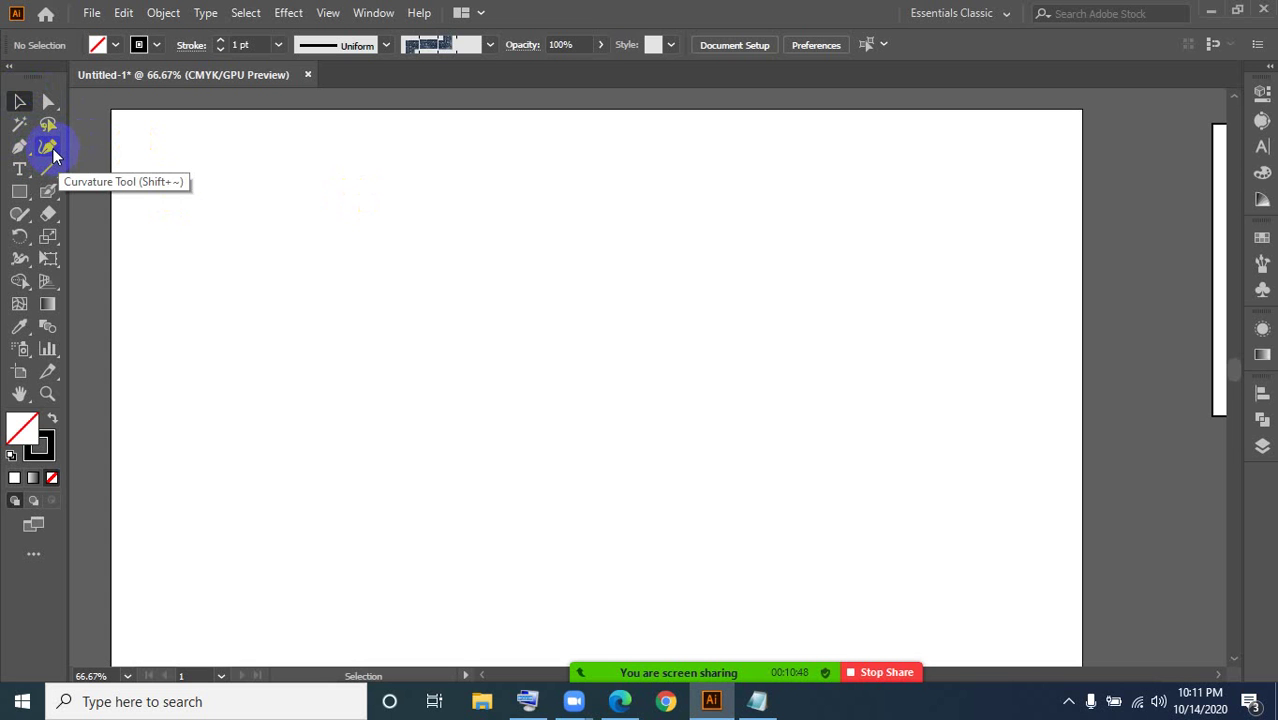
# Step: Tear off the line tool group as a floating palette and place it beside the artboard's upper corner
pyautogui.moveTo(20, 197); pyautogui.dragTo(112, 316)
pyautogui.click(20, 194)
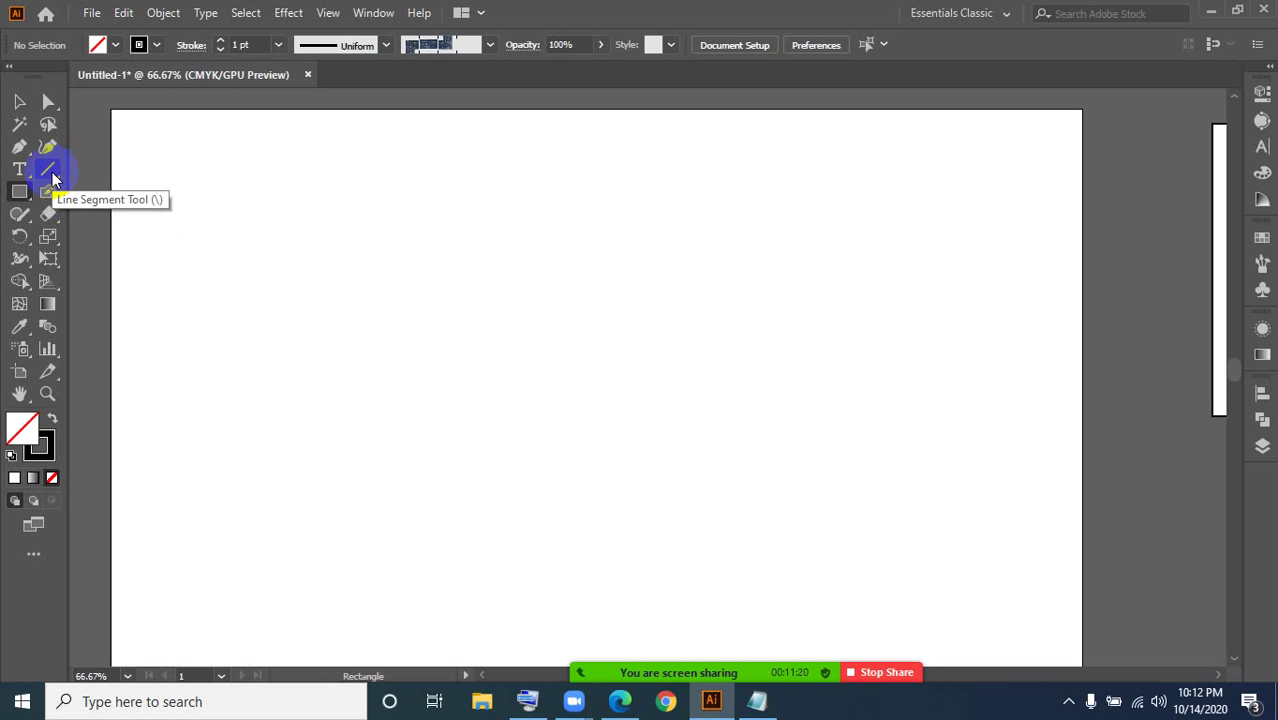
pyautogui.click(53, 178)
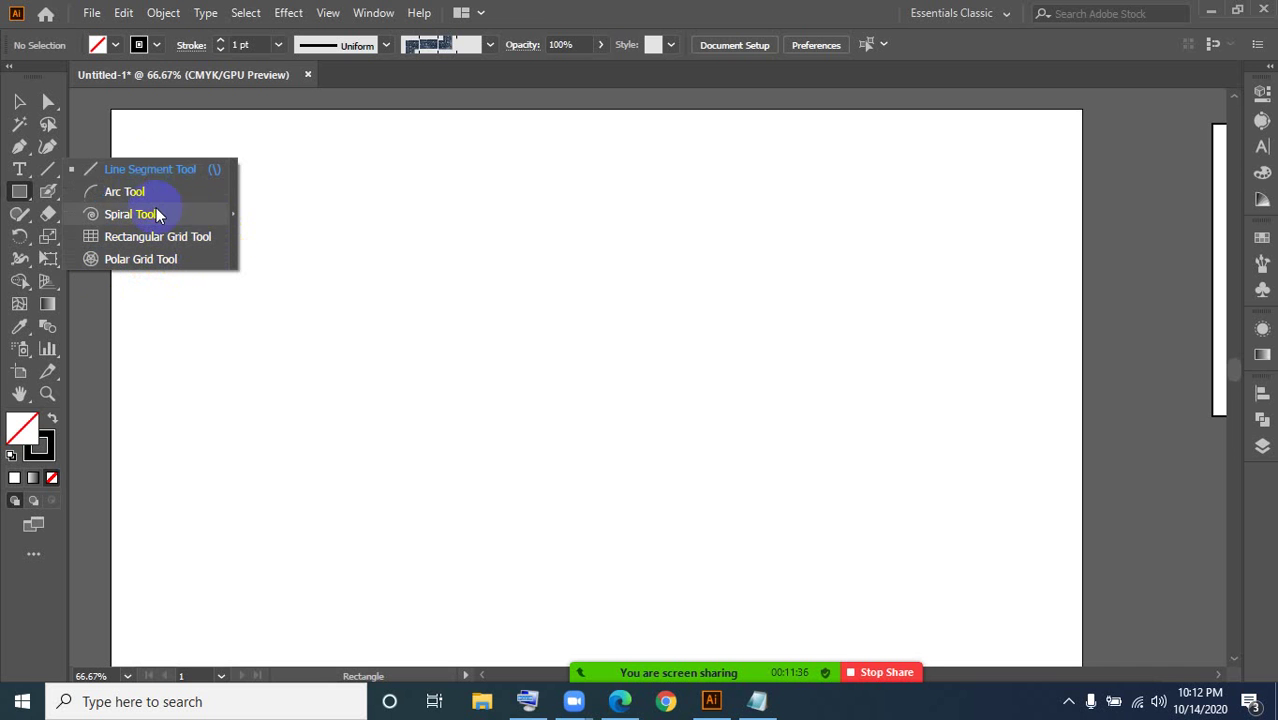
pyautogui.click(236, 214)
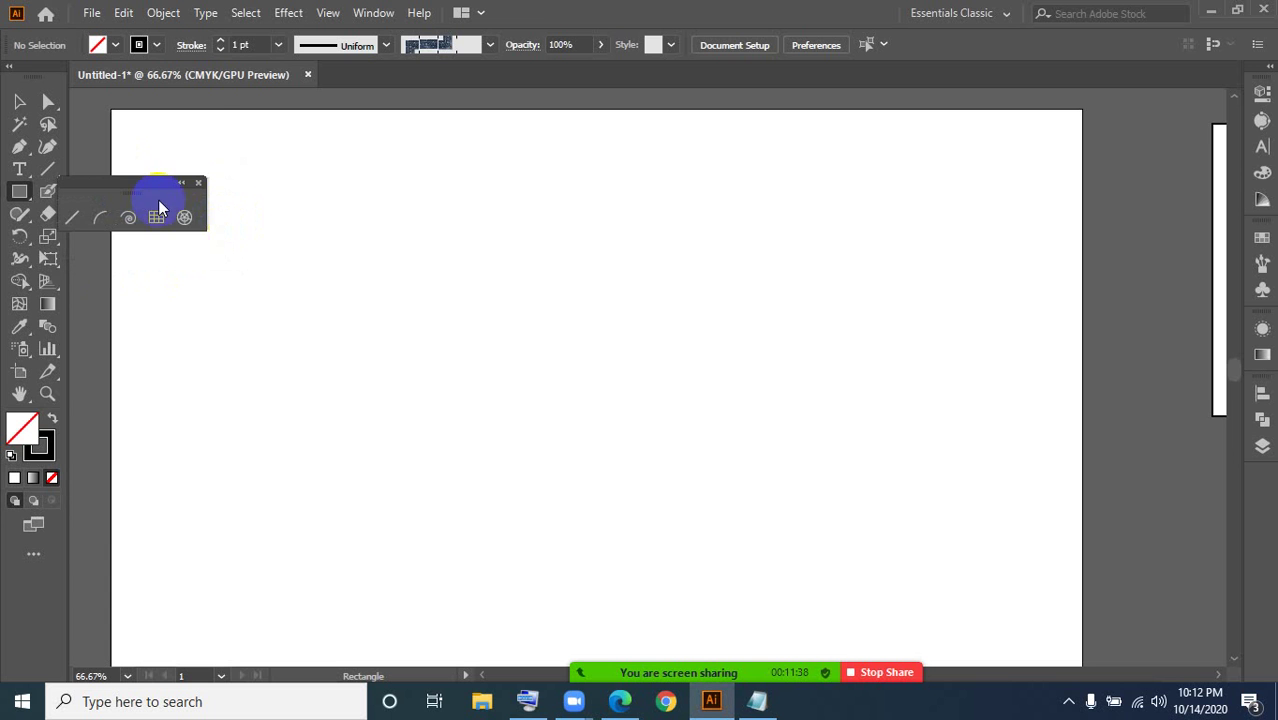
pyautogui.moveTo(137, 180); pyautogui.dragTo(143, 105)
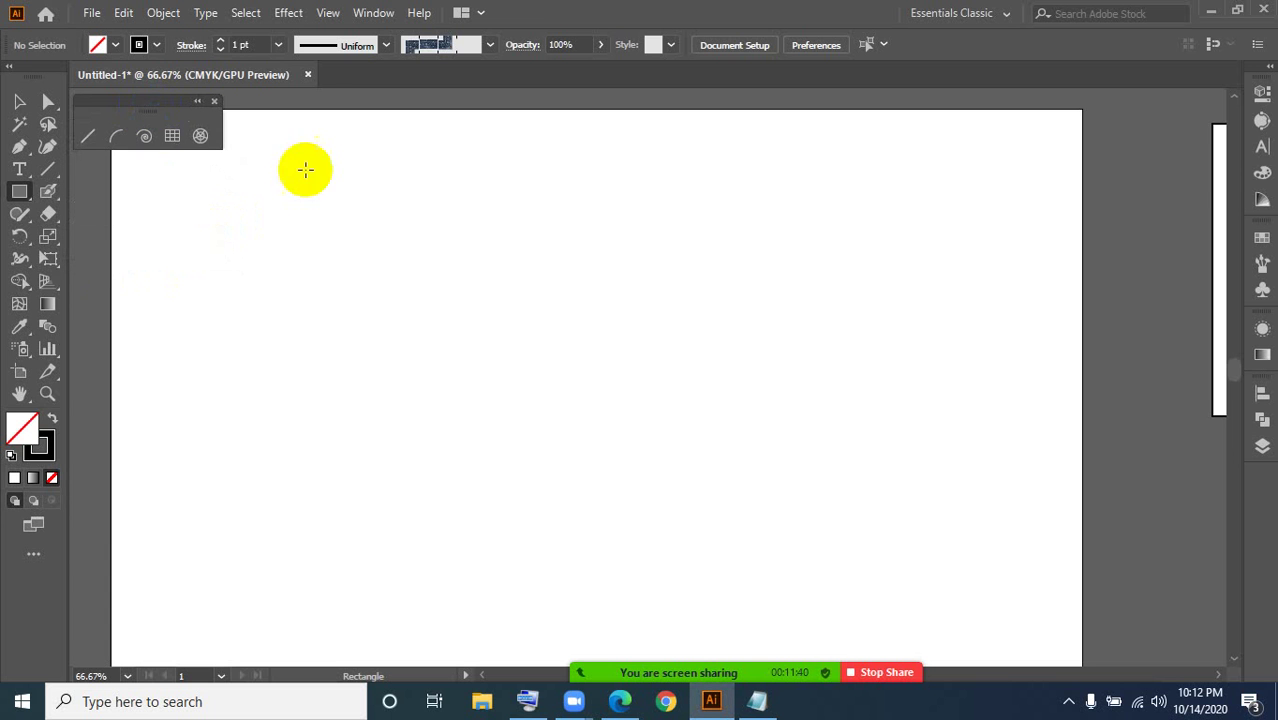
pyautogui.scroll(2, 338, 391)
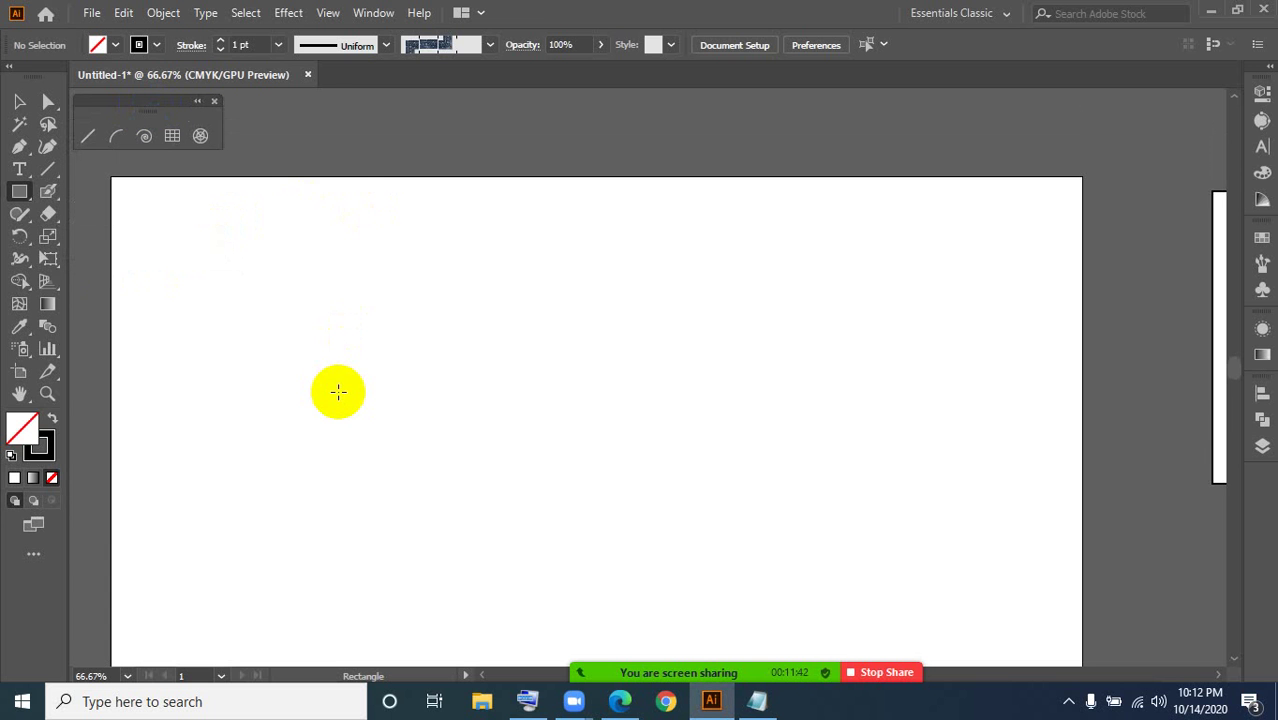
# Step: Draw five separate straight lines on the artboard with the Line Segment tool, some nearly horizontal and two steeply slanted
pyautogui.click(92, 142)
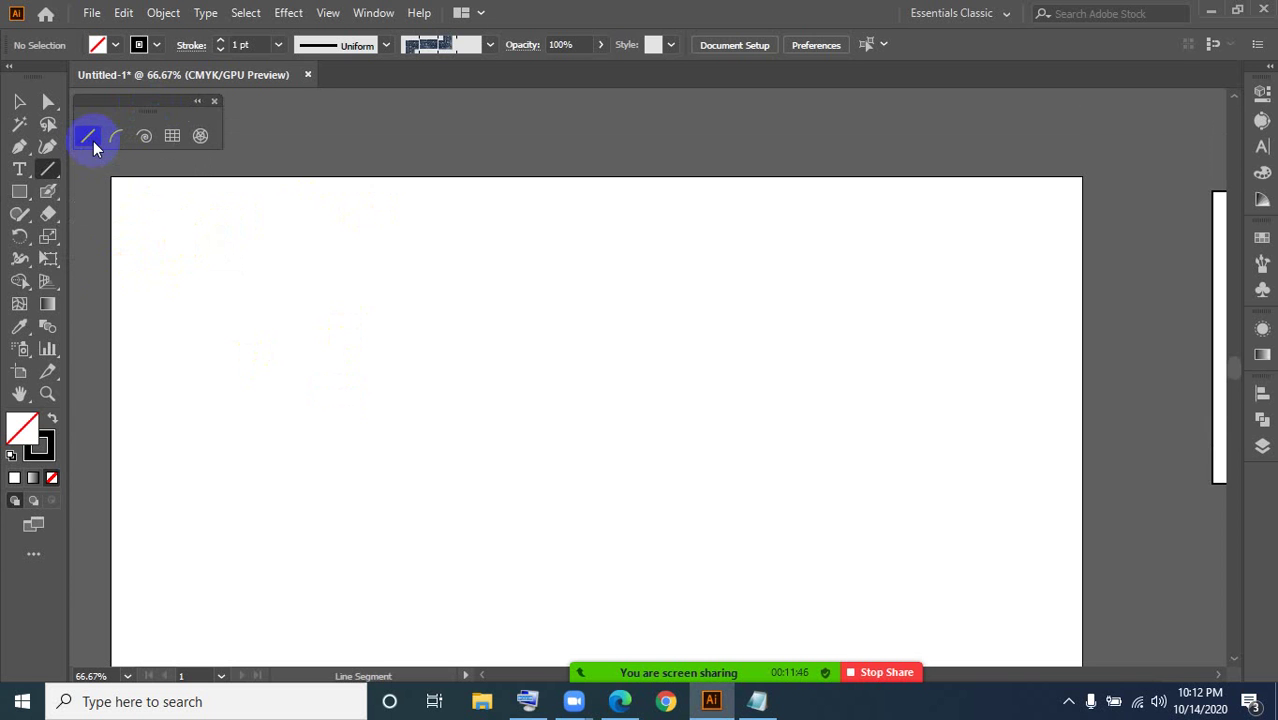
pyautogui.click(259, 285)
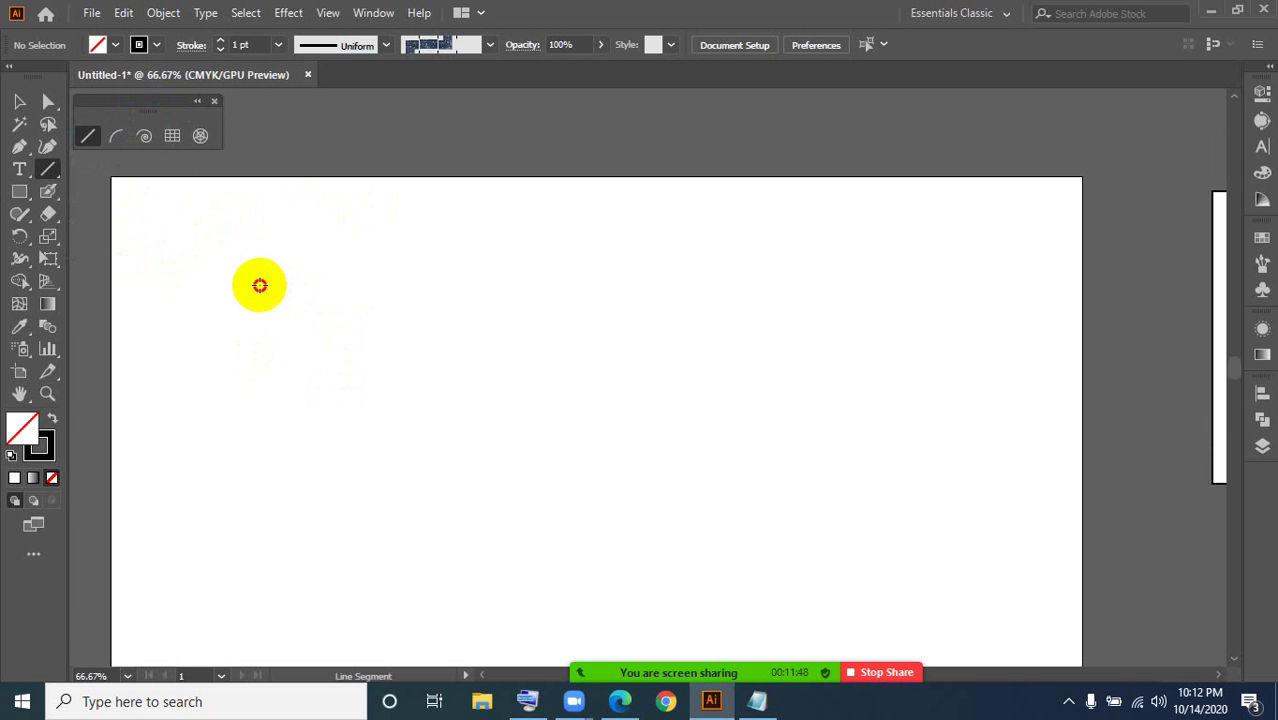
pyautogui.moveTo(259, 285); pyautogui.dragTo(810, 285)
pyautogui.scroll(-1, 337, 345)
pyautogui.moveTo(305, 297); pyautogui.dragTo(555, 444)
pyautogui.moveTo(585, 398); pyautogui.dragTo(885, 282)
pyautogui.moveTo(400, 303); pyautogui.dragTo(753, 294)
pyautogui.moveTo(340, 217); pyautogui.dragTo(780, 217)
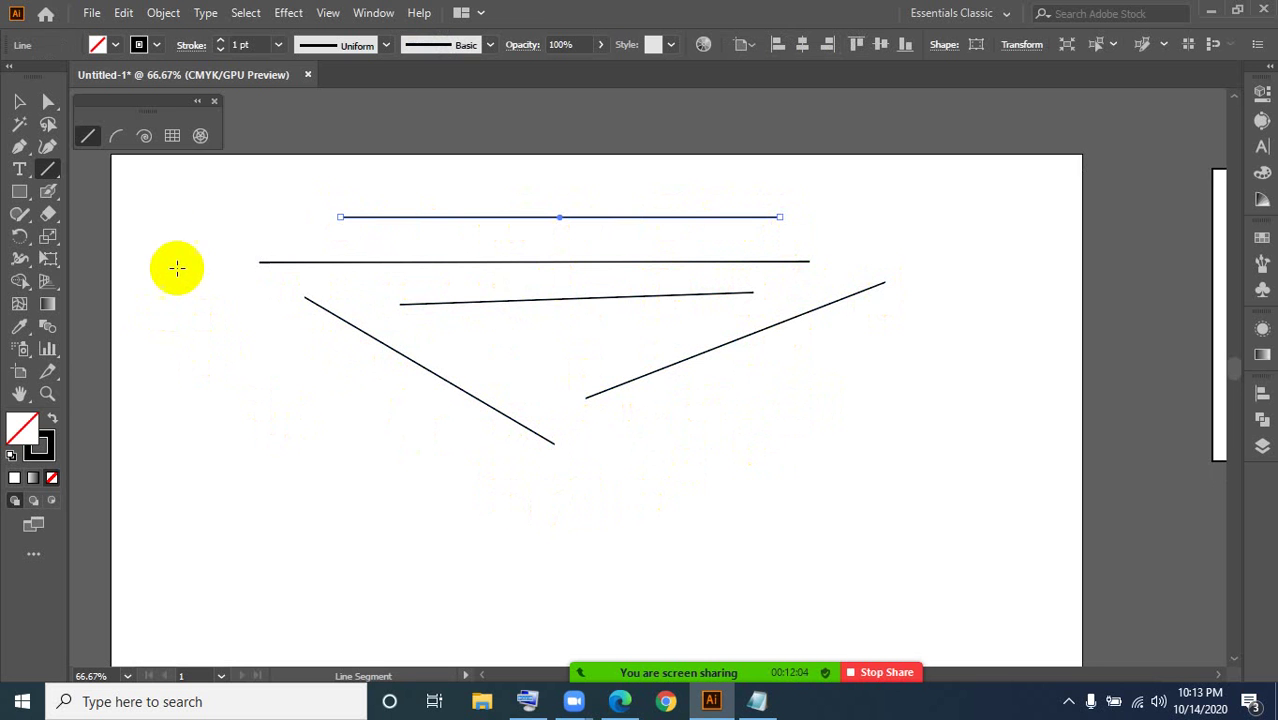
# Step: Draw a horizontal two-point line below the existing lines with the Pen tool and deselect it
pyautogui.click(21, 147)
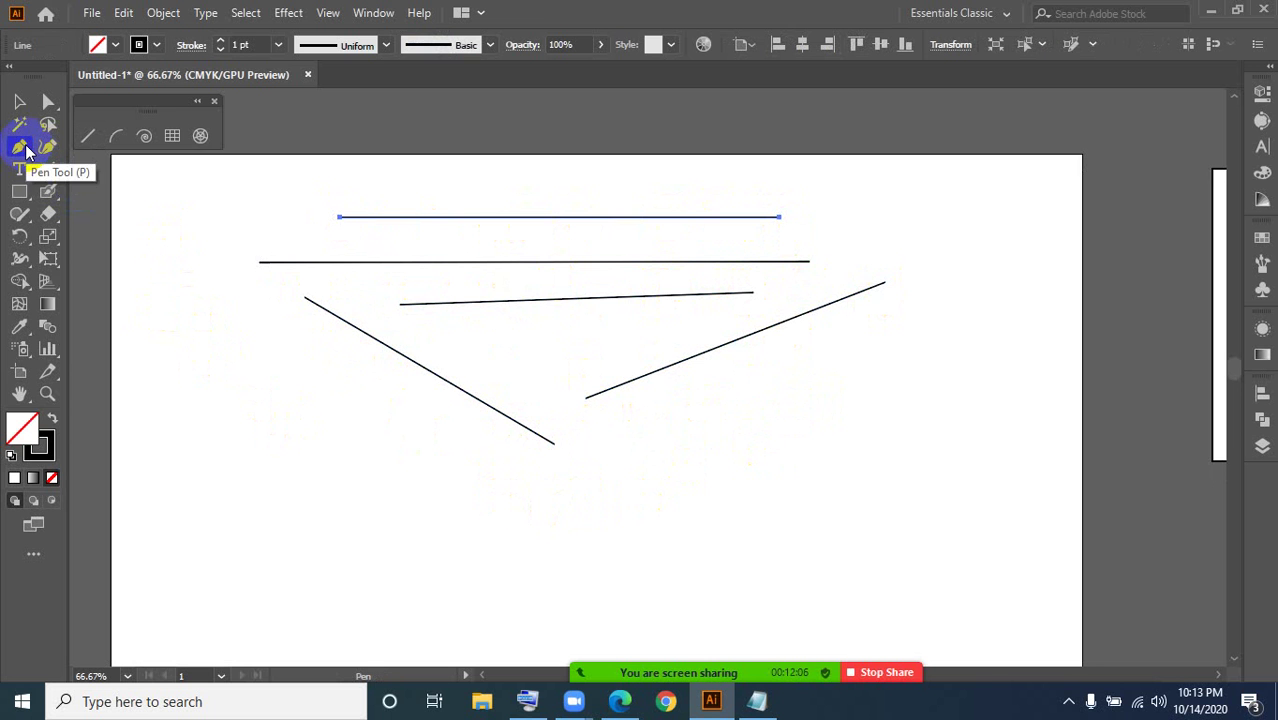
pyautogui.click(367, 469)
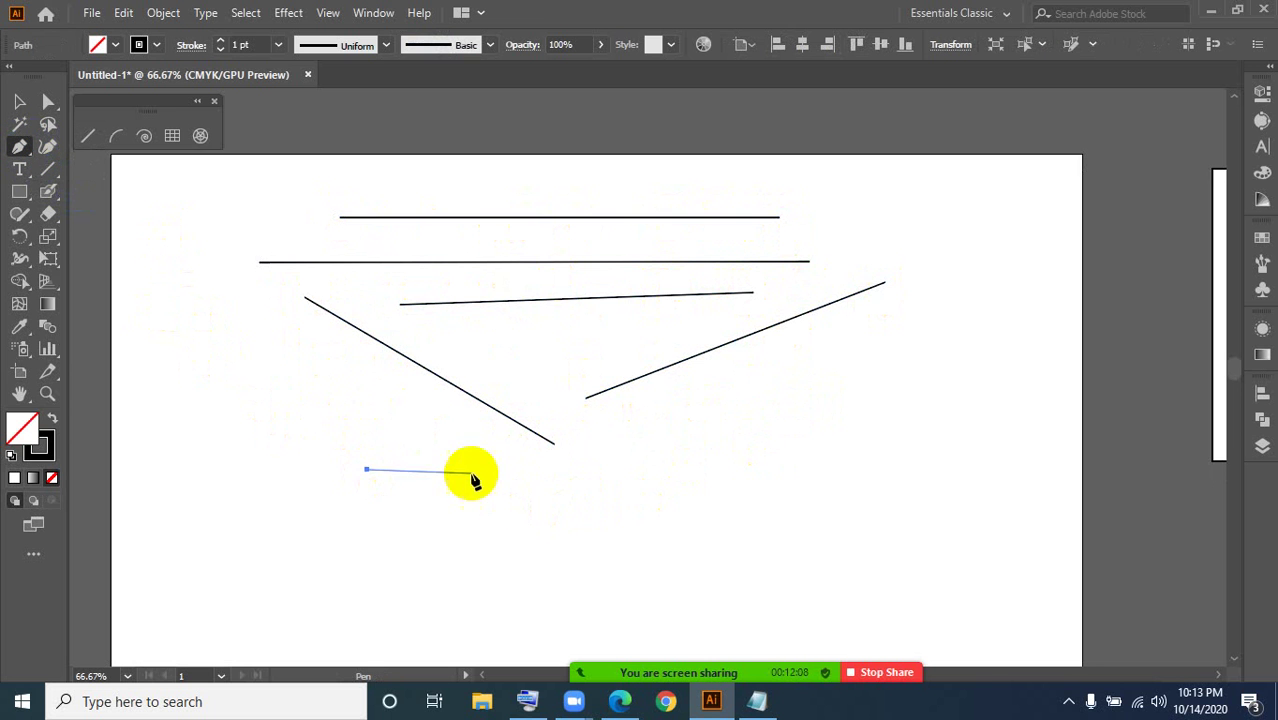
pyautogui.click(709, 469)
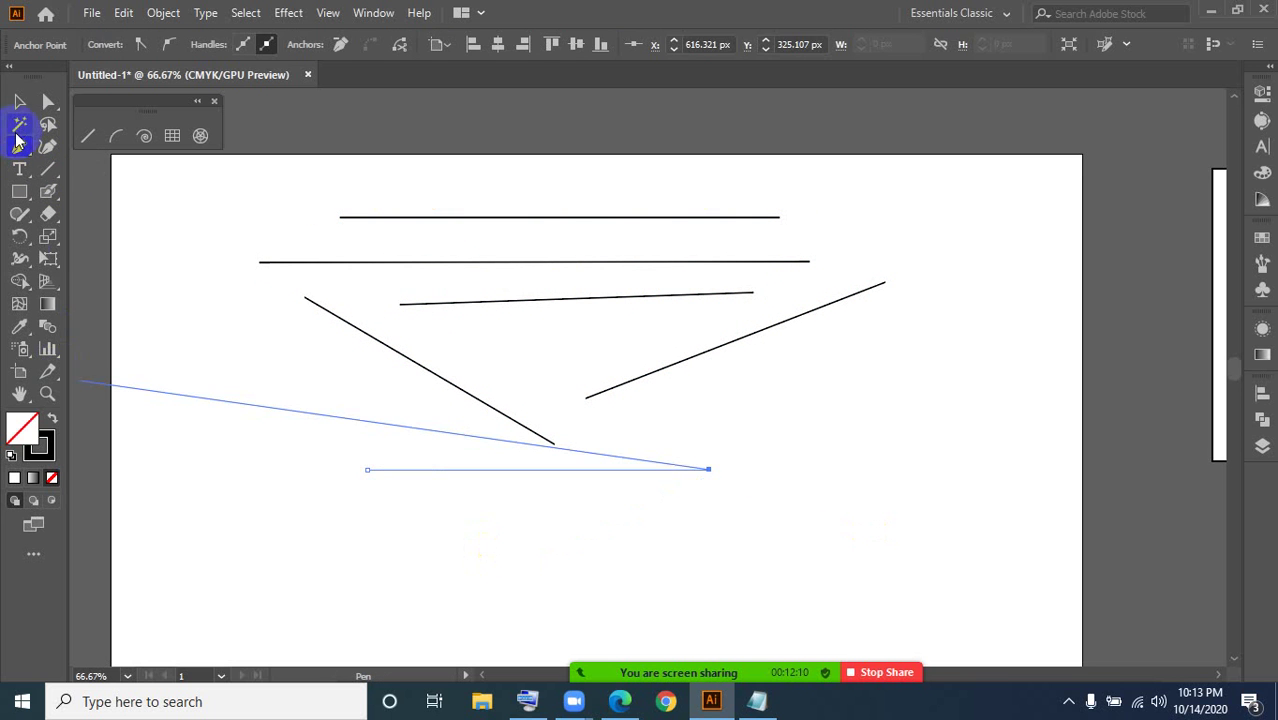
pyautogui.click(19, 101)
pyautogui.click(485, 570)
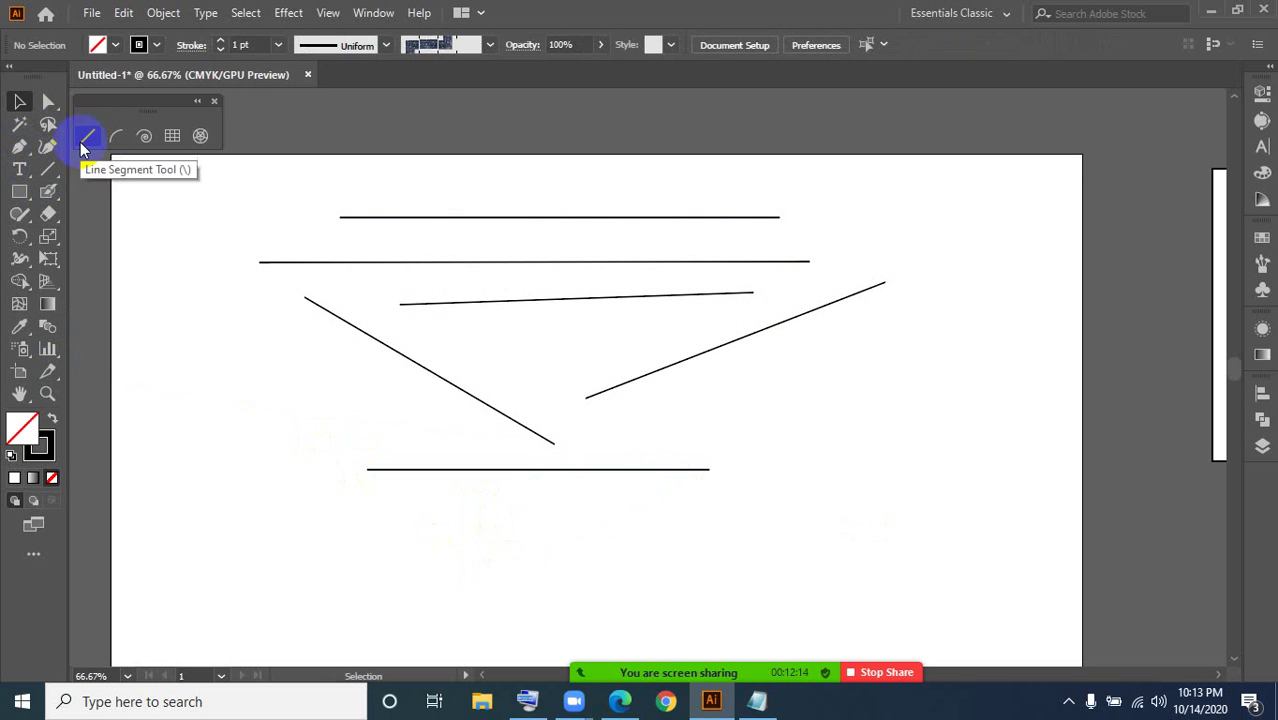
# Step: Draw an open angle with the Pen tool below the other lines, with a horizontal base and a diagonal arm, and deselect it
pyautogui.scroll(-1, 390, 535)
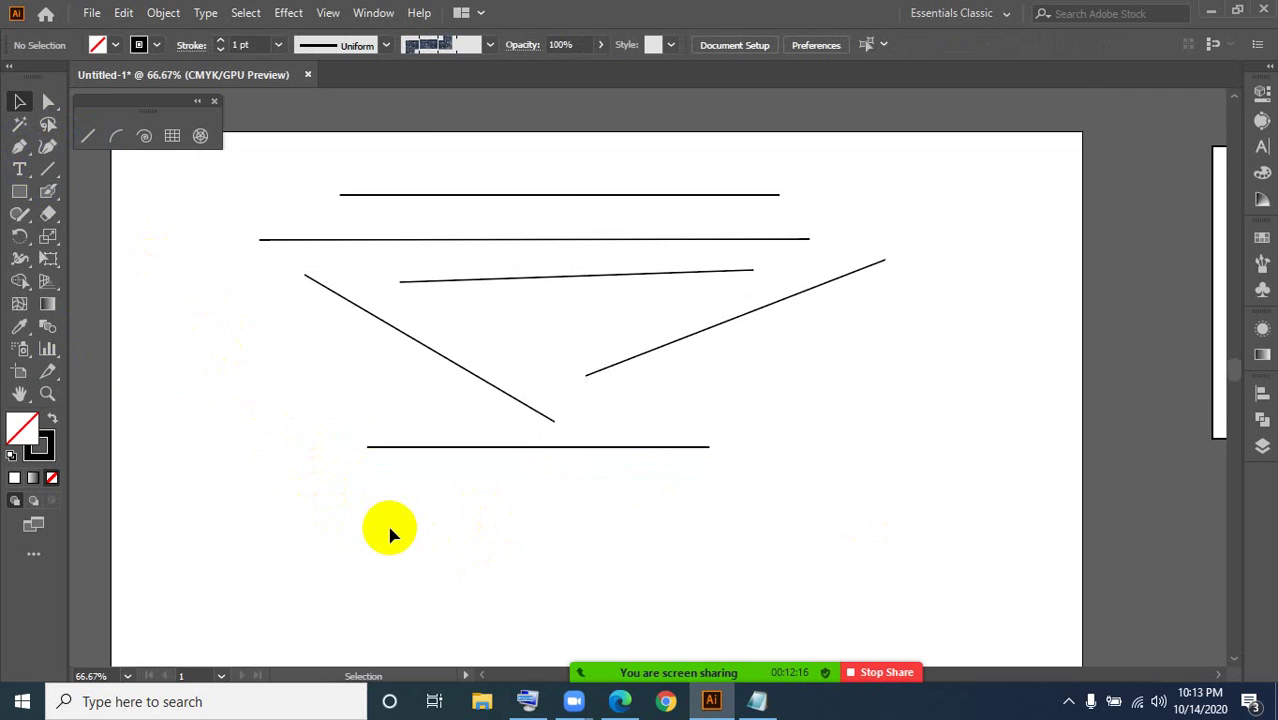
pyautogui.scroll(-2, 390, 535)
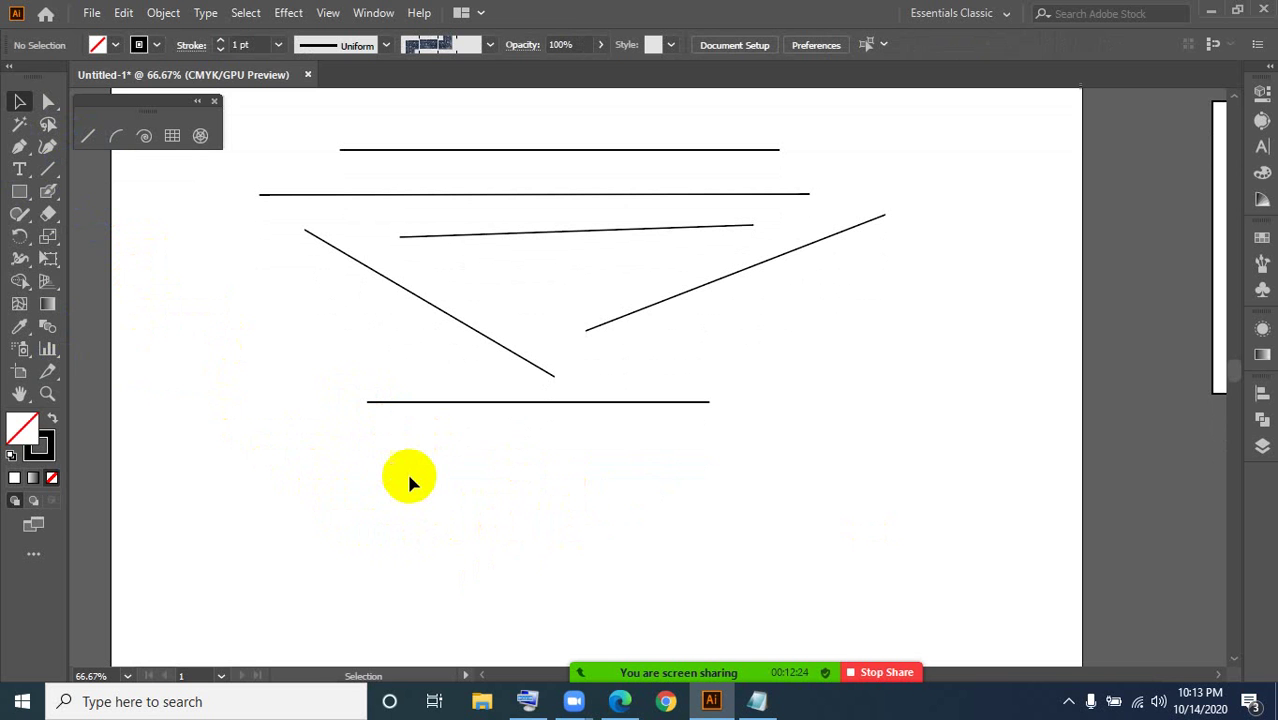
pyautogui.click(19, 146)
pyautogui.scroll(-3, 455, 535)
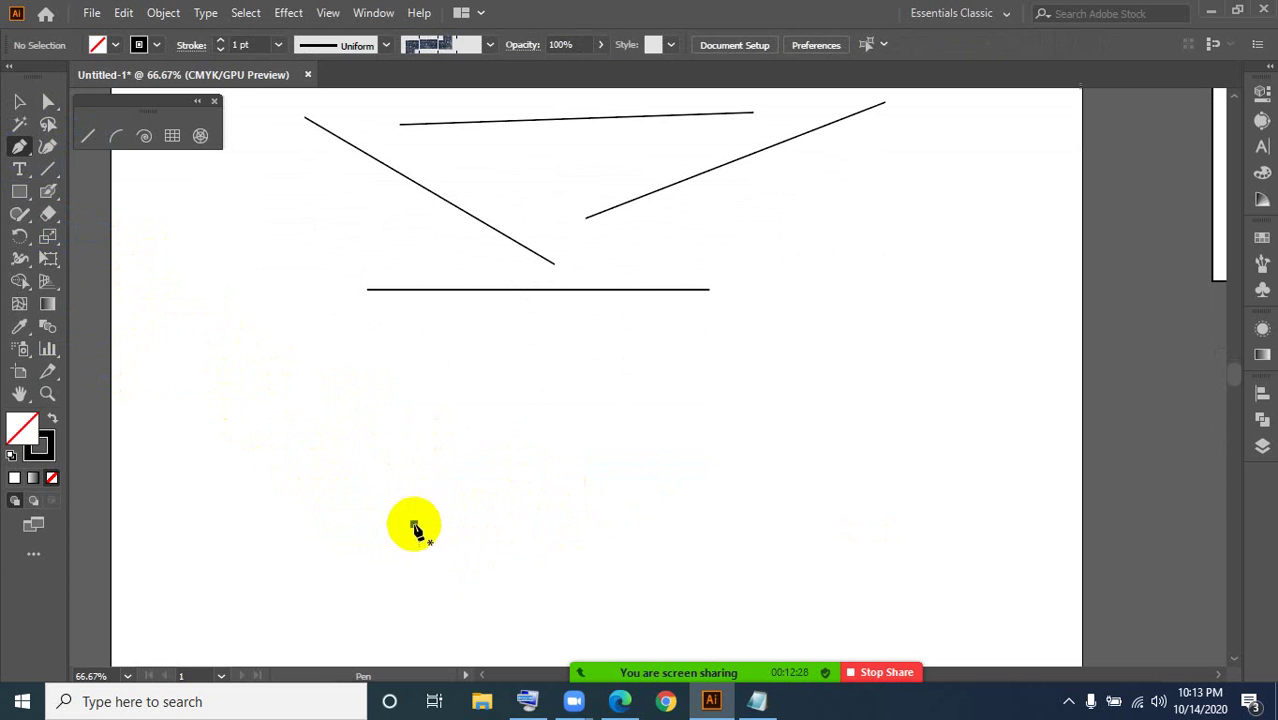
pyautogui.click(414, 523)
pyautogui.click(765, 523)
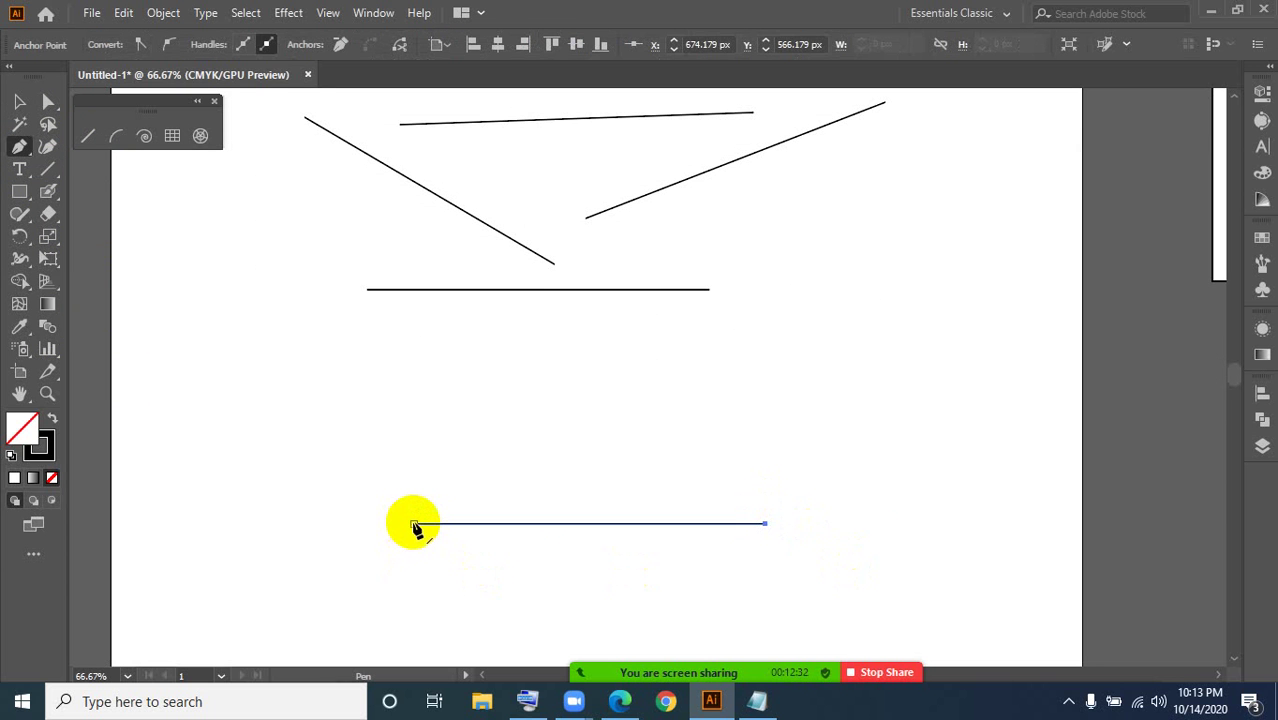
pyautogui.click(414, 523)
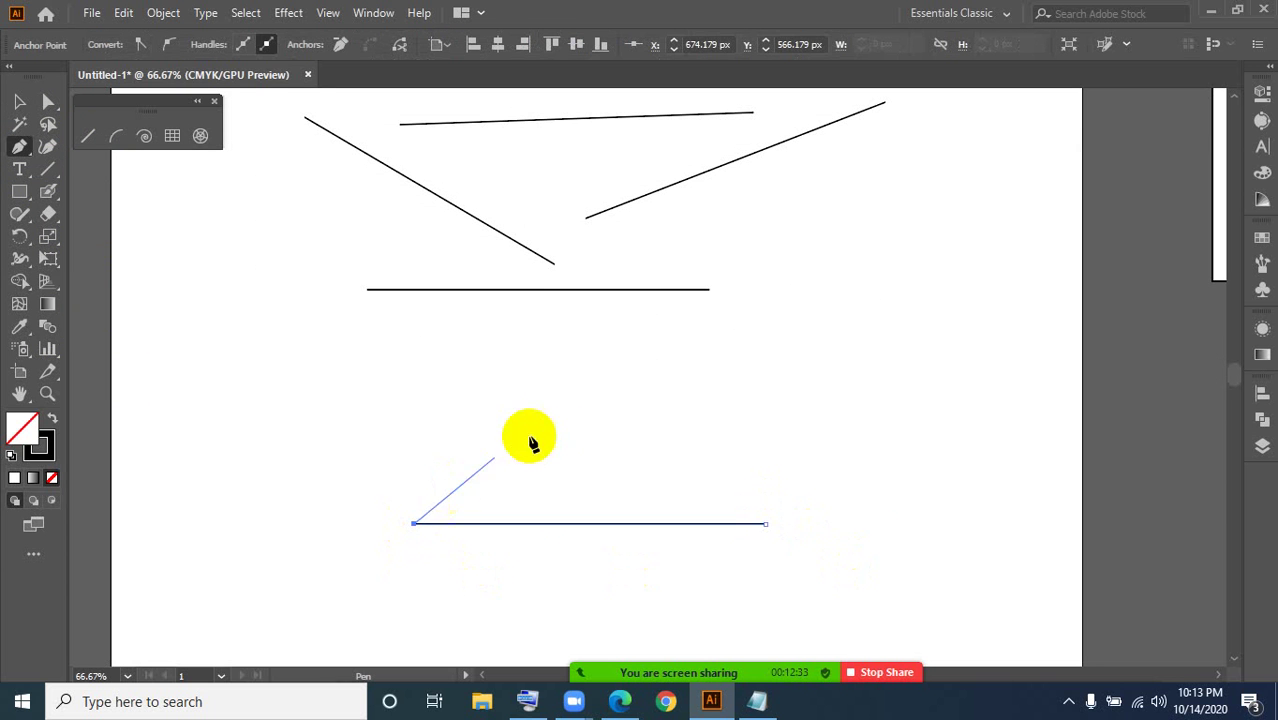
pyautogui.click(588, 349)
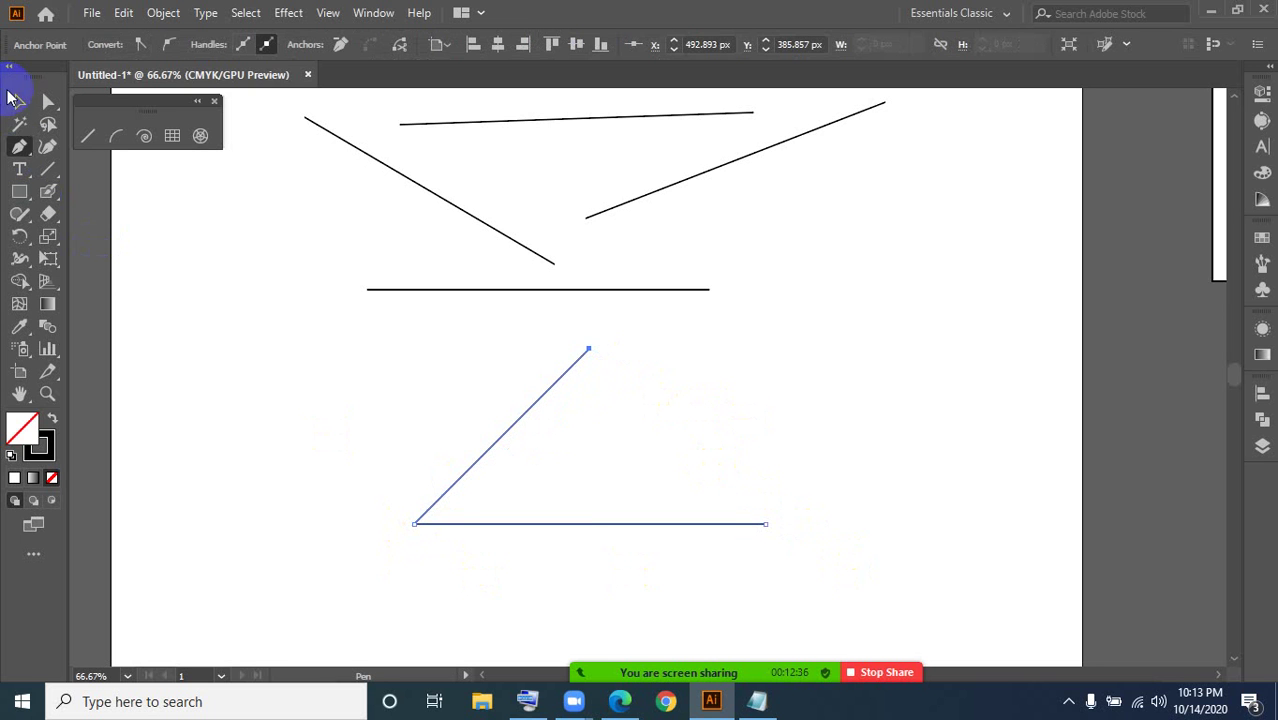
pyautogui.click(17, 100)
pyautogui.click(379, 554)
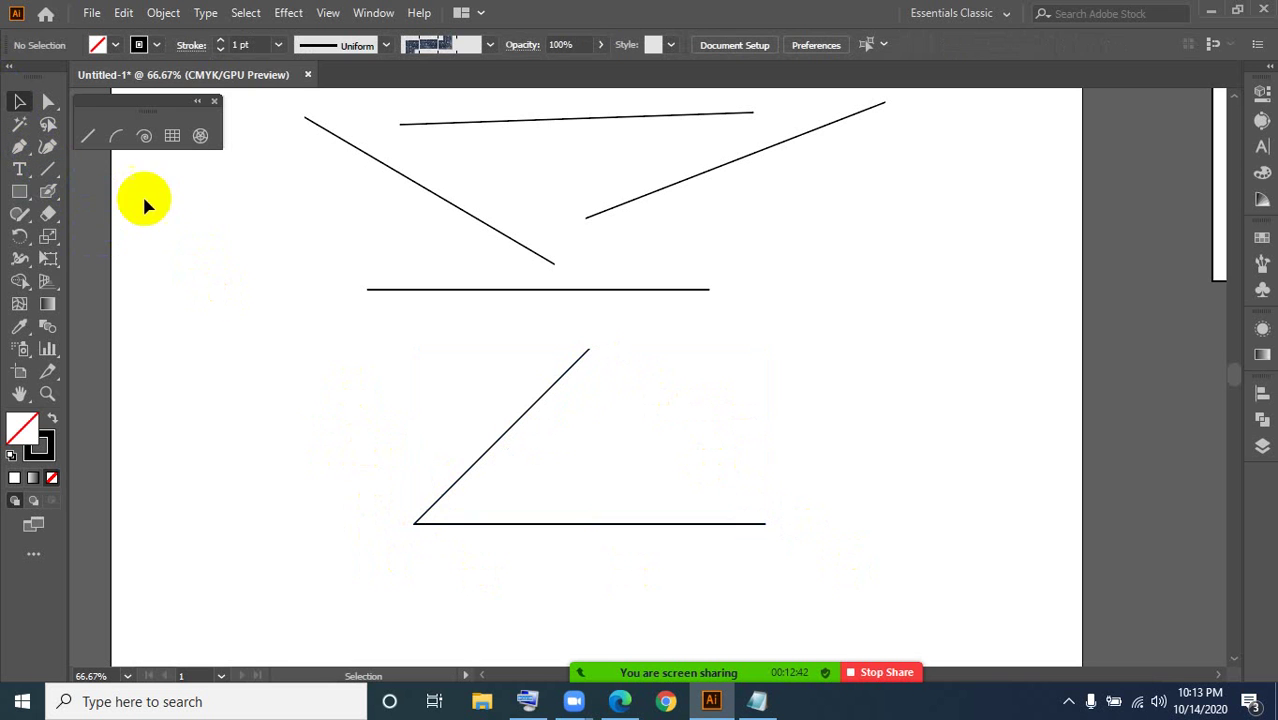
# Step: Select all the practice lines on the artboard and delete them
pyautogui.click(57, 176)
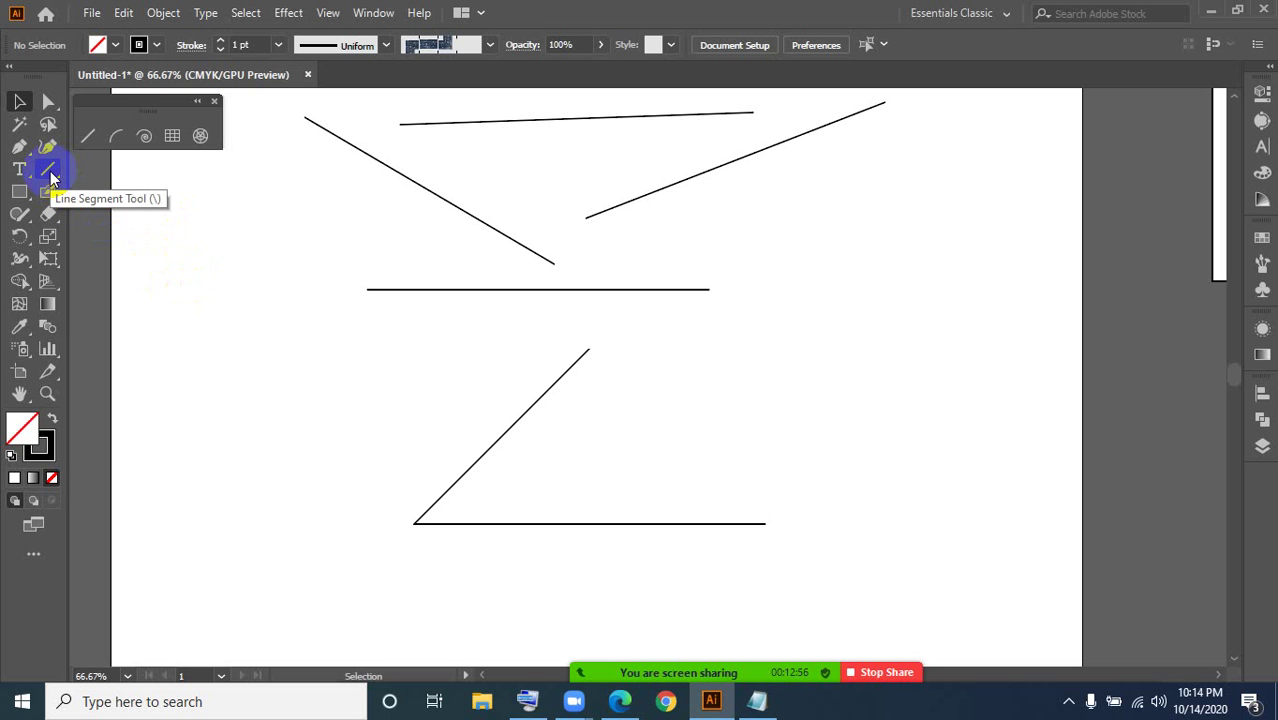
pyautogui.click(18, 104)
pyautogui.scroll(1, 252, 325)
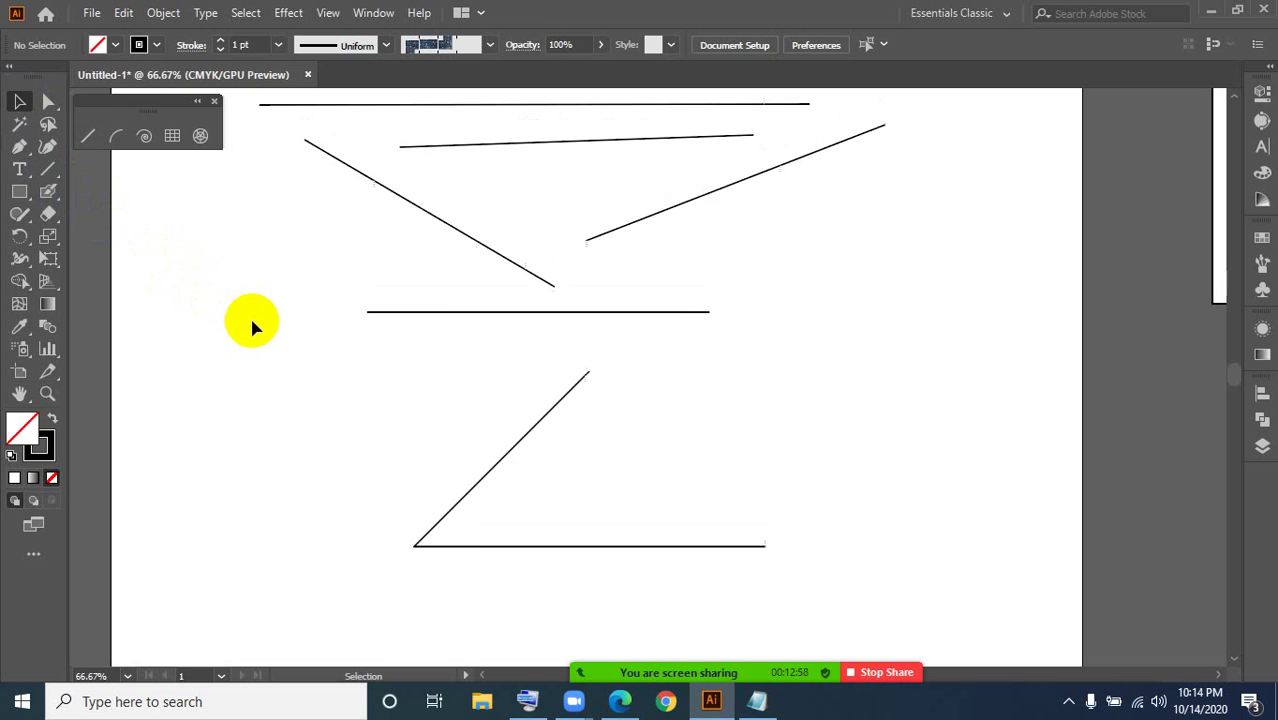
pyautogui.scroll(3, 250, 315)
pyautogui.moveTo(303, 103); pyautogui.dragTo(829, 572)
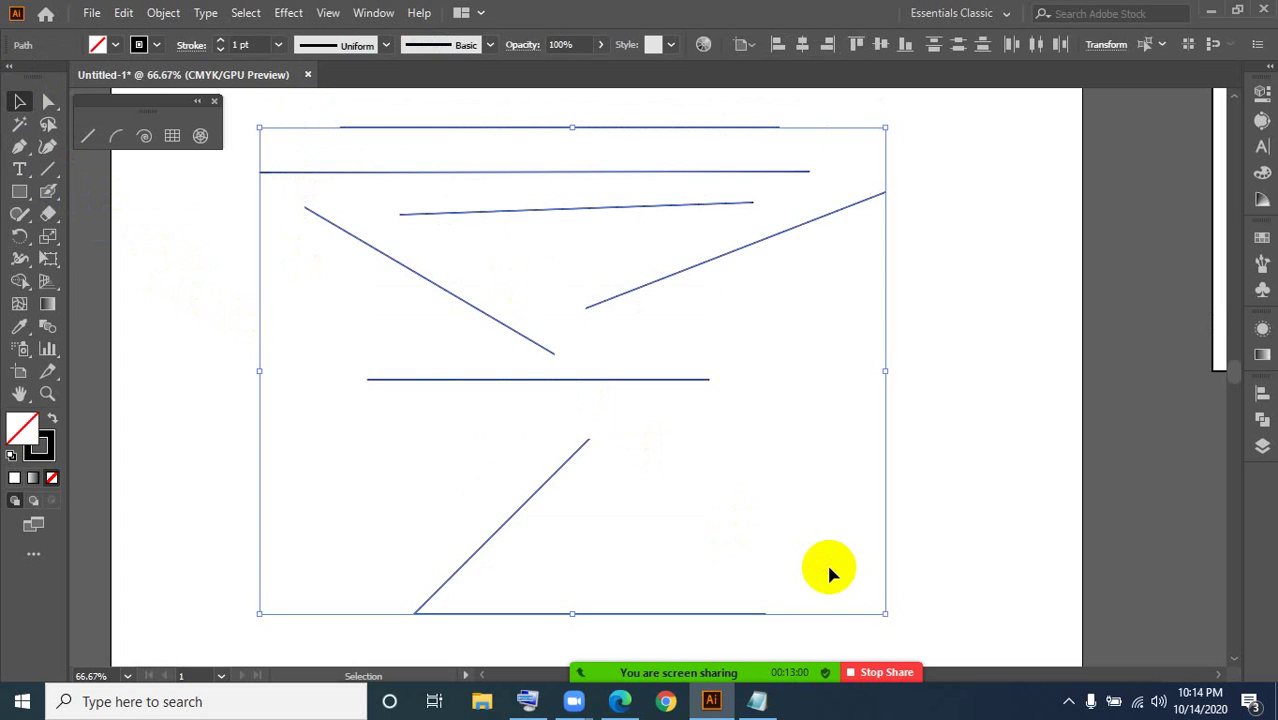
pyautogui.press('Delete')
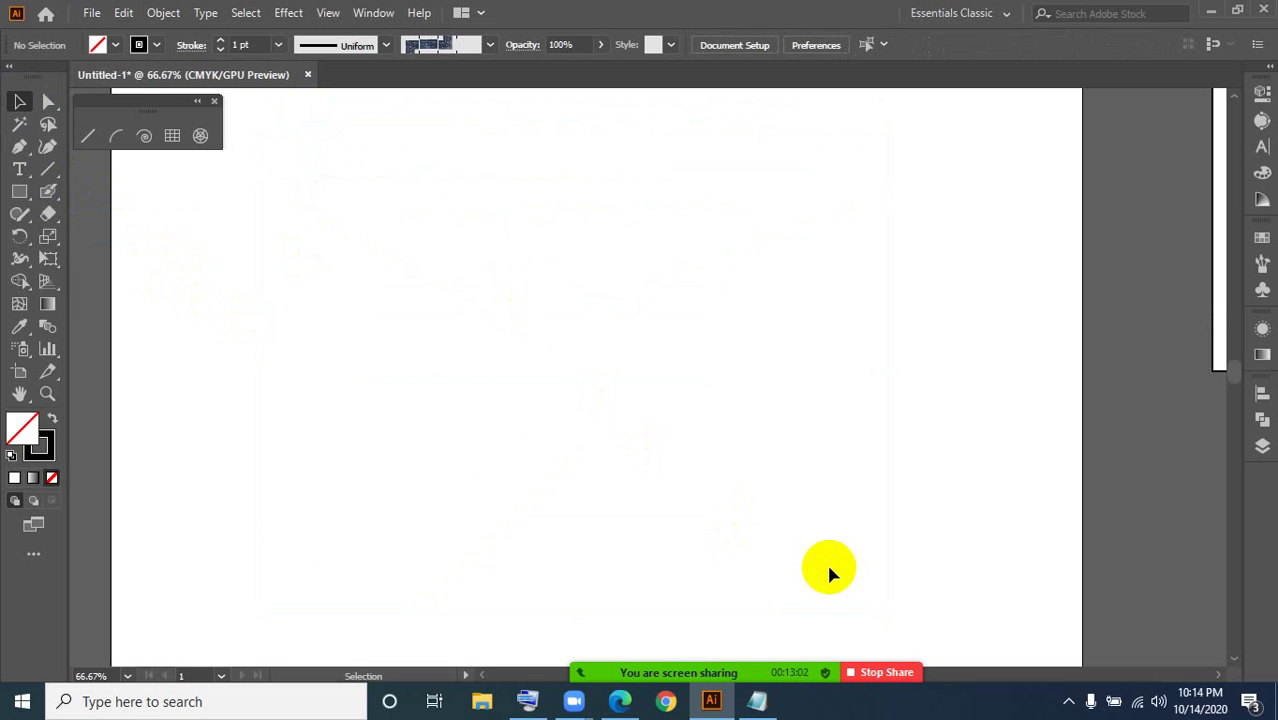
# Step: Create a line segment by exact values near the artboard's centre, with the angle set to 45° and the length kept at 452.25 px
pyautogui.click(88, 137)
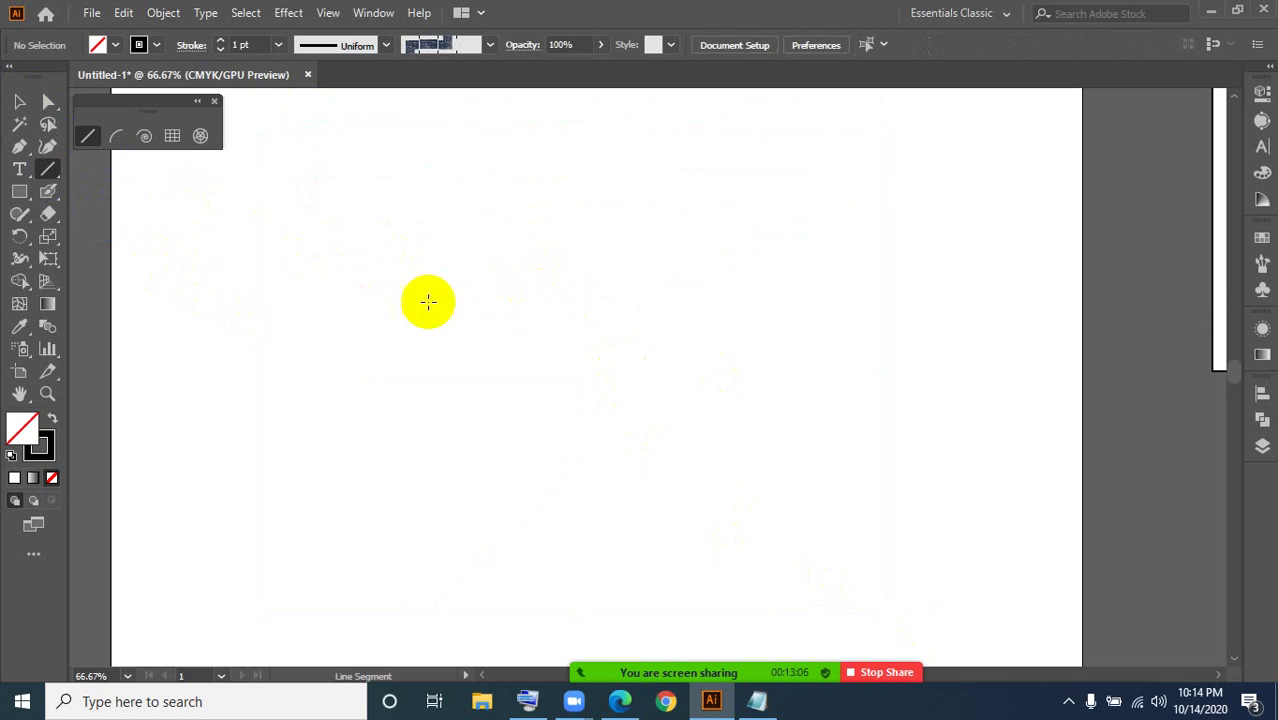
pyautogui.click(622, 298)
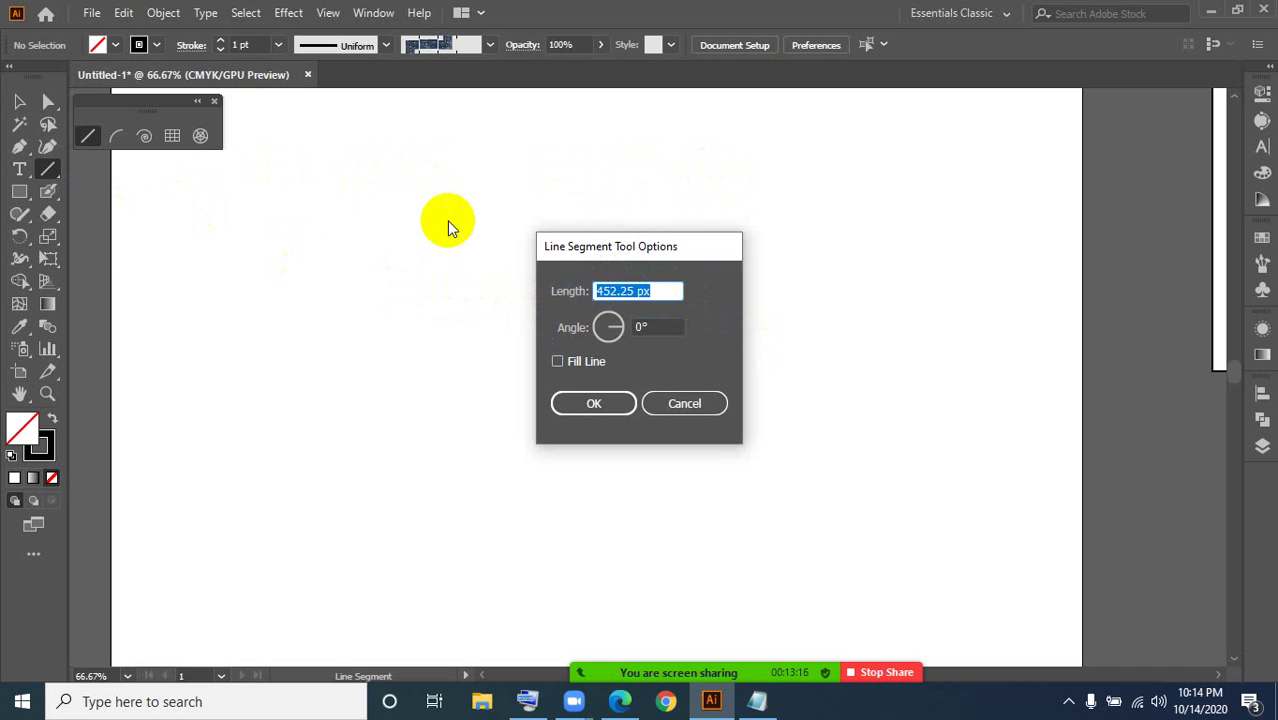
pyautogui.click(660, 292)
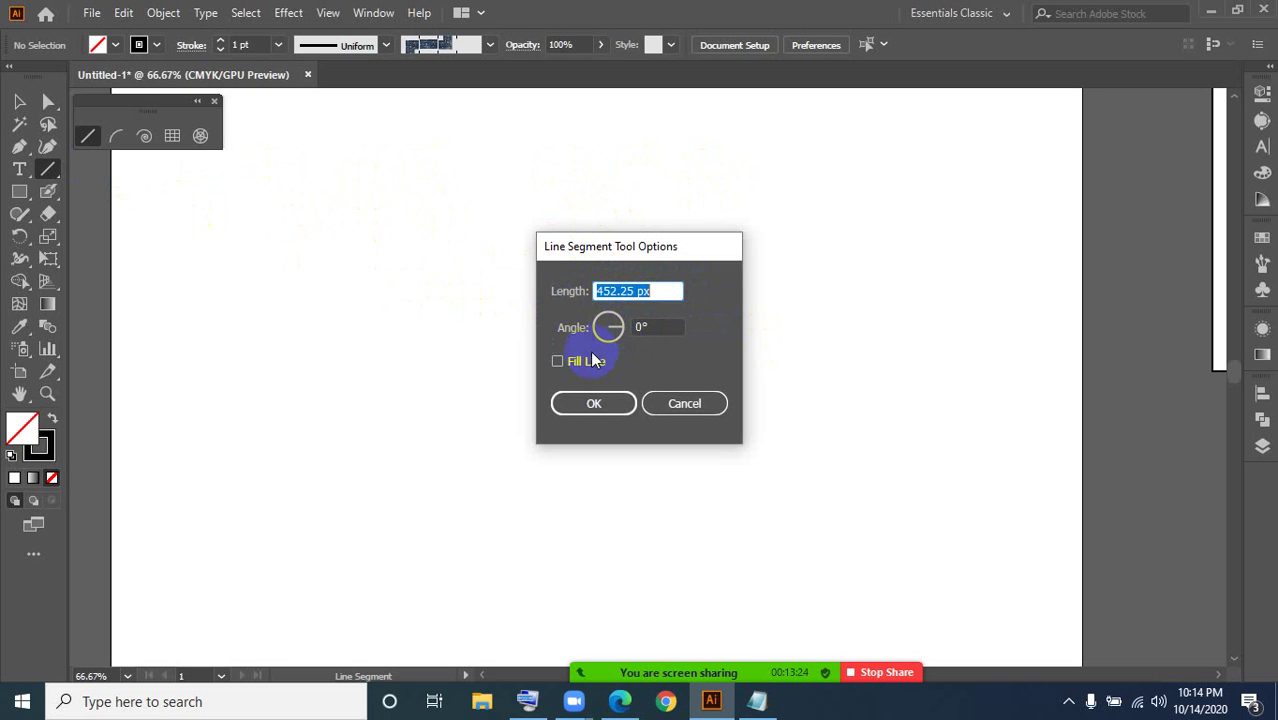
pyautogui.click(660, 326)
pyautogui.moveTo(675, 323); pyautogui.dragTo(628, 327)
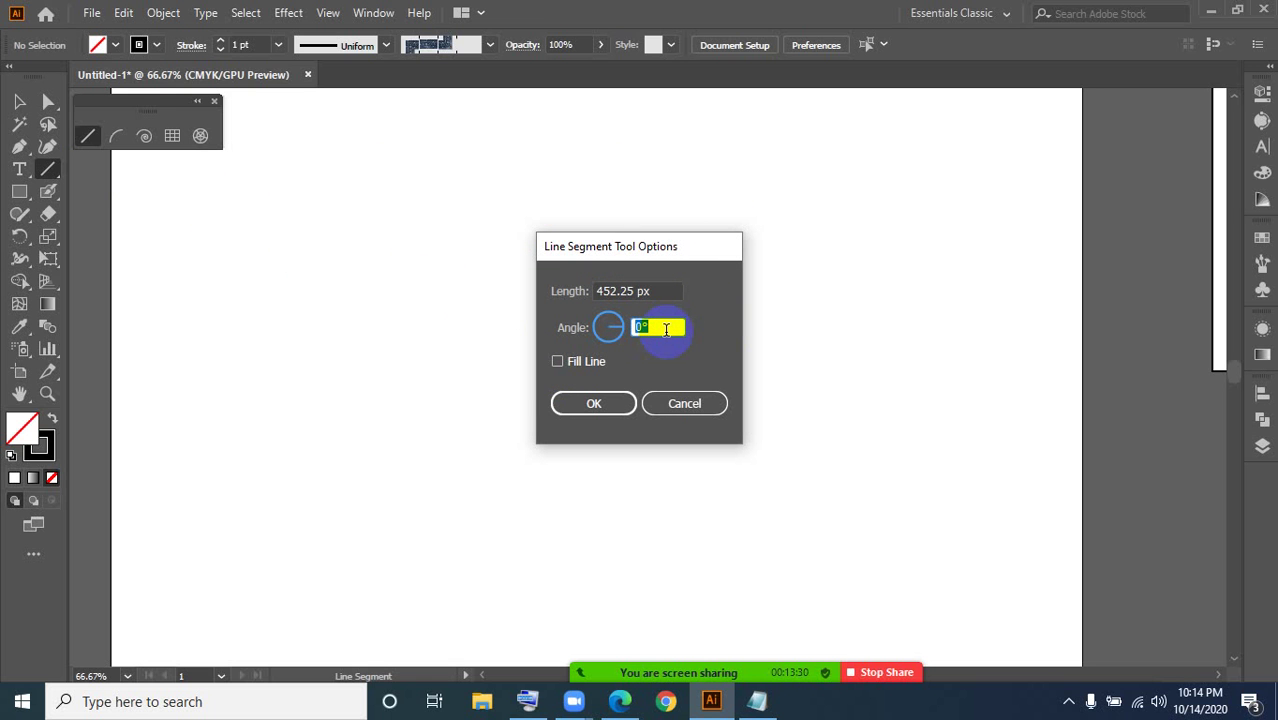
pyautogui.write('45')
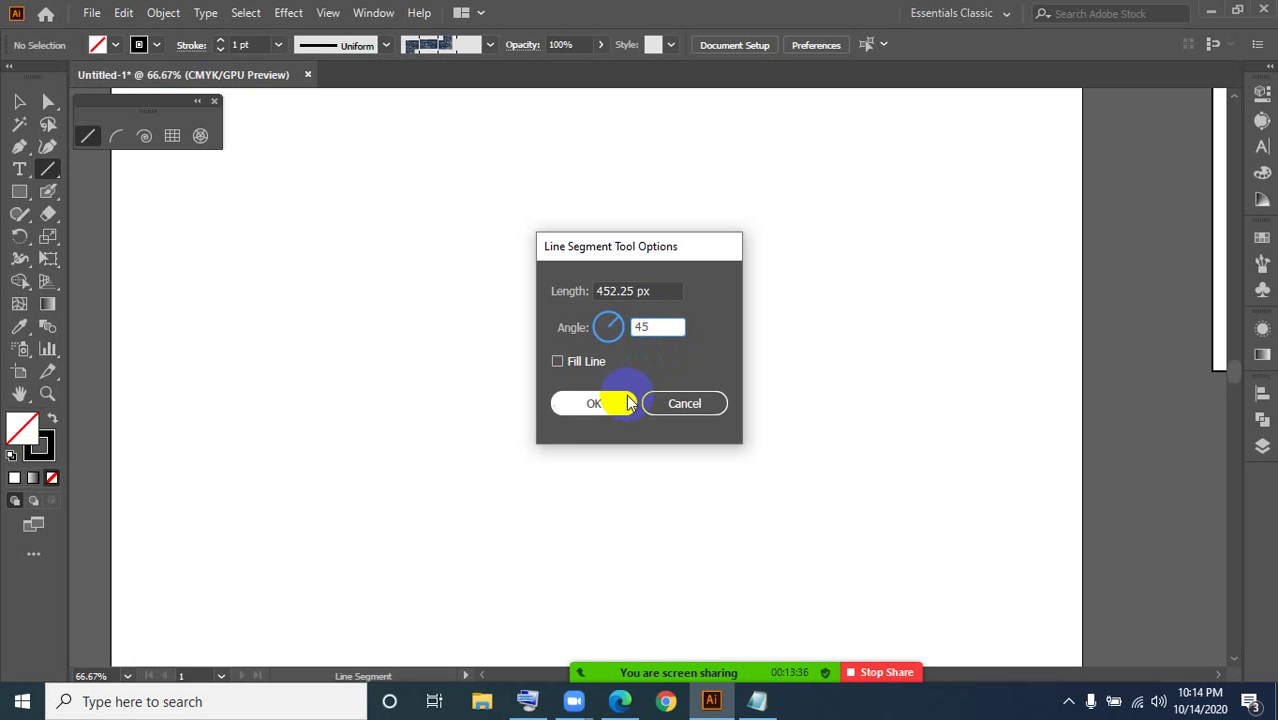
pyautogui.click(592, 405)
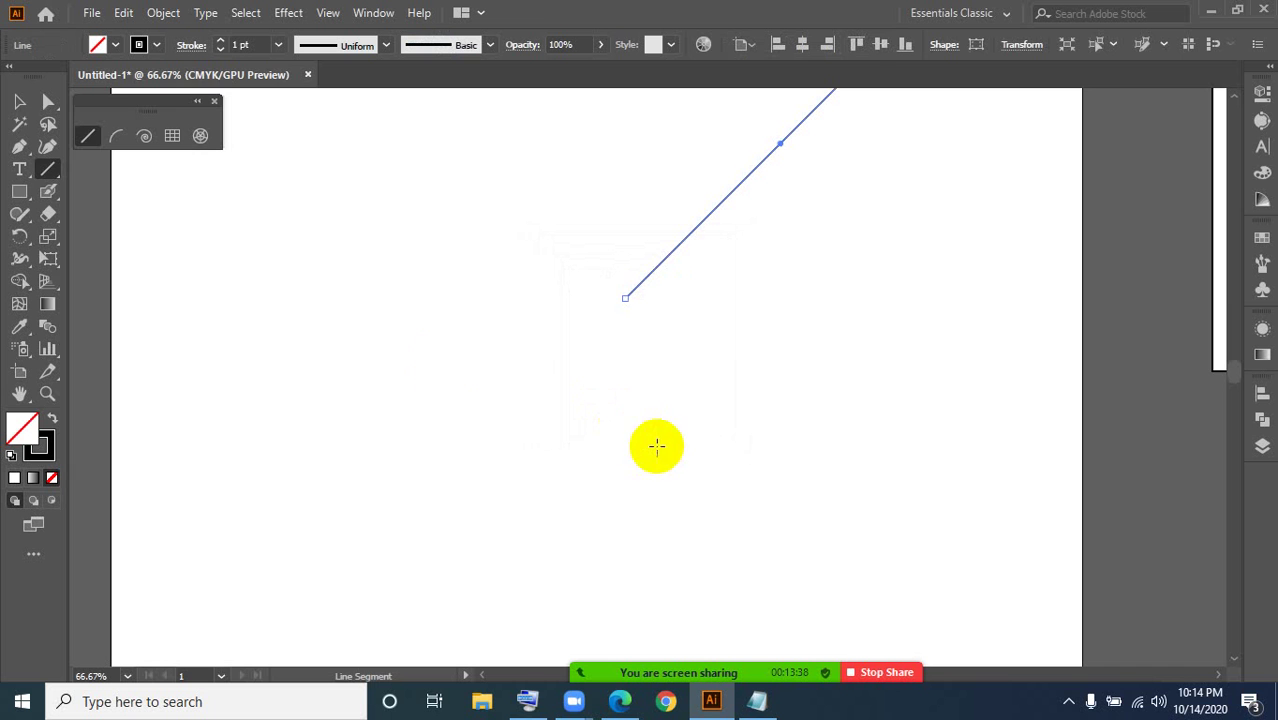
# Step: Draw a horizontal line below the diagonal line and move it so its start point meets the diagonal's lower endpoint
pyautogui.press('v')
pyautogui.moveTo(693, 302); pyautogui.dragTo(528, 397)
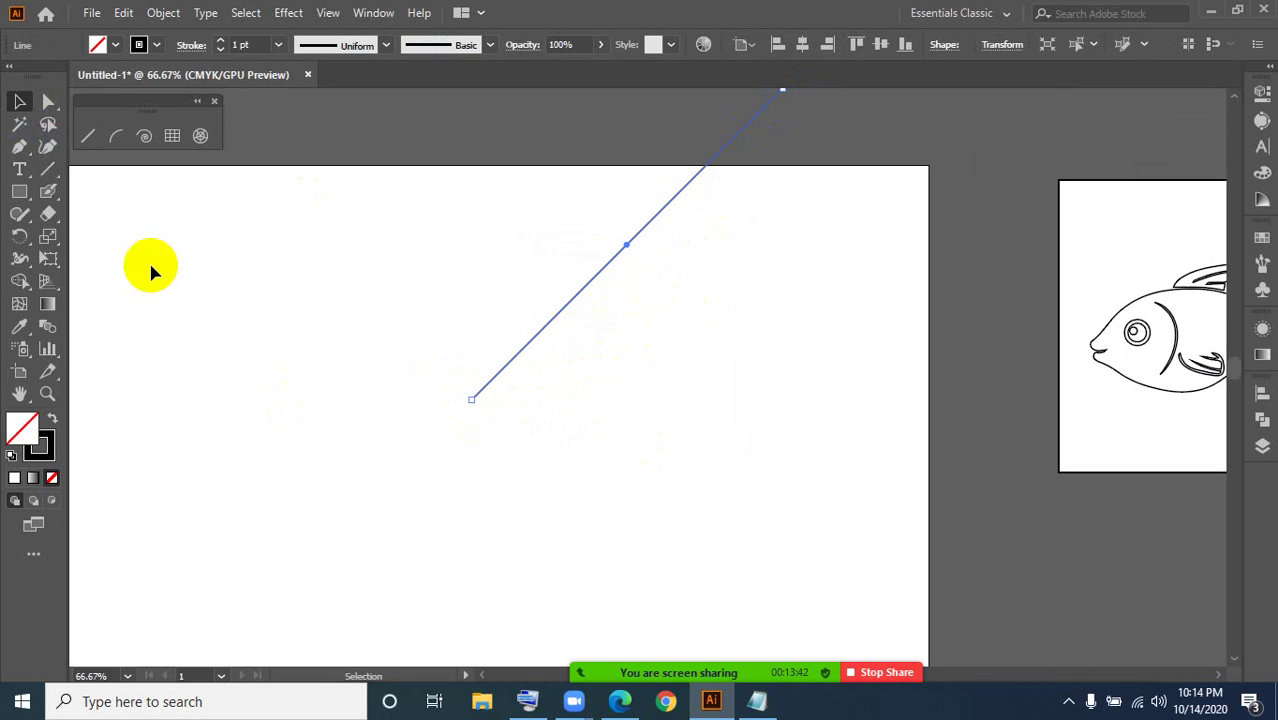
pyautogui.click(46, 172)
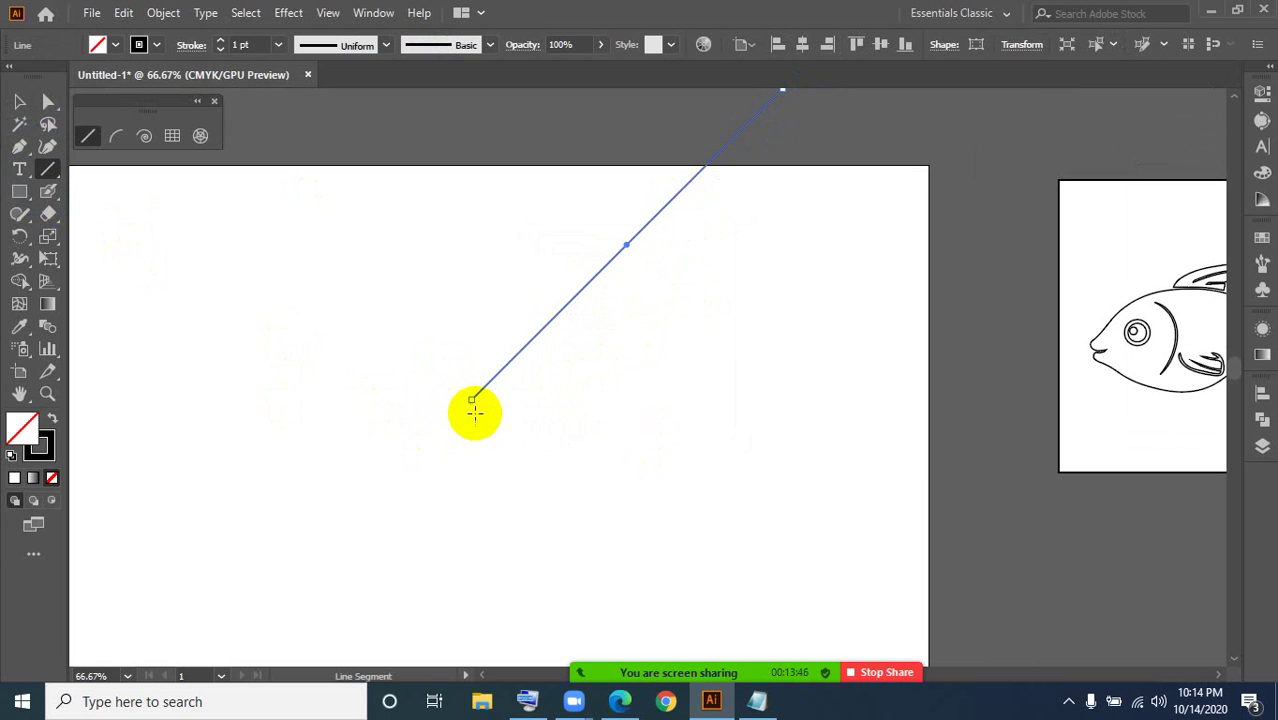
pyautogui.moveTo(478, 437); pyautogui.dragTo(928, 437)
pyautogui.click(22, 98)
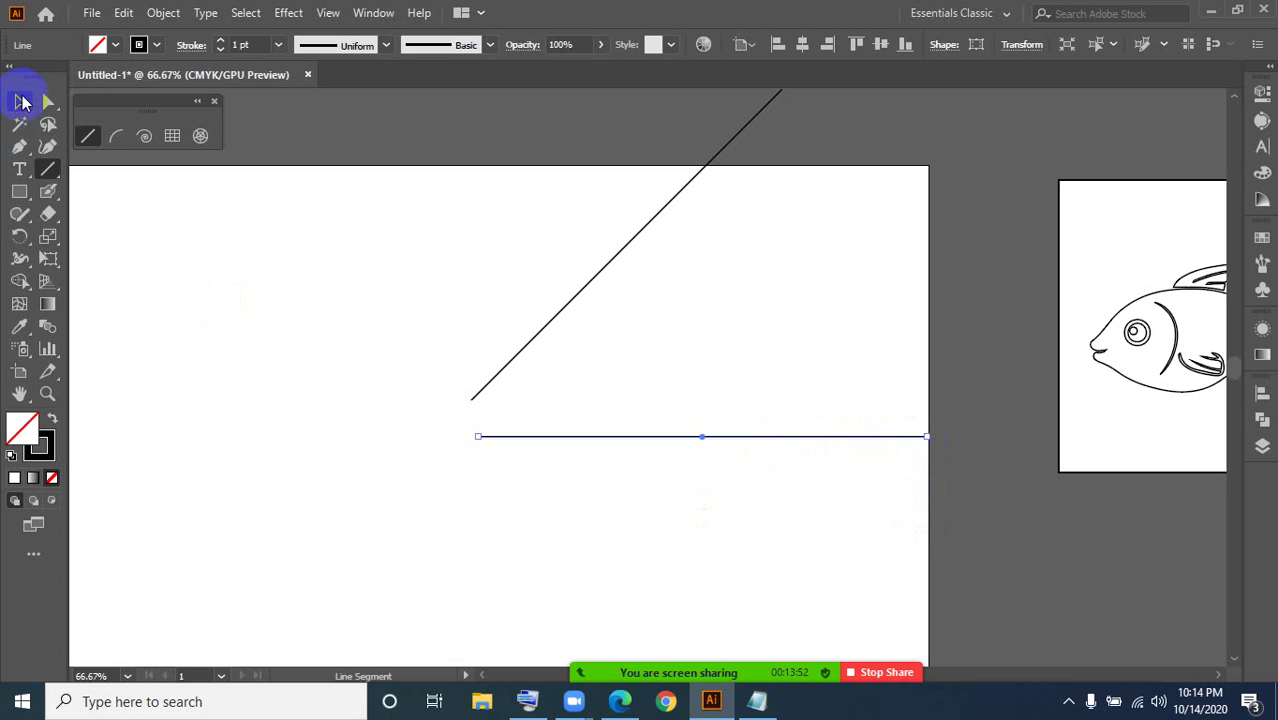
pyautogui.click(472, 516)
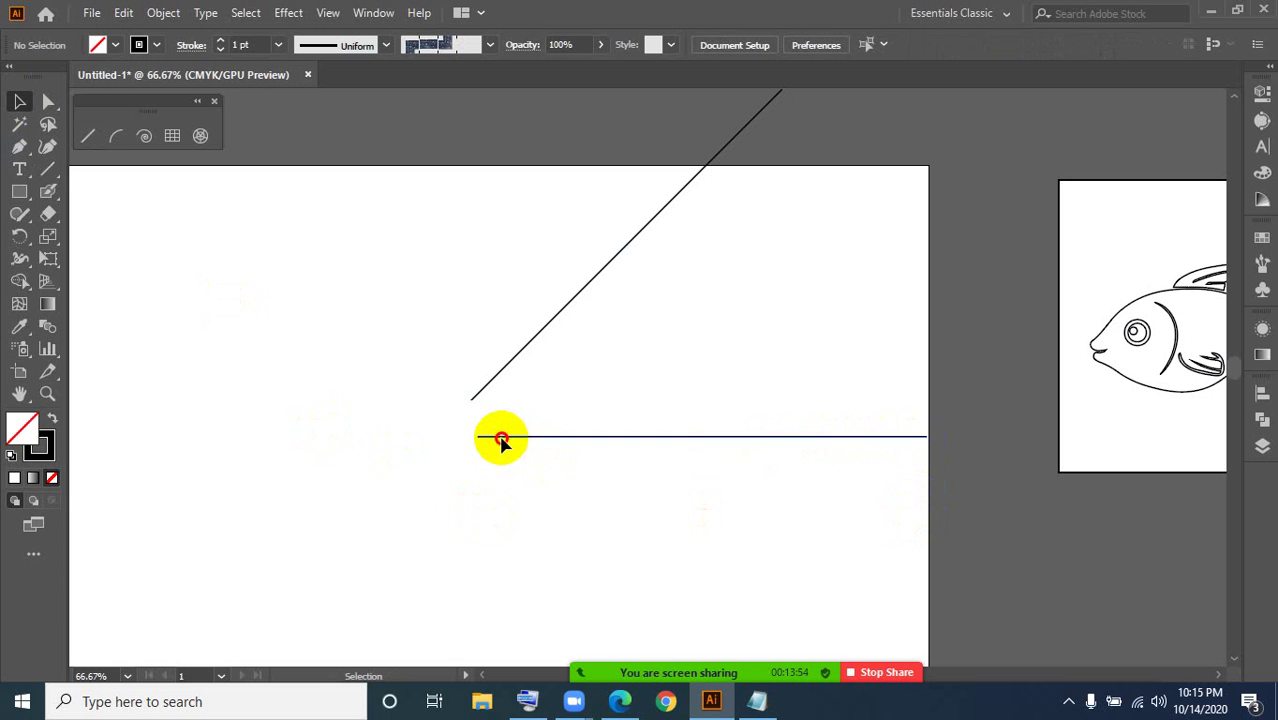
pyautogui.moveTo(501, 440); pyautogui.dragTo(499, 400)
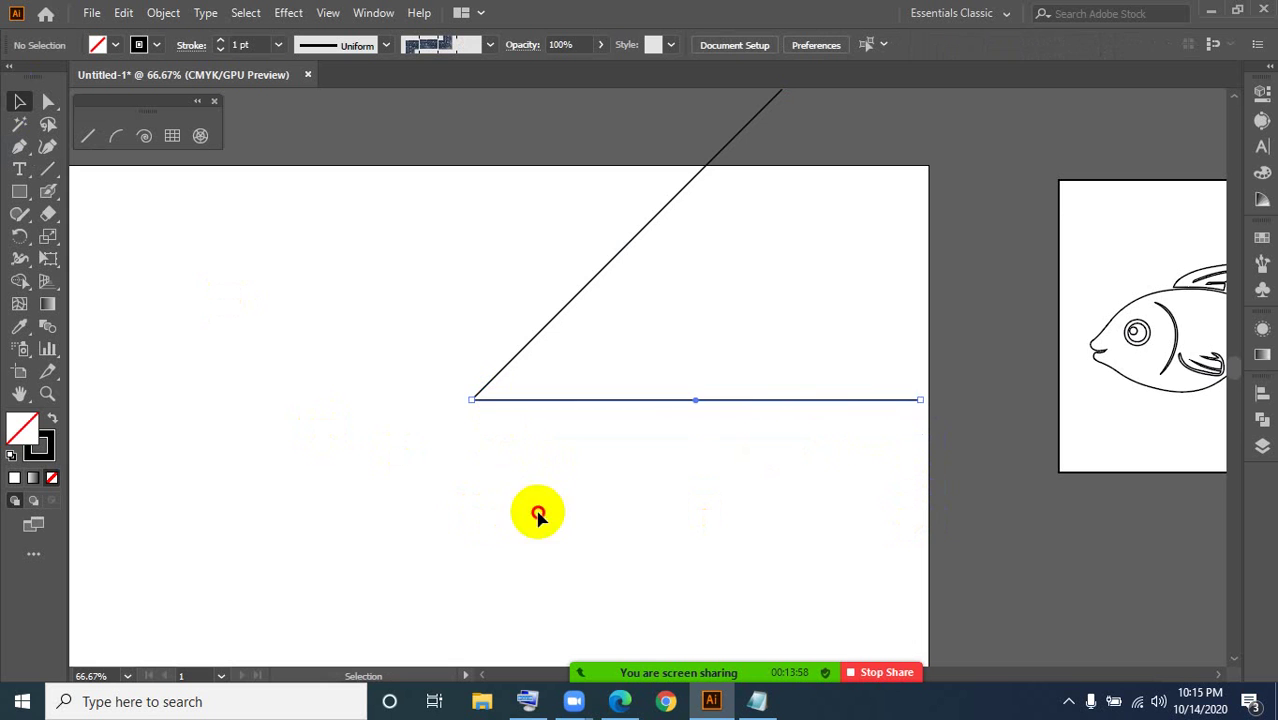
pyautogui.scroll(1, 320, 444)
pyautogui.scroll(1, 332, 440)
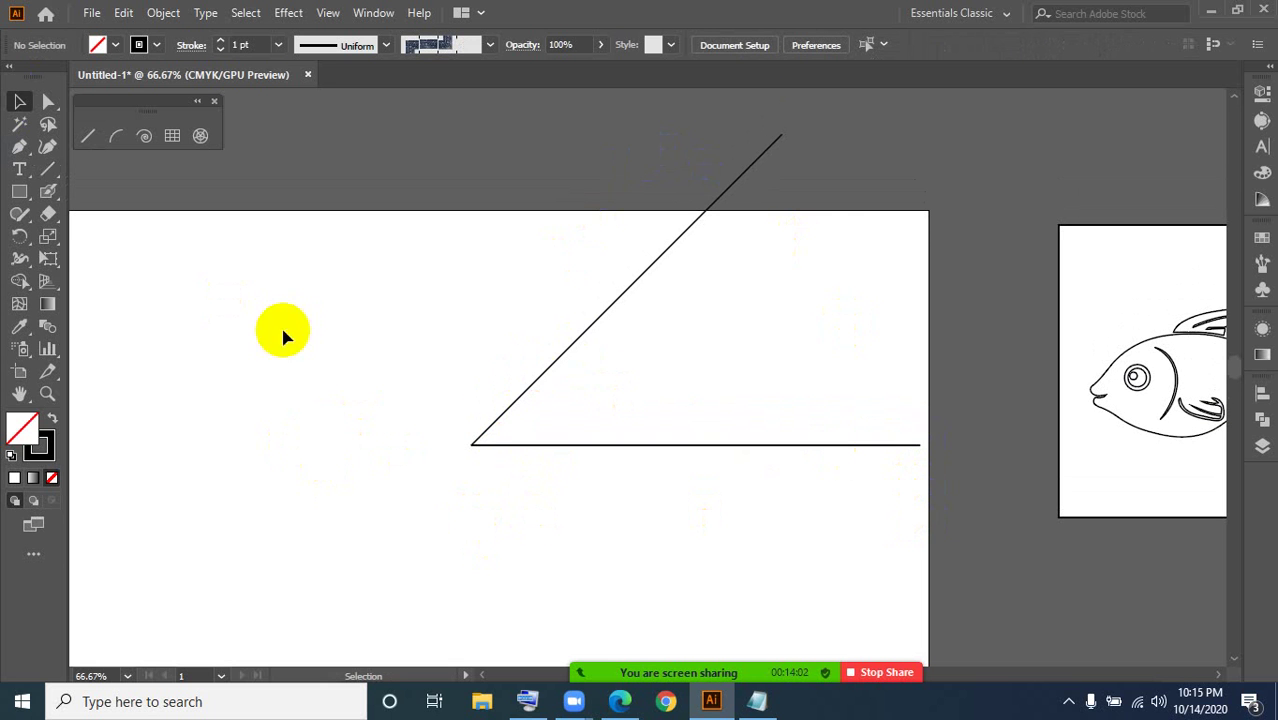
# Step: Try to trace a closed triangle over the open angle's endpoints with the Pen tool
pyautogui.click(19, 146)
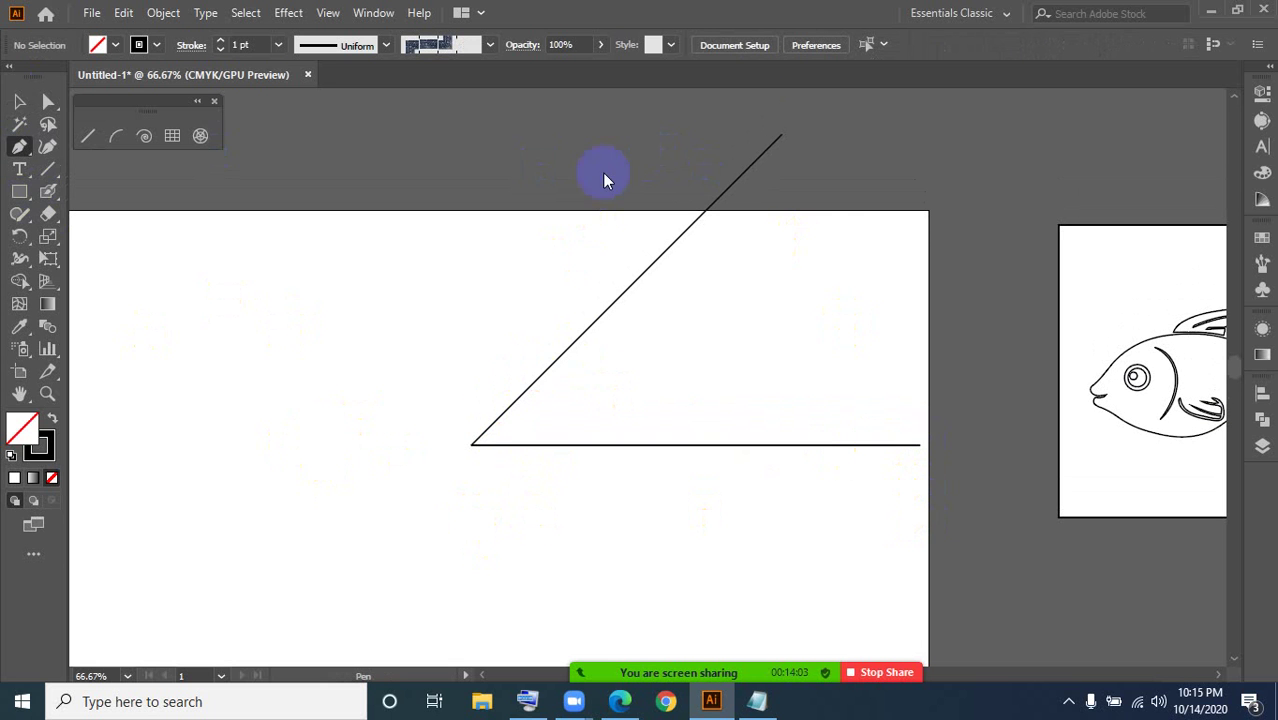
pyautogui.click(782, 136)
pyautogui.click(472, 444)
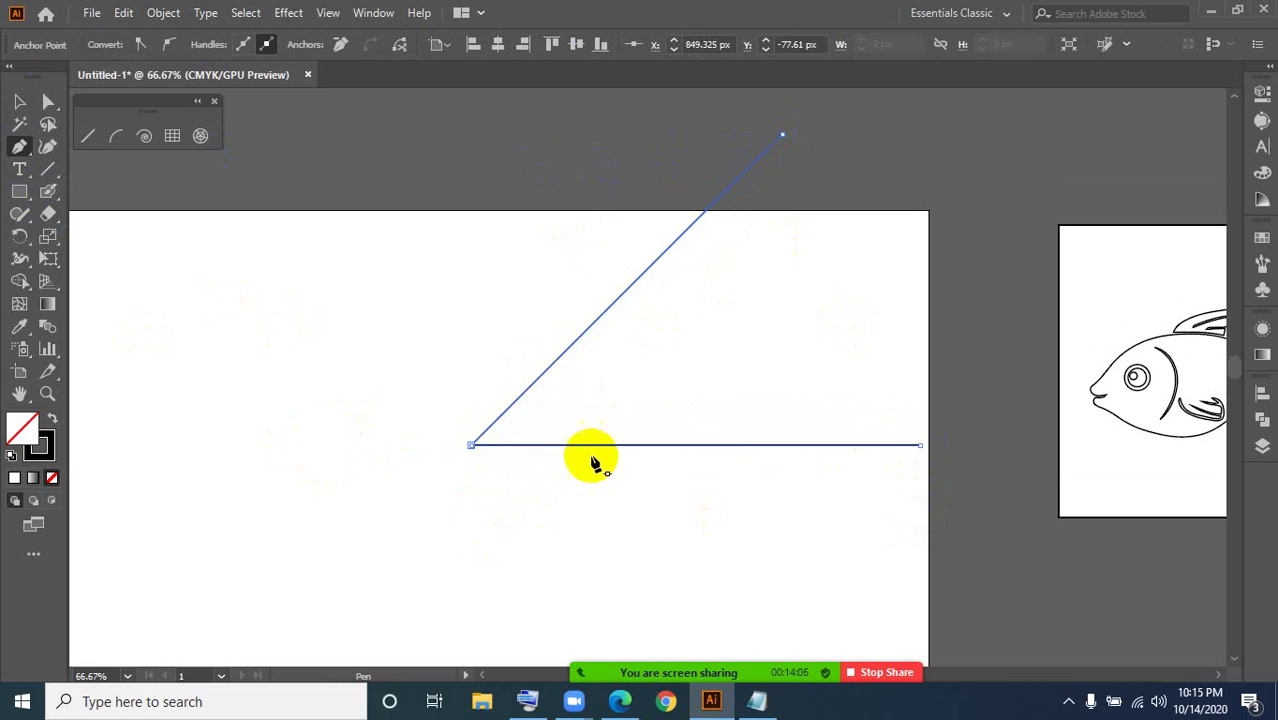
pyautogui.click(920, 446)
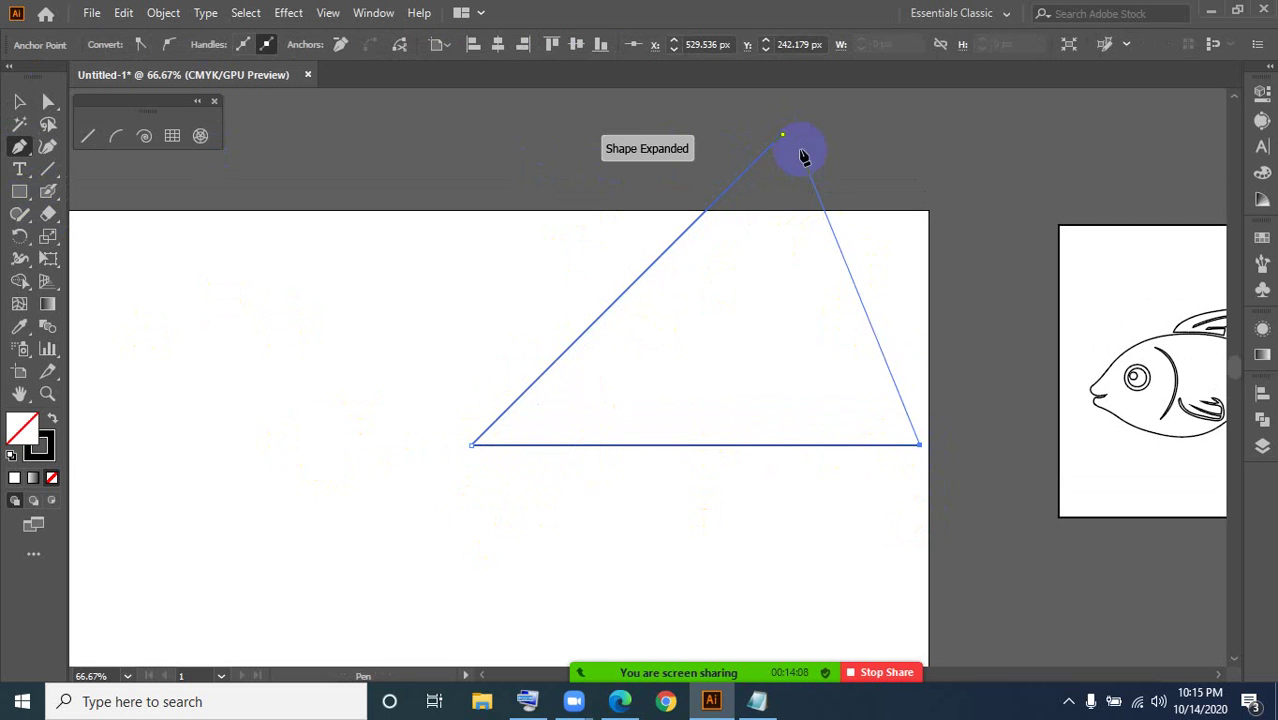
pyautogui.click(783, 138)
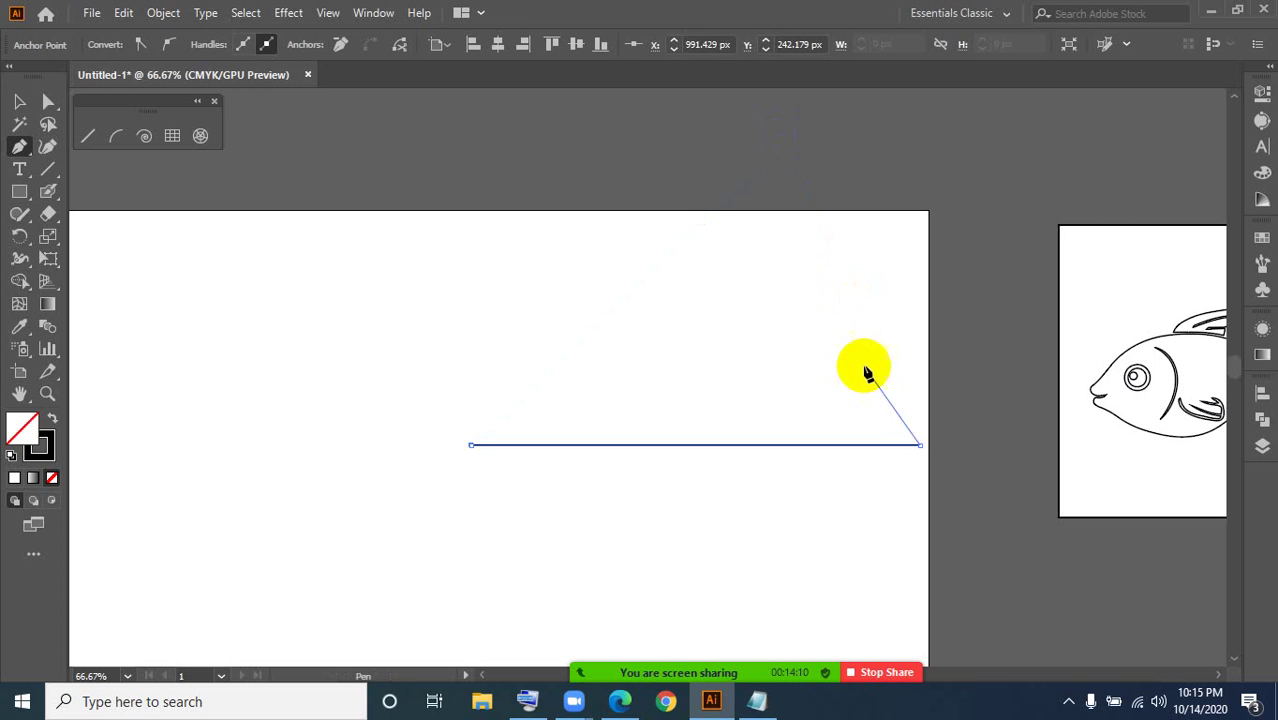
pyautogui.hotkey('ctrl', 'z')
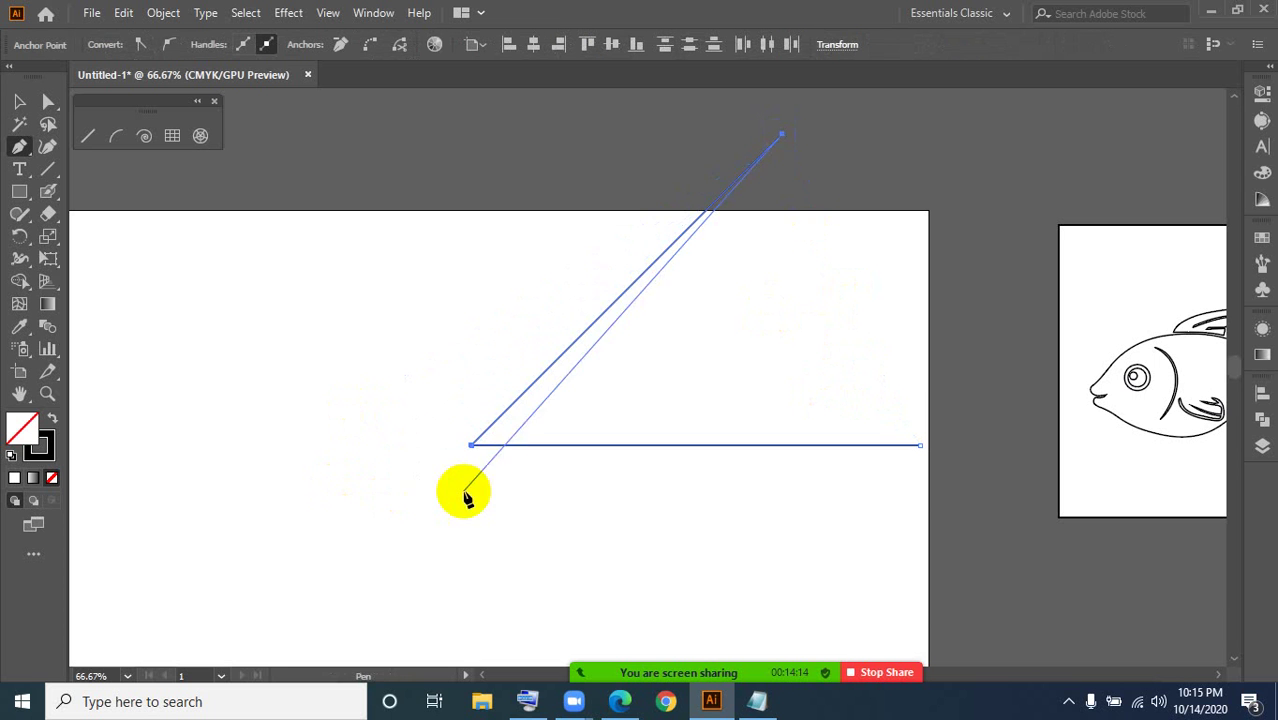
pyautogui.hotkey('ctrl', 'z')
pyautogui.click(19, 101)
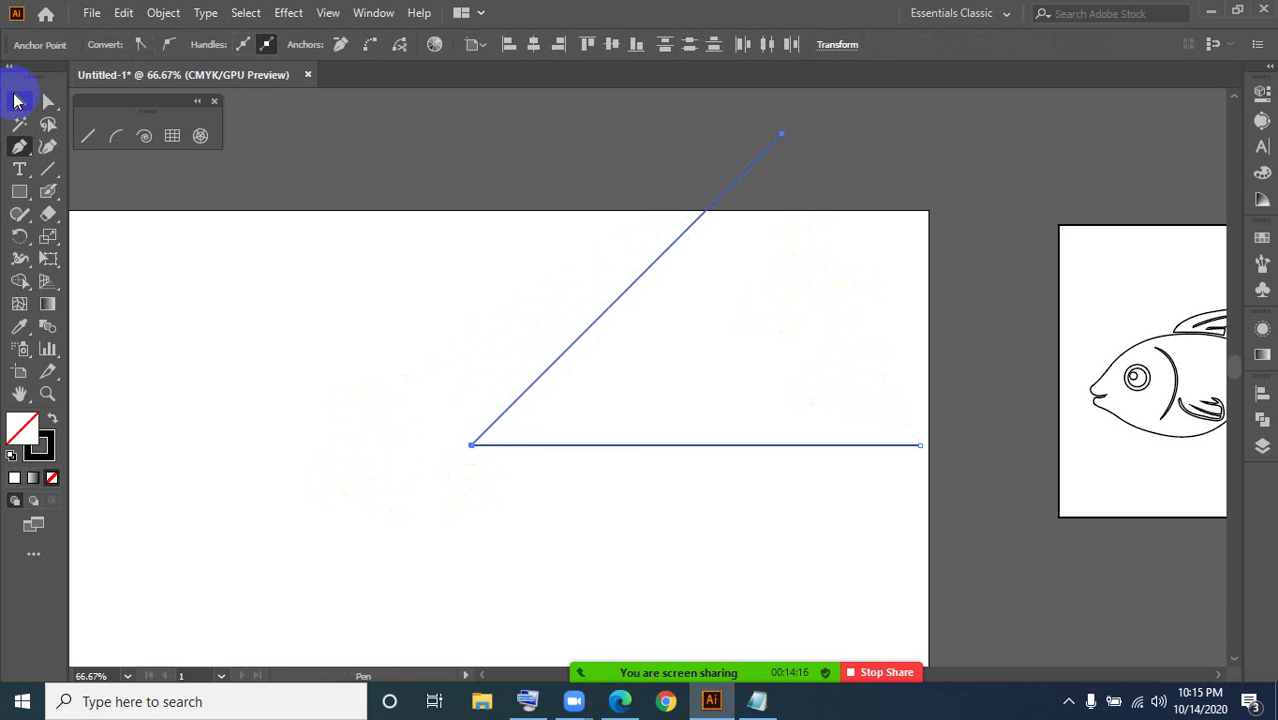
pyautogui.click(243, 331)
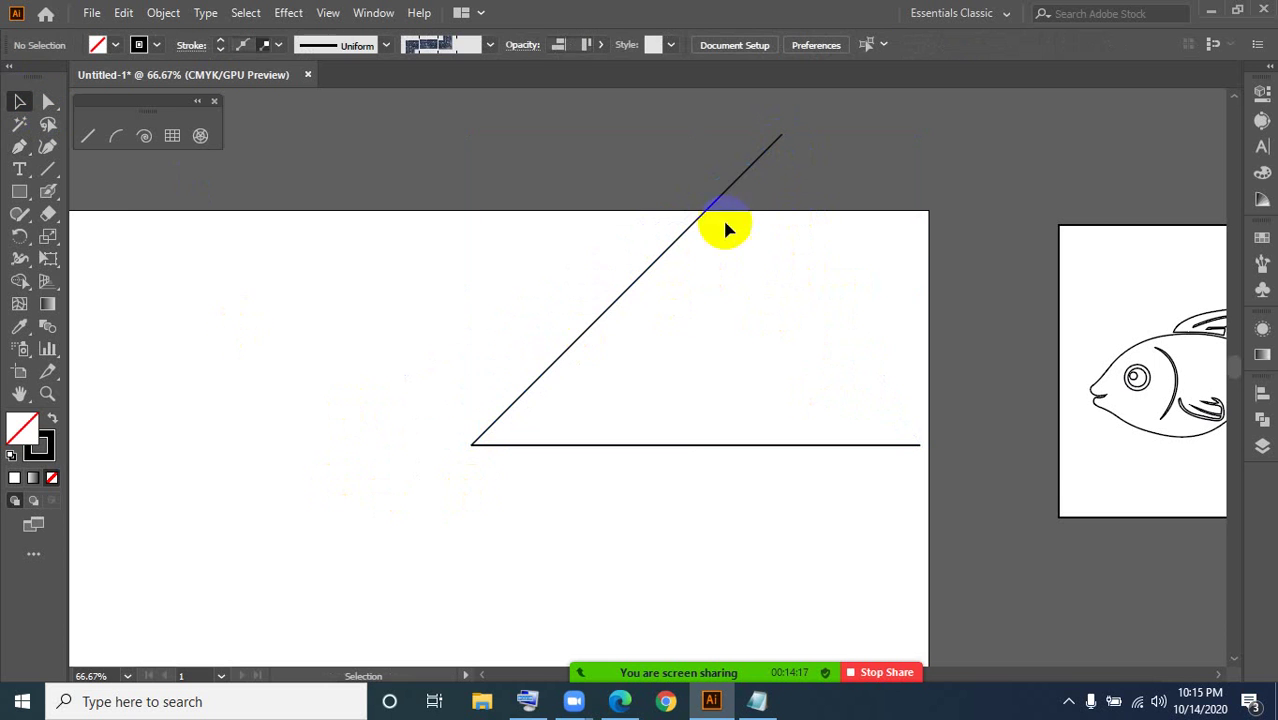
# Step: Join the free ends of the diagonal and horizontal lines with the Pen tool to form a closed triangle
pyautogui.click(52, 422)
pyautogui.click(20, 147)
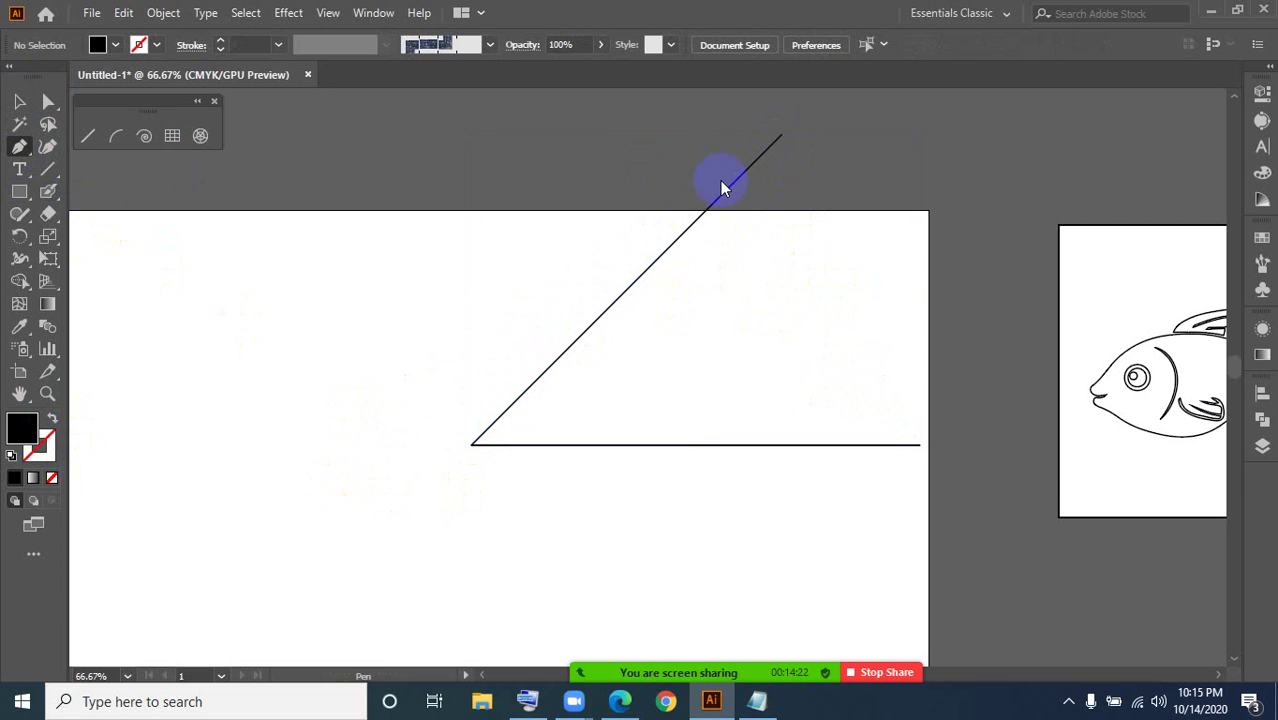
pyautogui.click(782, 136)
pyautogui.click(919, 444)
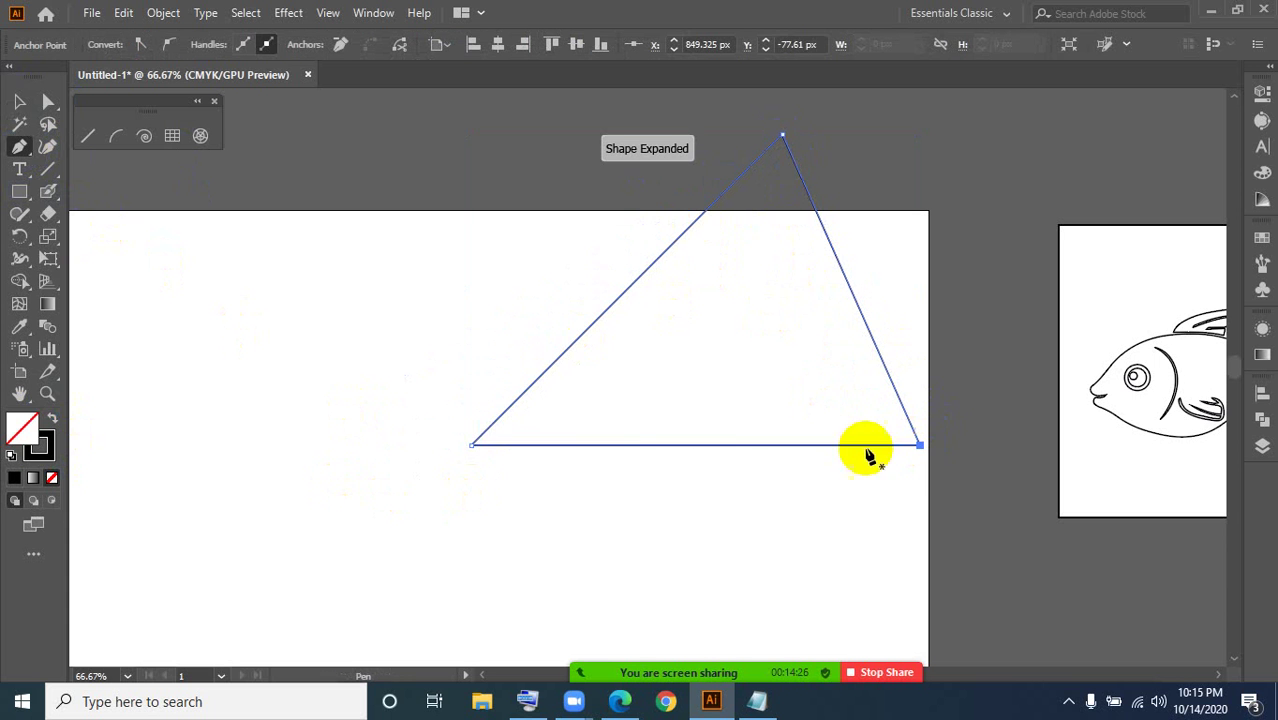
pyautogui.click(472, 446)
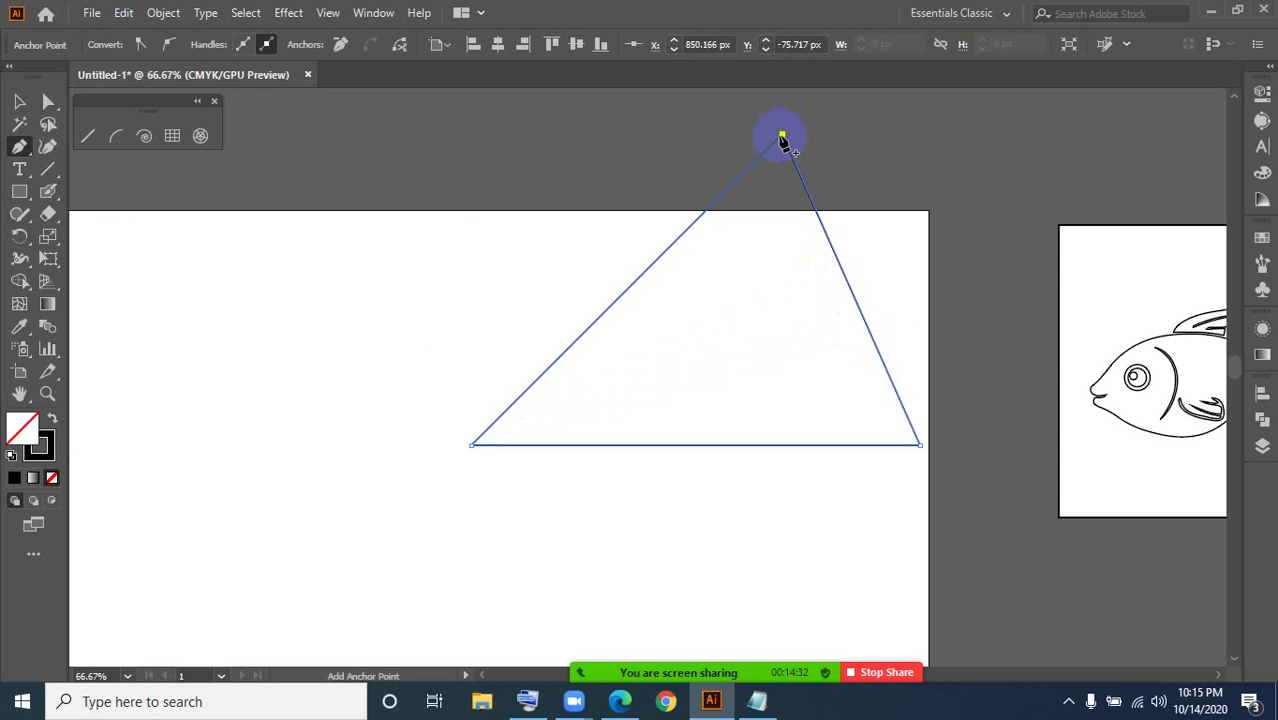
# Step: Swap the triangle's fill and stroke to give it a black fill and no stroke, and deselect it
pyautogui.click(54, 420)
pyautogui.click(19, 102)
pyautogui.click(187, 324)
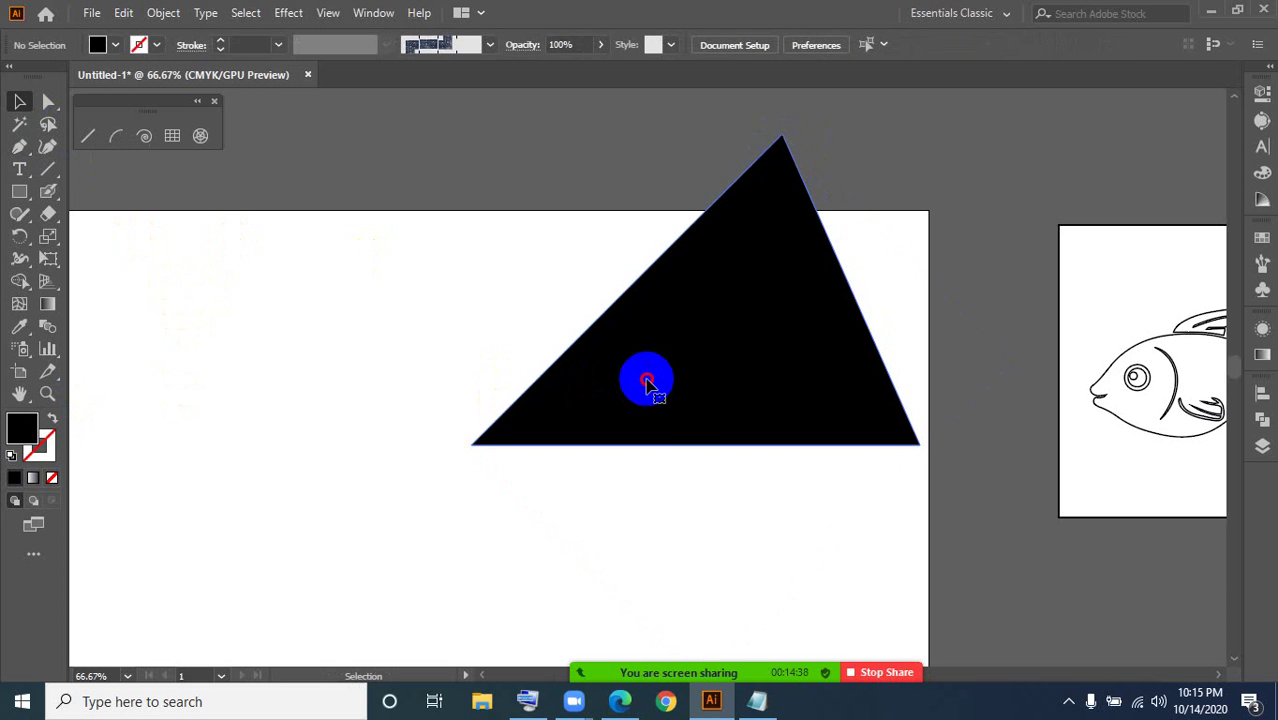
# Step: Place a copy of the black triangle below and to the left of the original, and deselect it
pyautogui.moveTo(647, 383); pyautogui.dragTo(894, 297)
pyautogui.scroll(-3, 453, 515)
pyautogui.press('space')
pyautogui.moveTo(600, 355); pyautogui.dragTo(567, 393)
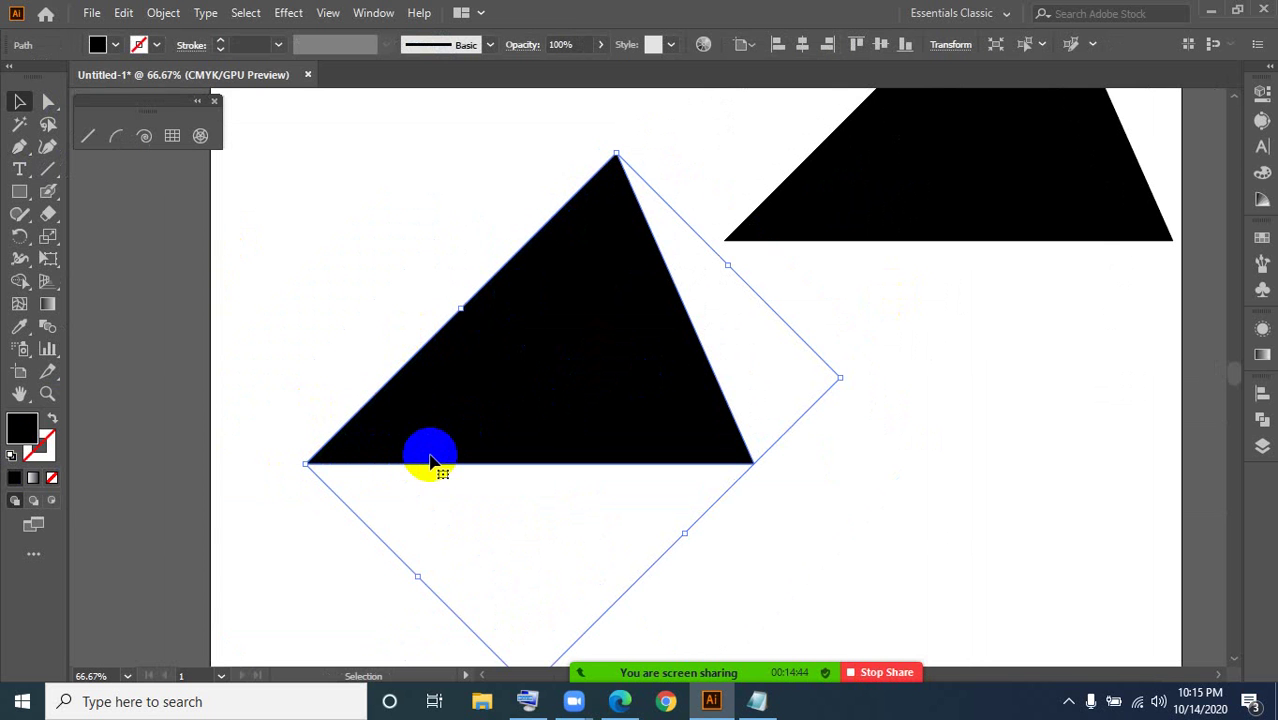
pyautogui.click(803, 537)
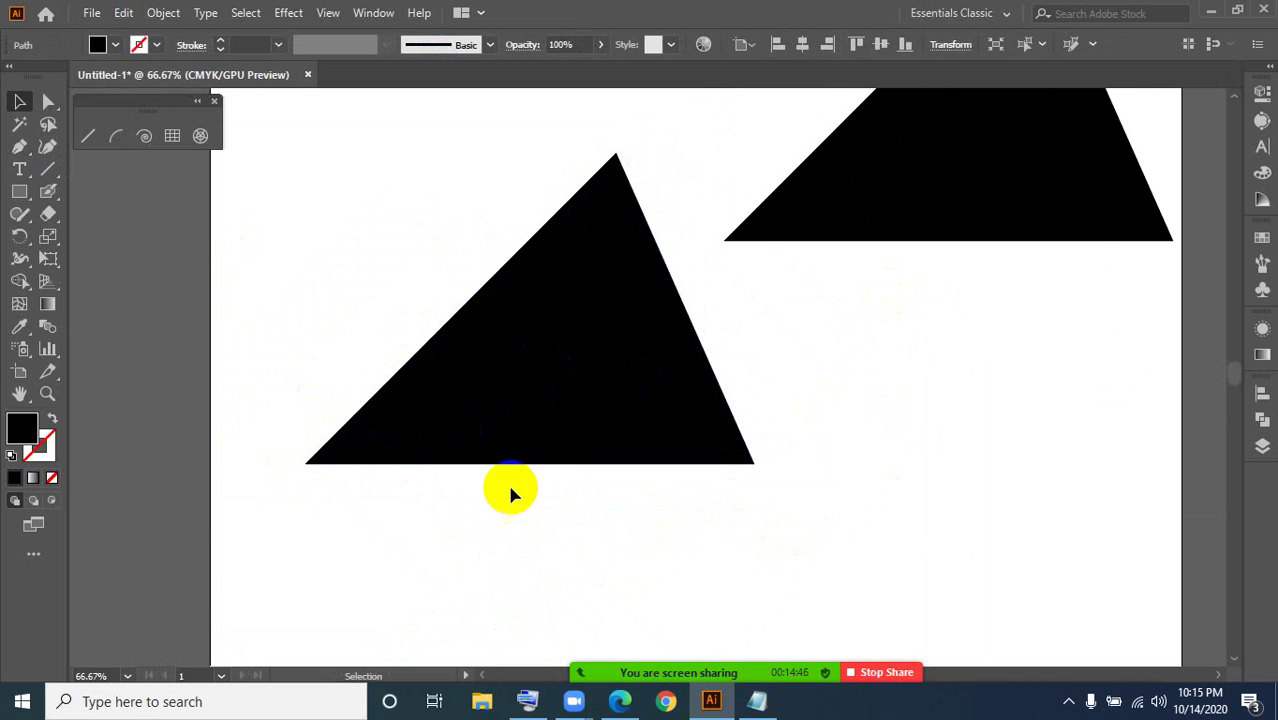
pyautogui.click(87, 143)
pyautogui.scroll(-3, 672, 408)
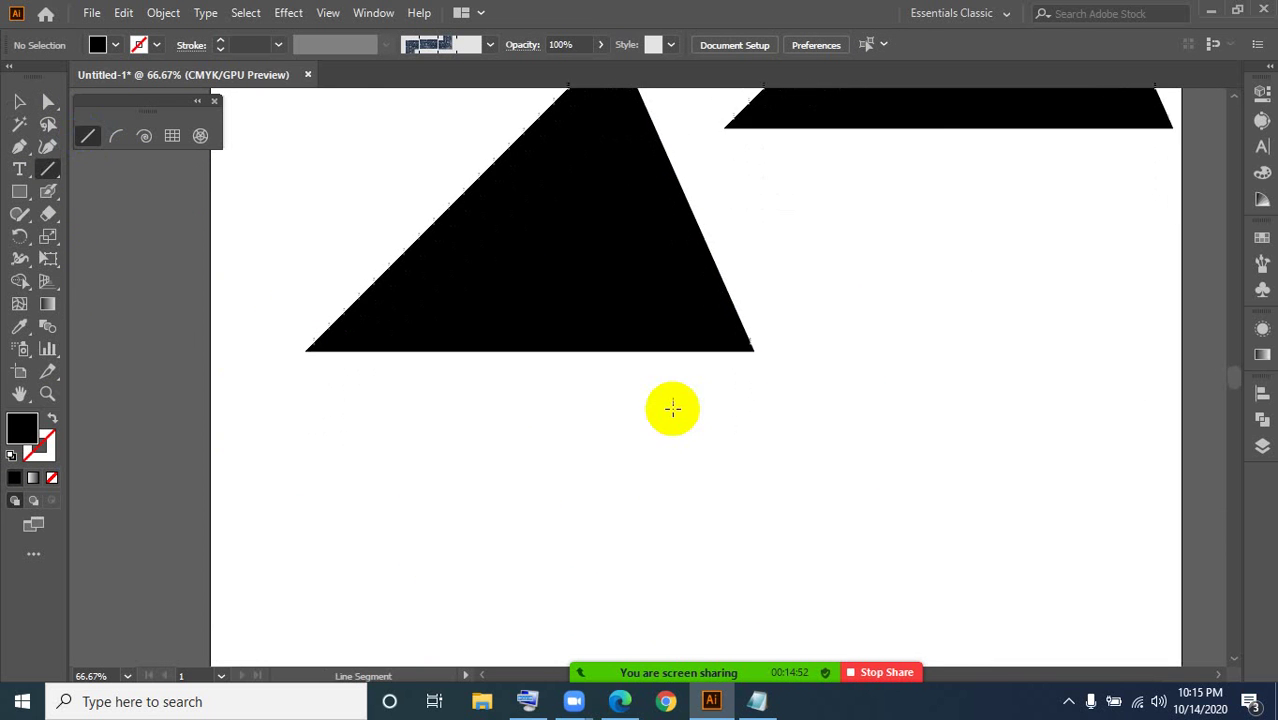
pyautogui.scroll(-2, 672, 408)
pyautogui.click(90, 138)
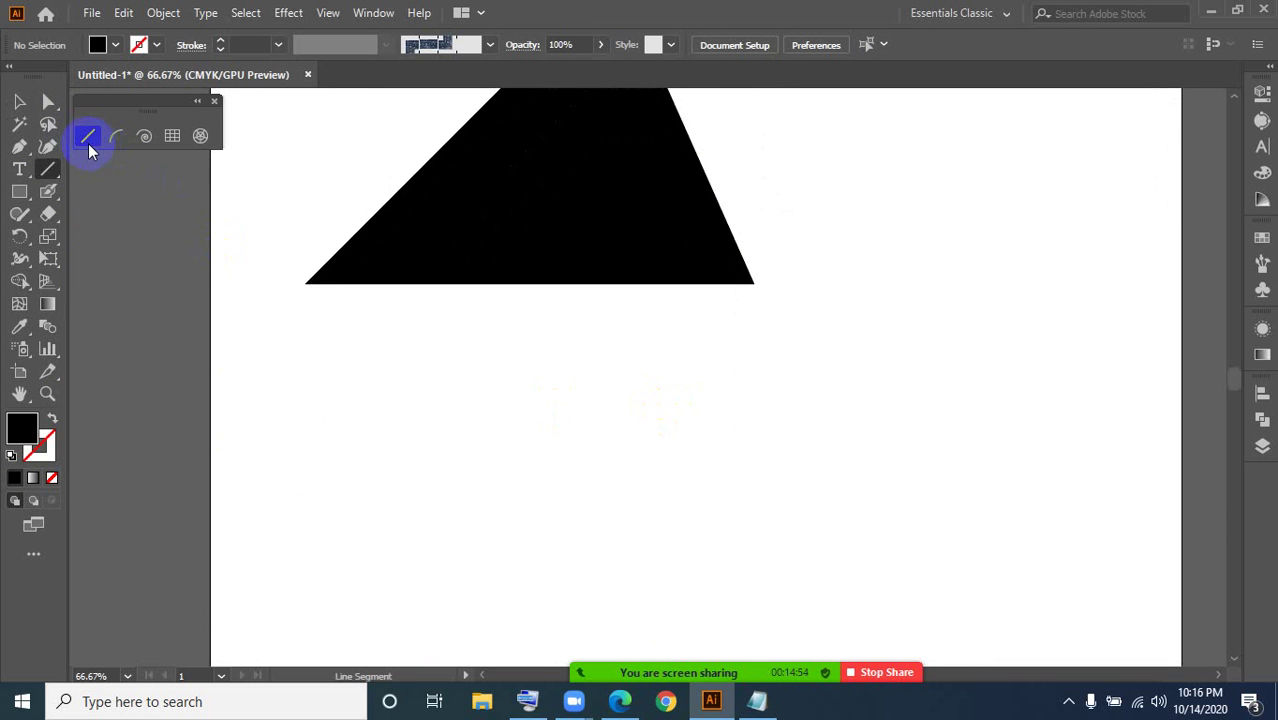
pyautogui.click(682, 437)
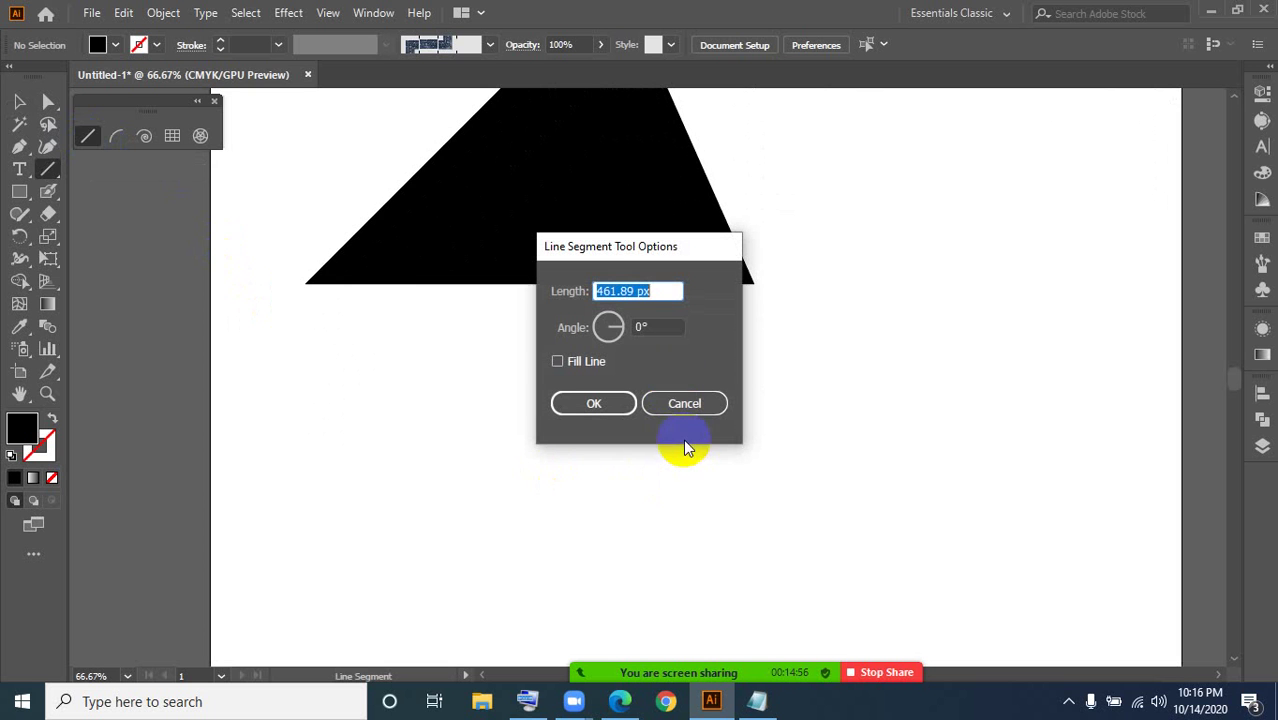
pyautogui.click(657, 328)
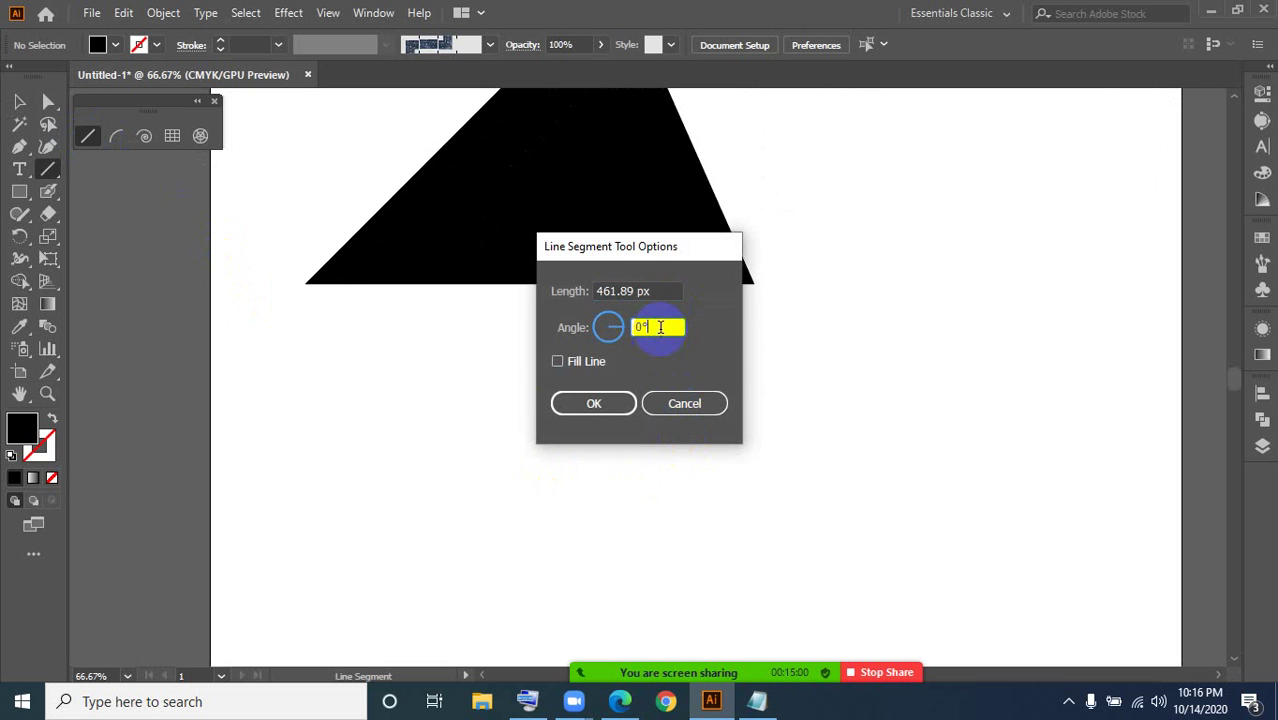
pyautogui.doubleClick(657, 328)
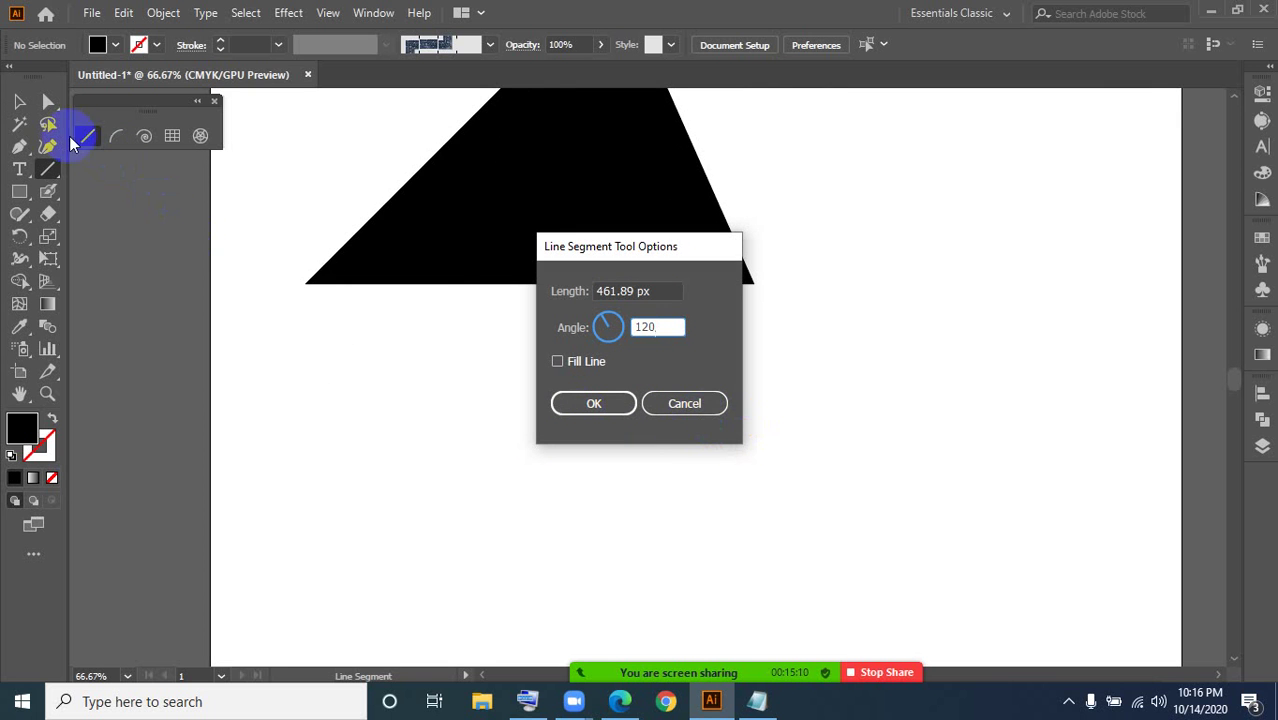
pyautogui.click(683, 408)
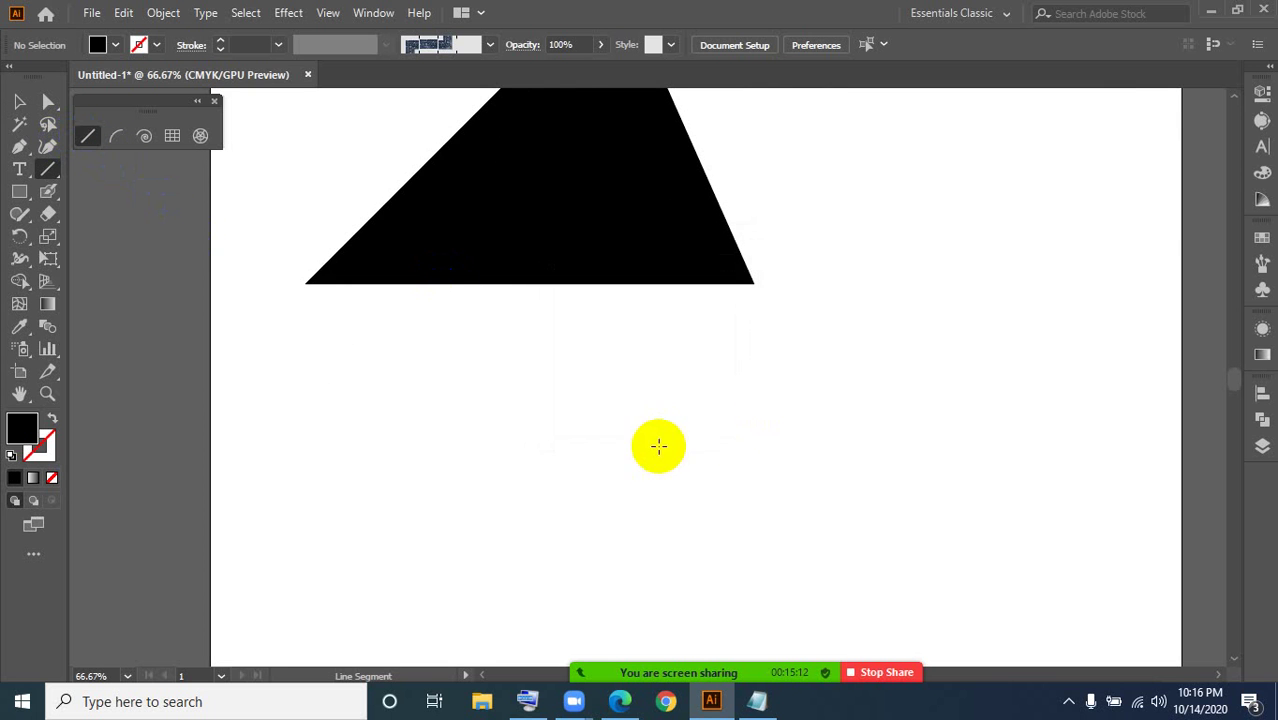
# Step: Select both black triangles on the artboard and delete them
pyautogui.scroll(5, 201, 295)
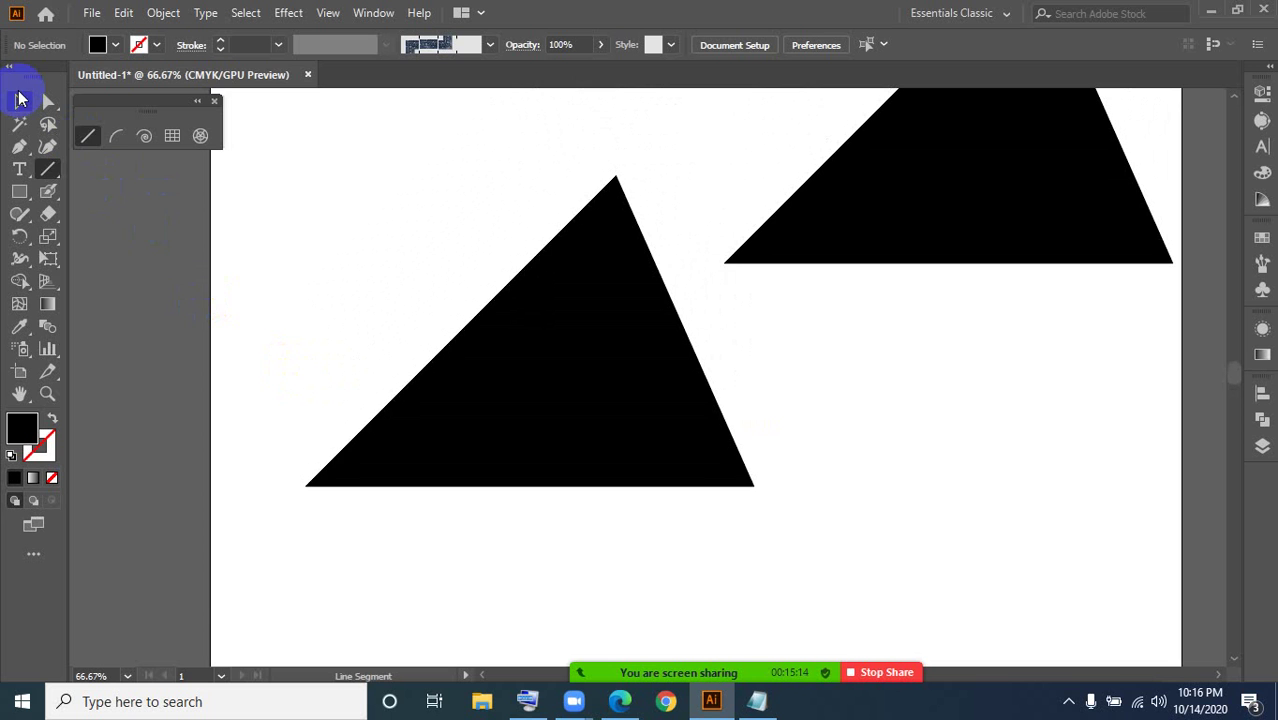
pyautogui.click(21, 99)
pyautogui.hotkey('ctrl', '-')
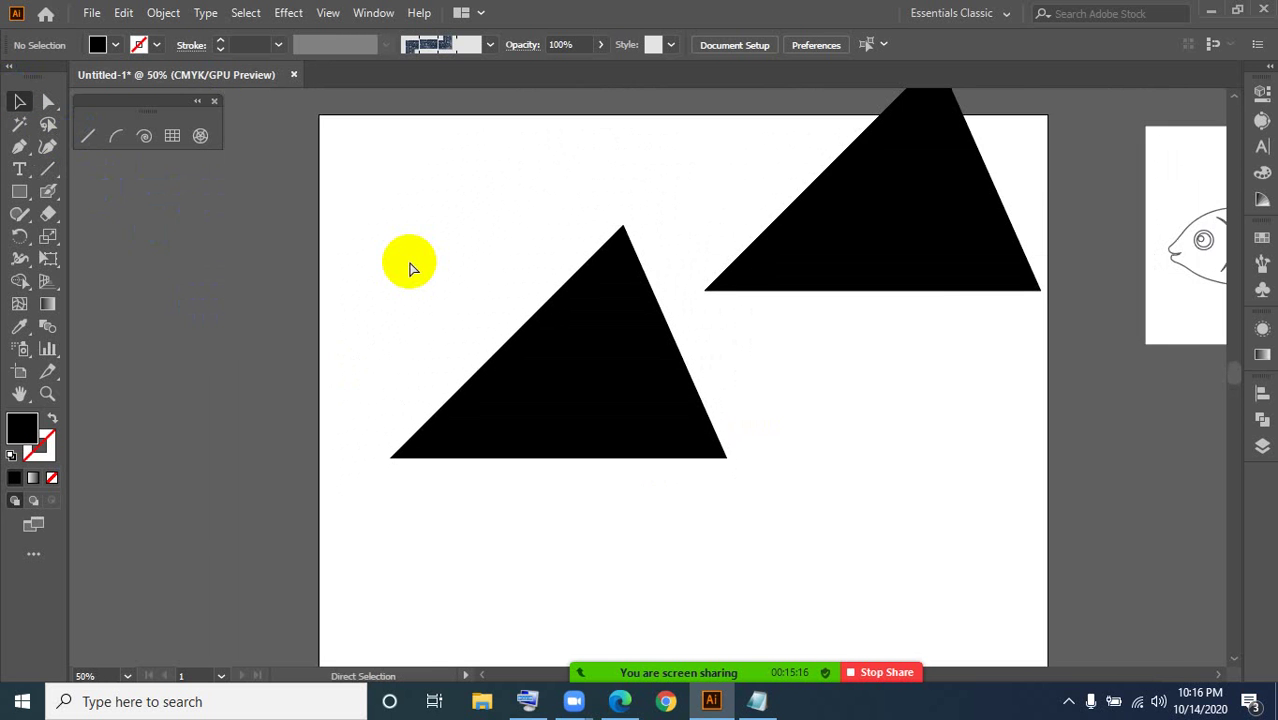
pyautogui.hotkey('ctrl', '-')
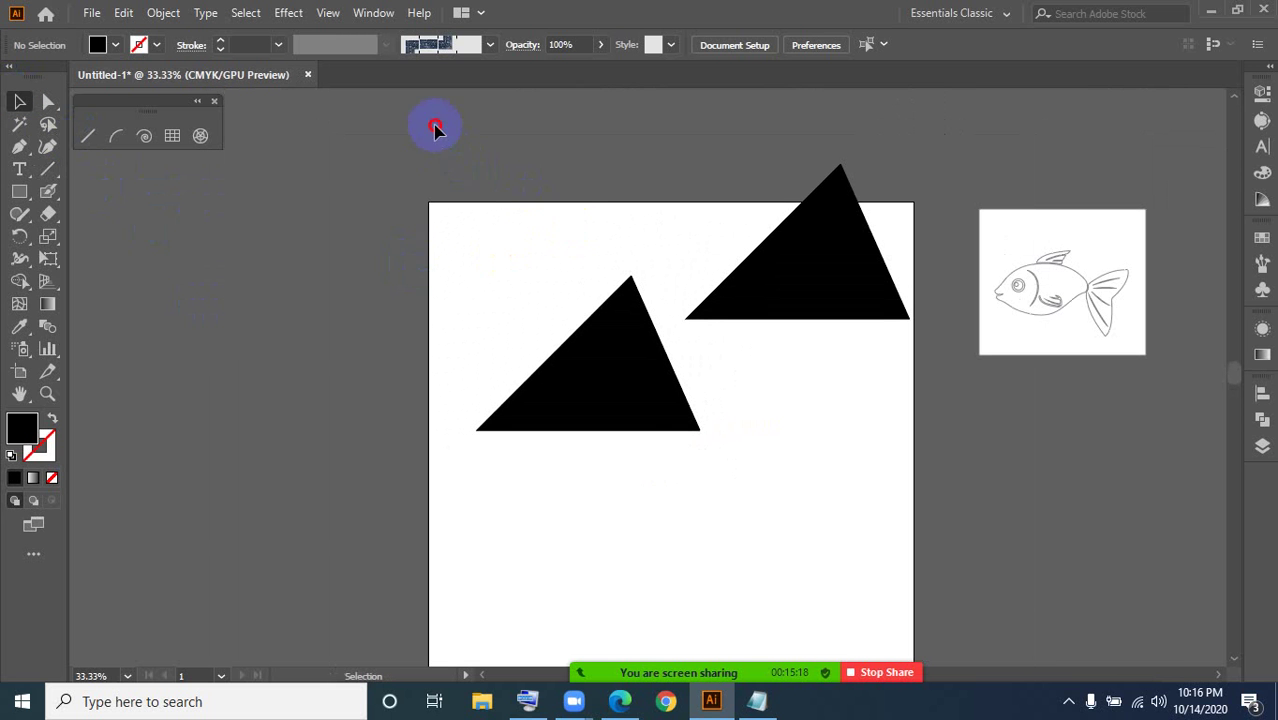
pyautogui.moveTo(435, 128); pyautogui.dragTo(933, 536)
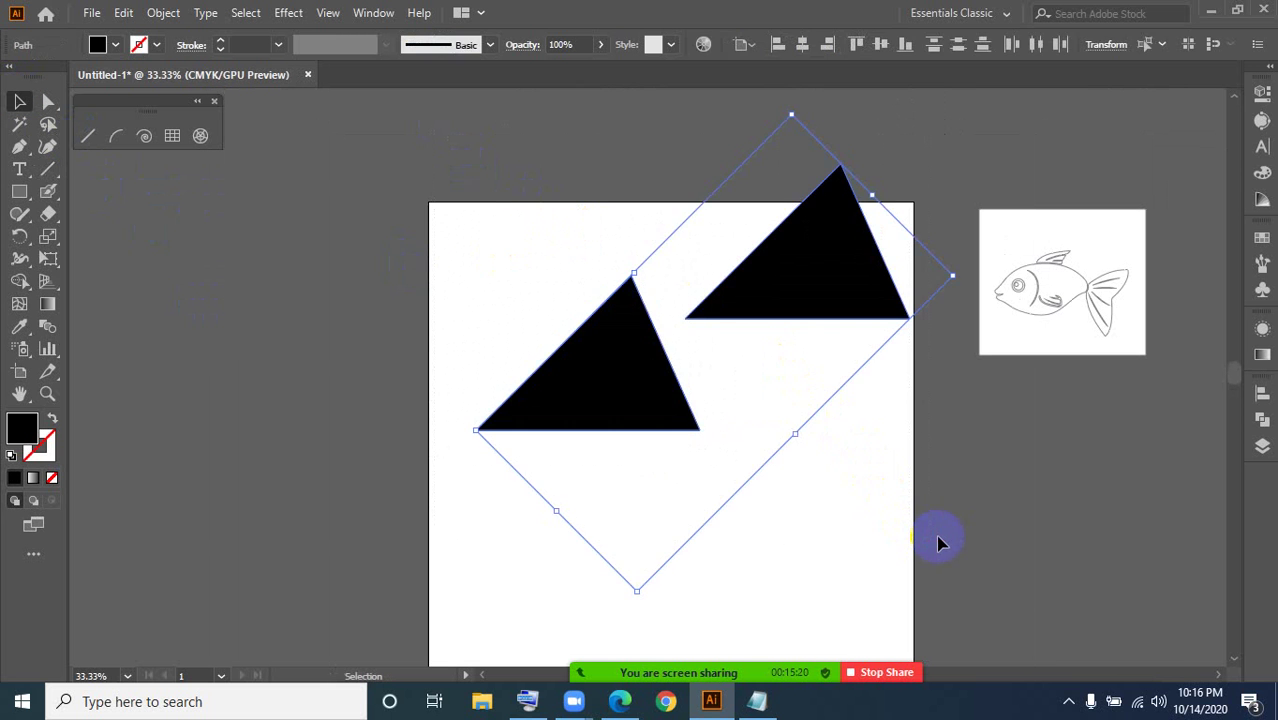
pyautogui.press('Delete')
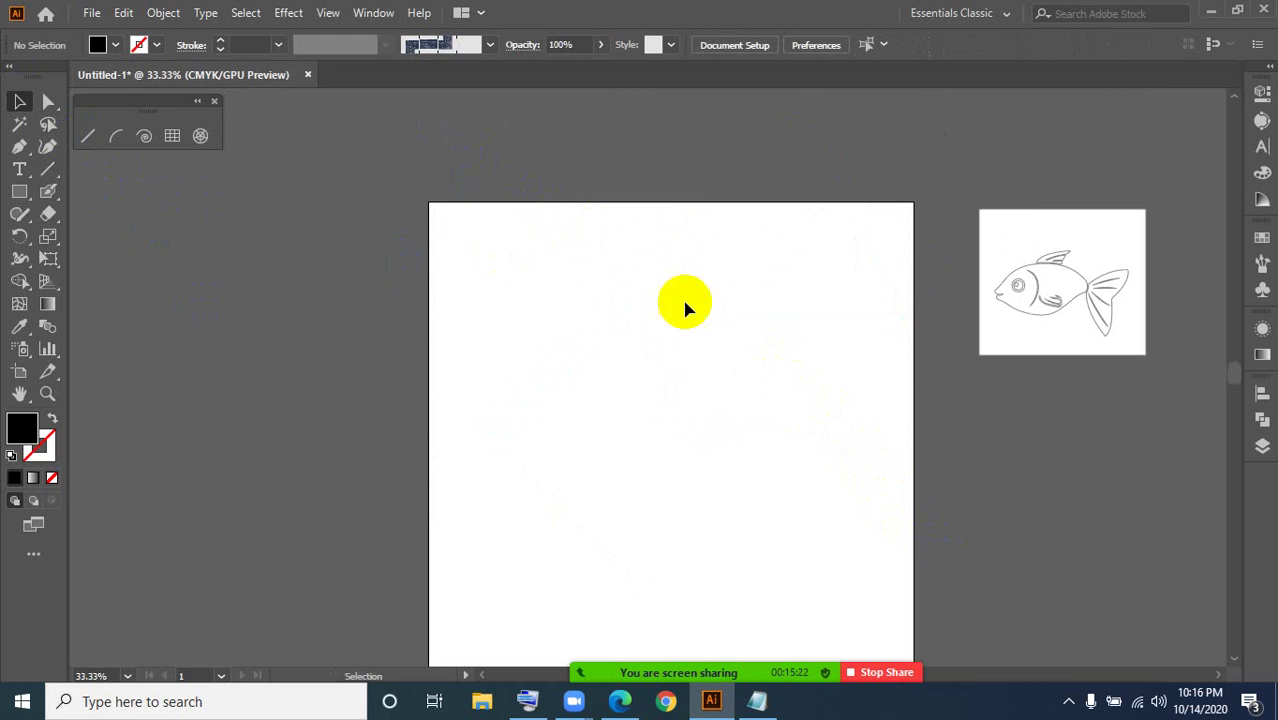
# Step: Draw two parallel horizontal lines, one just above the other, across the upper middle of the artboard with the Line Segment tool
pyautogui.click(88, 142)
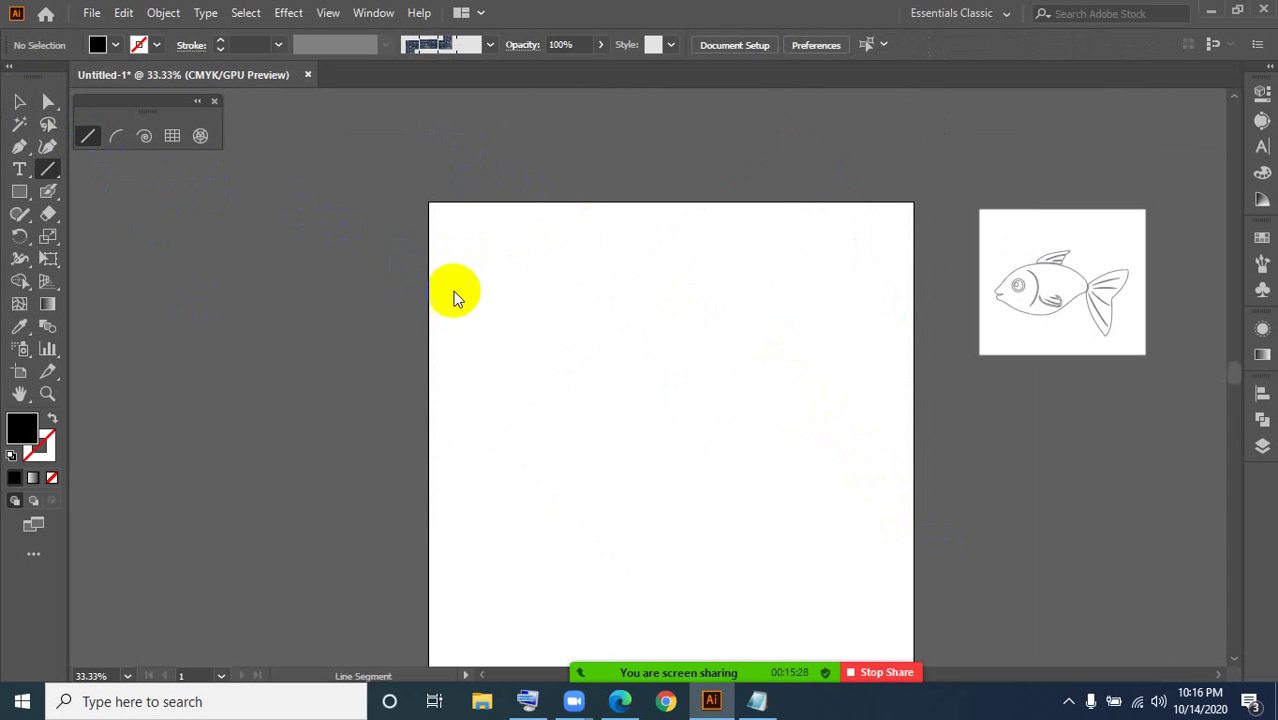
pyautogui.moveTo(516, 371); pyautogui.dragTo(807, 371)
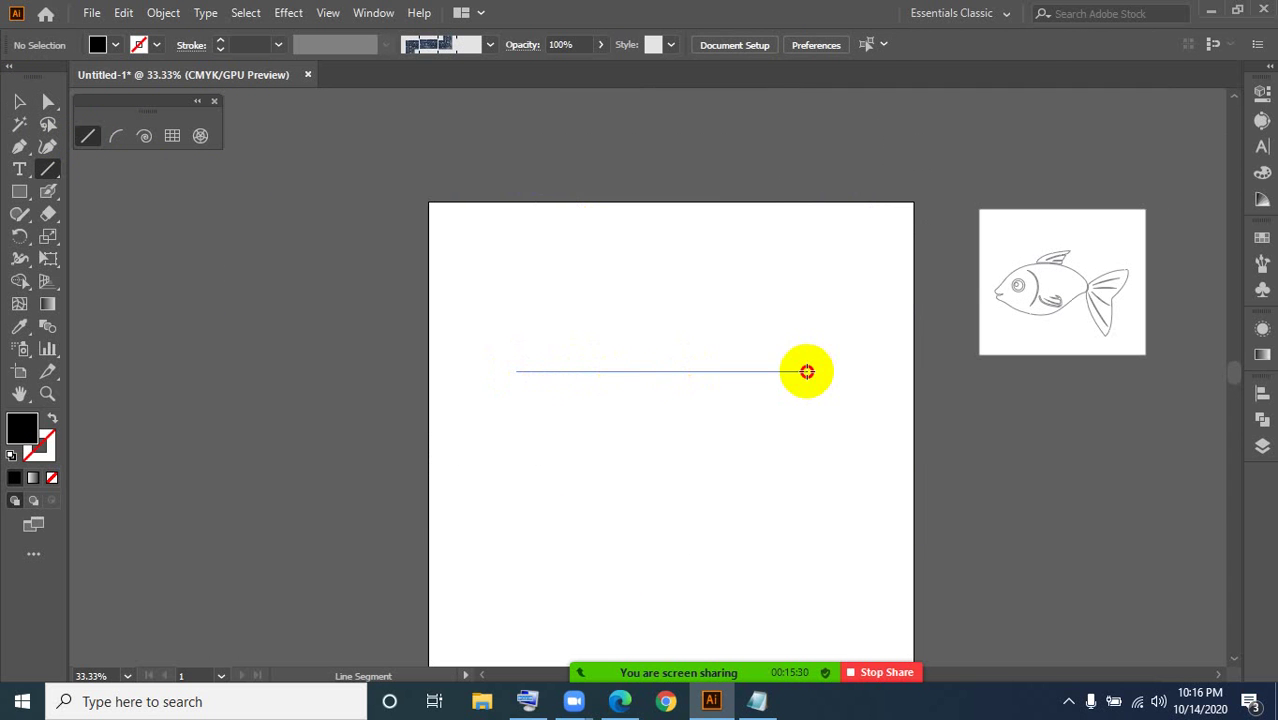
pyautogui.moveTo(530, 352); pyautogui.dragTo(835, 276)
# Step: Give both horizontal lines a black stroke
pyautogui.click(20, 103)
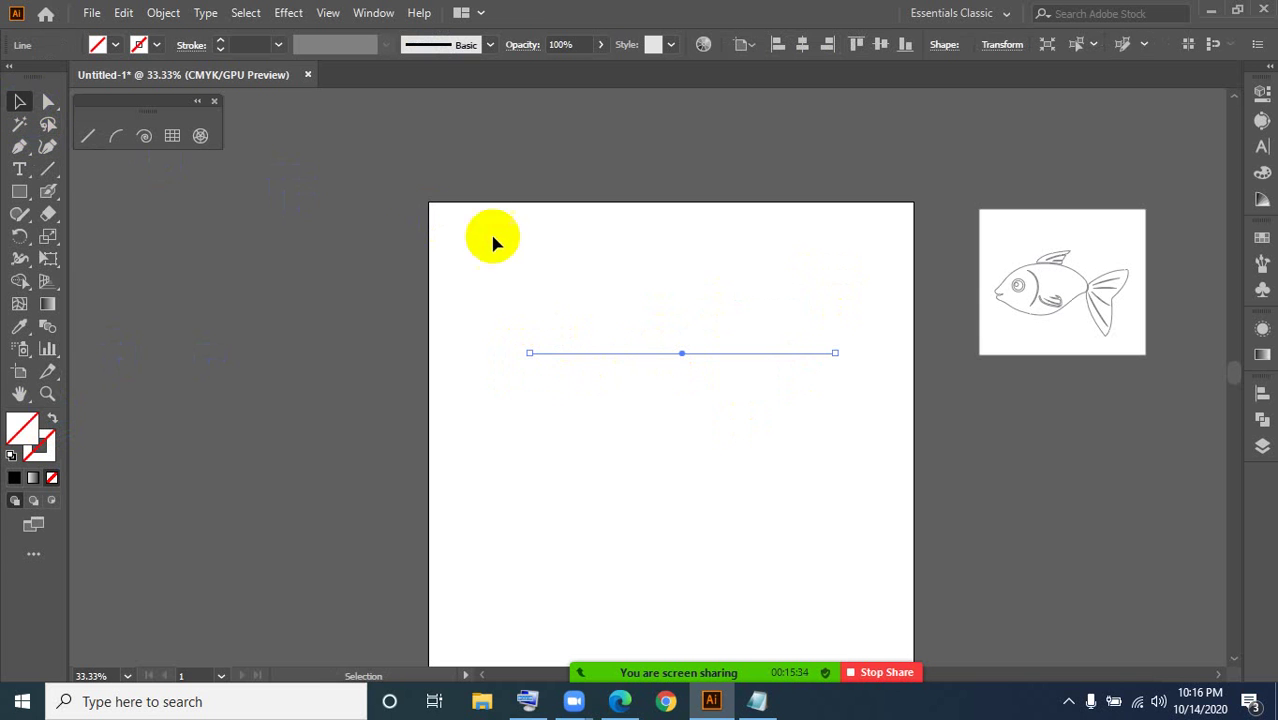
pyautogui.moveTo(494, 242); pyautogui.dragTo(839, 462)
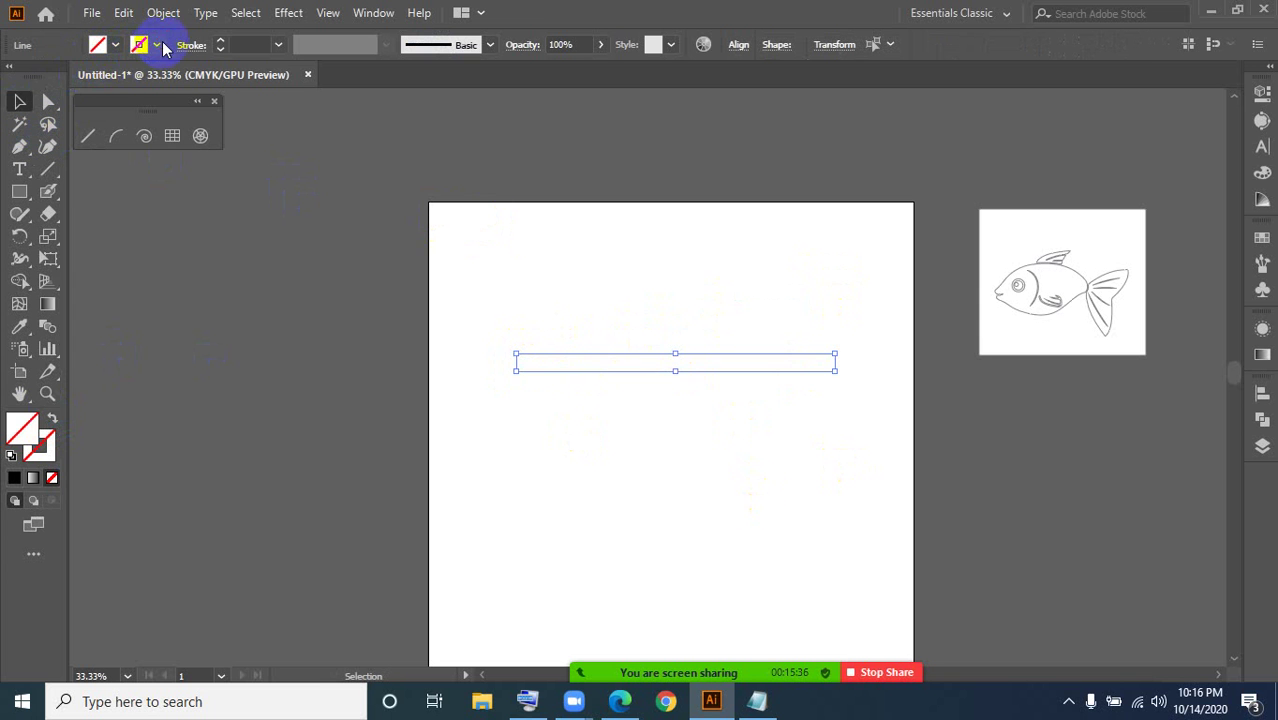
pyautogui.click(158, 46)
pyautogui.click(52, 77)
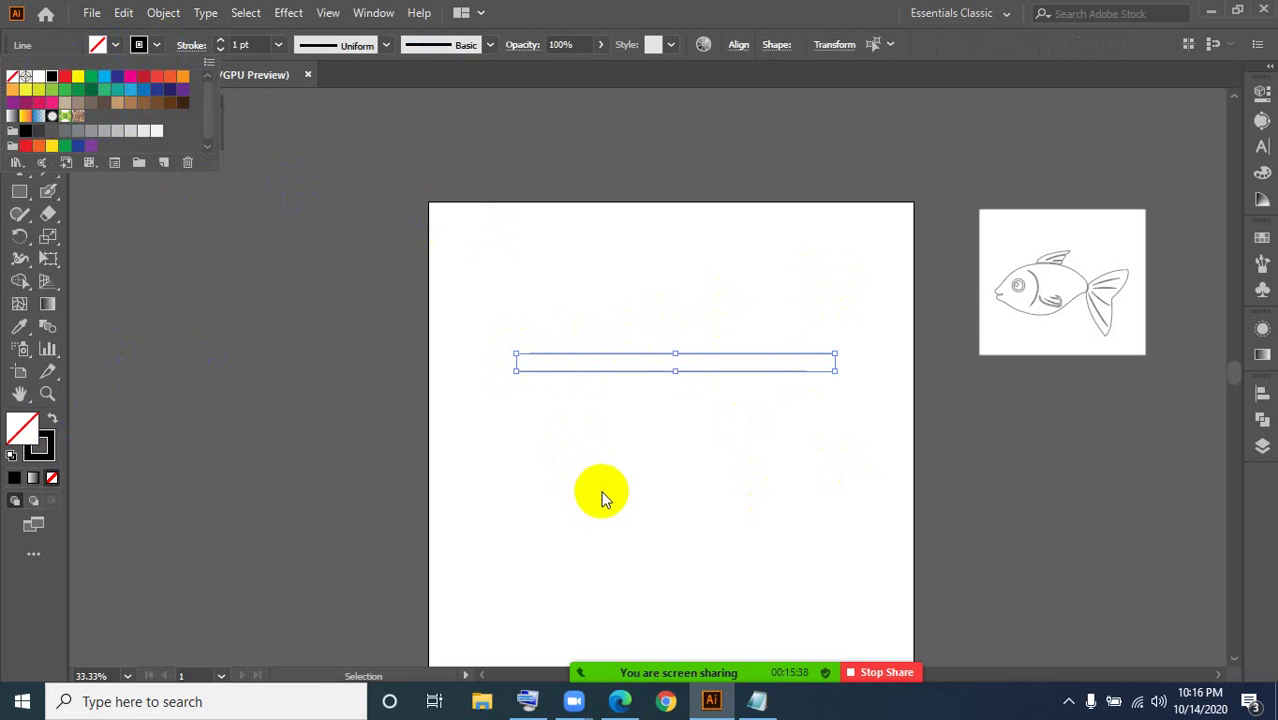
pyautogui.click(556, 518)
pyautogui.click(556, 518)
# Step: Set the stroke weight of the two horizontal lines to 3 pt and deselect them
pyautogui.moveTo(497, 306); pyautogui.dragTo(678, 479)
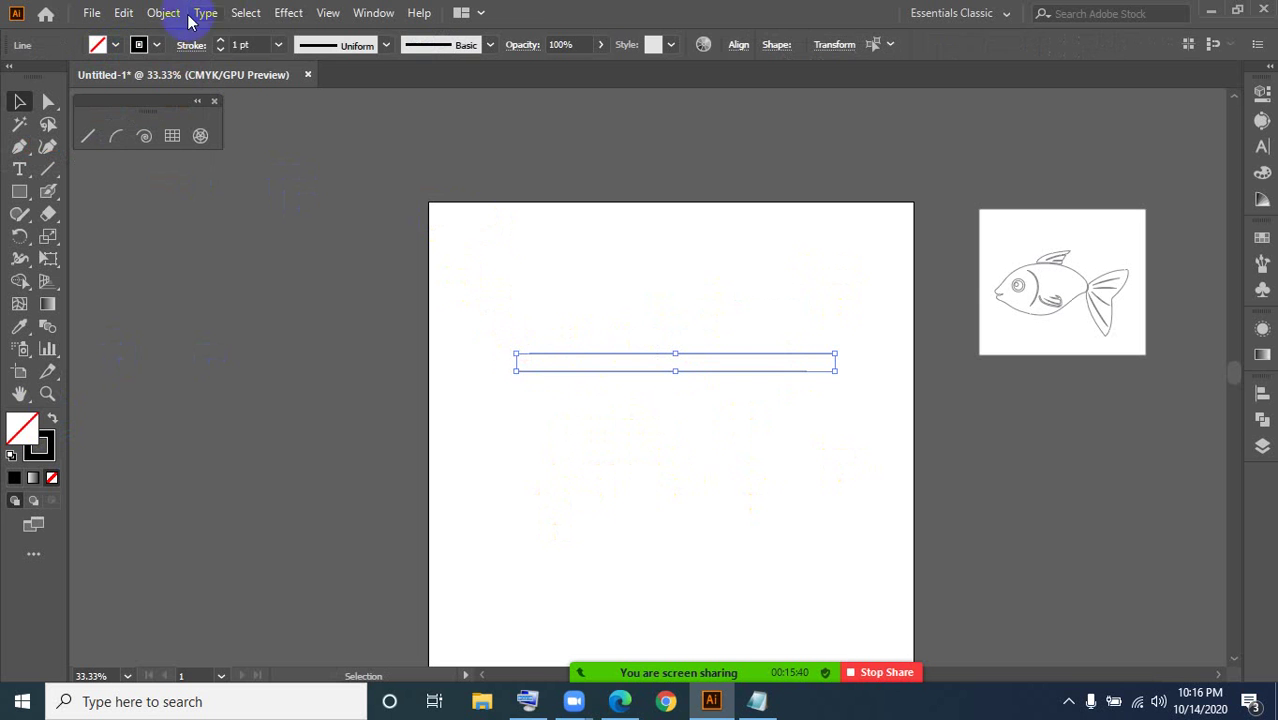
pyautogui.scroll(1, 250, 43)
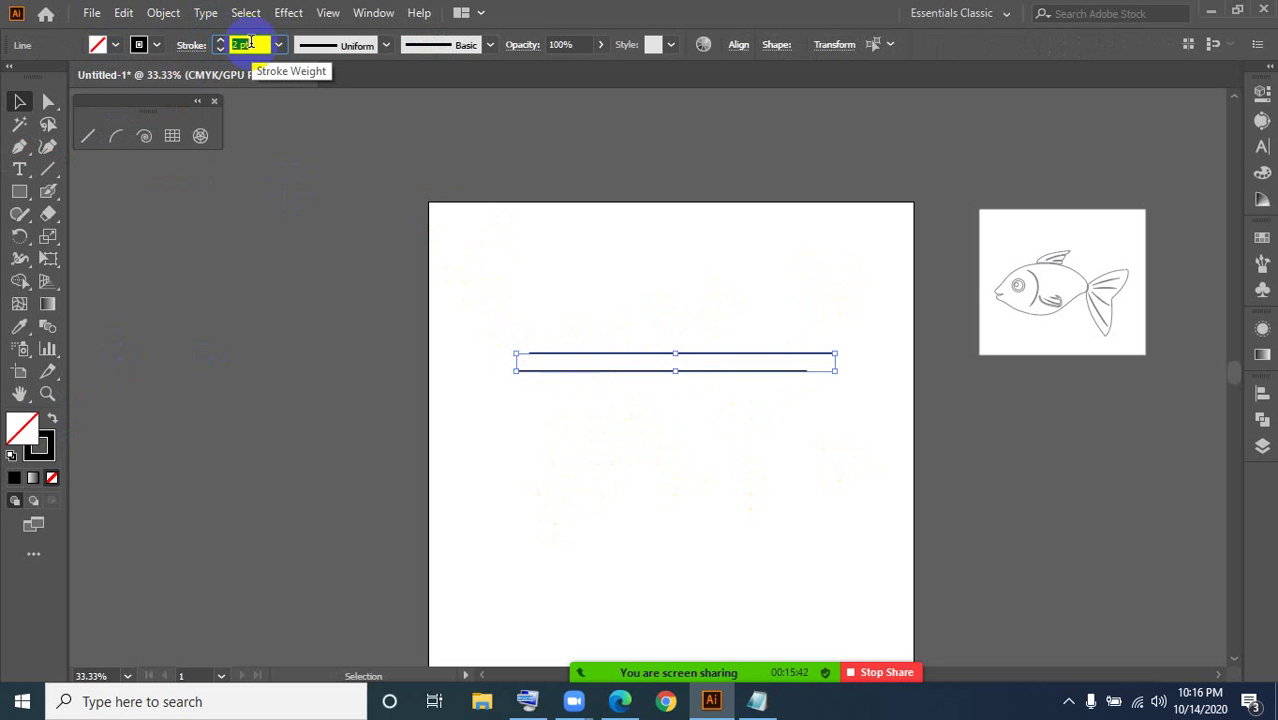
pyautogui.click(520, 288)
# Step: Draw a short diagonal line rising to the right above the two horizontal lines, and deselect it
pyautogui.click(88, 135)
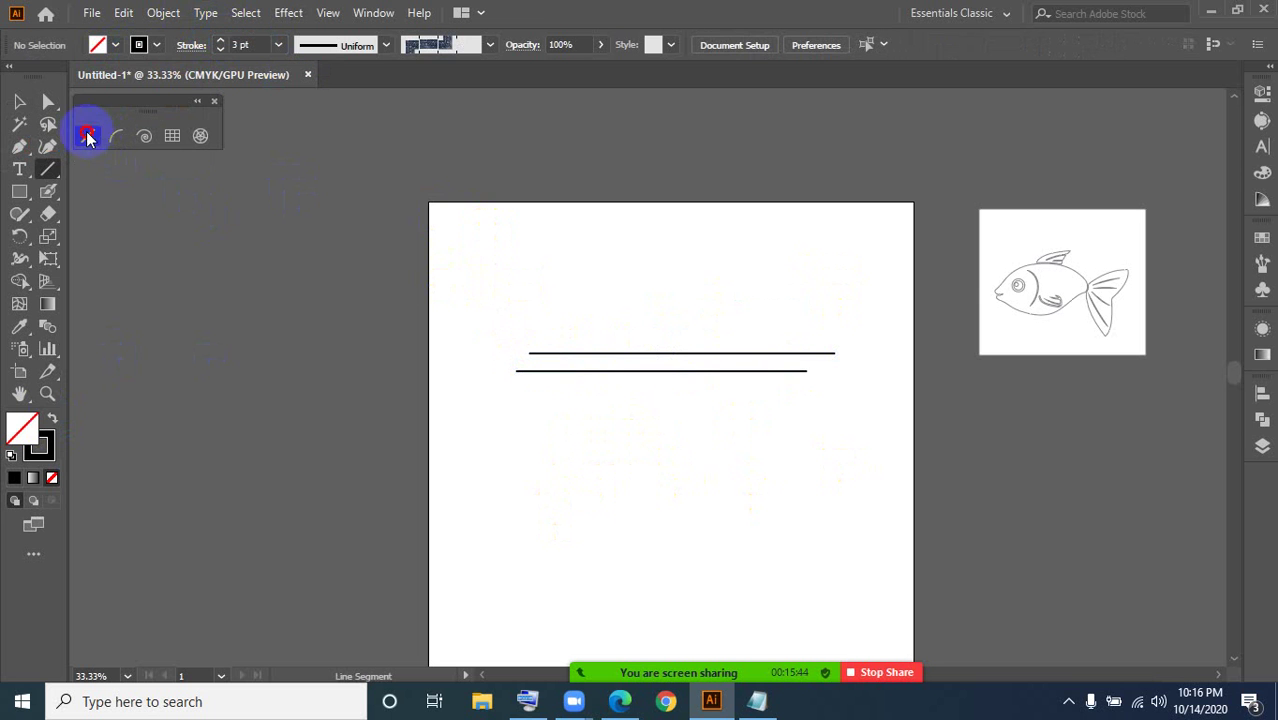
pyautogui.moveTo(504, 306); pyautogui.dragTo(664, 235)
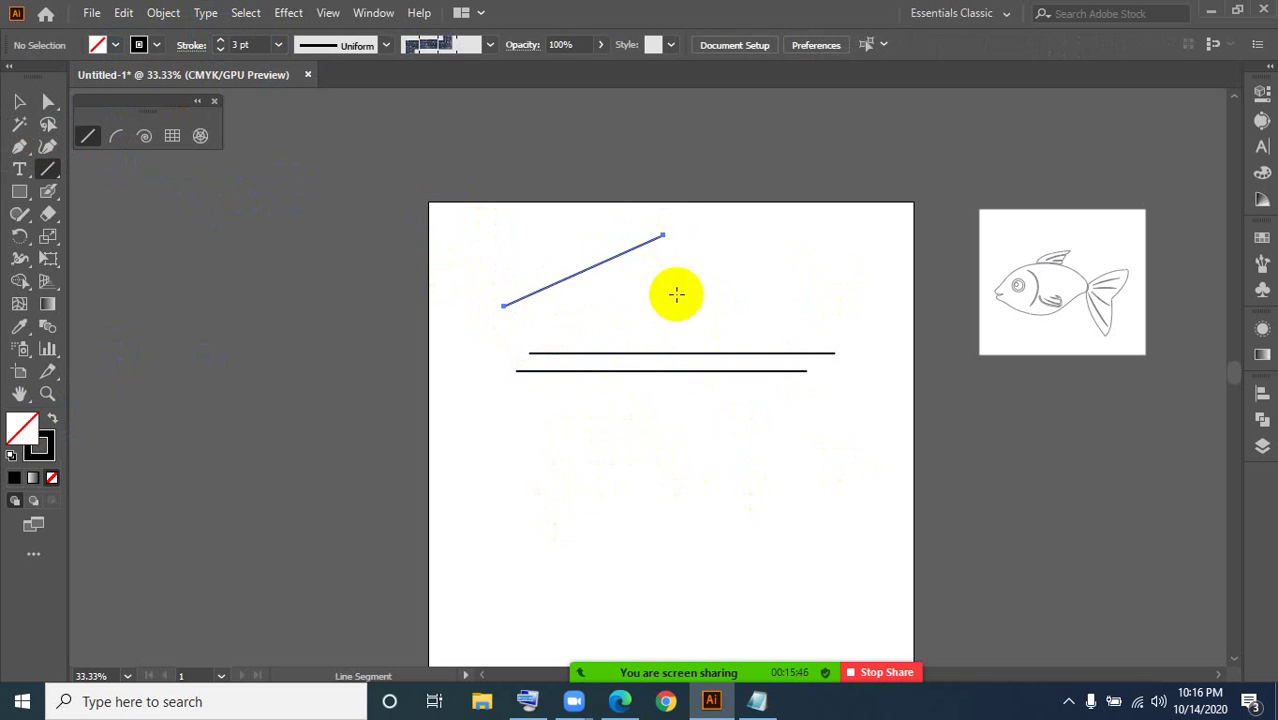
pyautogui.click(19, 101)
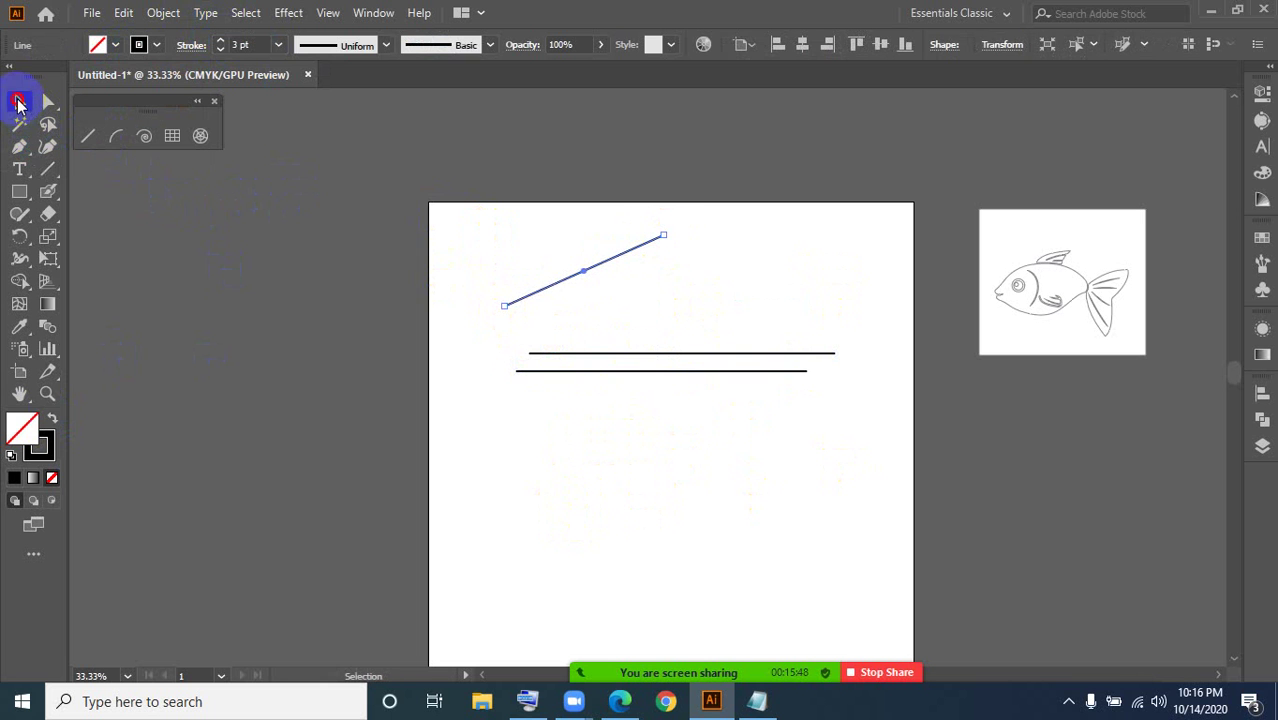
pyautogui.click(731, 546)
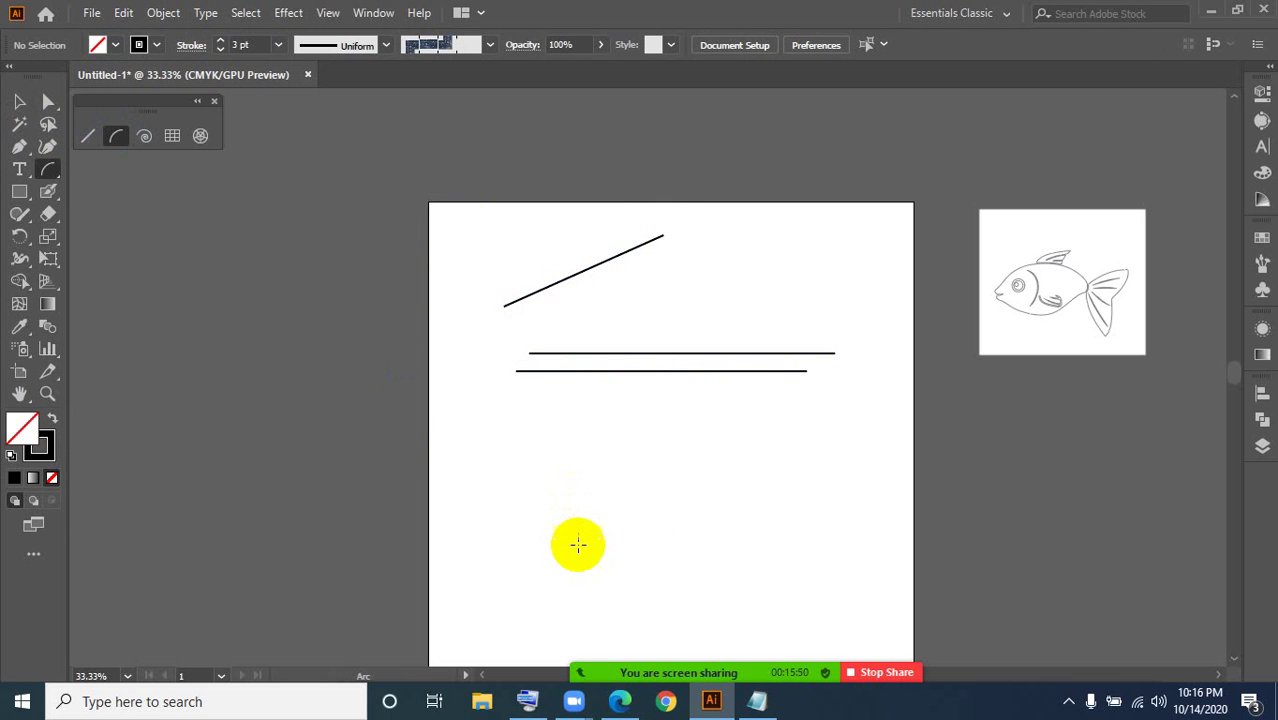
# Step: Draw two arcs of similar size side by side below the horizontal lines, each curving up to the right
pyautogui.moveTo(555, 531)
pyautogui.mouseDown()
pyautogui.moveTo(645, 448)
pyautogui.moveTo(690, 437)
pyautogui.mouseUp()
pyautogui.moveTo(652, 562)
pyautogui.mouseDown()
pyautogui.moveTo(747, 508)
pyautogui.moveTo(788, 464)
pyautogui.mouseUp()
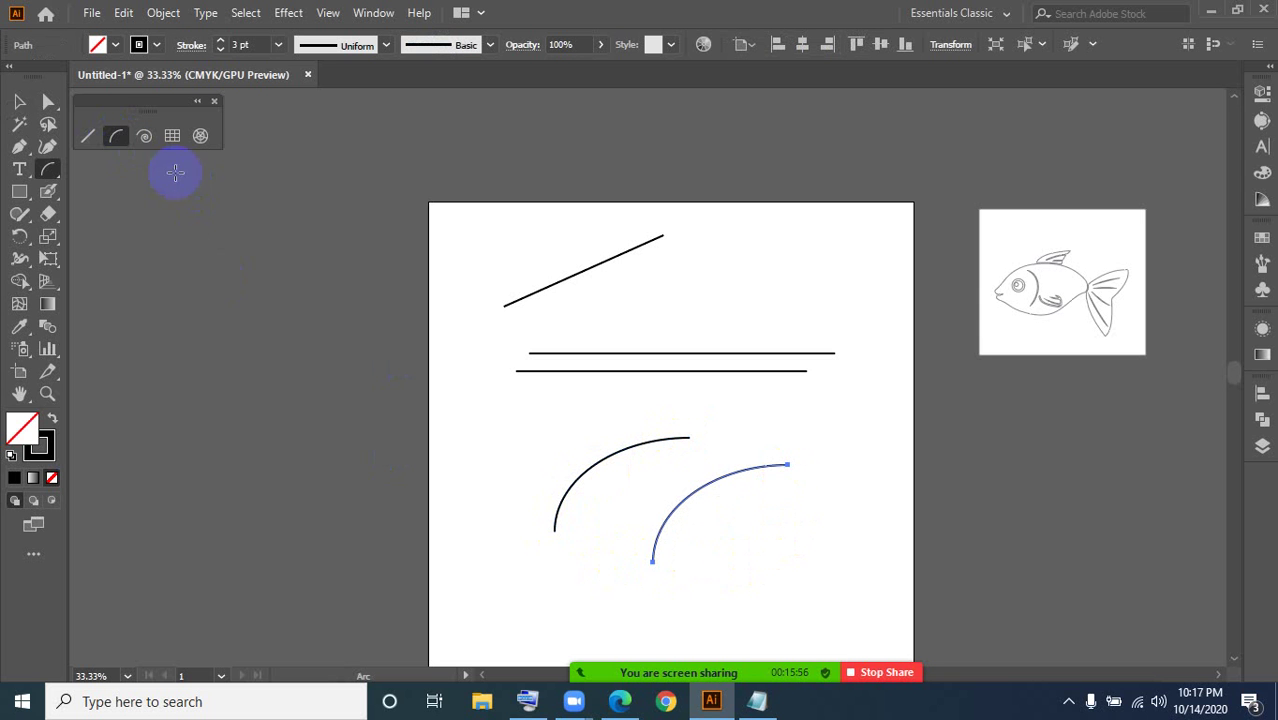
pyautogui.moveTo(648, 668)
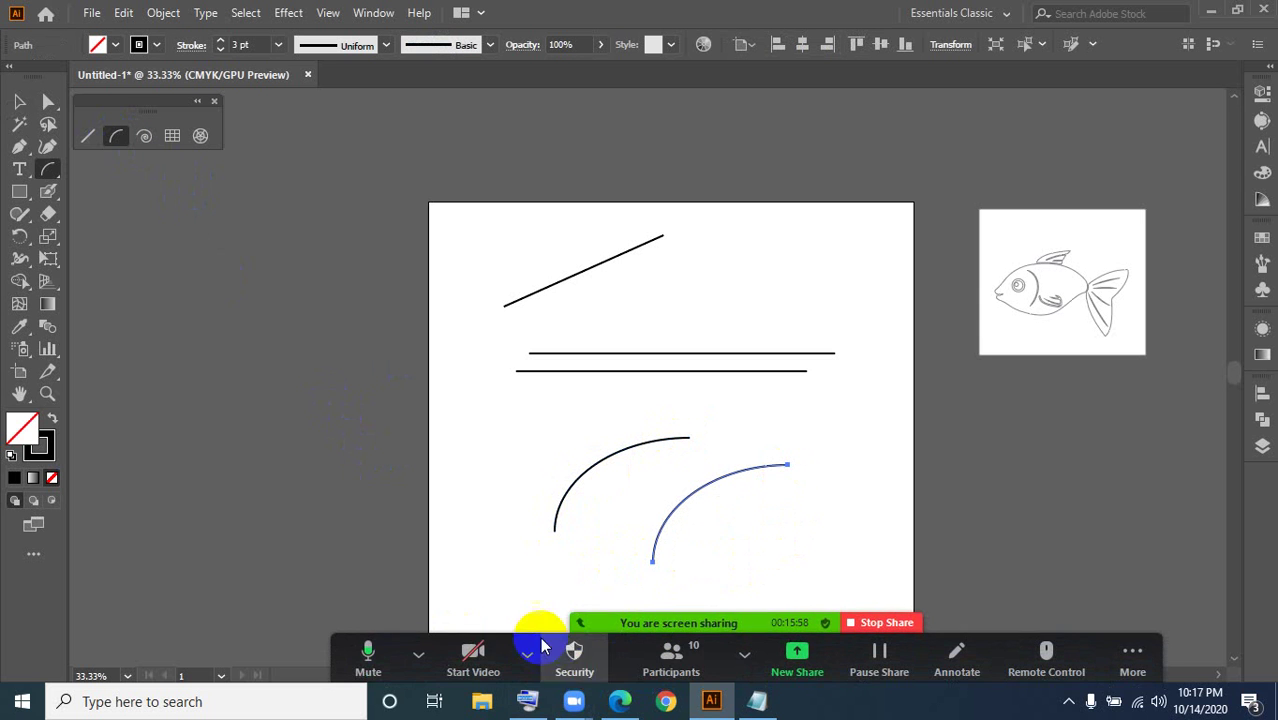
pyautogui.click(534, 648)
pyautogui.click(481, 347)
# Step: Create an arc based along the Y axis beside the existing ones, and draw two more like it at the artboard's lower right
pyautogui.scroll(-1, 482, 347)
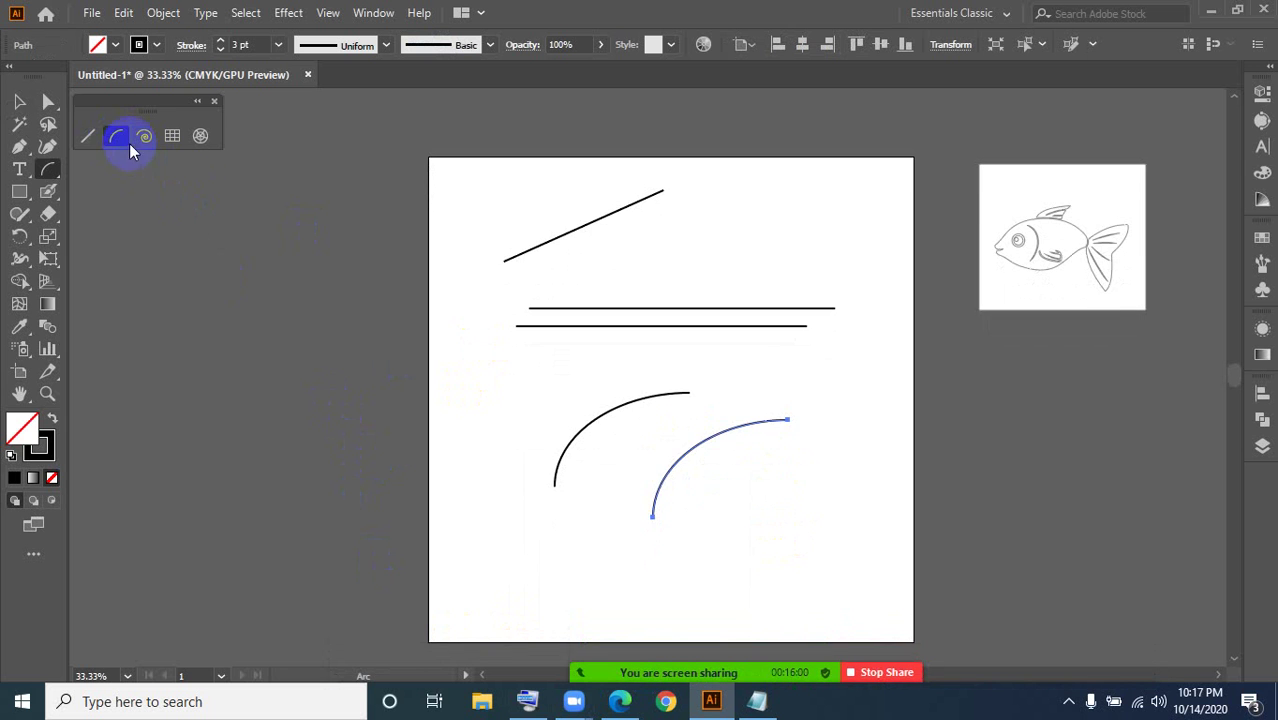
pyautogui.scroll(-1, 494, 401)
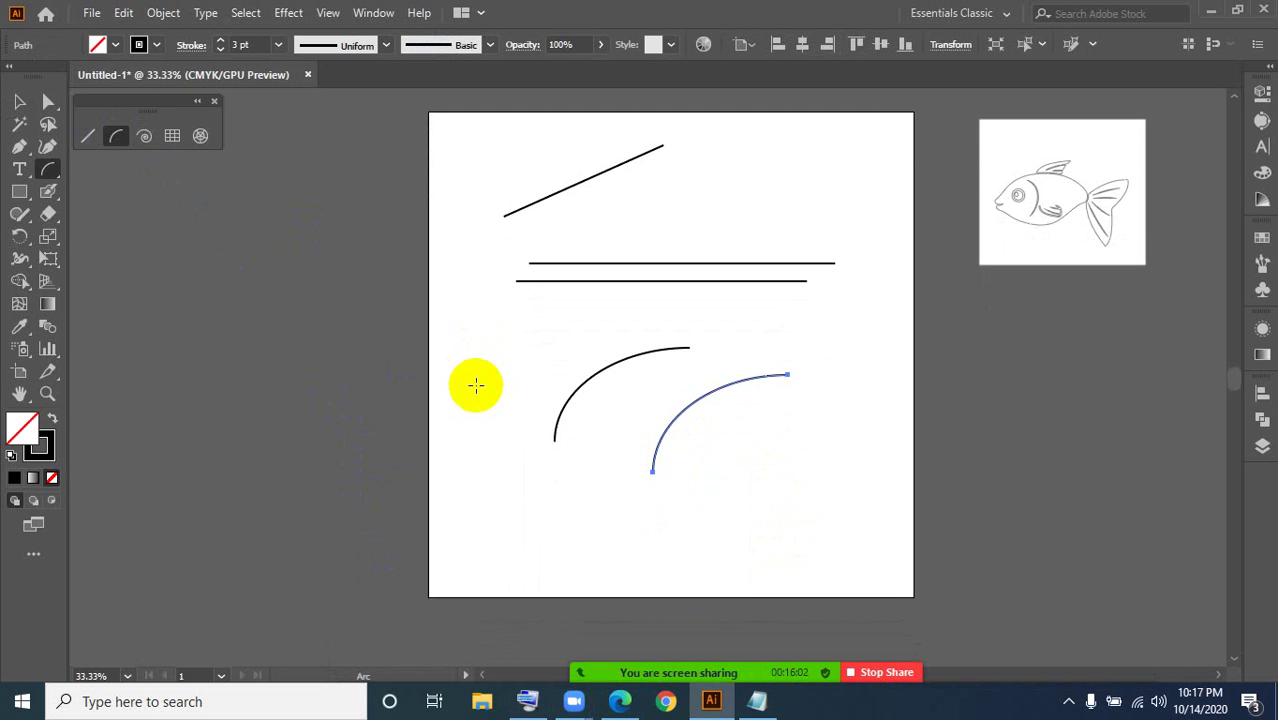
pyautogui.click(476, 386)
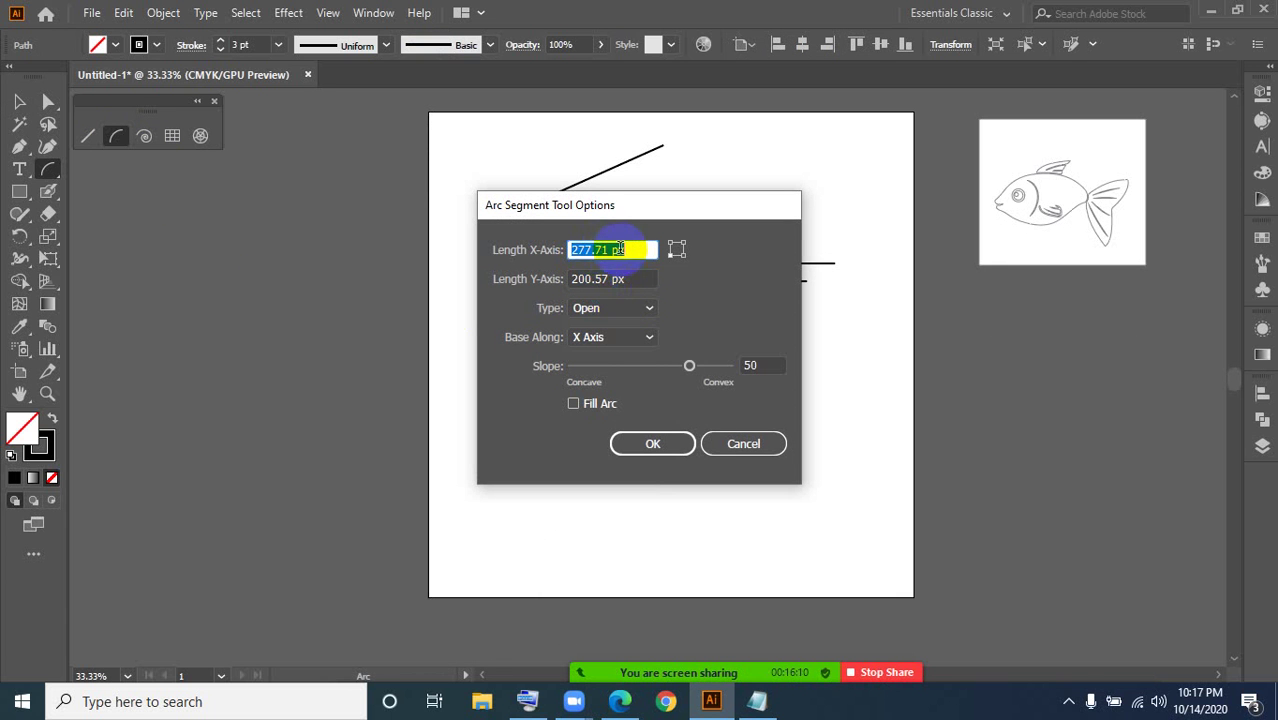
pyautogui.click(630, 340)
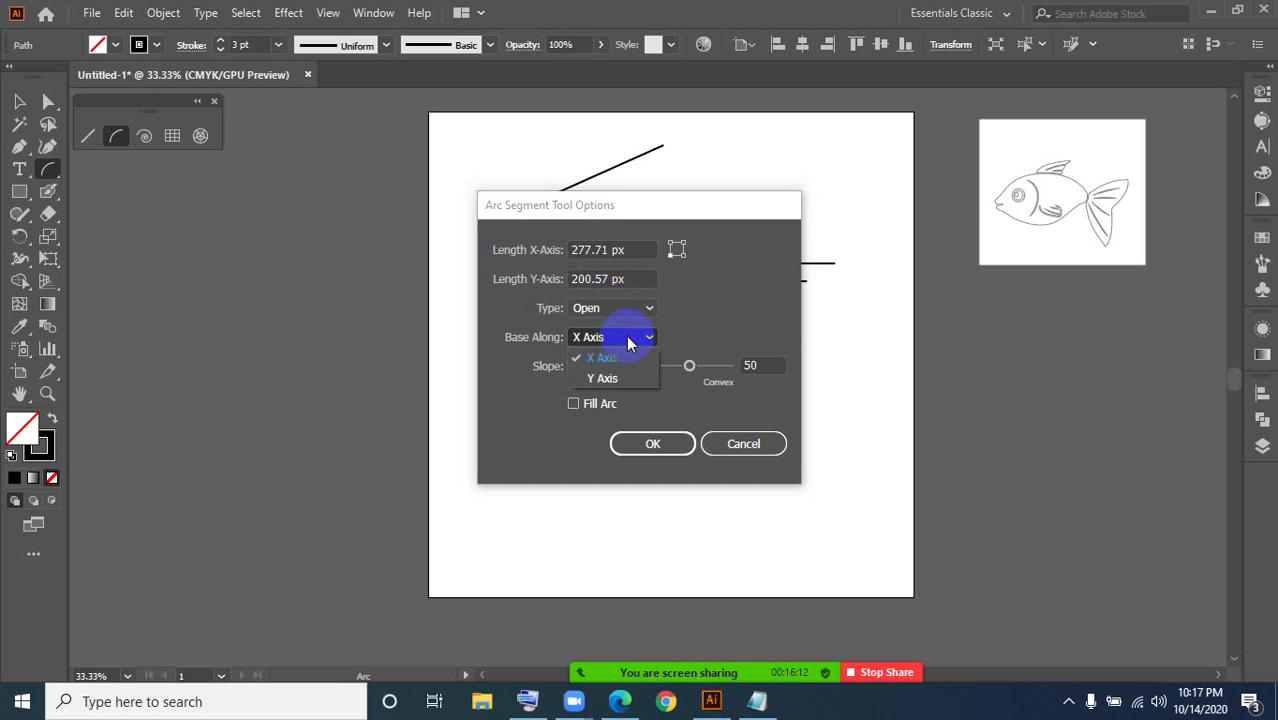
pyautogui.click(600, 382)
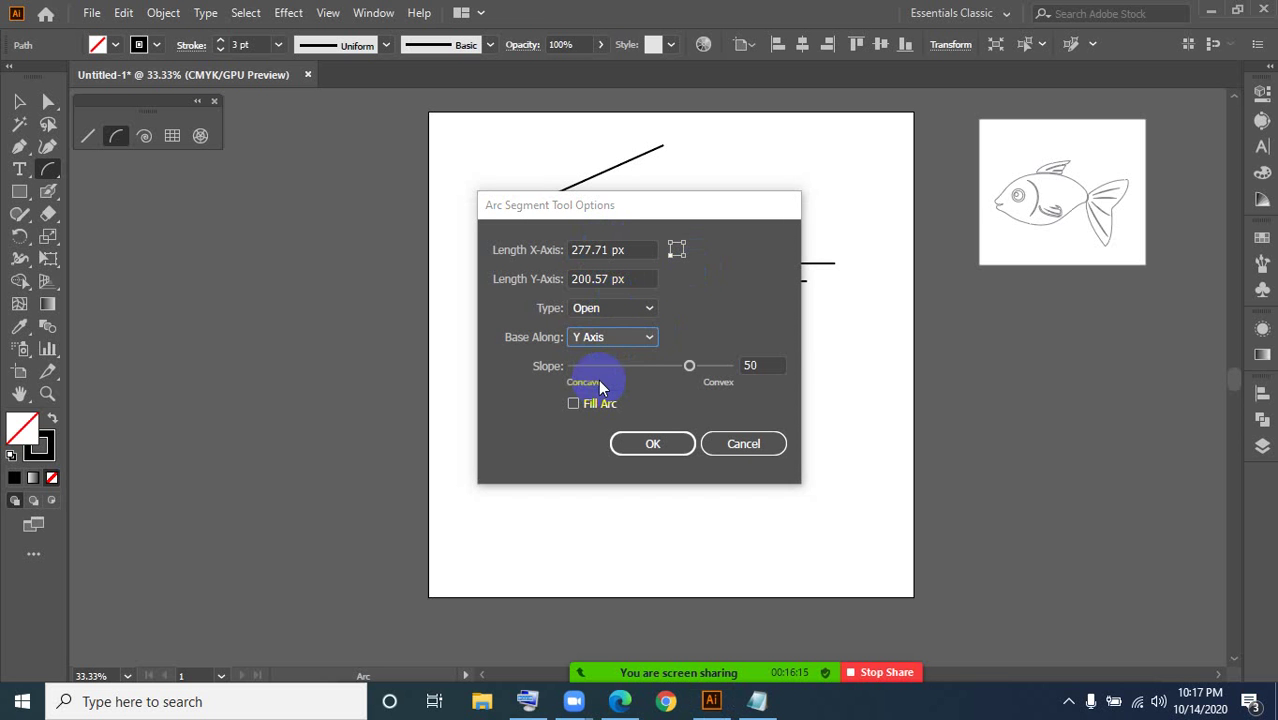
pyautogui.click(664, 450)
pyautogui.moveTo(696, 491); pyautogui.dragTo(851, 389)
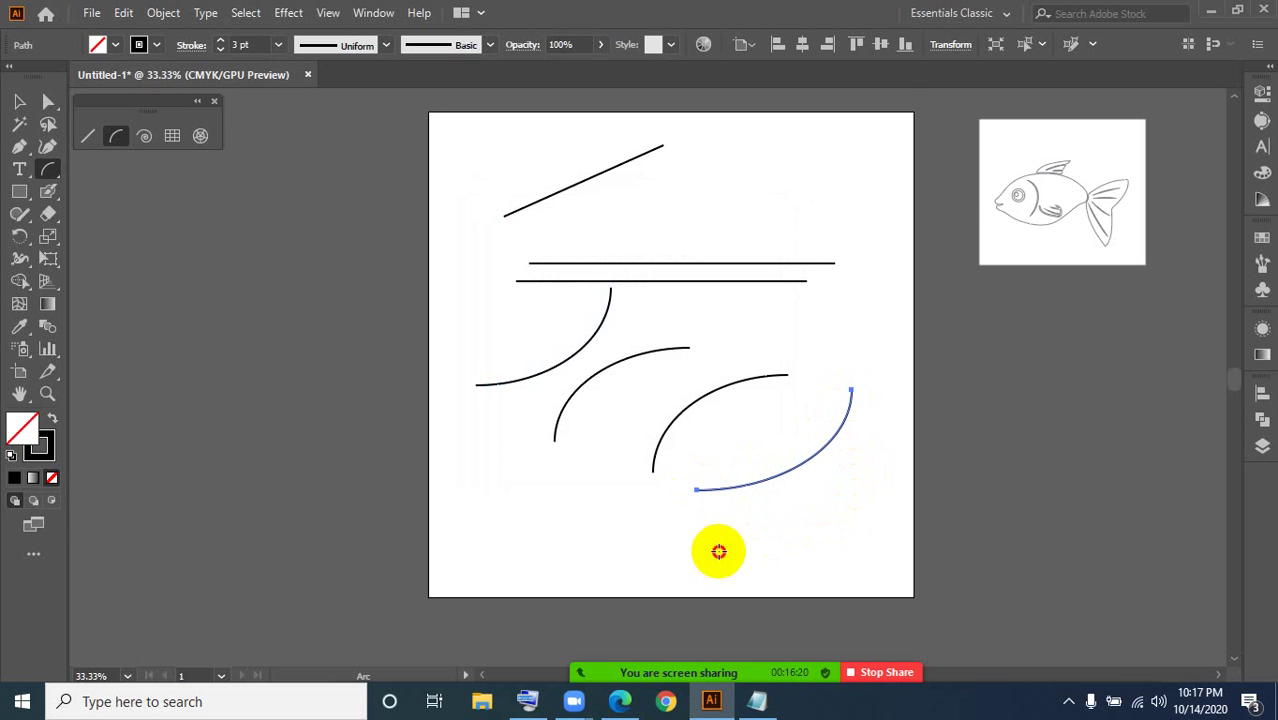
pyautogui.moveTo(717, 550); pyautogui.dragTo(872, 430)
# Step: Create an open arc with X and Y lengths of 200 px, based along the X axis
pyautogui.scroll(-2, 700, 485)
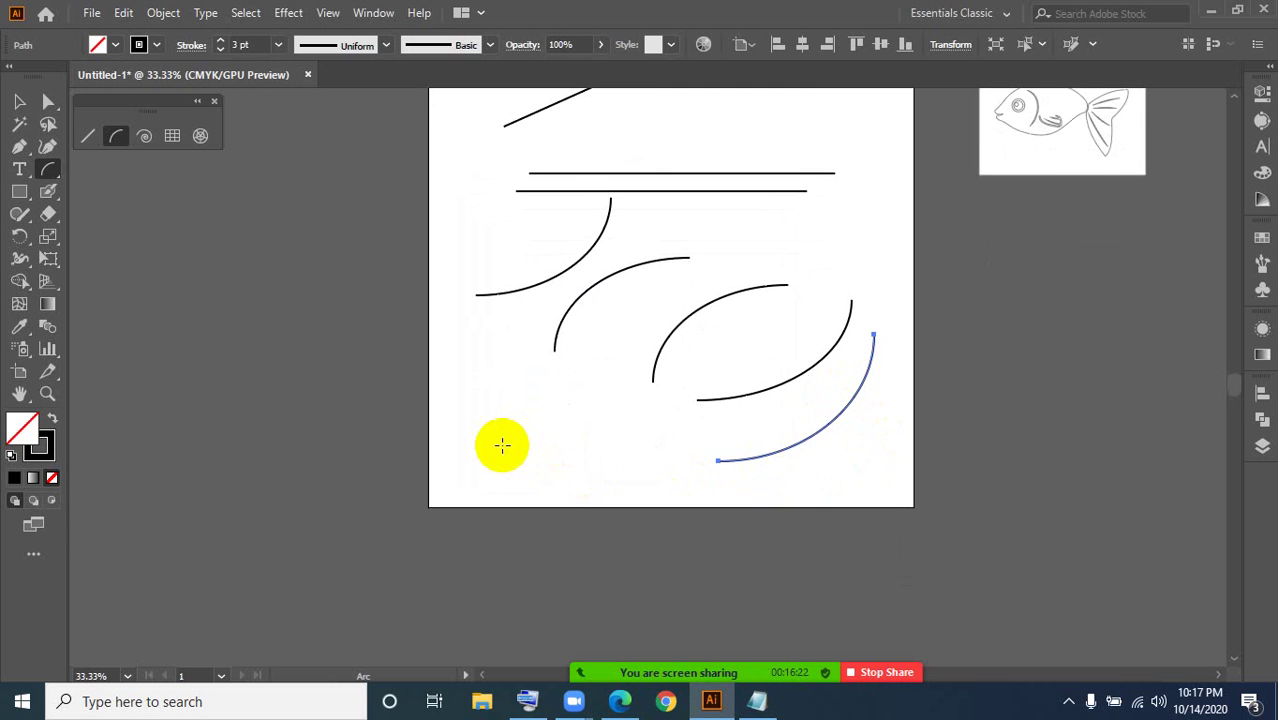
pyautogui.click(603, 485)
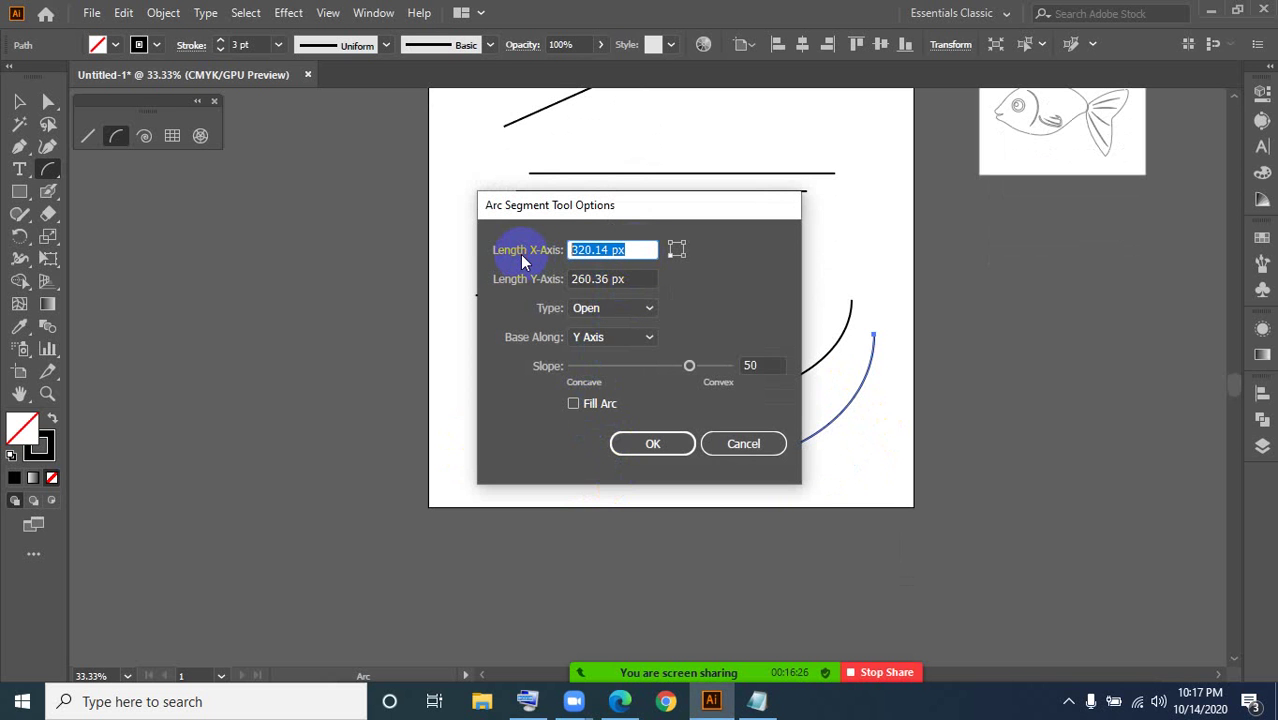
pyautogui.write('200')
pyautogui.click(640, 279)
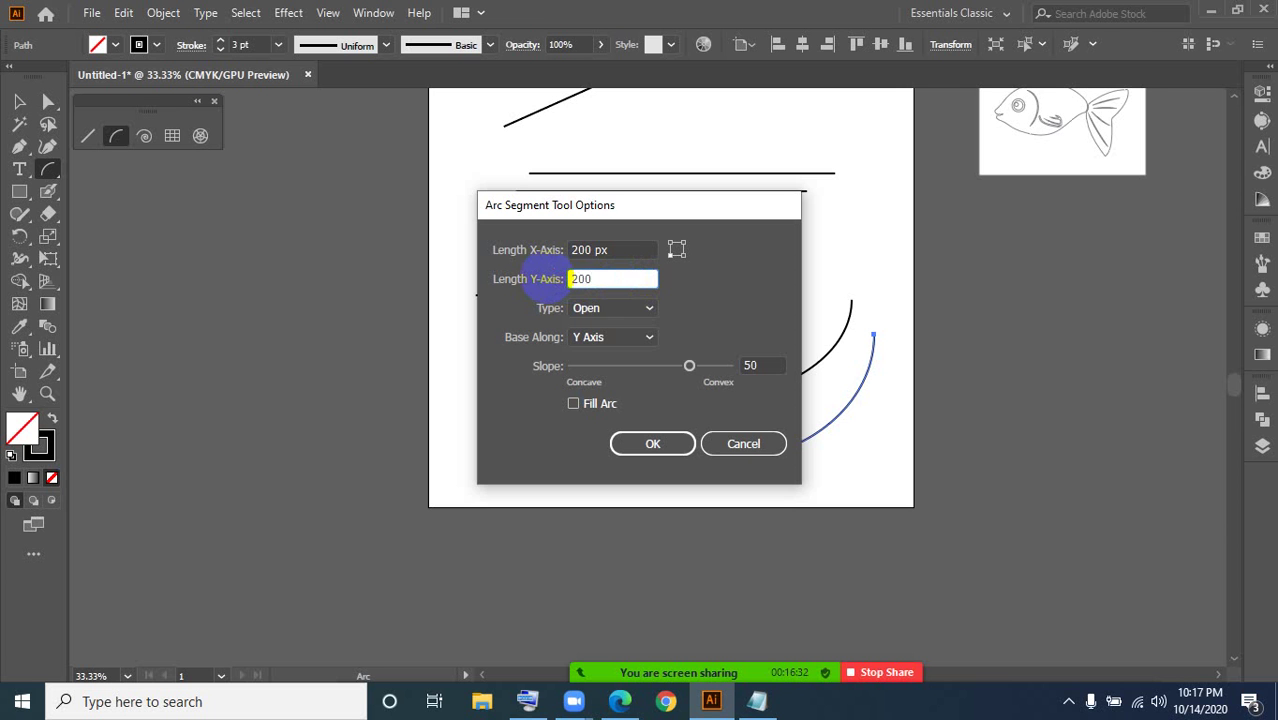
pyautogui.write('200')
pyautogui.click(622, 339)
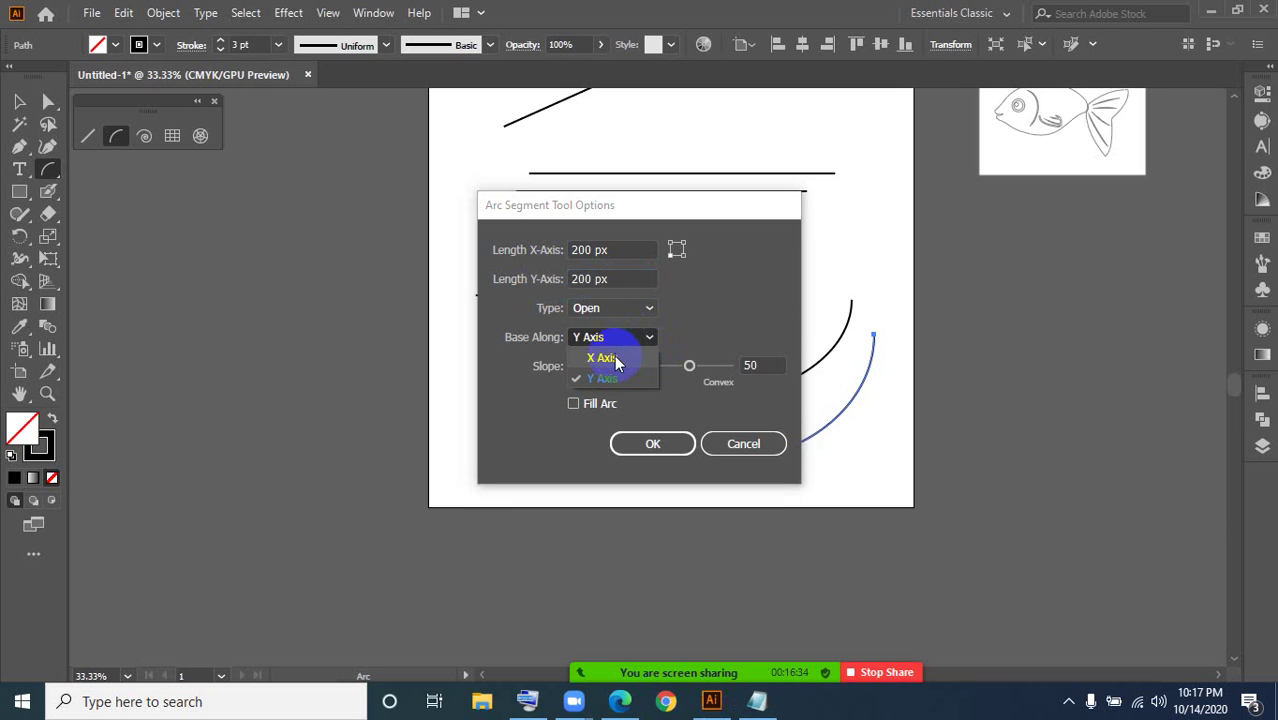
pyautogui.click(612, 357)
pyautogui.click(652, 444)
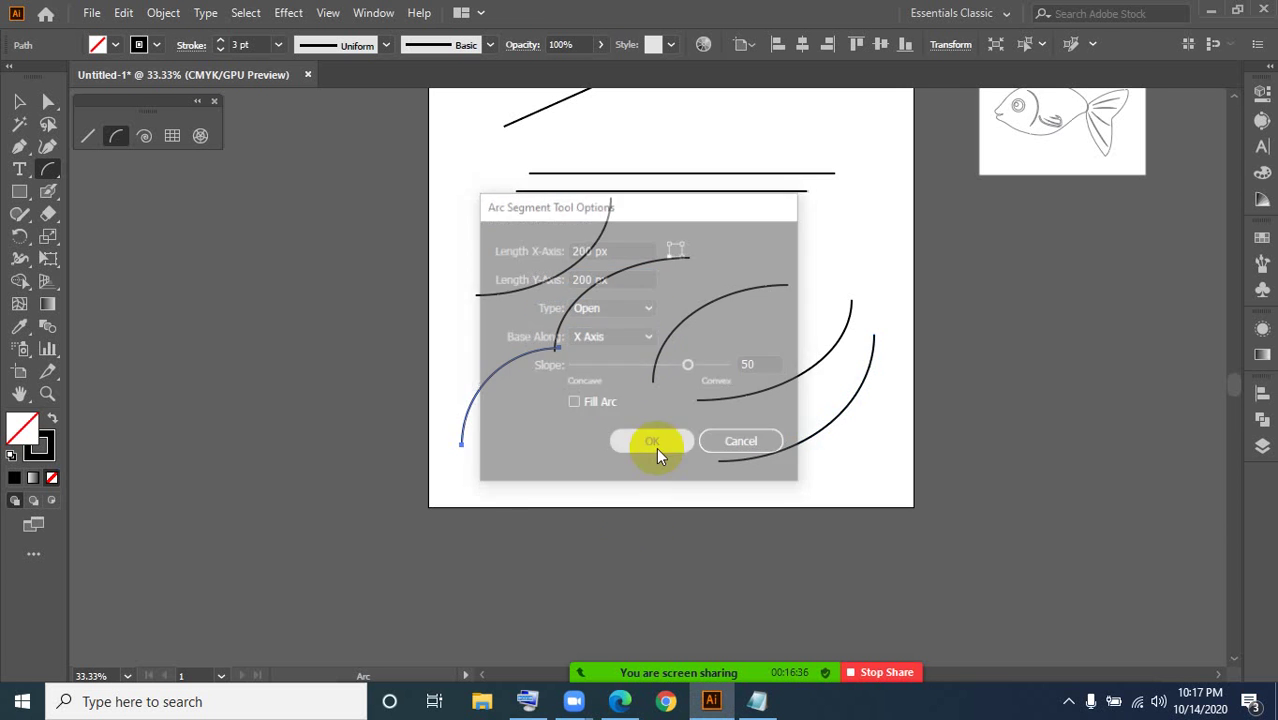
# Step: Move the 200 px arc down into the artboard's lower-left corner and deselect it
pyautogui.click(20, 101)
pyautogui.click(486, 412)
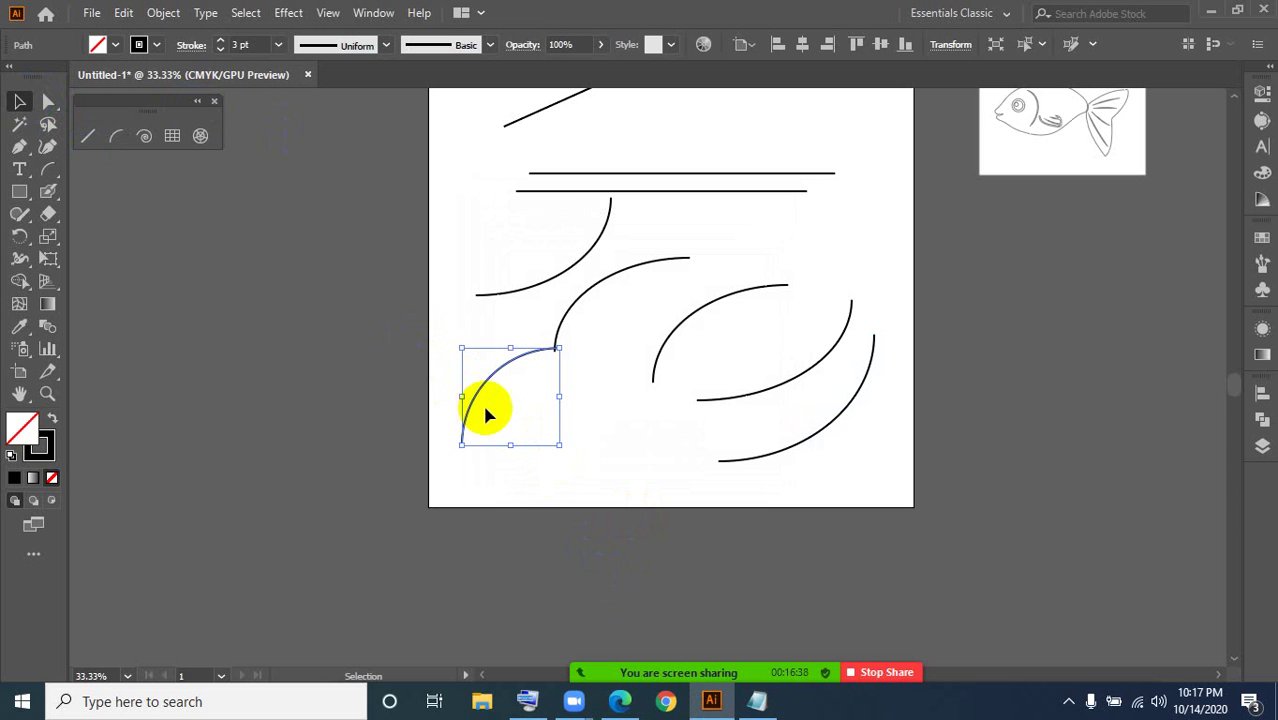
pyautogui.moveTo(480, 397); pyautogui.dragTo(462, 439)
pyautogui.click(593, 490)
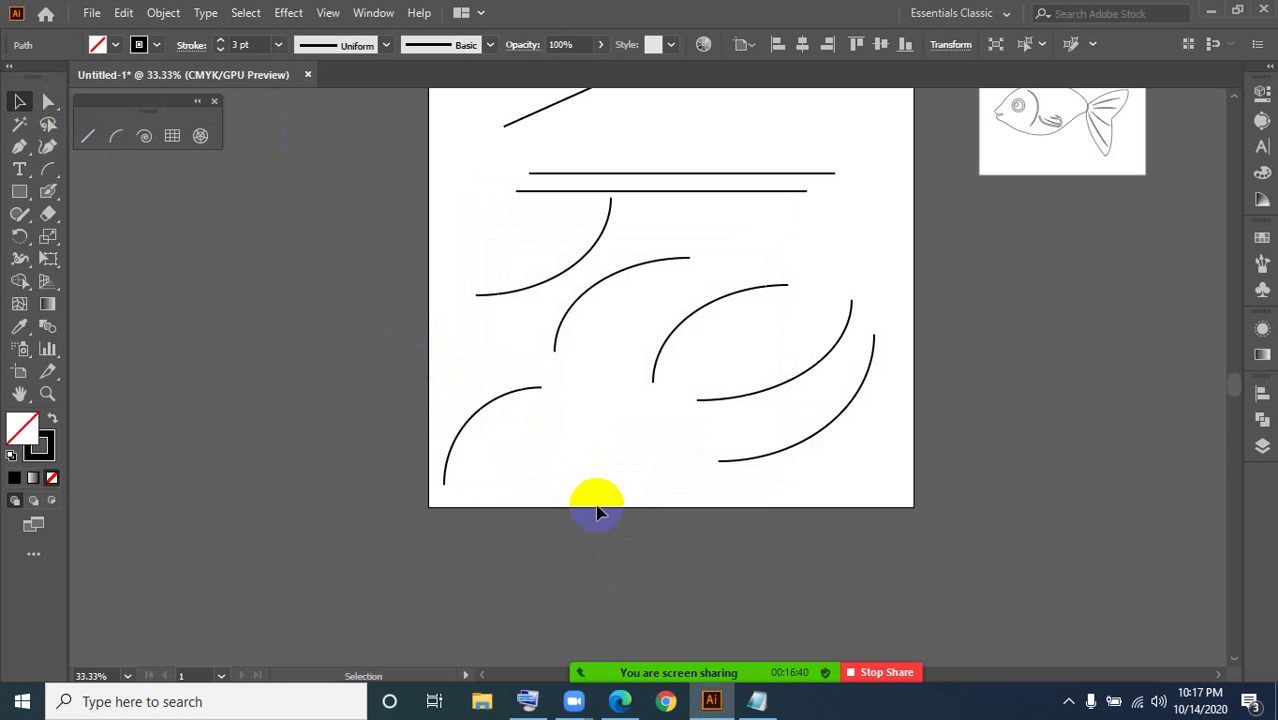
# Step: Draw another arc on the canvas just outside the artboard's left edge and deselect it
pyautogui.click(47, 172)
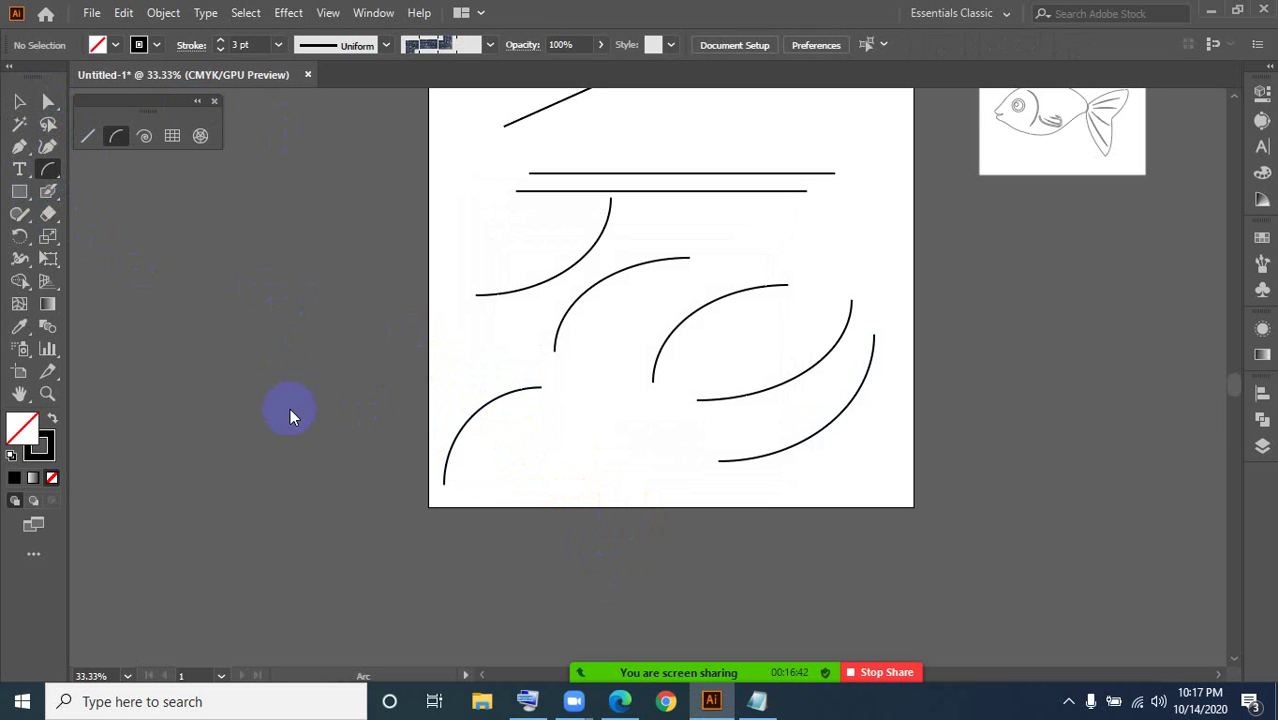
pyautogui.moveTo(301, 379); pyautogui.dragTo(423, 286)
pyautogui.click(19, 101)
pyautogui.click(320, 500)
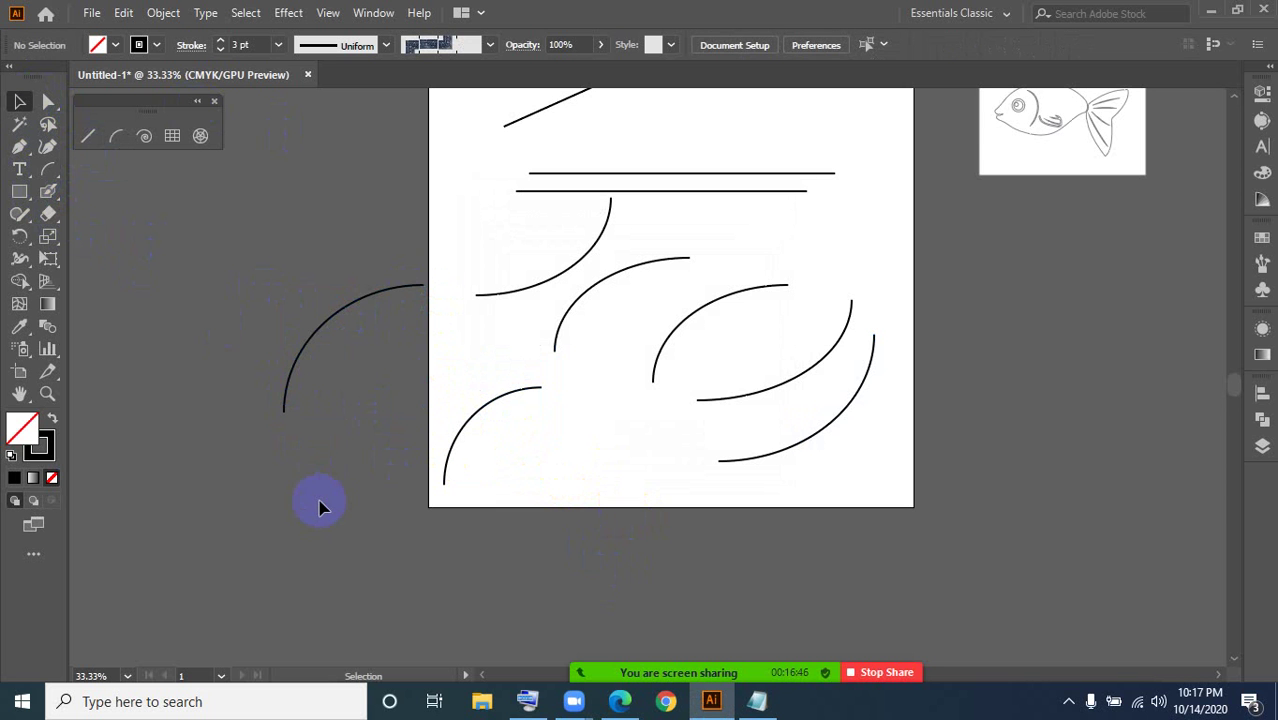
# Step: Delete all the drawn lines and arcs, keeping the fish drawing
pyautogui.scroll(3, 320, 458)
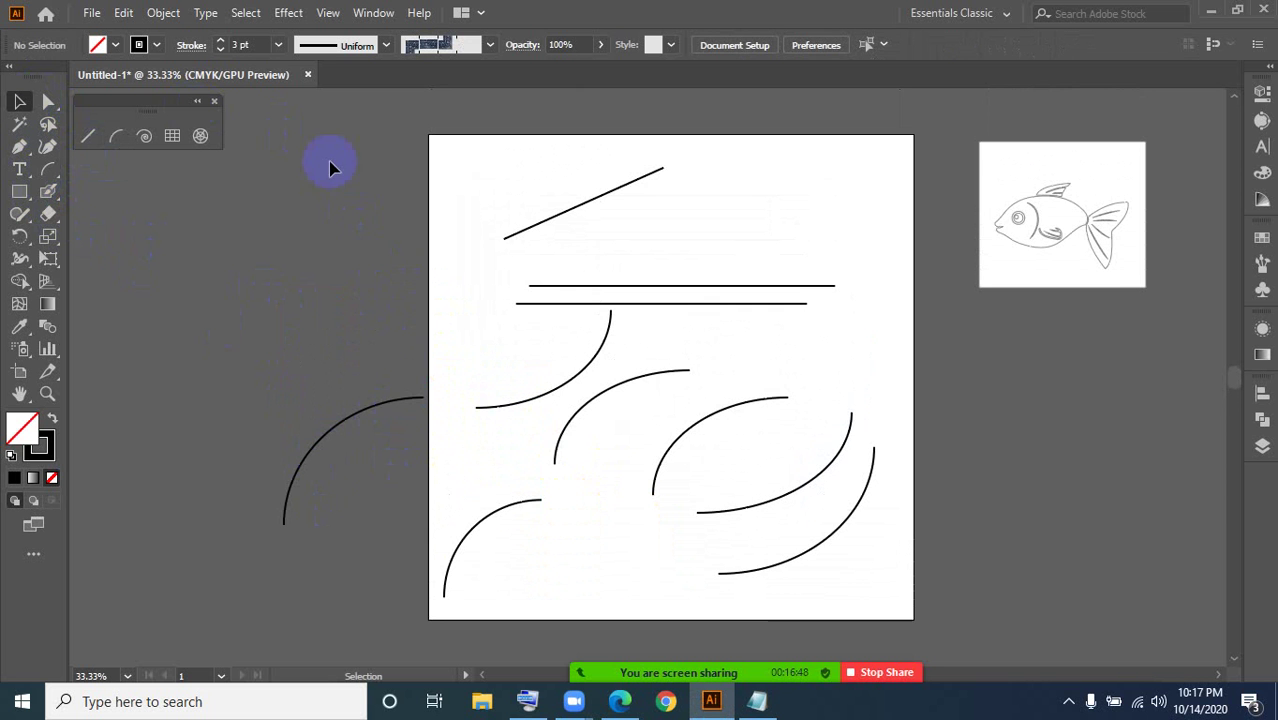
pyautogui.moveTo(334, 118); pyautogui.dragTo(898, 612)
pyautogui.press('Delete')
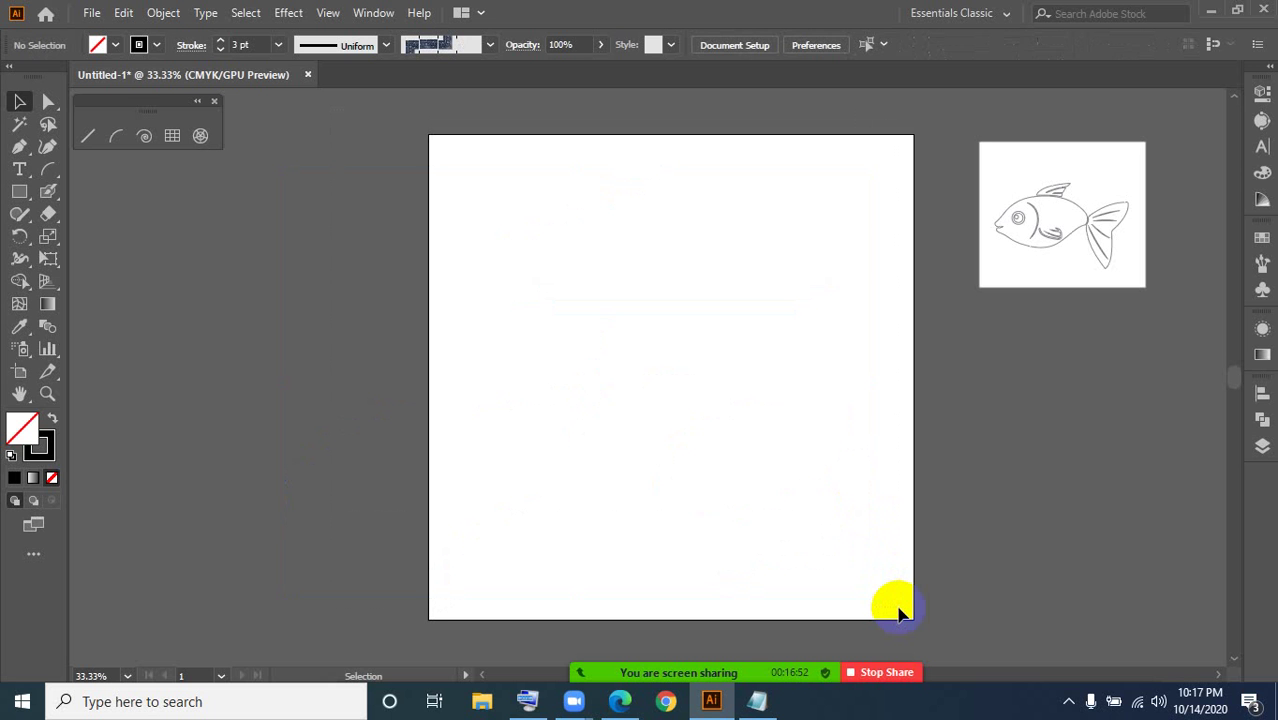
# Step: Try out the Spiral tool with a spiral near the middle of the artboard, and undo it
pyautogui.click(143, 138)
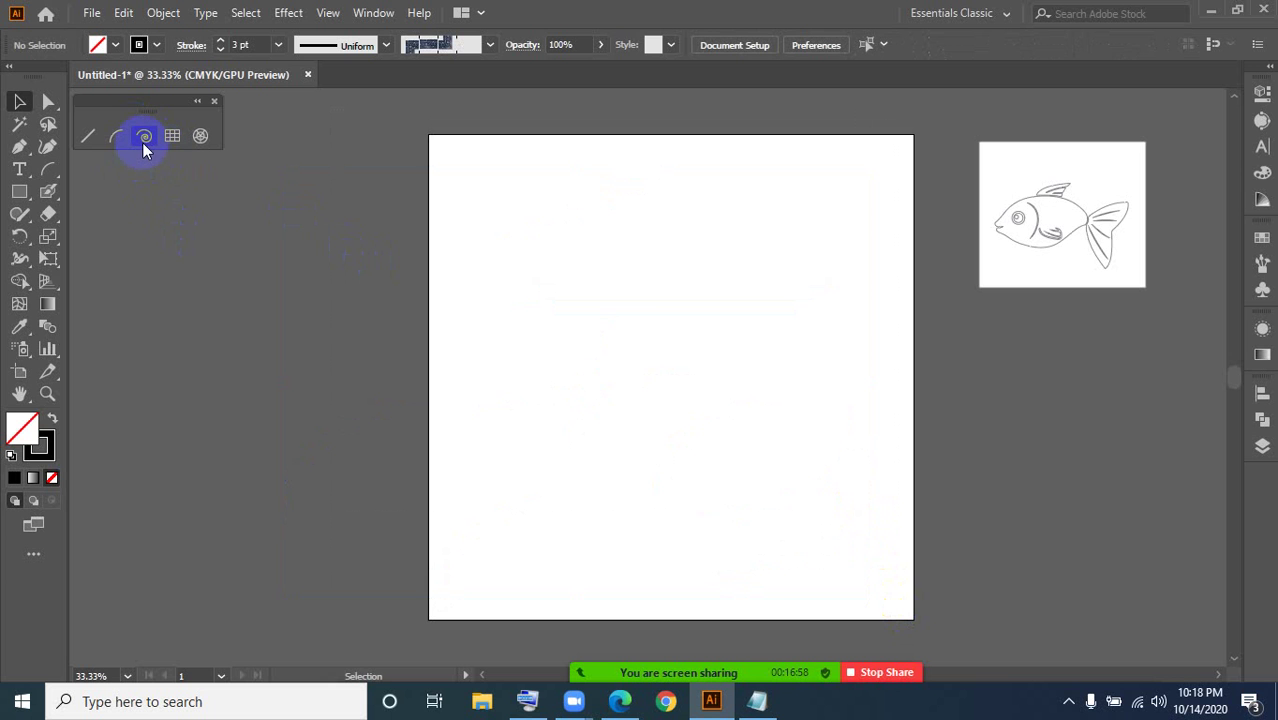
pyautogui.click(144, 139)
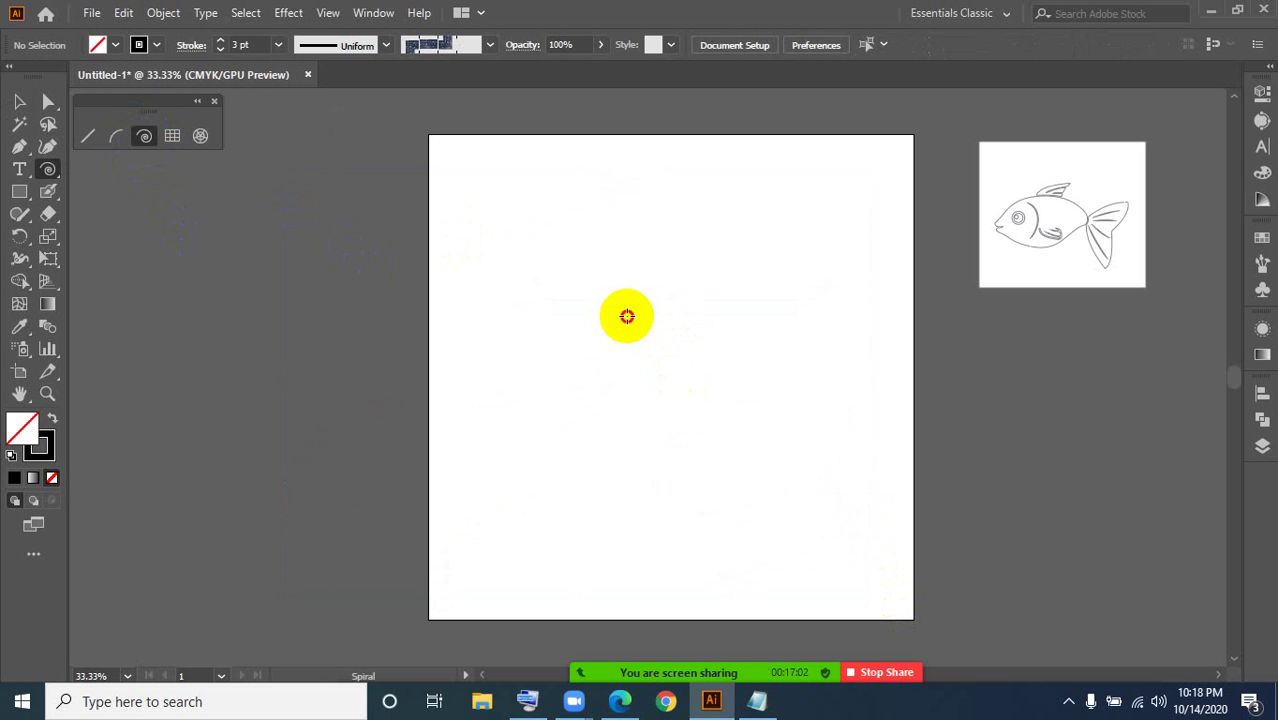
pyautogui.moveTo(655, 352); pyautogui.dragTo(730, 309)
pyautogui.hotkey('ctrl', 'z')
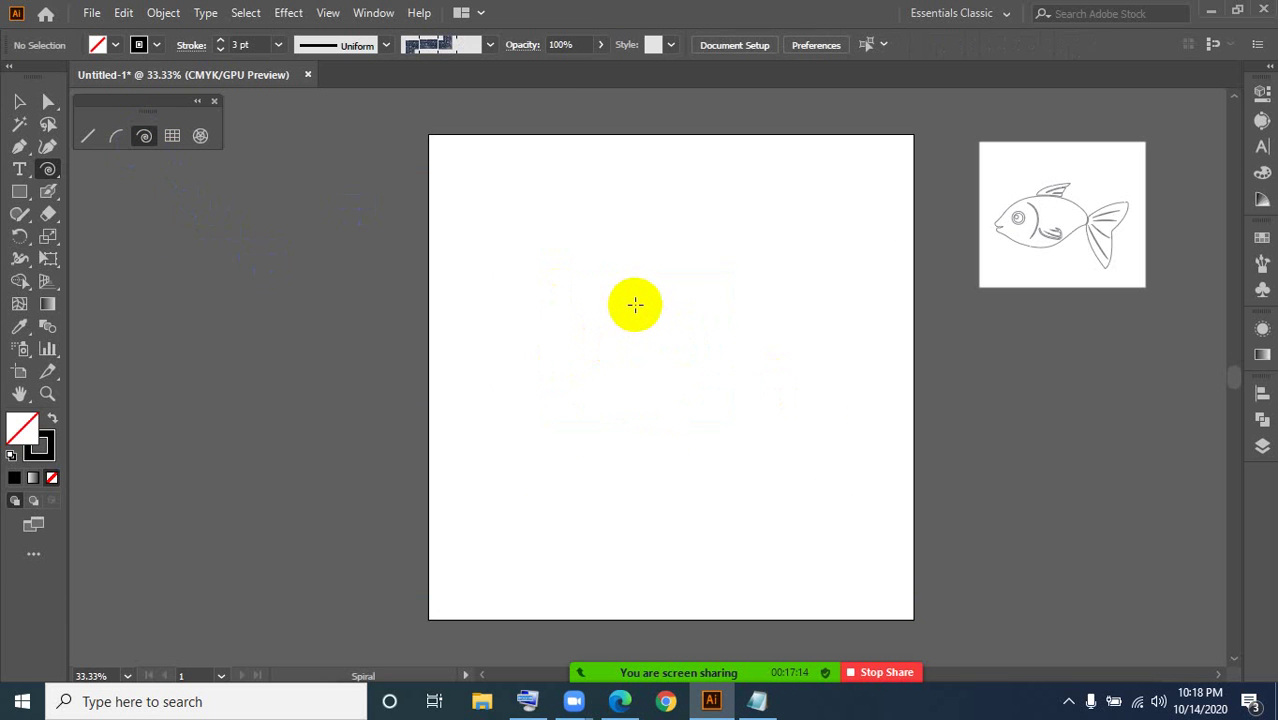
# Step: Draw a spiral of about 294 px radius in the artboard's upper middle, adjusting it to 19 segments while drawing
pyautogui.moveTo(633, 304); pyautogui.dragTo(751, 388)
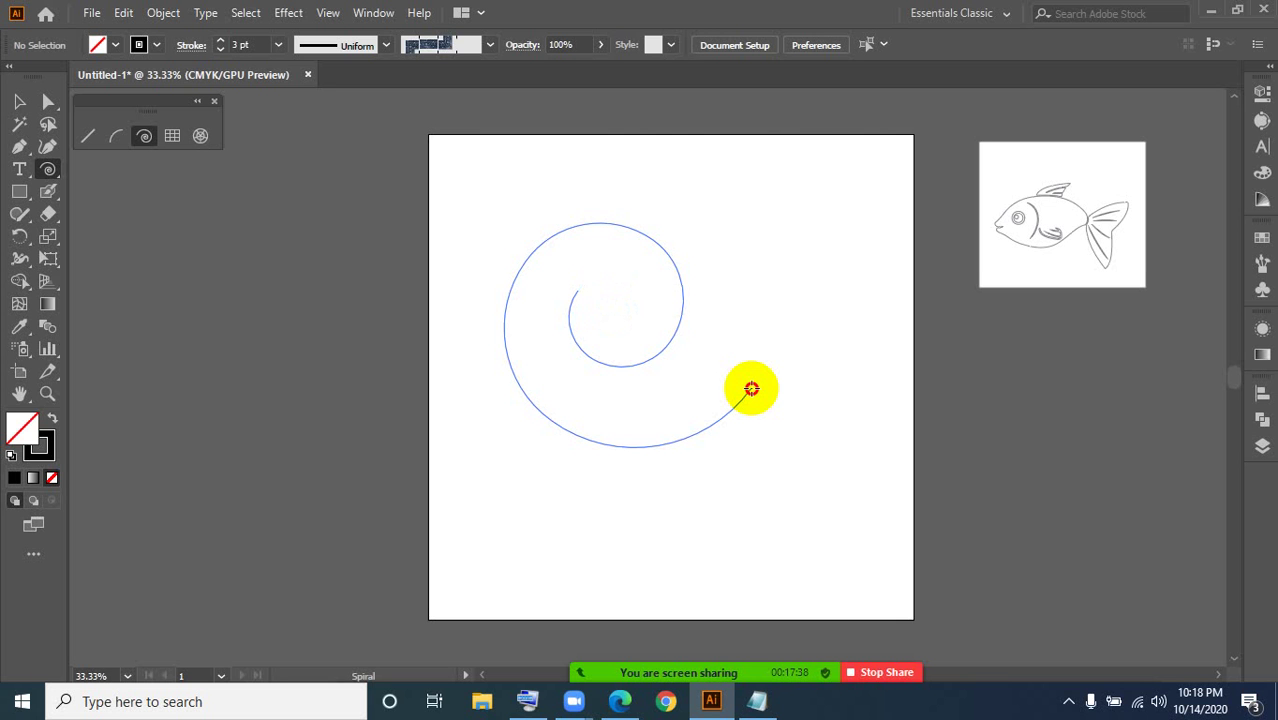
pyautogui.press('Down')
pyautogui.press('Down')
pyautogui.press('Down')
pyautogui.press('Down')
pyautogui.press('Down')
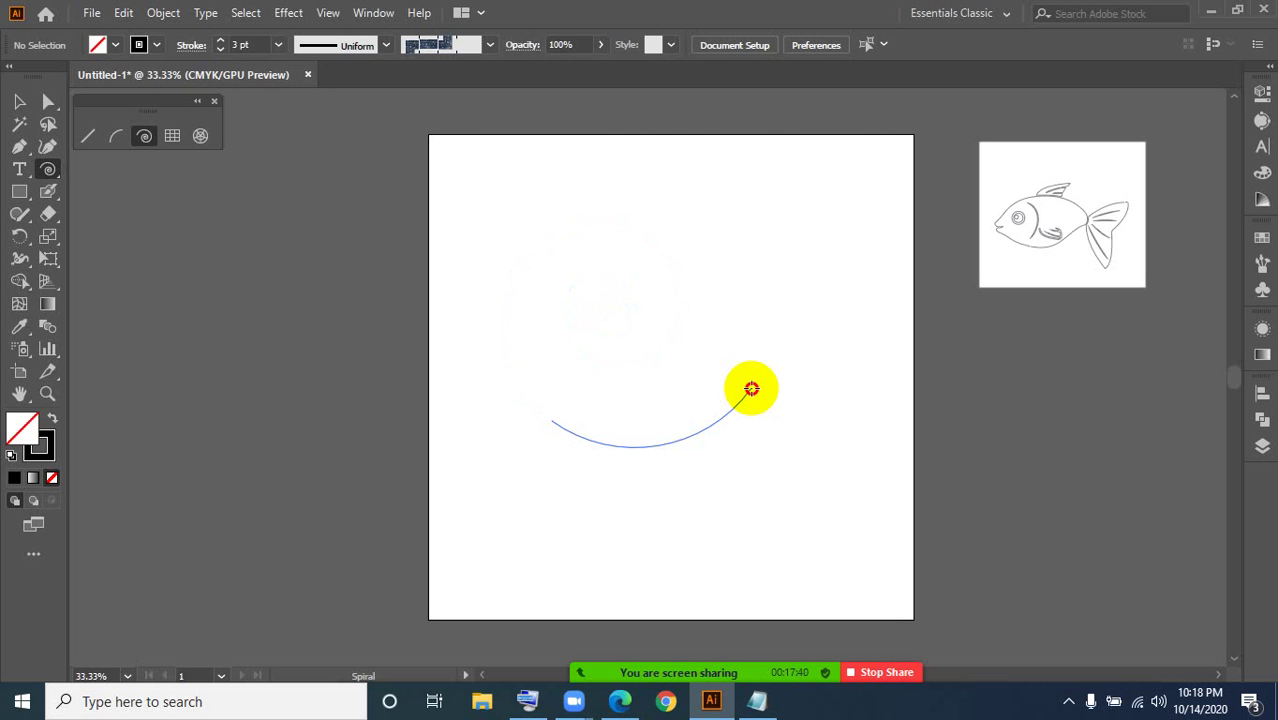
pyautogui.press('Up')
pyautogui.press('Down')
pyautogui.press('Up')
pyautogui.press('Up')
pyautogui.press('Up')
pyautogui.press('Up')
pyautogui.press('Up')
pyautogui.press('Up')
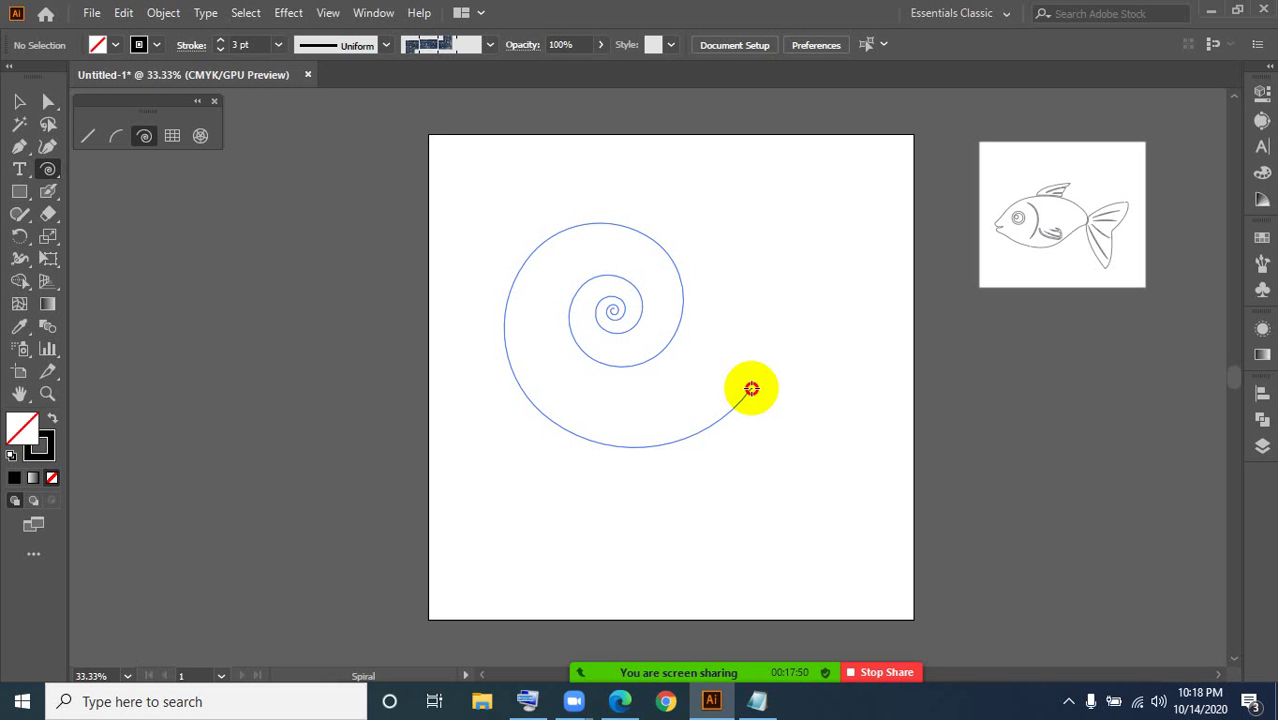
pyautogui.moveTo(751, 388); pyautogui.dragTo(751, 388)
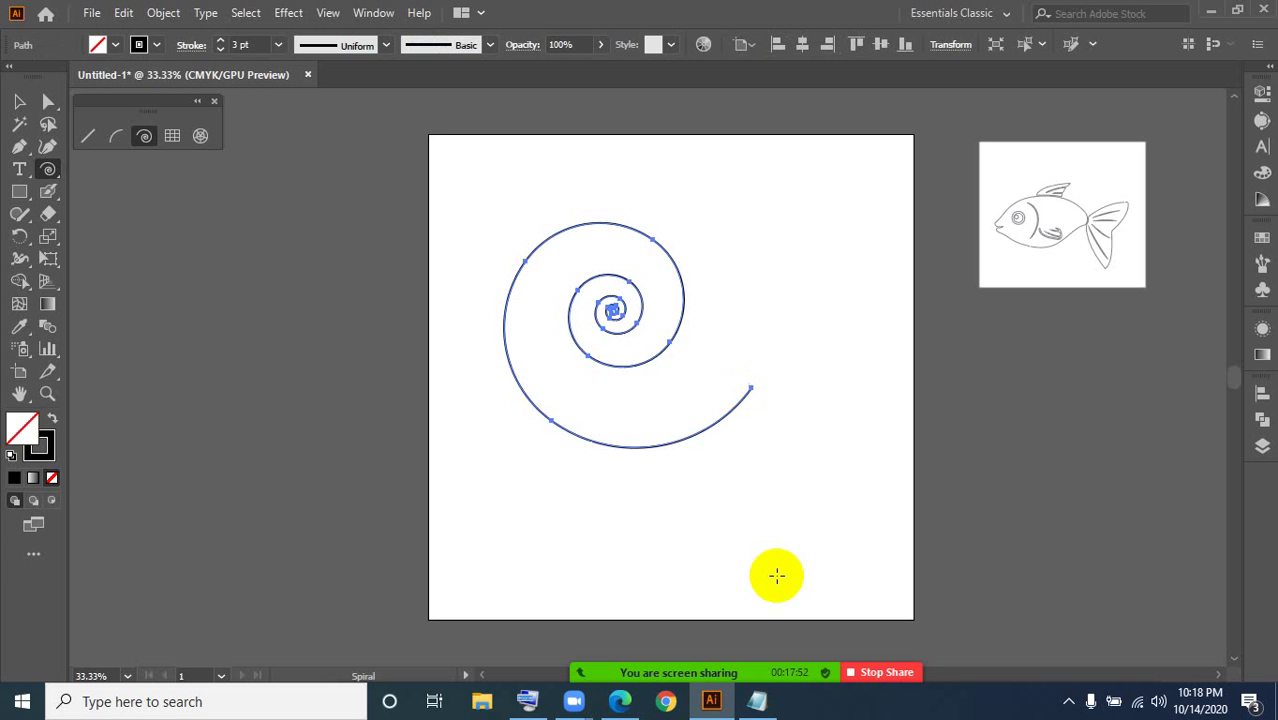
# Step: Create a second spiral below the first with the same radius, decay and segments but the opposite winding style
pyautogui.scroll(-1, 585, 488)
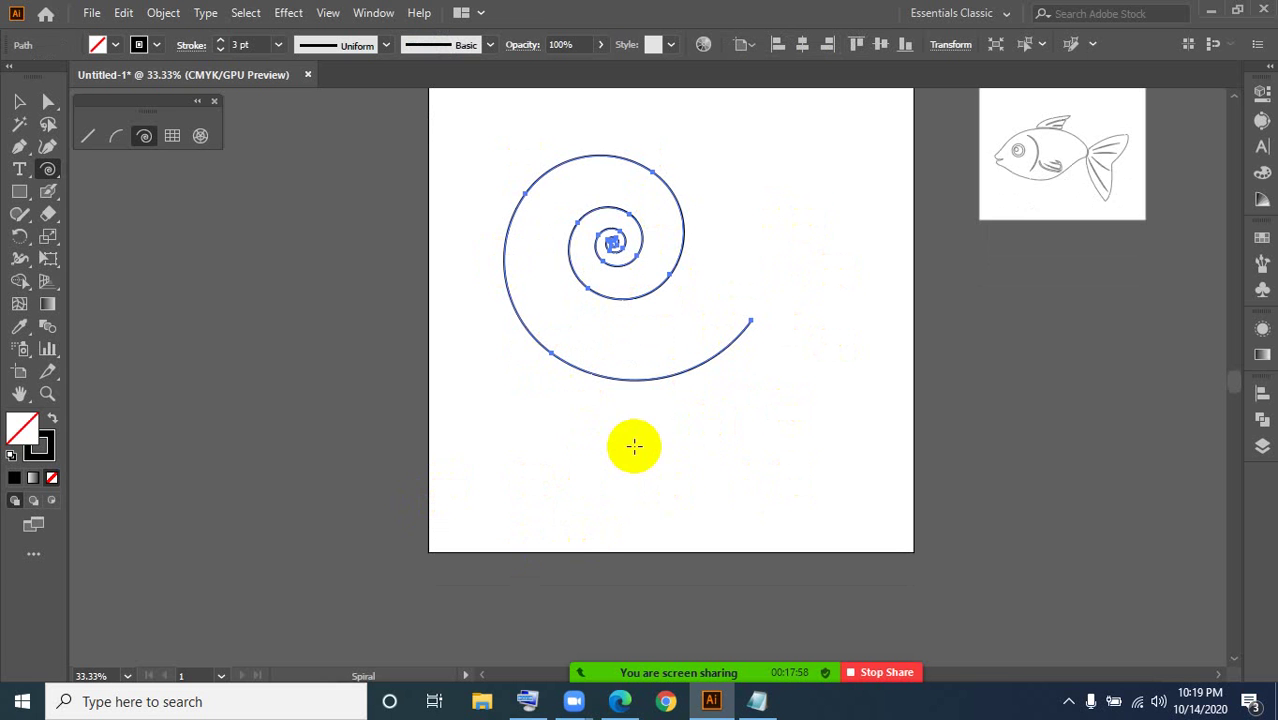
pyautogui.click(554, 500)
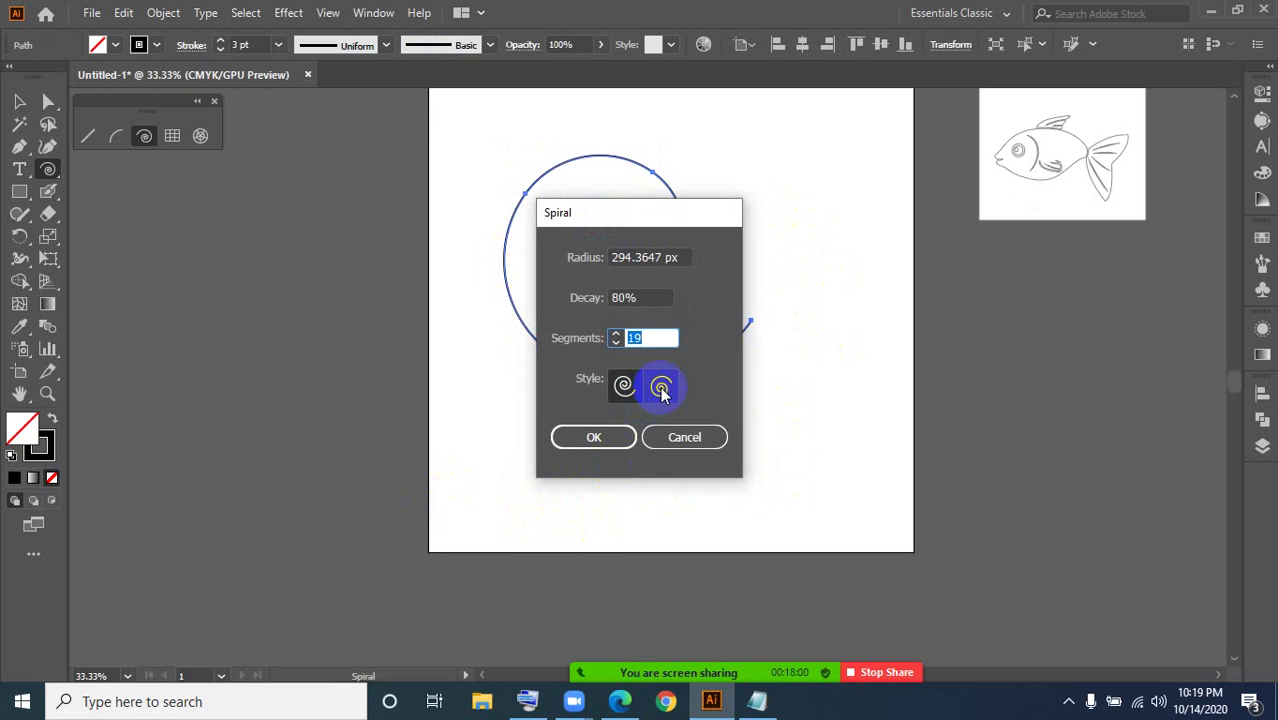
pyautogui.click(623, 384)
pyautogui.click(661, 390)
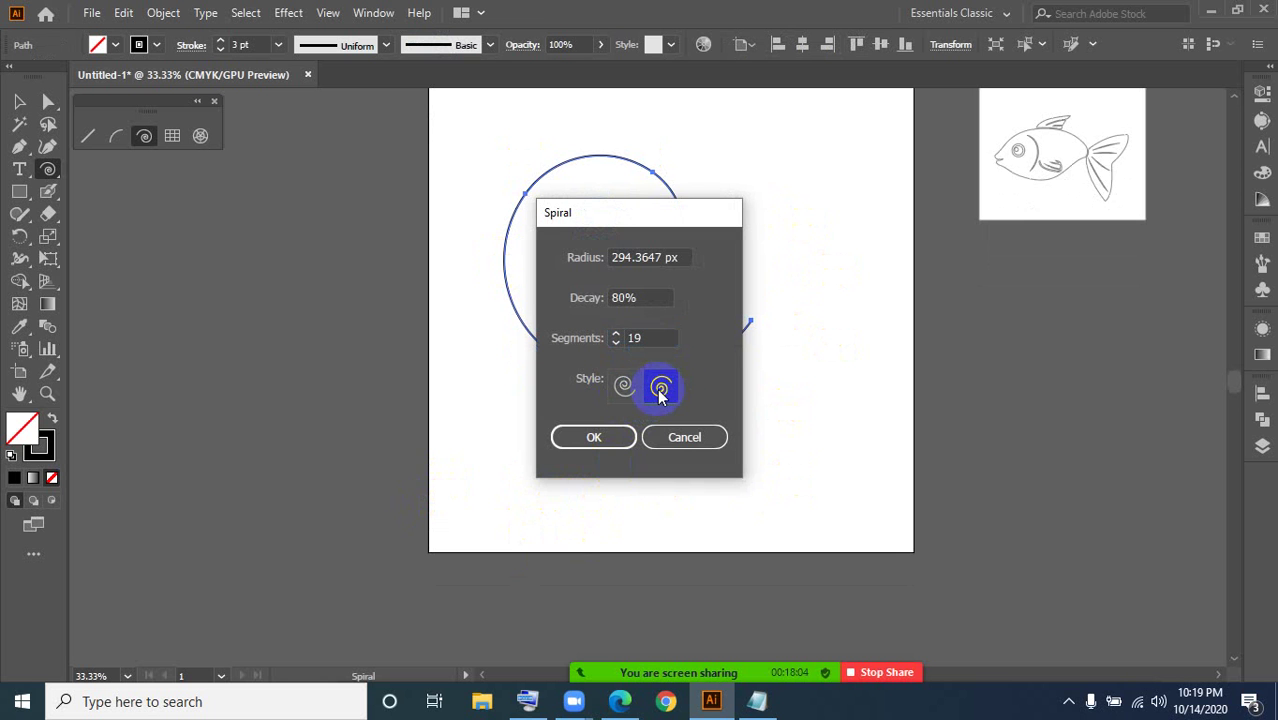
pyautogui.click(594, 434)
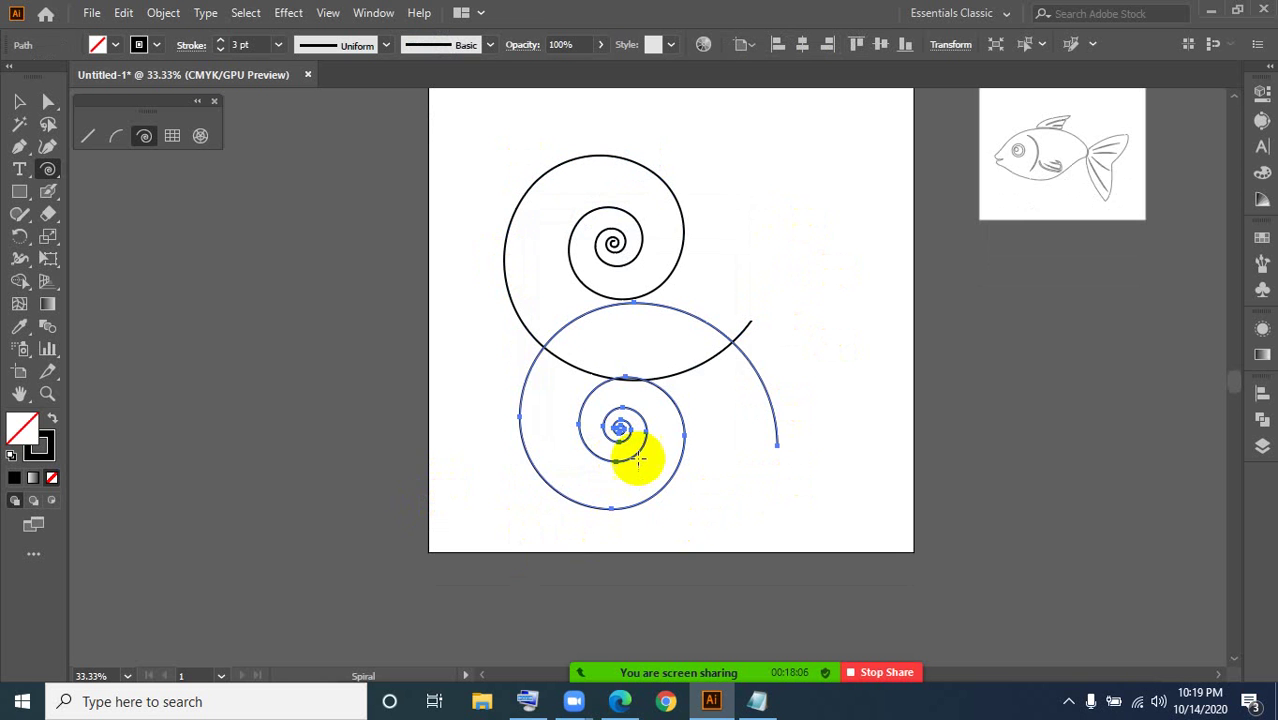
# Step: Move the second spiral clear of the first, so that it overlaps the artboard's right edge
pyautogui.click(19, 101)
pyautogui.click(468, 262)
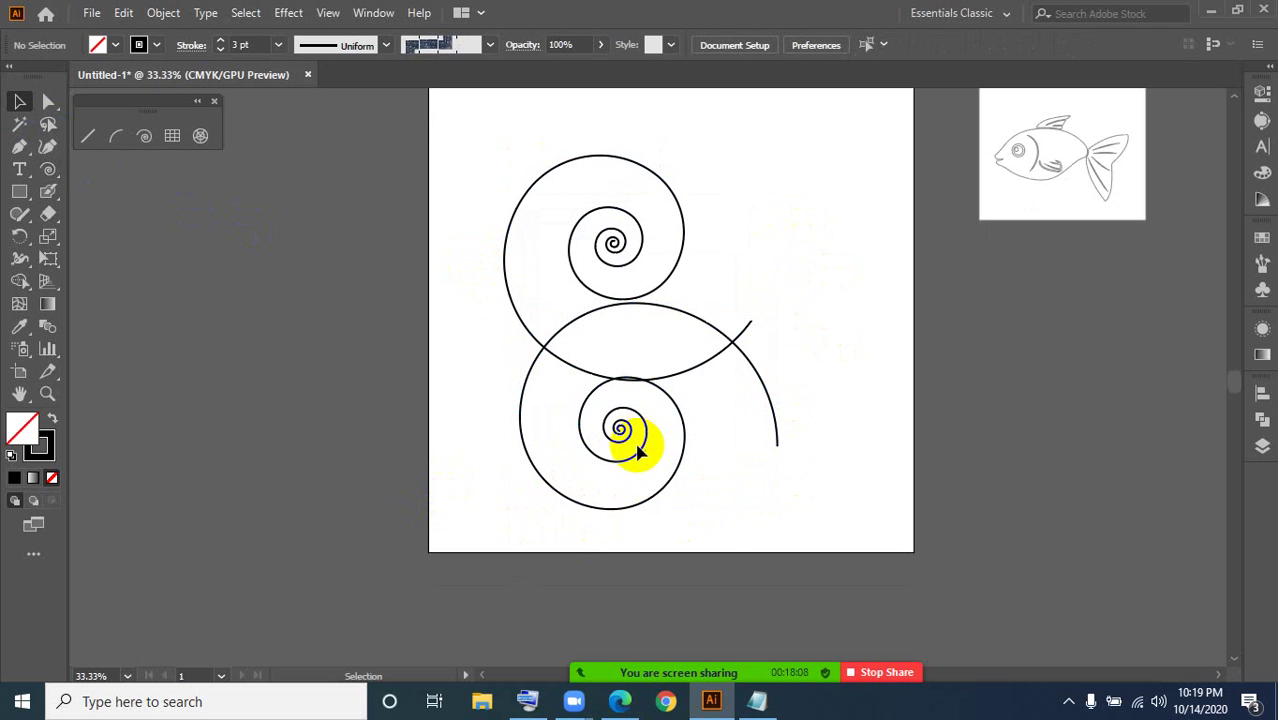
pyautogui.moveTo(684, 478); pyautogui.dragTo(912, 448)
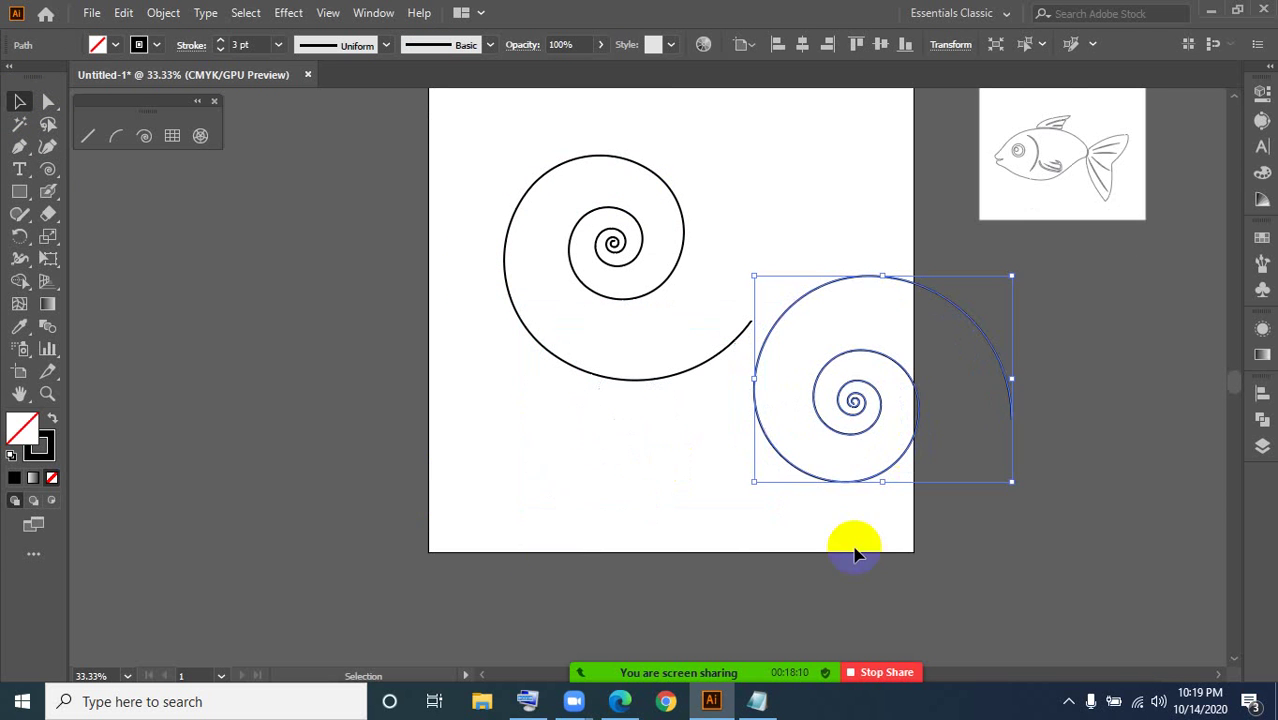
# Step: Draw a third spiral over the artboard's lower-left corner, reducing its segments while drawing
pyautogui.scroll(-2, 600, 460)
pyautogui.click(44, 172)
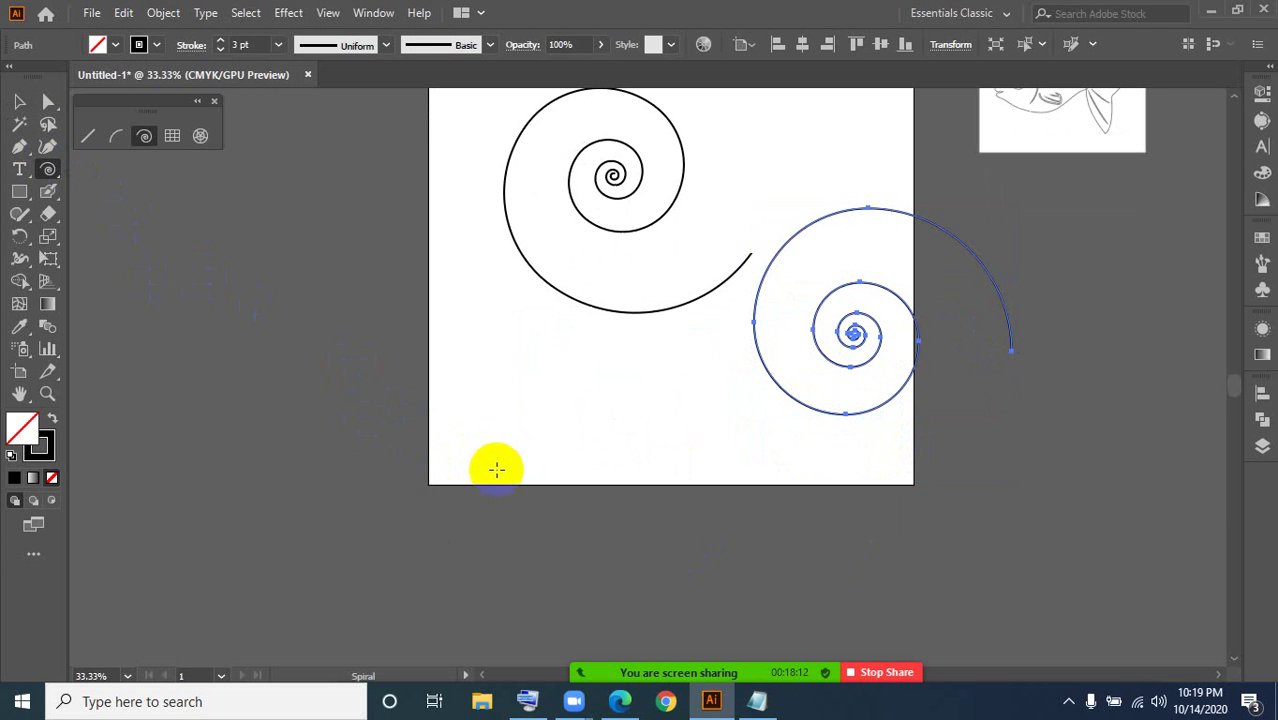
pyautogui.moveTo(455, 422); pyautogui.dragTo(586, 515)
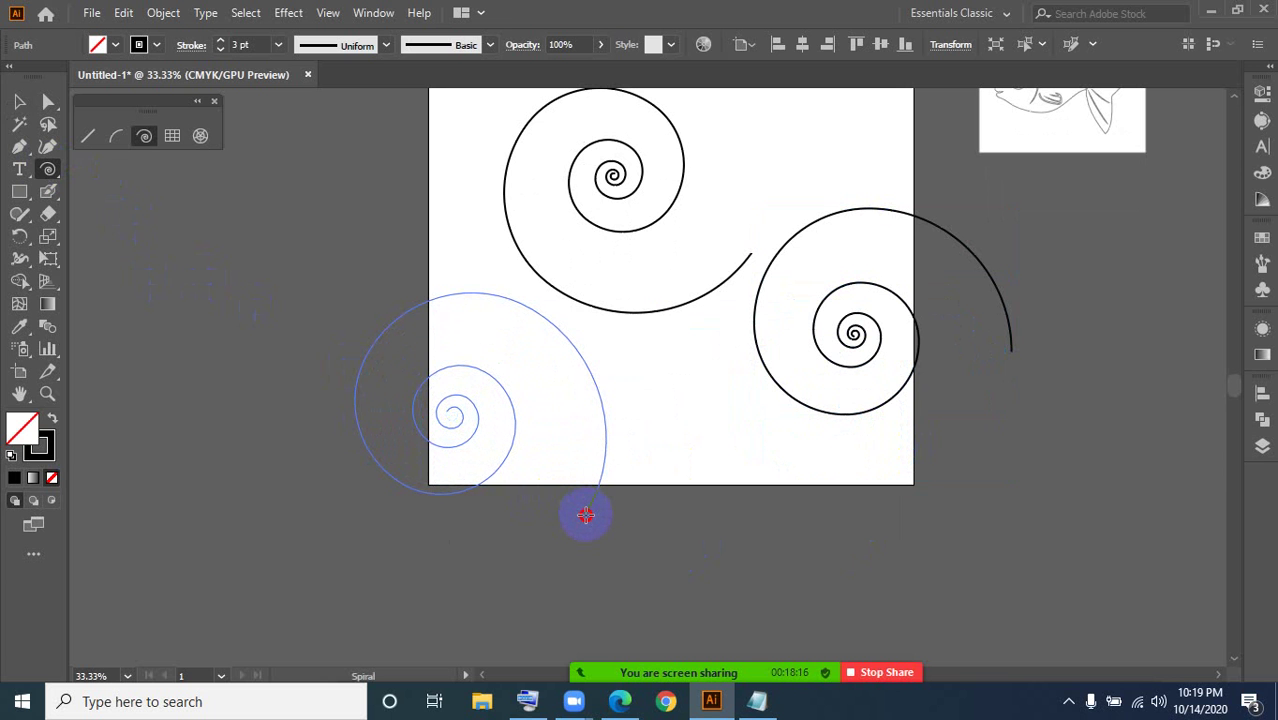
pyautogui.press('Down')
pyautogui.moveTo(586, 515); pyautogui.dragTo(586, 515)
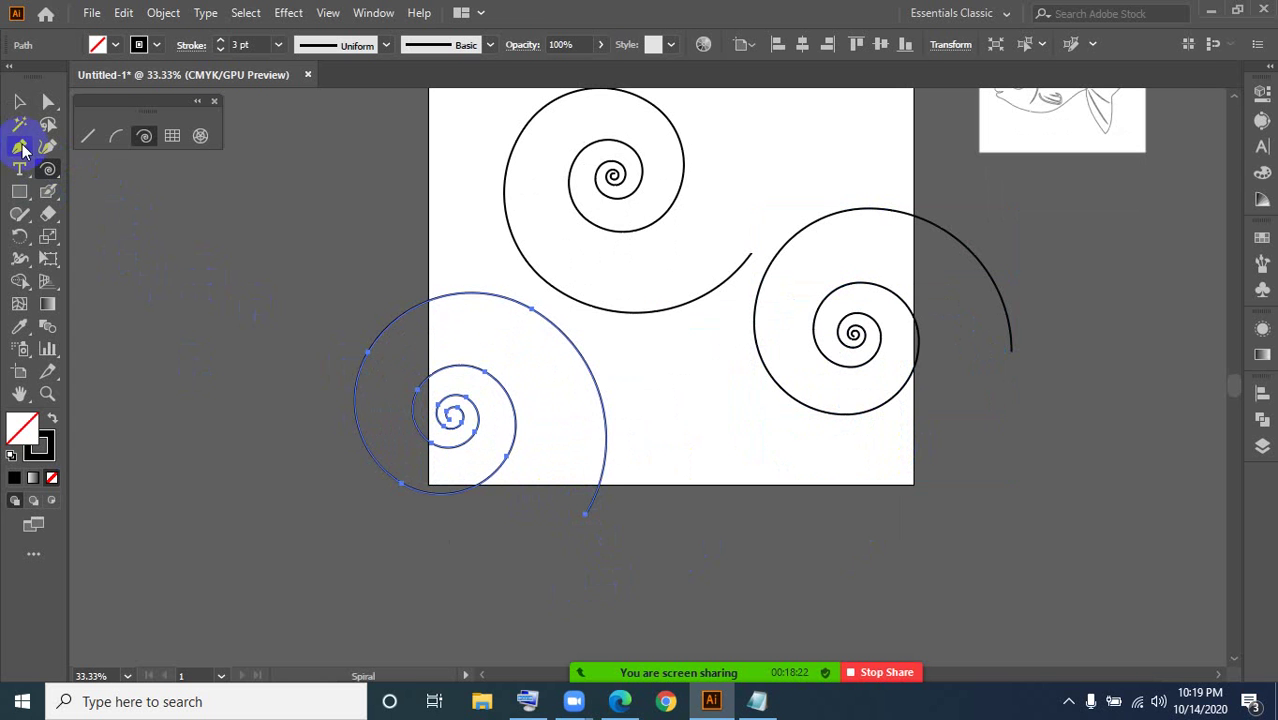
# Step: Delete all three spirals from the artboard
pyautogui.click(19, 101)
pyautogui.scroll(2, 565, 328)
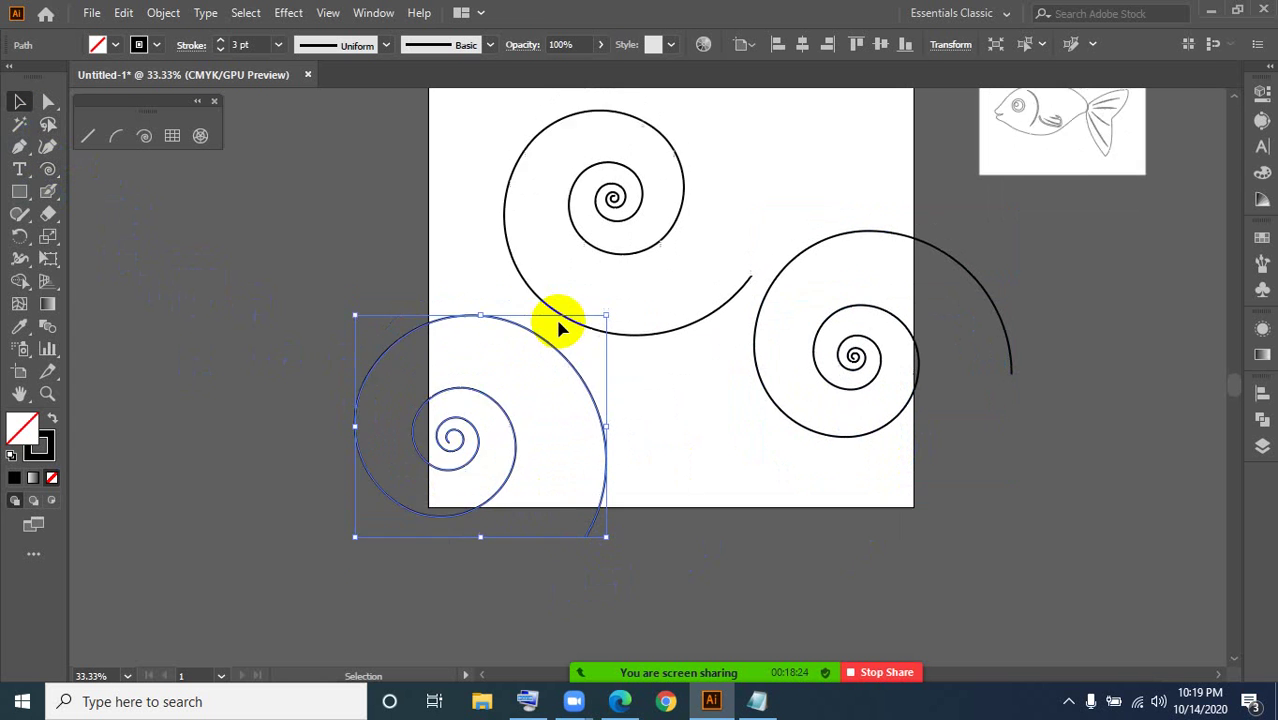
pyautogui.moveTo(447, 140); pyautogui.dragTo(858, 522)
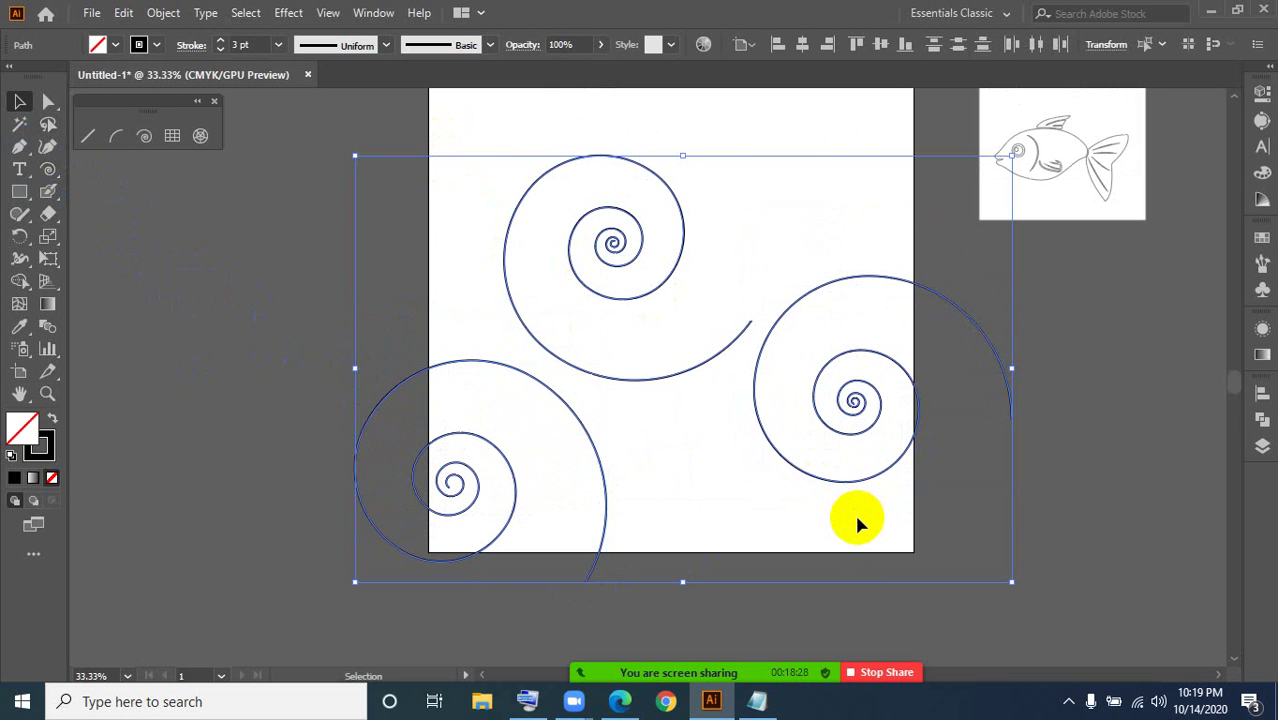
pyautogui.press('Delete')
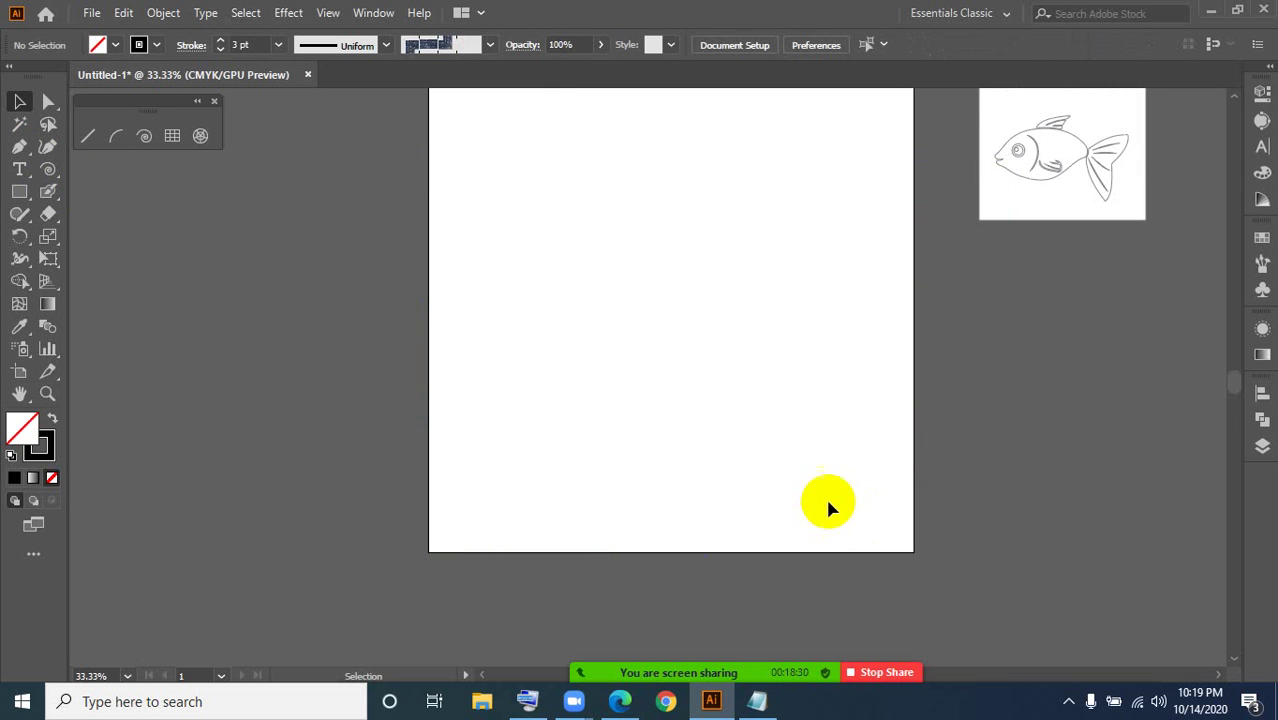
# Step: Draw a new spiral in the upper middle of the empty artboard
pyautogui.scroll(2, 657, 440)
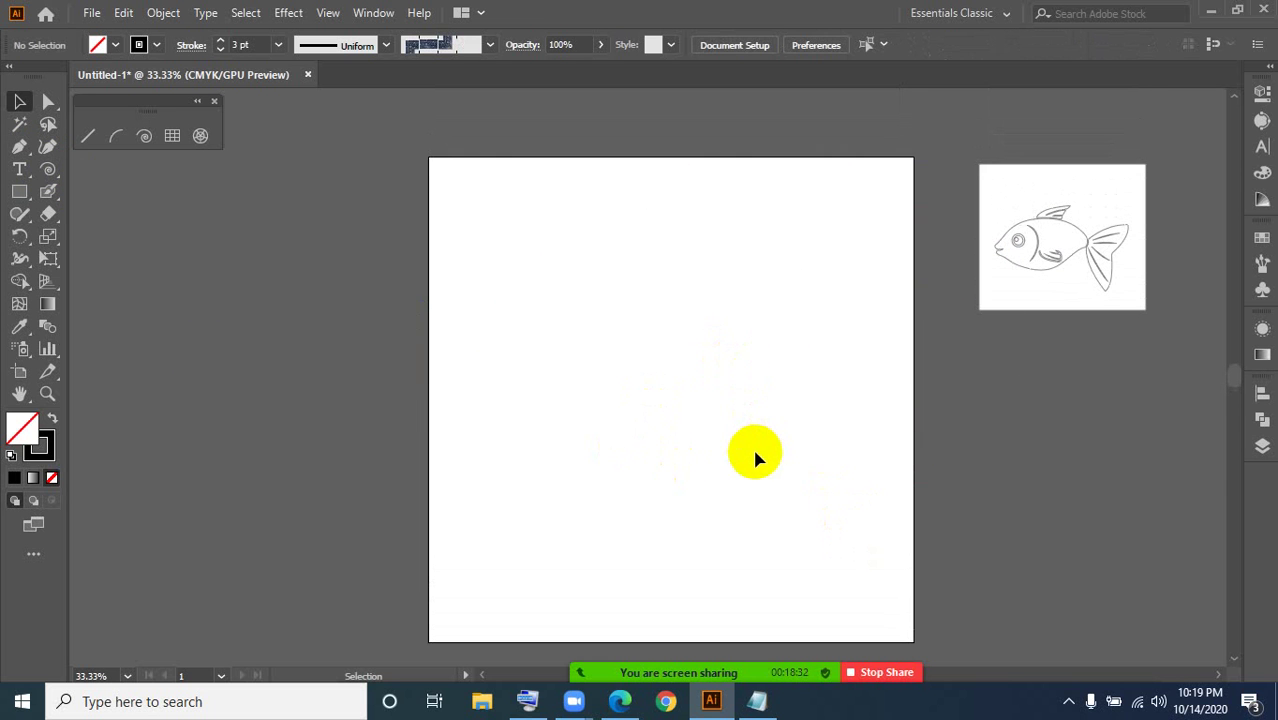
pyautogui.press('space')
pyautogui.moveTo(764, 449); pyautogui.dragTo(676, 430)
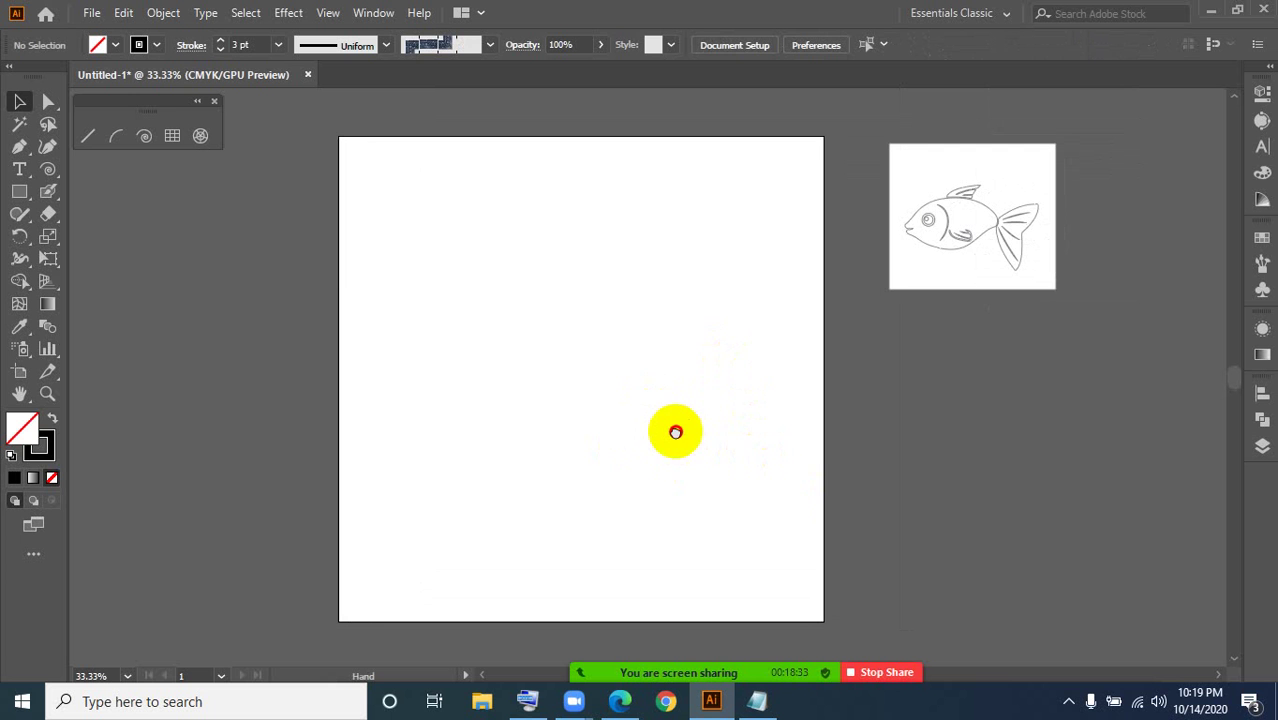
pyautogui.click(146, 138)
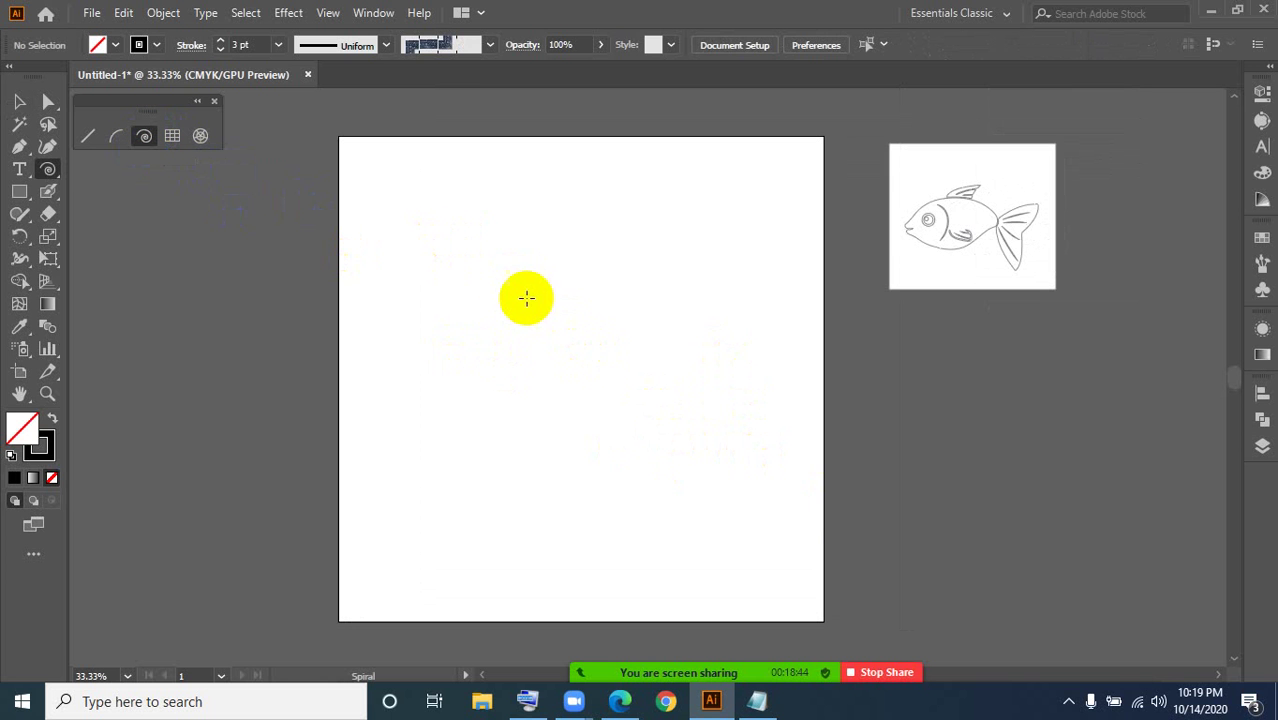
pyautogui.moveTo(516, 277)
pyautogui.mouseDown()
pyautogui.moveTo(573, 348)
pyautogui.moveTo(602, 442)
pyautogui.moveTo(573, 337)
pyautogui.moveTo(608, 399)
pyautogui.moveTo(576, 337)
pyautogui.moveTo(596, 372)
pyautogui.mouseUp()
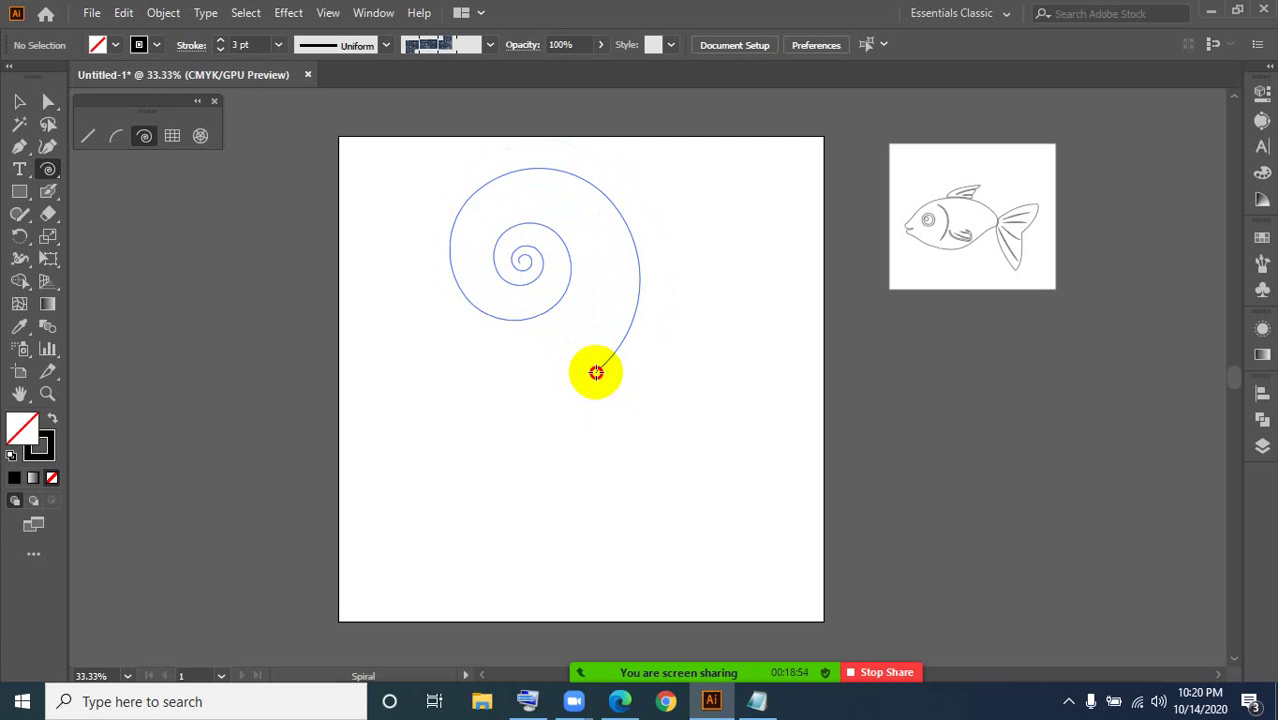
pyautogui.moveTo(596, 372); pyautogui.dragTo(596, 373)
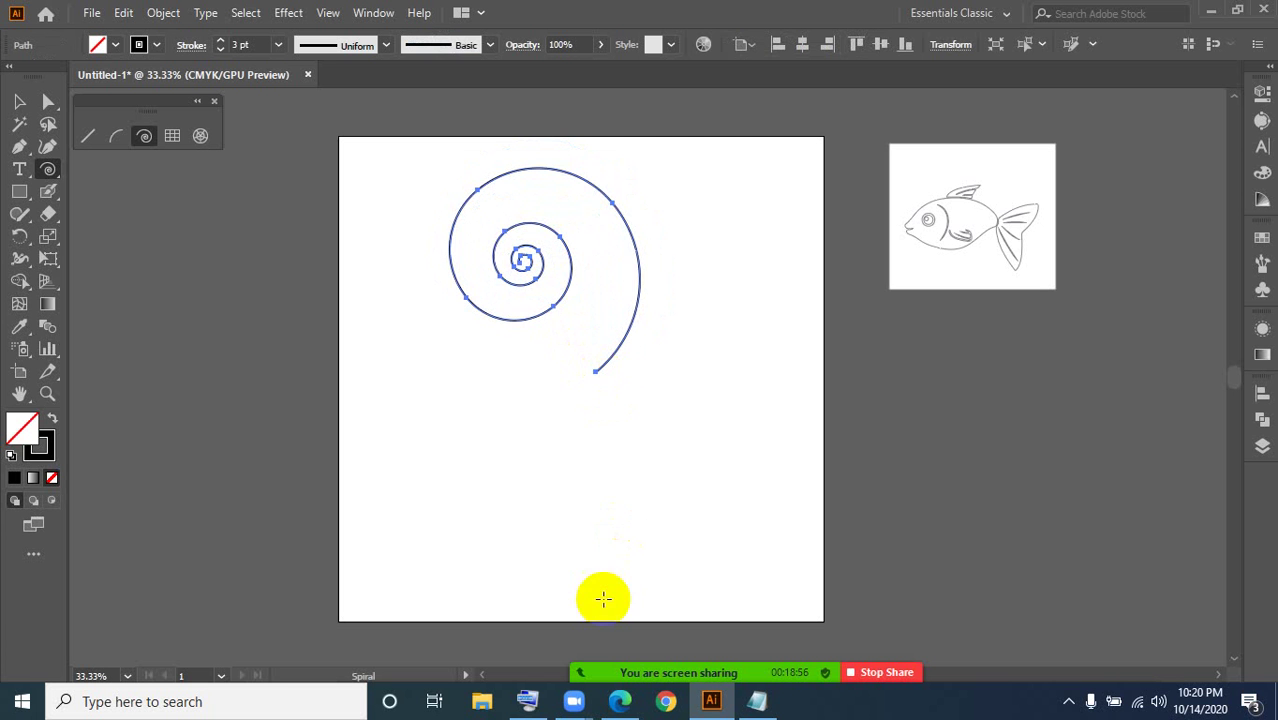
# Step: Bring up the on-screen keyboard and restart the Zoom screen share with the entire screen
pyautogui.click(527, 701)
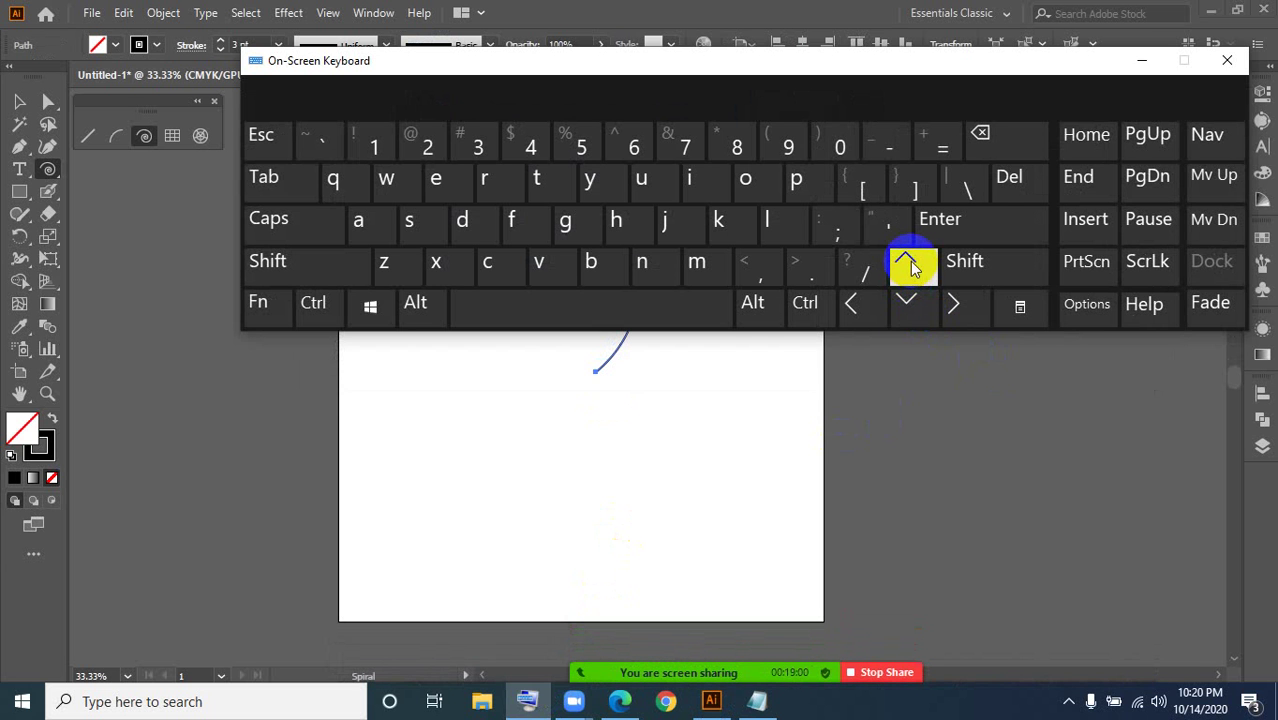
pyautogui.click(884, 672)
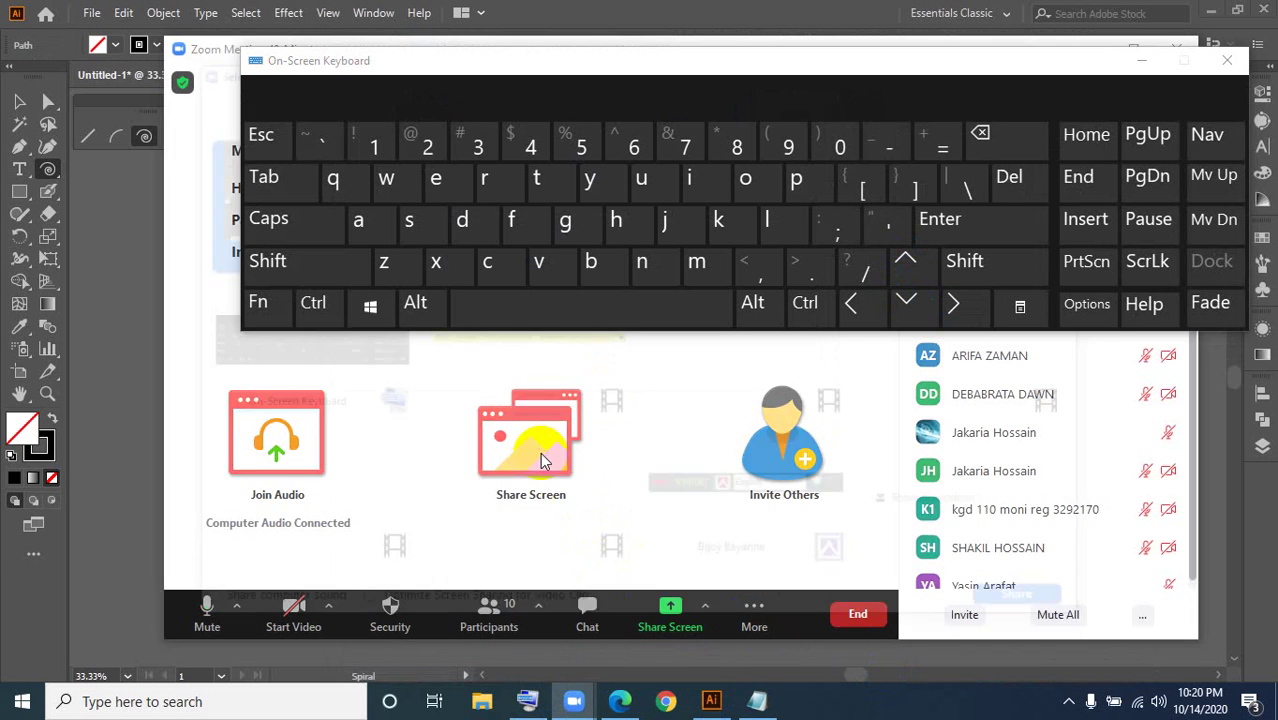
pyautogui.click(540, 452)
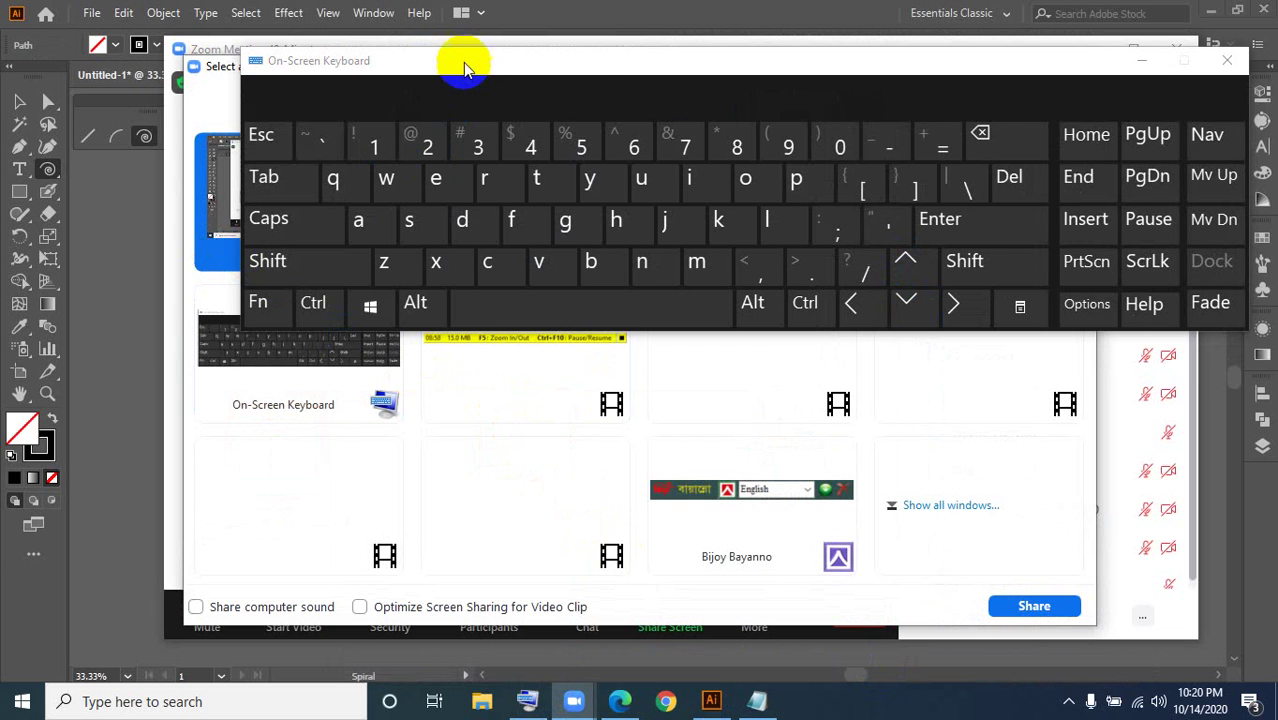
pyautogui.moveTo(461, 63); pyautogui.dragTo(683, 69)
pyautogui.click(1034, 605)
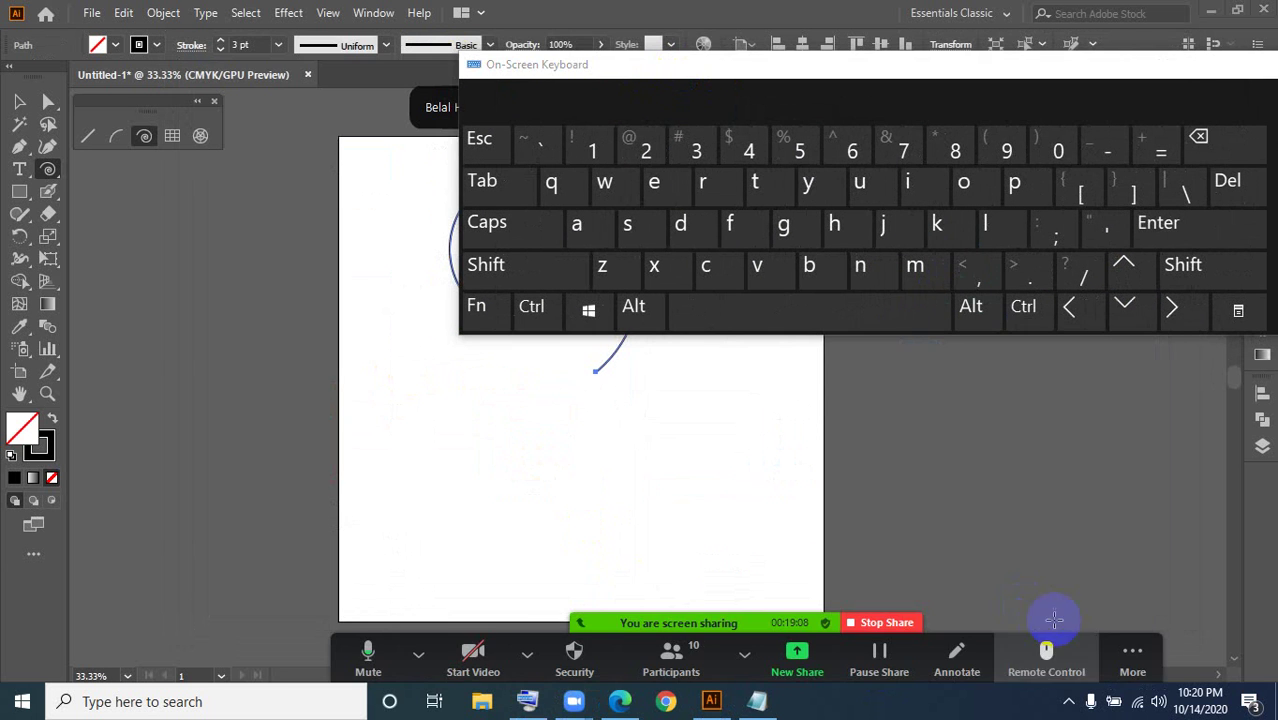
# Step: Admit the waiting participant to the meeting and move the on-screen keyboard off the artboard's lower half
pyautogui.moveTo(843, 70); pyautogui.dragTo(564, 209)
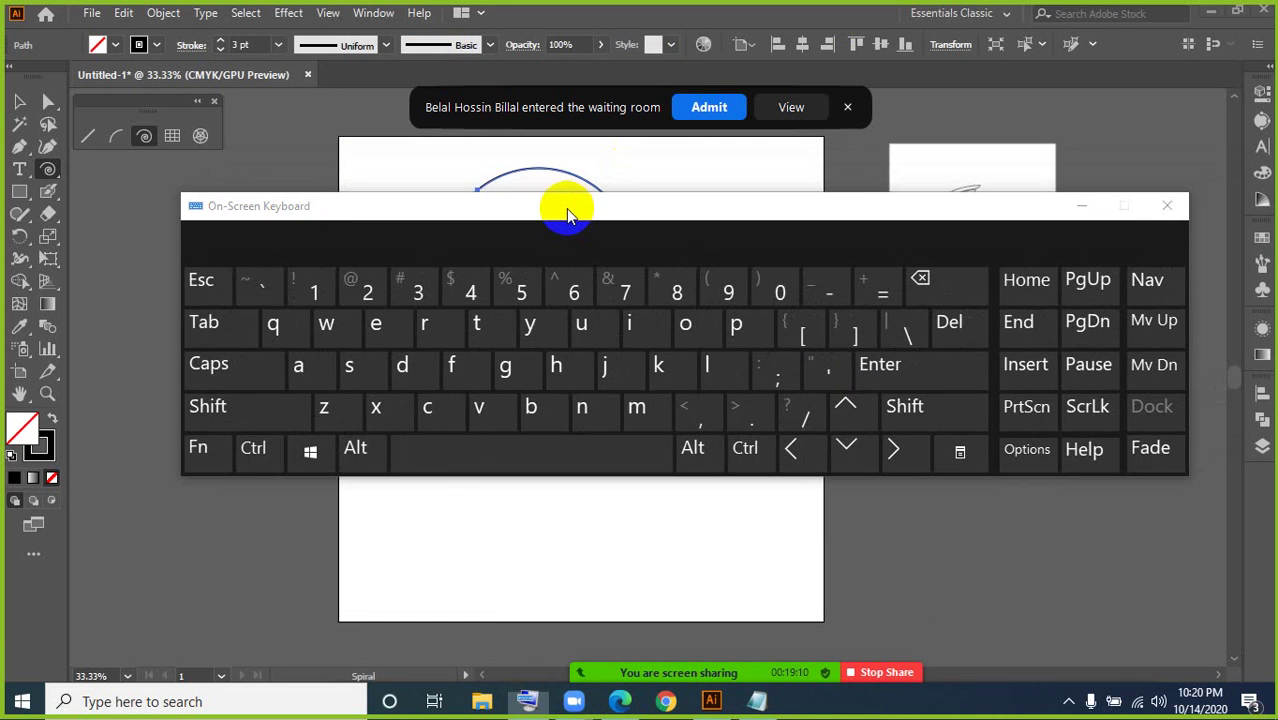
pyautogui.click(705, 107)
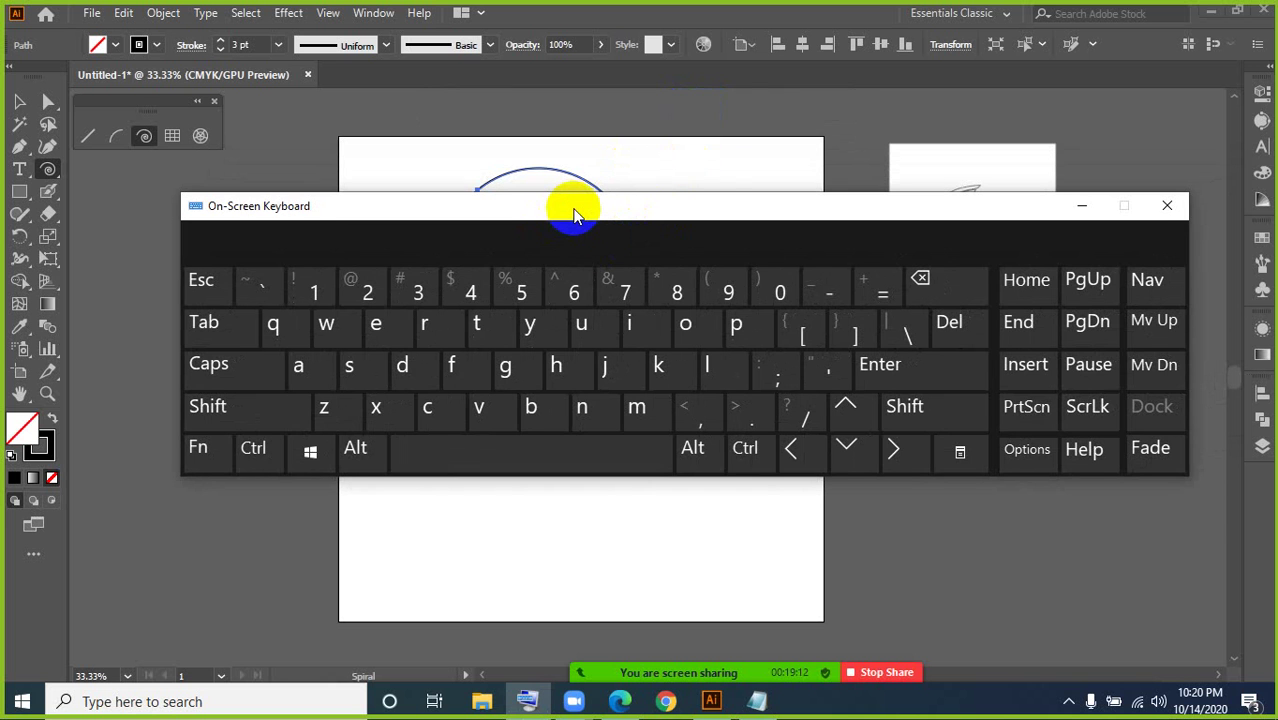
pyautogui.moveTo(571, 213); pyautogui.dragTo(550, 213)
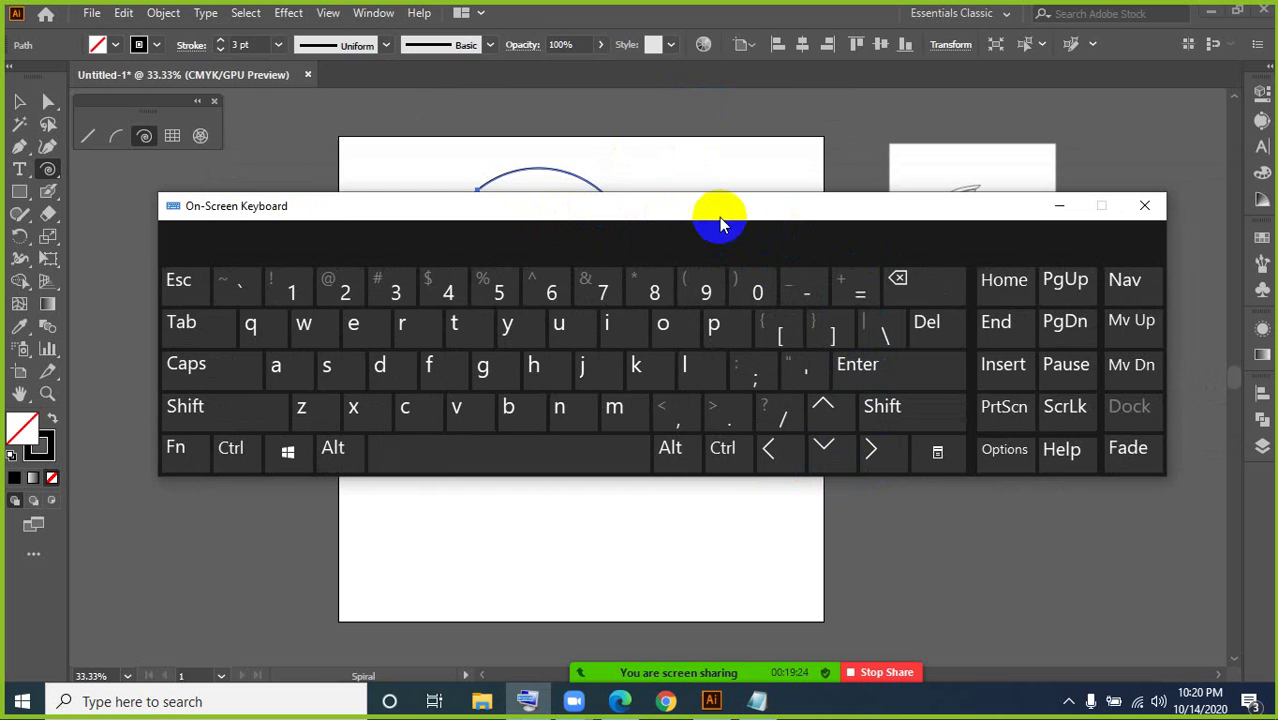
pyautogui.moveTo(722, 225); pyautogui.dragTo(659, 31)
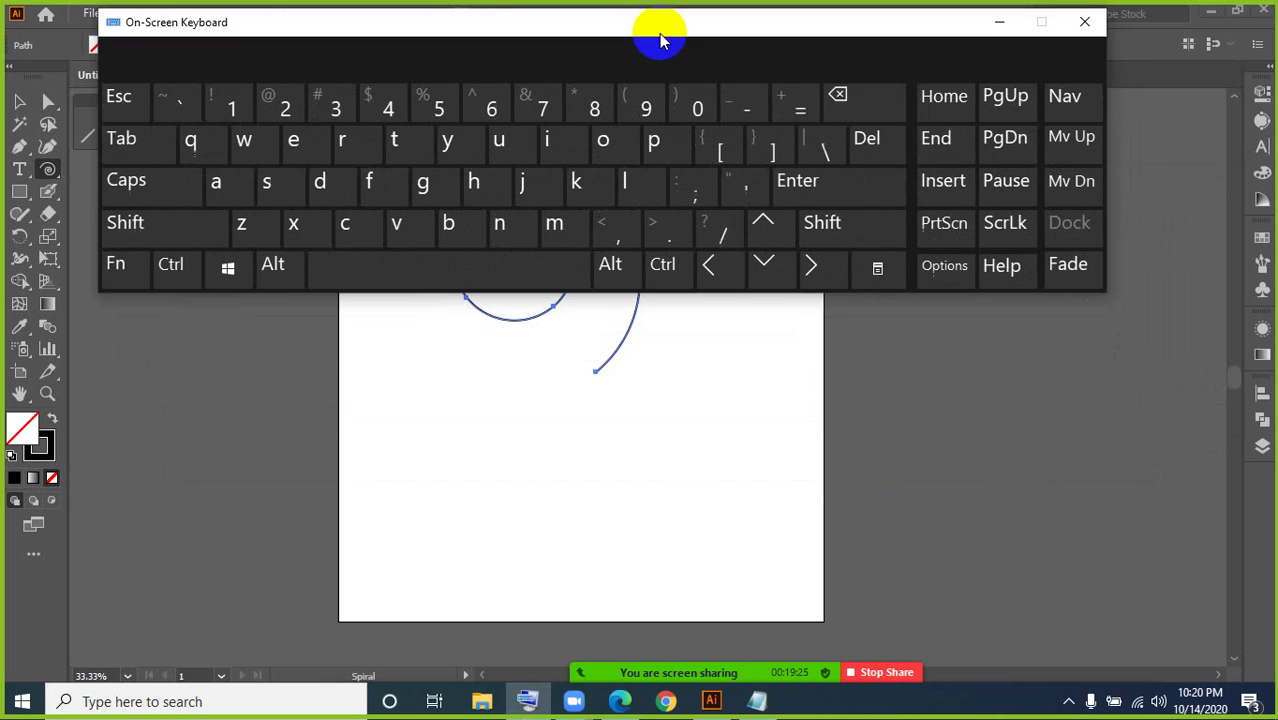
# Step: Draw a second spiral on the artboard's lower half, point out the up-arrow key, and minimise the on-screen keyboard
pyautogui.click(54, 167)
pyautogui.moveTo(568, 487)
pyautogui.mouseDown()
pyautogui.moveTo(617, 555)
pyautogui.moveTo(652, 567)
pyautogui.mouseUp()
pyautogui.click(763, 224)
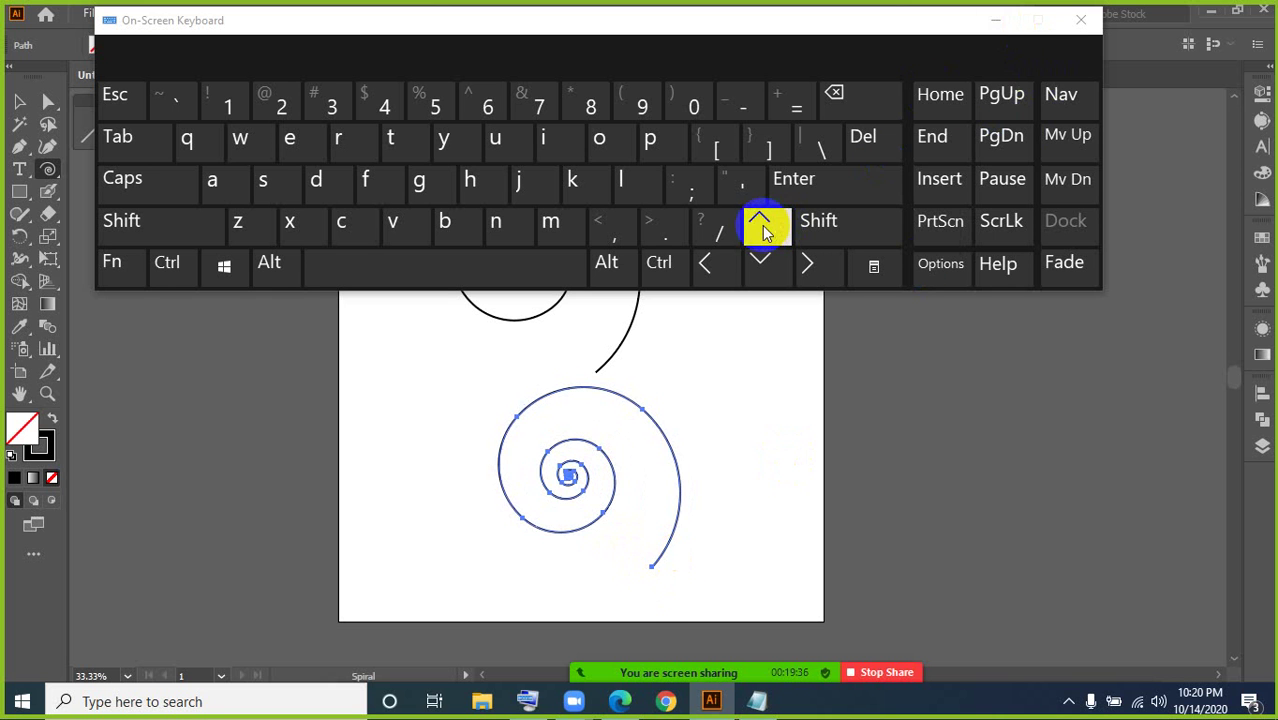
pyautogui.click(993, 21)
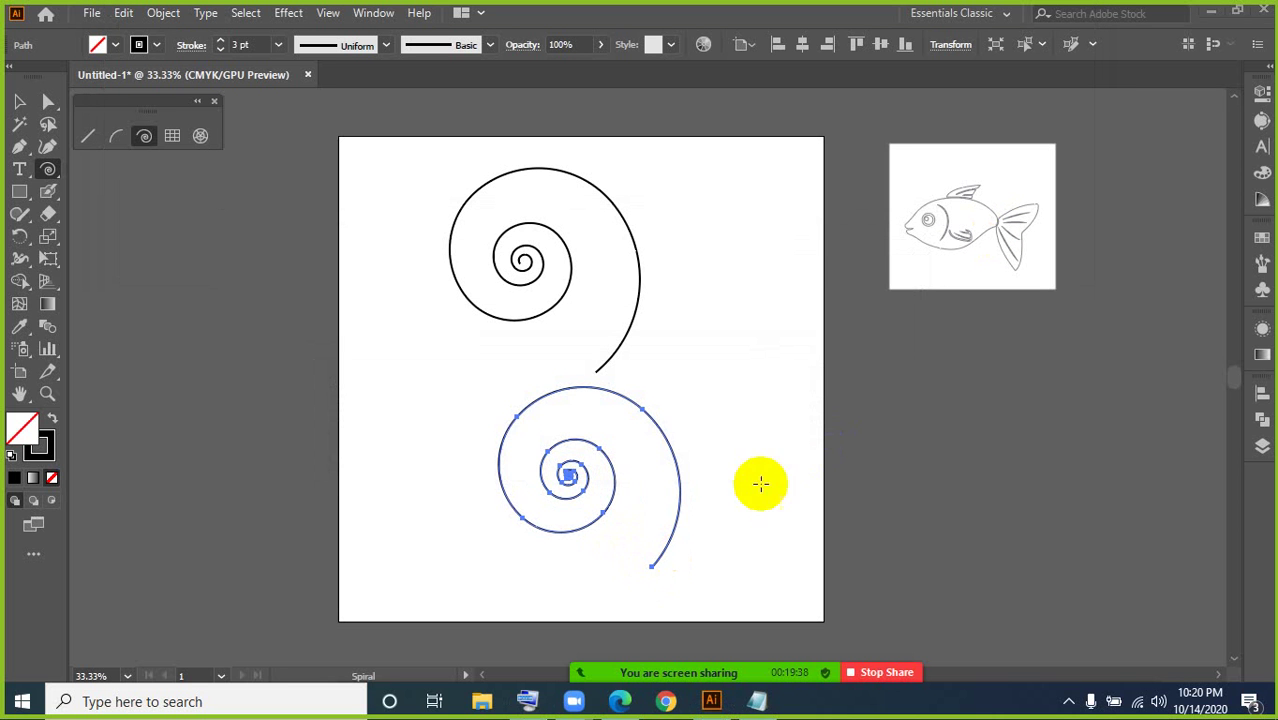
# Step: Delete the spiral on the artboard's lower half
pyautogui.click(19, 101)
pyautogui.click(536, 426)
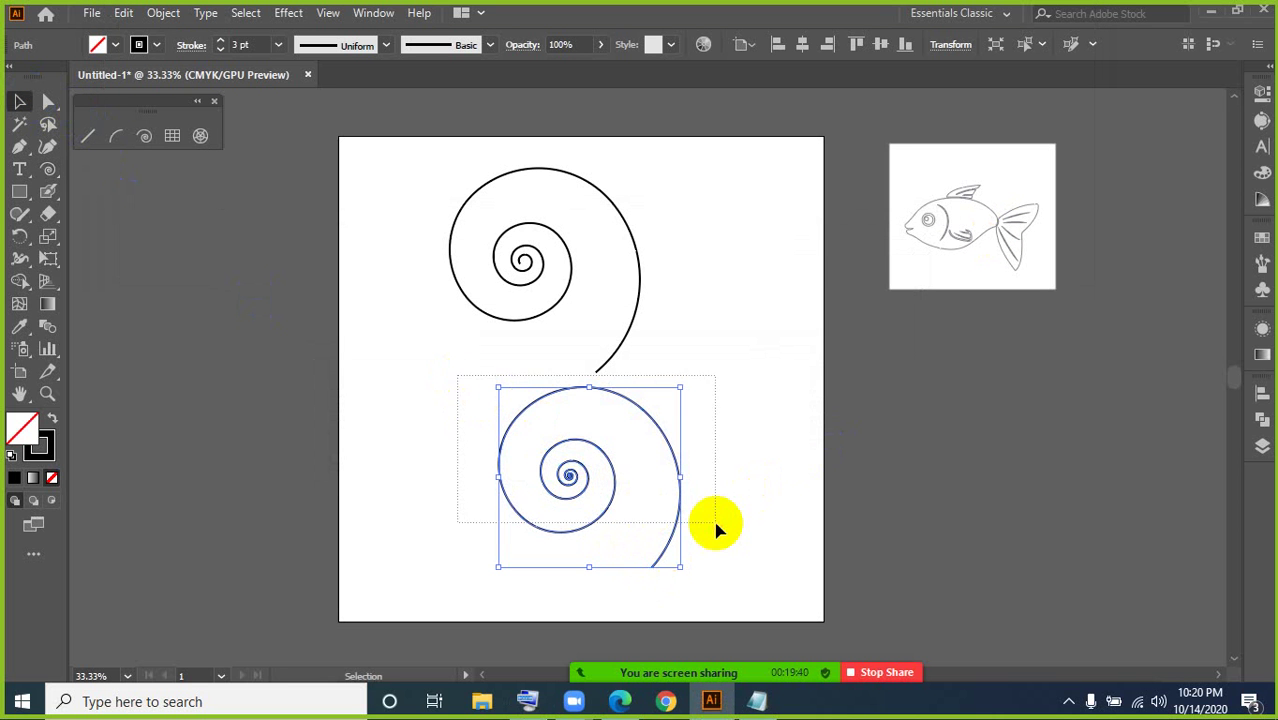
pyautogui.moveTo(716, 524); pyautogui.dragTo(716, 524)
pyautogui.press('Delete')
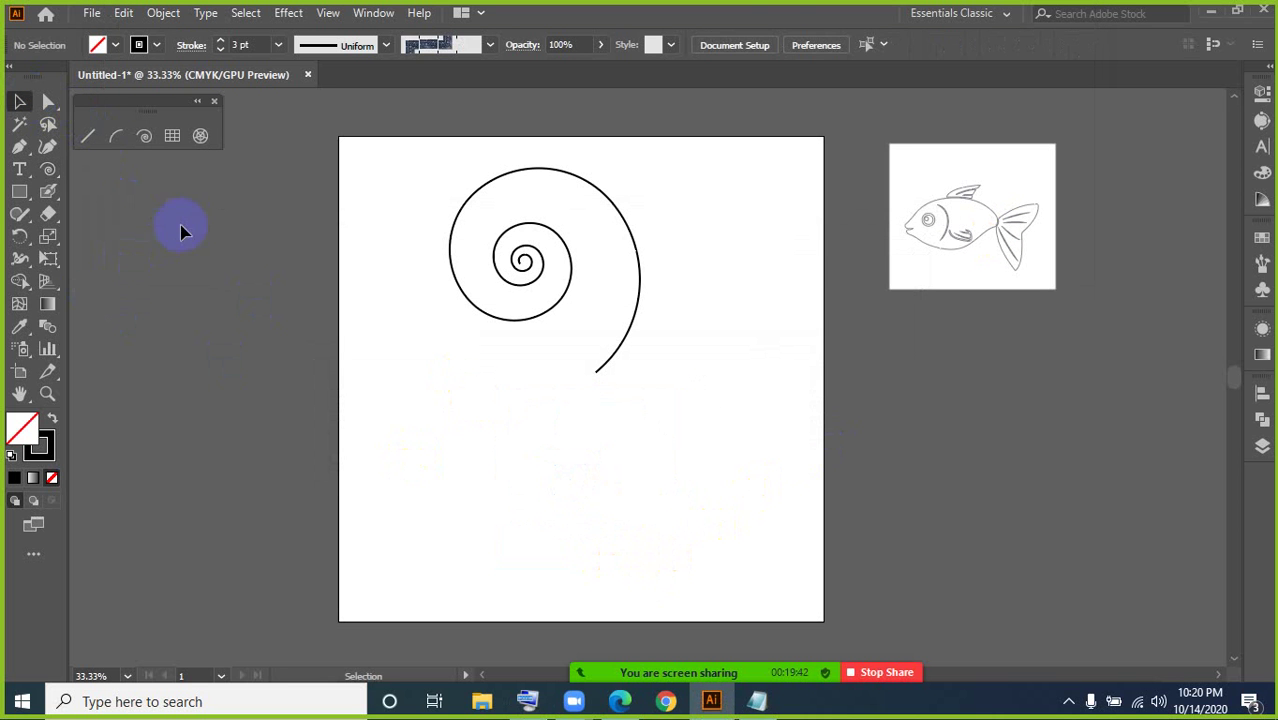
# Step: Find the On-Screen Keyboard by searching Windows for "ke", show it over the artboard, and minimise it again
pyautogui.click(48, 170)
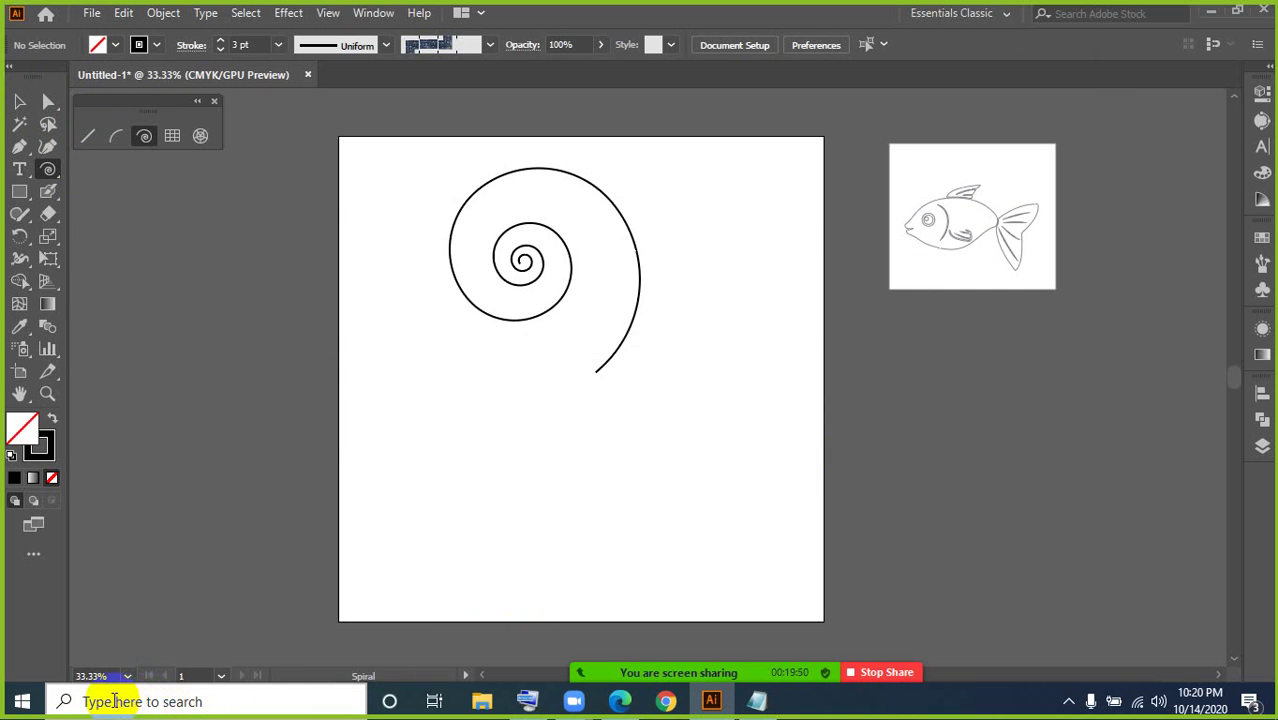
pyautogui.click(161, 702)
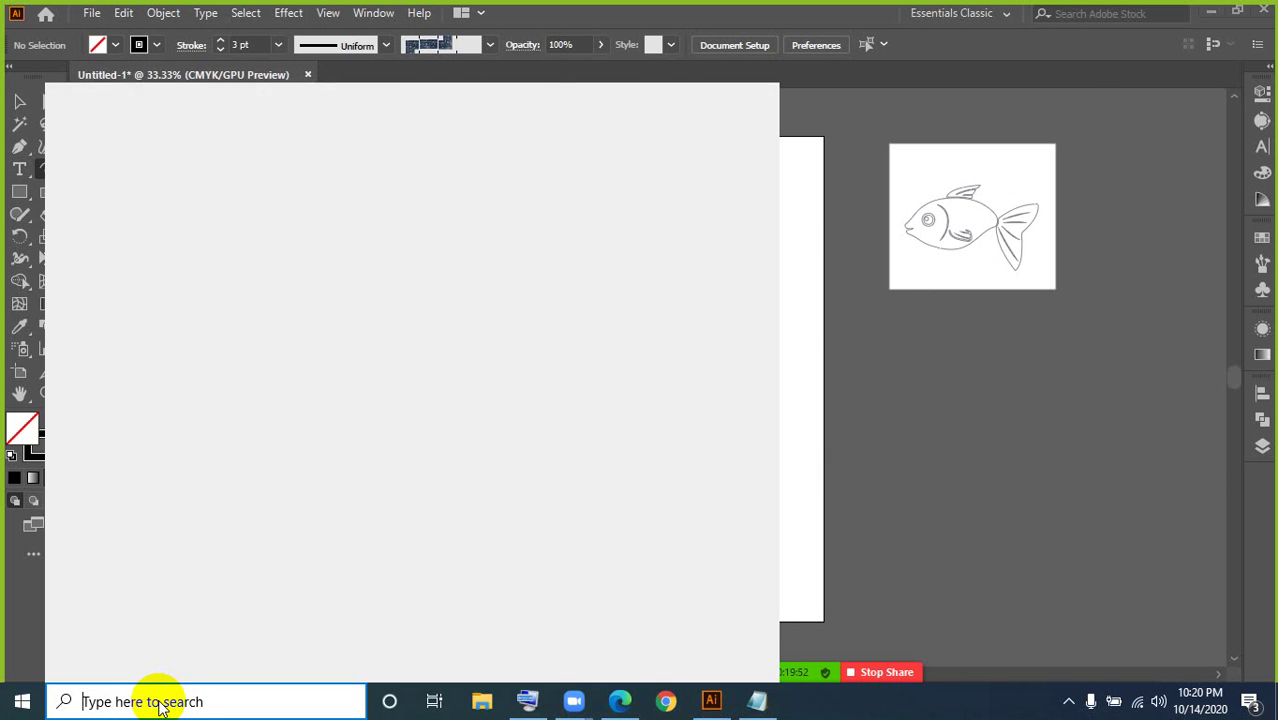
pyautogui.write('ke')
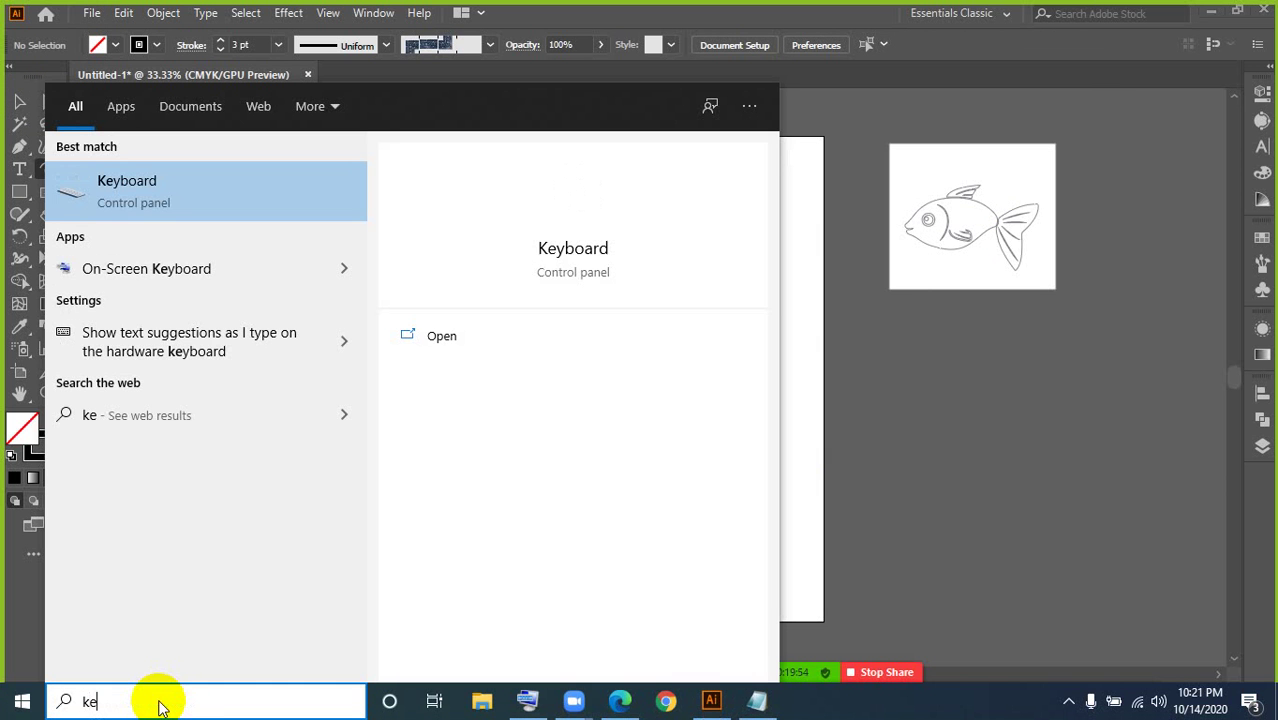
pyautogui.click(126, 272)
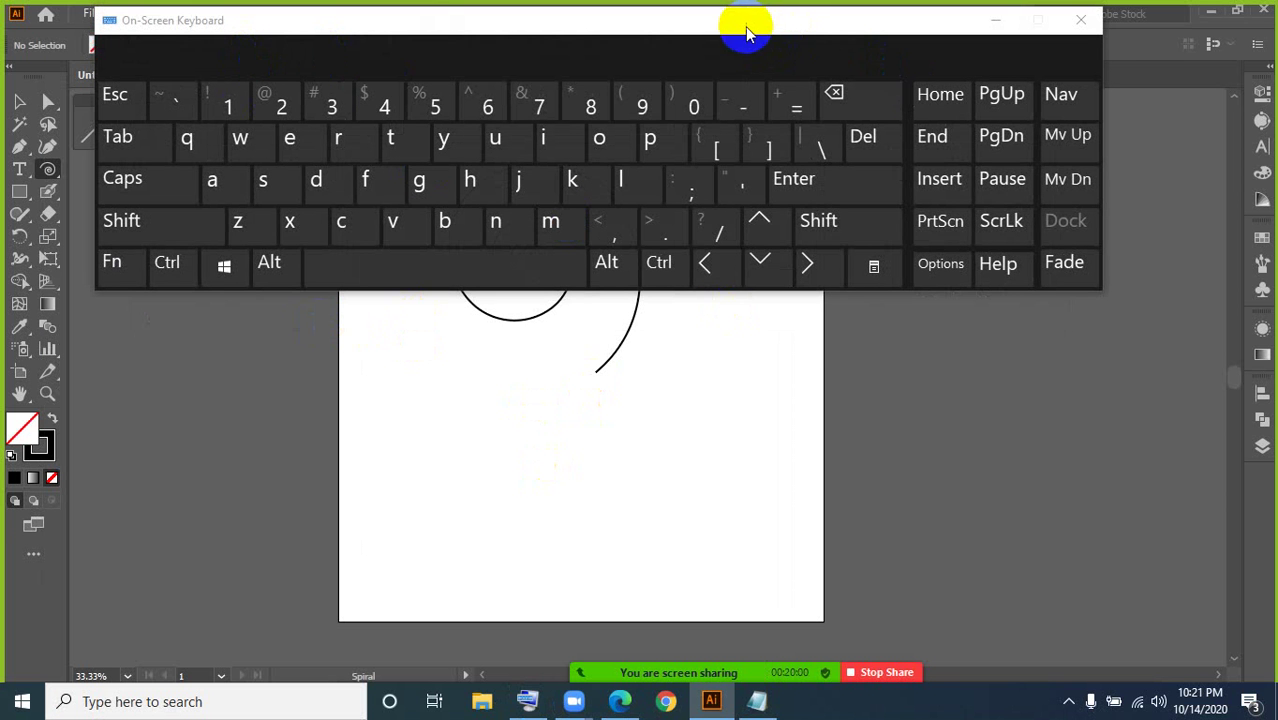
pyautogui.moveTo(746, 33); pyautogui.dragTo(819, 240)
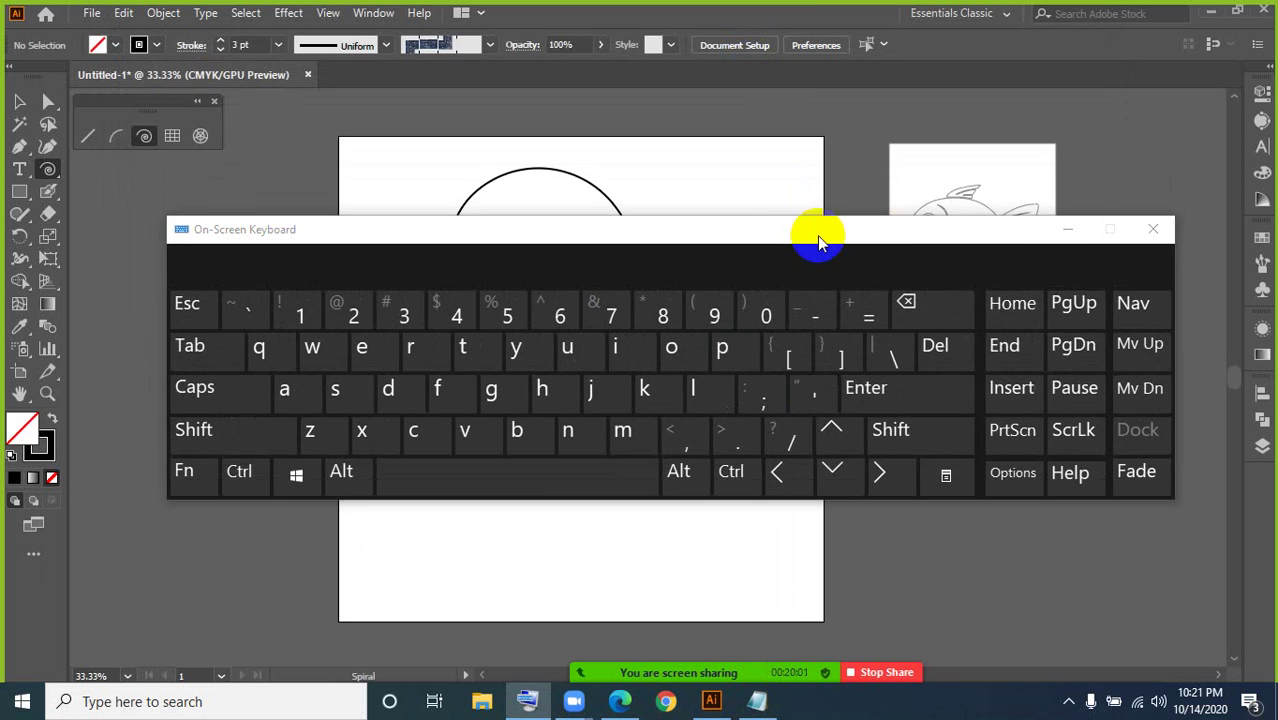
pyautogui.click(1068, 233)
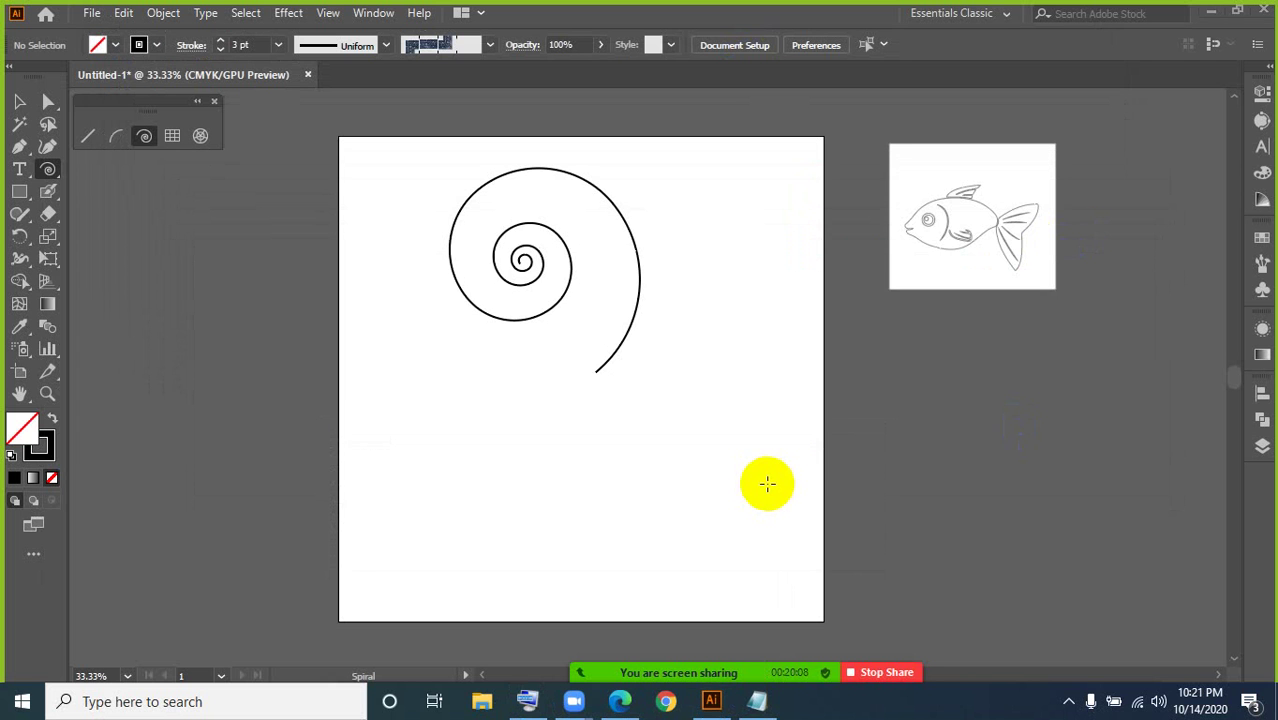
# Step: Draw a spiral of about 308 px radius below the first, adjusting it to 16 segments while drawing
pyautogui.click(50, 173)
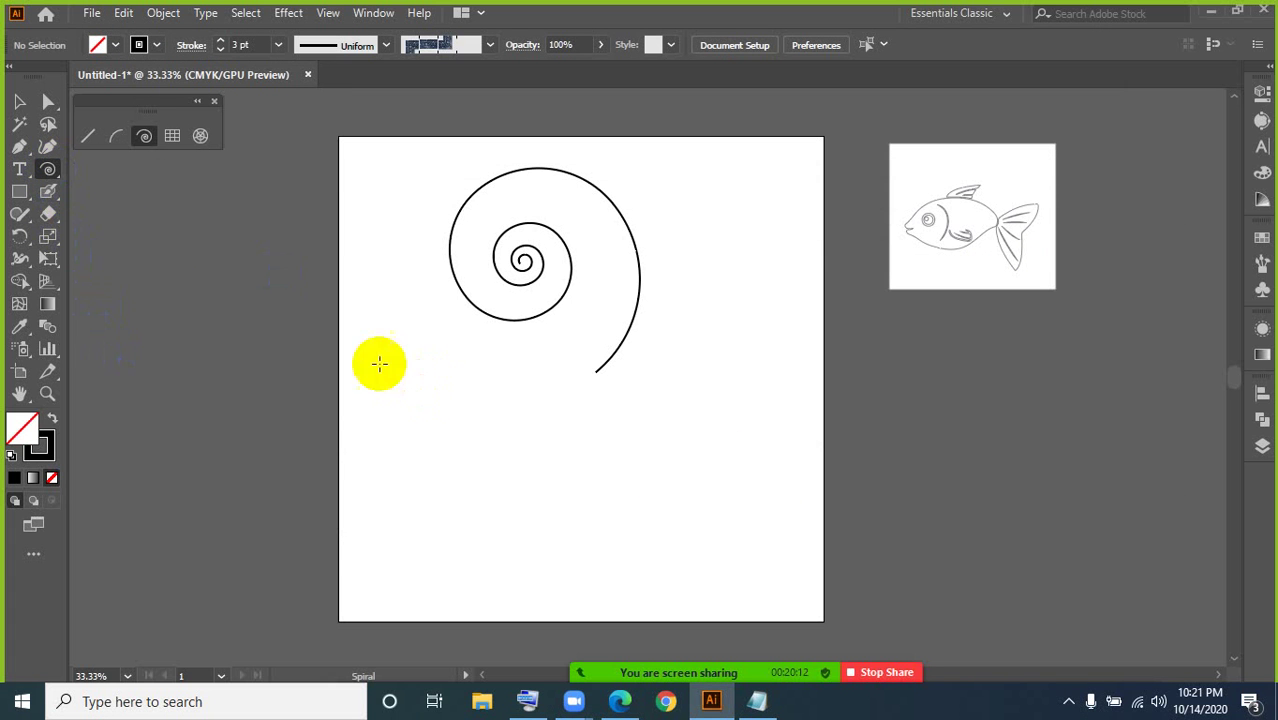
pyautogui.moveTo(561, 436); pyautogui.dragTo(621, 481)
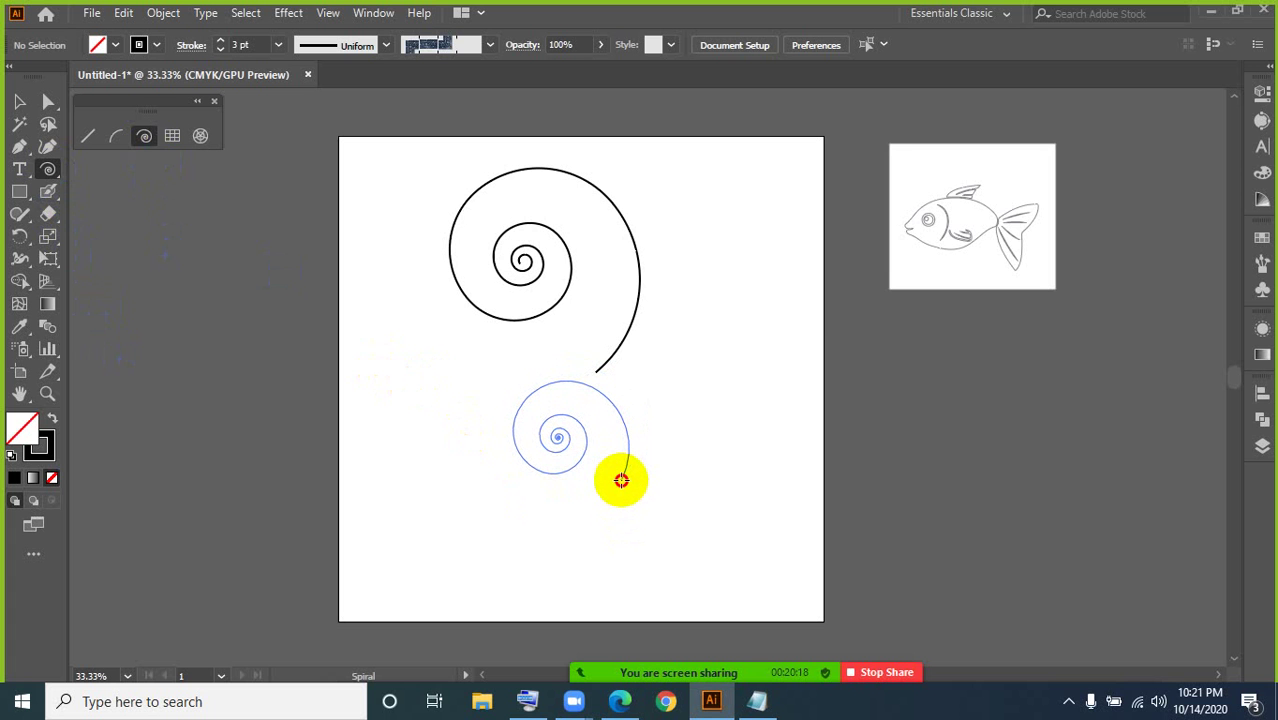
pyautogui.moveTo(624, 485); pyautogui.dragTo(694, 515)
pyautogui.press('Down')
pyautogui.press('Down')
pyautogui.press('Down')
pyautogui.press('Down')
pyautogui.press('Down')
pyautogui.press('Down')
pyautogui.press('Up')
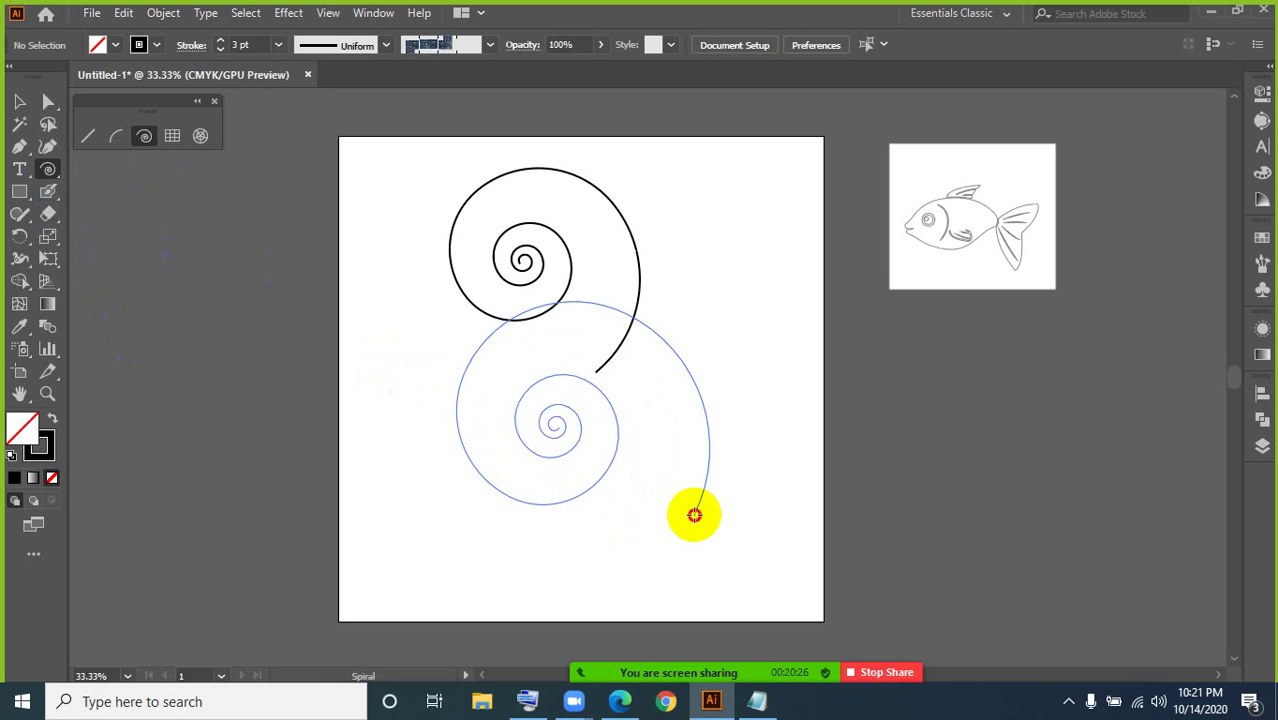
pyautogui.moveTo(694, 515); pyautogui.dragTo(694, 515)
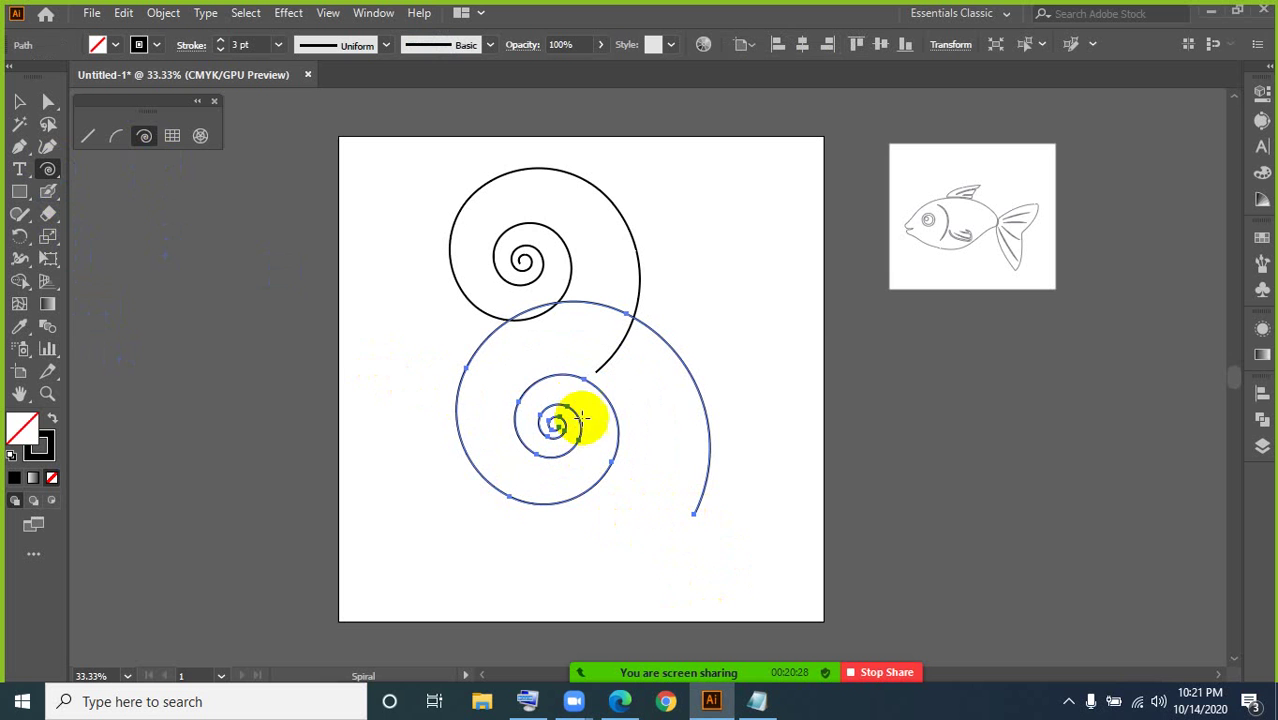
# Step: Create a third spiral near the artboard's lower edge with 307.9078 px radius, 80% decay, 16 segments and the opposite winding style
pyautogui.click(655, 549)
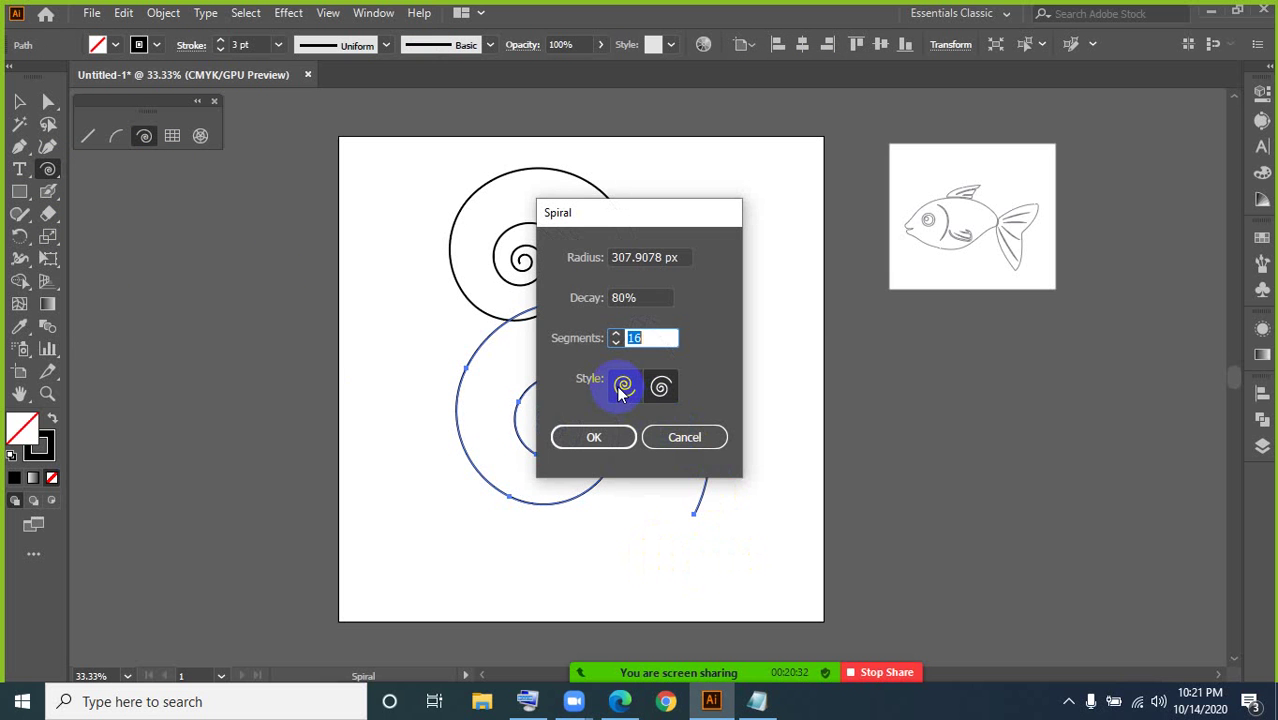
pyautogui.click(622, 389)
pyautogui.click(594, 438)
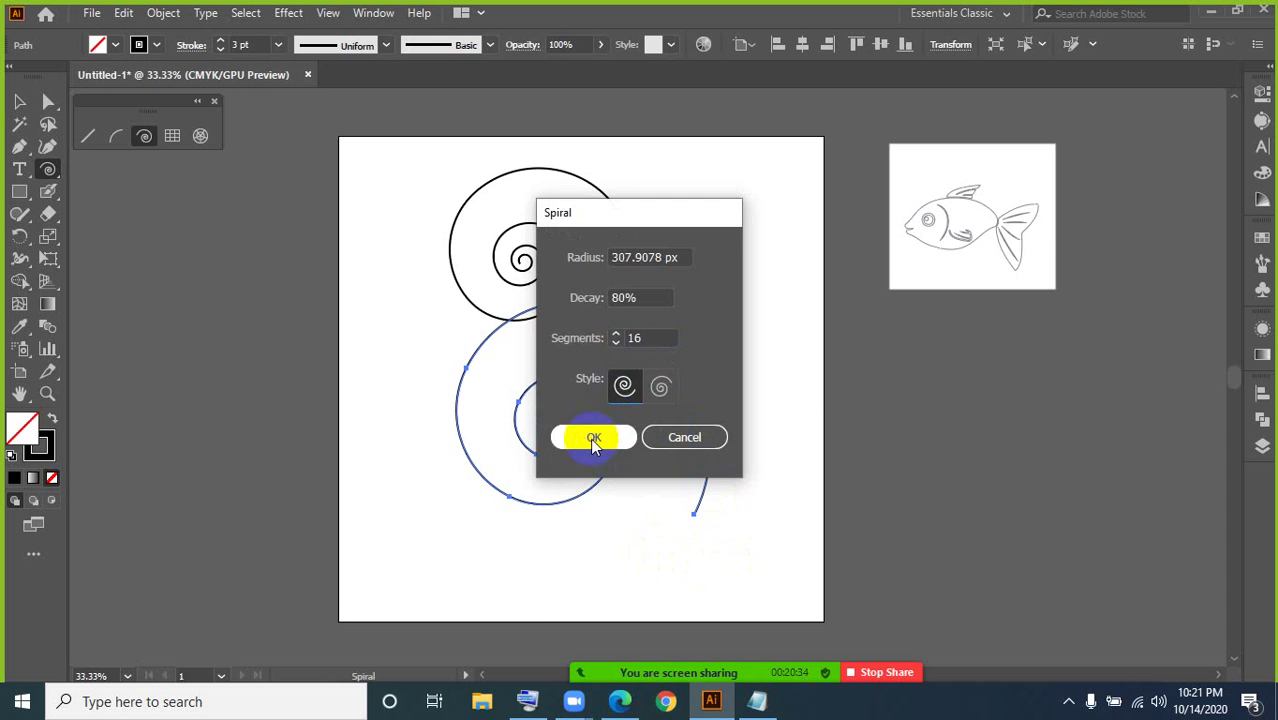
# Step: Move the third spiral down and to the left, clear of the second spiral and across the artboard's lower edge
pyautogui.scroll(-8, 722, 547)
pyautogui.click(19, 101)
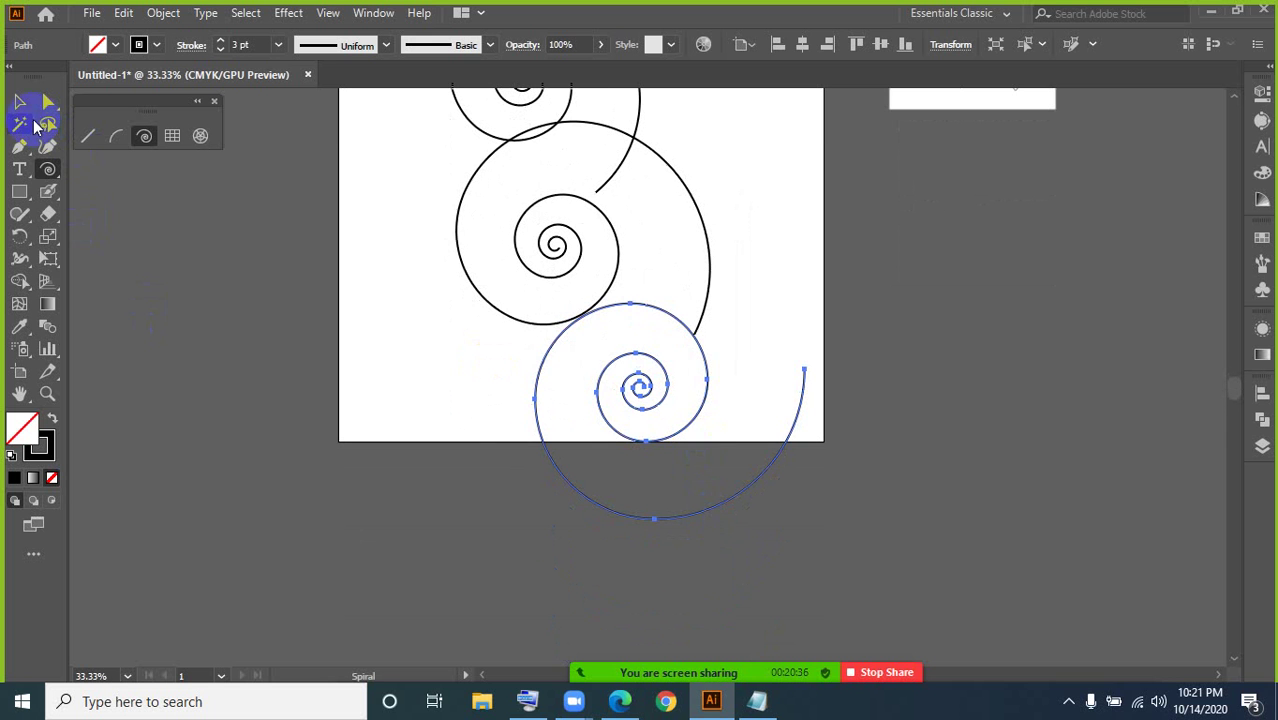
pyautogui.click(603, 413)
pyautogui.moveTo(603, 413); pyautogui.dragTo(509, 467)
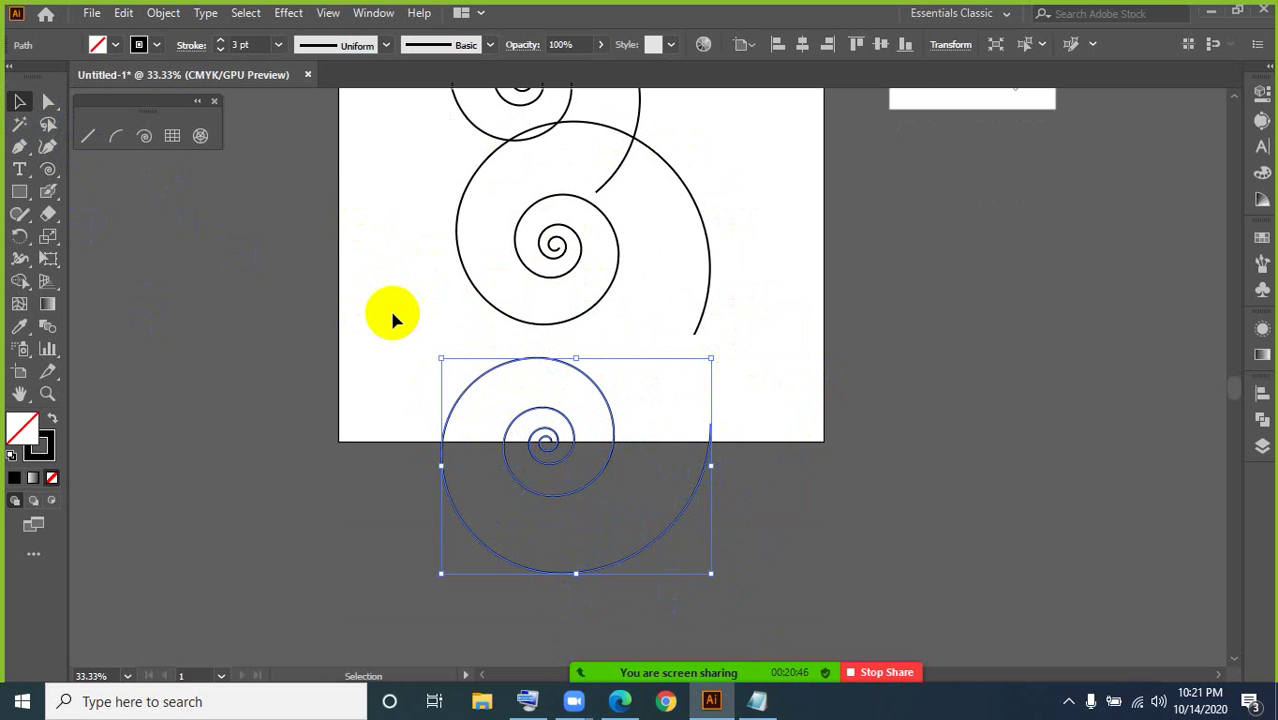
# Step: Delete all three spirals from the artboard
pyautogui.scroll(5, 389, 308)
pyautogui.moveTo(418, 208); pyautogui.dragTo(628, 605)
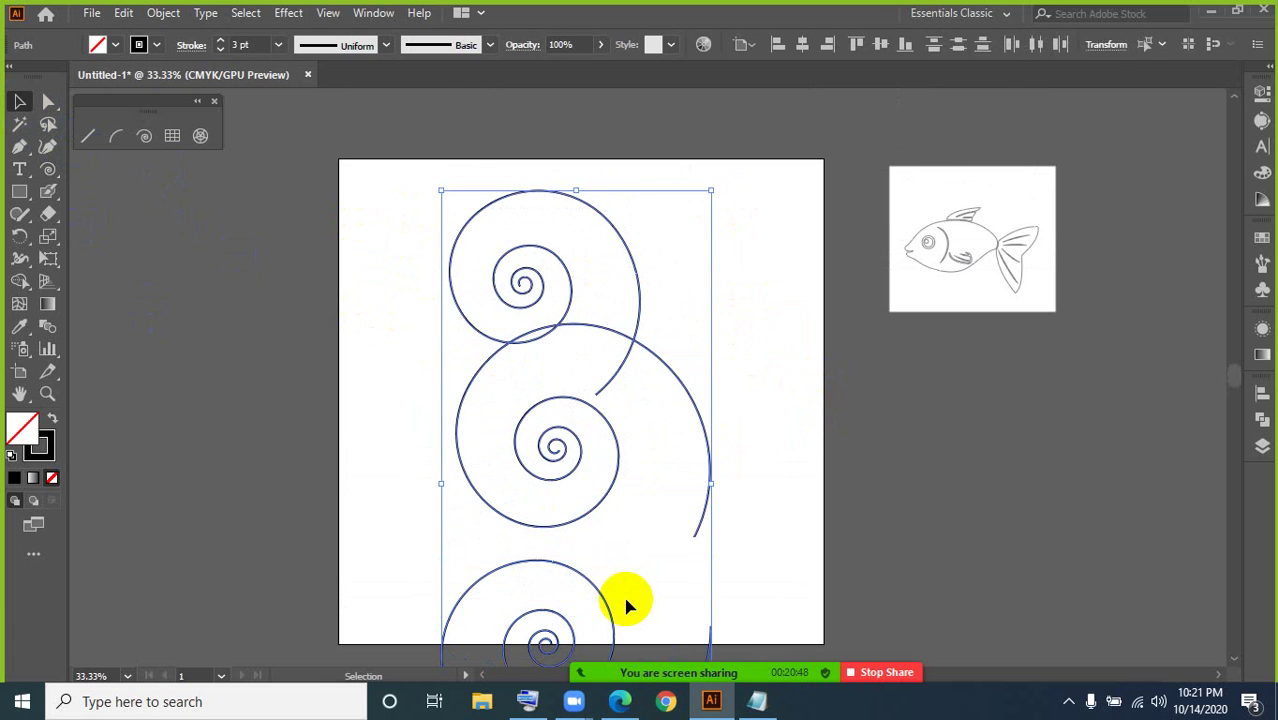
pyautogui.press('Delete')
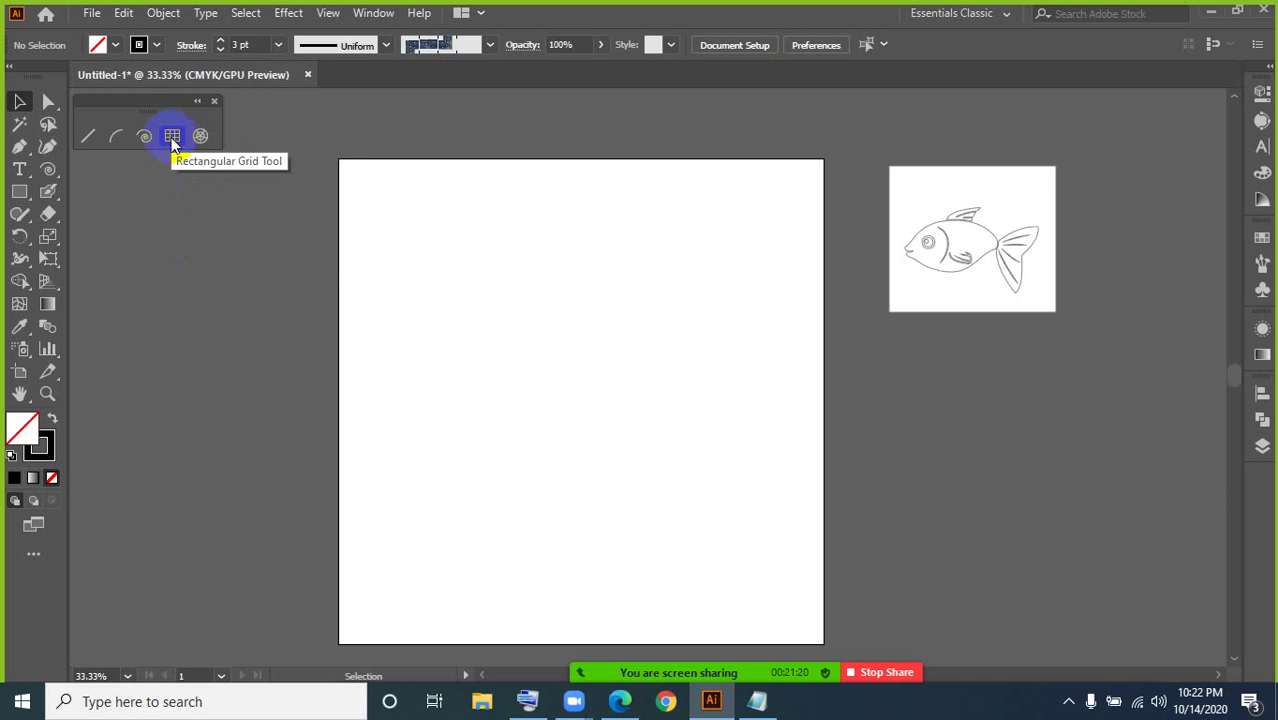
# Step: Draw a rectangular grid about 835 by 692 px across the artboard, undo it, and open the Rectangular Grid Tool's options
pyautogui.click(172, 136)
pyautogui.scroll(-2, 455, 330)
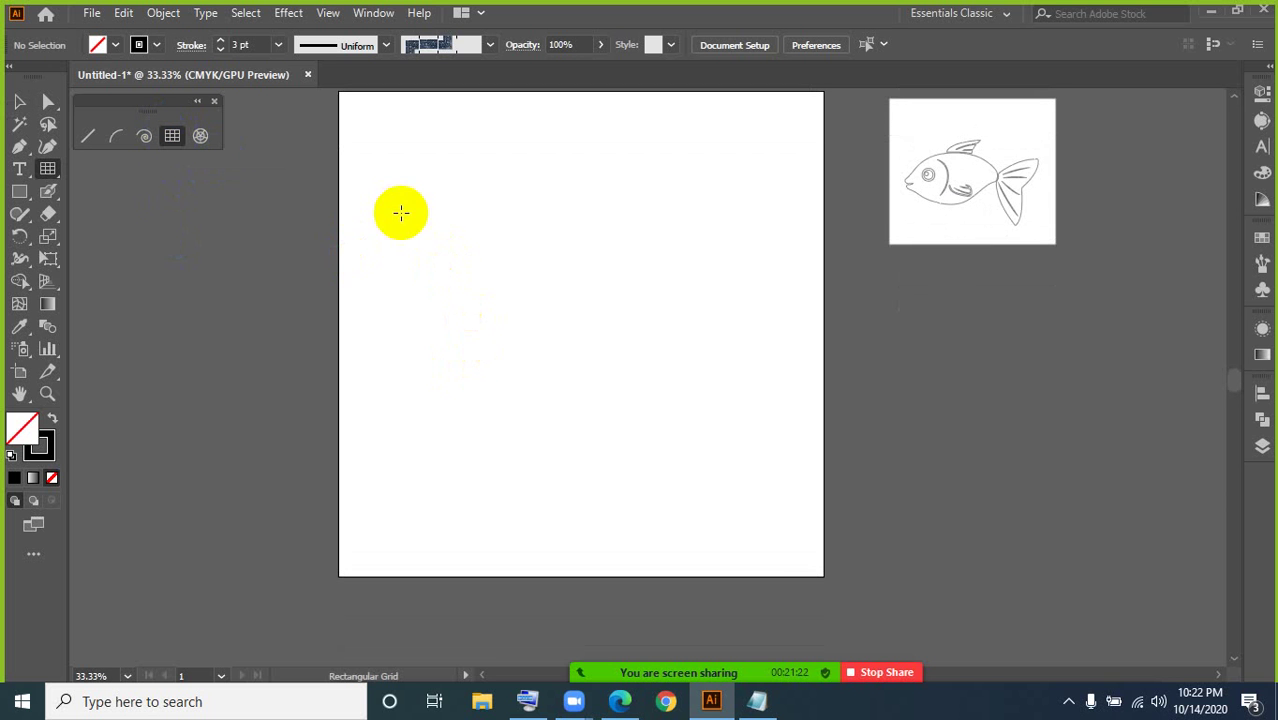
pyautogui.moveTo(373, 151); pyautogui.dragTo(779, 486)
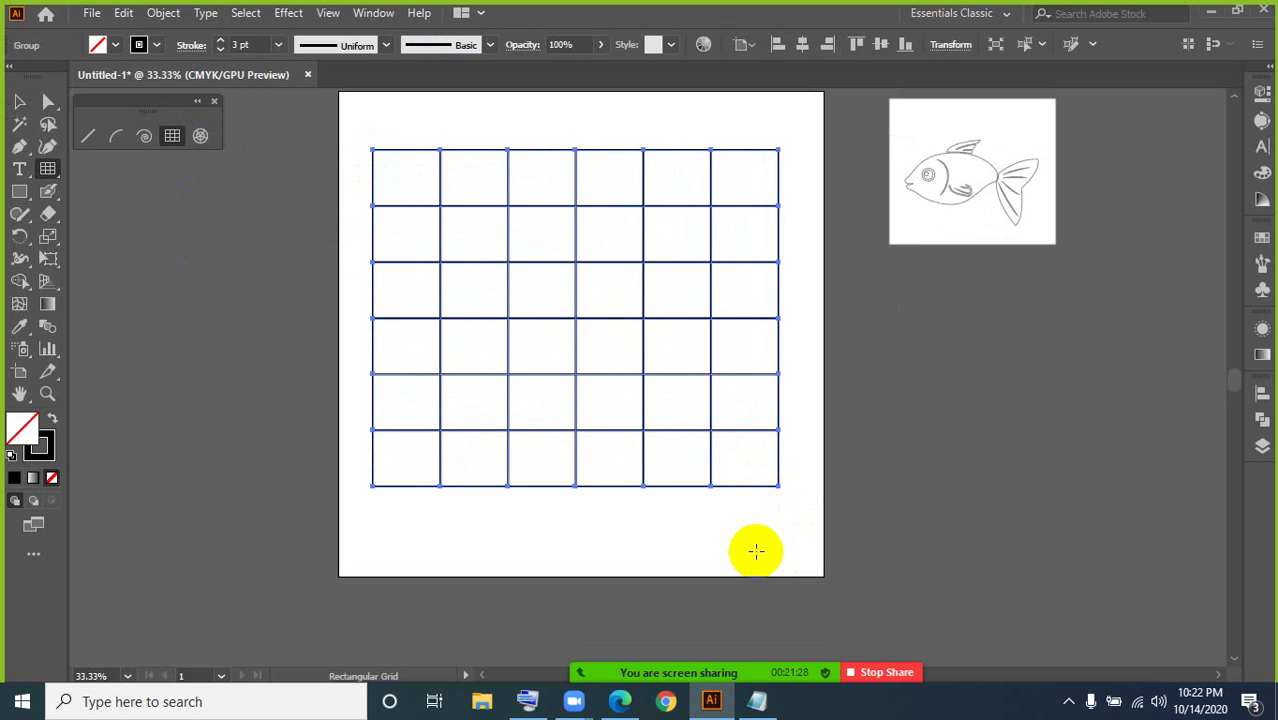
pyautogui.hotkey('ctrl', 'z')
pyautogui.click(553, 297)
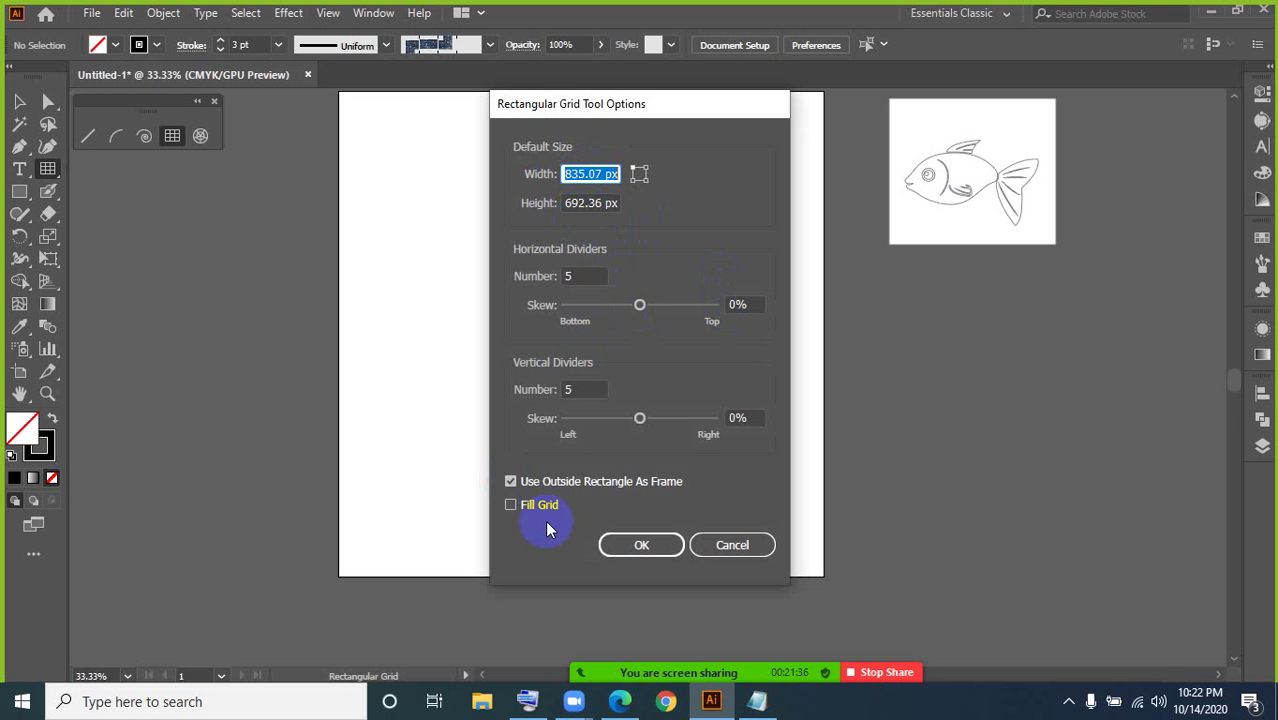
# Step: Mute and unmute the microphone in the Zoom meeting, and close the participants list
pyautogui.moveTo(656, 672)
pyautogui.click(416, 645)
pyautogui.click(371, 650)
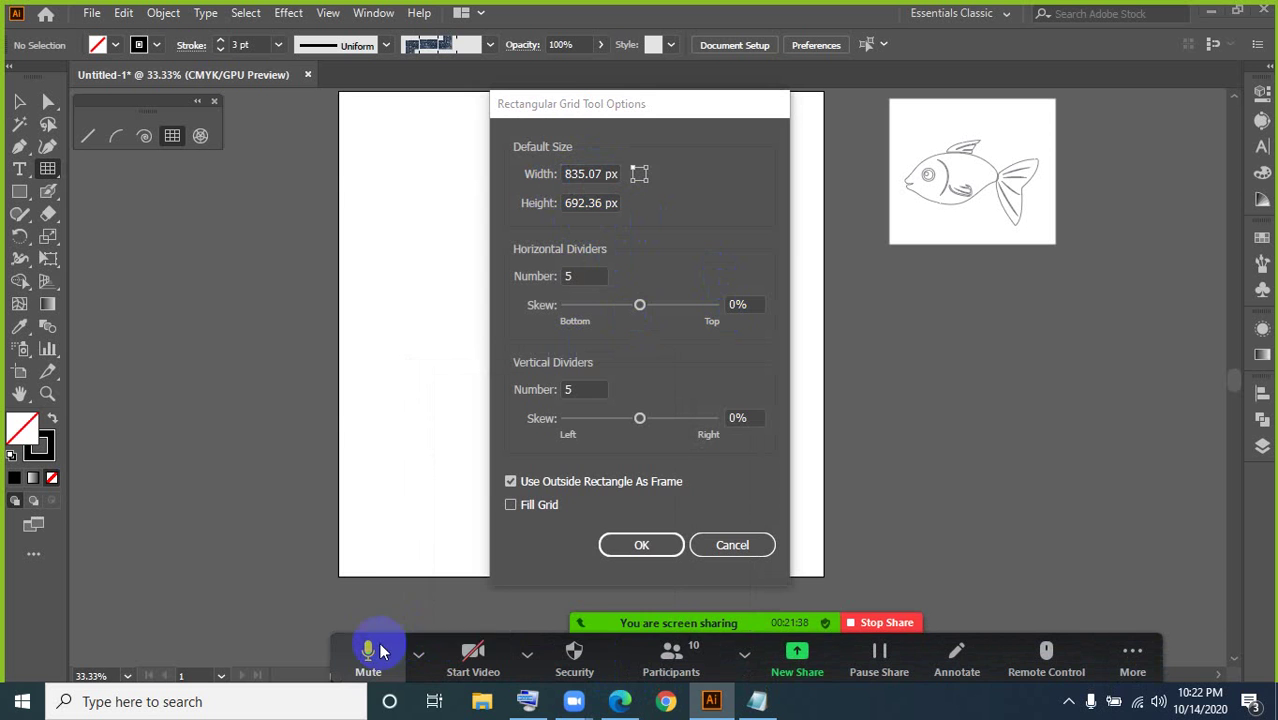
pyautogui.click(369, 652)
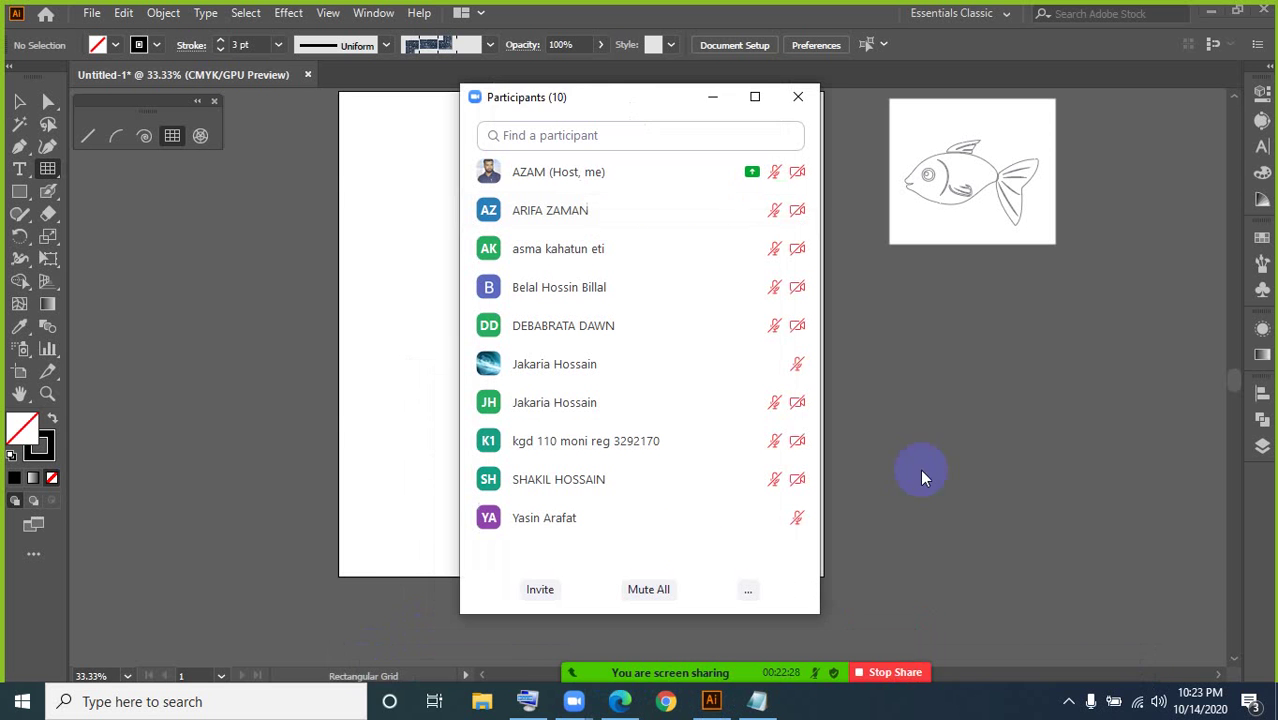
pyautogui.moveTo(607, 674)
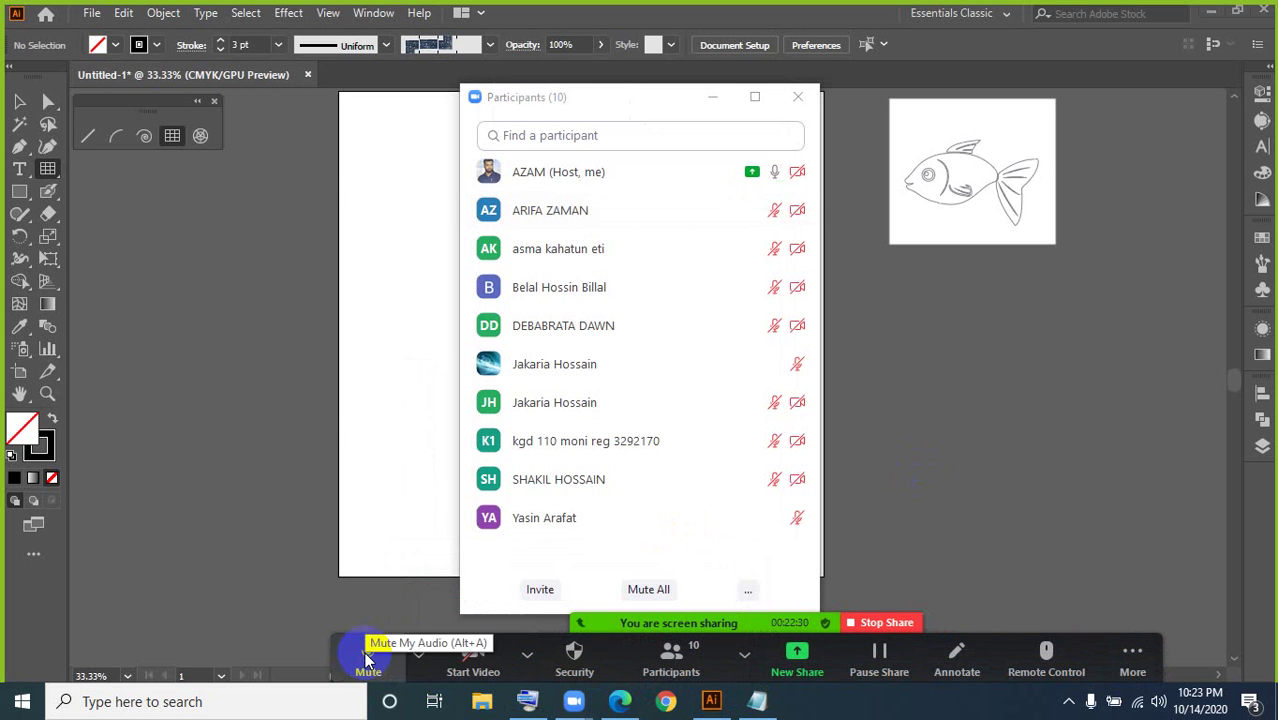
pyautogui.click(368, 657)
pyautogui.click(797, 98)
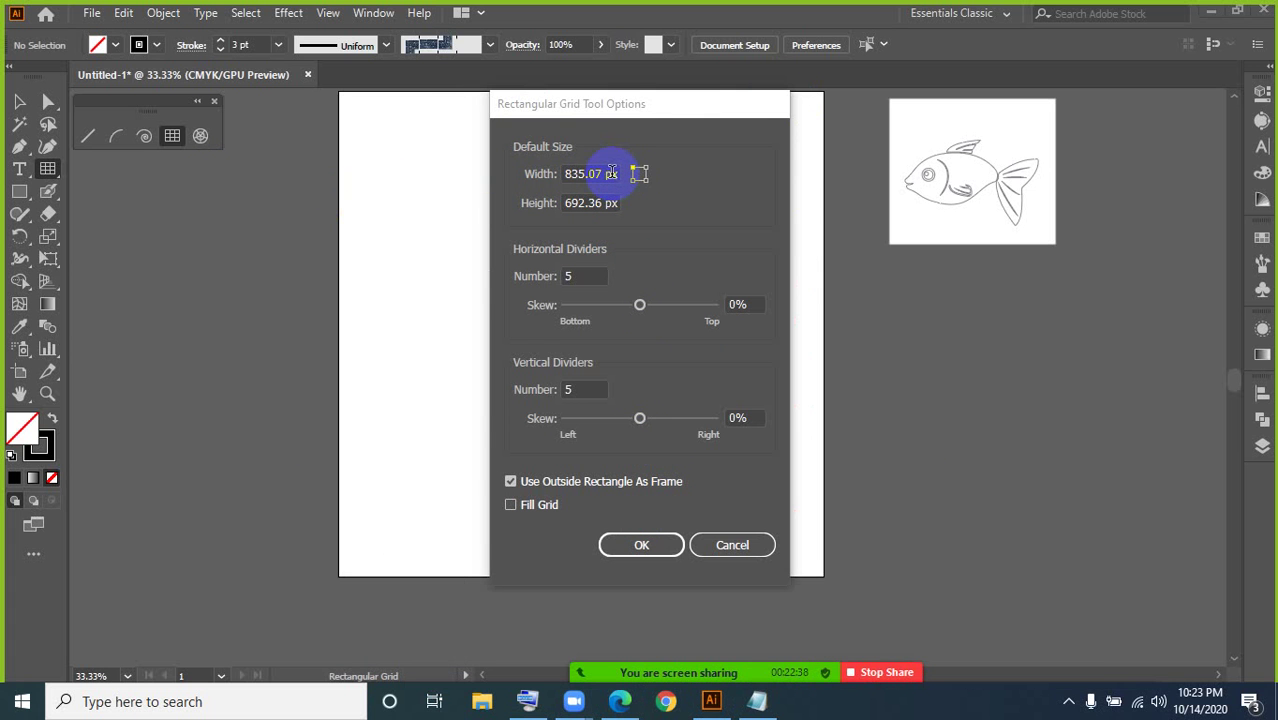
# Step: Set the rectangular grid's width to 500 px and its height to 700 px
pyautogui.click(612, 173)
pyautogui.moveTo(601, 173); pyautogui.dragTo(522, 170)
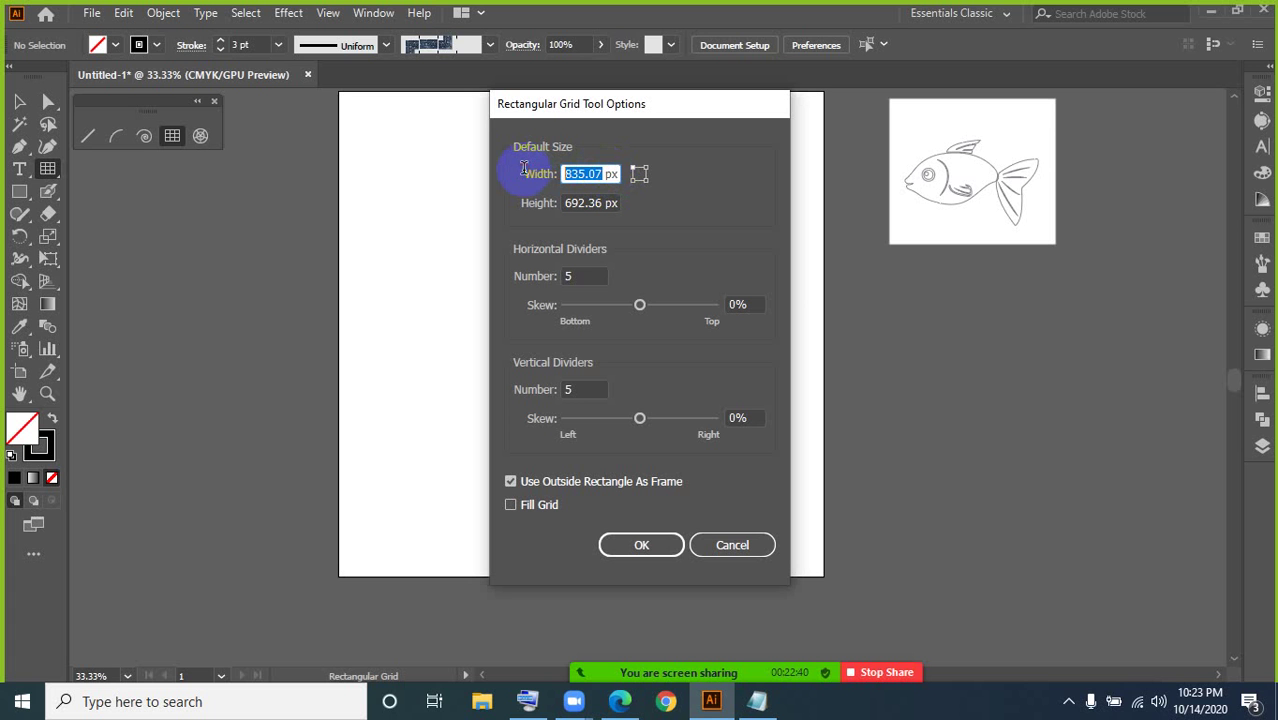
pyautogui.write('50')
pyautogui.click(588, 203)
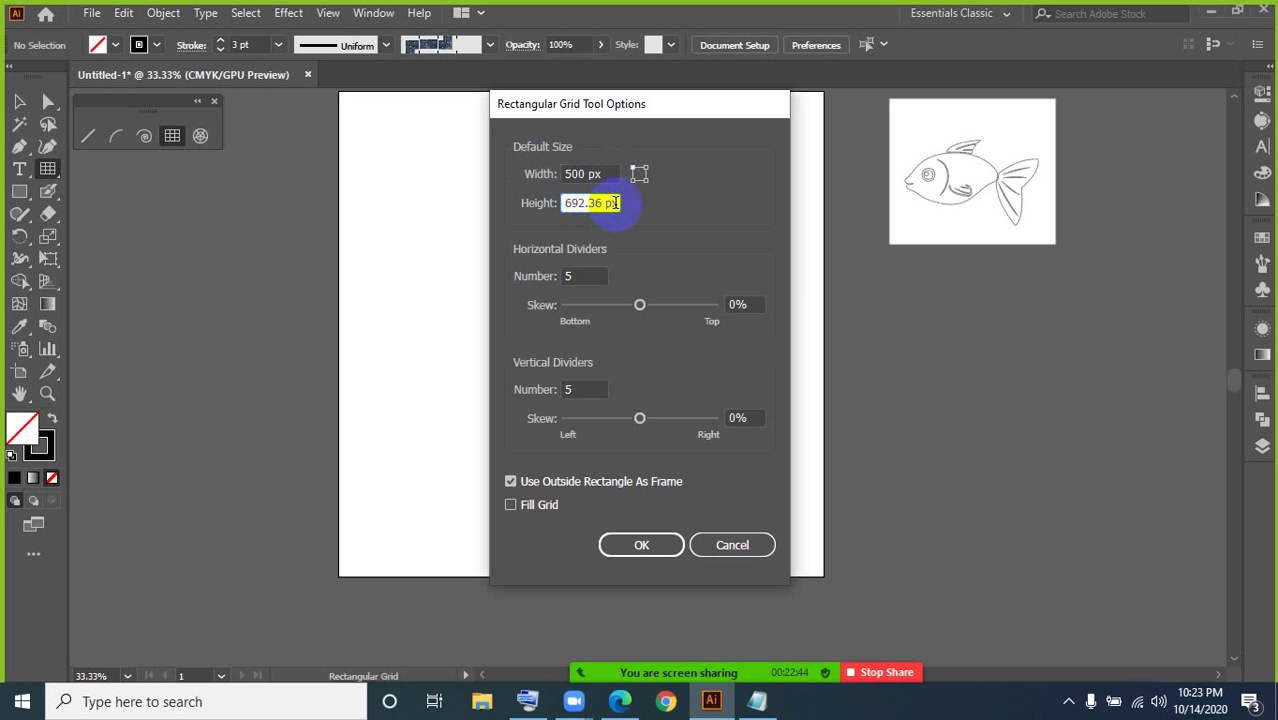
pyautogui.moveTo(605, 203); pyautogui.dragTo(505, 222)
pyautogui.write('700')
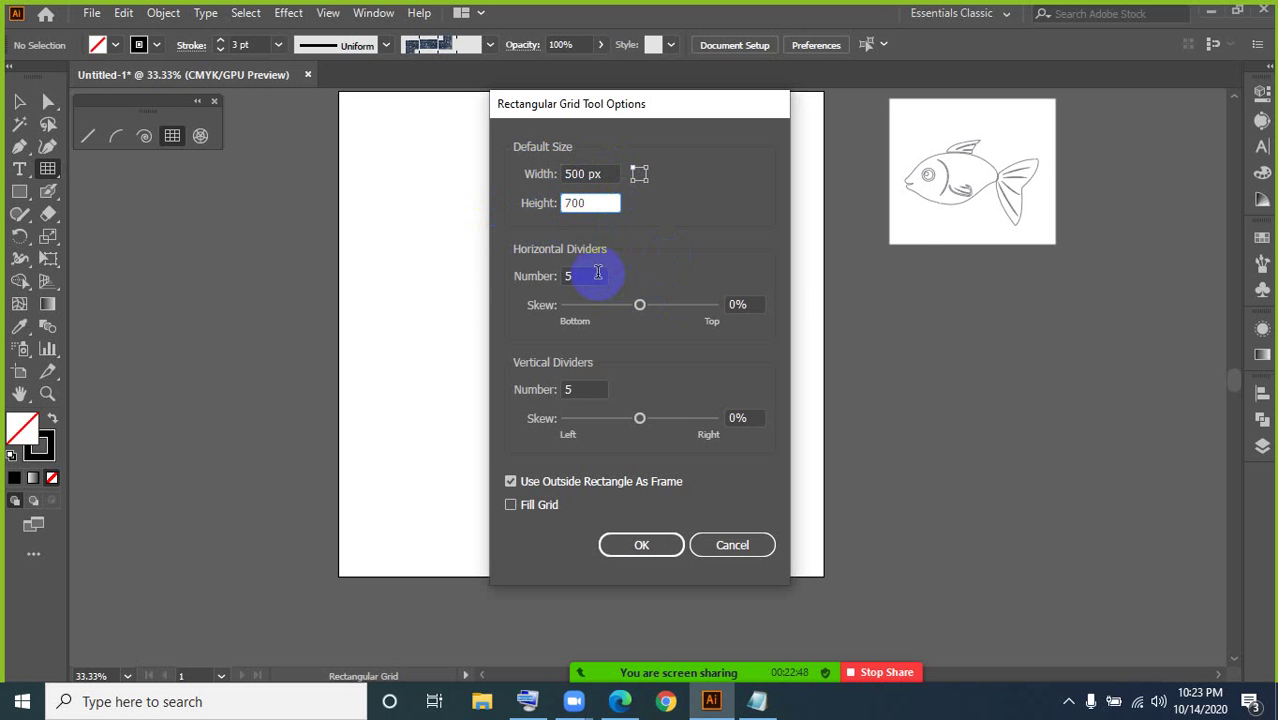
# Step: Set 6 horizontal and 6 vertical dividers with the options dialog moved aside, and create the grid
pyautogui.moveTo(568, 101); pyautogui.dragTo(802, 114)
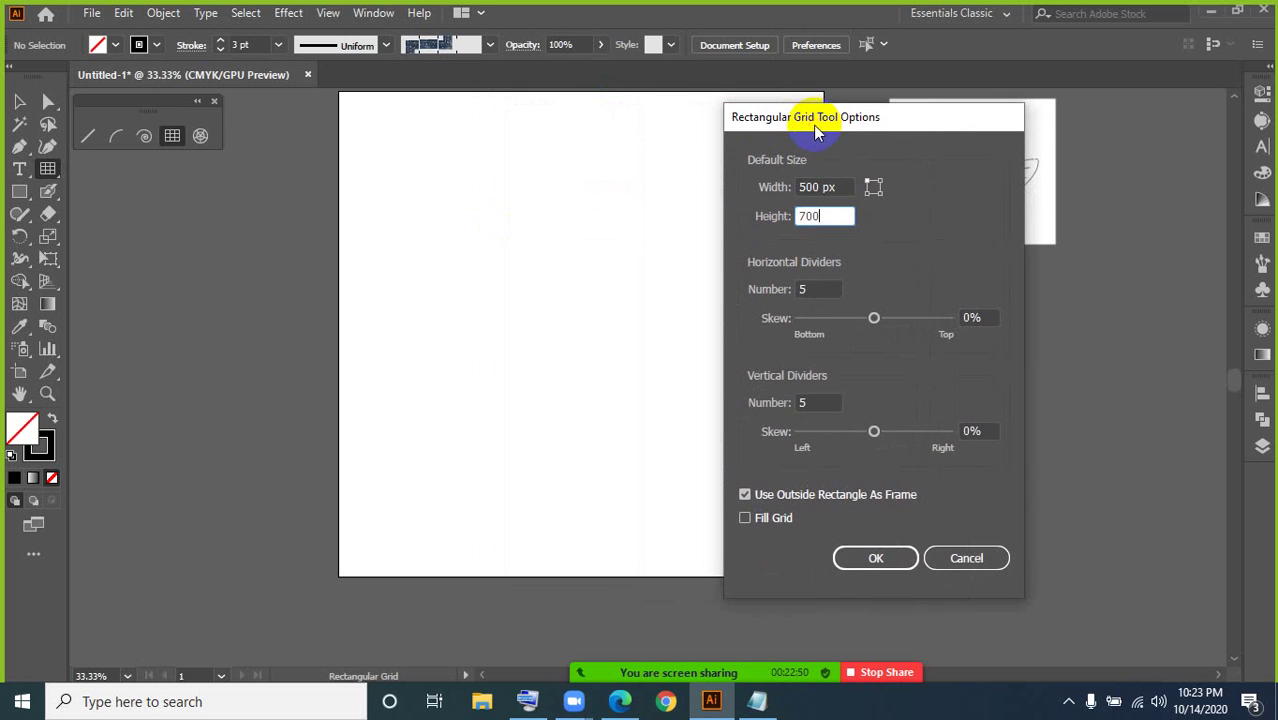
pyautogui.click(813, 288)
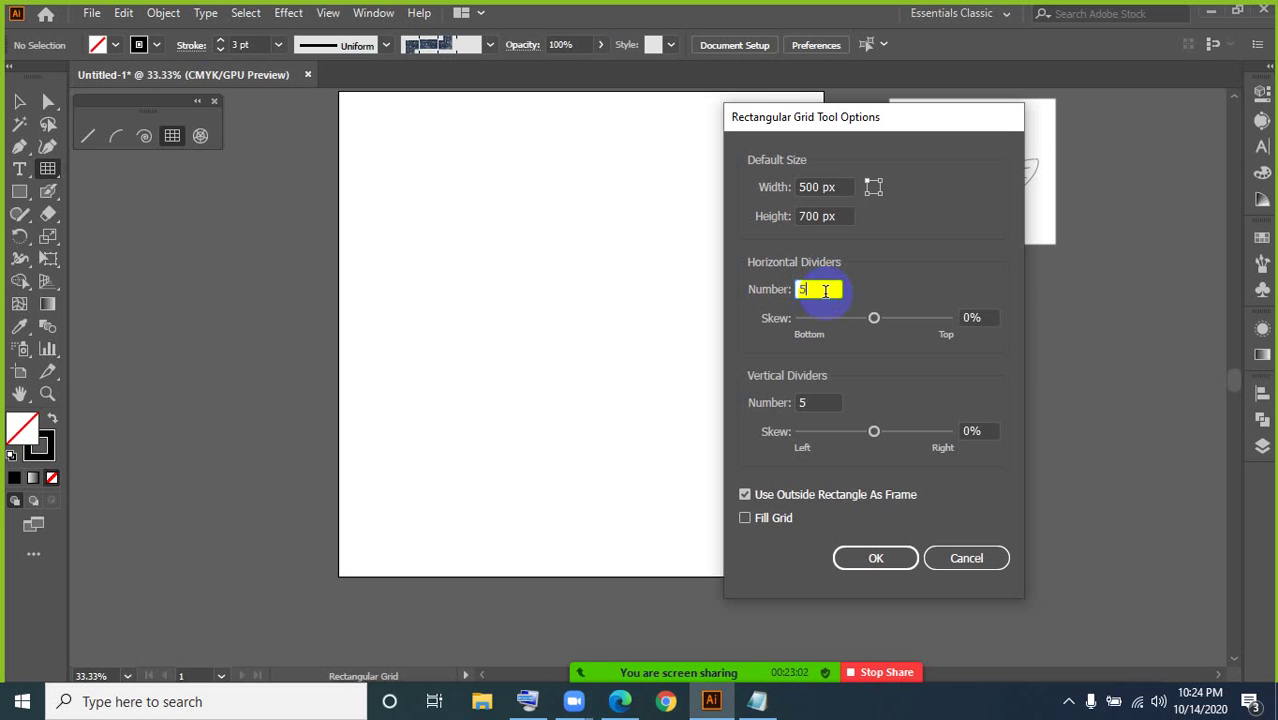
pyautogui.doubleClick(823, 288)
pyautogui.write('6')
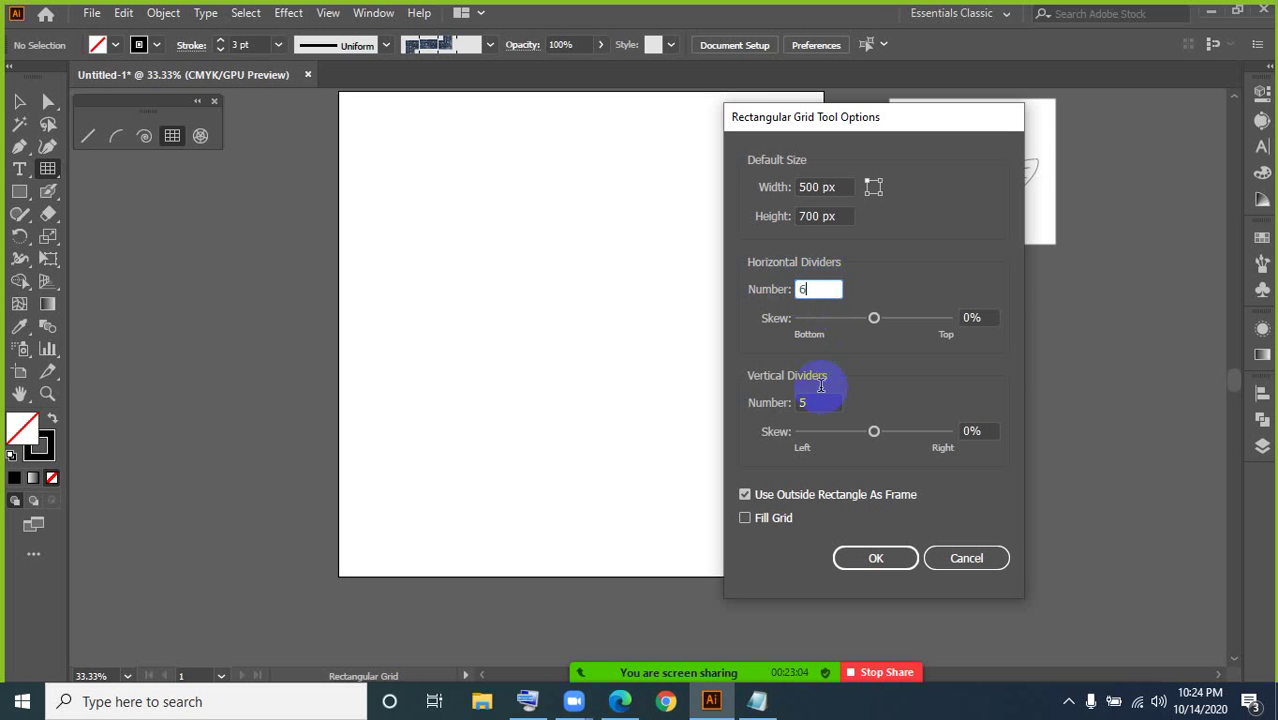
pyautogui.click(816, 402)
pyautogui.write('6')
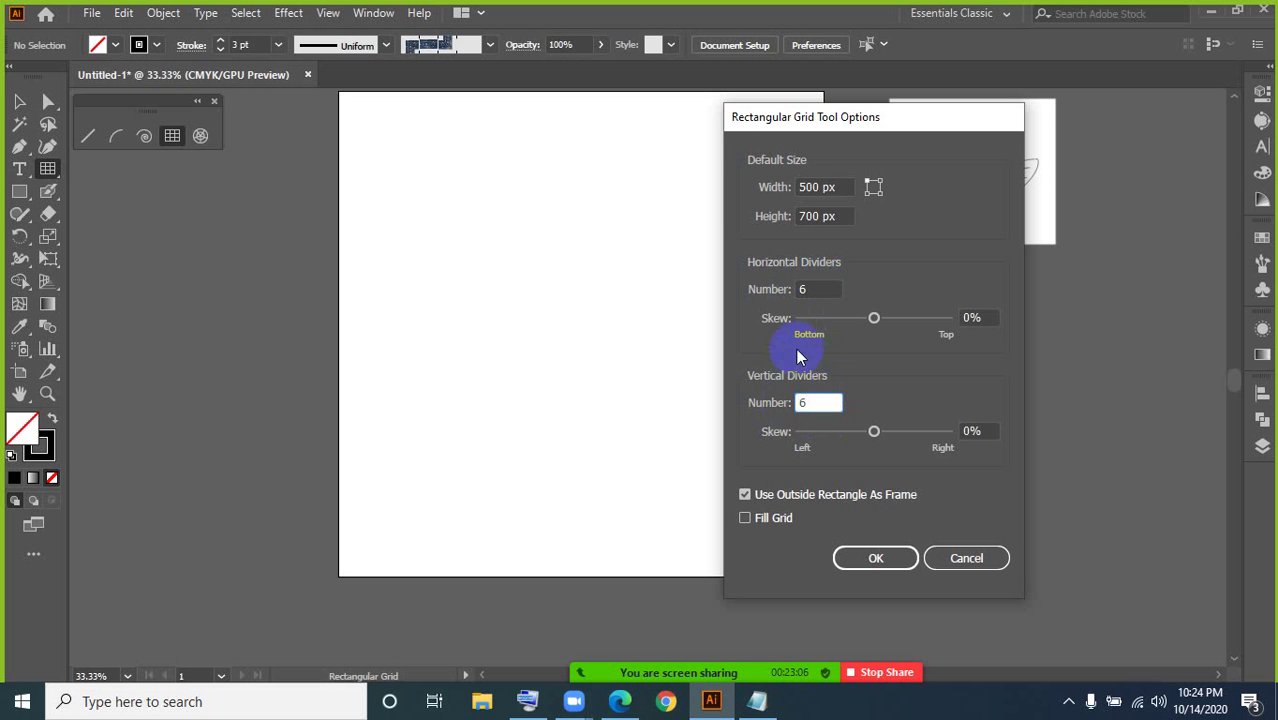
pyautogui.click(874, 557)
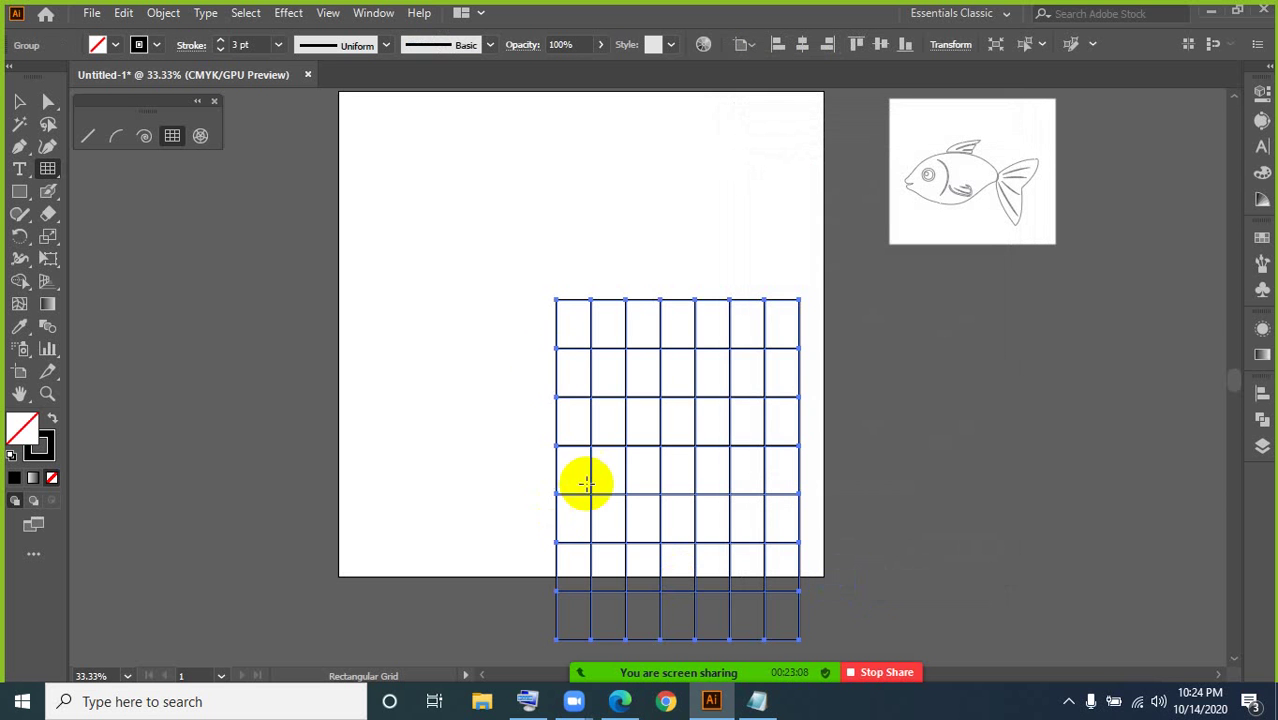
# Step: Move the new grid up and left so it lies fully on the artboard, and delete it
pyautogui.click(20, 101)
pyautogui.moveTo(570, 342); pyautogui.dragTo(470, 164)
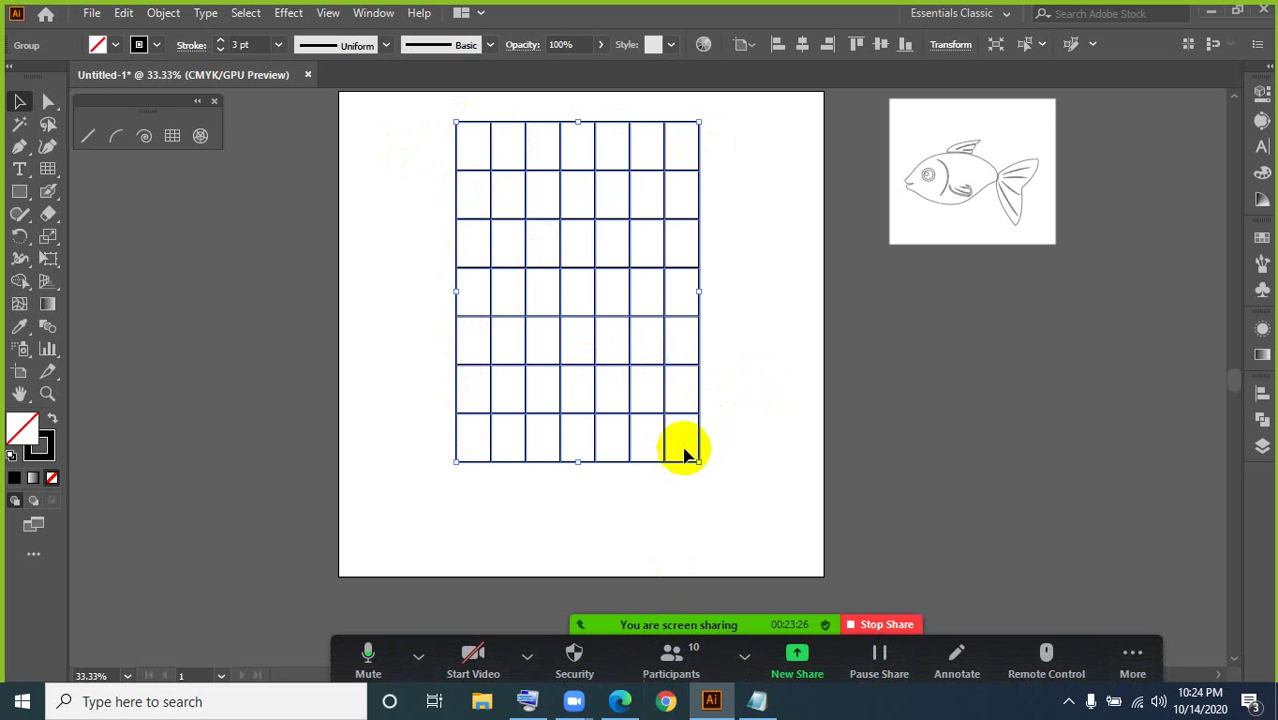
pyautogui.press('Delete')
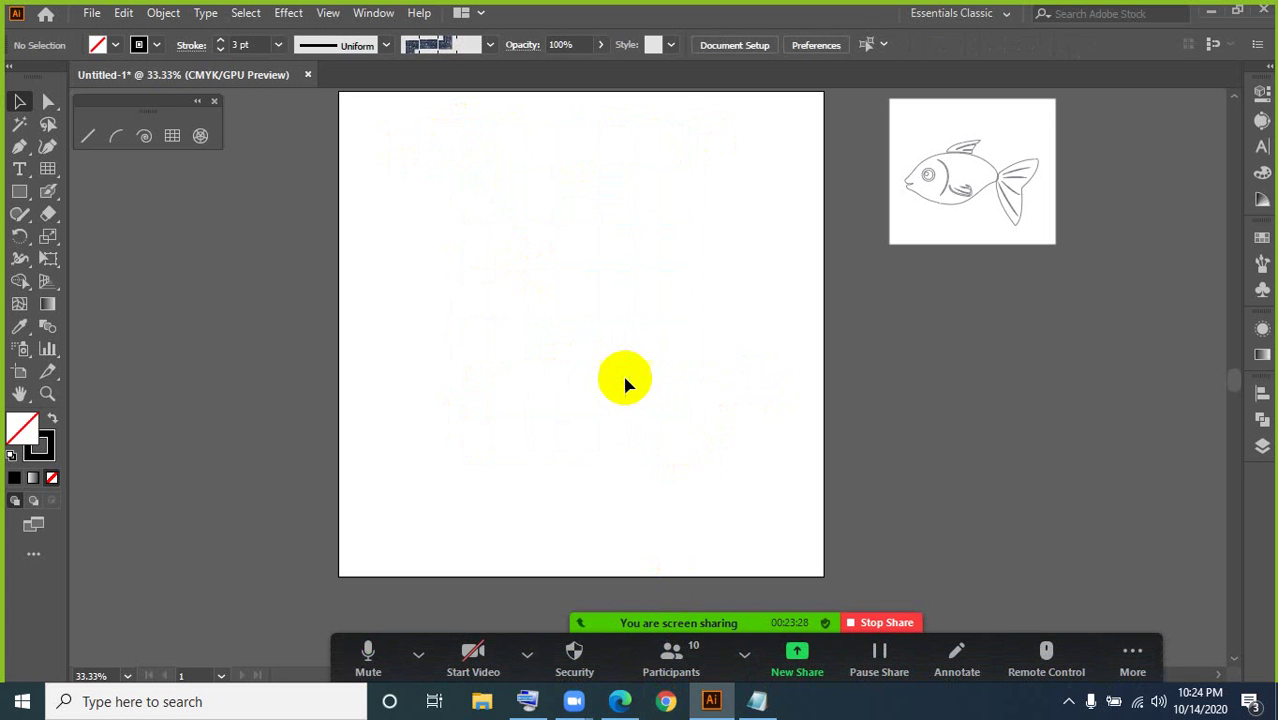
# Step: Create another rectangular grid from the artboard's middle with 9 horizontal and 9 vertical dividers
pyautogui.click(47, 168)
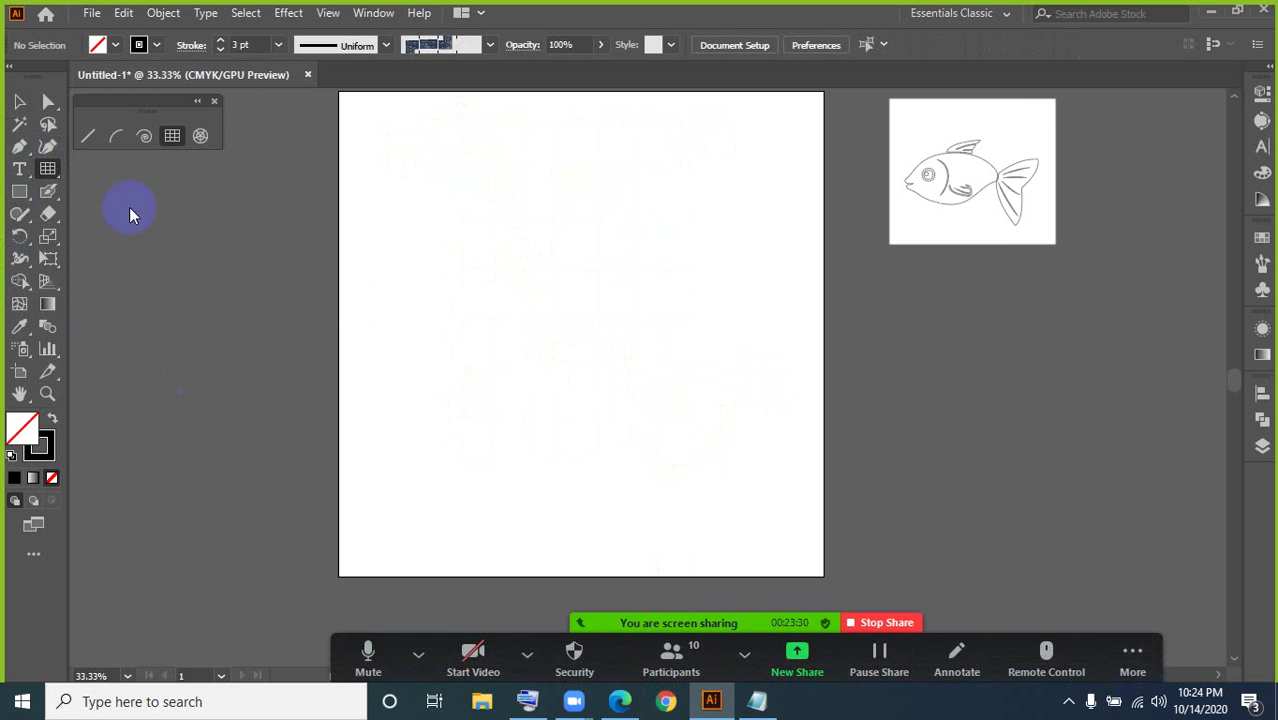
pyautogui.click(636, 382)
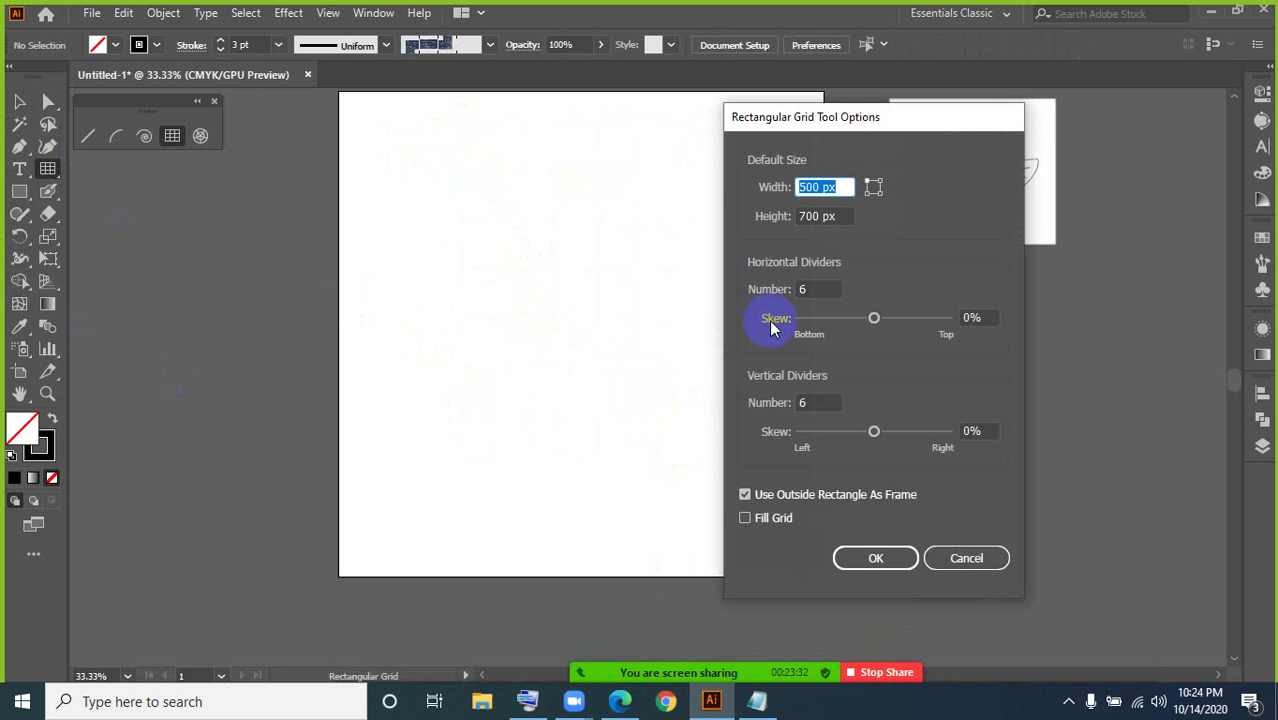
pyautogui.click(815, 288)
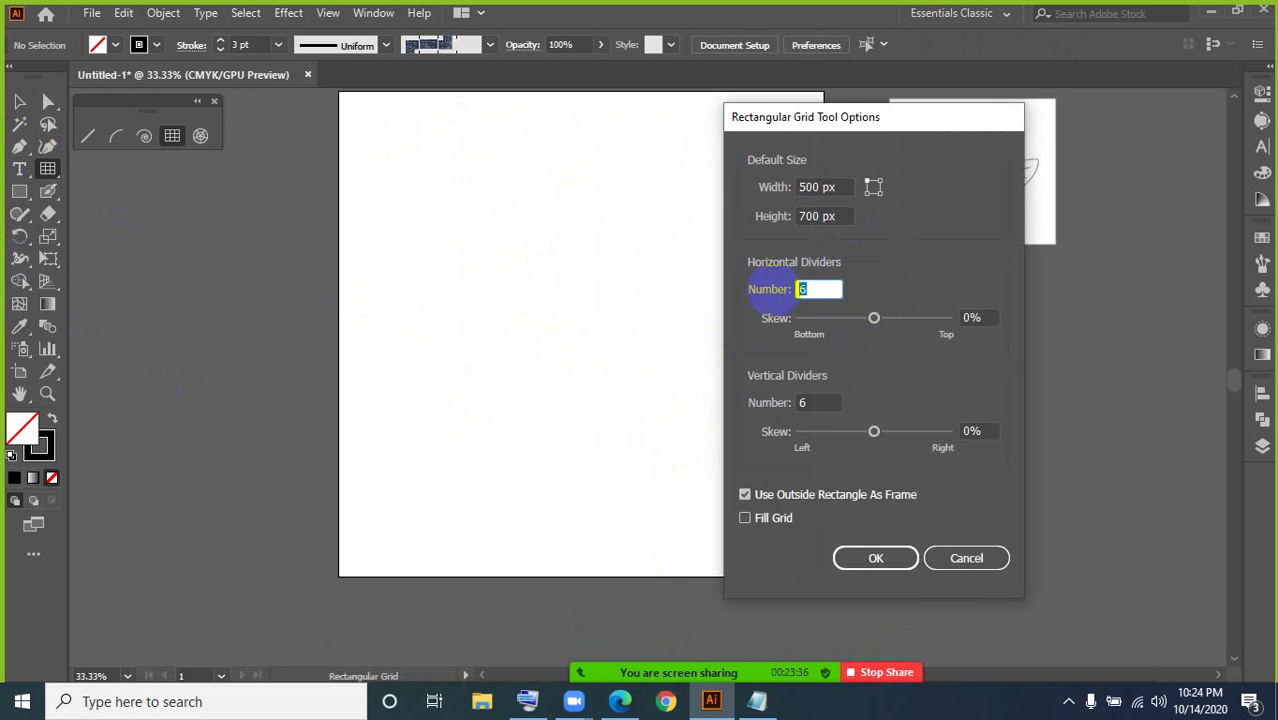
pyautogui.write('9')
pyautogui.click(819, 402)
pyautogui.write('9')
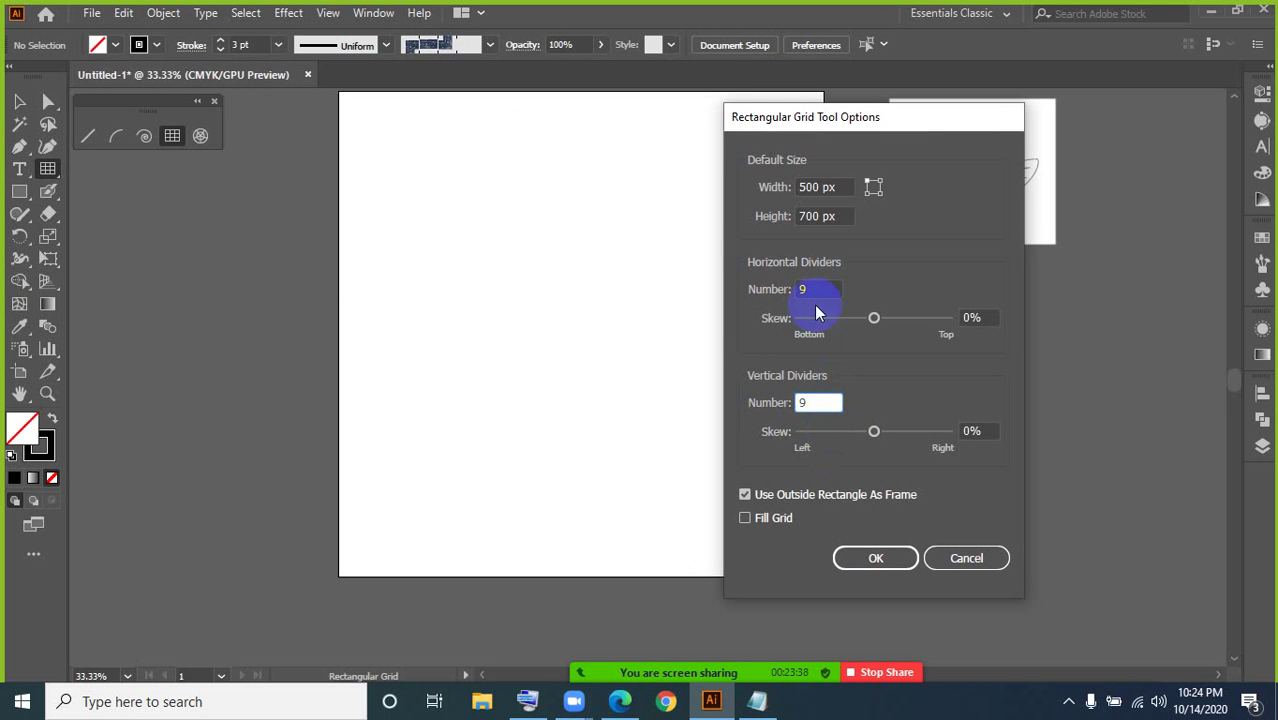
pyautogui.click(875, 558)
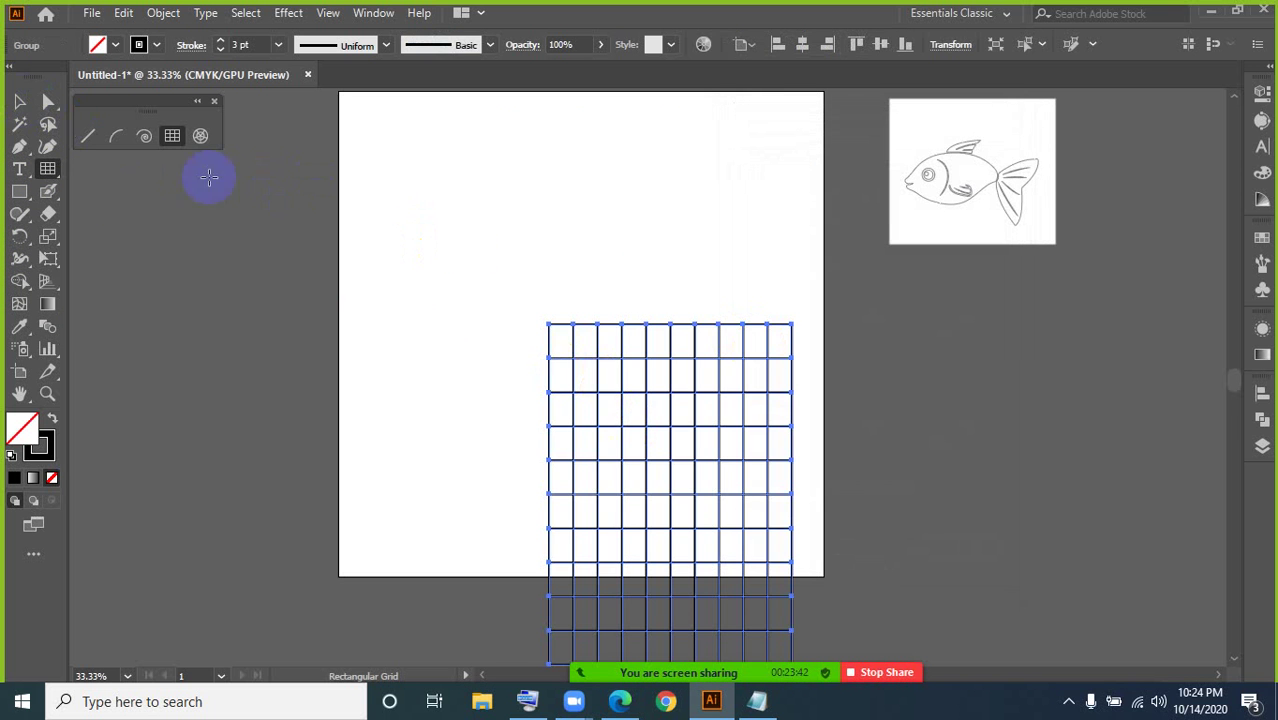
# Step: Move the denser grid up and left into the artboard's upper middle and deselect it
pyautogui.click(30, 100)
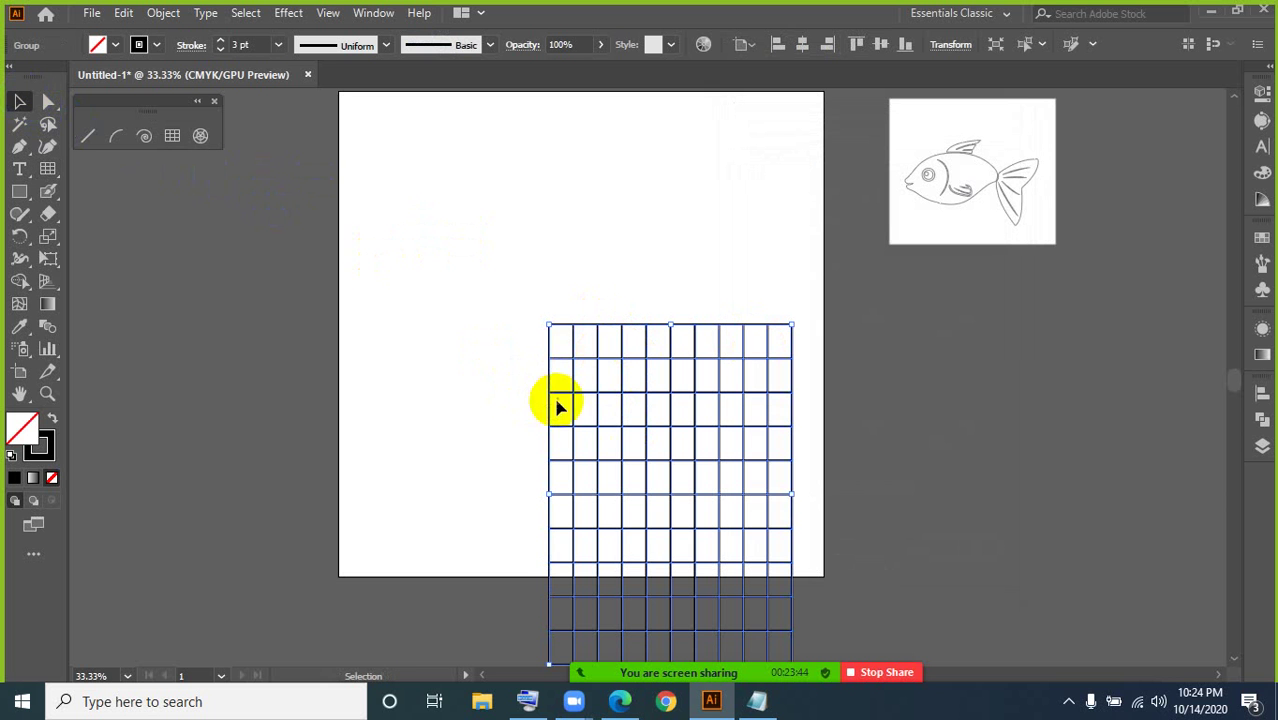
pyautogui.moveTo(572, 390); pyautogui.dragTo(528, 236)
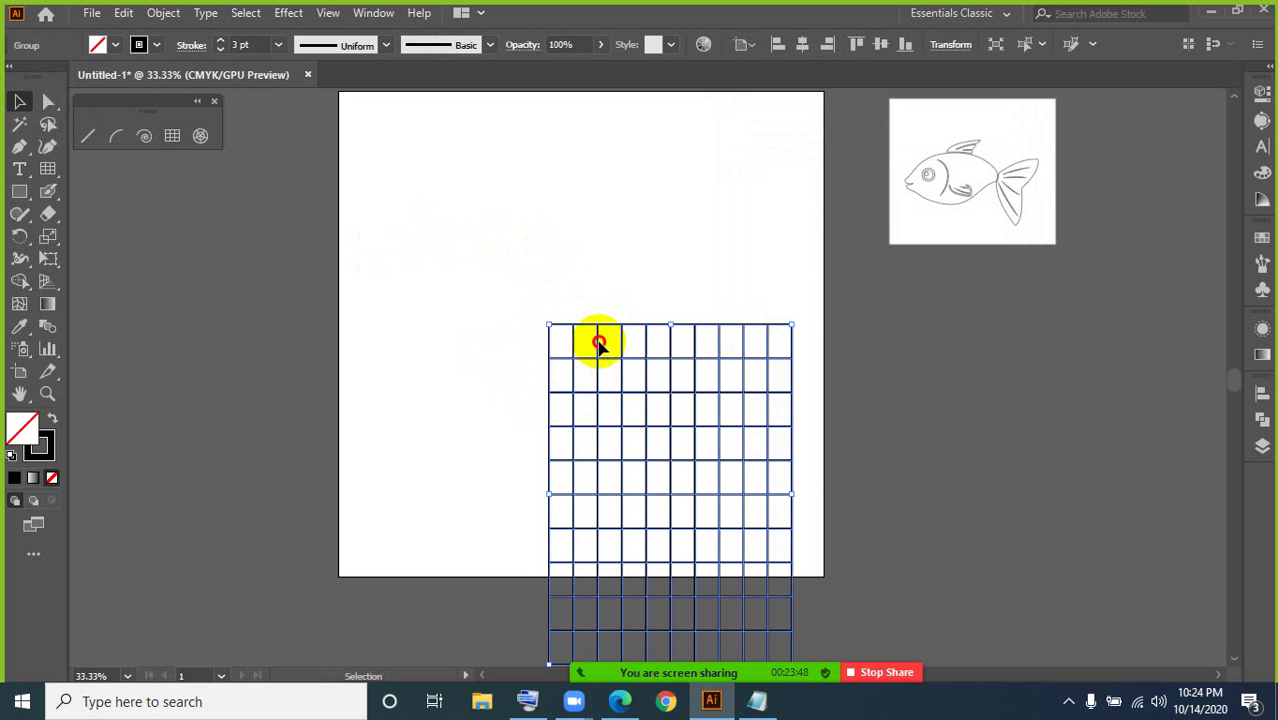
pyautogui.moveTo(598, 343); pyautogui.dragTo(511, 149)
pyautogui.click(775, 376)
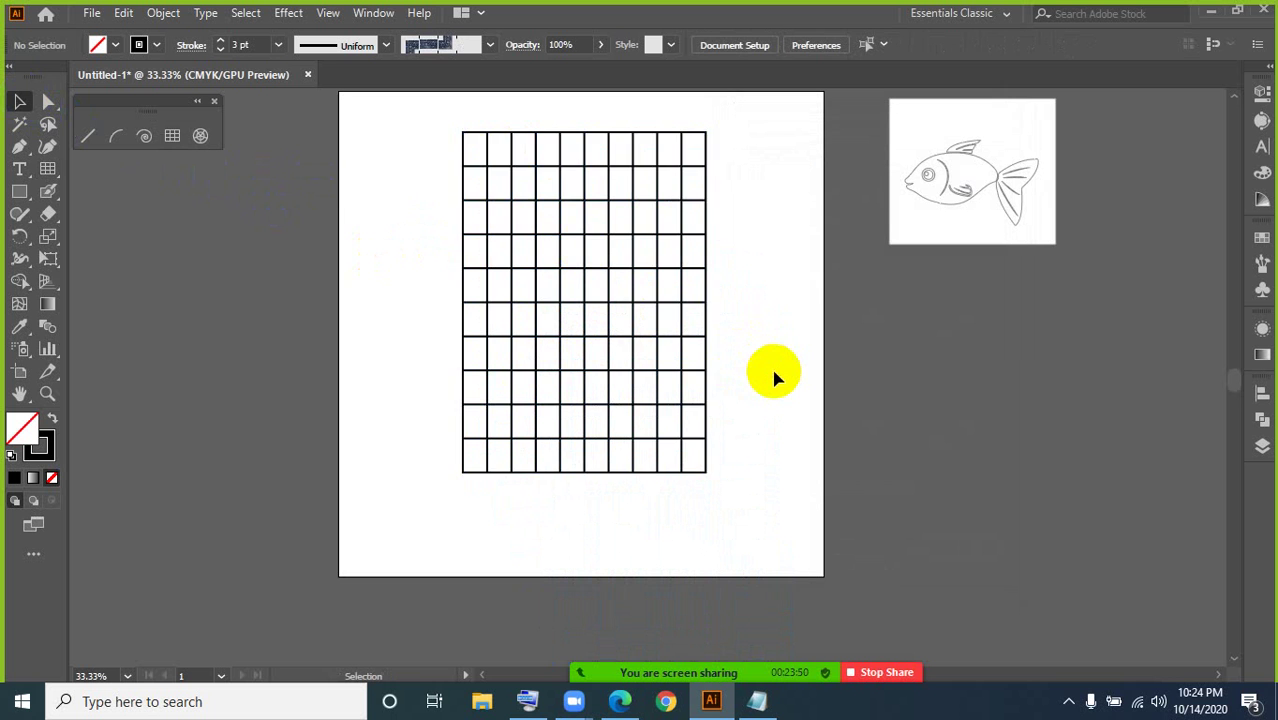
# Step: Delete the grid with nine dividers each way, leaving the artboard empty
pyautogui.scroll(3, 775, 376)
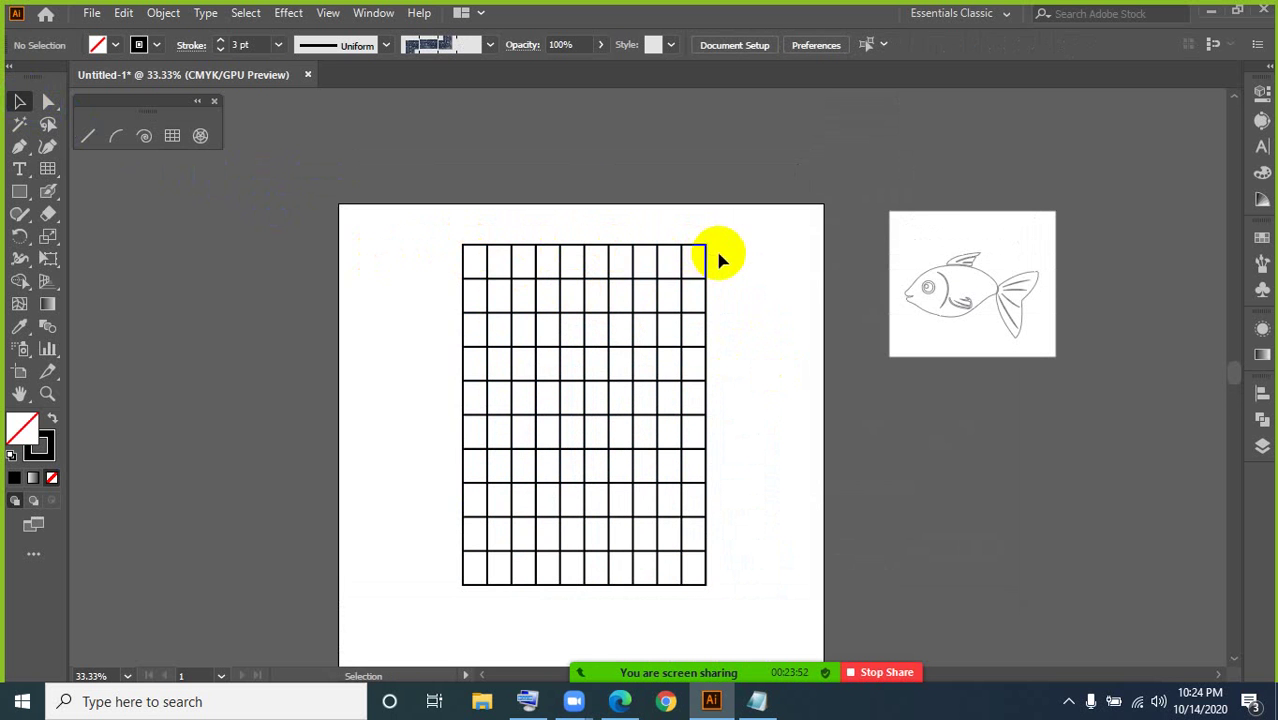
pyautogui.moveTo(436, 216); pyautogui.dragTo(762, 466)
pyautogui.press('Delete')
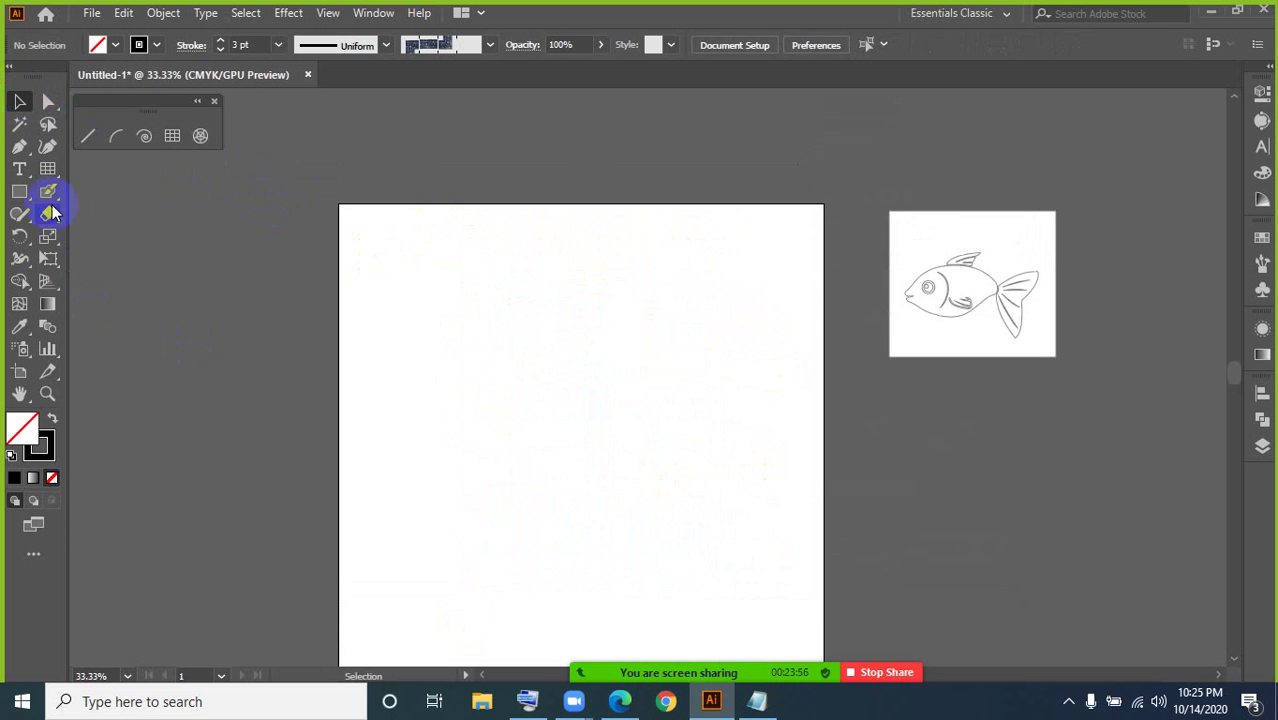
# Step: Create a square rectangular grid from the artboard's middle by setting its height to 500 px
pyautogui.click(174, 136)
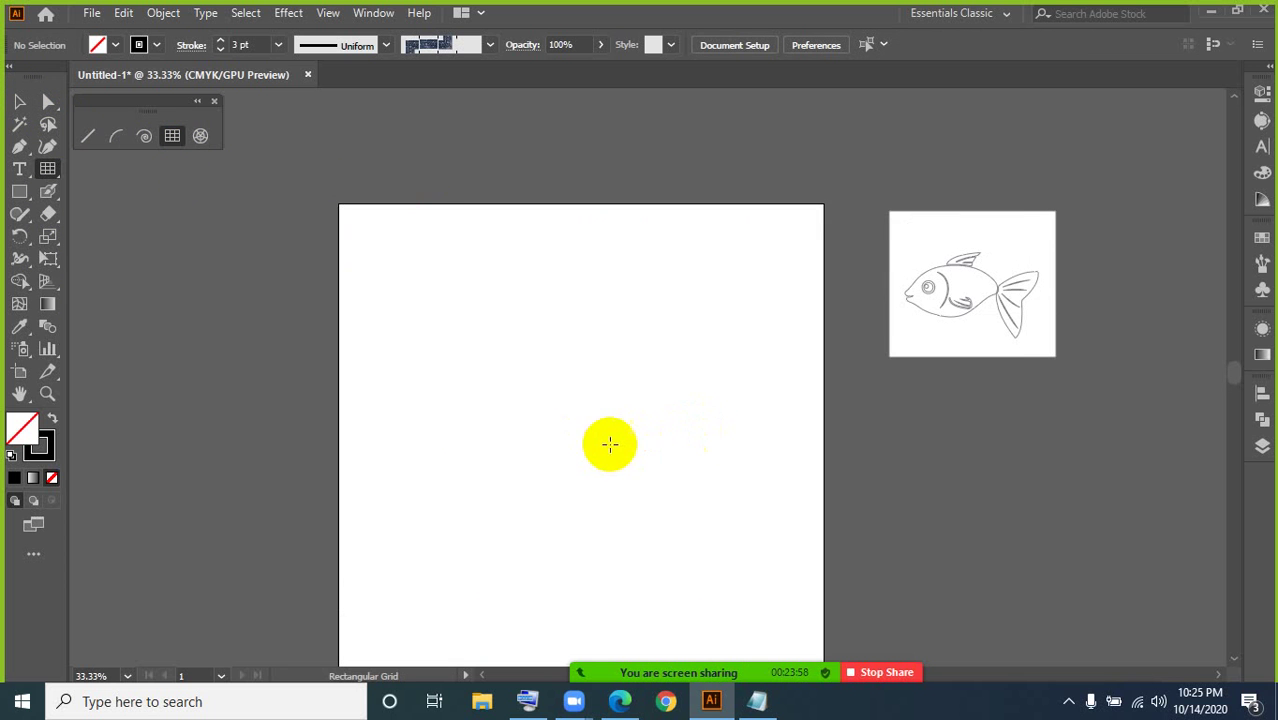
pyautogui.click(611, 442)
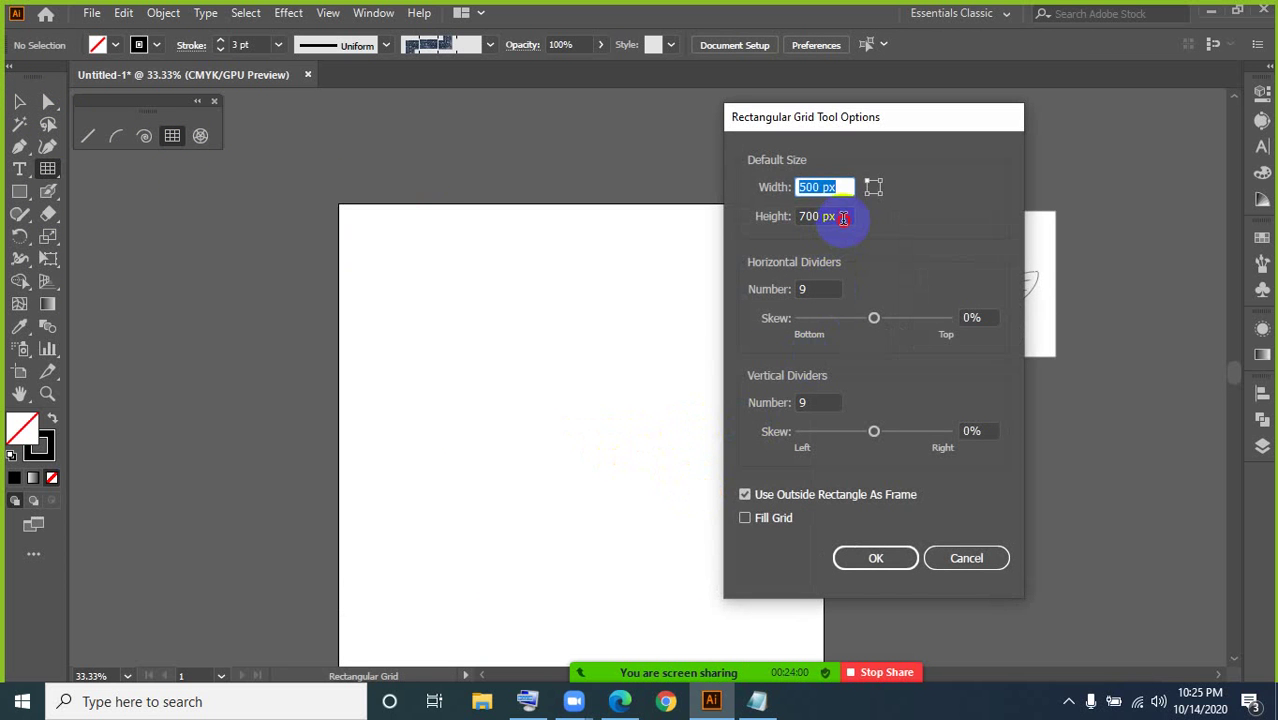
pyautogui.press('Tab')
pyautogui.write('5')
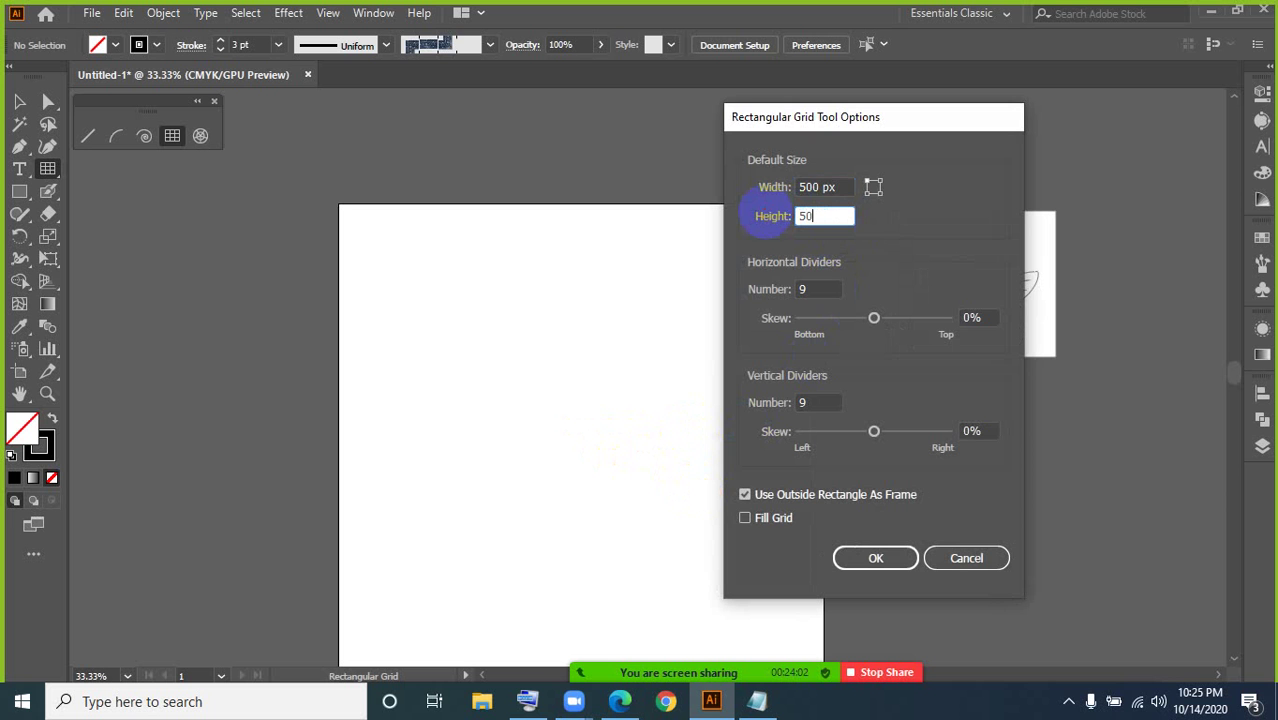
pyautogui.write('00')
pyautogui.click(874, 557)
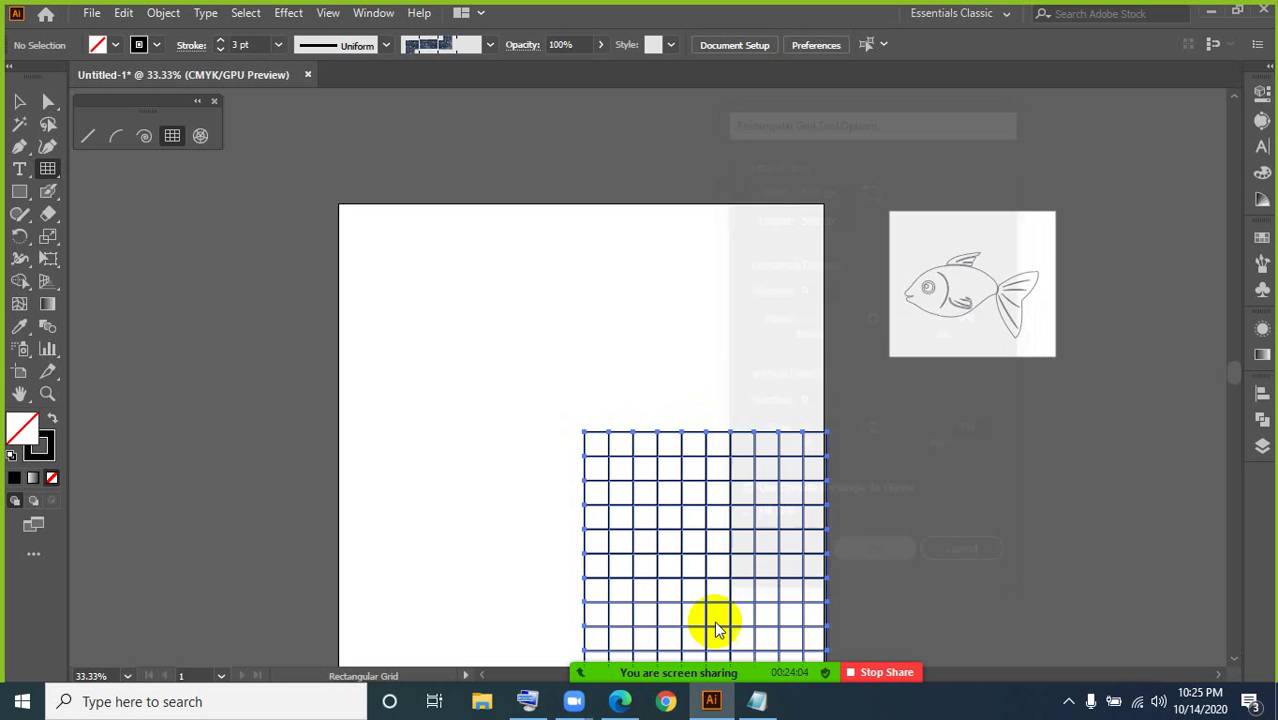
# Step: Move the square grid up and left to the middle of the artboard
pyautogui.click(19, 101)
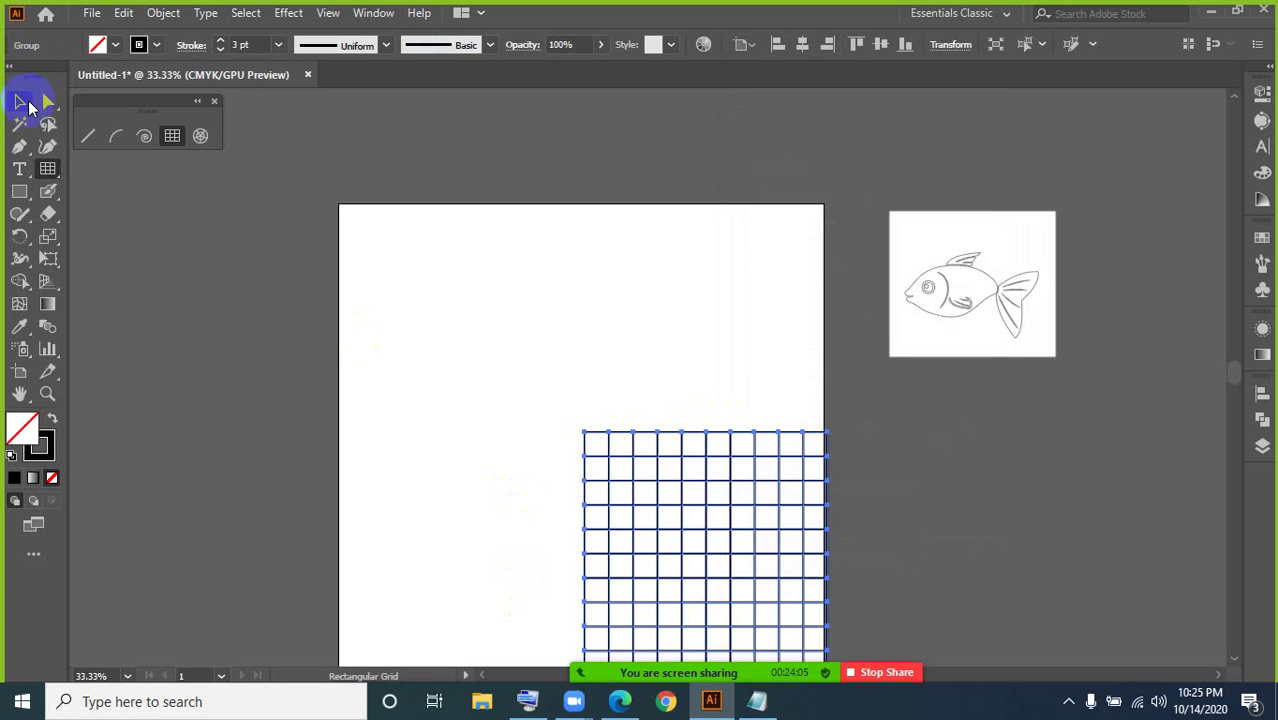
pyautogui.click(626, 476)
pyautogui.moveTo(626, 476); pyautogui.dragTo(511, 336)
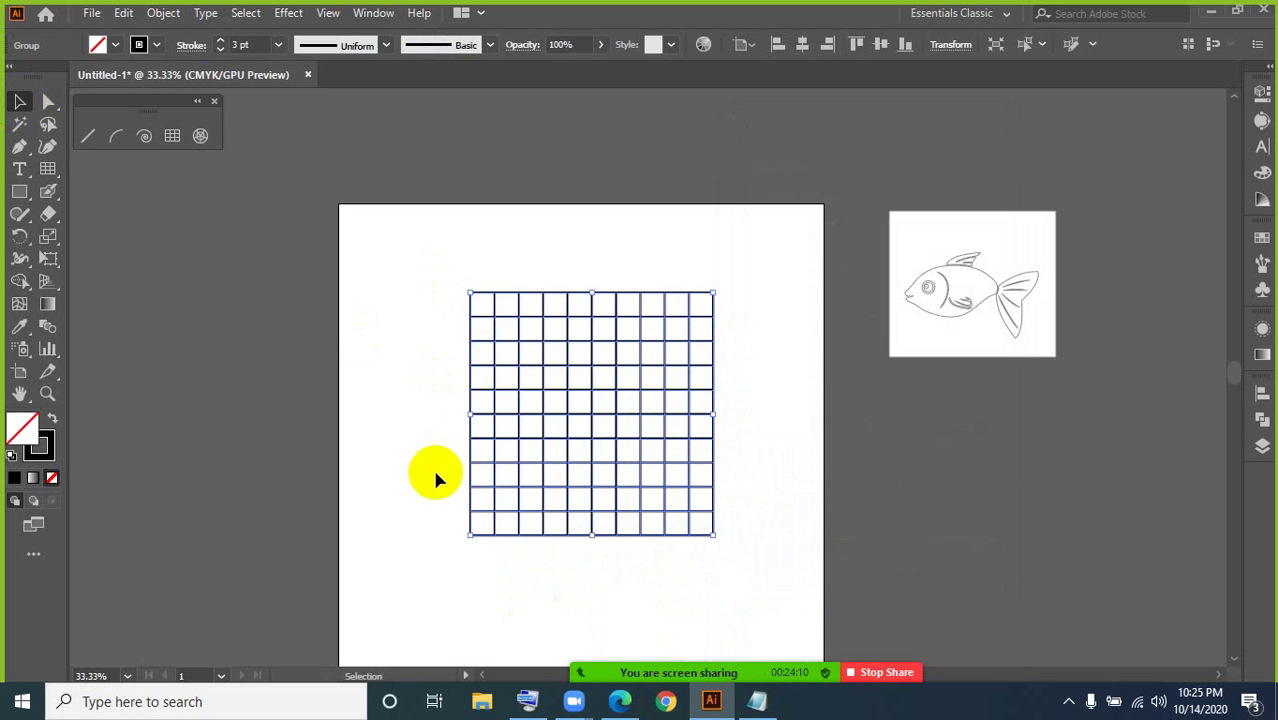
# Step: Fill the whole square grid with the yellow swatch and deselect it
pyautogui.click(458, 280)
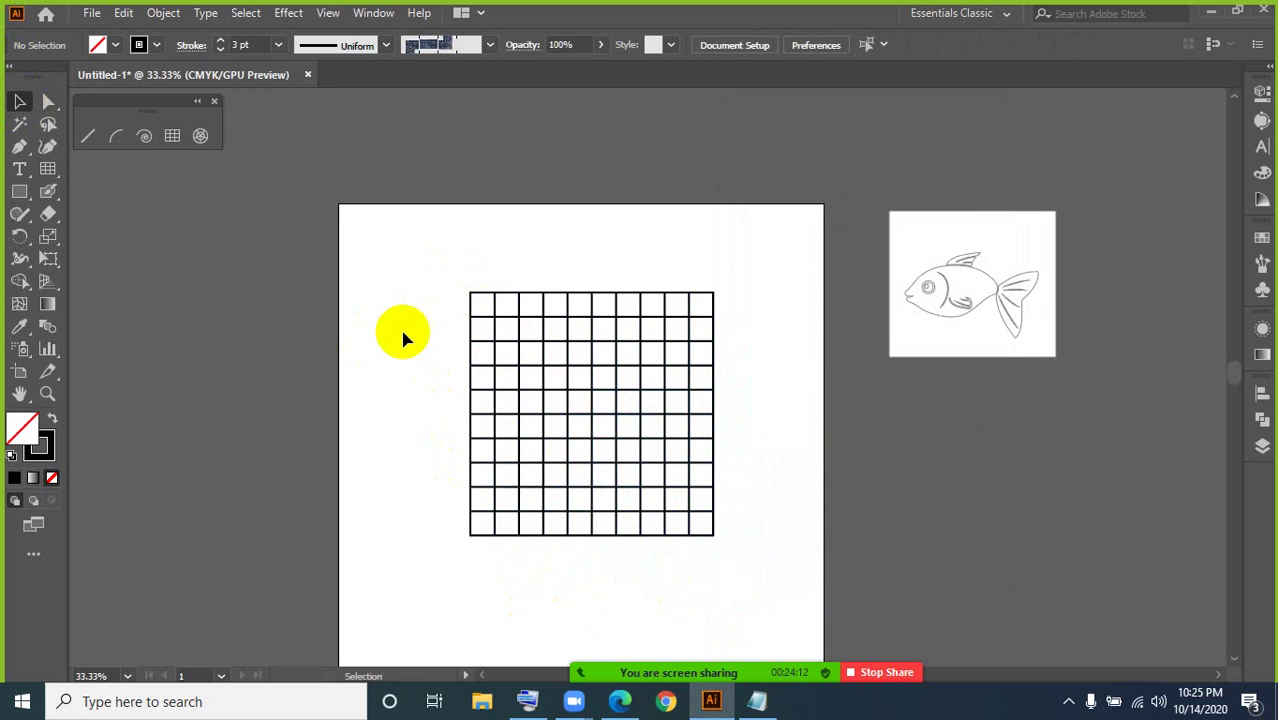
pyautogui.hotkey('ctrl', '+')
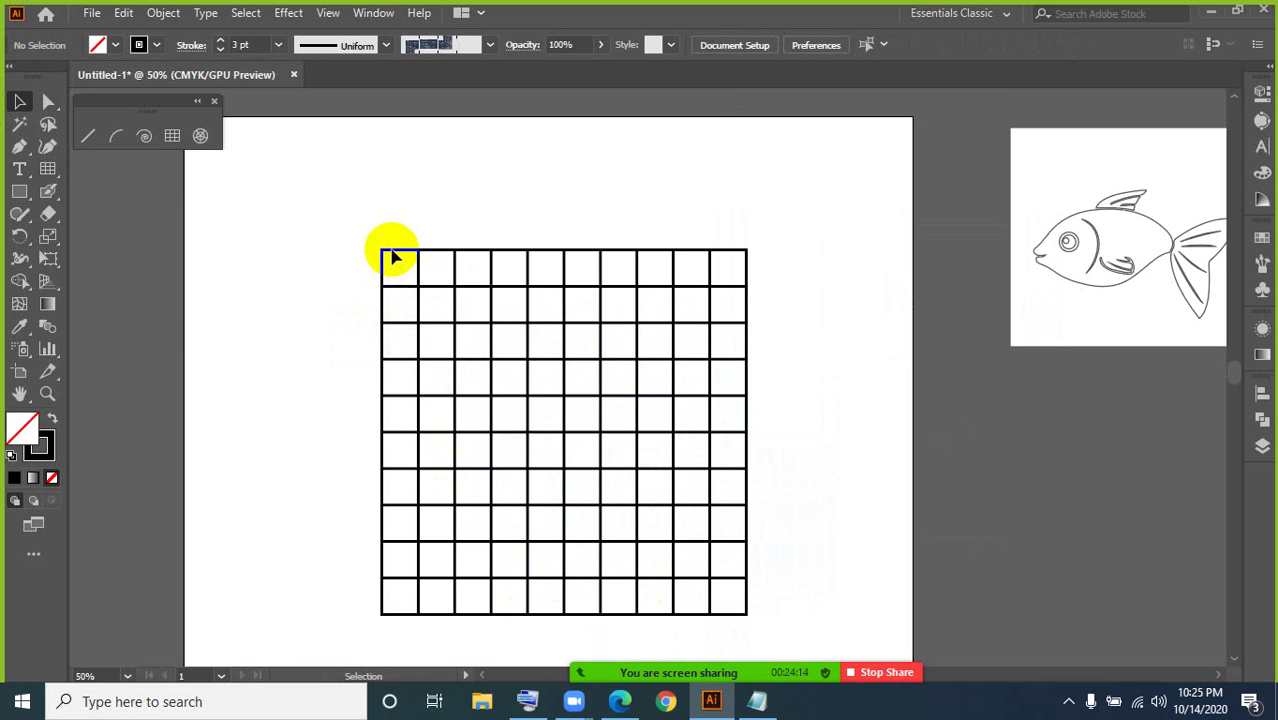
pyautogui.click(115, 44)
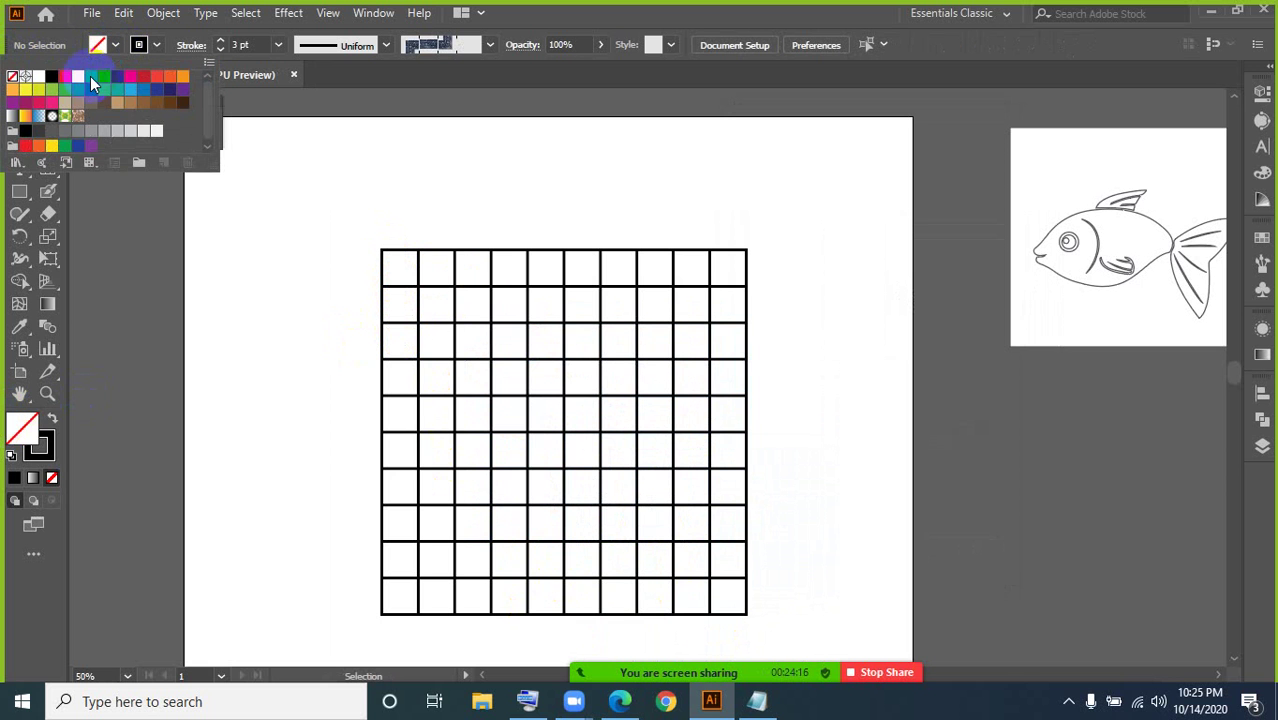
pyautogui.click(80, 78)
pyautogui.moveTo(299, 213); pyautogui.dragTo(800, 600)
pyautogui.click(114, 48)
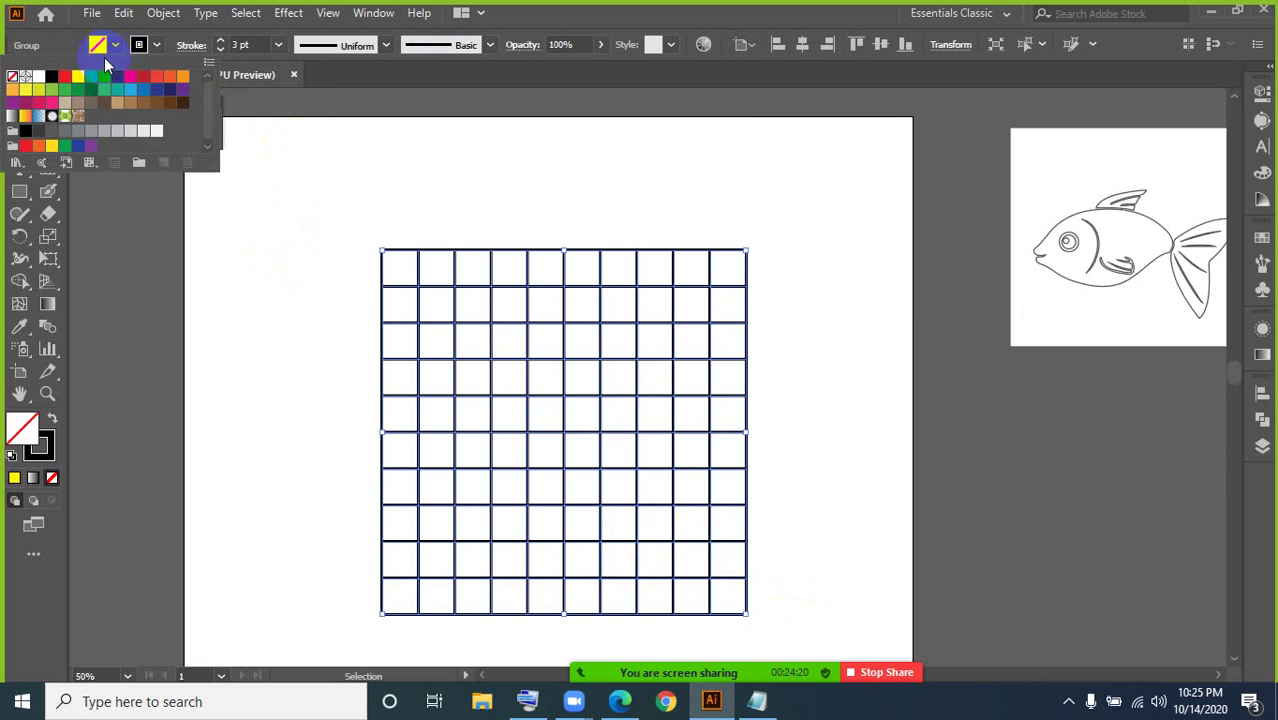
pyautogui.click(82, 80)
pyautogui.click(300, 400)
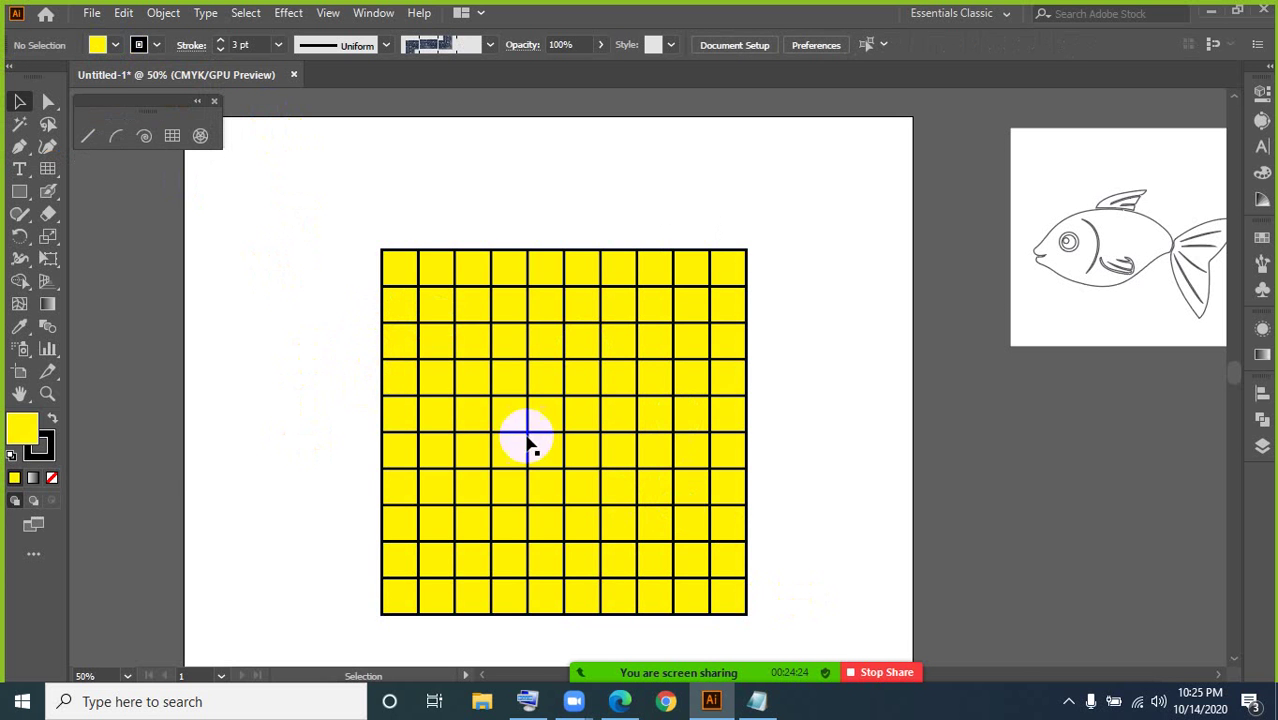
# Step: Try deleting the yellow grid, and undo both the deletion and the yellow fill
pyautogui.click(436, 314)
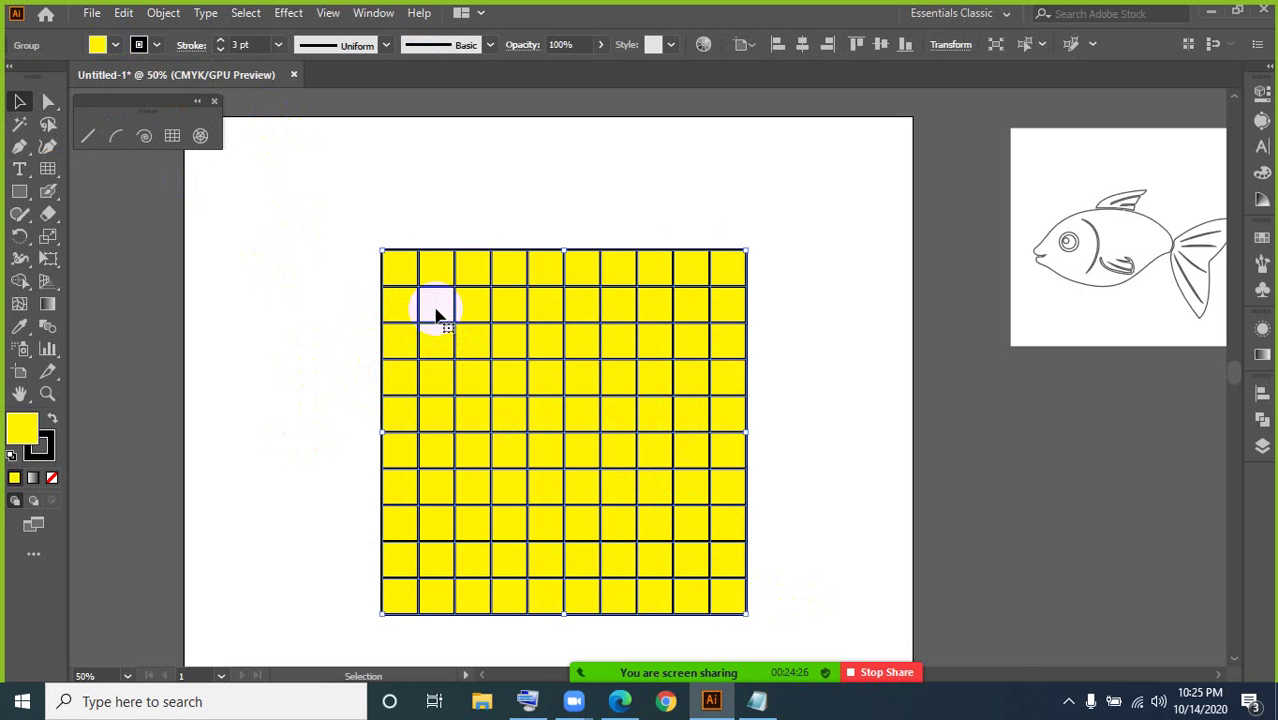
pyautogui.click(727, 383)
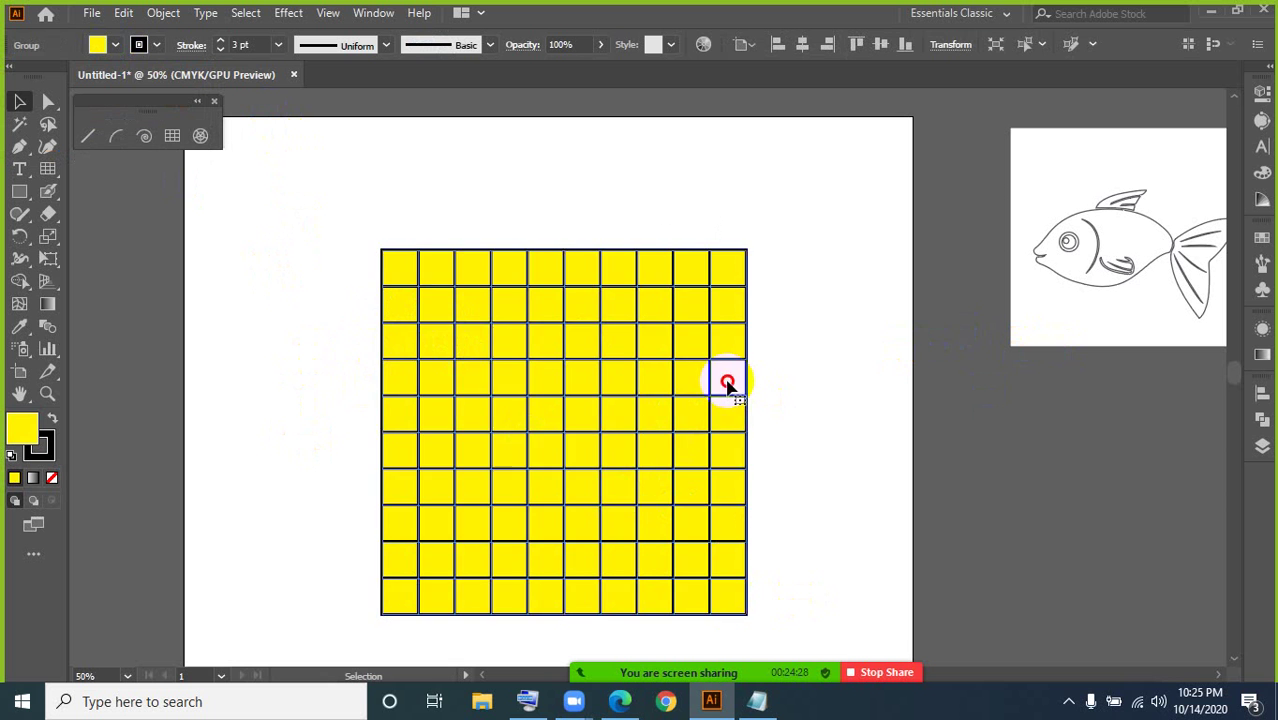
pyautogui.press('Delete')
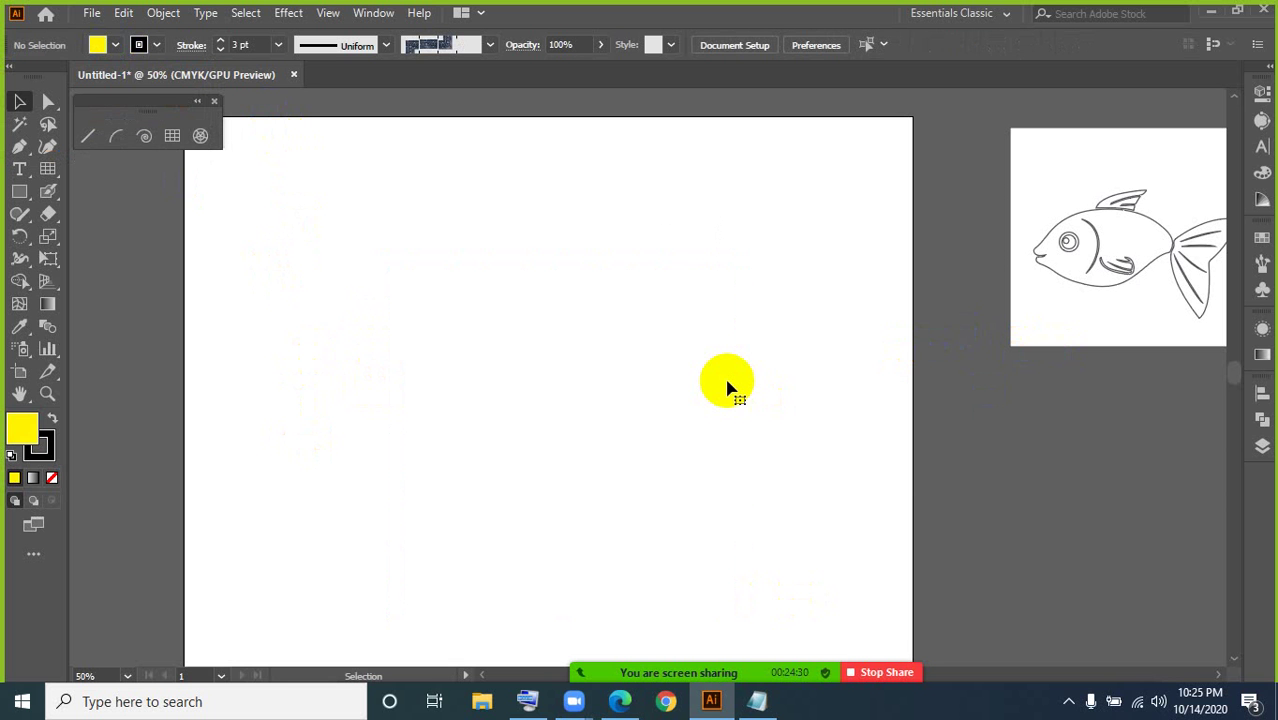
pyautogui.hotkey('ctrl', 'z')
pyautogui.click(245, 200)
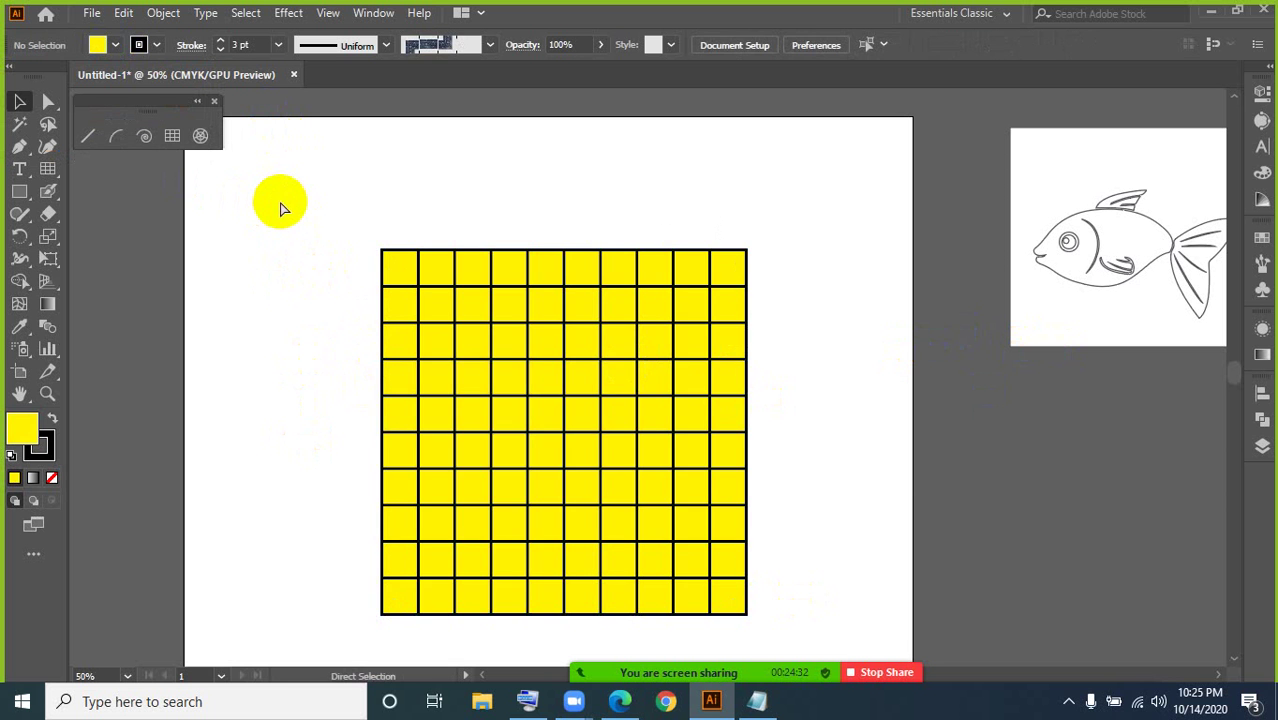
pyautogui.hotkey('ctrl', 'z')
pyautogui.click(292, 285)
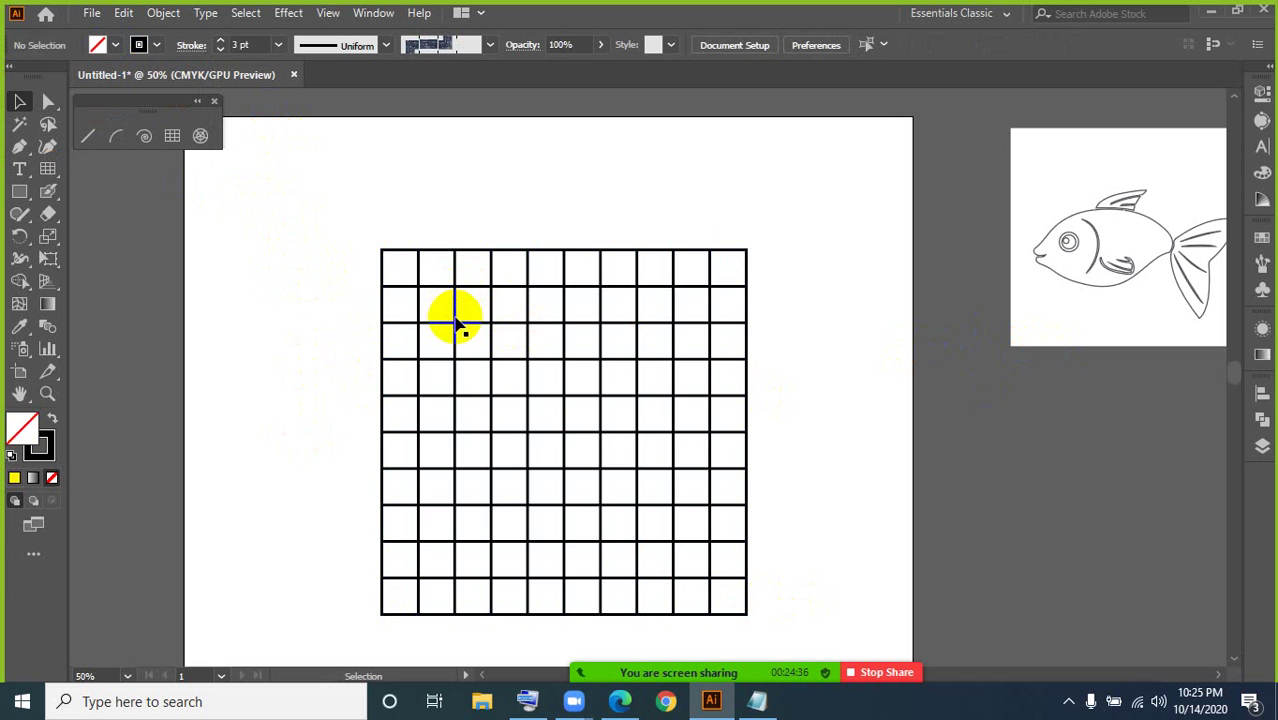
# Step: Ungroup the square grid into separate lines and deselect them
pyautogui.click(456, 322)
pyautogui.rightClick(456, 322)
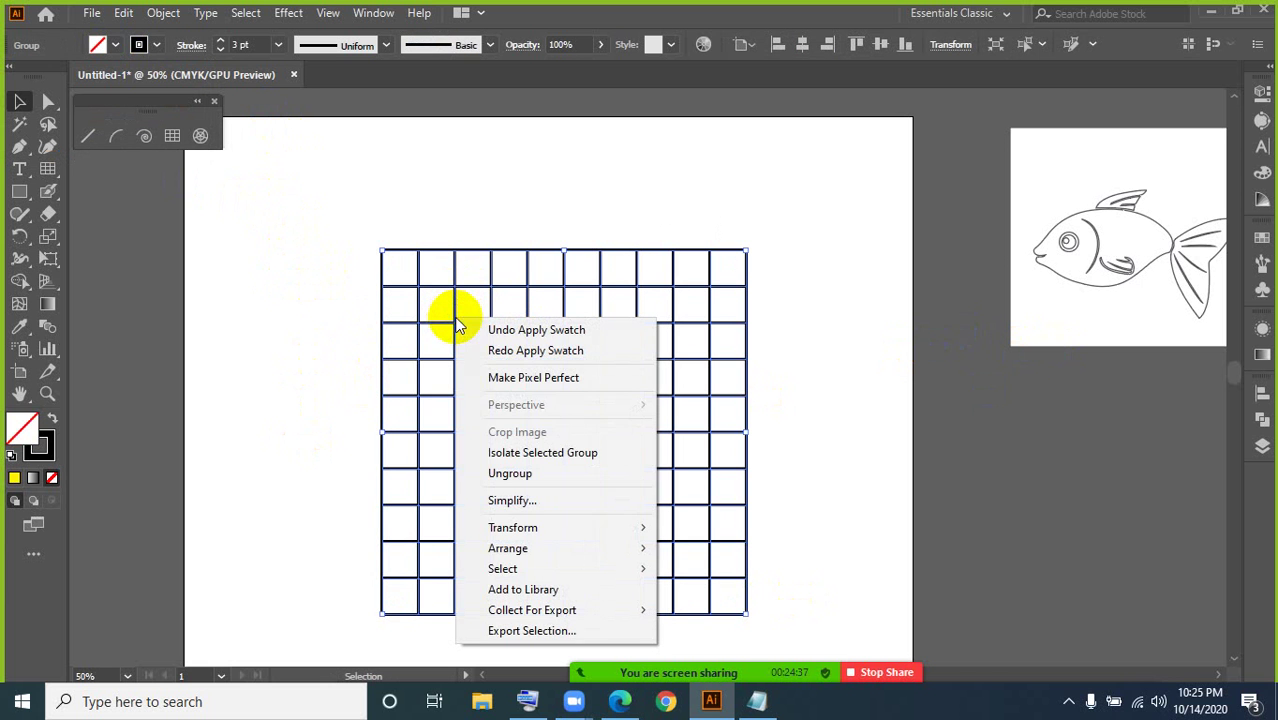
pyautogui.click(507, 475)
pyautogui.click(328, 351)
# Step: Move the second interior vertical line slightly left and the fifth interior vertical line slightly right
pyautogui.click(455, 308)
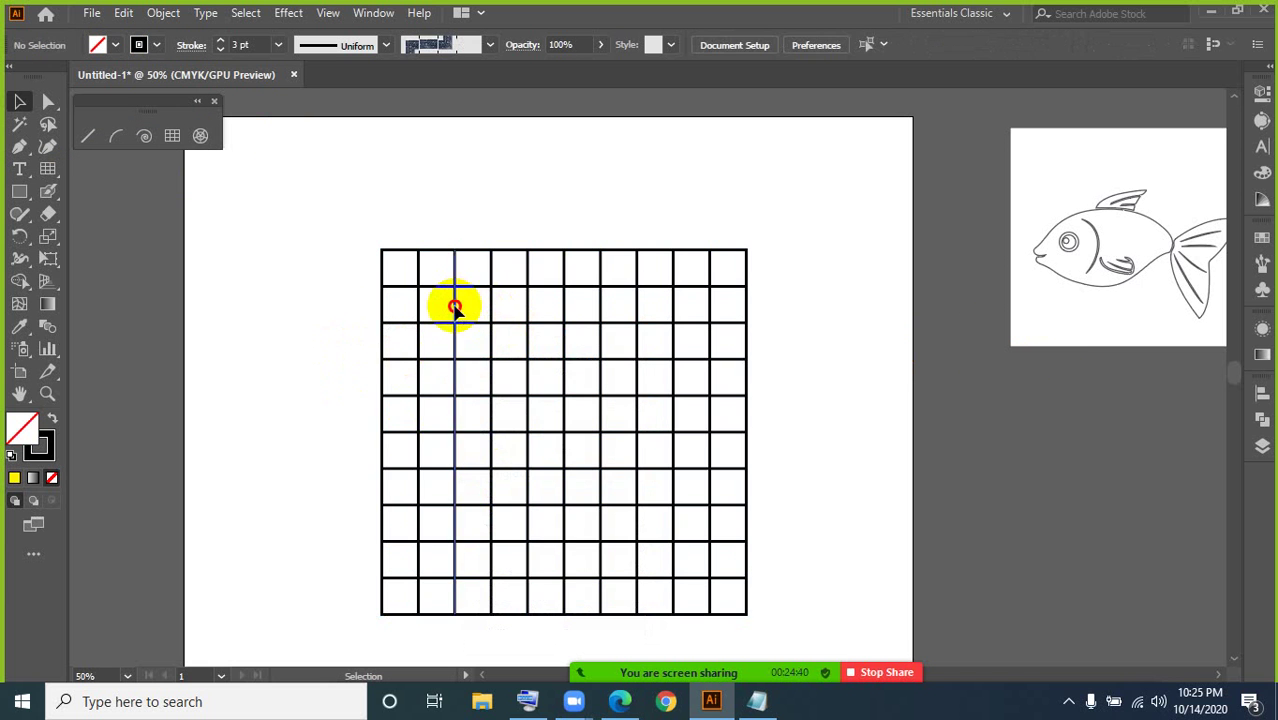
pyautogui.moveTo(455, 308); pyautogui.dragTo(441, 303)
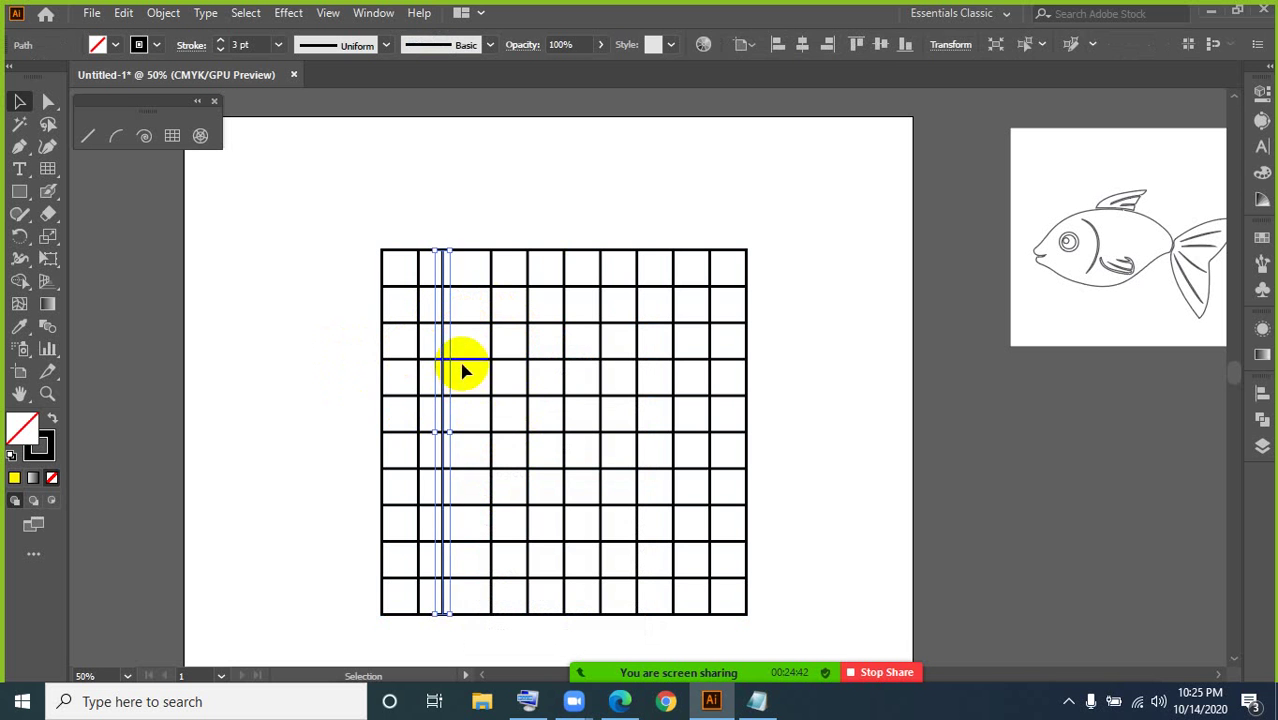
pyautogui.click(508, 408)
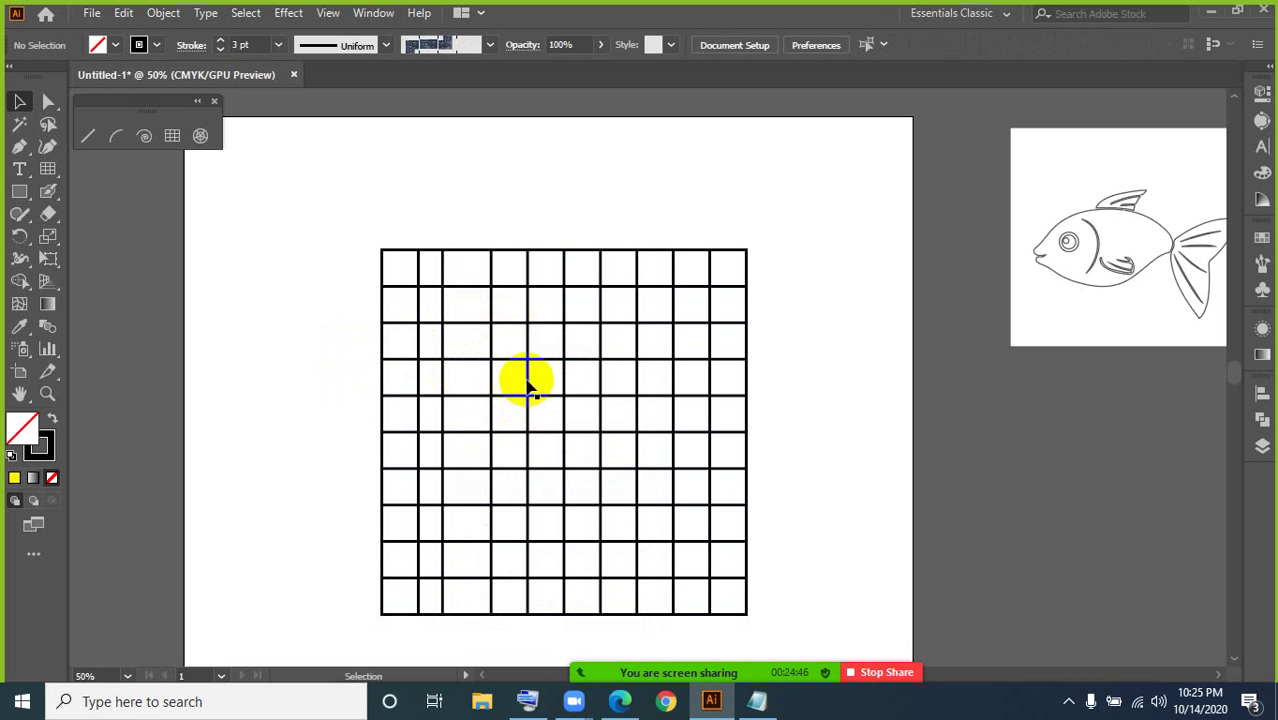
pyautogui.moveTo(564, 376); pyautogui.dragTo(573, 395)
pyautogui.press('shift')
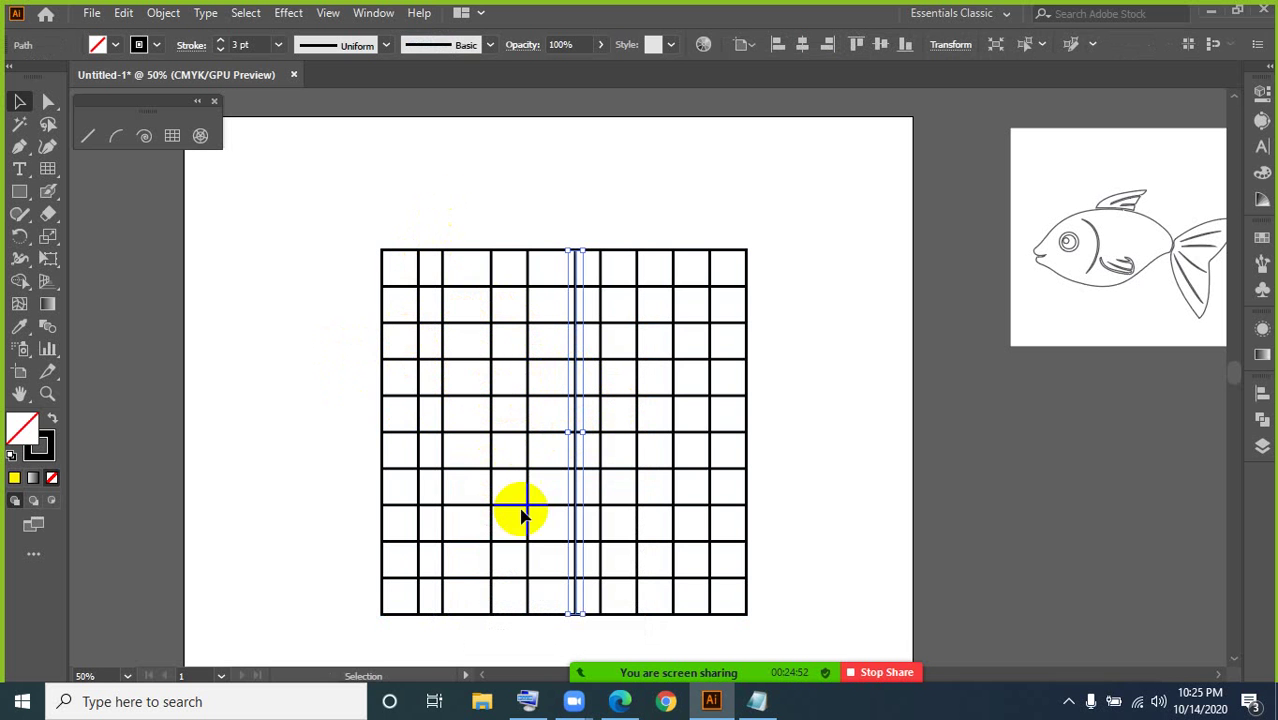
# Step: Move the fourth interior horizontal line slightly down, and delete all the lines of the ungrouped grid
pyautogui.scroll(-1, 688, 440)
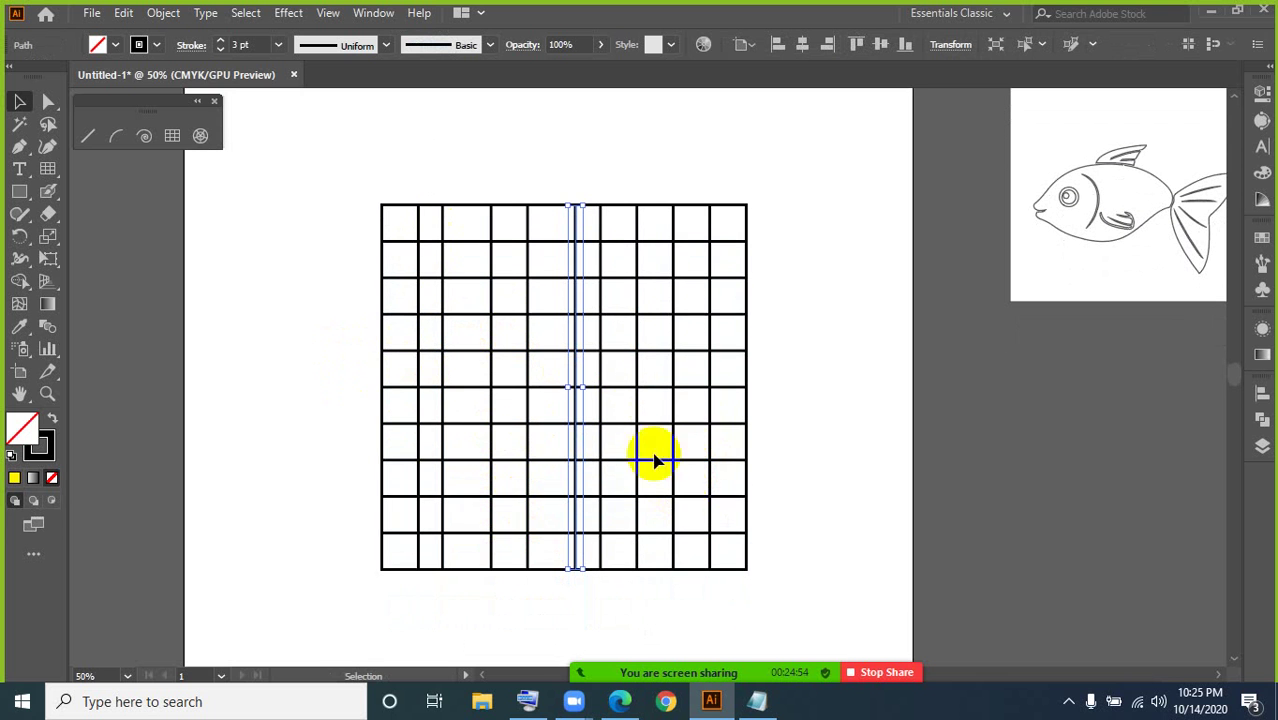
pyautogui.moveTo(548, 350); pyautogui.dragTo(548, 366)
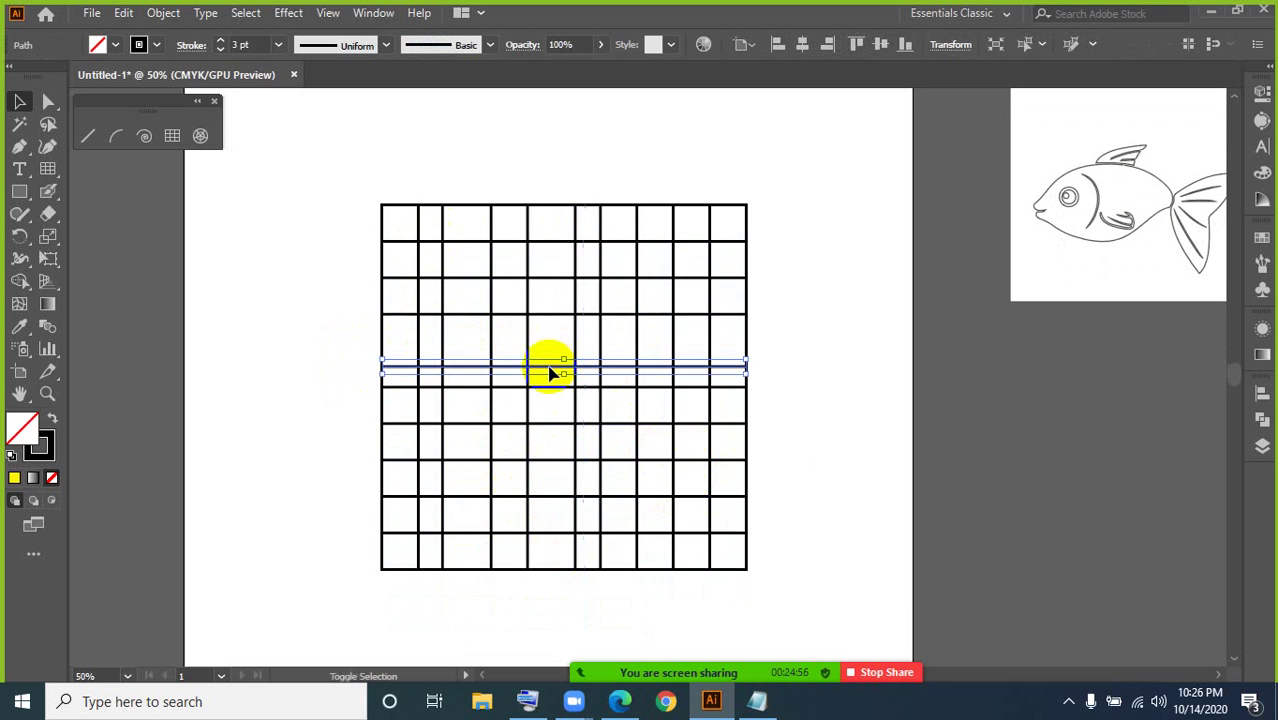
pyautogui.click(833, 445)
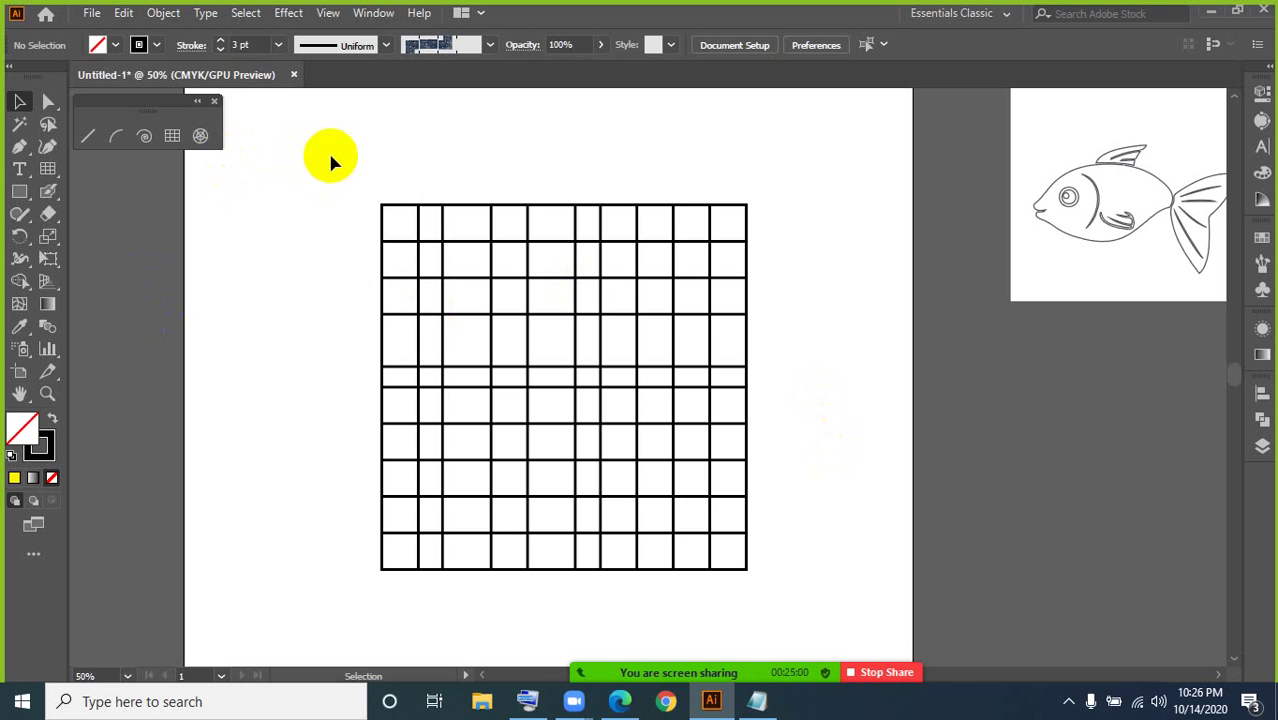
pyautogui.moveTo(330, 143); pyautogui.dragTo(822, 580)
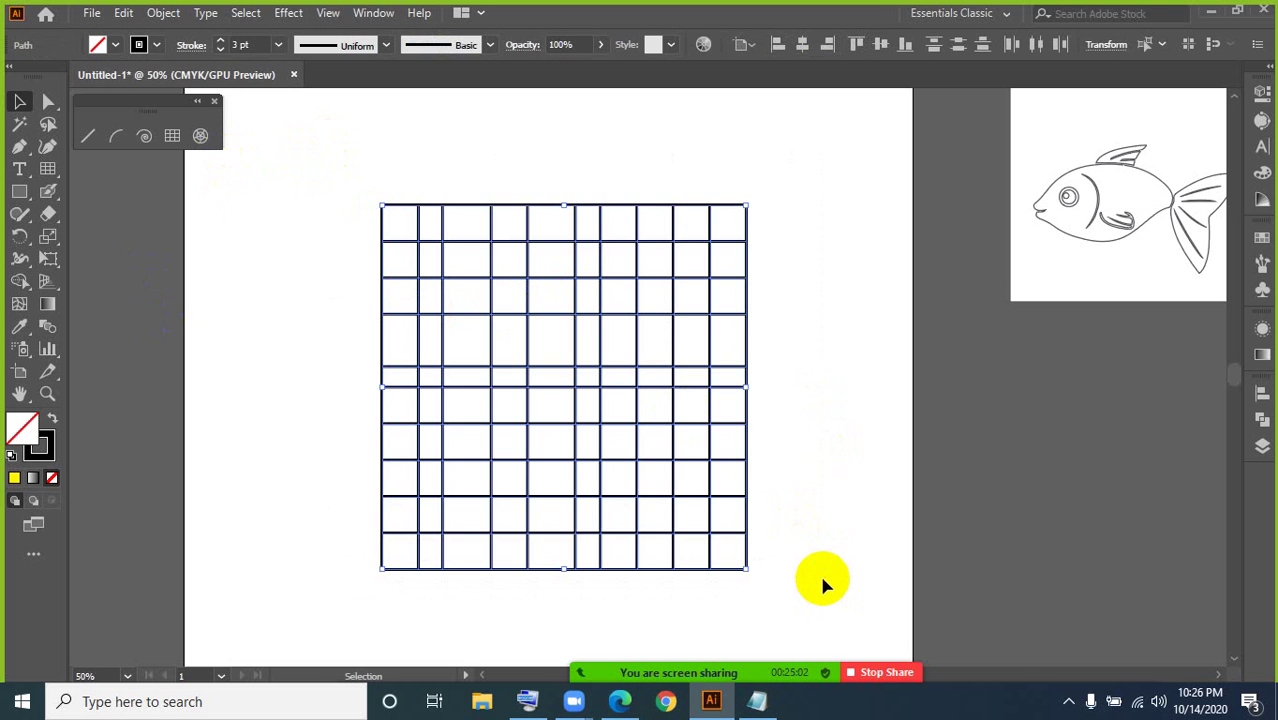
pyautogui.press('Delete')
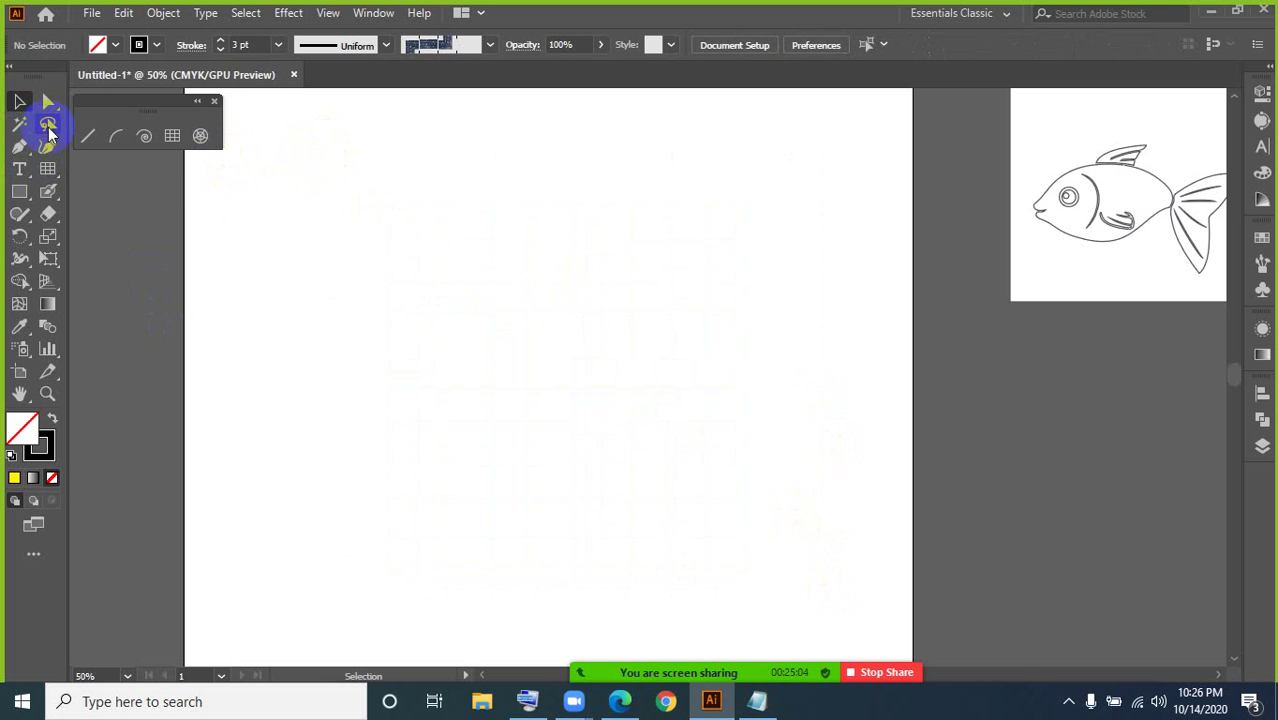
# Step: Draw a circular polar grid just right of the artboard's centre with the Polar Grid tool, keeping its size adjustable
pyautogui.click(201, 138)
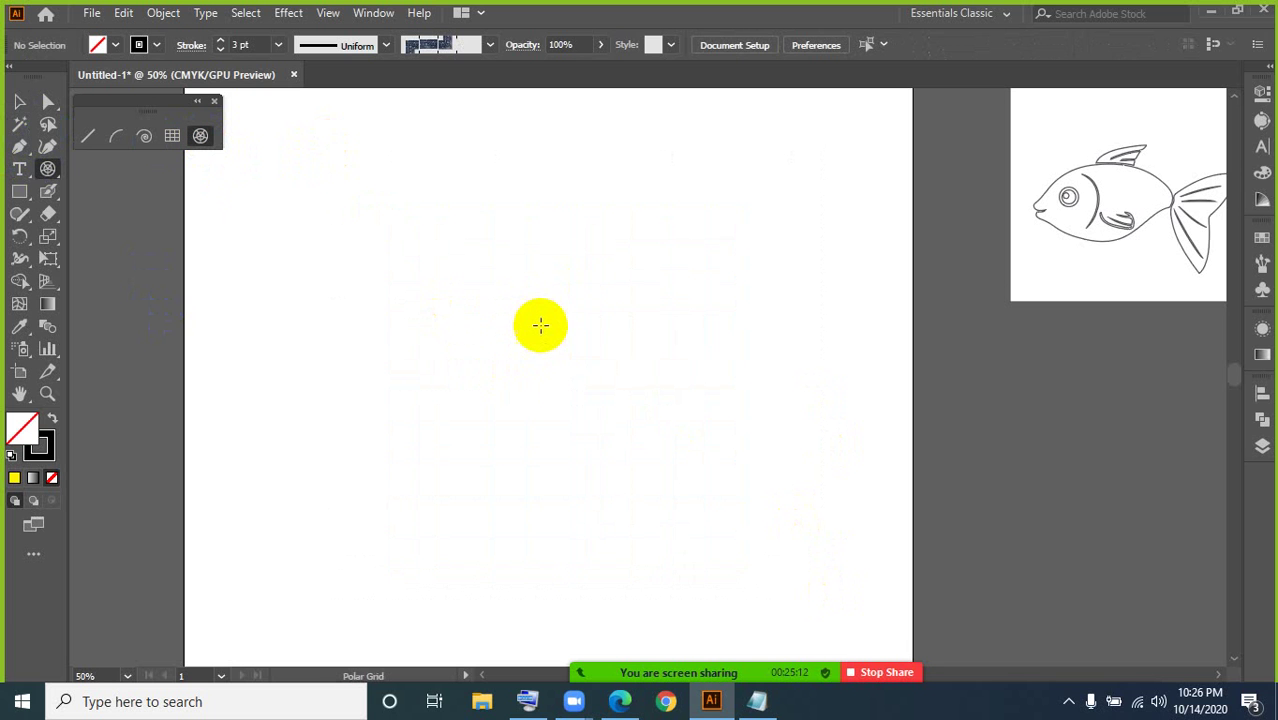
pyautogui.moveTo(514, 286)
pyautogui.mouseDown()
pyautogui.moveTo(733, 479)
pyautogui.moveTo(802, 572)
pyautogui.moveTo(802, 485)
pyautogui.moveTo(810, 505)
pyautogui.moveTo(762, 460)
pyautogui.moveTo(737, 356)
pyautogui.moveTo(810, 434)
pyautogui.moveTo(773, 363)
pyautogui.moveTo(758, 403)
pyautogui.moveTo(600, 310)
pyautogui.moveTo(665, 362)
pyautogui.moveTo(571, 322)
pyautogui.moveTo(665, 377)
pyautogui.moveTo(599, 348)
pyautogui.moveTo(705, 429)
pyautogui.moveTo(773, 548)
pyautogui.mouseUp()
pyautogui.press('shift')
pyautogui.press('alt')
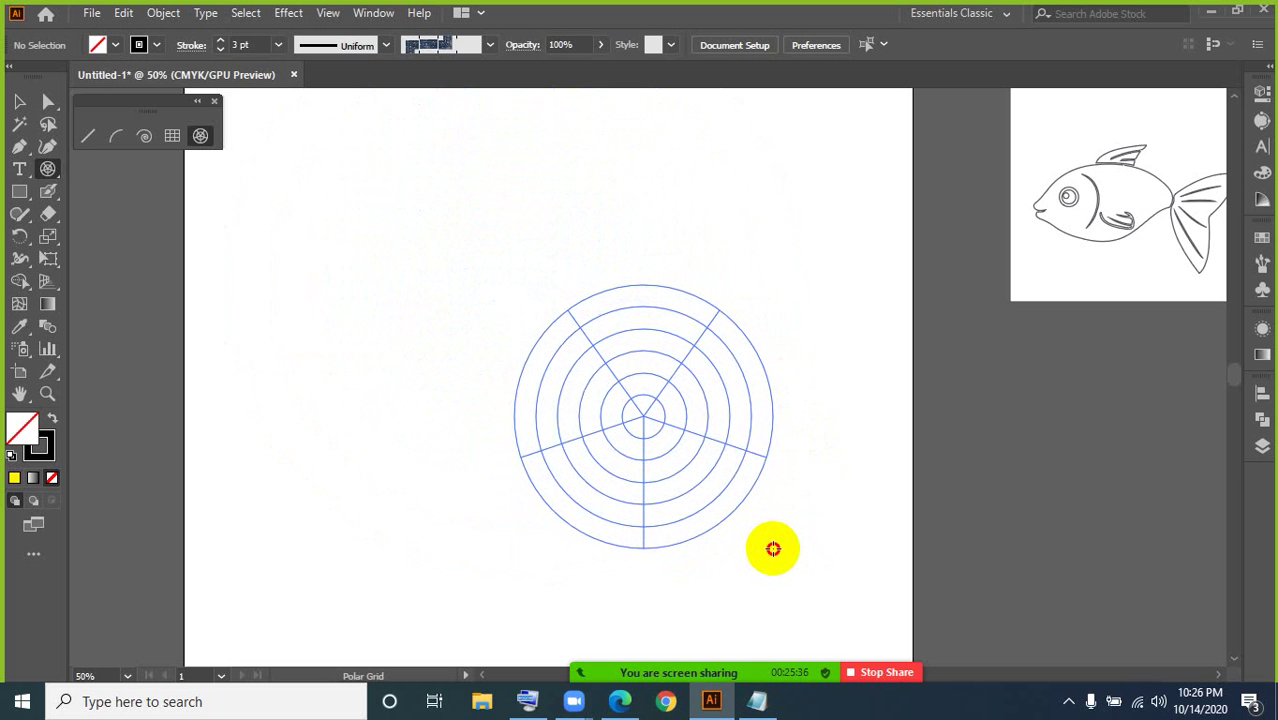
# Step: Raise and lower the number of concentric dividers while drawing the polar grid, ending at 12
pyautogui.press('Up')
pyautogui.moveTo(773, 548); pyautogui.dragTo(773, 548)
pyautogui.press('Up')
pyautogui.press('Up')
pyautogui.press('Up')
pyautogui.press('Up')
pyautogui.press('Down')
pyautogui.press('Down')
pyautogui.press('Down')
pyautogui.press('Down')
pyautogui.press('Down')
pyautogui.press('Down')
pyautogui.press('Down')
pyautogui.press('Down')
pyautogui.press('Down')
pyautogui.press('Down')
pyautogui.press('Down')
pyautogui.press('Down')
pyautogui.press('Up')
pyautogui.press('Up')
pyautogui.press('Up')
pyautogui.press('Up')
pyautogui.press('Up')
pyautogui.press('Up')
pyautogui.press('Up')
pyautogui.press('Up')
pyautogui.press('Up')
pyautogui.press('Up')
pyautogui.press('Up')
pyautogui.press('Up')
pyautogui.press('Up')
pyautogui.press('Up')
pyautogui.press('Up')
pyautogui.press('Up')
pyautogui.press('Down')
pyautogui.press('Down')
pyautogui.press('Down')
pyautogui.press('Down')
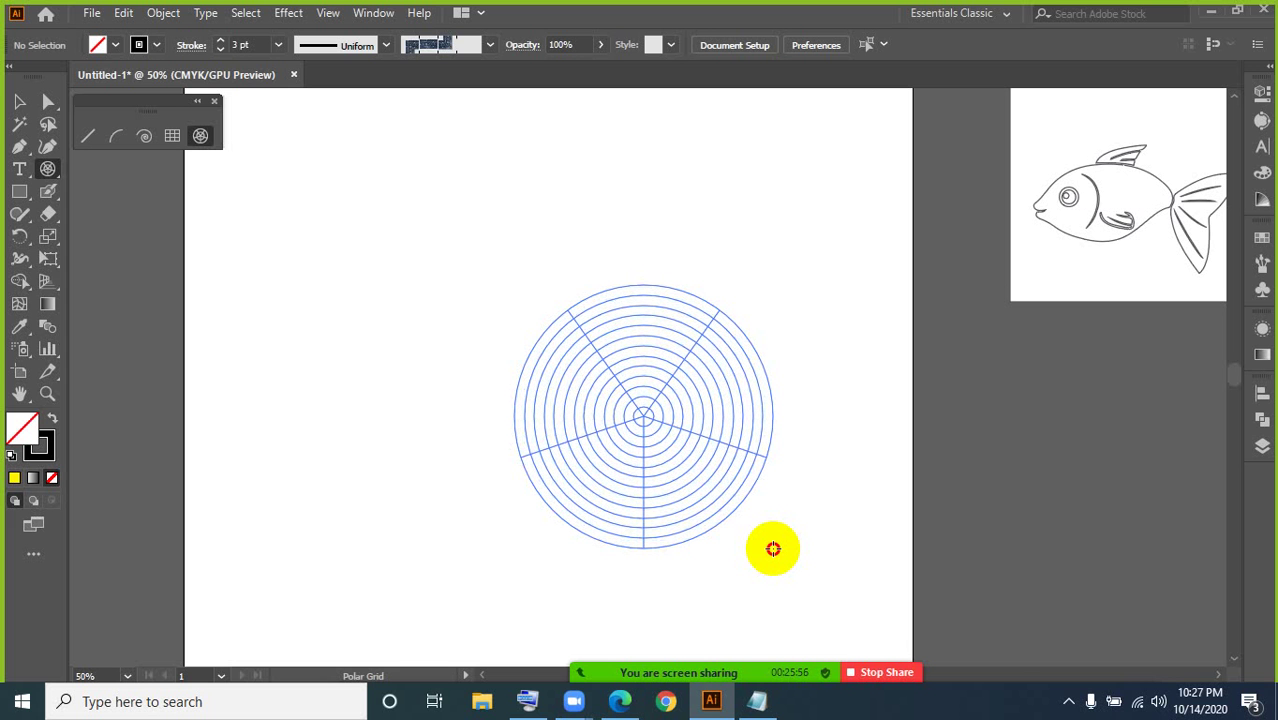
# Step: Reduce the polar grid's radial dividers to 2, and raise them to 11
pyautogui.press('Right')
pyautogui.moveTo(773, 548); pyautogui.dragTo(773, 548)
pyautogui.press('Left')
pyautogui.press('Left')
pyautogui.press('Left')
pyautogui.press('Left')
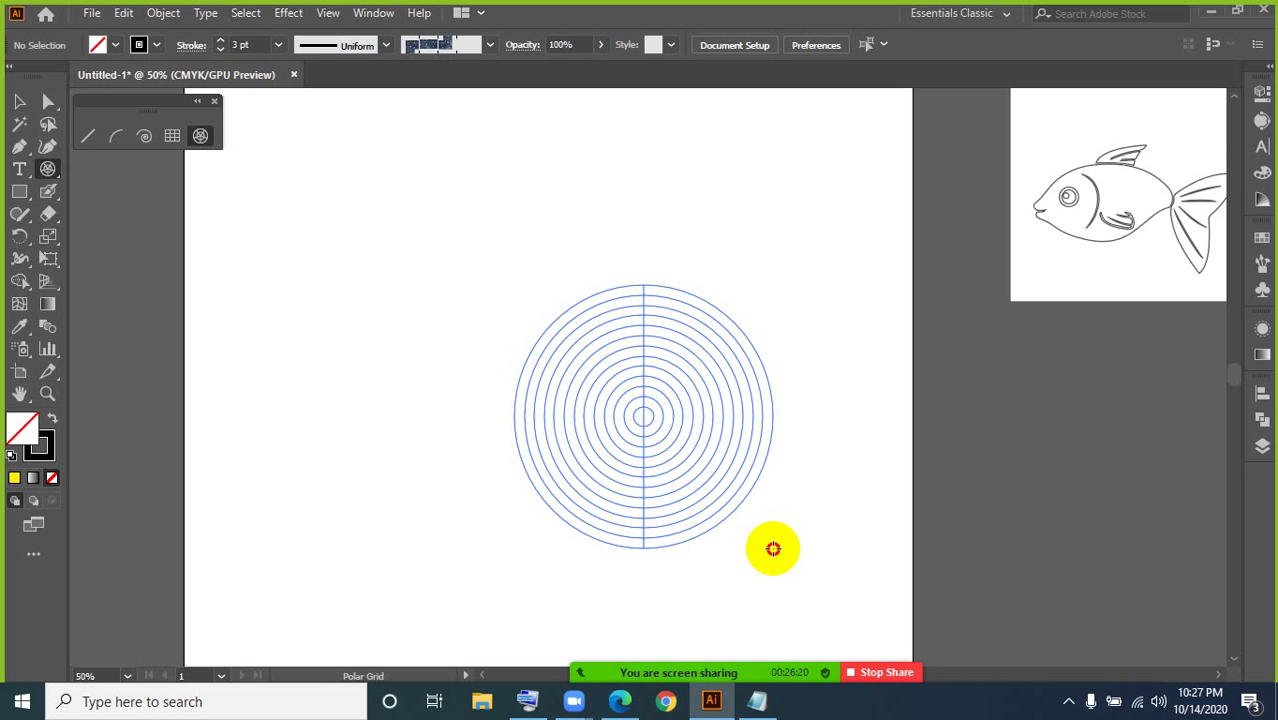
pyautogui.press('Right')
pyautogui.press('Right')
pyautogui.press('Right')
pyautogui.press('Right')
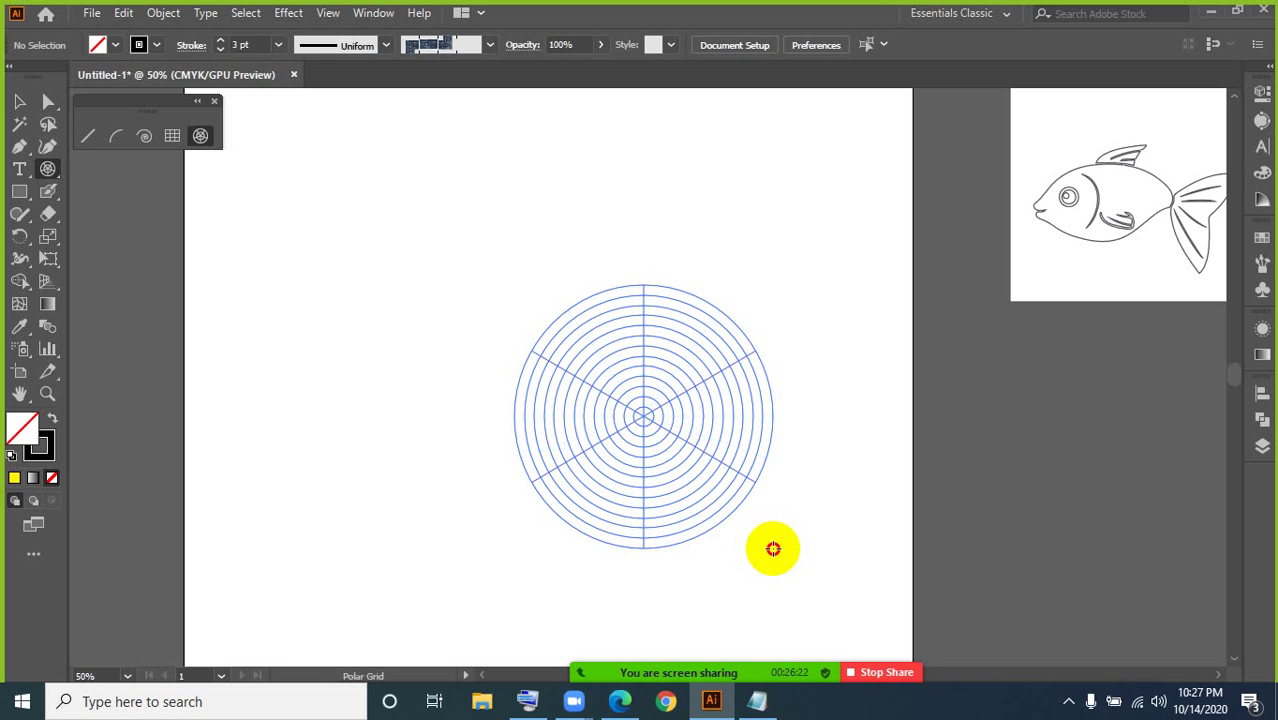
pyautogui.press('Right')
pyautogui.press('Right')
pyautogui.press('Right')
pyautogui.press('Right')
pyautogui.press('Right')
pyautogui.press('Right')
pyautogui.press('Right')
pyautogui.press('Right')
pyautogui.press('Right')
pyautogui.press('Right')
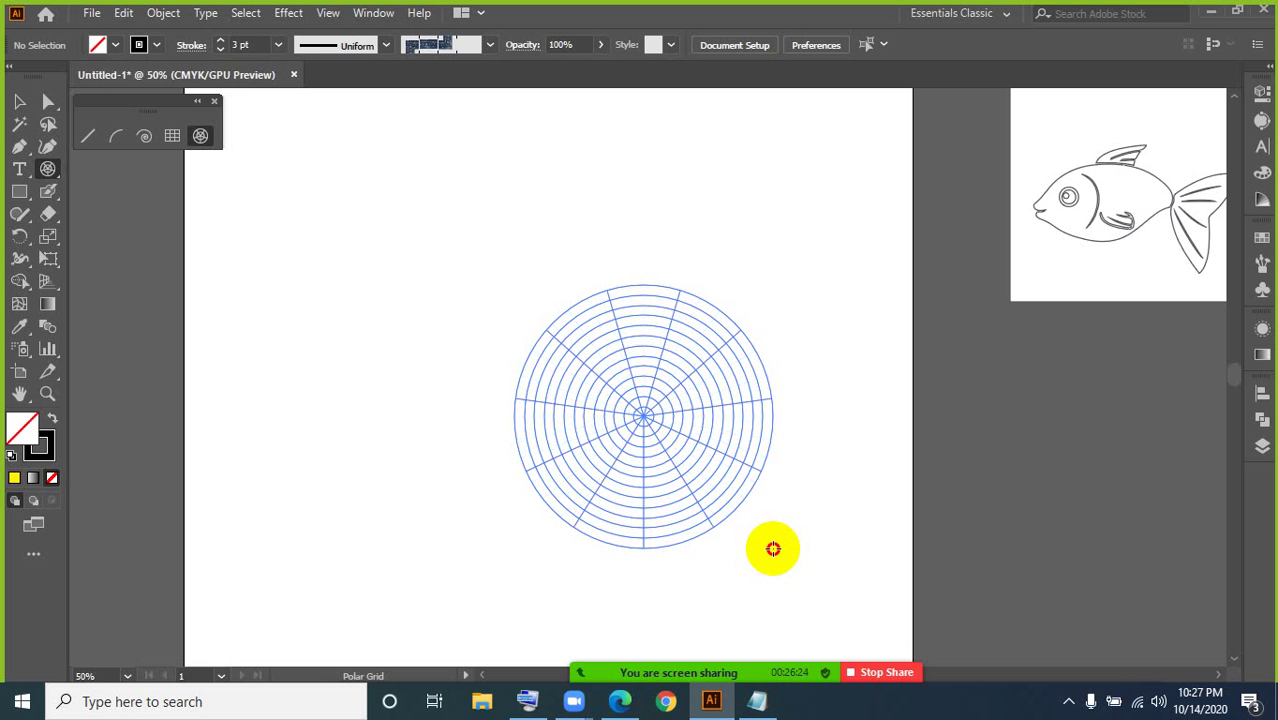
# Step: Vary the polar grid's concentric dividers from 13 down to 9, and bring them up to 11
pyautogui.press('Up')
pyautogui.press('Up')
pyautogui.press('Up')
pyautogui.press('Up')
pyautogui.press('Up')
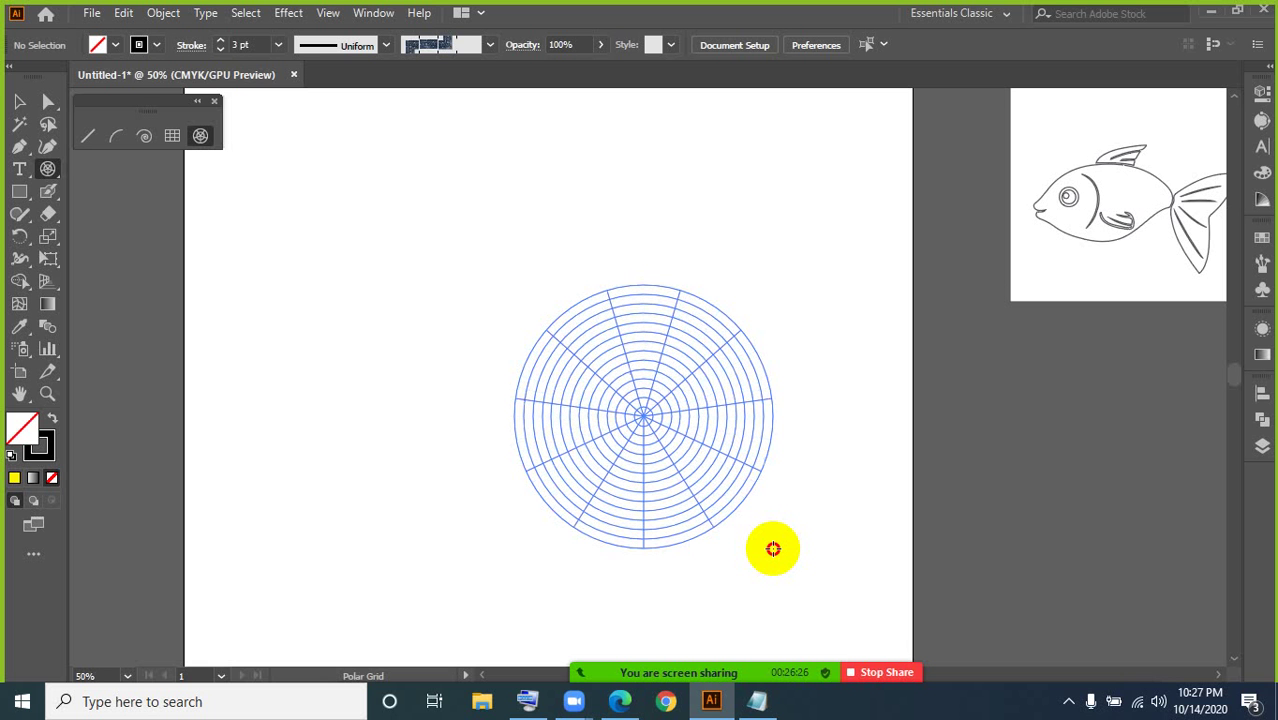
pyautogui.press('Down')
pyautogui.press('Down')
pyautogui.press('Down')
pyautogui.press('Down')
pyautogui.press('Down')
pyautogui.press('Down')
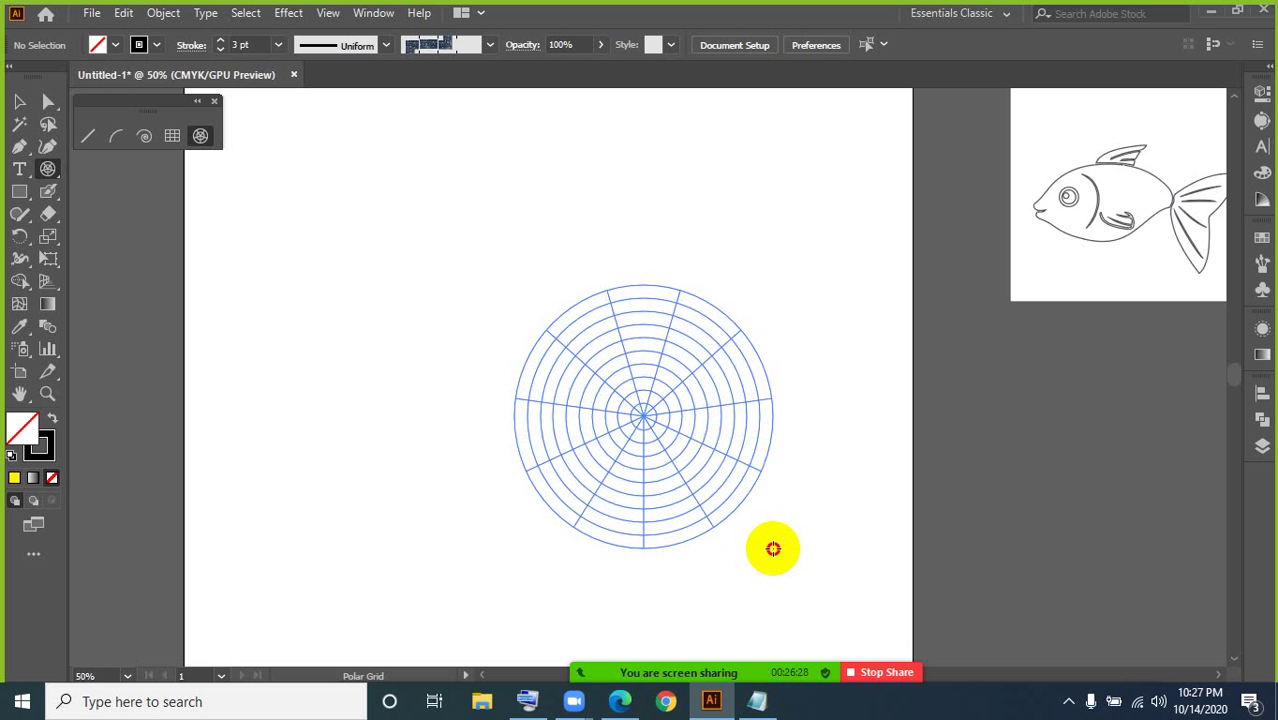
pyautogui.press('Up')
pyautogui.press('Up')
pyautogui.press('Up')
pyautogui.press('Up')
pyautogui.press('Up')
pyautogui.press('Up')
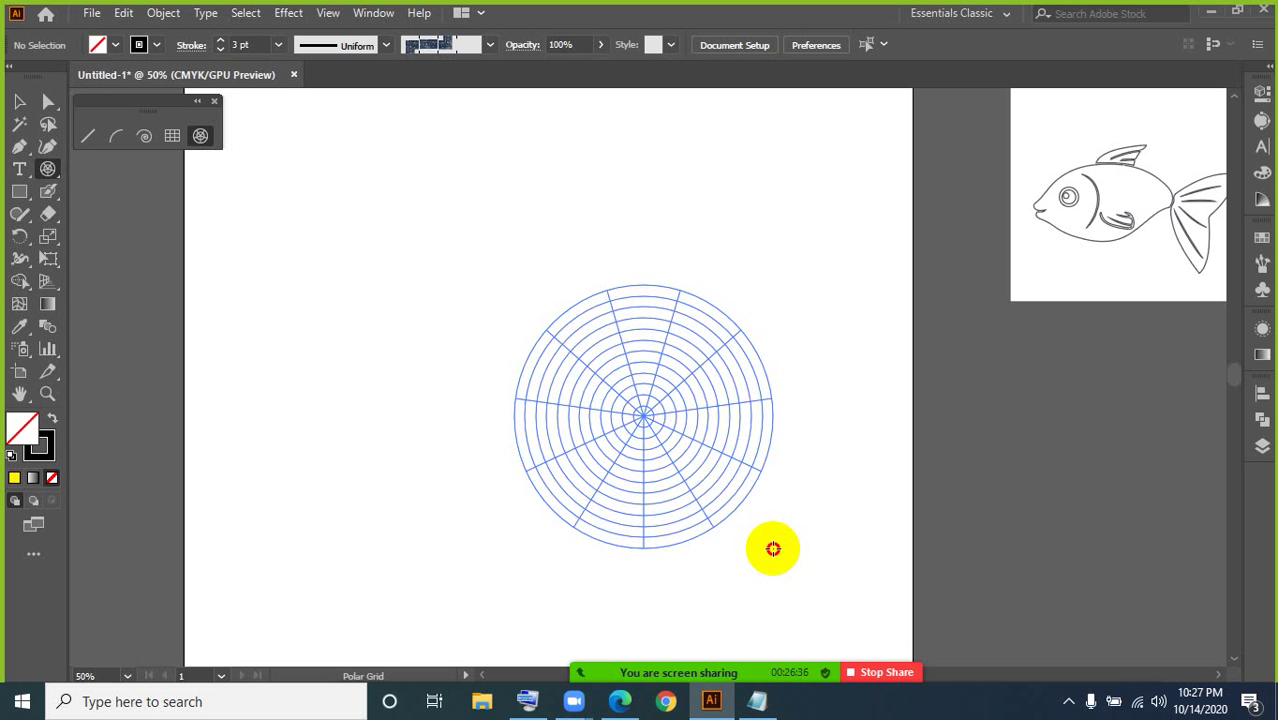
# Step: Increase the radial dividers to 18, reduce them to 10, and finish drawing the polar grid
pyautogui.press('Left')
pyautogui.press('Right')
pyautogui.press('Right')
pyautogui.press('Right')
pyautogui.press('Right')
pyautogui.press('Right')
pyautogui.press('Right')
pyautogui.press('Right')
pyautogui.press('Right')
pyautogui.press('Right')
pyautogui.press('Right')
pyautogui.press('Right')
pyautogui.press('Right')
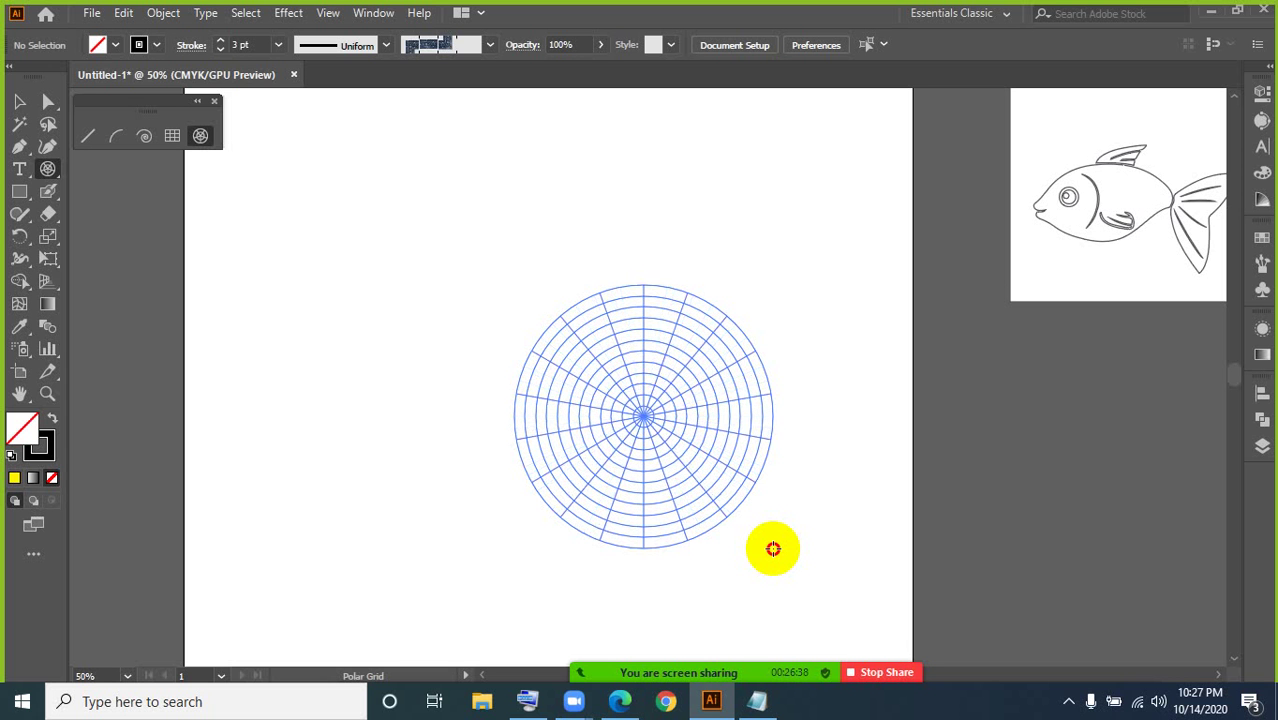
pyautogui.press('Left')
pyautogui.press('Left')
pyautogui.press('Left')
pyautogui.press('Left')
pyautogui.press('Left')
pyautogui.press('Left')
pyautogui.press('Left')
pyautogui.press('Left')
pyautogui.press('Left')
pyautogui.press('Left')
pyautogui.press('Left')
pyautogui.press('Left')
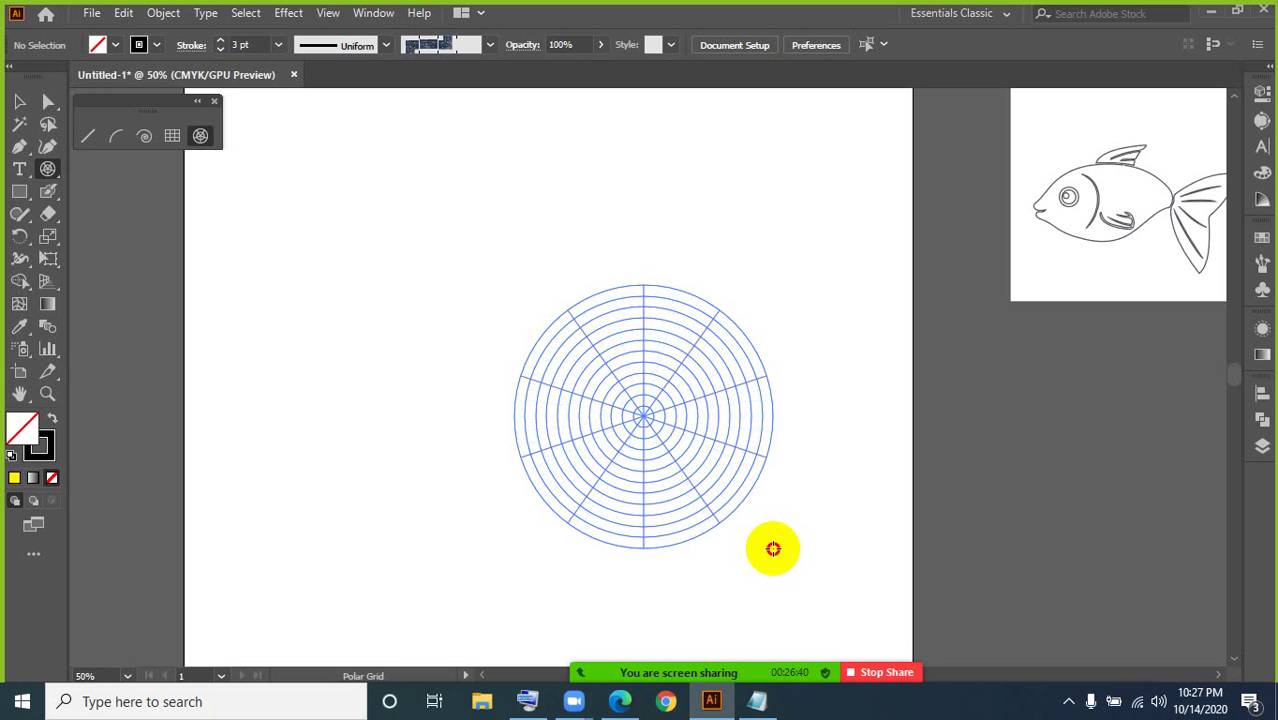
pyautogui.moveTo(773, 548); pyautogui.dragTo(772, 545)
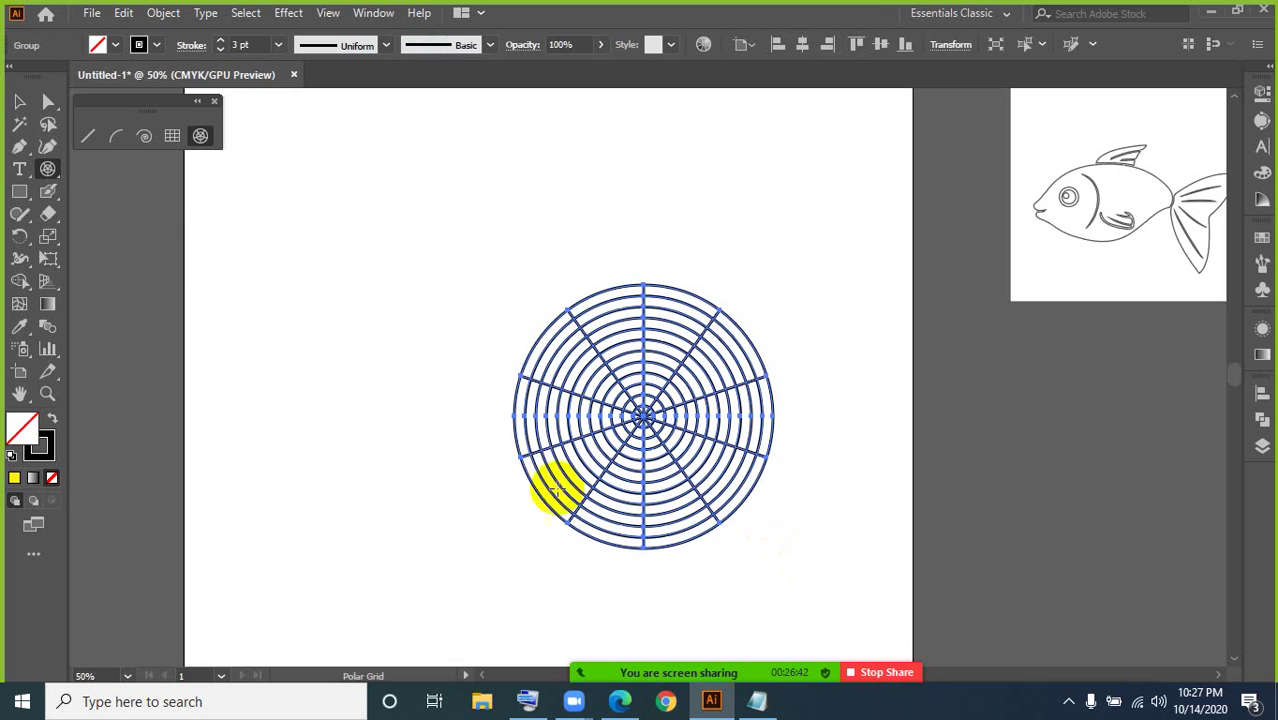
# Step: Delete the finished polar grid and close the floating set of line tools
pyautogui.click(19, 101)
pyautogui.click(456, 314)
pyautogui.moveTo(450, 244); pyautogui.dragTo(748, 596)
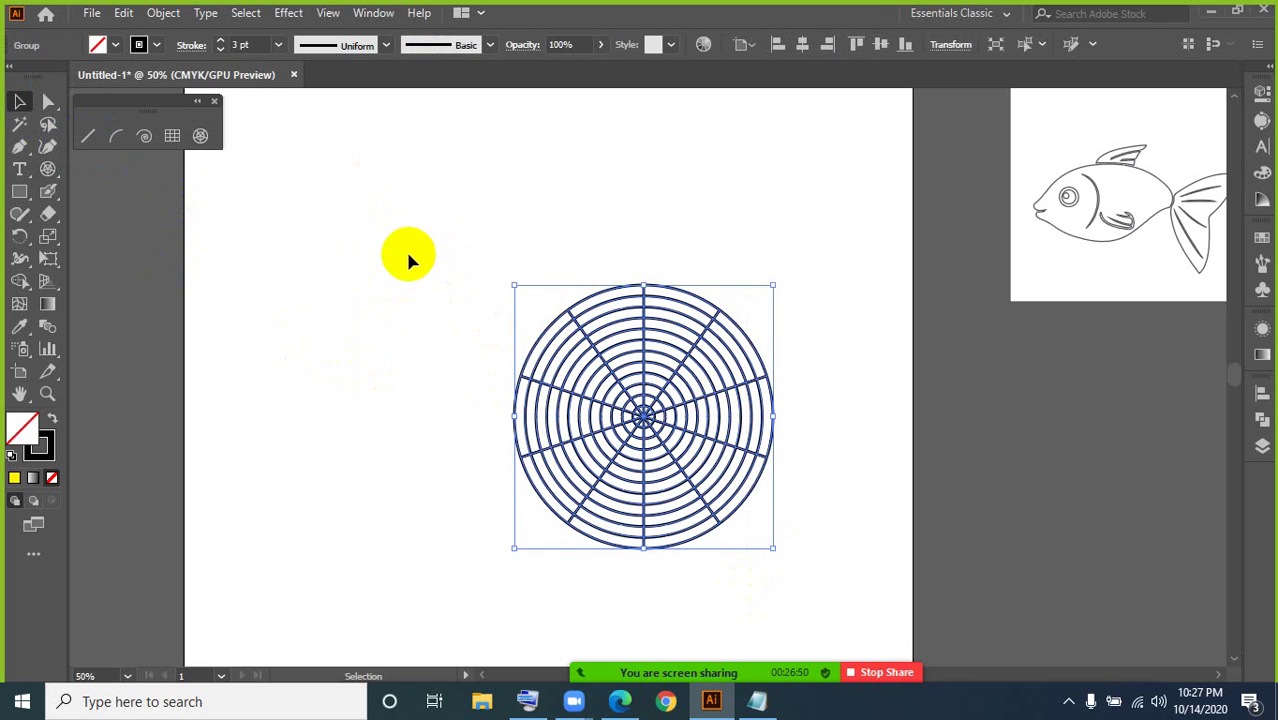
pyautogui.moveTo(393, 216); pyautogui.dragTo(822, 556)
pyautogui.press('Delete')
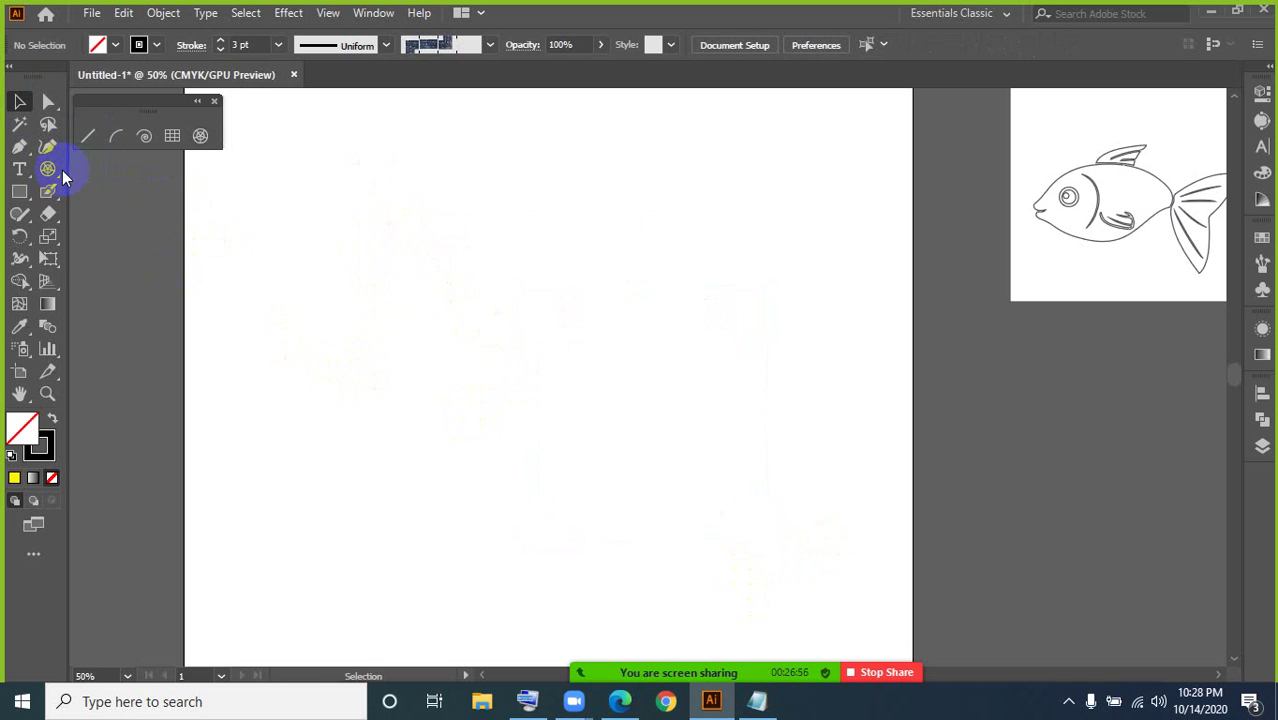
pyautogui.click(214, 101)
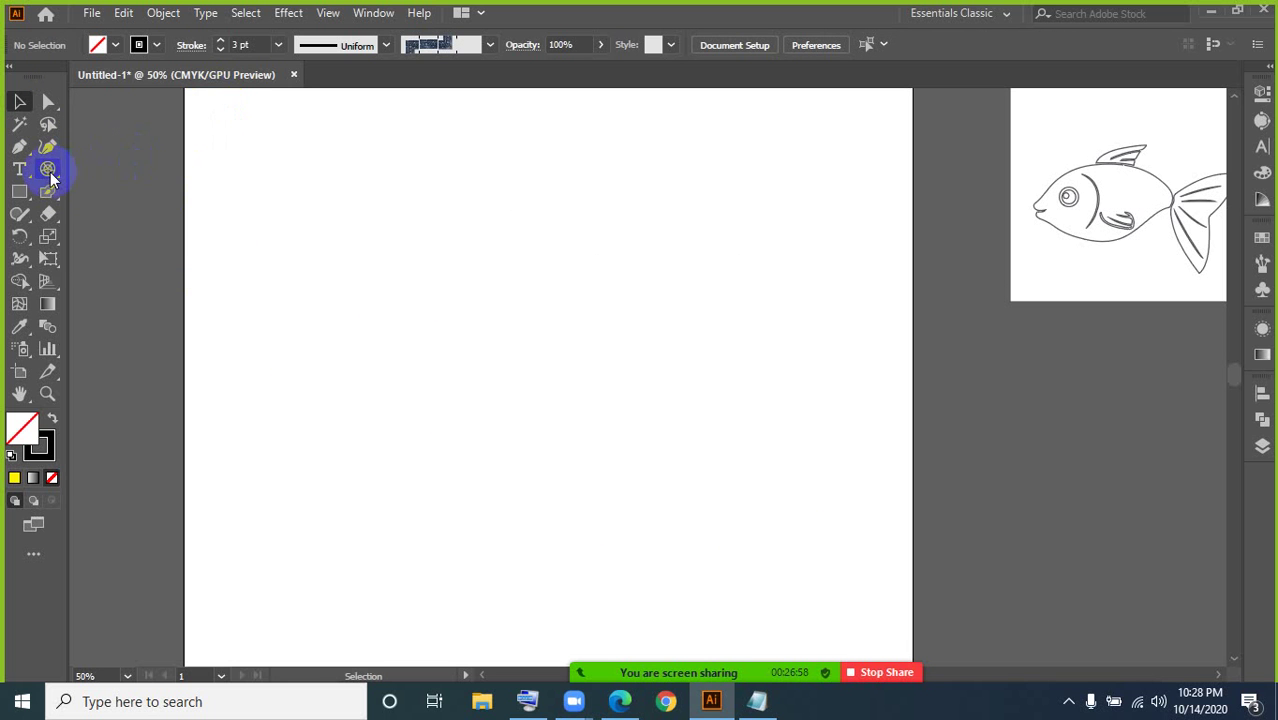
pyautogui.moveTo(47, 168); pyautogui.dragTo(138, 229)
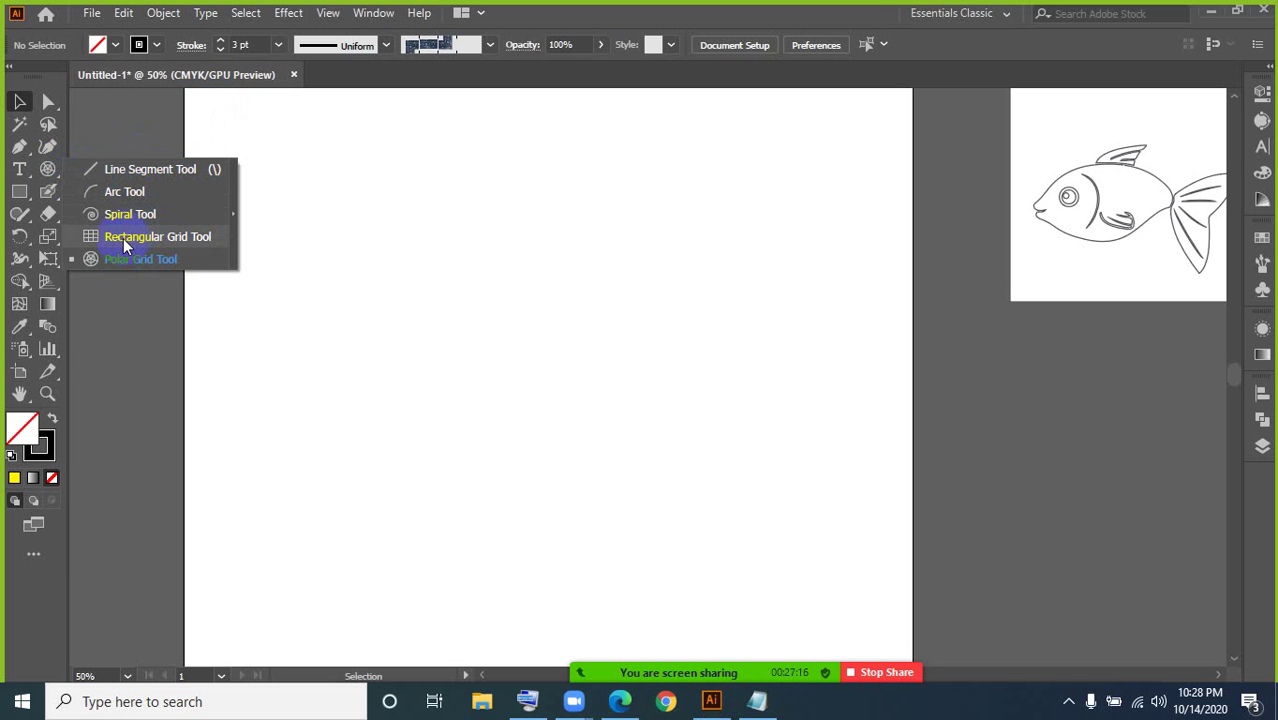
pyautogui.moveTo(123, 238)
pyautogui.mouseDown()
pyautogui.moveTo(178, 244)
pyautogui.moveTo(100, 238)
pyautogui.mouseUp()
pyautogui.moveTo(176, 244); pyautogui.dragTo(110, 128)
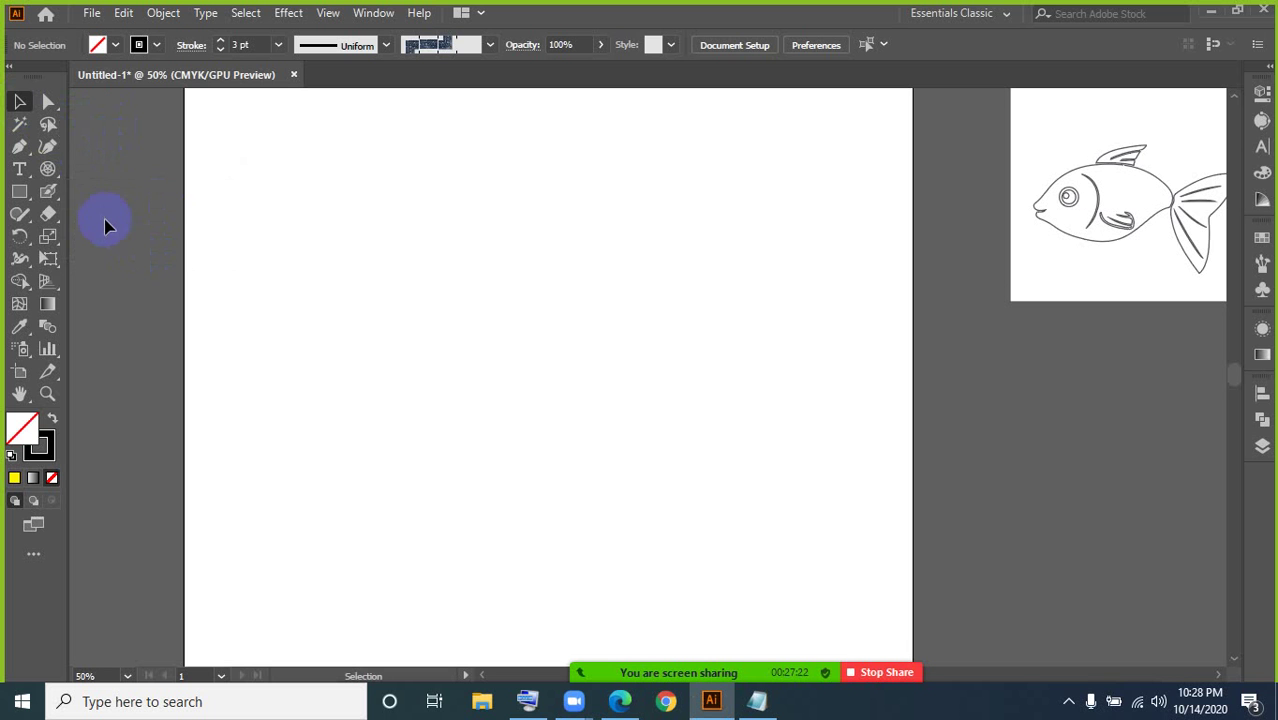
pyautogui.moveTo(48, 191)
pyautogui.mouseDown()
pyautogui.moveTo(169, 196)
pyautogui.moveTo(142, 228)
pyautogui.moveTo(165, 218)
pyautogui.moveTo(103, 180)
pyautogui.moveTo(148, 188)
pyautogui.moveTo(126, 257)
pyautogui.mouseUp()
pyautogui.moveTo(55, 174); pyautogui.dragTo(119, 172)
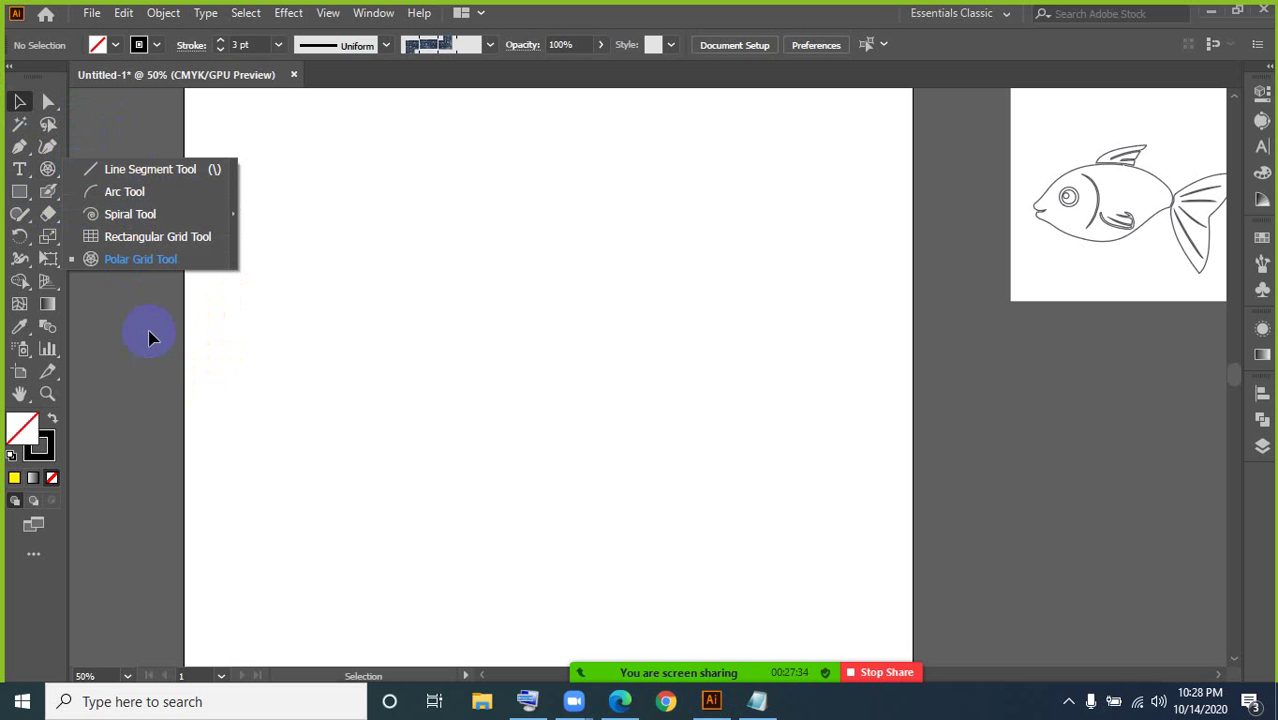
pyautogui.click(150, 357)
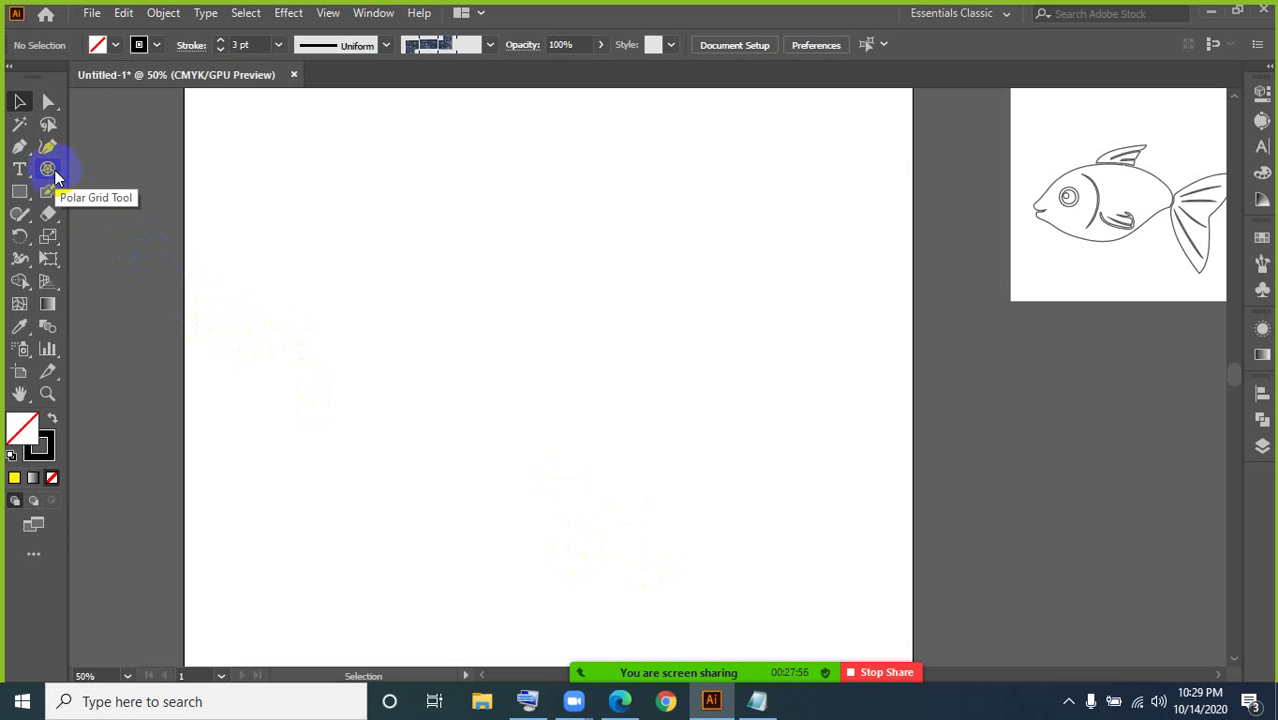
# Step: Draw a square rectangular grid of ten by ten cells, enlarge it, and move it to the middle of the artboard
pyautogui.moveTo(54, 169); pyautogui.dragTo(111, 247)
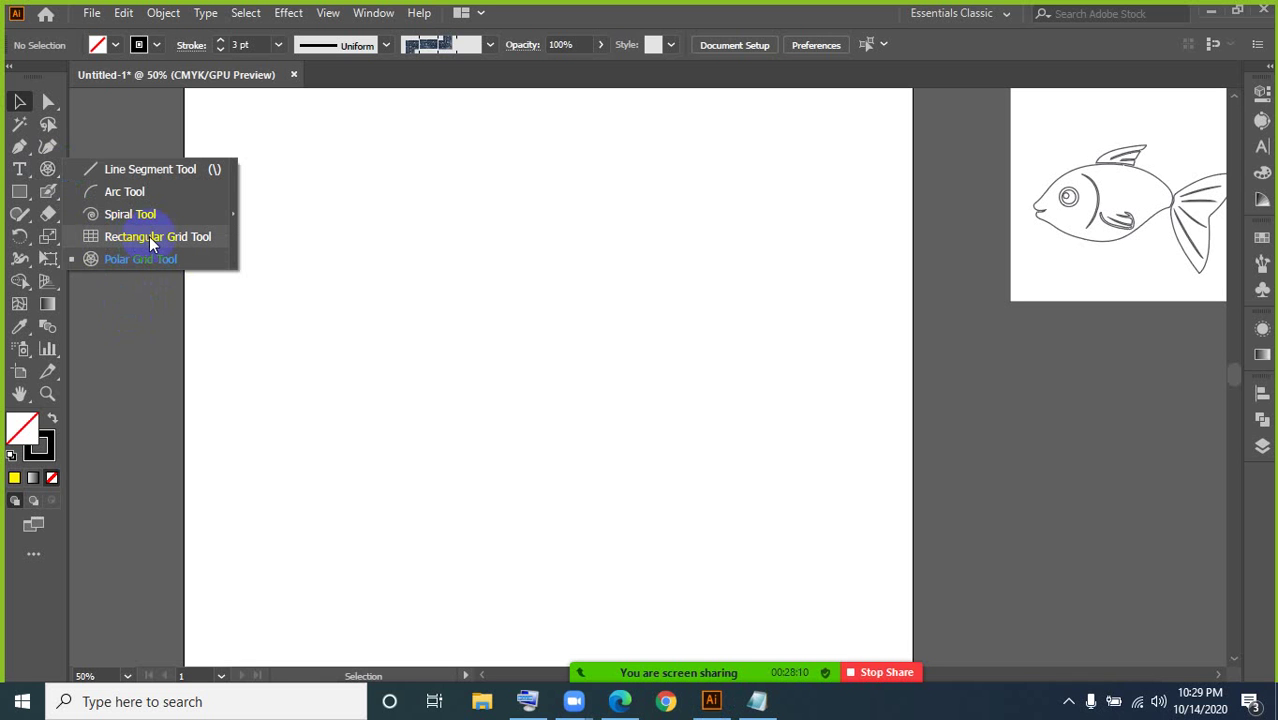
pyautogui.click(149, 236)
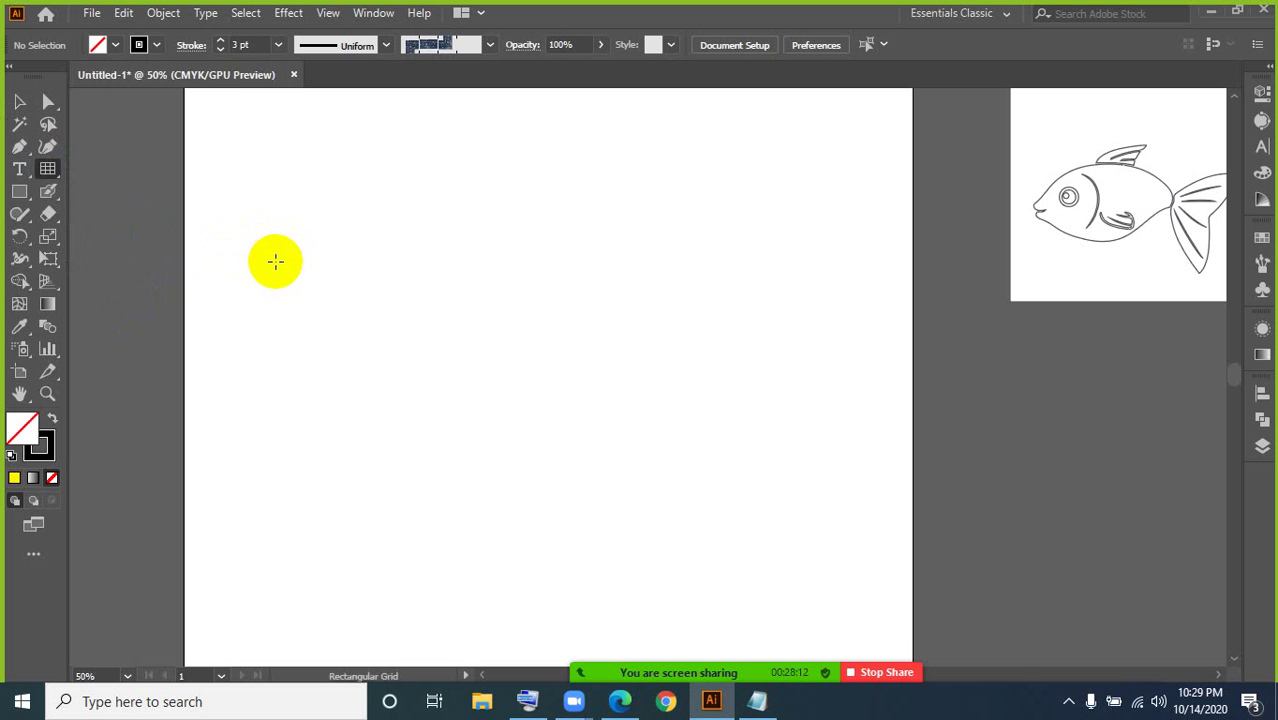
pyautogui.moveTo(387, 264); pyautogui.dragTo(491, 345)
pyautogui.click(19, 101)
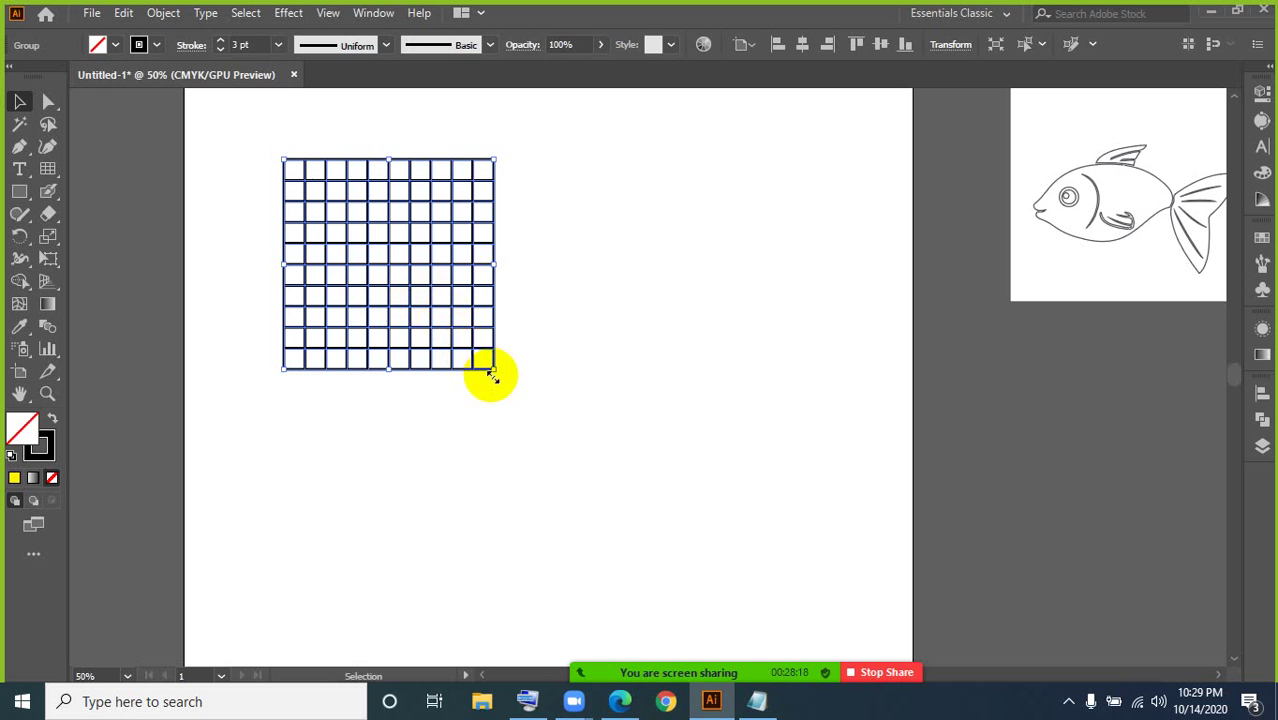
pyautogui.moveTo(493, 369); pyautogui.dragTo(605, 442)
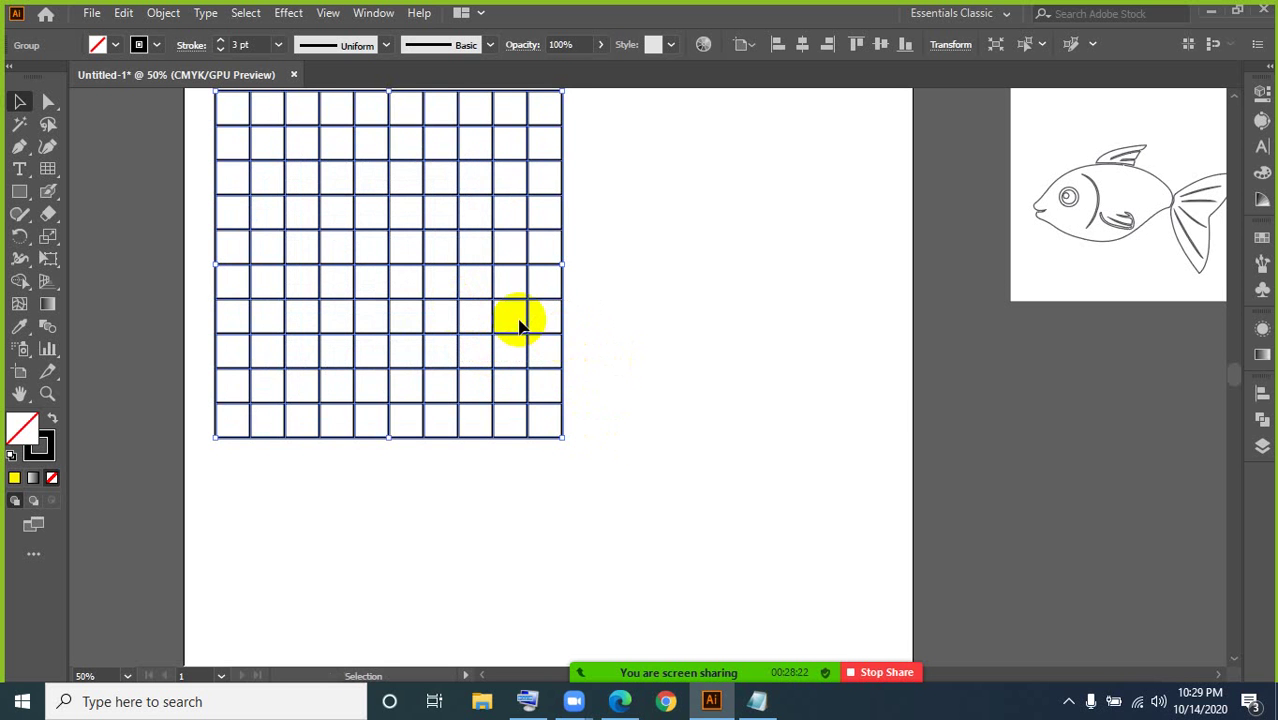
pyautogui.moveTo(528, 303); pyautogui.dragTo(680, 364)
pyautogui.click(556, 522)
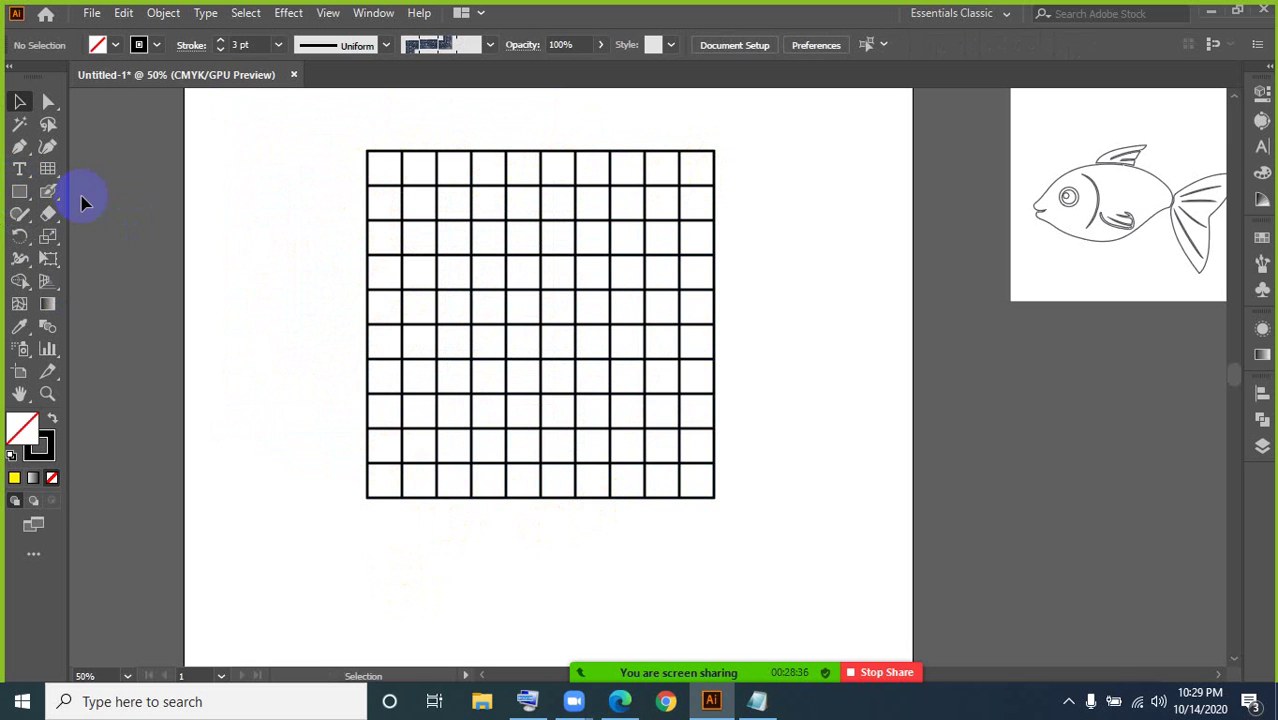
# Step: Fill the whole rectangular grid with light blue
pyautogui.moveTo(285, 128); pyautogui.dragTo(806, 512)
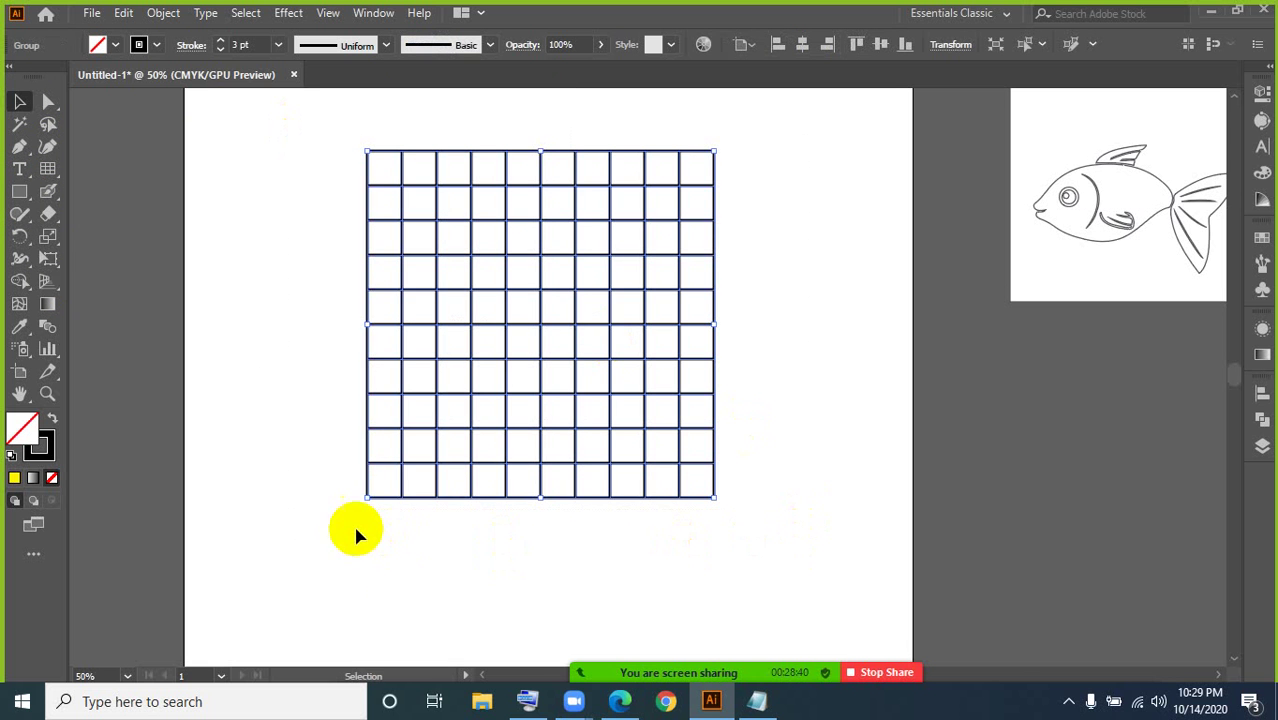
pyautogui.click(114, 45)
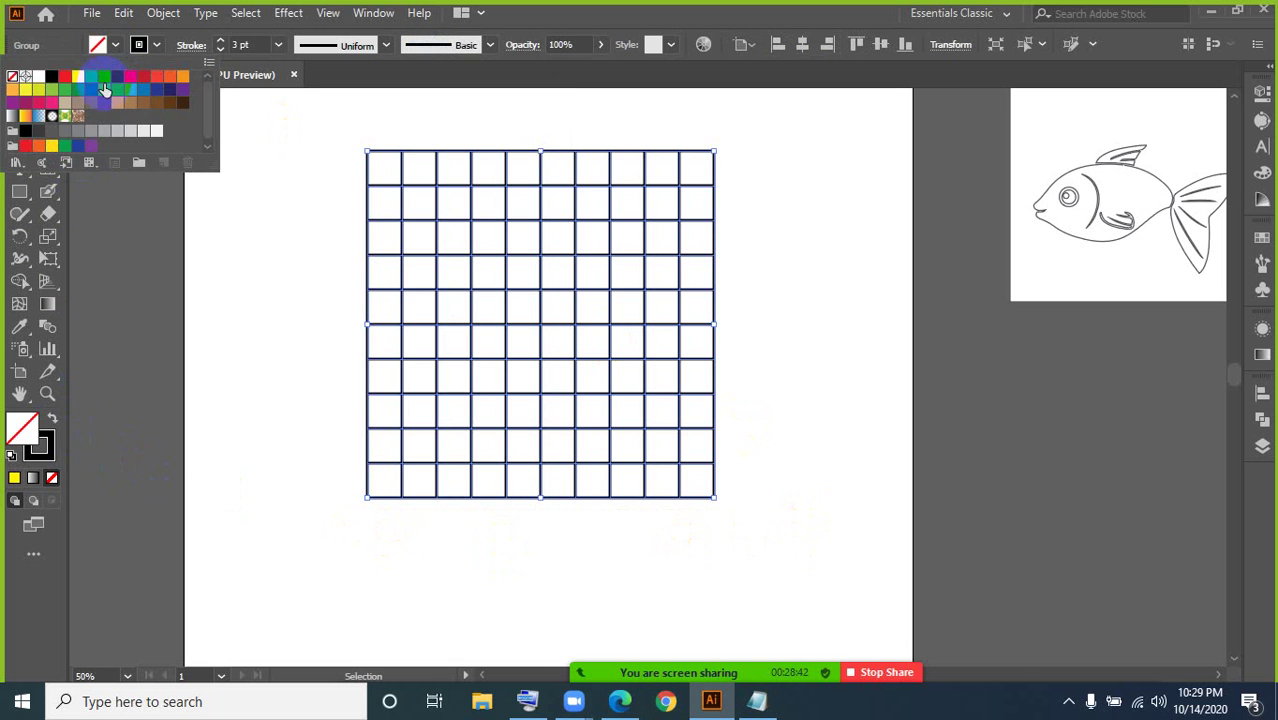
pyautogui.click(105, 78)
pyautogui.click(286, 387)
pyautogui.click(306, 502)
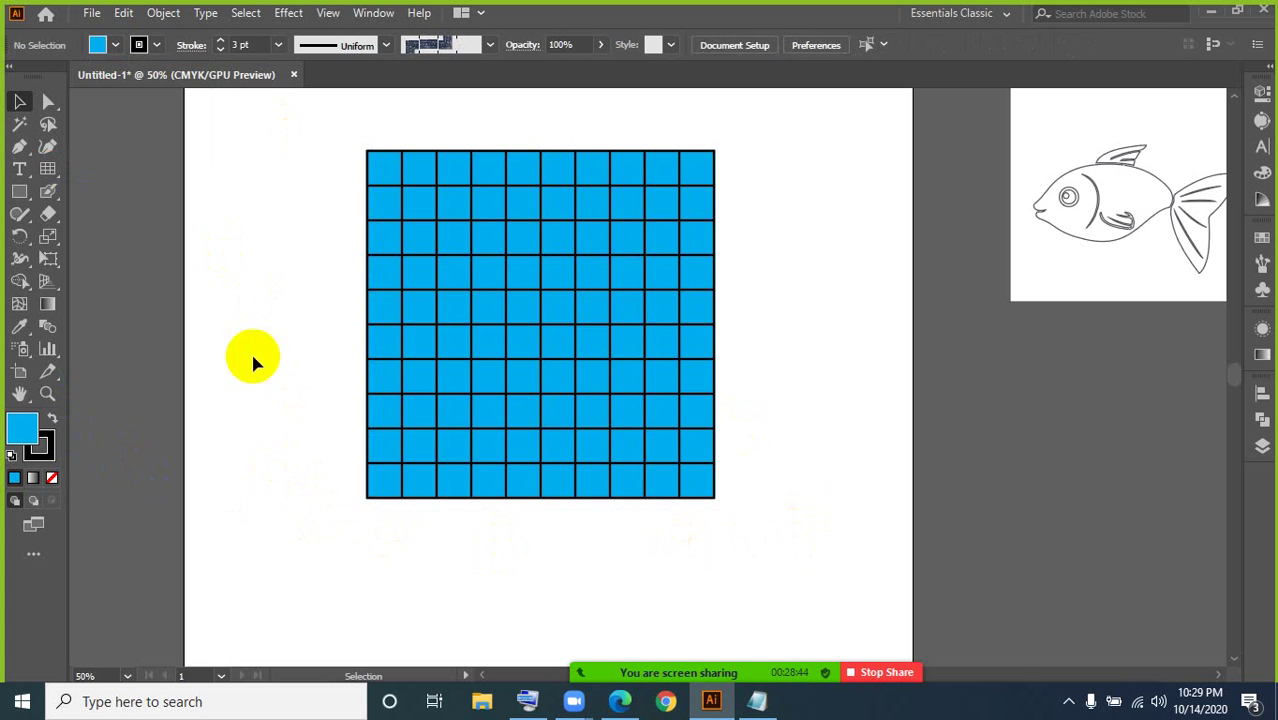
pyautogui.click(415, 346)
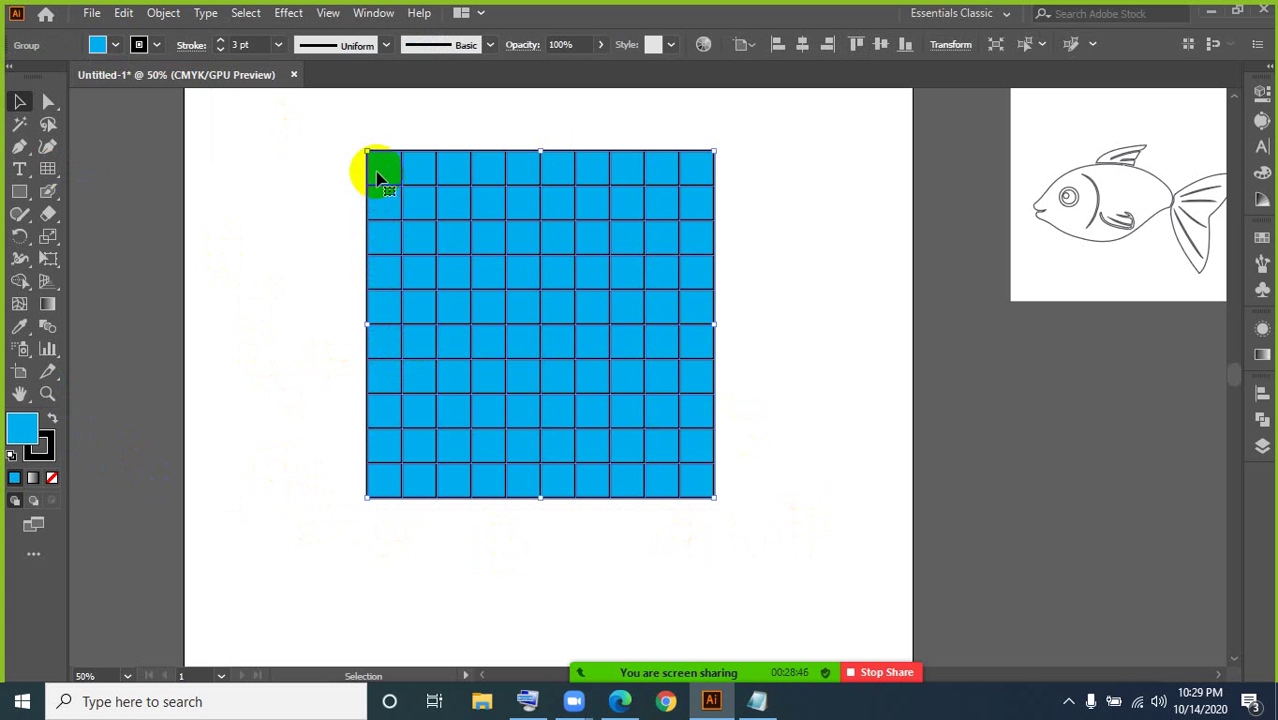
pyautogui.click(331, 567)
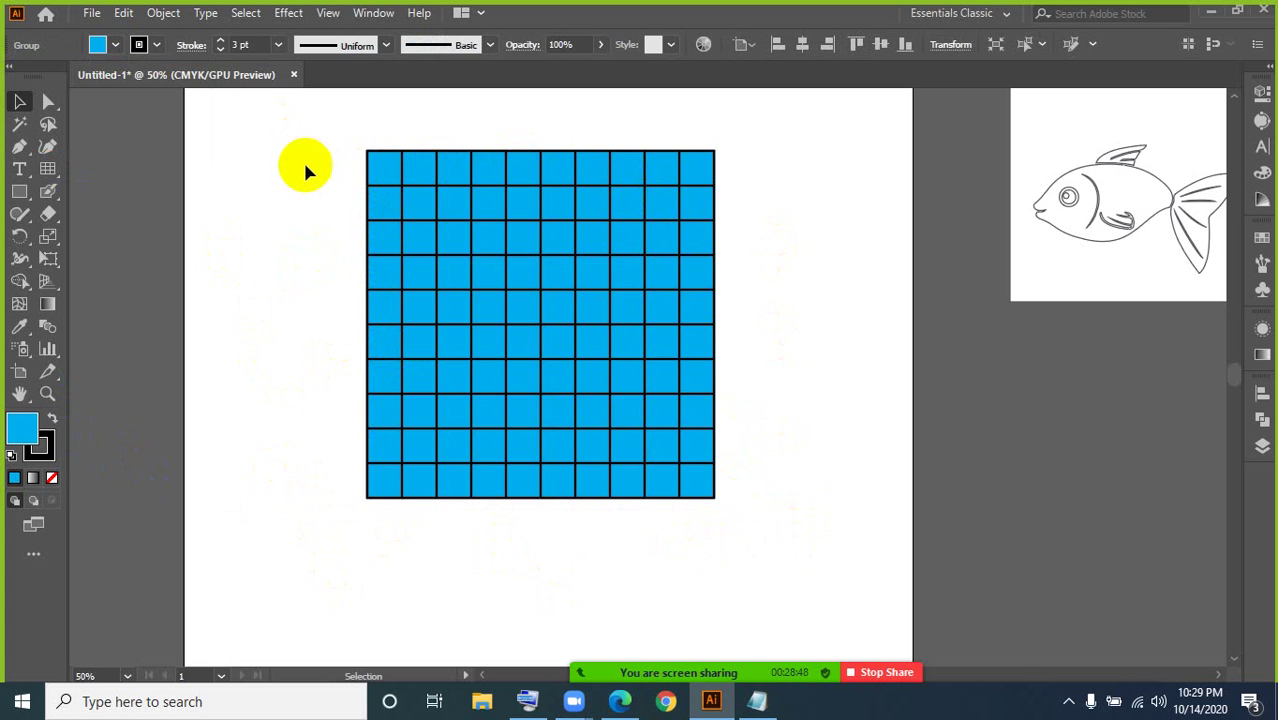
# Step: Turn the grid's cells into separate shapes with the Shape Builder tool, and deselect the grid
pyautogui.scroll(1, 306, 160)
pyautogui.moveTo(308, 132); pyautogui.dragTo(466, 311)
pyautogui.moveTo(296, 135); pyautogui.dragTo(741, 569)
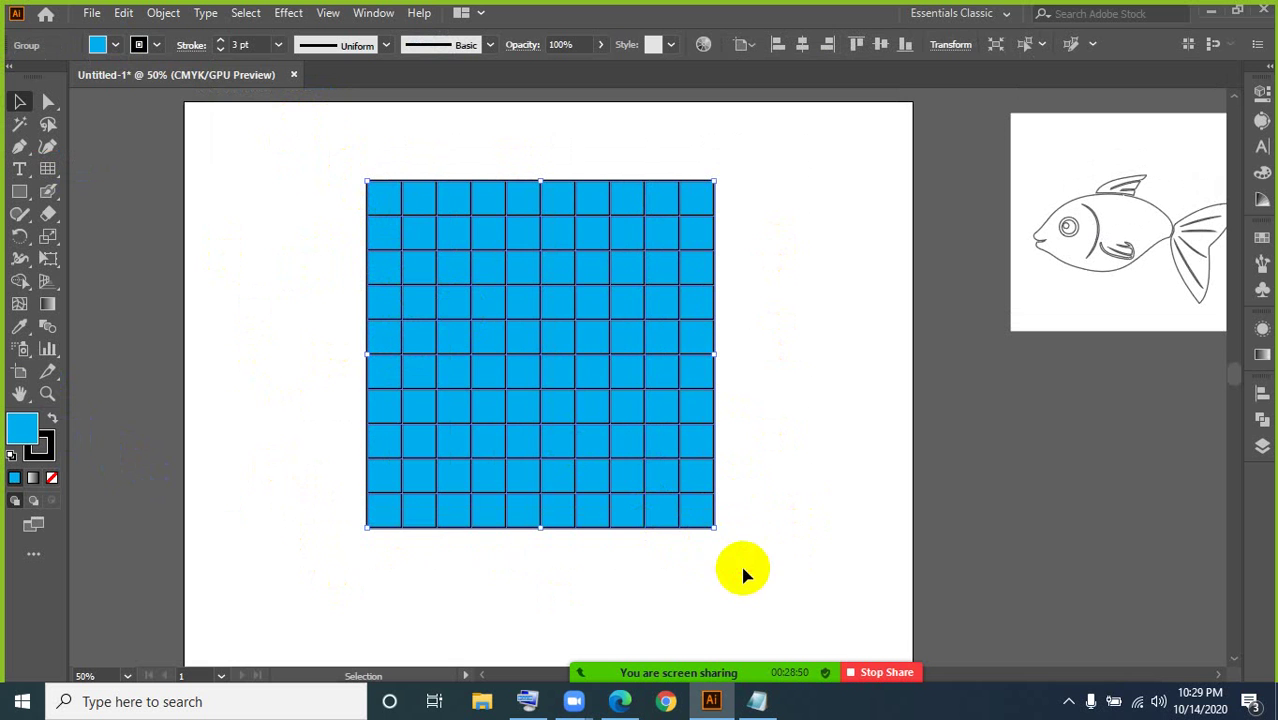
pyautogui.click(20, 282)
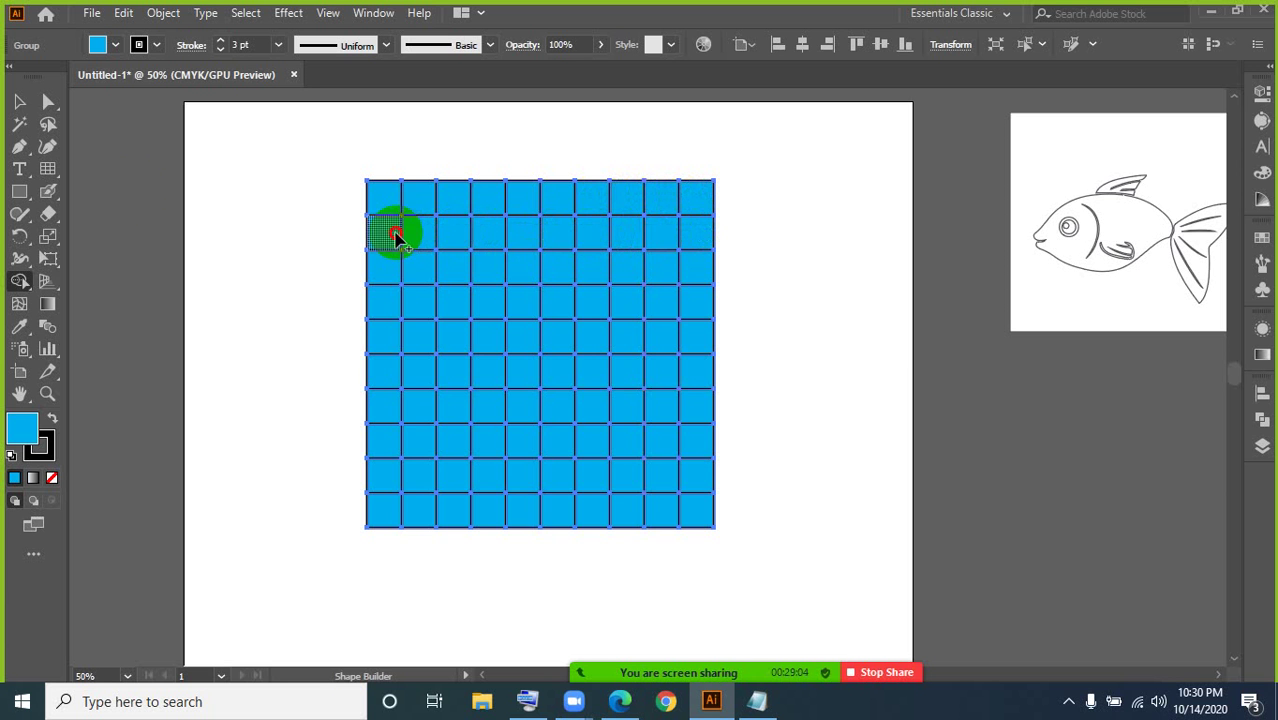
pyautogui.click(19, 101)
pyautogui.click(355, 228)
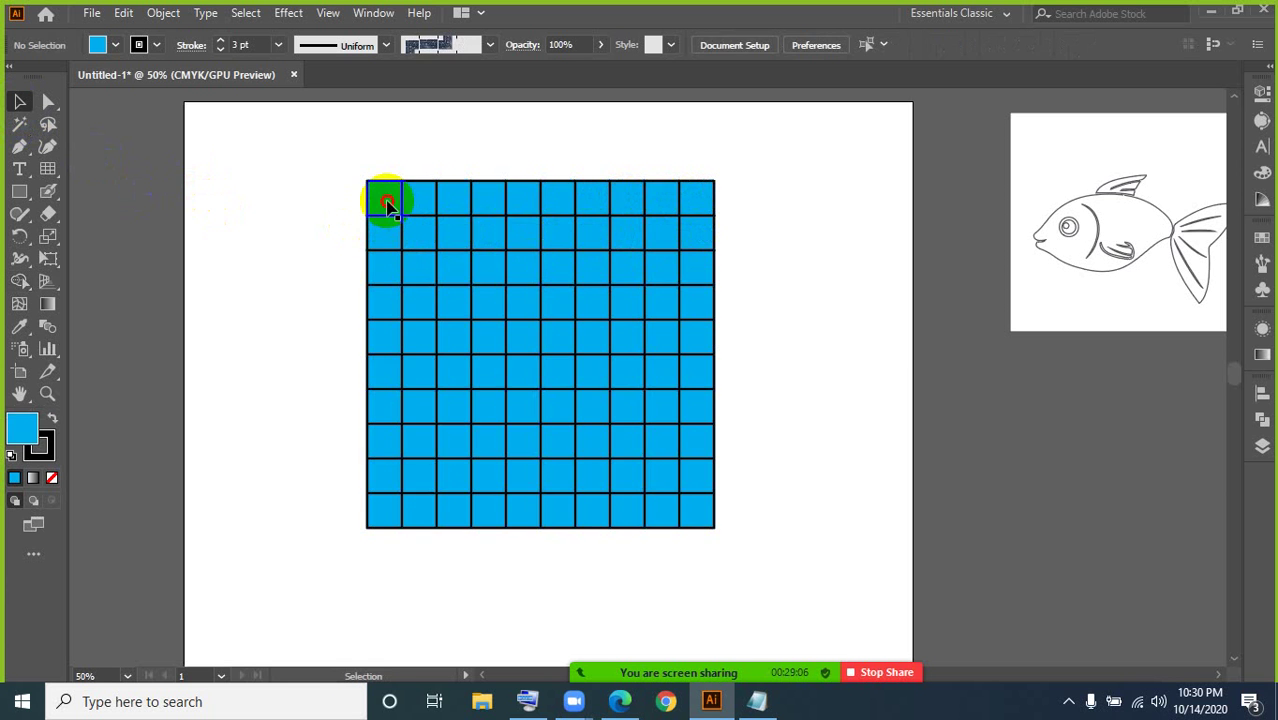
# Step: Ungroup the grid so that its cells can be selected individually
pyautogui.click(388, 203)
pyautogui.rightClick(388, 203)
pyautogui.click(441, 357)
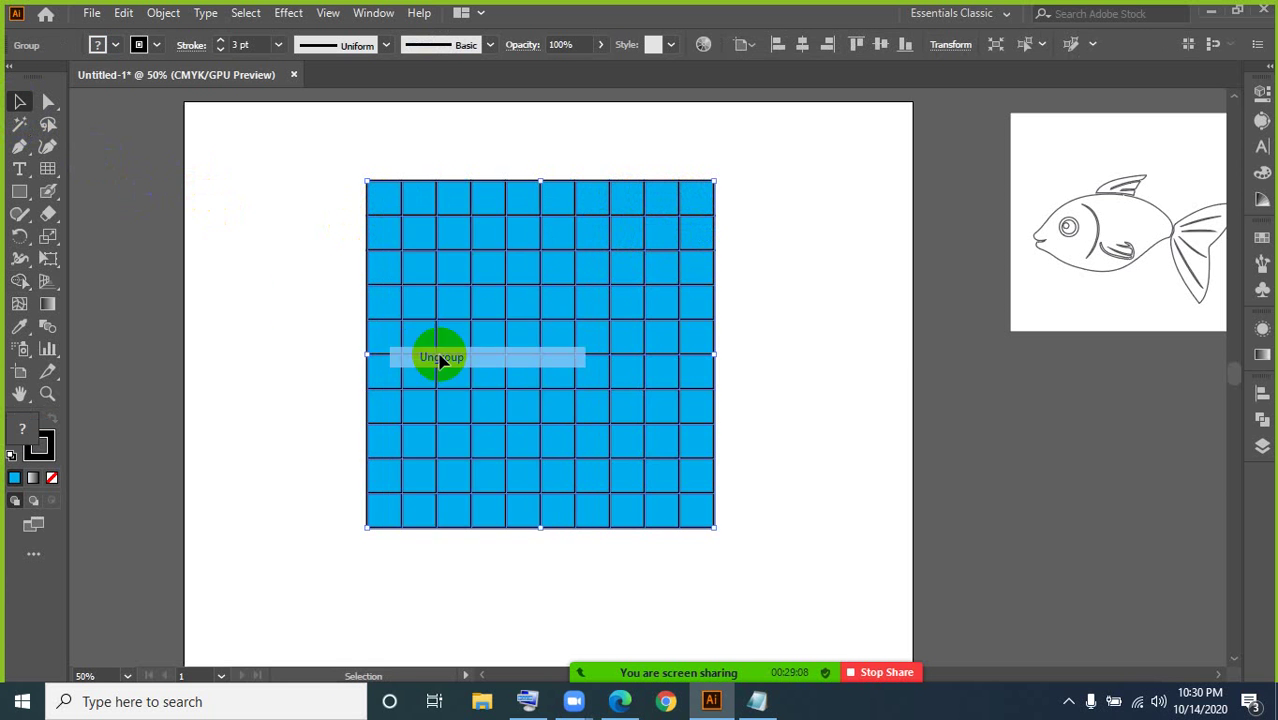
pyautogui.click(358, 218)
pyautogui.click(382, 200)
# Step: Fill the fifth cell of the grid's top row with teal and the fourth cell with yellow
pyautogui.moveTo(408, 213); pyautogui.dragTo(527, 210)
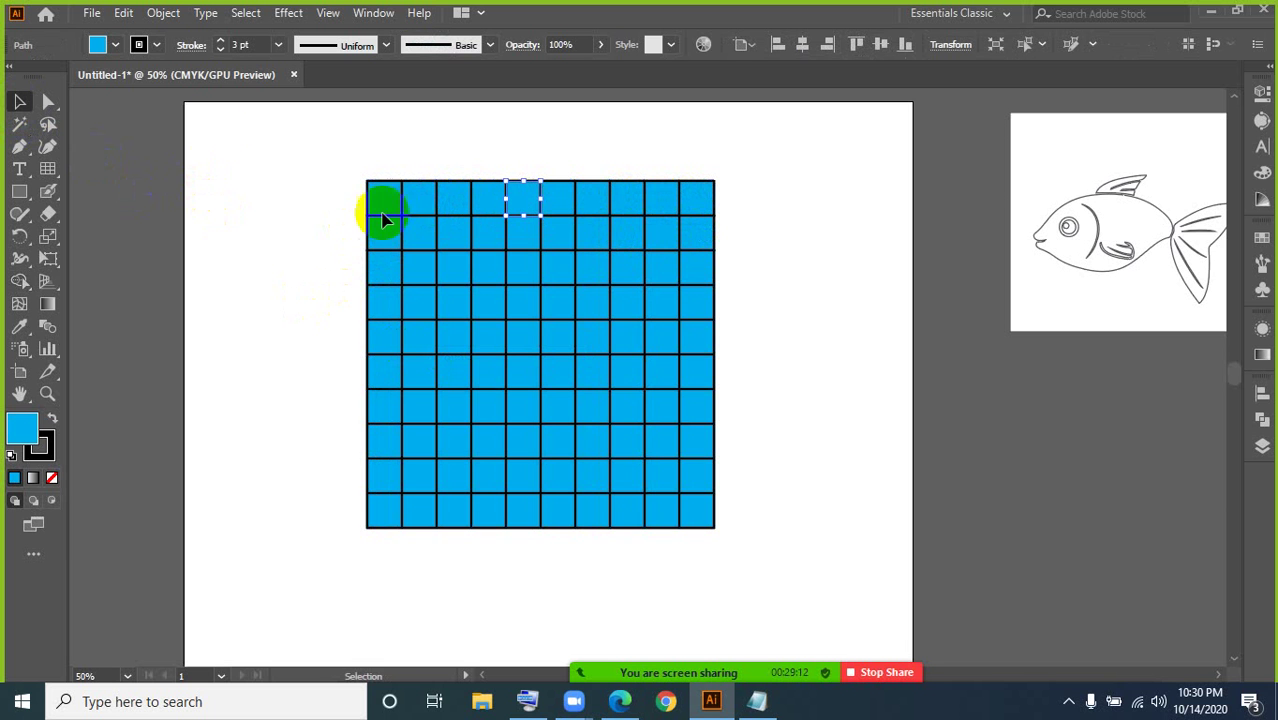
pyautogui.click(116, 44)
pyautogui.click(117, 101)
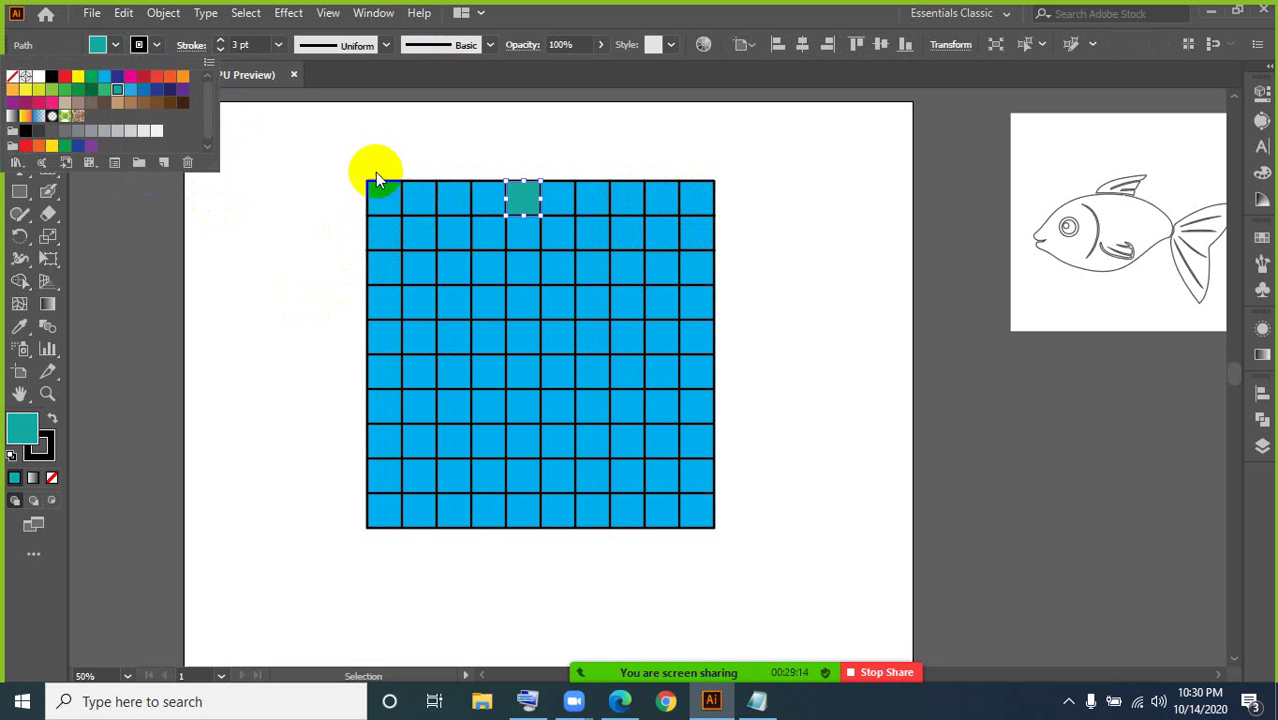
pyautogui.click(485, 196)
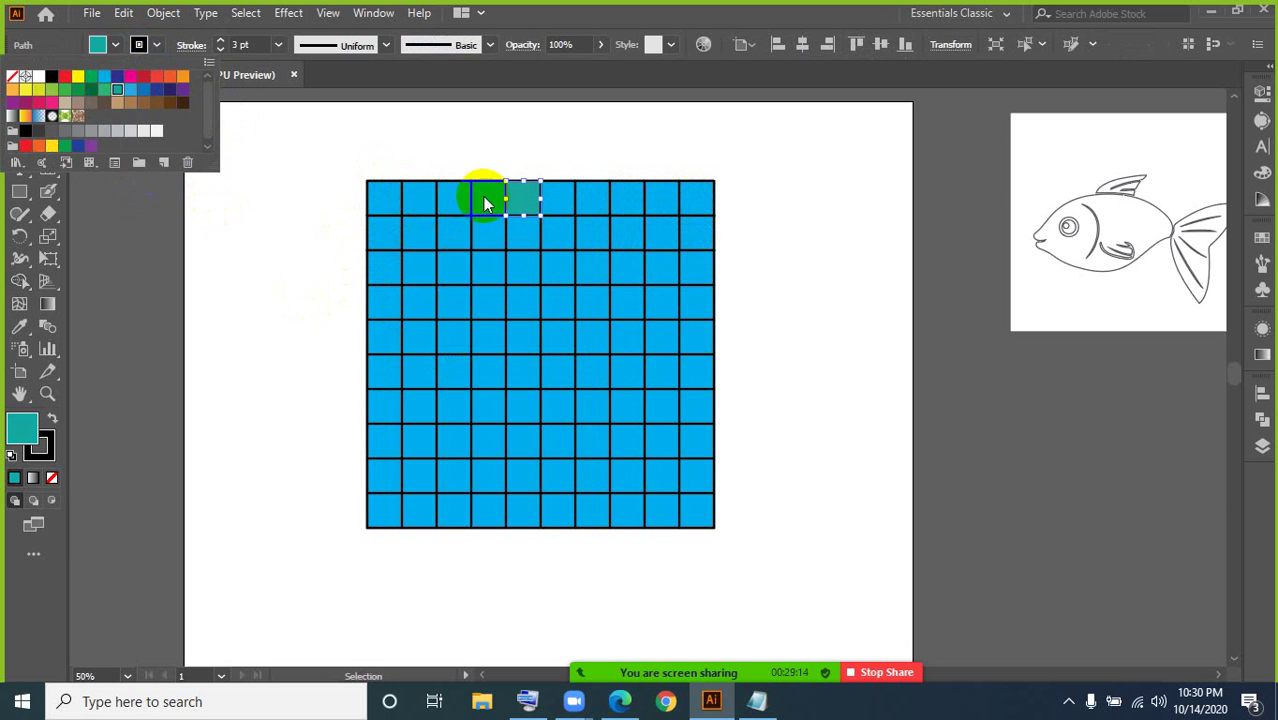
pyautogui.click(114, 45)
pyautogui.click(78, 76)
# Step: Fill the third cell of the grid's top row with red and deselect it
pyautogui.click(409, 216)
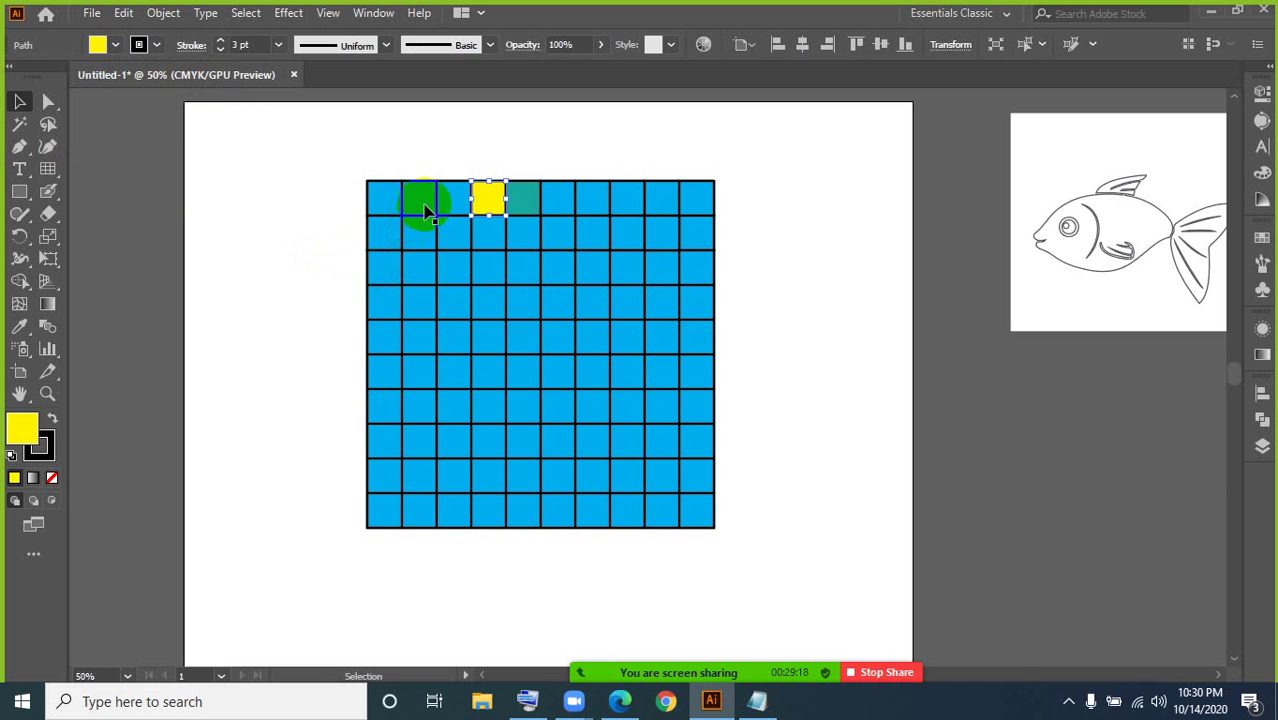
pyautogui.click(452, 200)
pyautogui.click(114, 45)
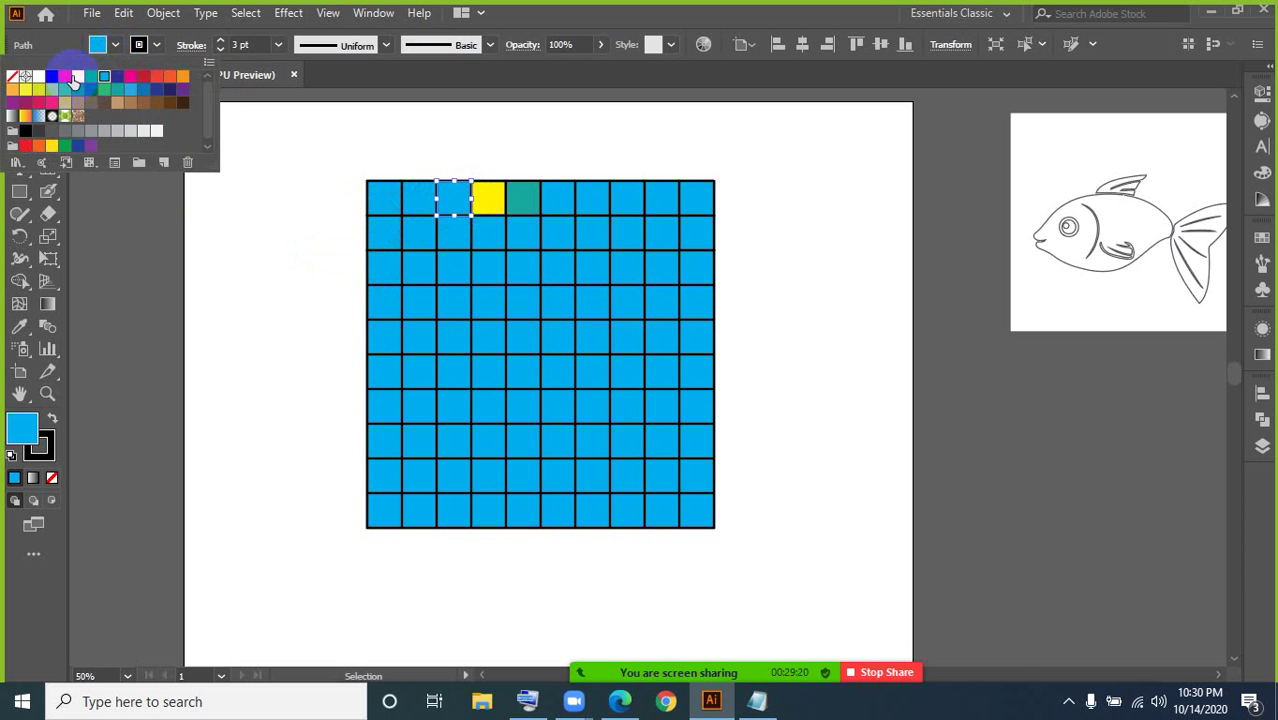
pyautogui.click(64, 76)
pyautogui.click(294, 322)
pyautogui.click(310, 395)
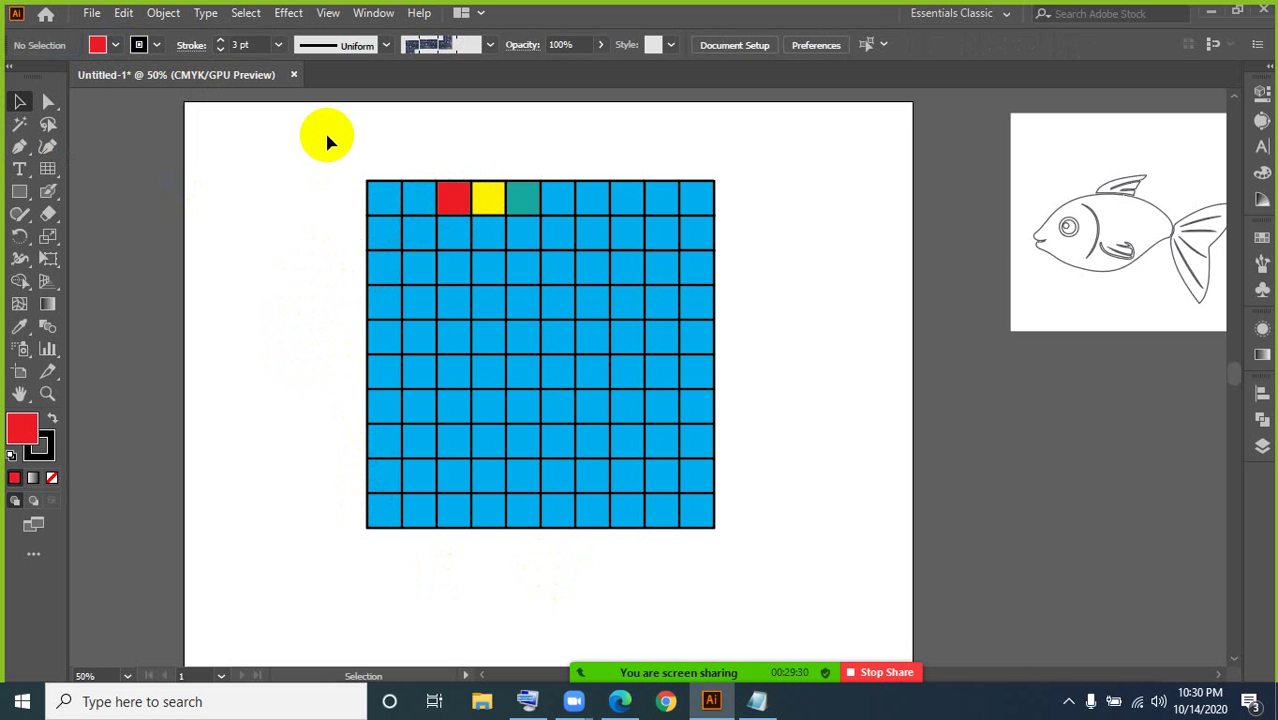
# Step: Delete the entire coloured grid and dismiss the meeting time-limit notice
pyautogui.moveTo(326, 140); pyautogui.dragTo(783, 610)
pyautogui.press('Delete')
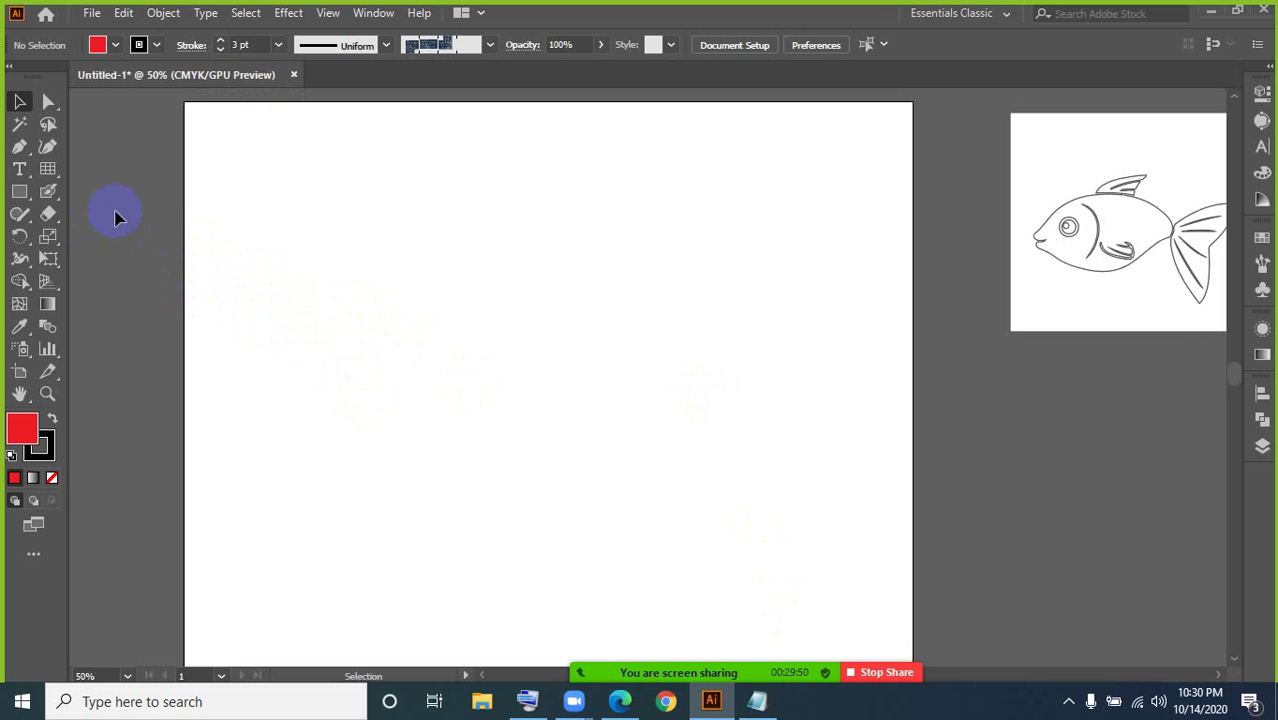
pyautogui.rightClick(53, 197)
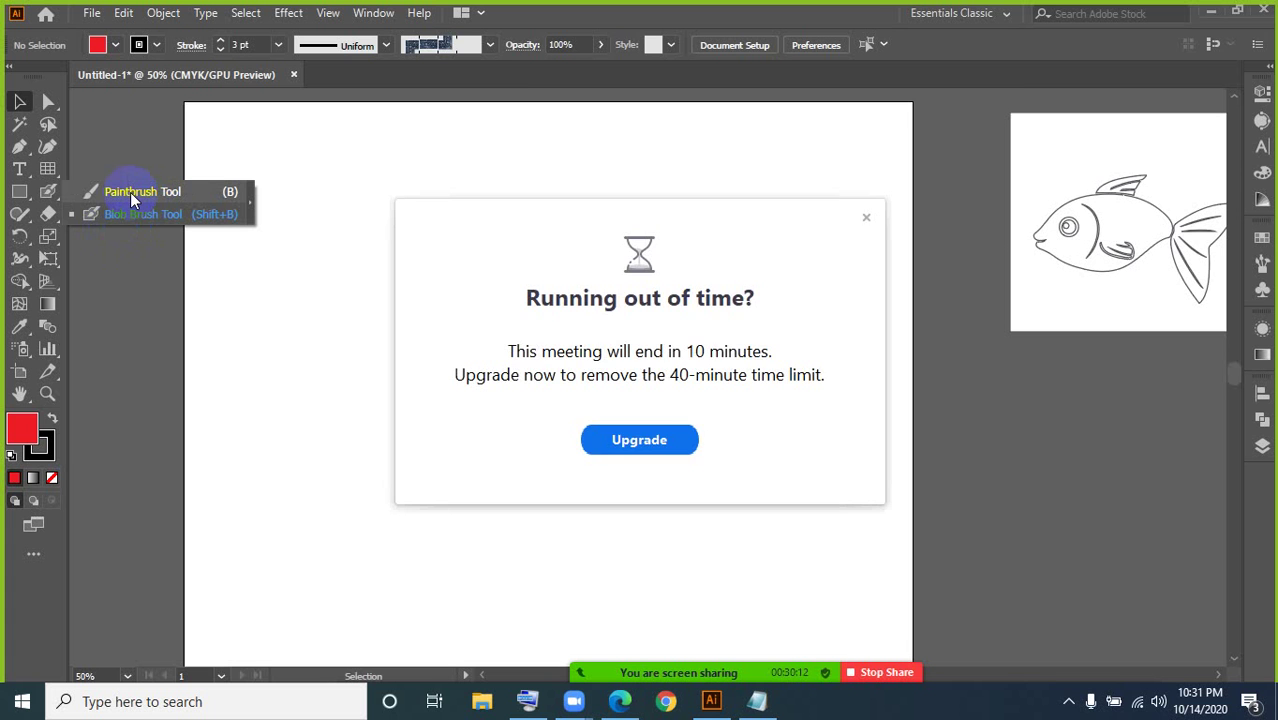
pyautogui.click(870, 219)
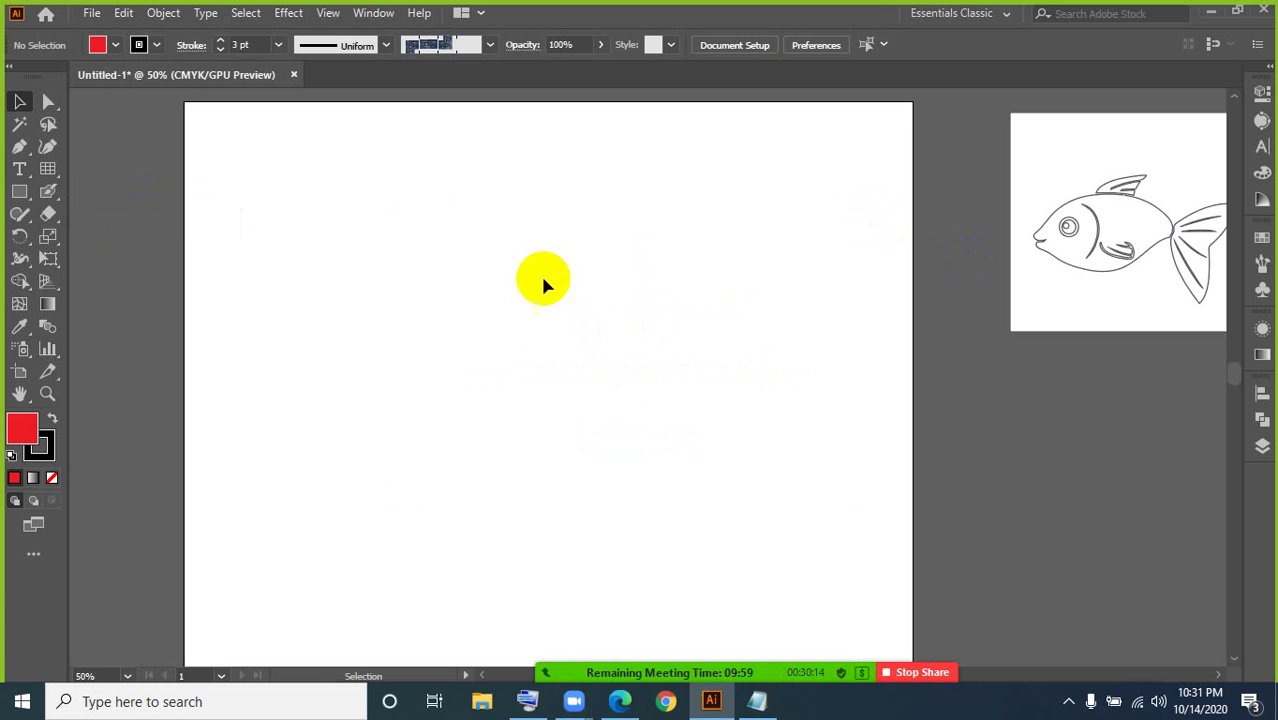
# Step: Paint two wavy freehand strokes, one above the other, with the Paintbrush tool and the denim seam brush
pyautogui.click(47, 191)
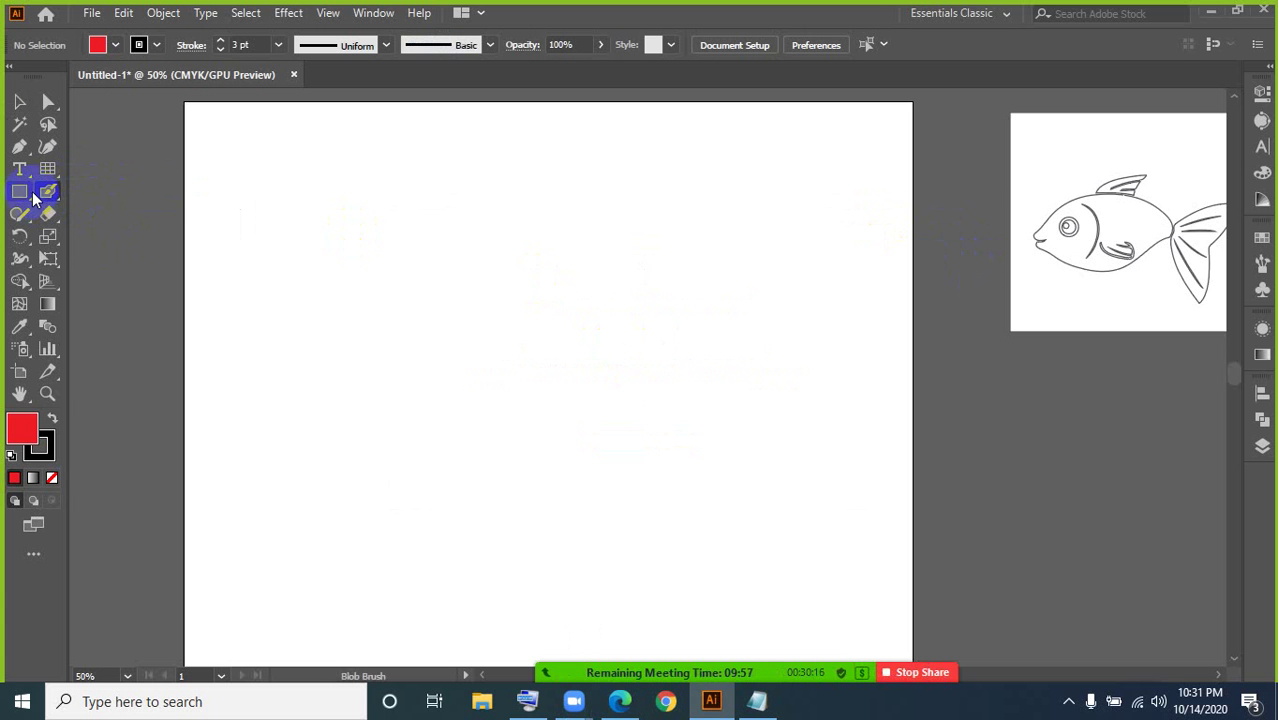
pyautogui.moveTo(44, 193); pyautogui.dragTo(104, 190)
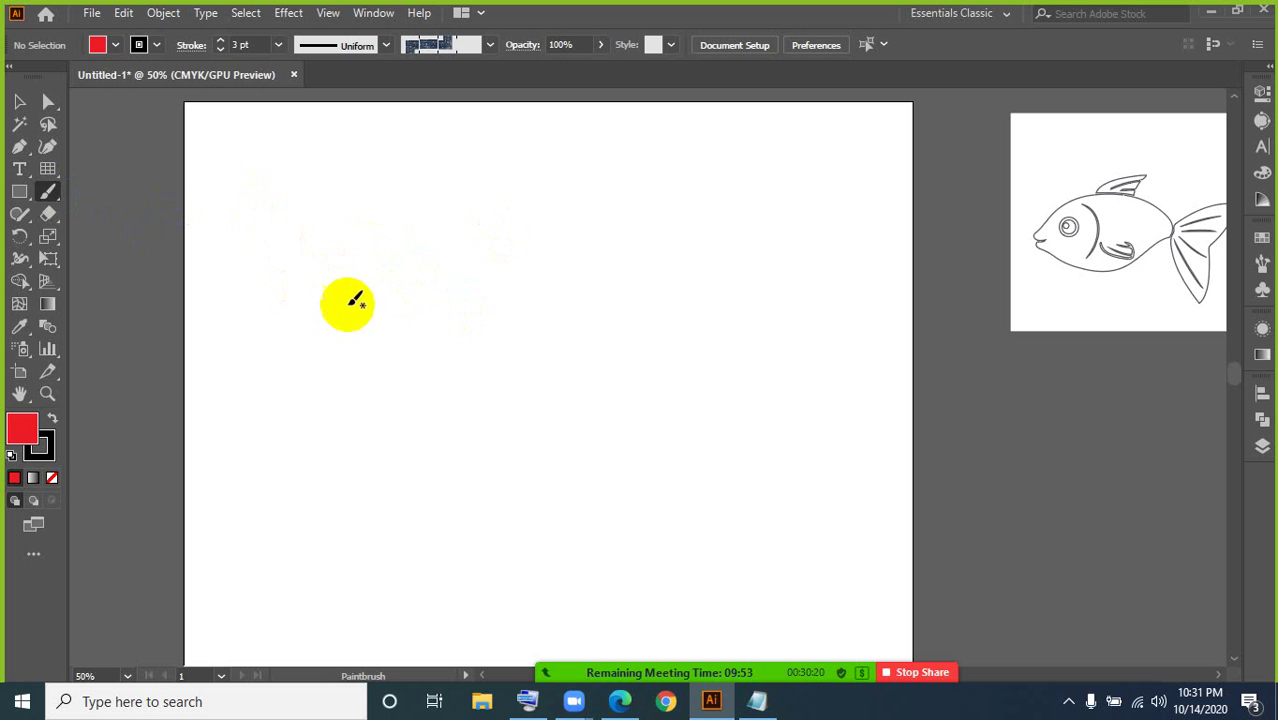
pyautogui.moveTo(335, 300)
pyautogui.mouseDown()
pyautogui.moveTo(385, 251)
pyautogui.moveTo(475, 276)
pyautogui.moveTo(598, 212)
pyautogui.mouseUp()
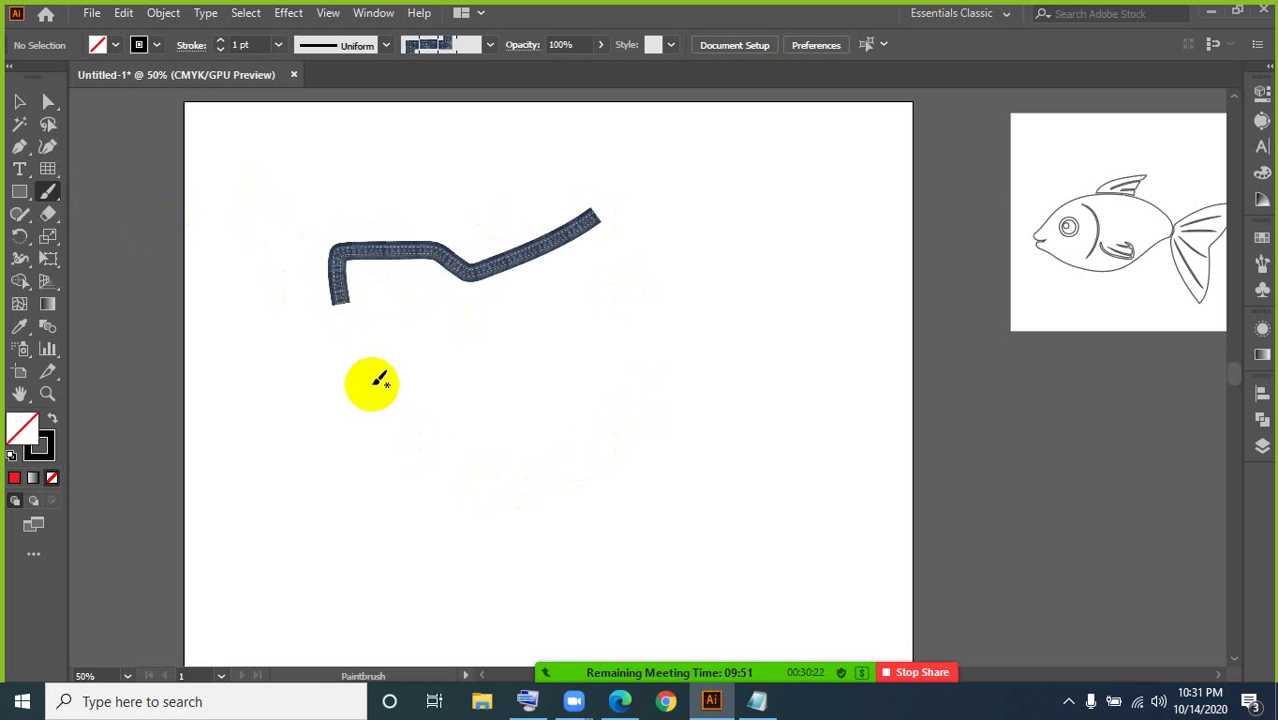
pyautogui.moveTo(392, 430)
pyautogui.mouseDown()
pyautogui.moveTo(405, 371)
pyautogui.moveTo(641, 296)
pyautogui.mouseUp()
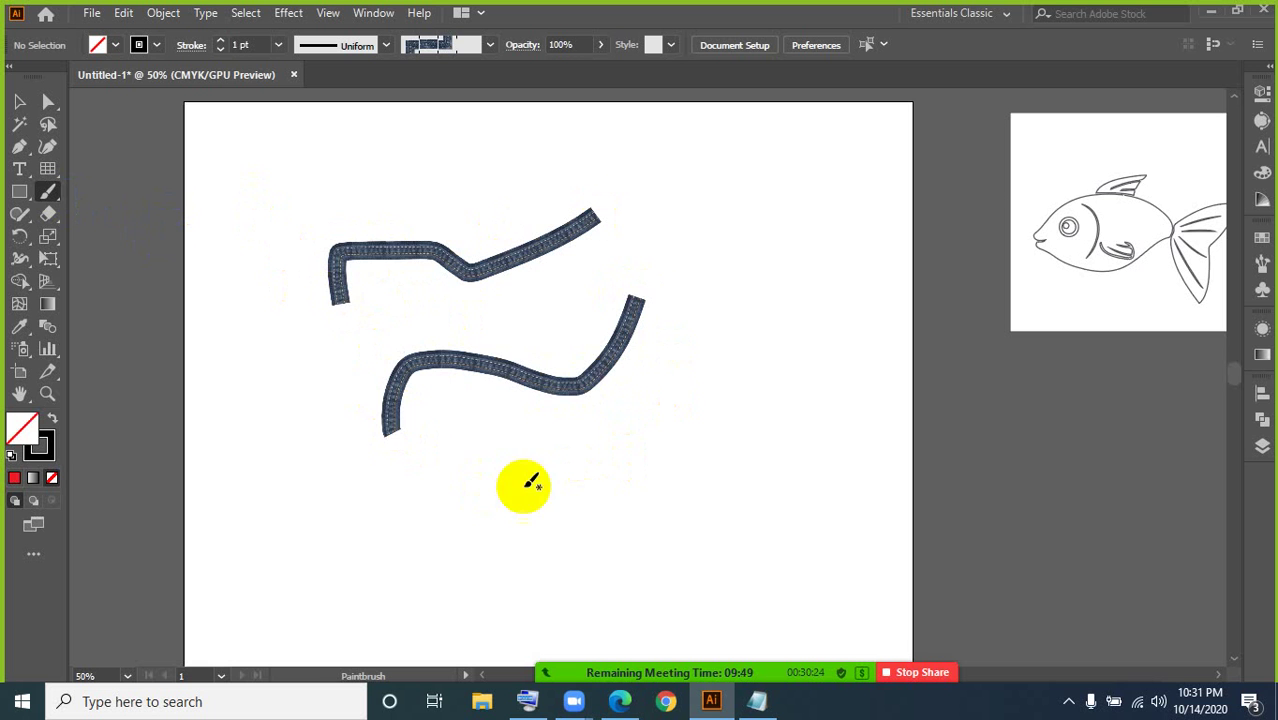
# Step: Apply the 5 pt. Round brush to both painted strokes and select the two strokes again
pyautogui.click(19, 101)
pyautogui.moveTo(320, 180); pyautogui.dragTo(587, 455)
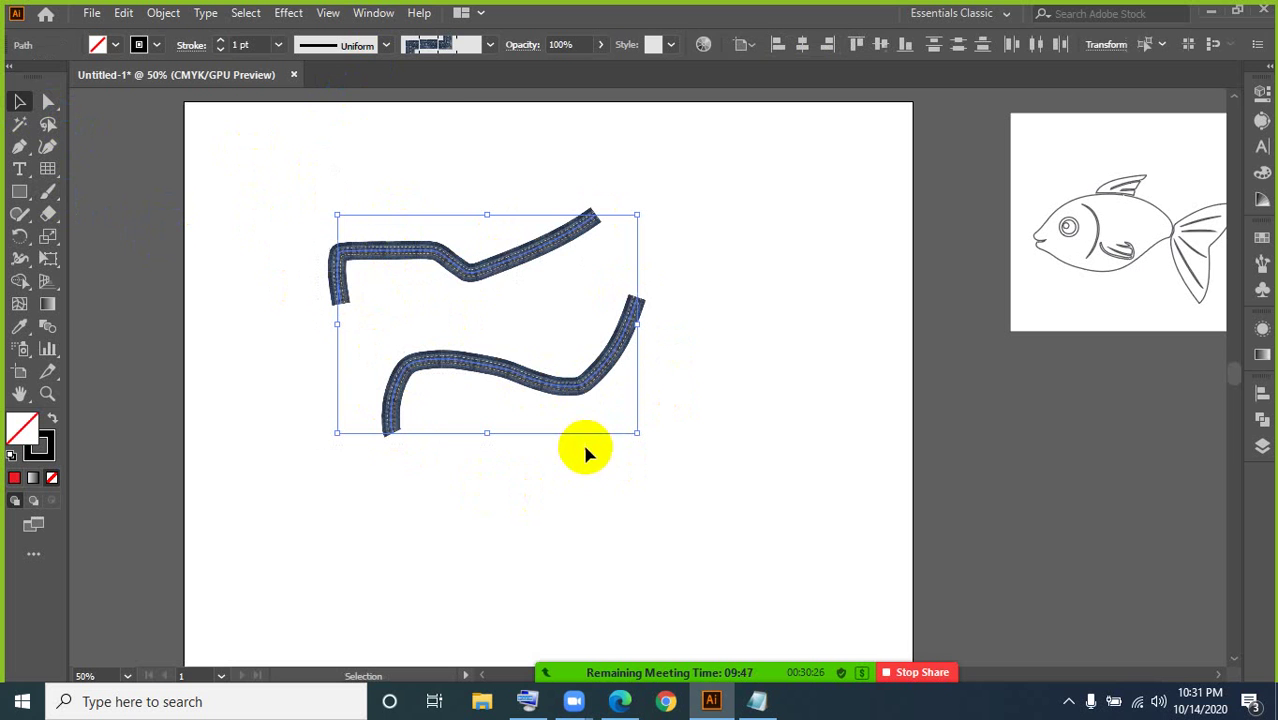
pyautogui.click(490, 44)
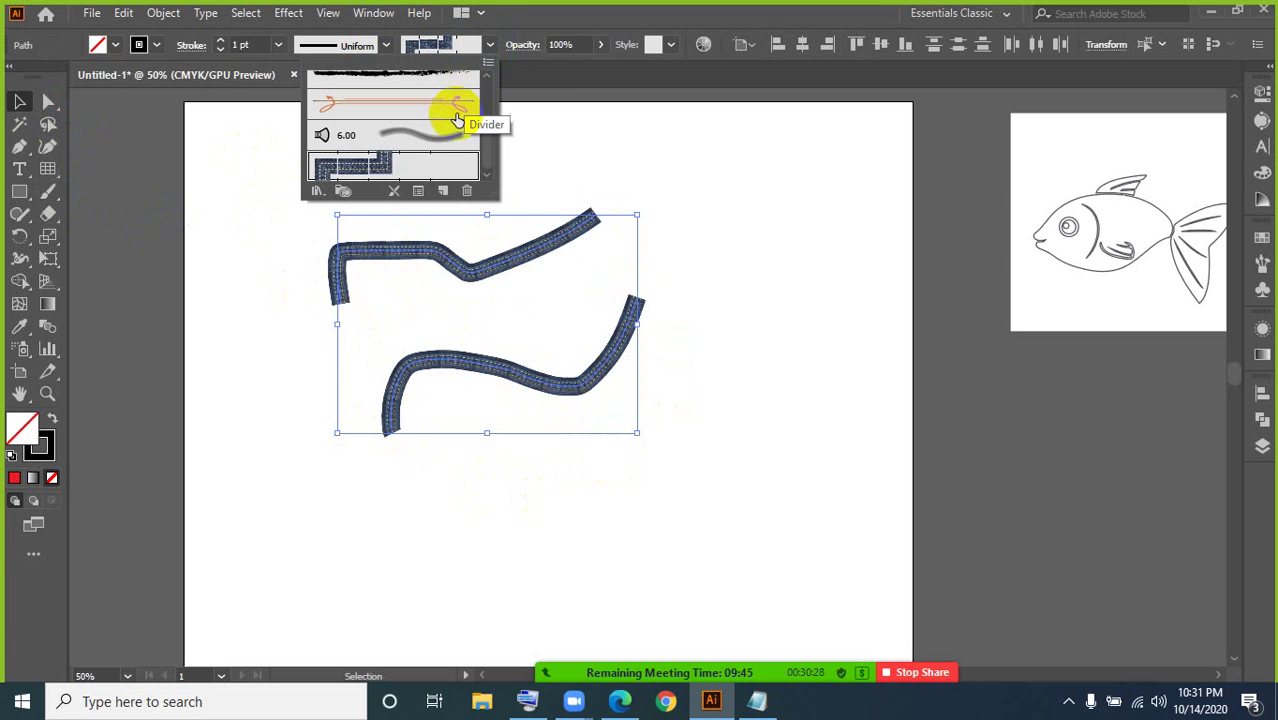
pyautogui.scroll(5, 456, 121)
pyautogui.click(322, 86)
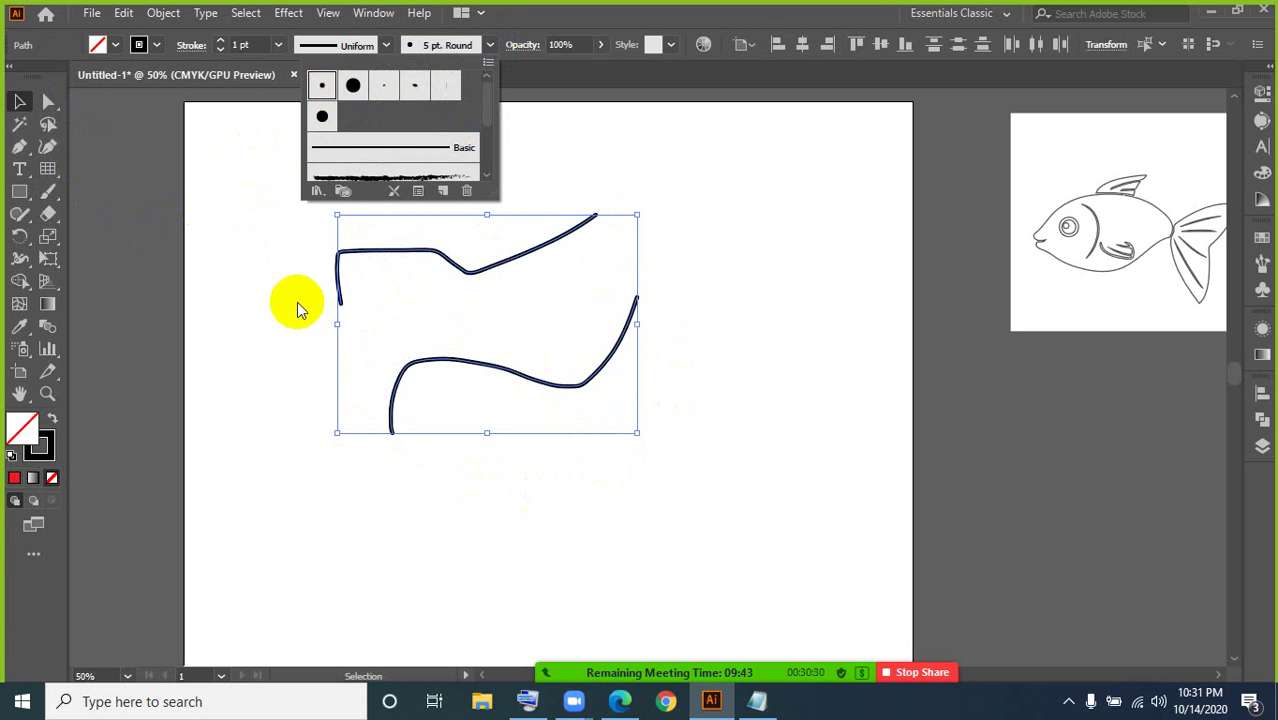
pyautogui.click(296, 300)
pyautogui.click(285, 170)
pyautogui.moveTo(285, 170); pyautogui.dragTo(654, 476)
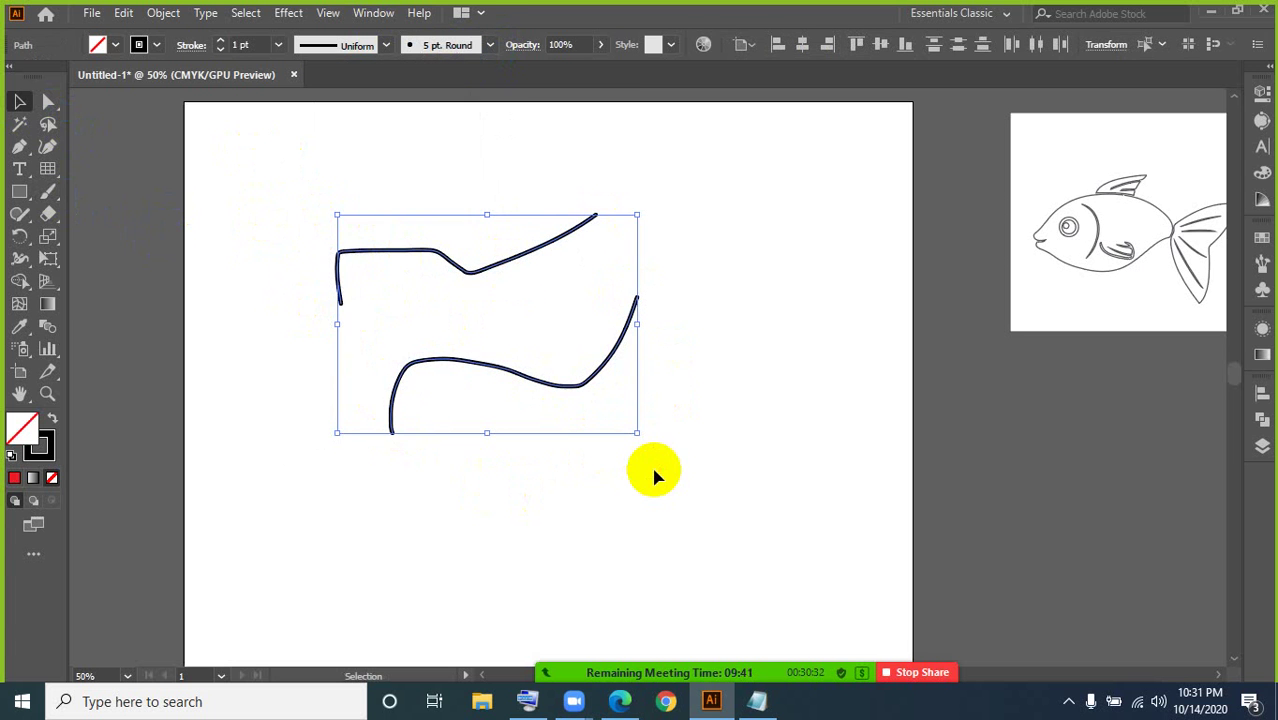
# Step: Delete the two selected strokes and paint three long wavy strokes, one below the other, with the Paintbrush tool
pyautogui.press('Delete')
pyautogui.click(49, 190)
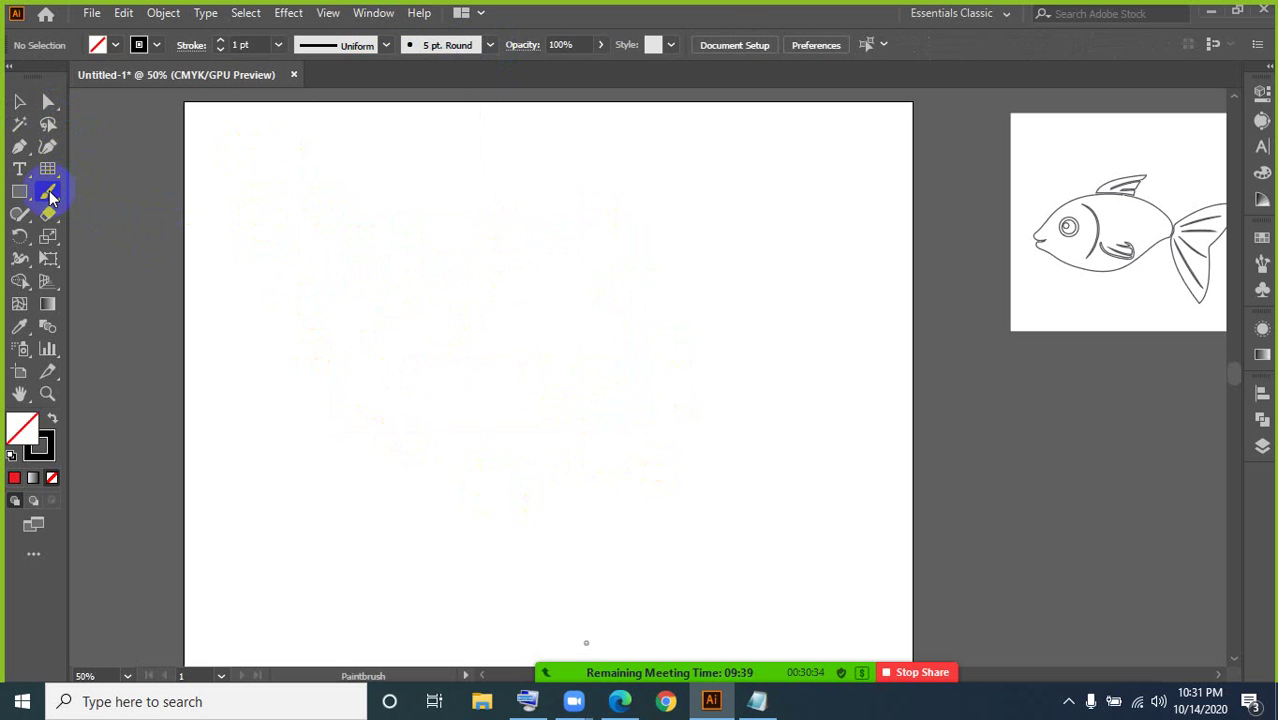
pyautogui.moveTo(300, 302)
pyautogui.mouseDown()
pyautogui.moveTo(316, 247)
pyautogui.moveTo(402, 241)
pyautogui.moveTo(495, 280)
pyautogui.moveTo(552, 208)
pyautogui.moveTo(757, 222)
pyautogui.moveTo(801, 206)
pyautogui.mouseUp()
pyautogui.moveTo(366, 412)
pyautogui.mouseDown()
pyautogui.moveTo(675, 351)
pyautogui.moveTo(809, 294)
pyautogui.mouseUp()
pyautogui.moveTo(433, 487)
pyautogui.mouseDown()
pyautogui.moveTo(516, 437)
pyautogui.moveTo(814, 390)
pyautogui.mouseUp()
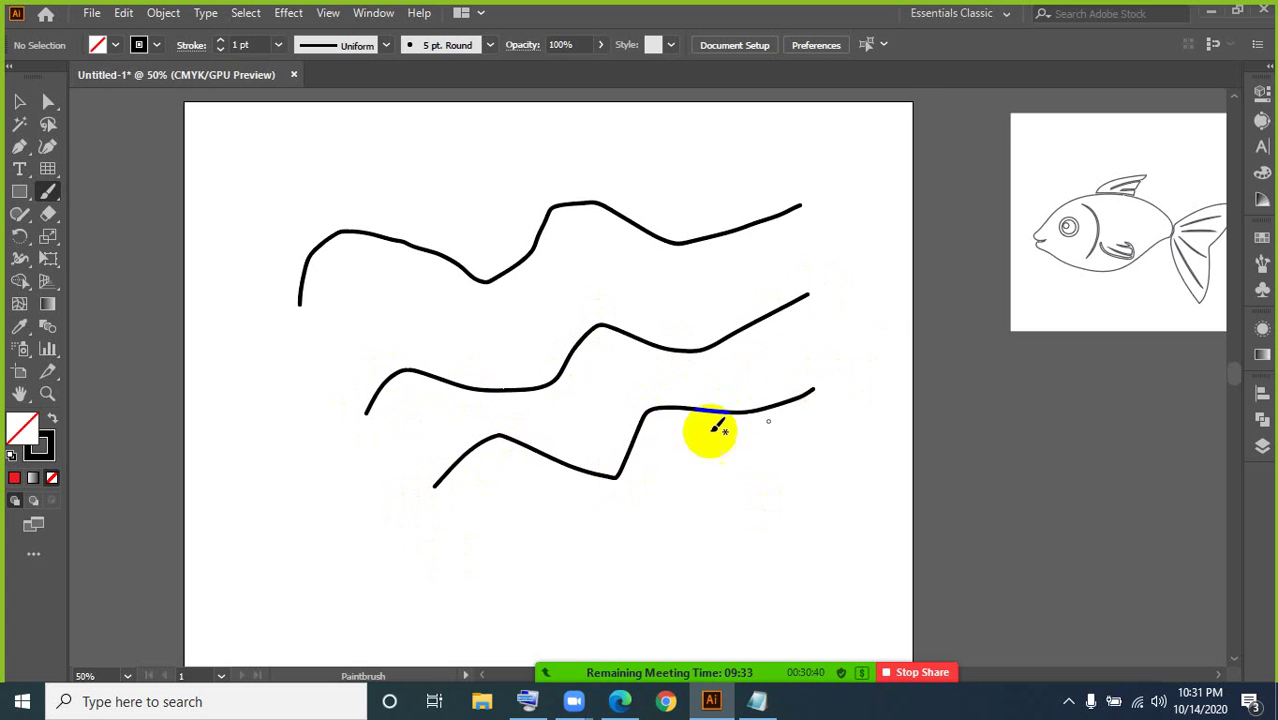
# Step: Paint a jagged zigzag scribble below the third wavy stroke and several short freehand marks beside it toward the artboard's lower right
pyautogui.scroll(-2, 420, 420)
pyautogui.moveTo(541, 477)
pyautogui.mouseDown()
pyautogui.moveTo(500, 477)
pyautogui.moveTo(555, 507)
pyautogui.moveTo(545, 484)
pyautogui.moveTo(576, 491)
pyautogui.moveTo(549, 446)
pyautogui.moveTo(592, 465)
pyautogui.moveTo(670, 409)
pyautogui.moveTo(668, 388)
pyautogui.moveTo(716, 374)
pyautogui.moveTo(712, 402)
pyautogui.moveTo(730, 399)
pyautogui.moveTo(706, 368)
pyautogui.moveTo(732, 343)
pyautogui.moveTo(739, 407)
pyautogui.mouseUp()
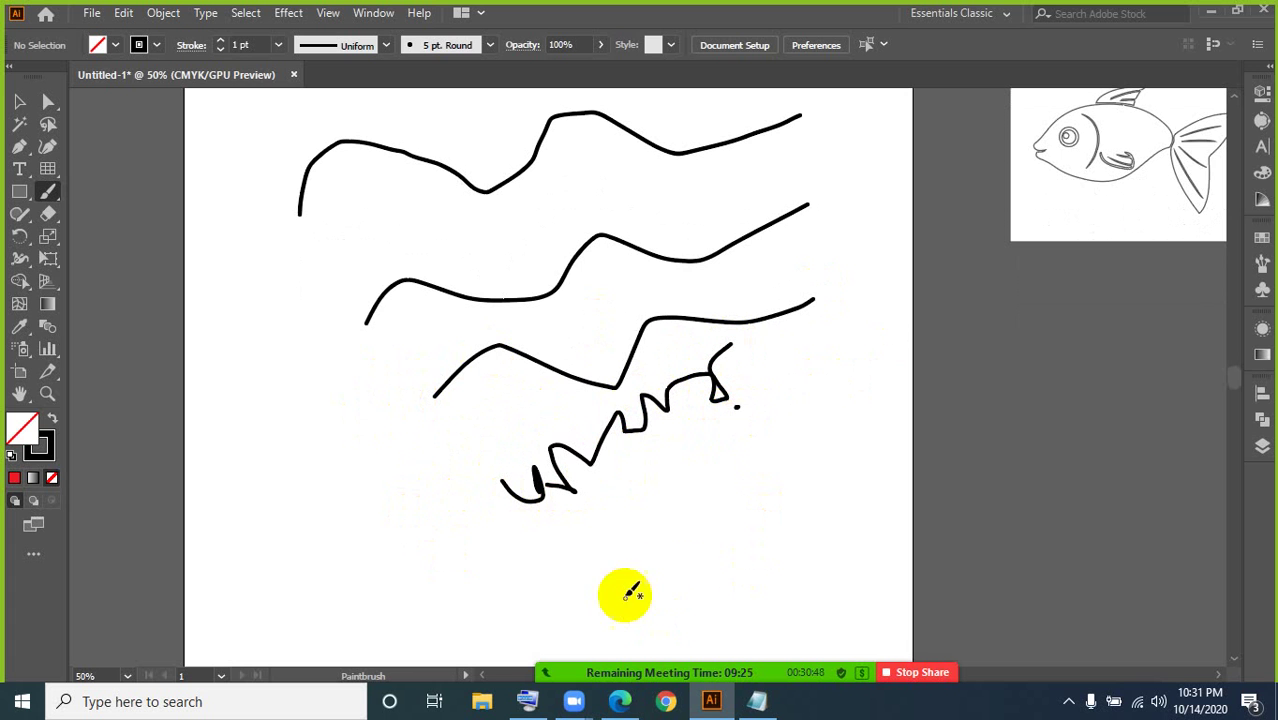
pyautogui.moveTo(677, 488); pyautogui.dragTo(749, 558)
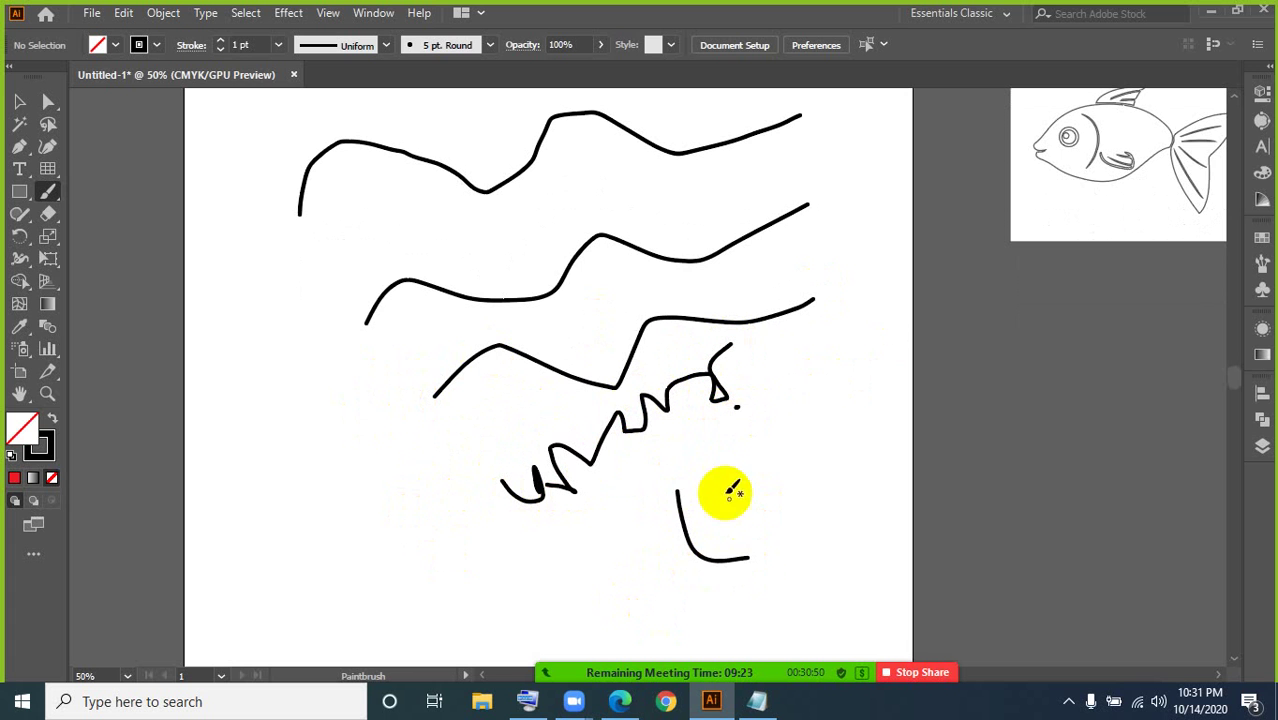
pyautogui.moveTo(714, 480); pyautogui.dragTo(785, 505)
pyautogui.moveTo(748, 447)
pyautogui.mouseDown()
pyautogui.moveTo(790, 440)
pyautogui.moveTo(758, 432)
pyautogui.moveTo(785, 402)
pyautogui.moveTo(822, 487)
pyautogui.mouseUp()
pyautogui.moveTo(805, 419); pyautogui.dragTo(835, 378)
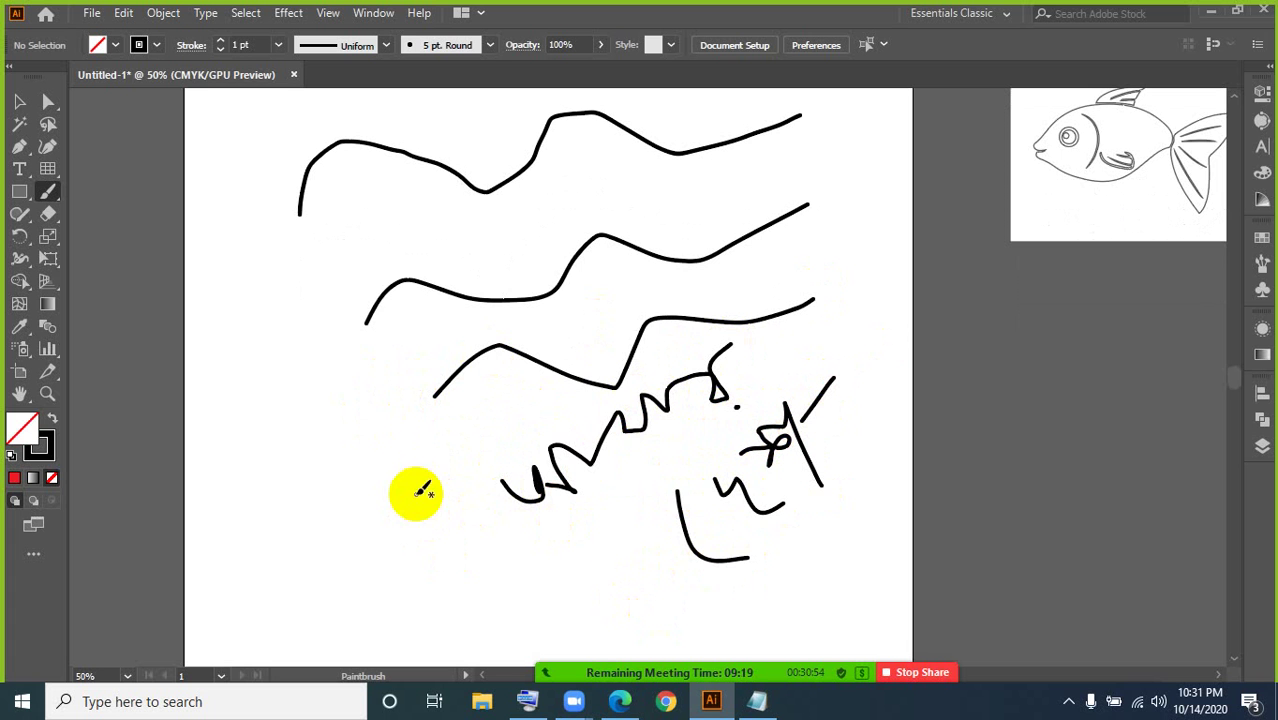
# Step: Paint a looping, handwriting-like scribble near the artboard's left edge with the Paintbrush tool, ending in a rising diagonal tail
pyautogui.click(52, 200)
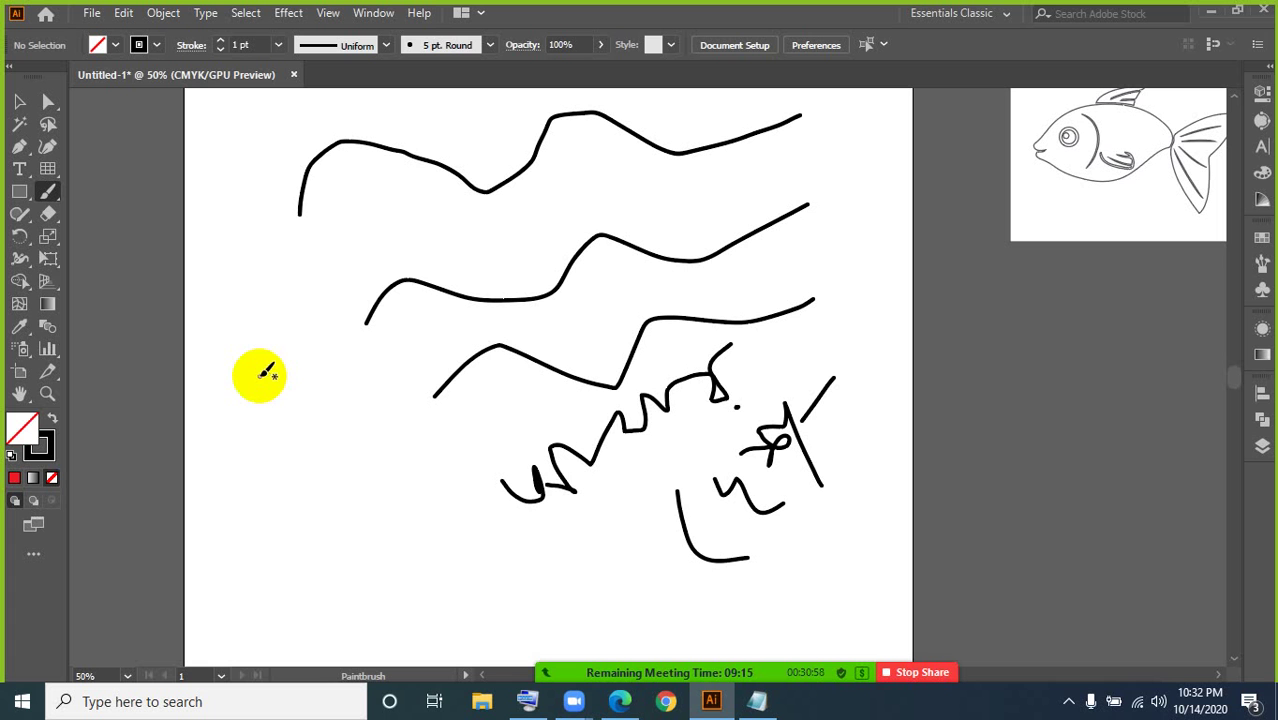
pyautogui.moveTo(180, 330); pyautogui.dragTo(193, 350)
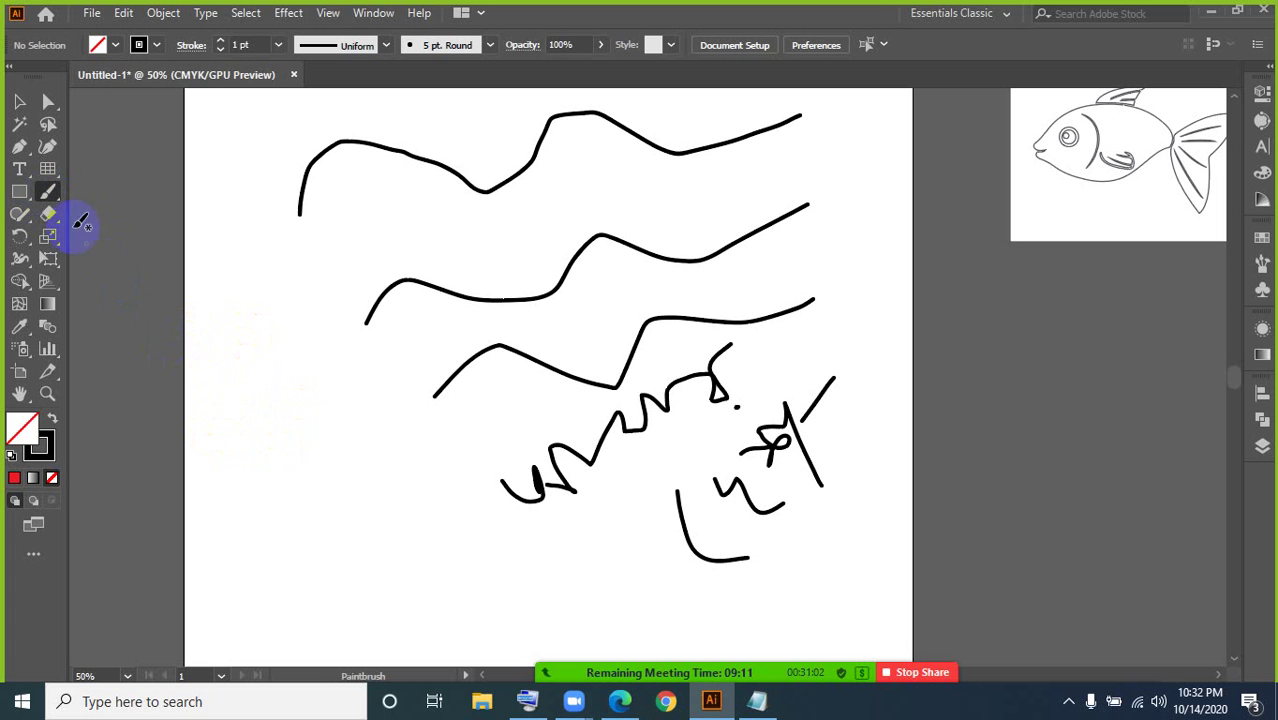
pyautogui.scroll(-2, 240, 425)
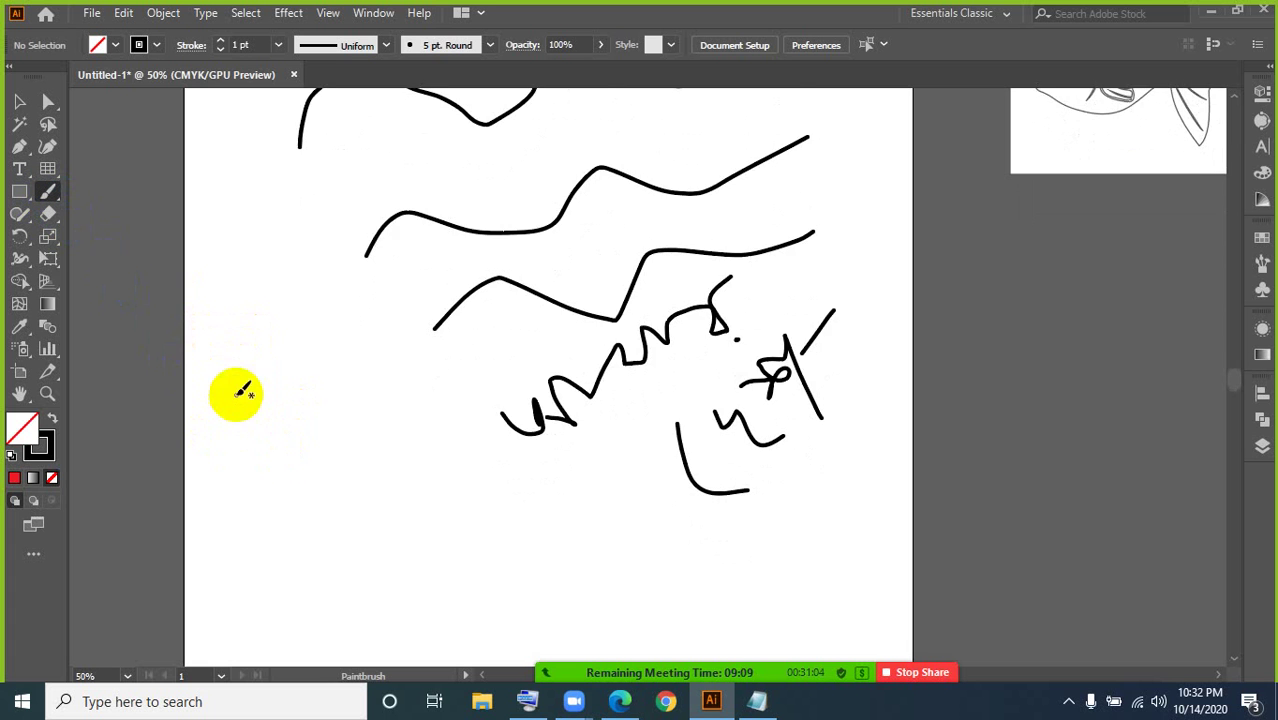
pyautogui.moveTo(258, 438)
pyautogui.mouseDown()
pyautogui.moveTo(251, 353)
pyautogui.moveTo(289, 416)
pyautogui.moveTo(253, 426)
pyautogui.moveTo(289, 342)
pyautogui.moveTo(309, 416)
pyautogui.moveTo(347, 293)
pyautogui.mouseUp()
pyautogui.moveTo(404, 317); pyautogui.dragTo(453, 255)
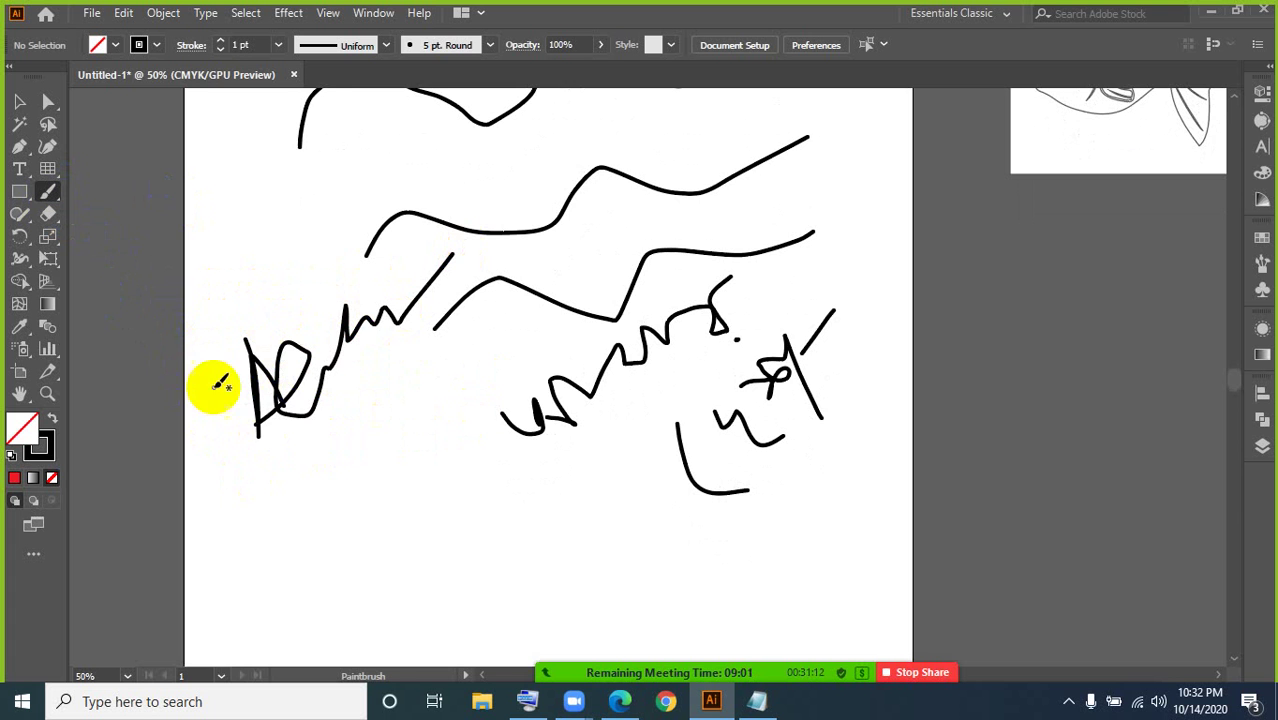
# Step: Paint a rising zigzag stroke in the lower part of the artboard and another wavy stroke along its top edge
pyautogui.scroll(-2, 345, 530)
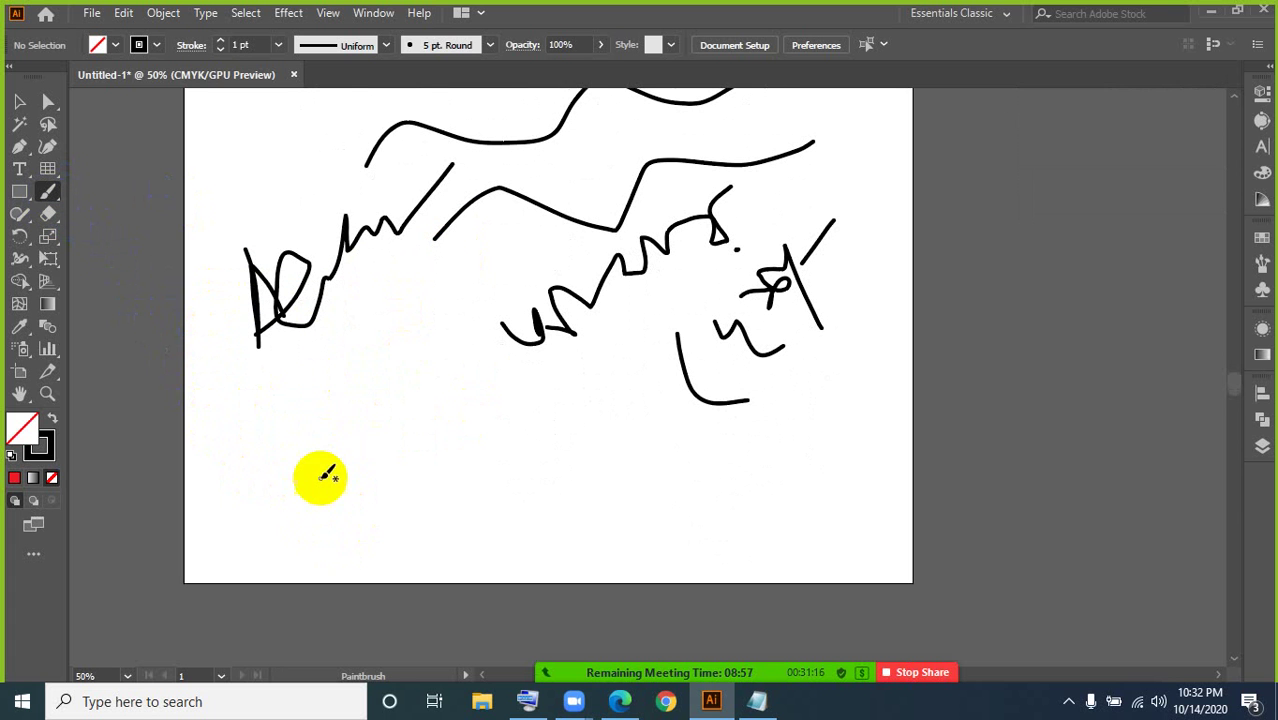
pyautogui.moveTo(344, 518)
pyautogui.mouseDown()
pyautogui.moveTo(431, 405)
pyautogui.moveTo(461, 390)
pyautogui.moveTo(499, 409)
pyautogui.moveTo(516, 328)
pyautogui.mouseUp()
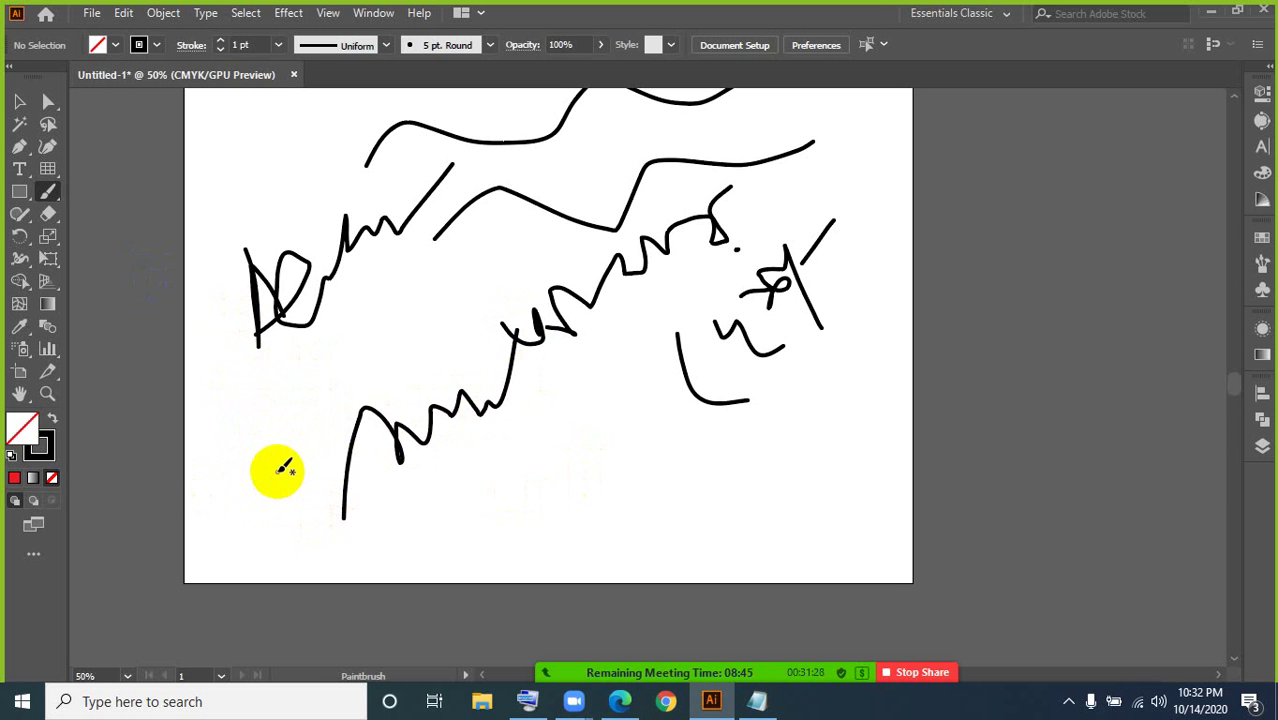
pyautogui.scroll(2, 234, 291)
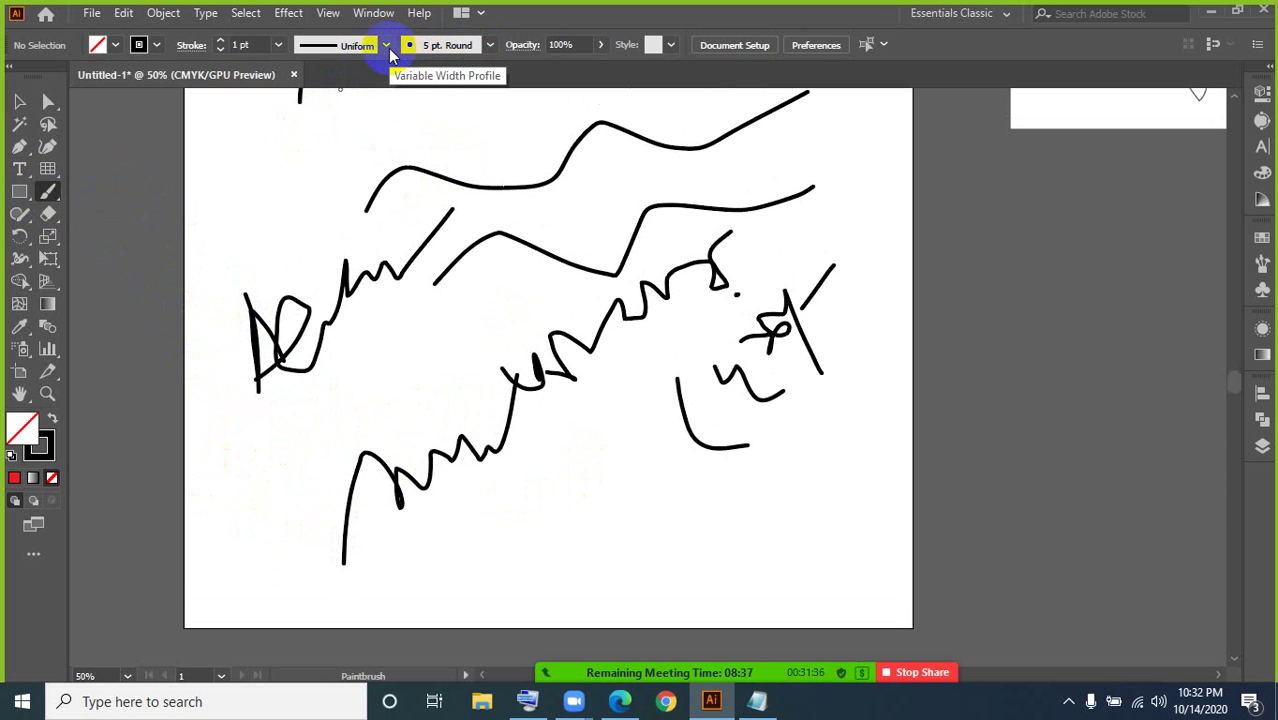
pyautogui.moveTo(376, 277); pyautogui.dragTo(410, 264)
pyautogui.scroll(3, 400, 271)
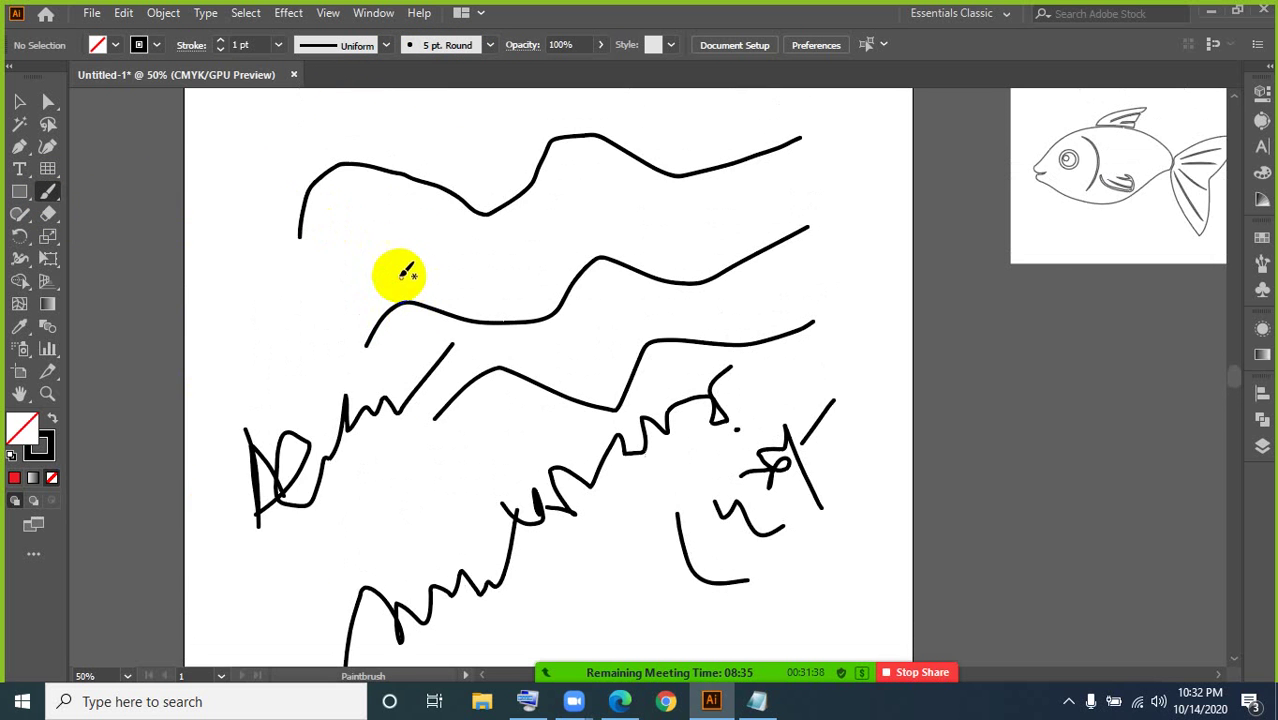
pyautogui.scroll(3, 275, 270)
pyautogui.moveTo(268, 288)
pyautogui.mouseDown()
pyautogui.moveTo(345, 241)
pyautogui.moveTo(680, 163)
pyautogui.mouseUp()
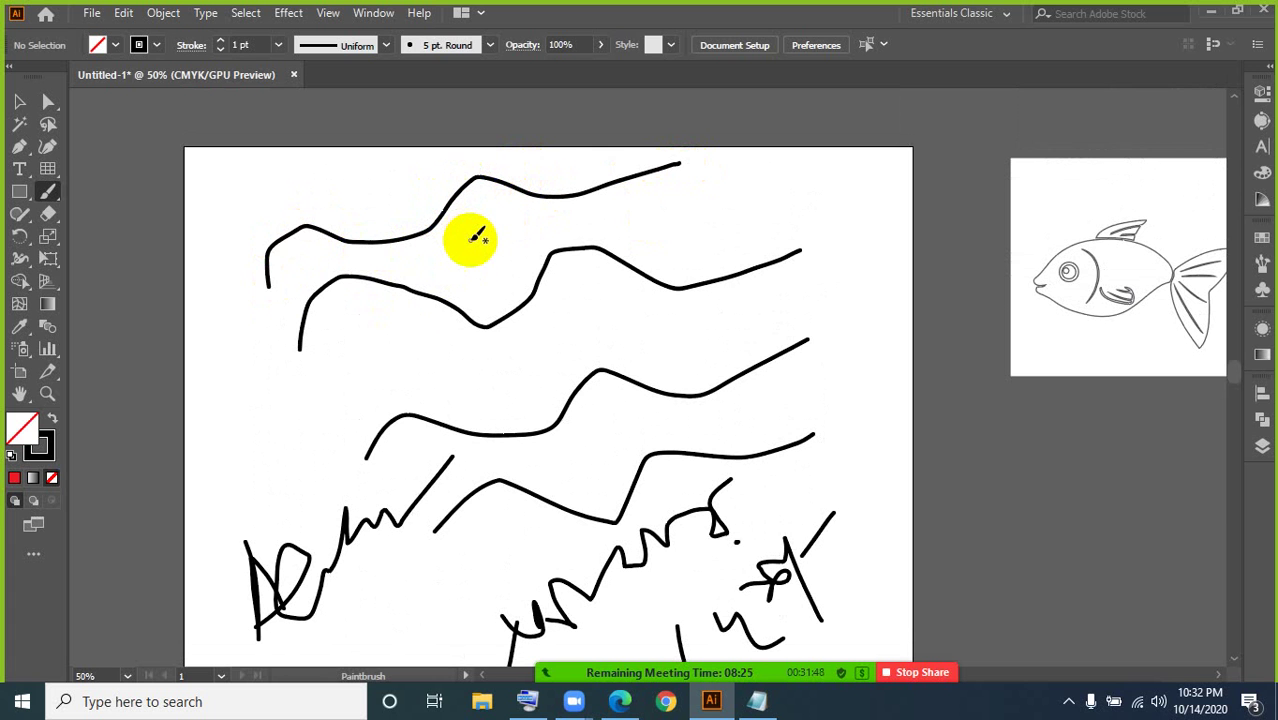
# Step: Show the On-Screen Keyboard briefly, hide it, and paint a short angular stroke near the artboard's upper right corner
pyautogui.click(532, 703)
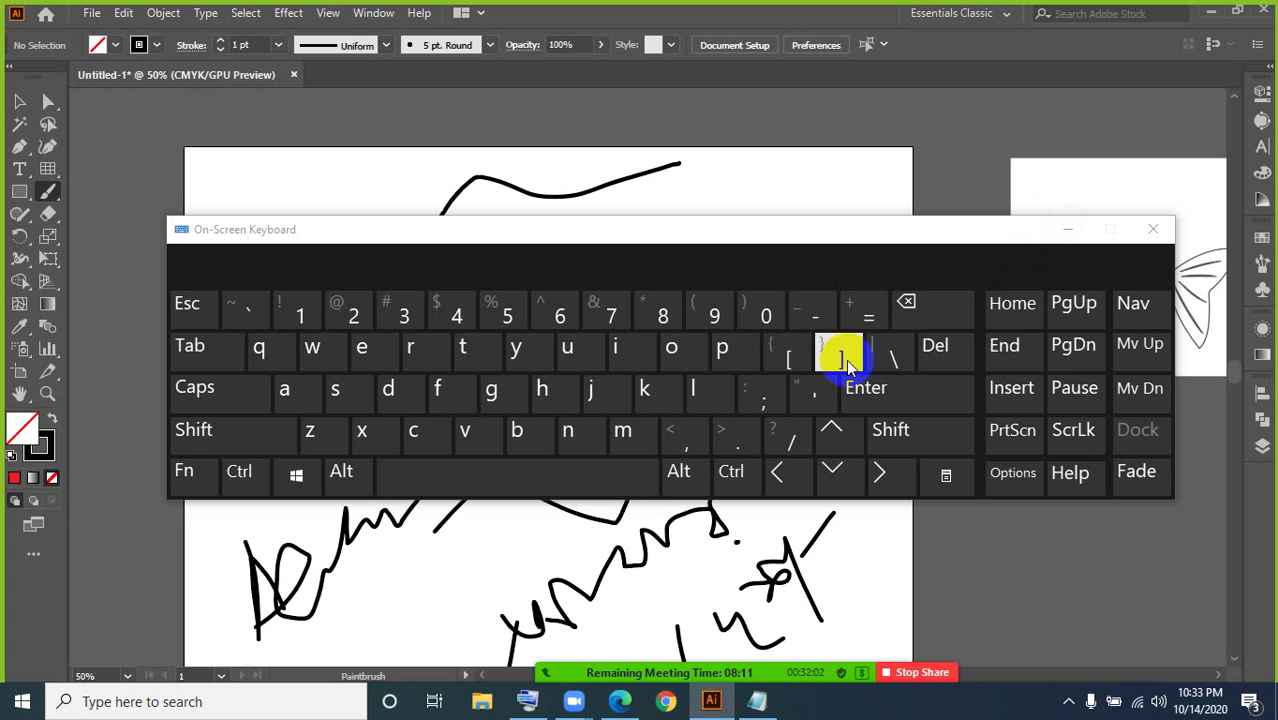
pyautogui.click(1066, 230)
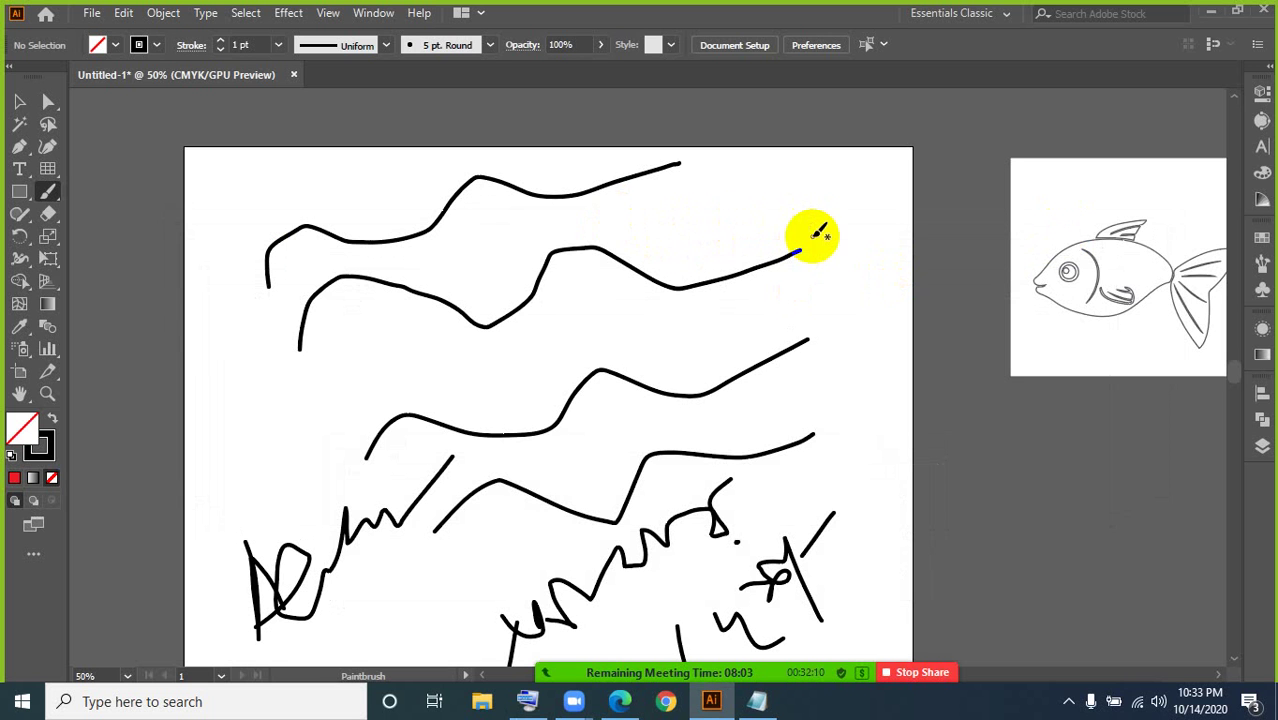
pyautogui.moveTo(660, 241)
pyautogui.mouseDown()
pyautogui.moveTo(725, 227)
pyautogui.moveTo(778, 181)
pyautogui.mouseUp()
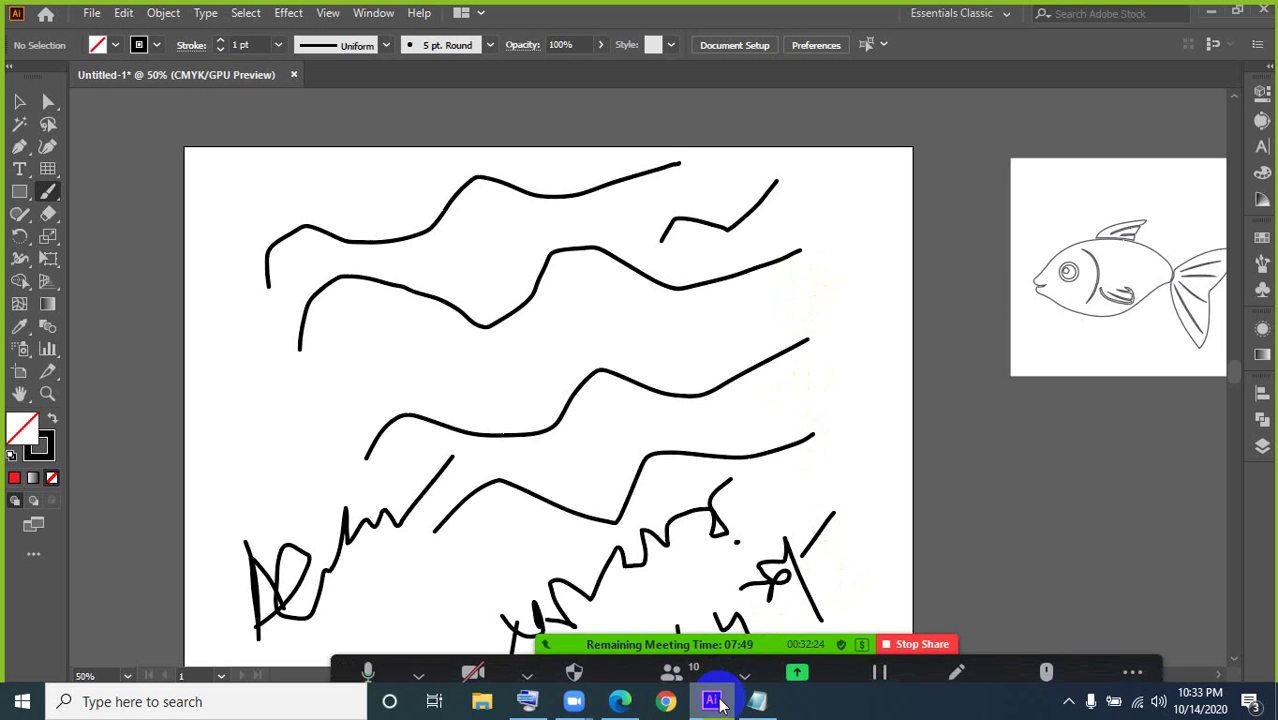
# Step: Bring back the On-Screen Keyboard, increase the brush size, and paint two very thick strokes at the artboard's right edge and across its top
pyautogui.click(535, 702)
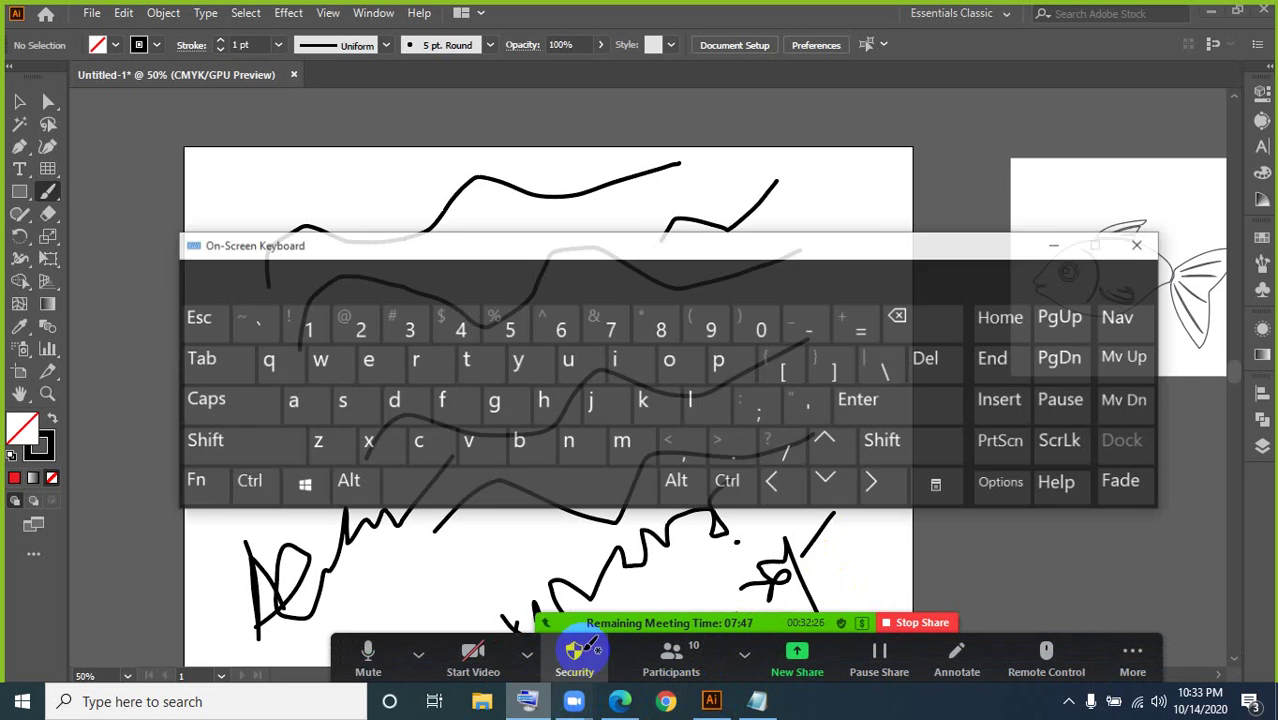
pyautogui.click(840, 362)
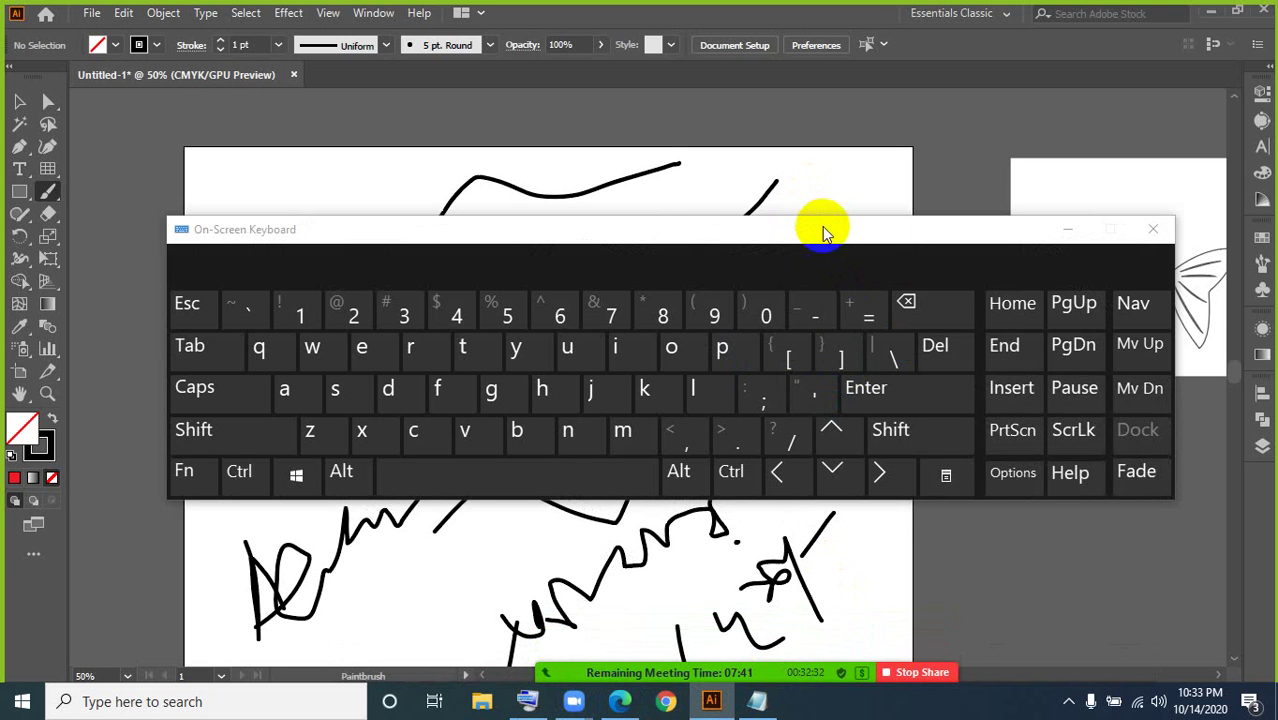
pyautogui.moveTo(822, 228); pyautogui.dragTo(798, 394)
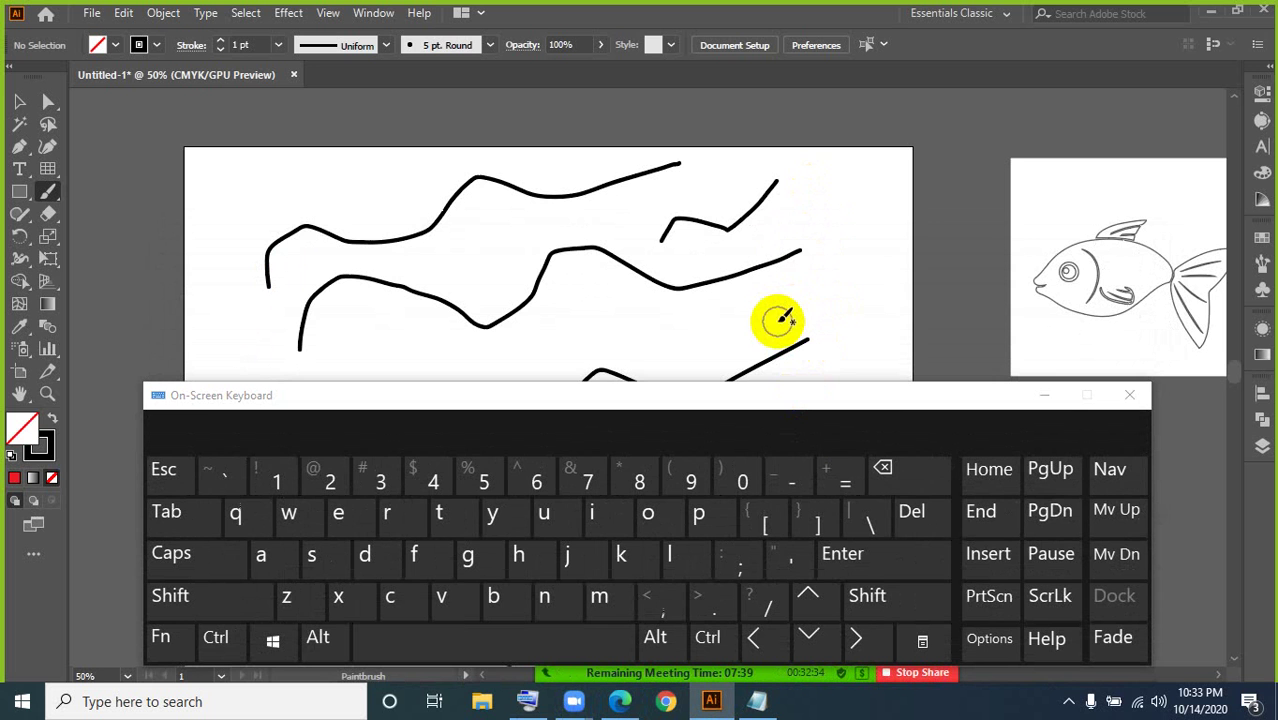
pyautogui.moveTo(778, 320)
pyautogui.mouseDown()
pyautogui.moveTo(804, 281)
pyautogui.moveTo(844, 290)
pyautogui.moveTo(870, 268)
pyautogui.moveTo(881, 214)
pyautogui.moveTo(928, 204)
pyautogui.mouseUp()
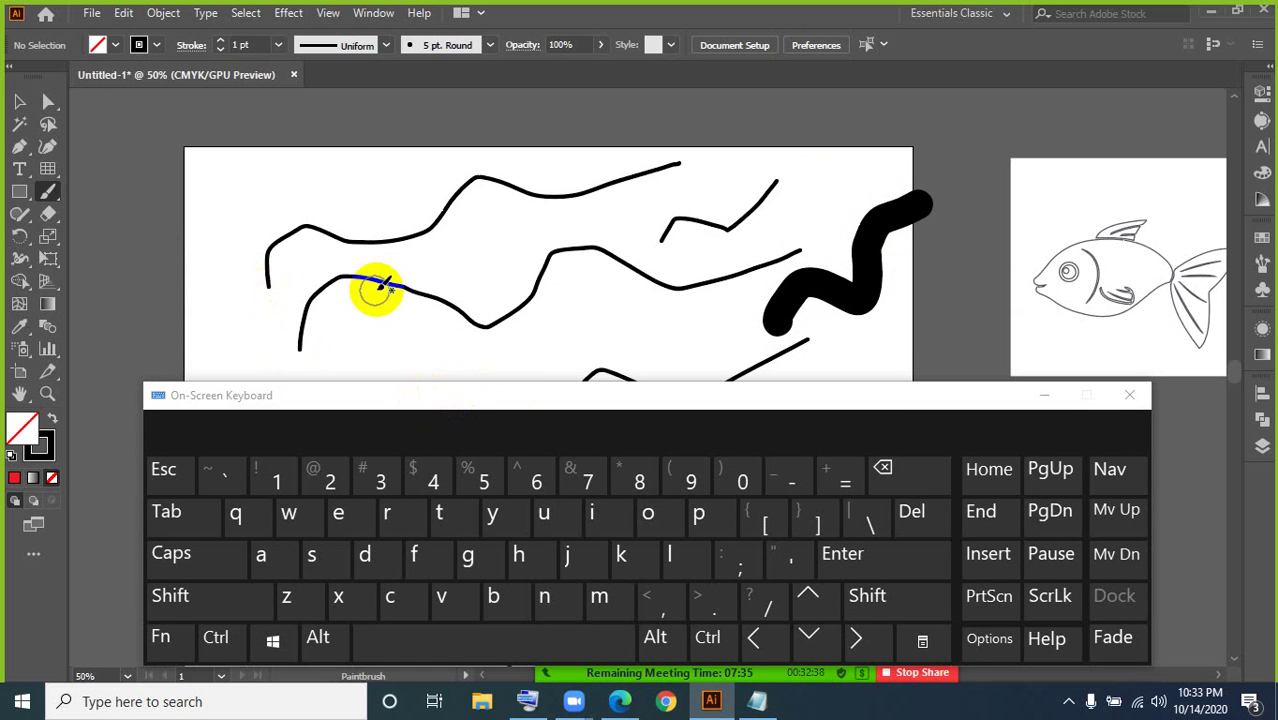
pyautogui.moveTo(220, 264)
pyautogui.mouseDown()
pyautogui.moveTo(257, 193)
pyautogui.moveTo(415, 181)
pyautogui.moveTo(824, 101)
pyautogui.mouseUp()
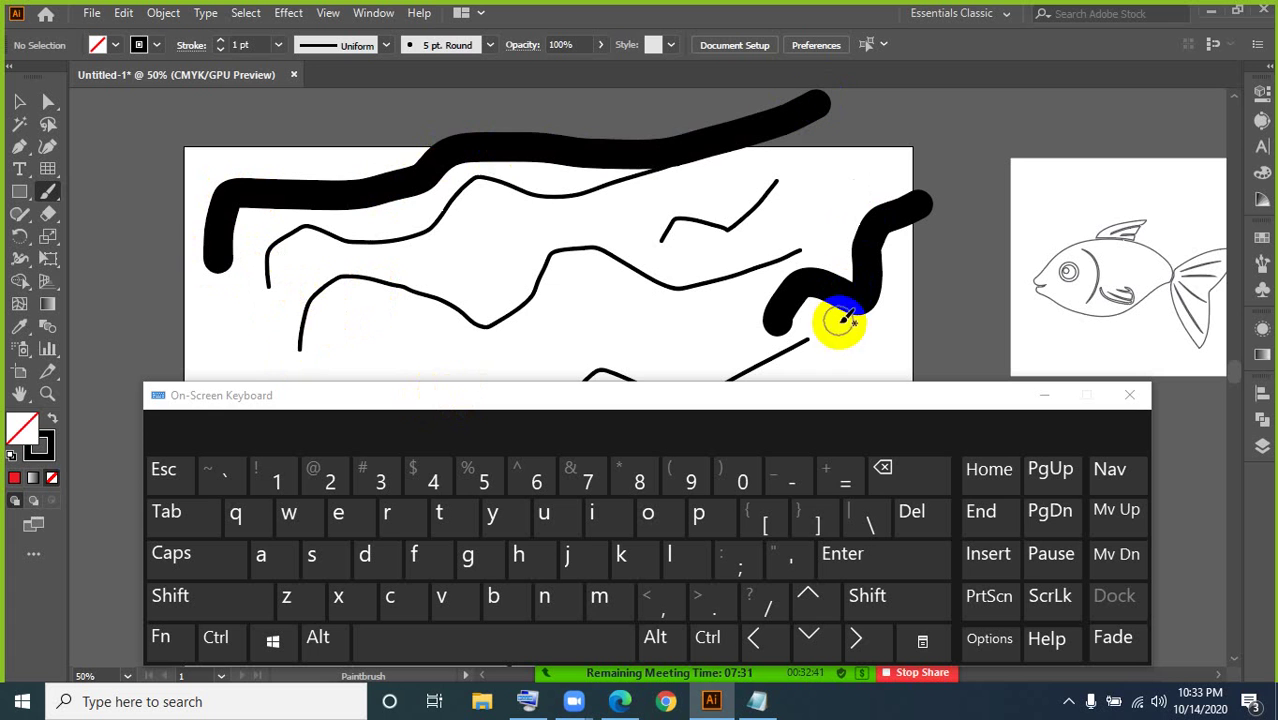
# Step: Decrease the brush size and paint a medium-thick wavy stroke between the first and second of the three original wavy strokes
pyautogui.click(767, 522)
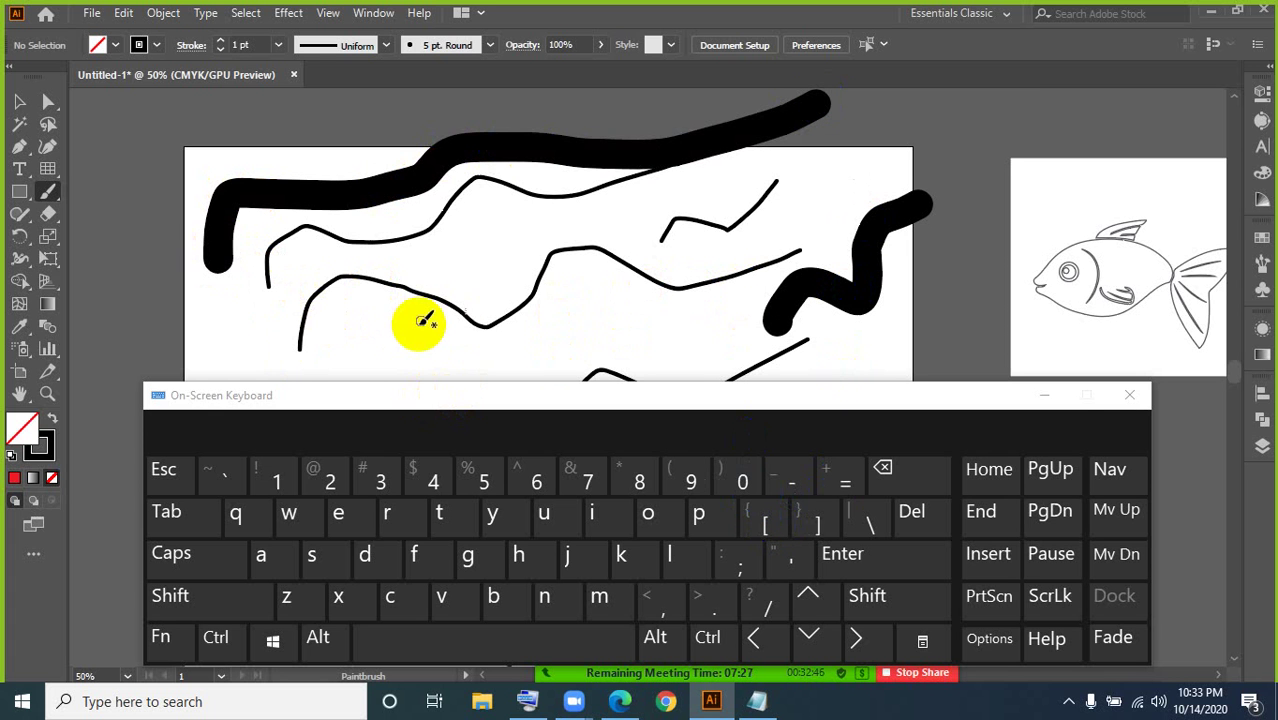
pyautogui.scroll(-3, 440, 335)
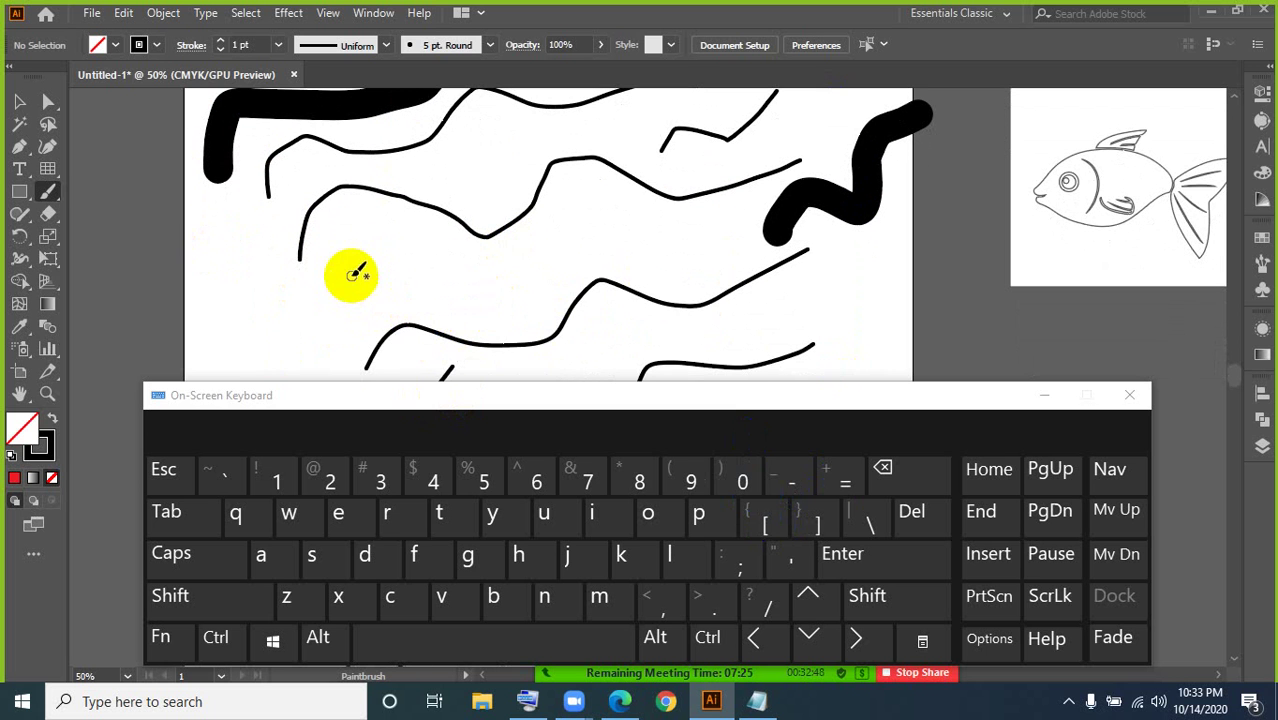
pyautogui.moveTo(348, 276)
pyautogui.mouseDown()
pyautogui.moveTo(394, 294)
pyautogui.moveTo(519, 236)
pyautogui.moveTo(623, 238)
pyautogui.moveTo(677, 214)
pyautogui.mouseUp()
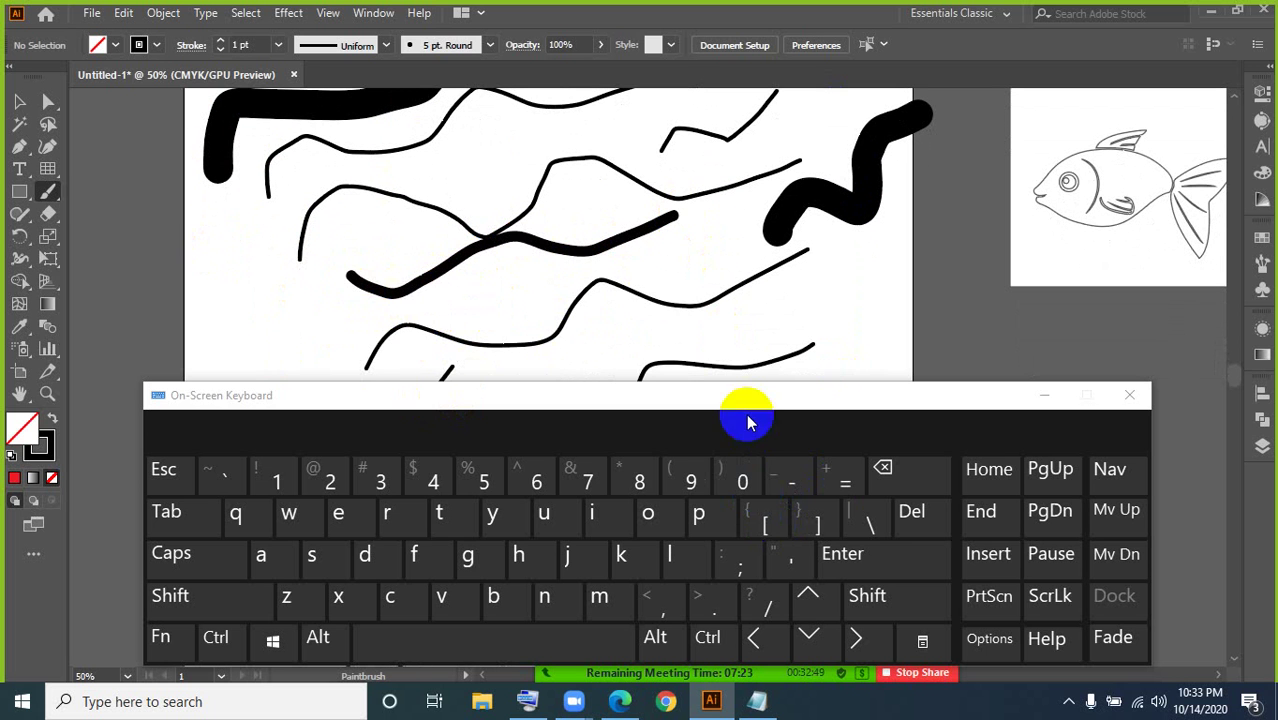
# Step: Decrease and re-enlarge the brush size, paint a short thick stroke below the very thick one at the right edge, and hide the On-Screen Keyboard
pyautogui.click(768, 524)
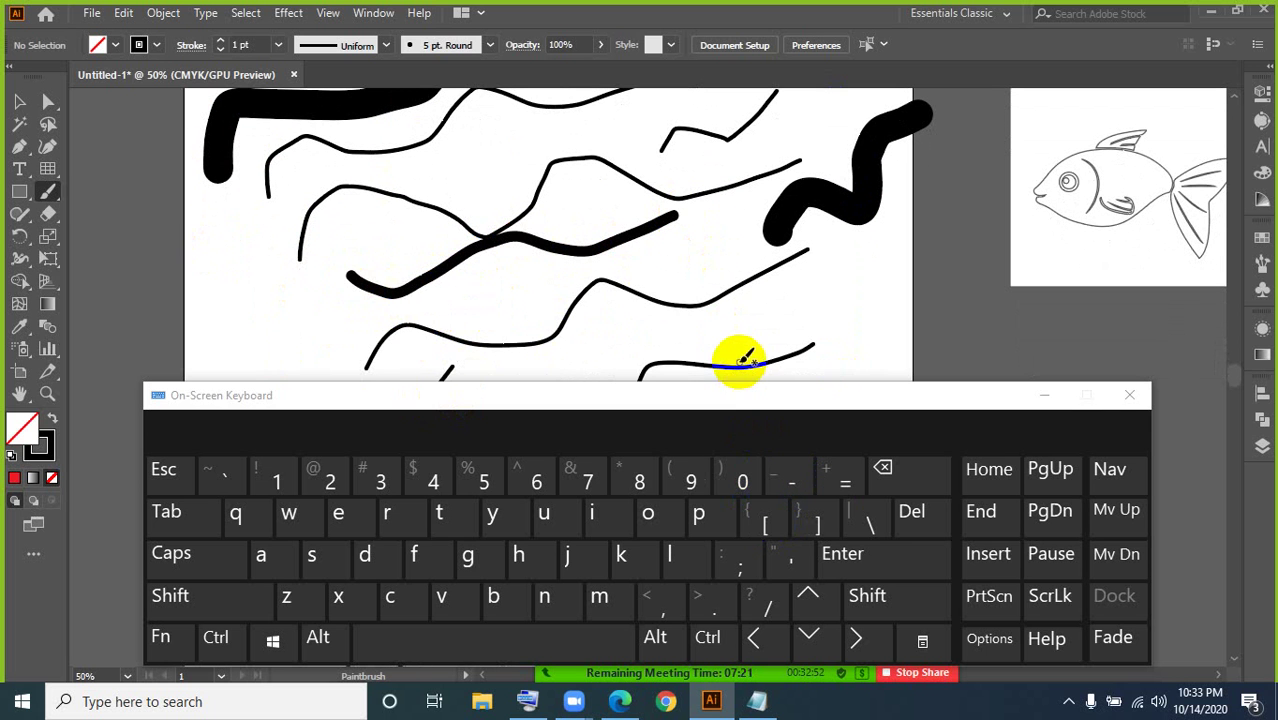
pyautogui.click(818, 522)
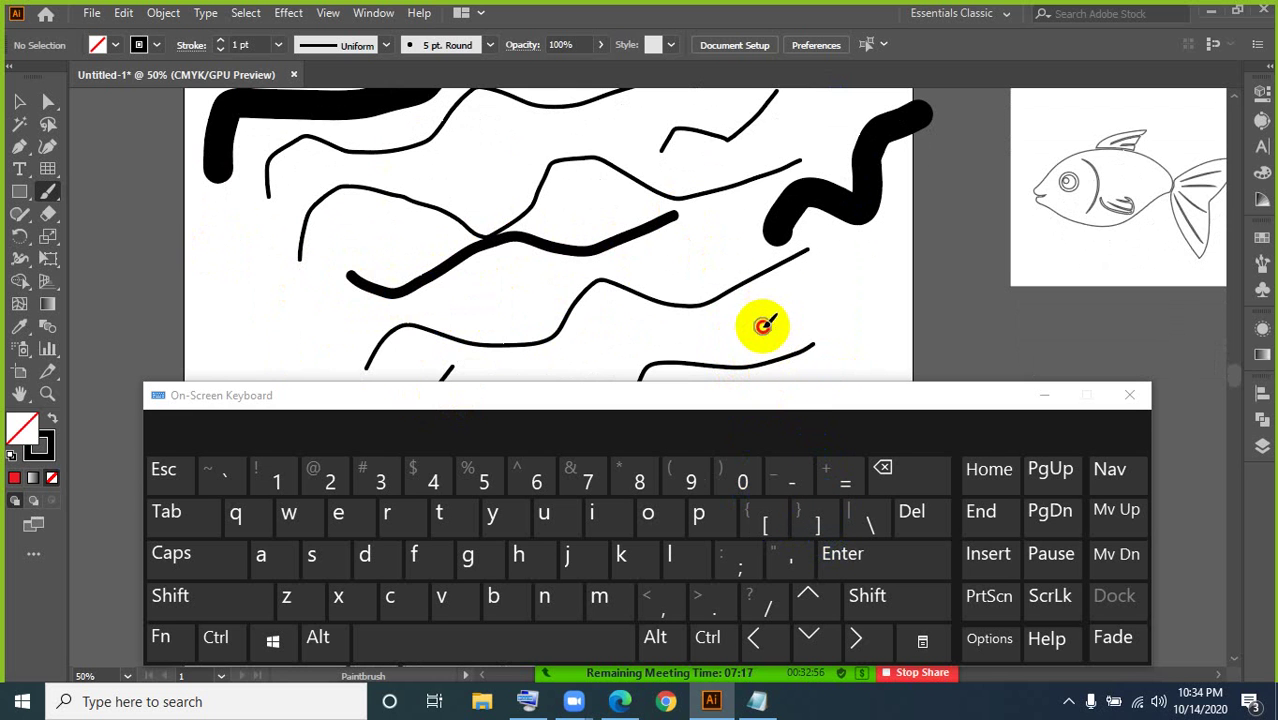
pyautogui.moveTo(764, 326)
pyautogui.mouseDown()
pyautogui.moveTo(773, 292)
pyautogui.moveTo(849, 289)
pyautogui.moveTo(902, 244)
pyautogui.mouseUp()
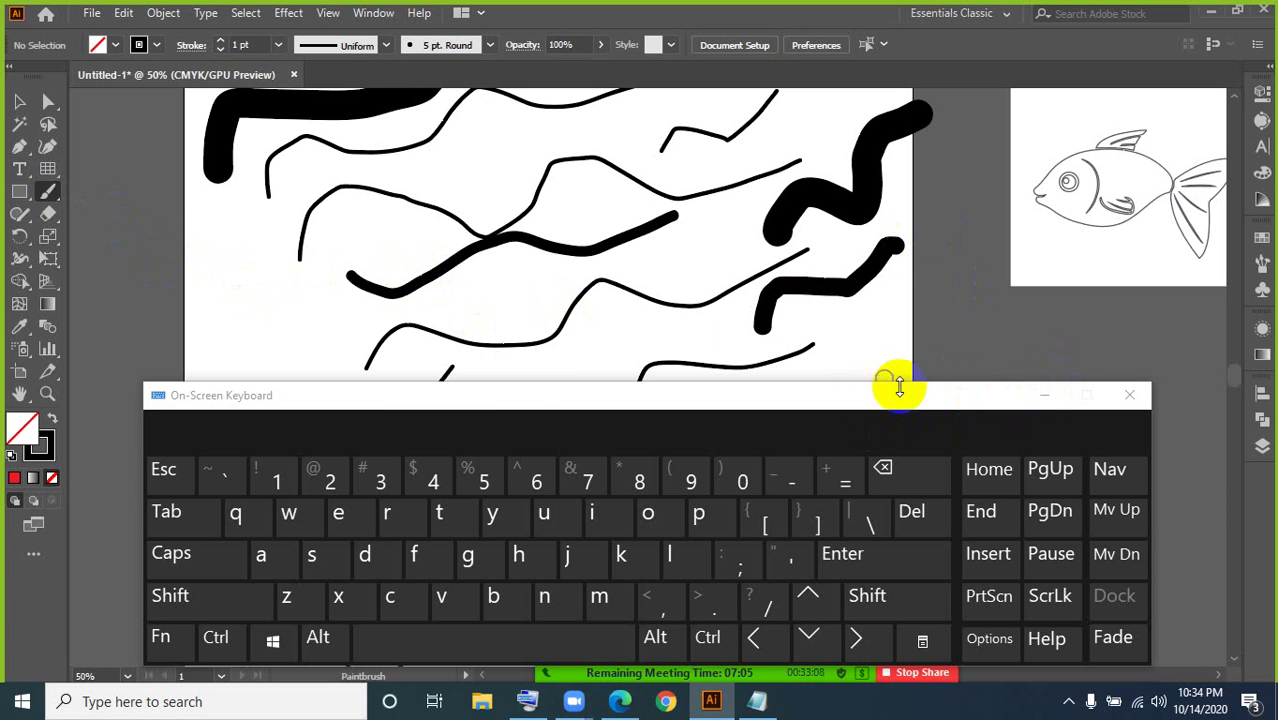
pyautogui.click(1046, 396)
pyautogui.moveTo(500, 392); pyautogui.dragTo(483, 380)
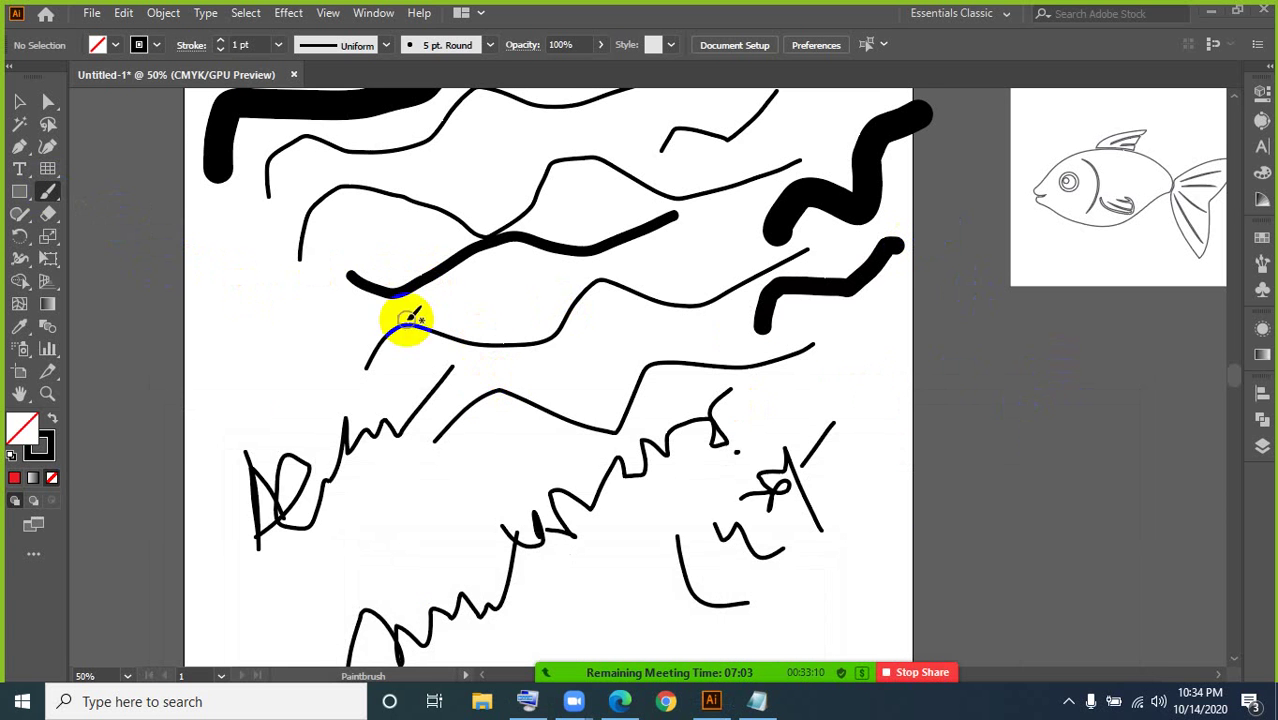
# Step: Select and delete all painted strokes, including the leftover scribble pieces at the left, to clear the artboard
pyautogui.scroll(3, 406, 319)
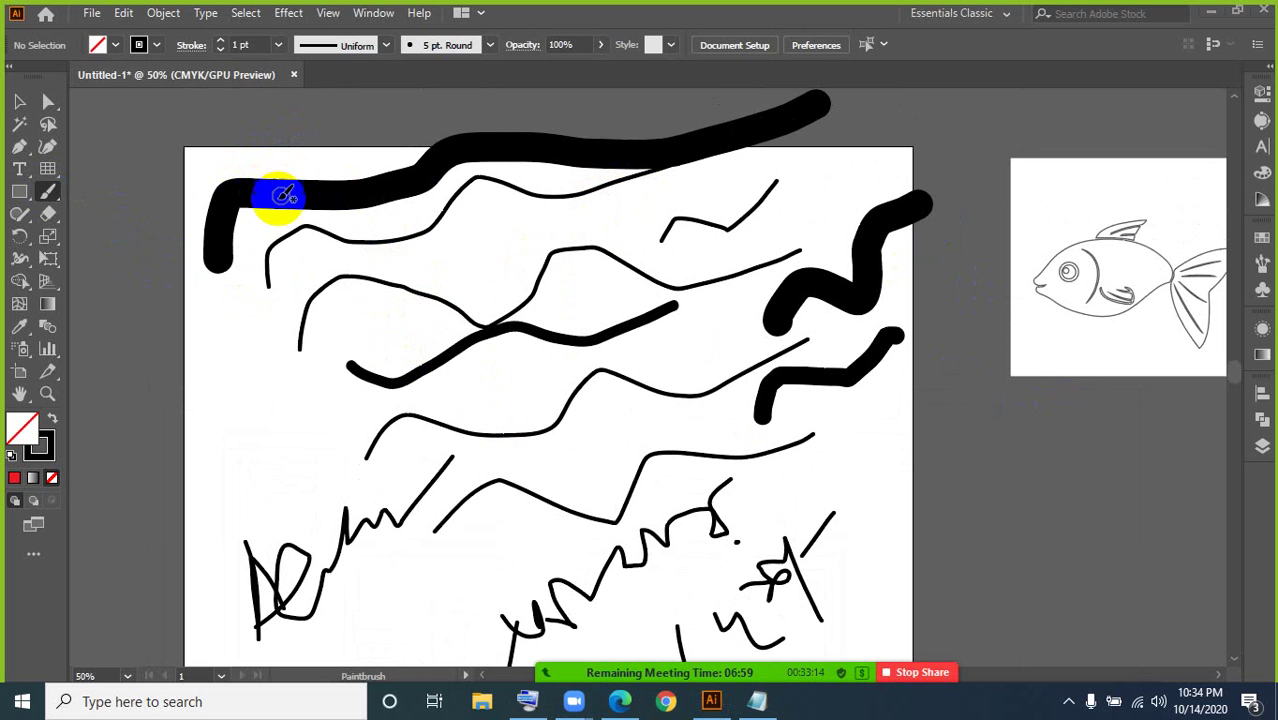
pyautogui.click(26, 108)
pyautogui.scroll(-2, 311, 165)
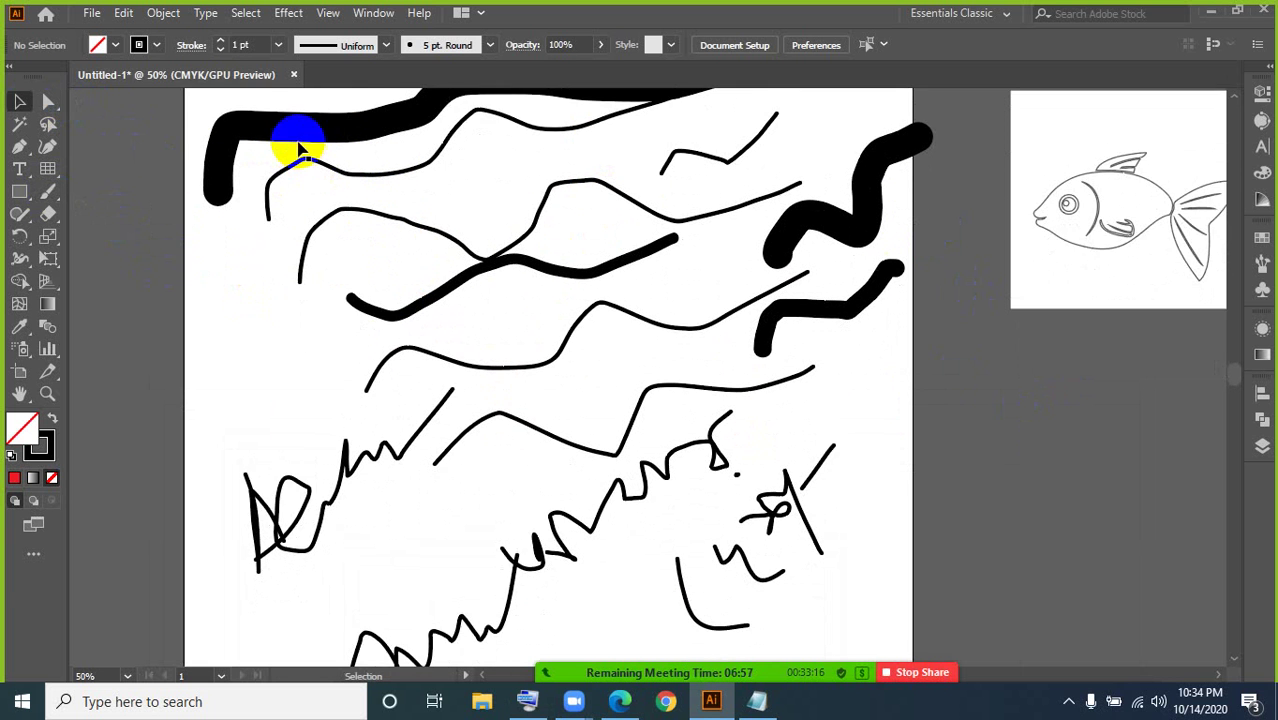
pyautogui.scroll(2, 294, 134)
pyautogui.moveTo(288, 130); pyautogui.dragTo(850, 608)
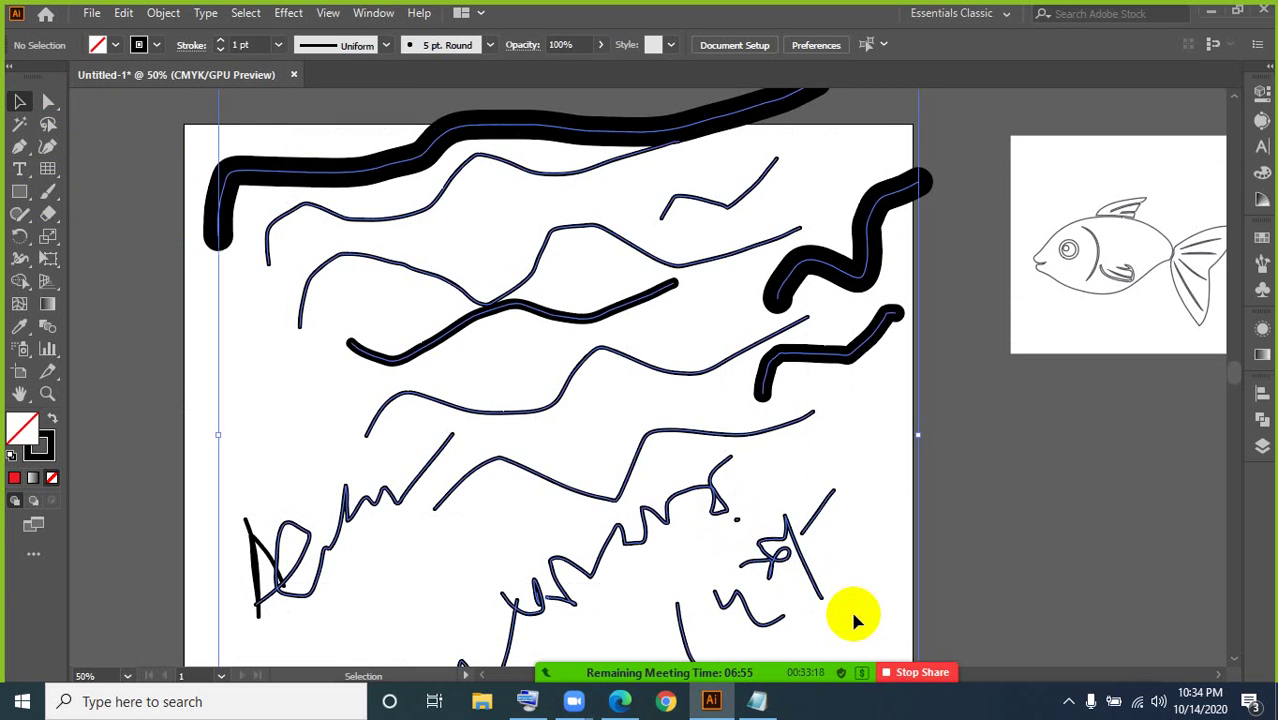
pyautogui.press('Delete')
pyautogui.scroll(-3, 348, 555)
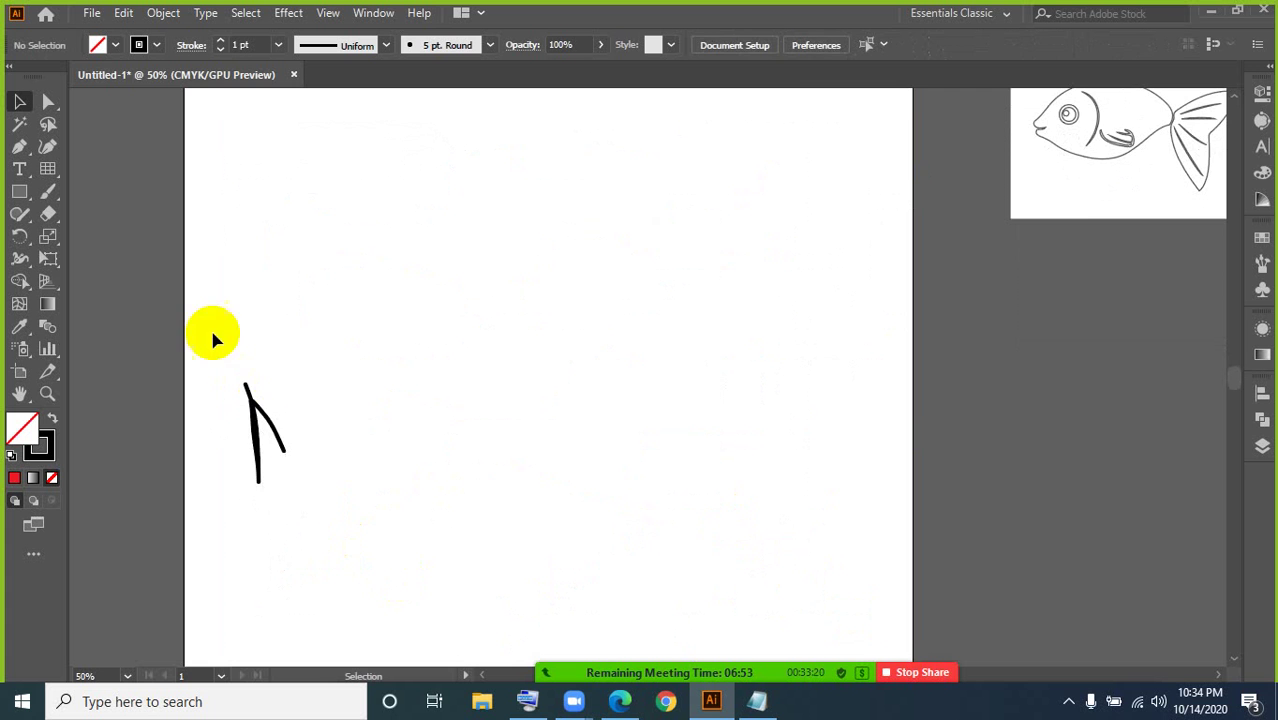
pyautogui.moveTo(210, 326); pyautogui.dragTo(366, 496)
pyautogui.press('Delete')
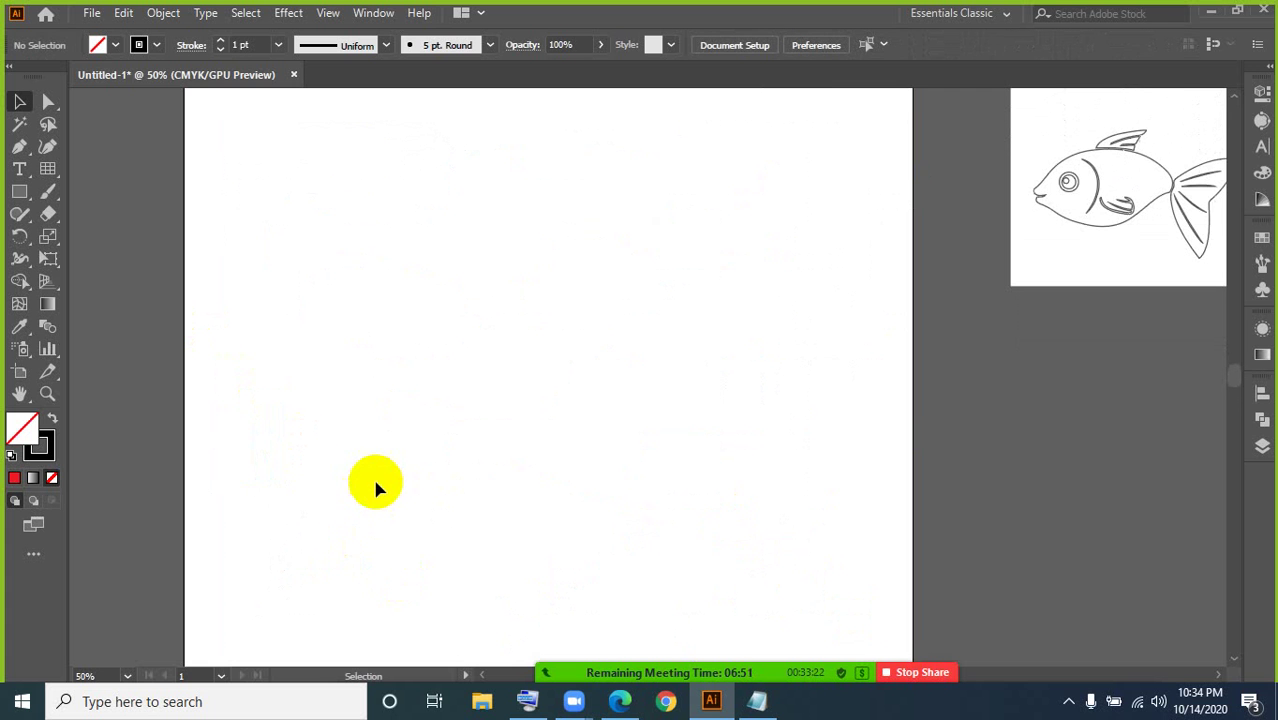
# Step: View the variable width profiles for the stroke and admit the waiting participant to the meeting
pyautogui.click(385, 45)
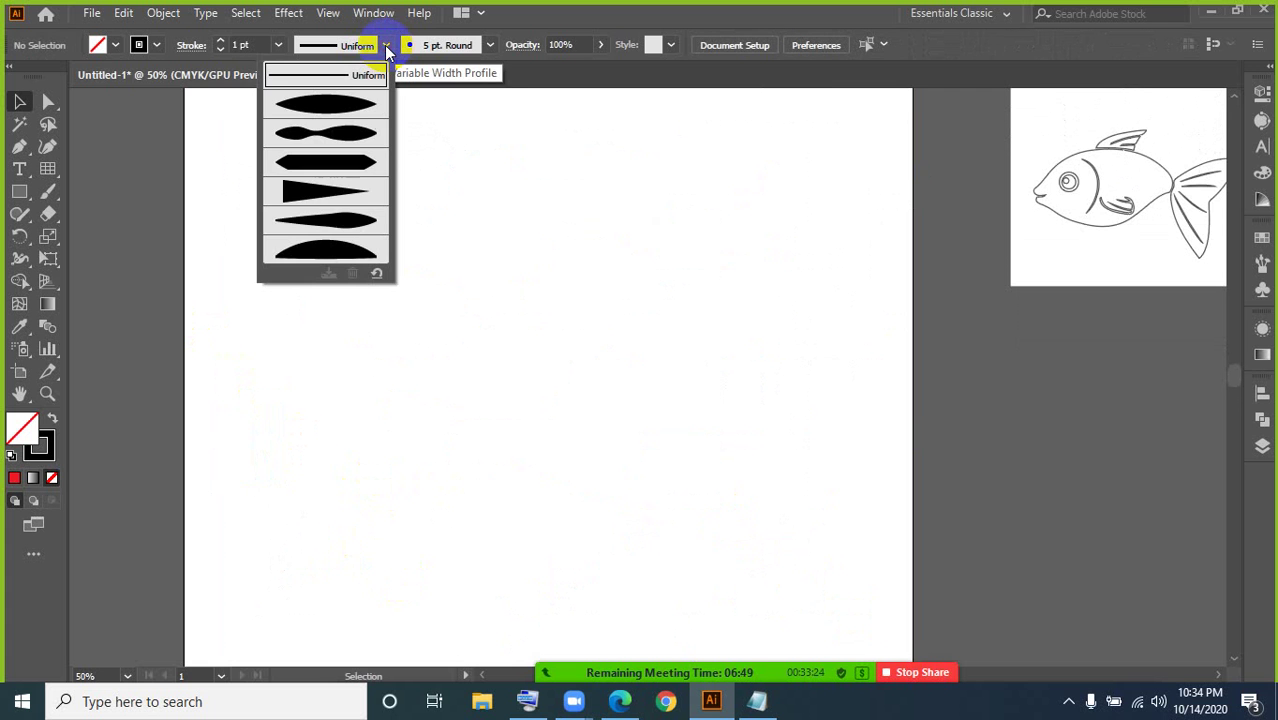
pyautogui.click(49, 191)
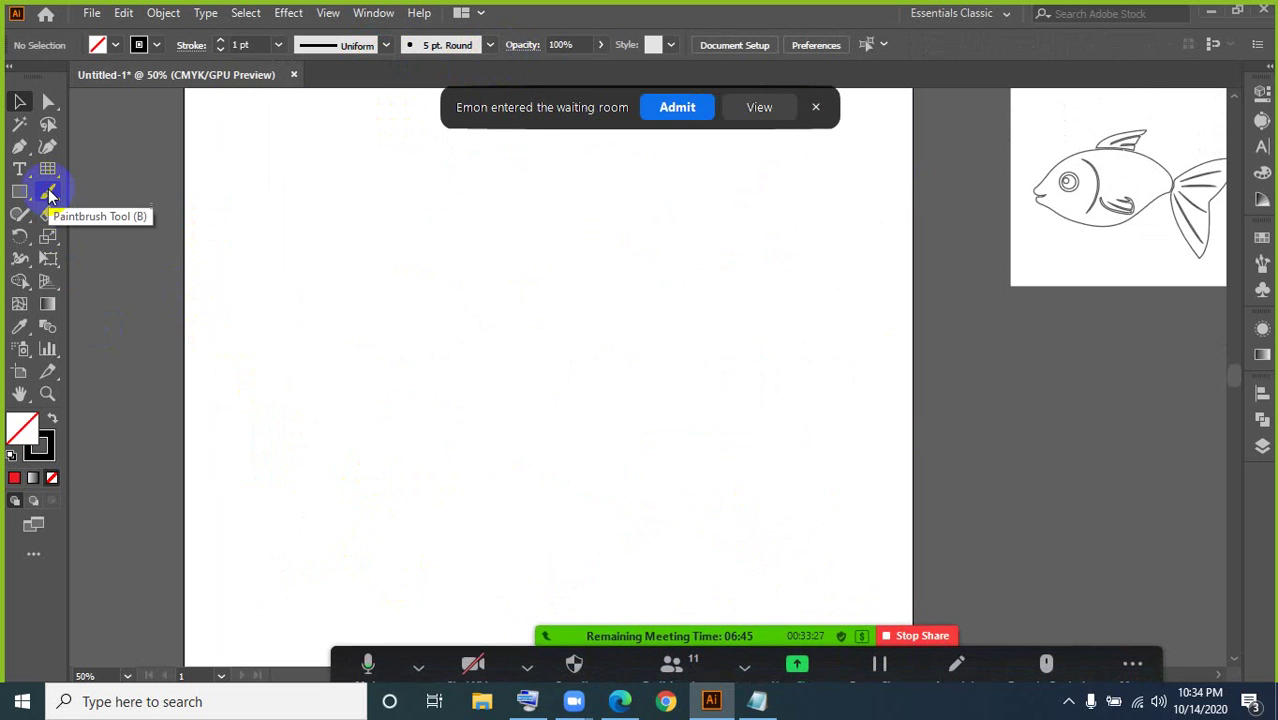
pyautogui.click(697, 115)
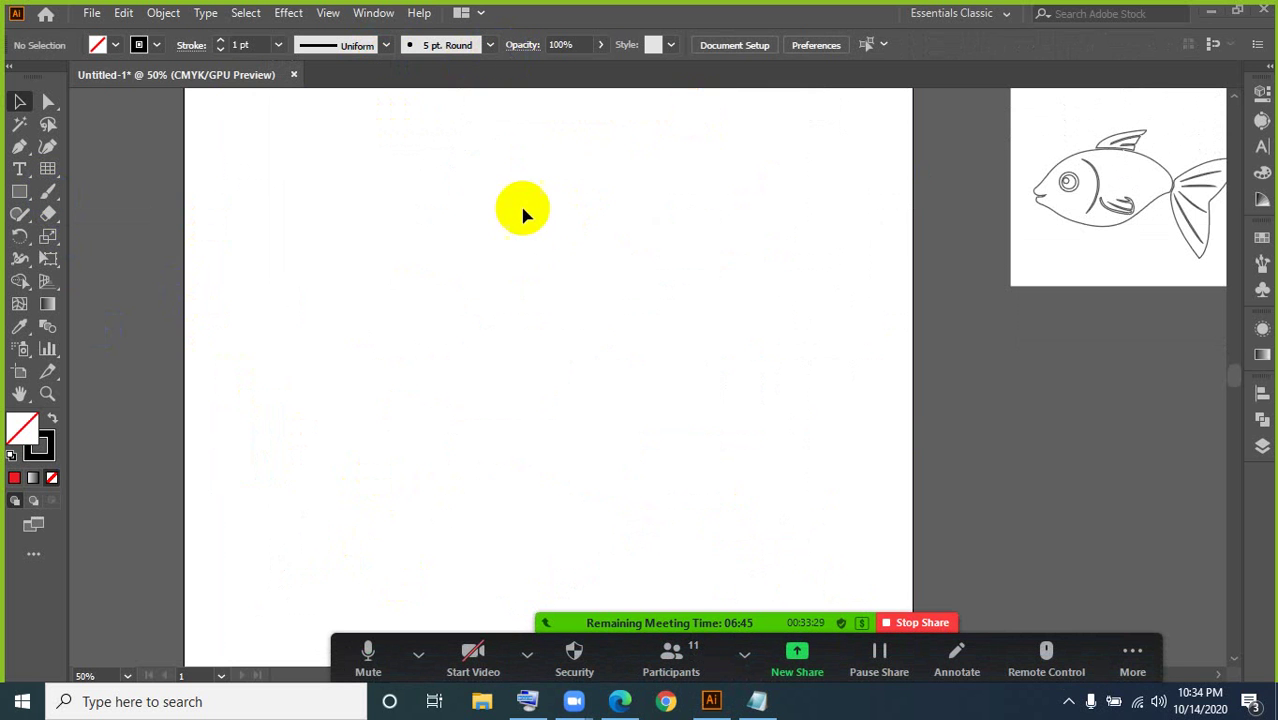
# Step: Choose the rough black art brush with a fading end and paint a wavy stroke across the middle of the artboard
pyautogui.click(490, 46)
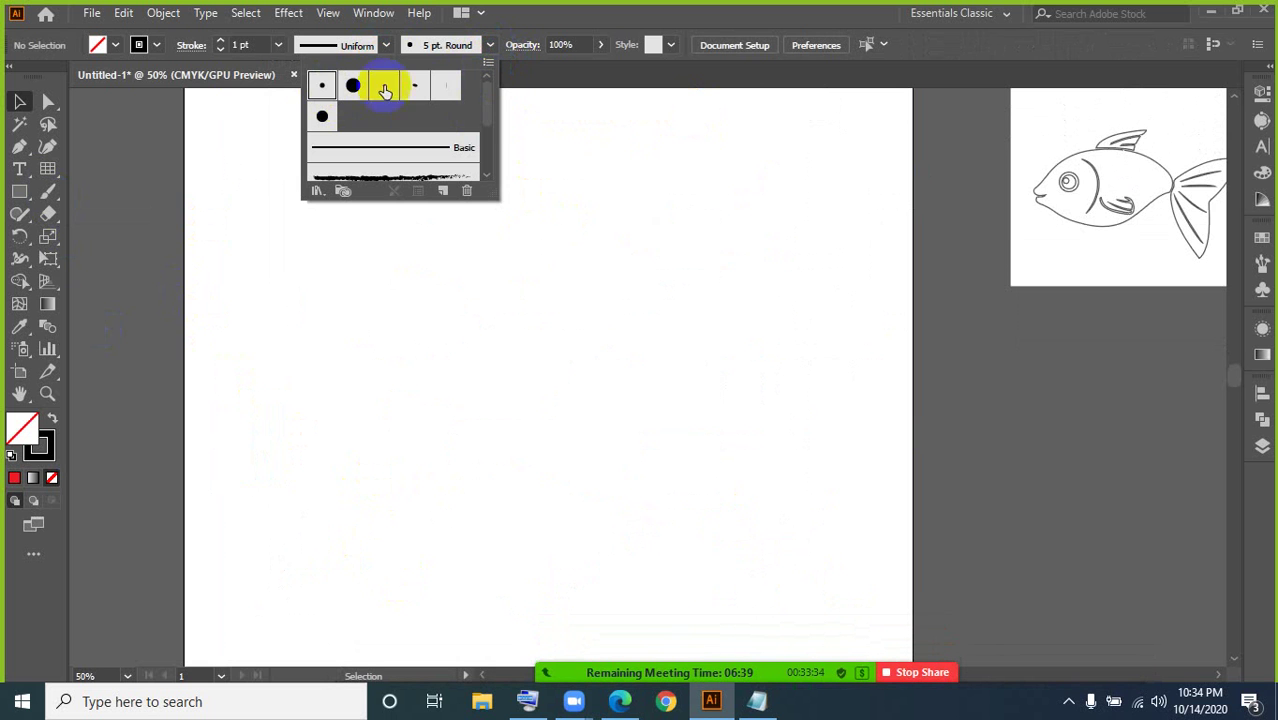
pyautogui.moveTo(489, 98); pyautogui.dragTo(490, 121)
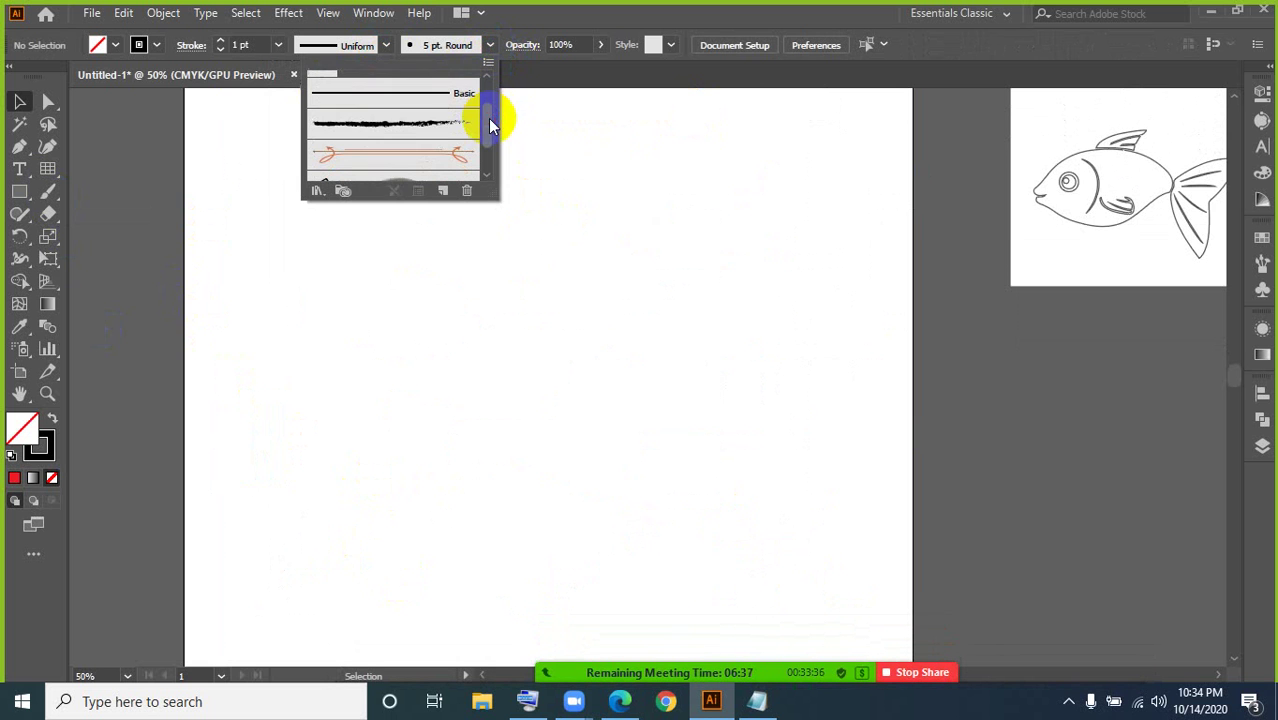
pyautogui.click(399, 124)
pyautogui.click(320, 398)
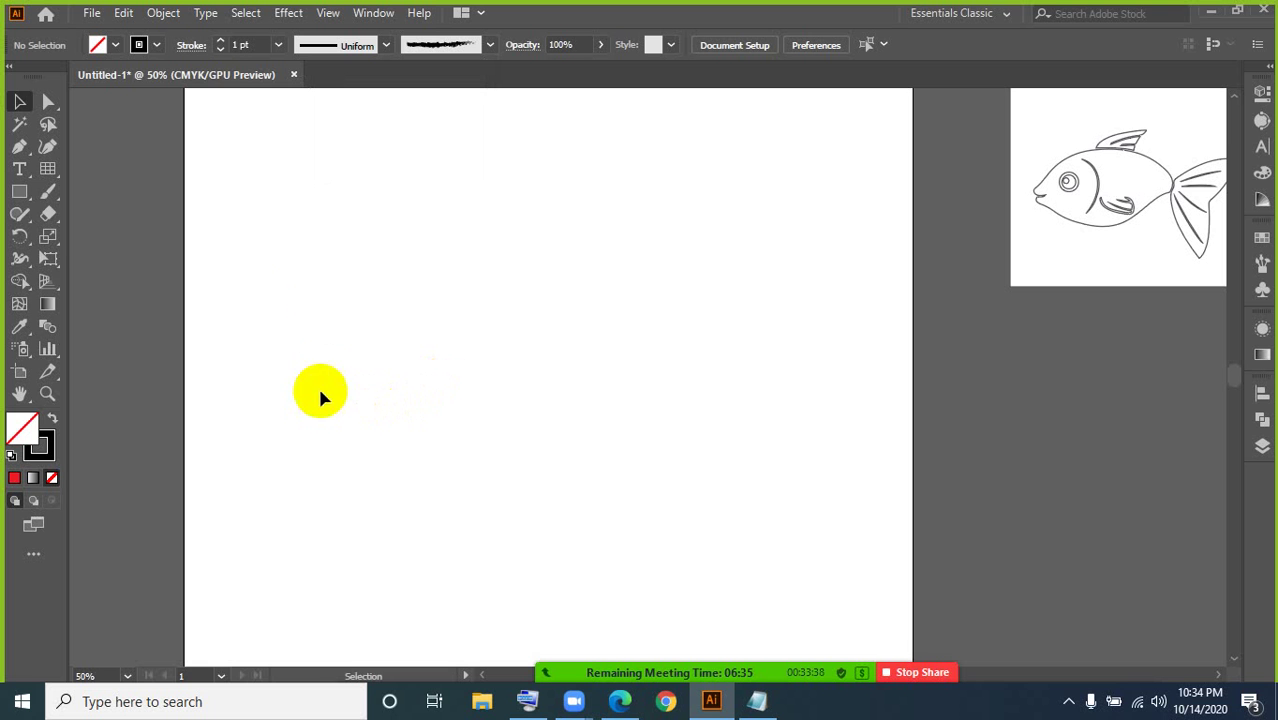
pyautogui.moveTo(301, 356)
pyautogui.mouseDown()
pyautogui.moveTo(359, 262)
pyautogui.moveTo(493, 317)
pyautogui.moveTo(663, 268)
pyautogui.moveTo(707, 274)
pyautogui.mouseUp()
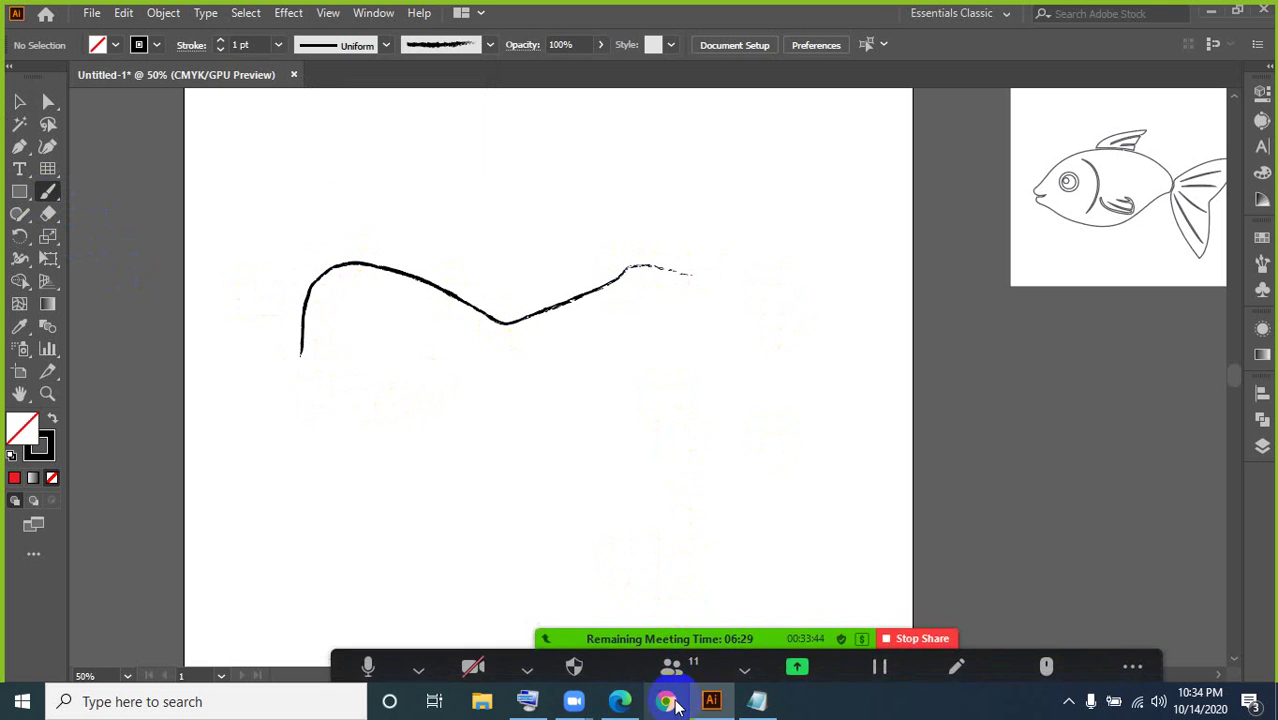
# Step: Using the On-Screen Keyboard, try to enlarge the brush while painting two more wavy strokes above the first, and hide the keyboard
pyautogui.click(533, 703)
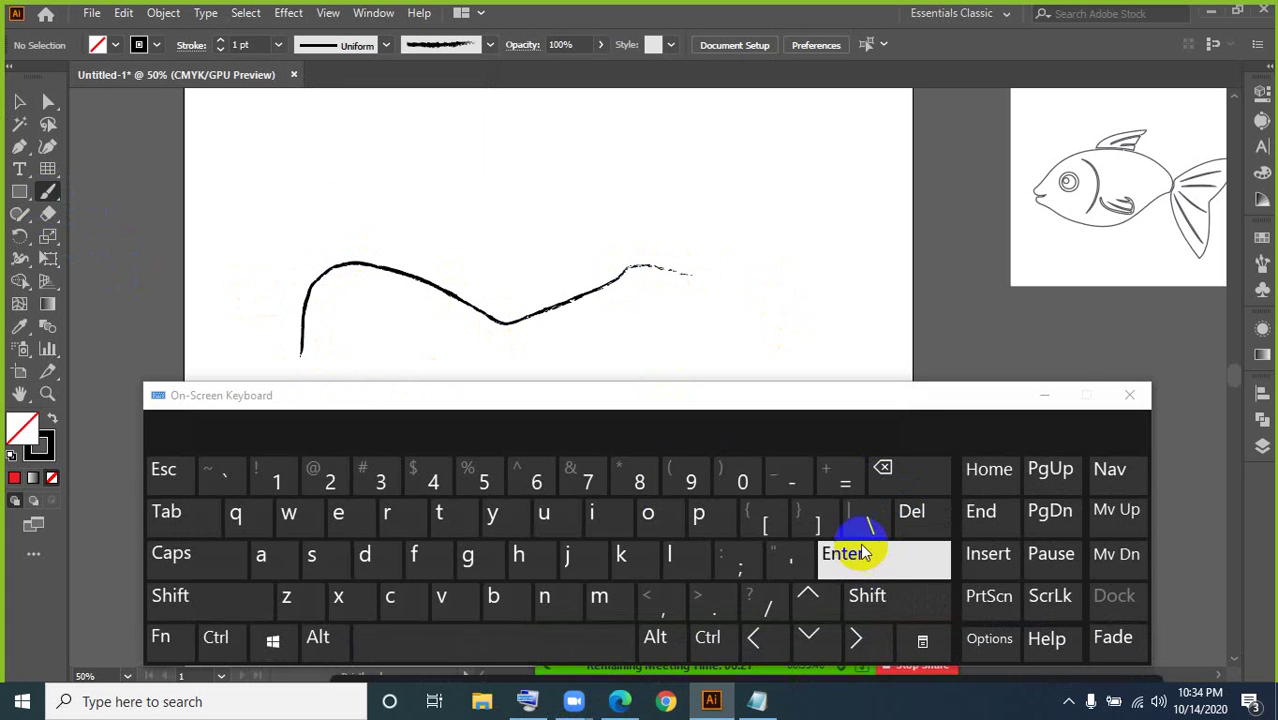
pyautogui.click(822, 524)
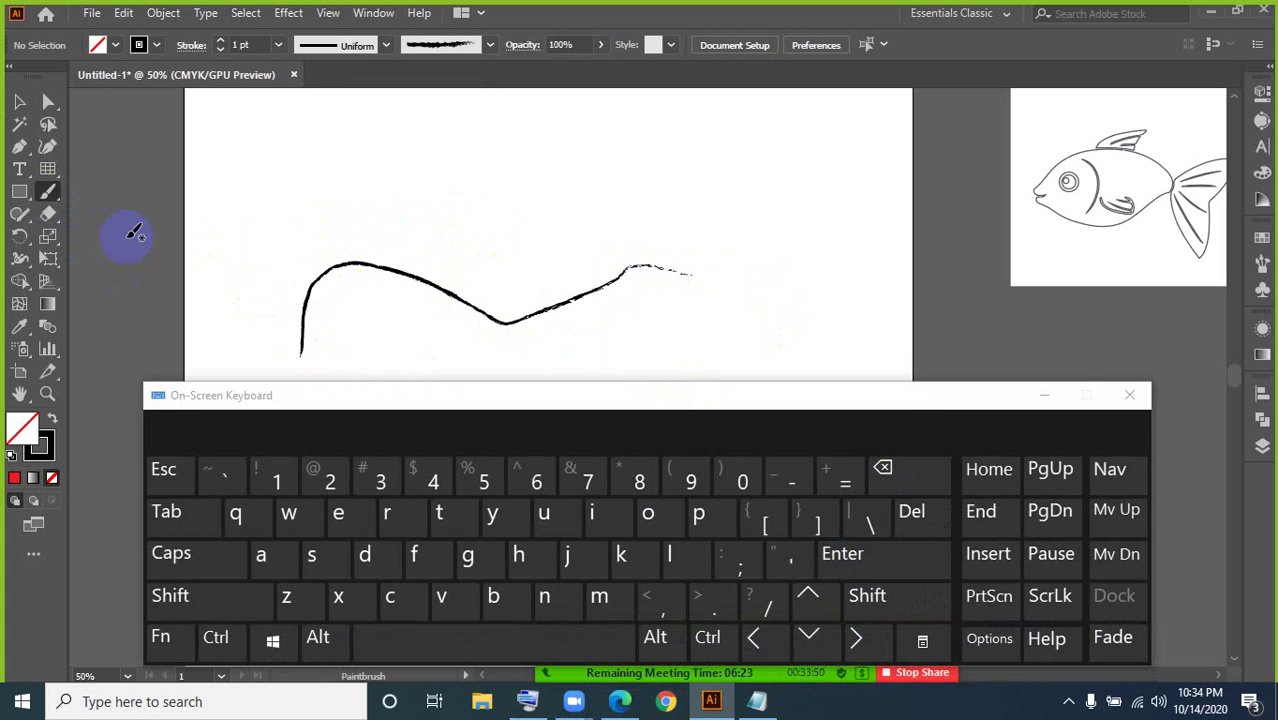
pyautogui.moveTo(263, 262)
pyautogui.mouseDown()
pyautogui.moveTo(371, 194)
pyautogui.moveTo(650, 188)
pyautogui.mouseUp()
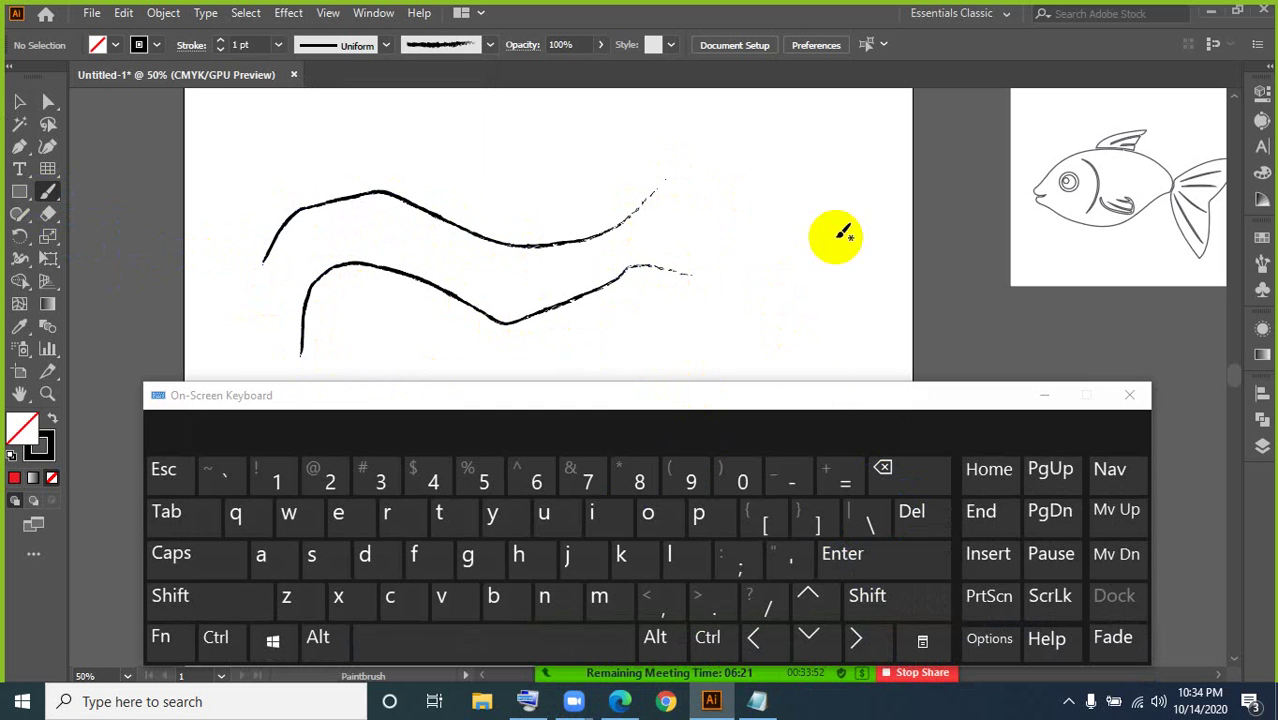
pyautogui.click(826, 530)
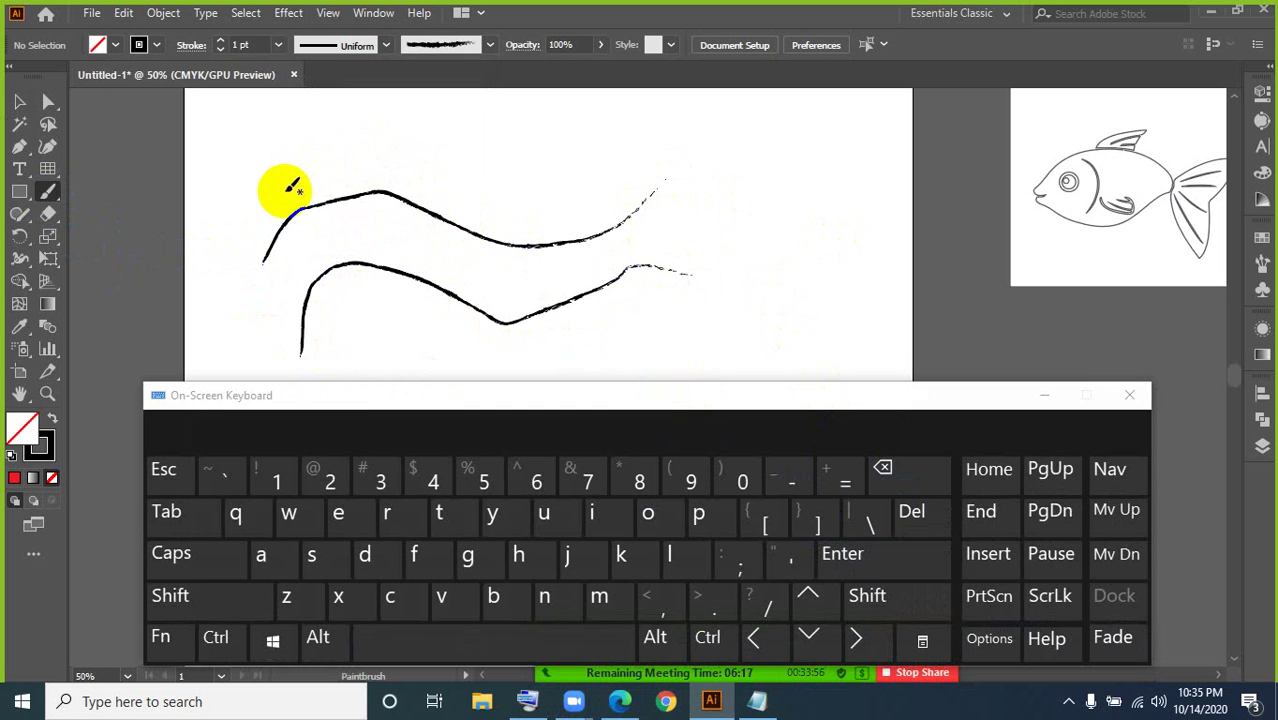
pyautogui.moveTo(282, 198)
pyautogui.mouseDown()
pyautogui.moveTo(321, 141)
pyautogui.moveTo(531, 176)
pyautogui.moveTo(648, 130)
pyautogui.mouseUp()
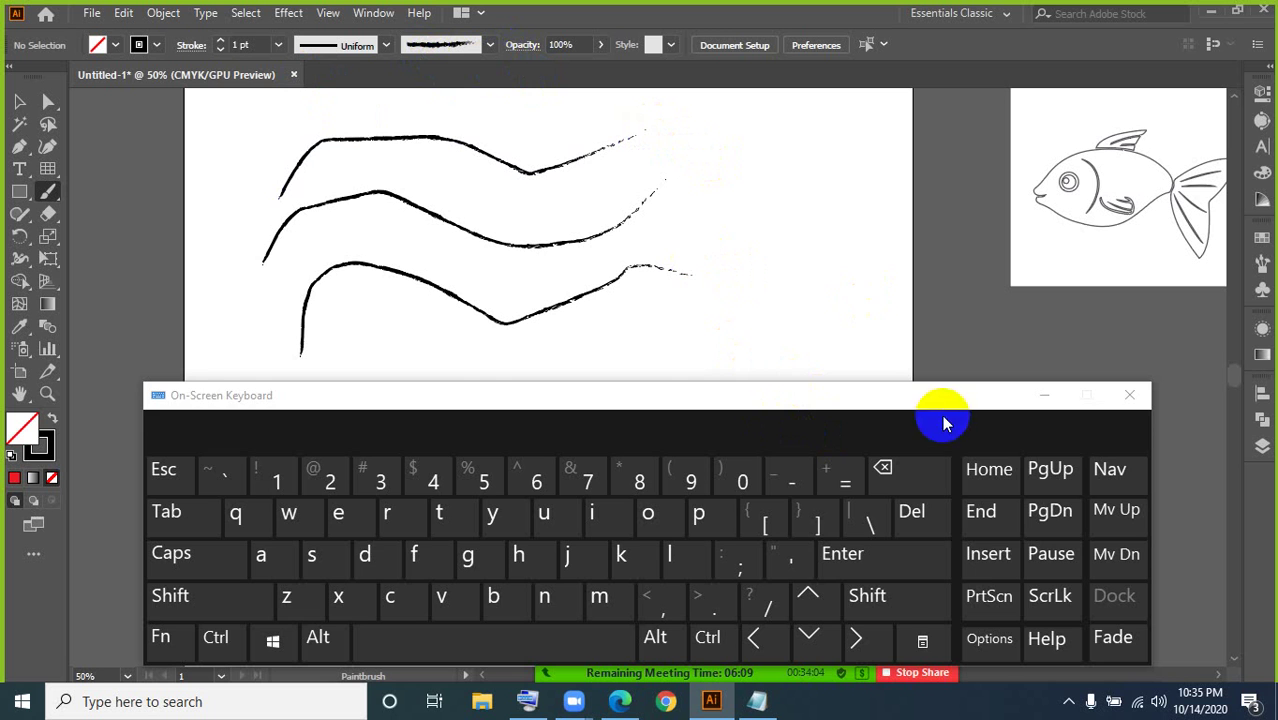
pyautogui.click(1044, 396)
# Step: Paint a shorter wavy stroke with the same rough brush below the three existing strokes
pyautogui.scroll(-1, 559, 419)
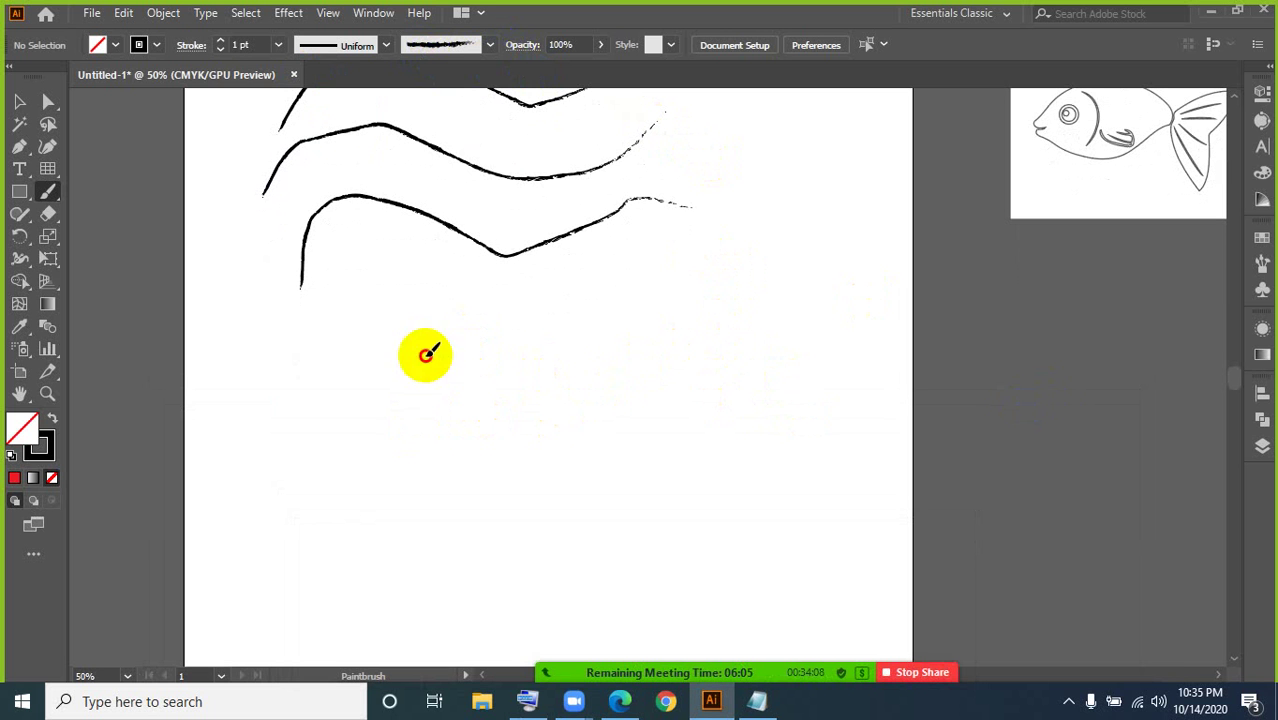
pyautogui.moveTo(424, 351)
pyautogui.mouseDown()
pyautogui.moveTo(525, 308)
pyautogui.moveTo(646, 287)
pyautogui.mouseUp()
pyautogui.scroll(2, 722, 379)
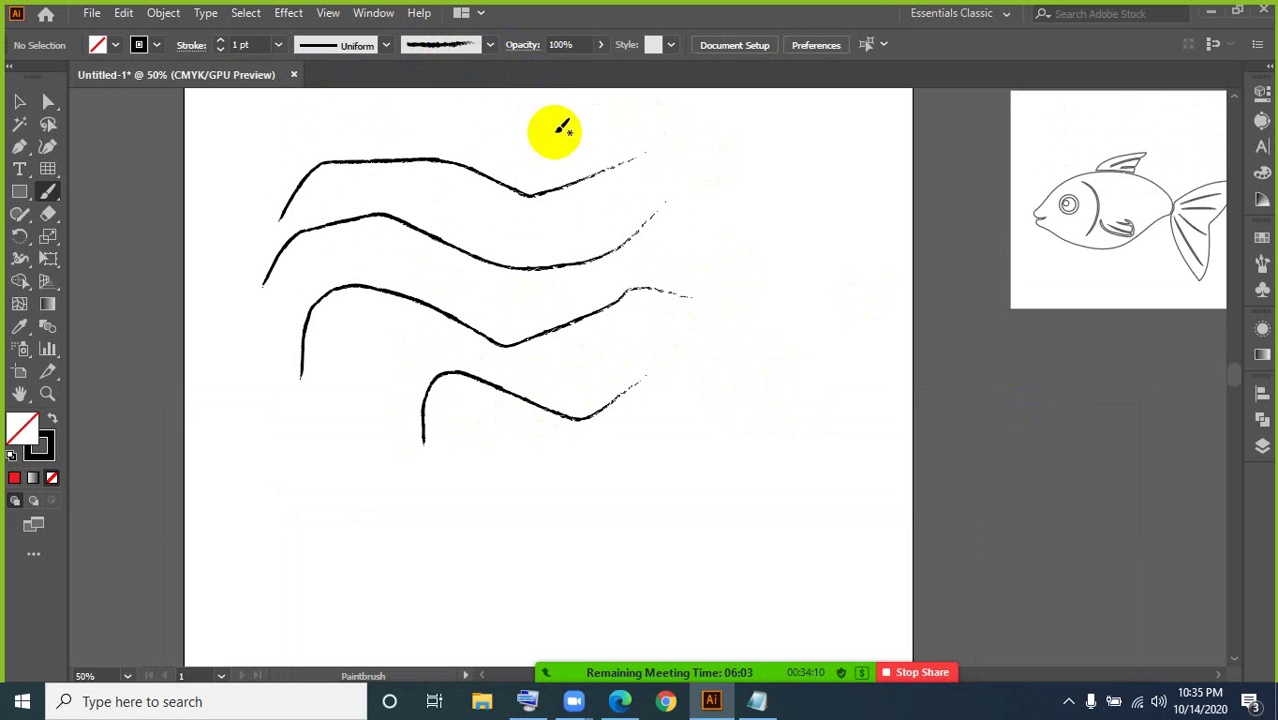
# Step: Choose the denim seam pattern brush and paint a wavy stroke below the black ones, plus a straight horizontal stroke just above it
pyautogui.click(490, 46)
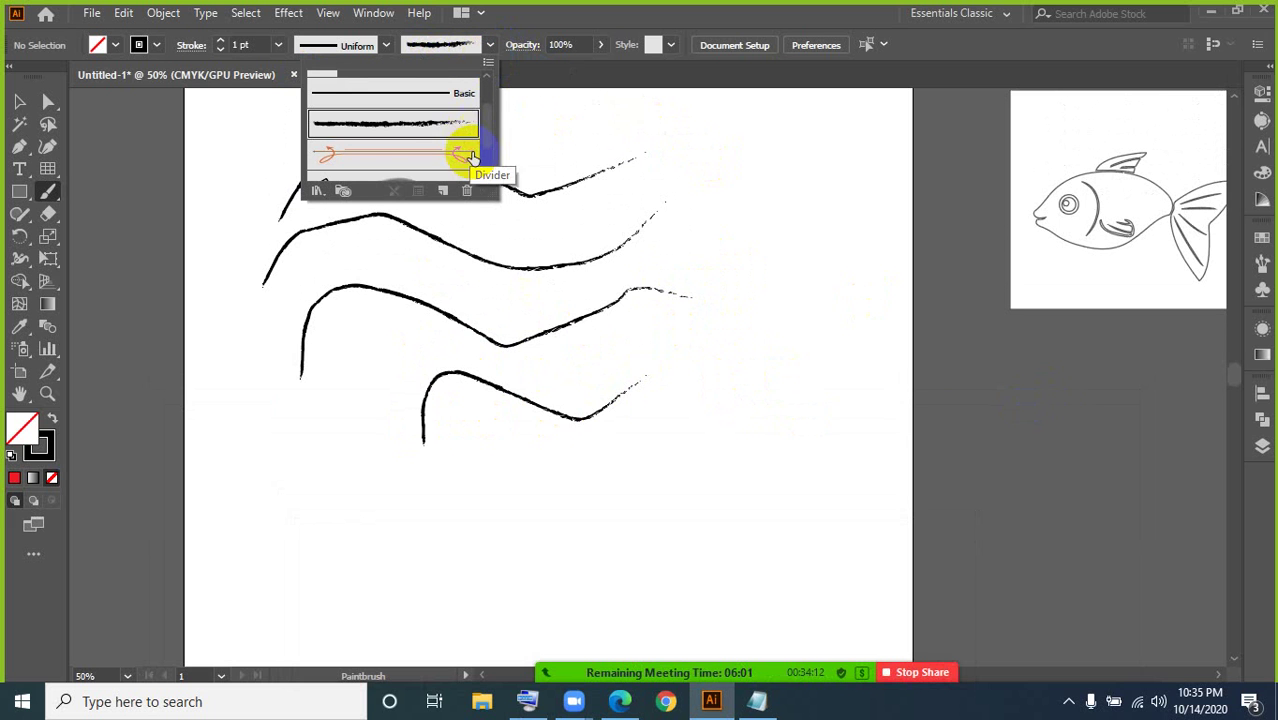
pyautogui.moveTo(487, 132); pyautogui.dragTo(485, 157)
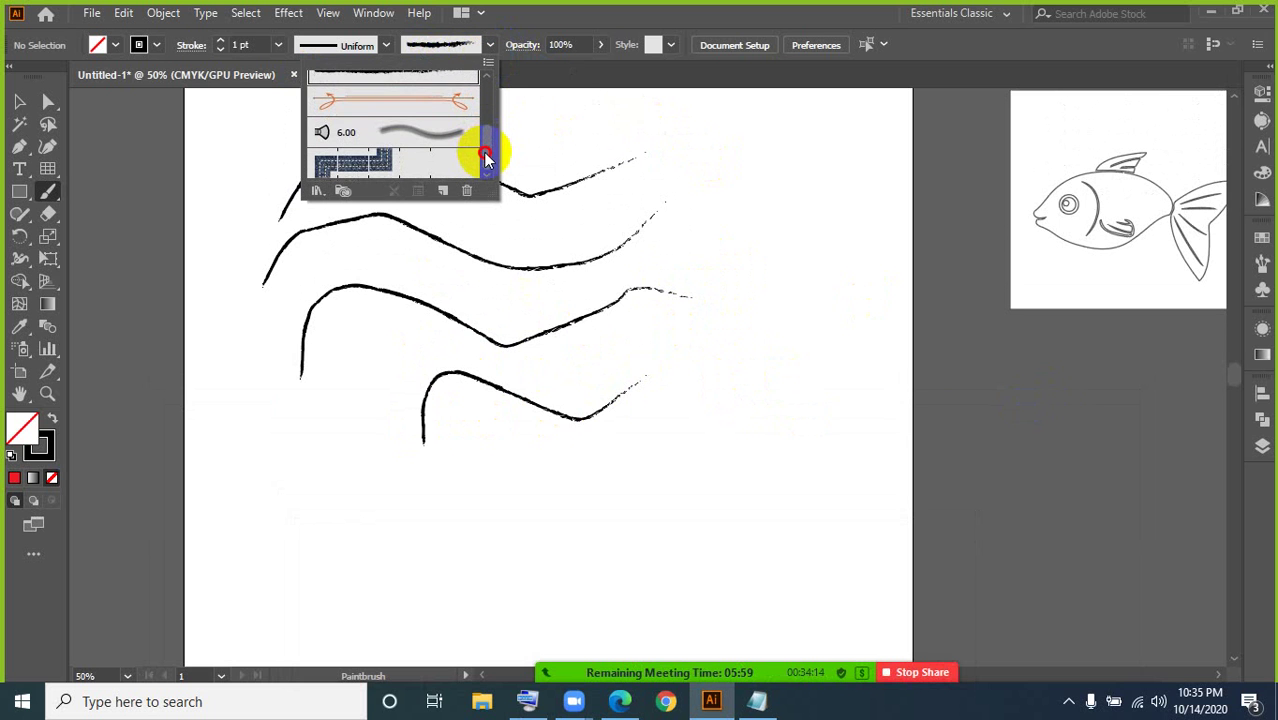
pyautogui.click(360, 162)
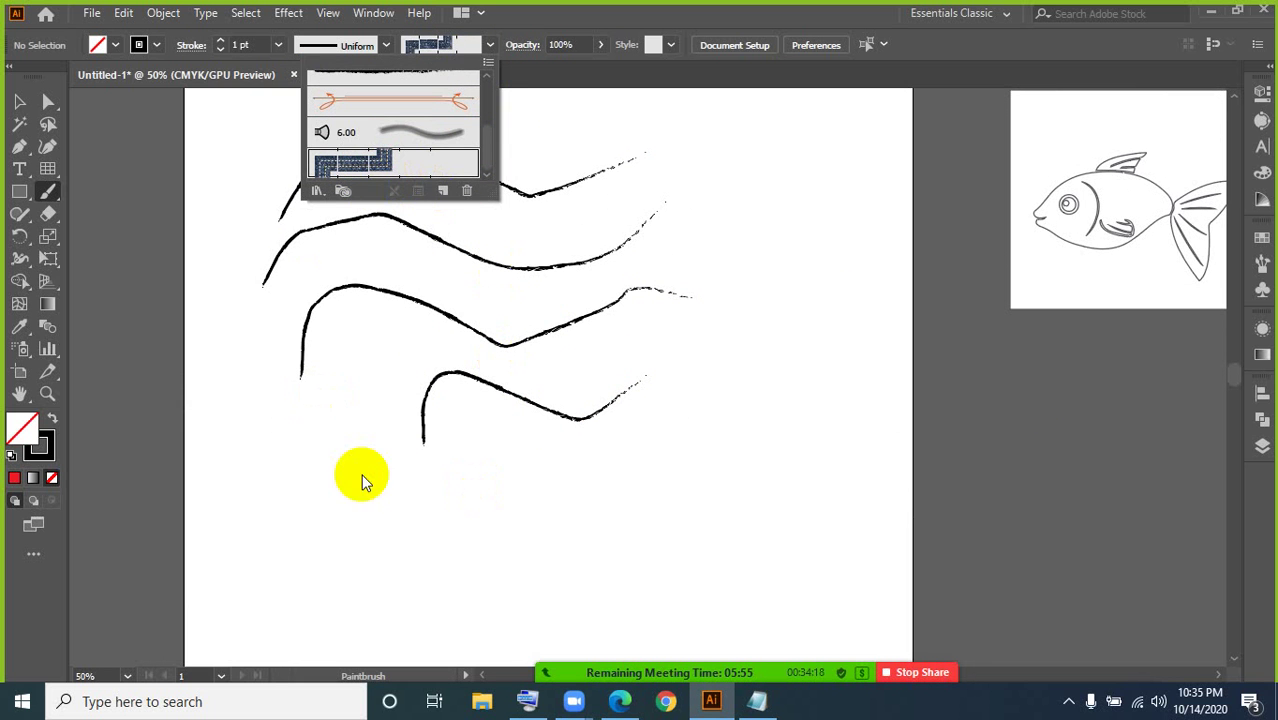
pyautogui.click(397, 489)
pyautogui.scroll(-3, 415, 495)
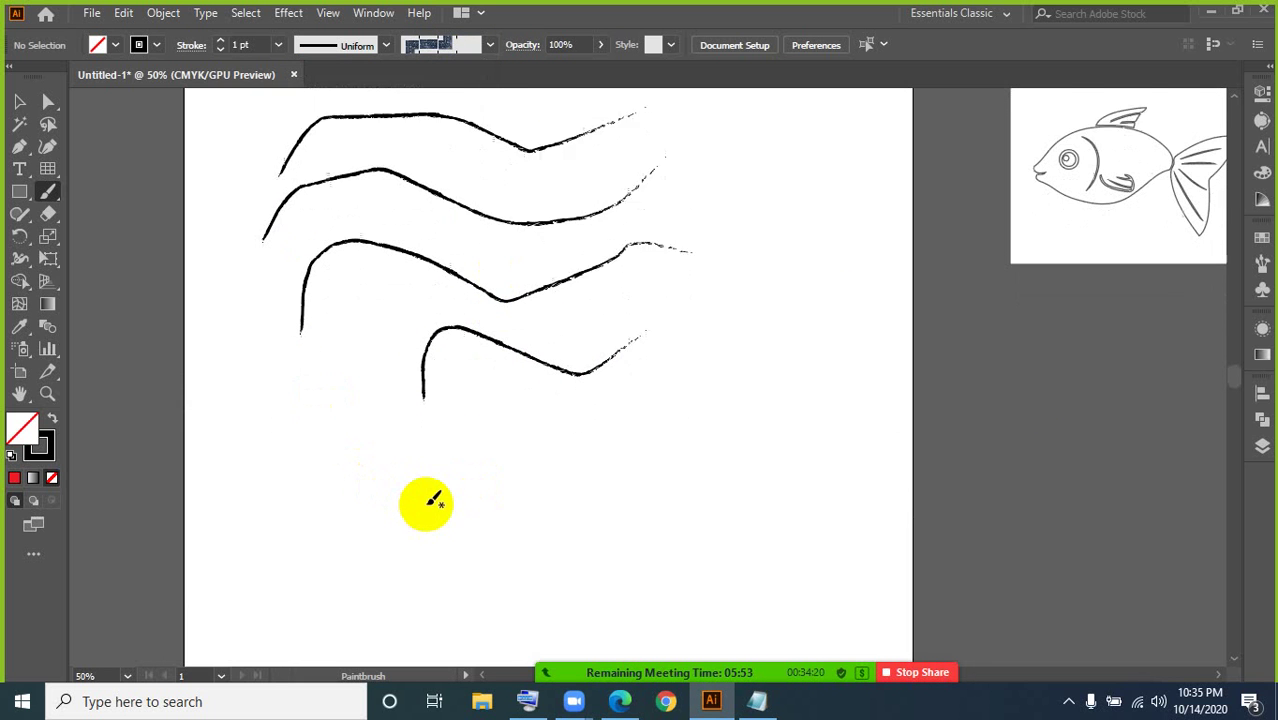
pyautogui.moveTo(330, 505)
pyautogui.mouseDown()
pyautogui.moveTo(489, 437)
pyautogui.moveTo(750, 388)
pyautogui.mouseUp()
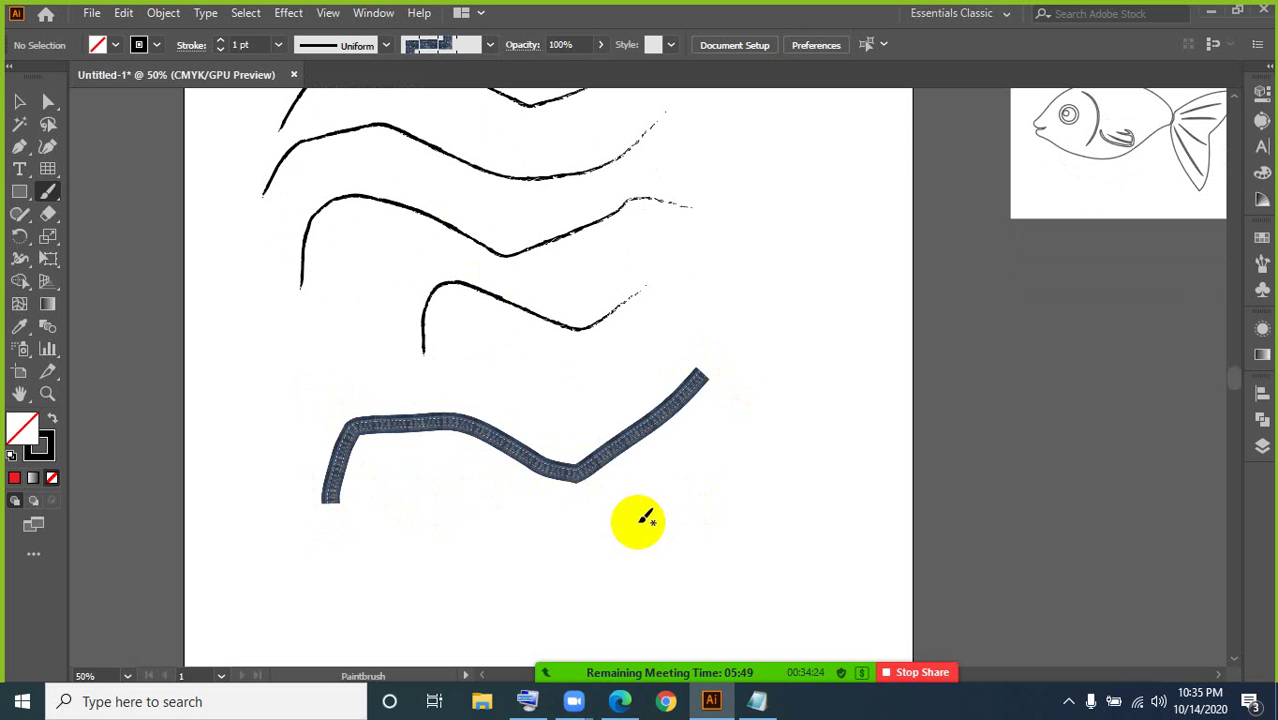
pyautogui.moveTo(325, 376); pyautogui.dragTo(717, 376)
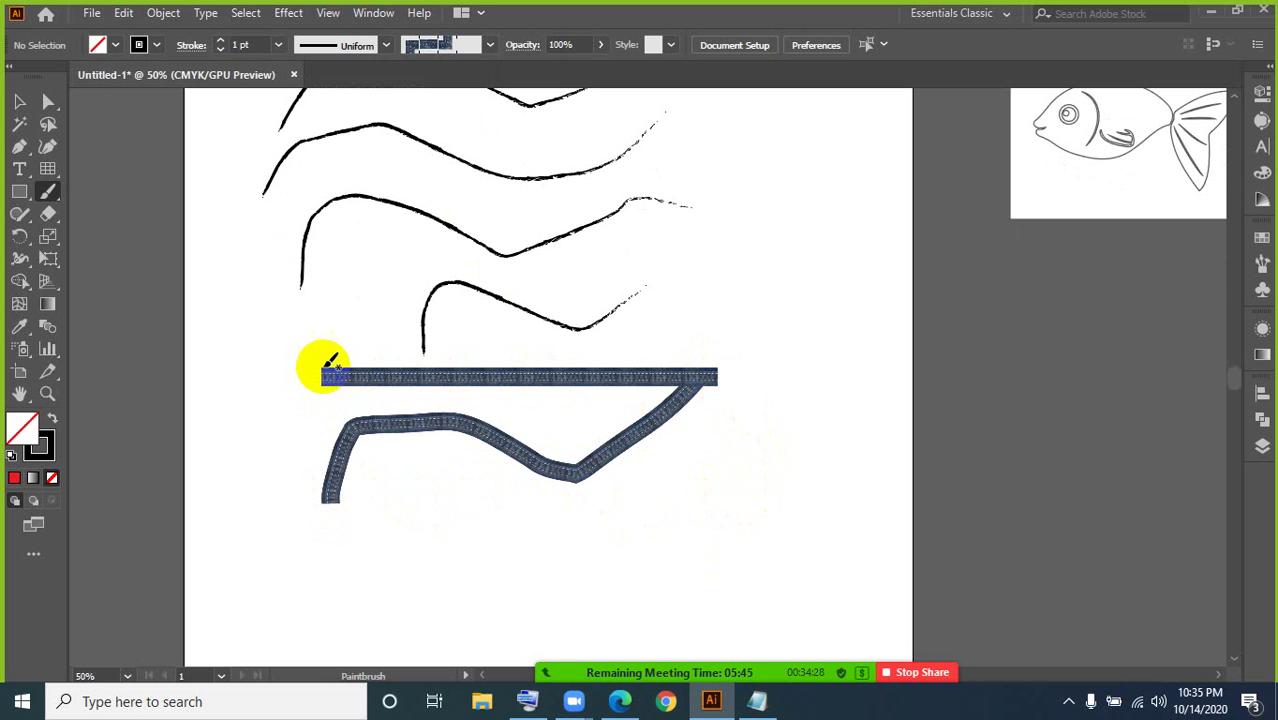
# Step: Examine the stitched denim pattern of the two strokes up close, and return to the 50% view
pyautogui.hotkey('ctrl', '+')
pyautogui.hotkey('ctrl', '+')
pyautogui.hotkey('ctrl', '+')
pyautogui.hotkey('ctrl', '+')
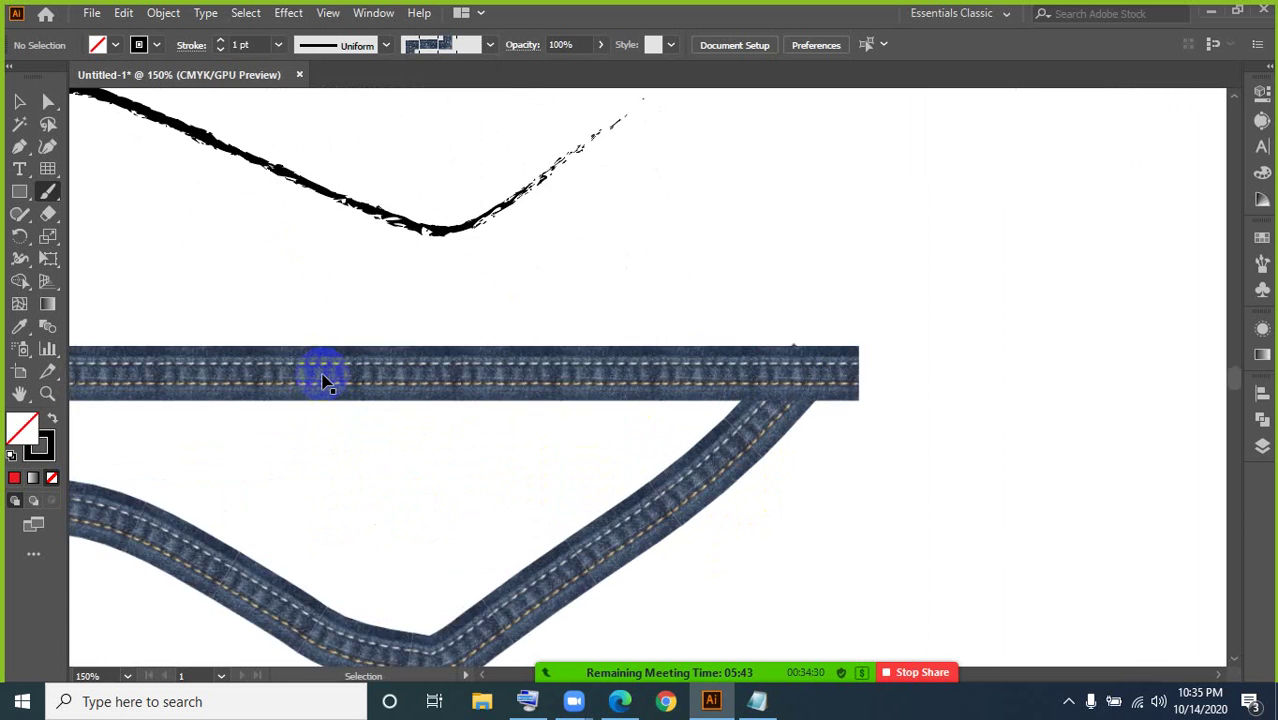
pyautogui.hotkey('ctrl', '+')
pyautogui.hotkey('ctrl', '+')
pyautogui.hotkey('ctrl', '+')
pyautogui.hotkey('ctrl', '-')
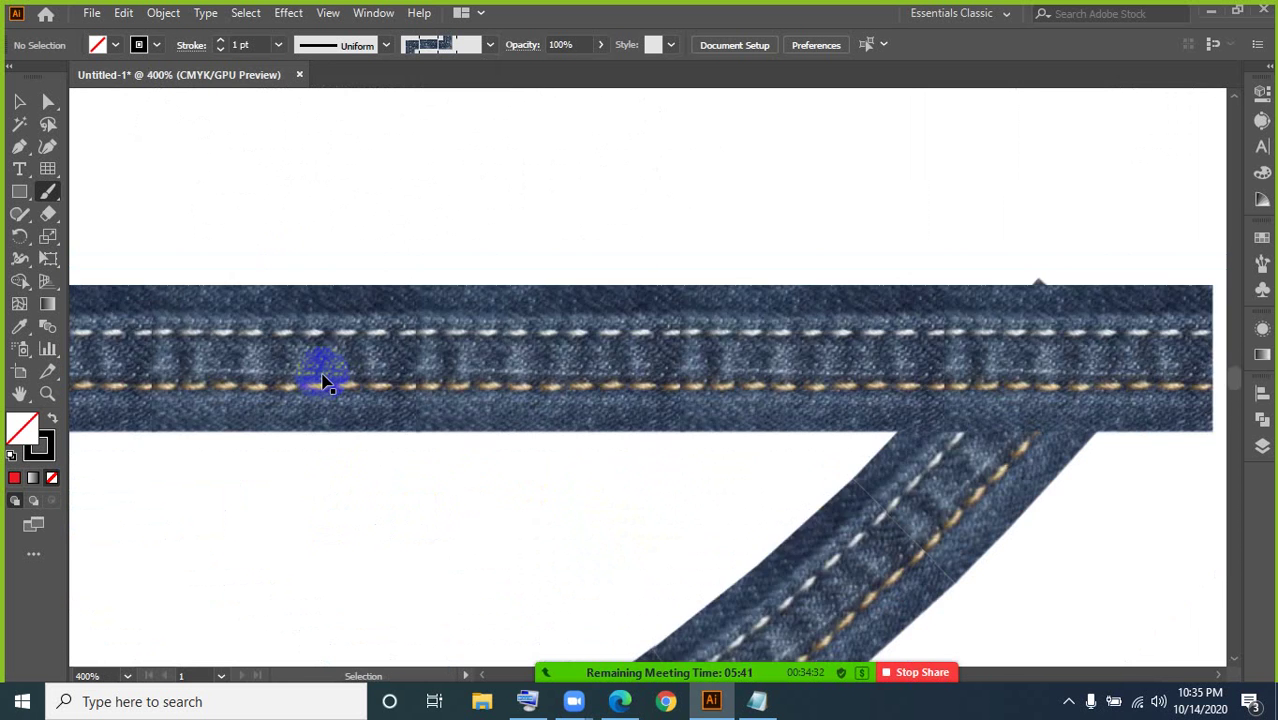
pyautogui.hotkey('ctrl', '-')
pyautogui.hotkey('ctrl', '-')
pyautogui.hotkey('ctrl', '-')
pyautogui.hotkey('ctrl', '-')
pyautogui.hotkey('ctrl', '-')
pyautogui.hotkey('ctrl', '-')
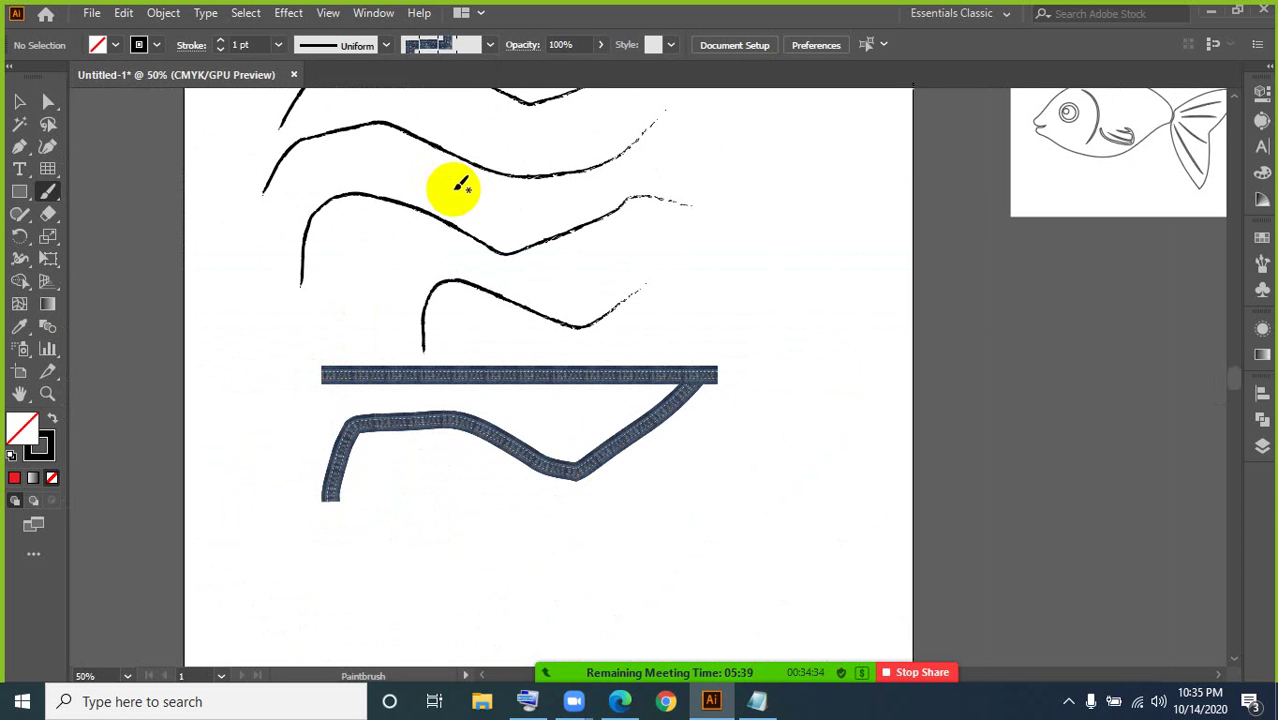
# Step: Open the Artistic_Calligraphic brush library and place its panel above and clear of the denim strokes
pyautogui.click(489, 44)
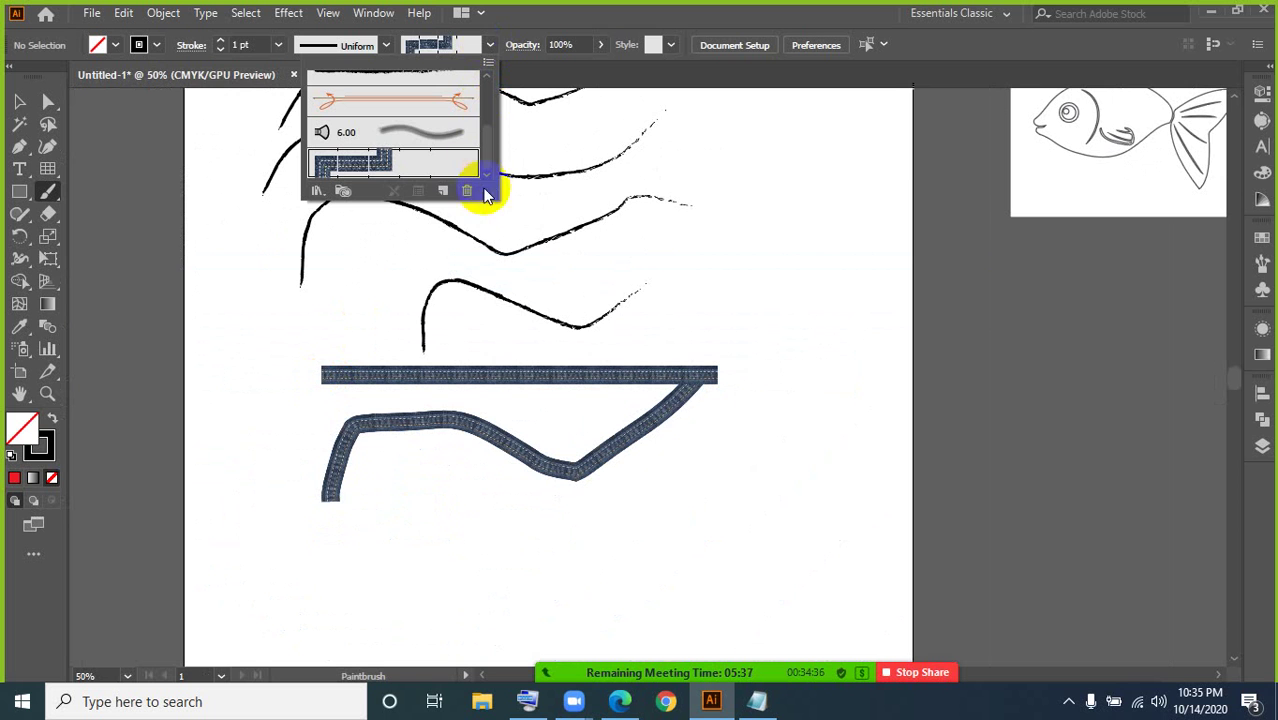
pyautogui.scroll(5, 390, 163)
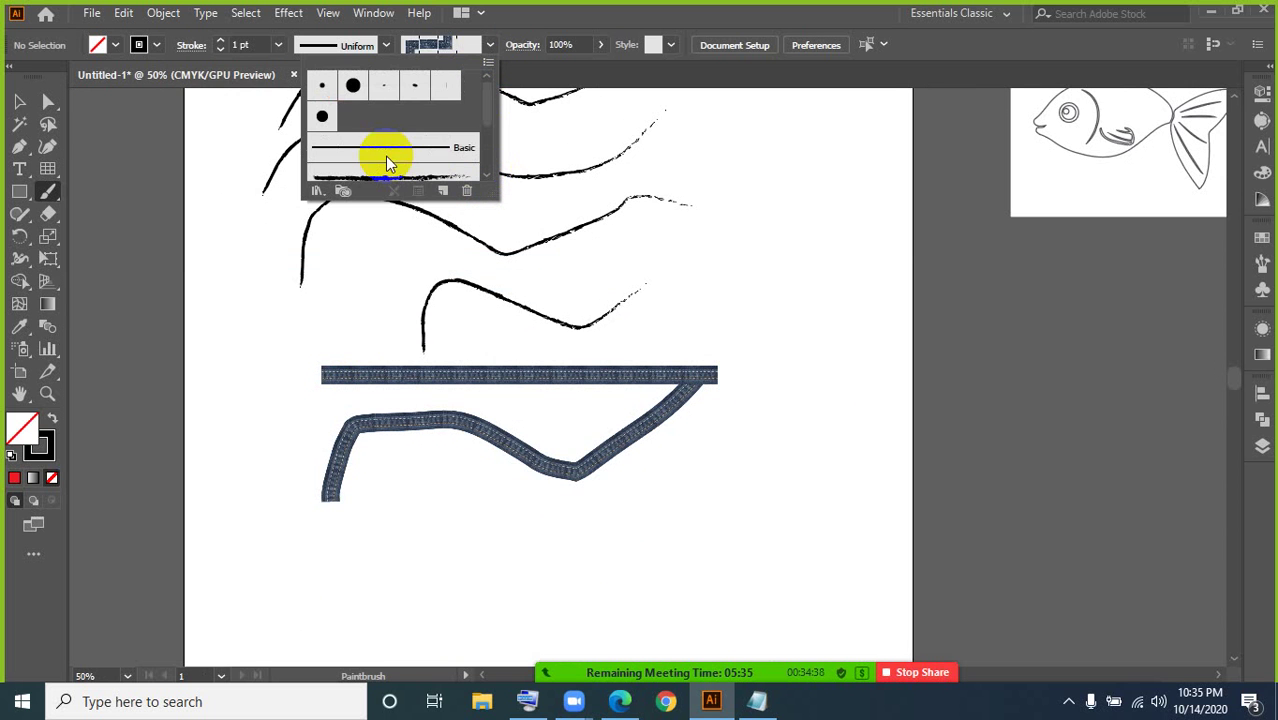
pyautogui.moveTo(487, 113); pyautogui.dragTo(486, 170)
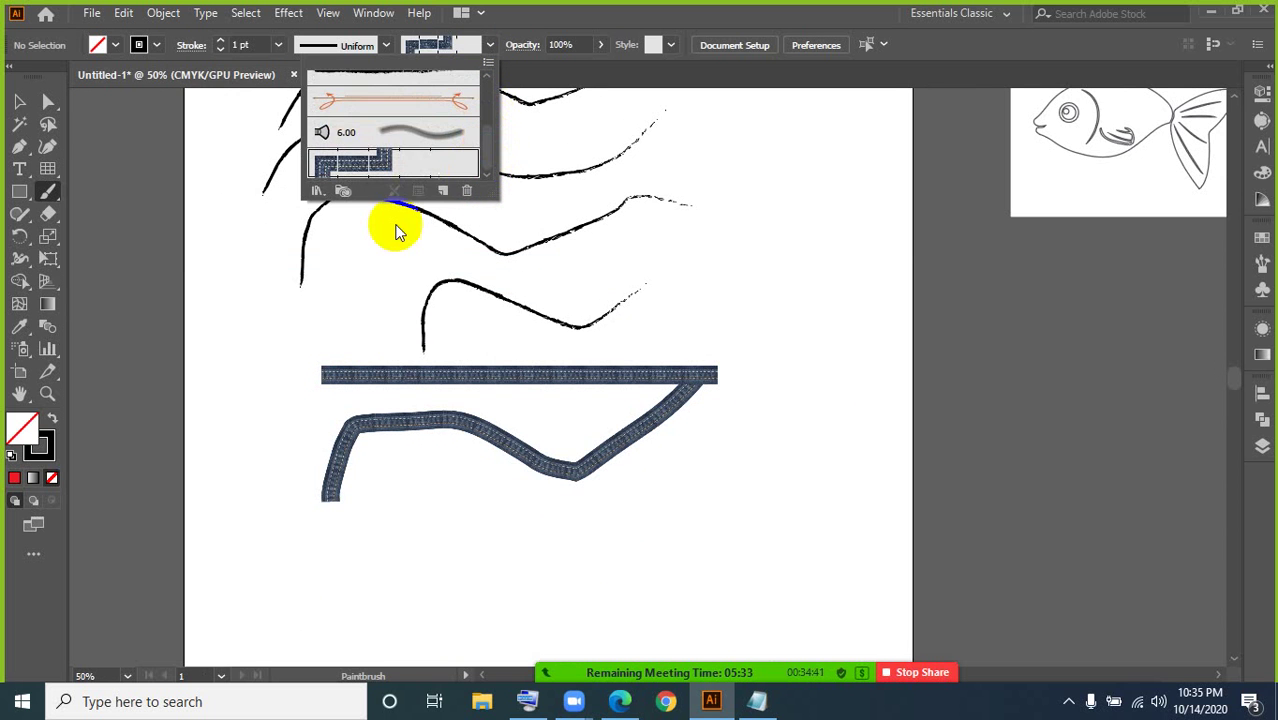
pyautogui.click(318, 192)
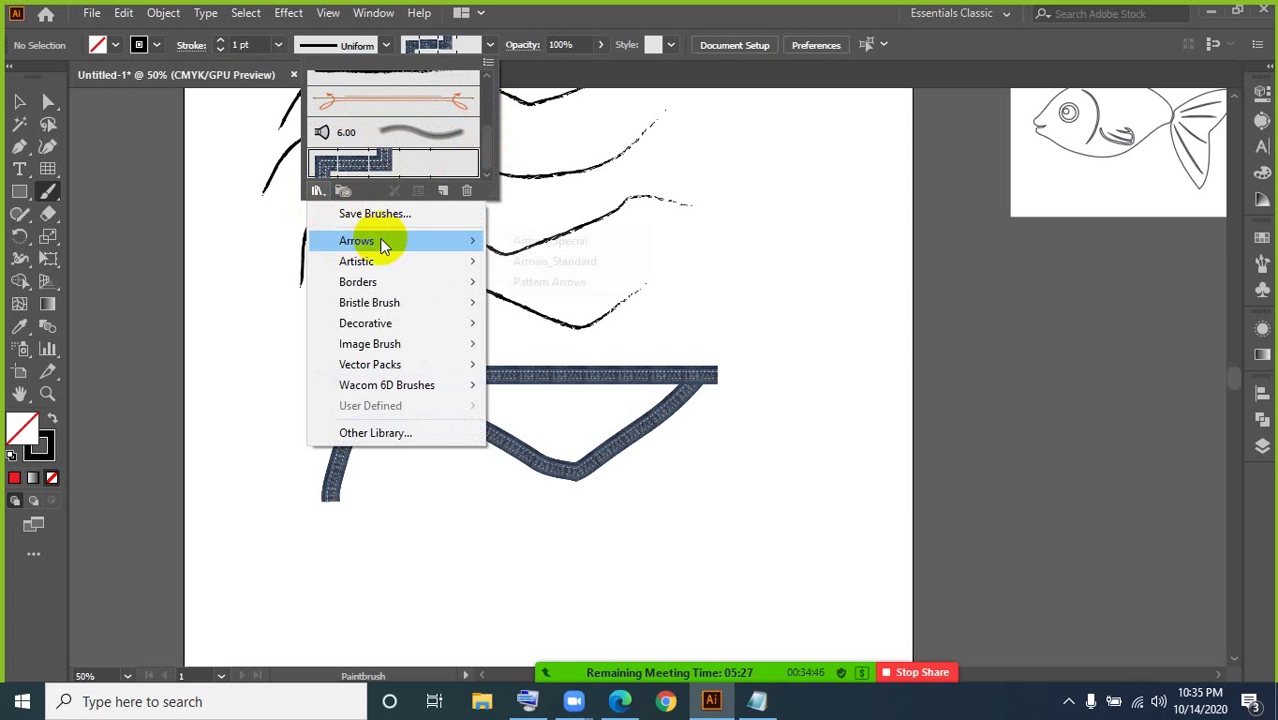
pyautogui.moveTo(413, 247)
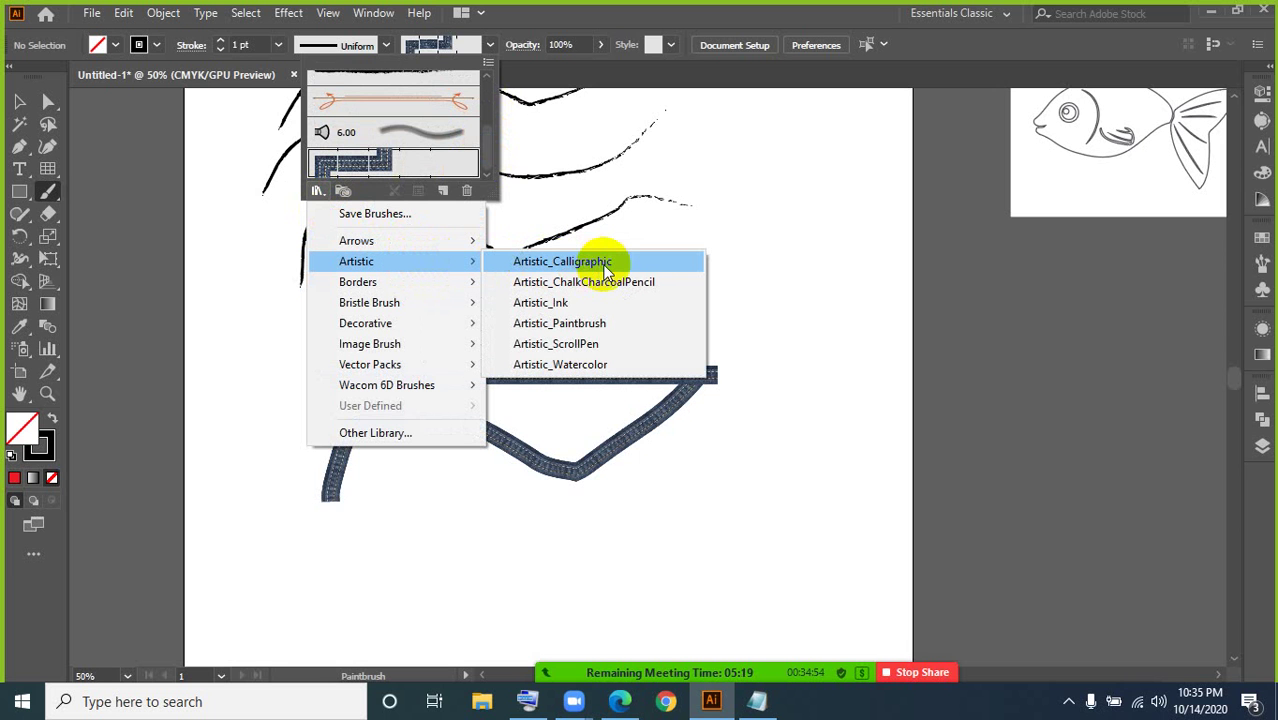
pyautogui.moveTo(462, 283)
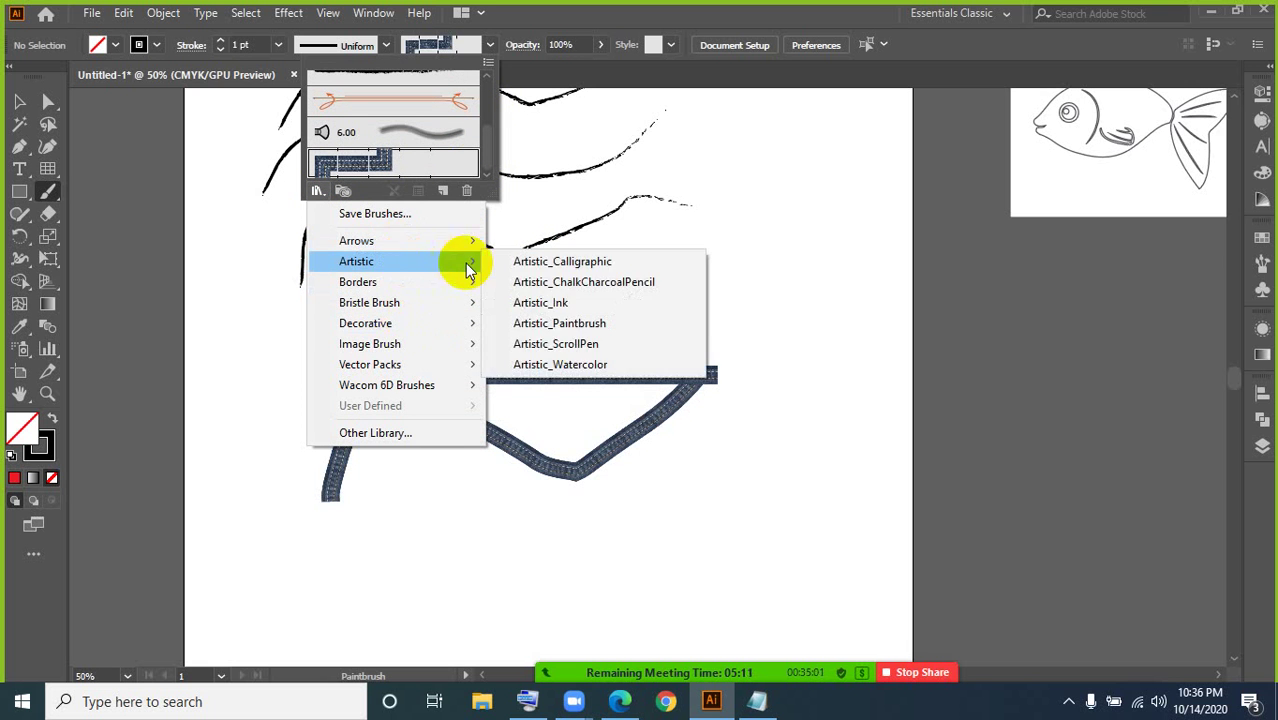
pyautogui.click(584, 262)
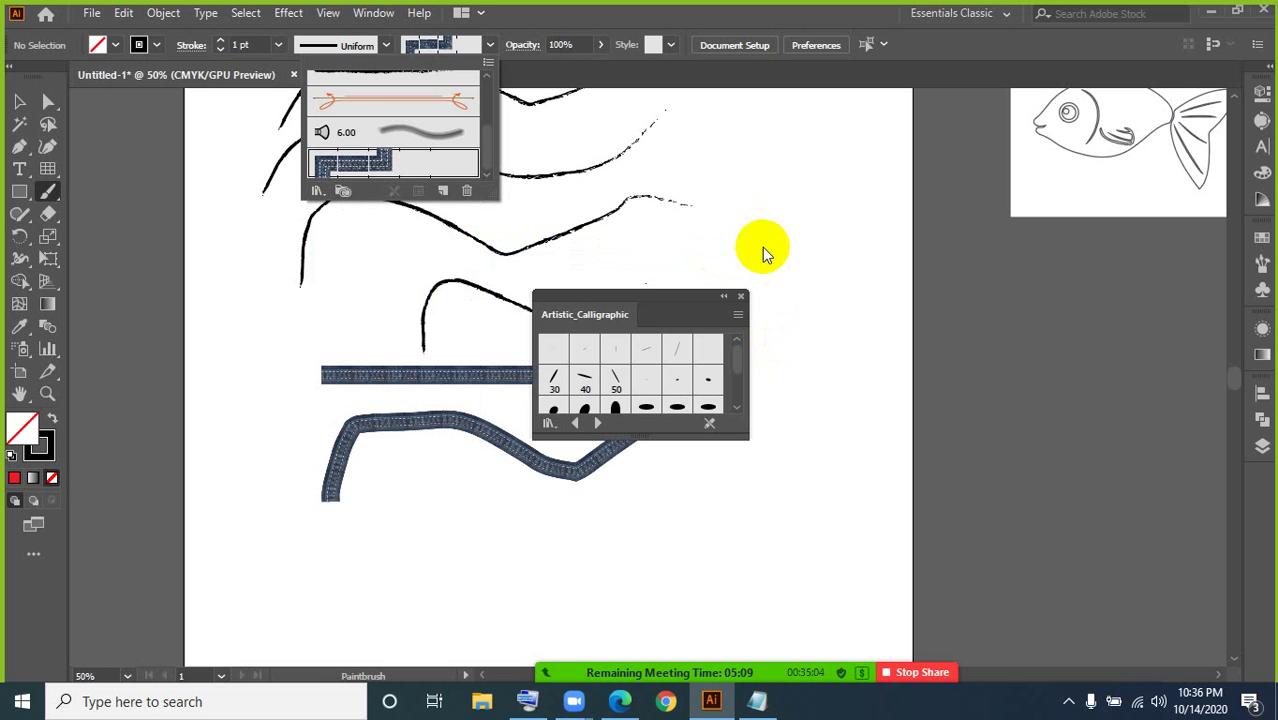
pyautogui.click(651, 304)
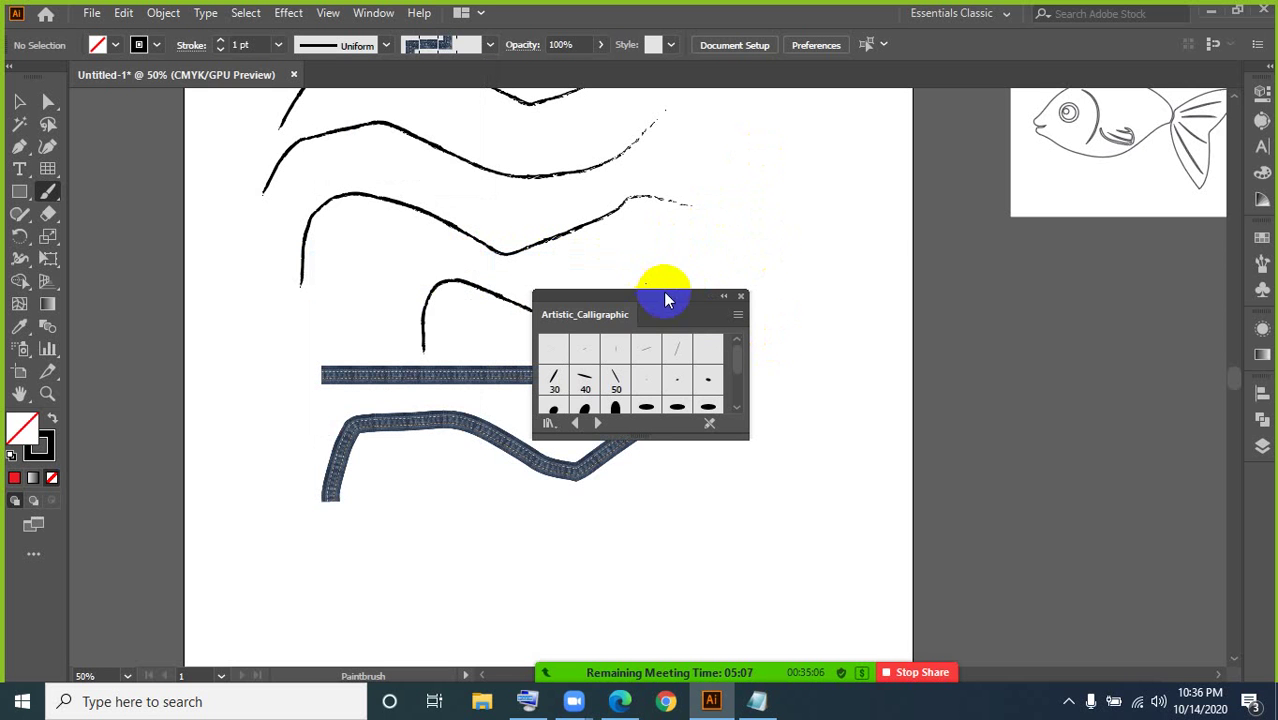
pyautogui.moveTo(665, 294); pyautogui.dragTo(816, 104)
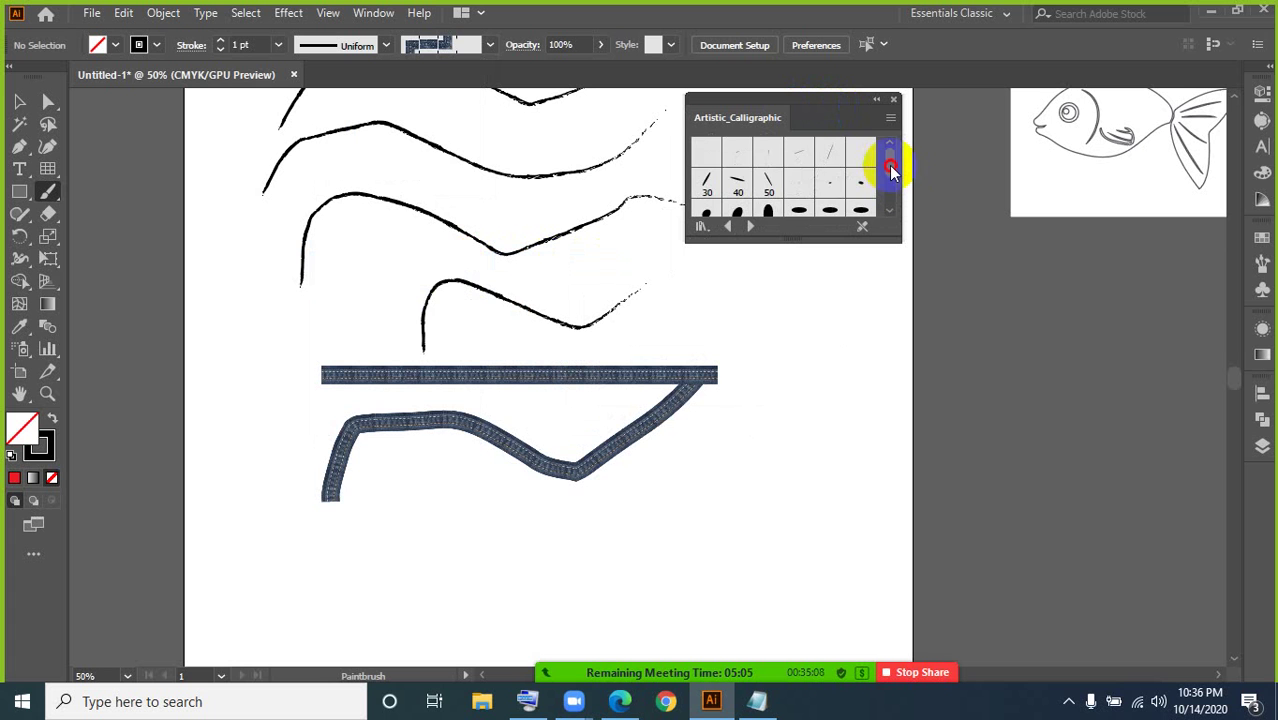
# Step: Browse the Artistic_Calligraphic brushes and select the 50 pt. Oval brush
pyautogui.moveTo(891, 170); pyautogui.dragTo(892, 192)
pyautogui.scroll(2, 862, 210)
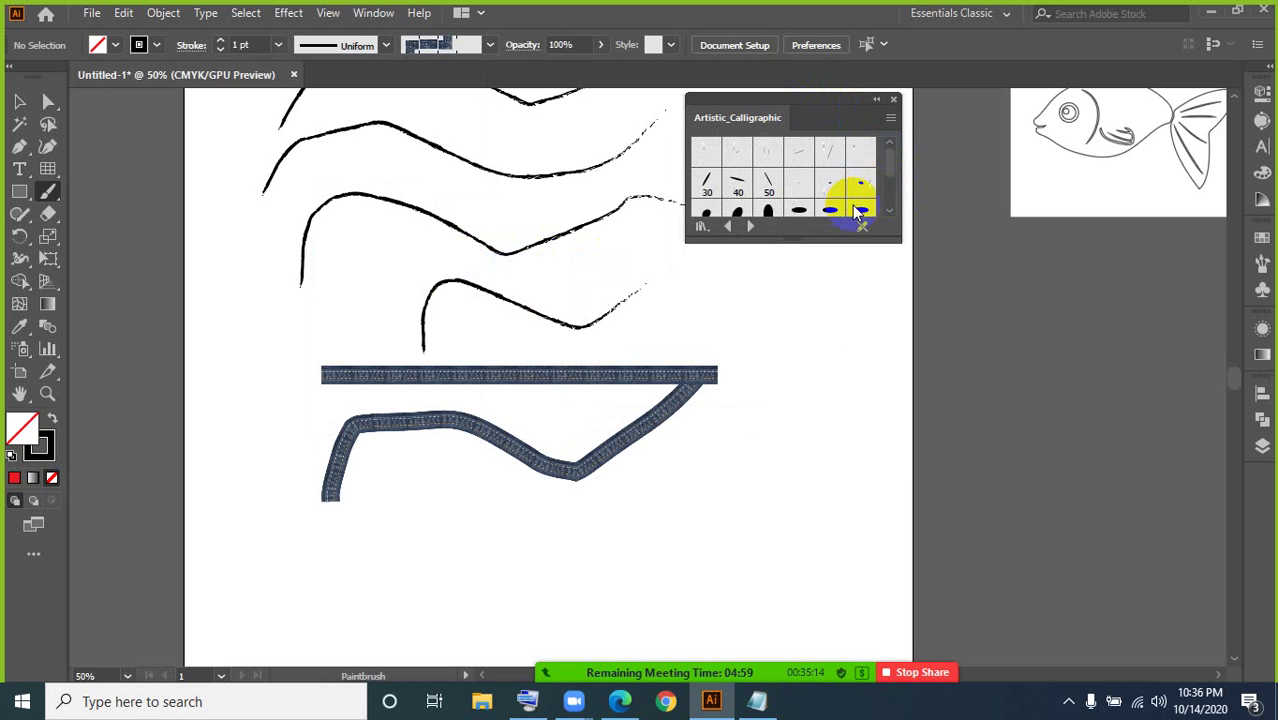
pyautogui.moveTo(891, 167); pyautogui.dragTo(891, 185)
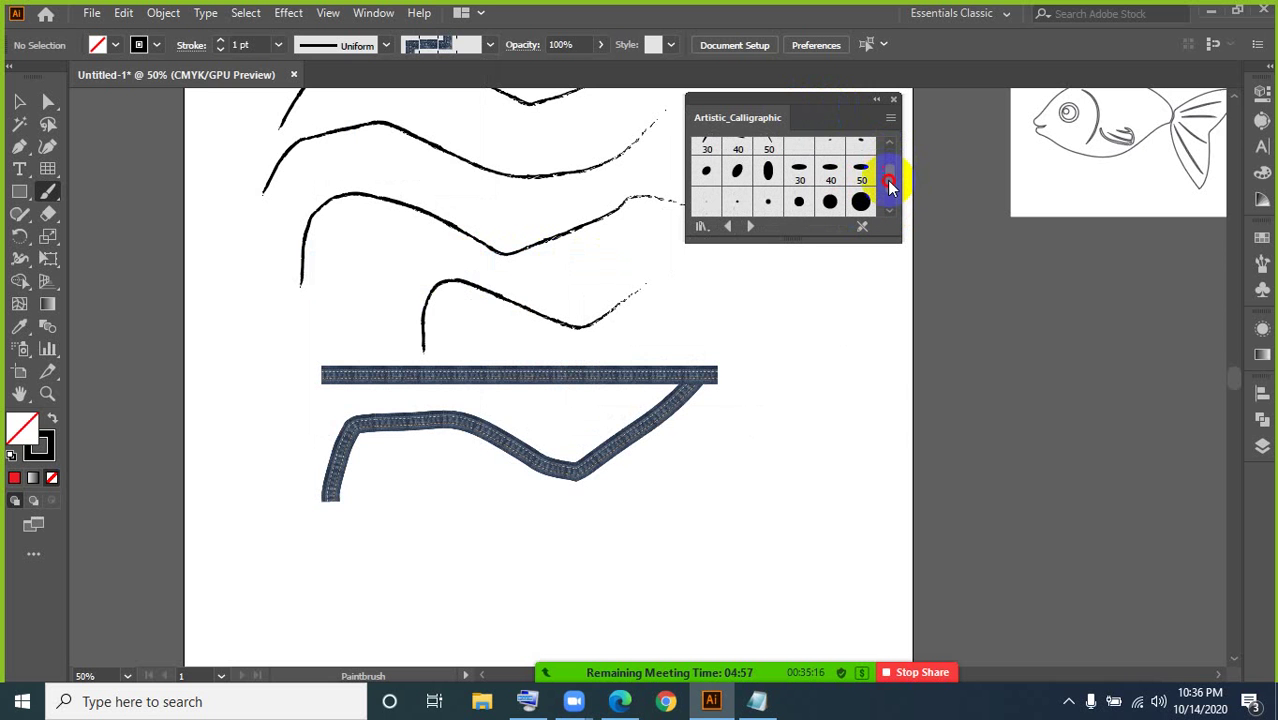
pyautogui.click(868, 183)
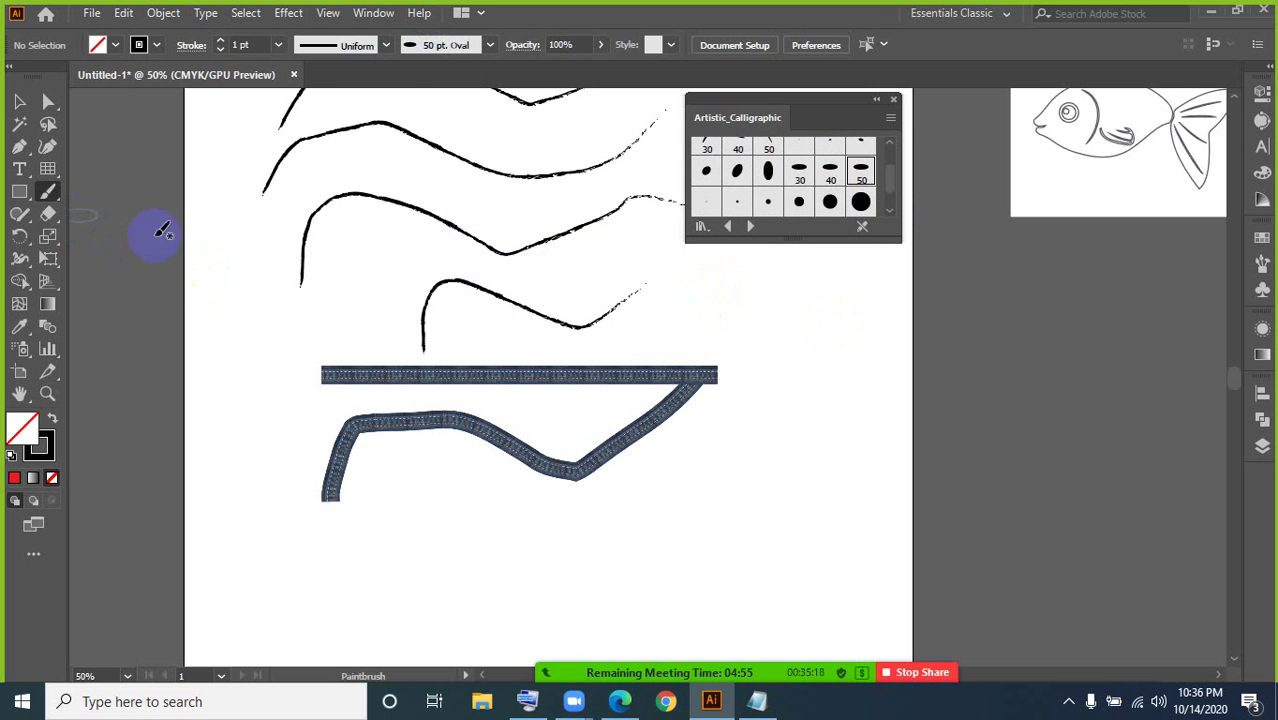
# Step: Hand-letter a first name in thick black calligraphic strokes below the denim strokes, including the dot over the i
pyautogui.scroll(-1, 578, 364)
pyautogui.scroll(-2, 673, 522)
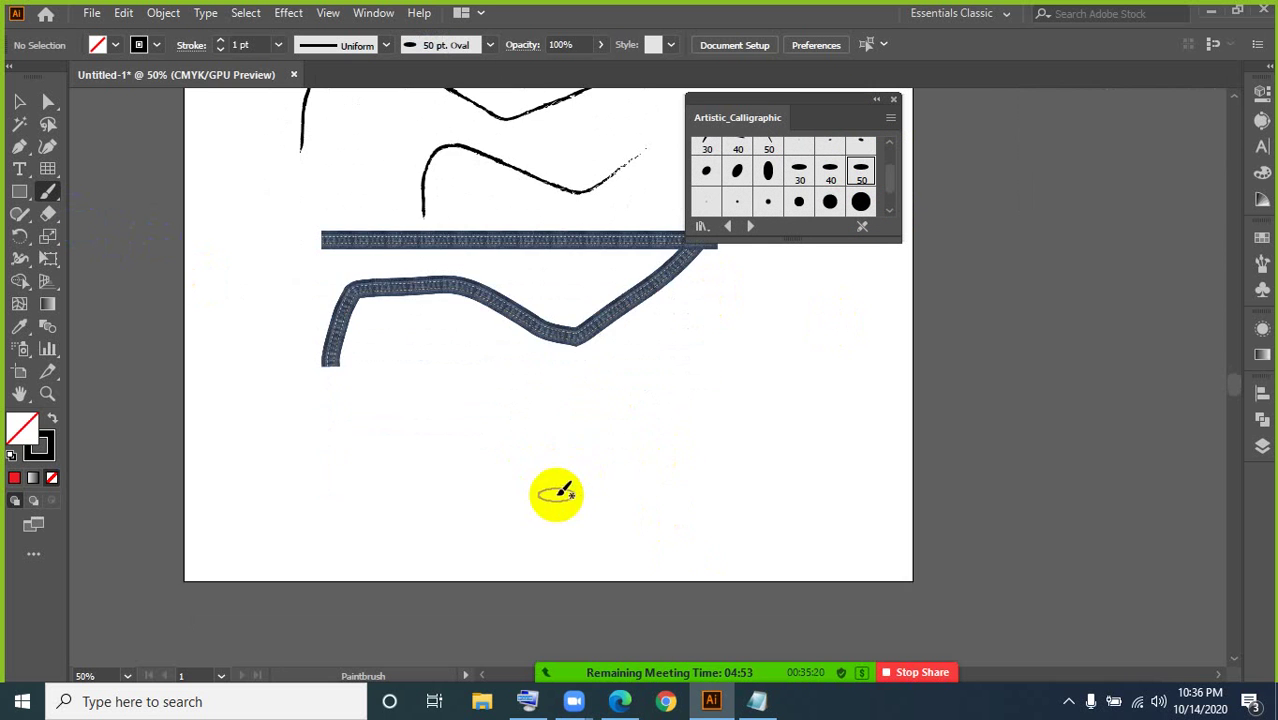
pyautogui.moveTo(512, 521)
pyautogui.mouseDown()
pyautogui.moveTo(585, 346)
pyautogui.moveTo(707, 536)
pyautogui.mouseUp()
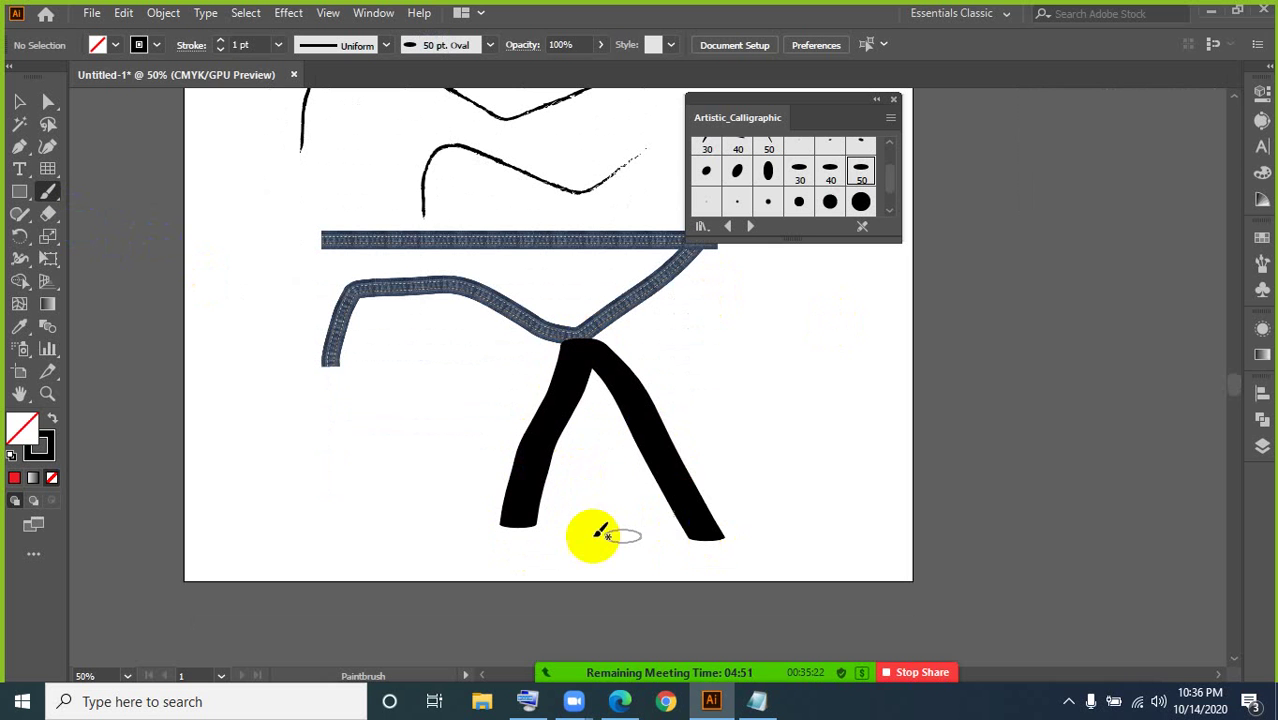
pyautogui.moveTo(543, 503)
pyautogui.mouseDown()
pyautogui.moveTo(678, 444)
pyautogui.moveTo(713, 325)
pyautogui.moveTo(748, 494)
pyautogui.moveTo(819, 423)
pyautogui.moveTo(820, 443)
pyautogui.moveTo(839, 449)
pyautogui.moveTo(872, 404)
pyautogui.mouseUp()
pyautogui.click(813, 304)
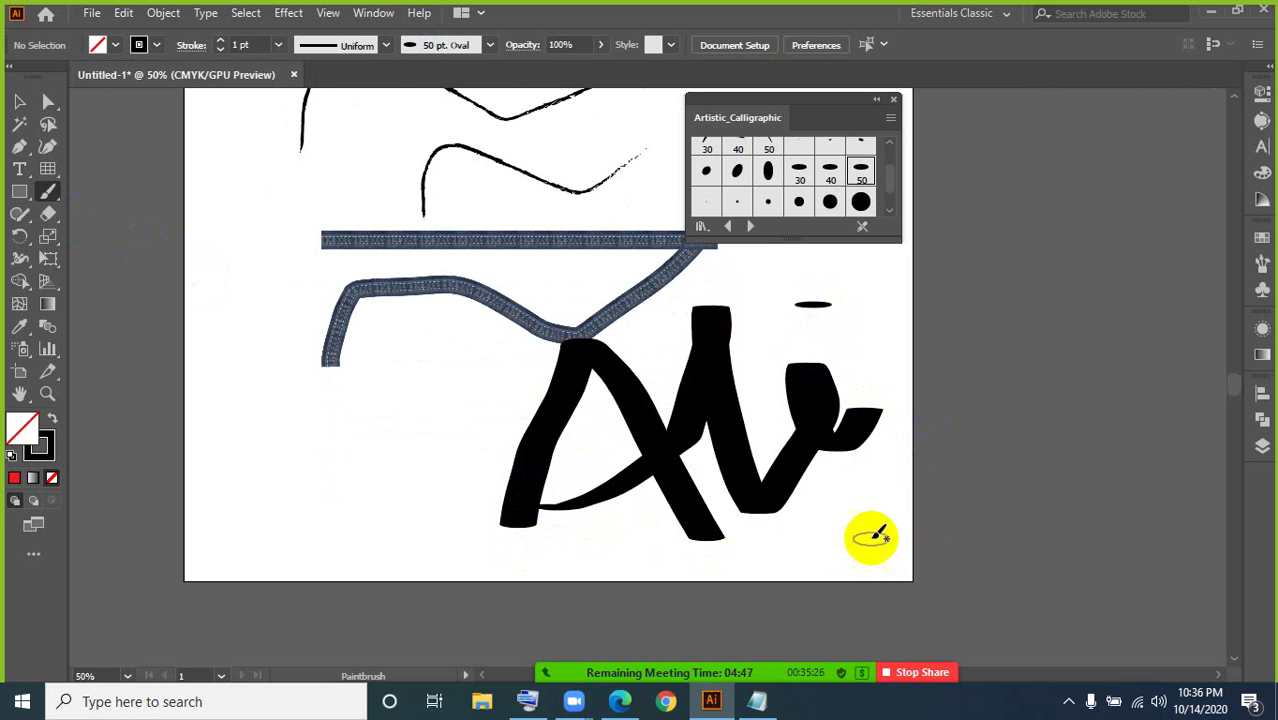
# Step: Hand-letter the surname with the same 50 pt. Oval brush beside the first name, continuing past the artboard's right edge
pyautogui.moveTo(932, 330)
pyautogui.mouseDown()
pyautogui.moveTo(924, 498)
pyautogui.moveTo(954, 262)
pyautogui.moveTo(1098, 508)
pyautogui.mouseUp()
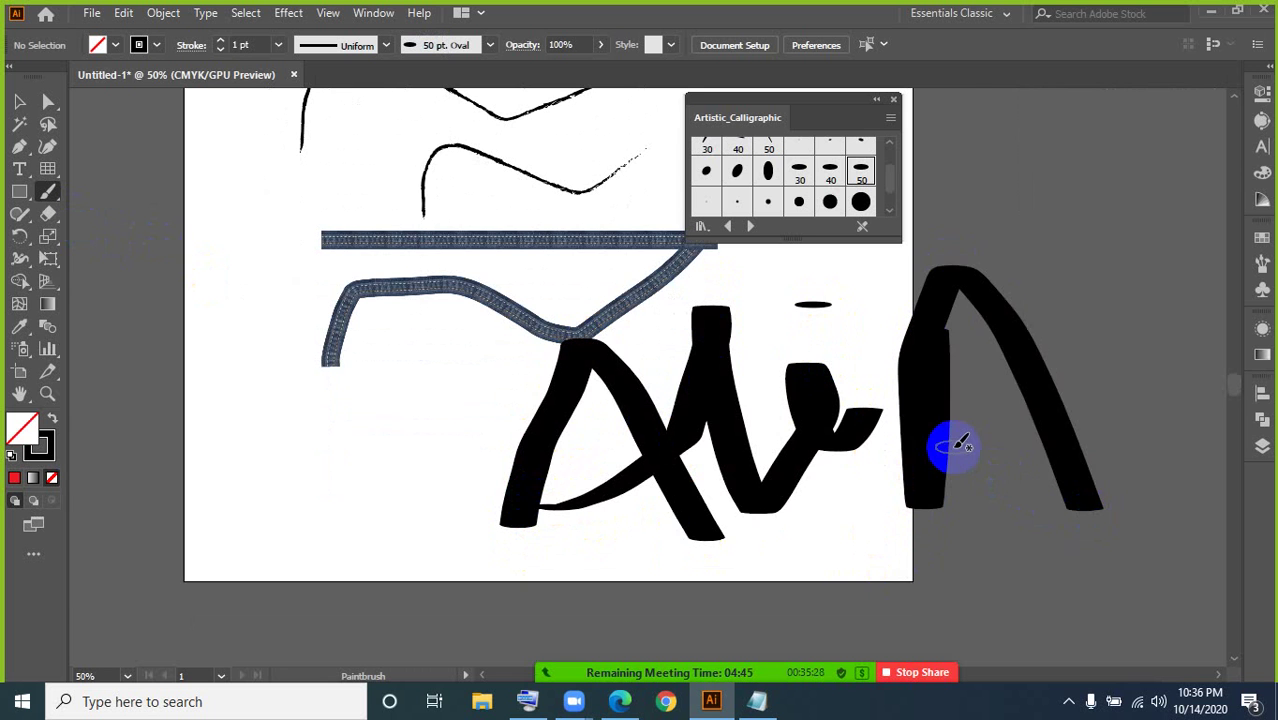
pyautogui.hscroll(10, 1052, 382)
pyautogui.moveTo(392, 435)
pyautogui.mouseDown()
pyautogui.moveTo(561, 356)
pyautogui.moveTo(606, 374)
pyautogui.moveTo(598, 516)
pyautogui.moveTo(780, 480)
pyautogui.mouseUp()
pyautogui.moveTo(585, 445)
pyautogui.mouseDown()
pyautogui.moveTo(885, 346)
pyautogui.moveTo(795, 374)
pyautogui.moveTo(882, 390)
pyautogui.moveTo(992, 384)
pyautogui.moveTo(1039, 318)
pyautogui.moveTo(1108, 366)
pyautogui.mouseUp()
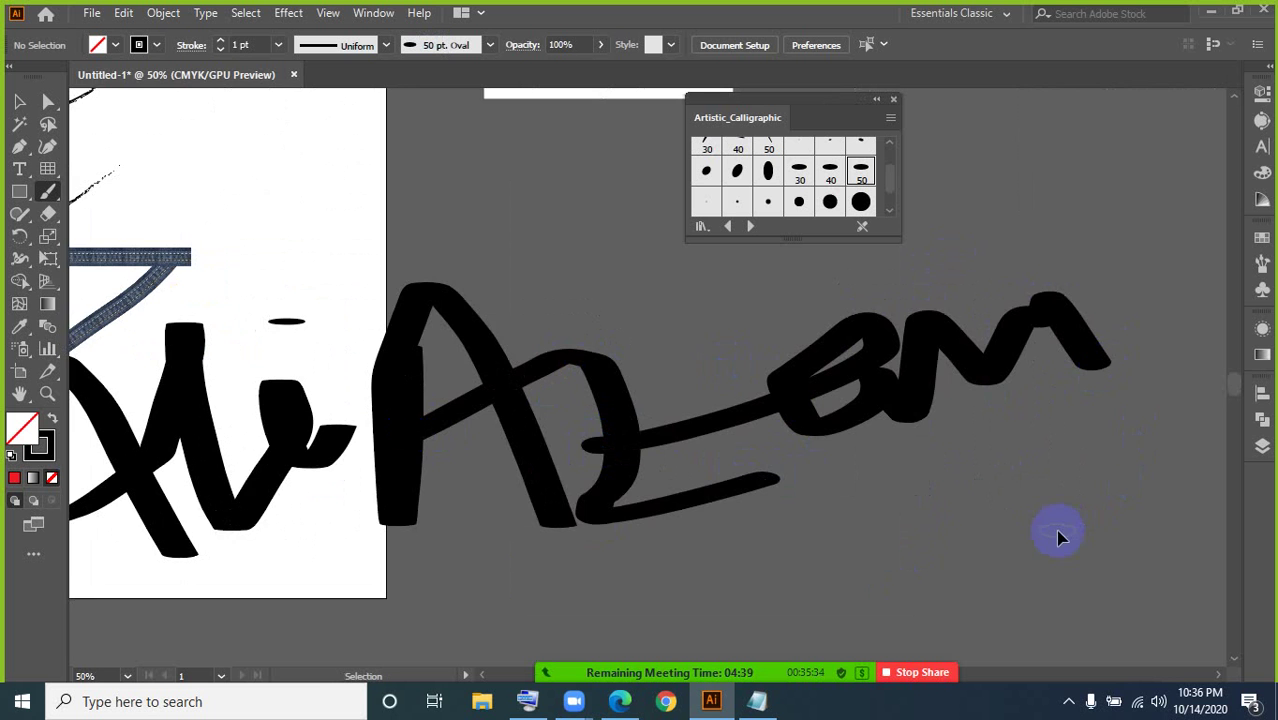
pyautogui.hotkey('ctrl', '-')
pyautogui.hotkey('ctrl', '-')
pyautogui.hotkey('ctrl', '-')
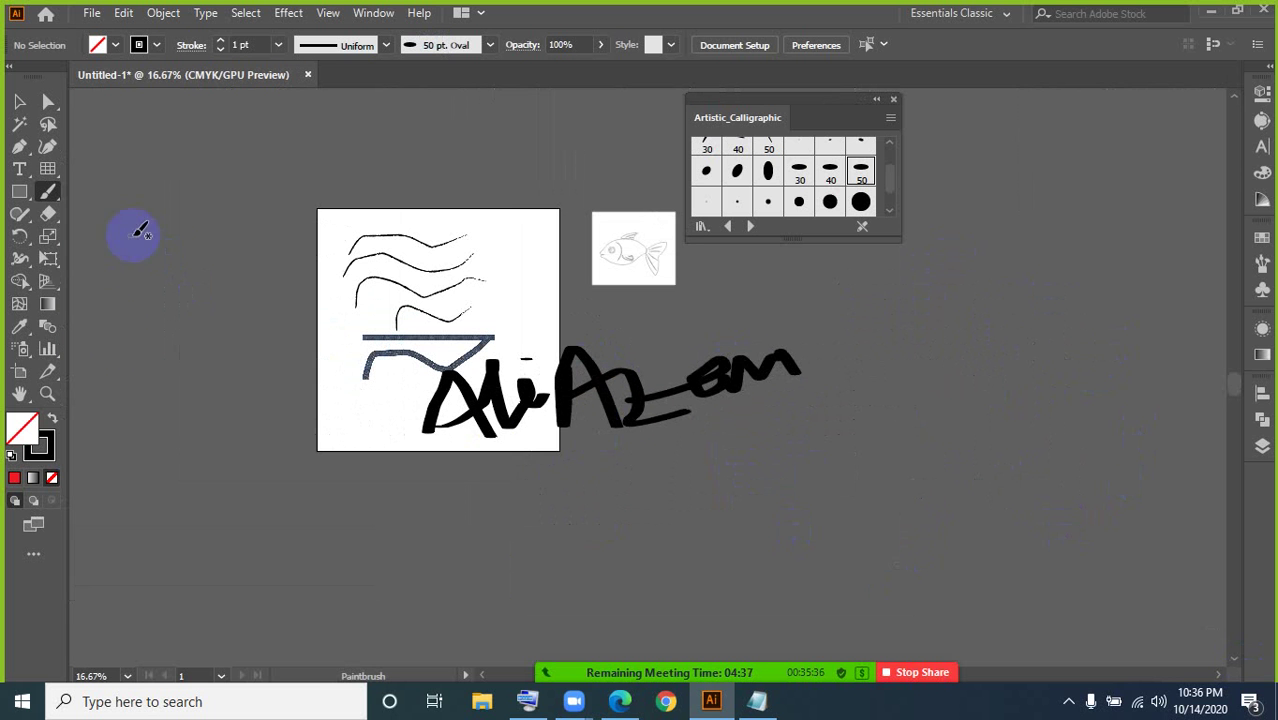
# Step: Paint a looping freehand stroke with the 50 pt. Oval brush, and delete all the brush strokes on and around the artboard
pyautogui.moveTo(213, 288)
pyautogui.mouseDown()
pyautogui.moveTo(263, 180)
pyautogui.moveTo(177, 233)
pyautogui.moveTo(183, 370)
pyautogui.moveTo(272, 353)
pyautogui.moveTo(281, 262)
pyautogui.moveTo(407, 328)
pyautogui.moveTo(500, 400)
pyautogui.mouseUp()
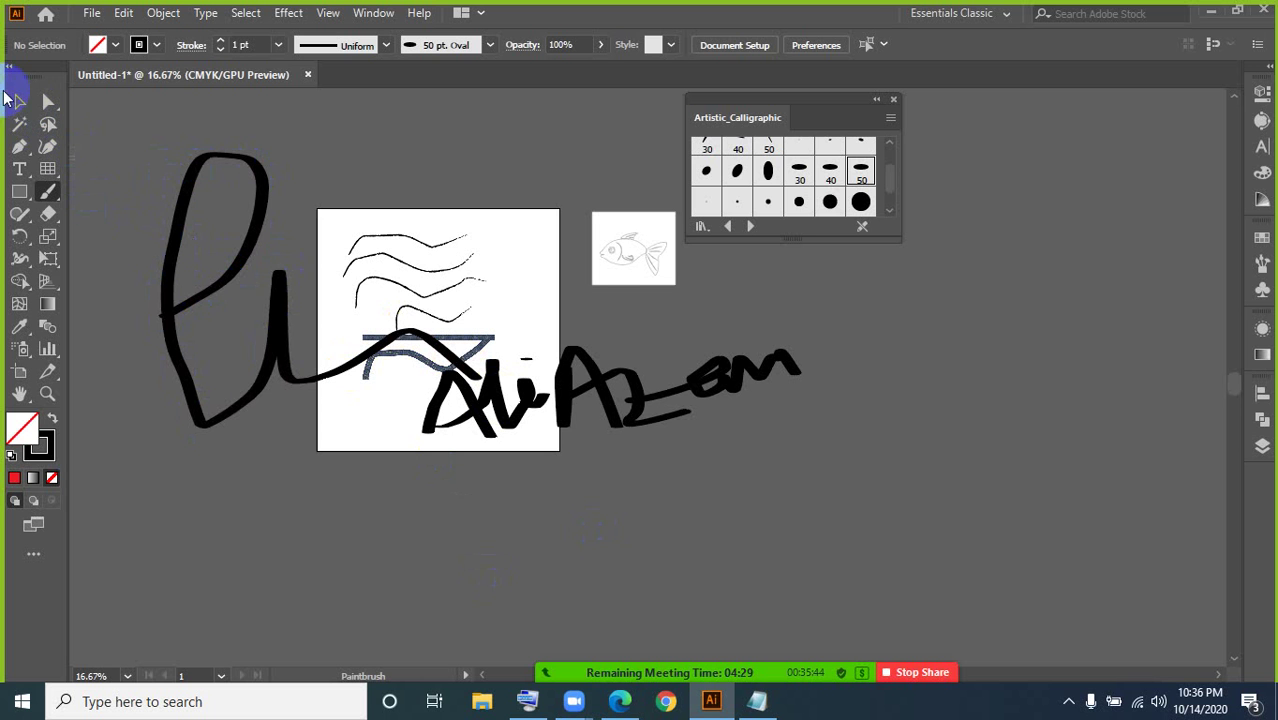
pyautogui.click(22, 104)
pyautogui.moveTo(130, 140)
pyautogui.mouseDown()
pyautogui.moveTo(717, 492)
pyautogui.moveTo(562, 451)
pyautogui.mouseUp()
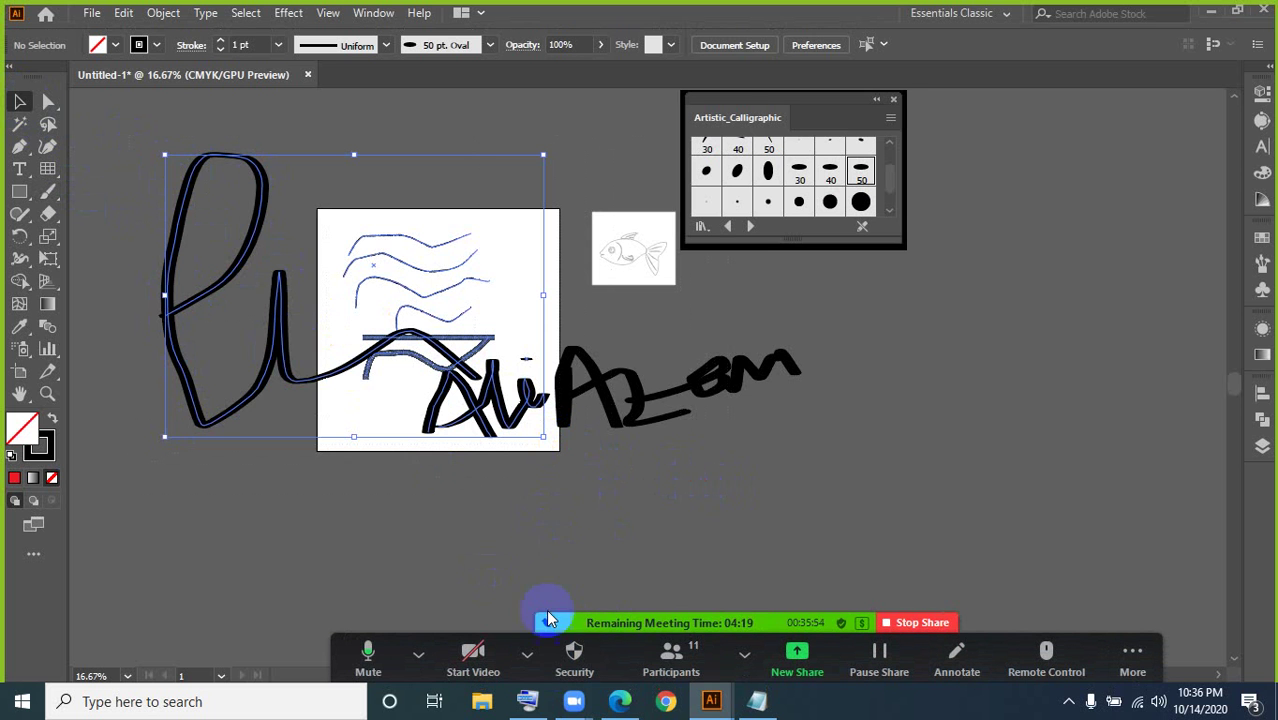
pyautogui.click(527, 655)
pyautogui.press('Delete')
pyautogui.click(560, 398)
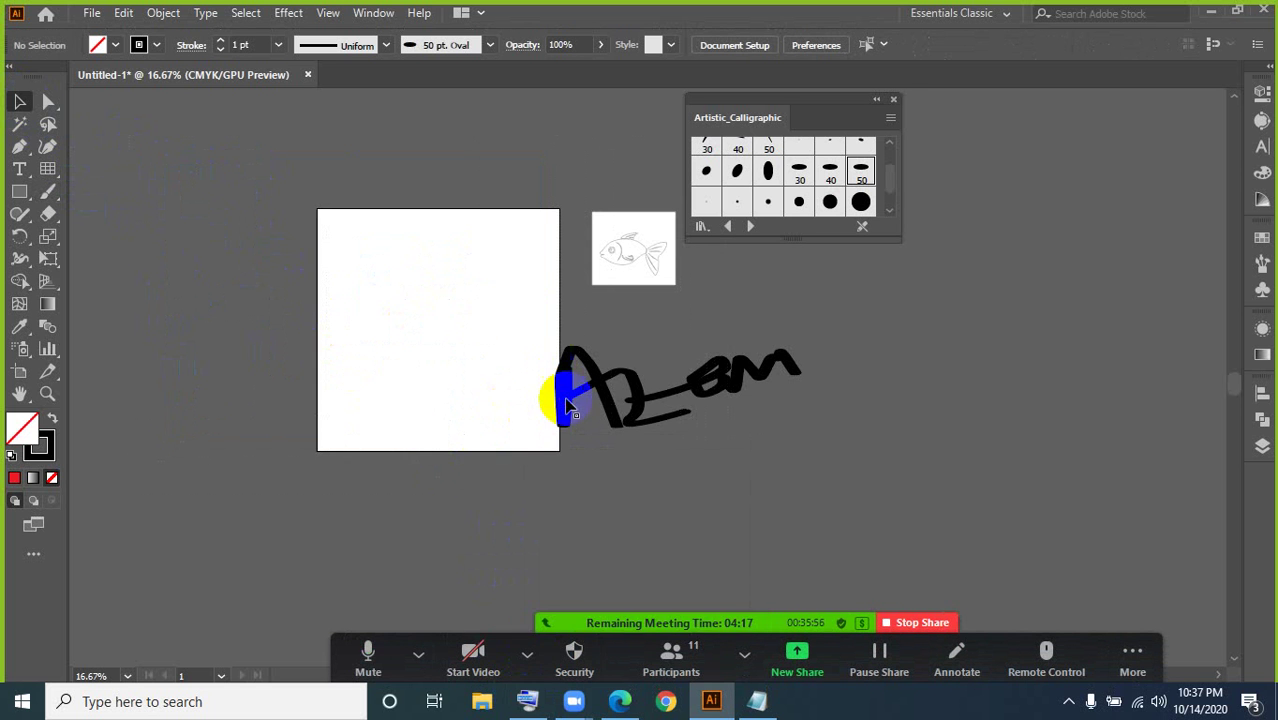
pyautogui.press('Delete')
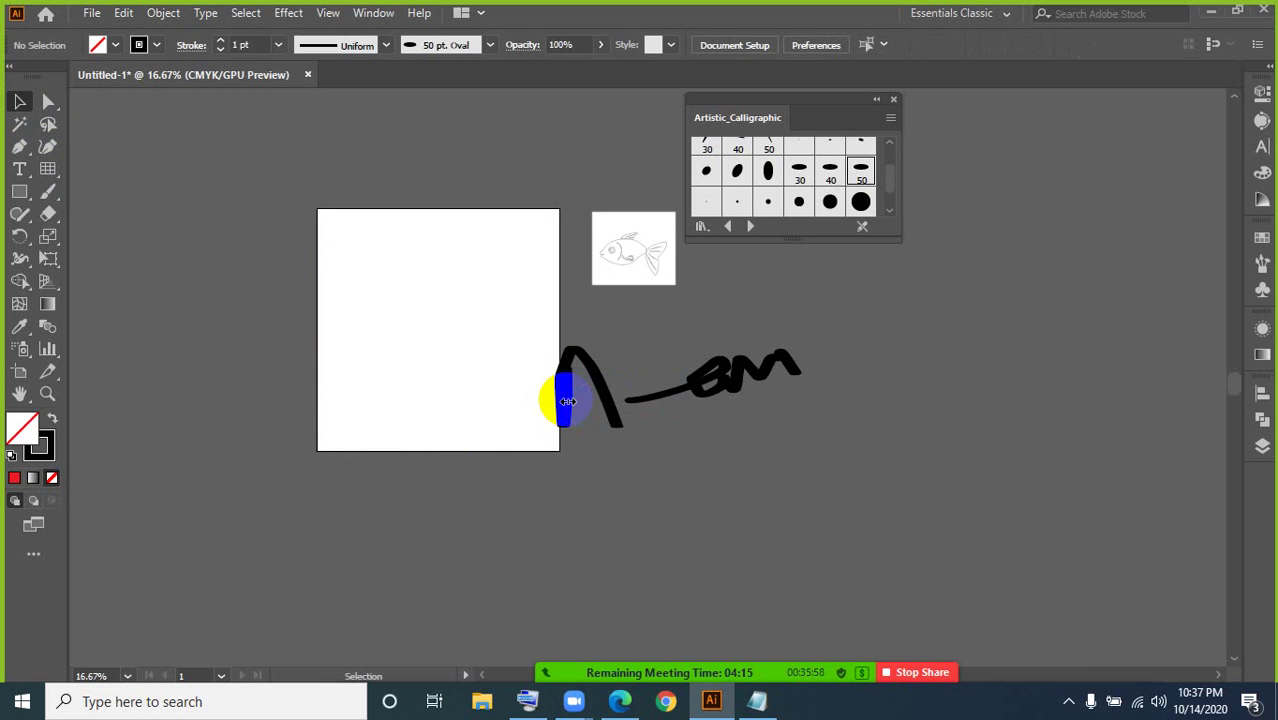
pyautogui.hotkey('ctrl', 'a')
pyautogui.press('Delete')
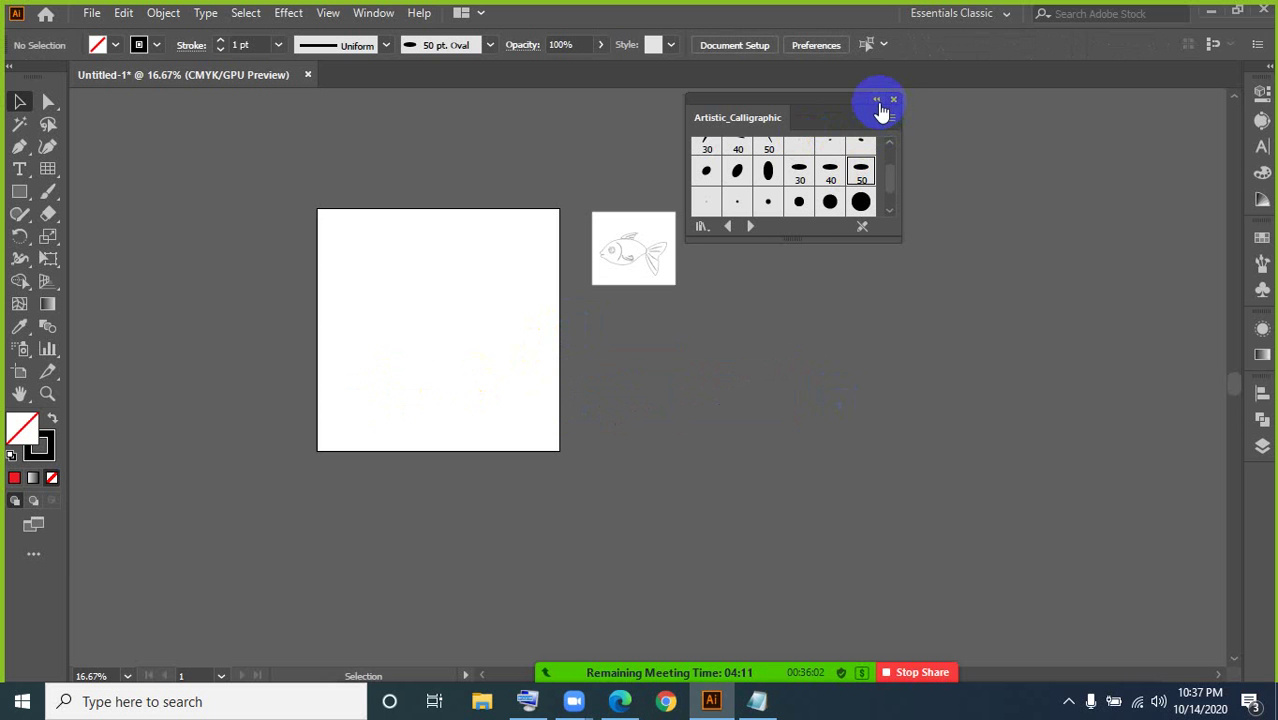
# Step: Close the Artistic_Calligraphic brush library and open the Arrows_Special brush library
pyautogui.moveTo(891, 179); pyautogui.dragTo(890, 196)
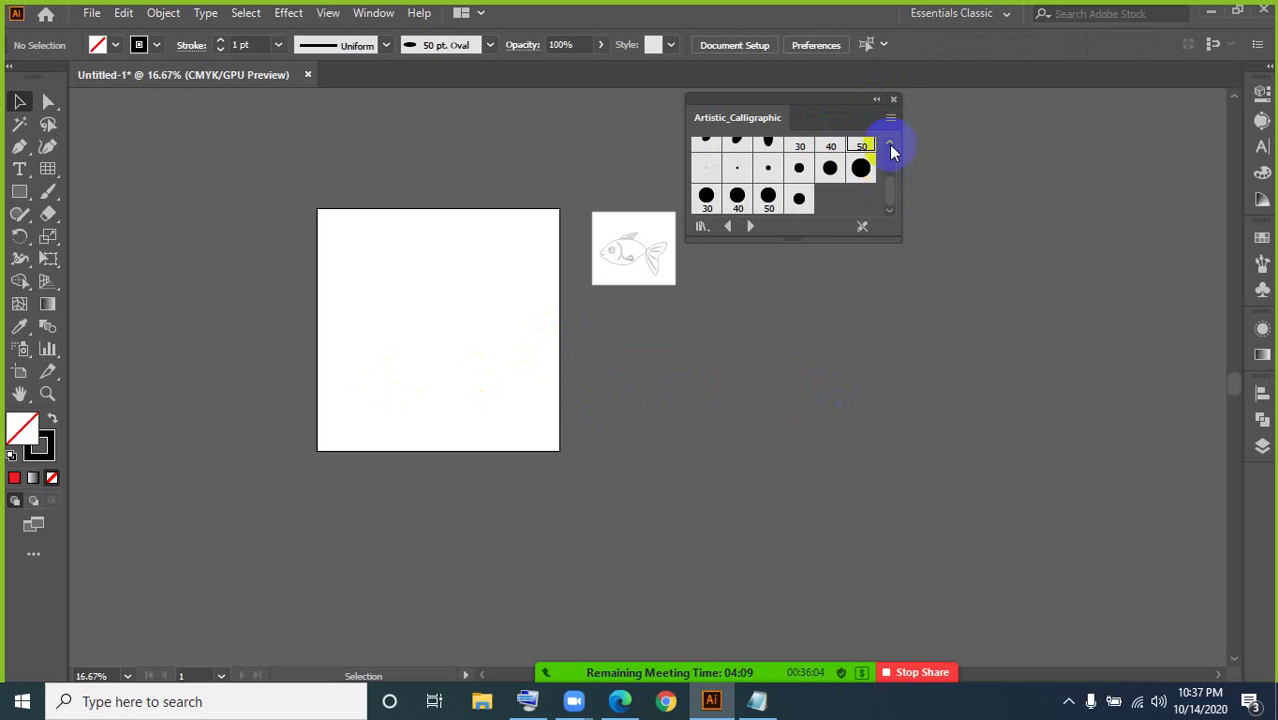
pyautogui.click(894, 102)
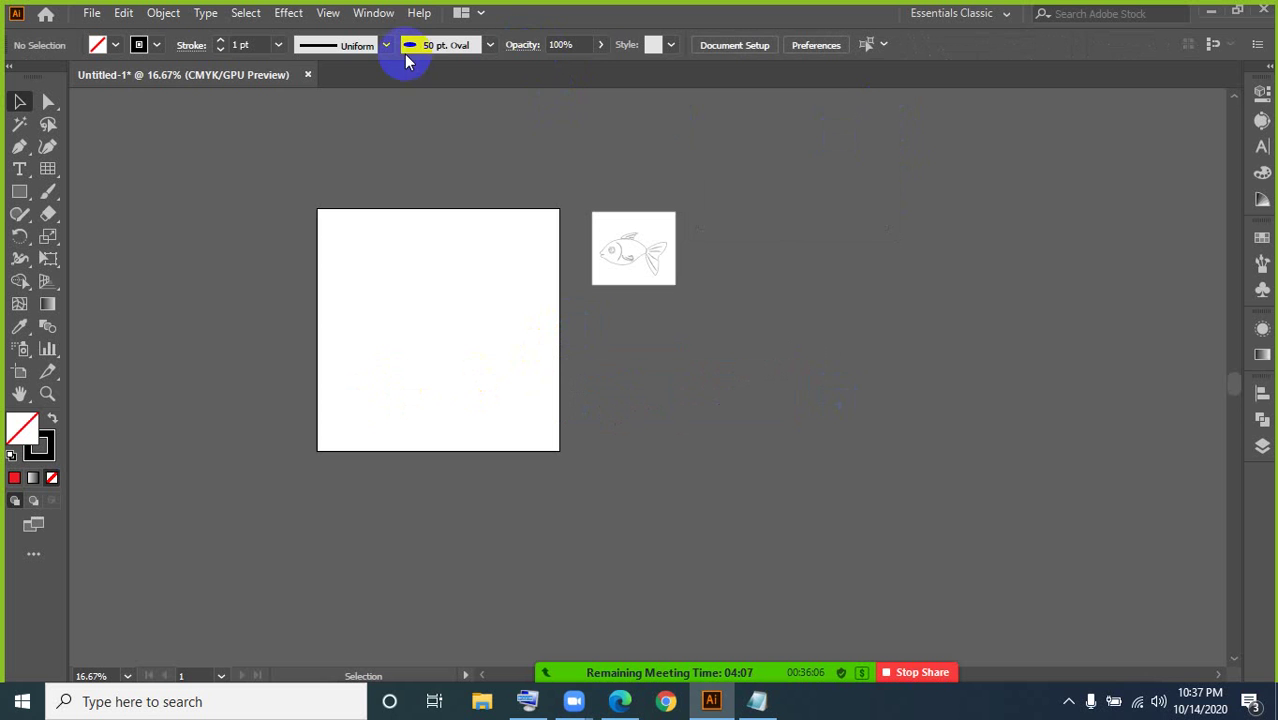
pyautogui.click(489, 45)
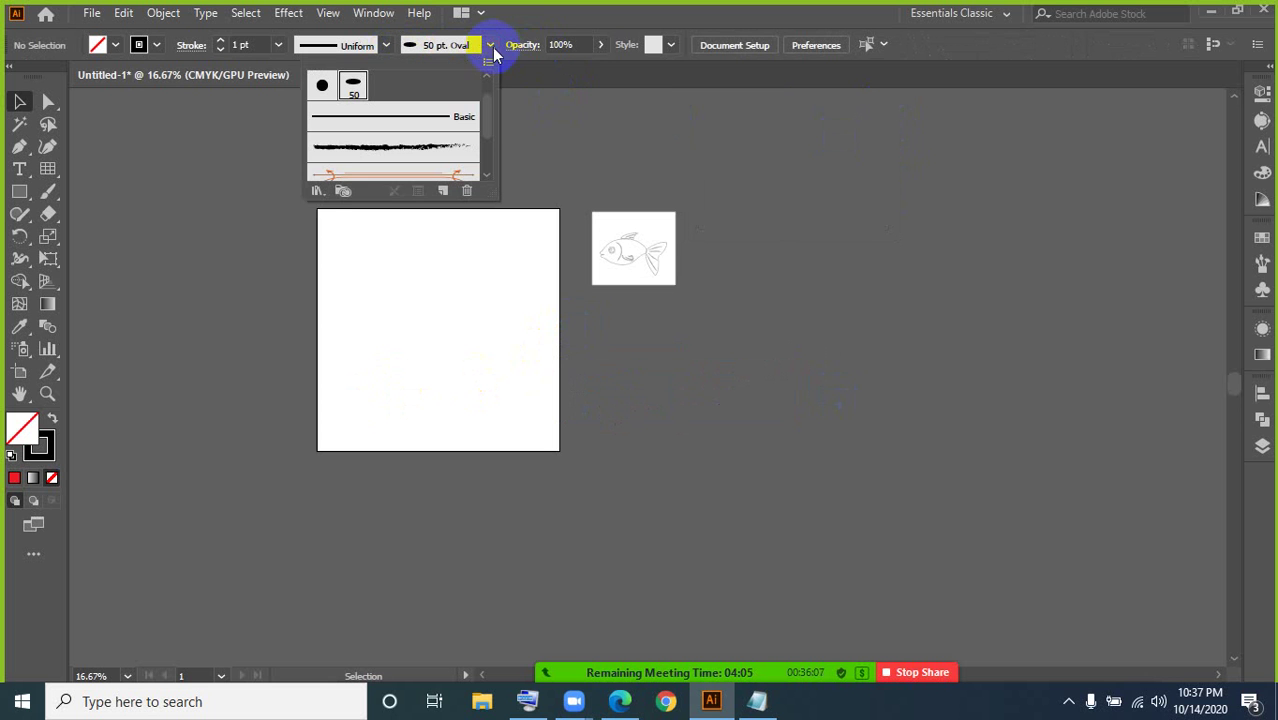
pyautogui.click(318, 190)
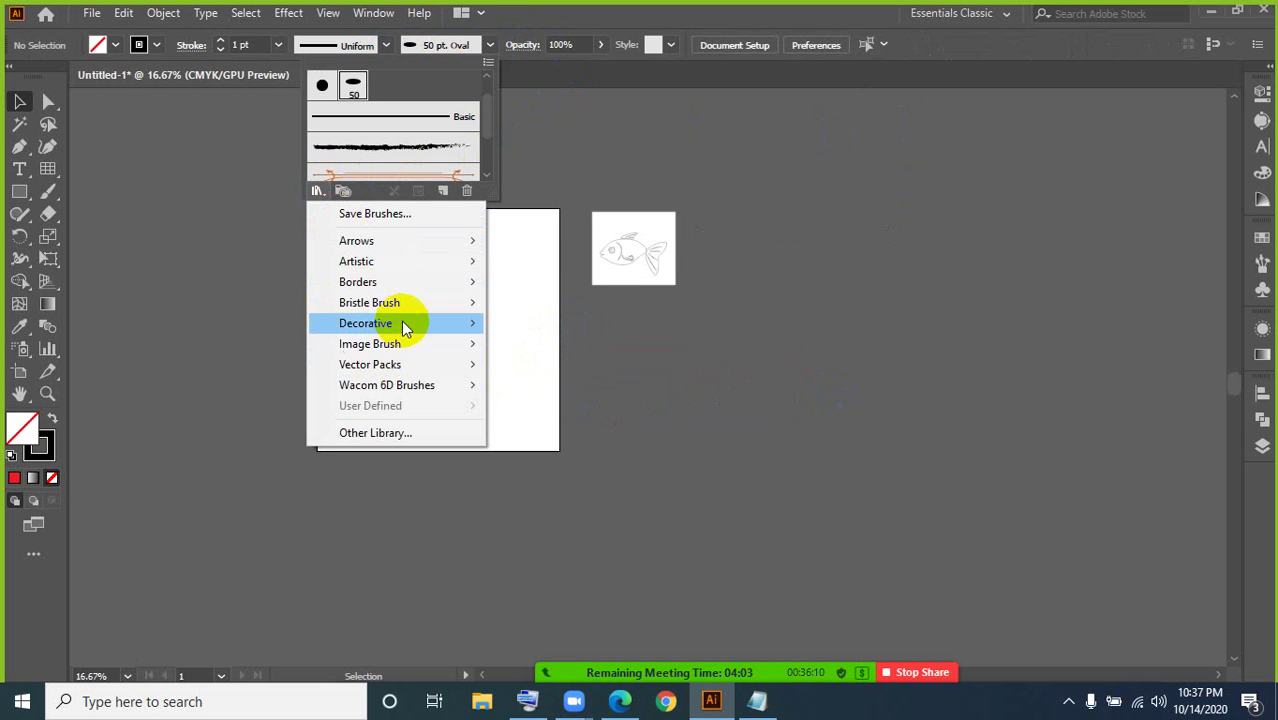
pyautogui.moveTo(474, 243)
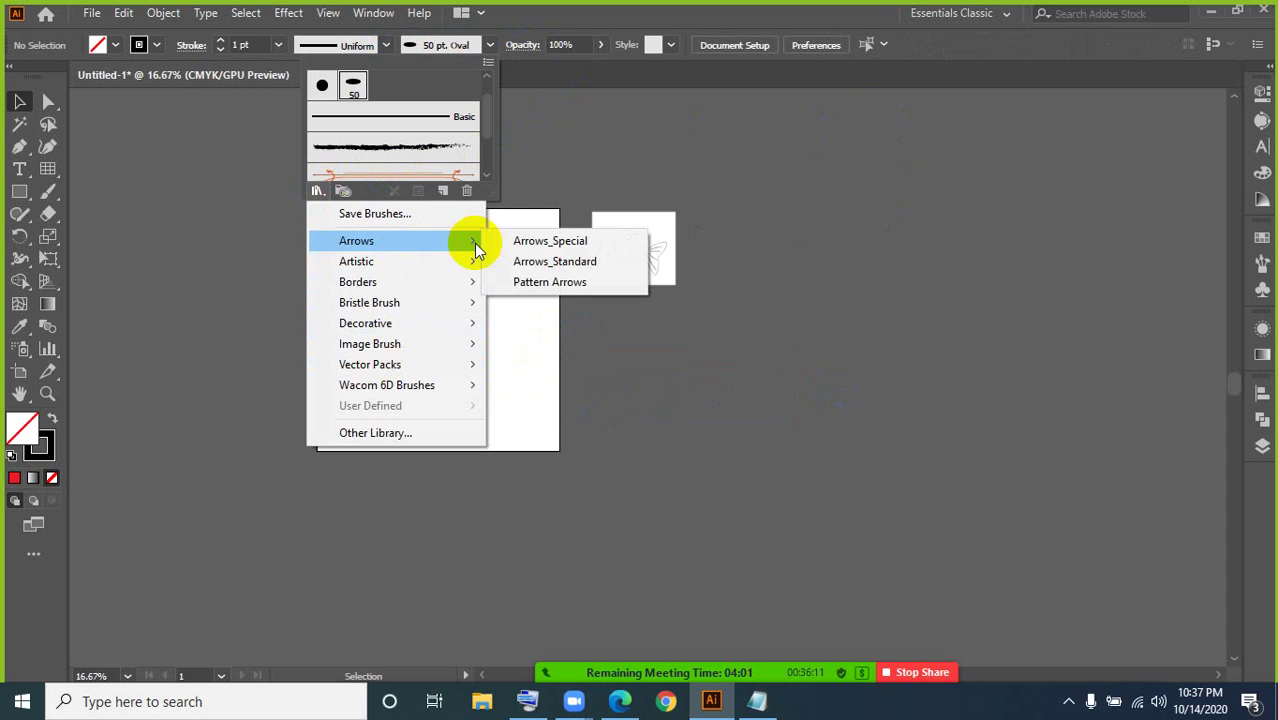
pyautogui.click(580, 245)
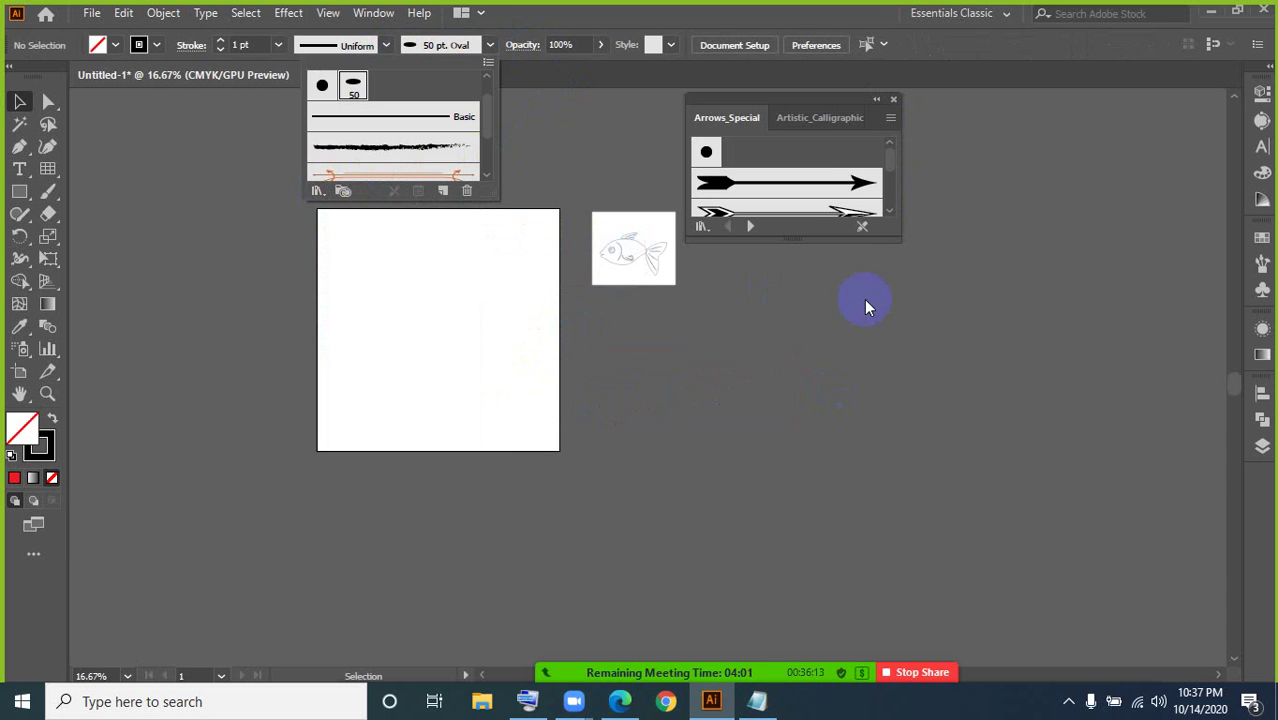
# Step: Browse the Arrows_Special brushes and enlarge their library panel to show more of them
pyautogui.click(888, 167)
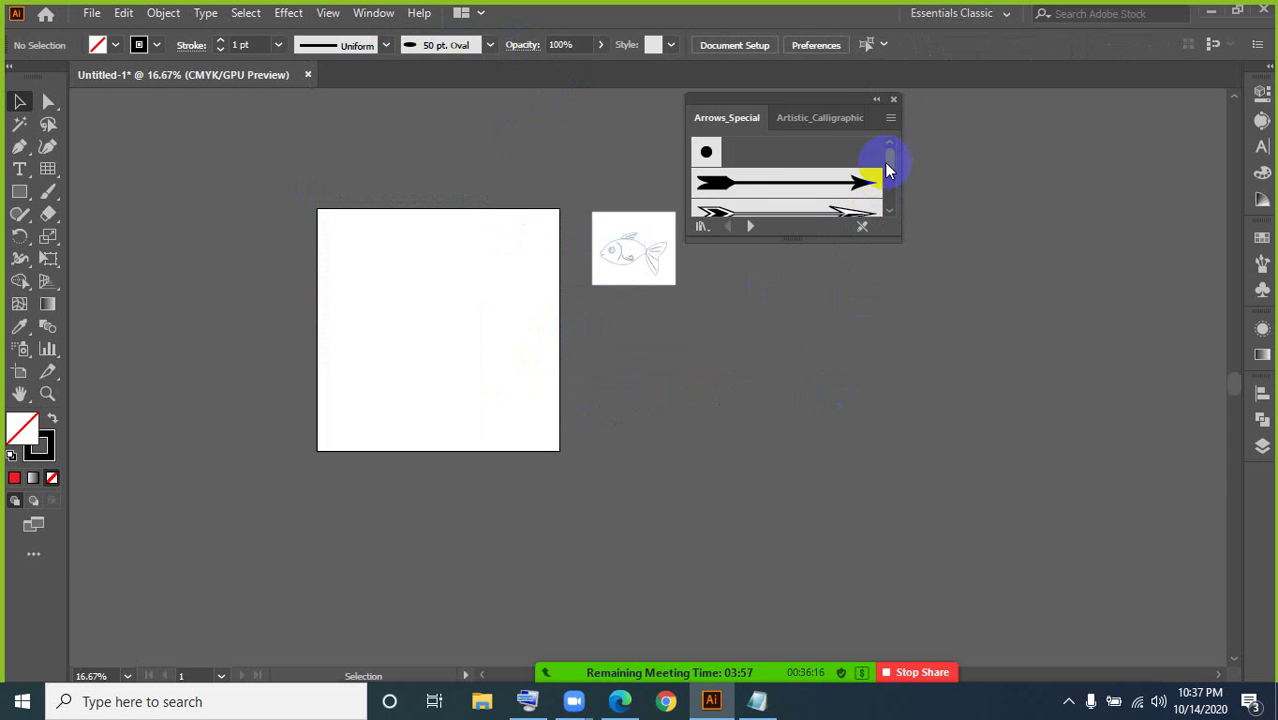
pyautogui.click(889, 190)
pyautogui.click(889, 190)
pyautogui.moveTo(888, 183); pyautogui.dragTo(886, 168)
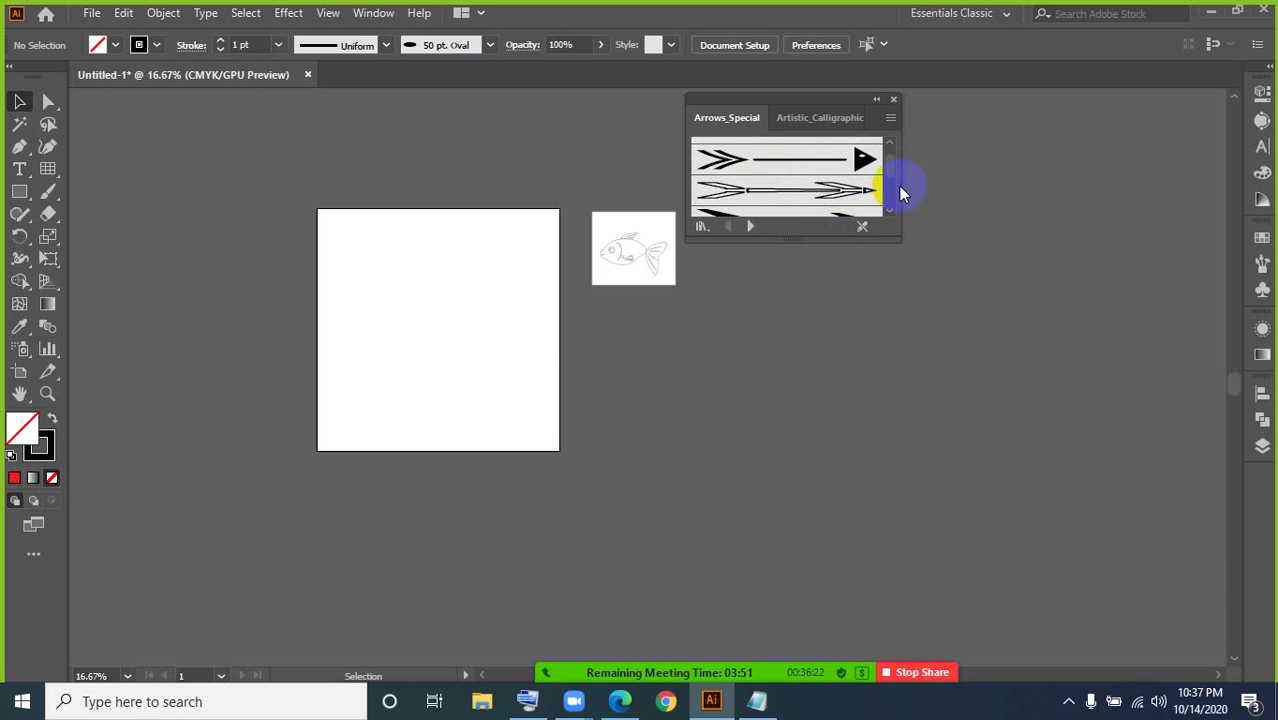
pyautogui.click(889, 214)
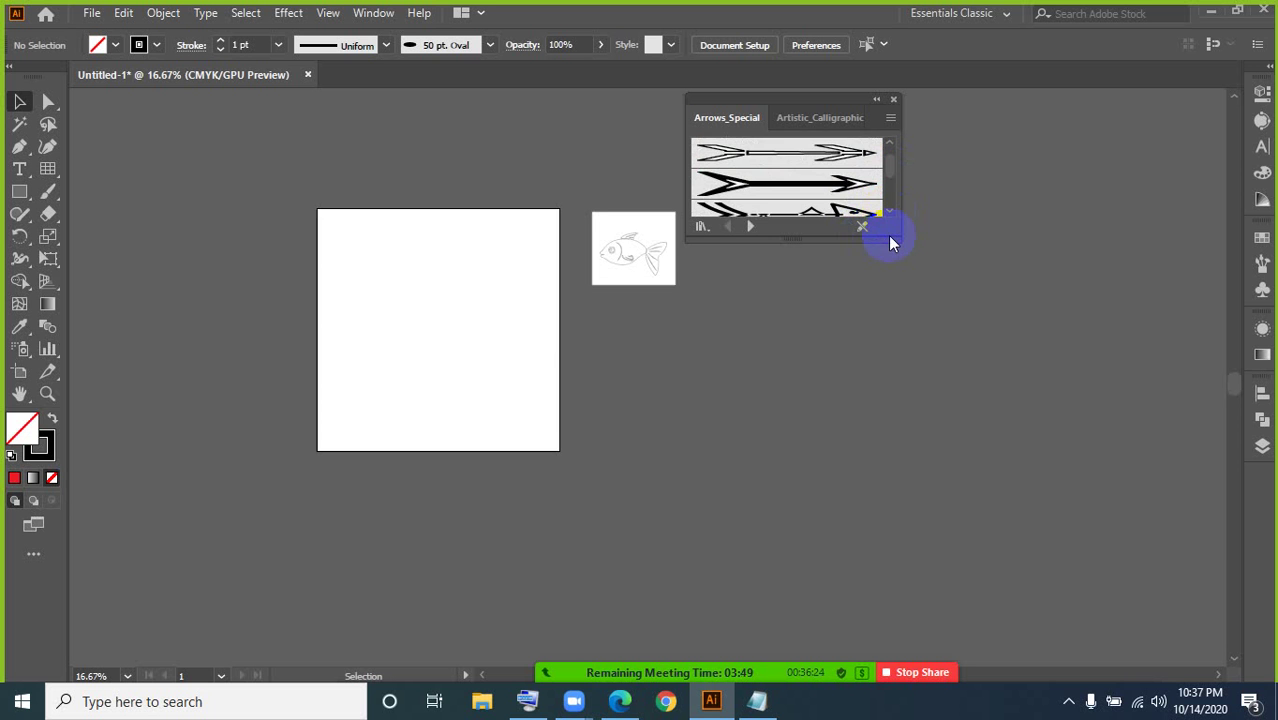
pyautogui.moveTo(888, 242)
pyautogui.mouseDown()
pyautogui.moveTo(1058, 491)
pyautogui.moveTo(1070, 548)
pyautogui.moveTo(1084, 550)
pyautogui.mouseUp()
# Step: Paint a short curved stroke and a straight horizontal stroke on the artboard with the thick solid black arrow brush
pyautogui.click(817, 410)
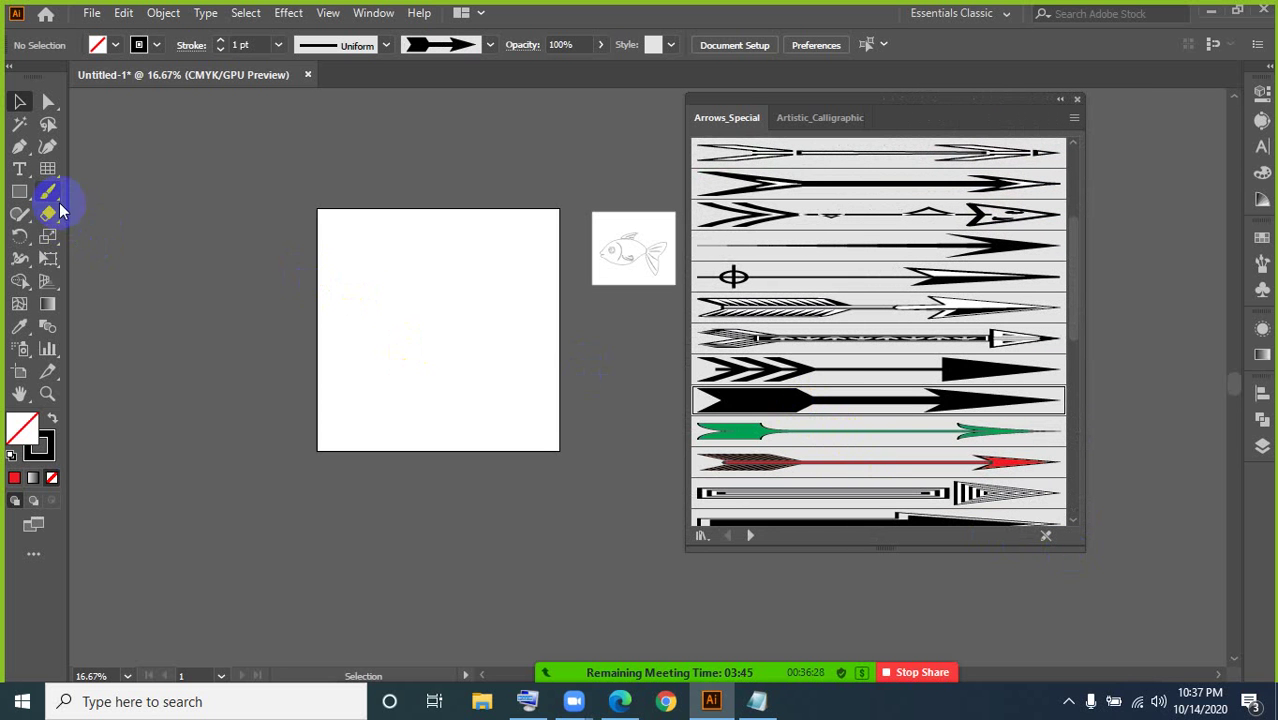
pyautogui.moveTo(376, 298); pyautogui.dragTo(451, 317)
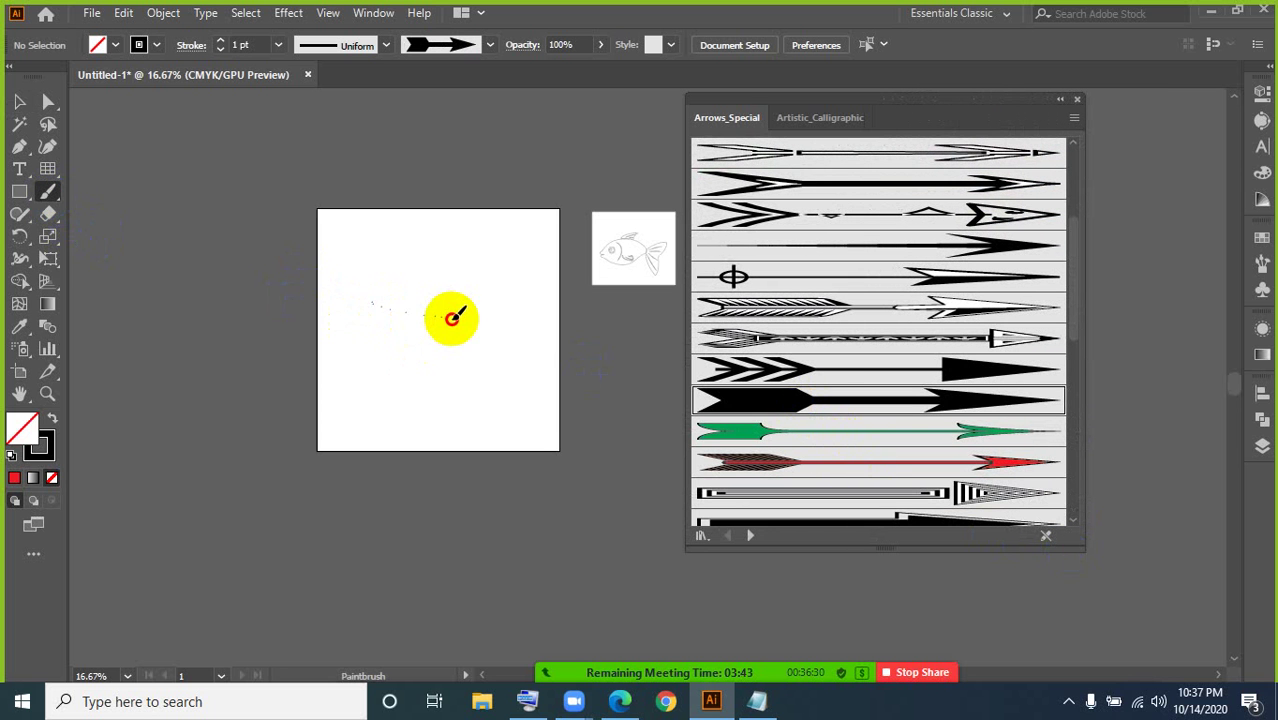
pyautogui.moveTo(376, 272); pyautogui.dragTo(484, 272)
# Step: Lengthen the straight horizontal arrow equally at both ends from its center, and deselect it
pyautogui.click(19, 101)
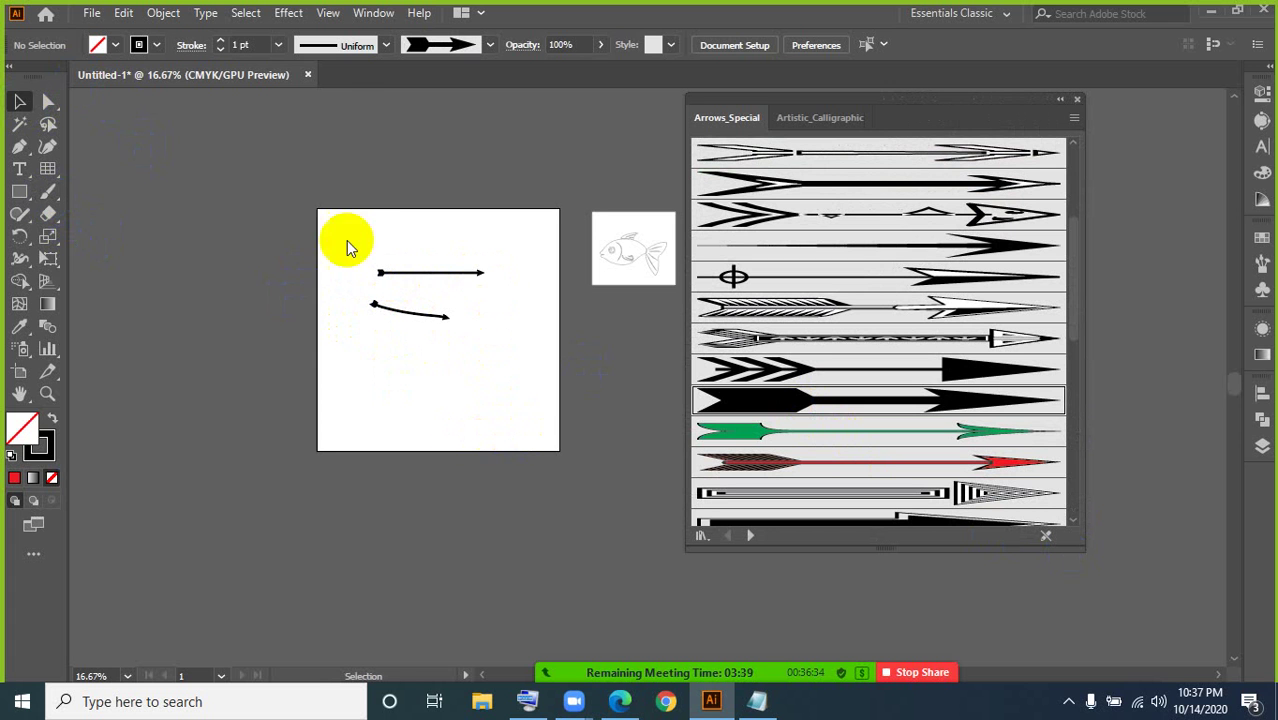
pyautogui.click(482, 276)
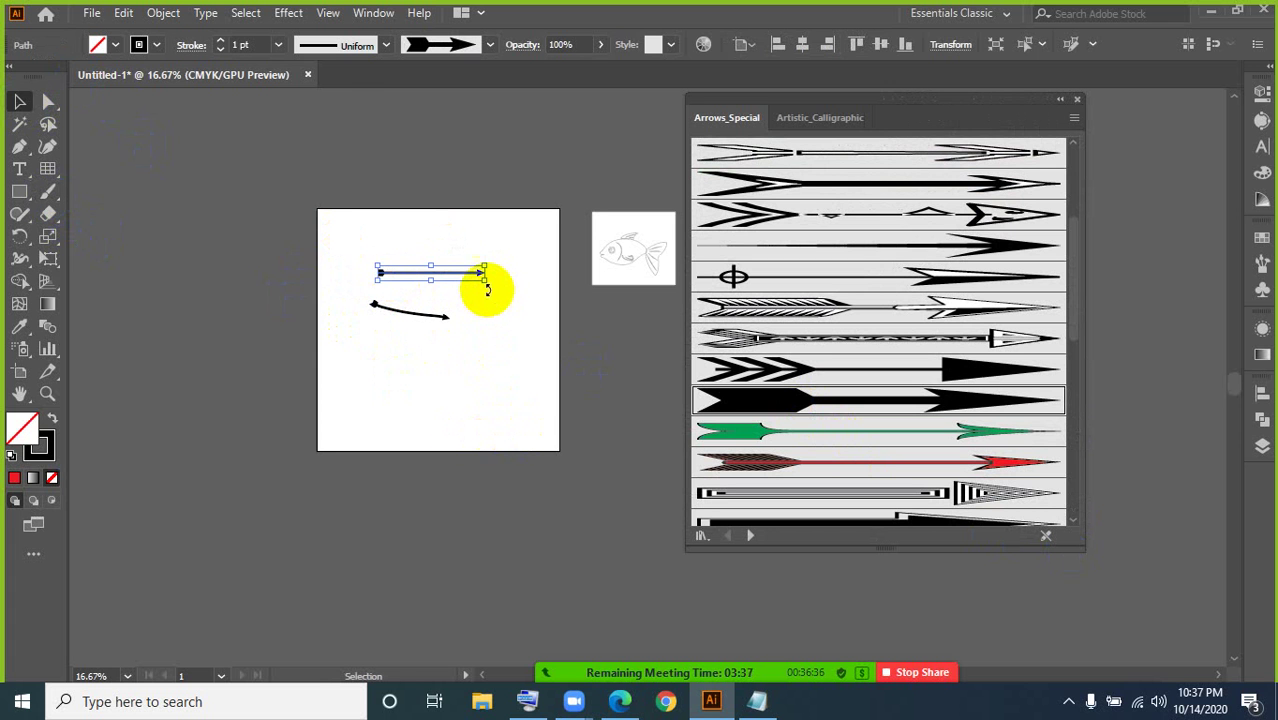
pyautogui.moveTo(483, 284); pyautogui.dragTo(522, 380)
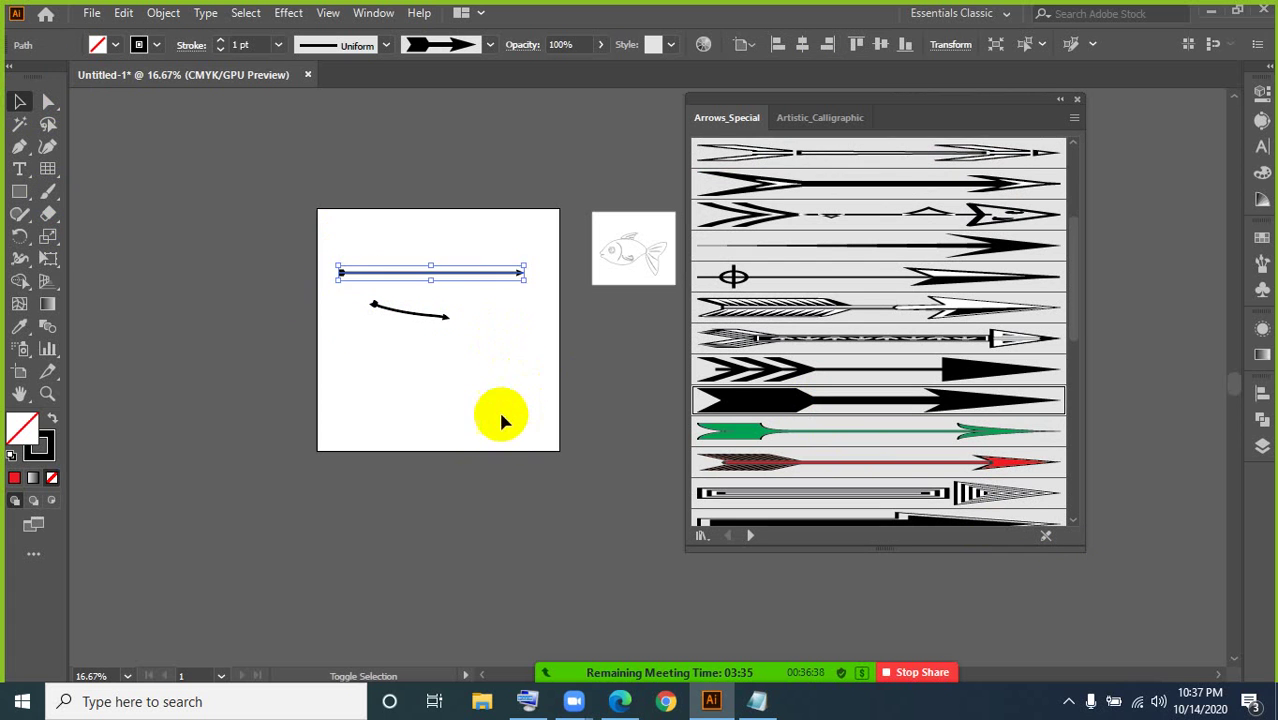
pyautogui.click(504, 370)
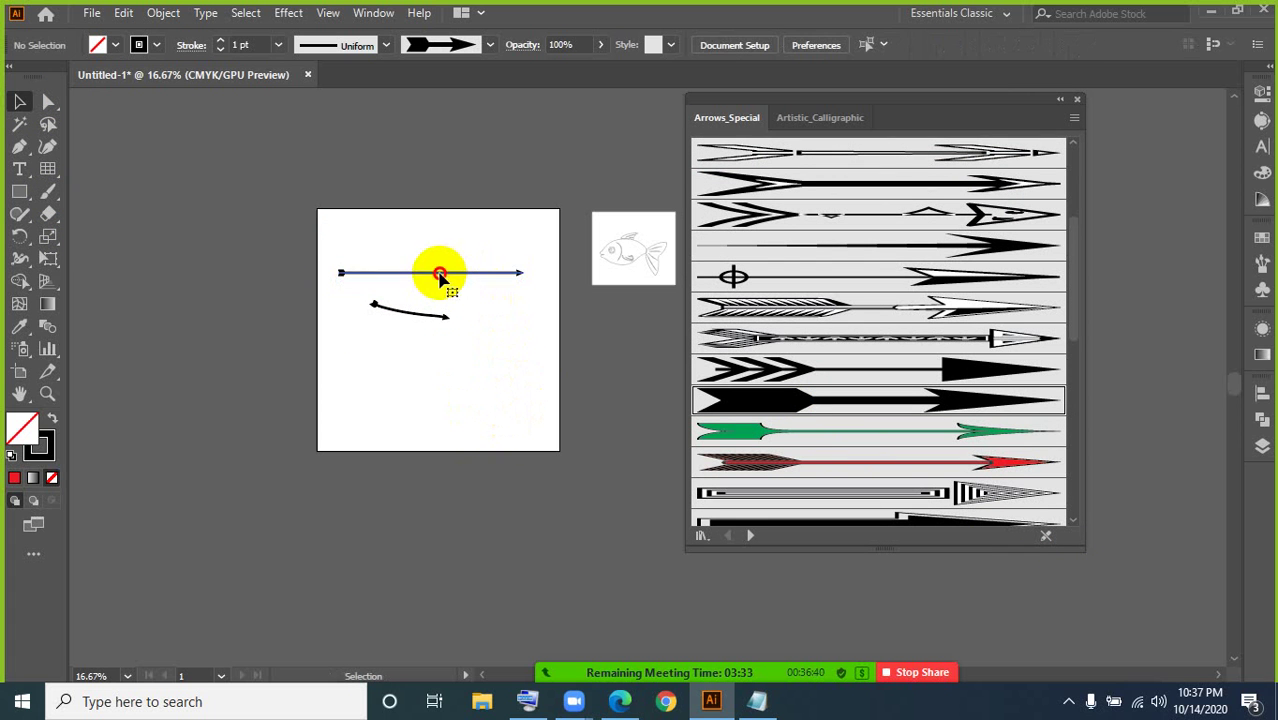
pyautogui.click(440, 276)
pyautogui.click(510, 386)
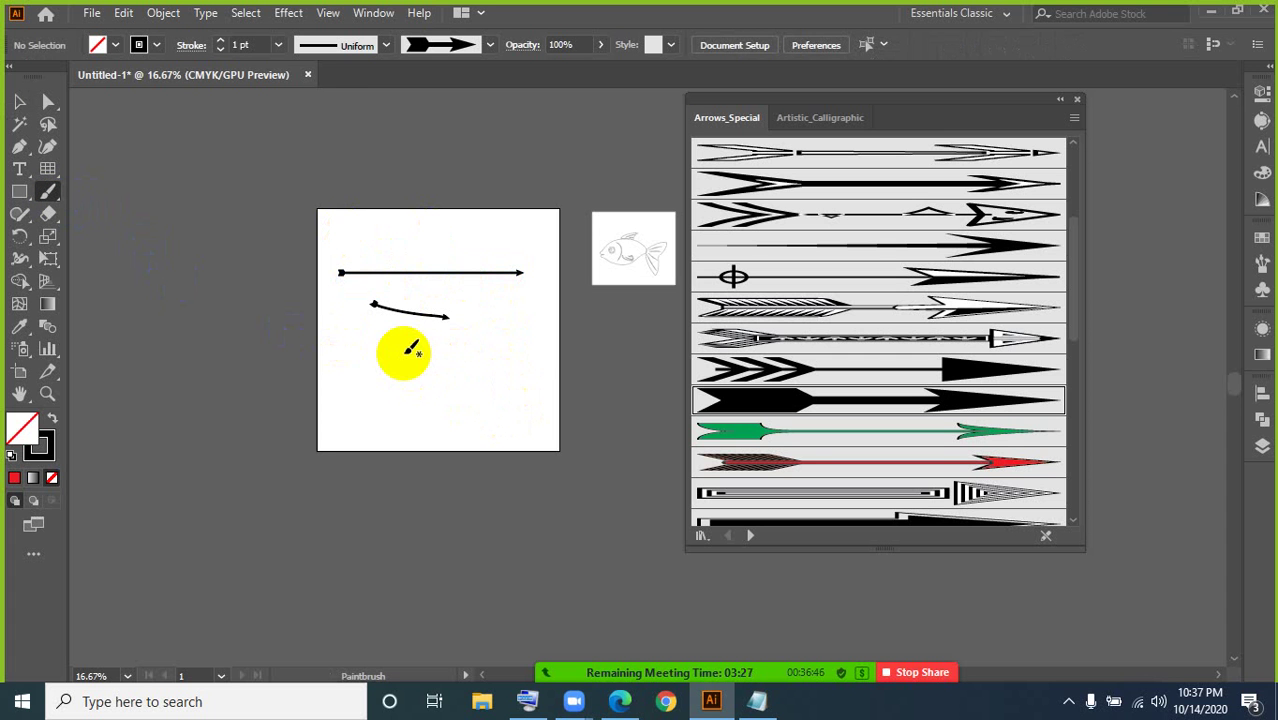
# Step: Paint roughly horizontal strokes with the red arrow, the wavy green arrow and the white pointing-hand brushes
pyautogui.scroll(-5, 900, 330)
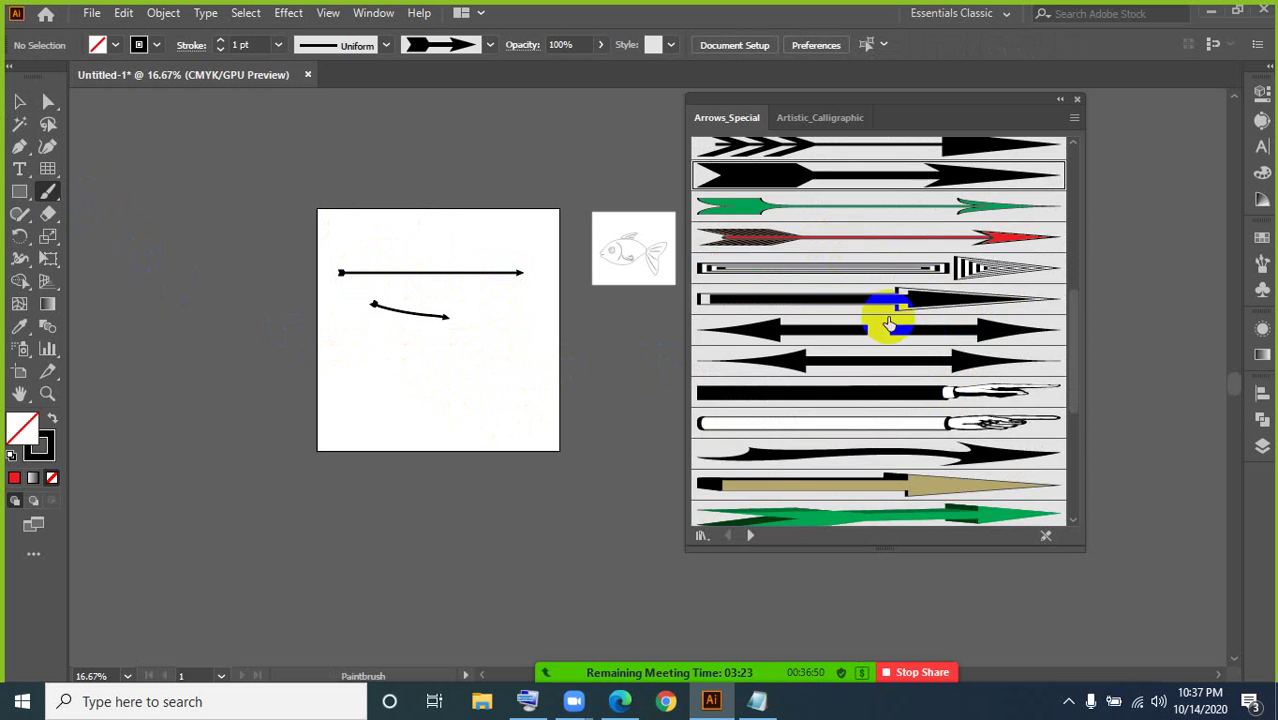
pyautogui.scroll(-5, 888, 320)
pyautogui.click(760, 478)
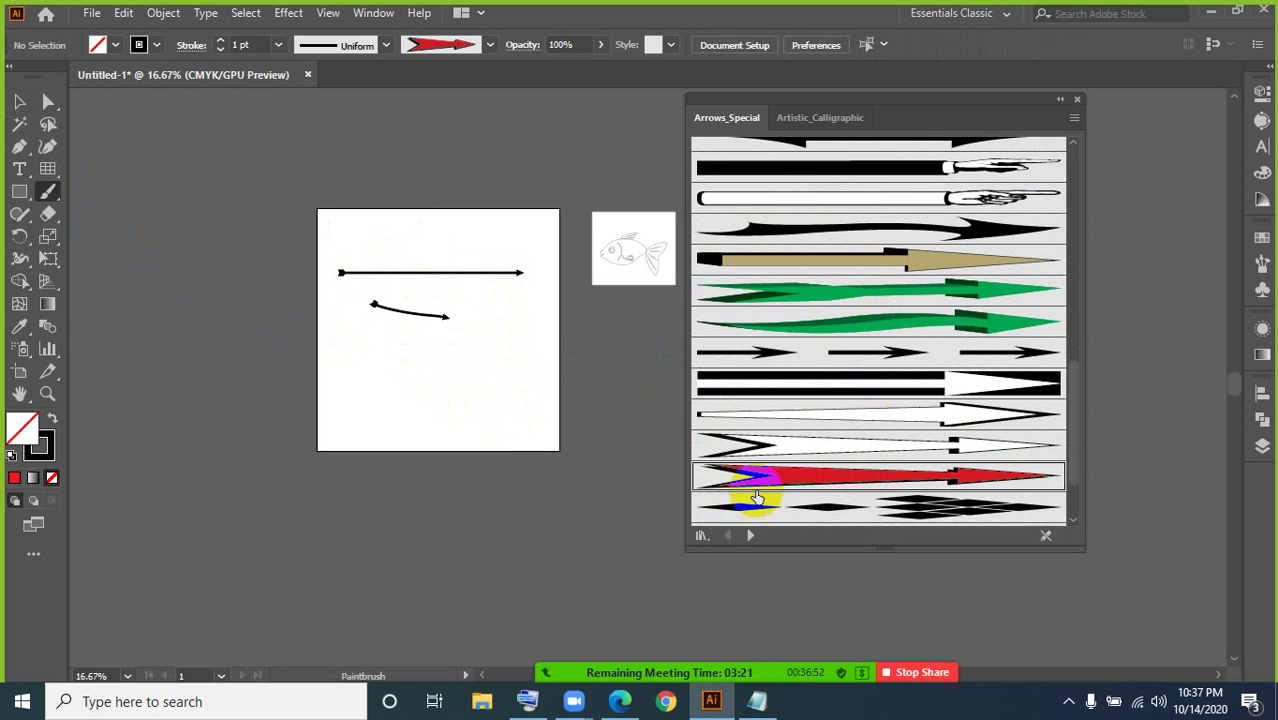
pyautogui.moveTo(358, 371); pyautogui.dragTo(532, 373)
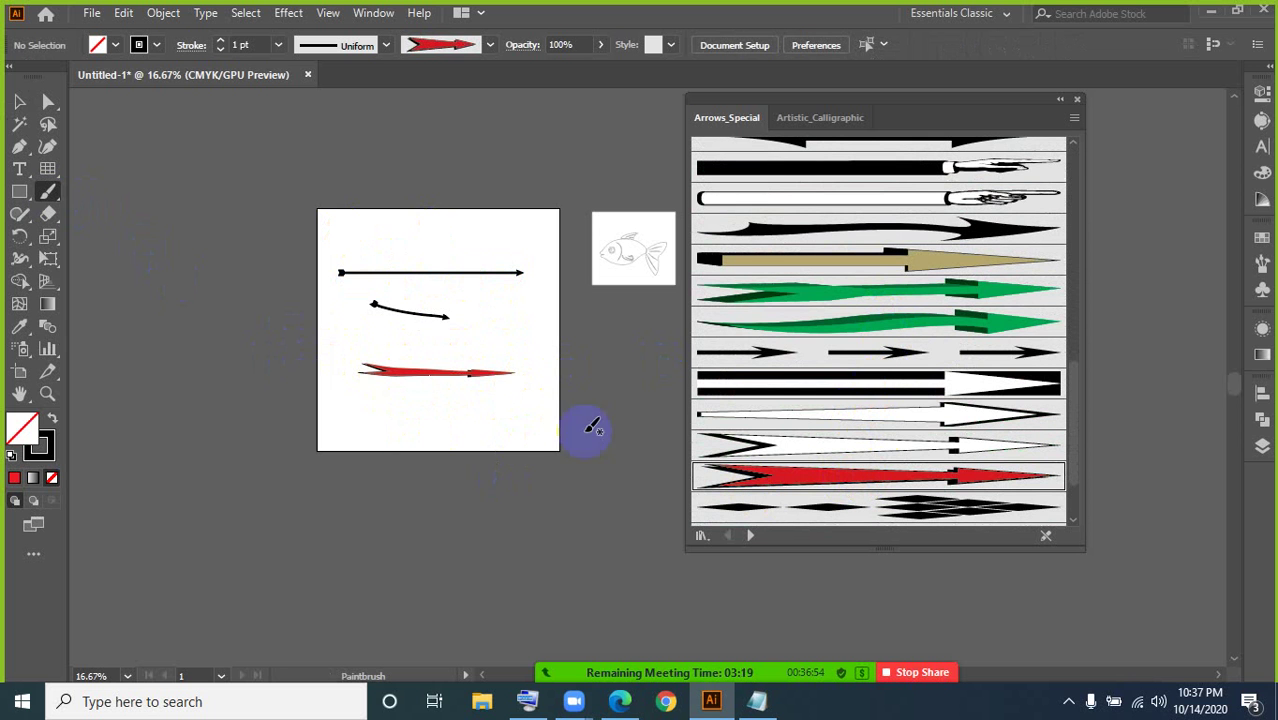
pyautogui.click(856, 322)
pyautogui.moveTo(378, 404); pyautogui.dragTo(500, 404)
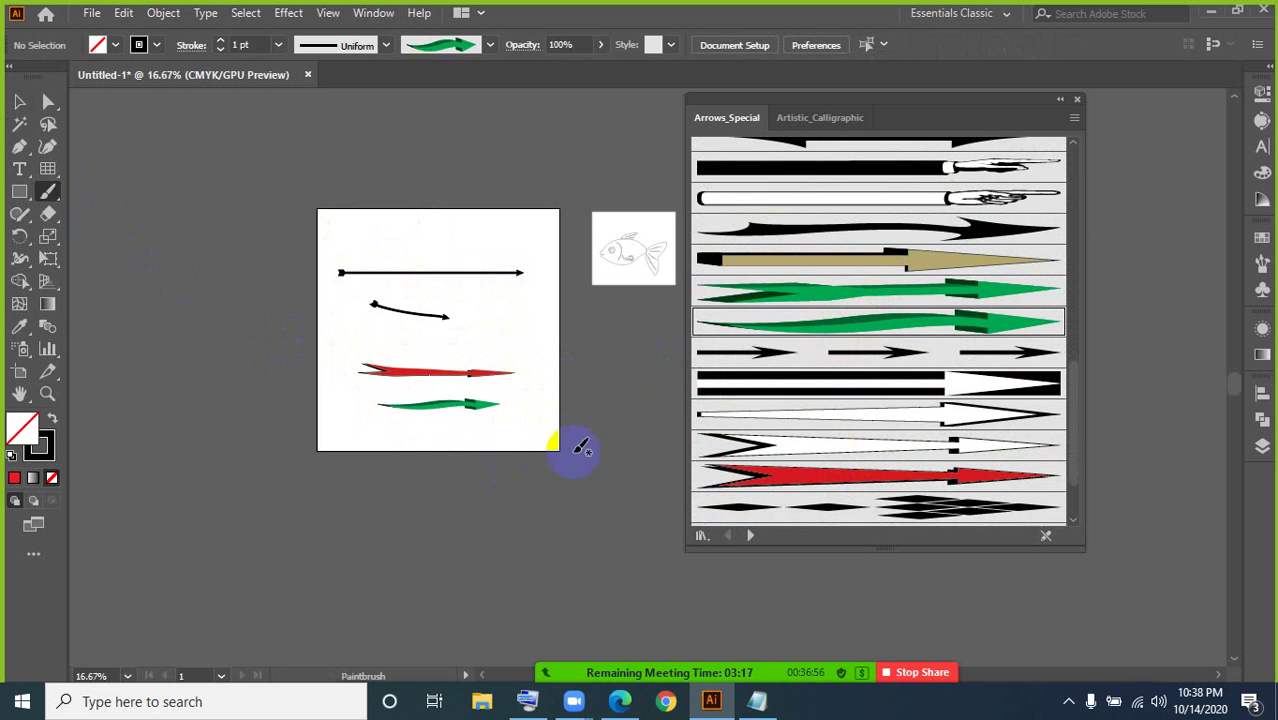
pyautogui.scroll(2, 847, 366)
pyautogui.click(820, 376)
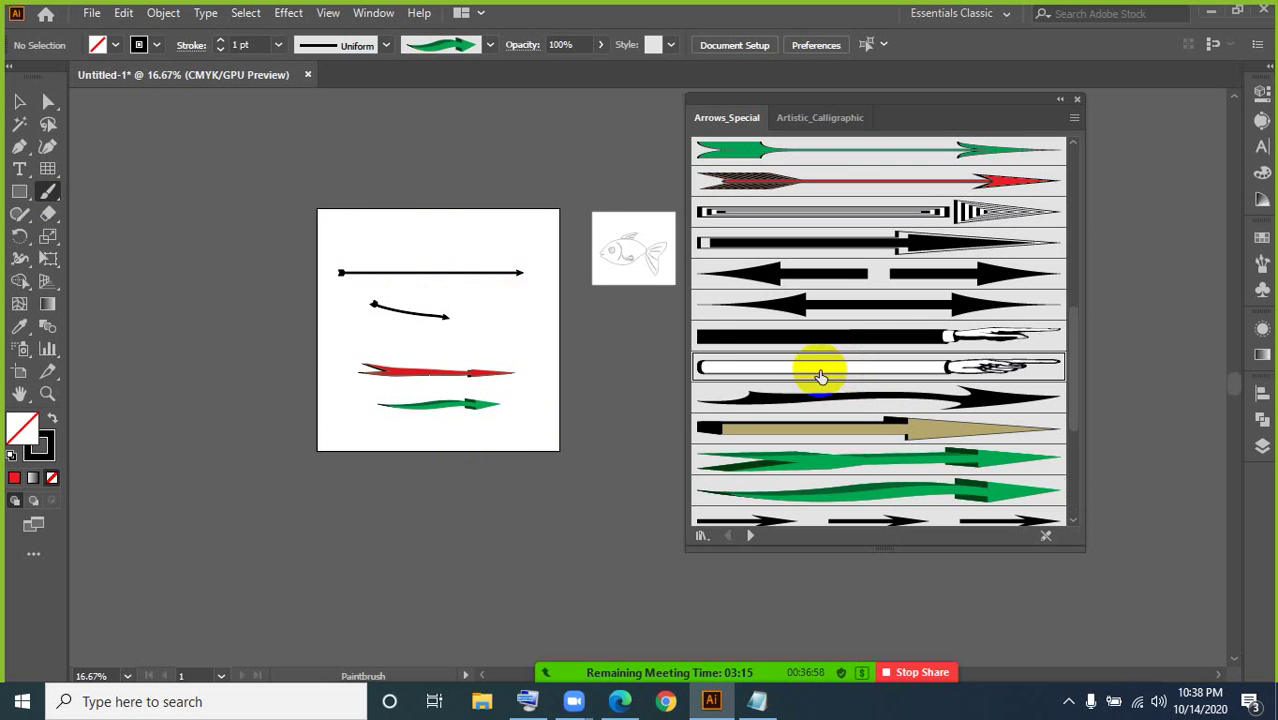
# Step: Delete all the arrow strokes on and above the artboard, and collapse the brush library panel
pyautogui.click(19, 101)
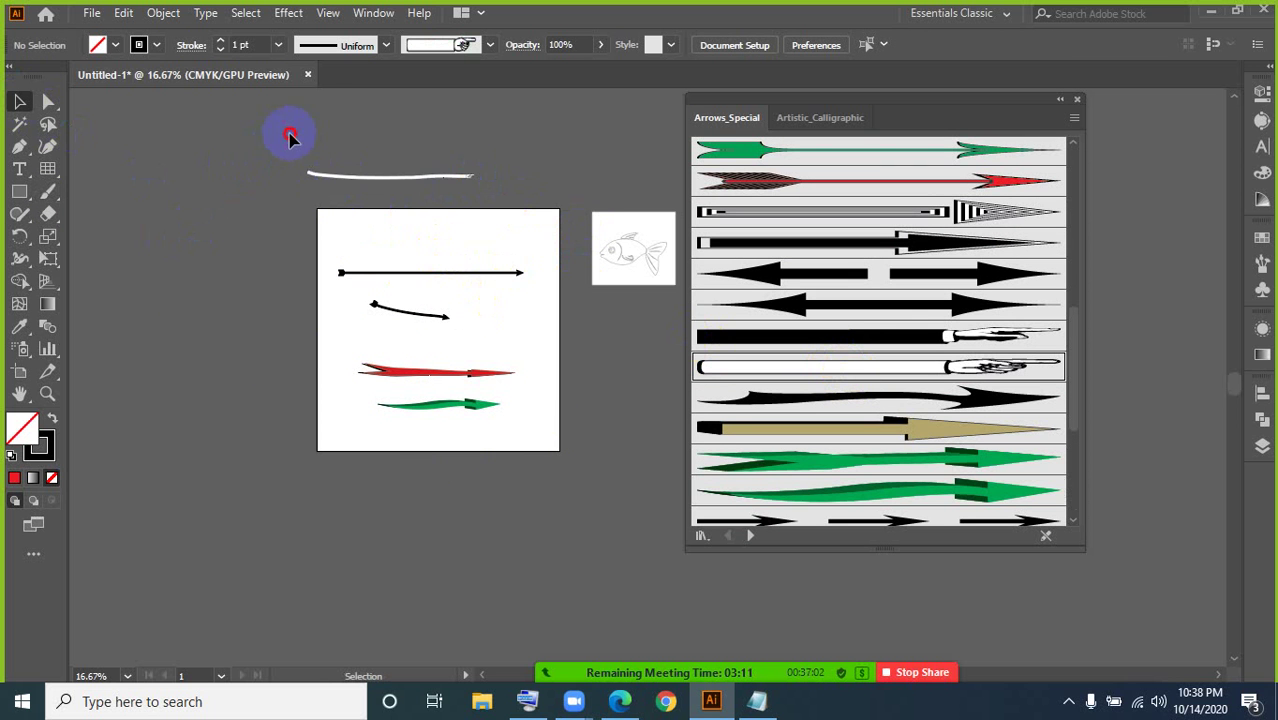
pyautogui.moveTo(289, 137); pyautogui.dragTo(499, 473)
pyautogui.press('Delete')
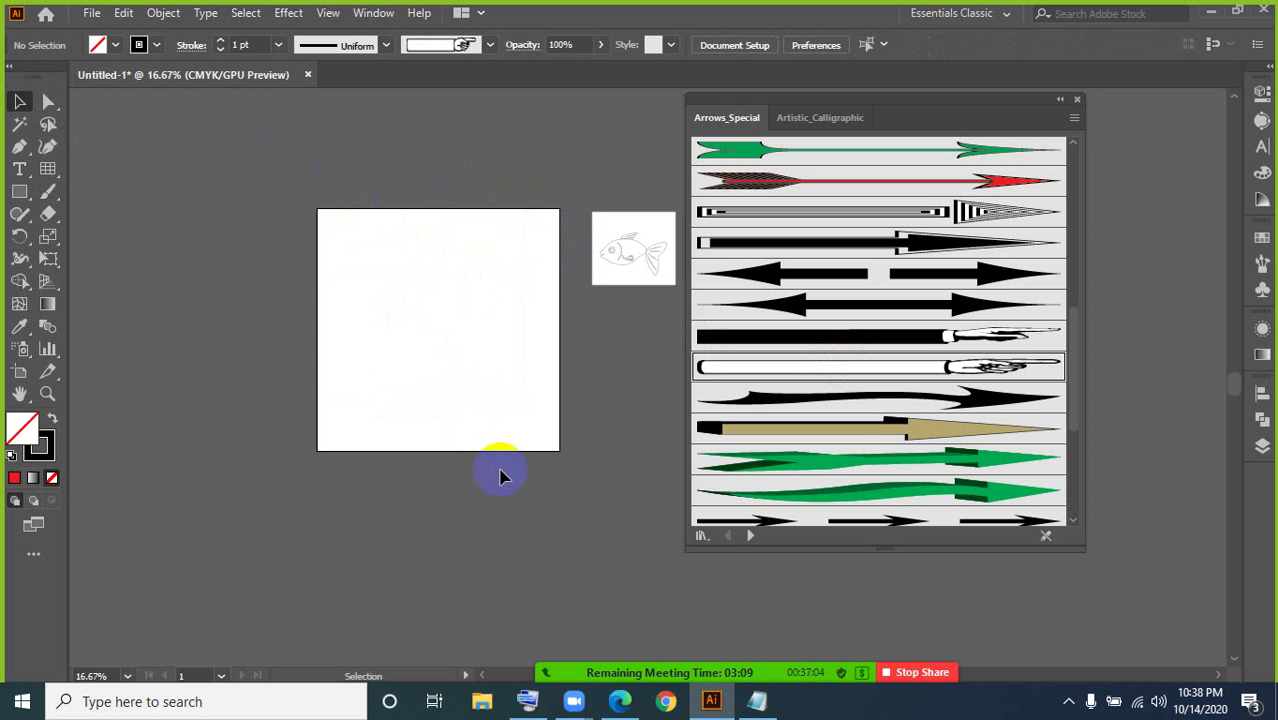
pyautogui.click(1061, 100)
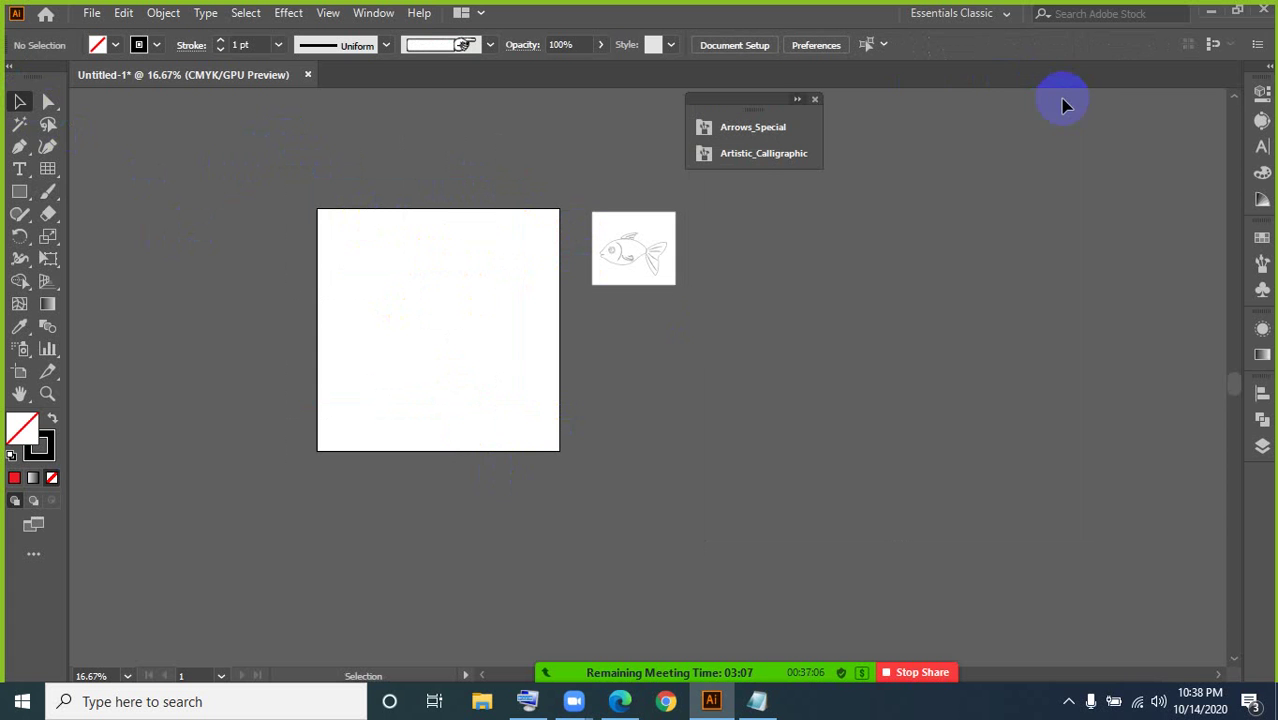
pyautogui.moveTo(55, 204); pyautogui.dragTo(100, 196)
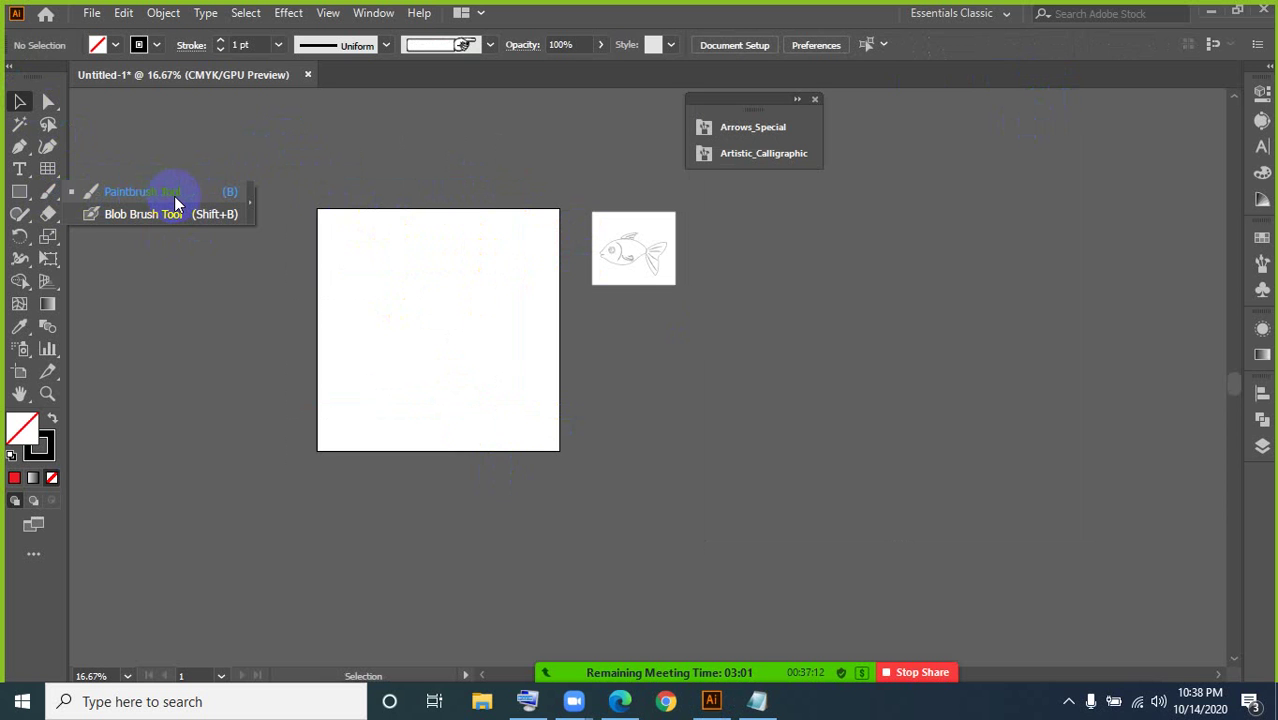
pyautogui.moveTo(174, 196); pyautogui.dragTo(121, 228)
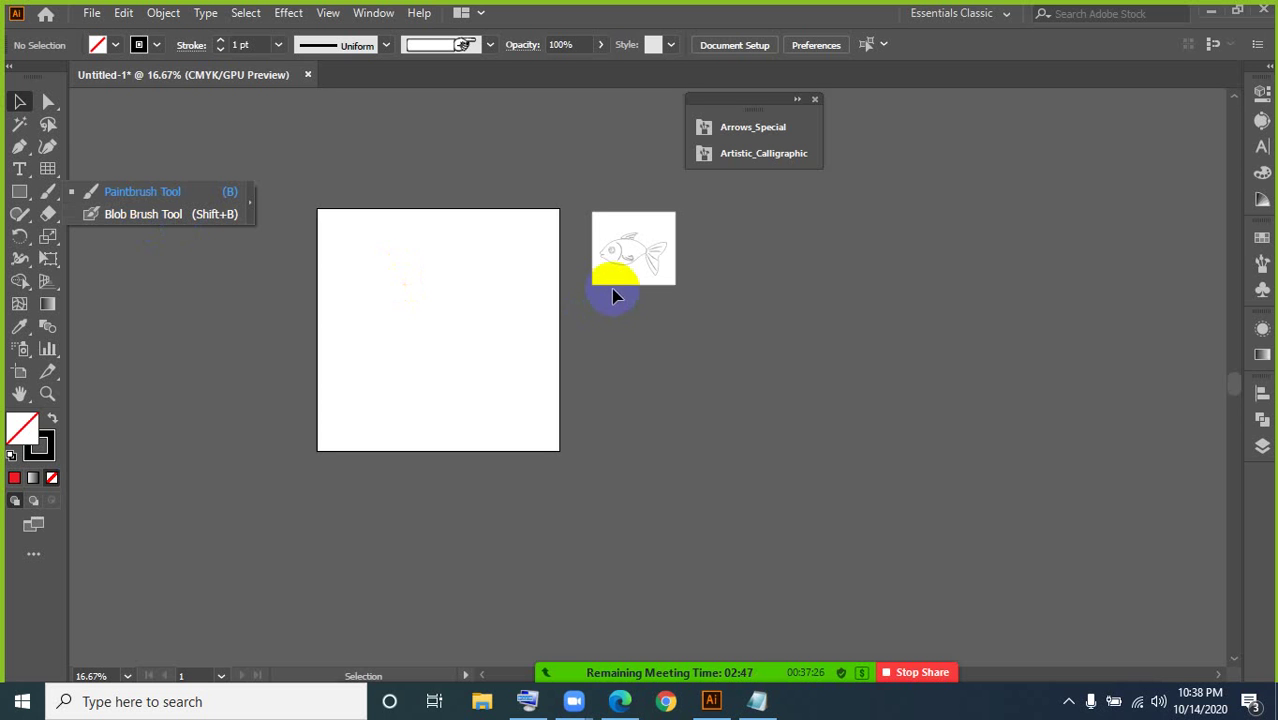
# Step: Move the fish drawing from the small white page onto the middle of the large artboard
pyautogui.click(620, 255)
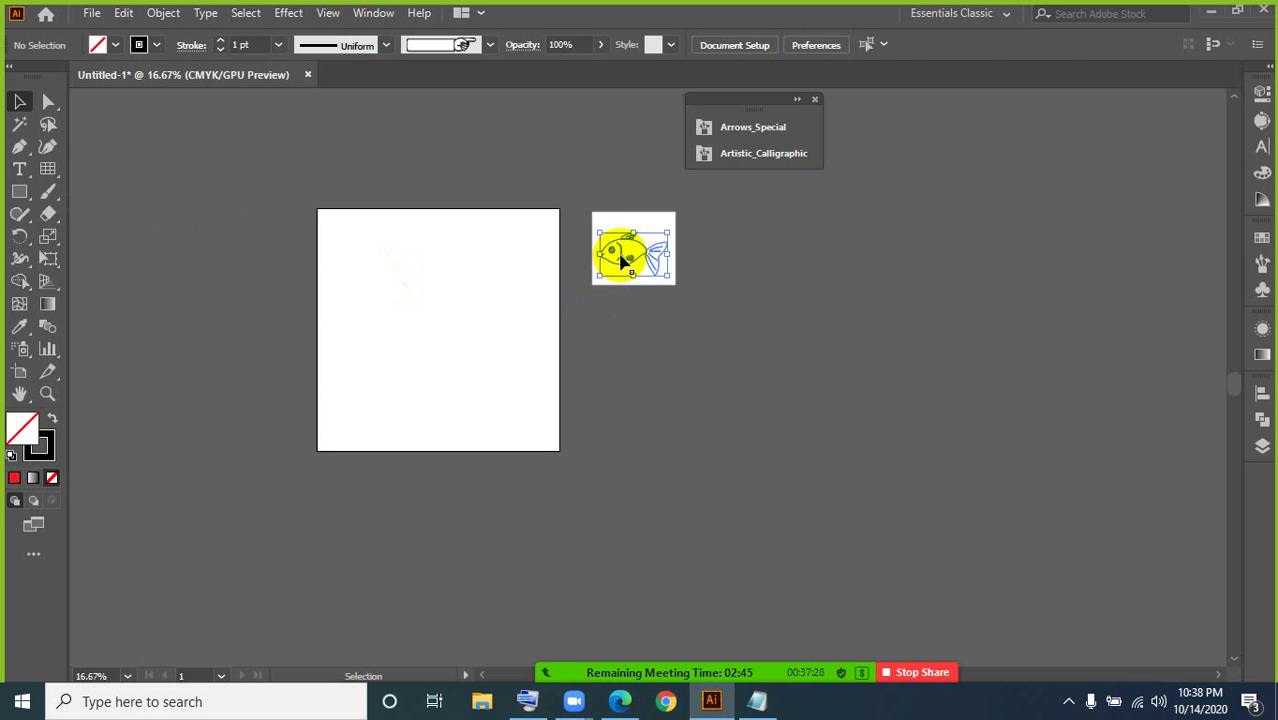
pyautogui.moveTo(611, 251)
pyautogui.mouseDown()
pyautogui.moveTo(508, 285)
pyautogui.moveTo(448, 331)
pyautogui.mouseUp()
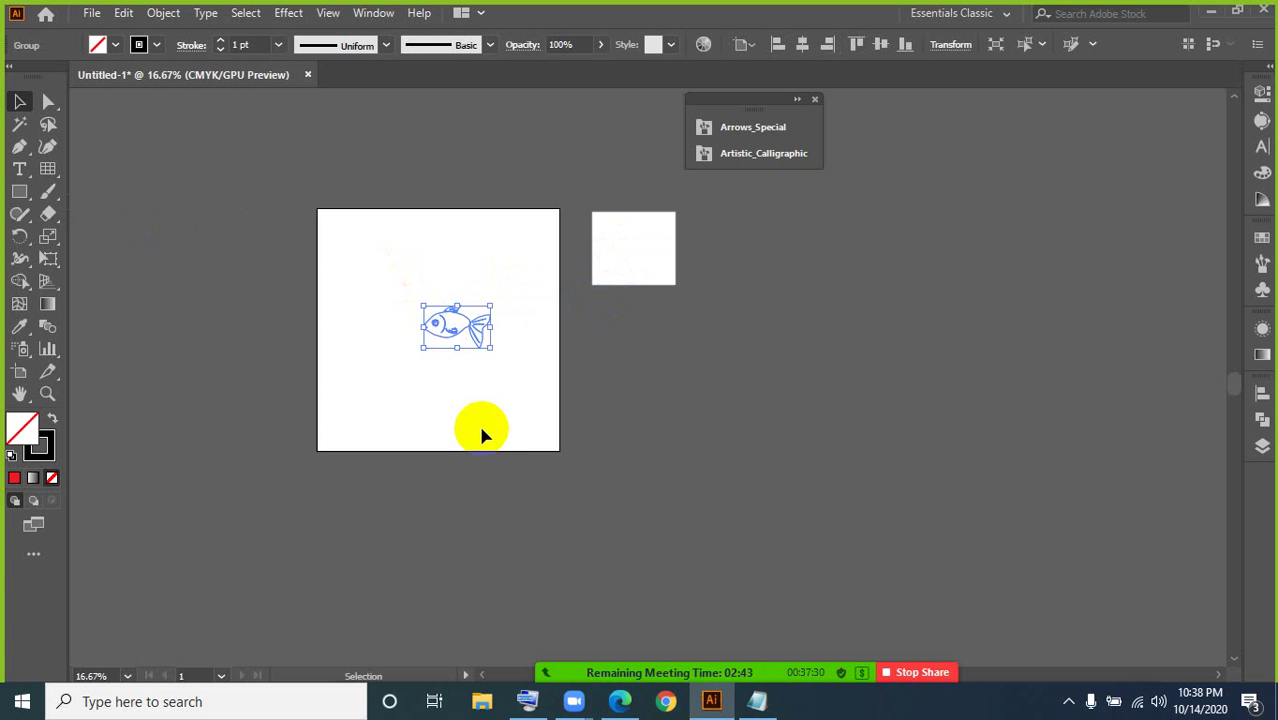
pyautogui.hotkey('ctrl', '=')
pyautogui.hotkey('ctrl', '=')
pyautogui.hotkey('ctrl', '=')
pyautogui.hotkey('ctrl', '=')
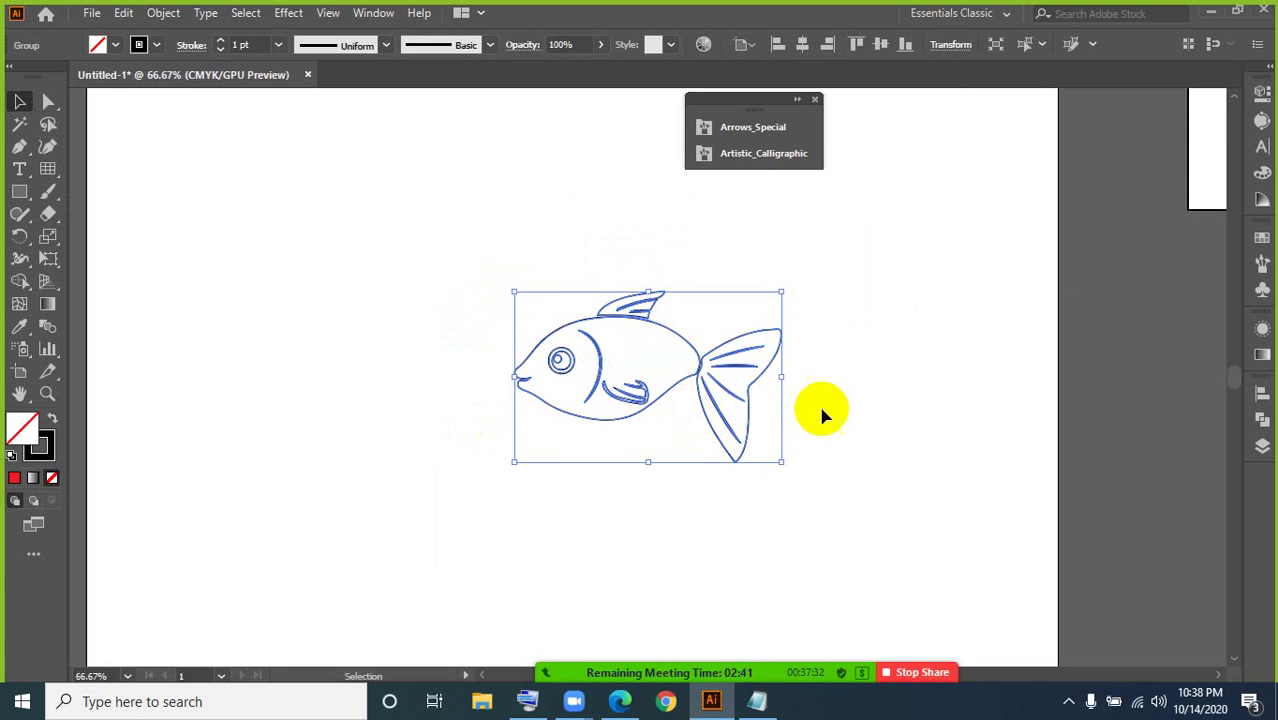
# Step: Enlarge the fish proportionally from its center to about one and a half times its size, and close the floating brush library panel
pyautogui.moveTo(779, 373); pyautogui.dragTo(850, 391)
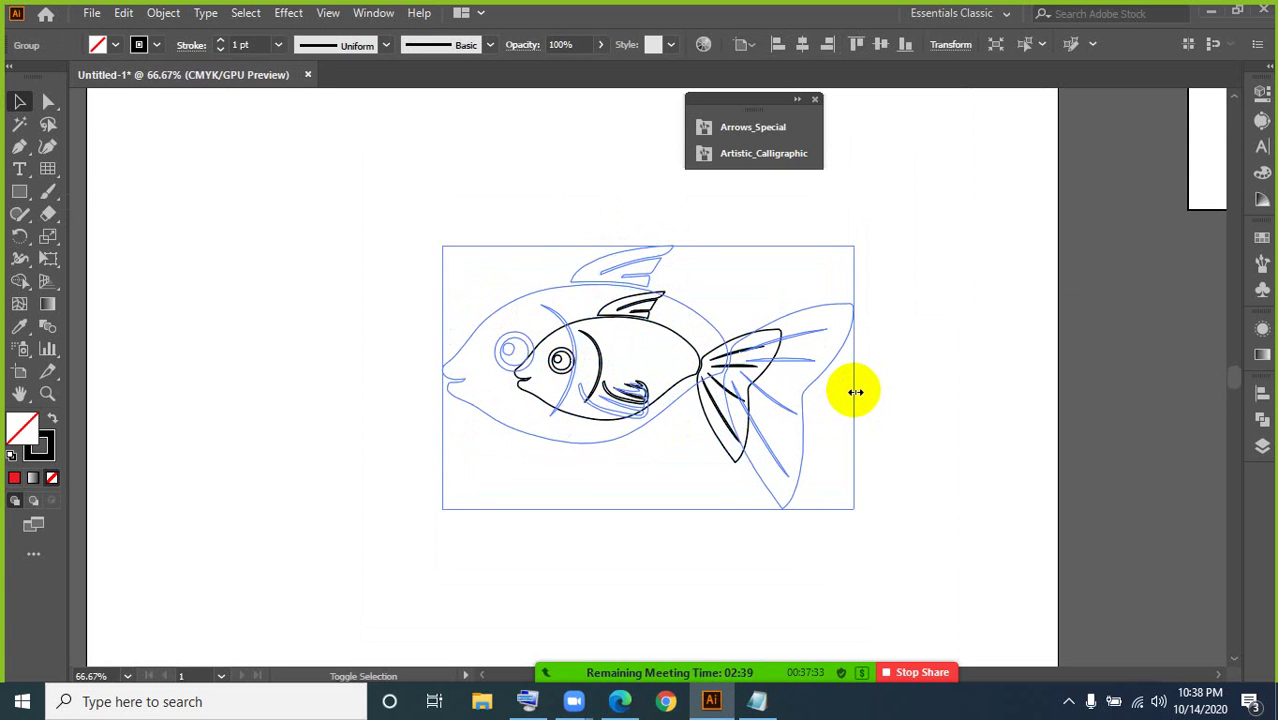
pyautogui.click(612, 570)
pyautogui.click(816, 100)
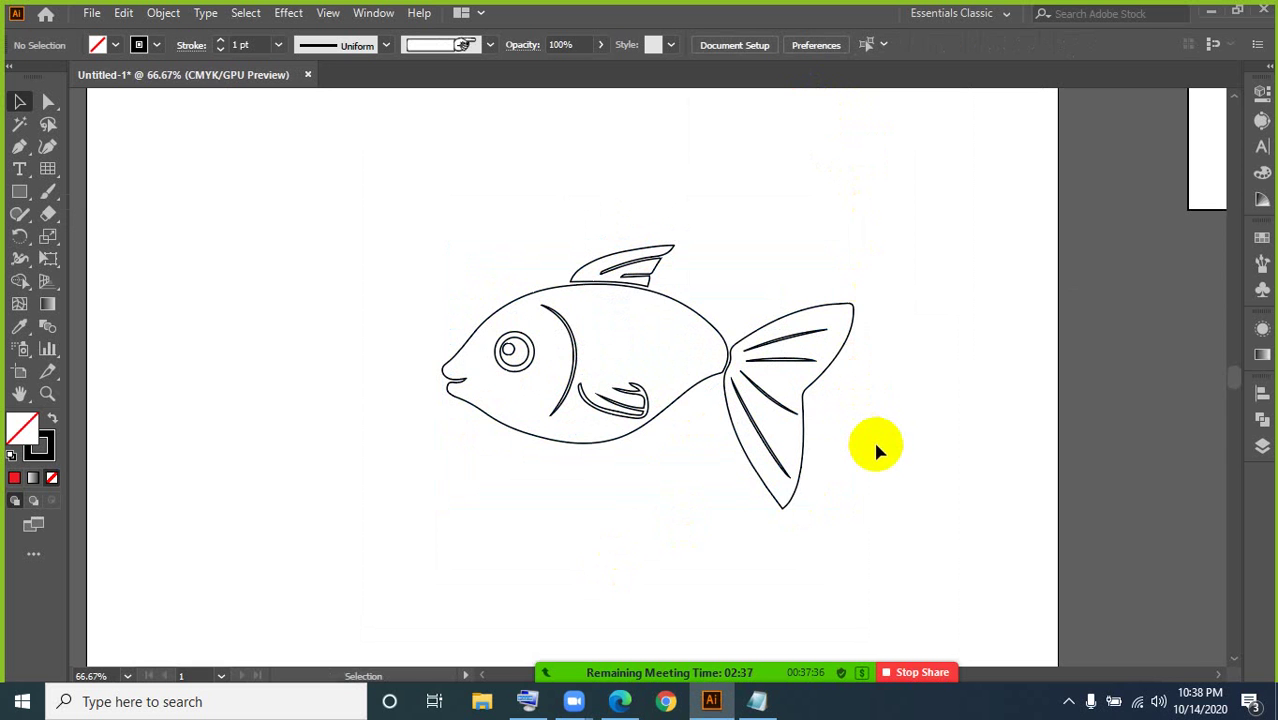
# Step: Shift the enlarged fish toward the left side of the artboard and leave it selected
pyautogui.moveTo(525, 534)
pyautogui.mouseDown()
pyautogui.moveTo(625, 519)
pyautogui.moveTo(659, 495)
pyautogui.mouseUp()
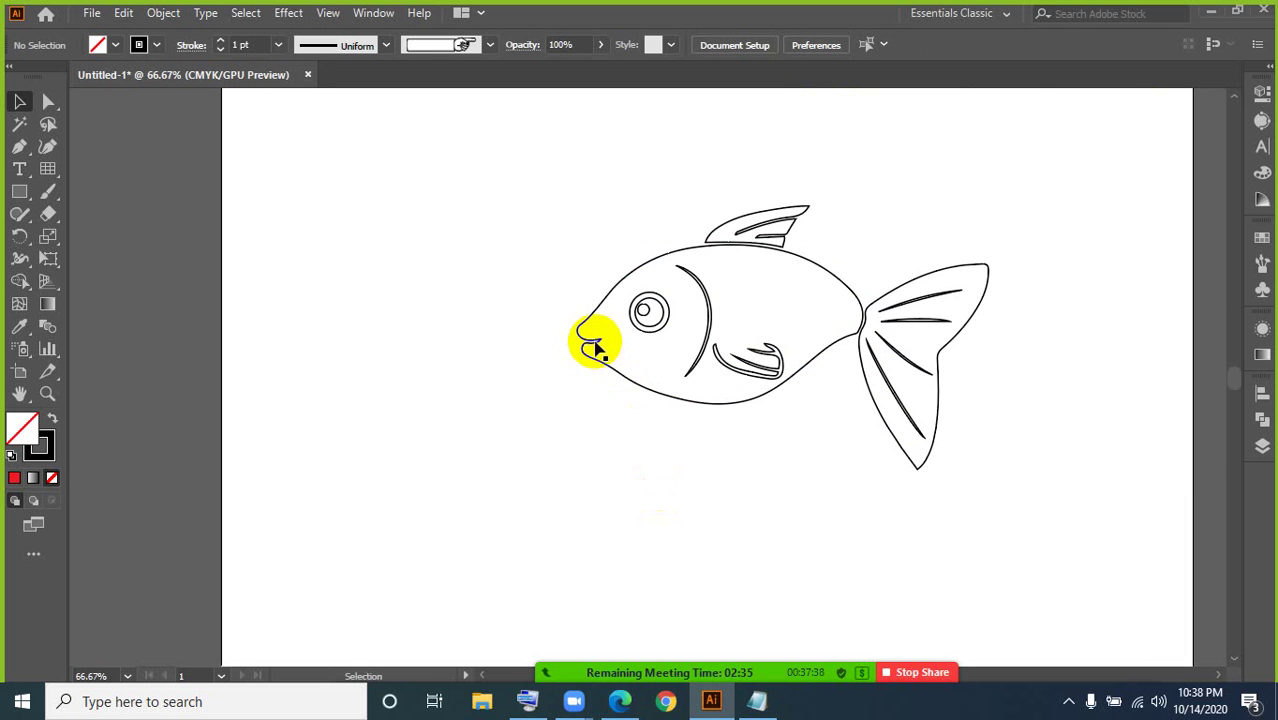
pyautogui.moveTo(595, 345); pyautogui.dragTo(539, 355)
pyautogui.click(690, 588)
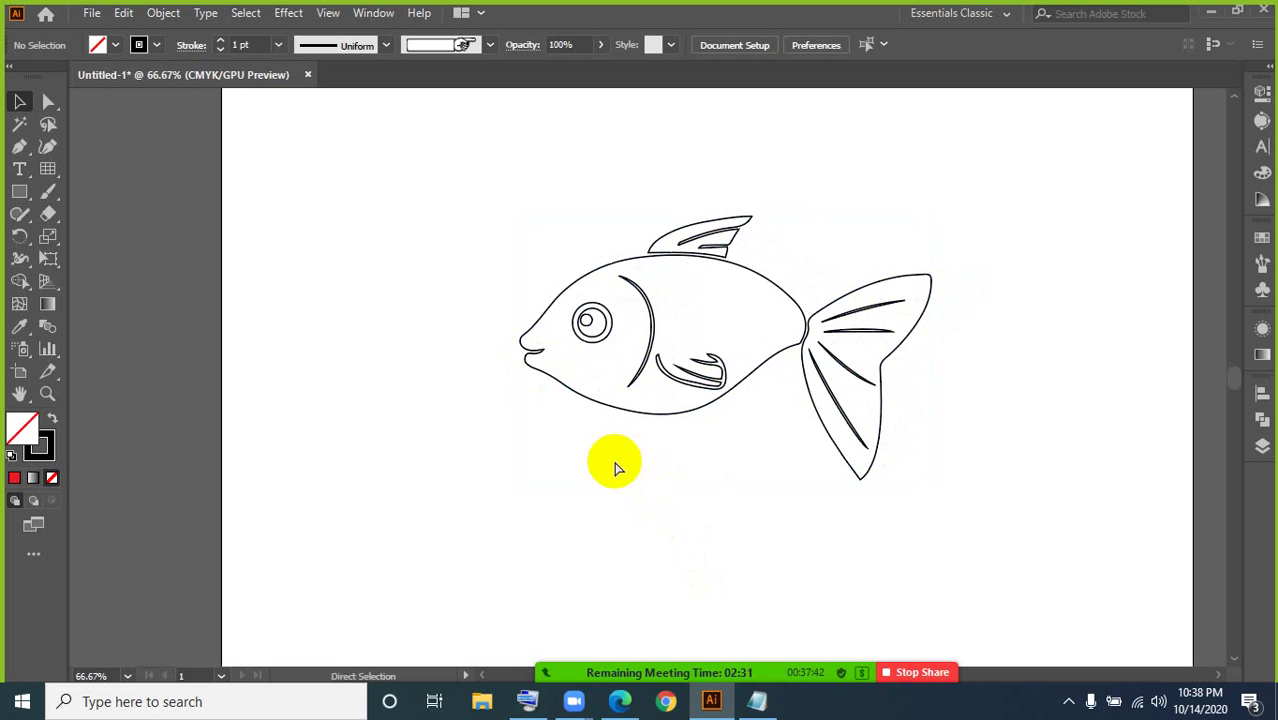
pyautogui.hotkey('ctrl', '=')
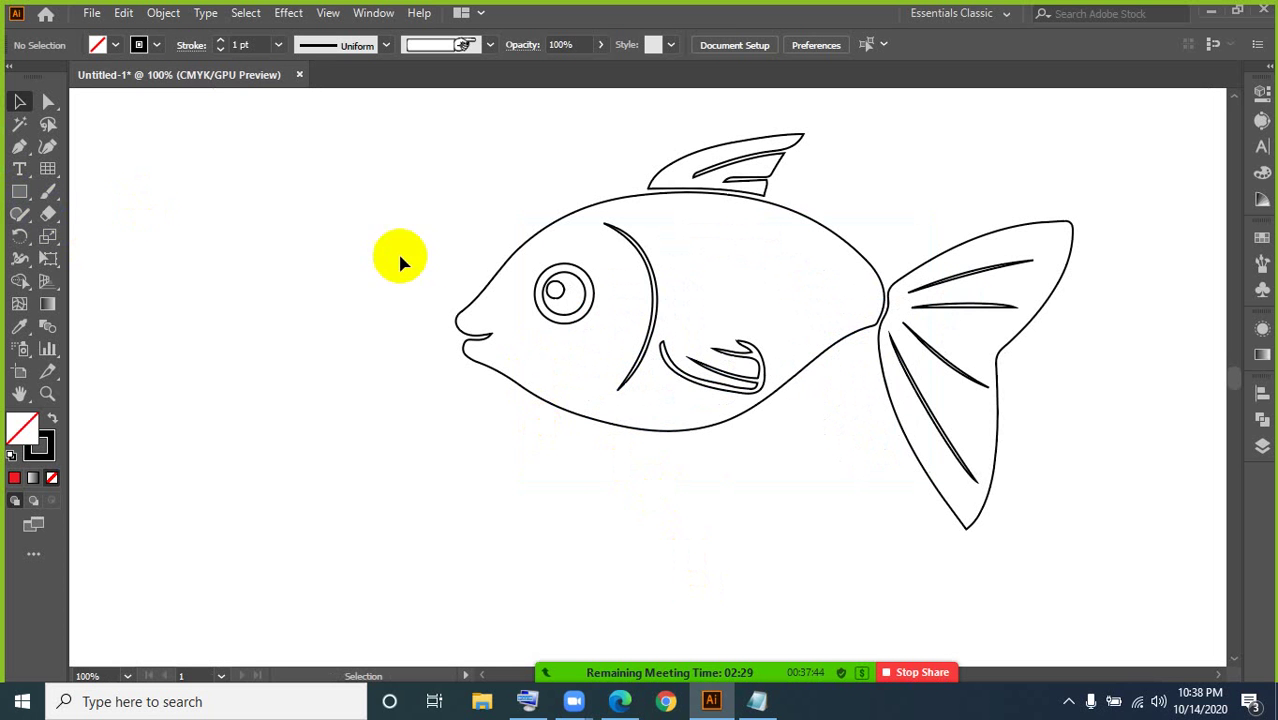
pyautogui.click(494, 280)
pyautogui.moveTo(494, 280); pyautogui.dragTo(430, 294)
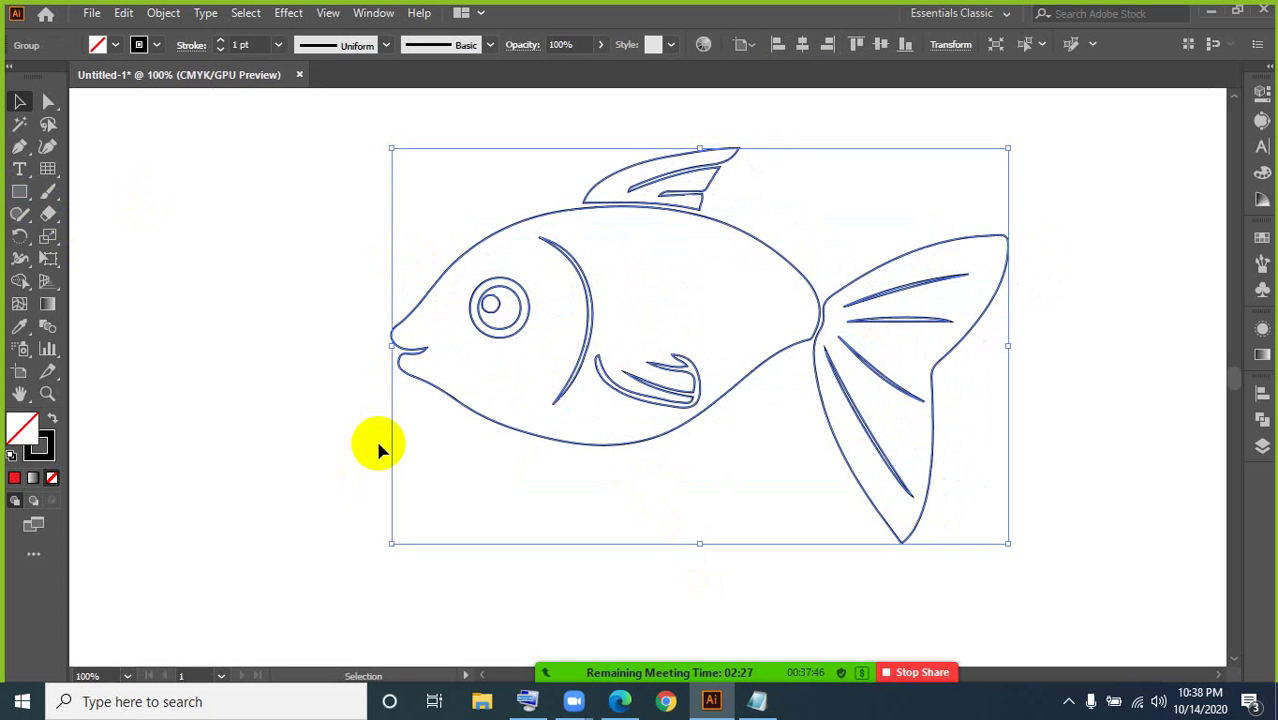
pyautogui.click(432, 298)
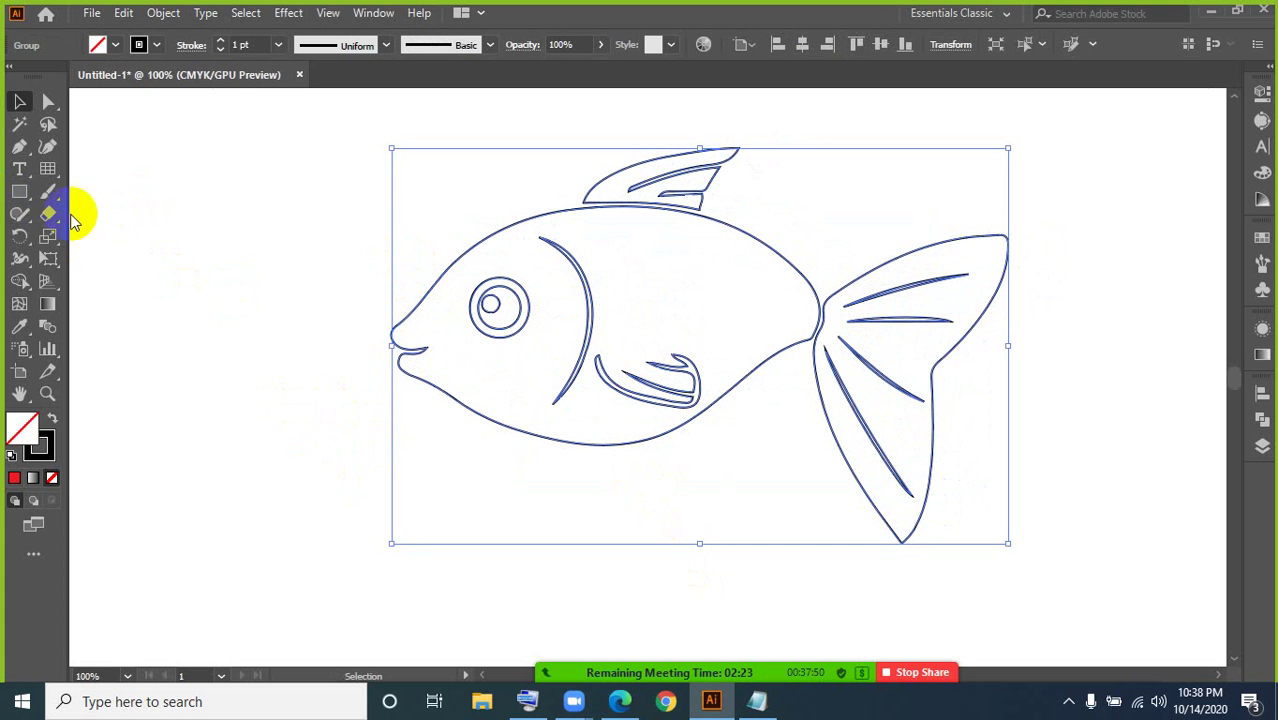
# Step: Switch to the Blob Brush, reduce its brush size using the on-screen keyboard, and minimize that keyboard
pyautogui.click(49, 196)
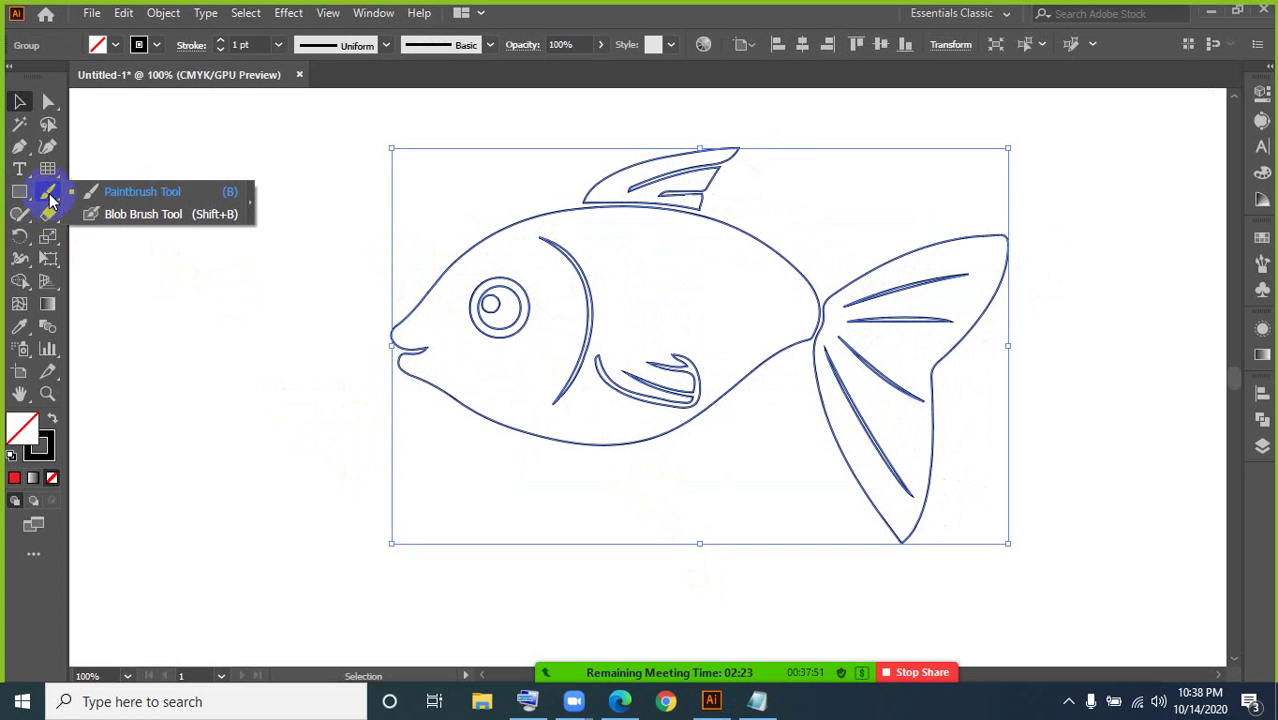
pyautogui.click(100, 216)
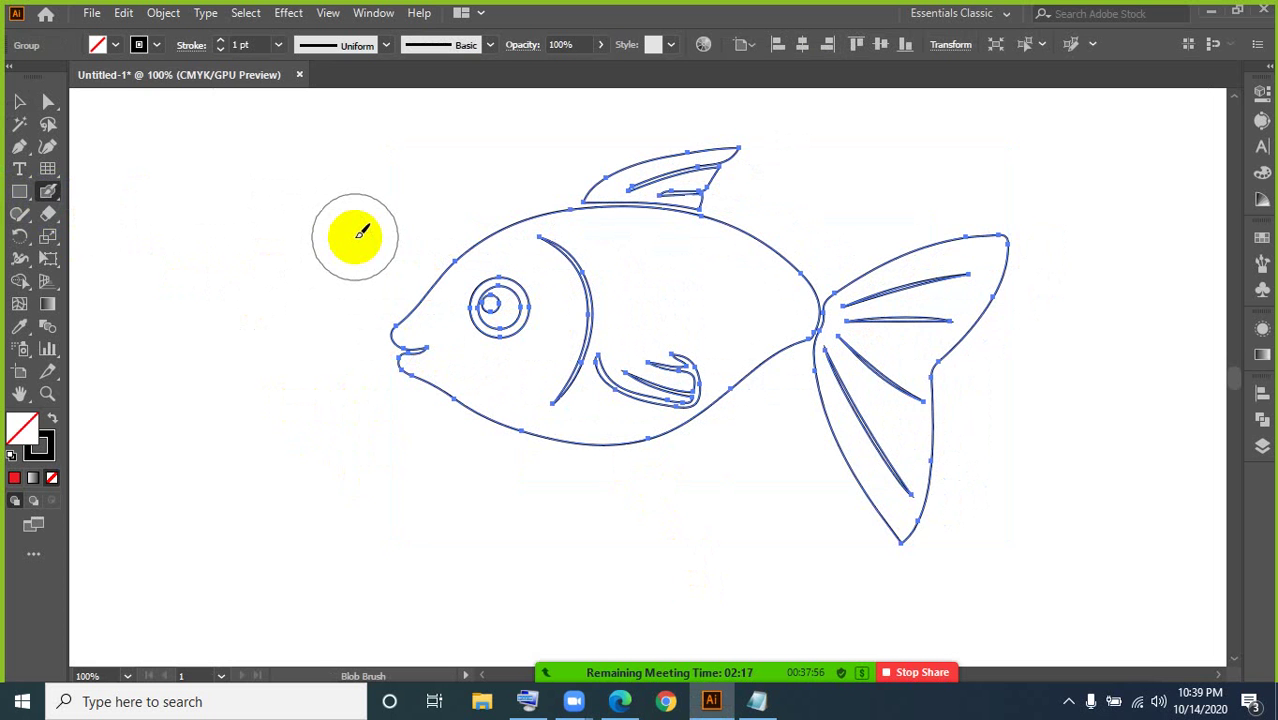
pyautogui.click(527, 701)
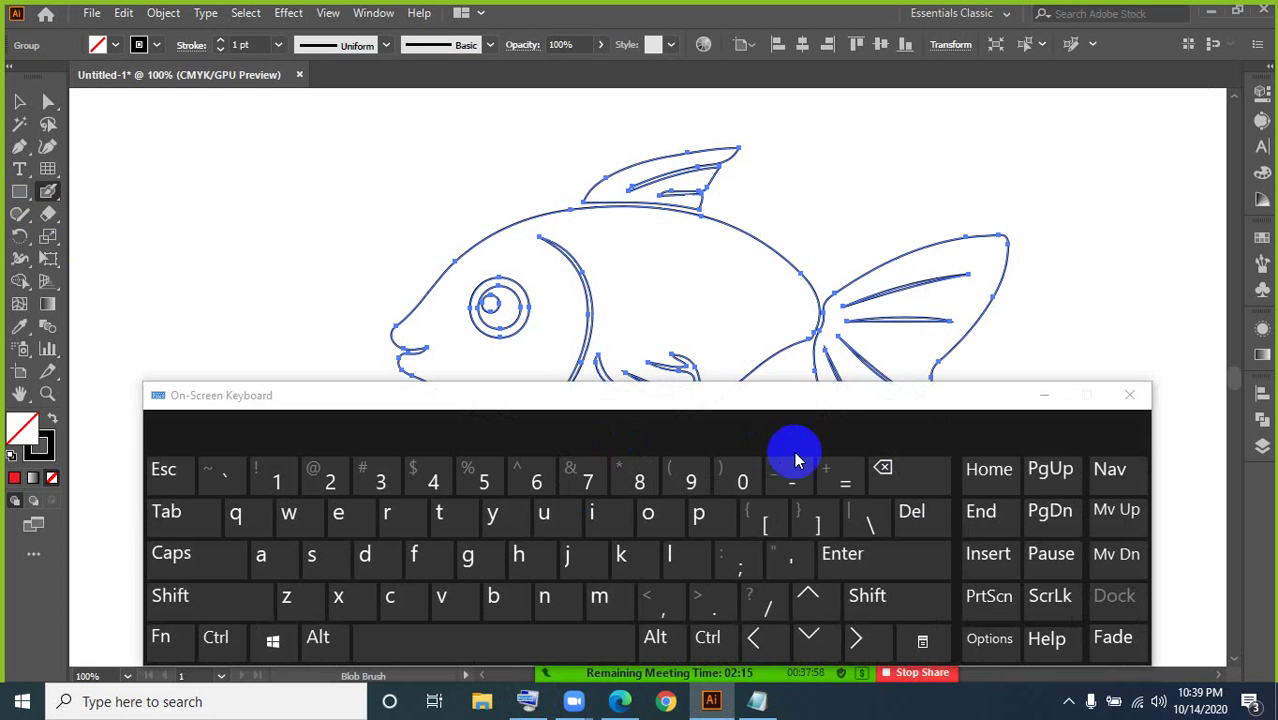
pyautogui.click(775, 528)
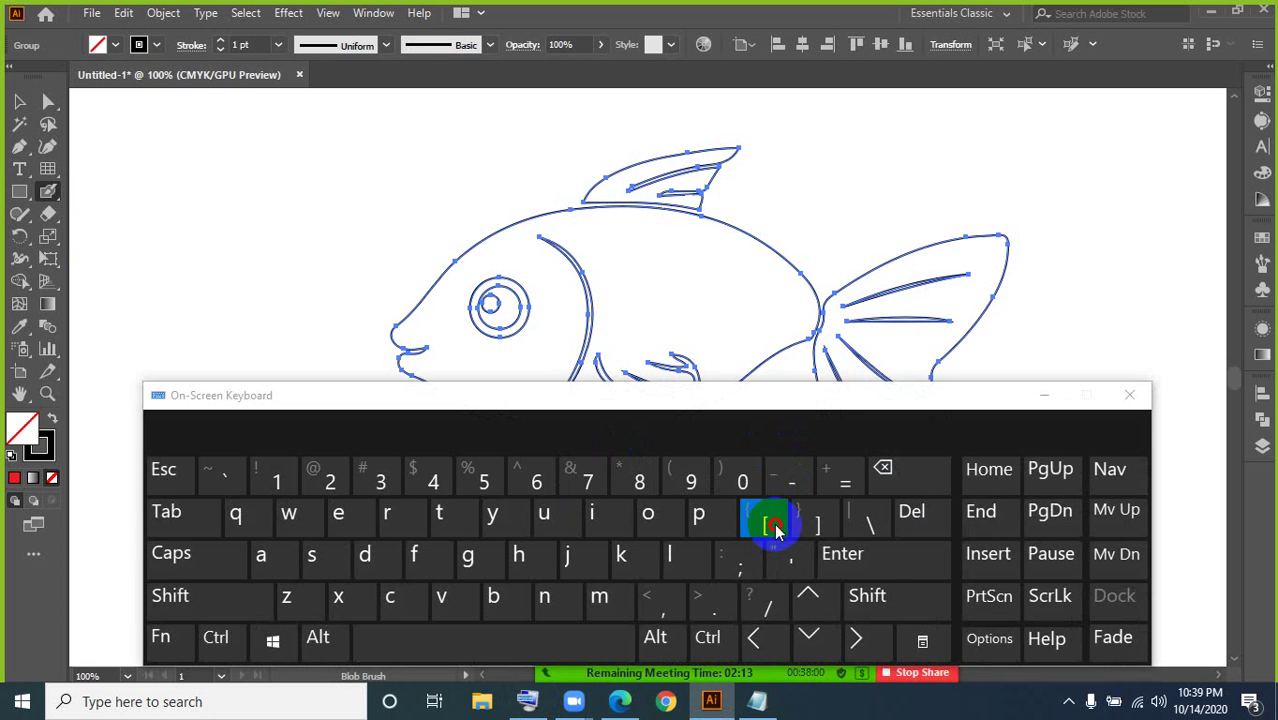
pyautogui.click(757, 521)
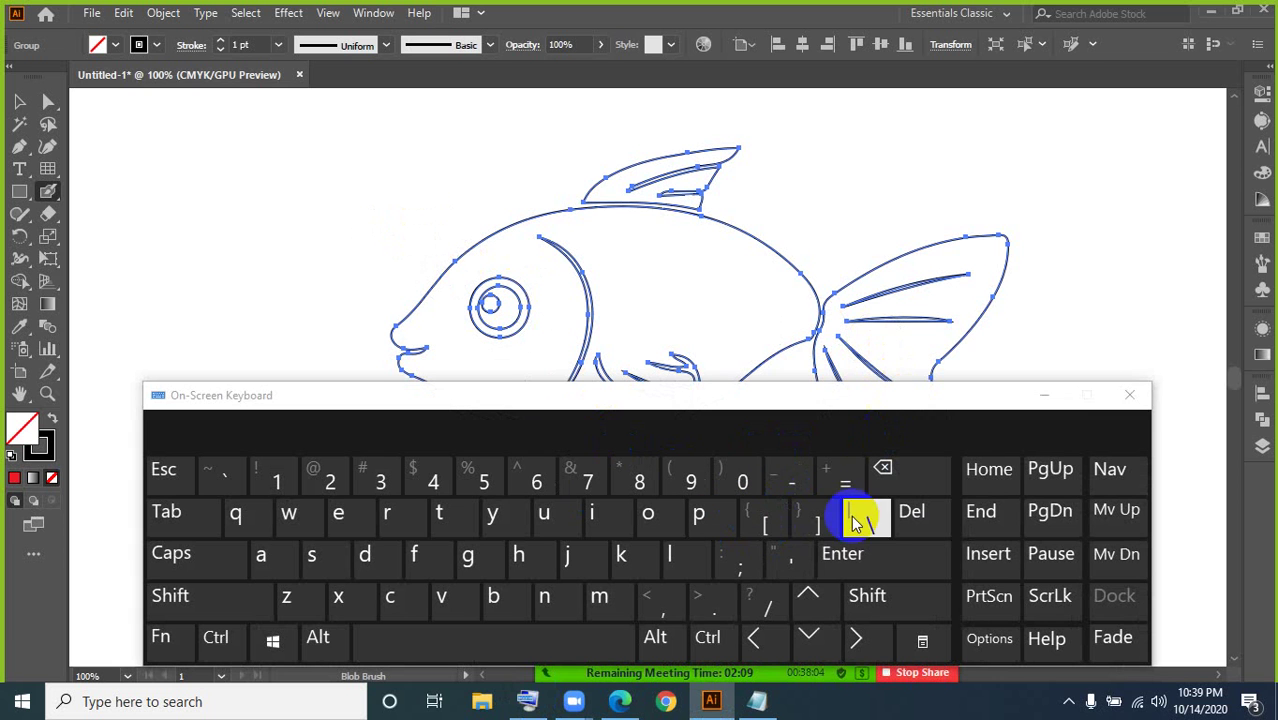
pyautogui.click(773, 526)
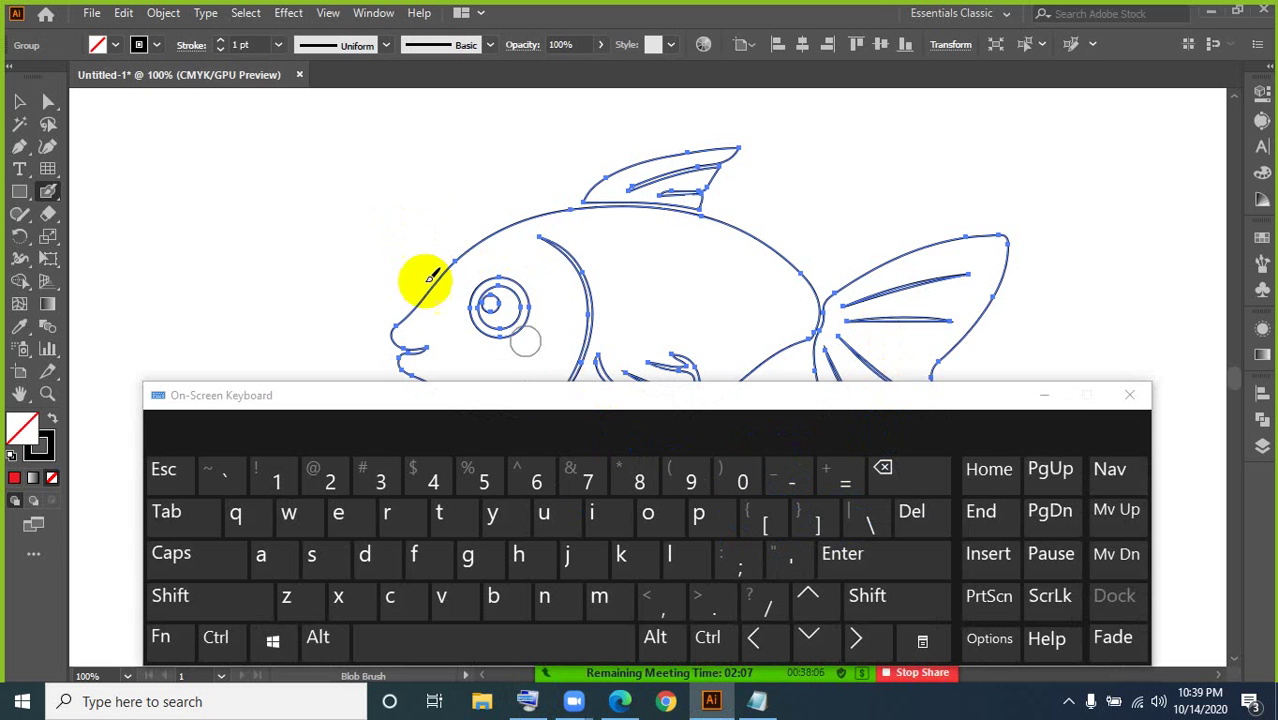
pyautogui.click(1045, 397)
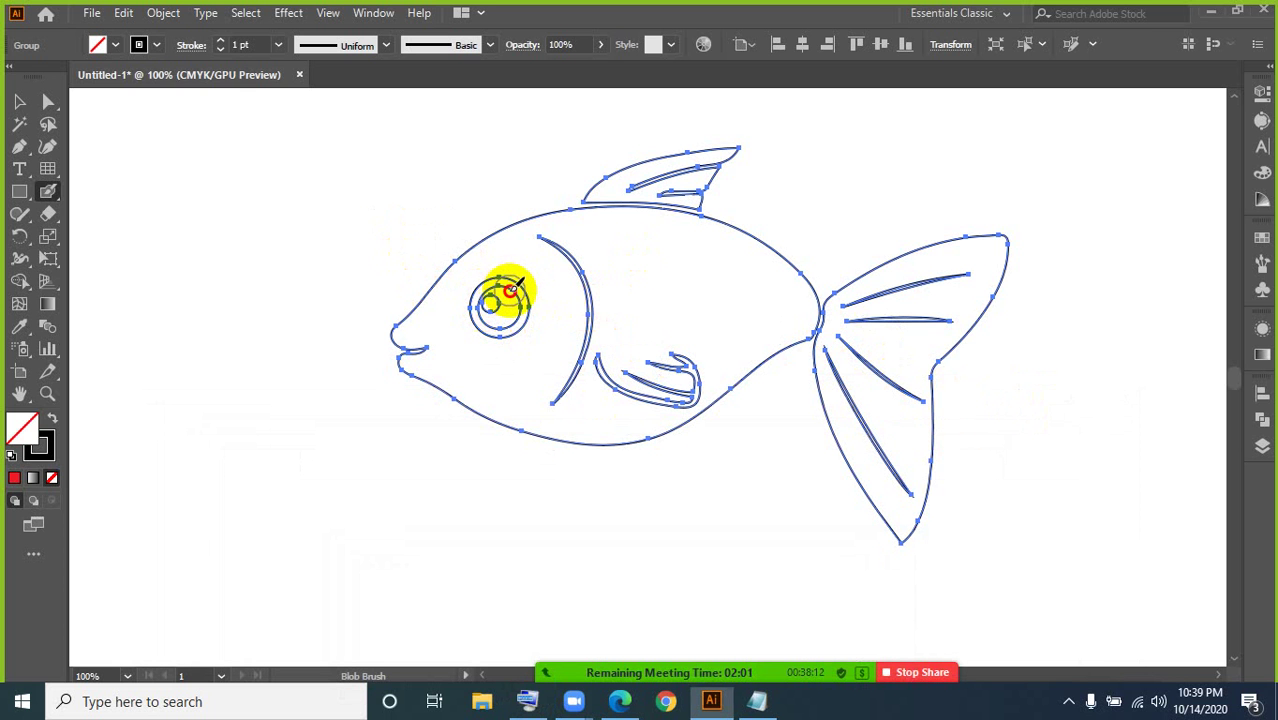
# Step: Set the stroke color of the selected fish and the brush to dark blue
pyautogui.click(155, 47)
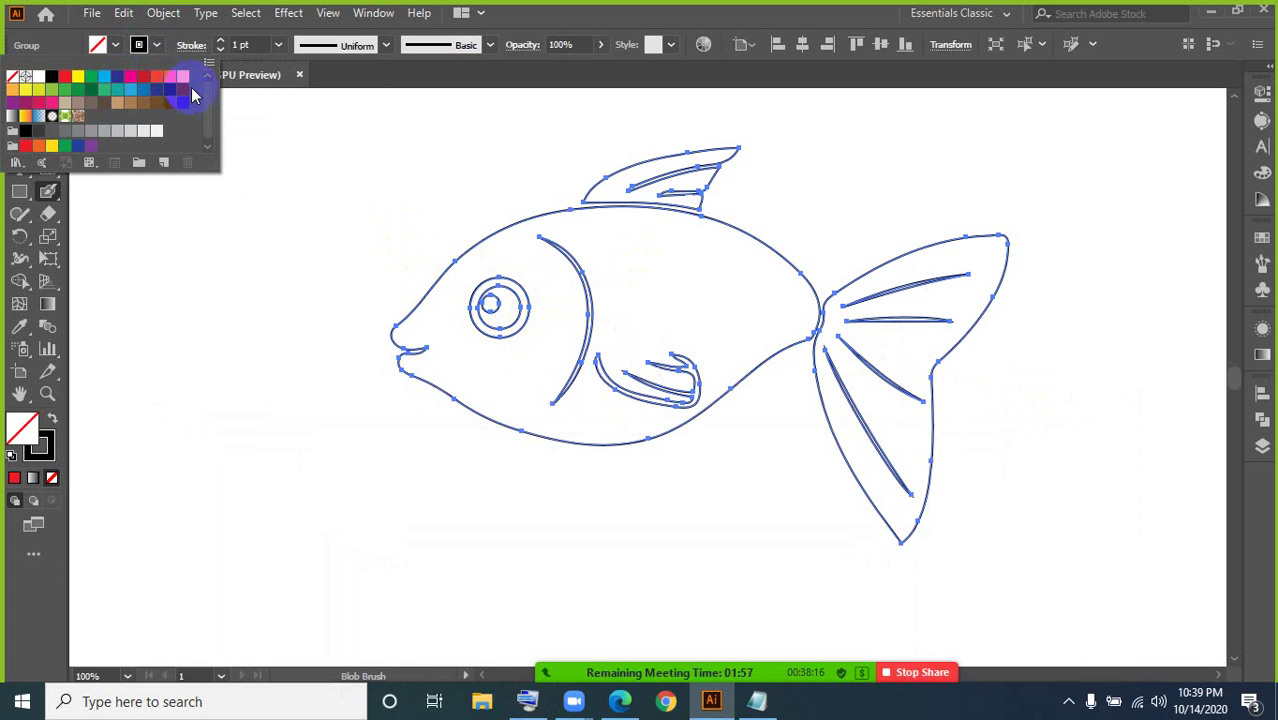
pyautogui.click(117, 77)
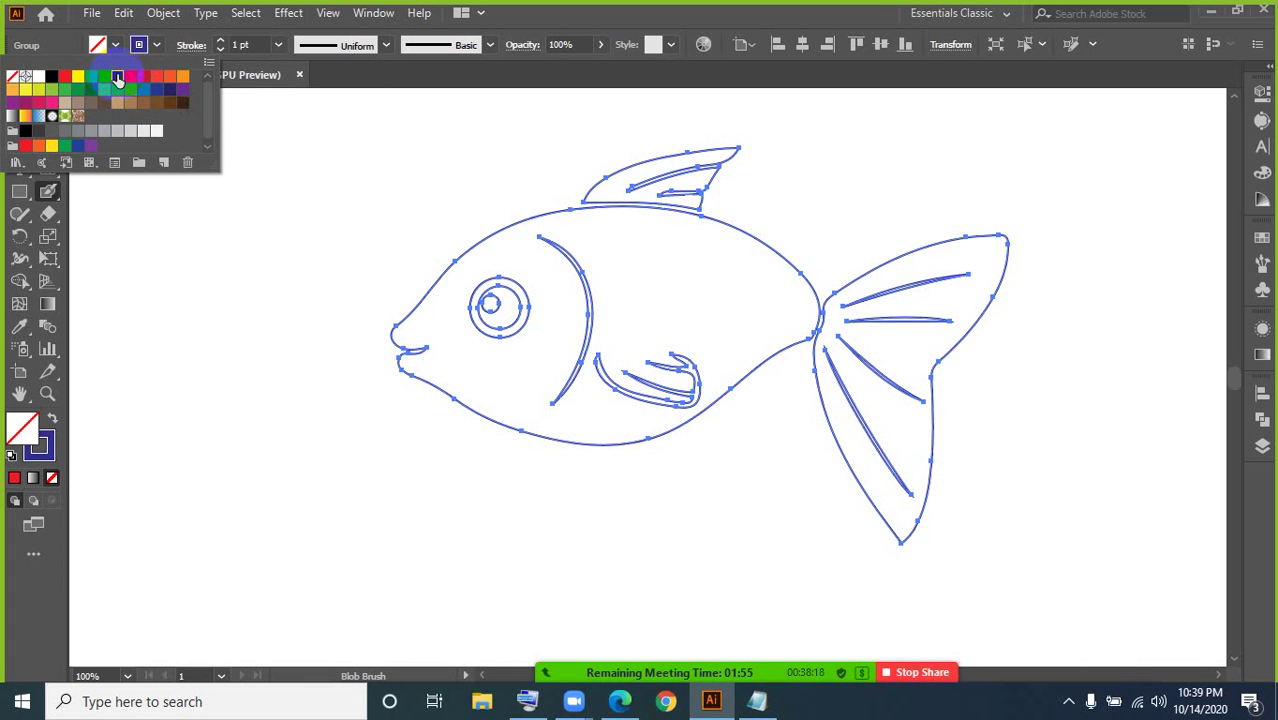
pyautogui.click(256, 345)
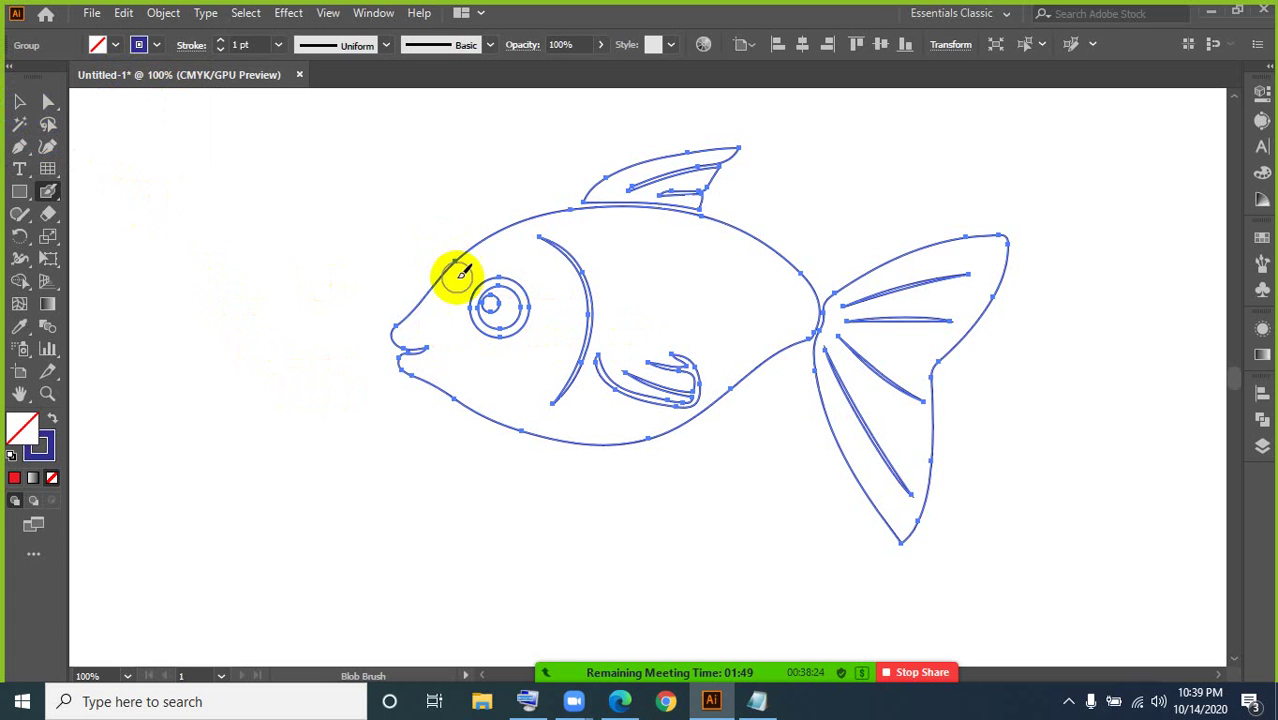
# Step: Try painting over the fish's eye with the dark blue Blob Brush, and undo the stroke
pyautogui.moveTo(499, 300)
pyautogui.mouseDown()
pyautogui.moveTo(485, 294)
pyautogui.moveTo(520, 326)
pyautogui.moveTo(520, 286)
pyautogui.moveTo(471, 291)
pyautogui.moveTo(482, 327)
pyautogui.moveTo(508, 337)
pyautogui.moveTo(542, 320)
pyautogui.mouseUp()
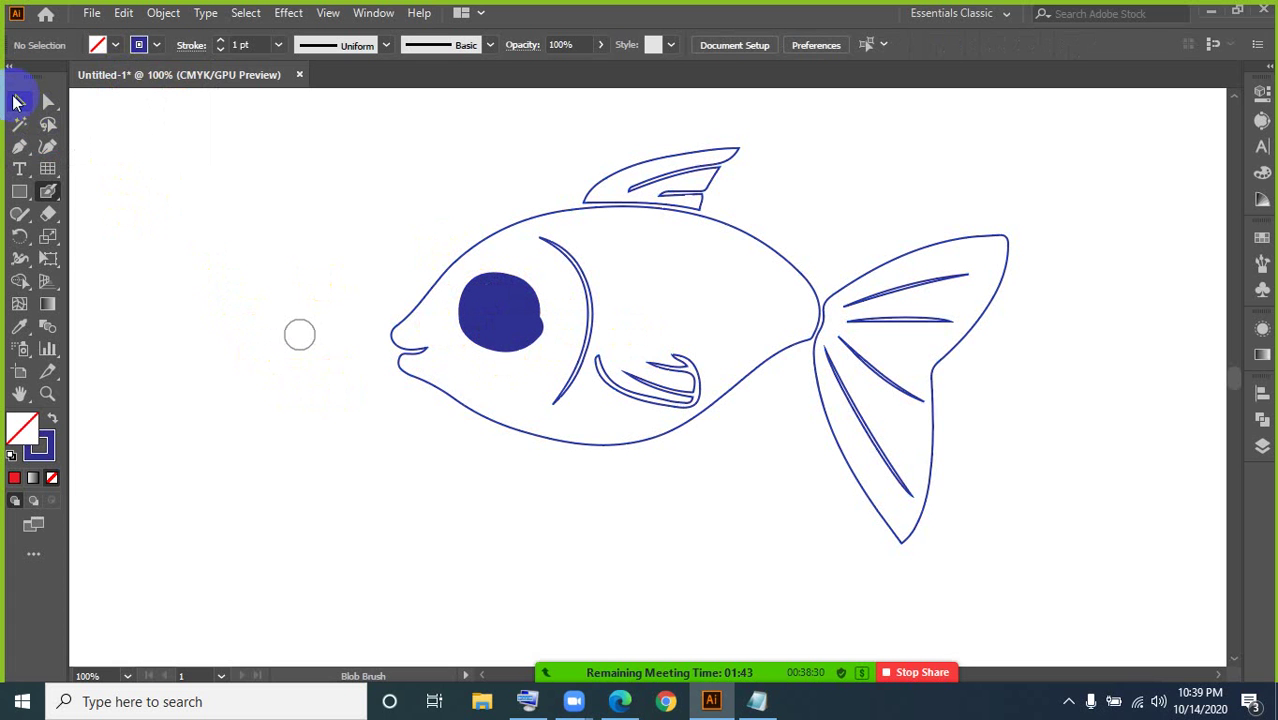
pyautogui.click(17, 102)
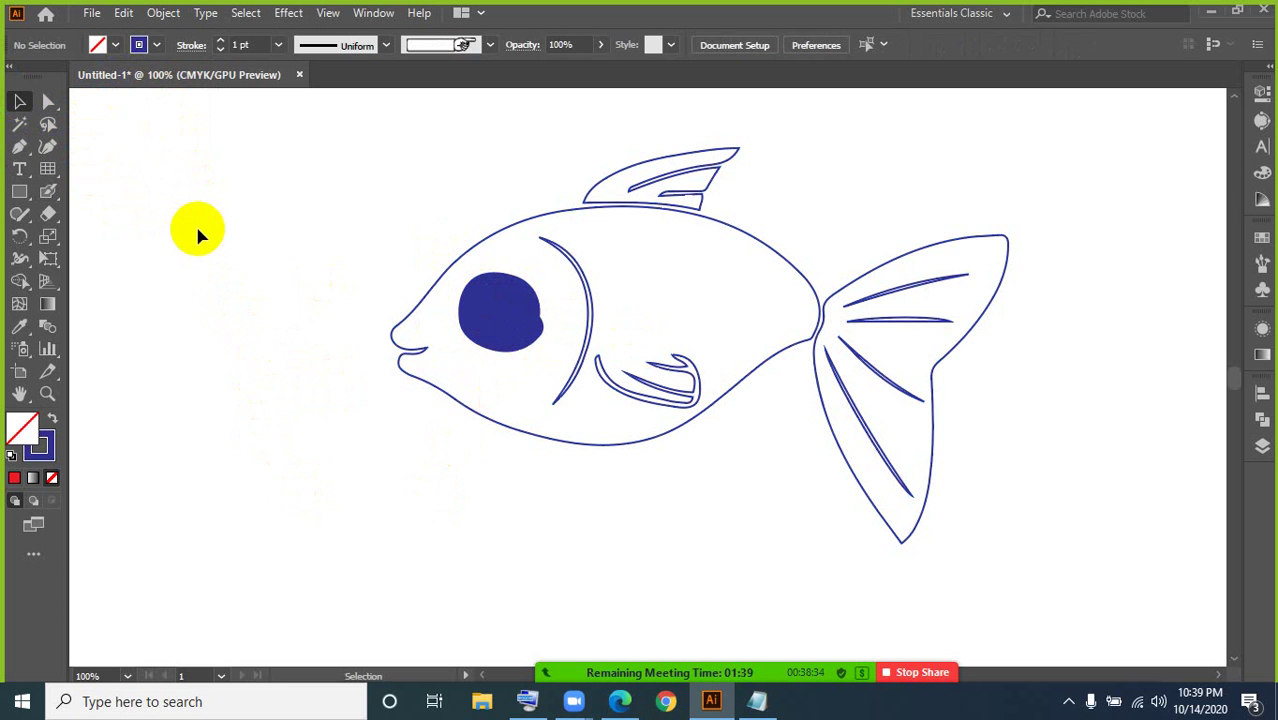
pyautogui.hotkey('ctrl', 'z')
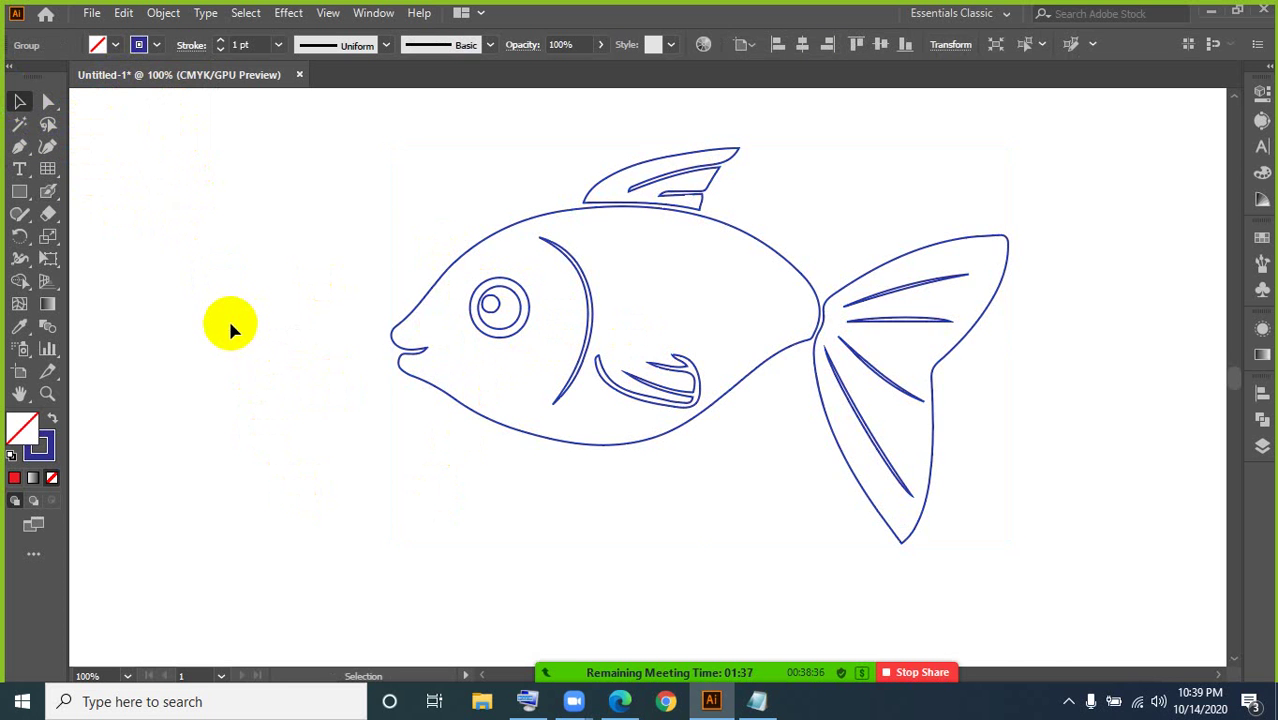
# Step: Deselect the fish and paint a solid dark blue blob covering its whole eye with the Blob Brush
pyautogui.click(228, 318)
pyautogui.hotkey('ctrl', '=')
pyautogui.scroll(2, 469, 202)
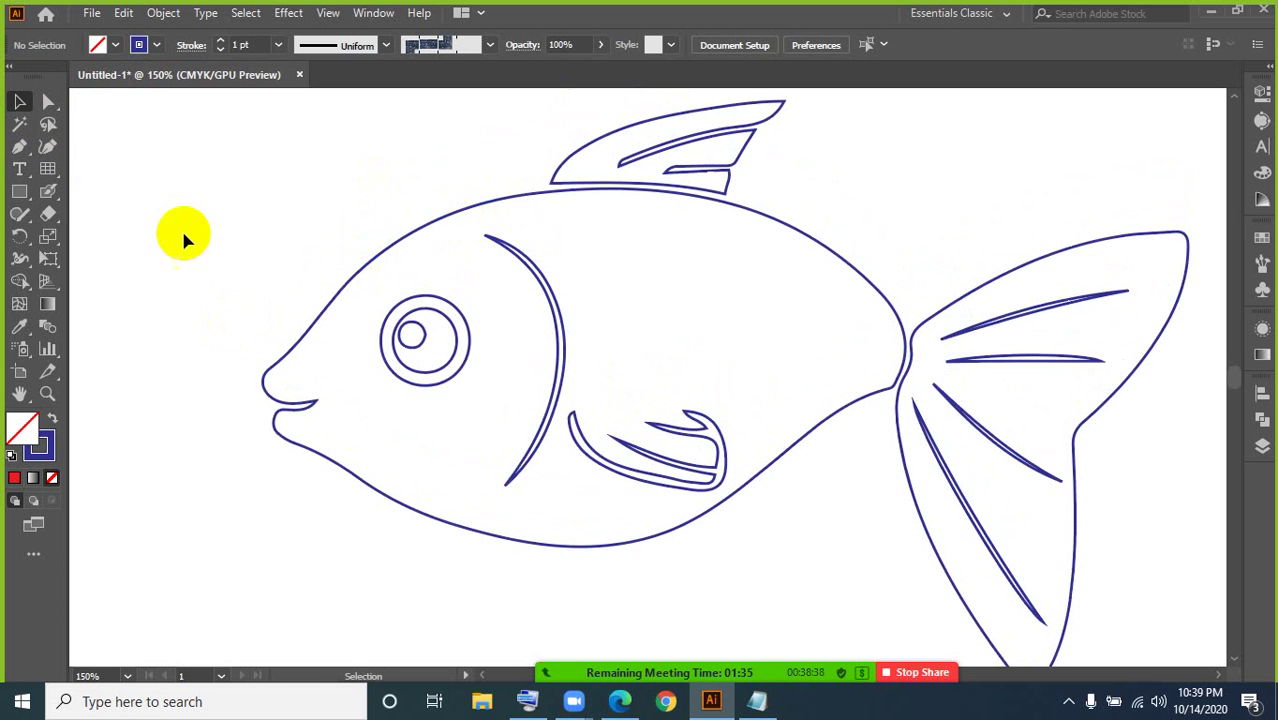
pyautogui.click(49, 190)
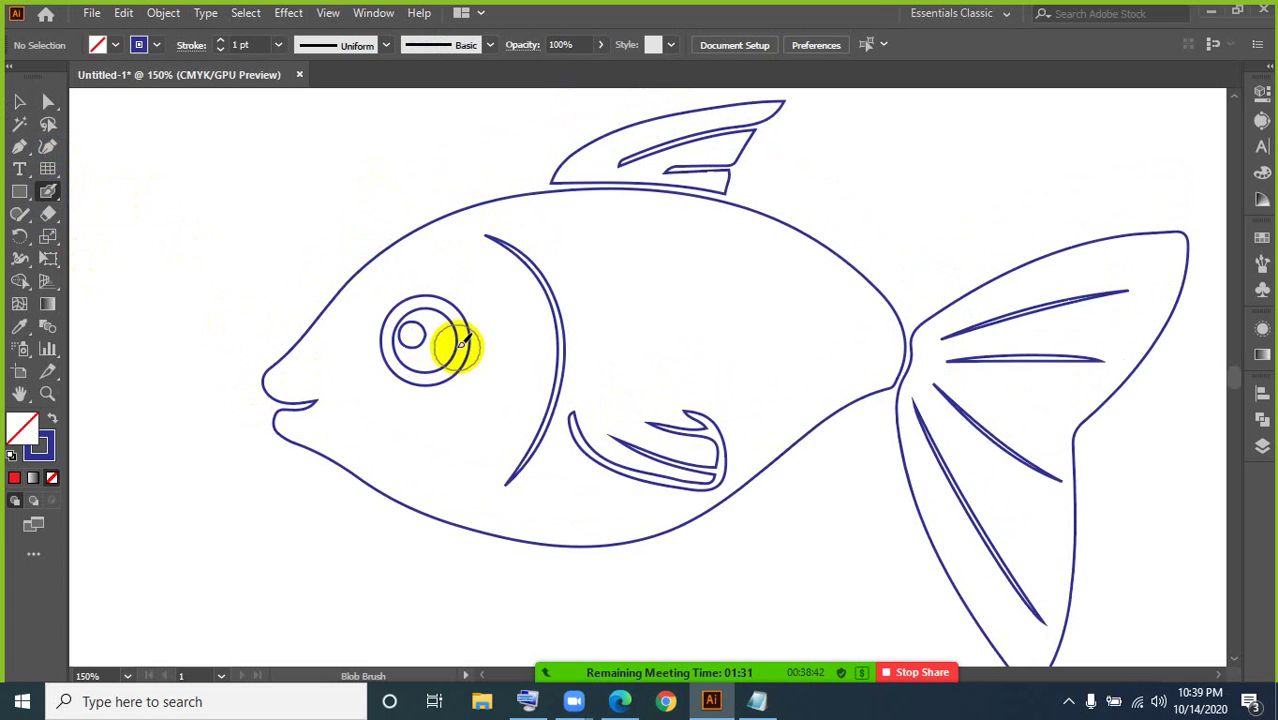
pyautogui.moveTo(462, 343)
pyautogui.mouseDown()
pyautogui.moveTo(397, 314)
pyautogui.moveTo(399, 358)
pyautogui.moveTo(423, 368)
pyautogui.moveTo(448, 356)
pyautogui.moveTo(445, 329)
pyautogui.moveTo(421, 336)
pyautogui.moveTo(448, 380)
pyautogui.mouseUp()
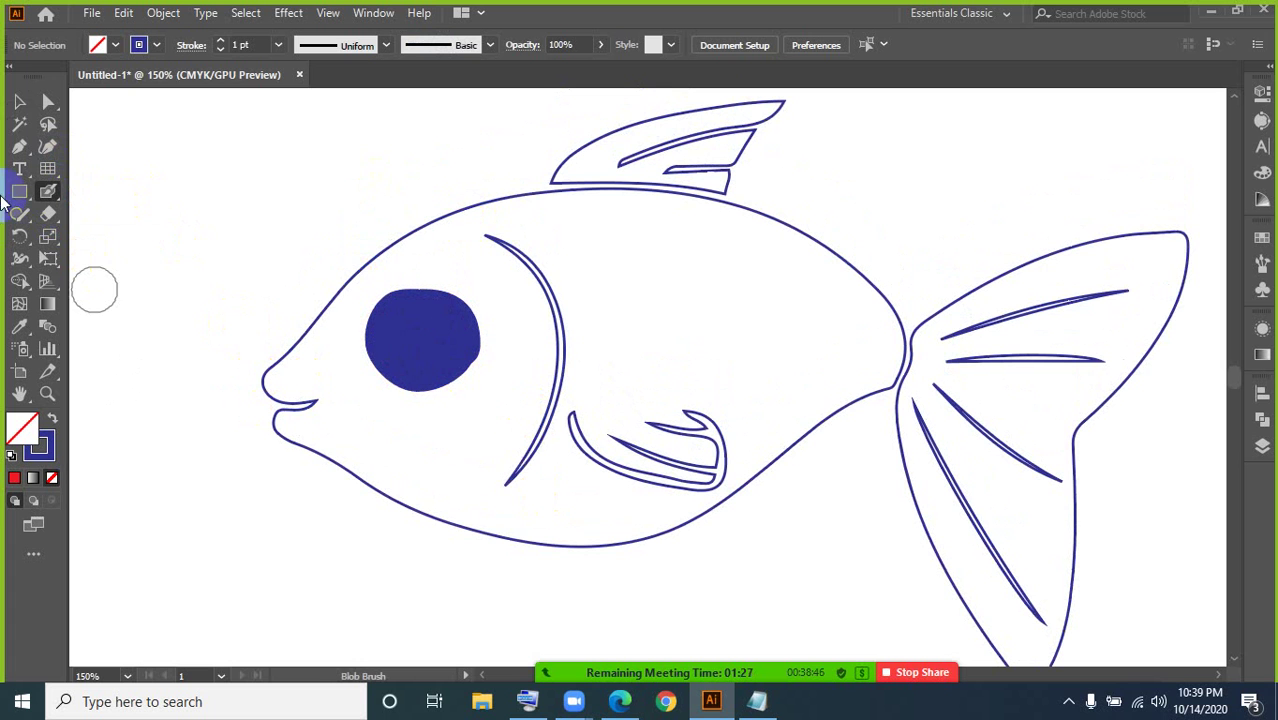
# Step: Send the painted dark blue eye blob to the back of the stacking order, and deselect it
pyautogui.click(19, 101)
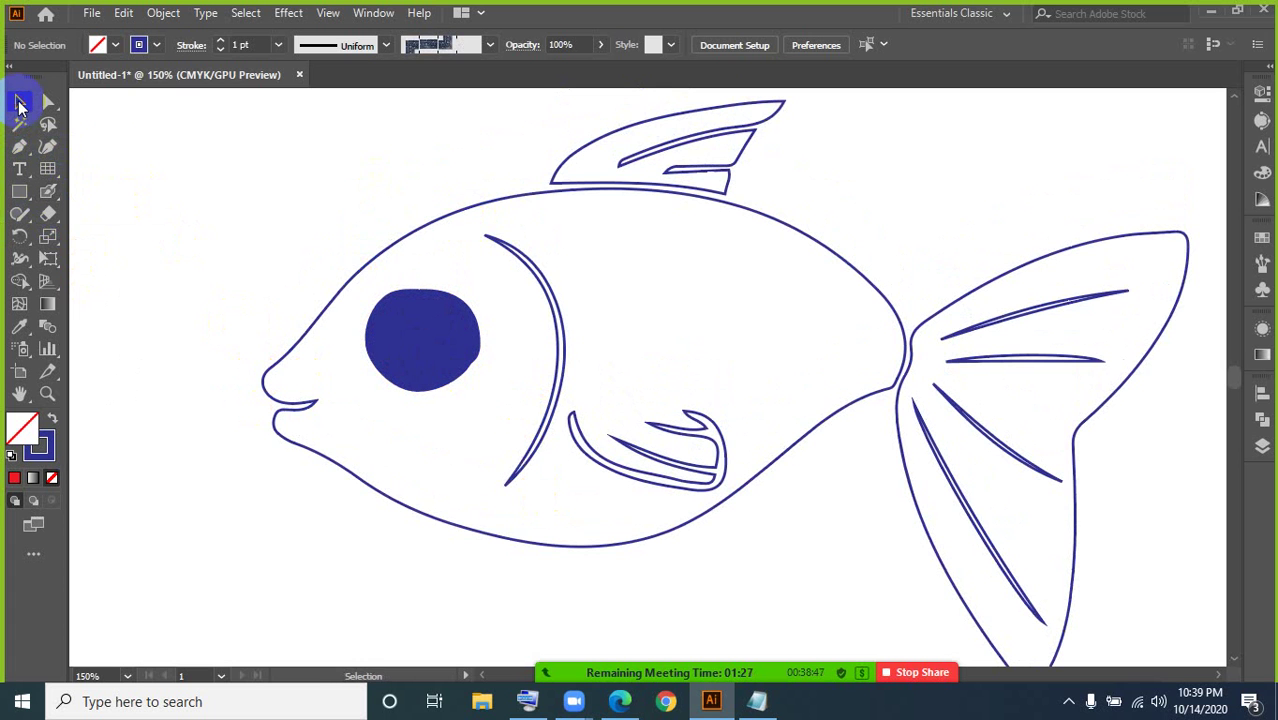
pyautogui.click(420, 343)
pyautogui.rightClick(421, 342)
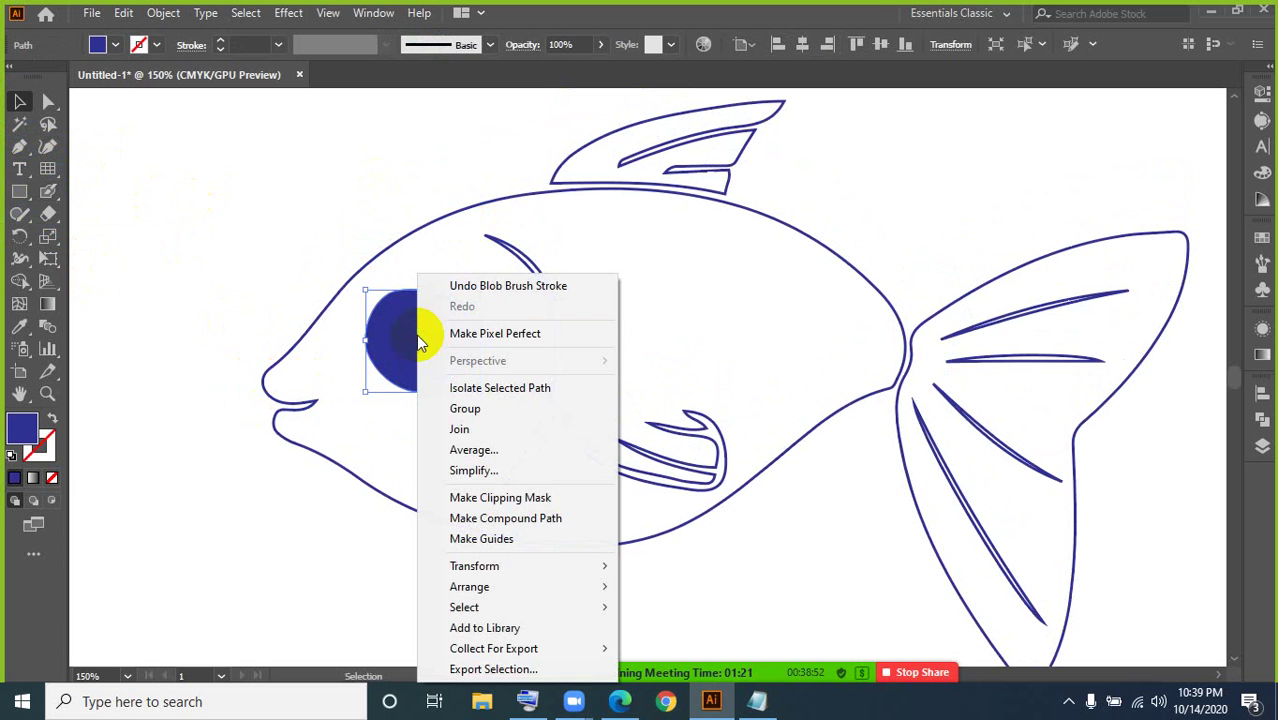
pyautogui.moveTo(497, 588)
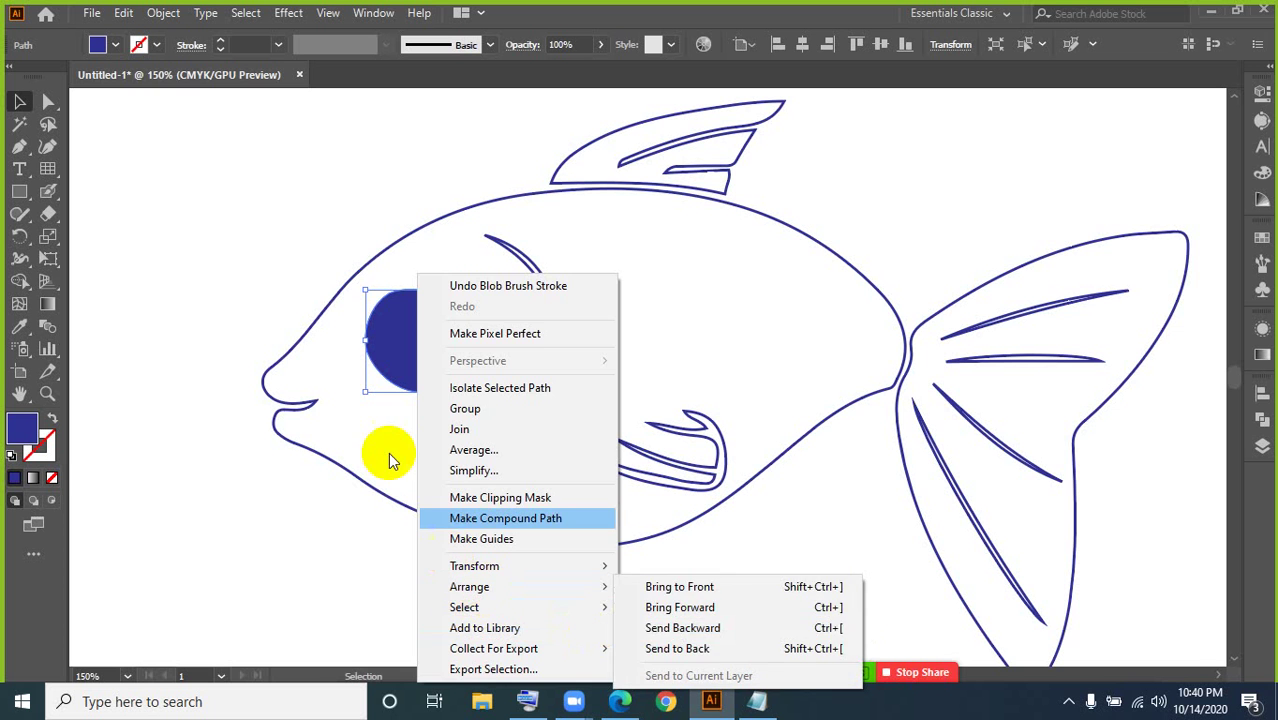
pyautogui.rightClick(377, 344)
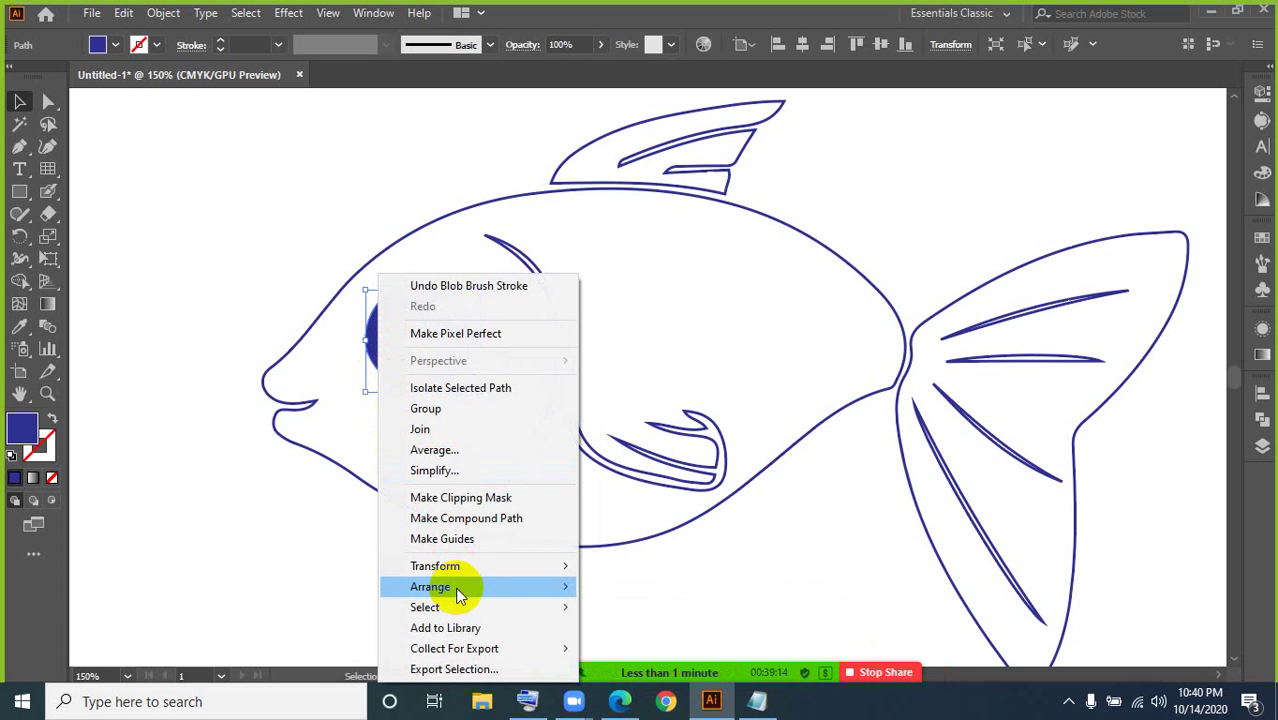
pyautogui.moveTo(551, 589)
pyautogui.click(638, 650)
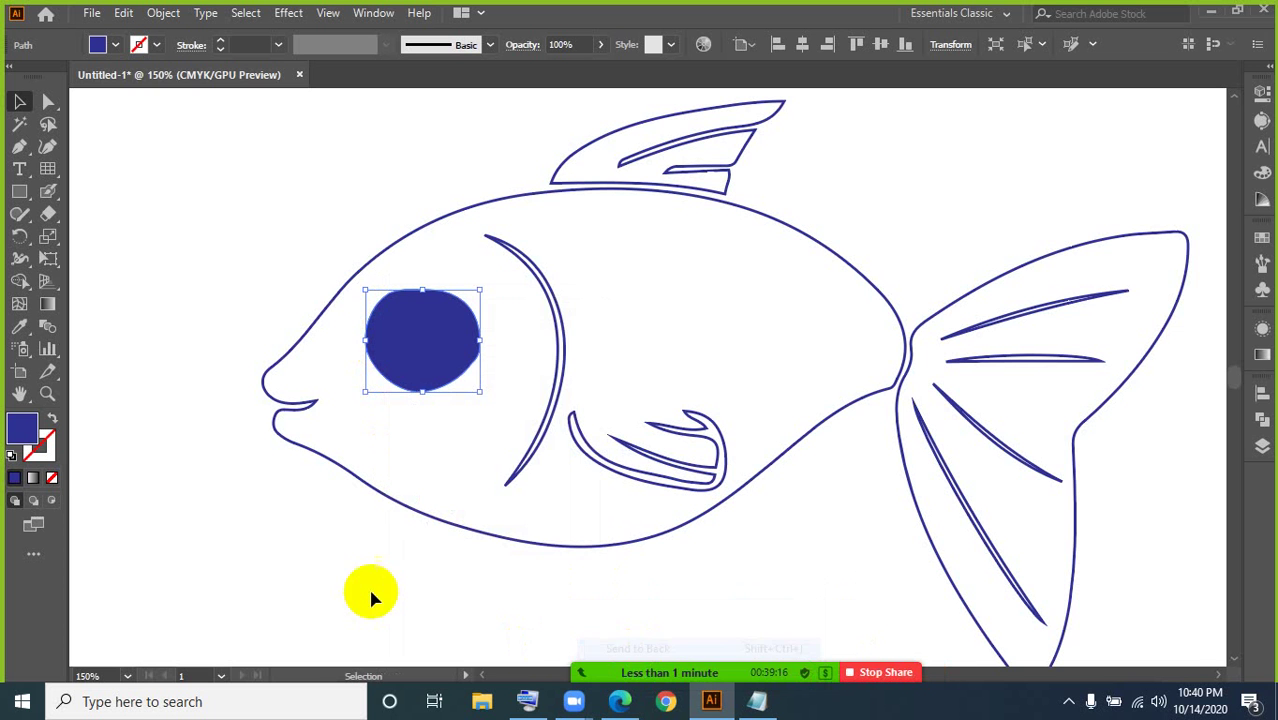
pyautogui.click(306, 267)
# Step: Reselect the eye blob, apply Send to Back once more, and clear the selection
pyautogui.click(445, 360)
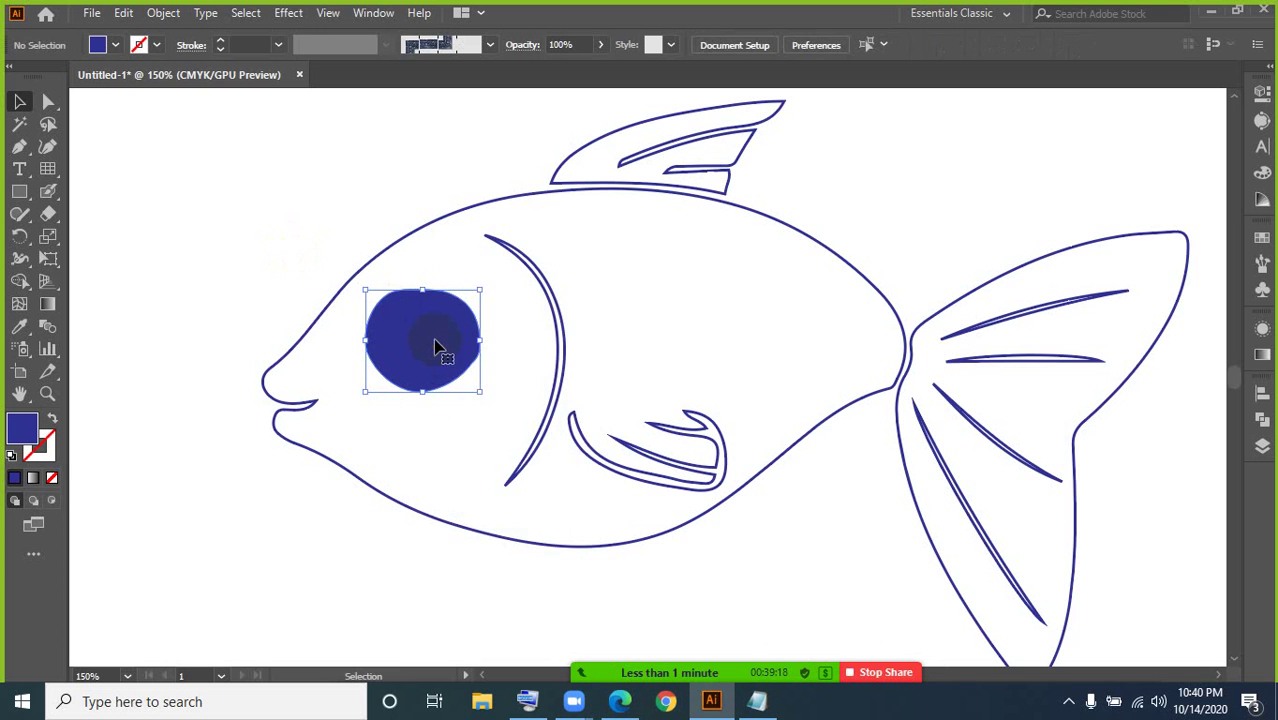
pyautogui.rightClick(437, 345)
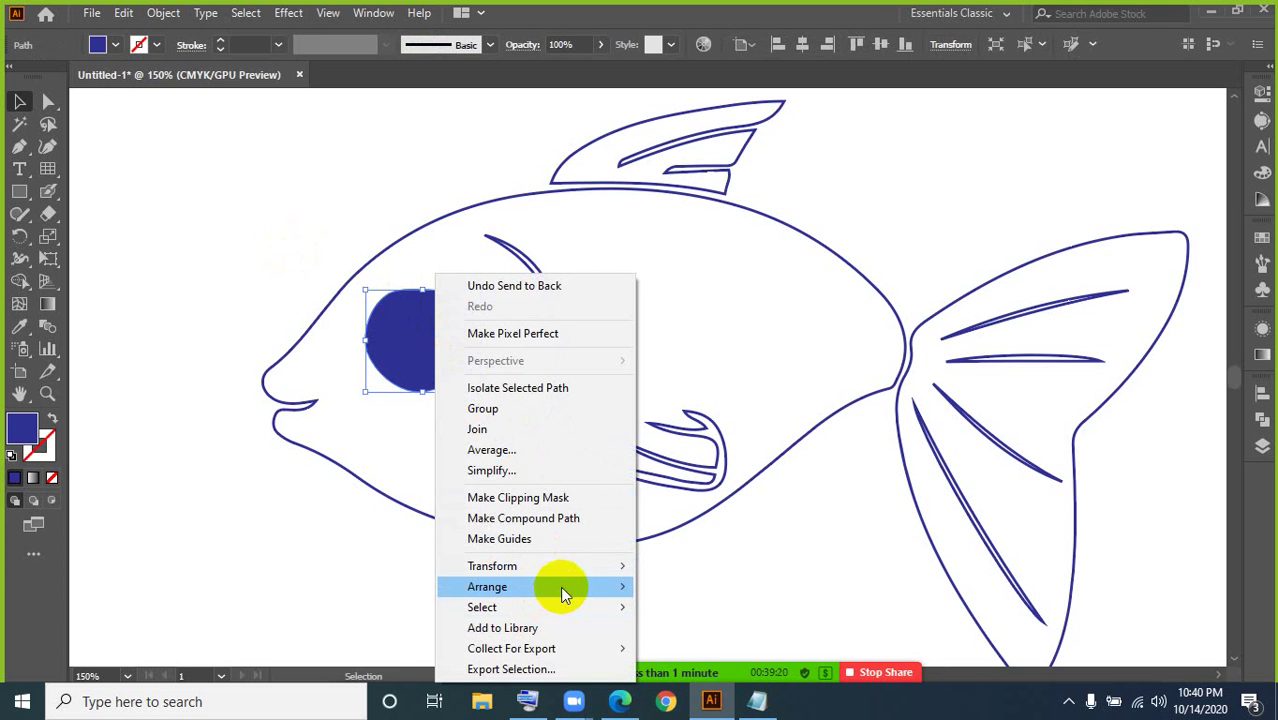
pyautogui.moveTo(561, 586)
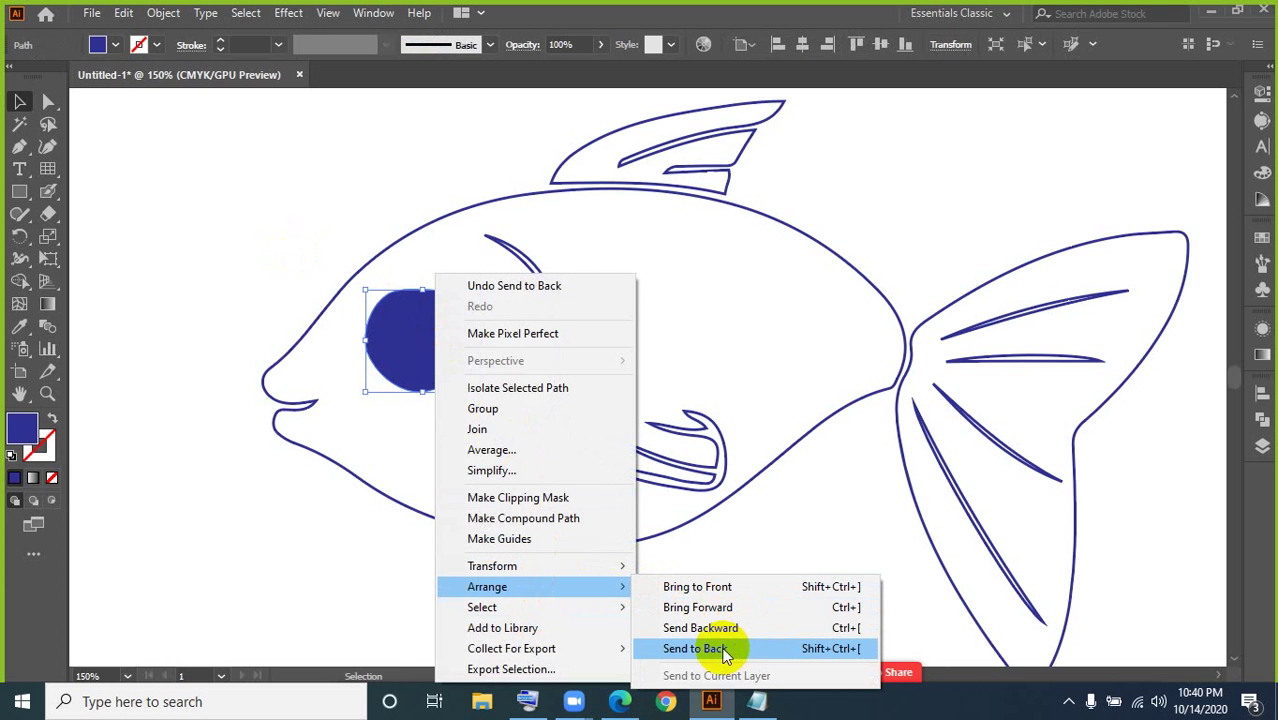
pyautogui.click(779, 648)
pyautogui.click(237, 228)
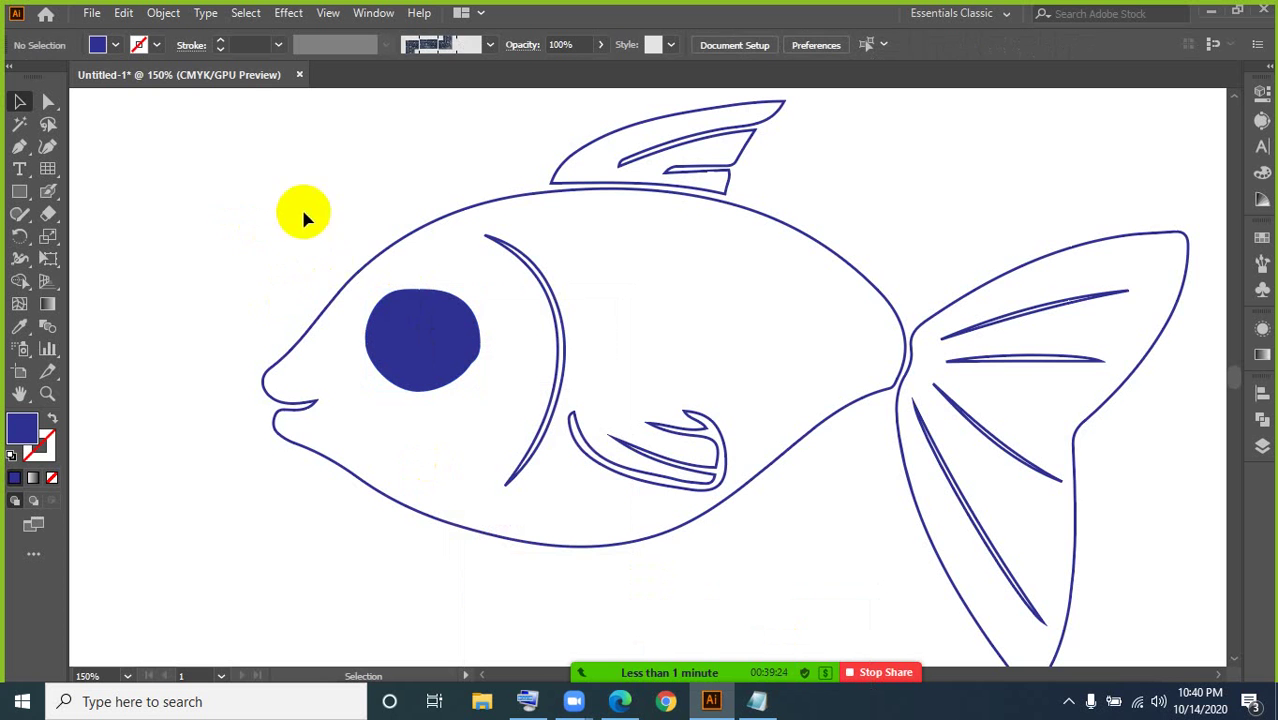
# Step: Select the fish outline group, set its stroke colour to black, and clear the selection
pyautogui.click(363, 272)
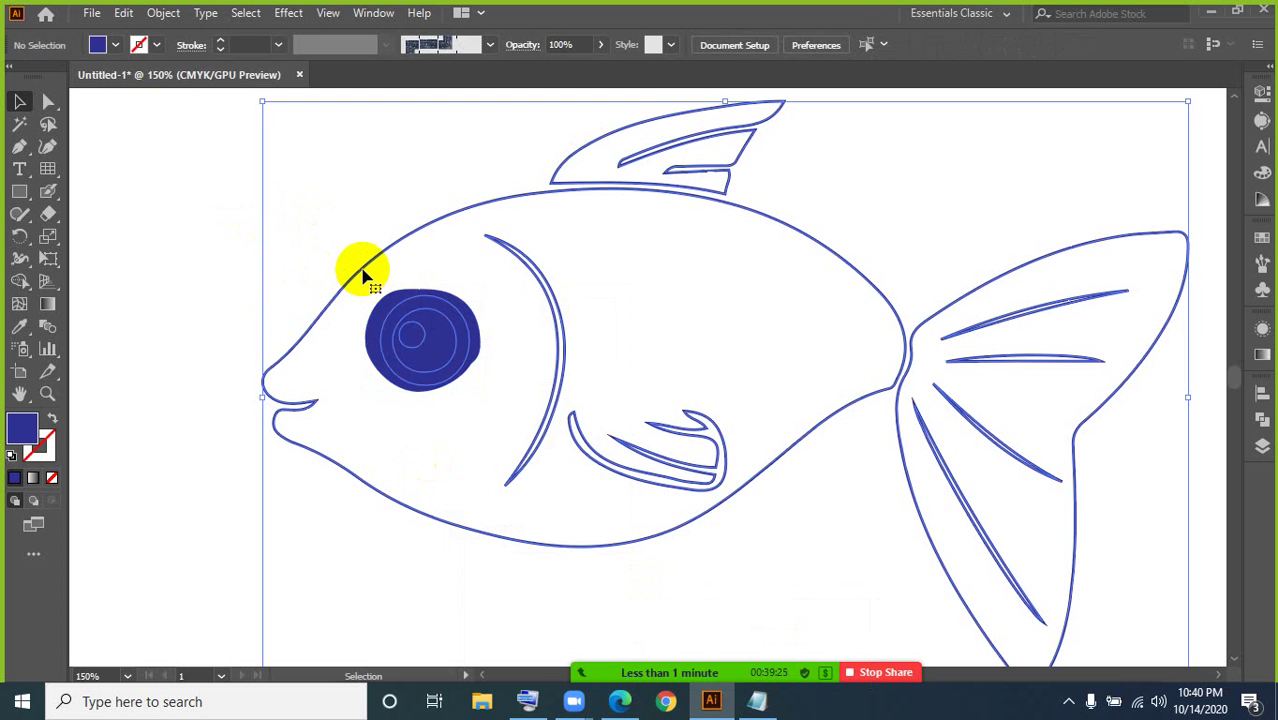
pyautogui.click(225, 265)
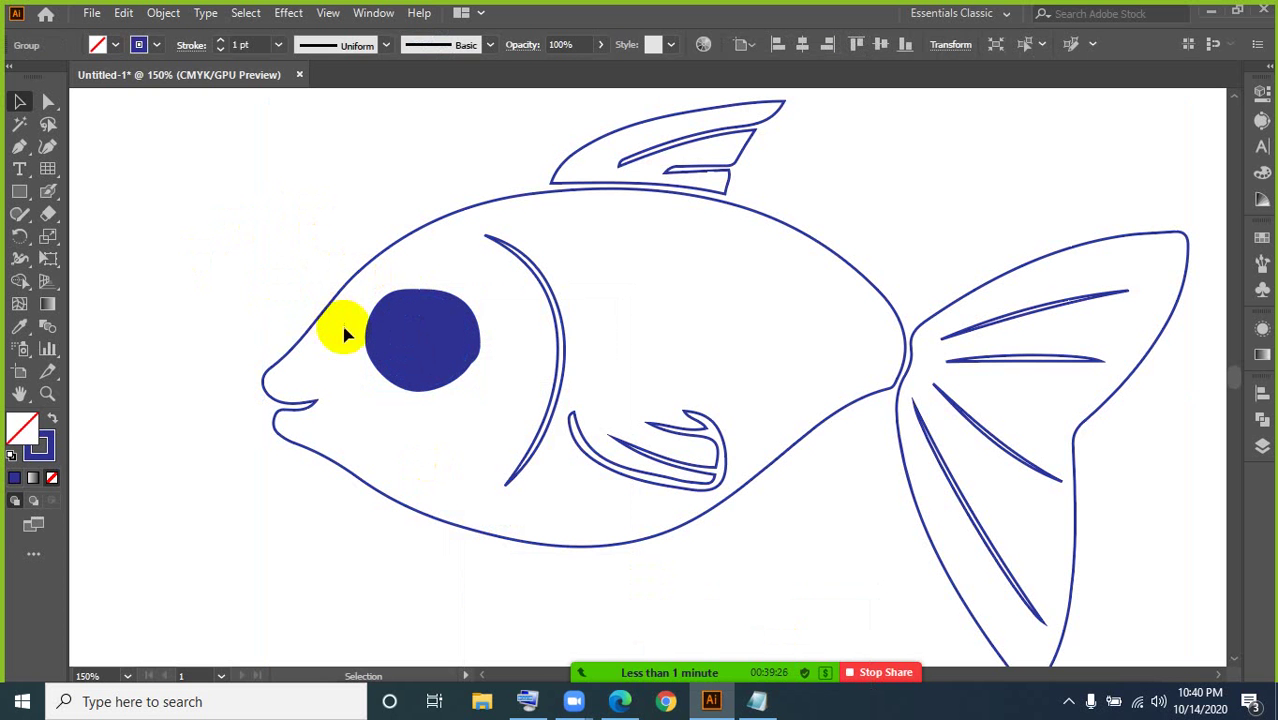
pyautogui.click(364, 267)
pyautogui.click(156, 46)
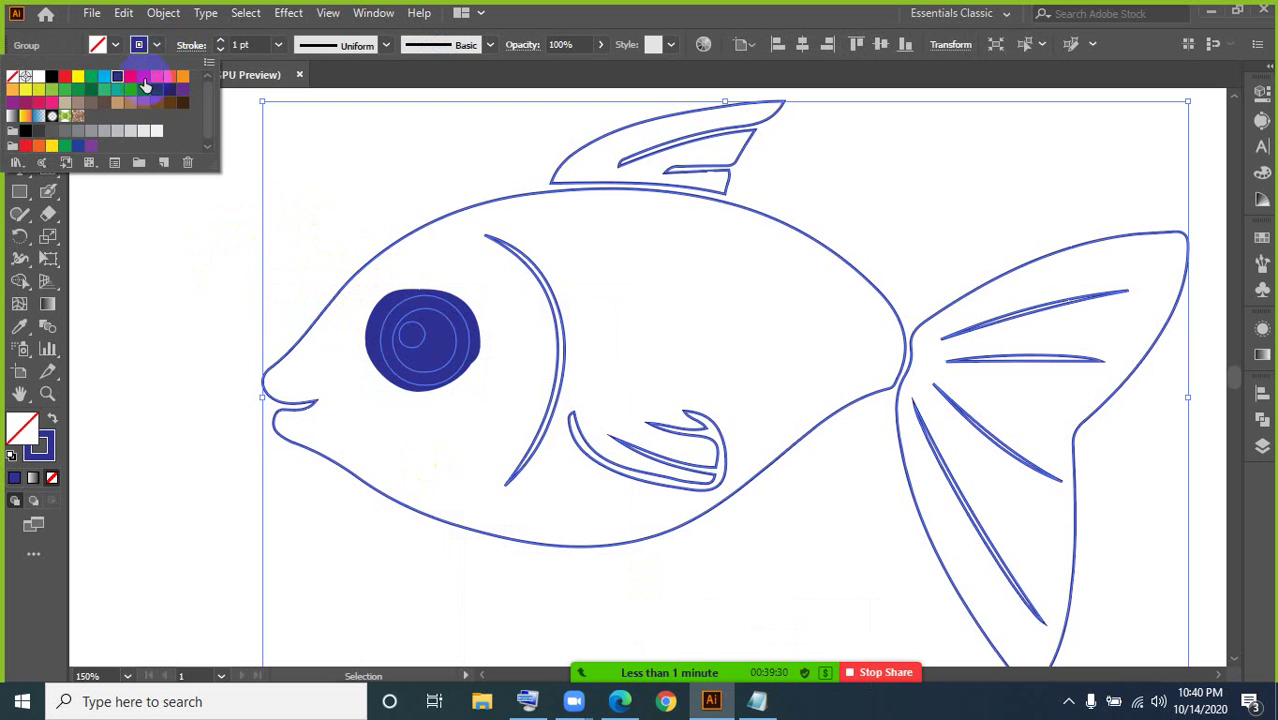
pyautogui.click(52, 76)
pyautogui.click(194, 349)
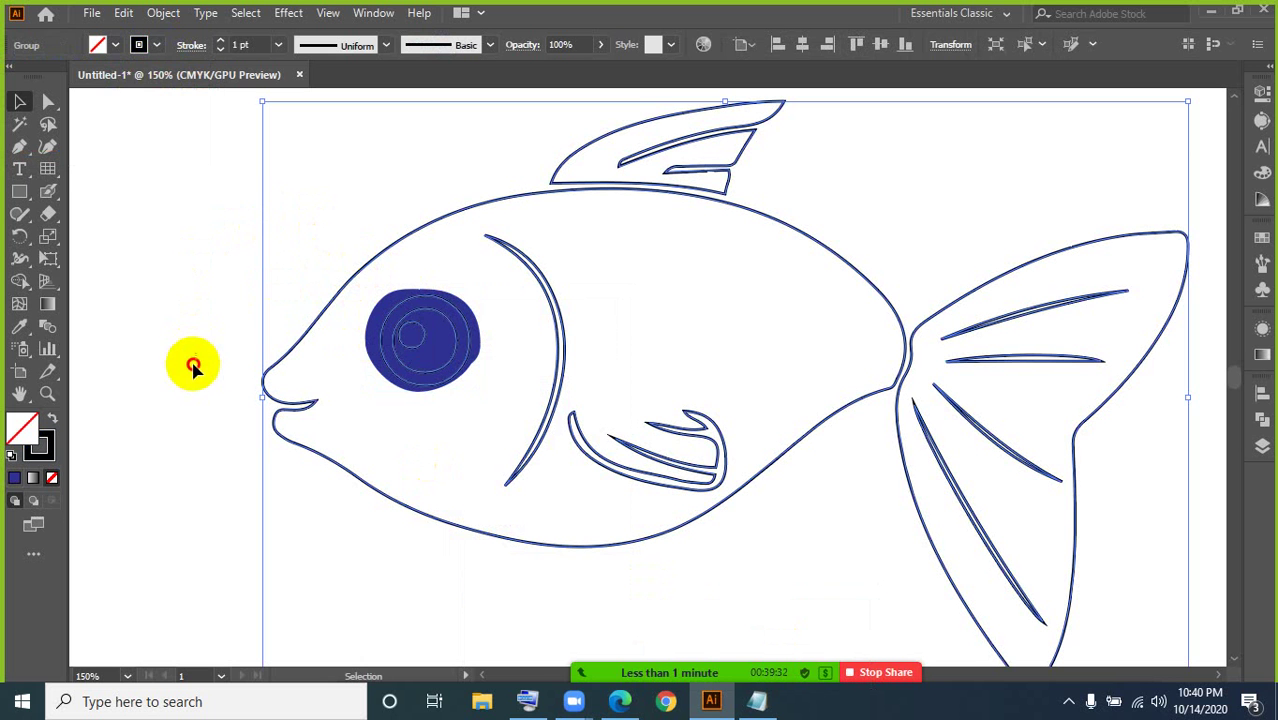
pyautogui.click(191, 364)
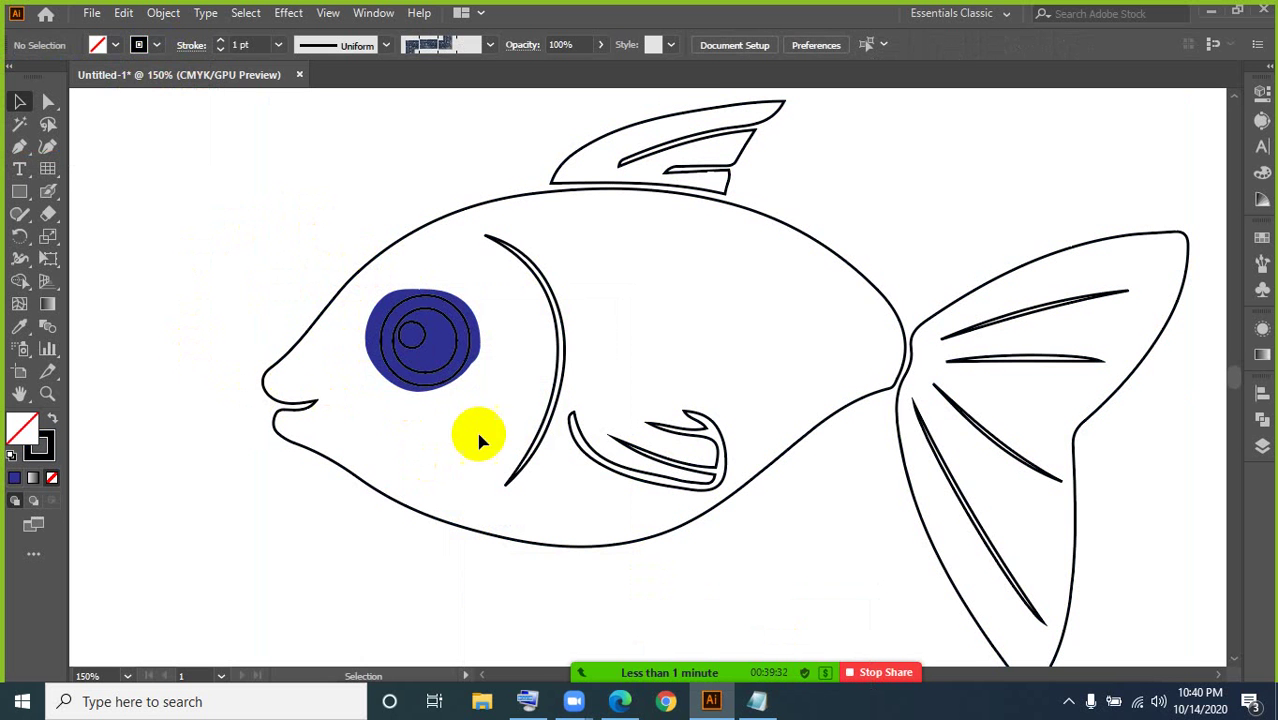
# Step: Bring the dark blue eye blob to the front of the stacking order, and deselect it
pyautogui.click(372, 355)
pyautogui.rightClick(371, 350)
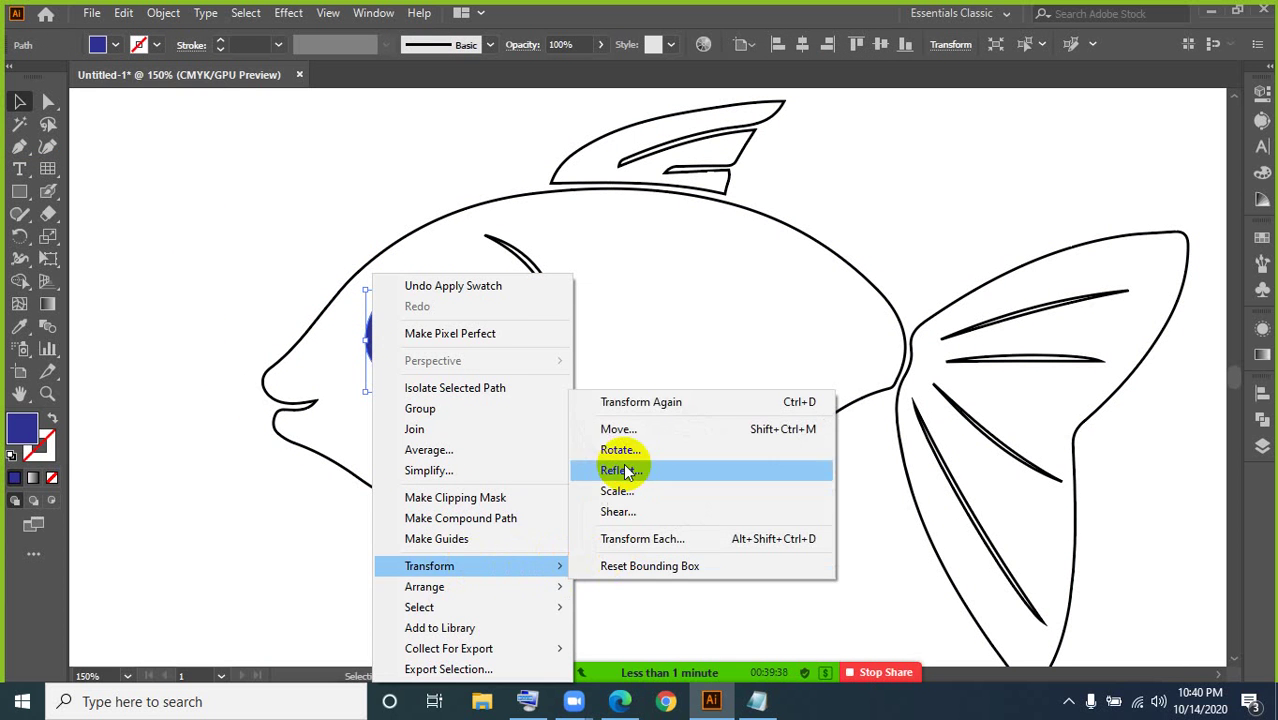
pyautogui.click(604, 586)
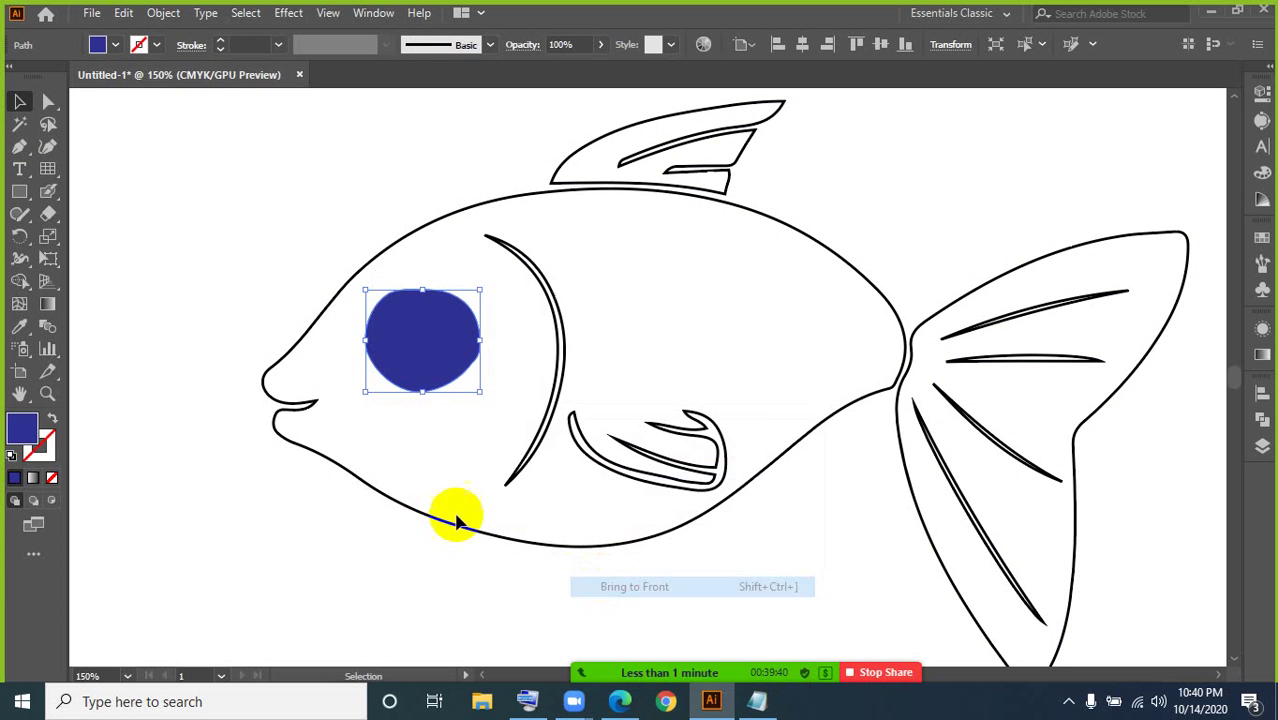
pyautogui.click(330, 420)
# Step: Send the dark blue eye blob to the back, behind the black eye circles, and clear the selection
pyautogui.click(379, 346)
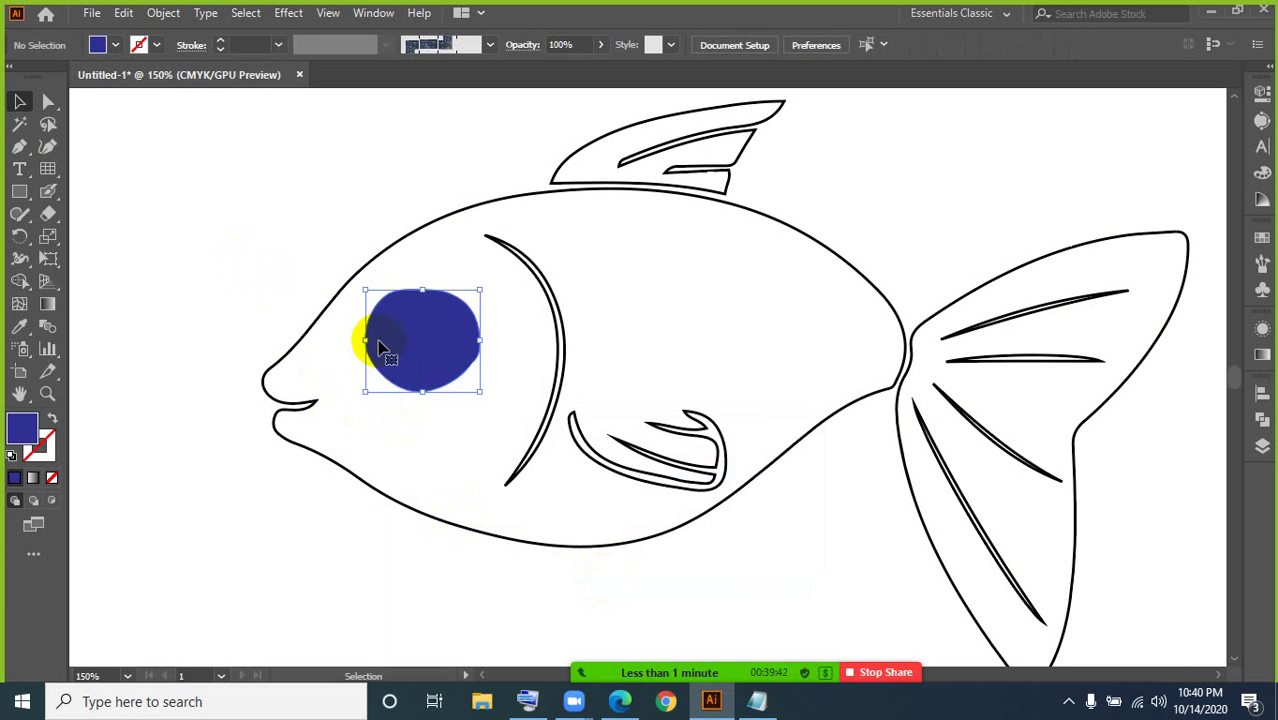
pyautogui.rightClick(379, 346)
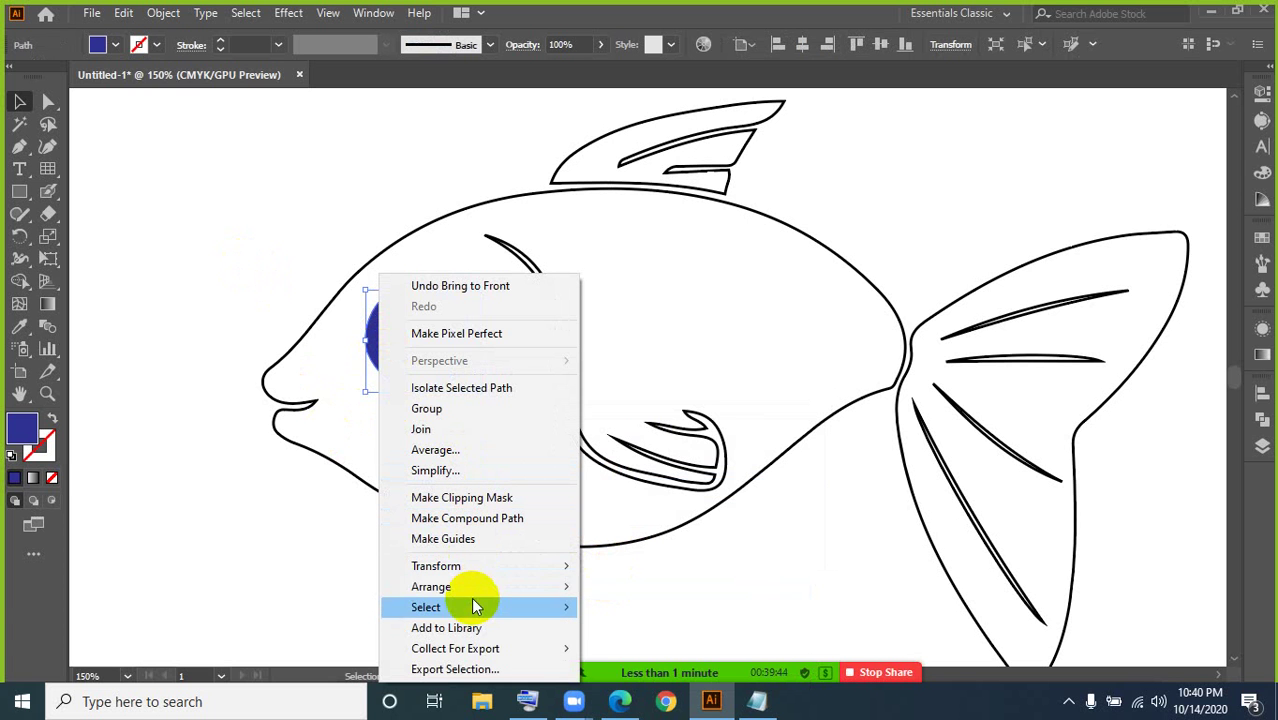
pyautogui.moveTo(516, 586)
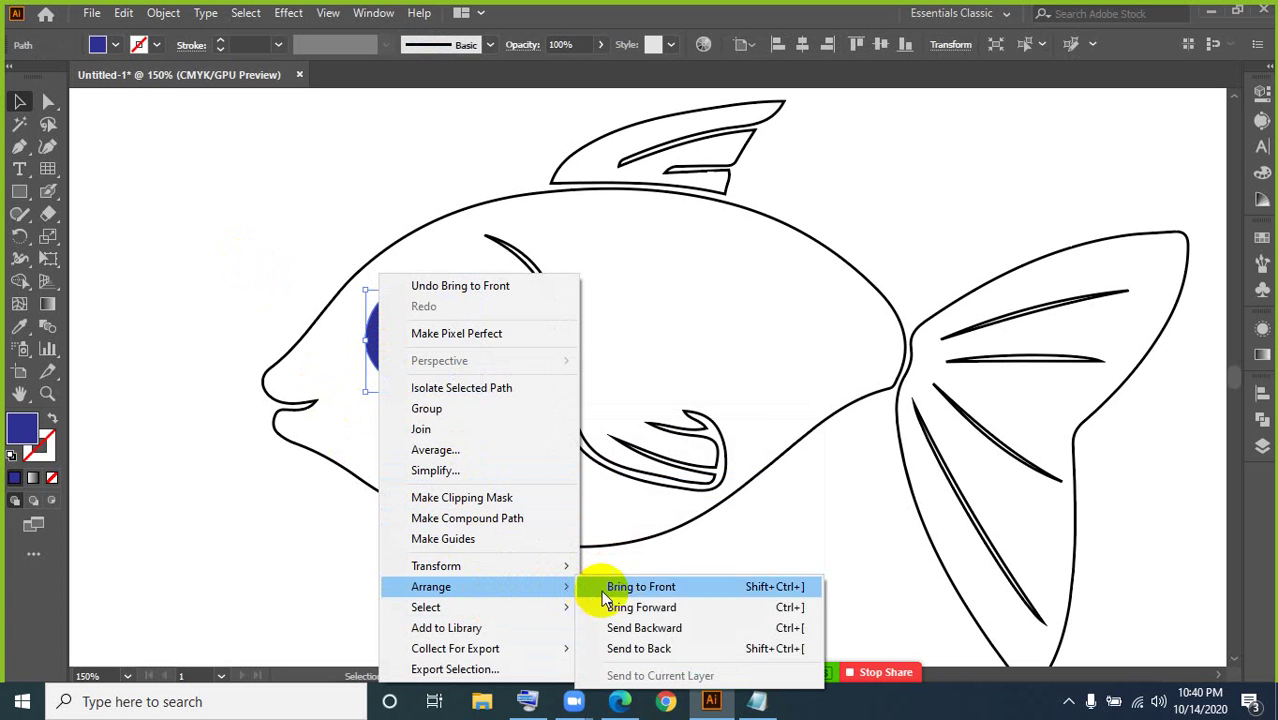
pyautogui.click(656, 647)
pyautogui.click(213, 258)
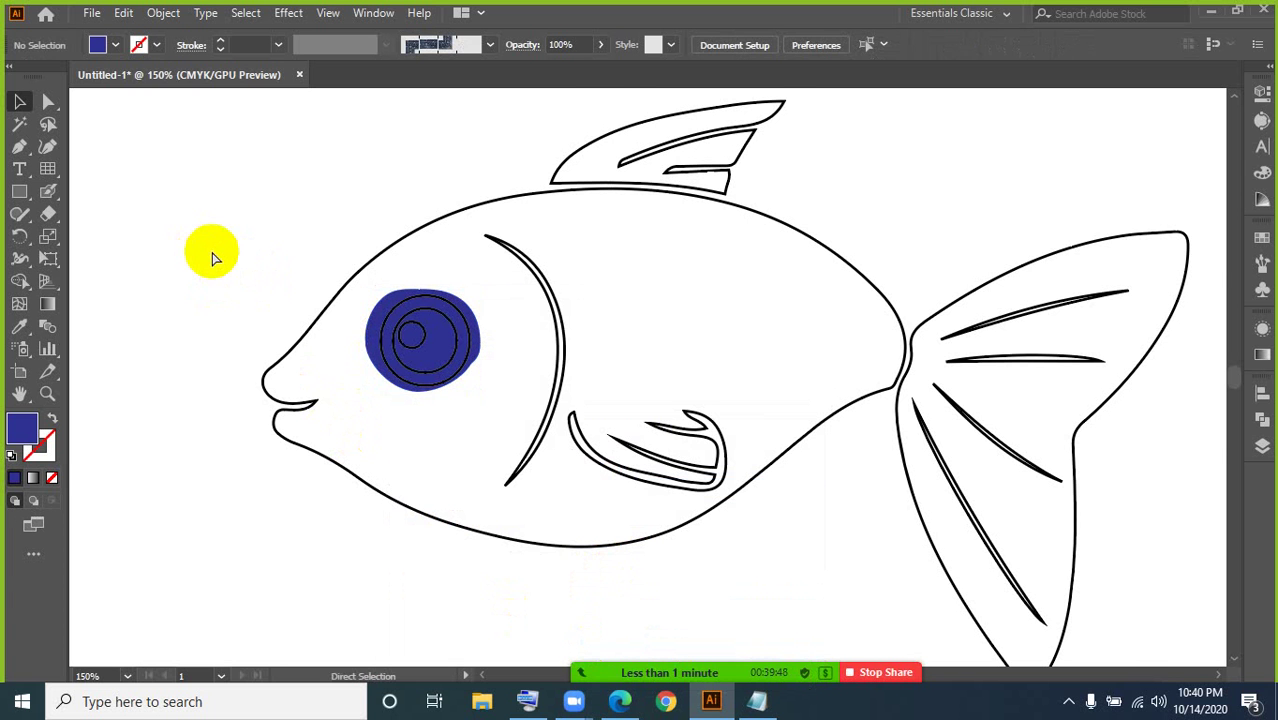
# Step: Select the fish together with its eye blob and activate the Shape Builder tool
pyautogui.hotkey('ctrl', '=')
pyautogui.moveTo(212, 188); pyautogui.dragTo(479, 425)
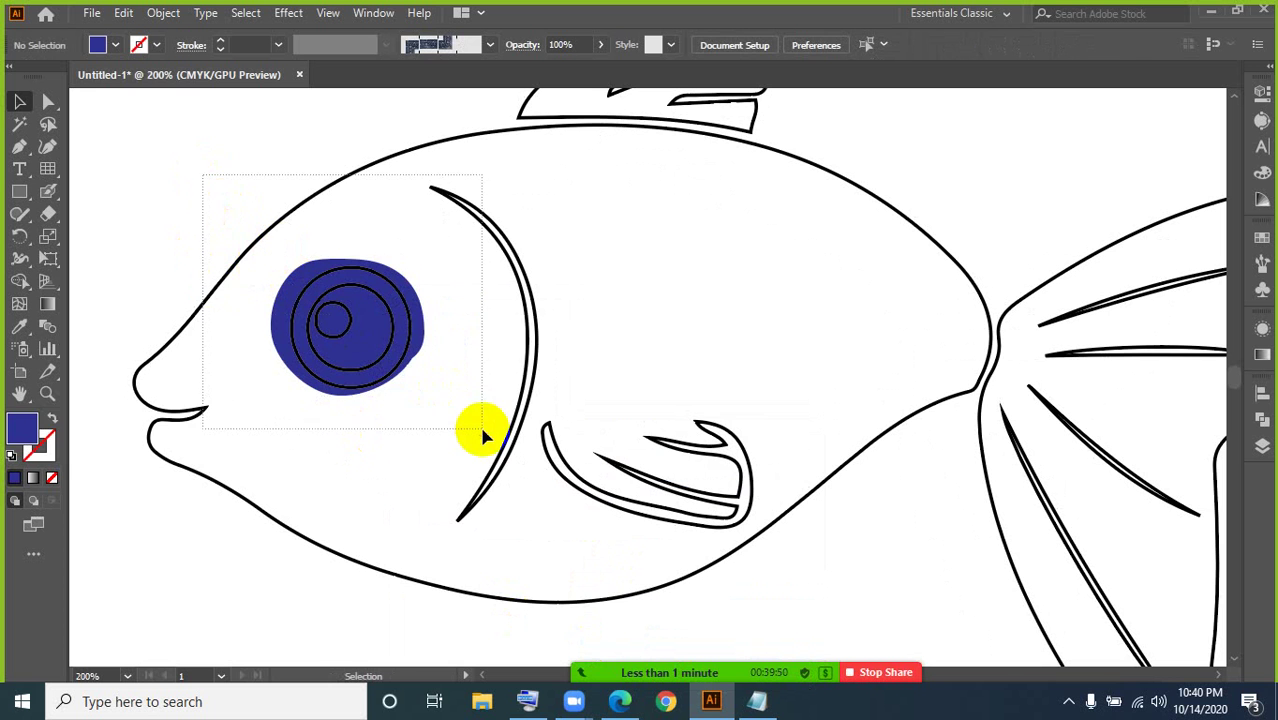
pyautogui.click(20, 281)
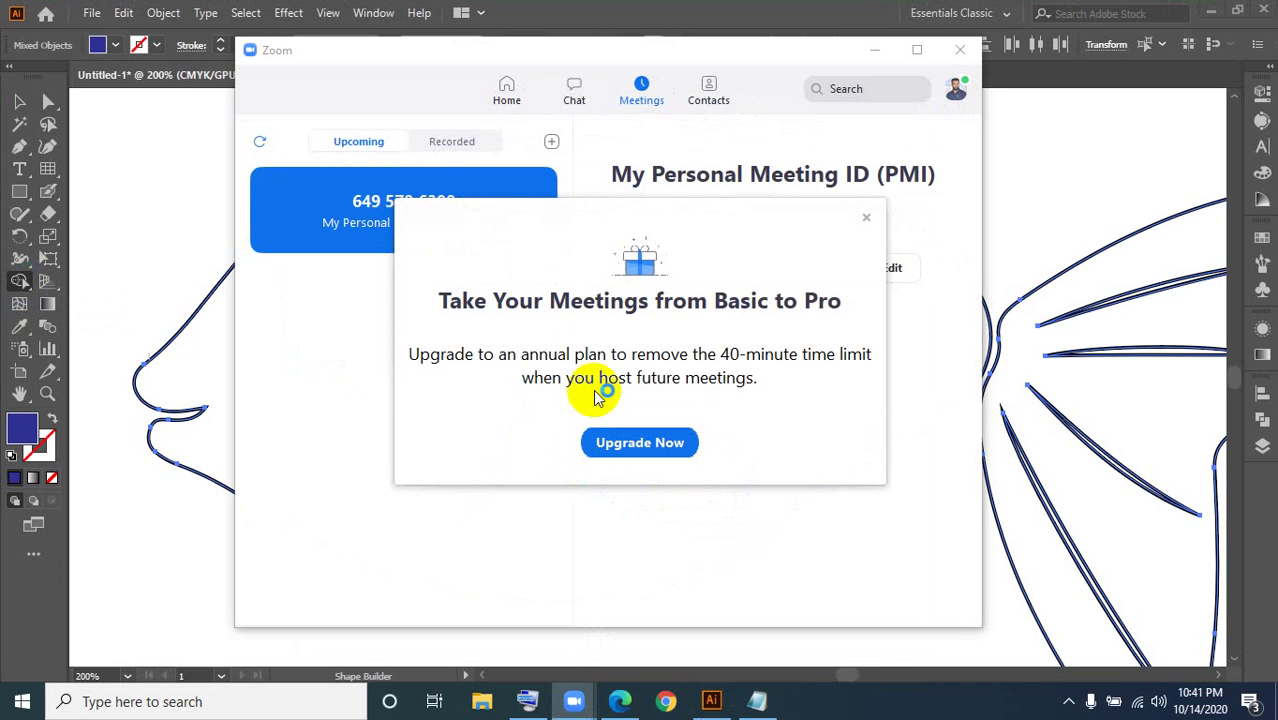
# Step: Clear the Zoom window off the drawing and unmute the meeting microphone
pyautogui.click(396, 465)
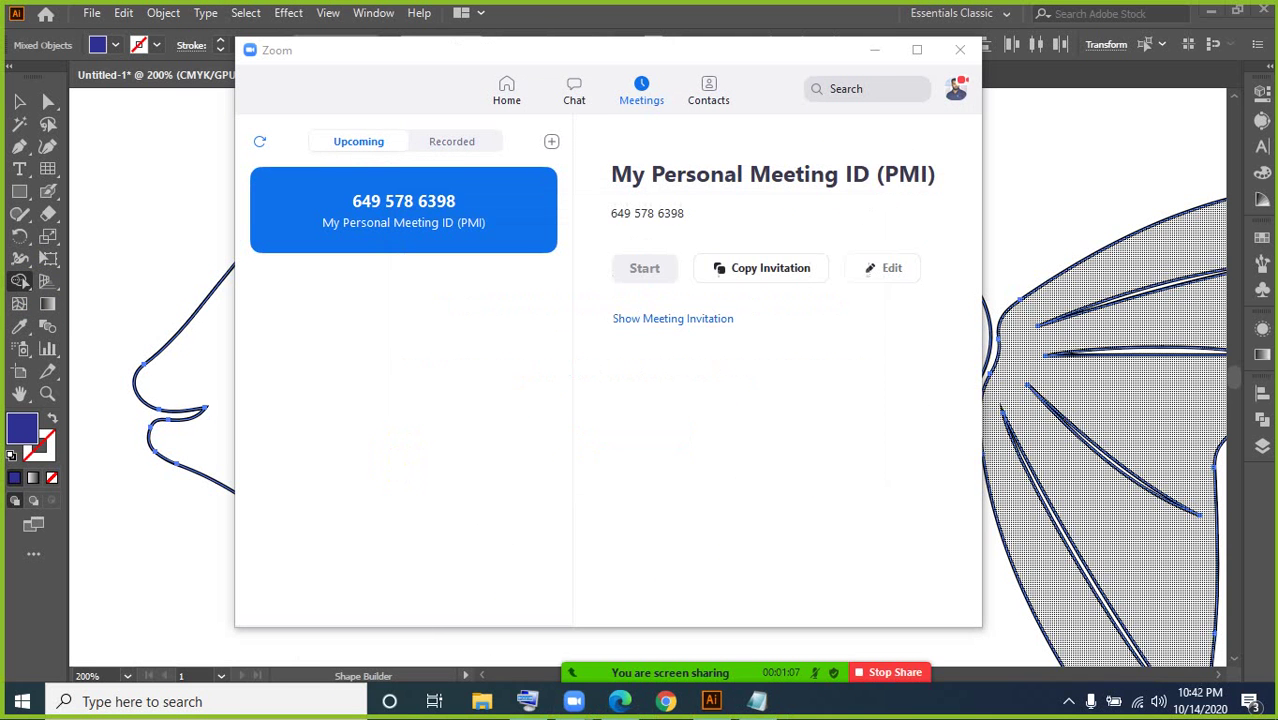
pyautogui.click(874, 49)
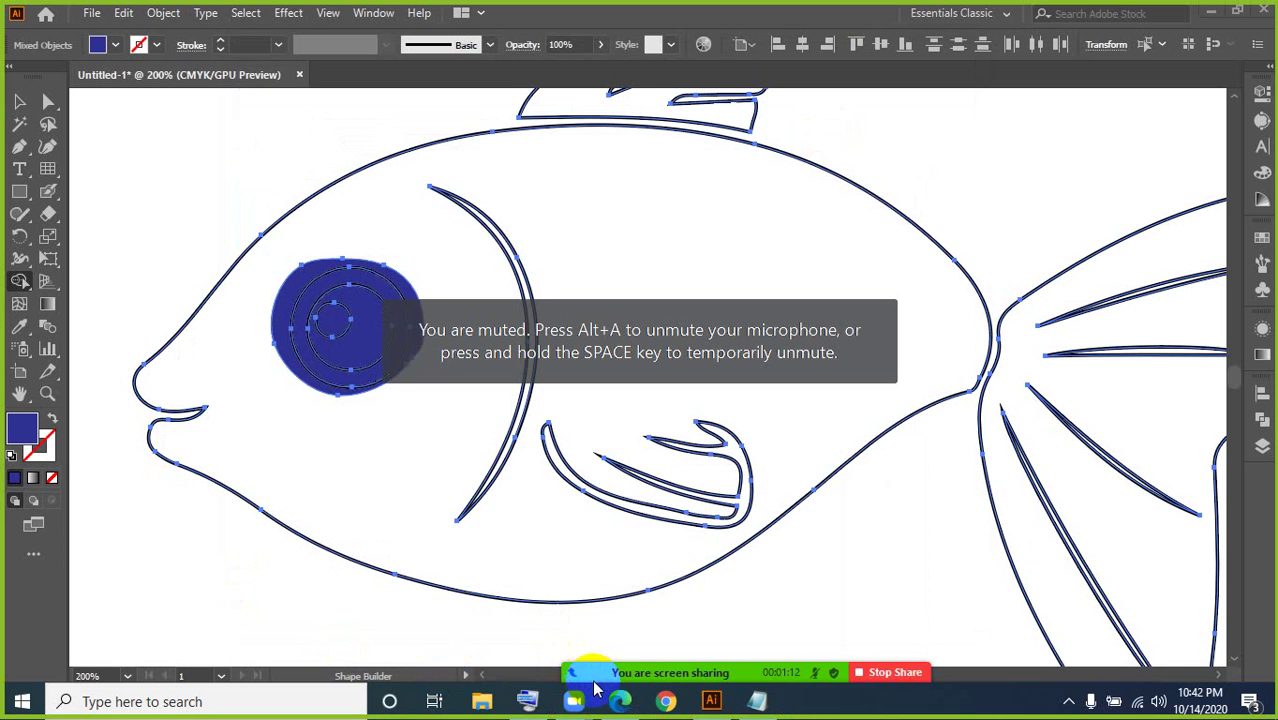
pyautogui.moveTo(590, 668)
pyautogui.click(527, 655)
pyautogui.click(371, 648)
pyautogui.click(371, 648)
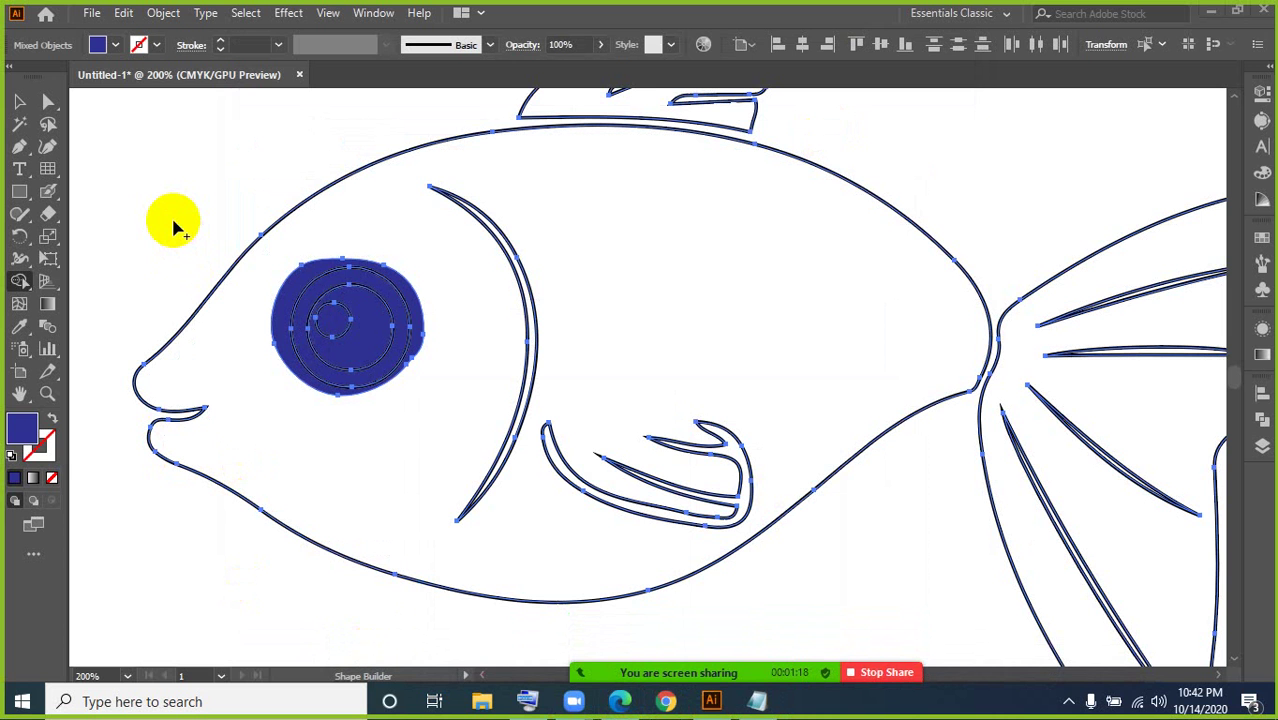
# Step: Reselect the fish with its eye blob, try removing the blob's outer ring with the Shape Builder, and undo the removal
pyautogui.click(20, 106)
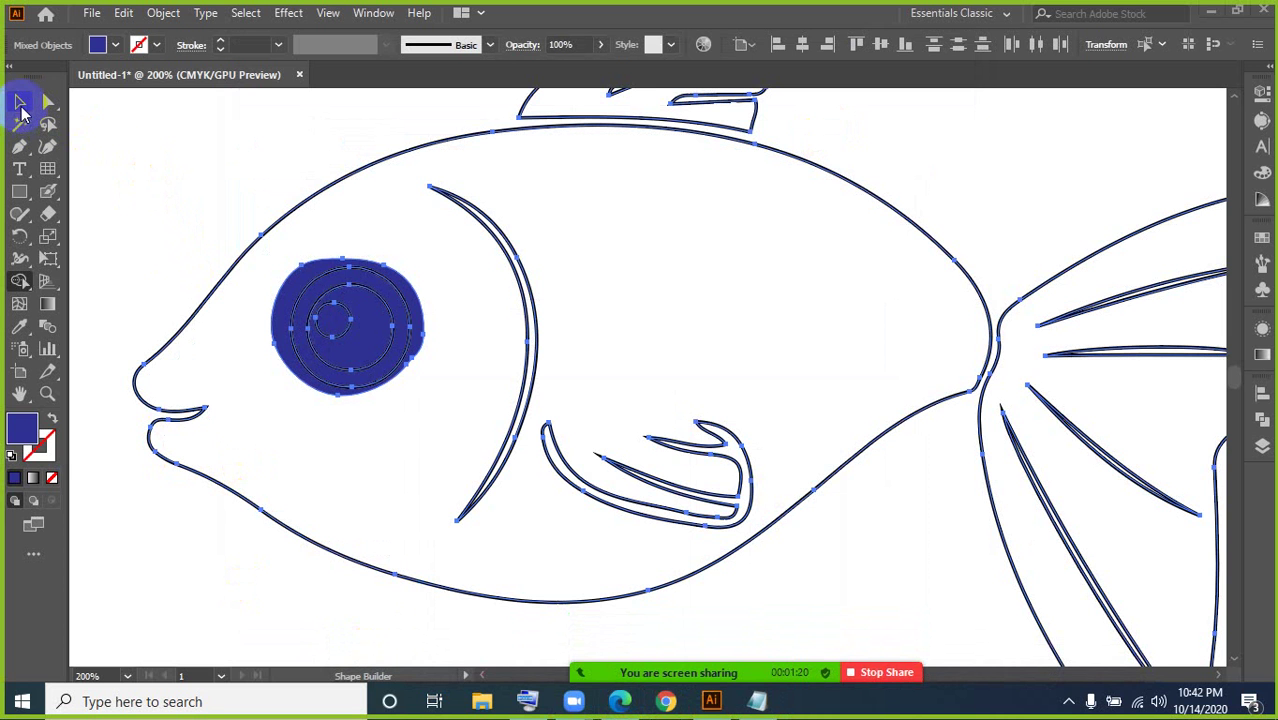
pyautogui.click(98, 172)
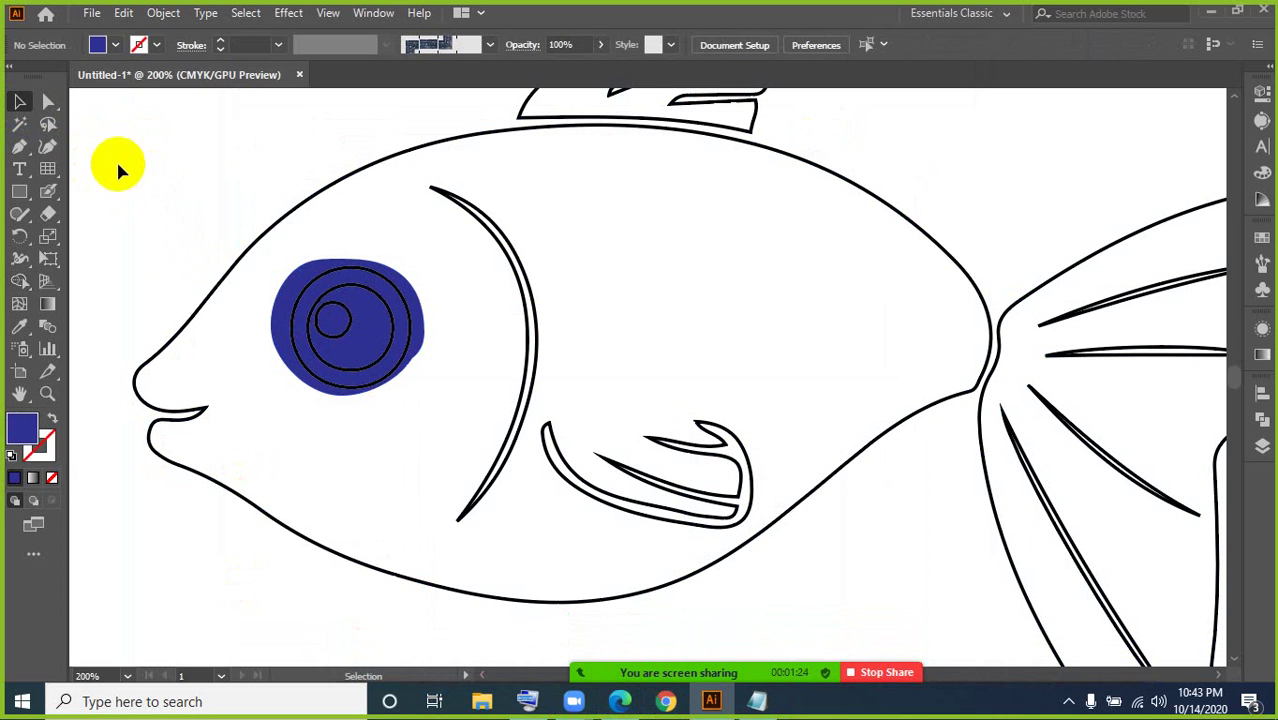
pyautogui.click(147, 131)
pyautogui.moveTo(147, 131); pyautogui.dragTo(541, 570)
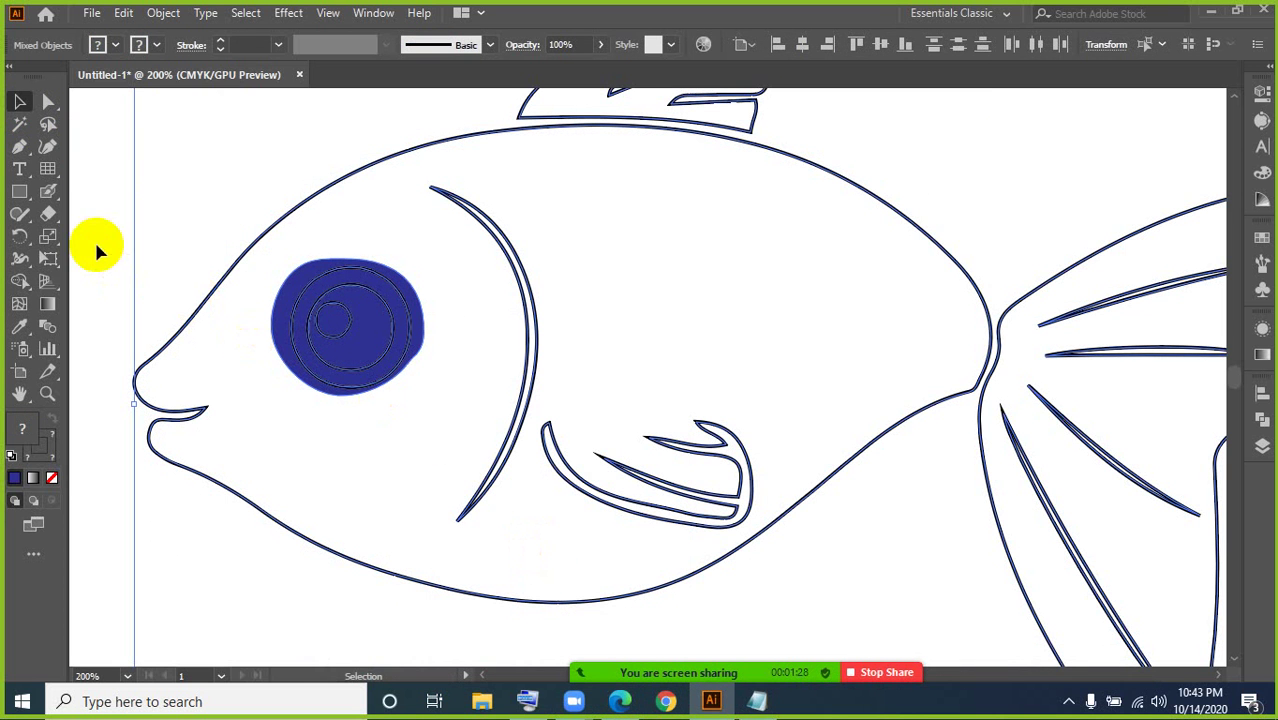
pyautogui.click(20, 282)
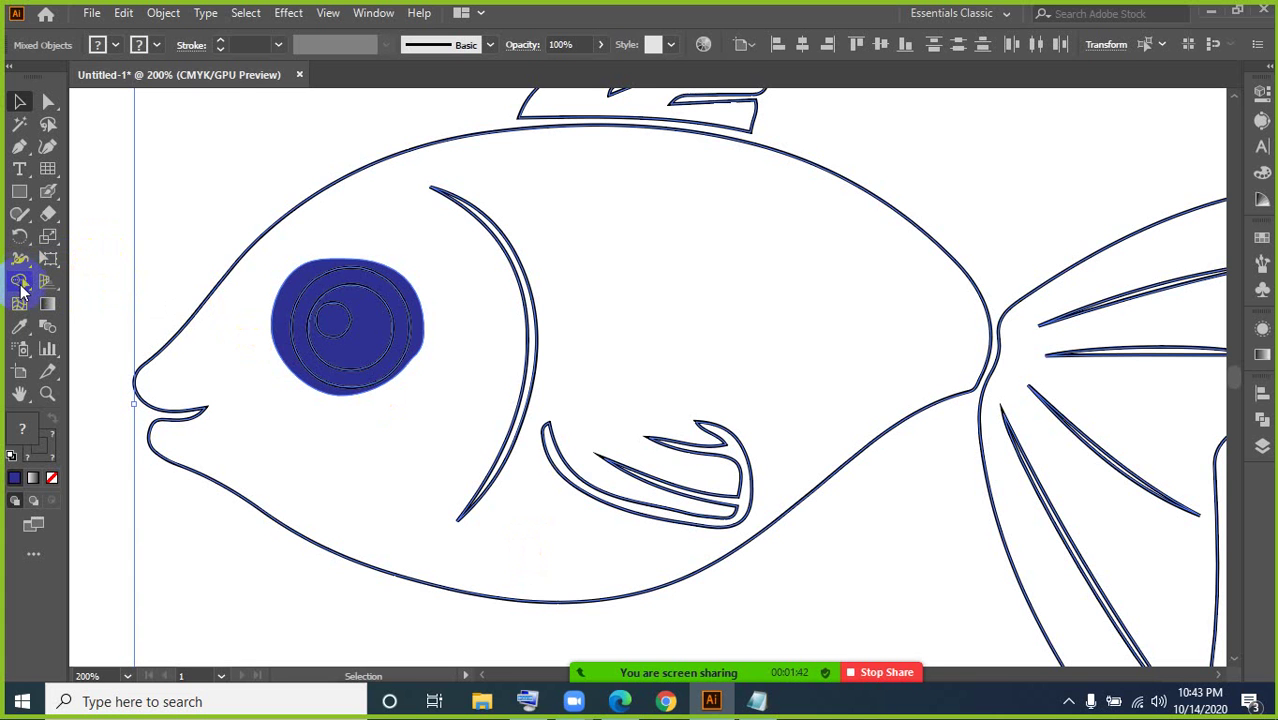
pyautogui.click(20, 286)
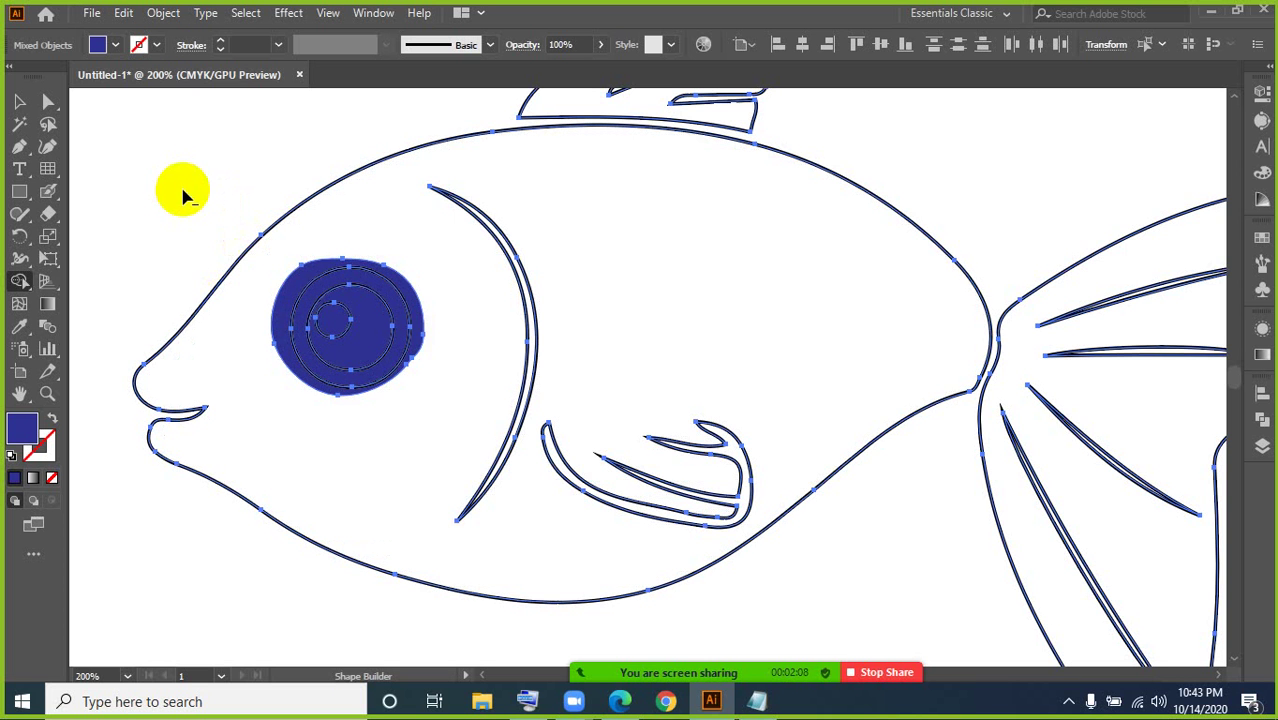
pyautogui.keyDown('alt'); pyautogui.click(281, 325); pyautogui.keyUp('alt')
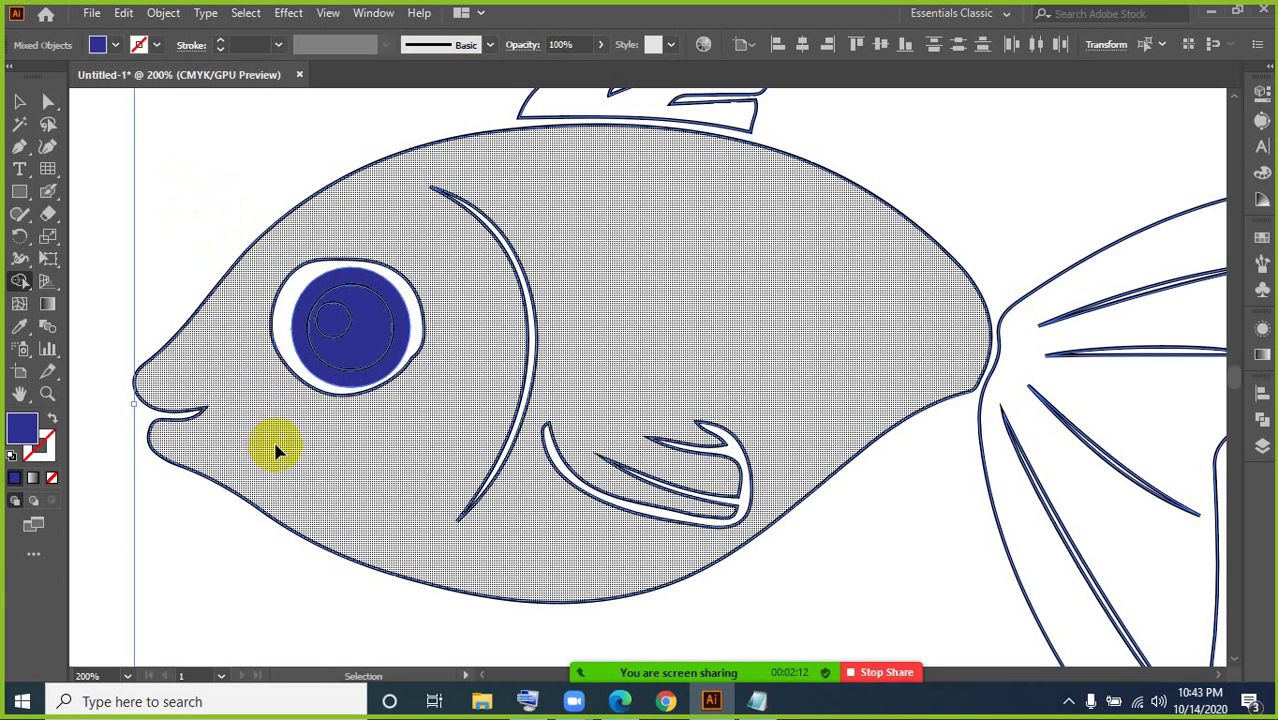
pyautogui.hotkey('ctrl', 'z')
pyautogui.click(275, 341)
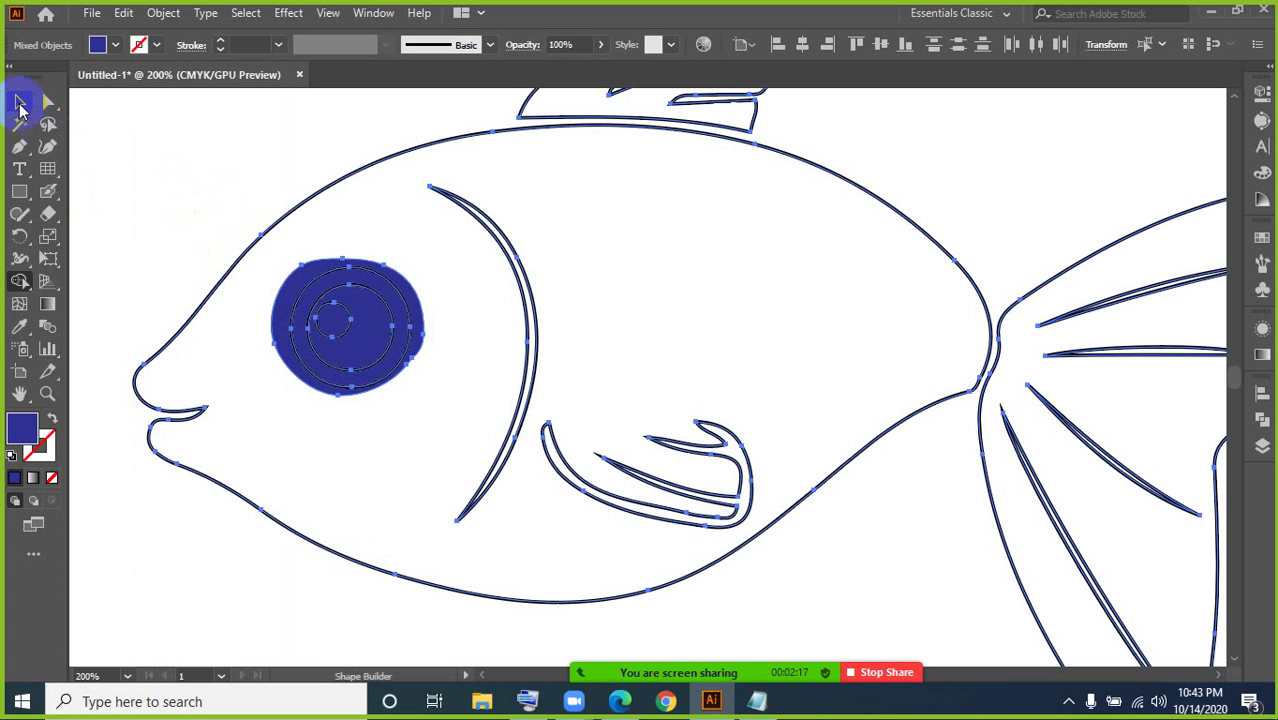
pyautogui.click(20, 104)
pyautogui.click(130, 180)
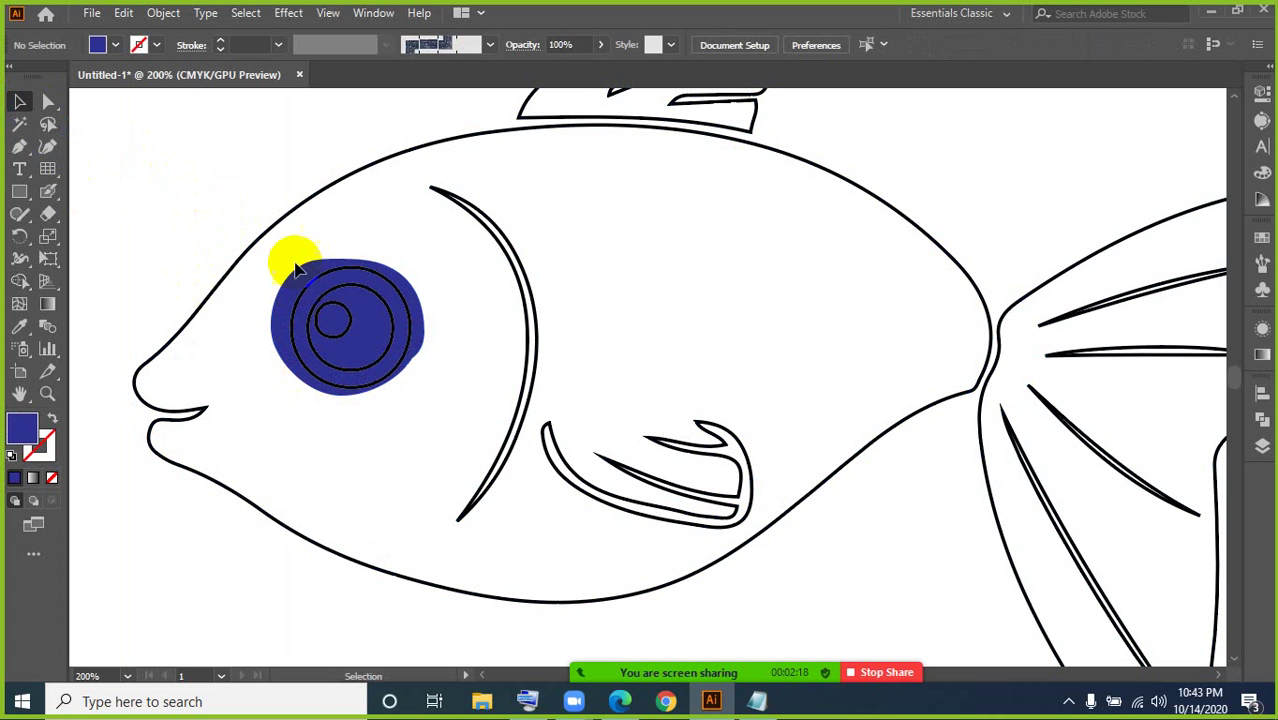
# Step: Try once more to cut away the ring outside the largest eye circle with the Shape Builder, undo it, and deselect everything
pyautogui.moveTo(303, 267); pyautogui.dragTo(371, 422)
pyautogui.click(115, 224)
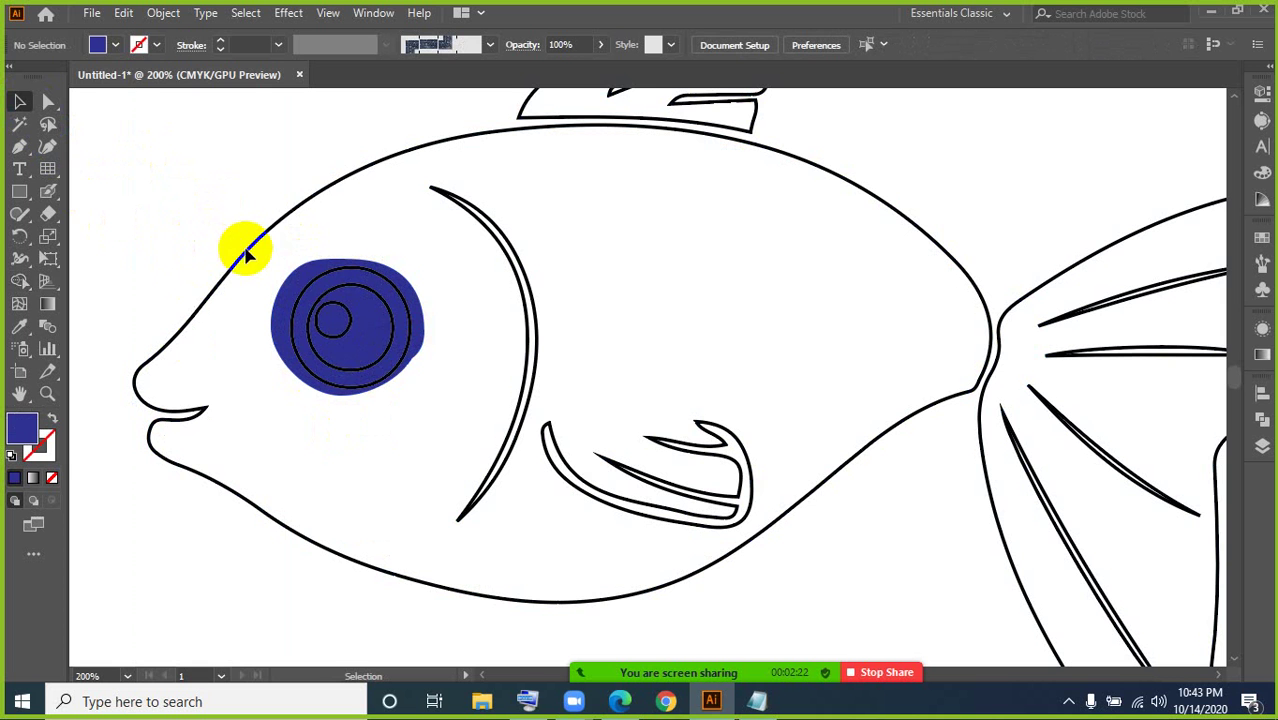
pyautogui.moveTo(300, 251); pyautogui.dragTo(427, 398)
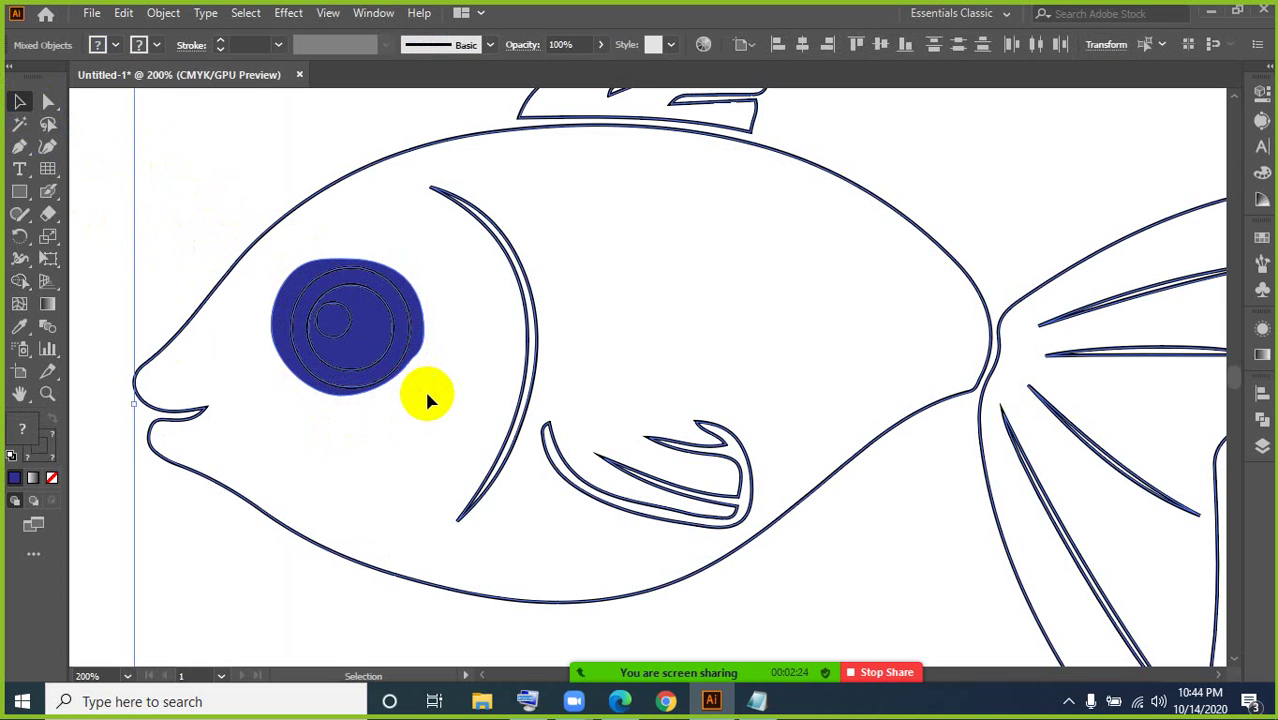
pyautogui.click(20, 282)
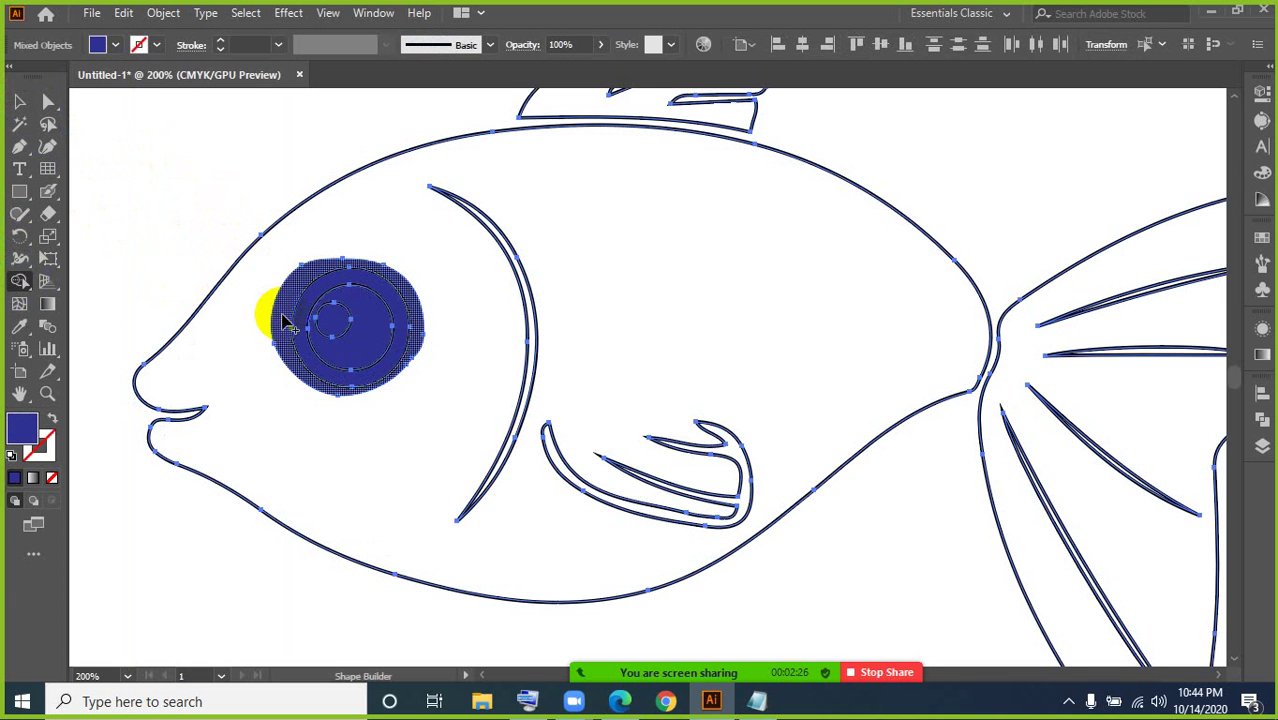
pyautogui.click(281, 320)
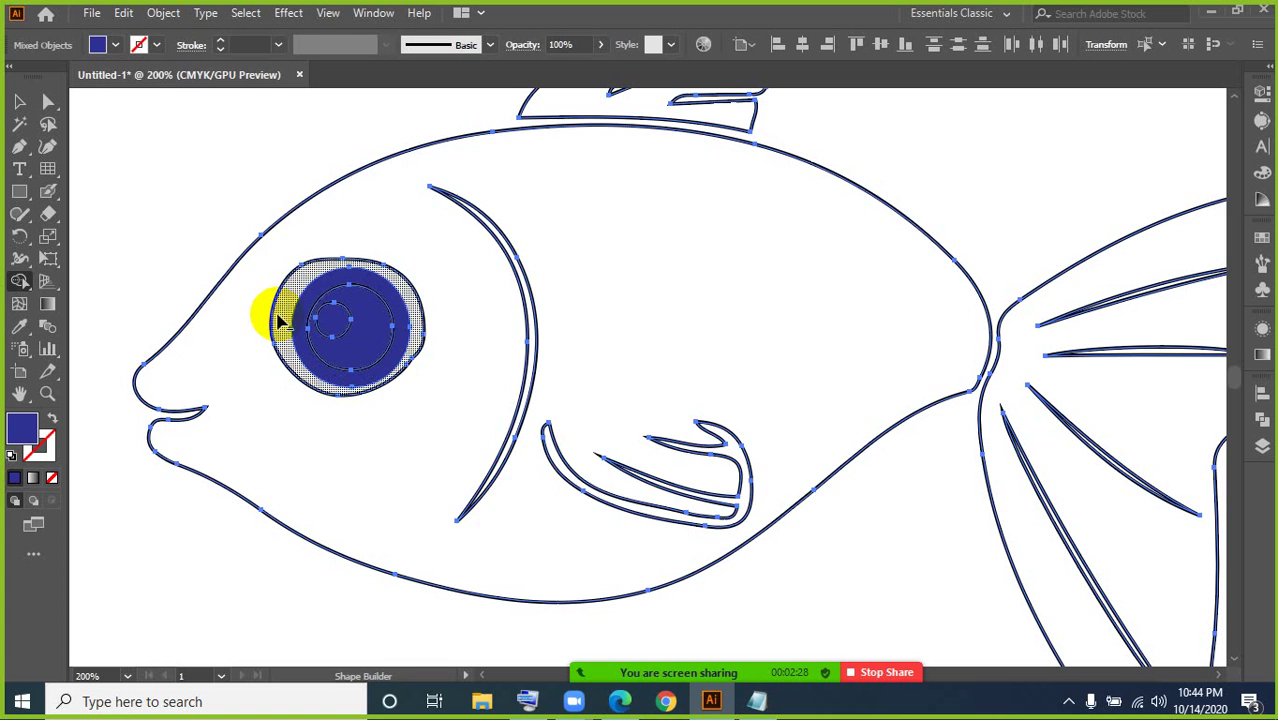
pyautogui.hotkey('ctrl', 'z')
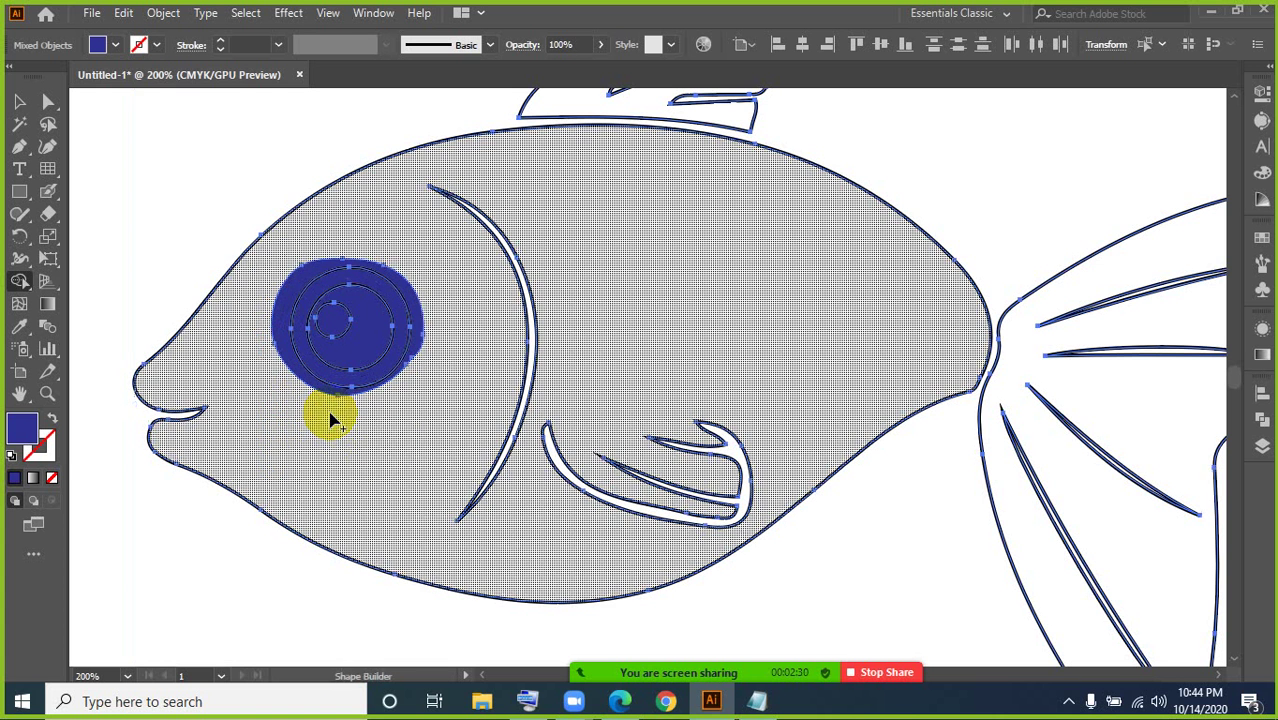
pyautogui.click(20, 102)
pyautogui.click(165, 205)
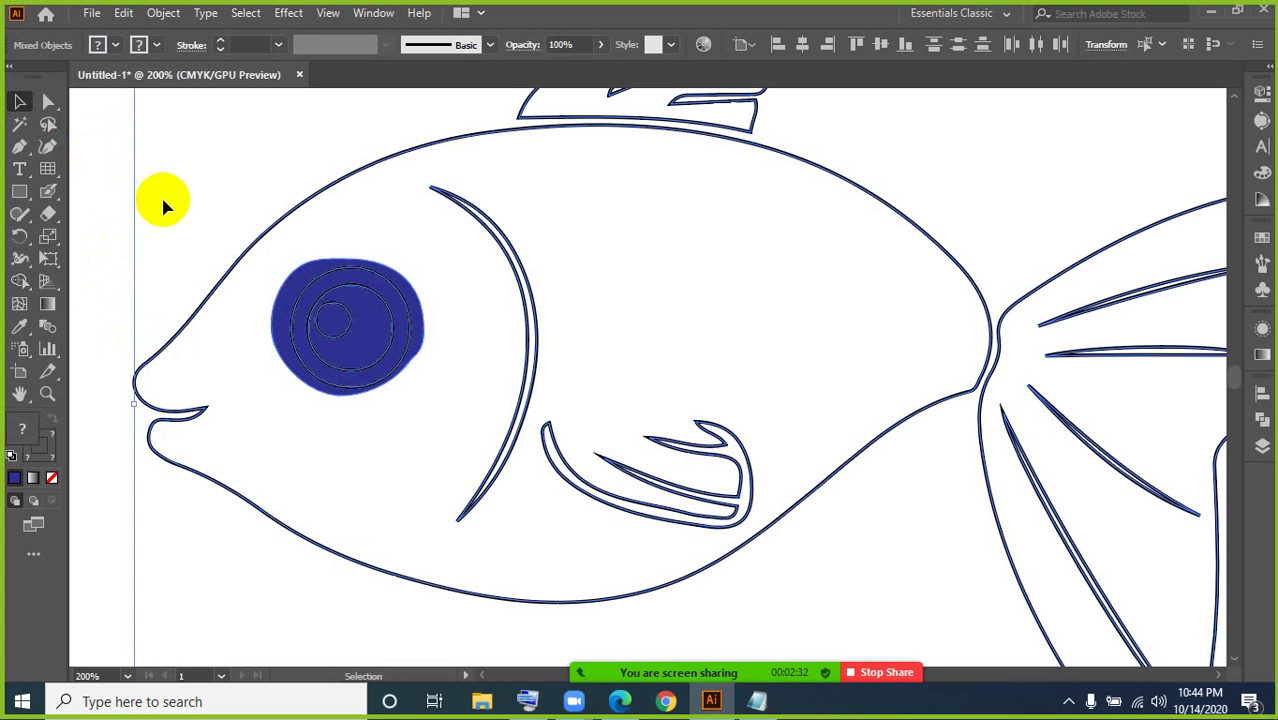
pyautogui.click(111, 262)
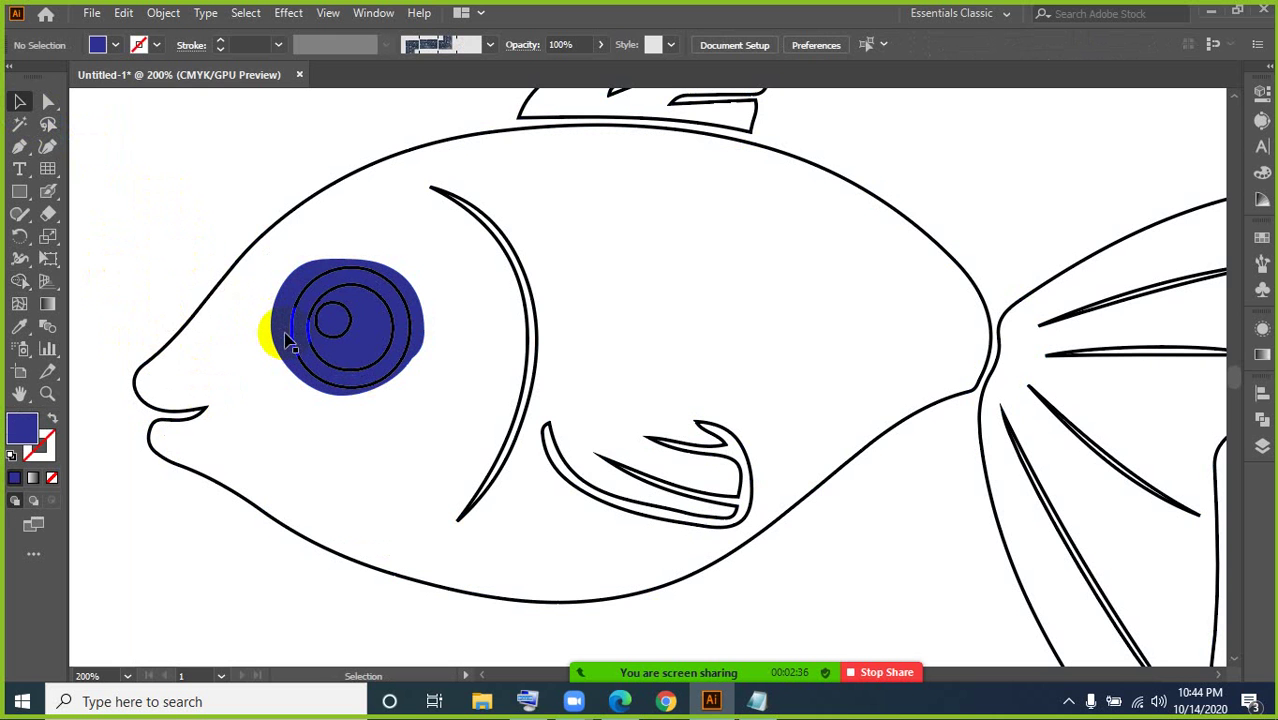
pyautogui.click(360, 341)
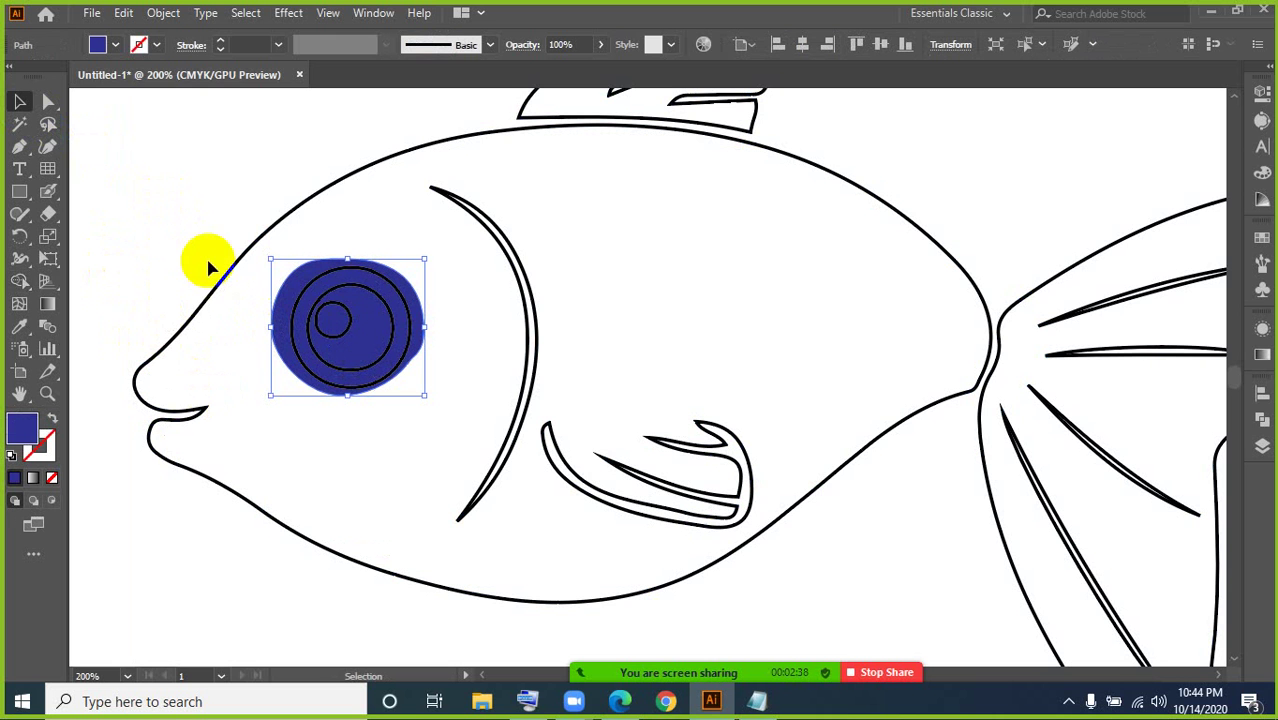
pyautogui.click(20, 282)
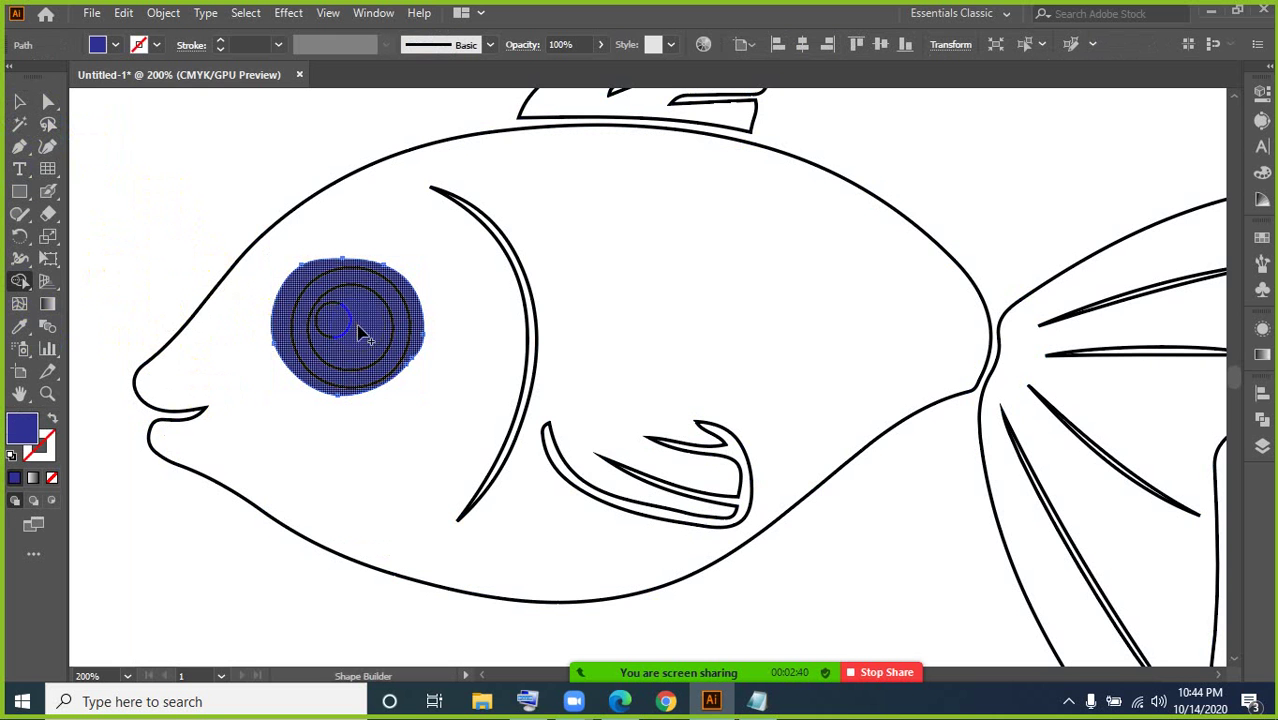
pyautogui.click(20, 101)
# Step: Select the fish and eye blob together, and subtract the eye's smallest inner circle from the blob with the Shape Builder
pyautogui.moveTo(178, 189); pyautogui.dragTo(472, 442)
pyautogui.click(20, 282)
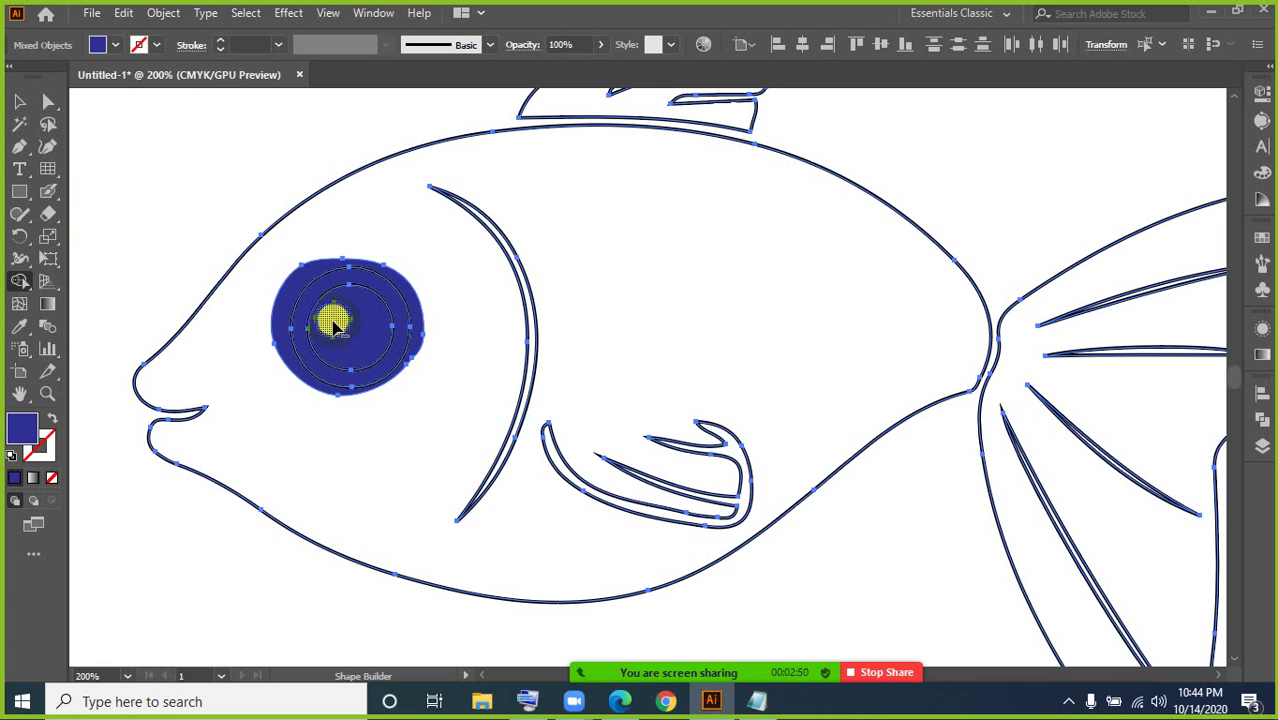
pyautogui.keyDown('alt'); pyautogui.click(333, 322); pyautogui.keyUp('alt')
pyautogui.click(20, 101)
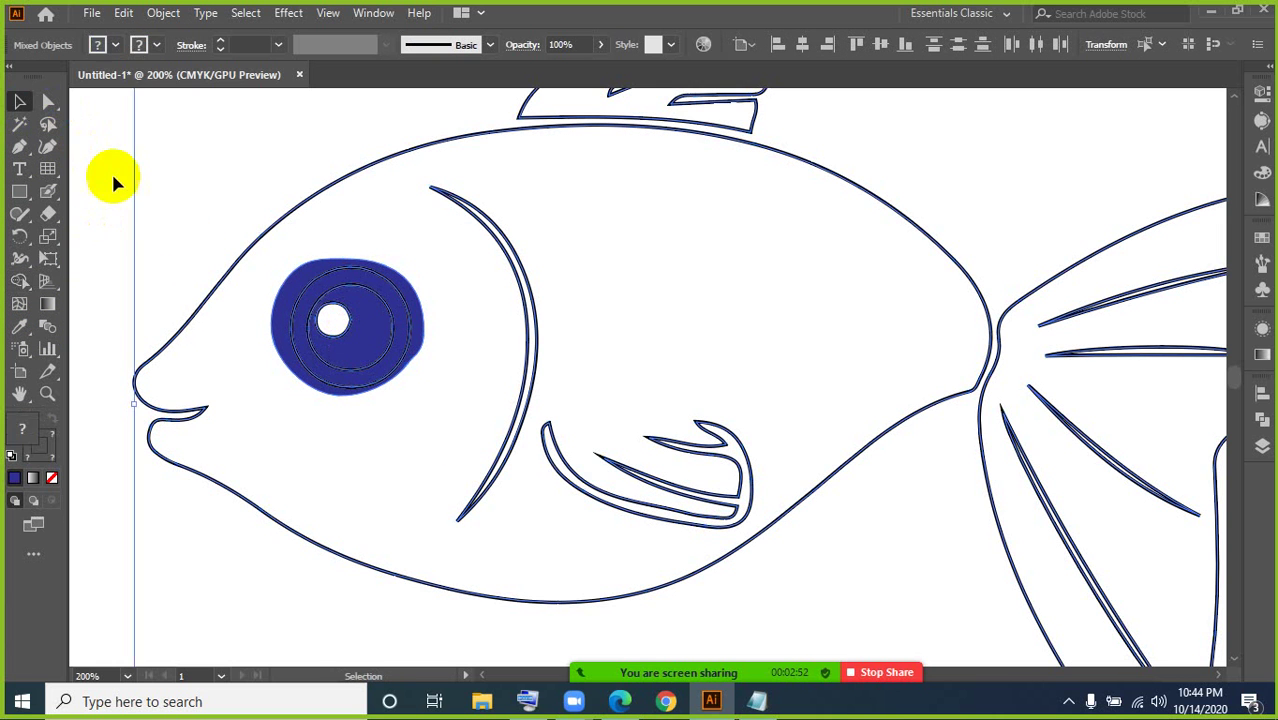
# Step: Fill the fish's eye blob with black and deselect it
pyautogui.click(111, 171)
pyautogui.click(333, 324)
pyautogui.click(338, 360)
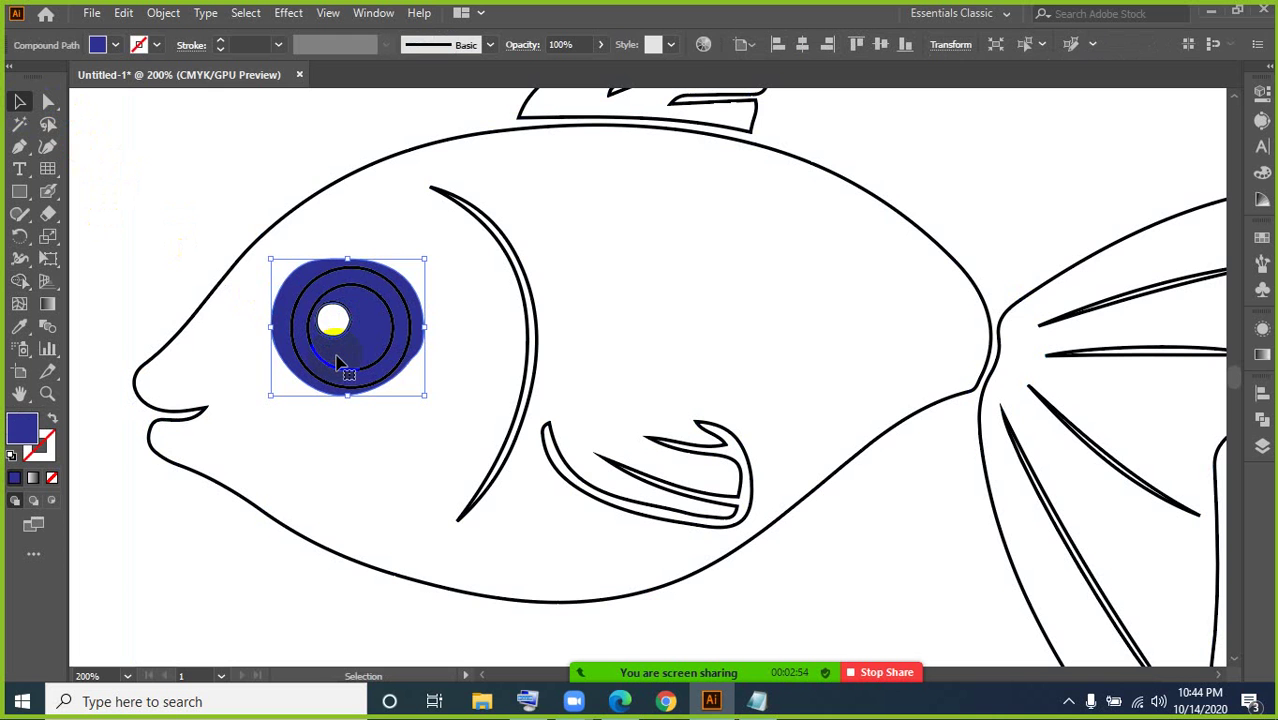
pyautogui.click(339, 258)
pyautogui.click(115, 45)
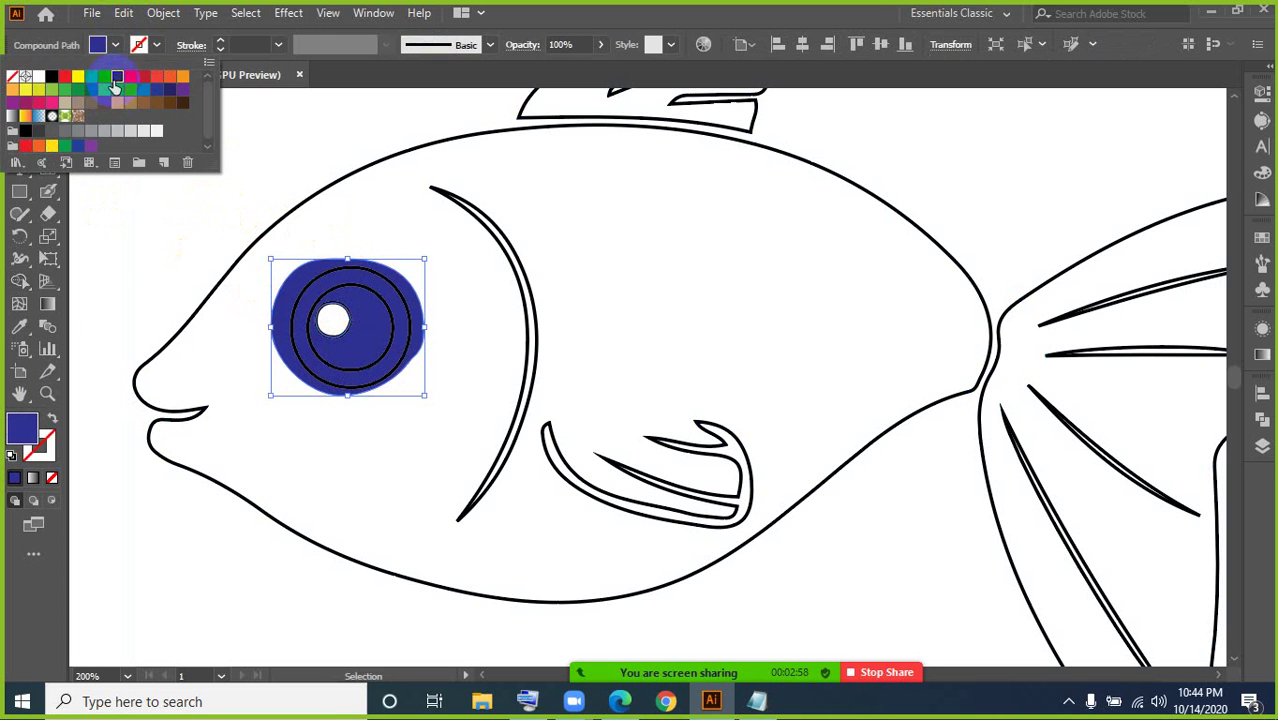
pyautogui.click(52, 76)
pyautogui.click(168, 208)
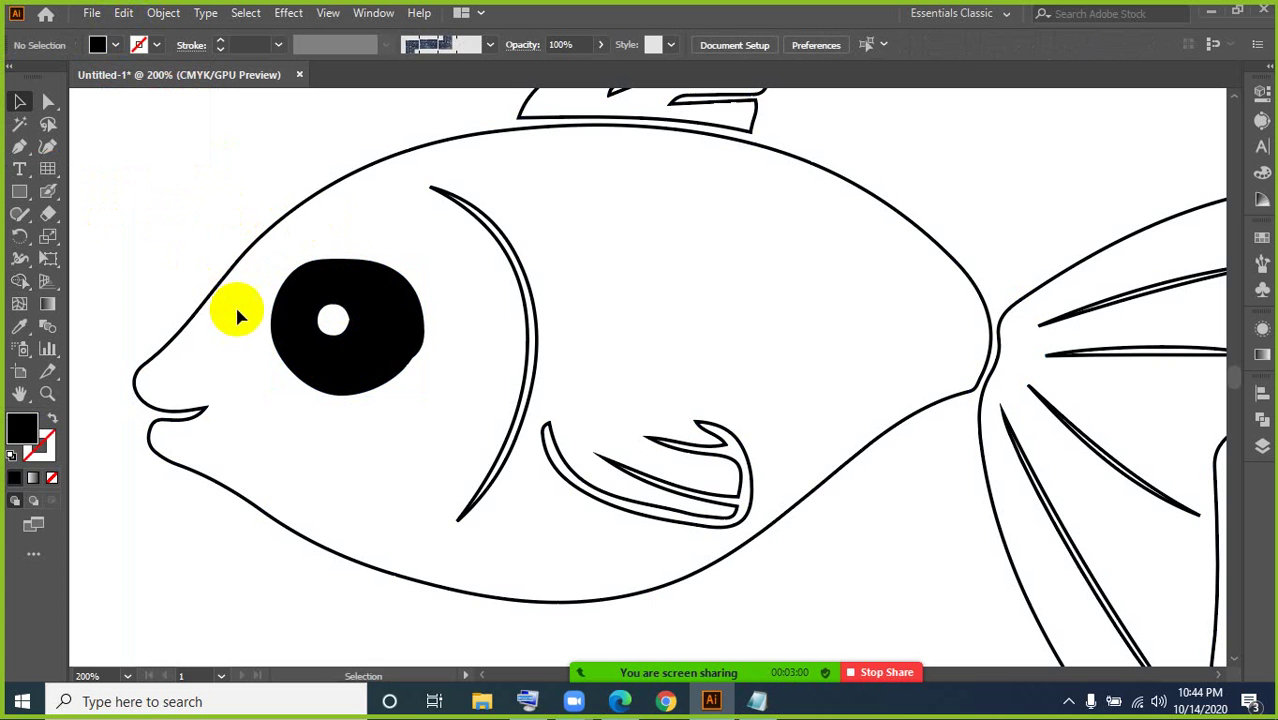
# Step: Try to expand the black eye blob with the Expand command
pyautogui.hotkey('ctrl', 'a')
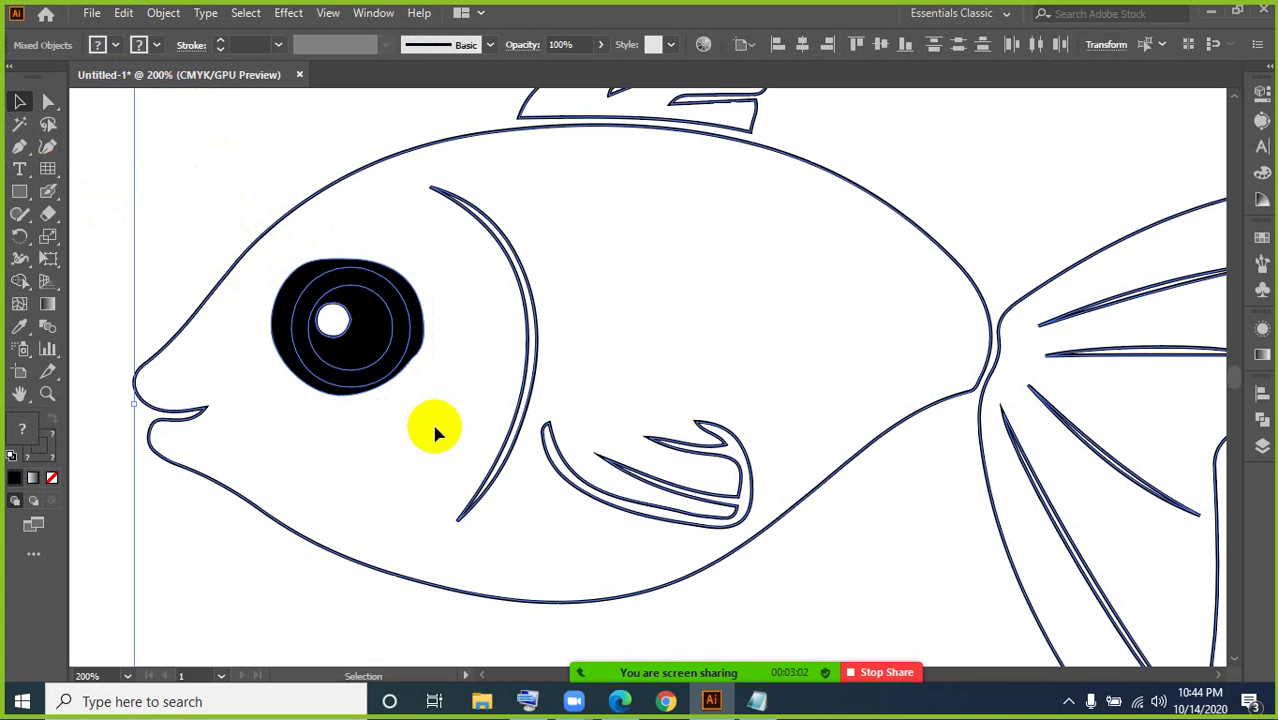
pyautogui.click(163, 230)
pyautogui.click(404, 311)
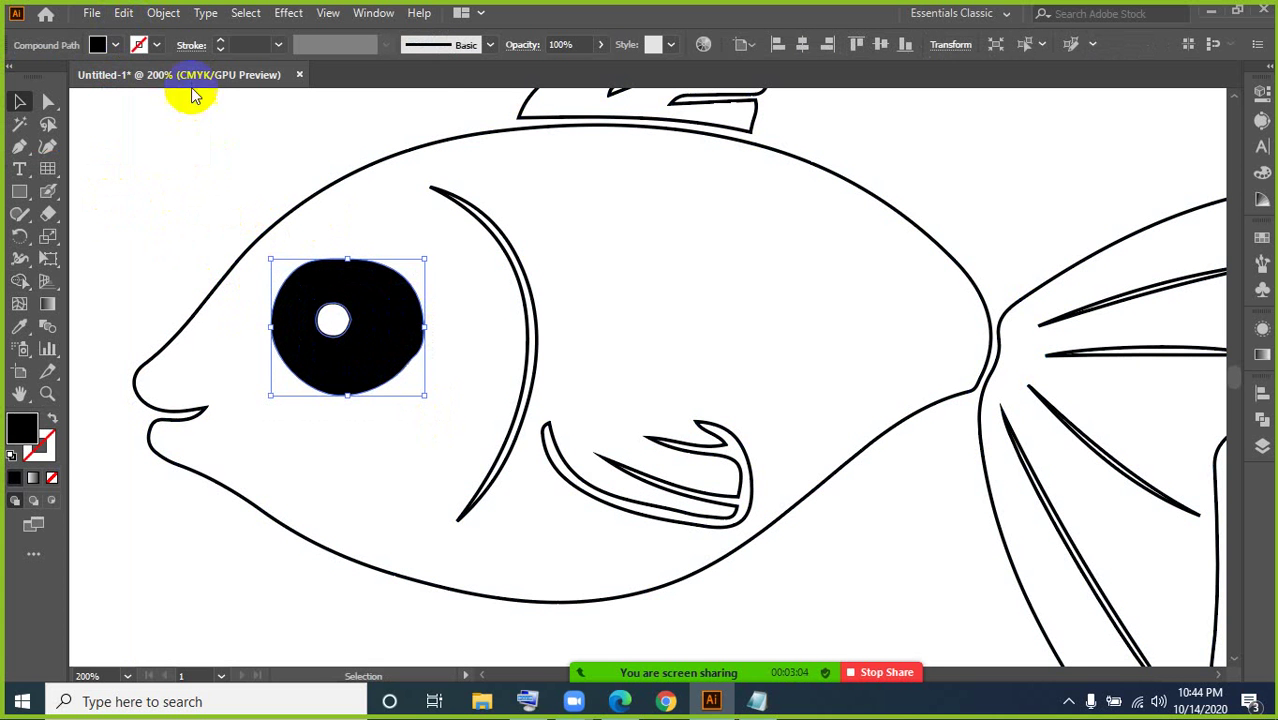
pyautogui.click(167, 16)
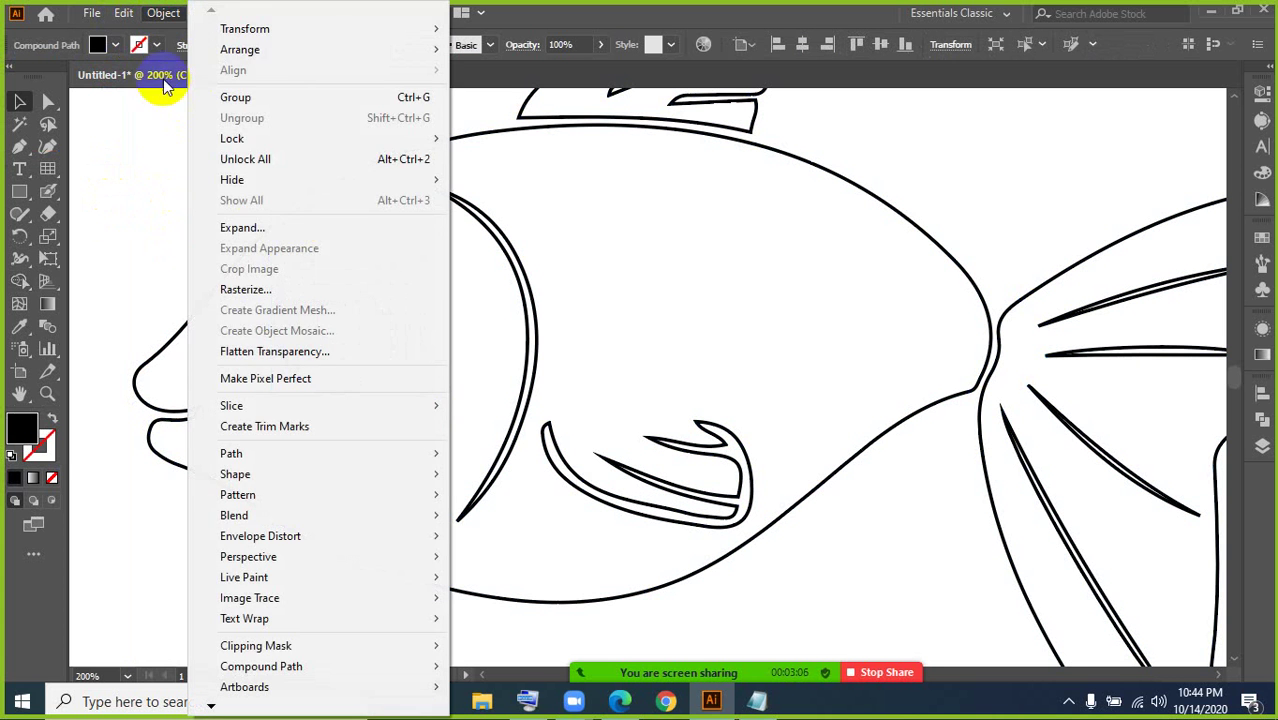
pyautogui.click(170, 228)
pyautogui.click(405, 341)
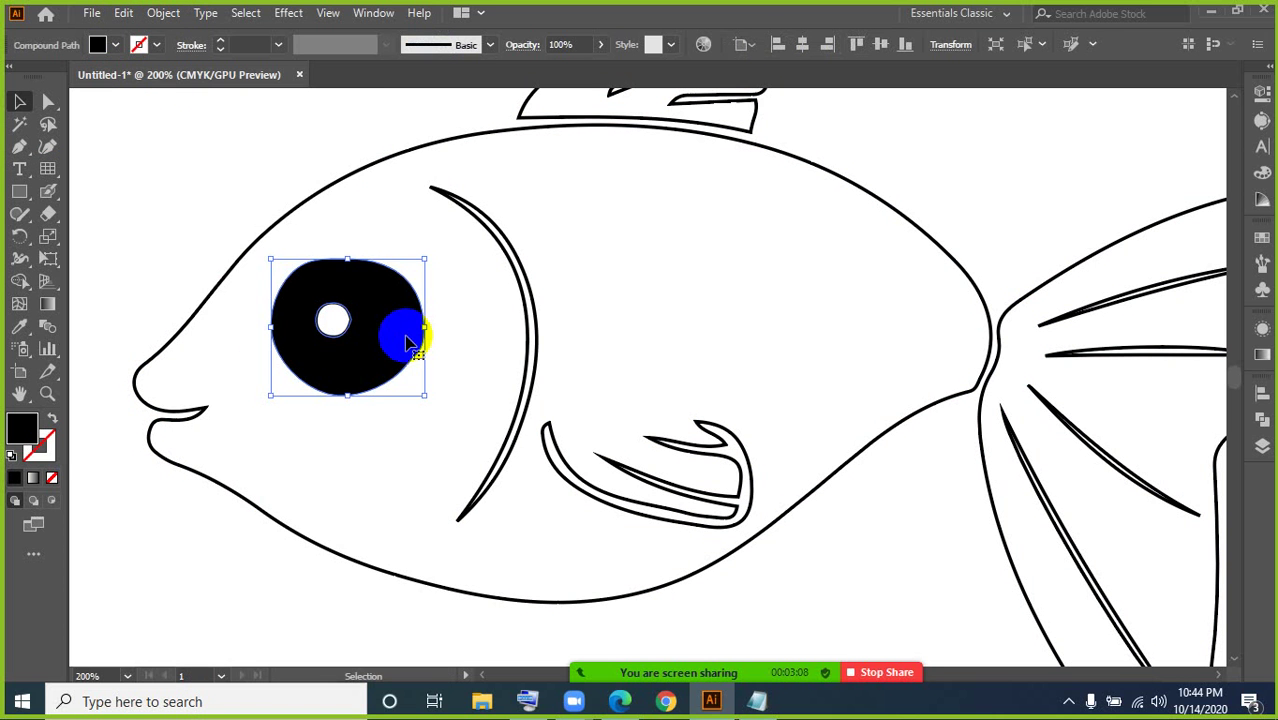
pyautogui.click(158, 14)
pyautogui.click(140, 230)
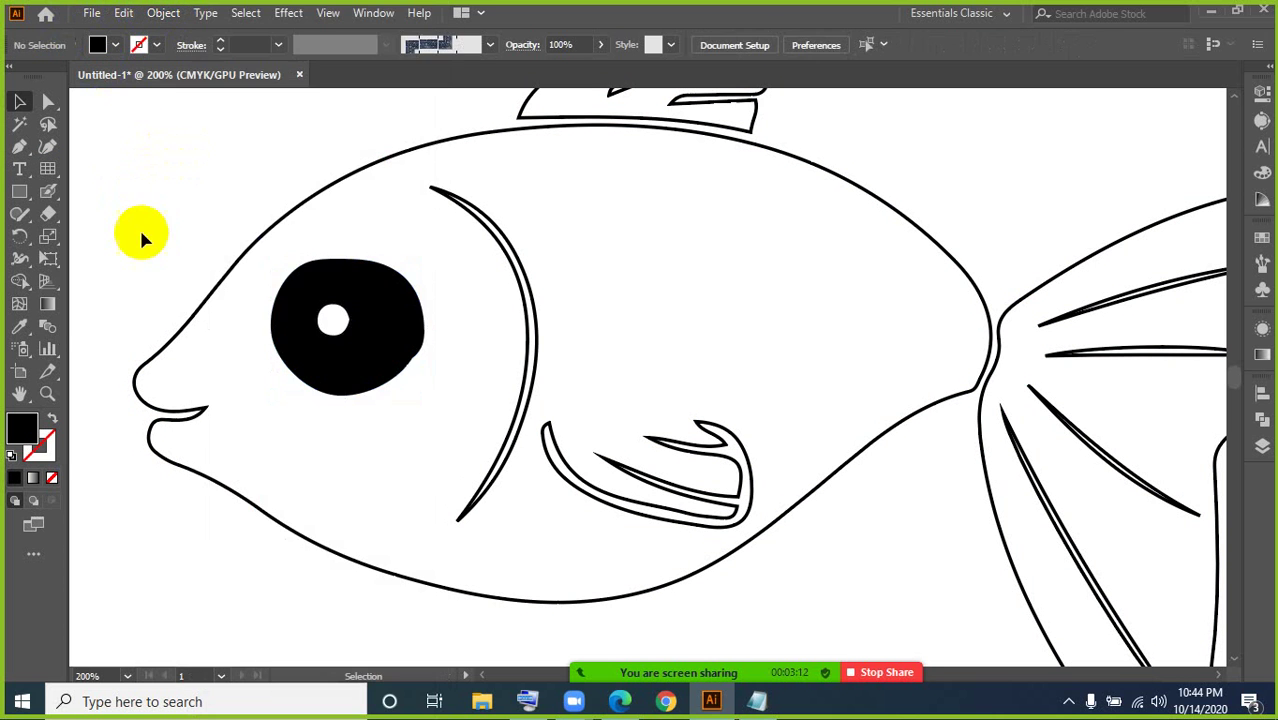
pyautogui.click(397, 322)
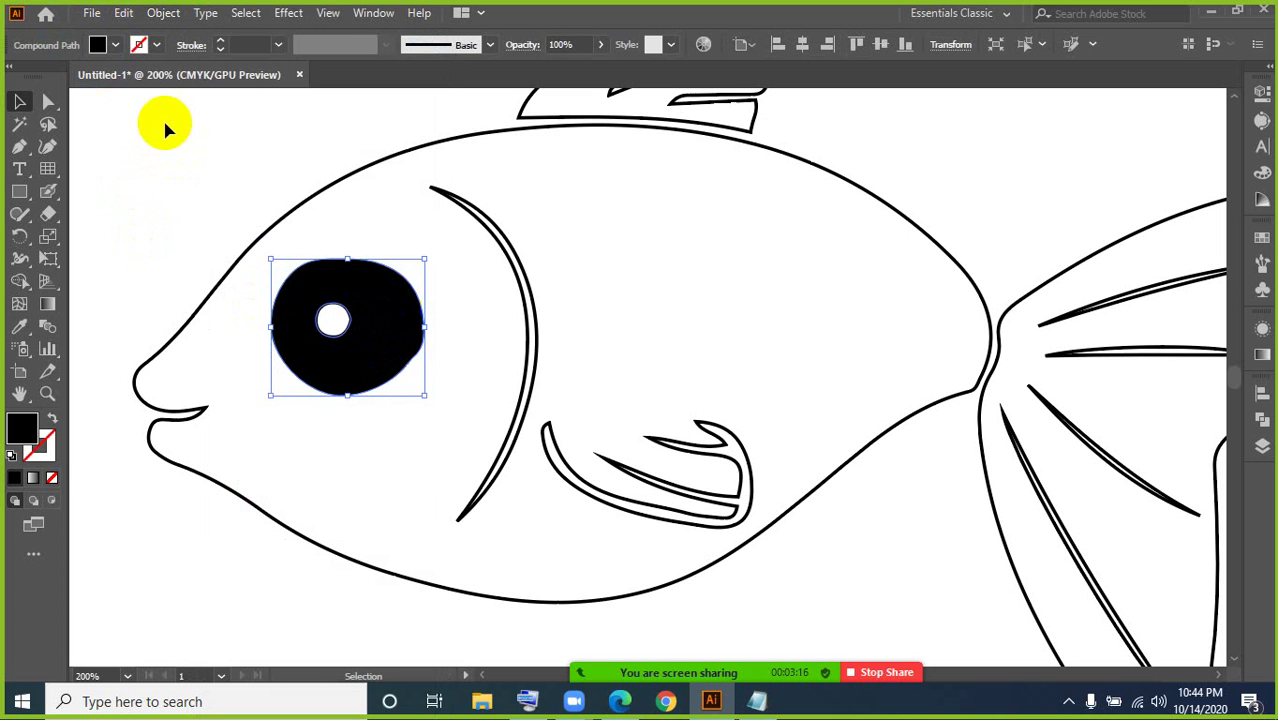
pyautogui.click(166, 14)
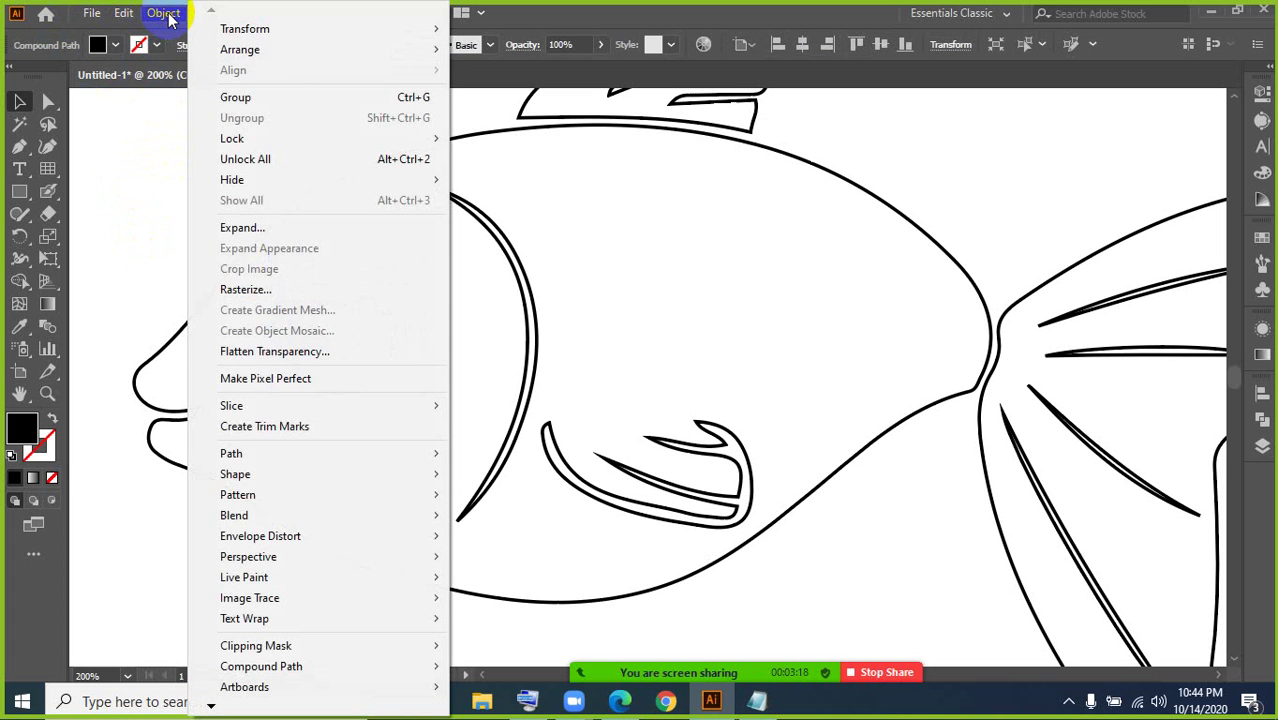
pyautogui.click(231, 227)
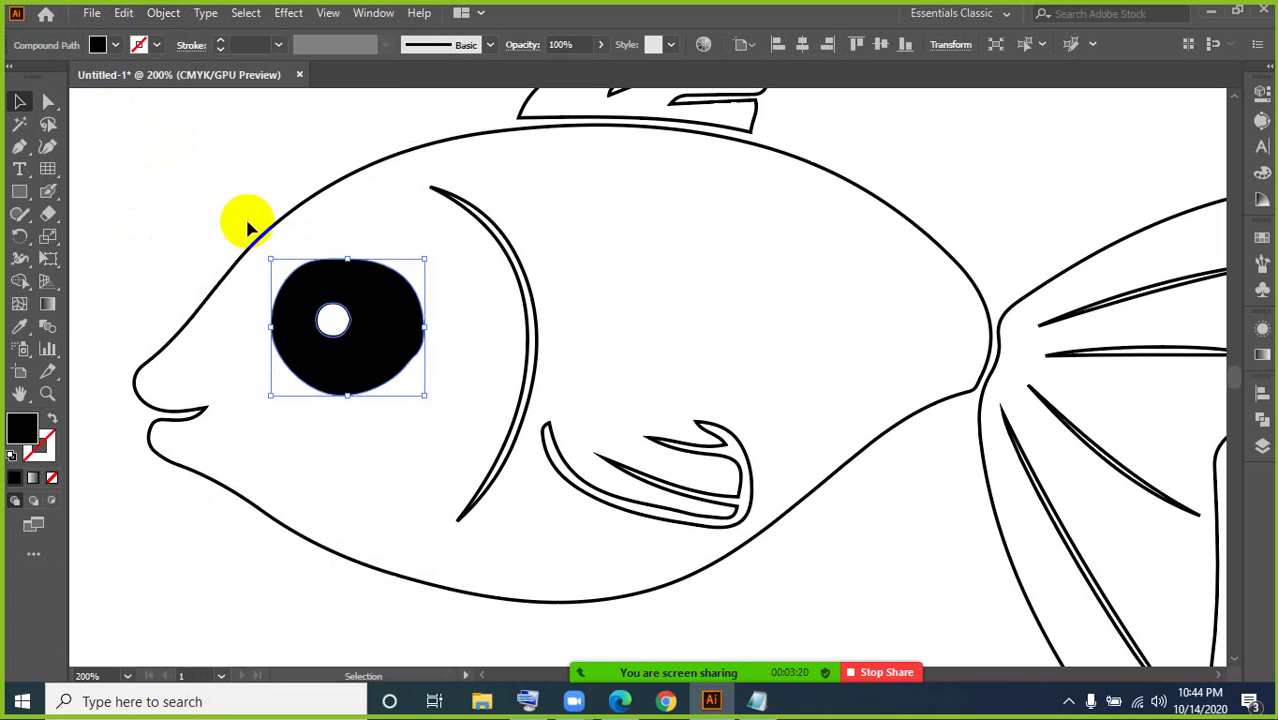
pyautogui.click(318, 312)
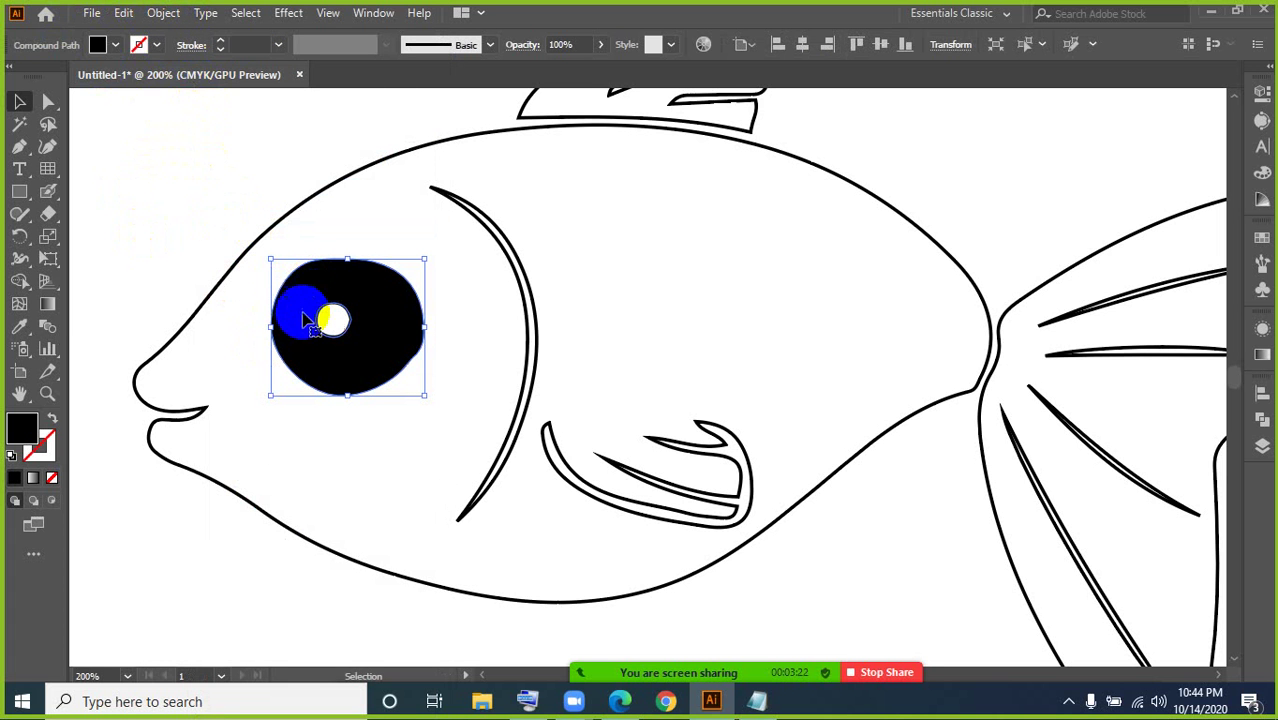
# Step: Select the fish and eye together, cut away the blob's outer ring and outline with the Shape Builder, undo the cuts, and deselect
pyautogui.moveTo(177, 181); pyautogui.dragTo(418, 478)
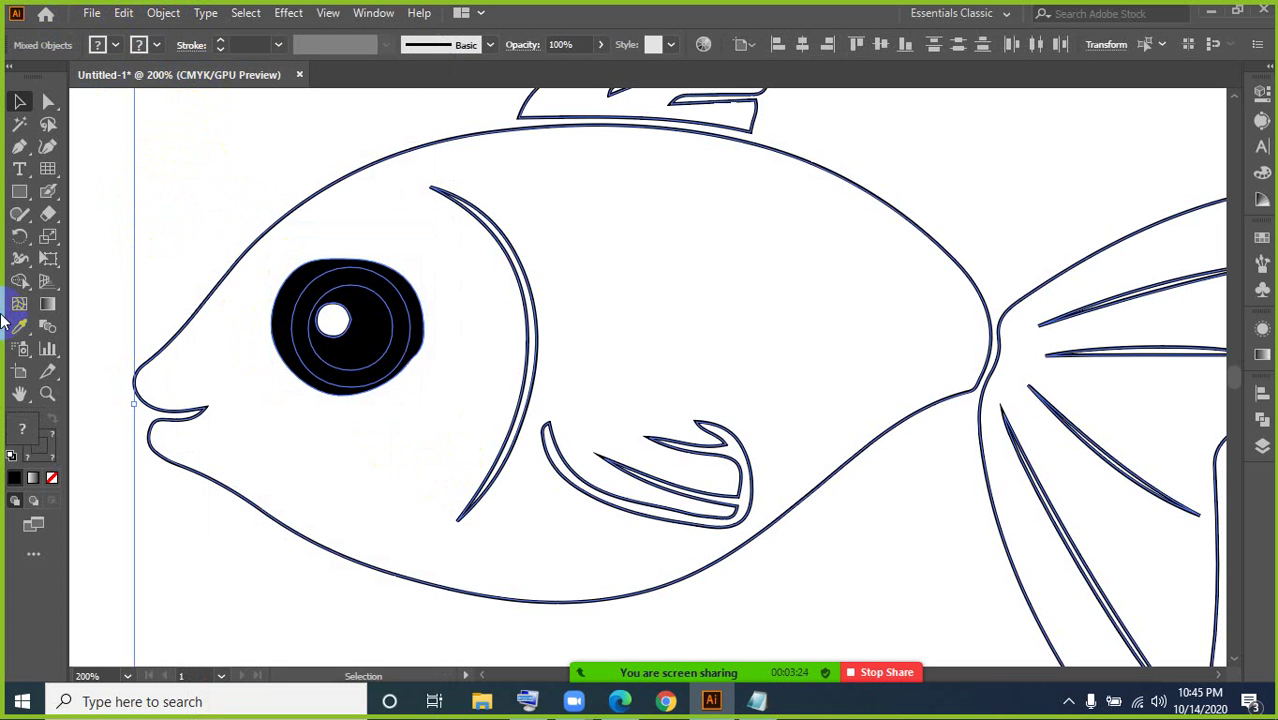
pyautogui.click(19, 281)
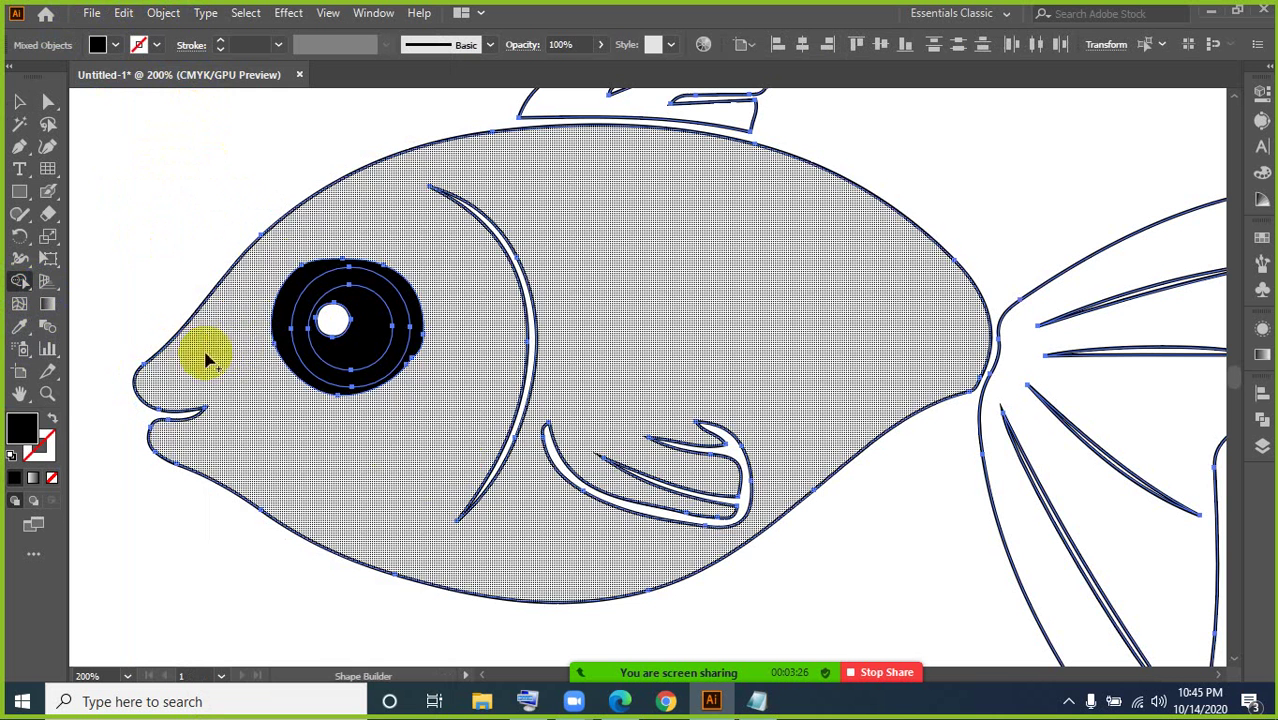
pyautogui.keyDown('alt'); pyautogui.click(281, 322); pyautogui.keyUp('alt')
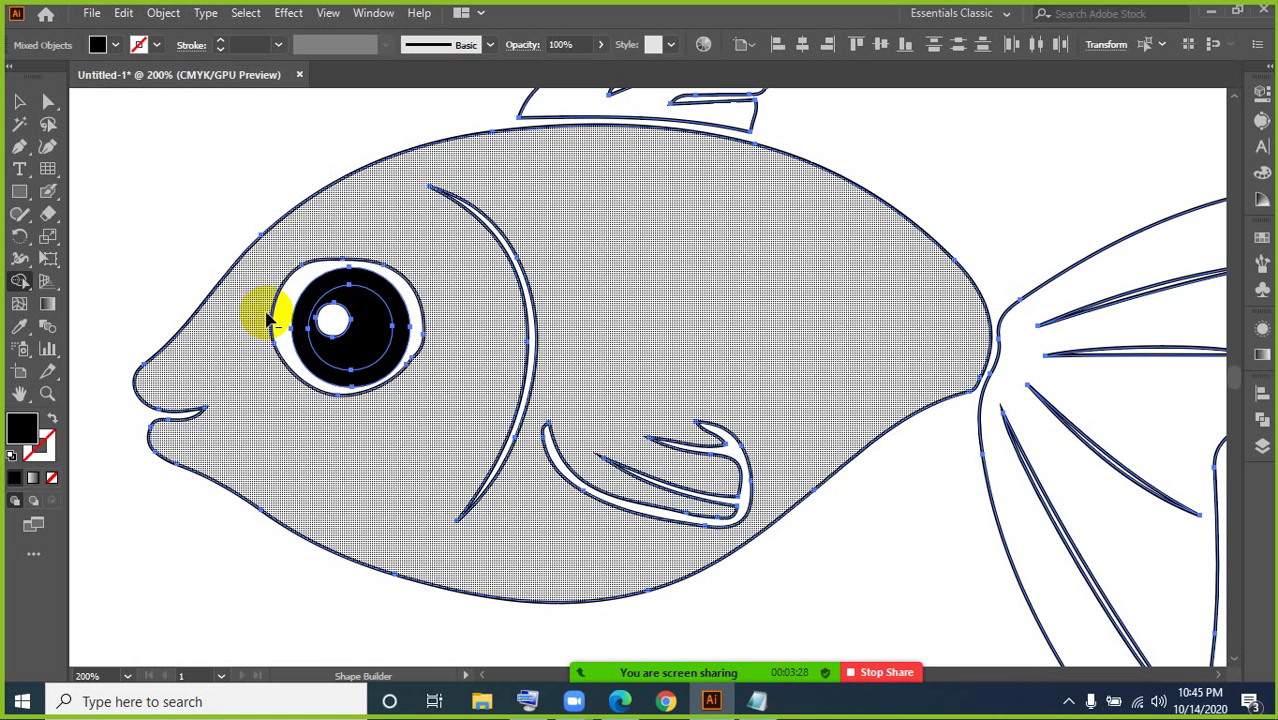
pyautogui.keyDown('alt'); pyautogui.click(272, 318); pyautogui.keyUp('alt')
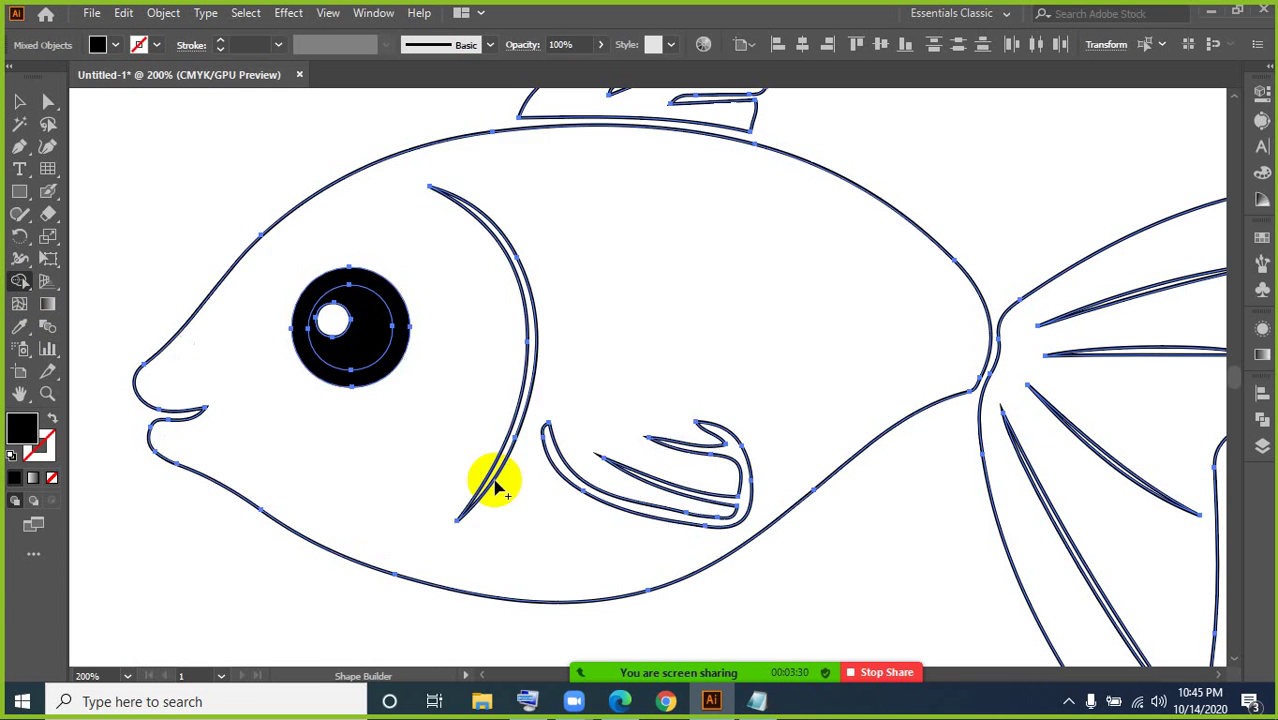
pyautogui.moveTo(315, 370); pyautogui.dragTo(337, 380)
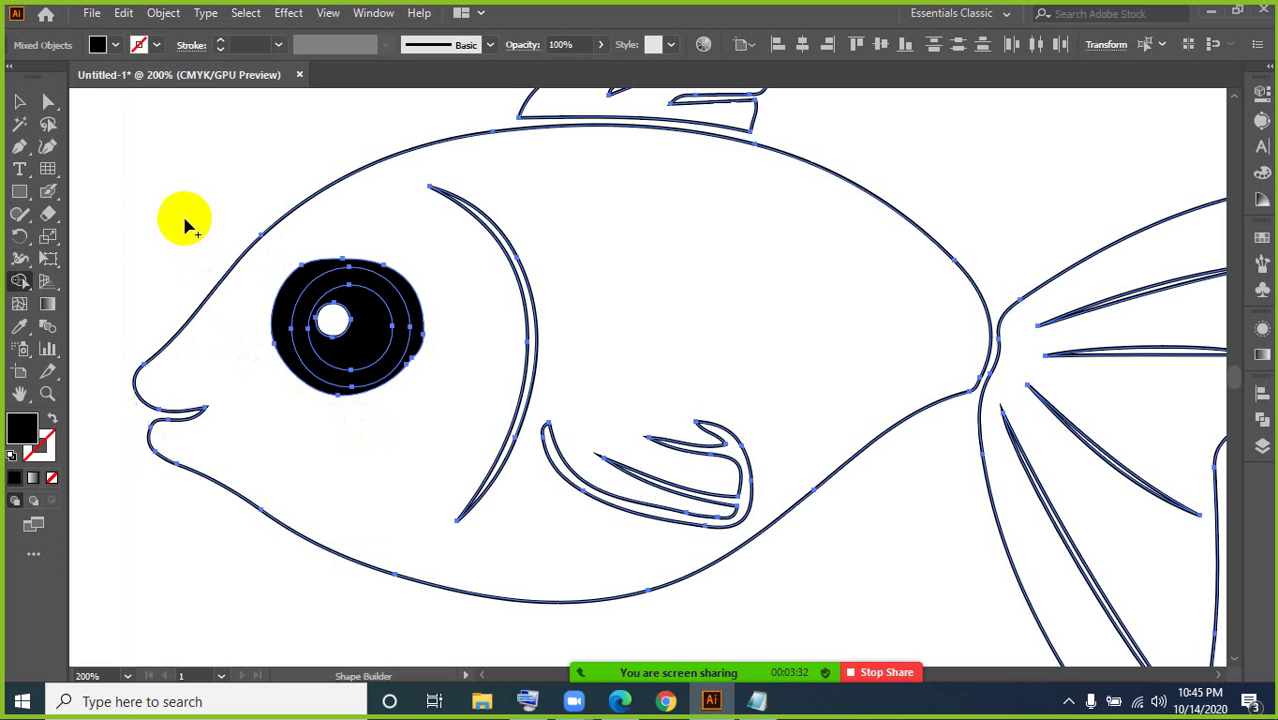
pyautogui.press('v')
pyautogui.click(158, 233)
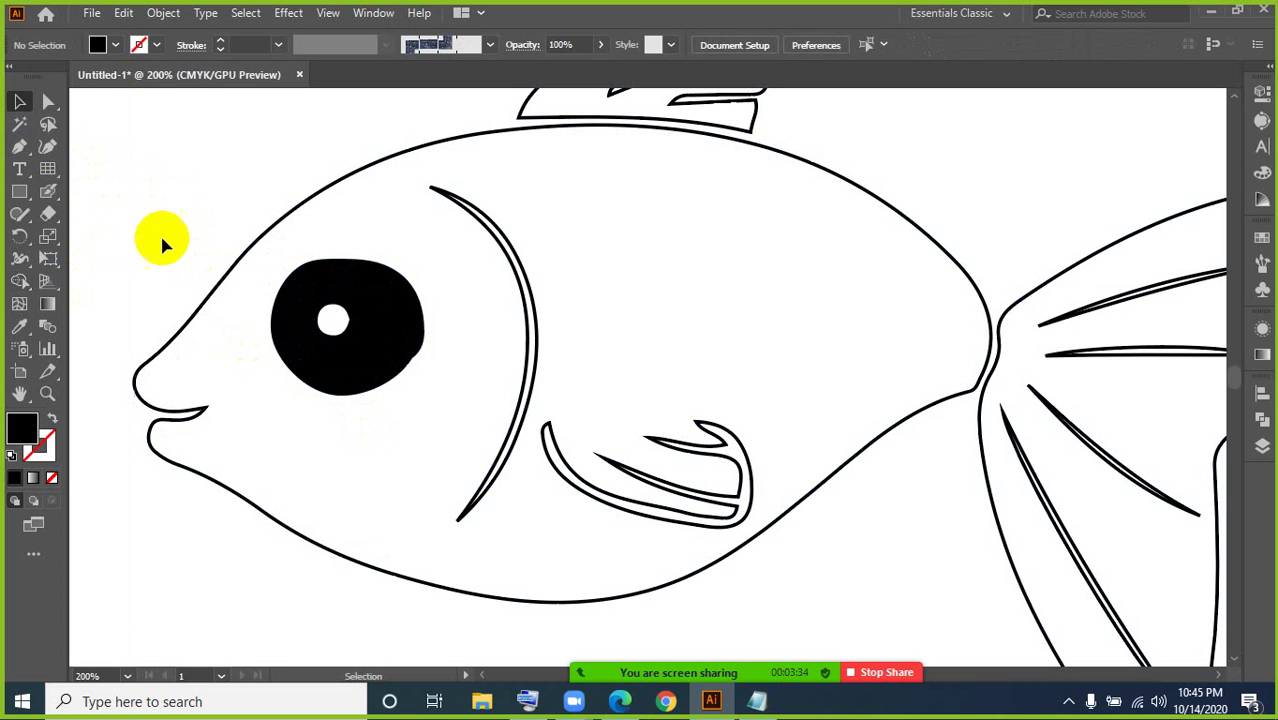
# Step: Apply Expand once more to the black eye blob and clear the selection
pyautogui.click(282, 350)
pyautogui.click(163, 12)
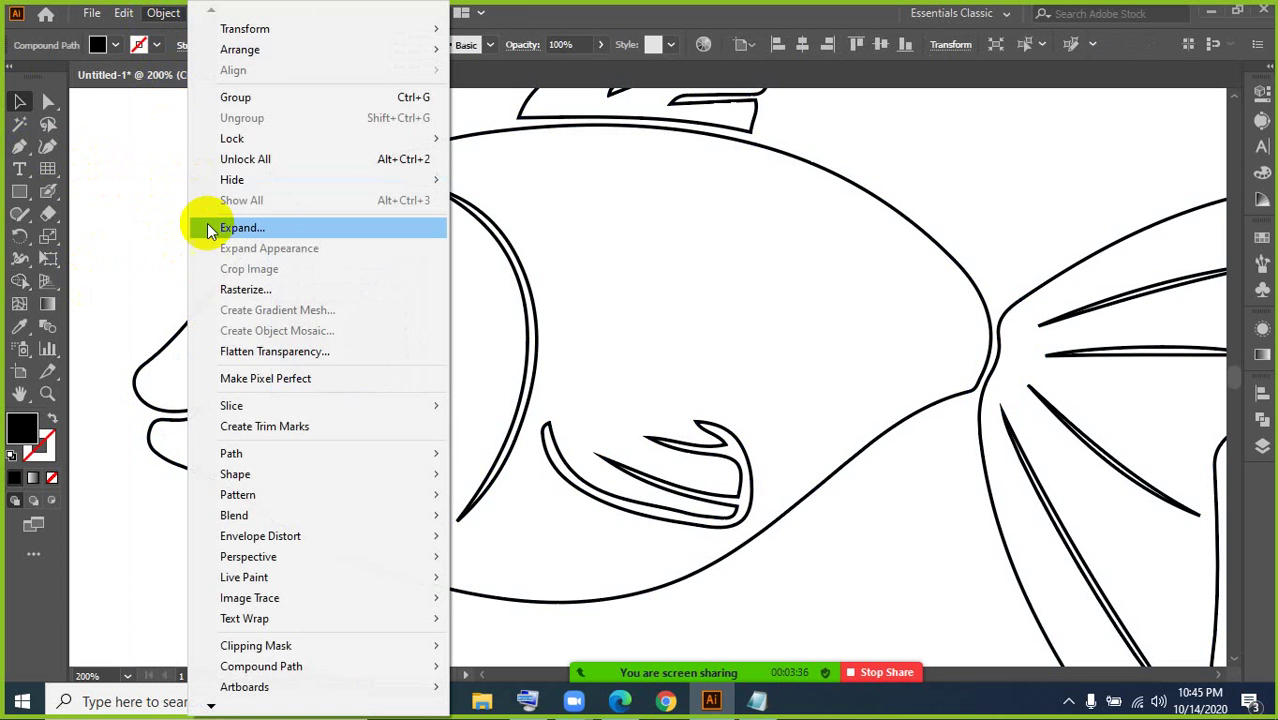
pyautogui.click(207, 223)
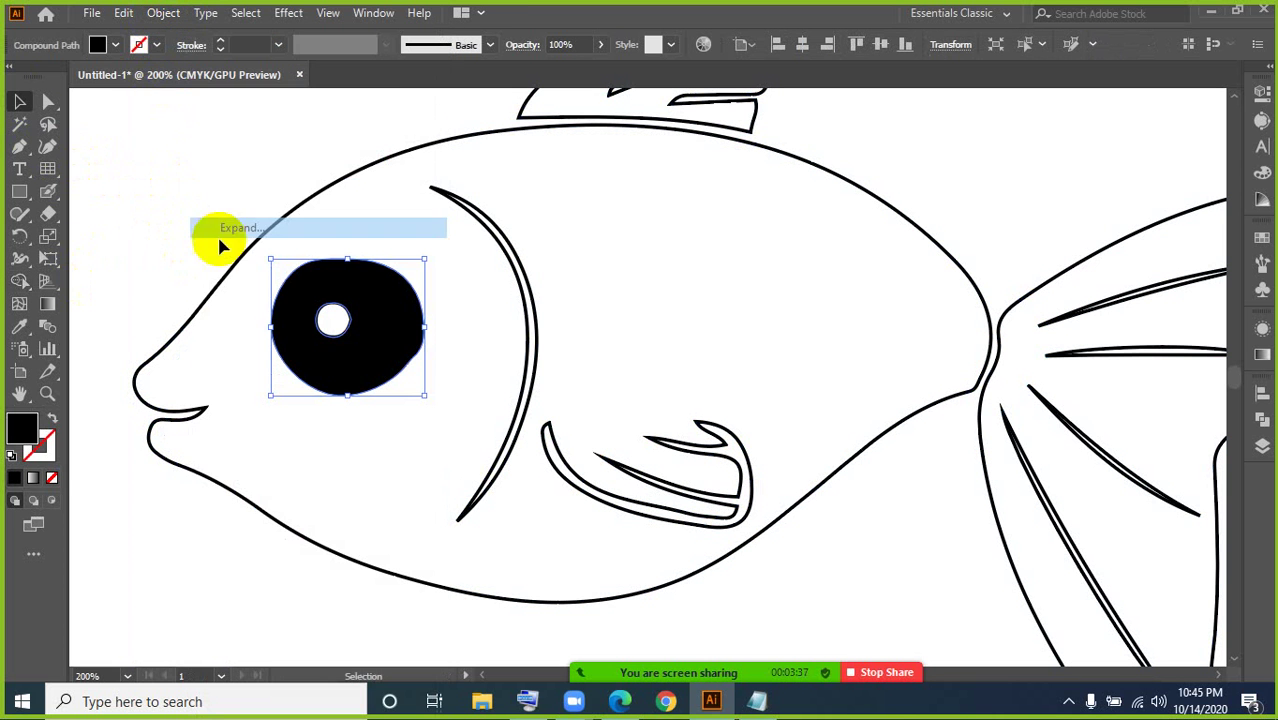
pyautogui.click(163, 12)
pyautogui.click(128, 207)
pyautogui.click(128, 207)
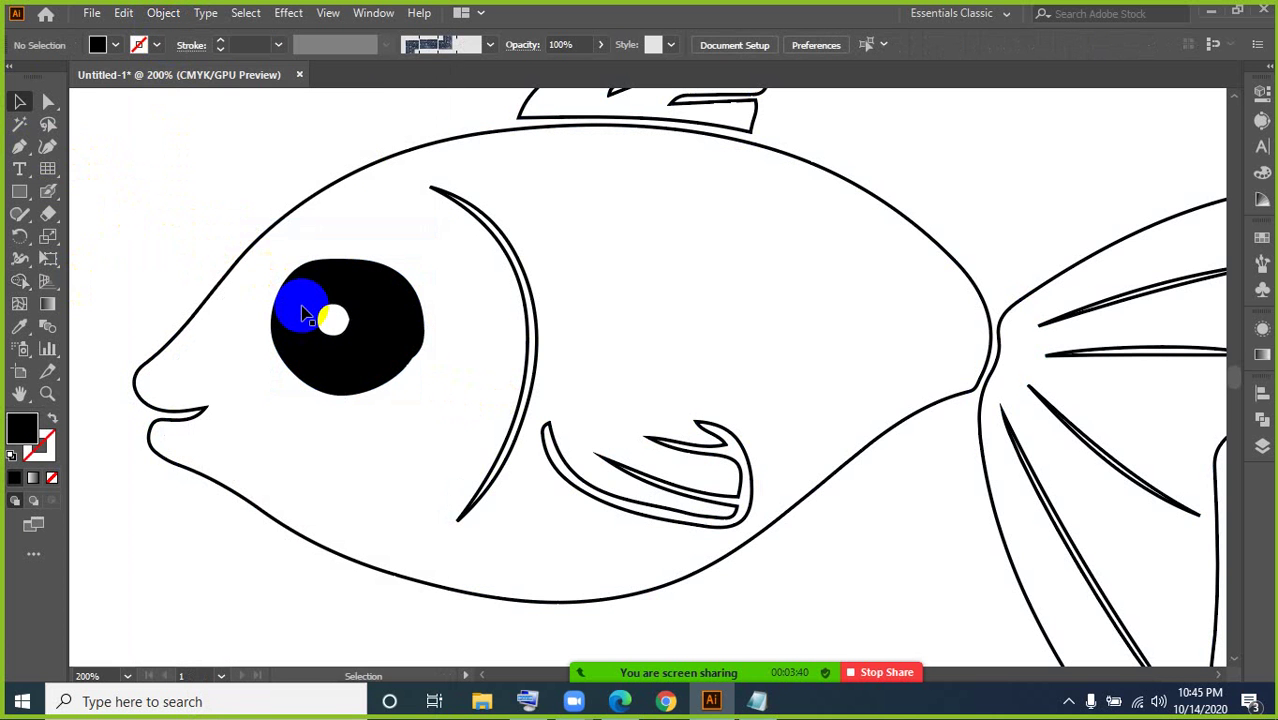
# Step: Select all artwork, remove the ring outside the largest eye circle and its leftover outline with the Shape Builder, and deselect
pyautogui.click(328, 312)
pyautogui.moveTo(258, 276); pyautogui.dragTo(420, 422)
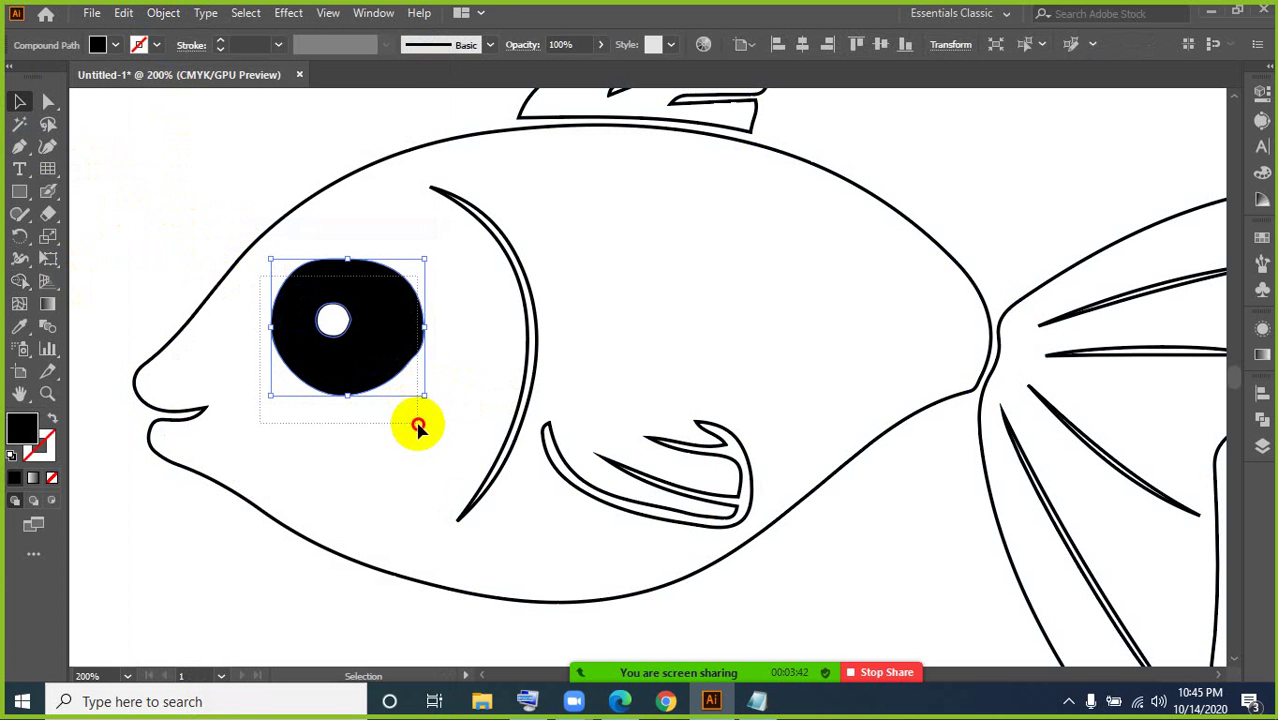
pyautogui.hotkey('ctrl', 'a')
pyautogui.click(21, 282)
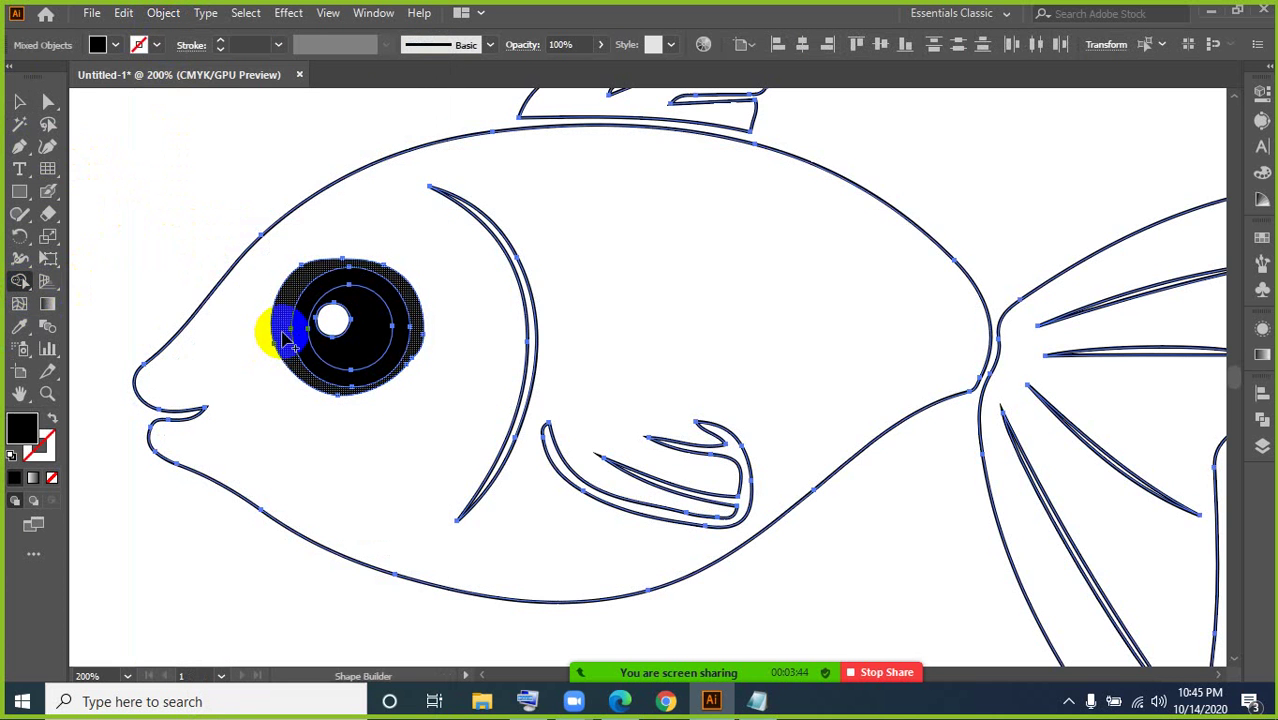
pyautogui.keyDown('alt'); pyautogui.click(282, 333); pyautogui.keyUp('alt')
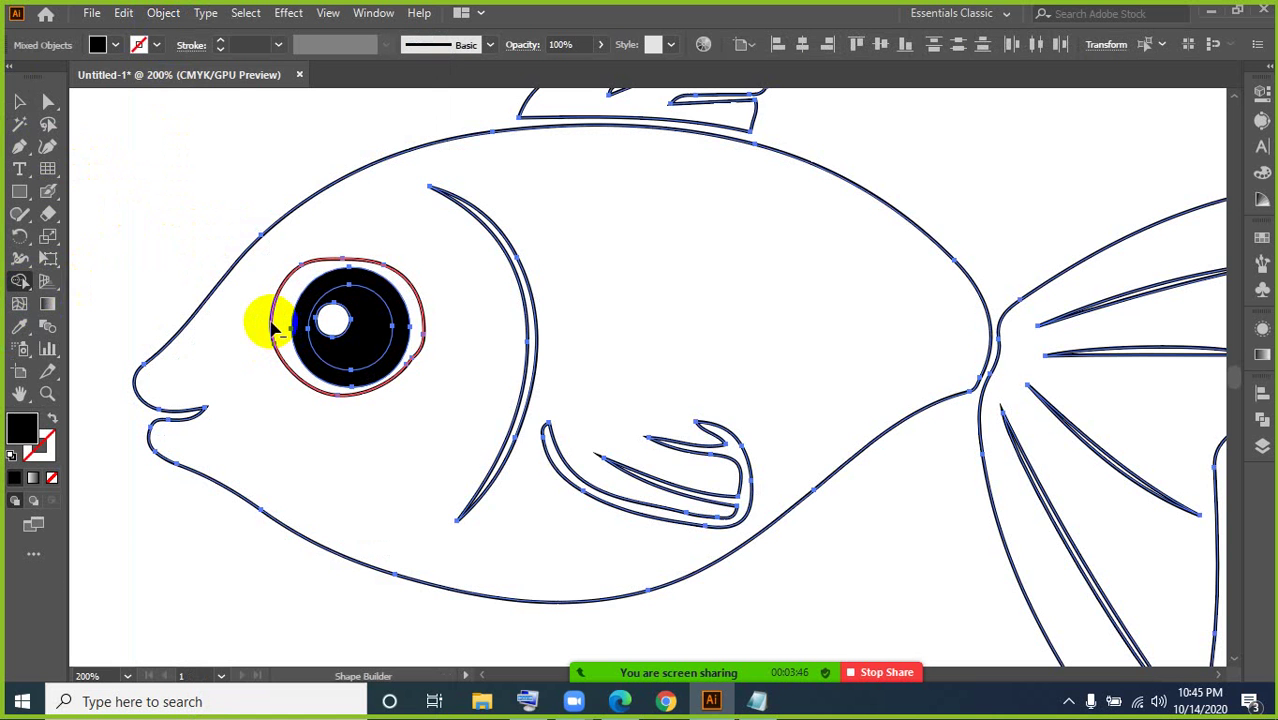
pyautogui.keyDown('alt'); pyautogui.click(272, 330); pyautogui.keyUp('alt')
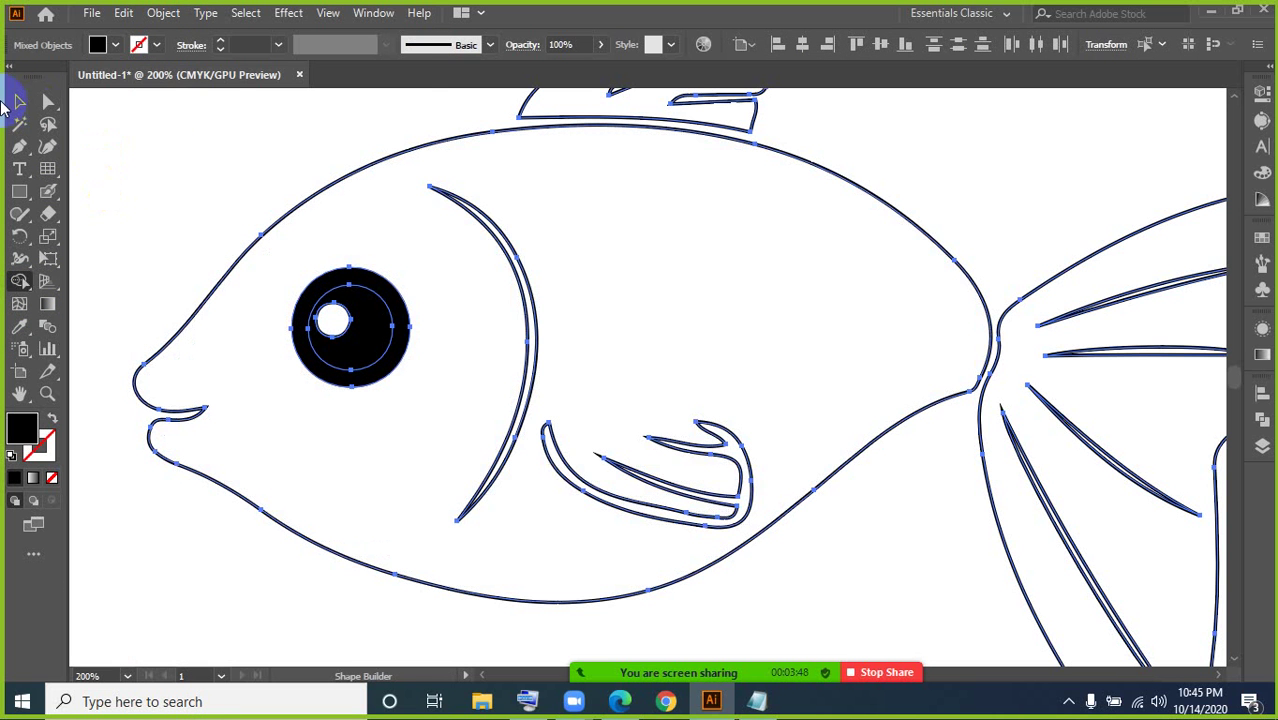
pyautogui.click(19, 101)
pyautogui.click(140, 298)
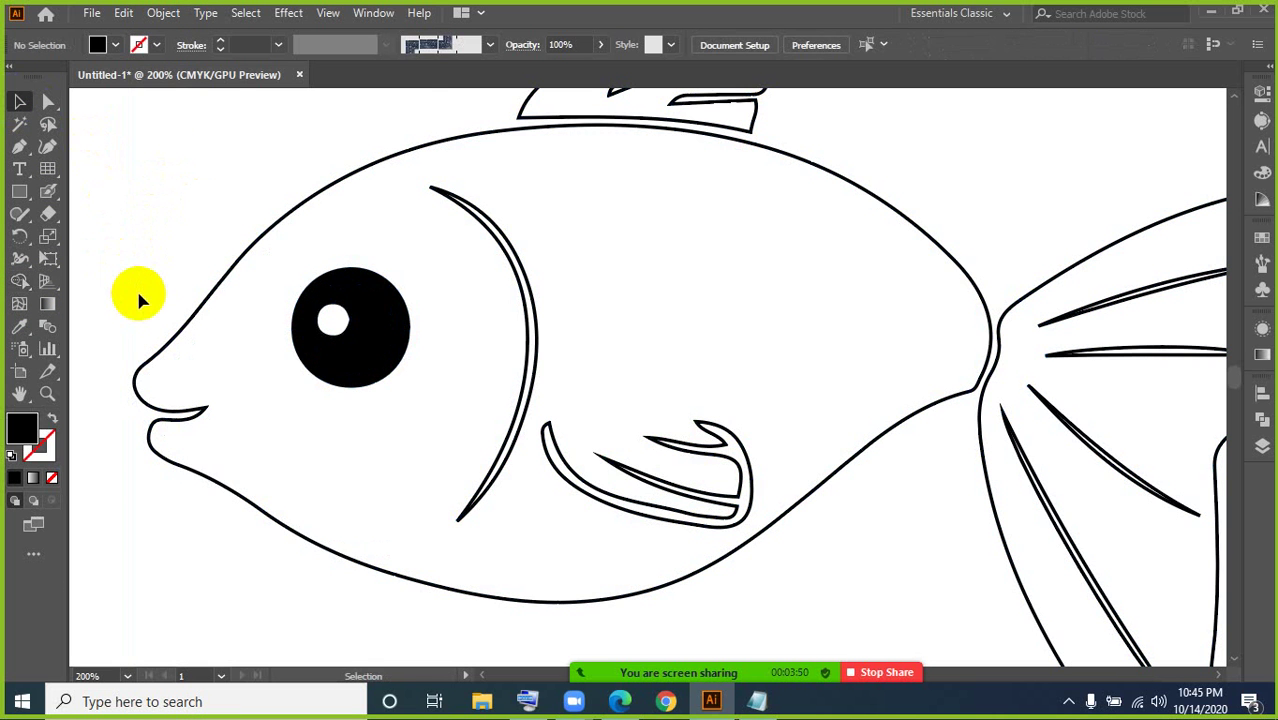
# Step: Fill the trimmed eye shape with dark blue and deselect it
pyautogui.click(397, 330)
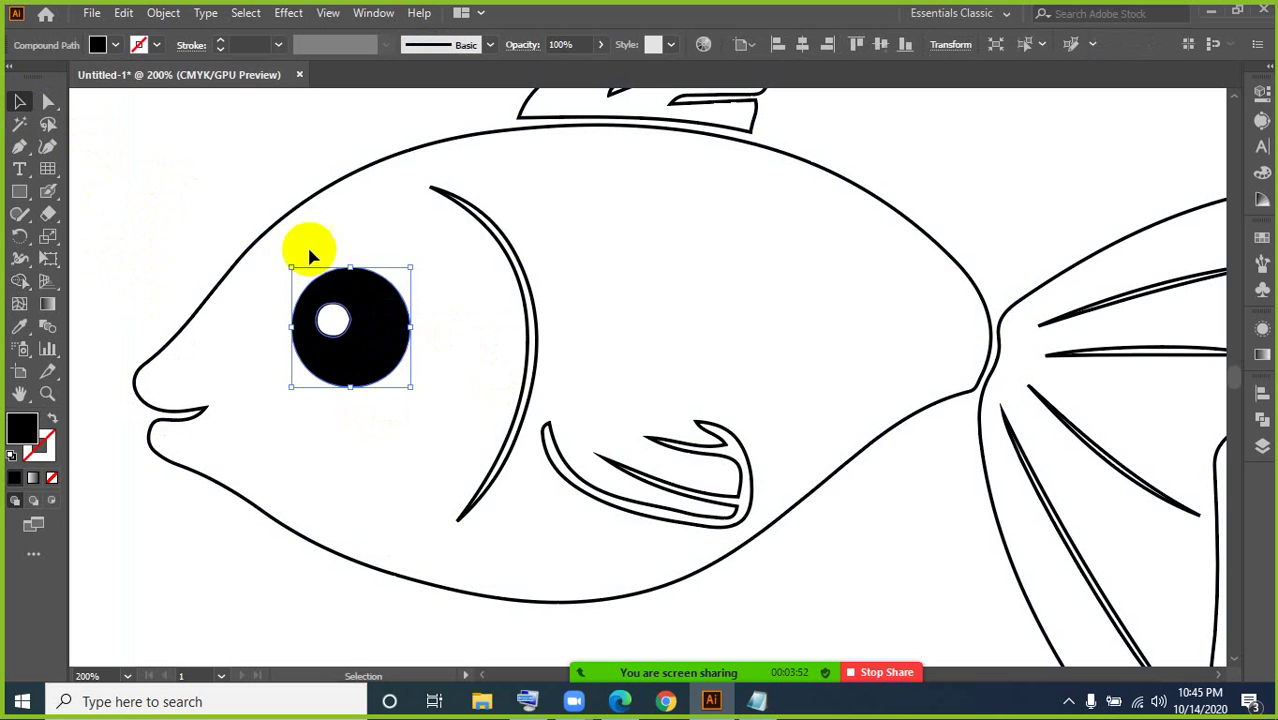
pyautogui.click(115, 44)
pyautogui.click(120, 77)
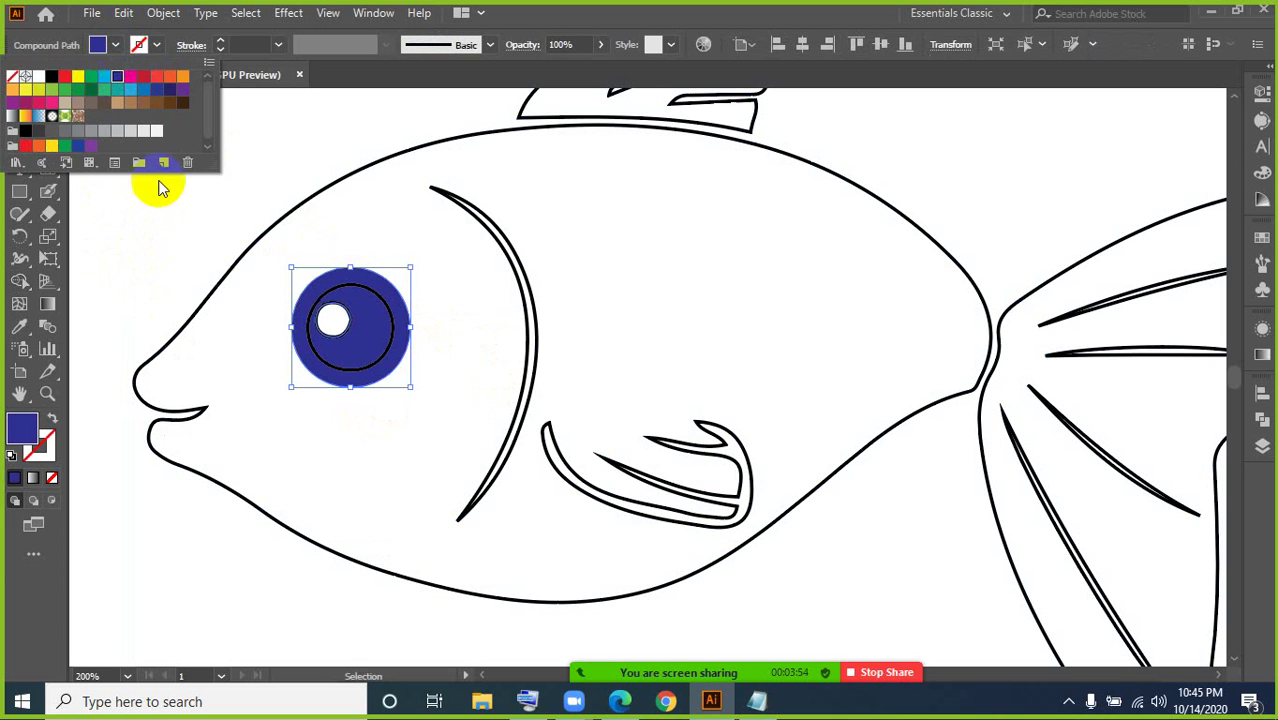
pyautogui.click(222, 331)
pyautogui.hotkey('ctrl', '-')
pyautogui.hotkey('ctrl', '-')
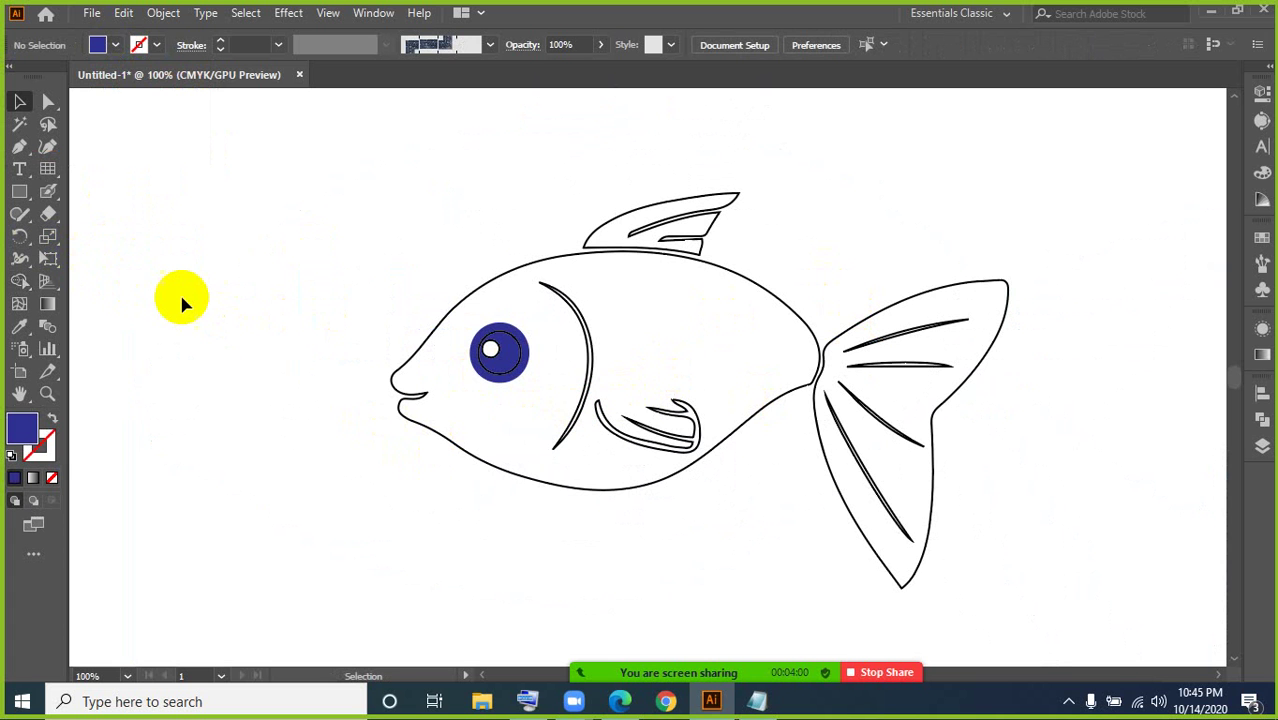
# Step: Undo the eye's recolouring and trimming, and delete the blue blob behind the eye outlines
pyautogui.hotkey('ctrl', 'z')
pyautogui.hotkey('ctrl', 'z')
pyautogui.hotkey('ctrl', 'z')
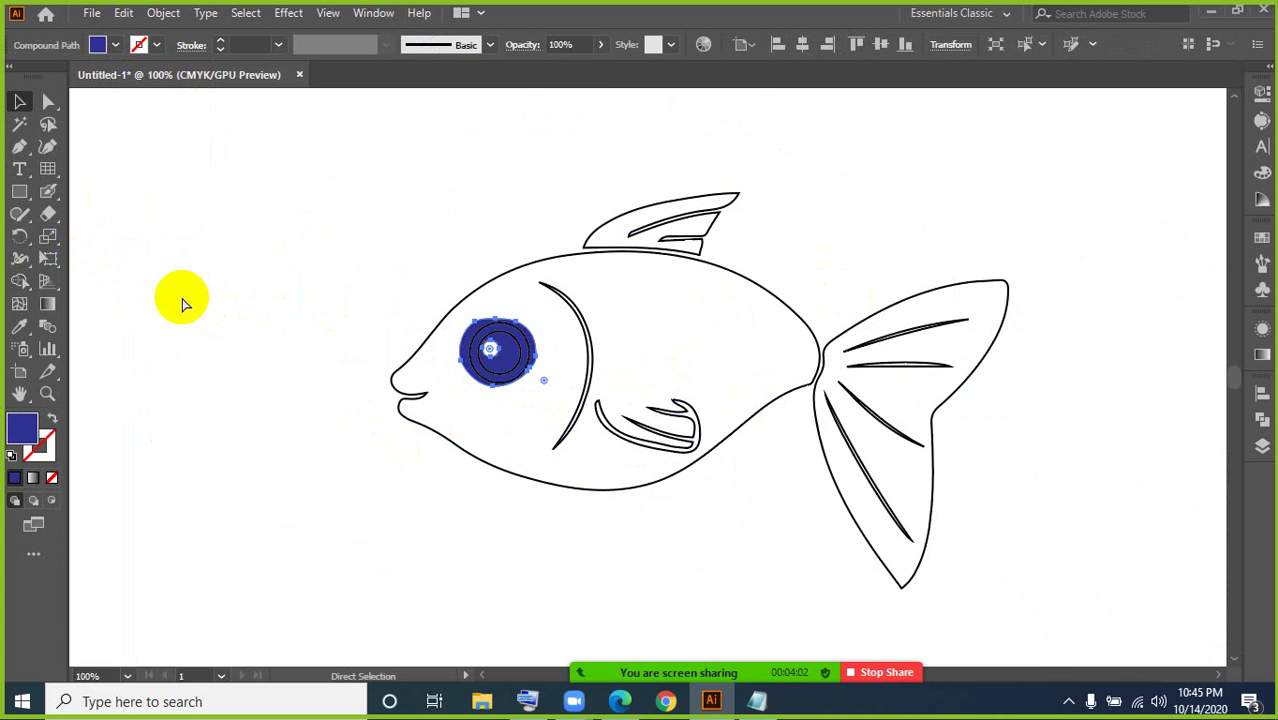
pyautogui.click(183, 305)
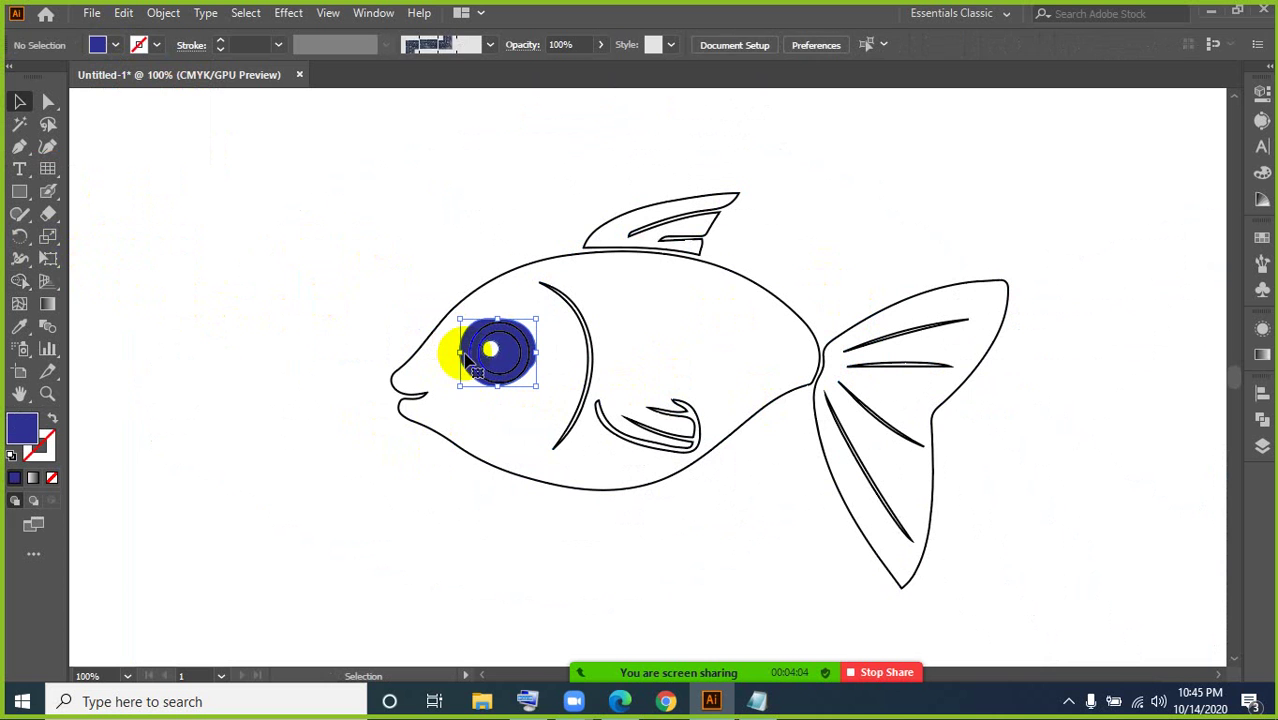
pyautogui.click(466, 358)
pyautogui.press('Delete')
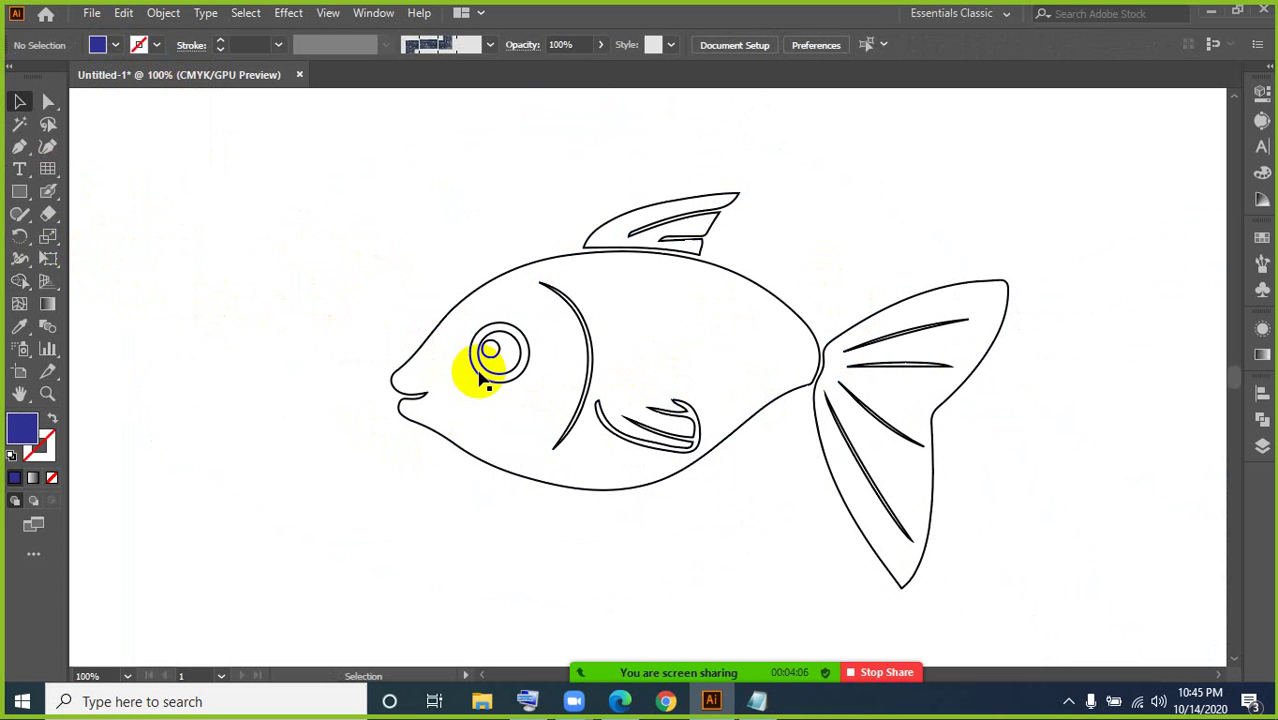
# Step: Paint over the fish's whole body, from the mouth to the base of the tail, with the dark blue Blob Brush
pyautogui.click(48, 191)
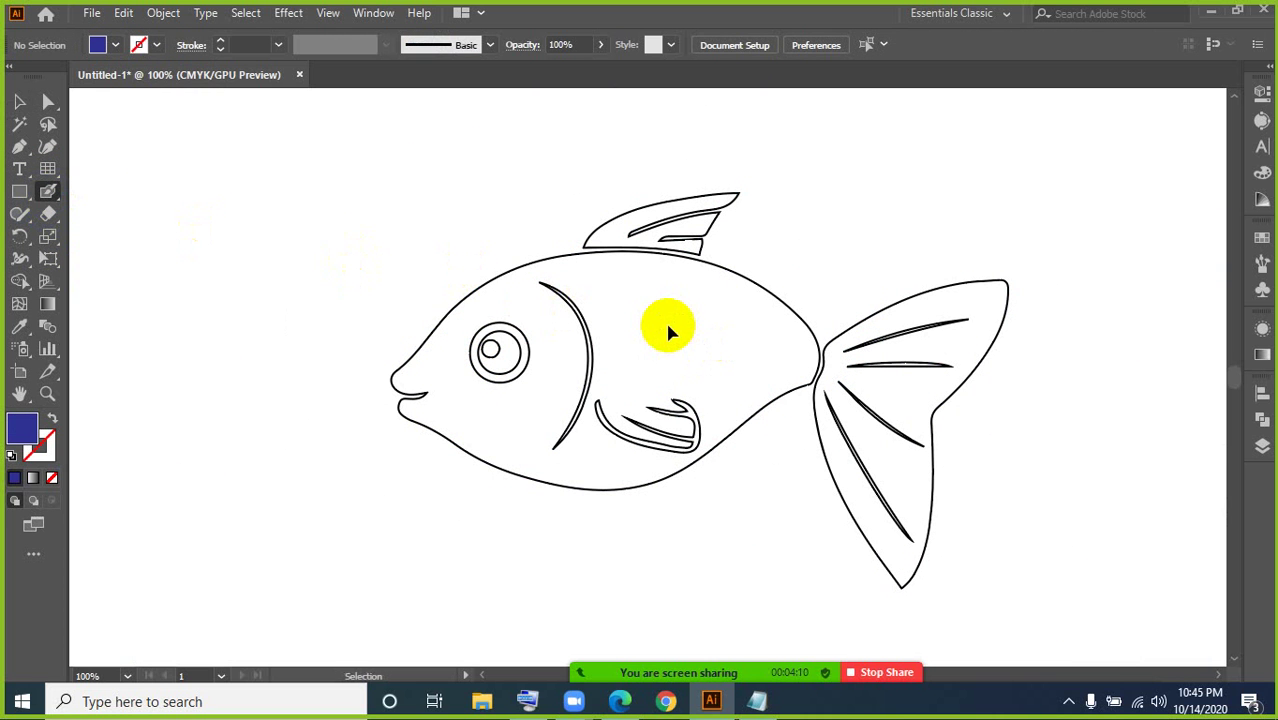
pyautogui.hotkey('ctrl', '=')
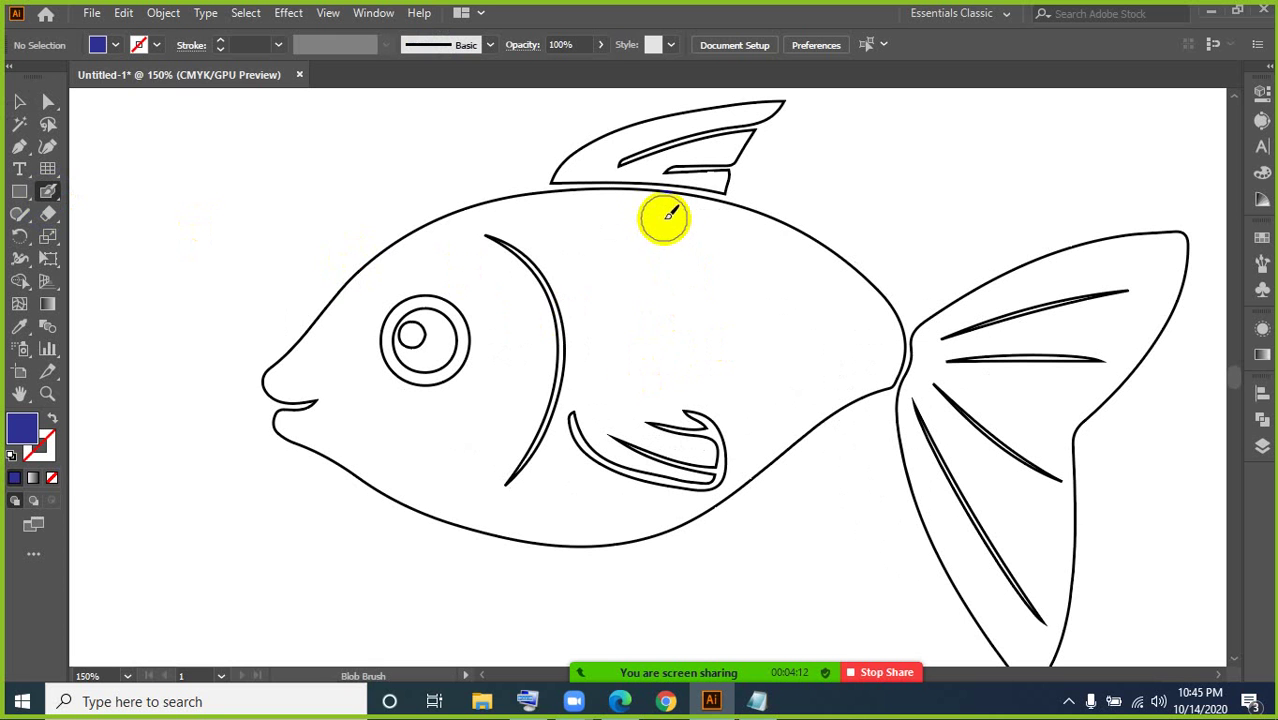
pyautogui.moveTo(668, 214)
pyautogui.mouseDown()
pyautogui.moveTo(515, 211)
pyautogui.moveTo(393, 246)
pyautogui.moveTo(279, 376)
pyautogui.moveTo(317, 403)
pyautogui.moveTo(283, 421)
pyautogui.moveTo(397, 501)
pyautogui.moveTo(639, 522)
pyautogui.moveTo(728, 499)
pyautogui.moveTo(788, 435)
pyautogui.moveTo(884, 380)
pyautogui.moveTo(892, 336)
pyautogui.moveTo(876, 304)
pyautogui.moveTo(818, 259)
pyautogui.moveTo(639, 202)
pyautogui.moveTo(800, 279)
pyautogui.moveTo(865, 339)
pyautogui.moveTo(855, 377)
pyautogui.moveTo(791, 398)
pyautogui.moveTo(657, 505)
pyautogui.moveTo(582, 506)
pyautogui.moveTo(391, 472)
pyautogui.moveTo(358, 456)
pyautogui.moveTo(325, 364)
pyautogui.moveTo(385, 279)
pyautogui.moveTo(618, 233)
pyautogui.moveTo(703, 259)
pyautogui.moveTo(830, 333)
pyautogui.moveTo(829, 359)
pyautogui.moveTo(789, 369)
pyautogui.moveTo(626, 482)
pyautogui.moveTo(446, 462)
pyautogui.moveTo(378, 416)
pyautogui.moveTo(371, 360)
pyautogui.moveTo(389, 315)
pyautogui.moveTo(598, 262)
pyautogui.moveTo(747, 294)
pyautogui.moveTo(813, 345)
pyautogui.moveTo(676, 417)
pyautogui.moveTo(531, 470)
pyautogui.moveTo(408, 398)
pyautogui.moveTo(437, 337)
pyautogui.moveTo(699, 298)
pyautogui.moveTo(420, 385)
pyautogui.moveTo(591, 408)
pyautogui.moveTo(693, 377)
pyautogui.mouseUp()
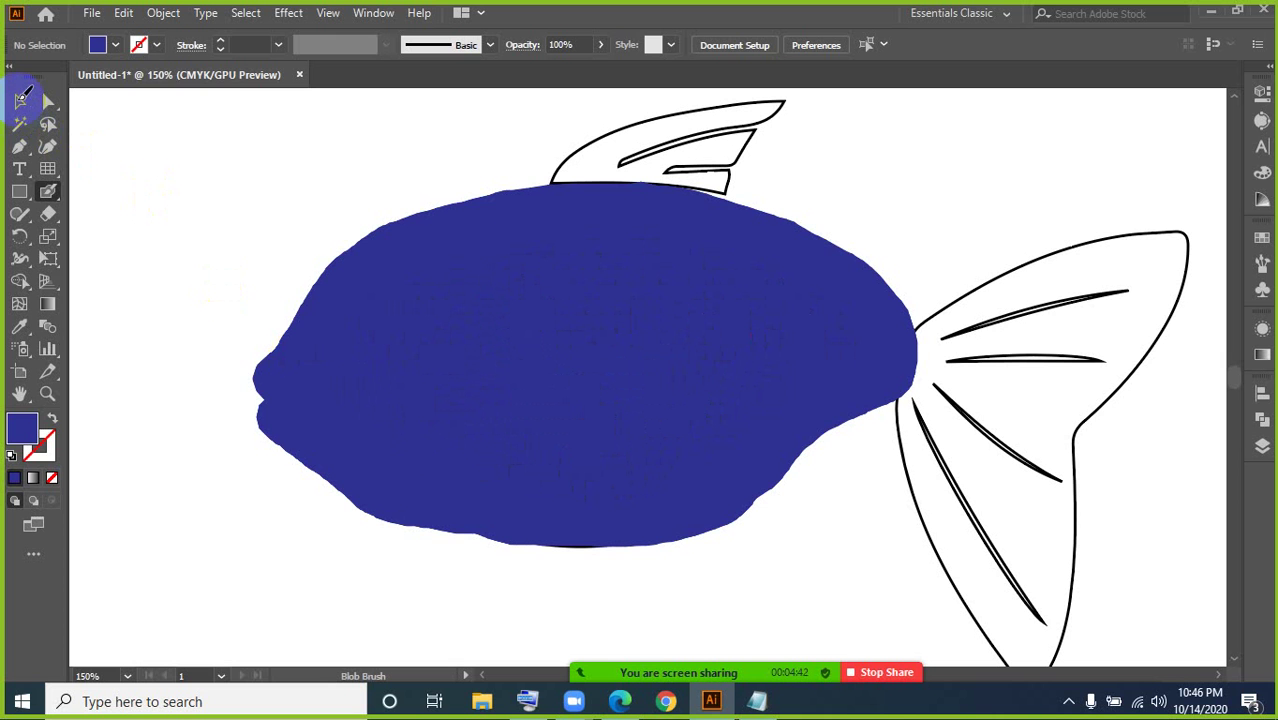
# Step: Select the painted dark blue body shape and change its fill to light blue
pyautogui.click(20, 103)
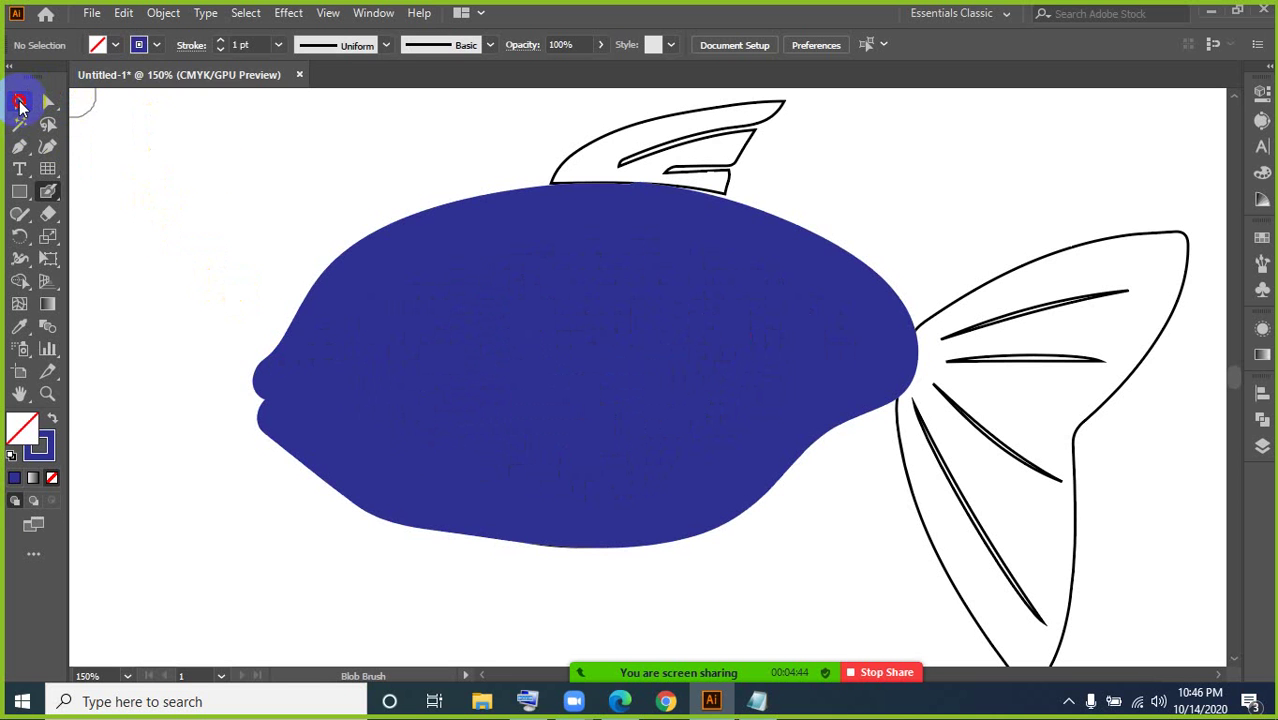
pyautogui.click(478, 323)
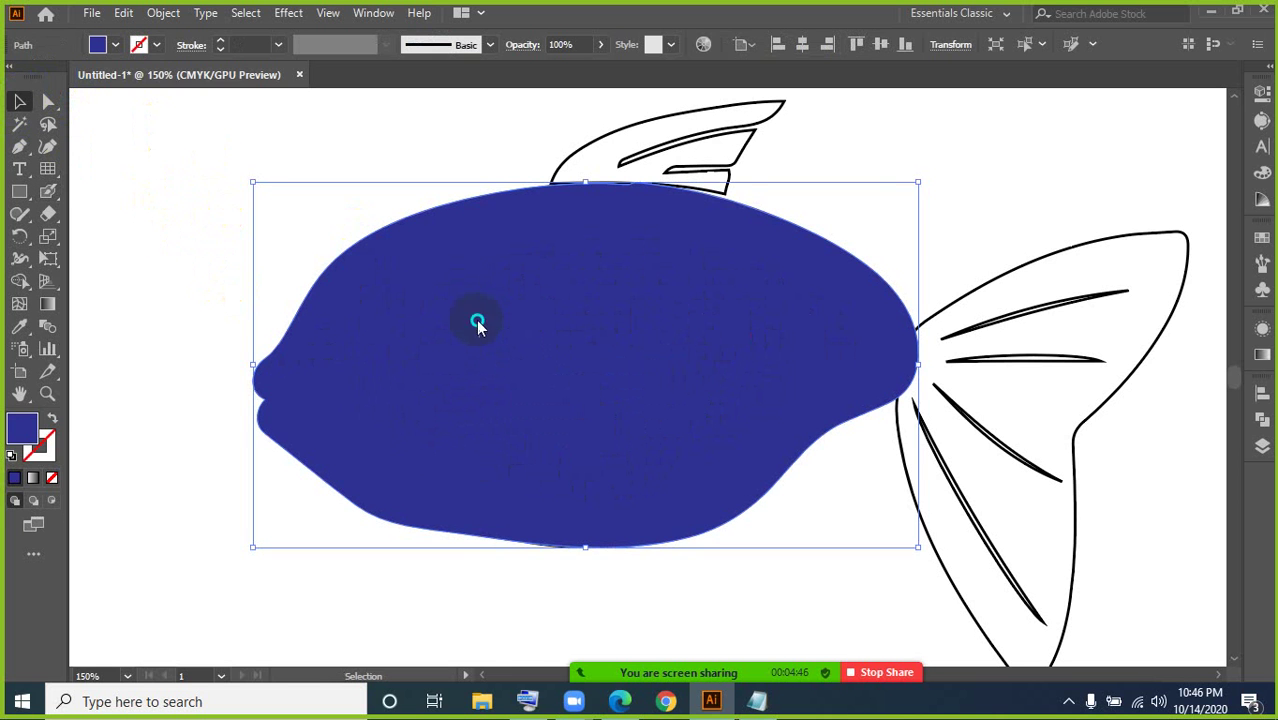
pyautogui.rightClick(478, 323)
pyautogui.moveTo(589, 568)
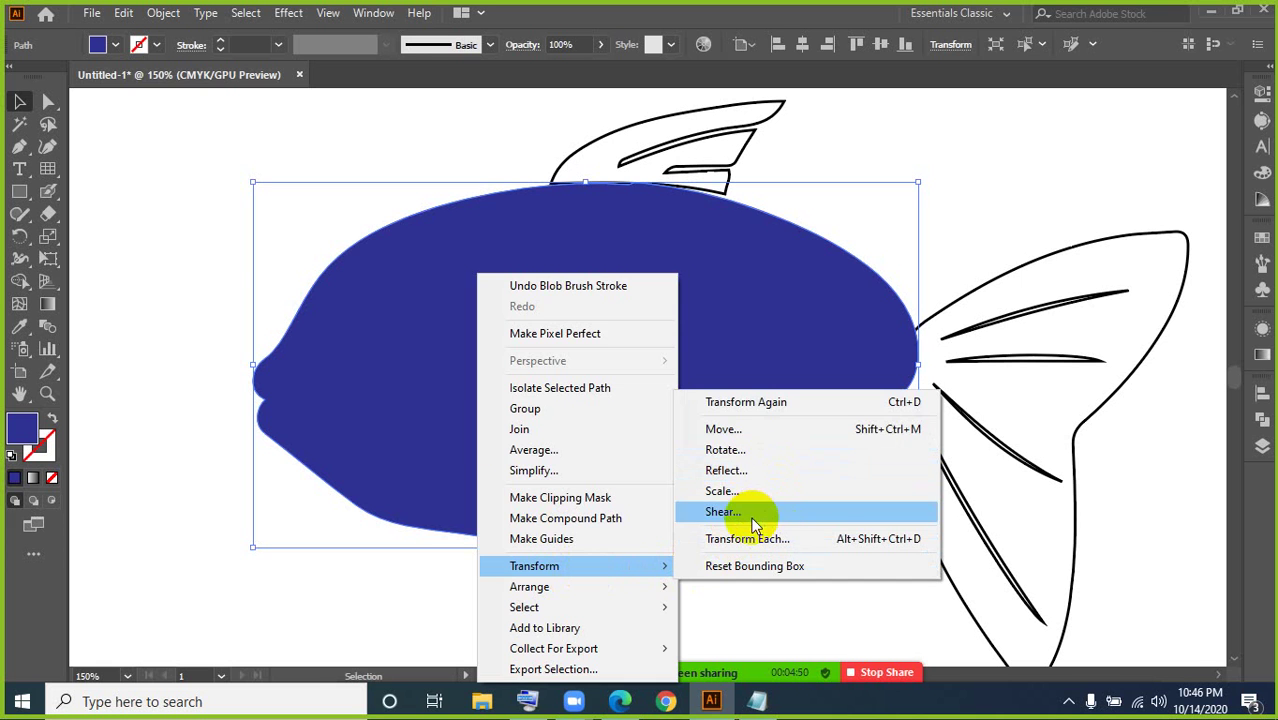
pyautogui.click(171, 200)
pyautogui.click(420, 300)
pyautogui.click(114, 45)
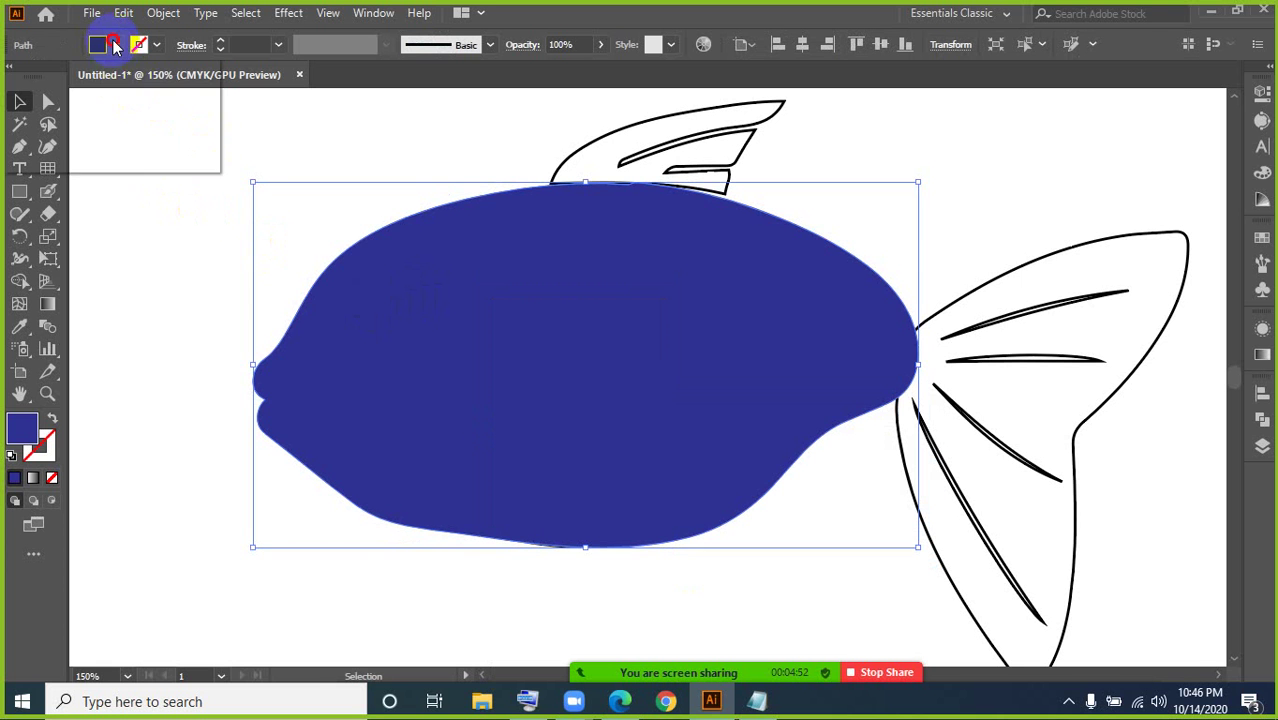
pyautogui.click(106, 75)
pyautogui.click(192, 354)
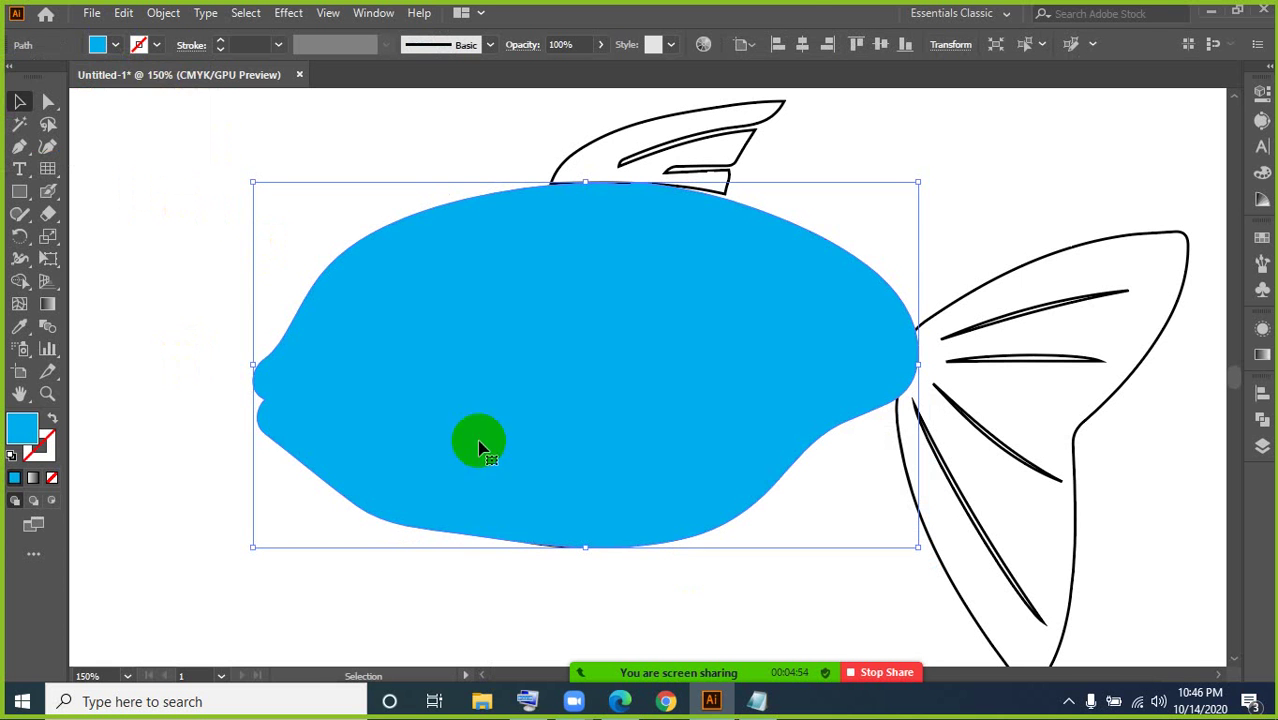
# Step: Send the light blue body shape to the back, behind the fish outlines, and deselect it
pyautogui.rightClick(617, 410)
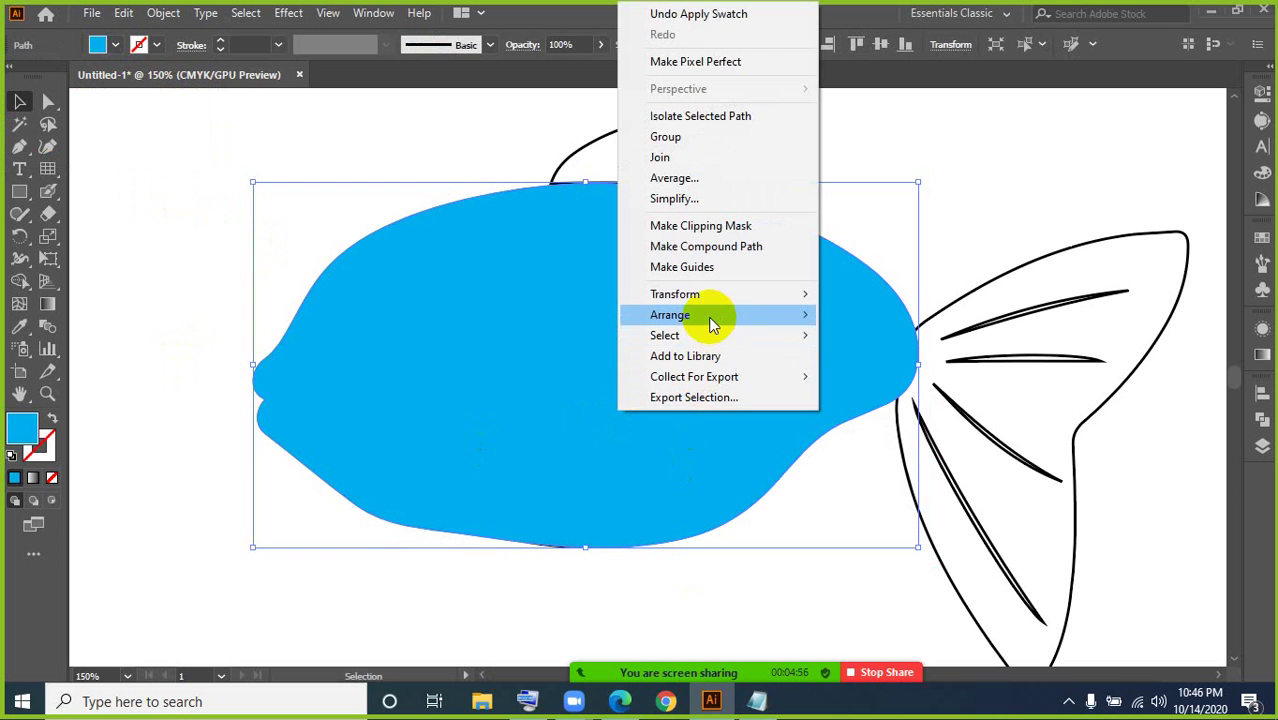
pyautogui.moveTo(713, 318)
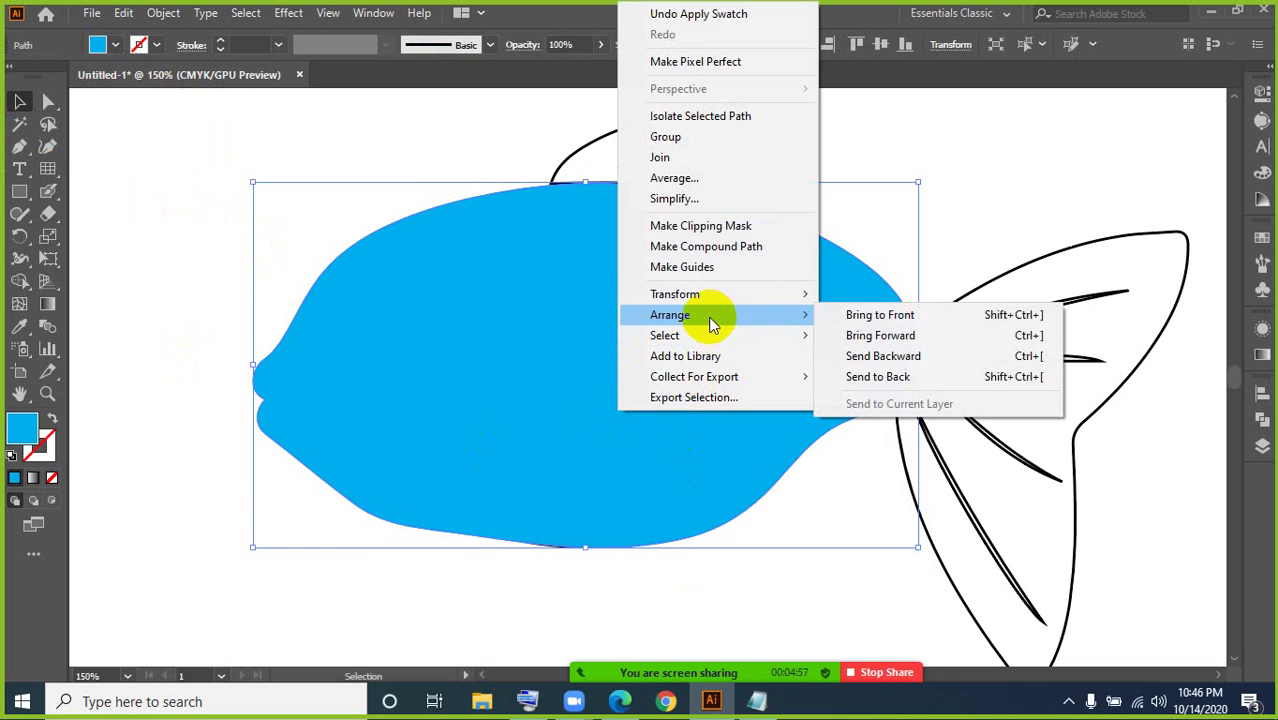
pyautogui.click(879, 378)
pyautogui.click(275, 262)
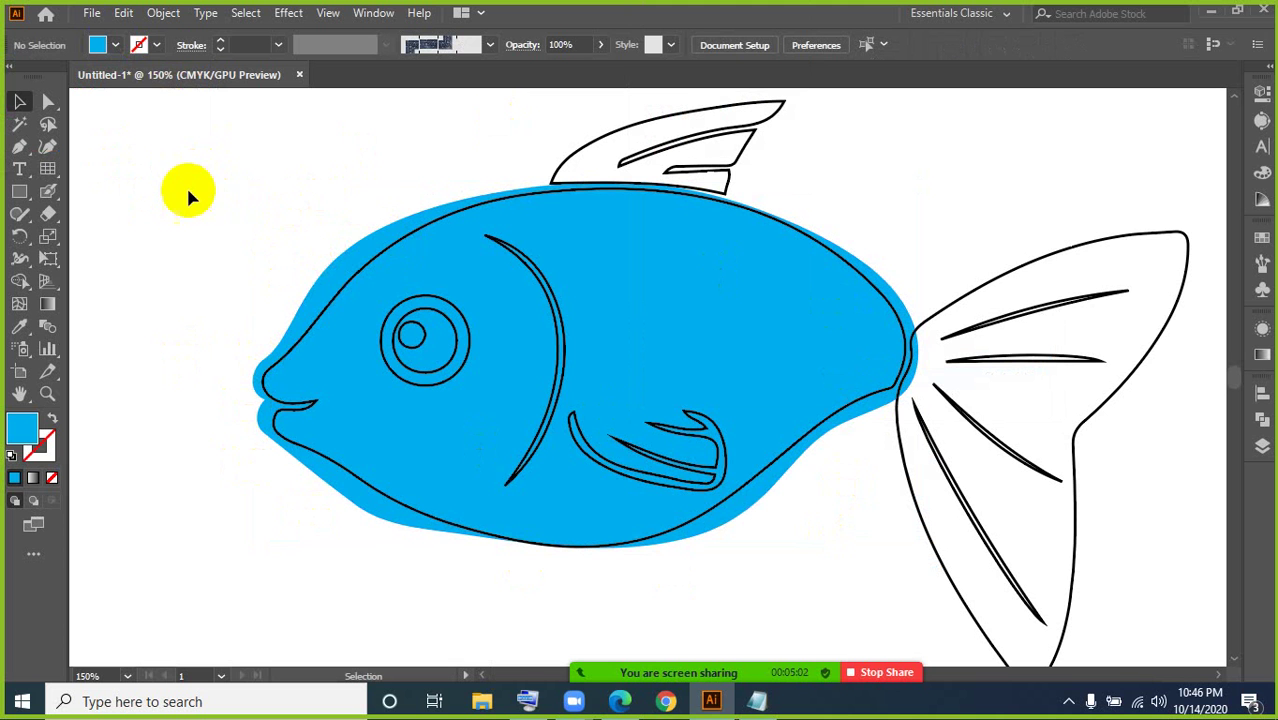
# Step: Select all artwork and remove the blue excess outside the body outline with the Shape Builder
pyautogui.moveTo(180, 165); pyautogui.dragTo(919, 588)
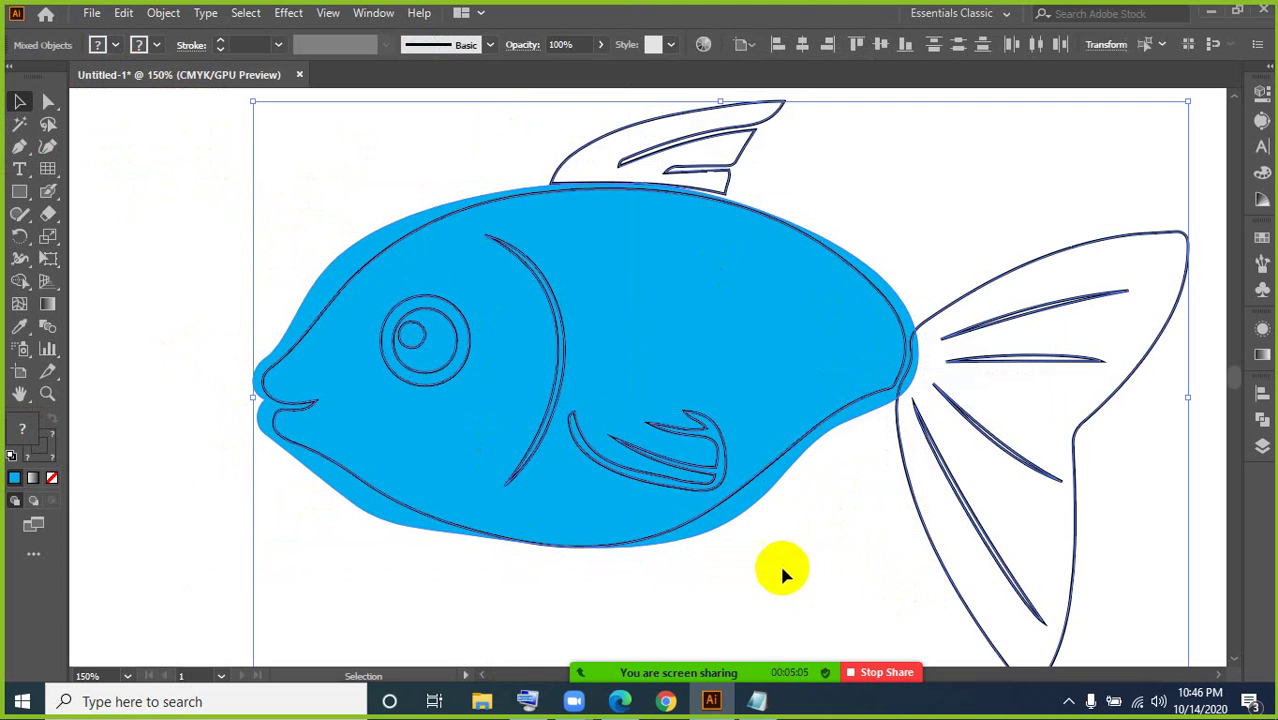
pyautogui.click(20, 282)
pyautogui.moveTo(262, 400)
pyautogui.mouseDown()
pyautogui.moveTo(339, 482)
pyautogui.moveTo(605, 410)
pyautogui.moveTo(647, 226)
pyautogui.moveTo(860, 385)
pyautogui.moveTo(912, 388)
pyautogui.mouseUp()
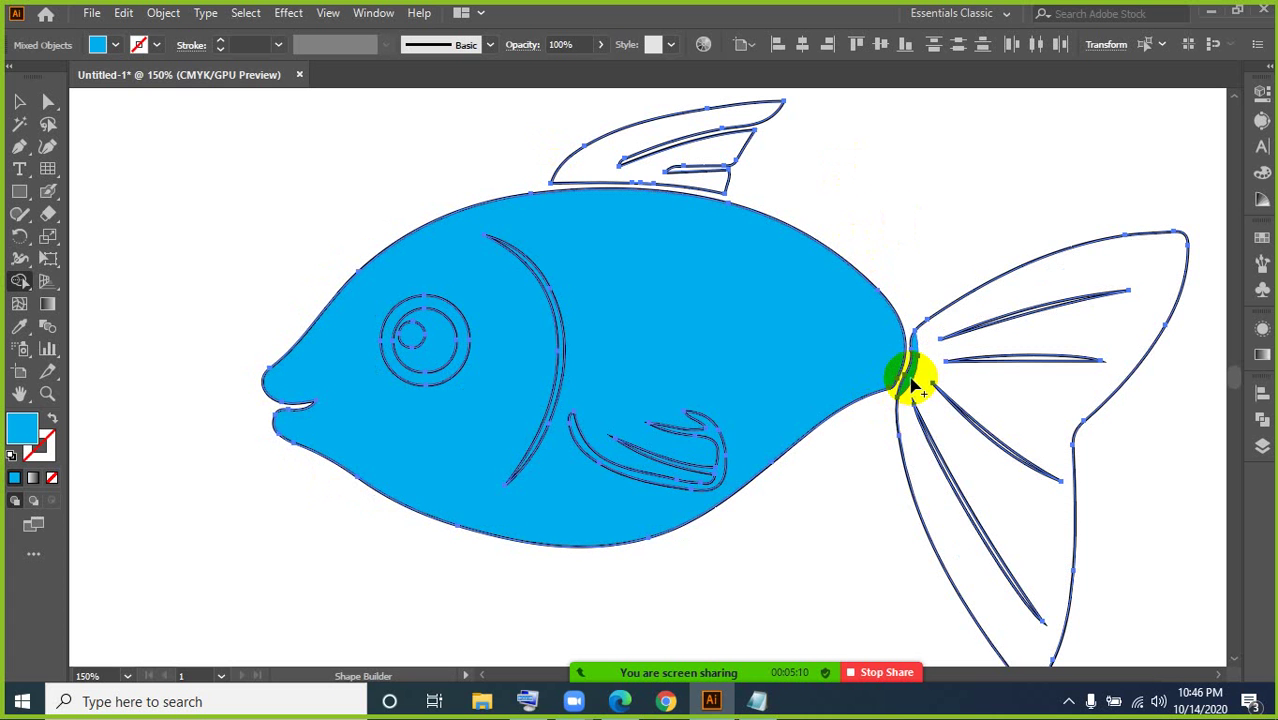
pyautogui.click(912, 388)
# Step: Delete the leftover blue sliver between the body and the base of the tail
pyautogui.click(46, 104)
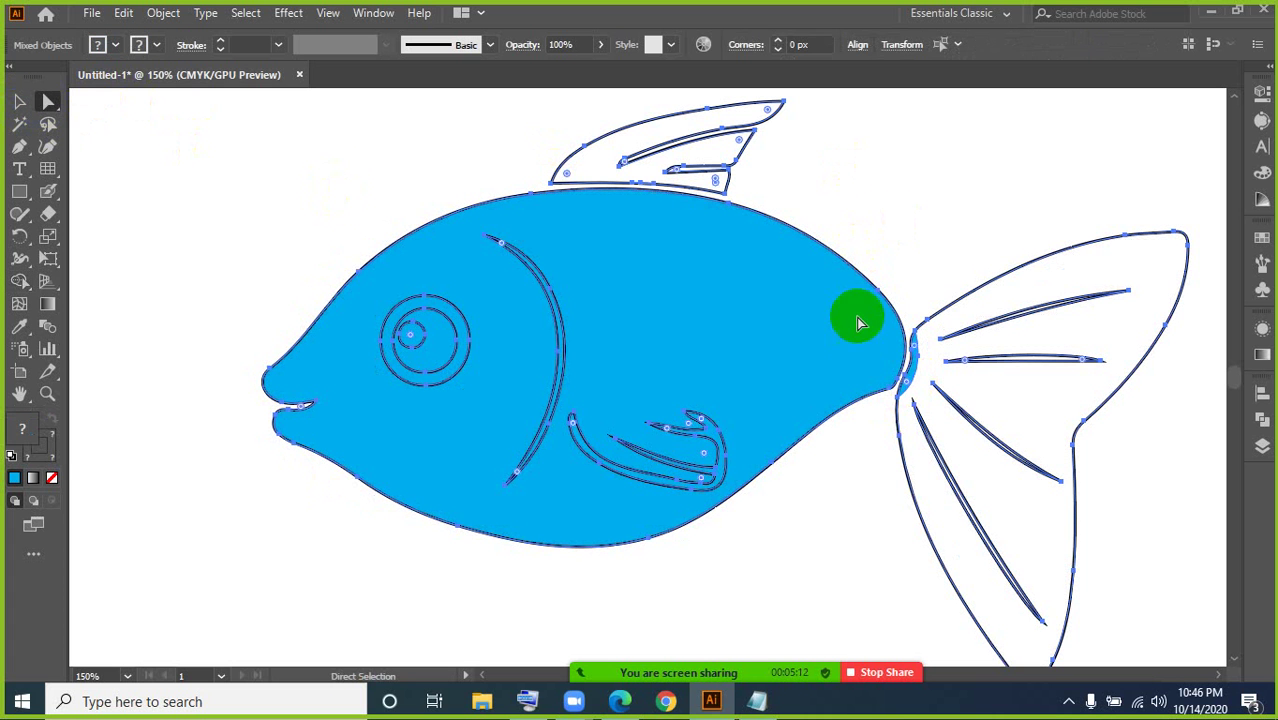
pyautogui.click(918, 385)
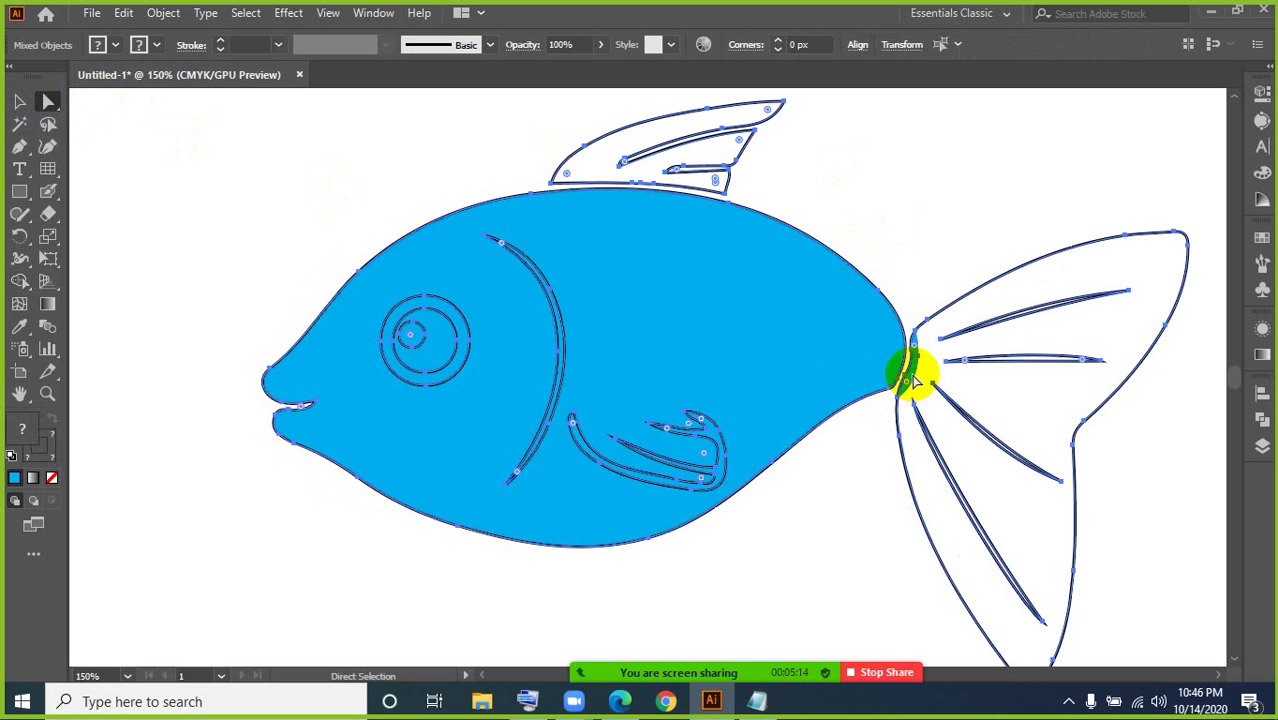
pyautogui.click(818, 484)
pyautogui.click(916, 385)
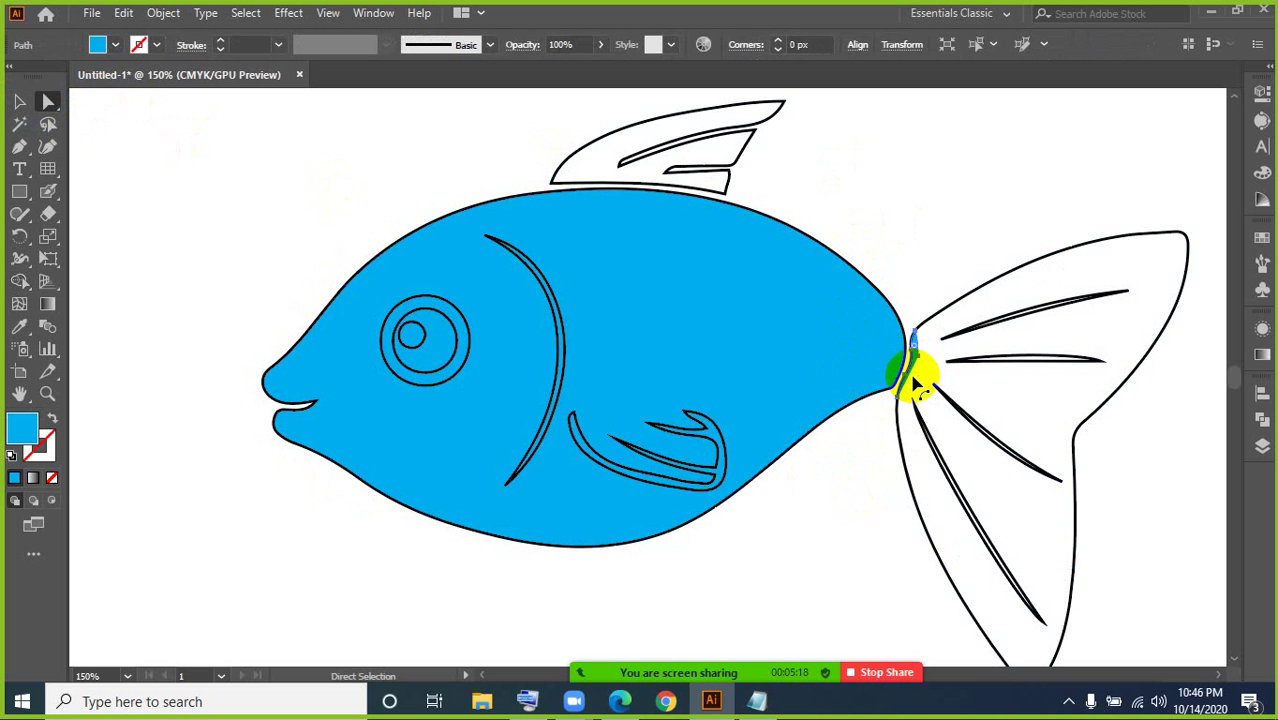
pyautogui.click(914, 385)
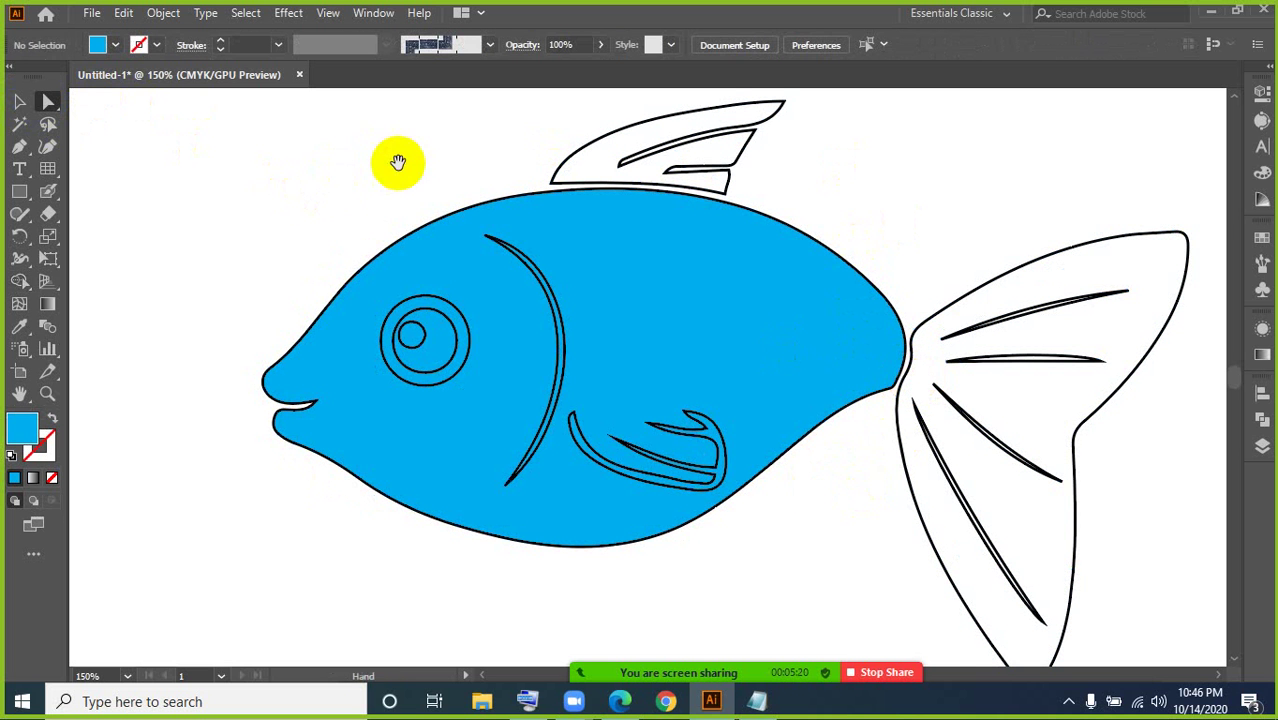
# Step: Set the Blob Brush colour to orange and paint over the whole dorsal fin
pyautogui.moveTo(399, 163); pyautogui.dragTo(305, 185)
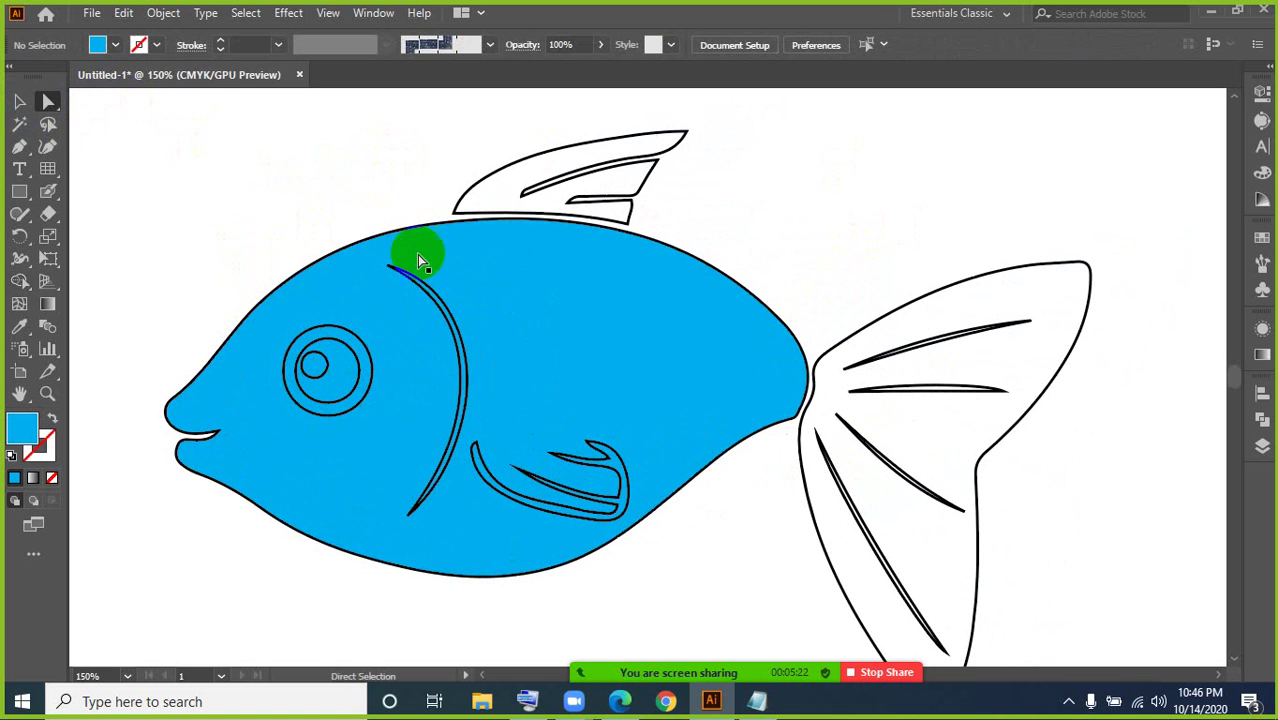
pyautogui.click(52, 196)
pyautogui.click(115, 45)
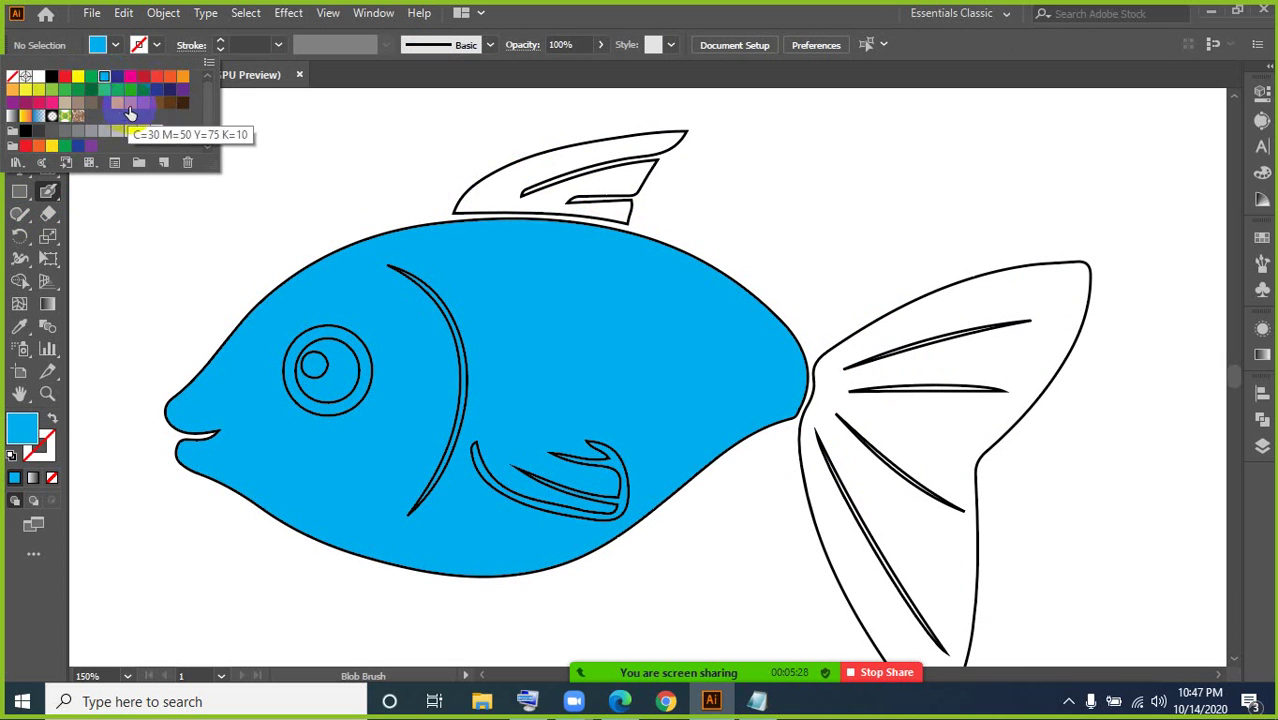
pyautogui.click(503, 207)
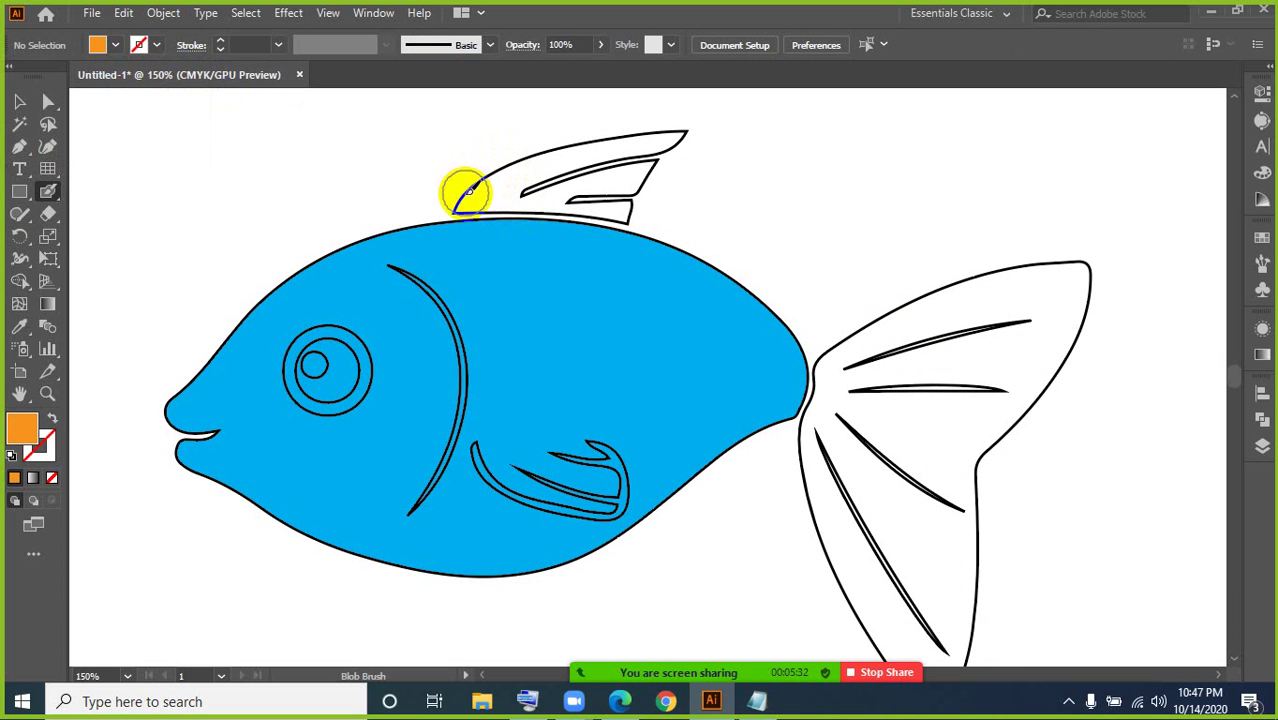
pyautogui.moveTo(455, 200)
pyautogui.mouseDown()
pyautogui.moveTo(674, 127)
pyautogui.moveTo(624, 203)
pyautogui.moveTo(475, 191)
pyautogui.moveTo(614, 152)
pyautogui.mouseUp()
# Step: Send the orange dorsal fin shape to the back, behind the fin outlines, and deselect it
pyautogui.click(19, 101)
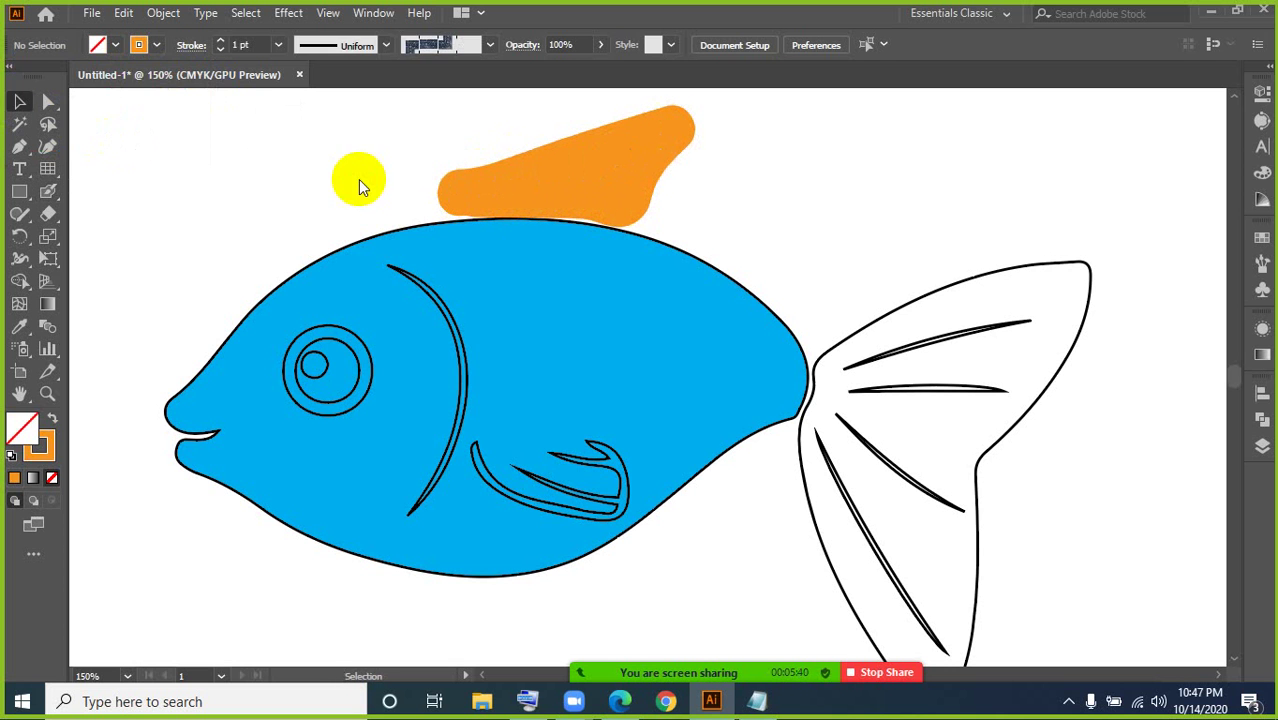
pyautogui.rightClick(612, 179)
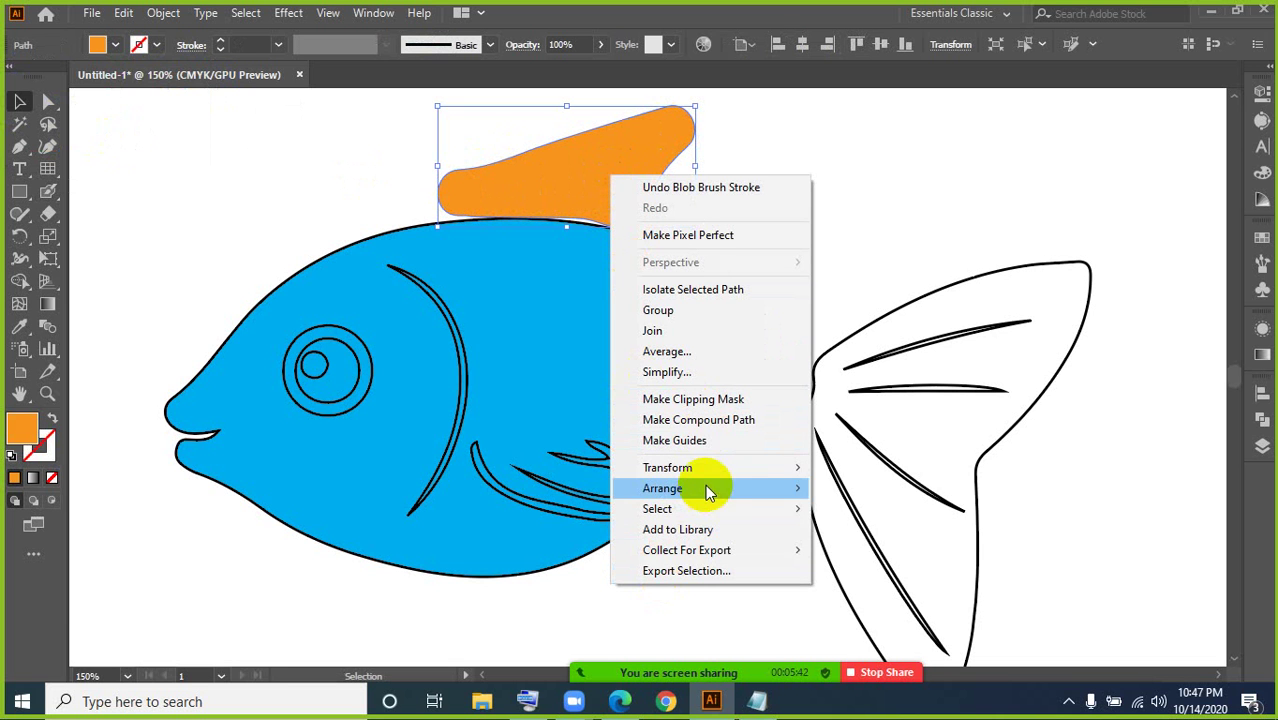
pyautogui.moveTo(812, 492)
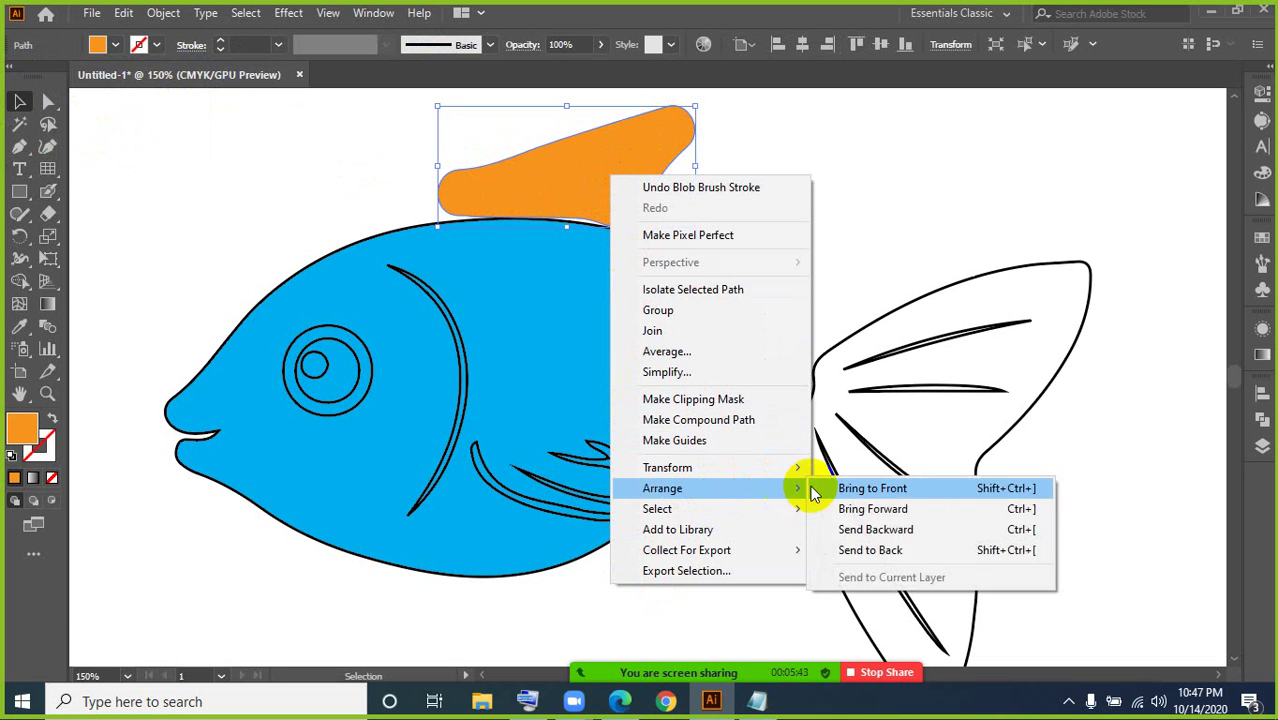
pyautogui.click(870, 550)
pyautogui.click(462, 174)
# Step: Select all artwork, remove the orange outside the dorsal fin outline with the Shape Builder, and deselect
pyautogui.moveTo(417, 135); pyautogui.dragTo(697, 295)
pyautogui.click(20, 282)
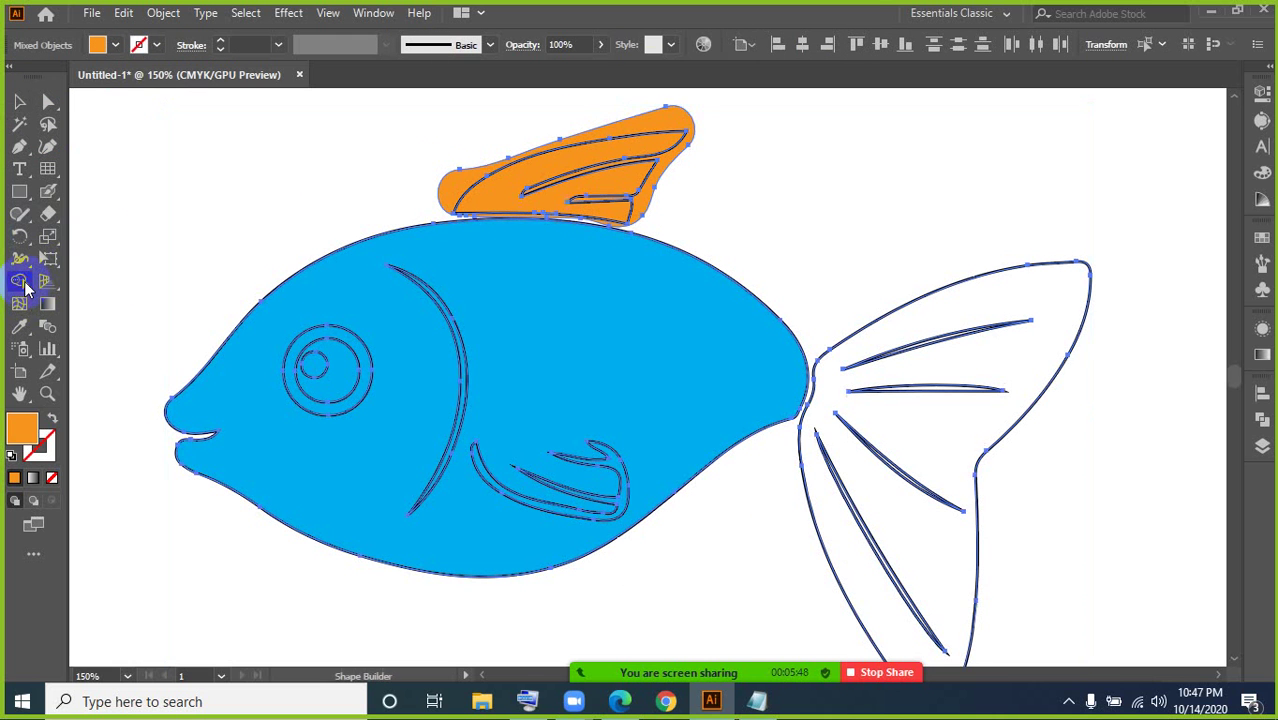
pyautogui.click(678, 125)
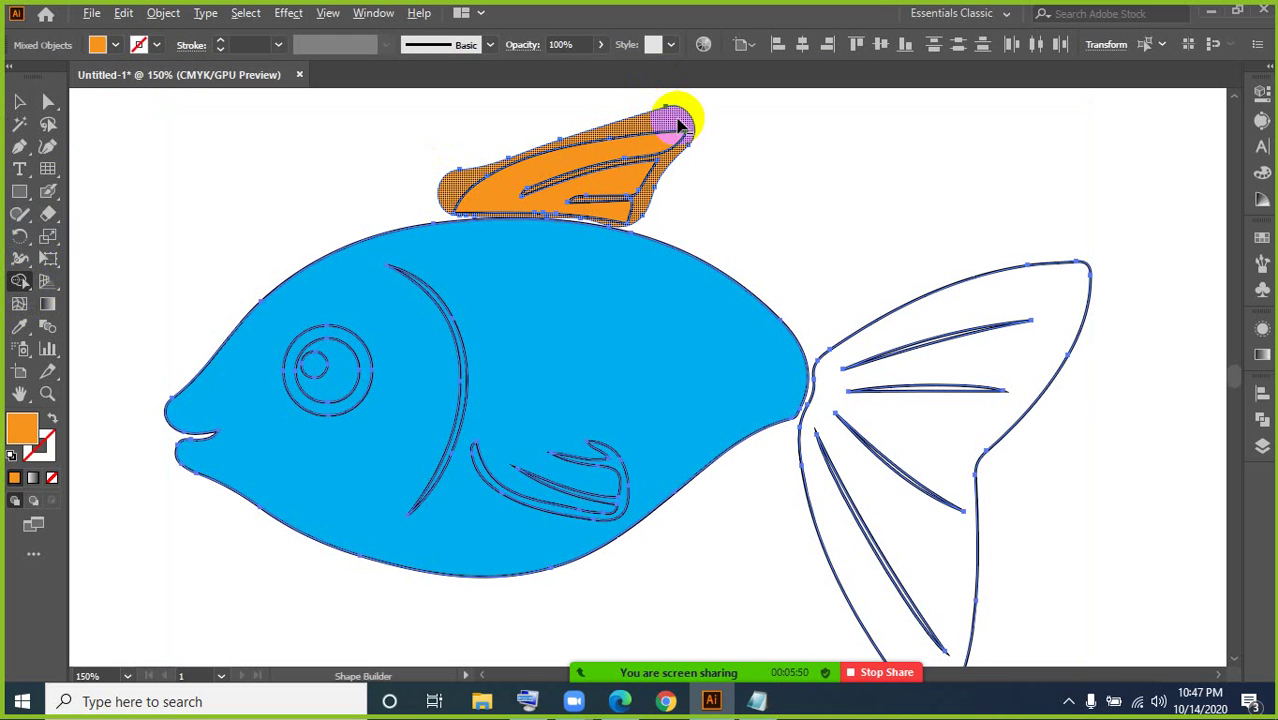
pyautogui.keyDown('alt'); pyautogui.click(678, 125); pyautogui.keyUp('alt')
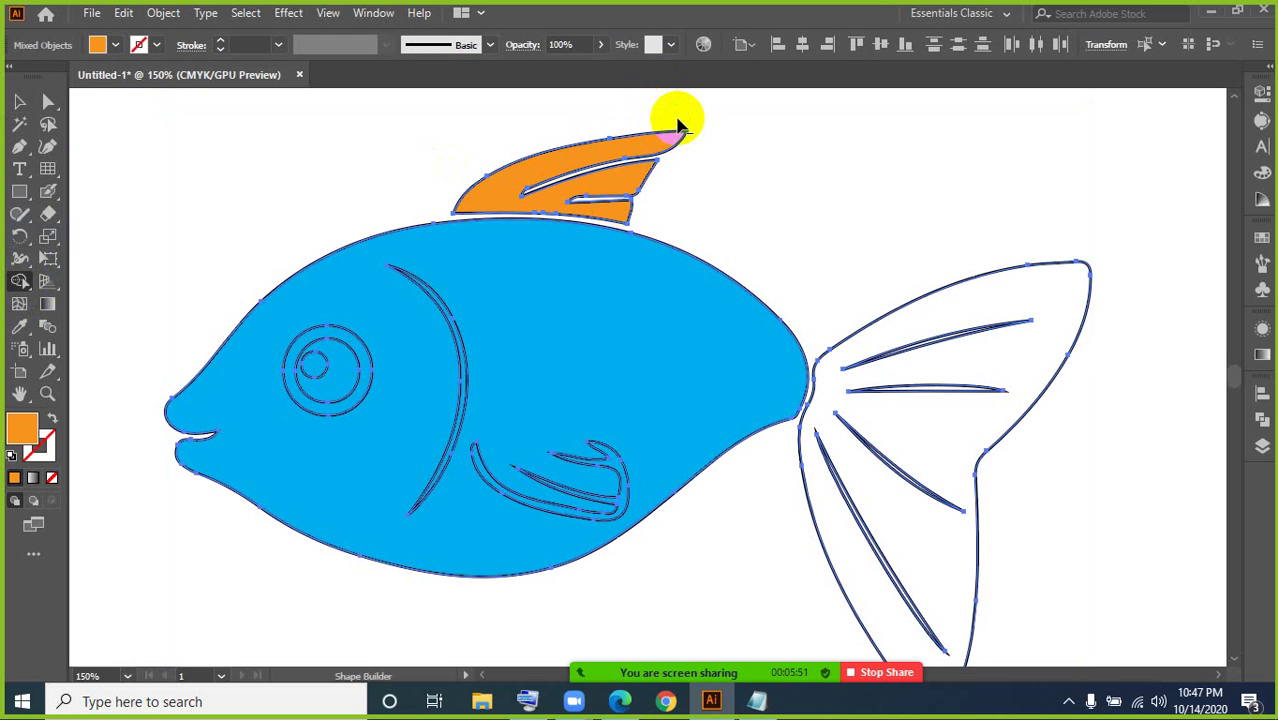
pyautogui.click(20, 102)
pyautogui.click(187, 152)
# Step: Enlarge the Blob Brush and paint over the whole tail fin in orange
pyautogui.press('space')
pyautogui.moveTo(1098, 414); pyautogui.dragTo(896, 351)
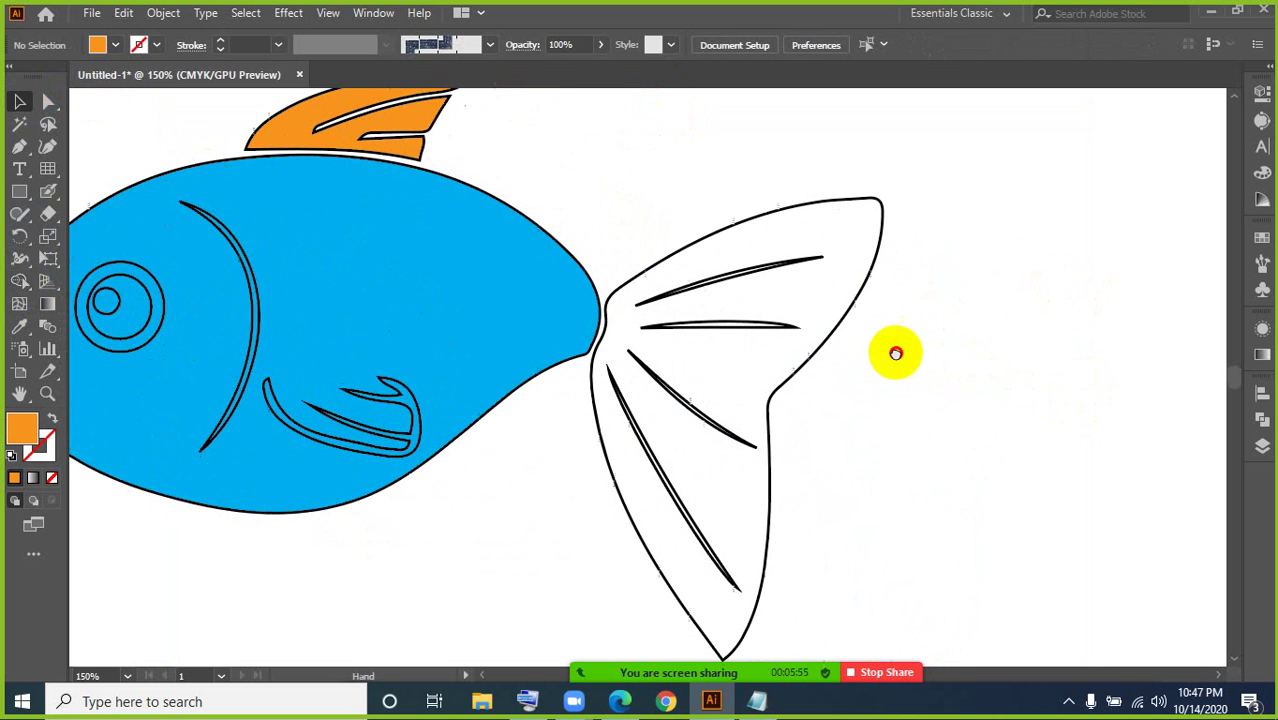
pyautogui.click(49, 193)
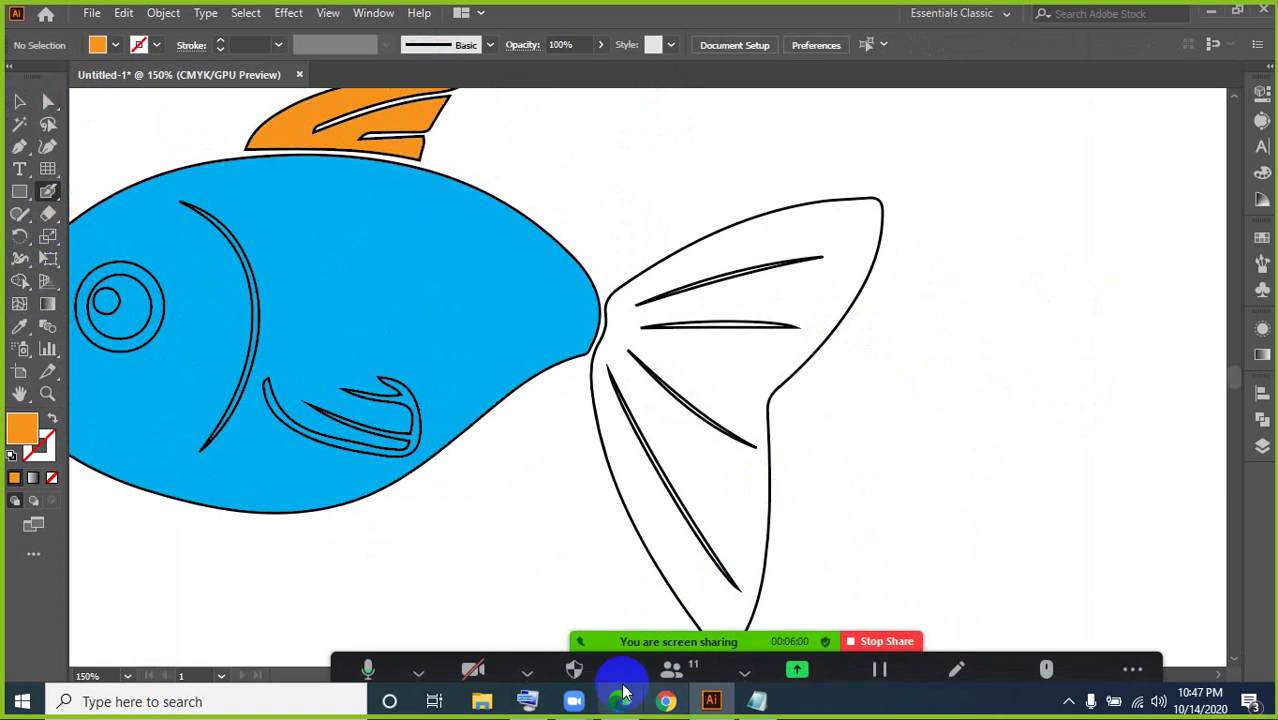
pyautogui.click(527, 701)
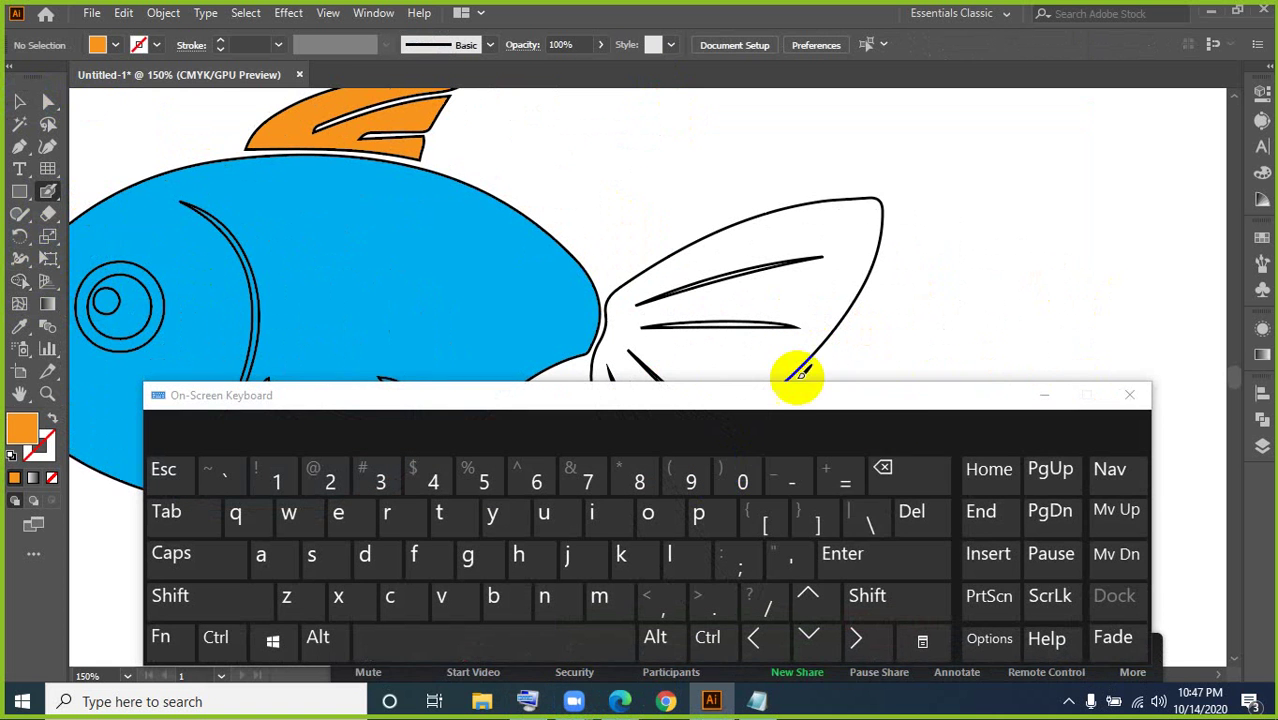
pyautogui.click(818, 522)
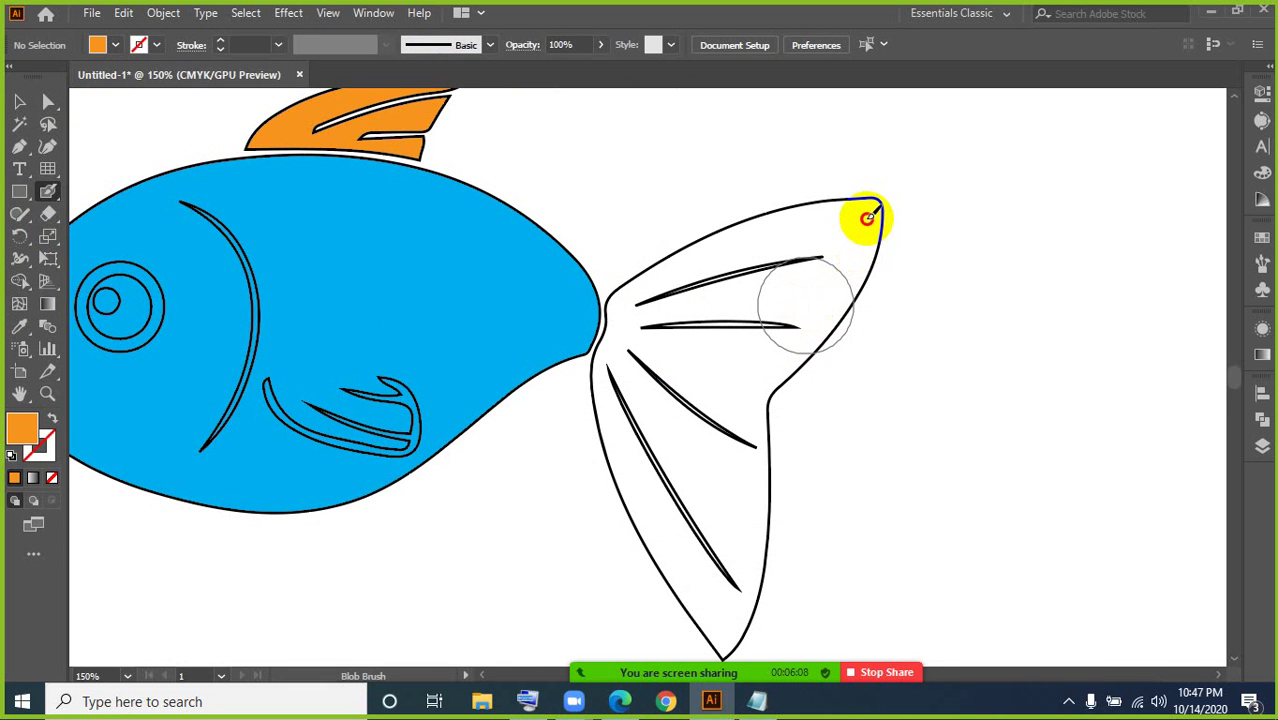
pyautogui.moveTo(872, 213)
pyautogui.mouseDown()
pyautogui.moveTo(871, 240)
pyautogui.moveTo(855, 217)
pyautogui.moveTo(742, 488)
pyautogui.moveTo(725, 615)
pyautogui.moveTo(656, 491)
pyautogui.moveTo(645, 337)
pyautogui.moveTo(679, 280)
pyautogui.moveTo(828, 210)
pyautogui.moveTo(727, 371)
pyautogui.moveTo(702, 494)
pyautogui.moveTo(670, 442)
pyautogui.mouseUp()
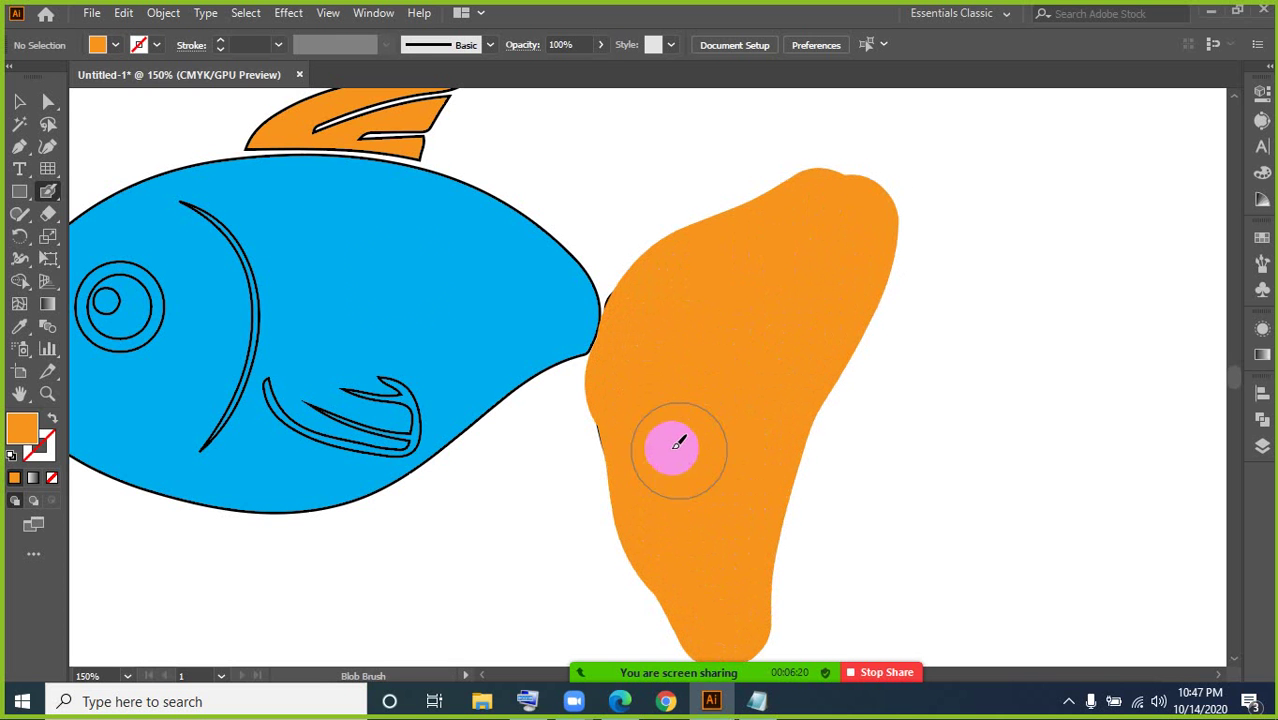
# Step: Send the orange tail shape to the back, behind the tail outlines, and deselect it
pyautogui.click(20, 103)
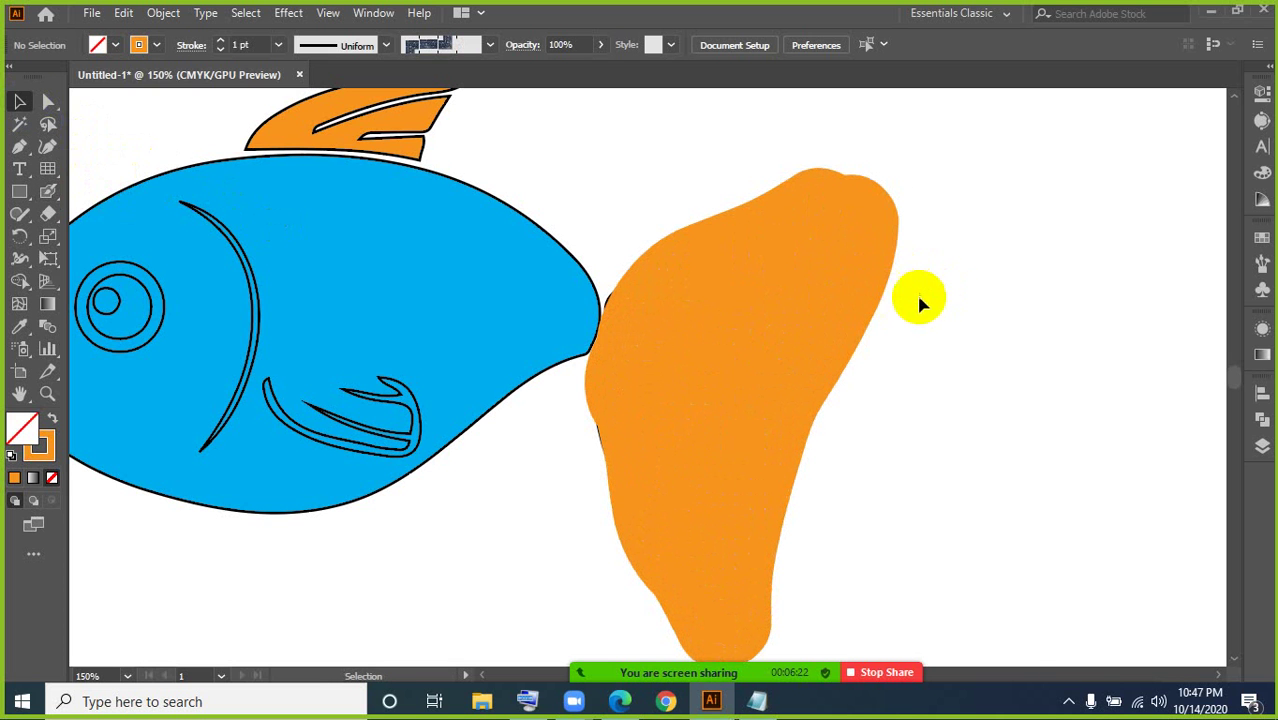
pyautogui.rightClick(834, 251)
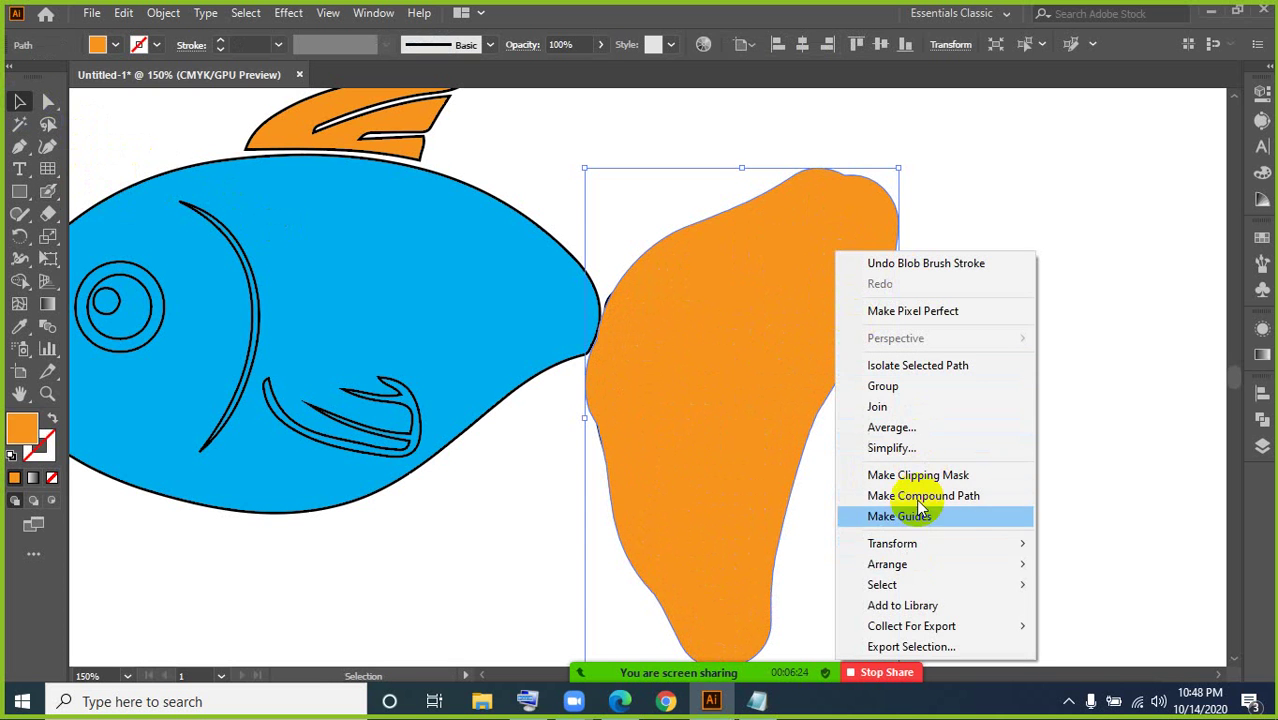
pyautogui.moveTo(933, 566)
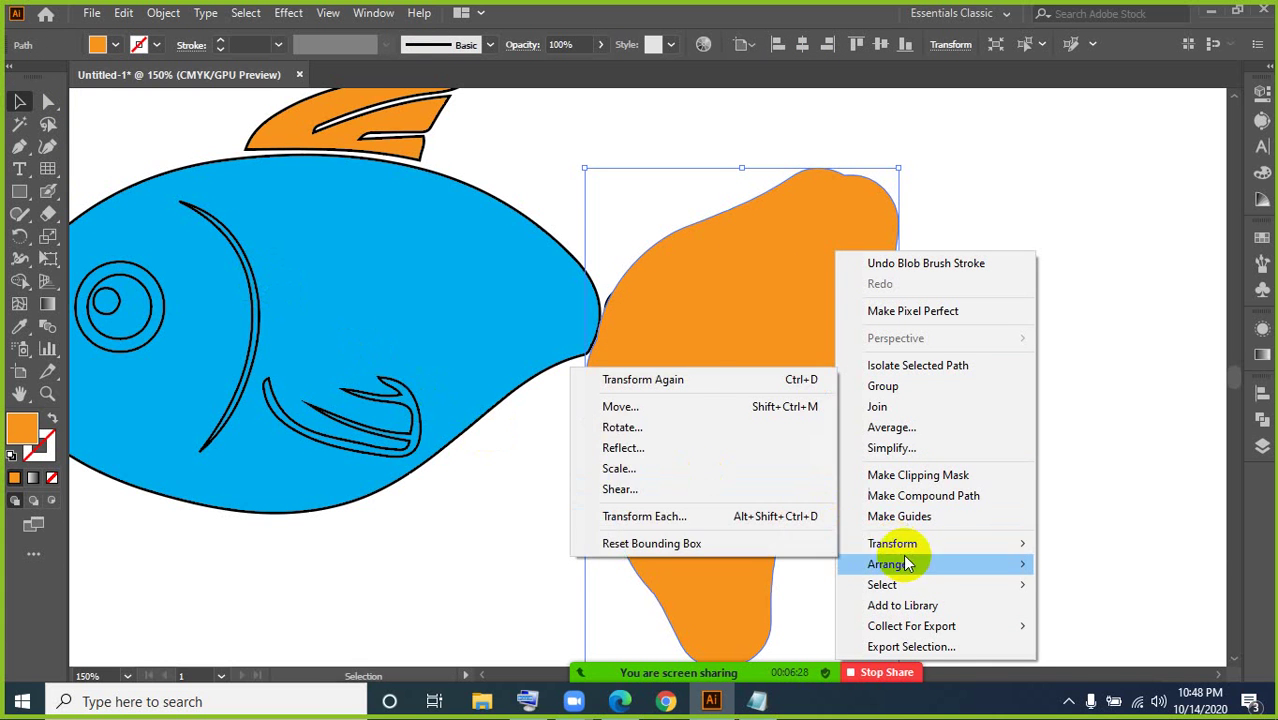
pyautogui.moveTo(945, 545)
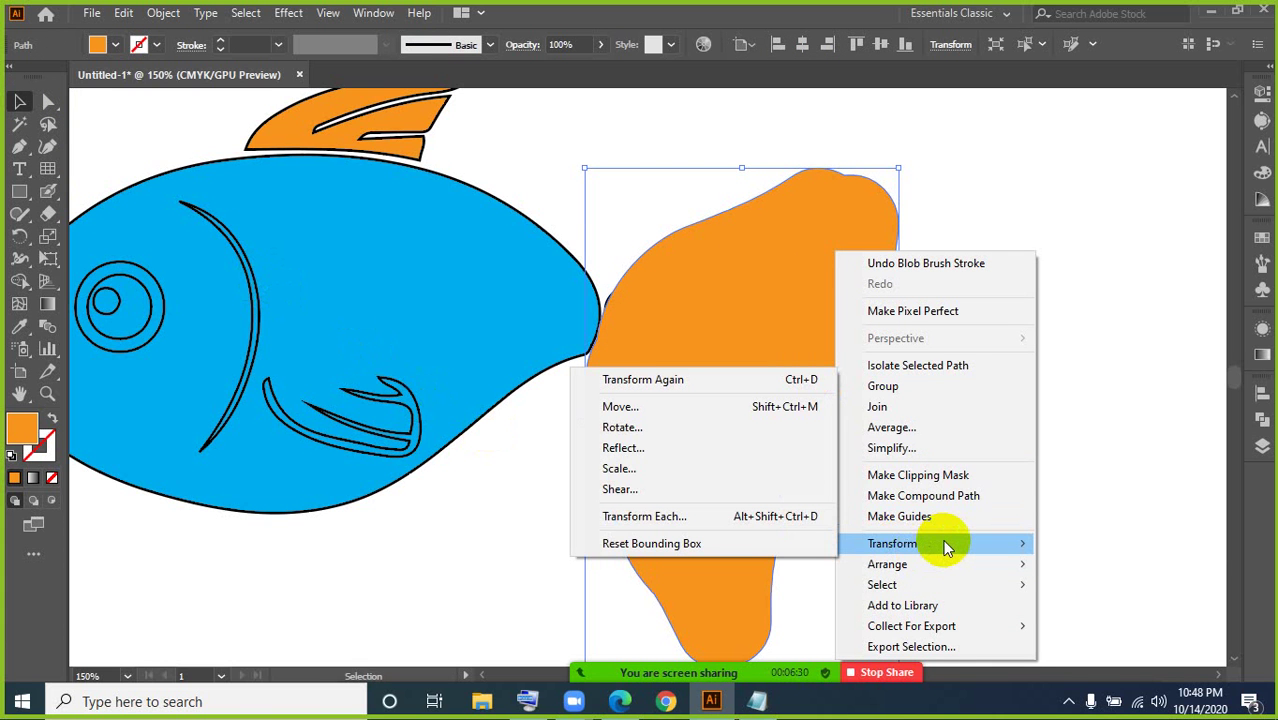
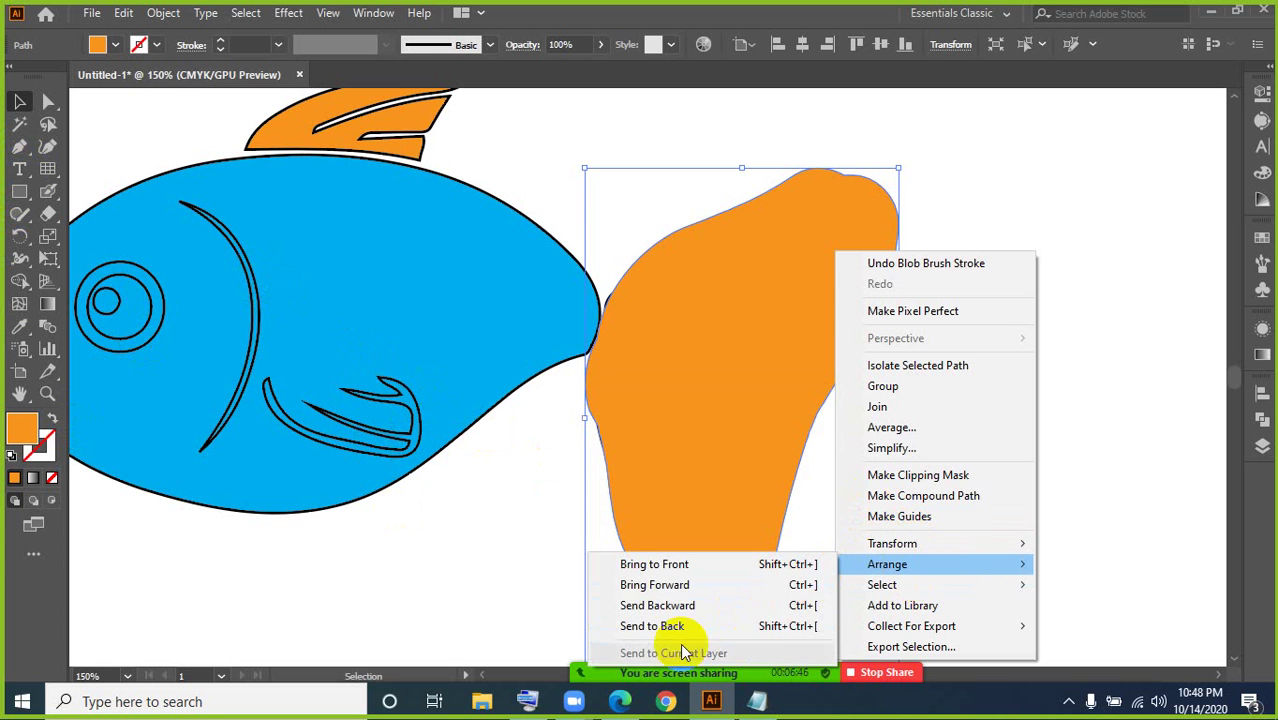
pyautogui.click(660, 622)
pyautogui.click(994, 386)
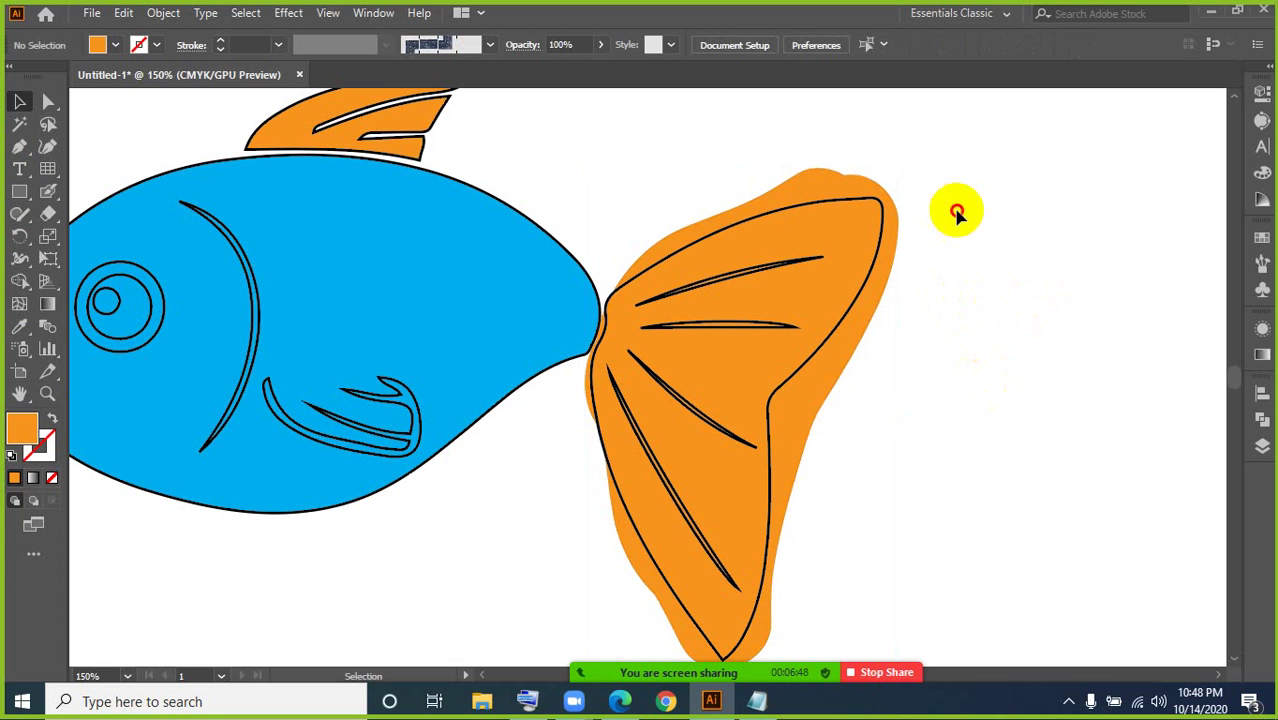
# Step: Select all artwork, remove the orange outside the tail outline with the Shape Builder, and deselect
pyautogui.moveTo(957, 213); pyautogui.dragTo(713, 520)
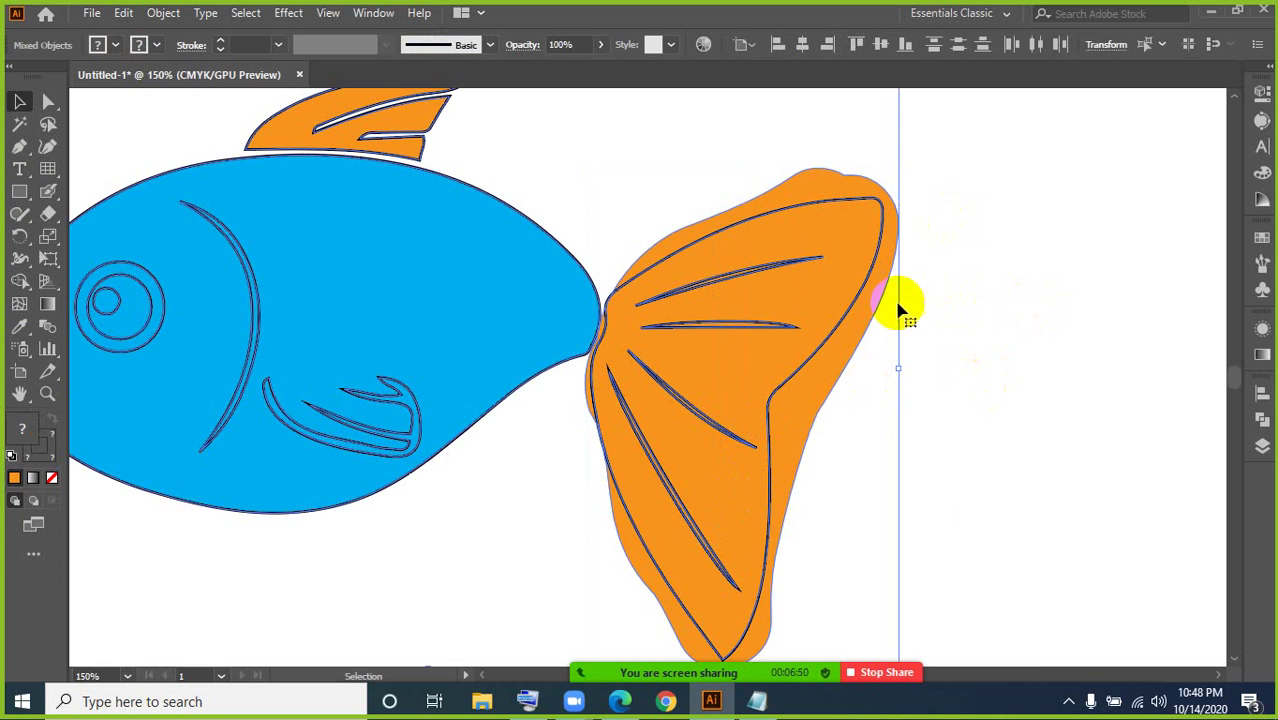
pyautogui.click(20, 279)
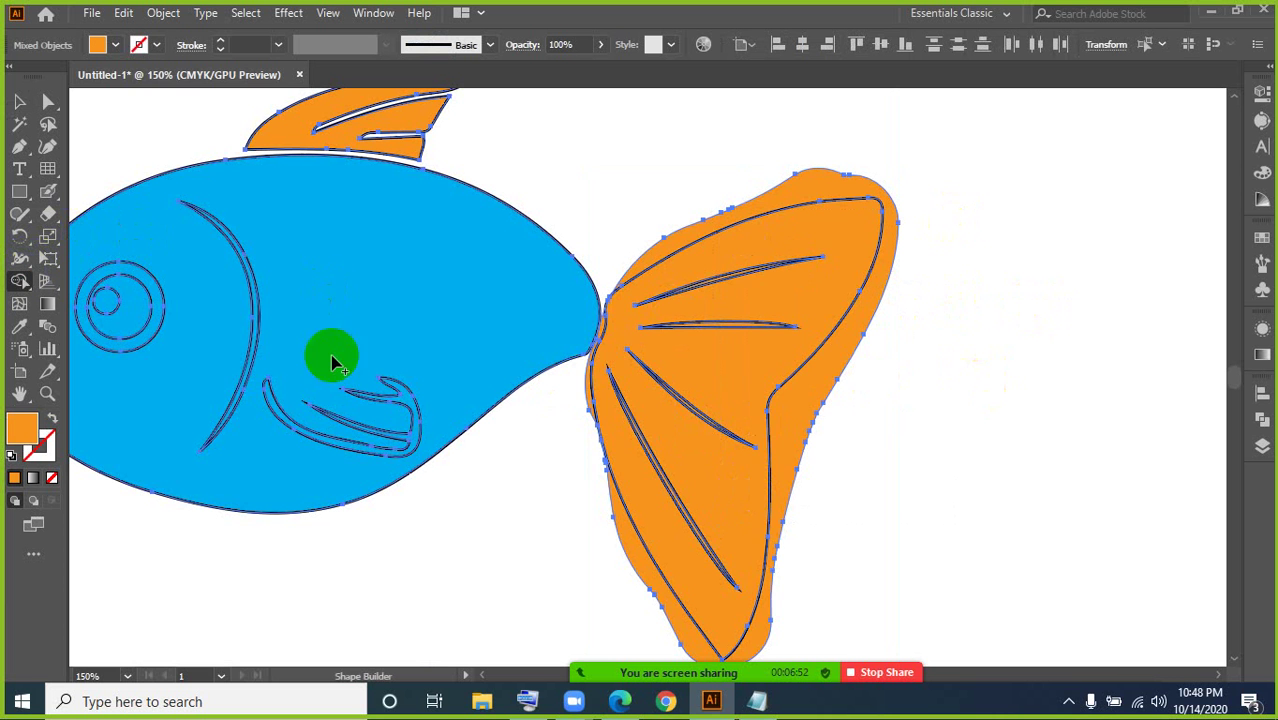
pyautogui.click(796, 411)
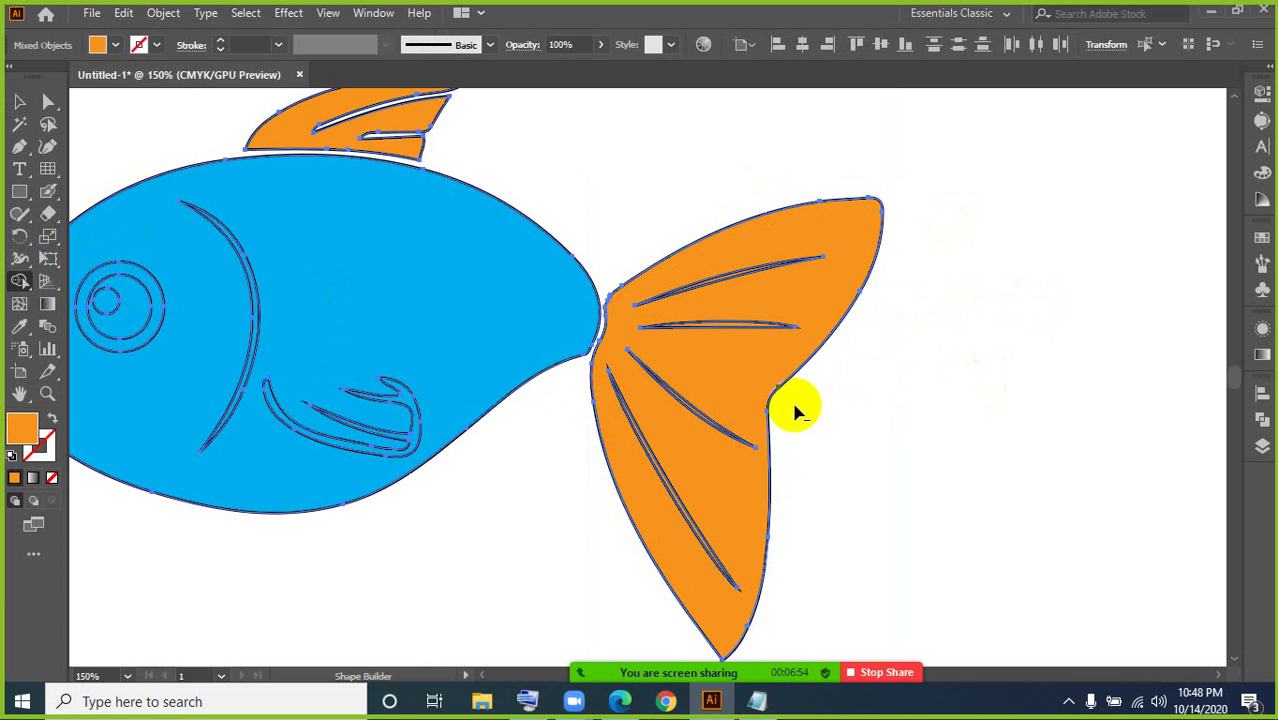
pyautogui.click(20, 101)
pyautogui.click(1073, 285)
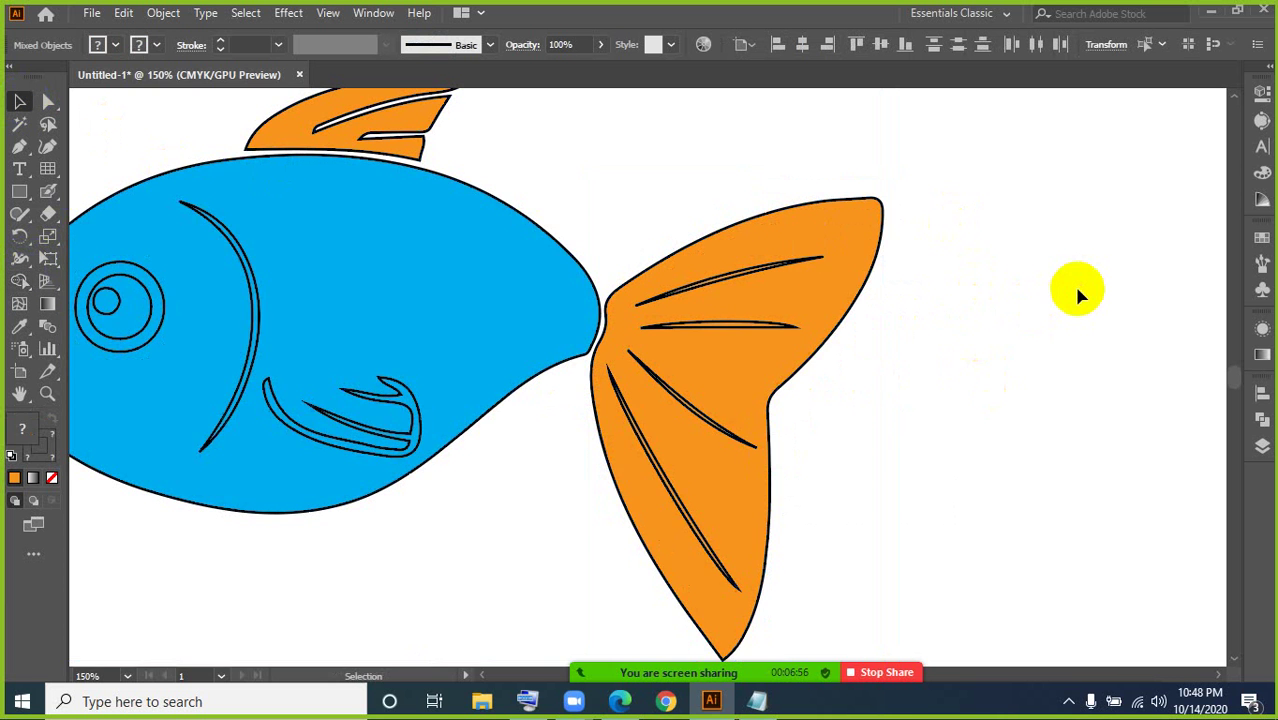
# Step: Duplicate the whole coloured fish, place the copy above and to the right of the original, and deselect it
pyautogui.hotkey('ctrl', '-')
pyautogui.hotkey('ctrl', '-')
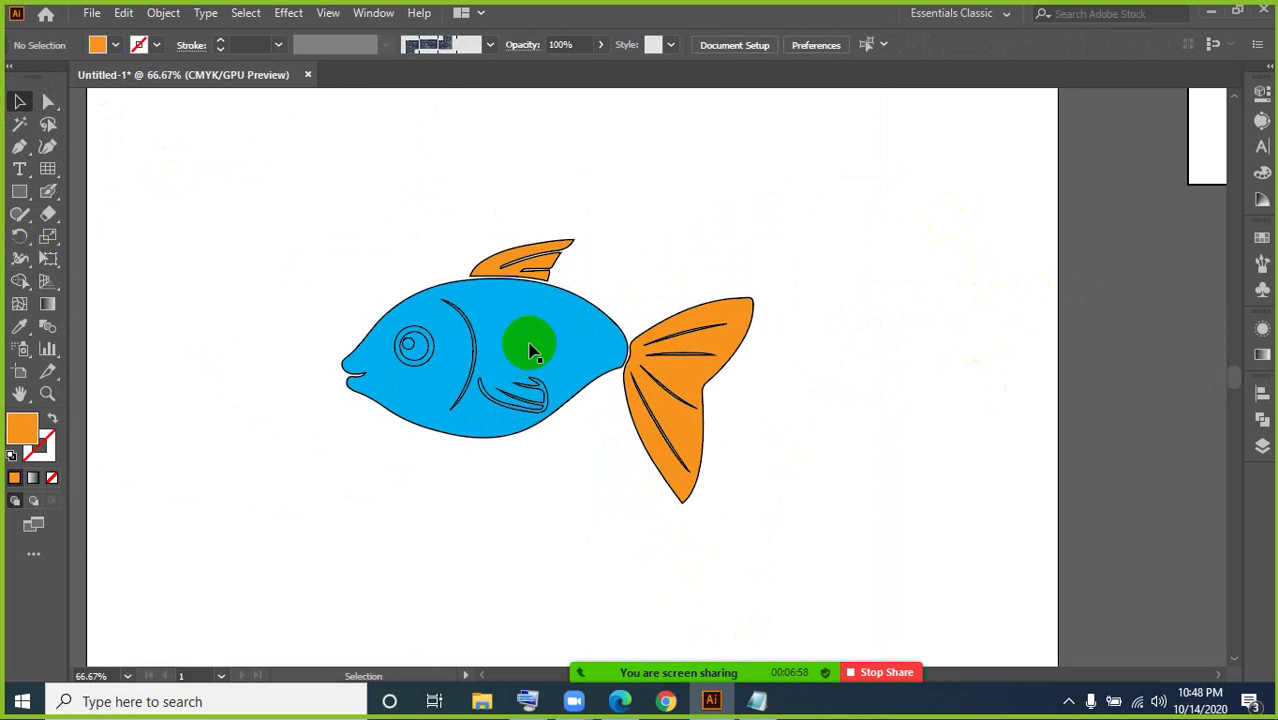
pyautogui.moveTo(277, 157); pyautogui.dragTo(738, 500)
pyautogui.scroll(-2, 700, 480)
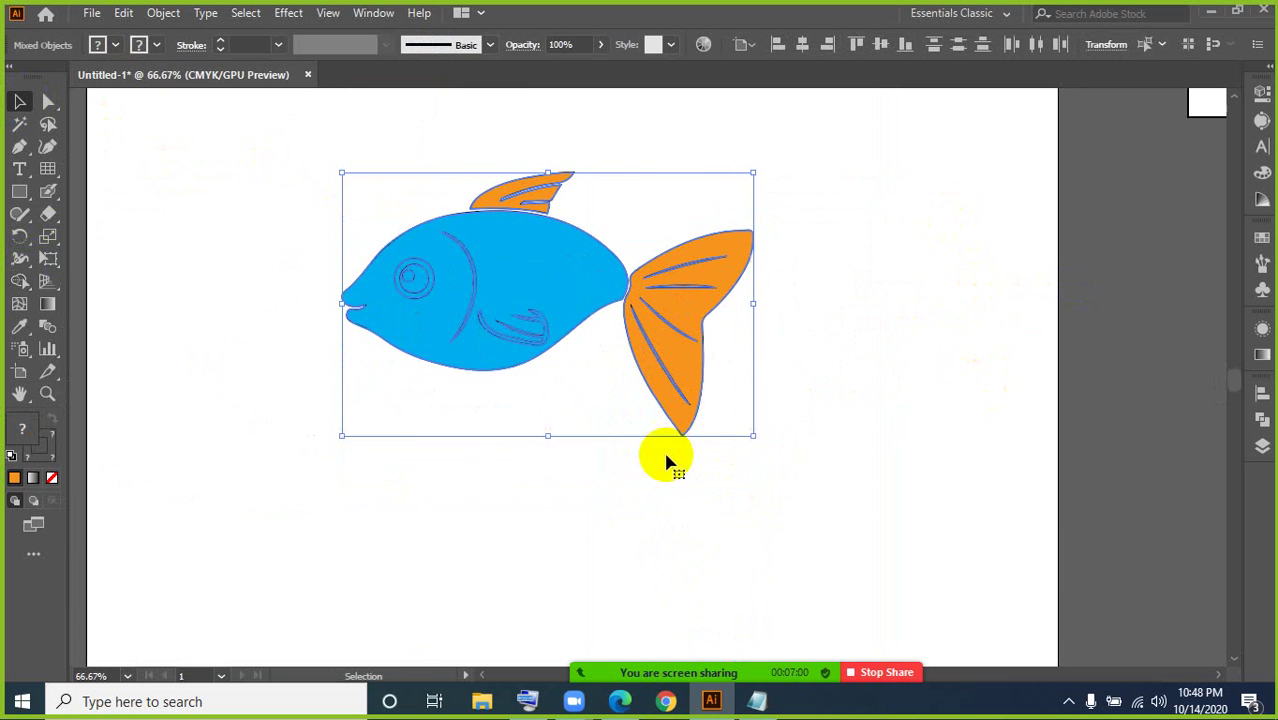
pyautogui.moveTo(557, 318); pyautogui.dragTo(941, 228)
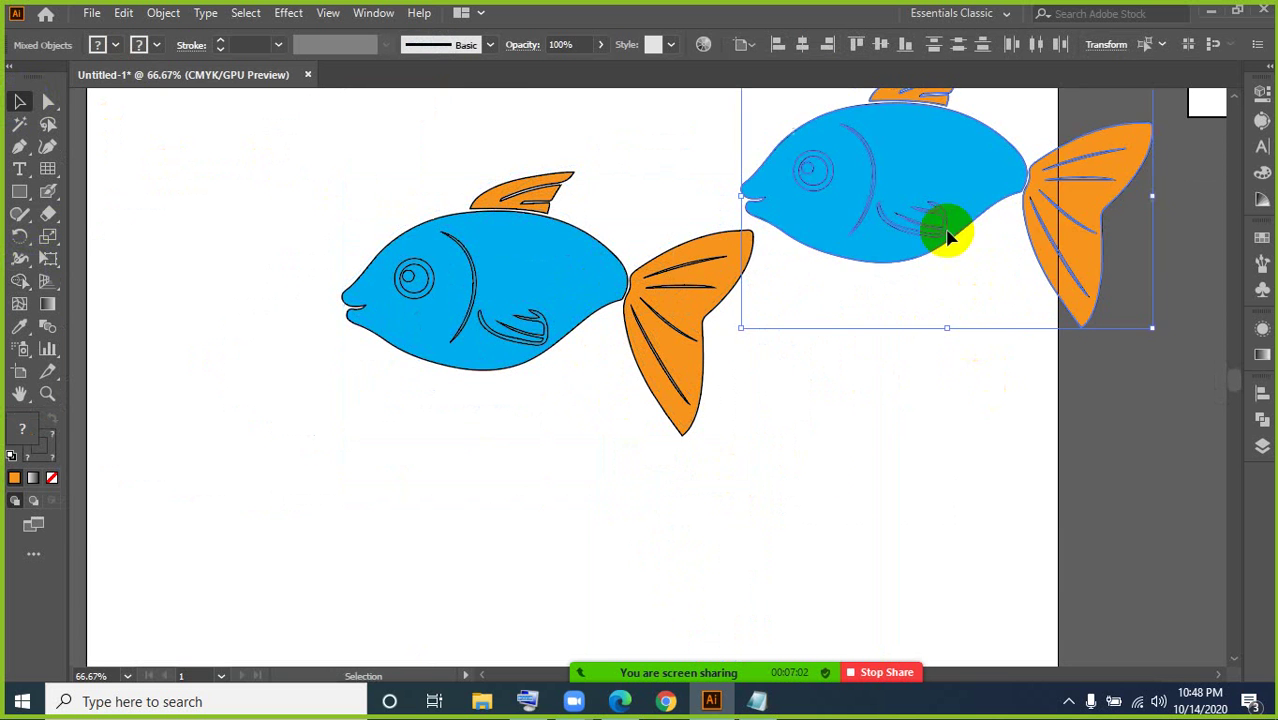
pyautogui.click(462, 527)
pyautogui.scroll(3, 466, 510)
pyautogui.click(530, 345)
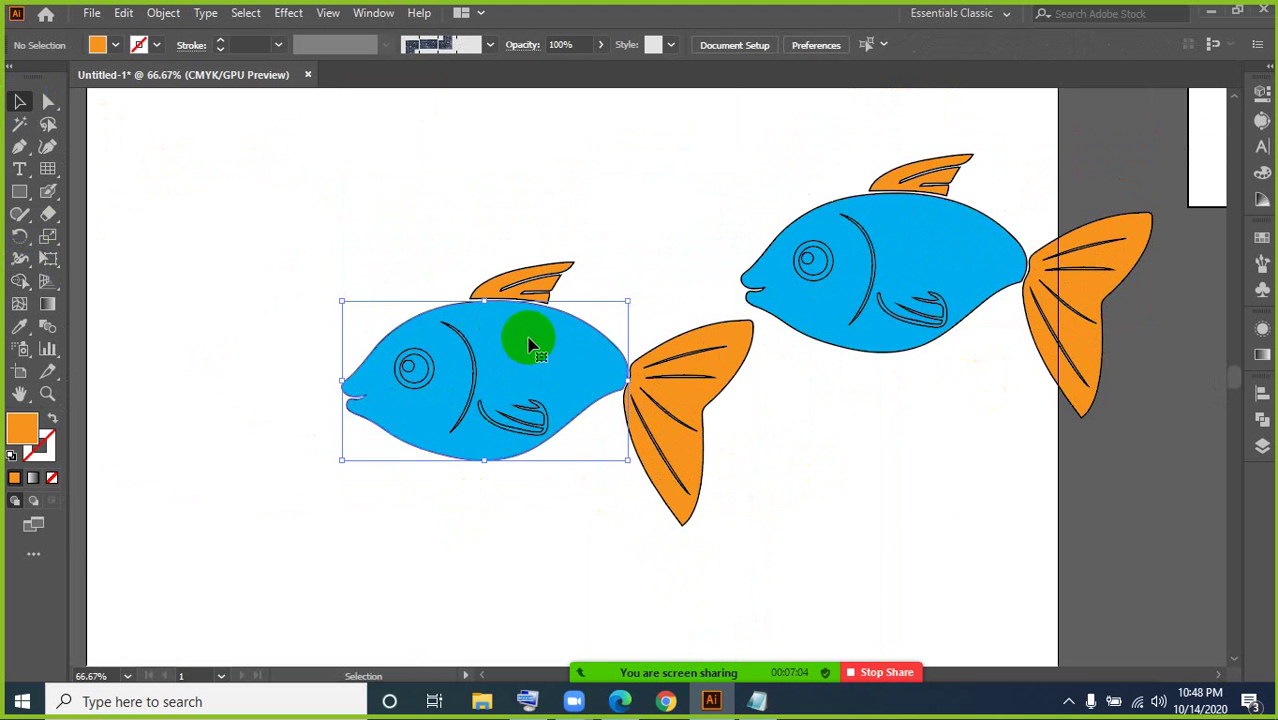
pyautogui.click(529, 470)
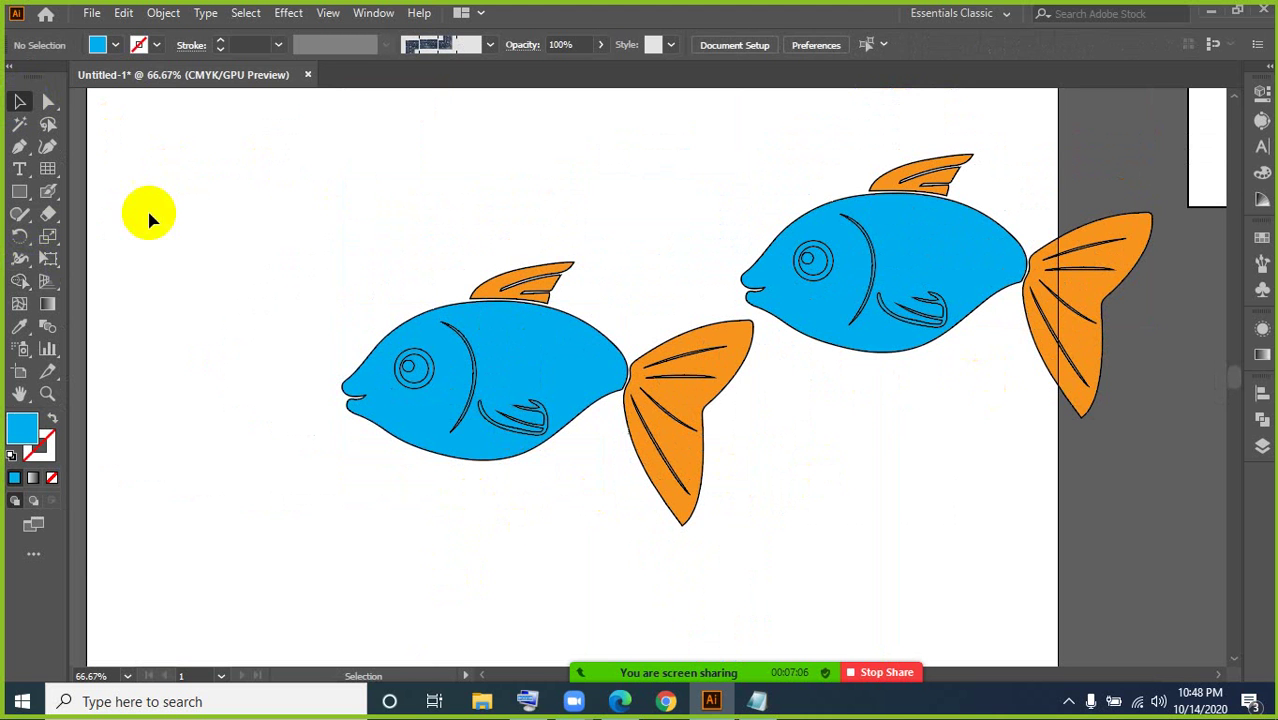
pyautogui.click(519, 367)
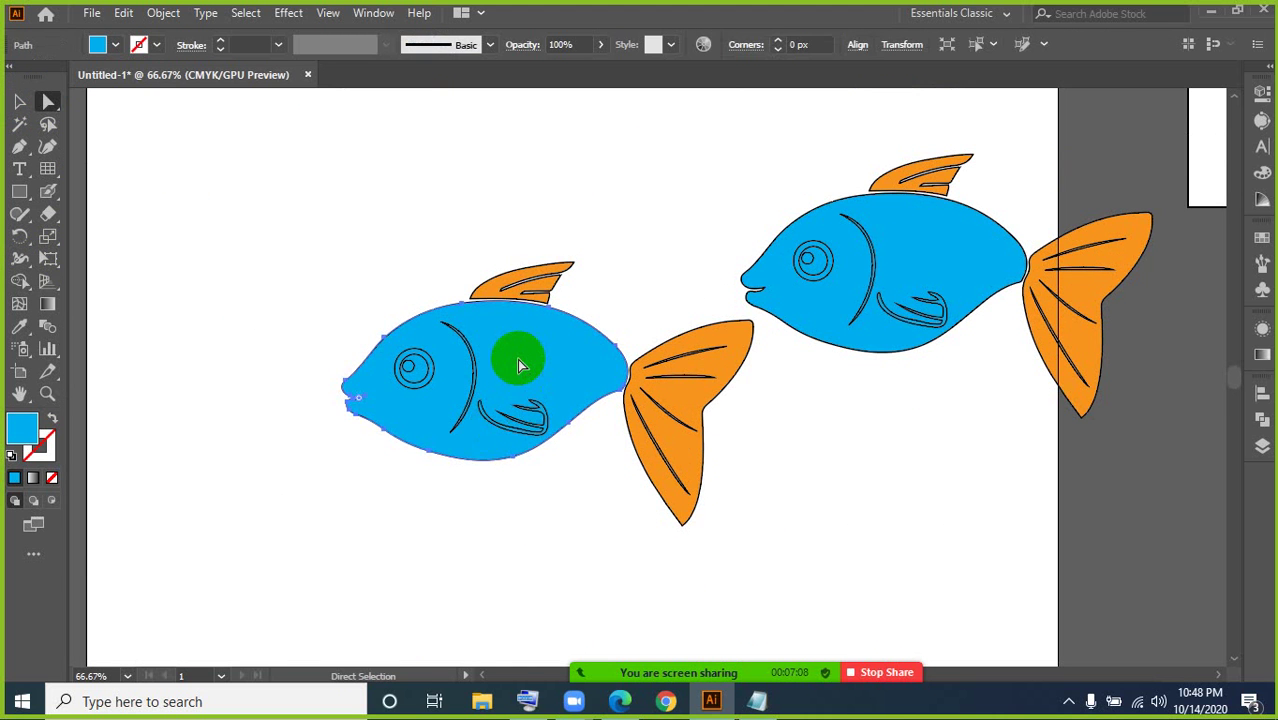
pyautogui.click(19, 101)
pyautogui.click(153, 203)
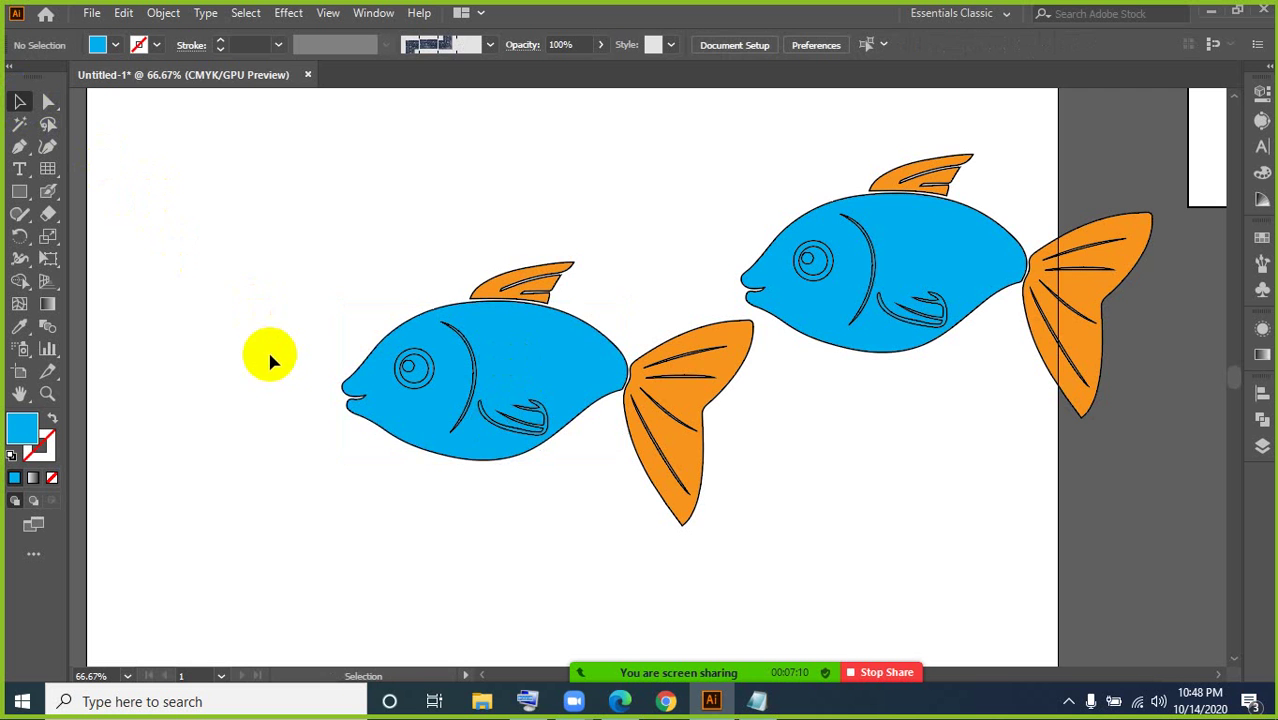
# Step: Delete the blue body fill and the orange dorsal fin and tail fills from the original fish
pyautogui.hotkey('ctrl', '+')
pyautogui.hotkey('ctrl', '+')
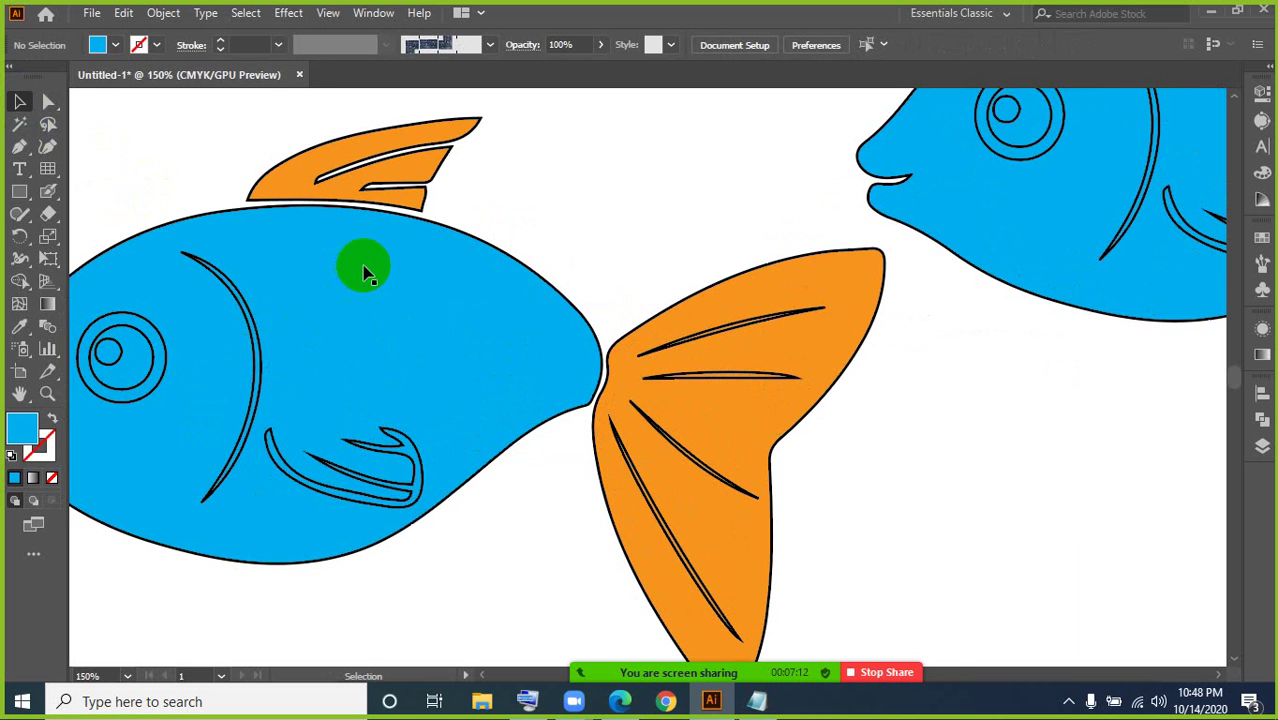
pyautogui.moveTo(362, 265); pyautogui.dragTo(681, 202)
pyautogui.click(586, 295)
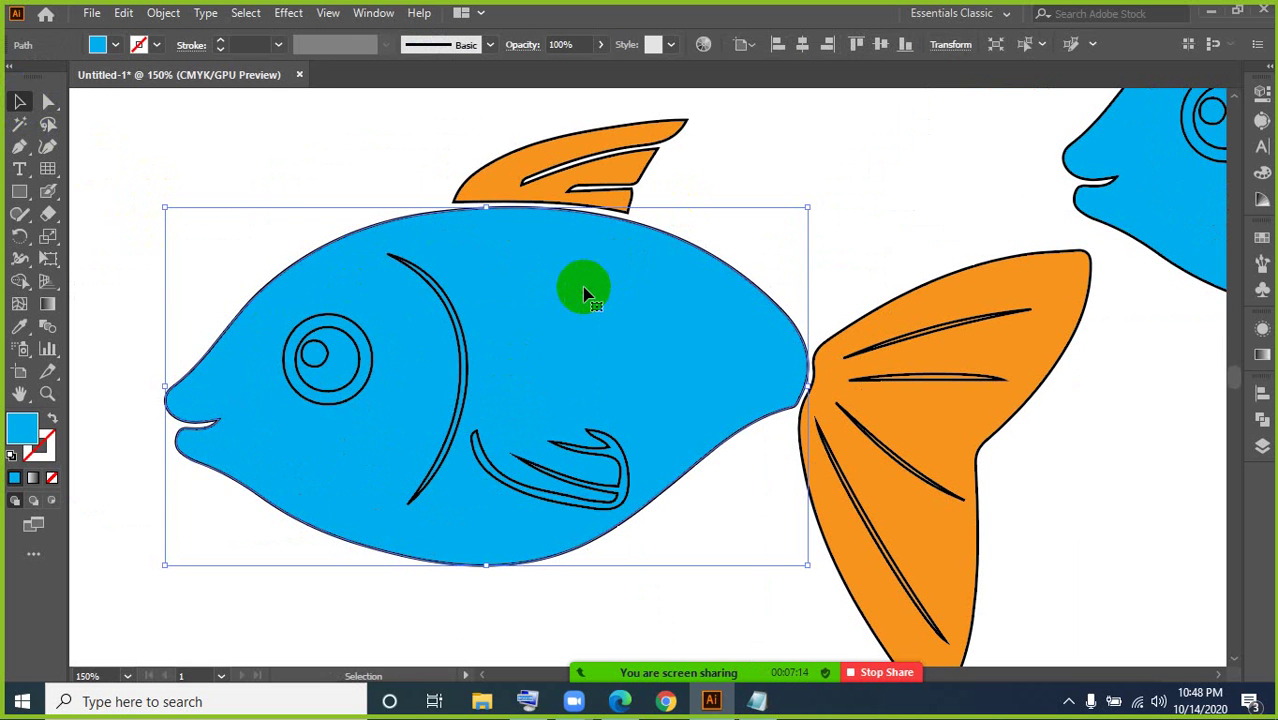
pyautogui.press('Delete')
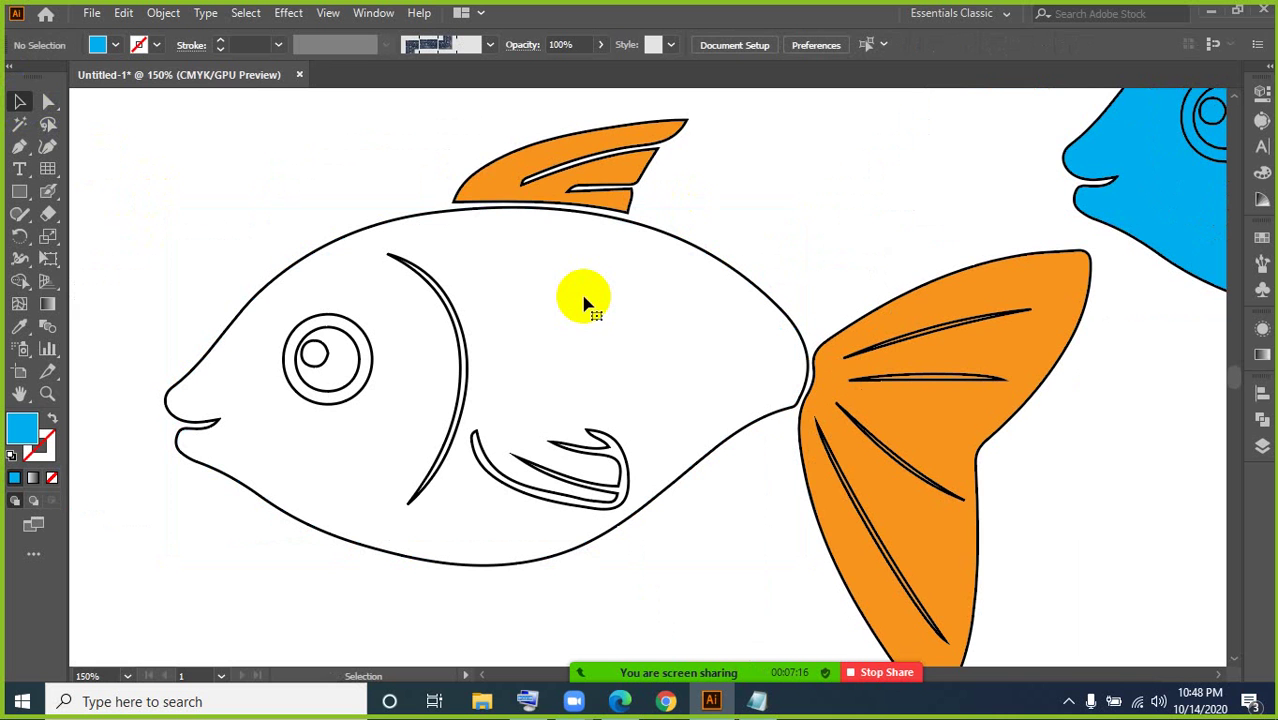
pyautogui.click(494, 172)
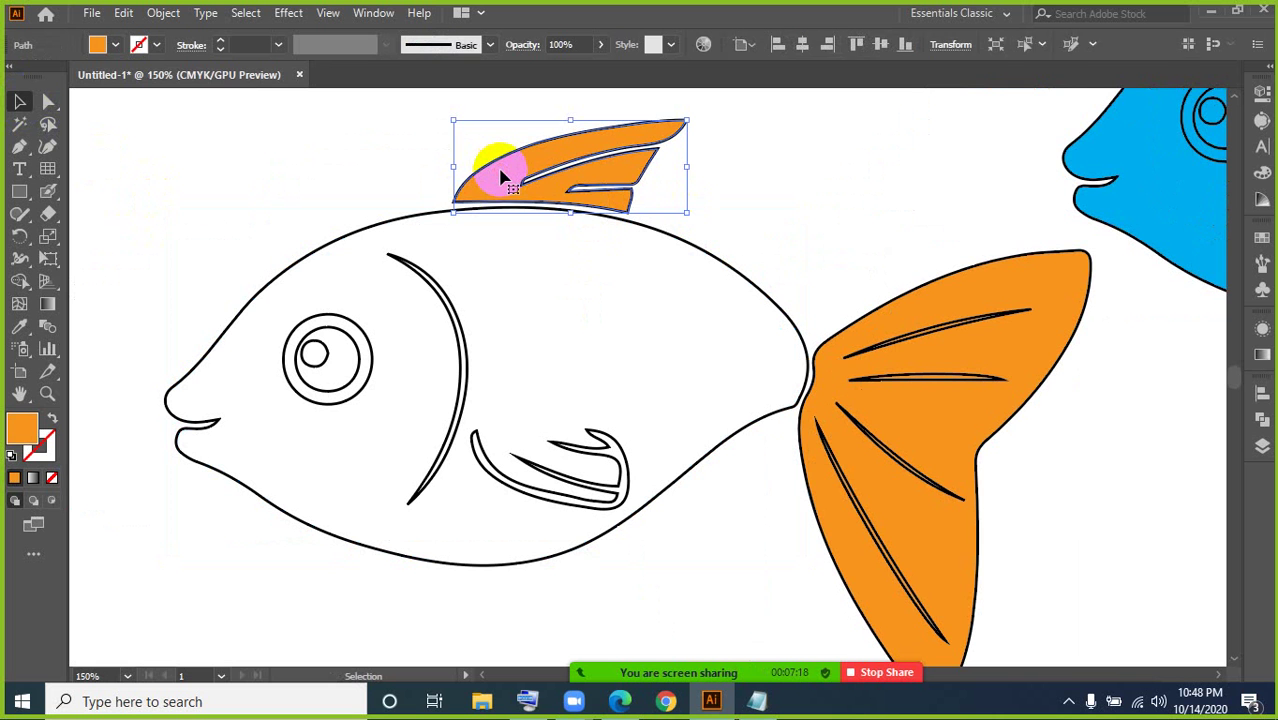
pyautogui.press('Delete')
pyautogui.click(978, 303)
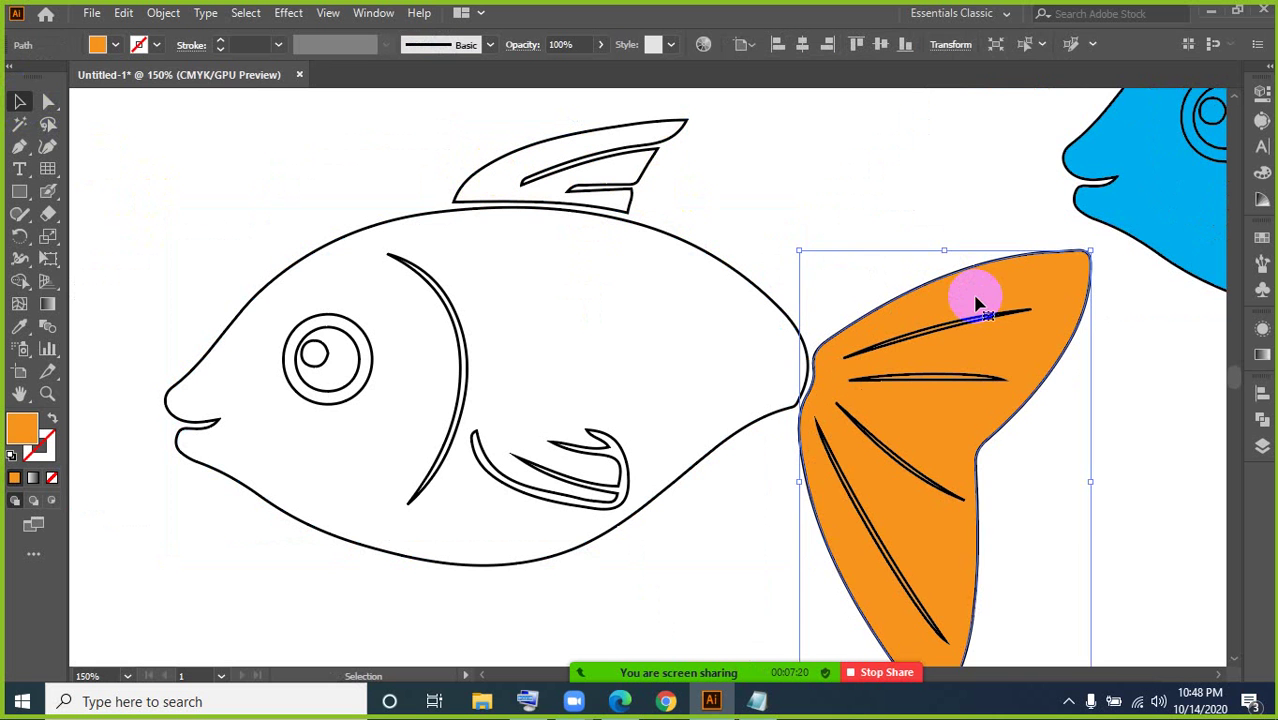
pyautogui.press('Delete')
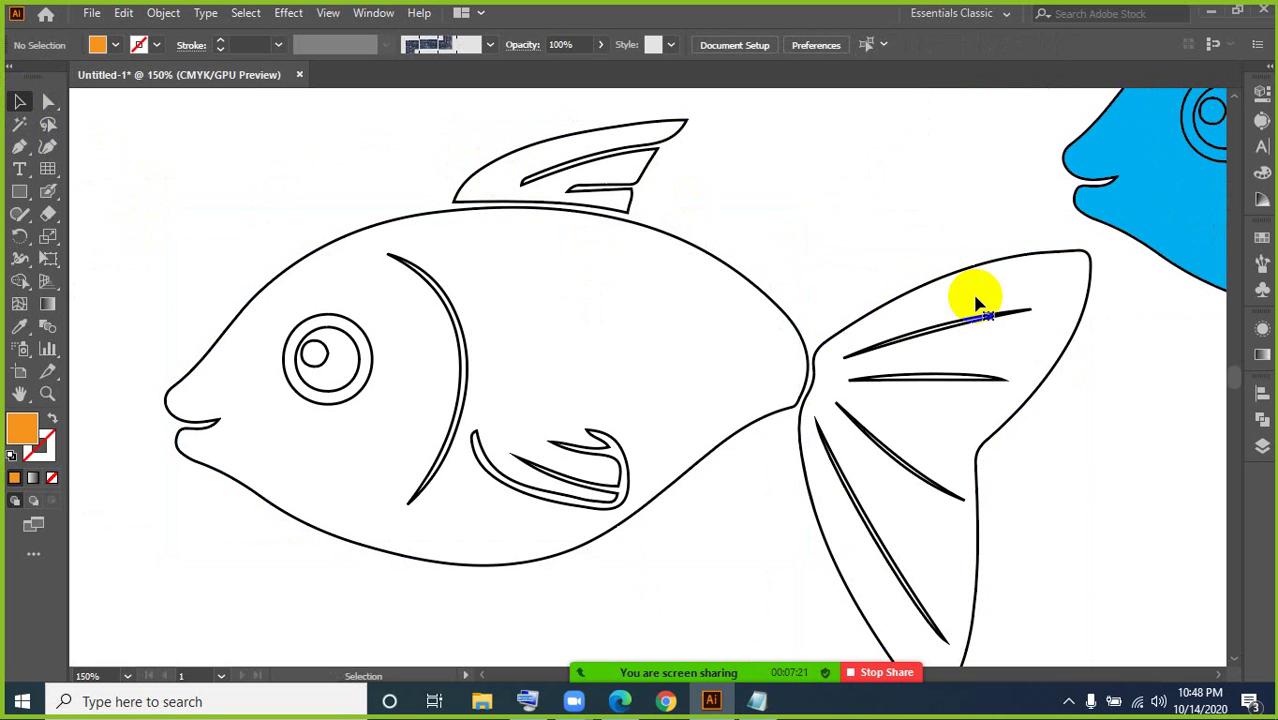
# Step: Trace the fish body with the Pen tool from the upper lip along the back and around the tail end
pyautogui.click(19, 147)
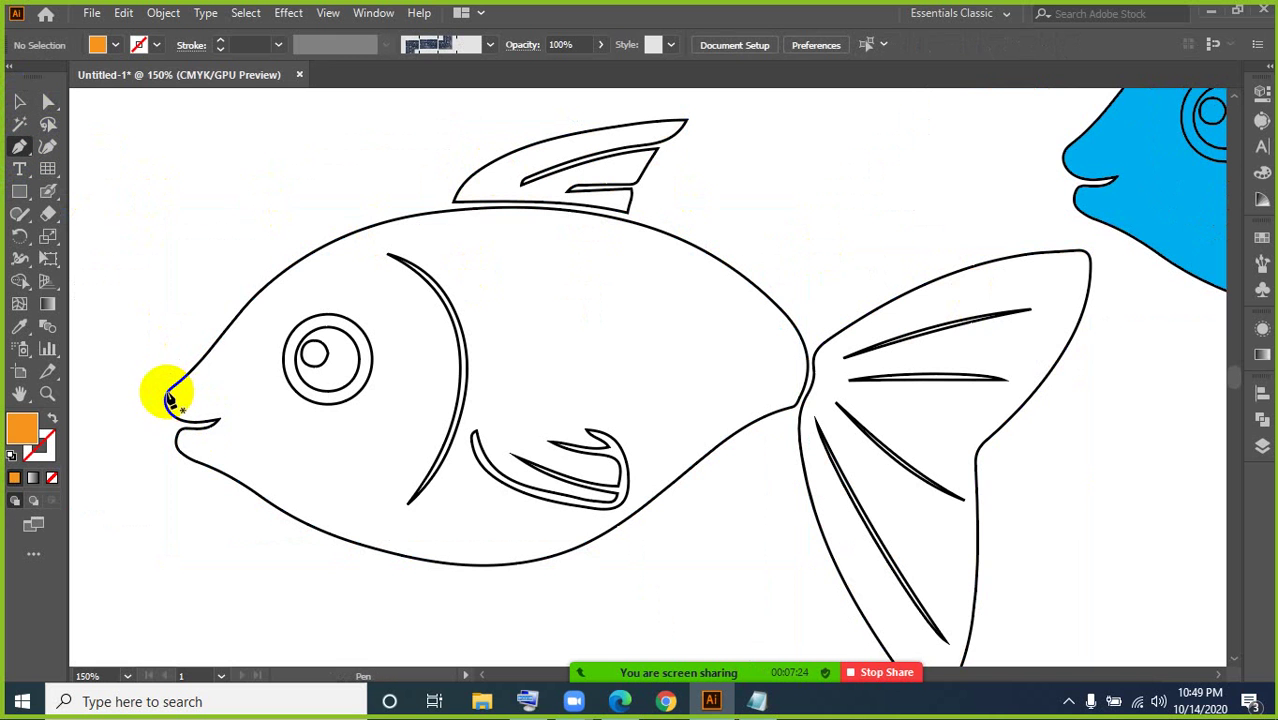
pyautogui.click(167, 394)
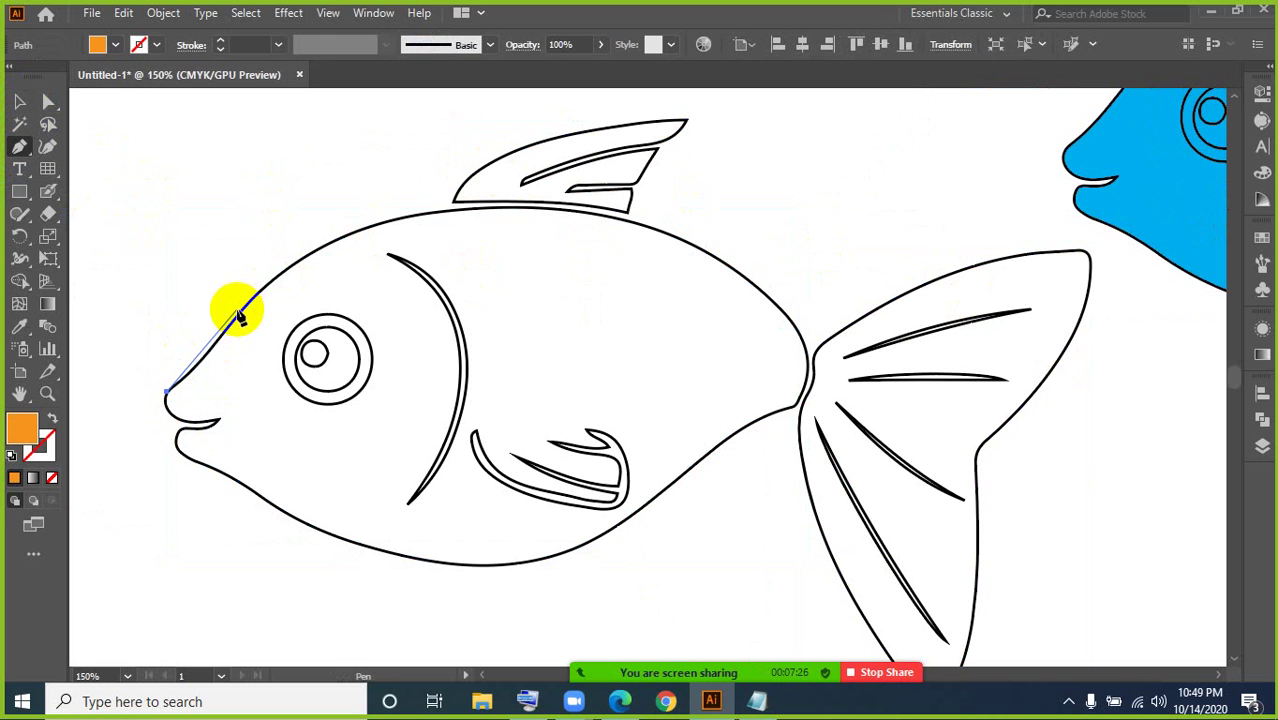
pyautogui.moveTo(254, 294); pyautogui.dragTo(278, 259)
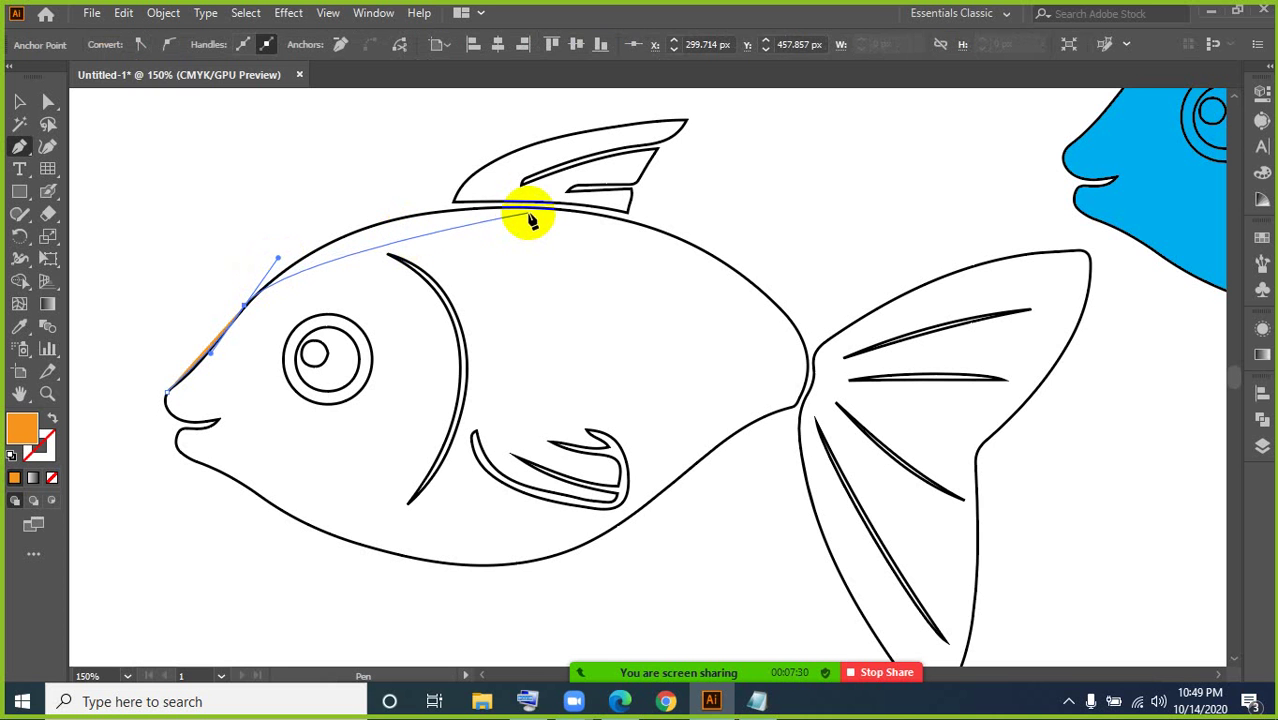
pyautogui.moveTo(529, 208); pyautogui.dragTo(657, 217)
pyautogui.click(808, 355)
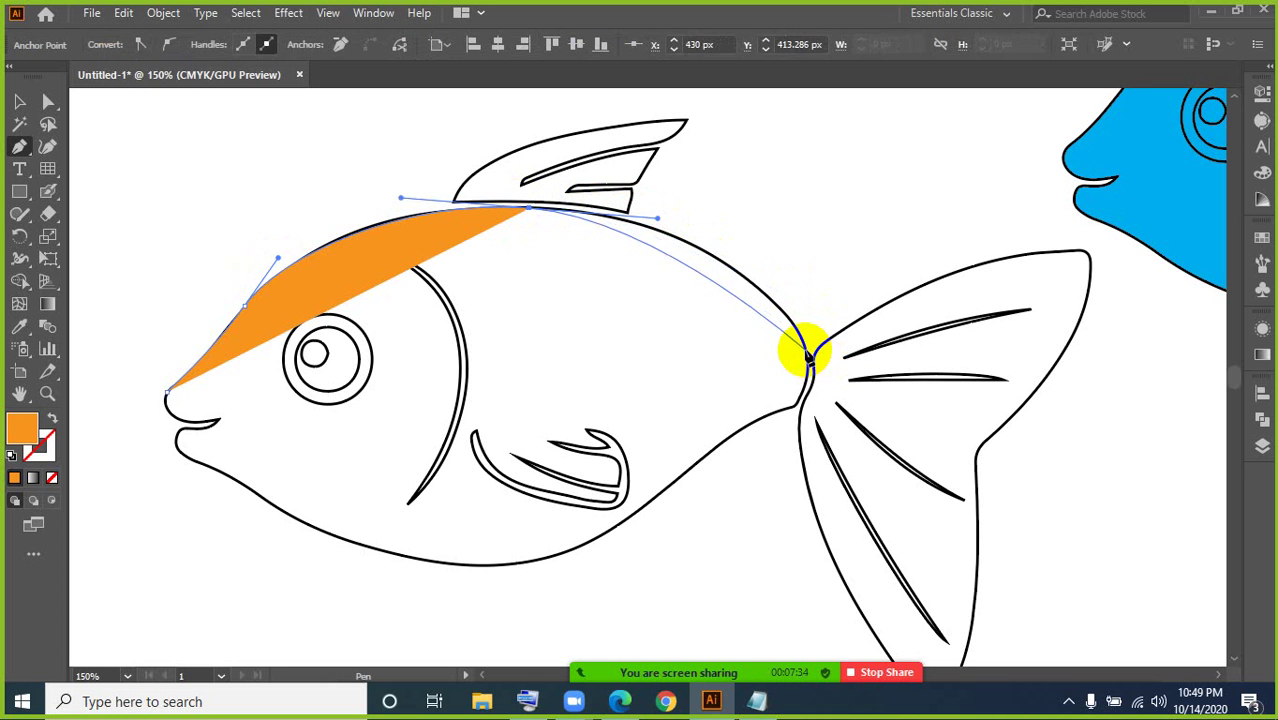
pyautogui.moveTo(808, 355); pyautogui.dragTo(832, 427)
pyautogui.click(753, 416)
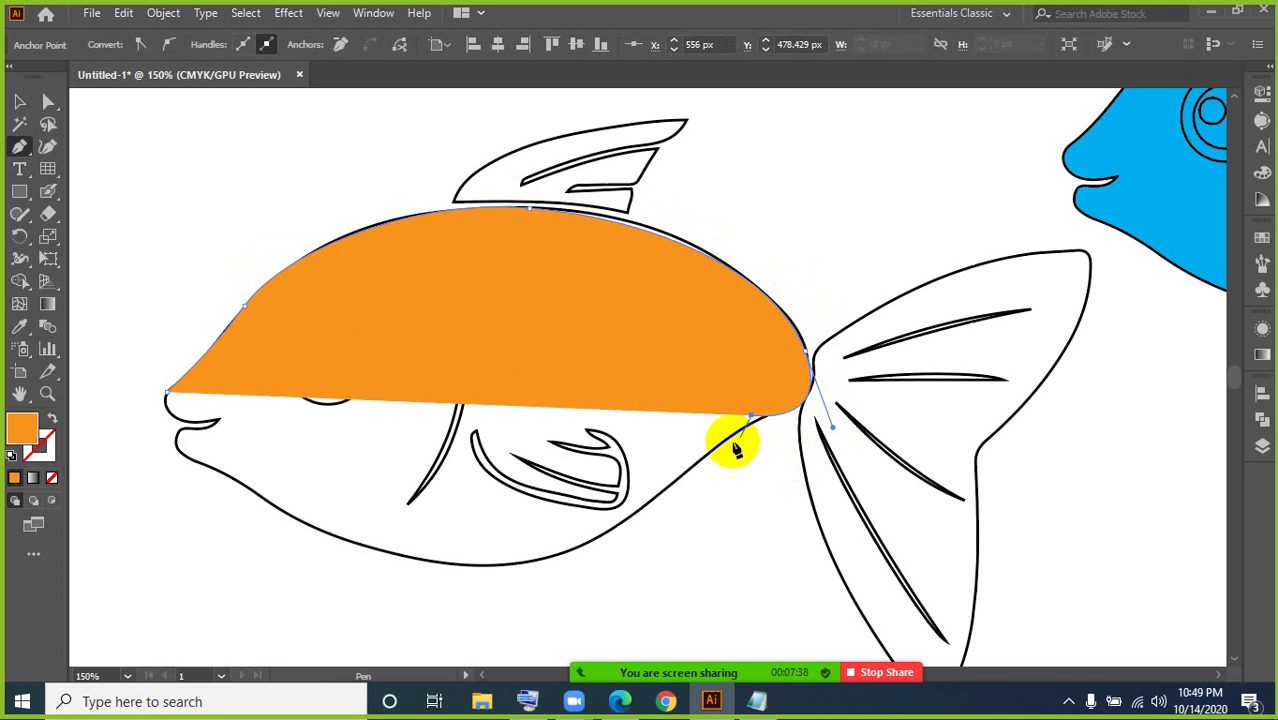
# Step: Continue the orange Pen path along the belly, pass it in front of the mouth, close it at the upper lip and deselect
pyautogui.moveTo(468, 568); pyautogui.dragTo(353, 529)
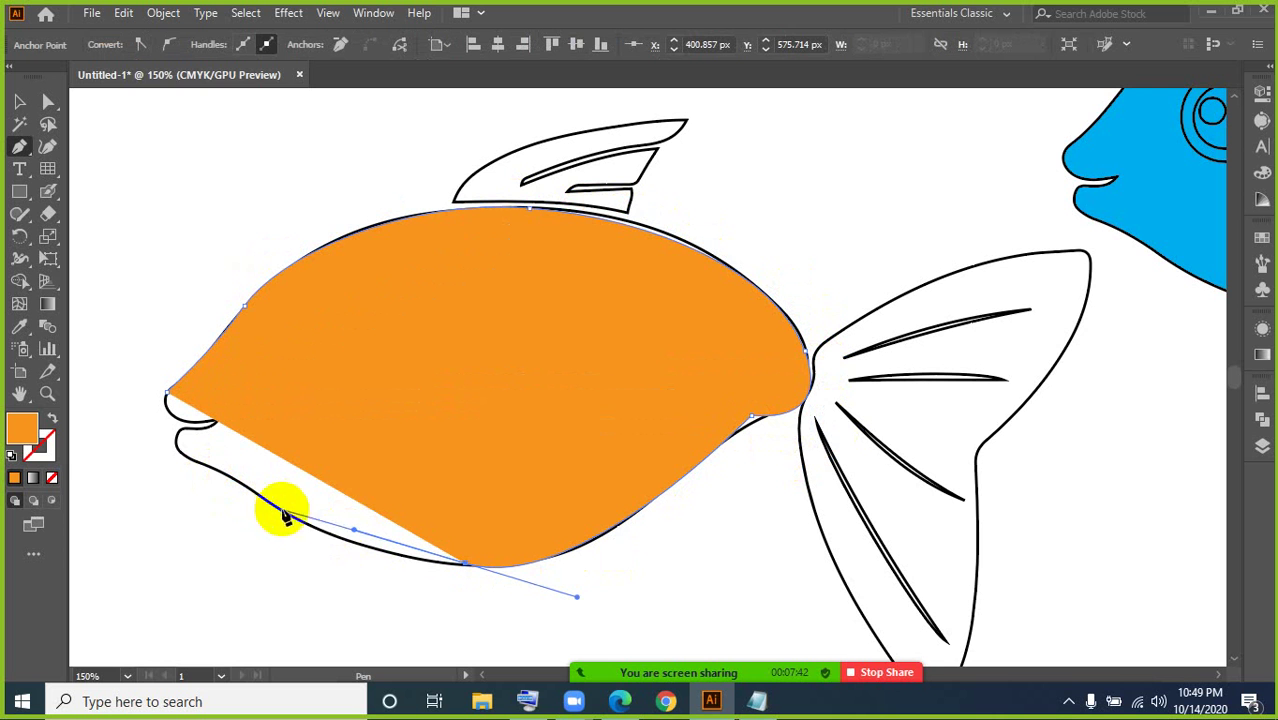
pyautogui.moveTo(342, 555); pyautogui.dragTo(342, 555)
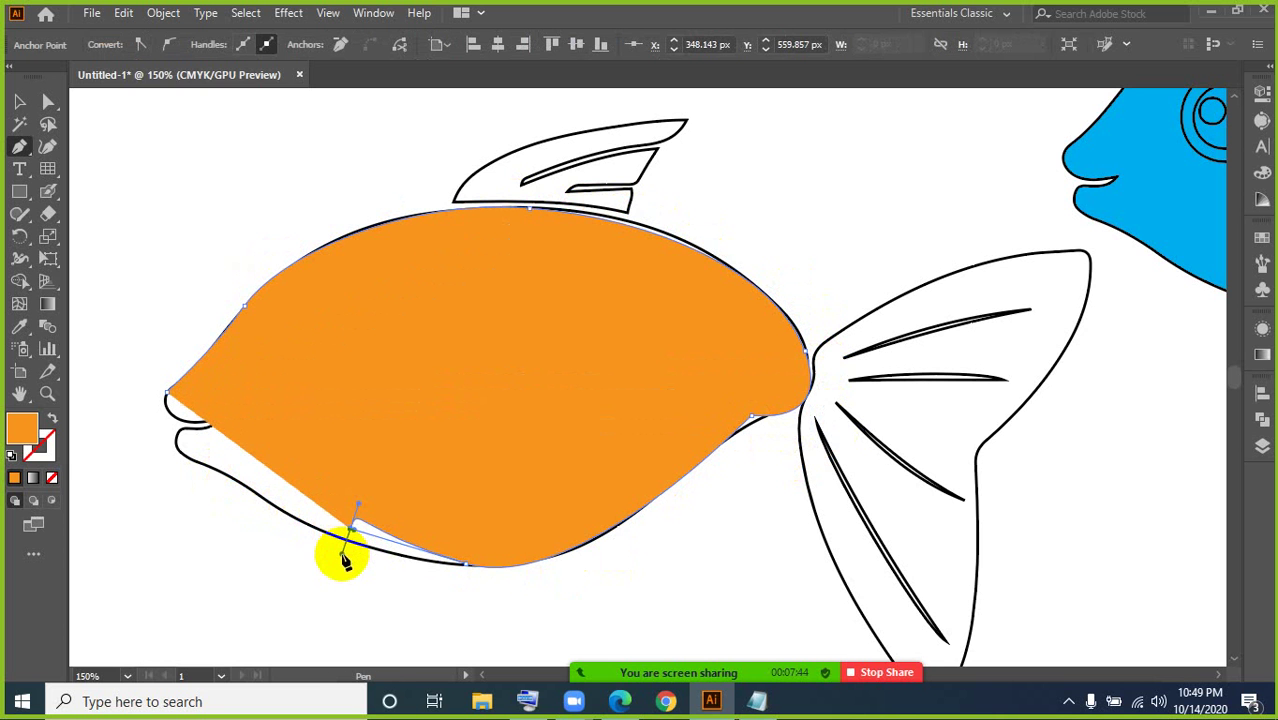
pyautogui.hotkey('ctrl', 'z')
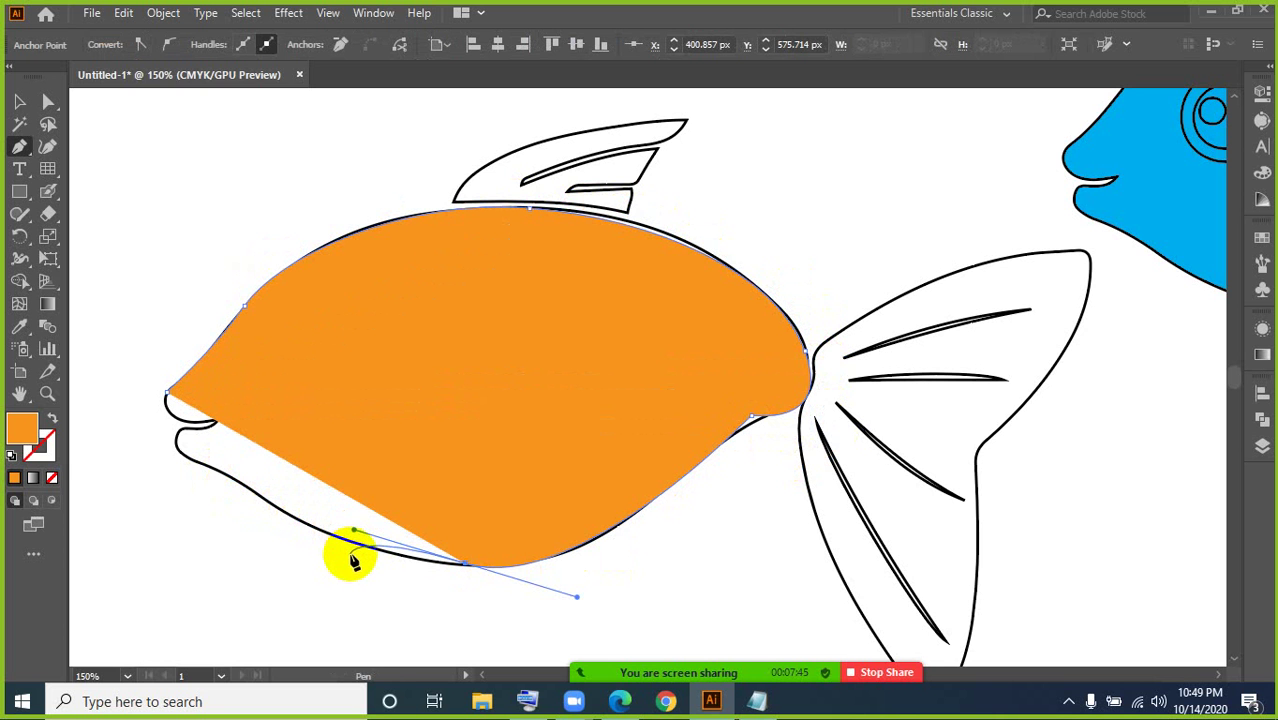
pyautogui.click(275, 505)
pyautogui.click(151, 438)
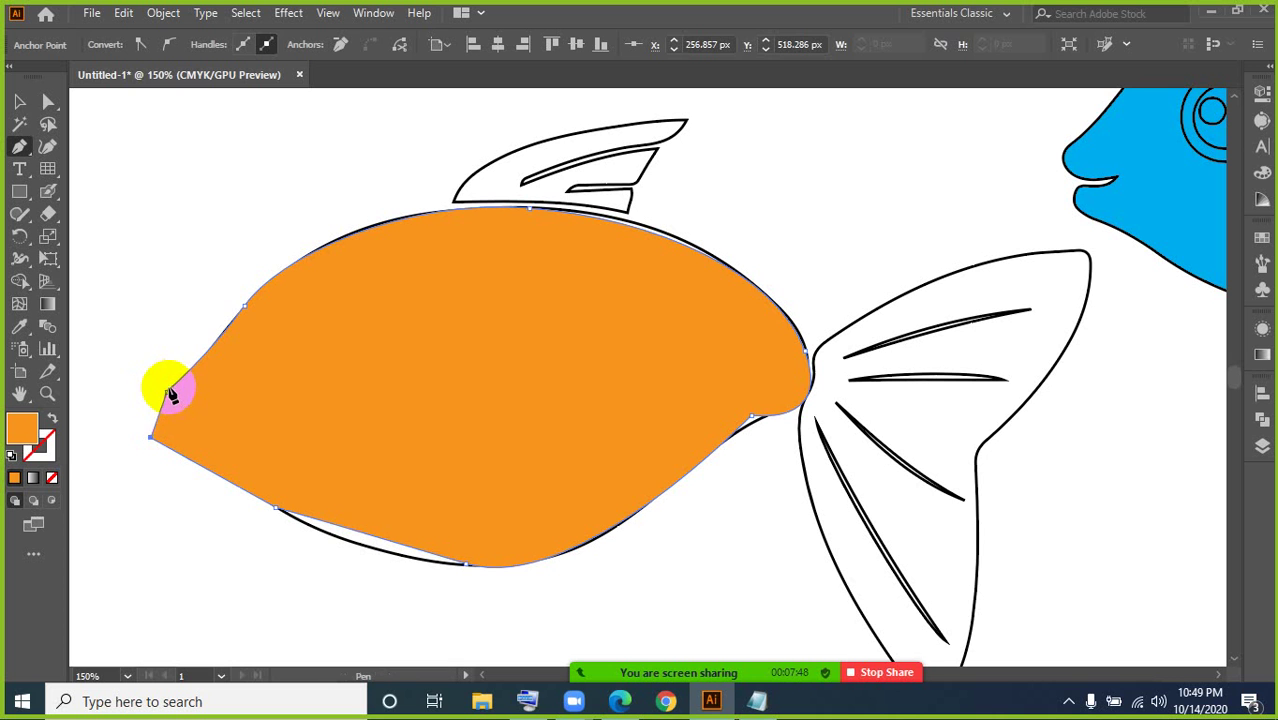
pyautogui.click(19, 101)
pyautogui.click(172, 210)
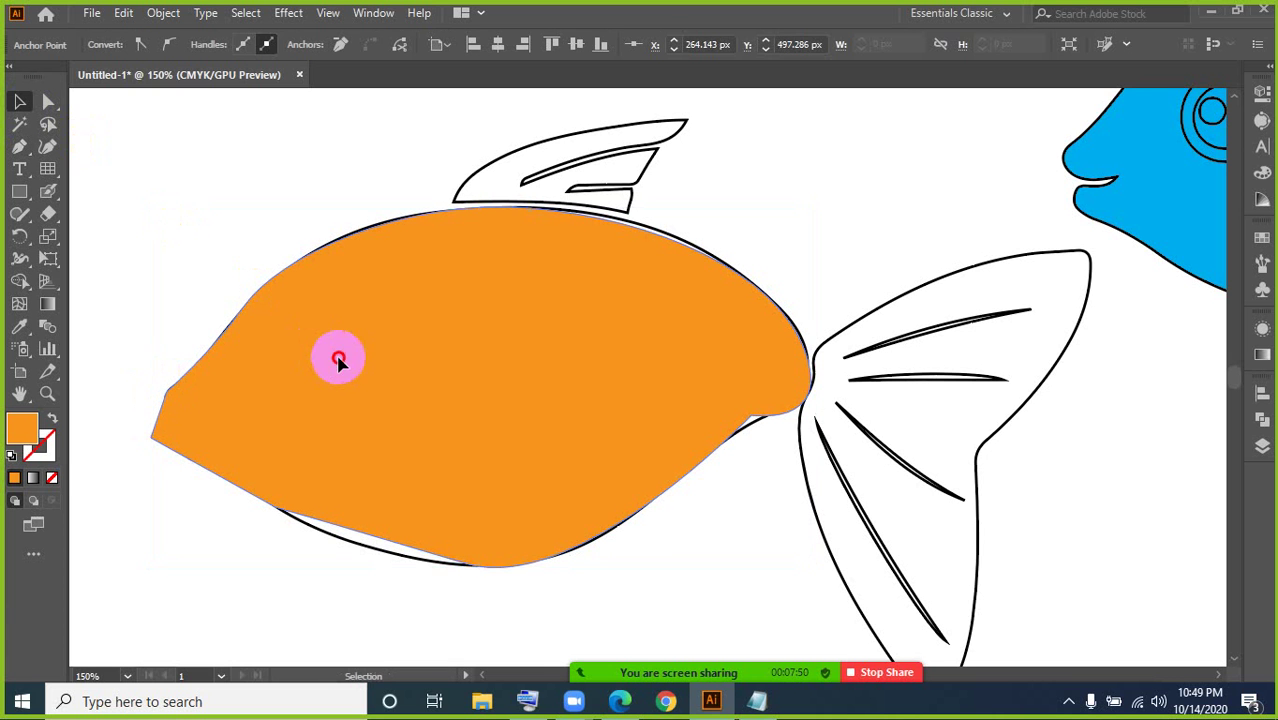
# Step: Send the orange Pen-drawn body shape to the back, behind the fish outlines
pyautogui.click(338, 362)
pyautogui.rightClick(338, 362)
pyautogui.moveTo(500, 590)
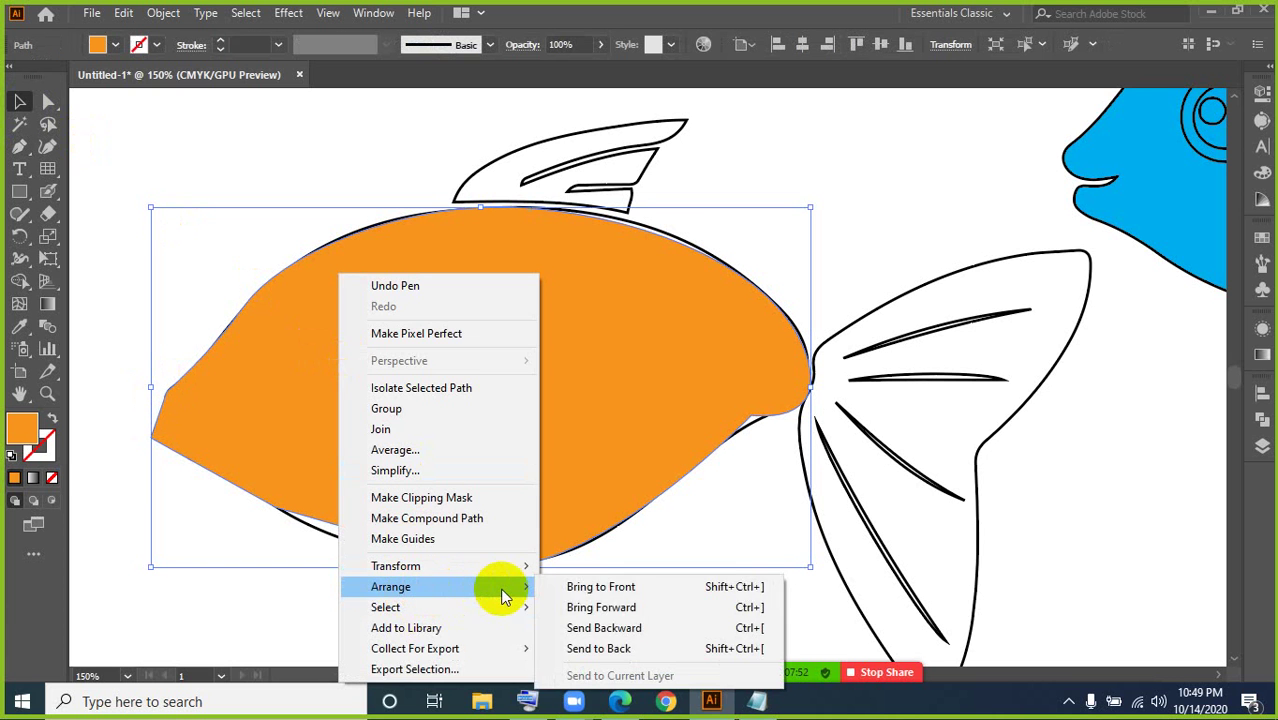
pyautogui.click(610, 653)
# Step: Select the original fish's artwork, remove the orange outside the mouth outline with the Shape Builder, and deselect
pyautogui.moveTo(241, 140); pyautogui.dragTo(606, 592)
pyautogui.click(21, 280)
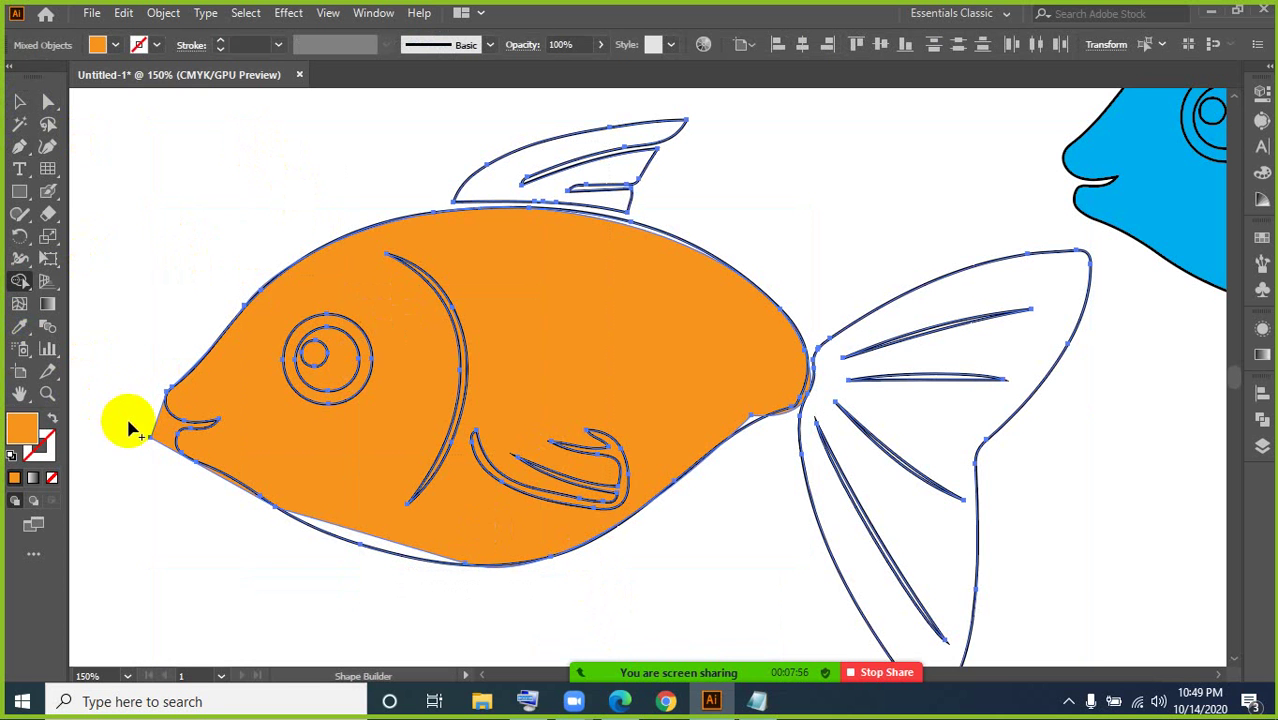
pyautogui.moveTo(168, 440)
pyautogui.mouseDown()
pyautogui.moveTo(744, 396)
pyautogui.moveTo(760, 350)
pyautogui.mouseUp()
pyautogui.click(21, 103)
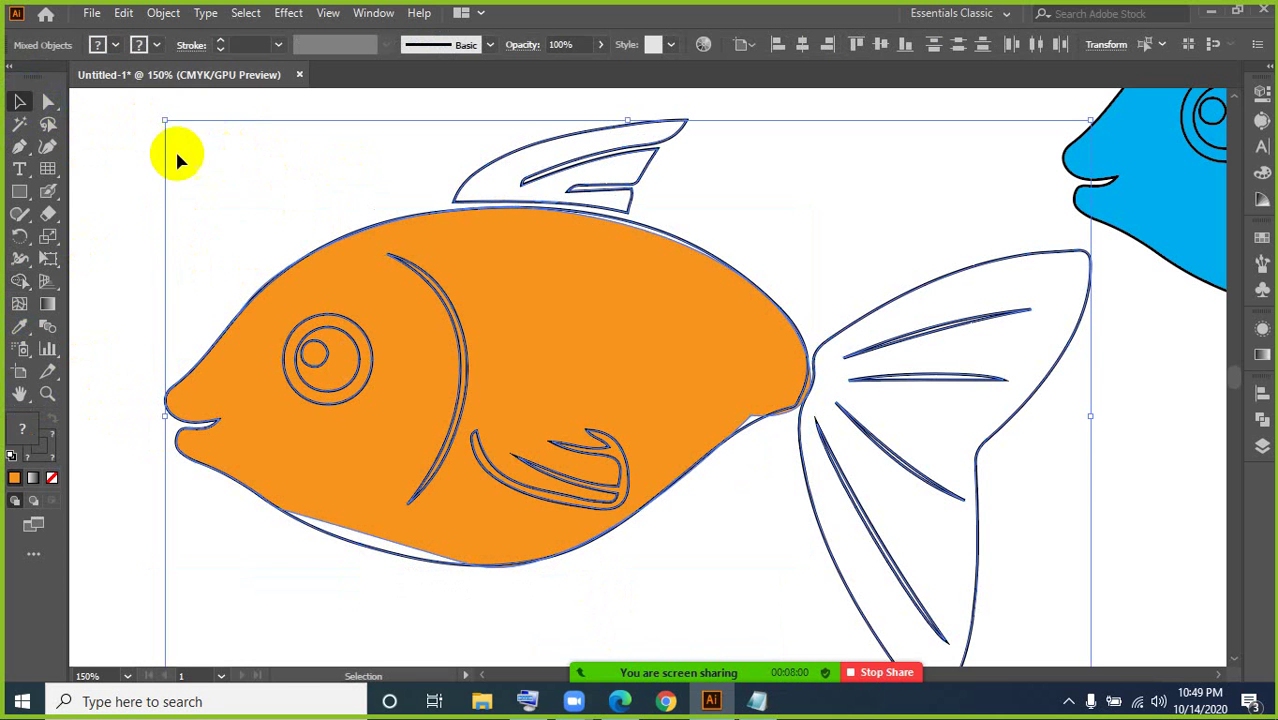
pyautogui.click(131, 208)
# Step: Delete the orange Pen-drawn body shape from the original fish
pyautogui.scroll(3, 450, 350)
pyautogui.click(586, 424)
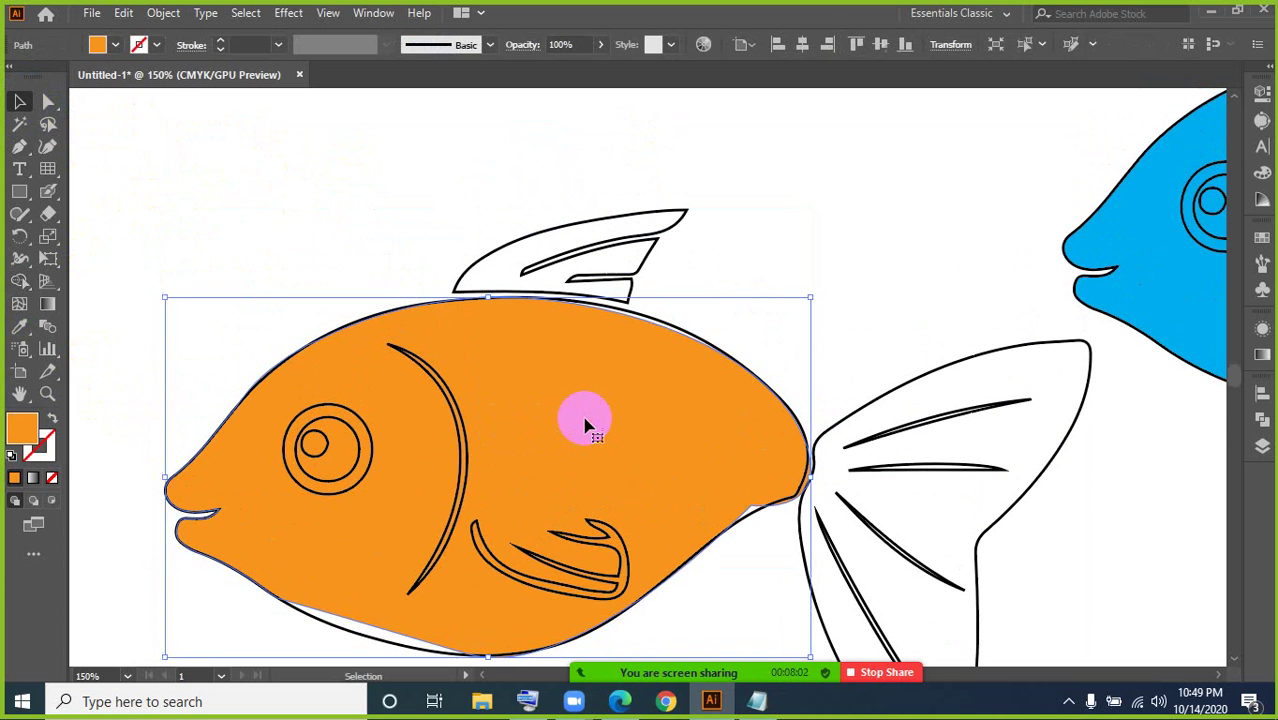
pyautogui.press('Delete')
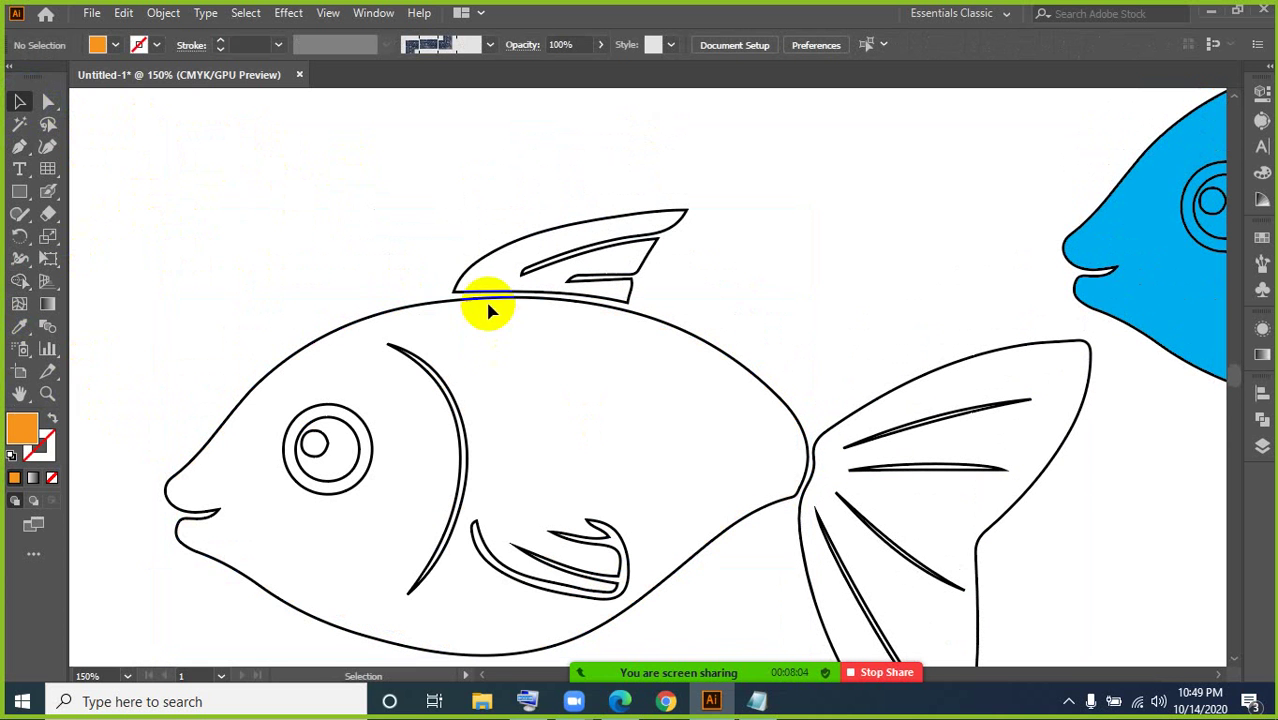
# Step: Draw an orange rectangle without a stroke over the entire original fish
pyautogui.click(46, 200)
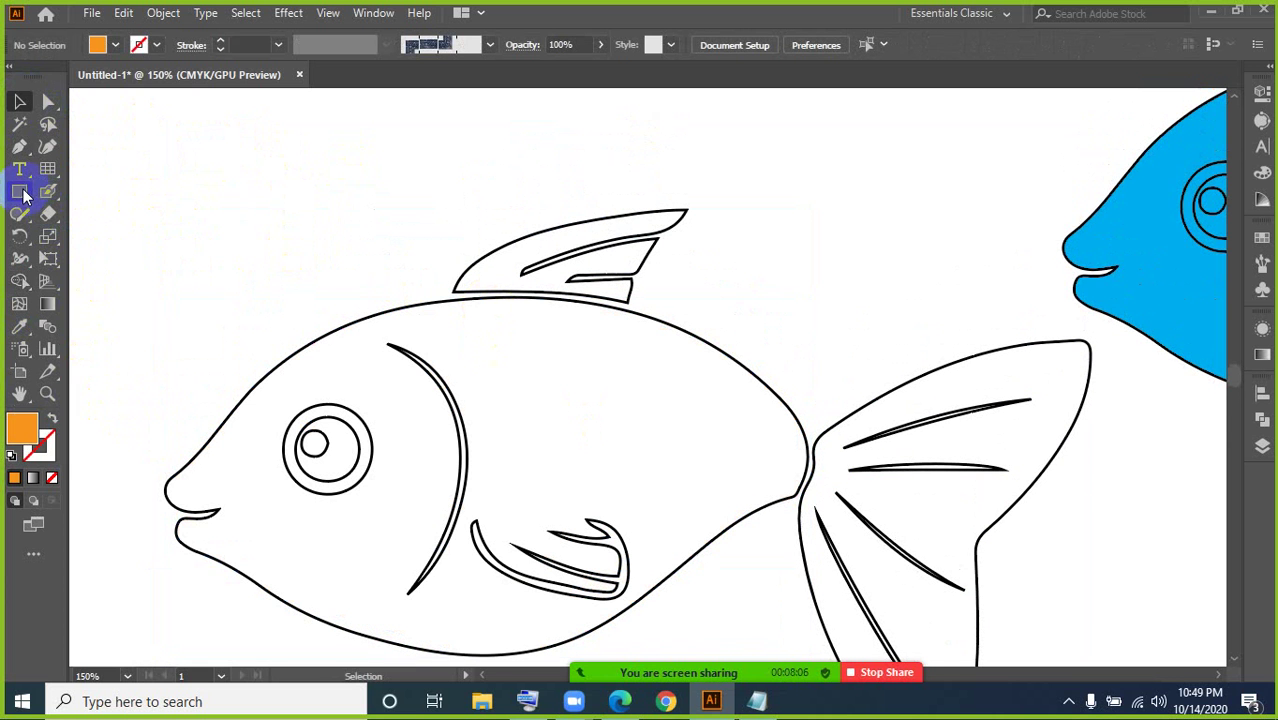
pyautogui.scroll(-3, 244, 450)
pyautogui.moveTo(125, 121); pyautogui.dragTo(1150, 618)
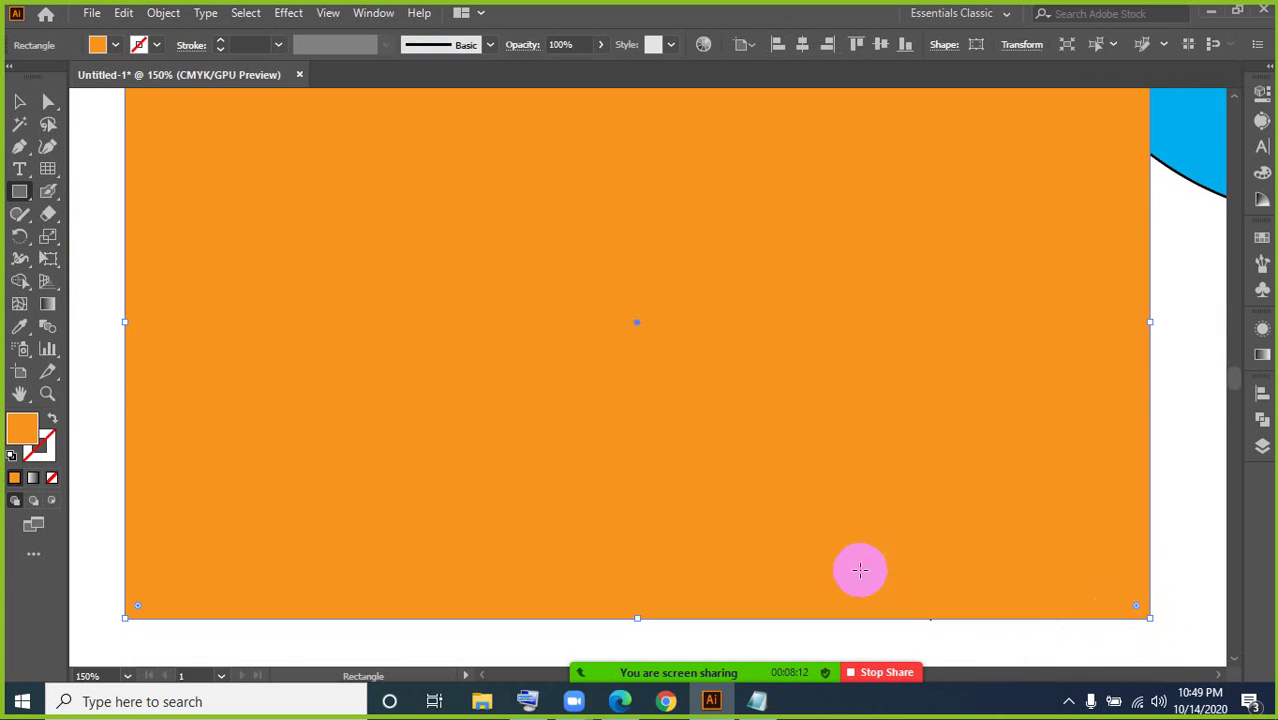
pyautogui.scroll(3, 229, 333)
pyautogui.click(15, 100)
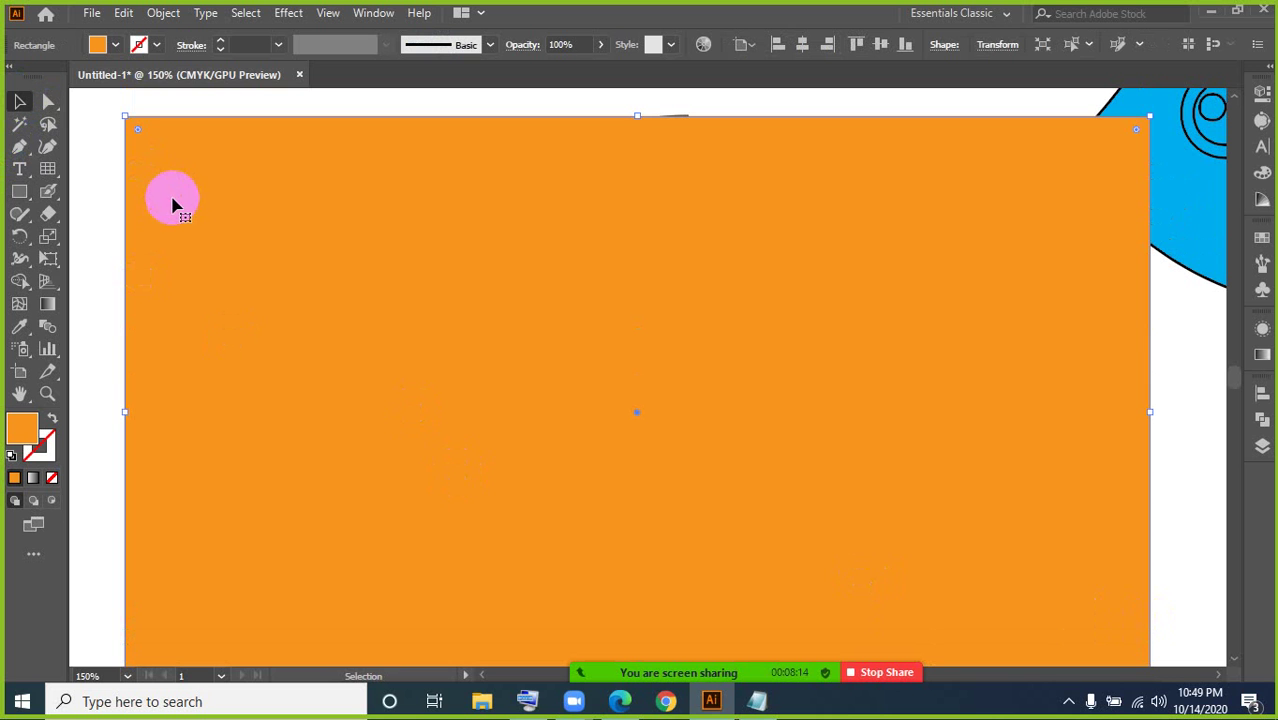
# Step: Send the orange rectangle to the back, behind the original fish's outlines, and deselect it
pyautogui.rightClick(172, 199)
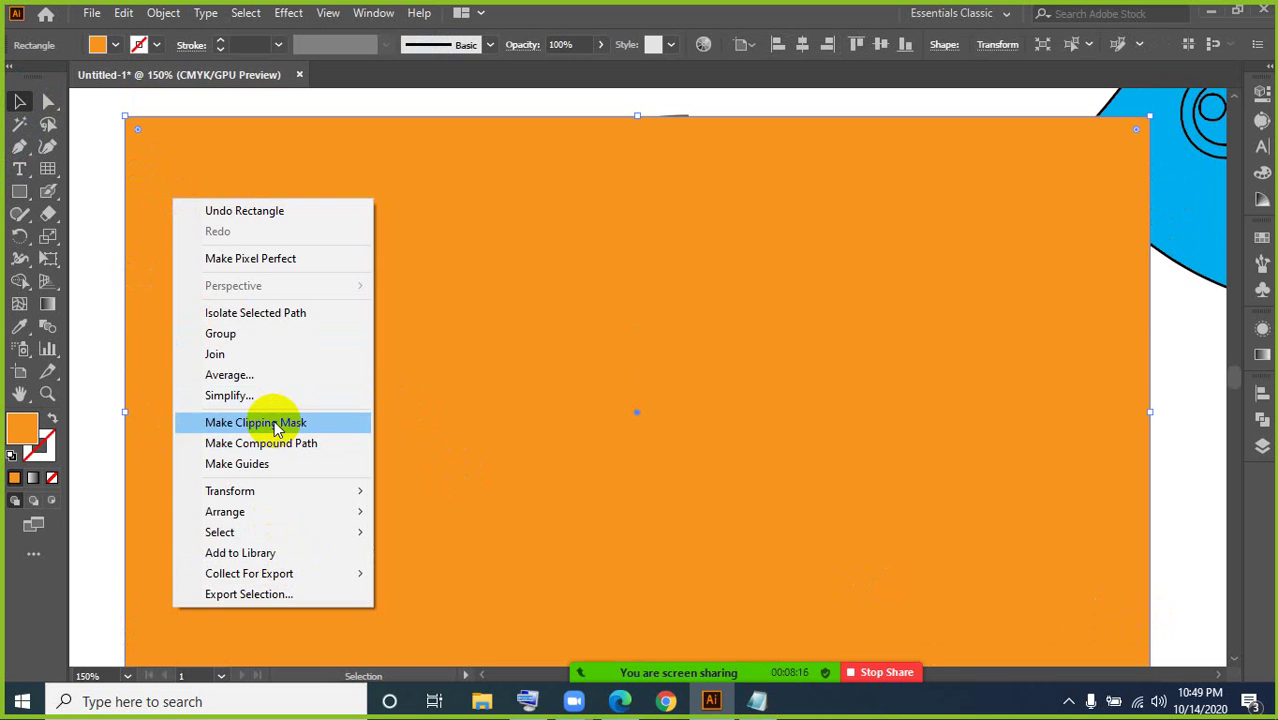
pyautogui.click(154, 456)
pyautogui.rightClick(155, 458)
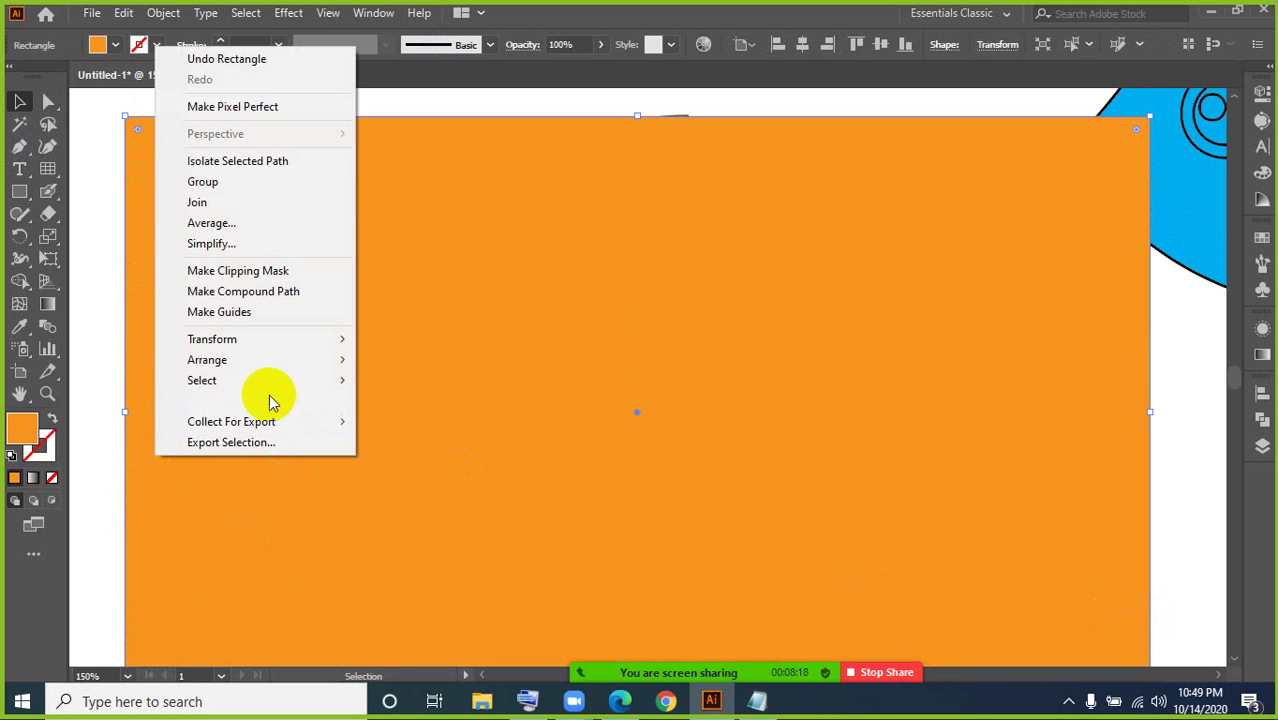
pyautogui.moveTo(322, 339)
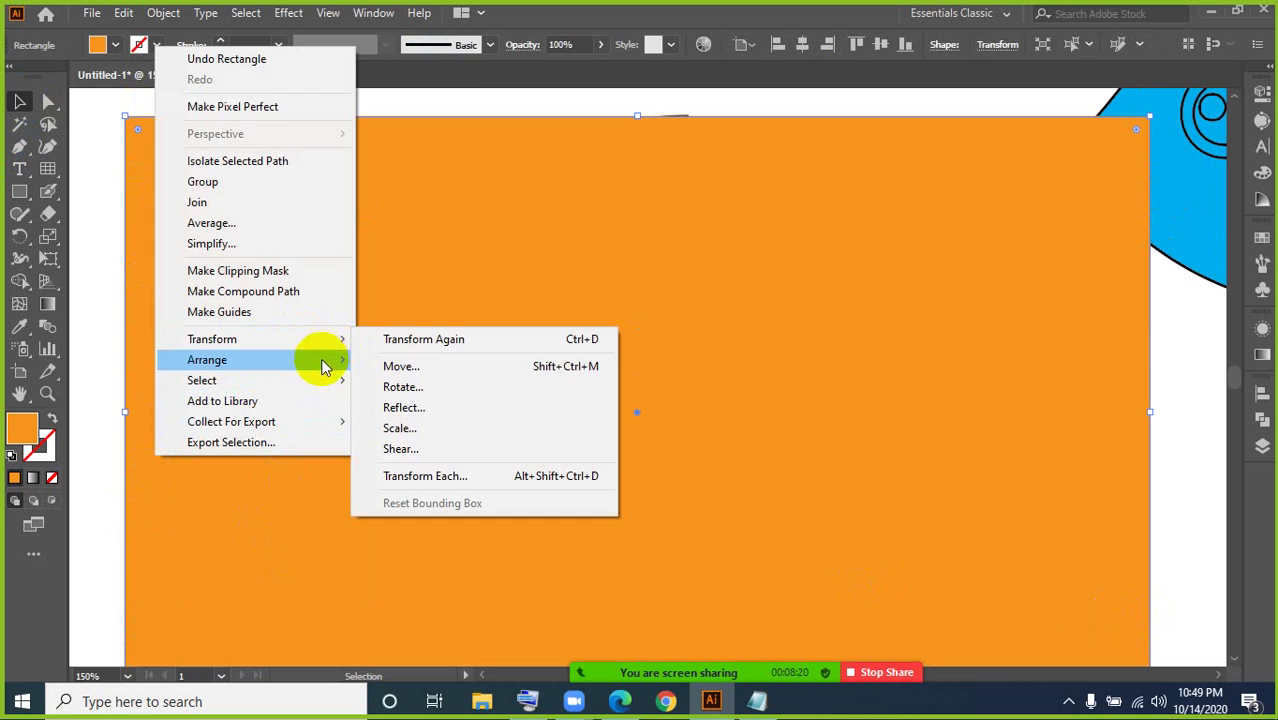
pyautogui.click(422, 422)
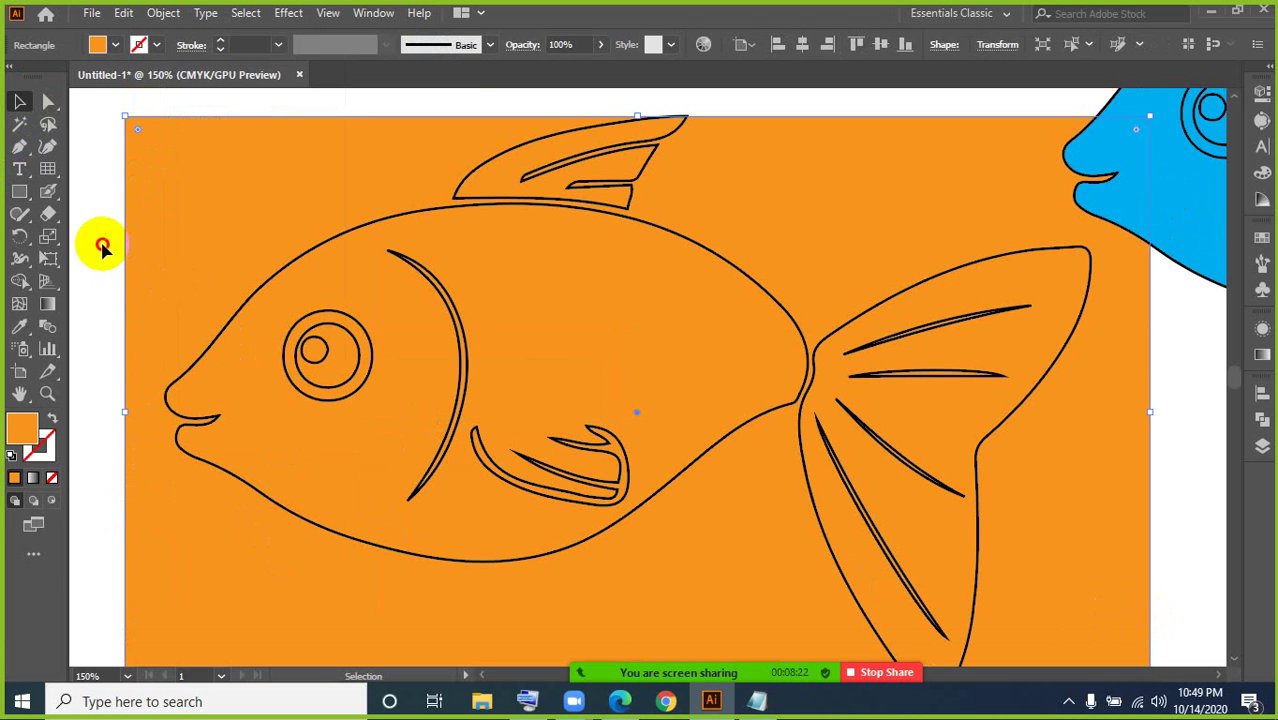
pyautogui.click(102, 247)
# Step: Select the original fish with its orange rectangle and split the orange along the fish's outlines with the Shape Builder
pyautogui.moveTo(95, 100); pyautogui.dragTo(1046, 579)
pyautogui.click(19, 281)
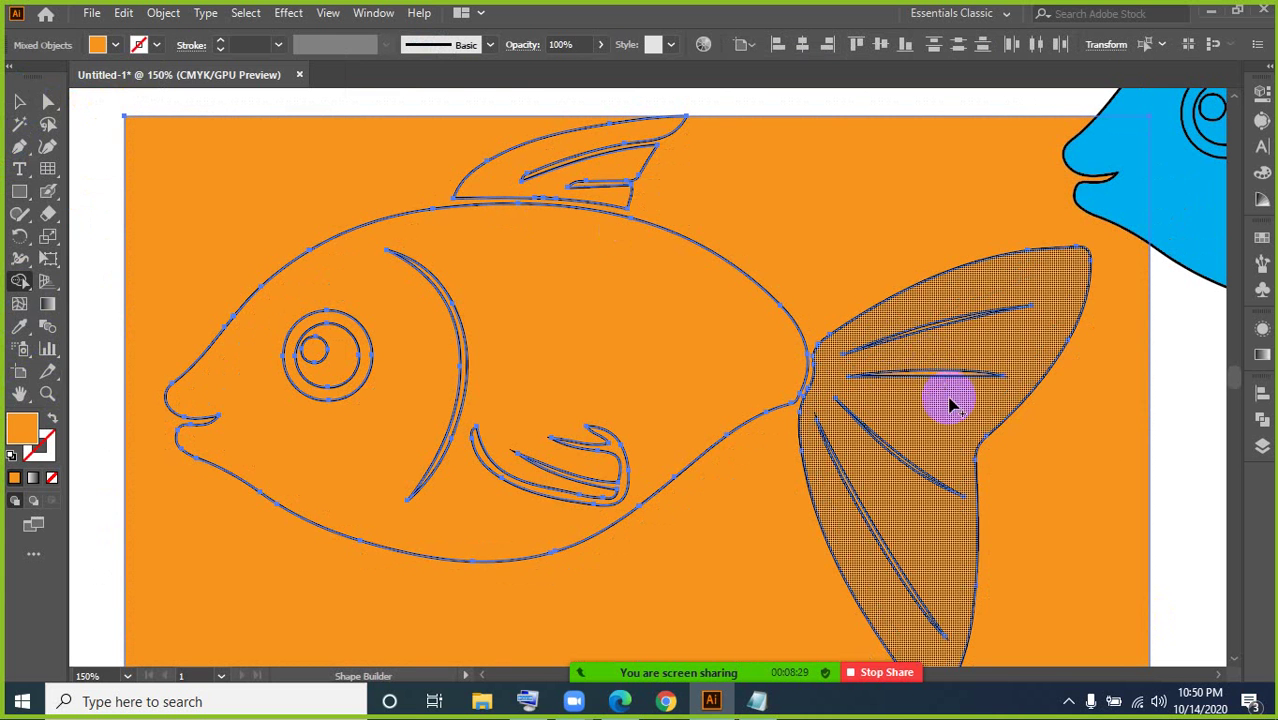
pyautogui.click(918, 422)
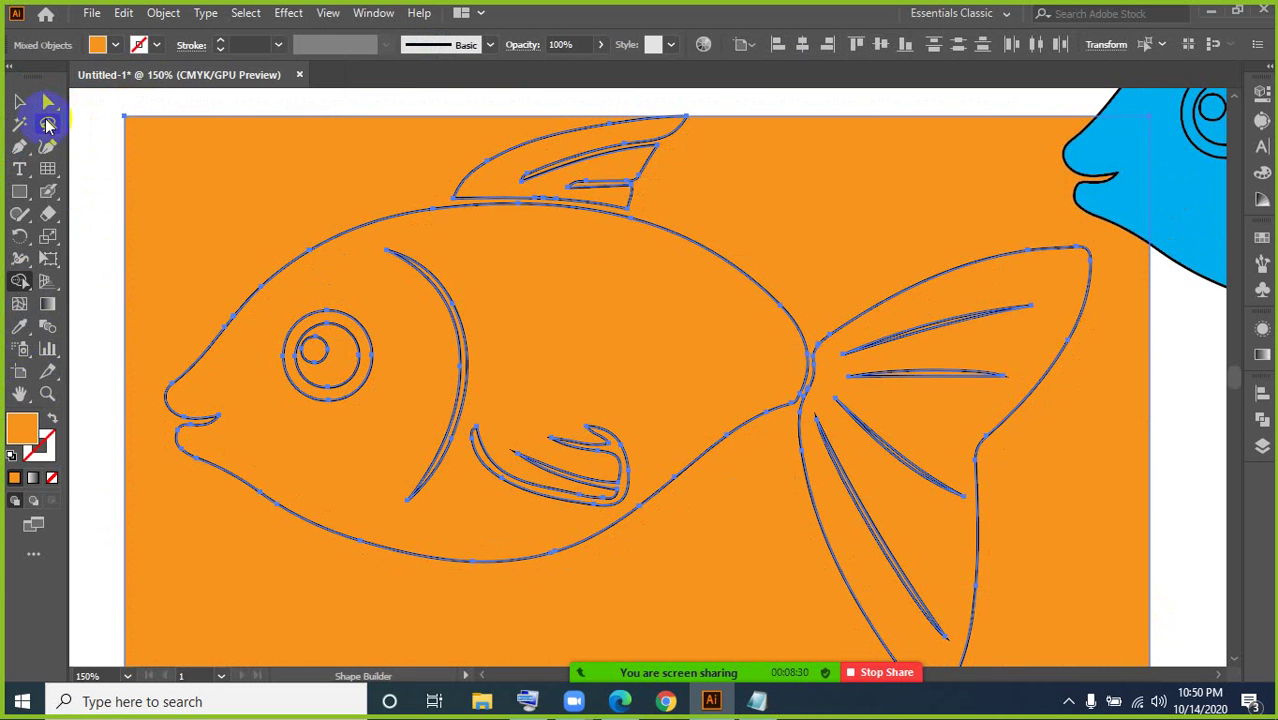
pyautogui.click(19, 101)
pyautogui.click(108, 205)
pyautogui.click(155, 150)
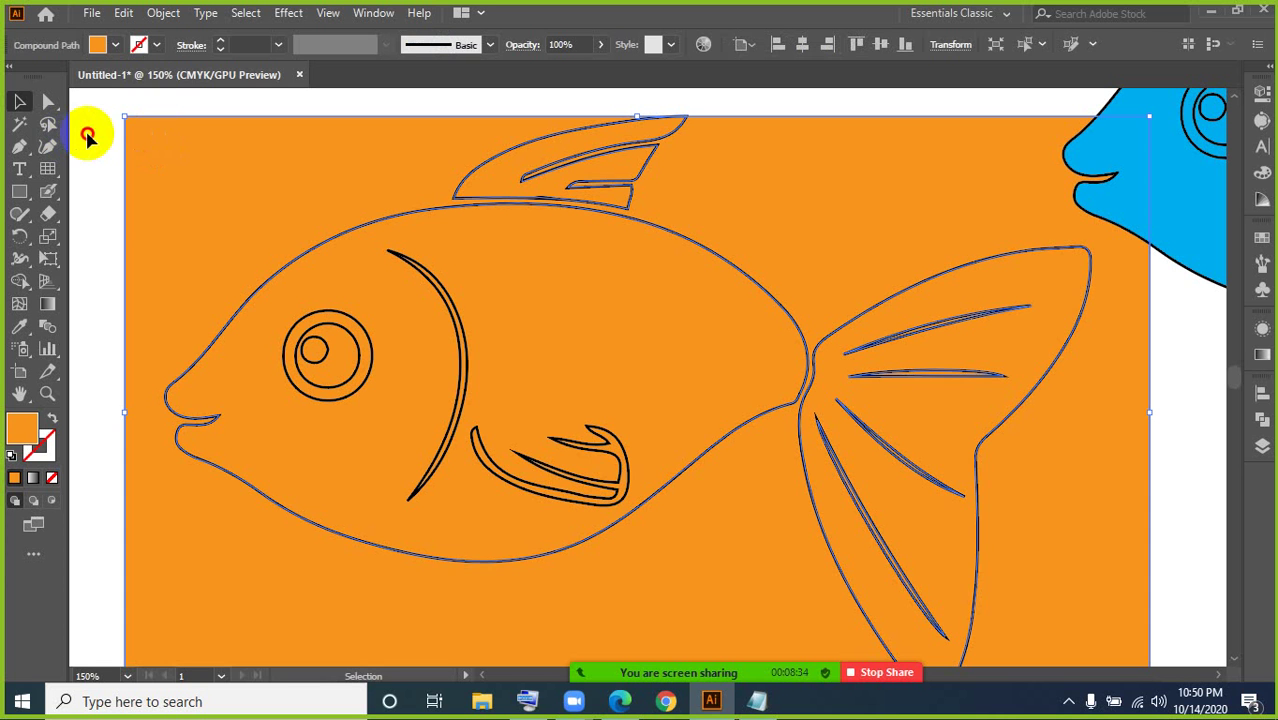
pyautogui.click(91, 131)
# Step: Delete the orange area surrounding the original fish, keeping the fill inside its body, fin and tail
pyautogui.click(48, 101)
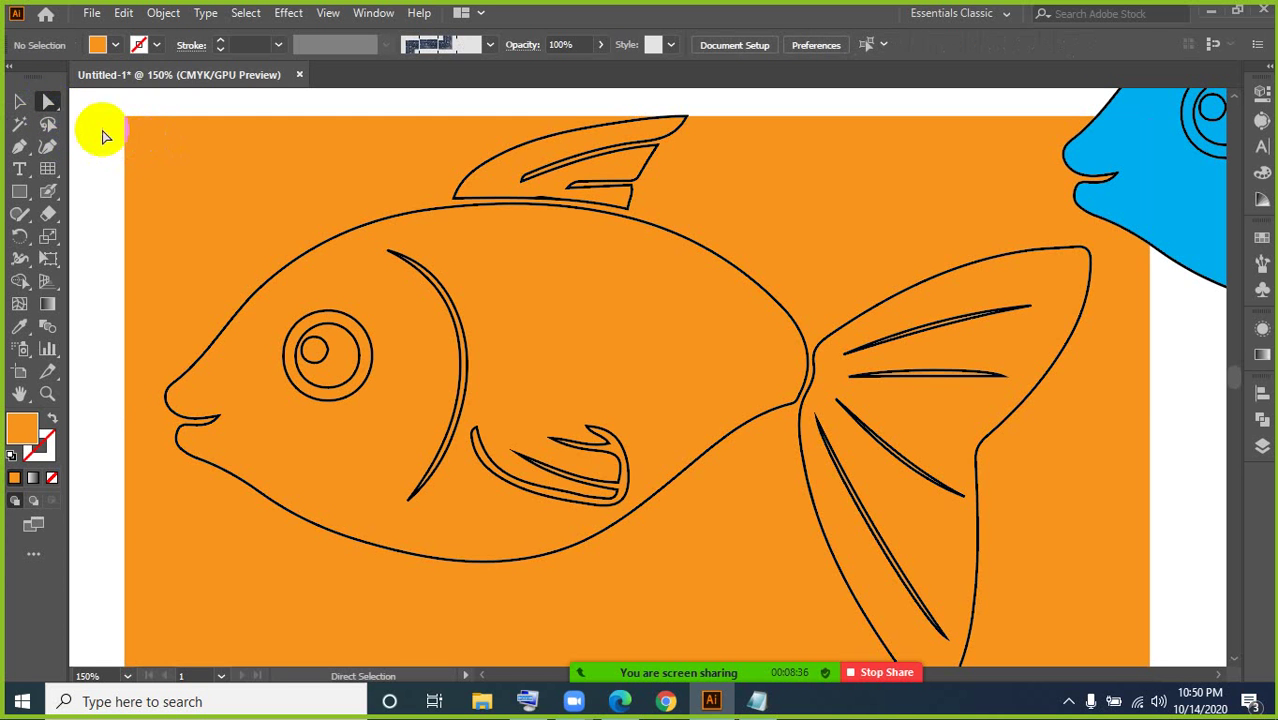
pyautogui.click(143, 147)
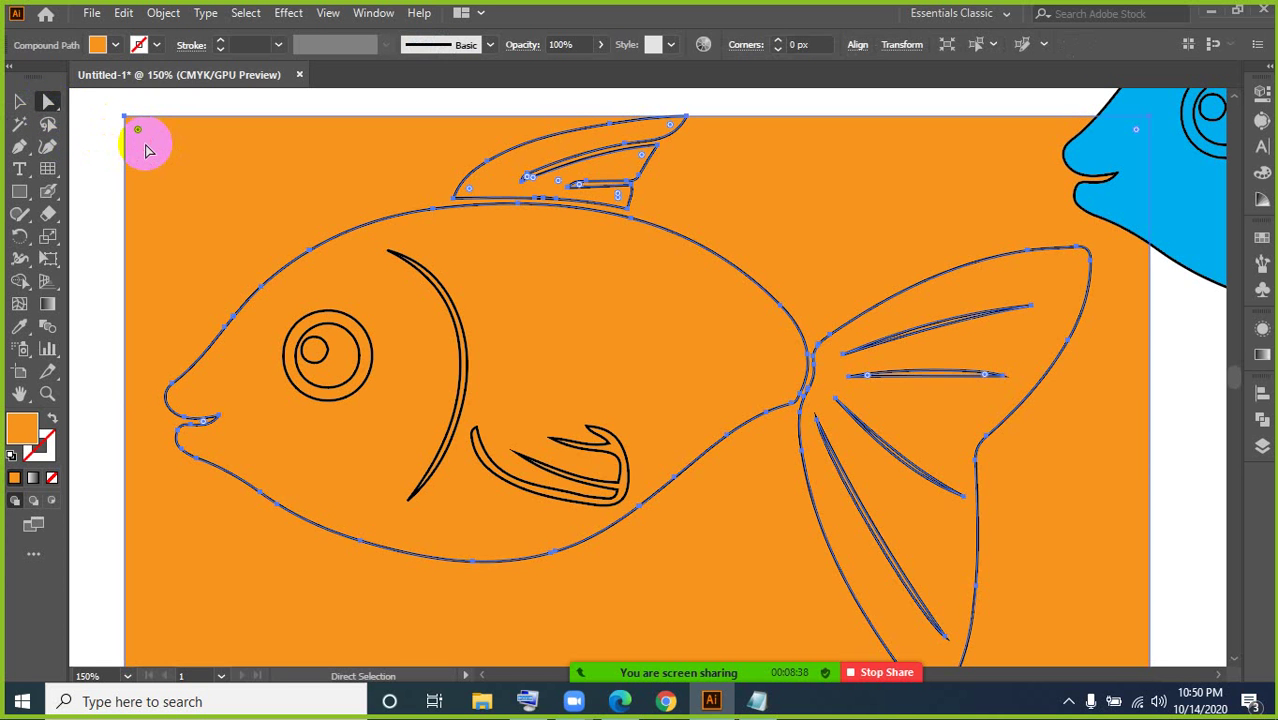
pyautogui.press('Delete')
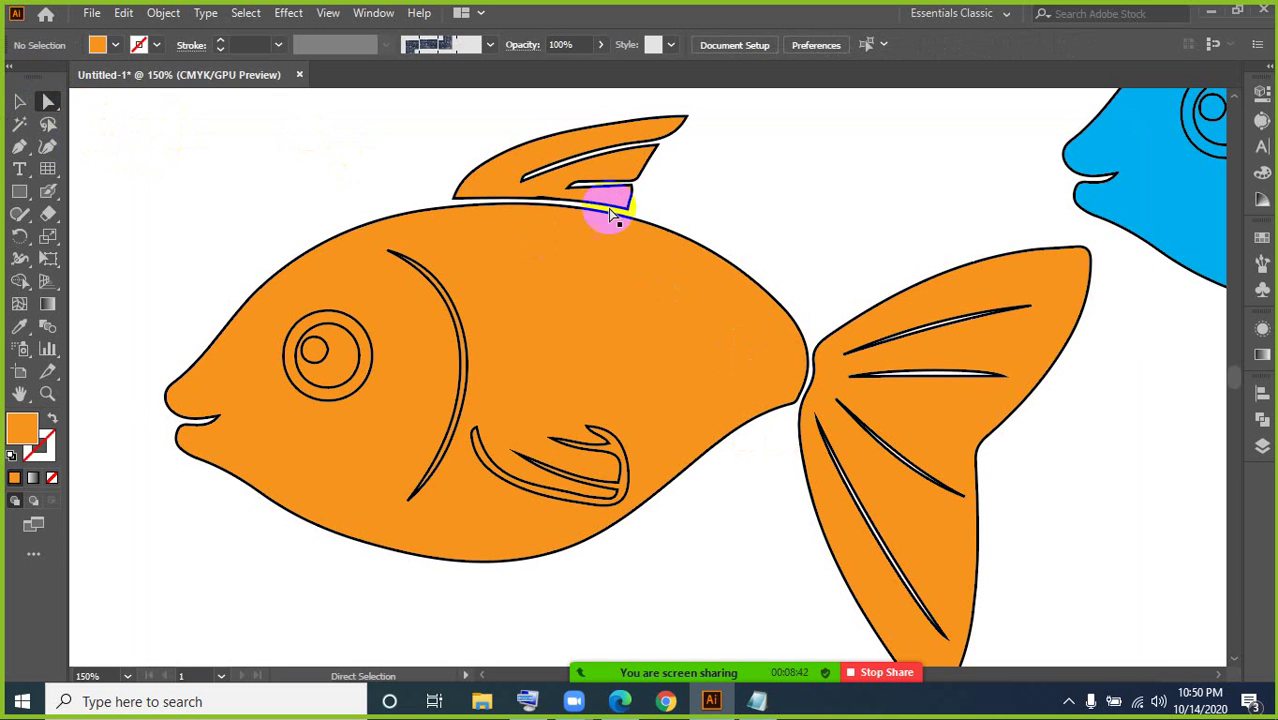
# Step: Change the fill of the original fish's dorsal fin to light blue
pyautogui.click(518, 177)
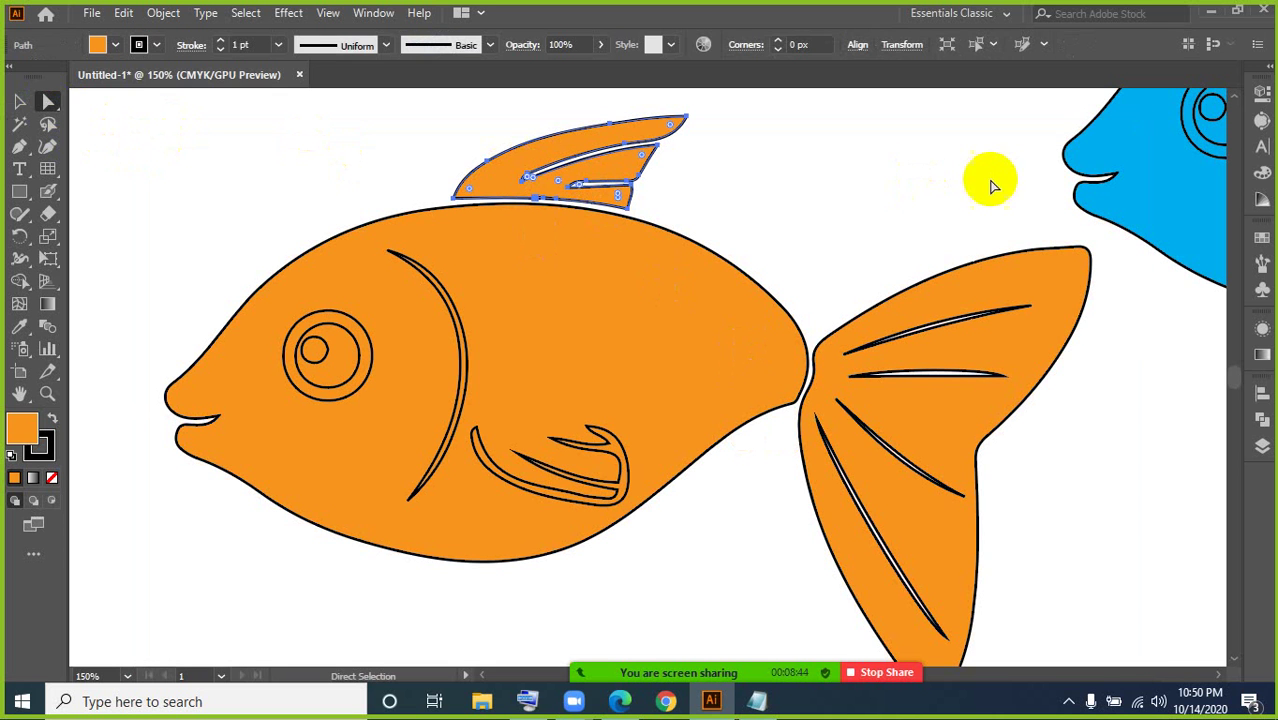
pyautogui.click(98, 44)
pyautogui.click(125, 90)
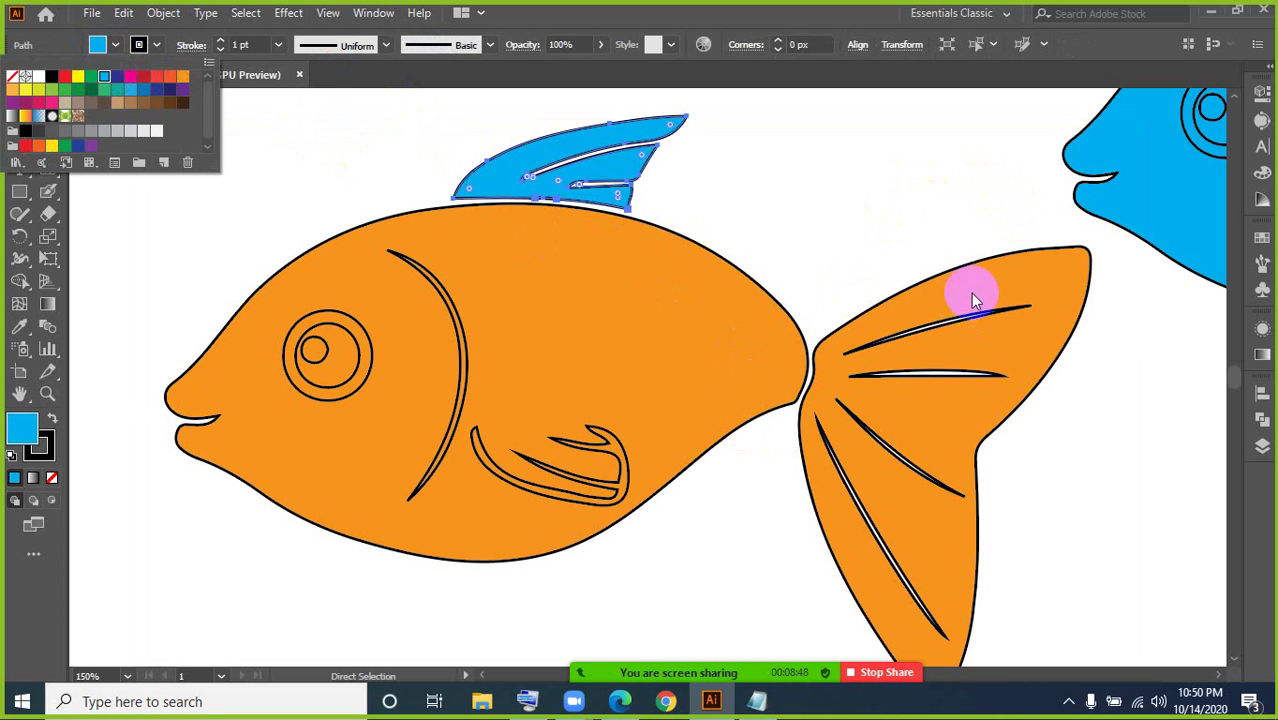
# Step: Fill the original fish's tail with light blue and deselect it
pyautogui.click(970, 293)
pyautogui.click(98, 44)
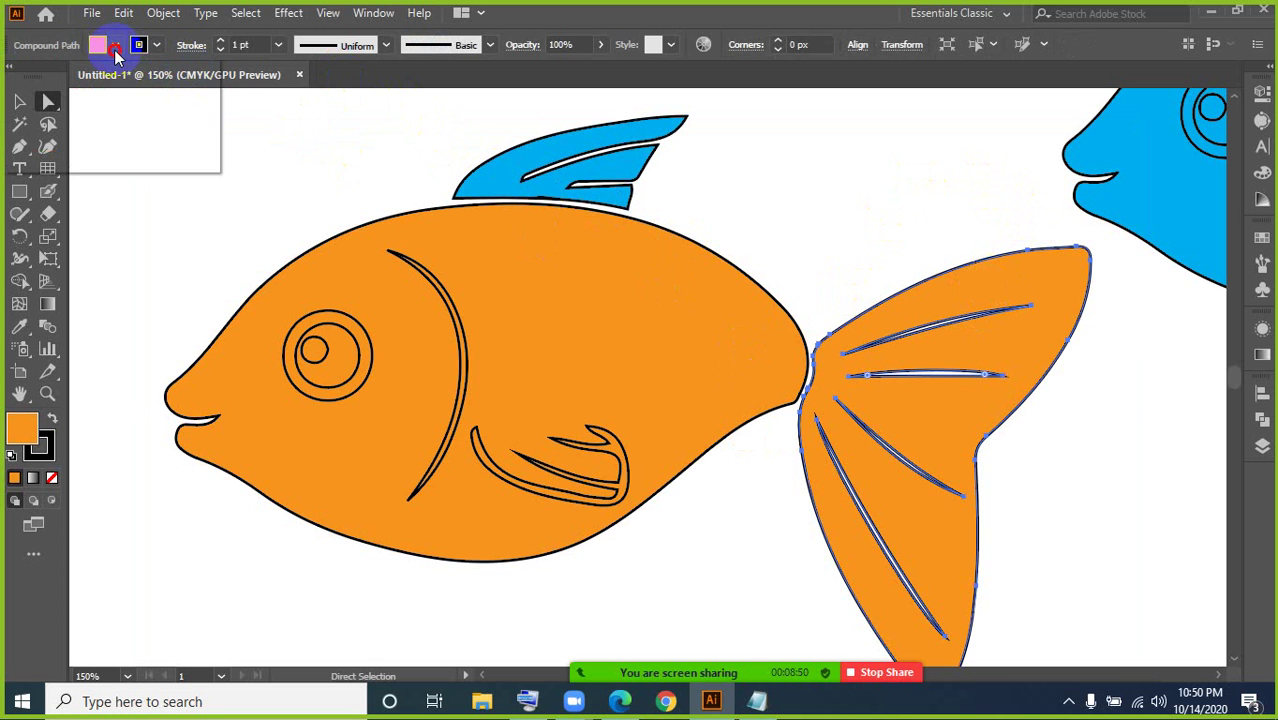
pyautogui.click(116, 76)
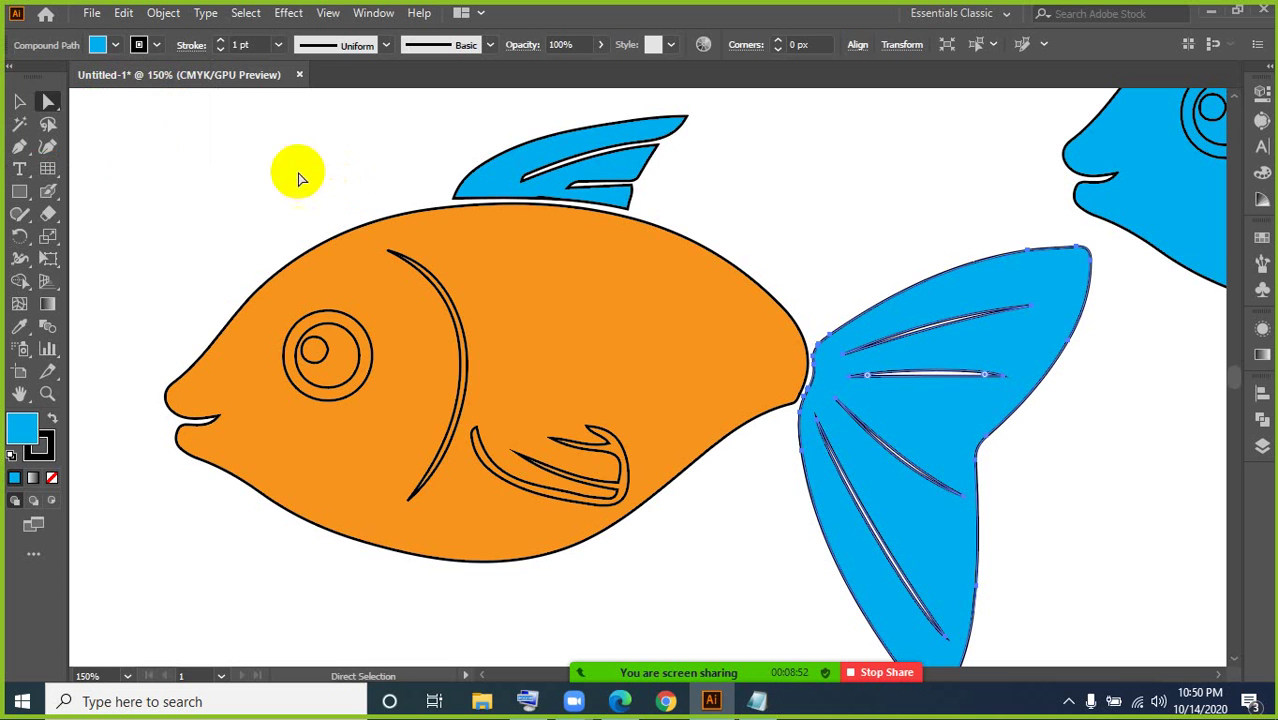
pyautogui.click(20, 102)
pyautogui.hotkey('ctrl', '-')
pyautogui.hotkey('ctrl', '-')
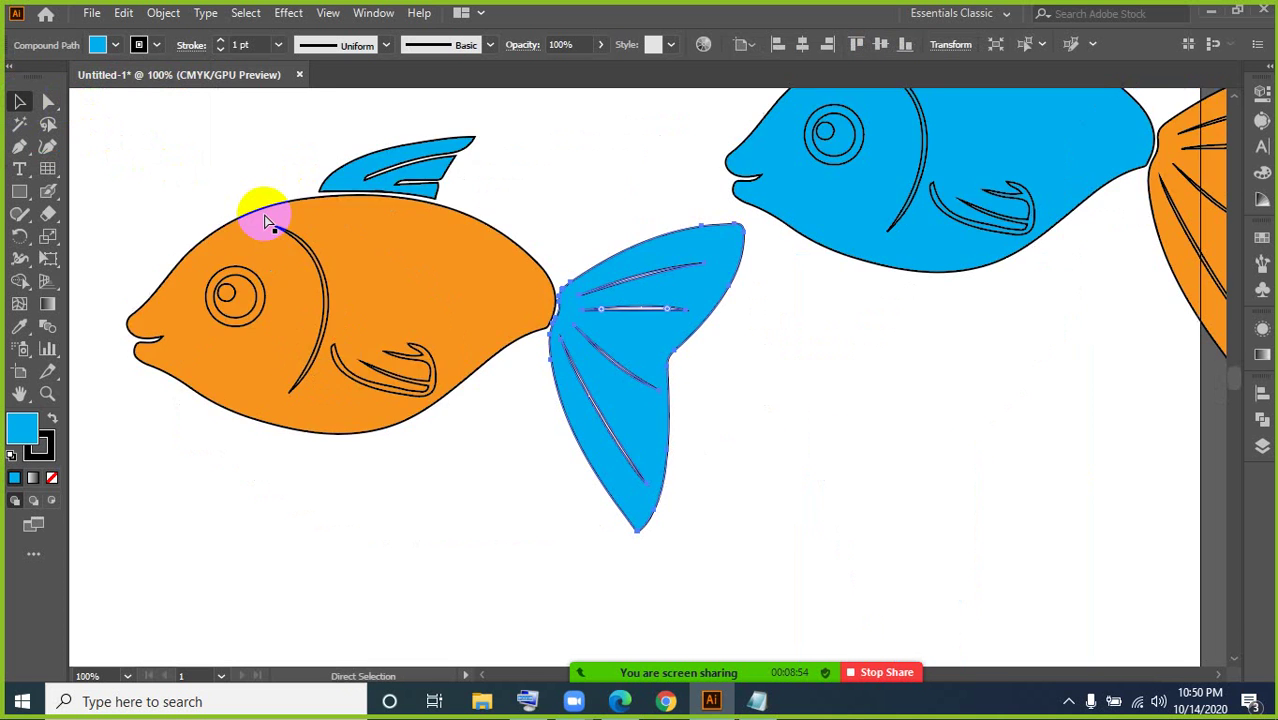
pyautogui.click(405, 418)
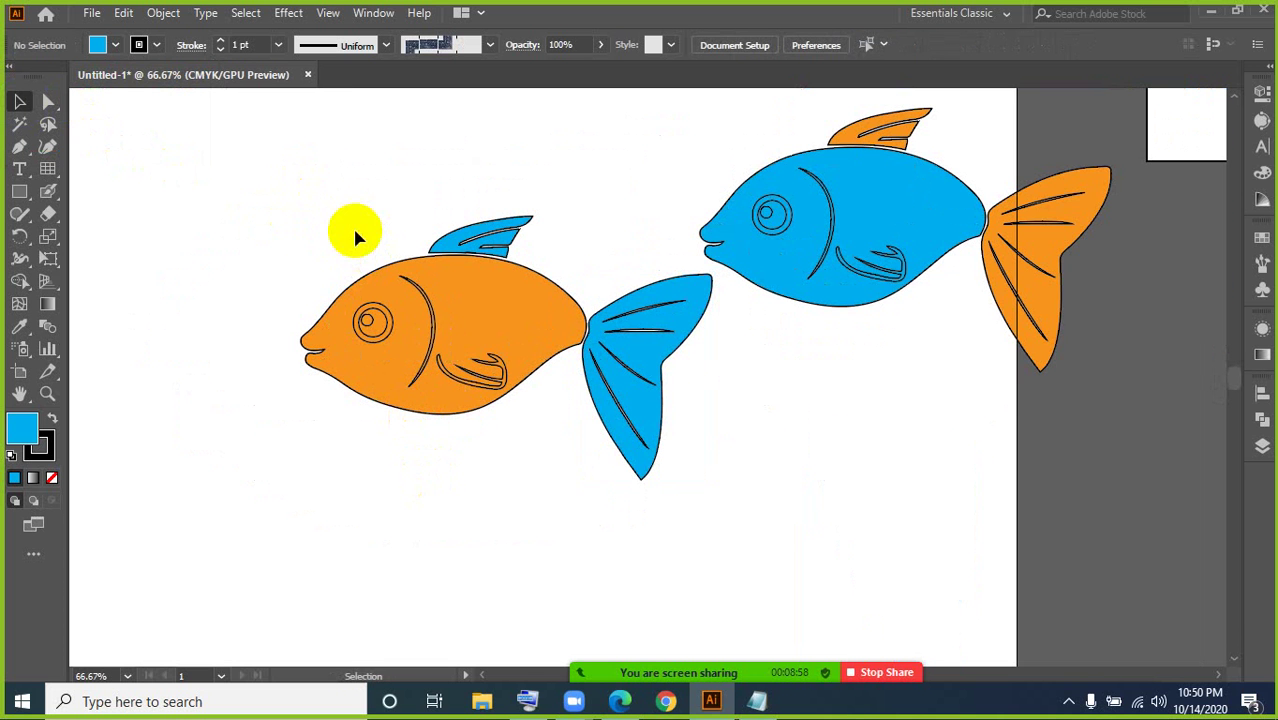
pyautogui.rightClick(55, 192)
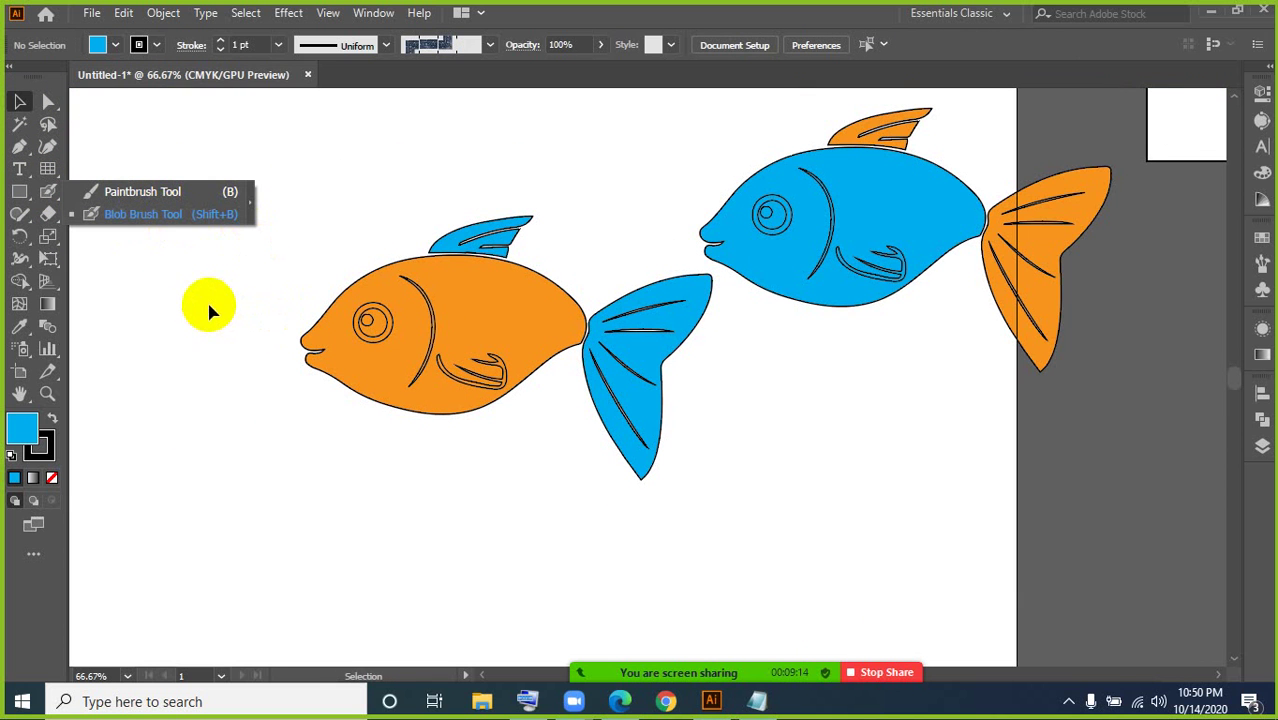
pyautogui.click(177, 271)
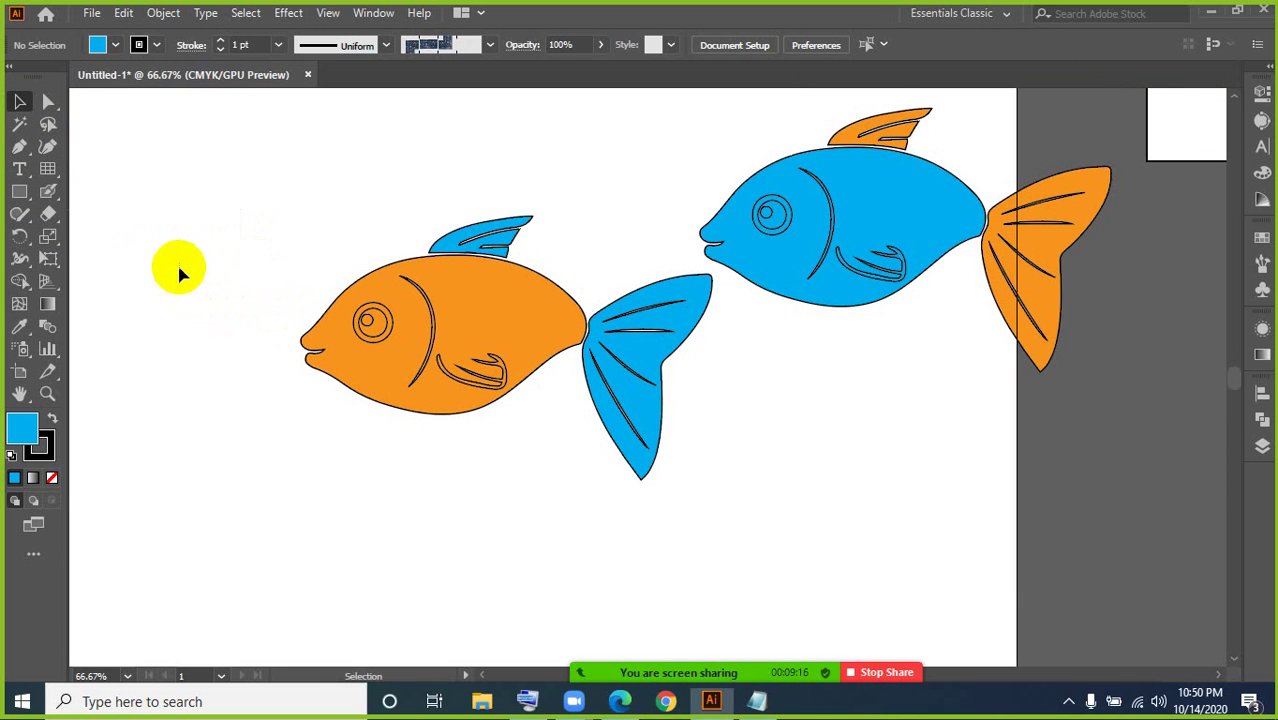
pyautogui.click(47, 168)
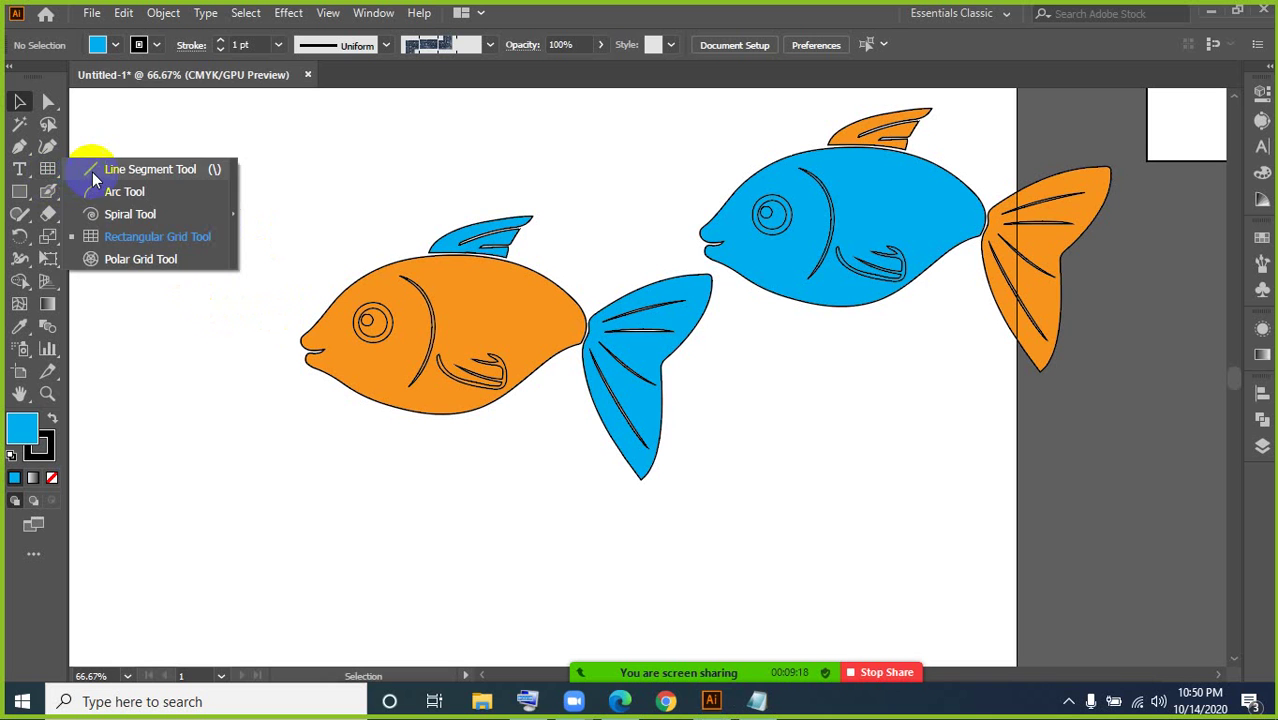
pyautogui.click(125, 337)
pyautogui.click(47, 191)
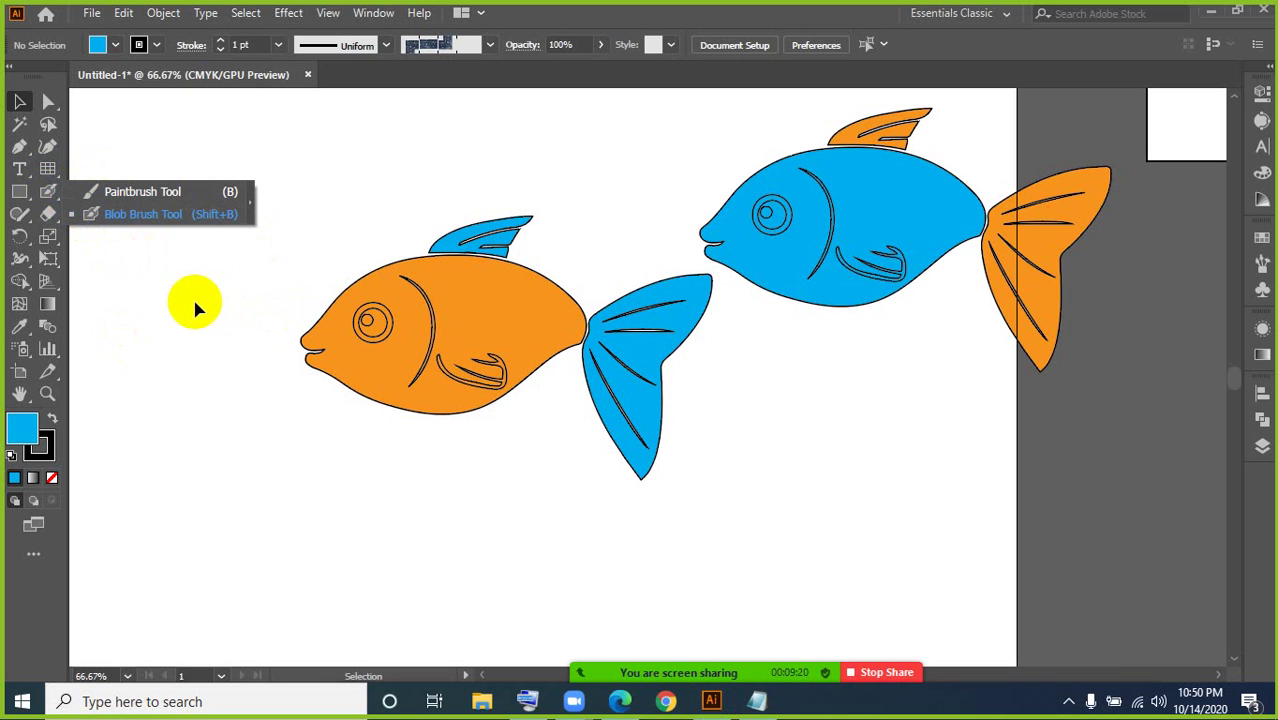
pyautogui.click(195, 312)
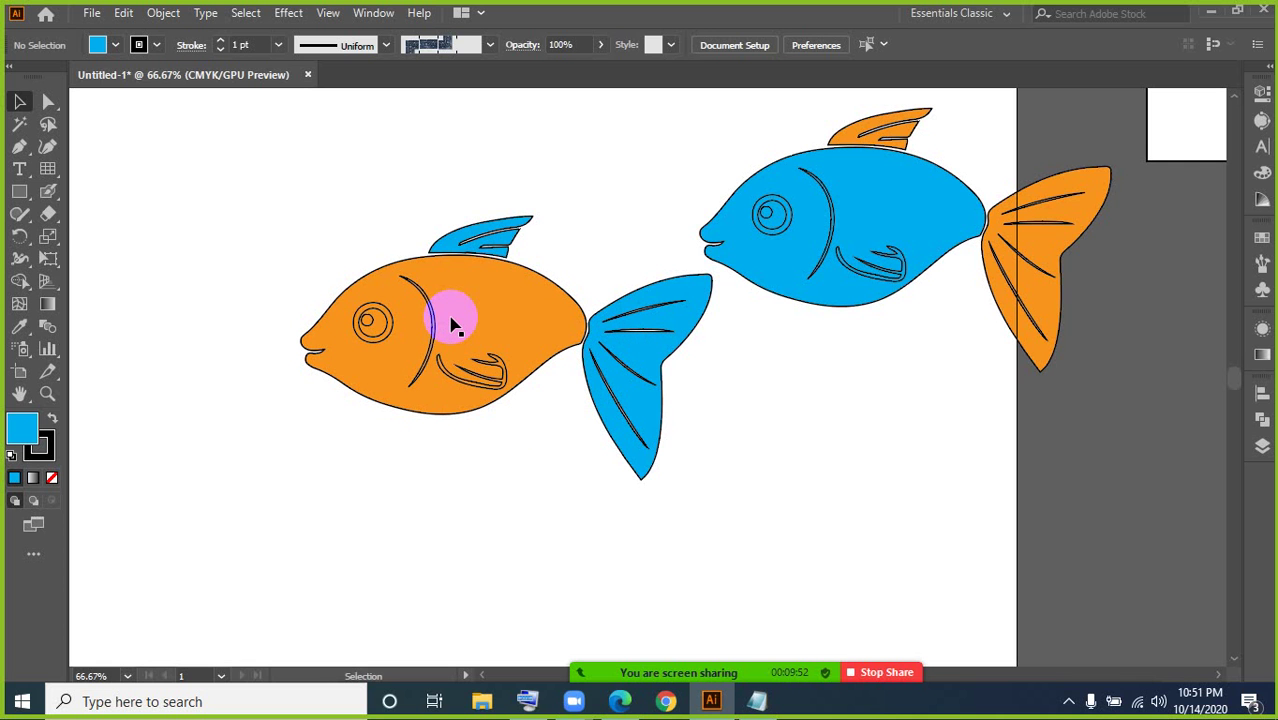
pyautogui.moveTo(19, 213)
pyautogui.mouseDown()
pyautogui.moveTo(45, 188)
pyautogui.moveTo(90, 222)
pyautogui.mouseUp()
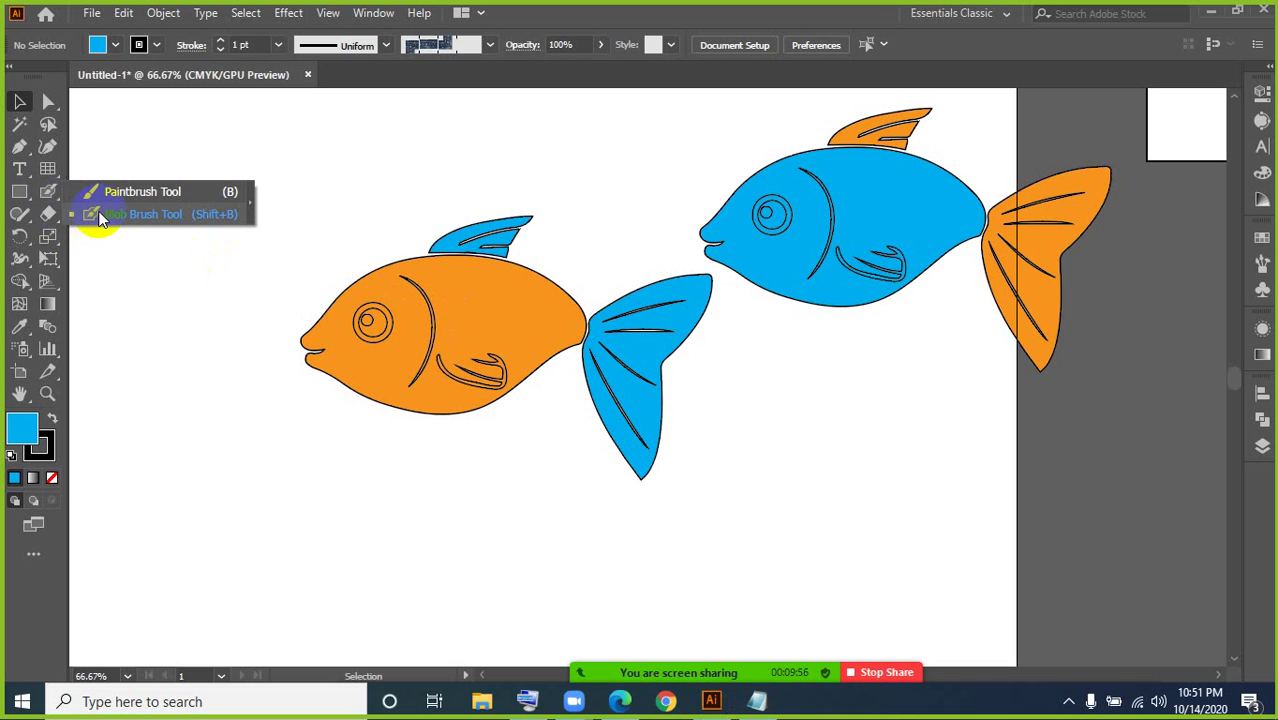
pyautogui.moveTo(100, 218)
pyautogui.mouseDown()
pyautogui.moveTo(116, 202)
pyautogui.moveTo(112, 230)
pyautogui.moveTo(139, 288)
pyautogui.mouseUp()
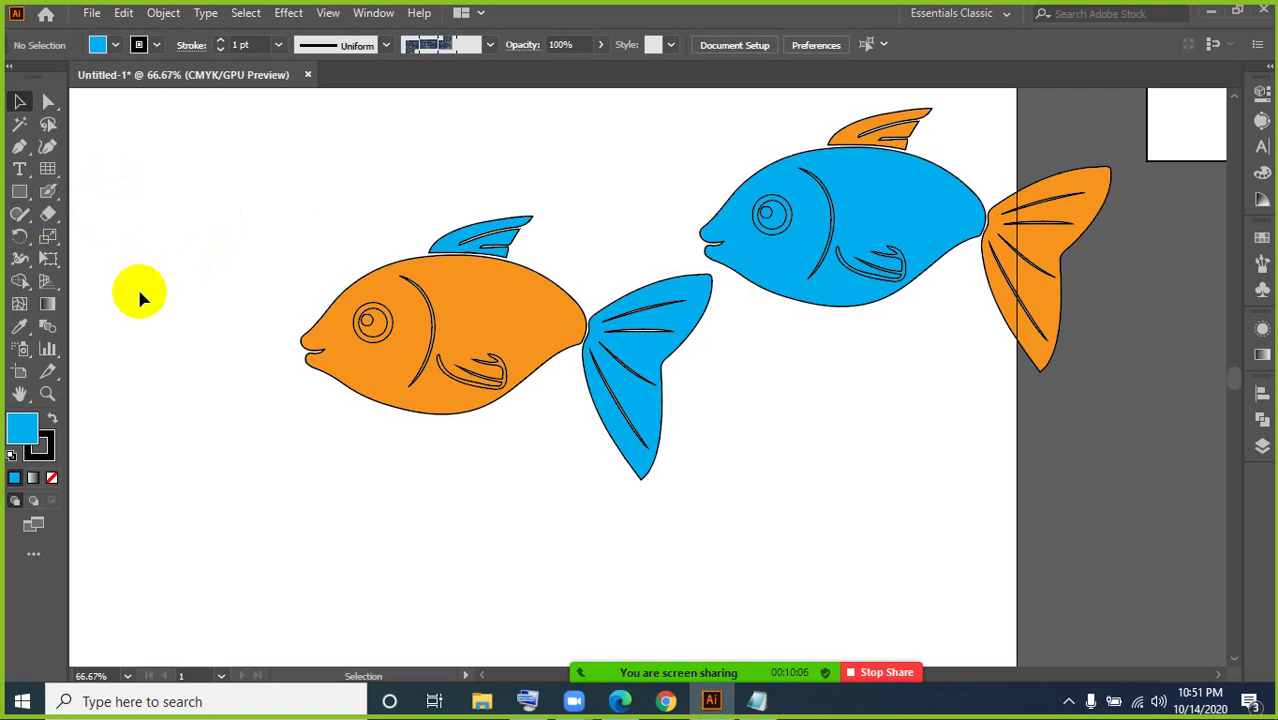
# Step: Delete the entire orange fish with the light blue fin and tail
pyautogui.scroll(-3, 205, 320)
pyautogui.scroll(3, 440, 360)
pyautogui.scroll(3, 455, 565)
pyautogui.moveTo(243, 185); pyautogui.dragTo(691, 538)
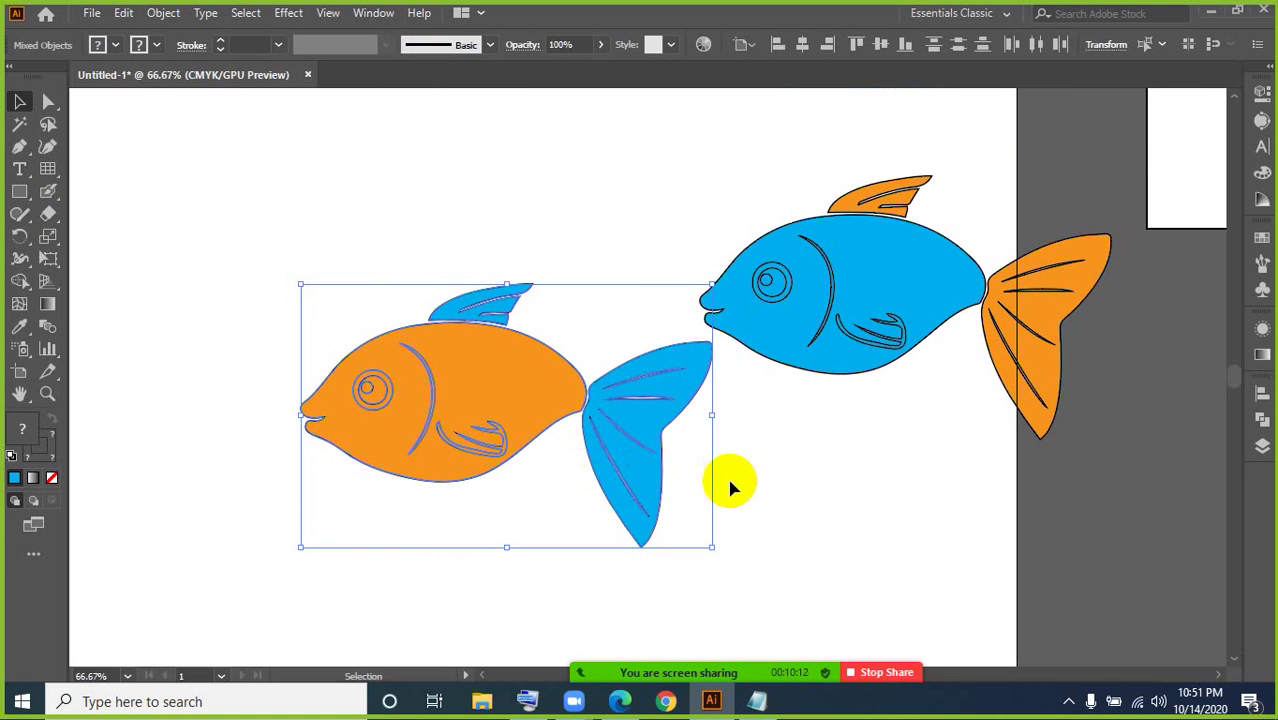
pyautogui.press('Delete')
# Step: Delete the blue body fill and the orange fin and tail fills from the remaining fish, keeping its outlines
pyautogui.click(876, 292)
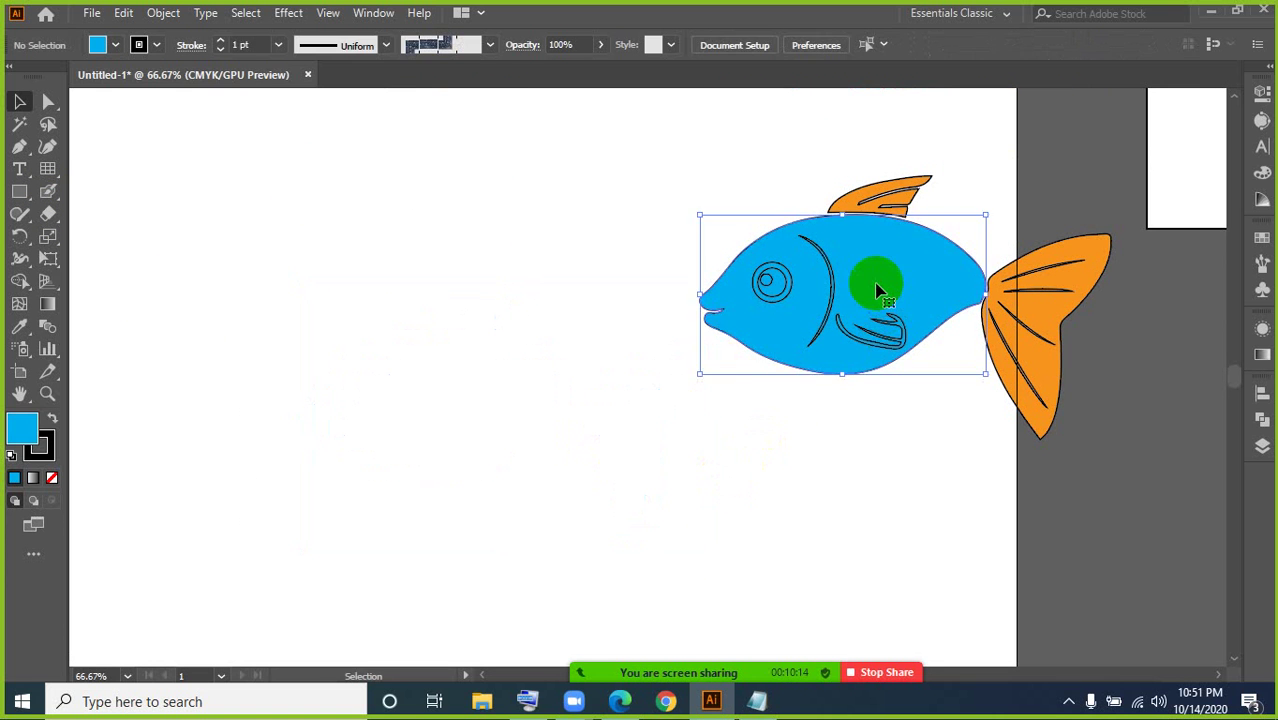
pyautogui.press('Delete')
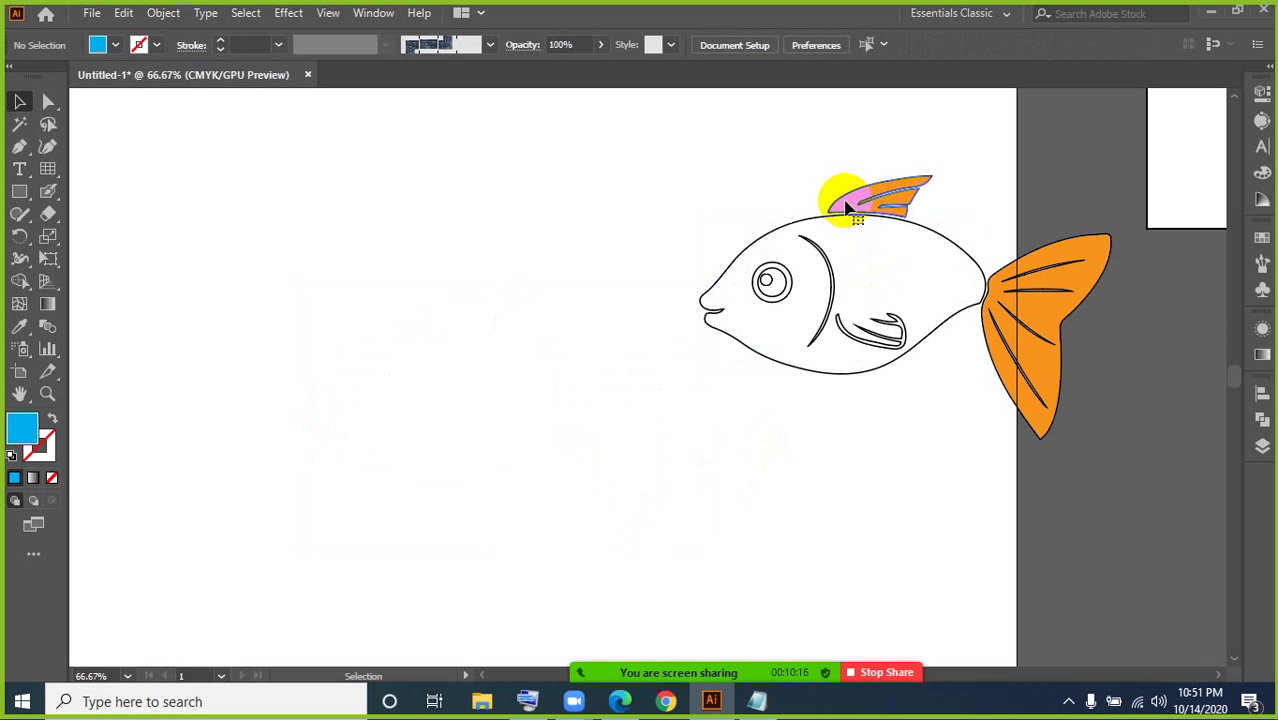
pyautogui.click(845, 205)
pyautogui.press('Delete')
pyautogui.click(1048, 316)
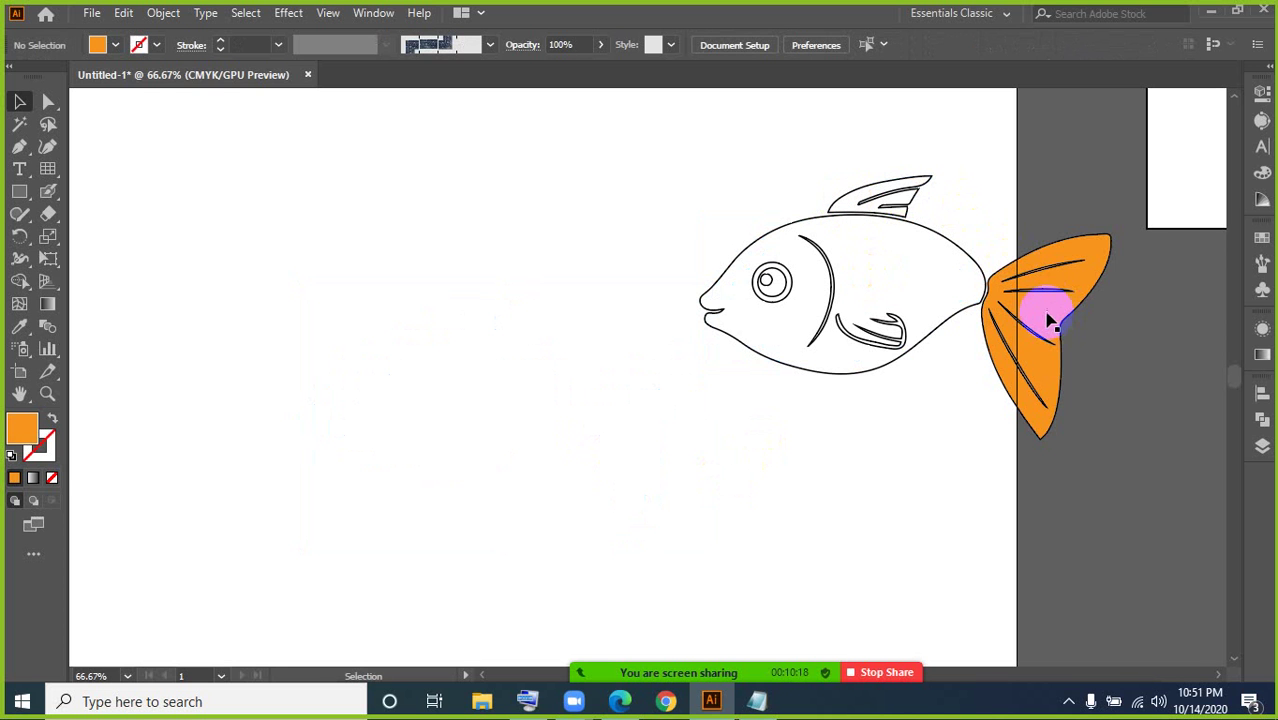
pyautogui.press('Delete')
# Step: Move the complete unfilled fish line art fully onto the artboard's empty area and deselect it
pyautogui.moveTo(705, 120)
pyautogui.mouseDown()
pyautogui.moveTo(847, 271)
pyautogui.moveTo(1093, 493)
pyautogui.mouseUp()
pyautogui.moveTo(712, 316)
pyautogui.mouseDown()
pyautogui.moveTo(913, 357)
pyautogui.moveTo(1052, 415)
pyautogui.moveTo(320, 337)
pyautogui.moveTo(298, 370)
pyautogui.mouseUp()
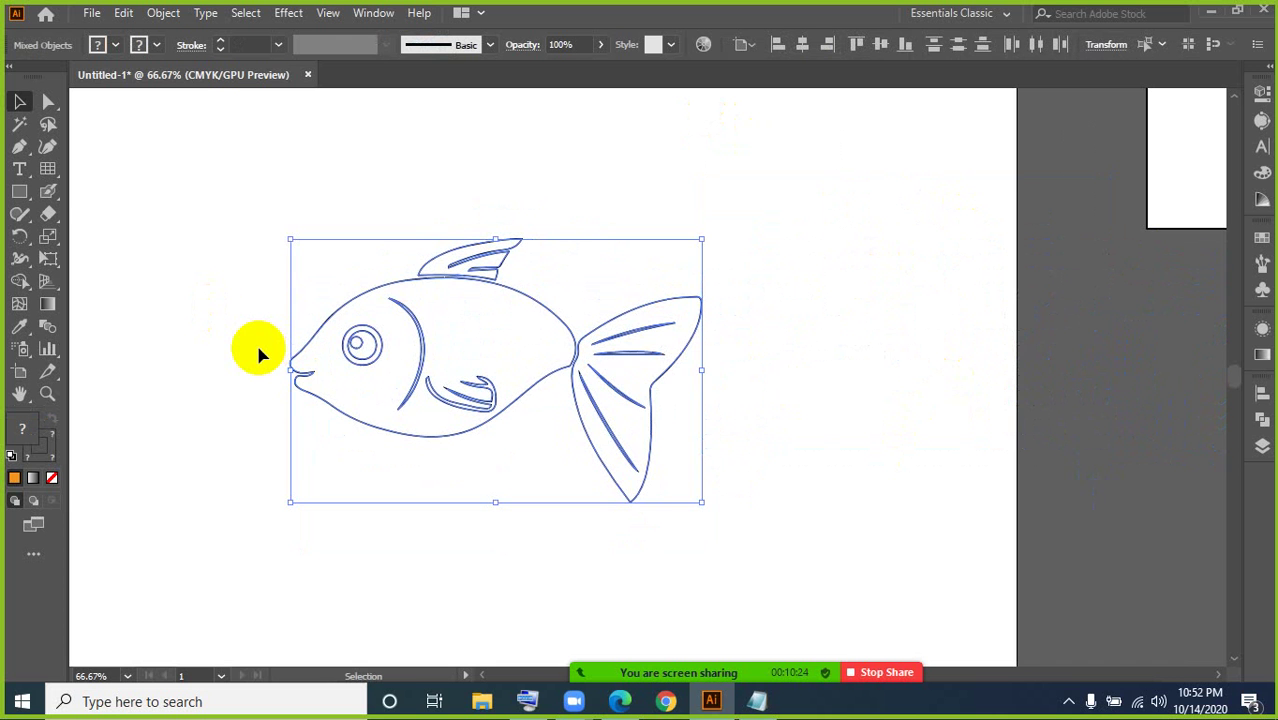
pyautogui.click(268, 360)
# Step: Set up the Blob Brush with a dark blue fill for colouring the fish's eye
pyautogui.hotkey('ctrl', '+')
pyautogui.hotkey('ctrl', '+')
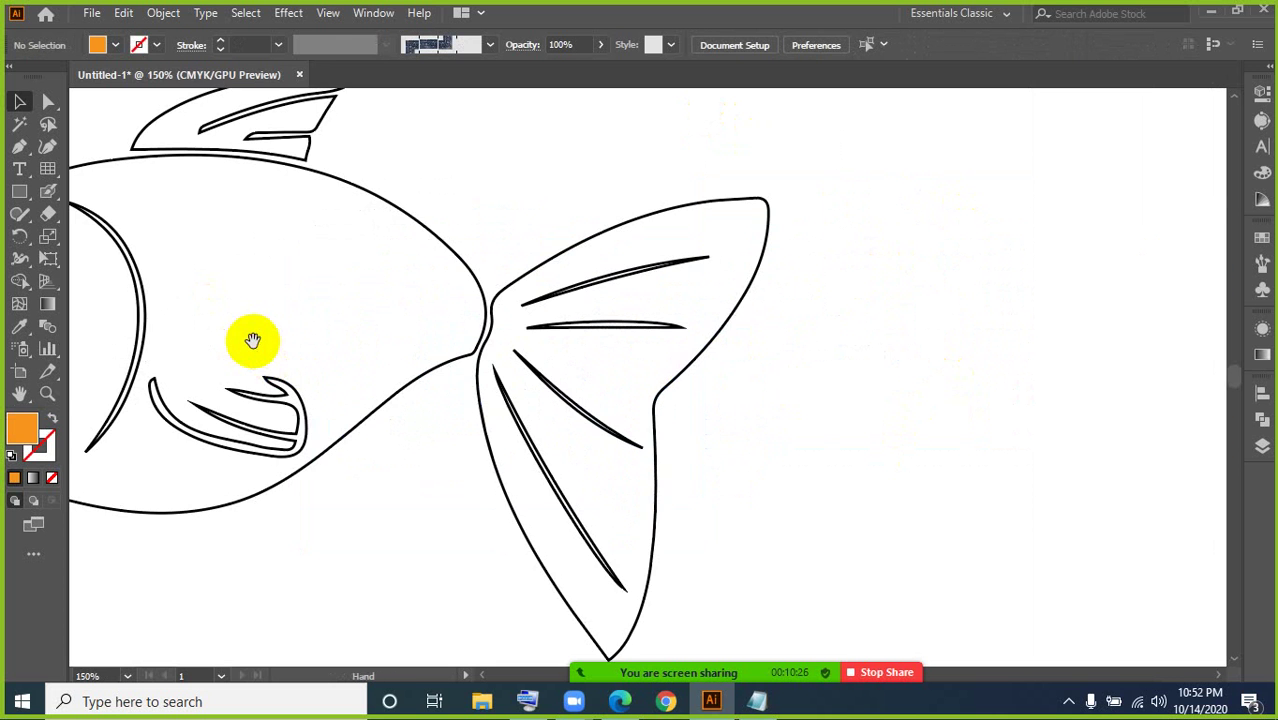
pyautogui.moveTo(253, 339)
pyautogui.mouseDown()
pyautogui.moveTo(509, 356)
pyautogui.moveTo(659, 348)
pyautogui.mouseUp()
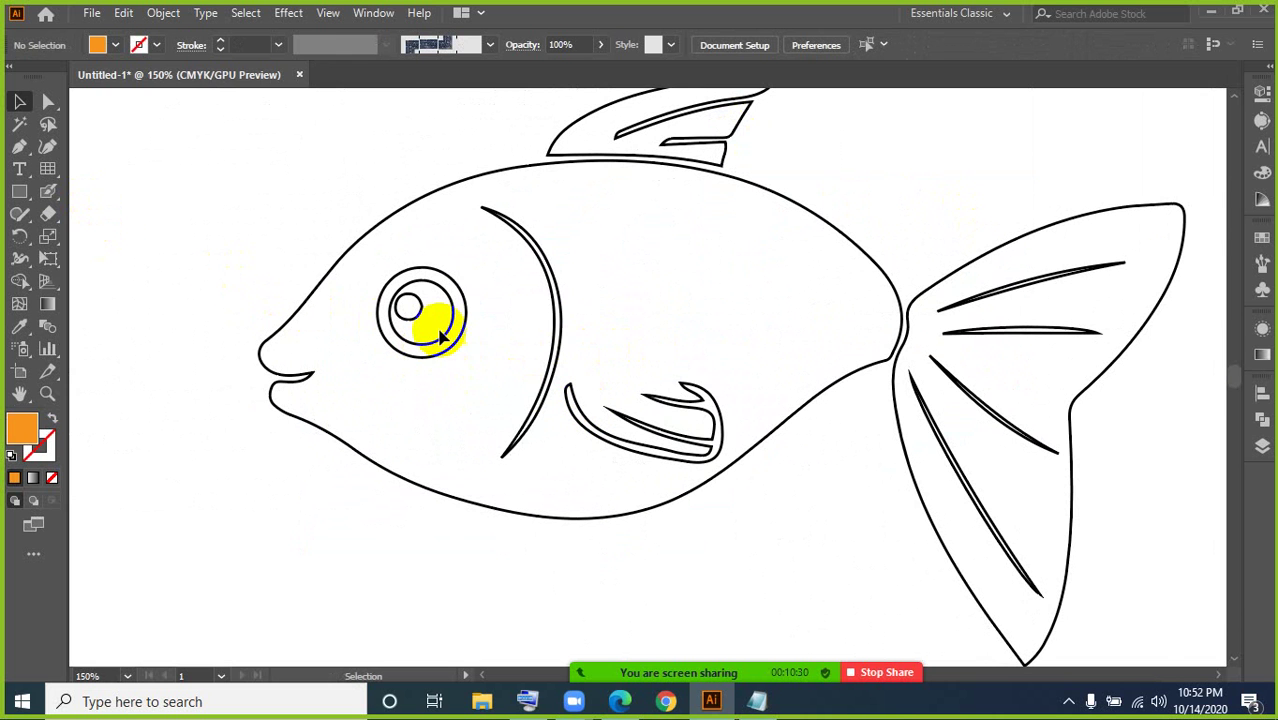
pyautogui.hotkey('ctrl', '=')
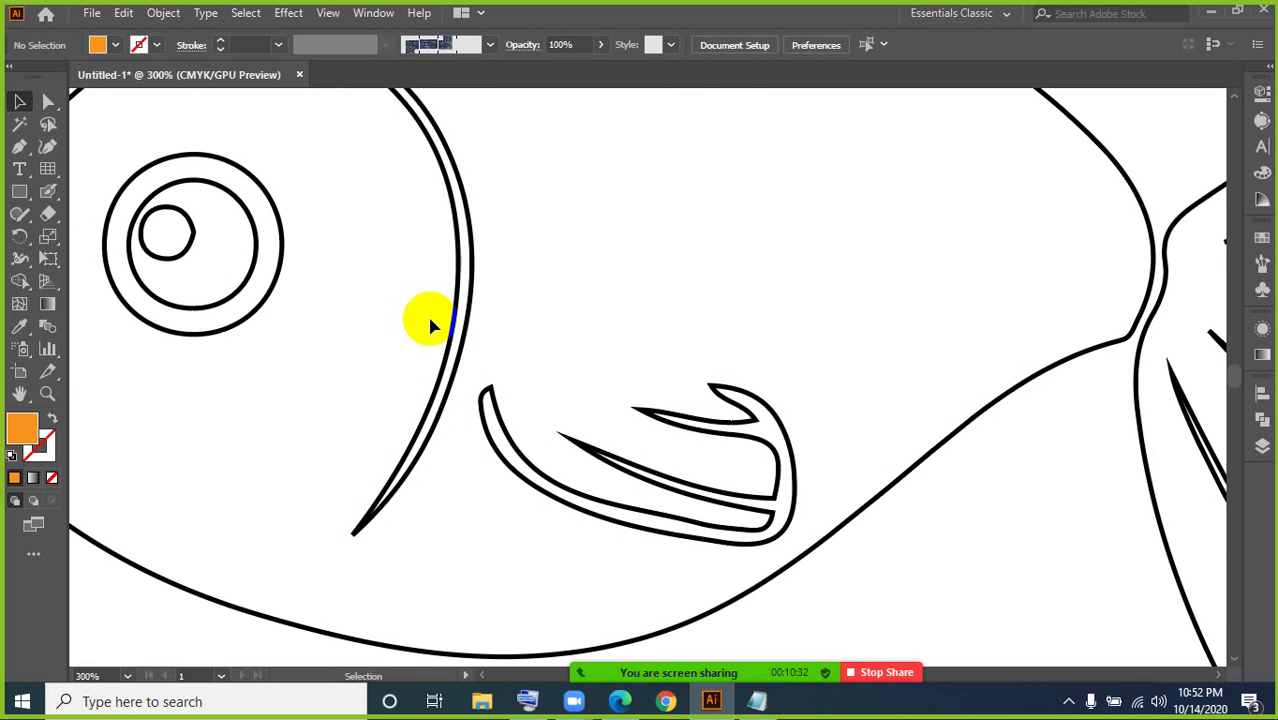
pyautogui.moveTo(205, 257); pyautogui.dragTo(512, 331)
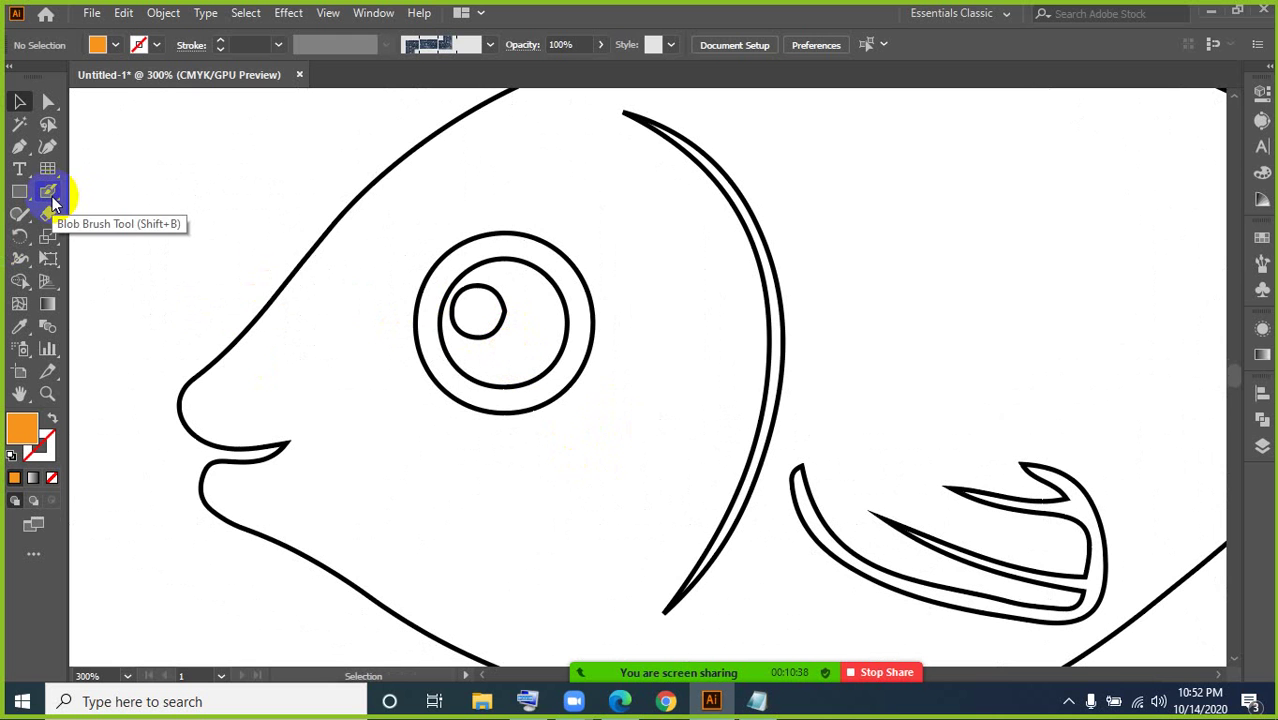
pyautogui.press('p')
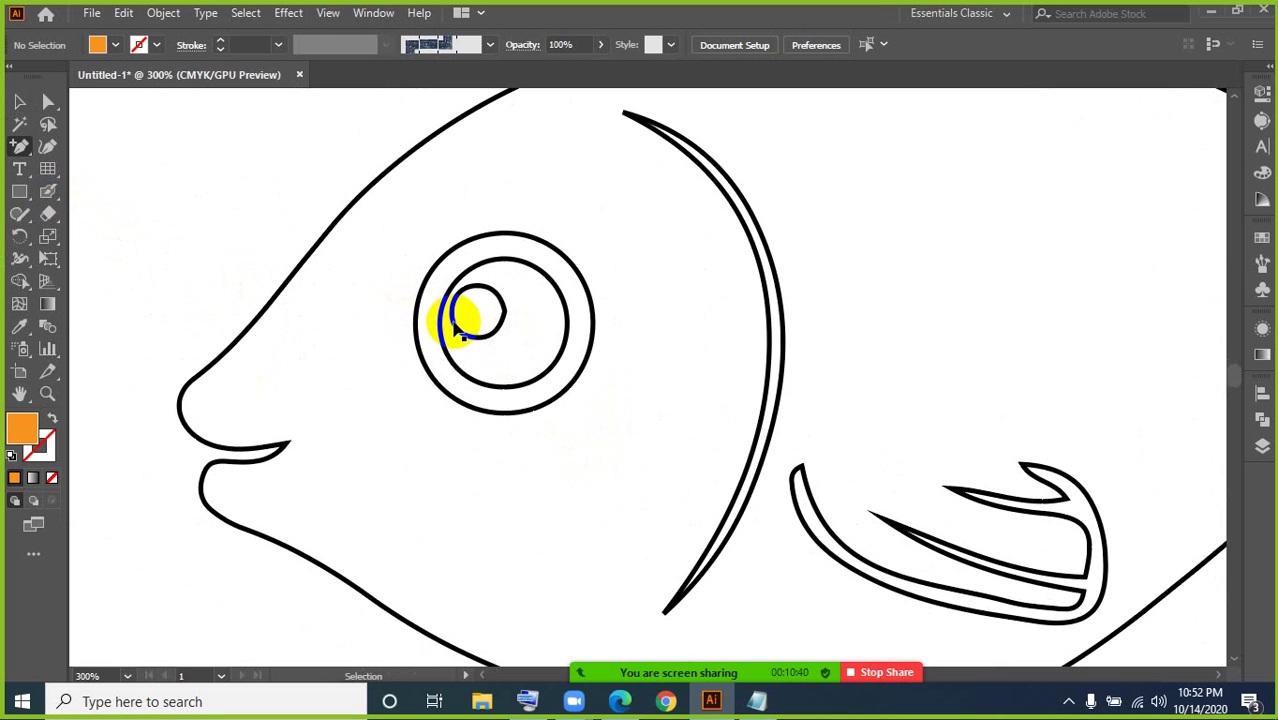
pyautogui.press('z')
pyautogui.moveTo(442, 305); pyautogui.dragTo(779, 538)
pyautogui.moveTo(722, 468); pyautogui.dragTo(653, 444)
pyautogui.press('space')
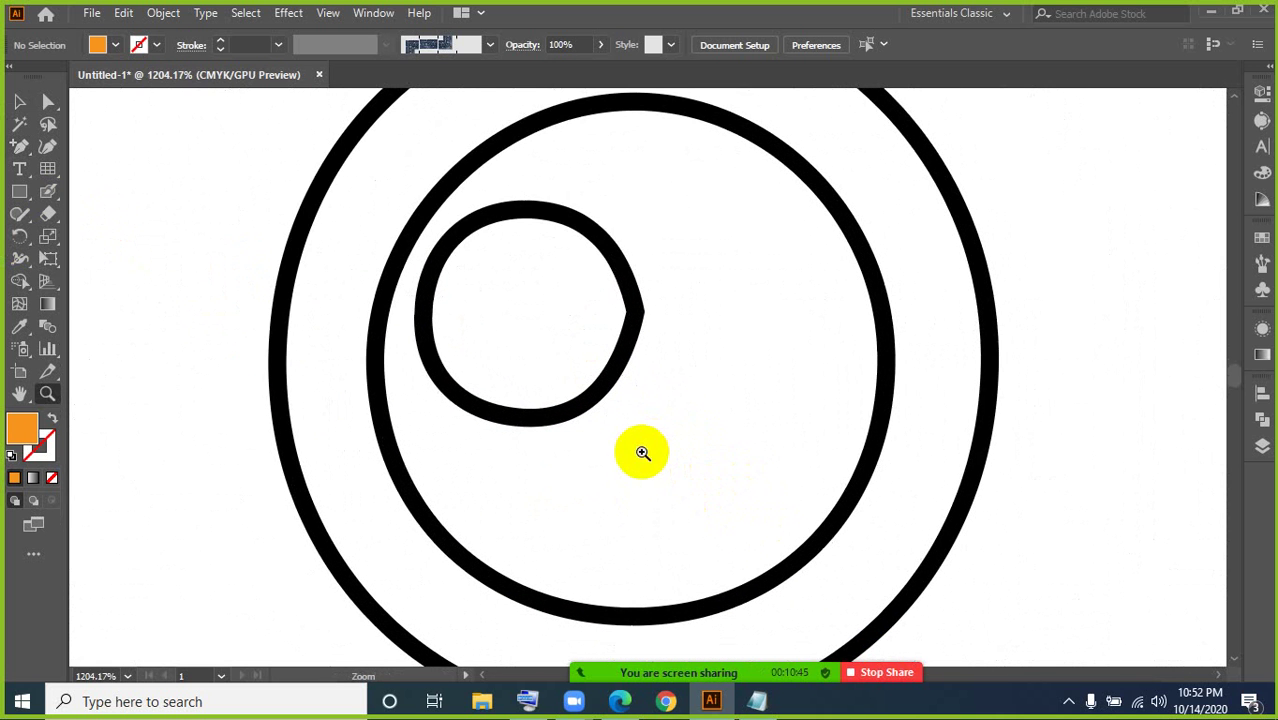
pyautogui.click(47, 191)
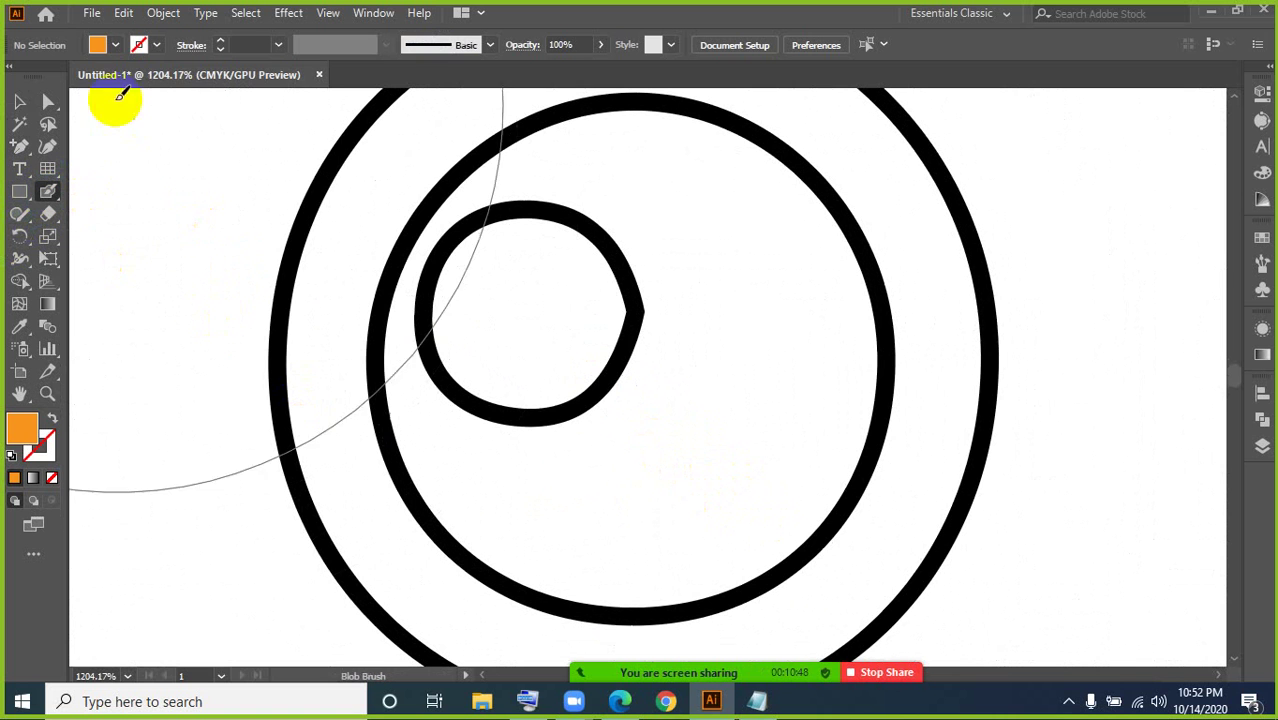
pyautogui.click(116, 46)
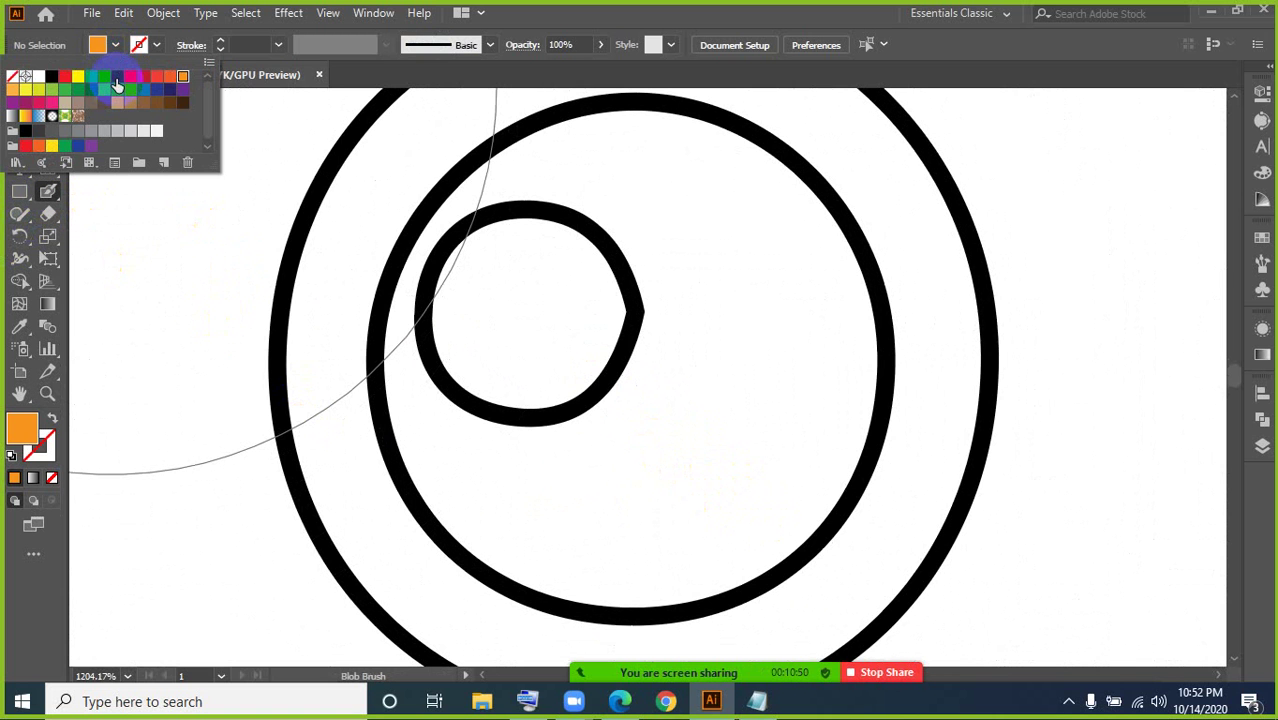
pyautogui.click(117, 78)
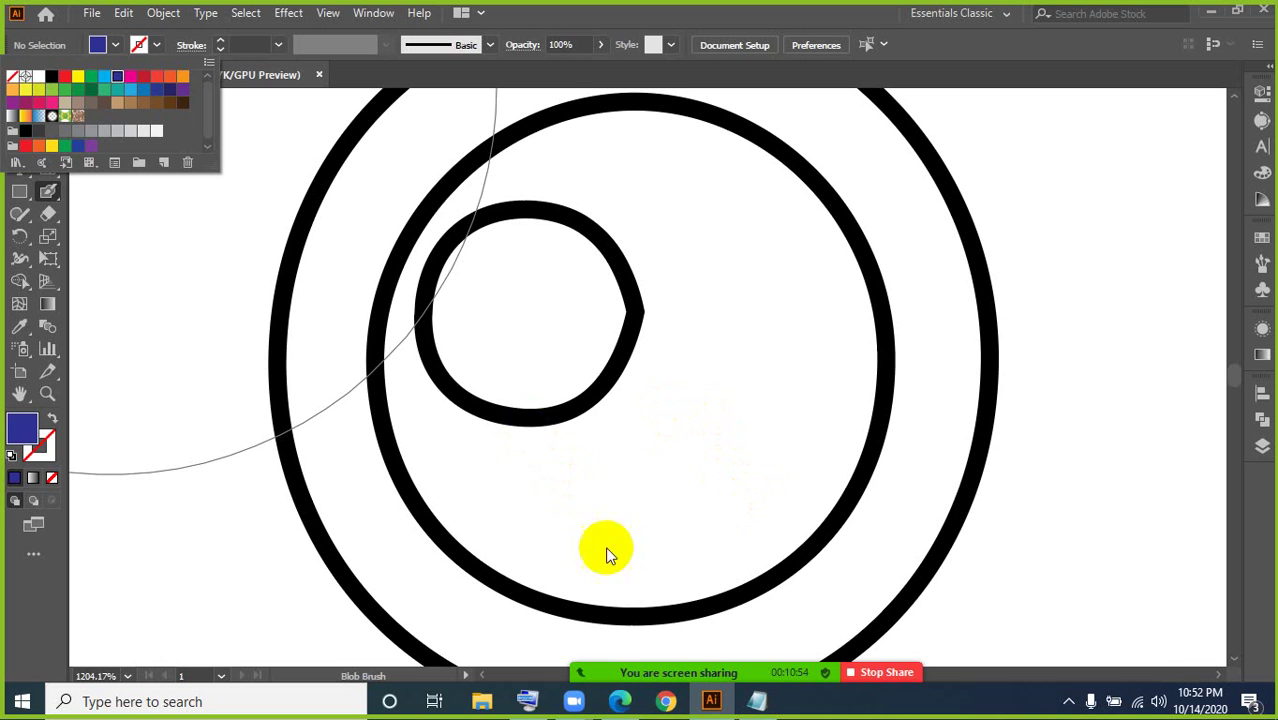
# Step: Reduce the Blob Brush size to fit the eye's smallest circle and paint that circle dark blue
pyautogui.click(525, 703)
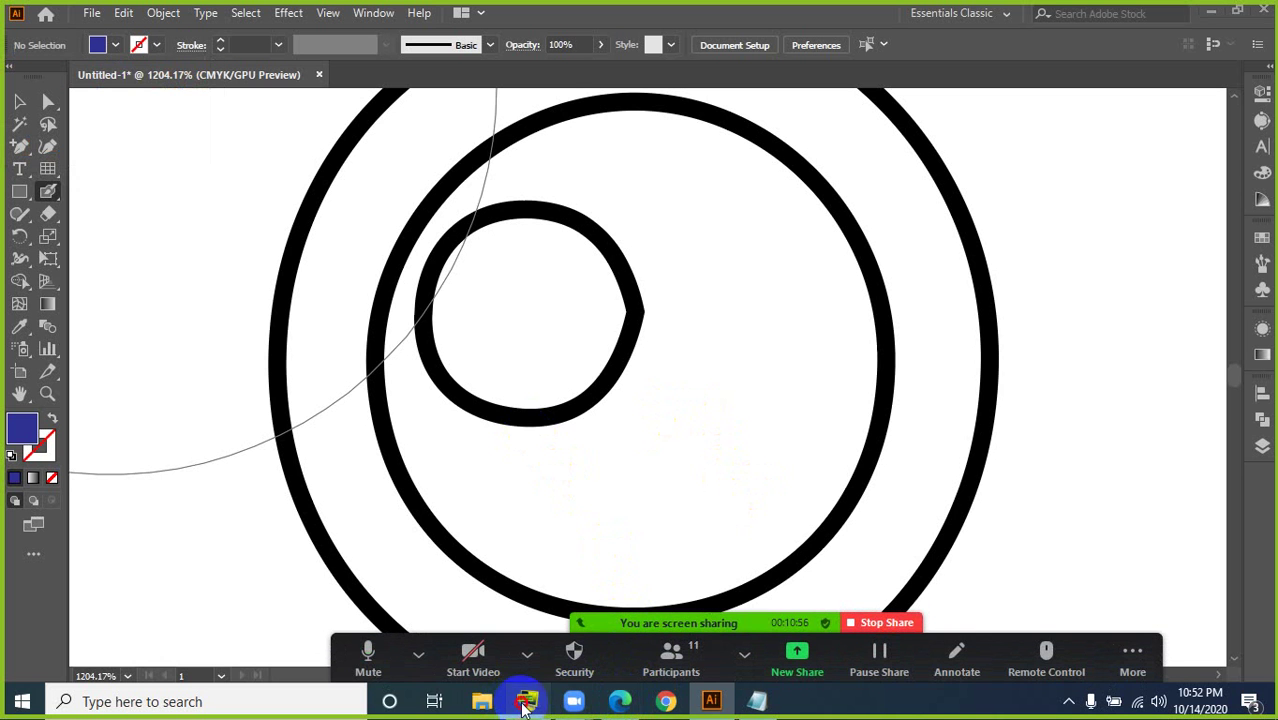
pyautogui.click(778, 527)
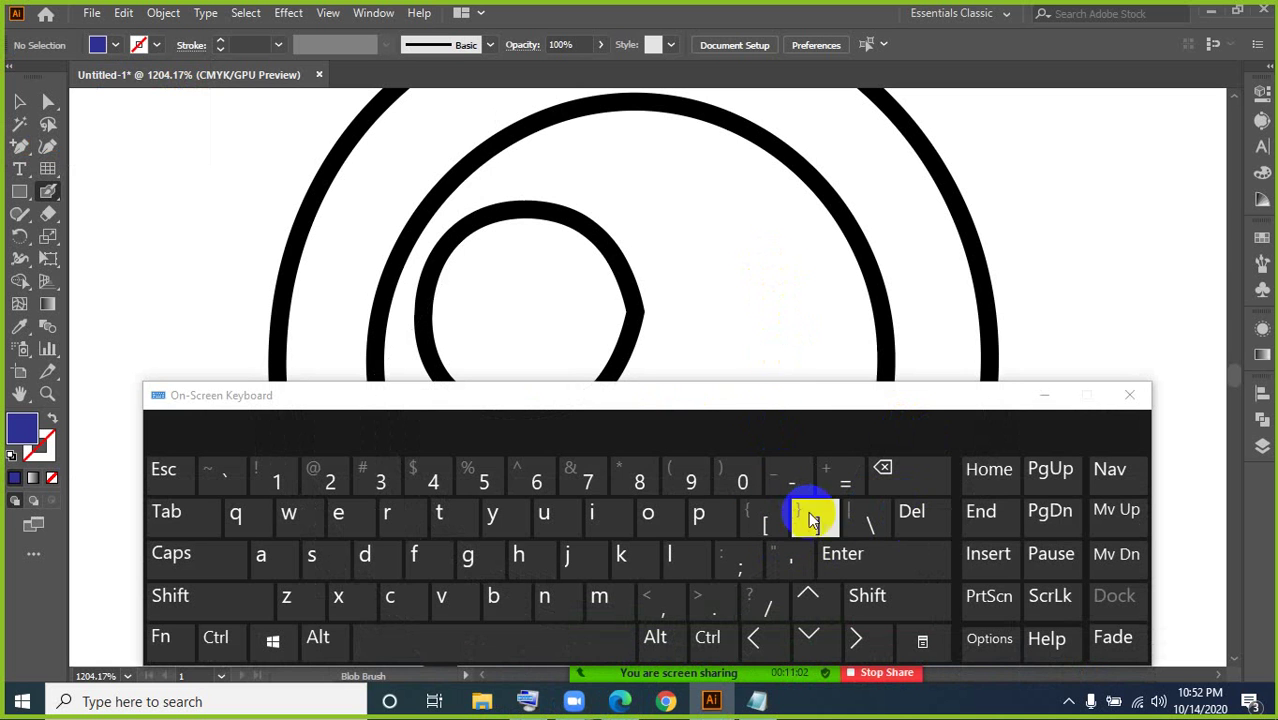
pyautogui.click(813, 520)
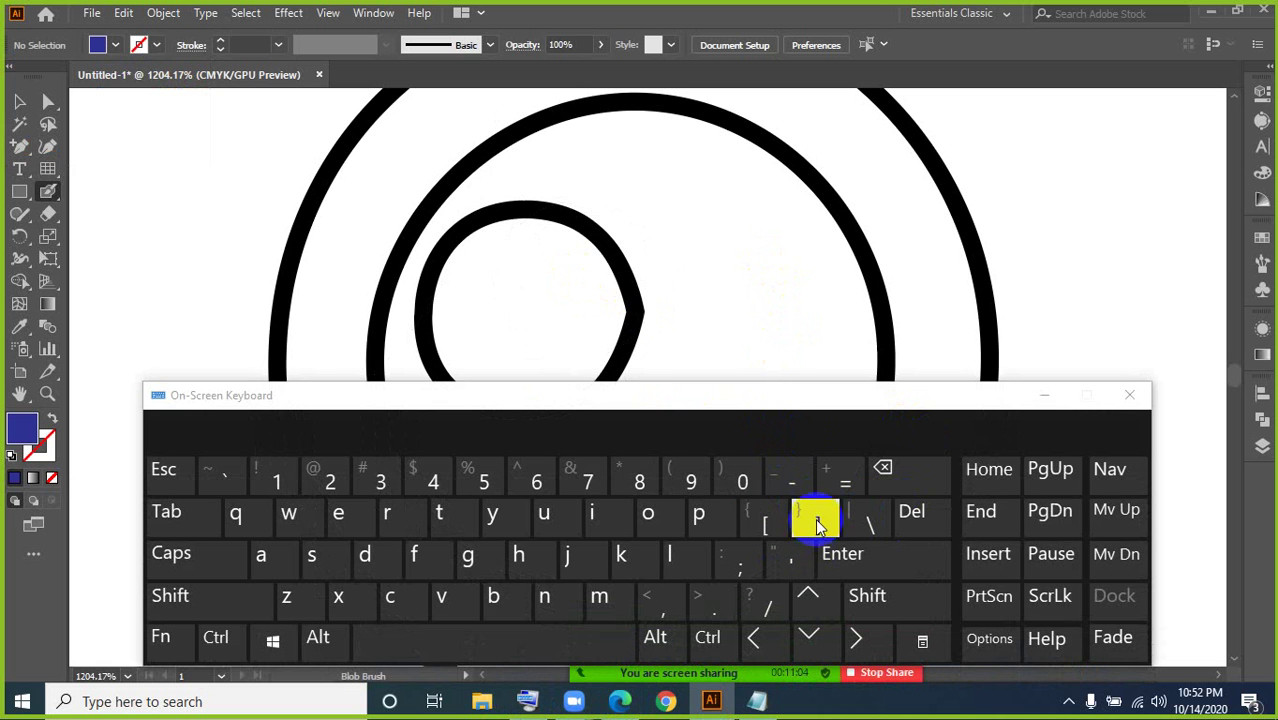
pyautogui.click(778, 527)
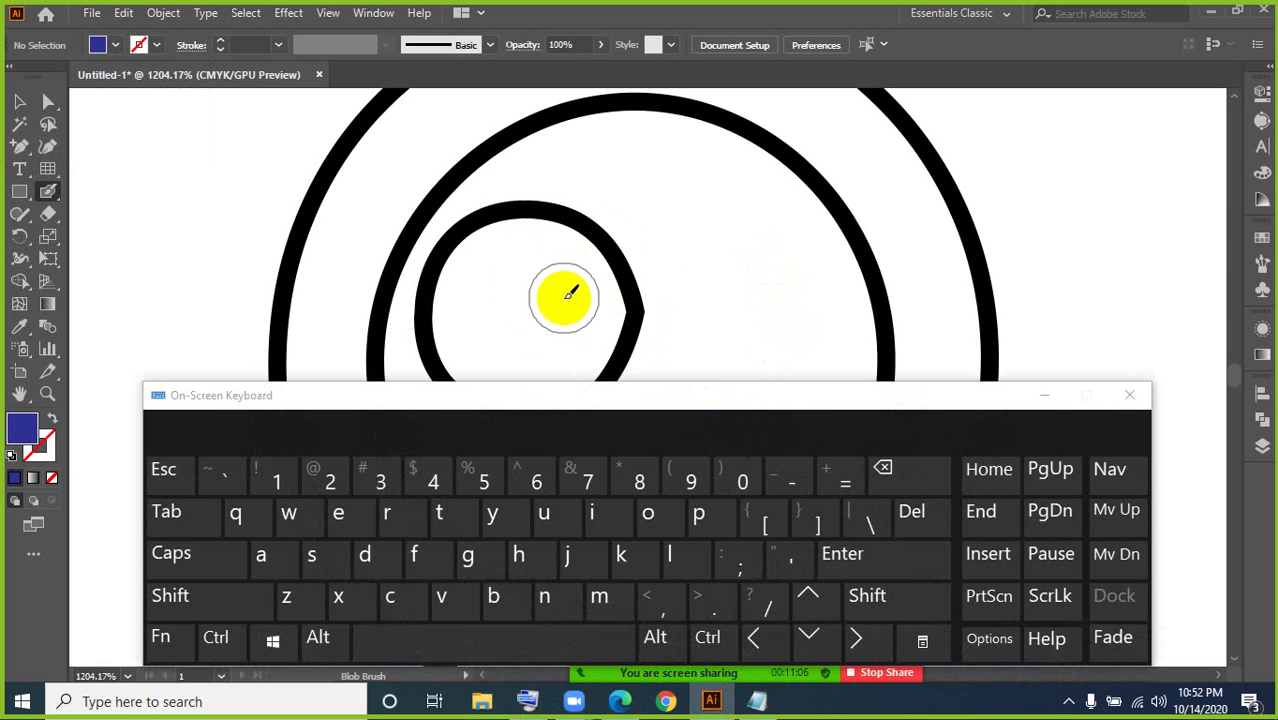
pyautogui.click(1042, 396)
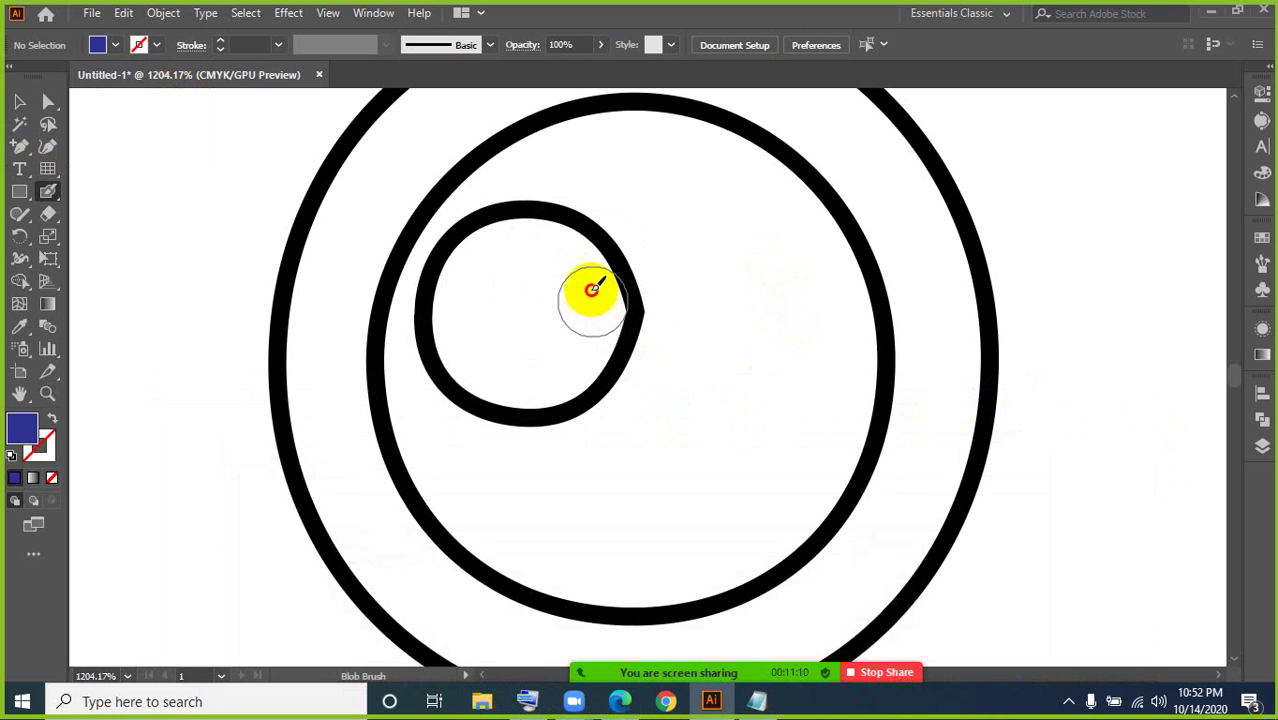
pyautogui.moveTo(590, 258)
pyautogui.mouseDown()
pyautogui.moveTo(500, 233)
pyautogui.moveTo(478, 244)
pyautogui.moveTo(460, 299)
pyautogui.mouseUp()
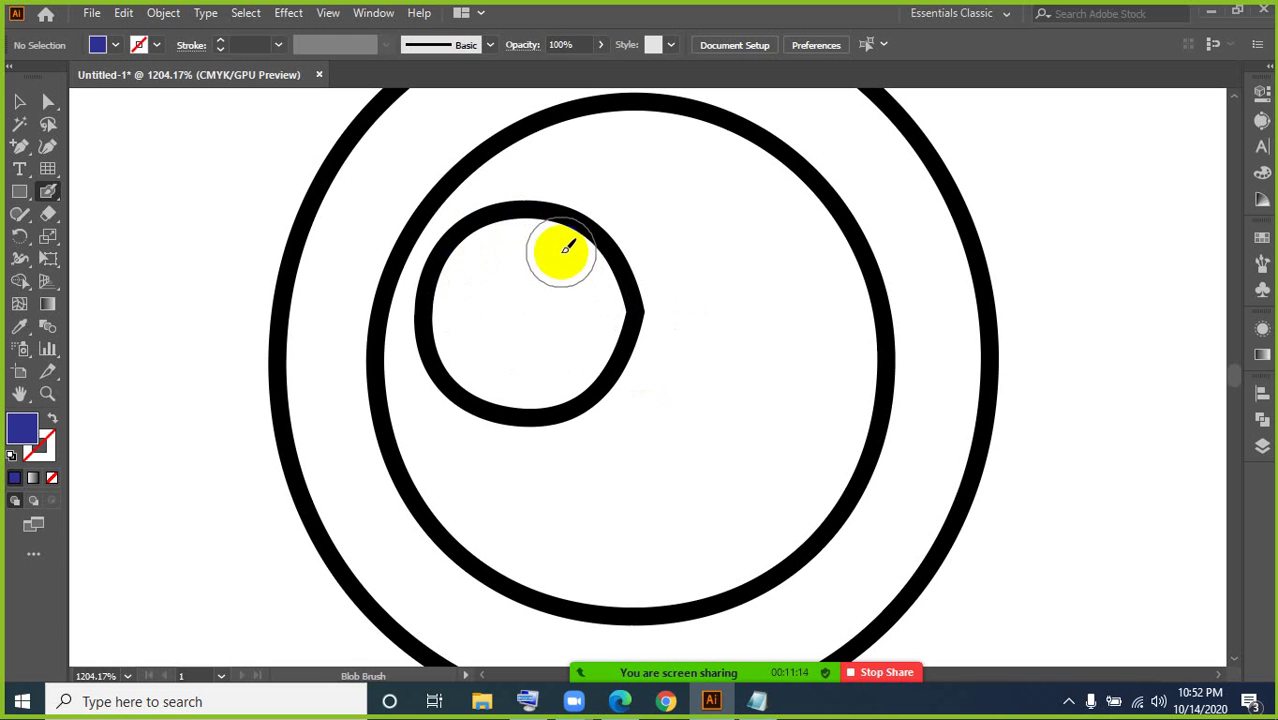
pyautogui.moveTo(548, 245)
pyautogui.mouseDown()
pyautogui.moveTo(496, 251)
pyautogui.moveTo(477, 272)
pyautogui.moveTo(459, 319)
pyautogui.moveTo(480, 364)
pyautogui.moveTo(509, 382)
pyautogui.moveTo(576, 362)
pyautogui.moveTo(597, 297)
pyautogui.moveTo(577, 268)
pyautogui.moveTo(545, 259)
pyautogui.moveTo(517, 277)
pyautogui.moveTo(523, 317)
pyautogui.moveTo(585, 319)
pyautogui.mouseUp()
# Step: Send the dark blue paint in the eye's smallest circle to the back, behind its outline, and deselect it
pyautogui.click(19, 101)
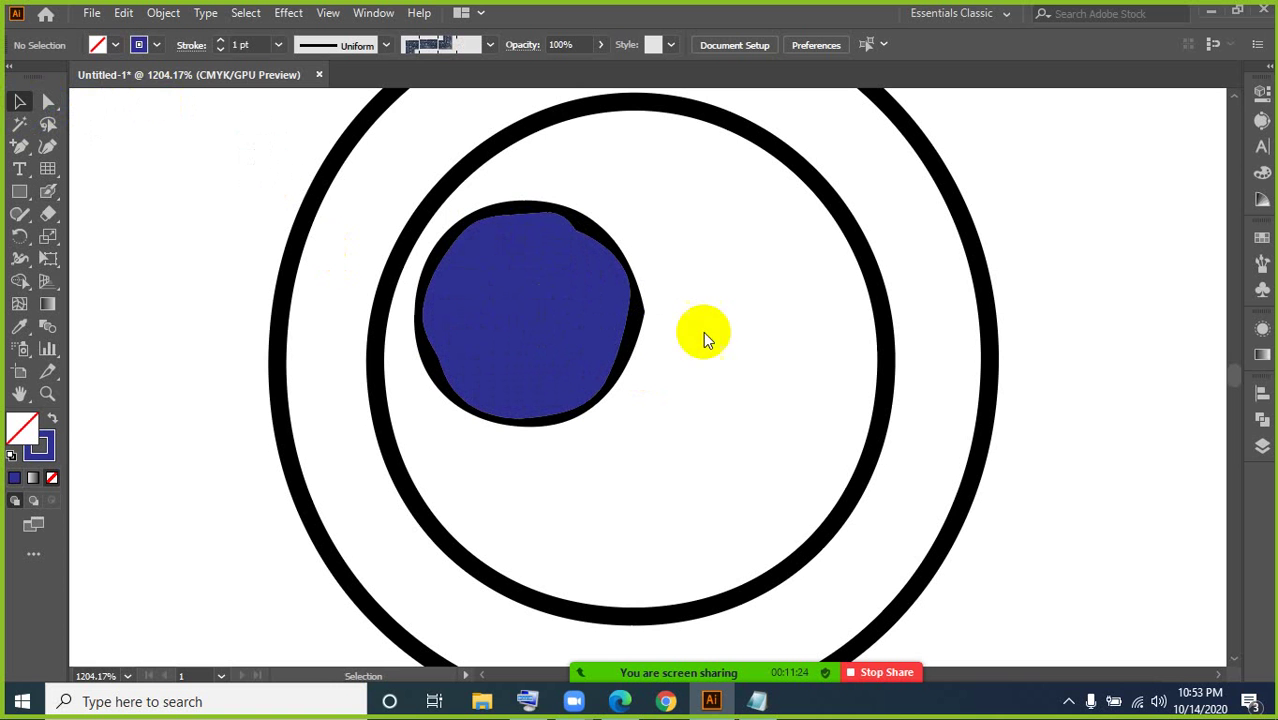
pyautogui.click(558, 302)
pyautogui.rightClick(553, 297)
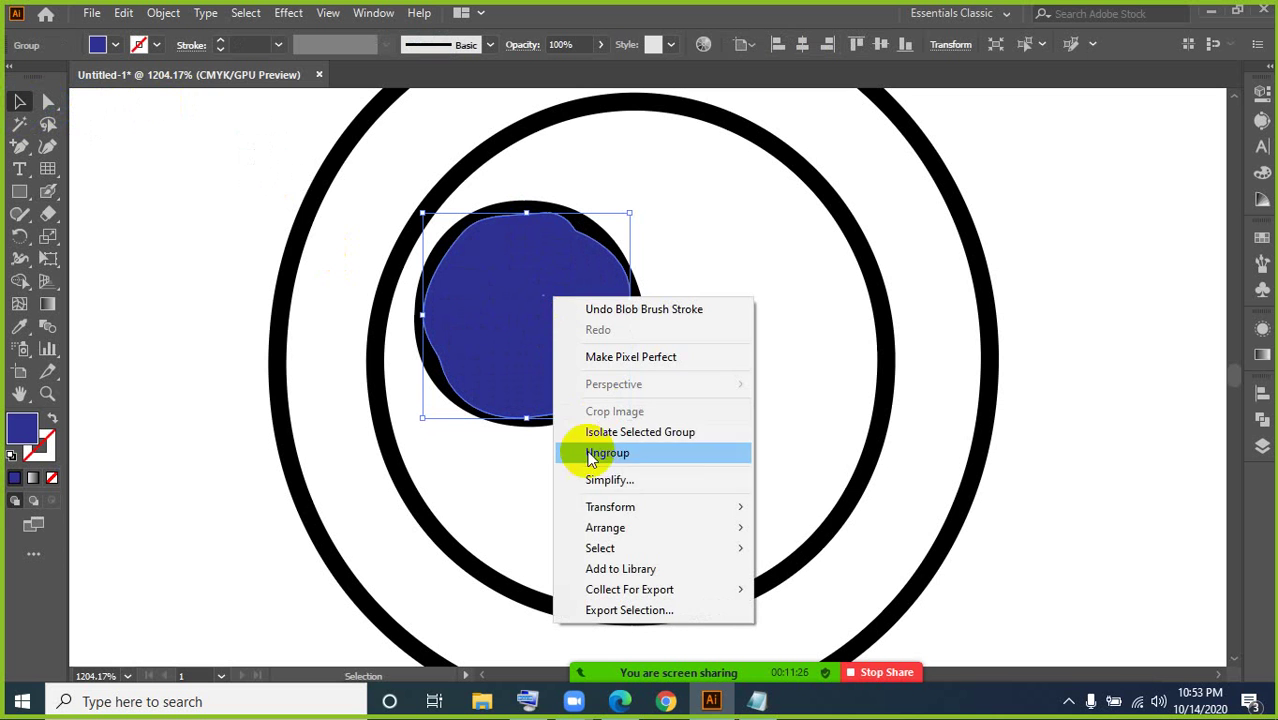
pyautogui.moveTo(651, 537)
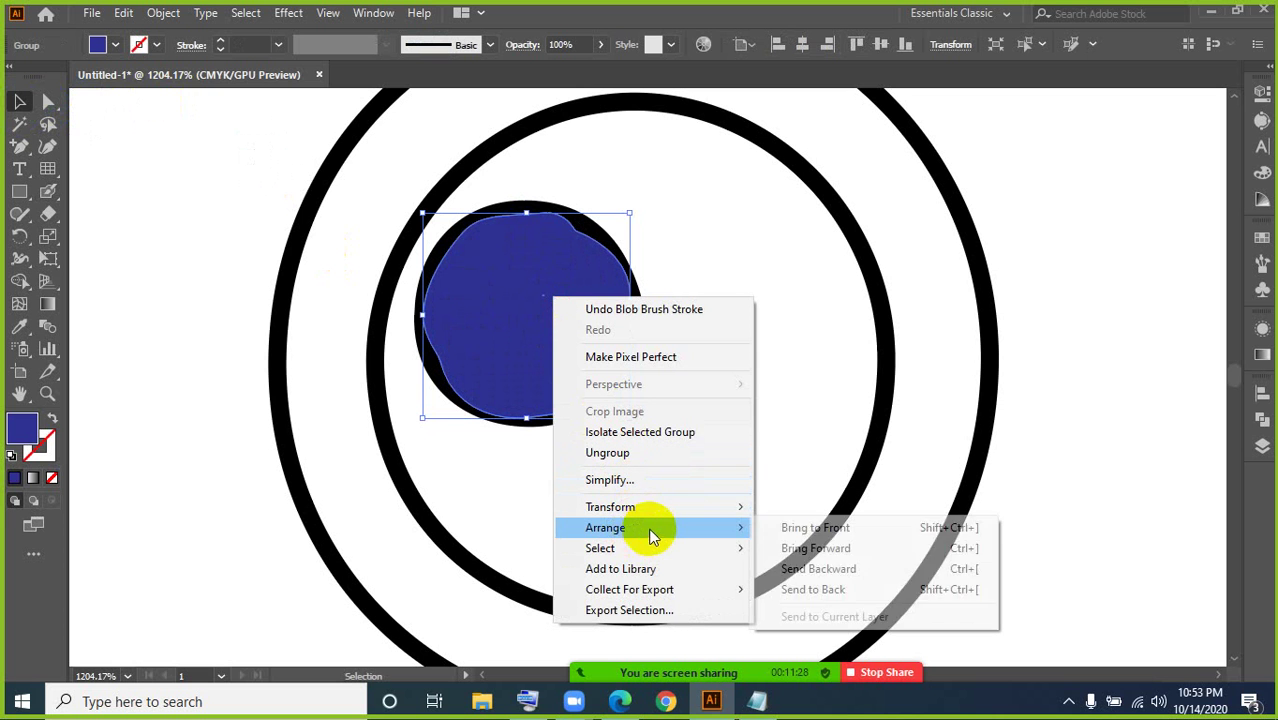
pyautogui.click(830, 589)
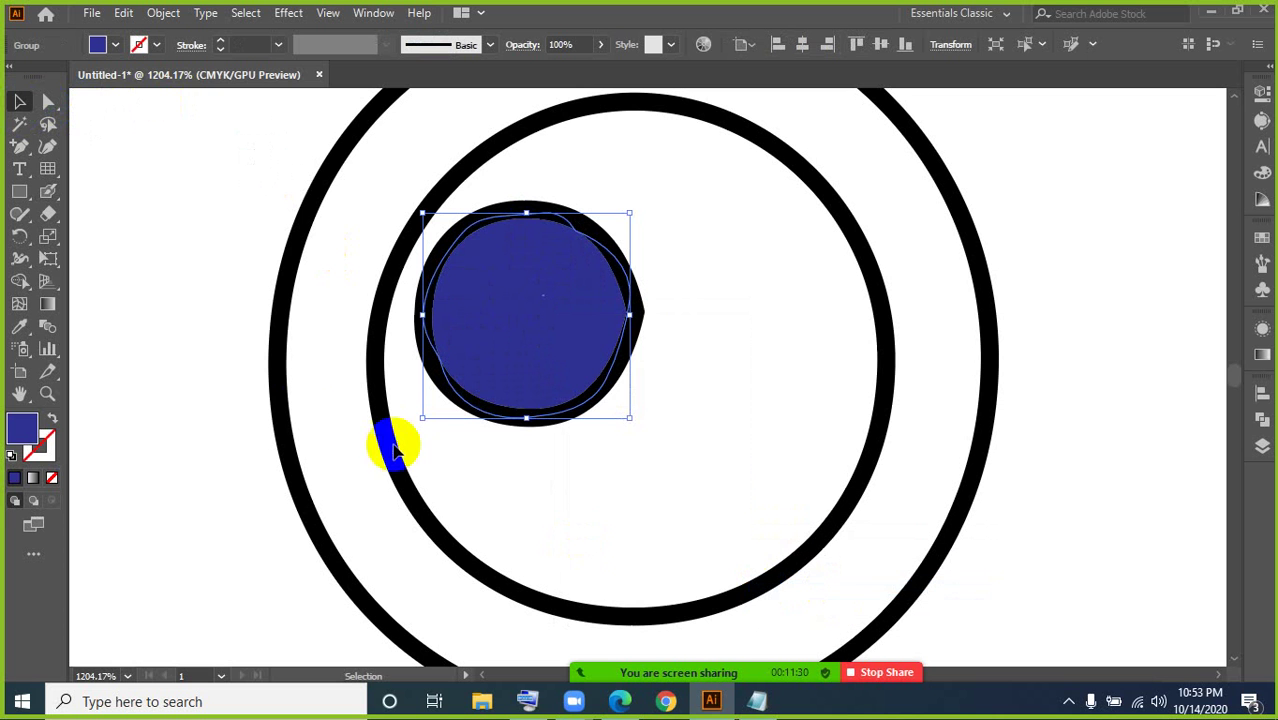
pyautogui.click(221, 298)
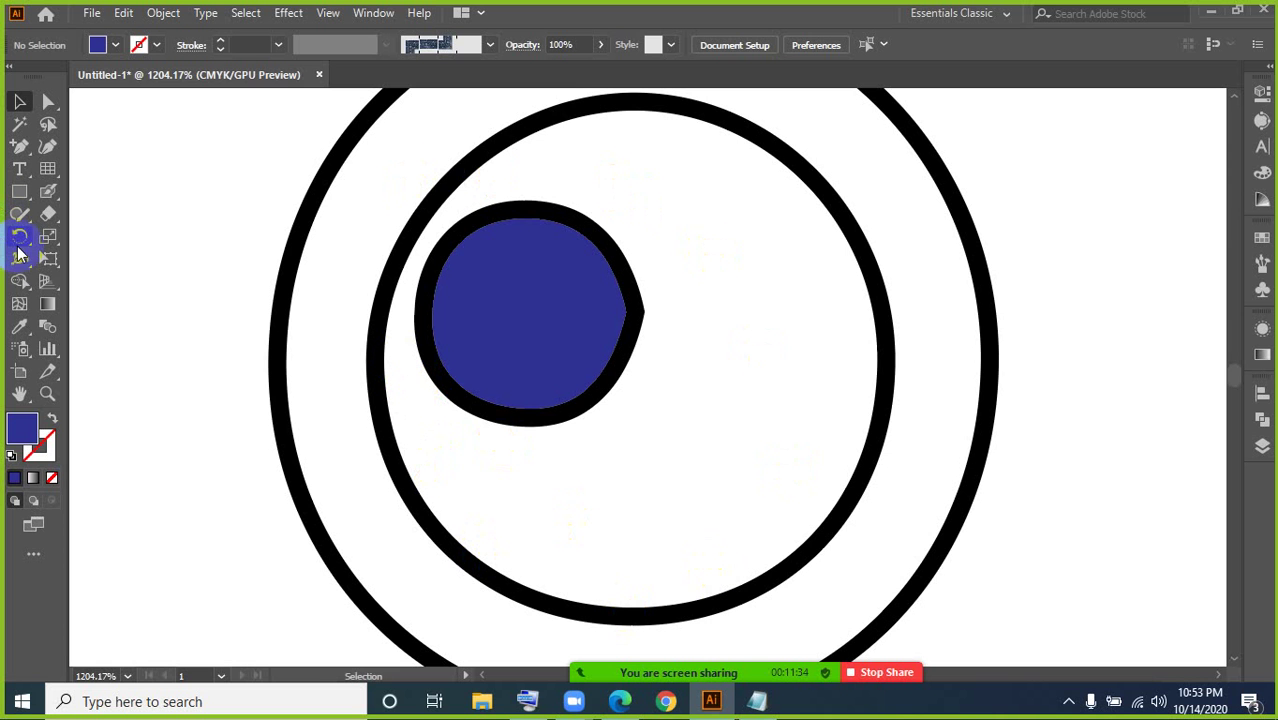
# Step: Paint most of the eye's middle circle around the blue one with the Blob Brush in teal C=80 M=10 Y=45 K=0
pyautogui.click(50, 195)
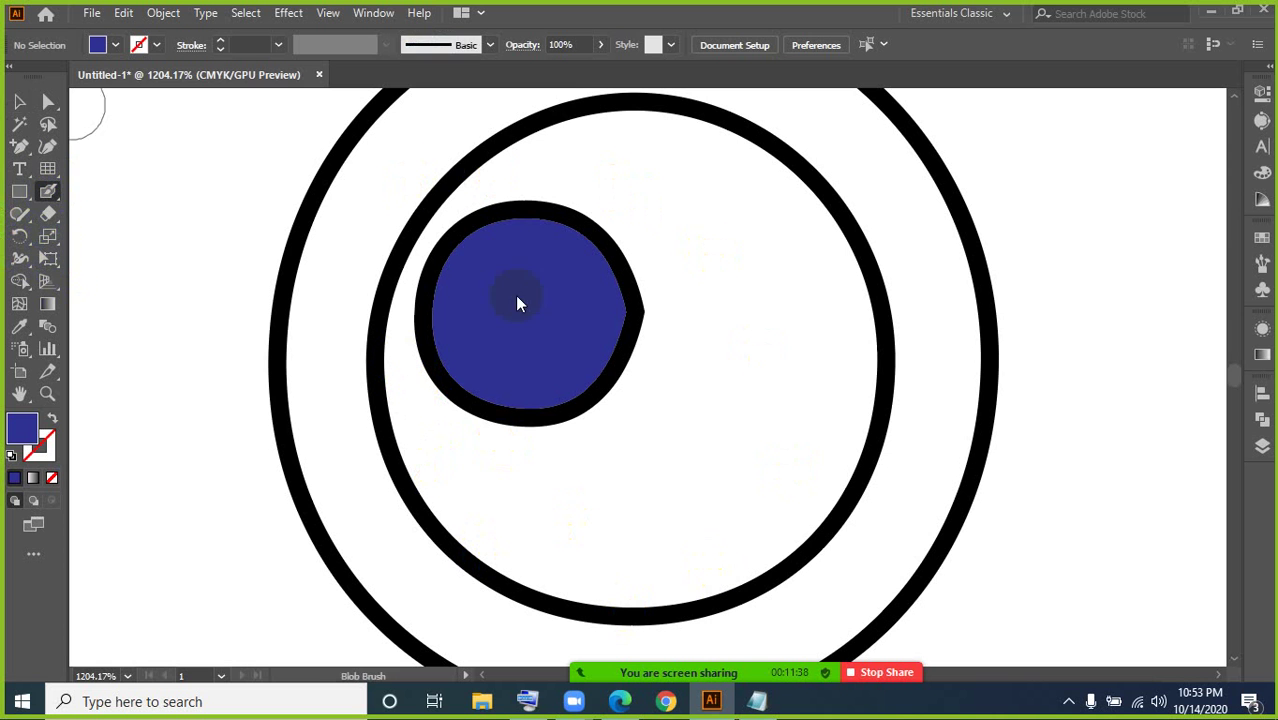
pyautogui.click(115, 45)
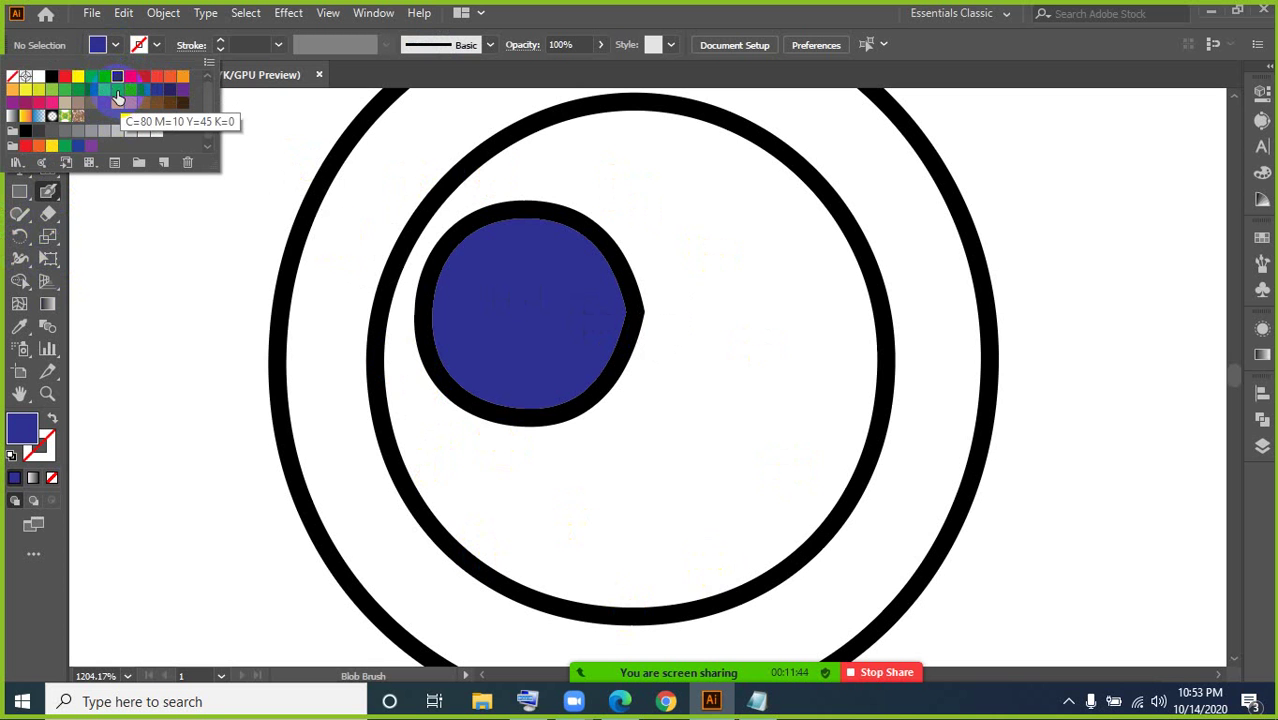
pyautogui.click(117, 94)
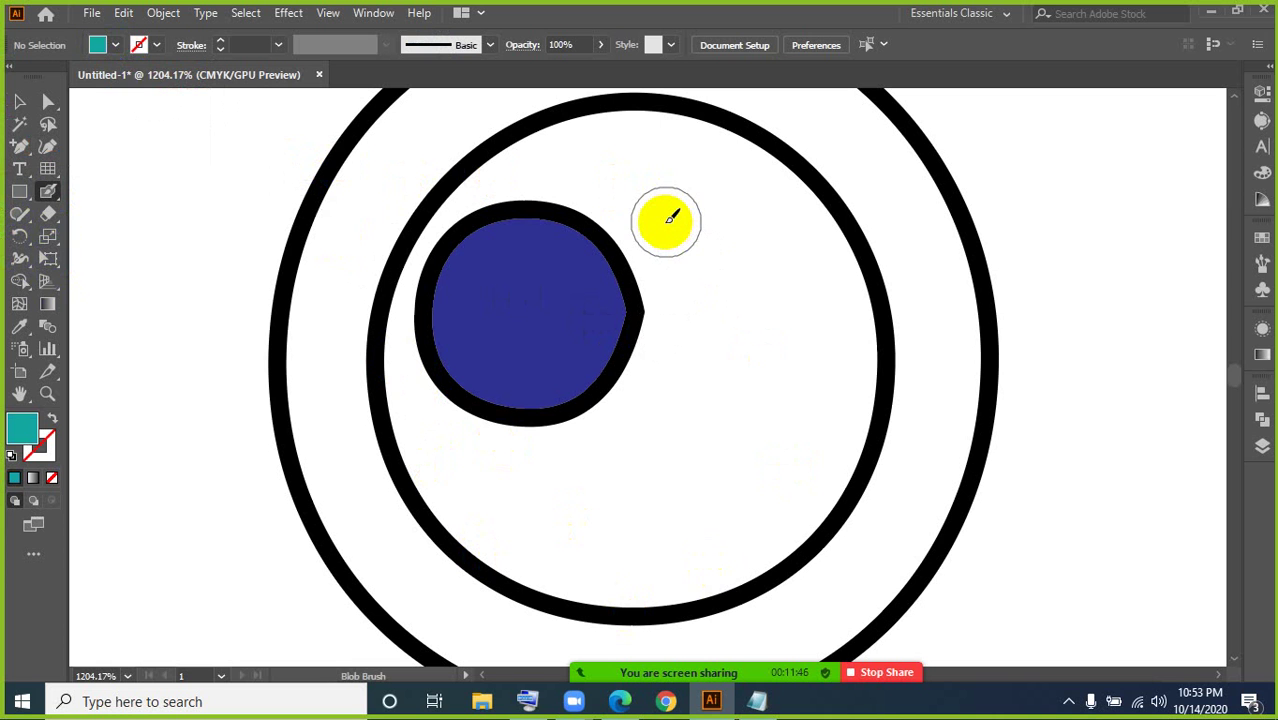
pyautogui.moveTo(655, 229)
pyautogui.mouseDown()
pyautogui.moveTo(664, 411)
pyautogui.moveTo(702, 261)
pyautogui.moveTo(752, 423)
pyautogui.moveTo(750, 390)
pyautogui.moveTo(716, 400)
pyautogui.moveTo(762, 402)
pyautogui.moveTo(753, 231)
pyautogui.moveTo(712, 158)
pyautogui.moveTo(611, 138)
pyautogui.moveTo(678, 139)
pyautogui.moveTo(691, 222)
pyautogui.moveTo(635, 210)
pyautogui.moveTo(594, 145)
pyautogui.moveTo(503, 172)
pyautogui.mouseUp()
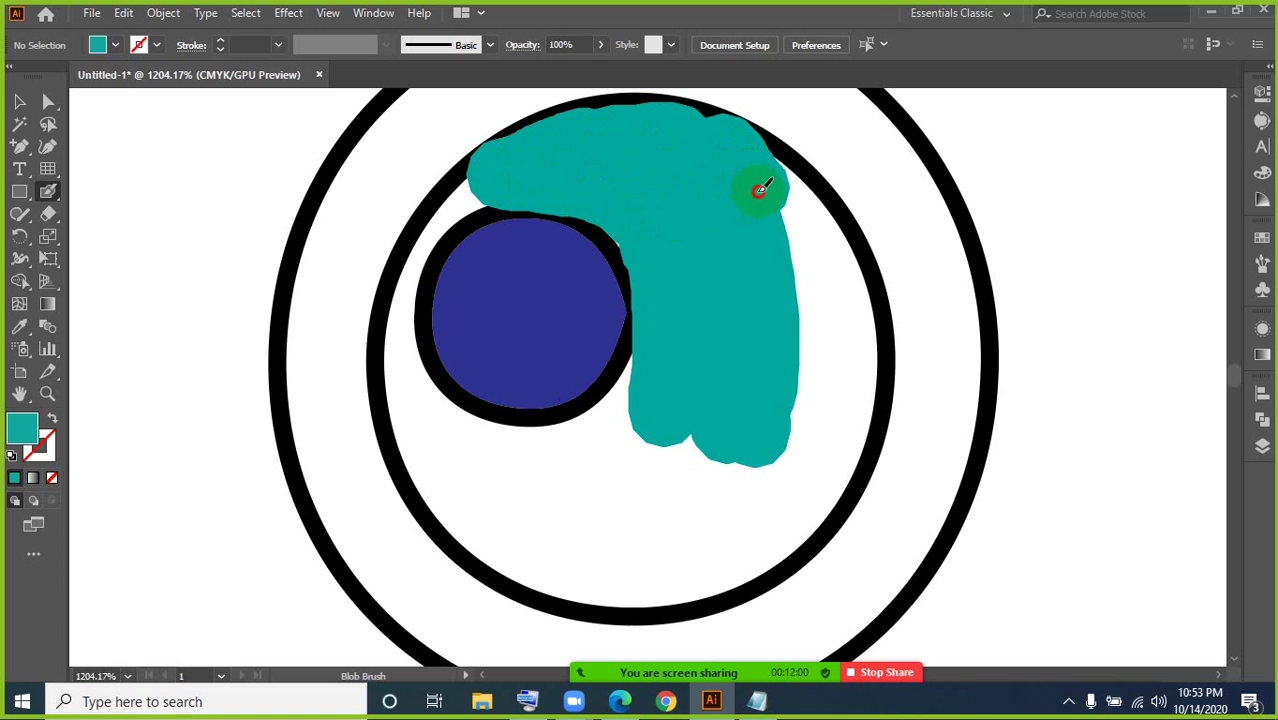
pyautogui.moveTo(784, 202)
pyautogui.mouseDown()
pyautogui.moveTo(835, 285)
pyautogui.moveTo(856, 372)
pyautogui.moveTo(822, 494)
pyautogui.moveTo(760, 540)
pyautogui.mouseUp()
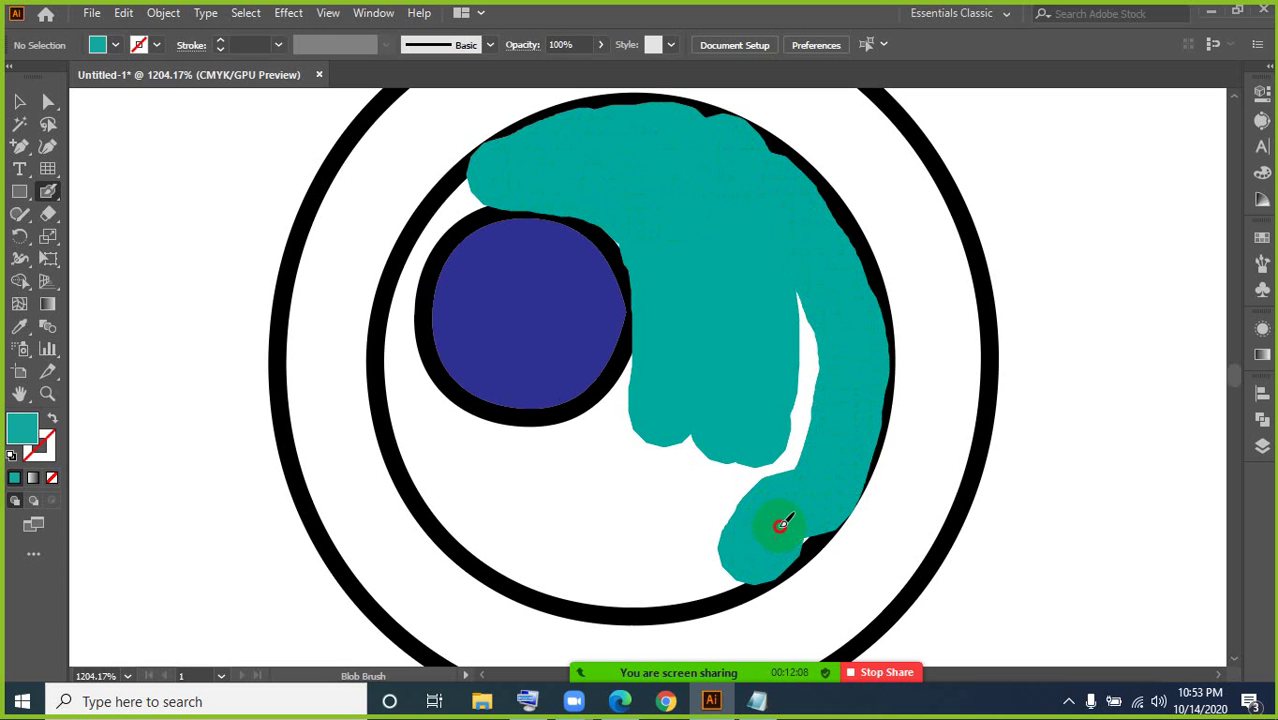
pyautogui.moveTo(799, 430)
pyautogui.mouseDown()
pyautogui.moveTo(797, 290)
pyautogui.moveTo(777, 427)
pyautogui.moveTo(736, 503)
pyautogui.moveTo(710, 522)
pyautogui.moveTo(566, 523)
pyautogui.moveTo(439, 495)
pyautogui.moveTo(616, 460)
pyautogui.moveTo(724, 403)
pyautogui.mouseUp()
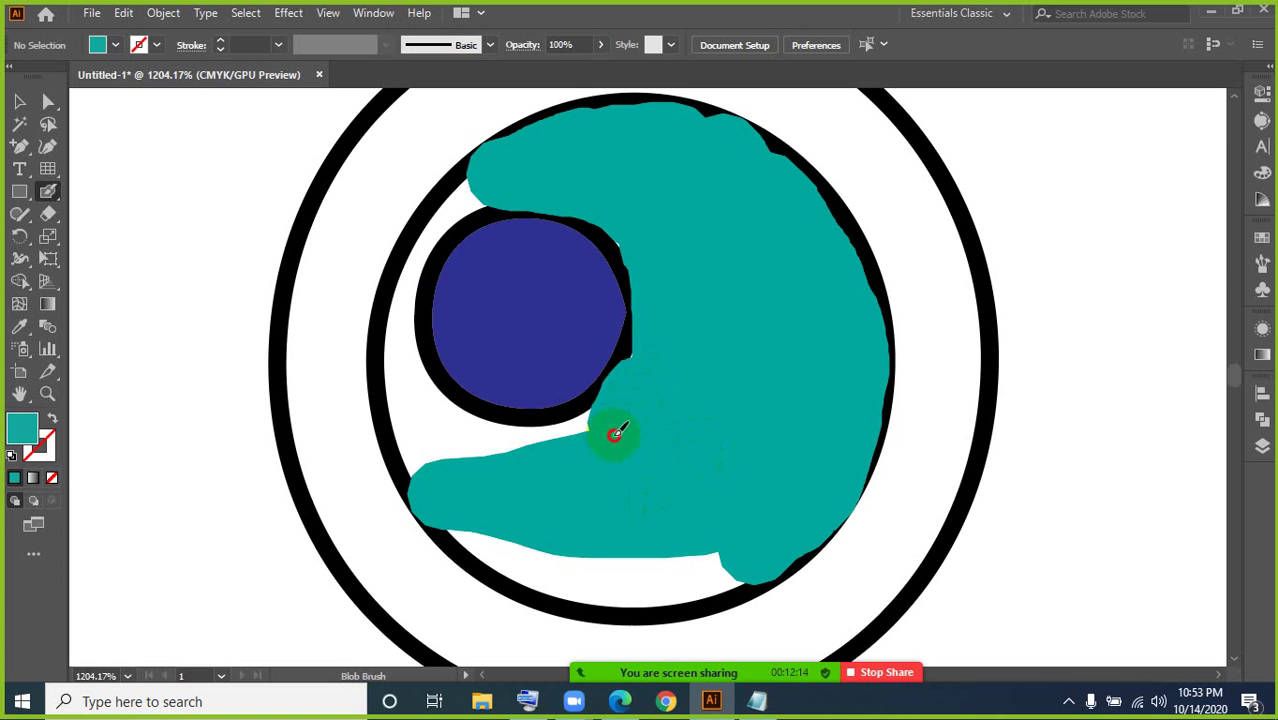
pyautogui.moveTo(487, 455); pyautogui.dragTo(440, 434)
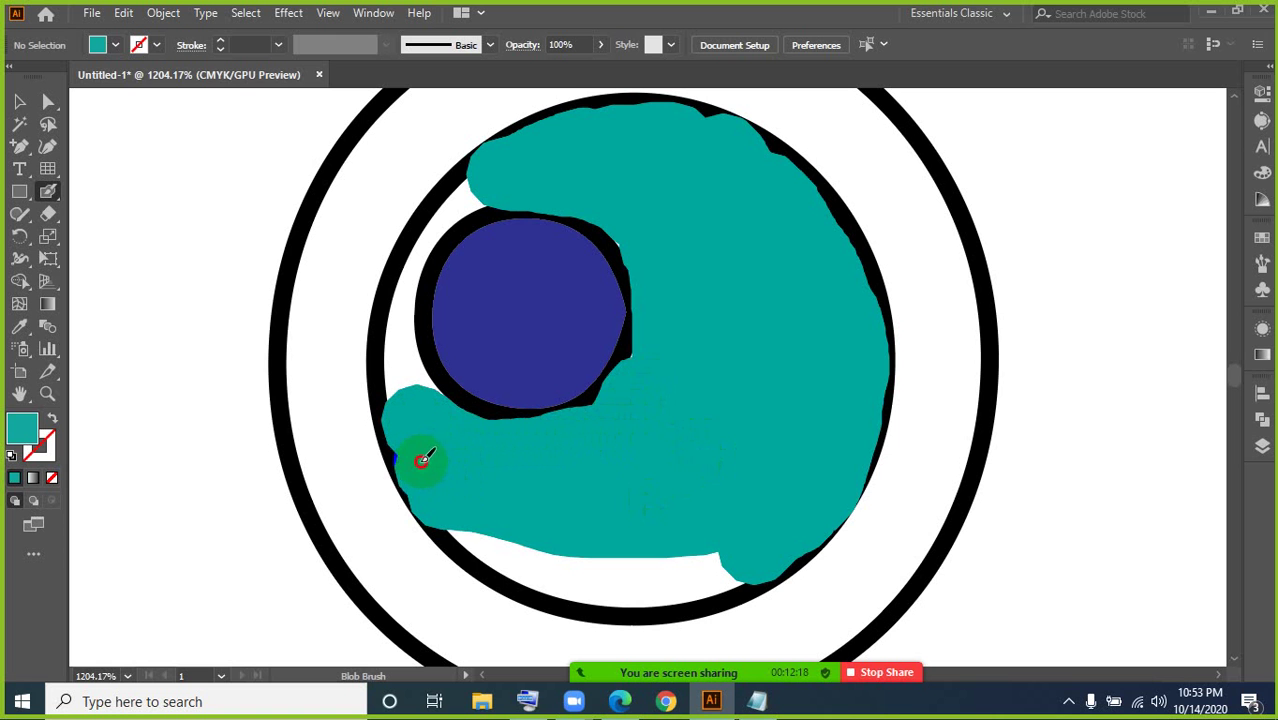
pyautogui.moveTo(538, 563)
pyautogui.mouseDown()
pyautogui.moveTo(647, 580)
pyautogui.moveTo(731, 560)
pyautogui.mouseUp()
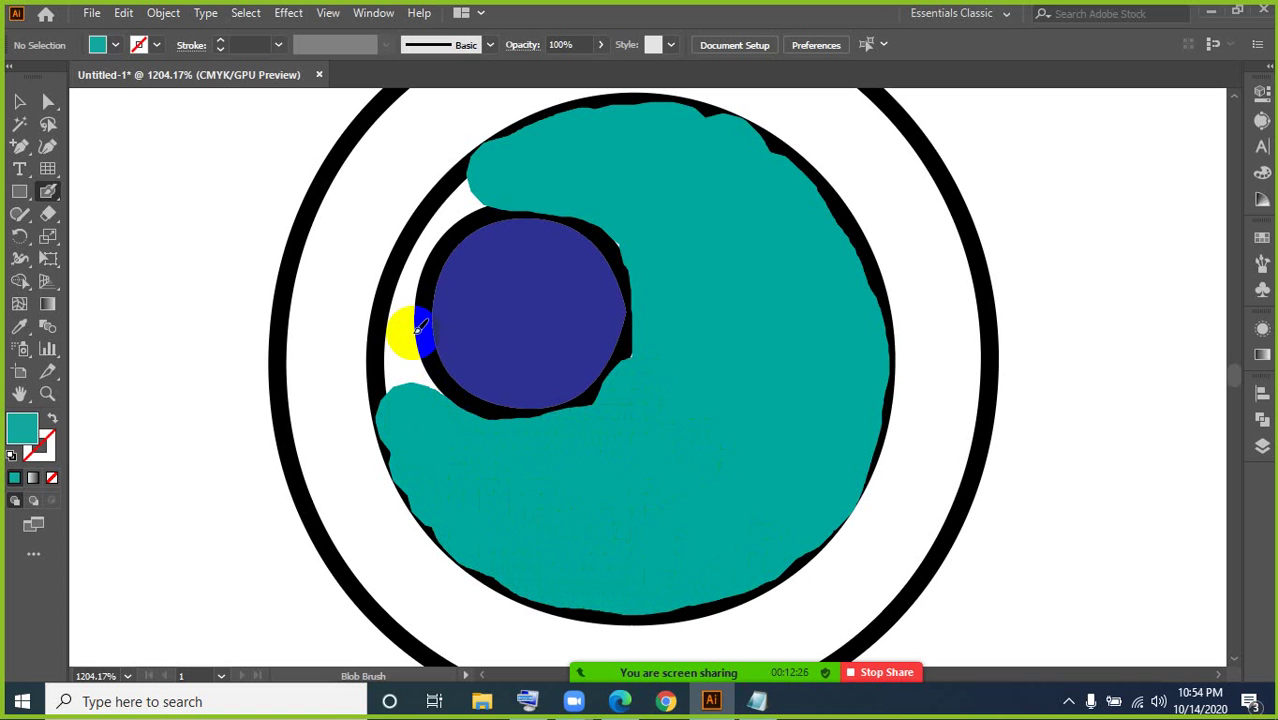
# Step: Reduce the Blob Brush size and paint the narrow unfilled gap between the blue circle and the middle circle's outline teal
pyautogui.hotkey('shift', 'x')
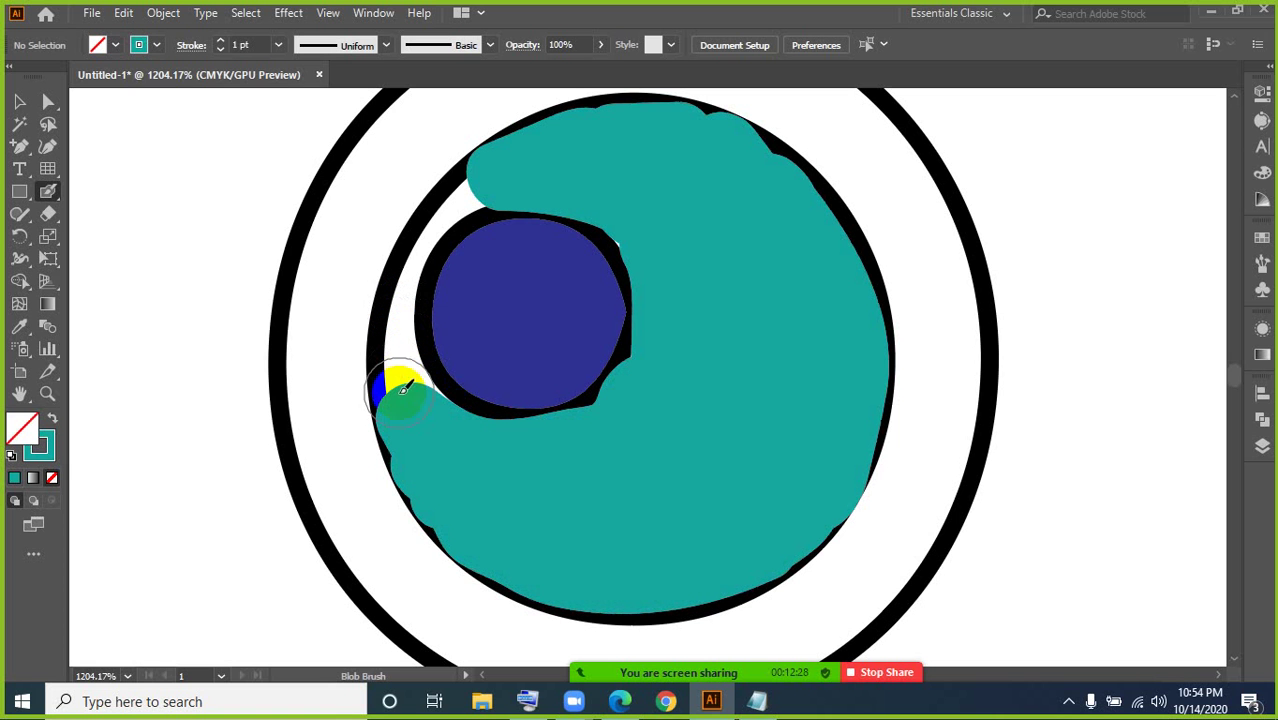
pyautogui.click(527, 701)
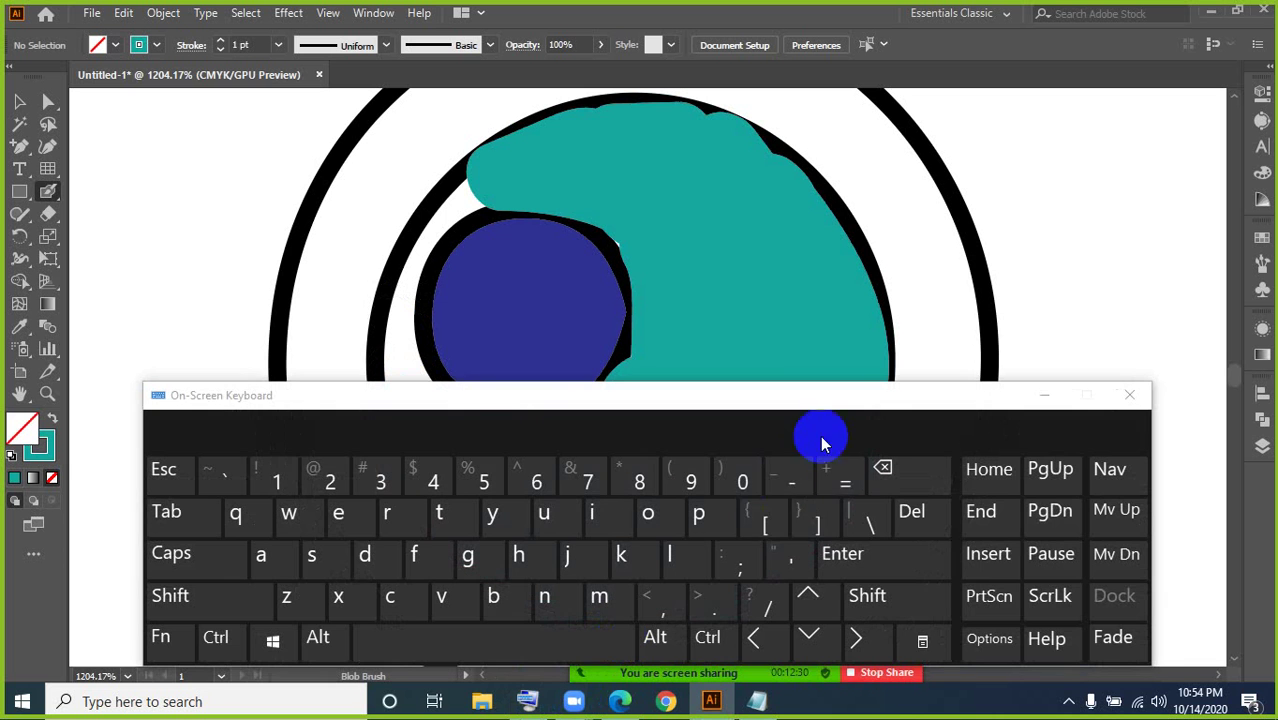
pyautogui.click(781, 535)
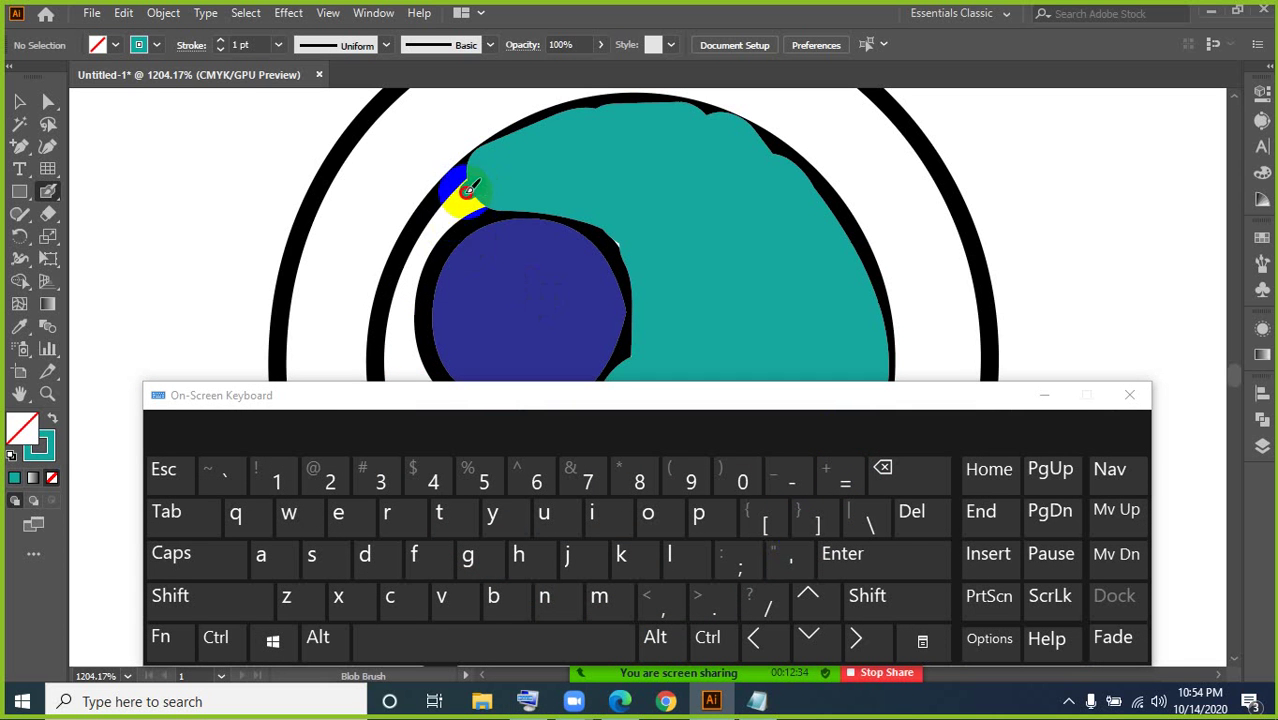
pyautogui.moveTo(467, 188)
pyautogui.mouseDown()
pyautogui.moveTo(430, 208)
pyautogui.moveTo(401, 287)
pyautogui.mouseUp()
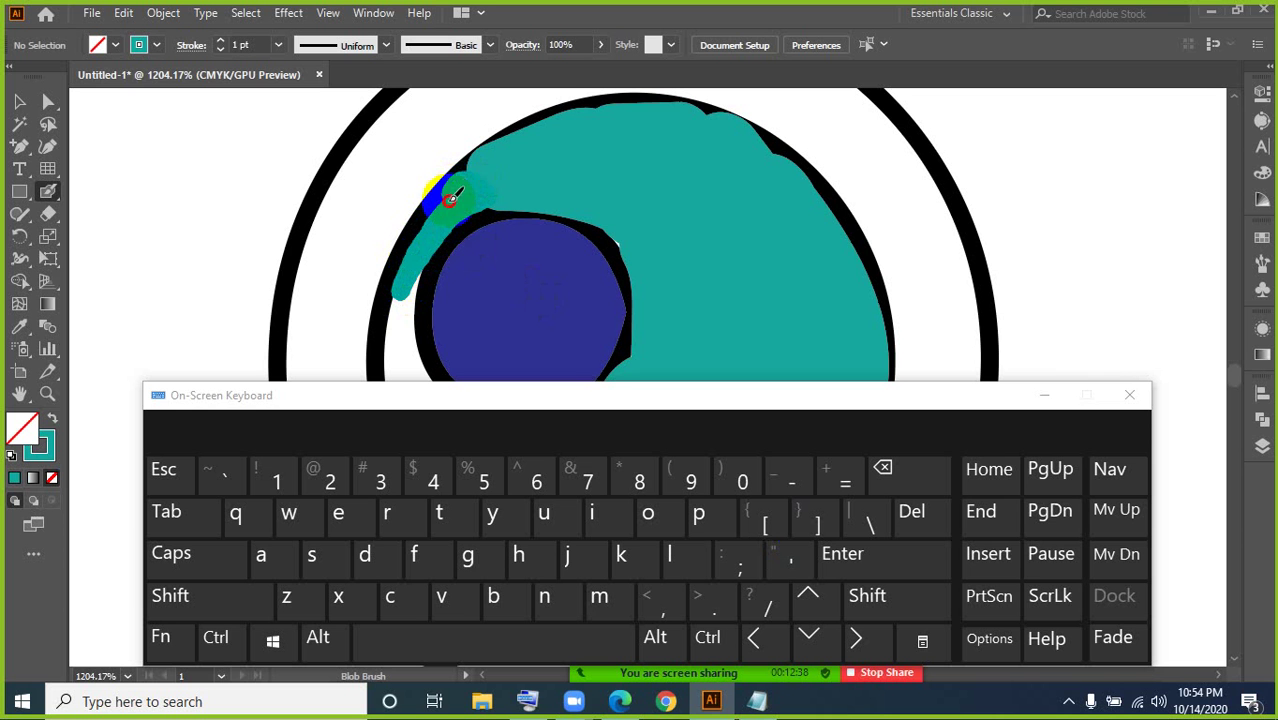
pyautogui.click(1045, 394)
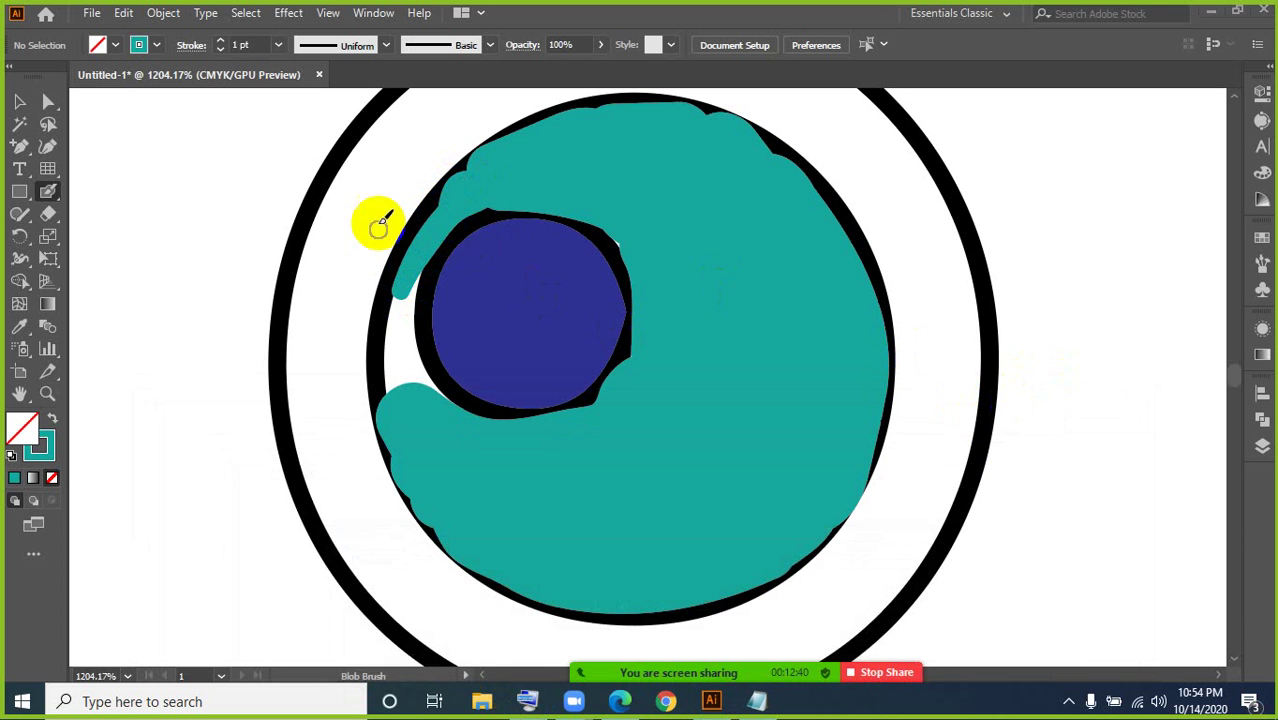
pyautogui.moveTo(402, 288); pyautogui.dragTo(421, 272)
pyautogui.click(420, 273)
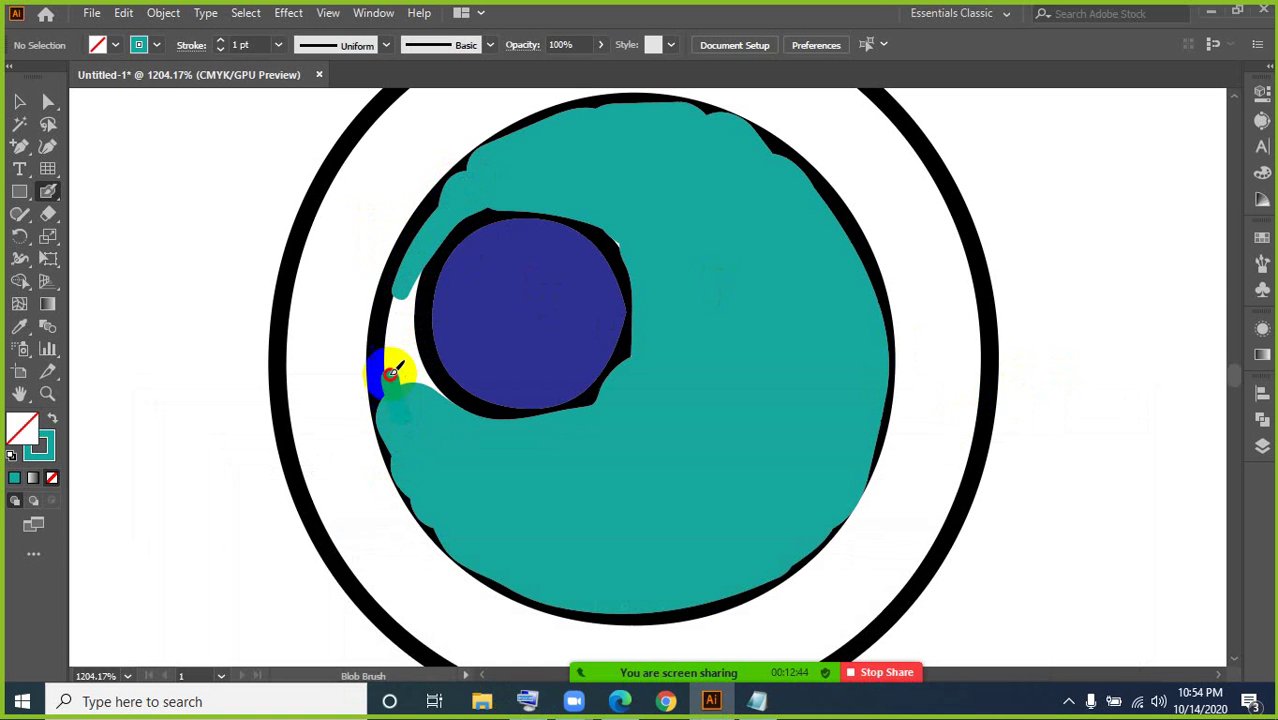
pyautogui.moveTo(392, 372)
pyautogui.mouseDown()
pyautogui.moveTo(402, 296)
pyautogui.moveTo(409, 336)
pyautogui.mouseUp()
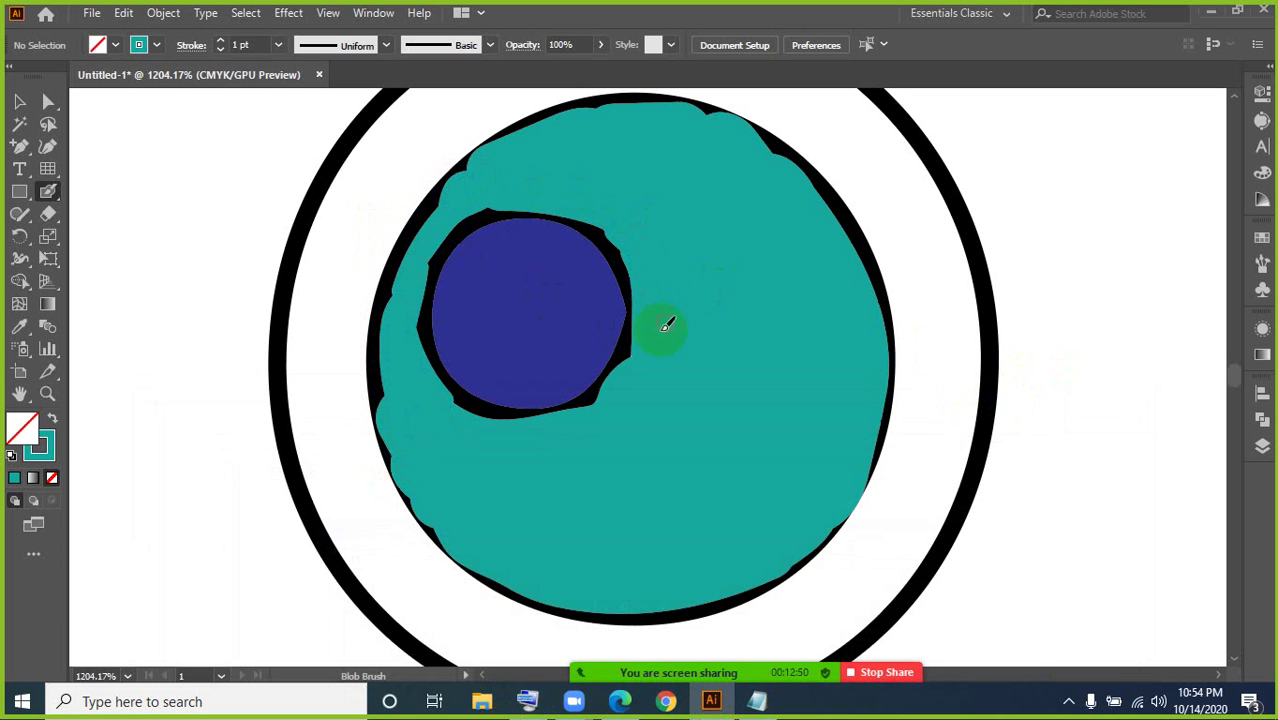
# Step: Send the teal paint in the eye's middle circle to the back, behind the outlines, and deselect it
pyautogui.click(22, 102)
pyautogui.click(697, 351)
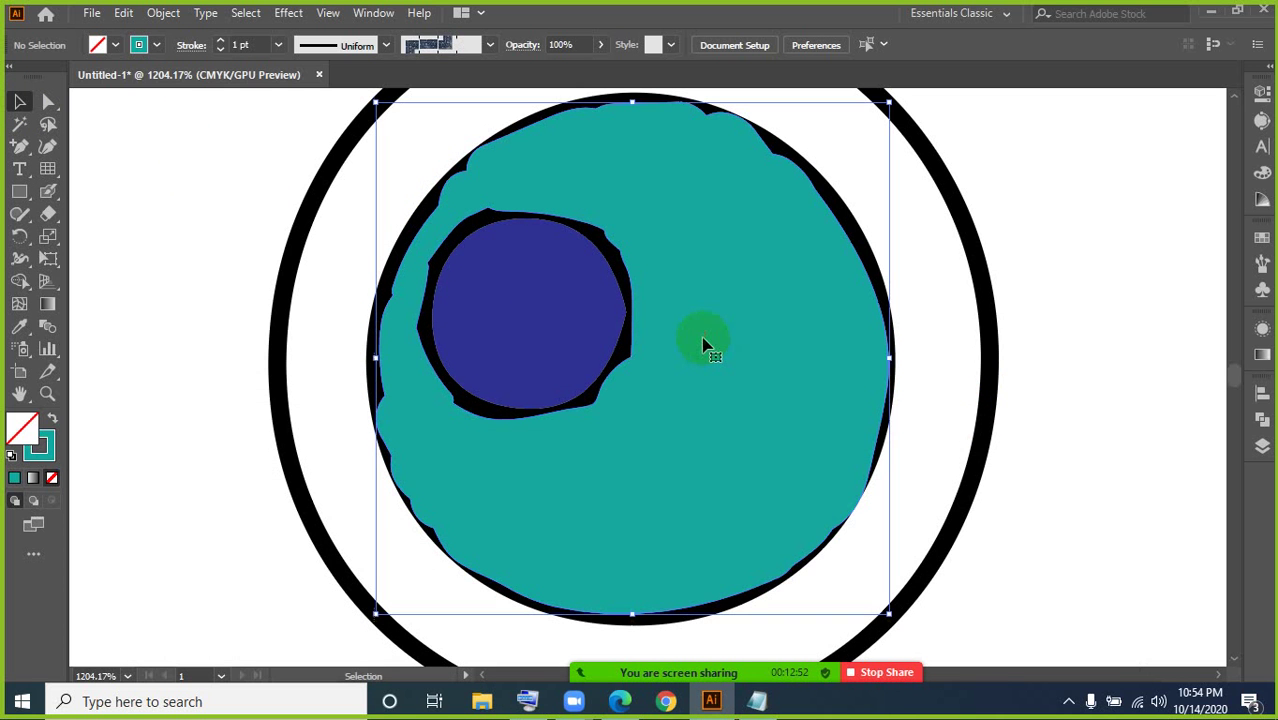
pyautogui.rightClick(703, 345)
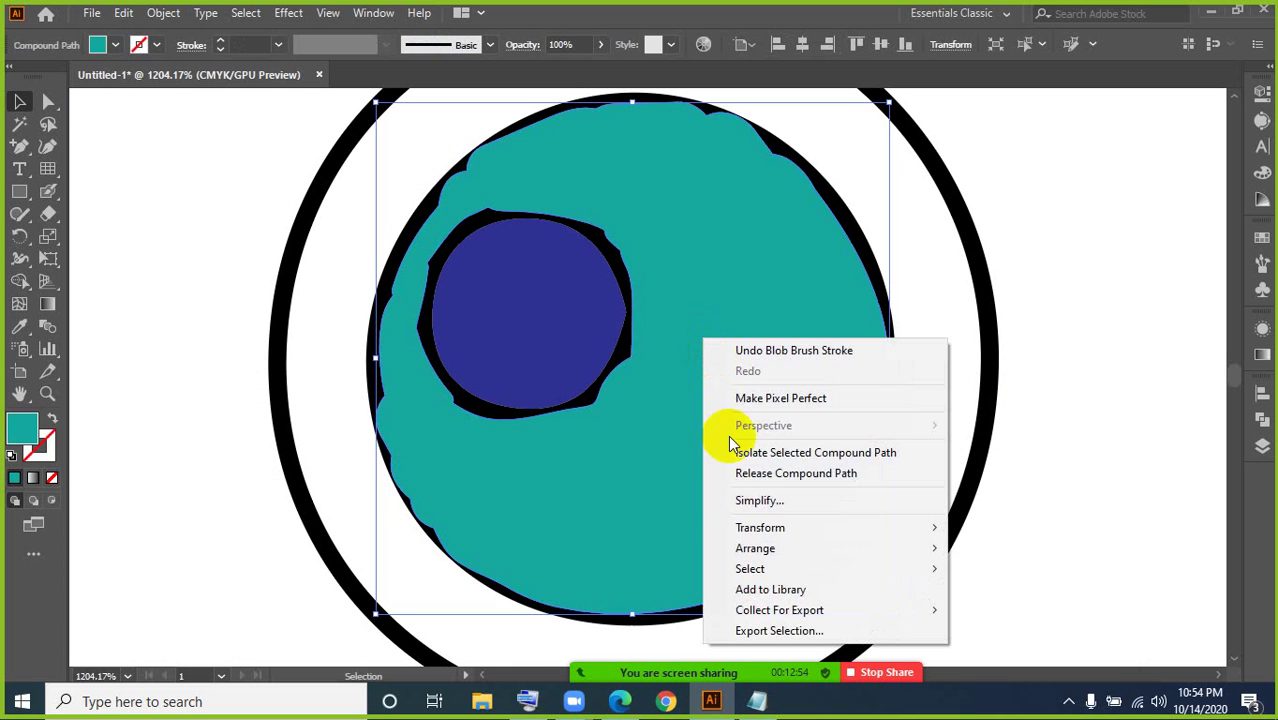
pyautogui.moveTo(788, 534)
pyautogui.moveTo(856, 551)
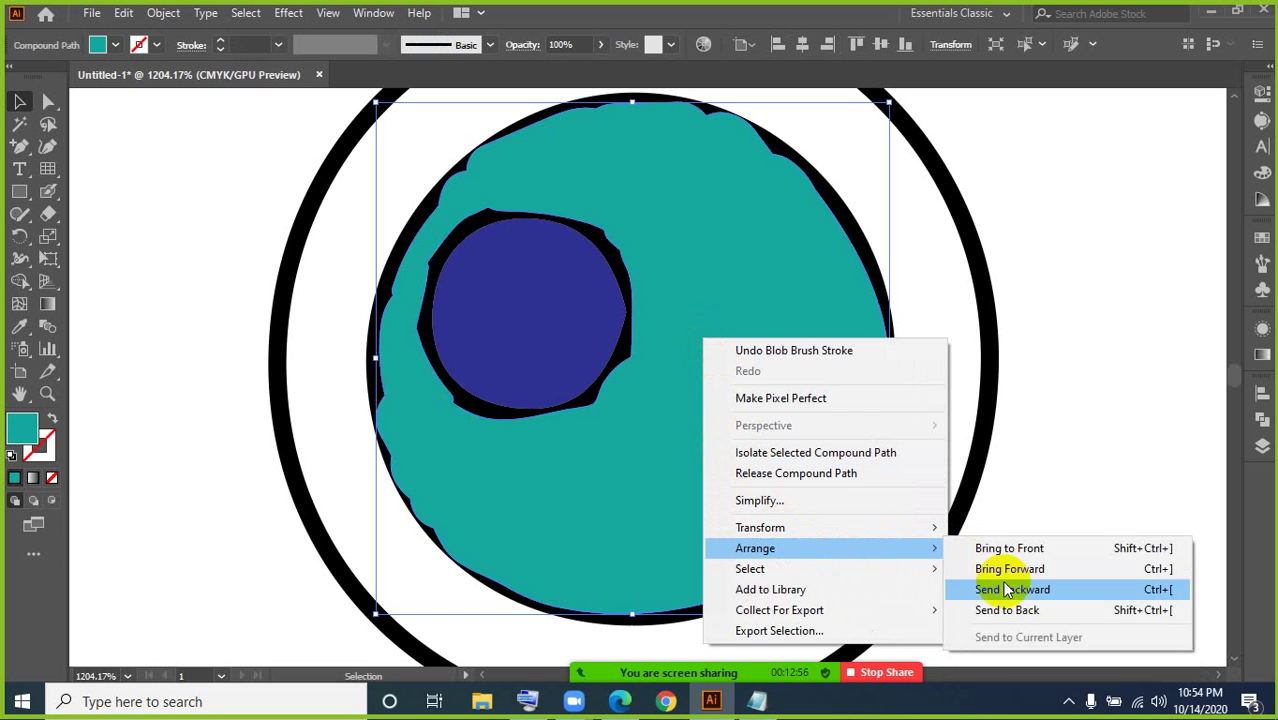
pyautogui.click(1022, 611)
pyautogui.click(1071, 435)
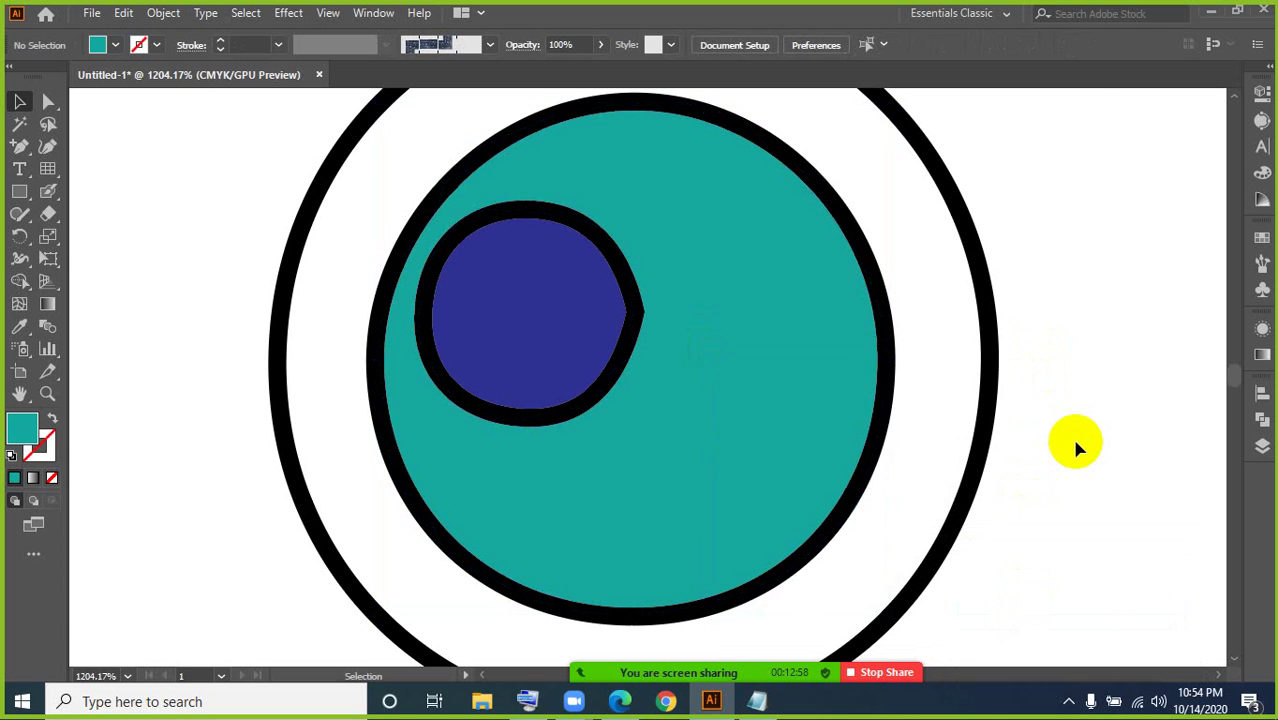
# Step: Enlarge the Blob Brush to suit painting the large area of the fish's body
pyautogui.hotkey('ctrl', '-')
pyautogui.hotkey('ctrl', '-')
pyautogui.hotkey('ctrl', '-')
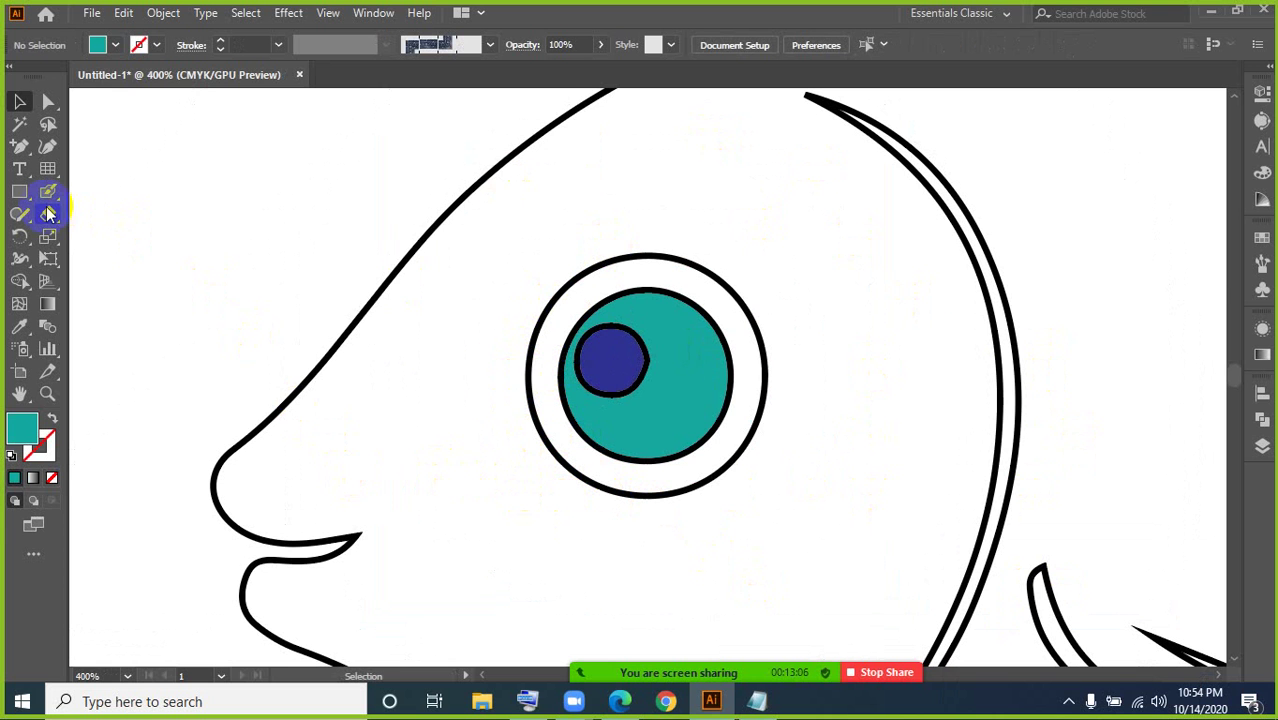
pyautogui.hotkey('ctrl', '-')
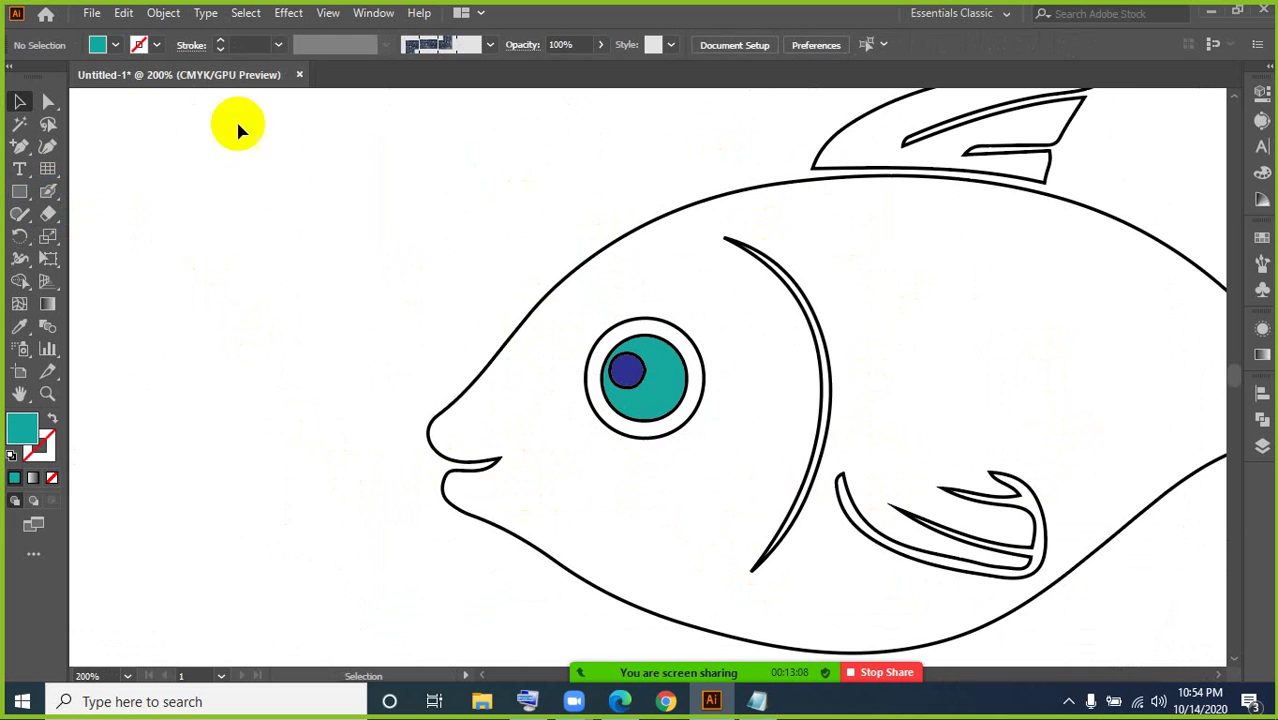
pyautogui.moveTo(745, 488); pyautogui.dragTo(628, 468)
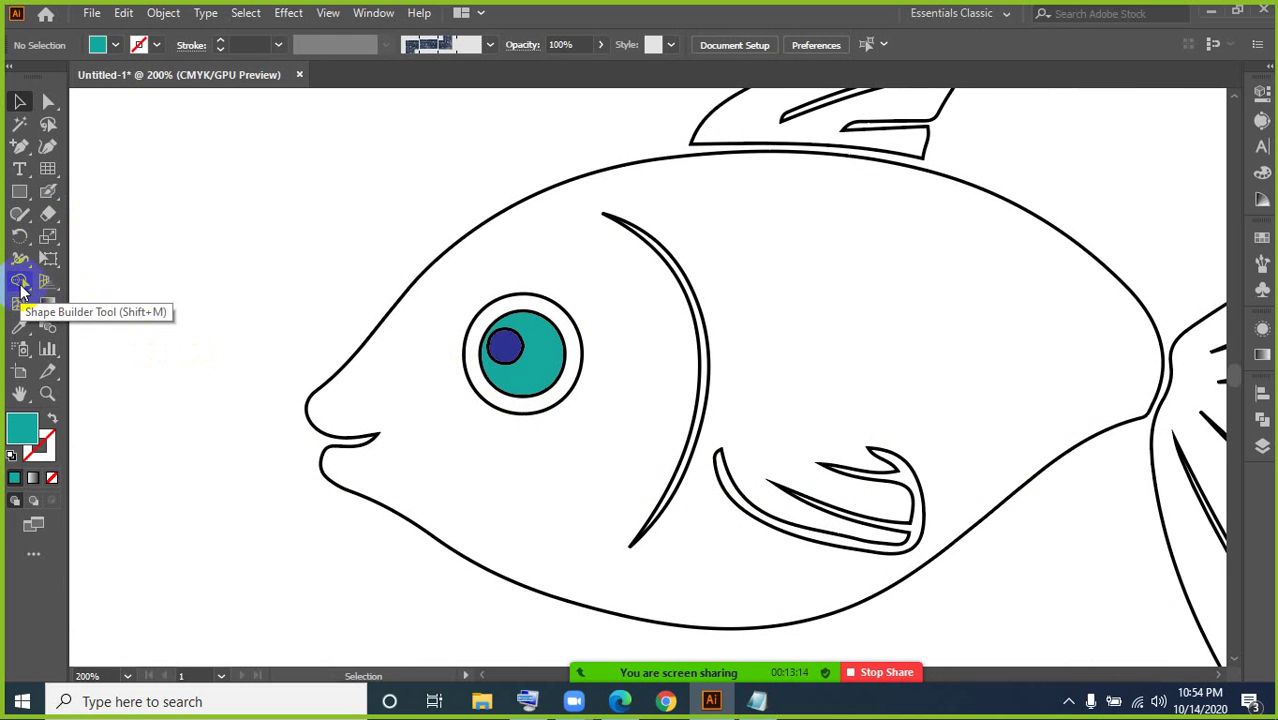
pyautogui.hotkey('ctrl', '-')
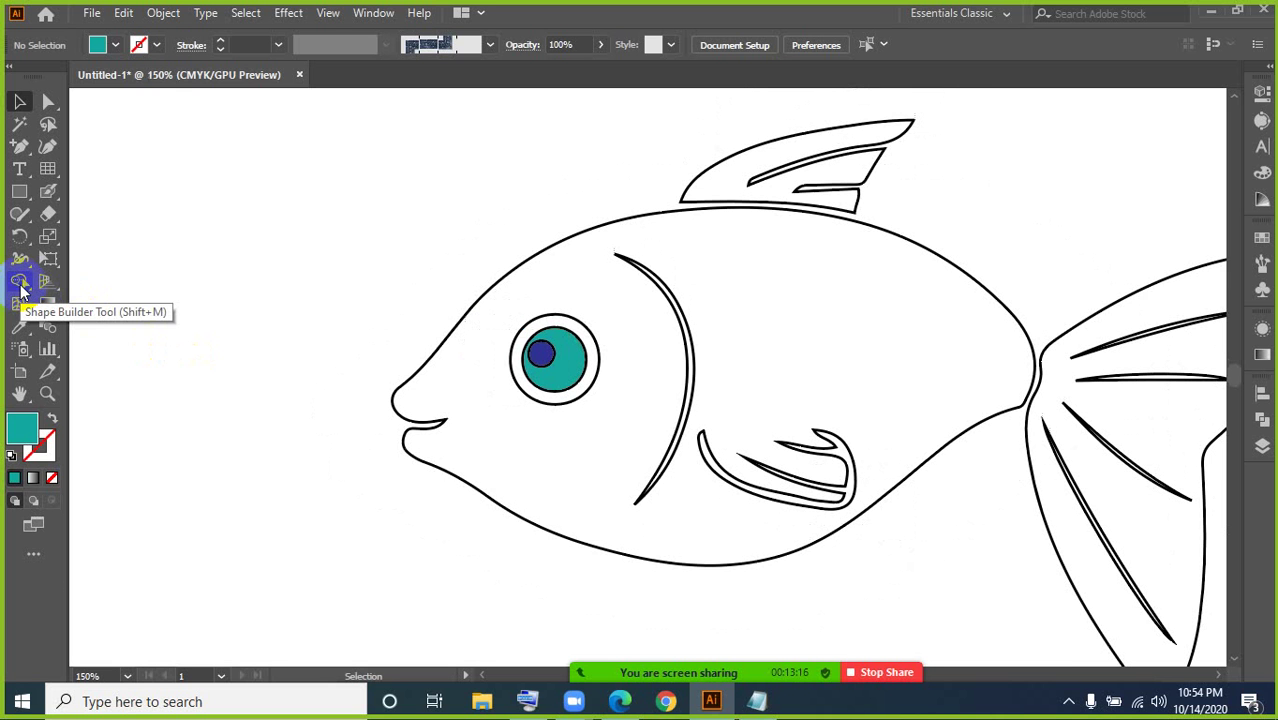
pyautogui.click(50, 192)
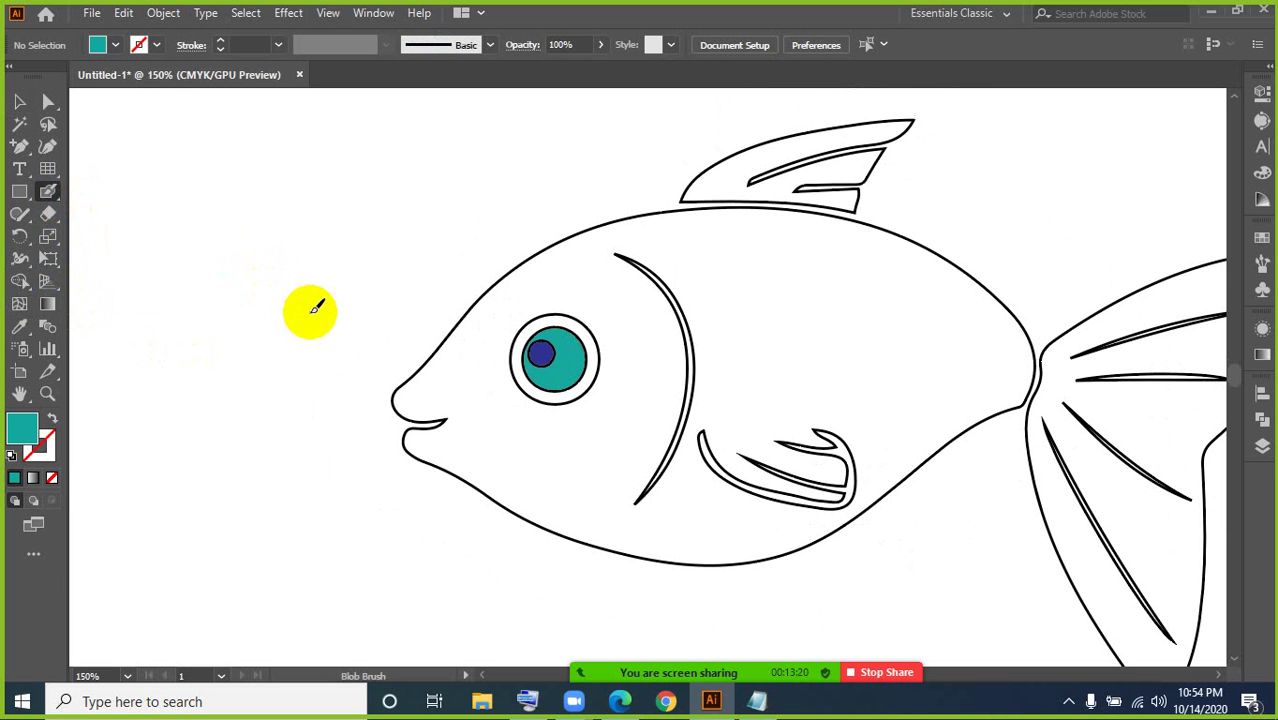
pyautogui.click(534, 700)
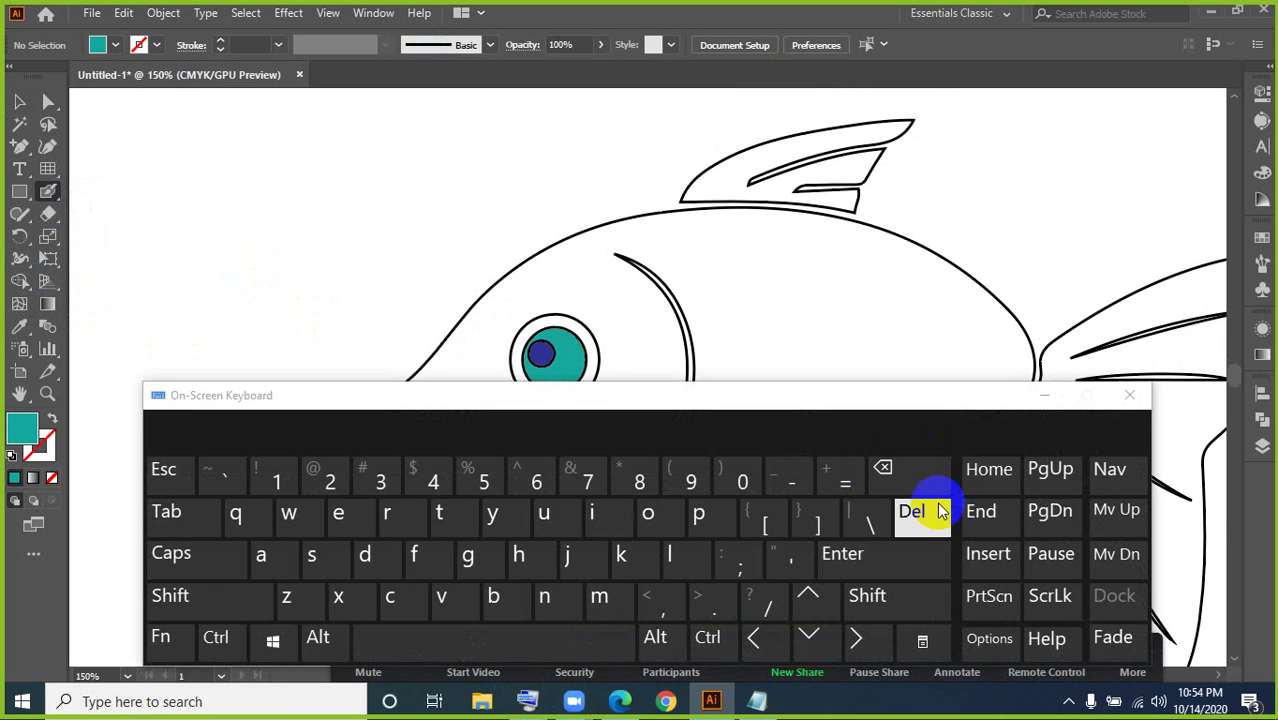
pyautogui.click(826, 524)
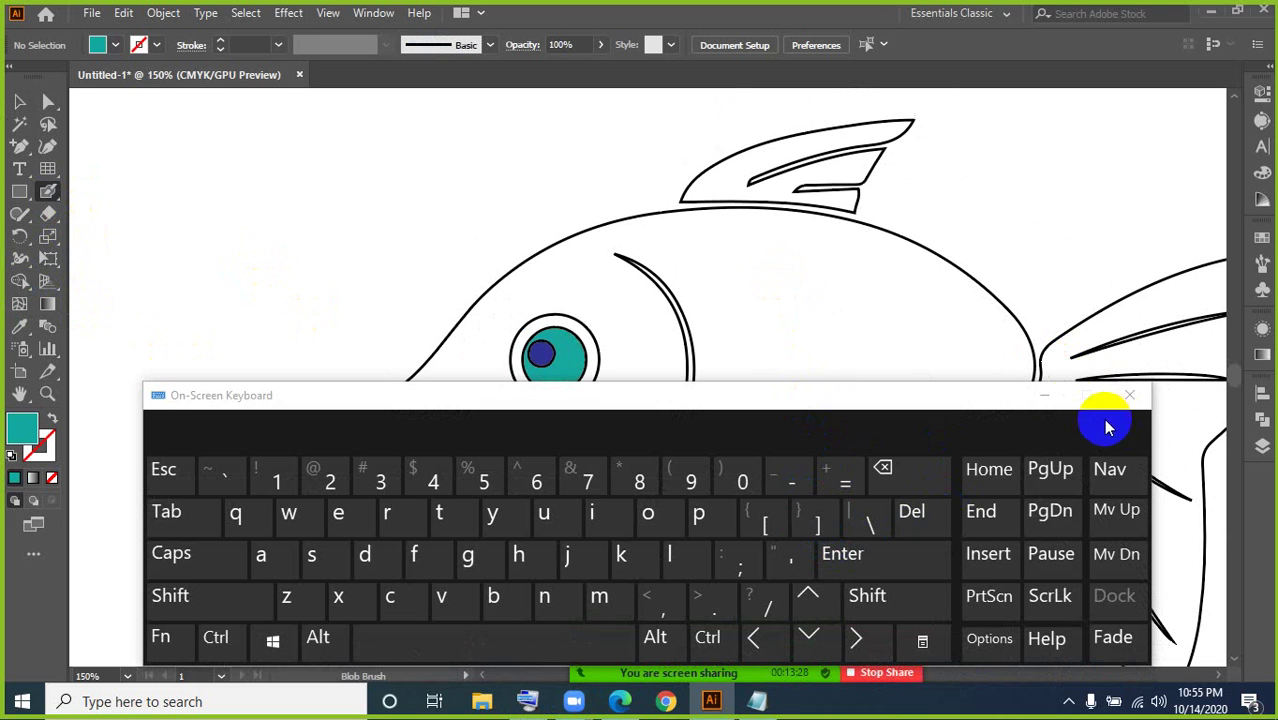
pyautogui.click(1055, 397)
# Step: Paint the fish's whole body bright blue with the Blob Brush, going slightly past the outline and leaving the eye unpainted
pyautogui.click(115, 45)
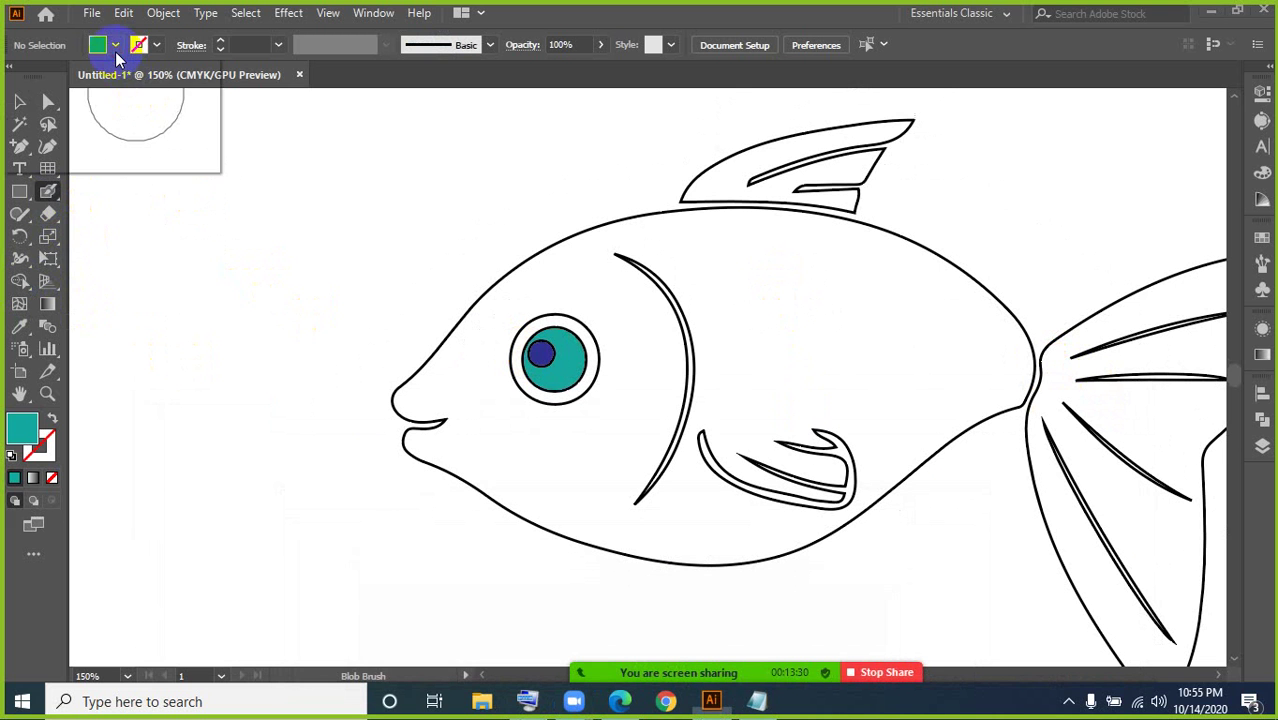
pyautogui.click(760, 291)
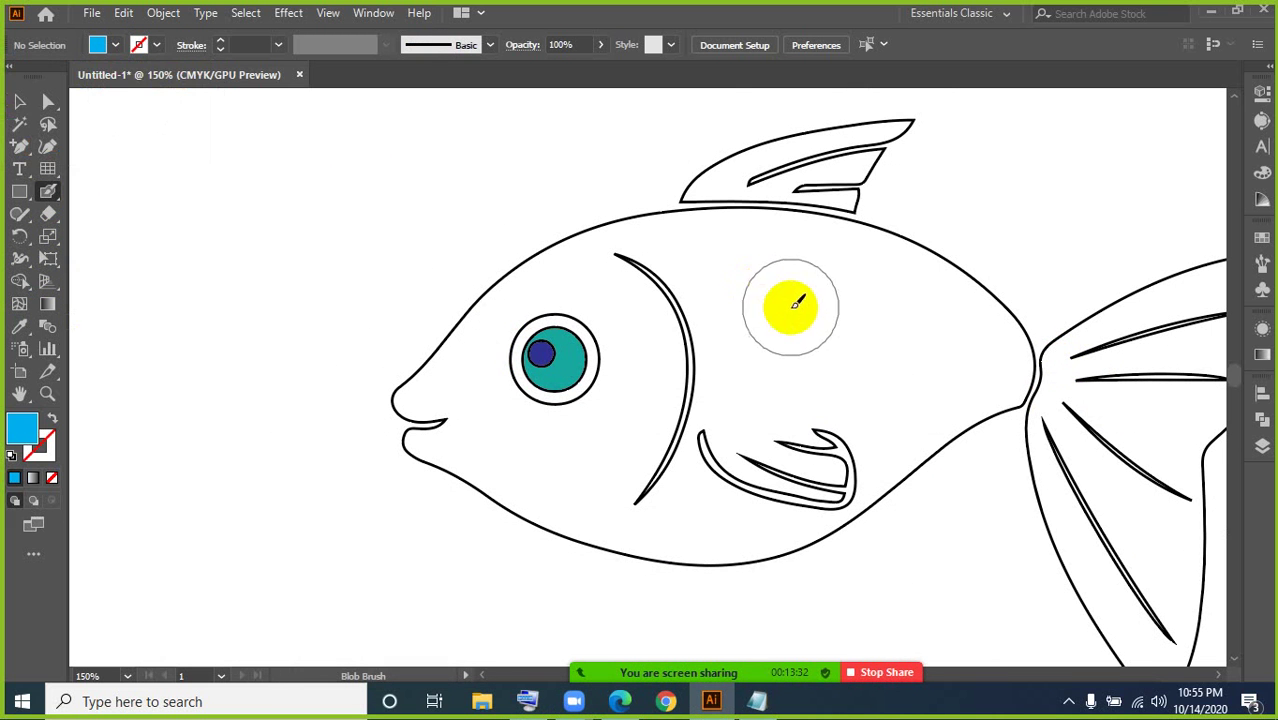
pyautogui.moveTo(752, 242)
pyautogui.mouseDown()
pyautogui.moveTo(817, 245)
pyautogui.moveTo(916, 272)
pyautogui.moveTo(987, 335)
pyautogui.moveTo(988, 389)
pyautogui.moveTo(860, 492)
pyautogui.moveTo(688, 534)
pyautogui.moveTo(738, 304)
pyautogui.moveTo(933, 332)
pyautogui.moveTo(797, 472)
pyautogui.moveTo(790, 368)
pyautogui.moveTo(858, 401)
pyautogui.moveTo(698, 235)
pyautogui.moveTo(512, 267)
pyautogui.moveTo(454, 327)
pyautogui.moveTo(426, 400)
pyautogui.moveTo(442, 439)
pyautogui.moveTo(619, 550)
pyautogui.moveTo(677, 381)
pyautogui.moveTo(667, 262)
pyautogui.moveTo(631, 254)
pyautogui.moveTo(616, 275)
pyautogui.moveTo(628, 377)
pyautogui.mouseUp()
pyautogui.hotkey('ctrl', 'z')
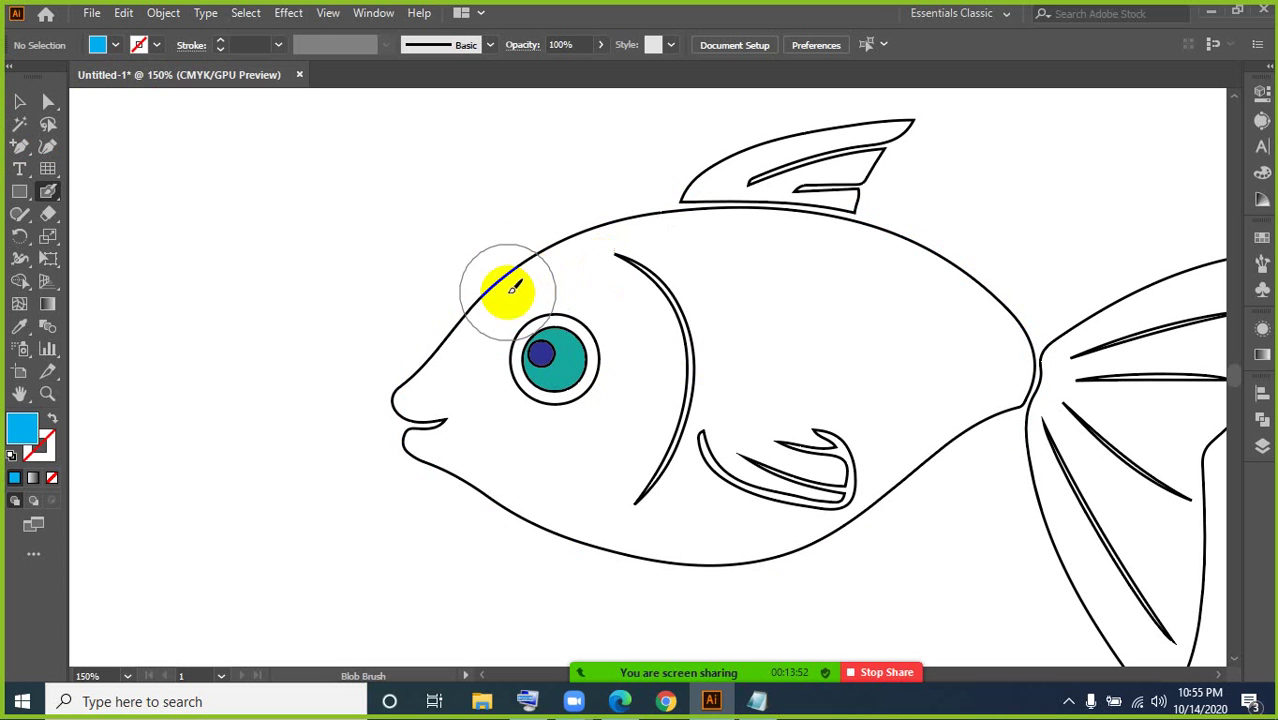
pyautogui.moveTo(477, 318)
pyautogui.mouseDown()
pyautogui.moveTo(440, 379)
pyautogui.moveTo(467, 439)
pyautogui.moveTo(544, 485)
pyautogui.moveTo(593, 490)
pyautogui.moveTo(646, 421)
pyautogui.moveTo(654, 338)
pyautogui.moveTo(615, 285)
pyautogui.moveTo(521, 272)
pyautogui.moveTo(486, 298)
pyautogui.moveTo(461, 367)
pyautogui.moveTo(484, 414)
pyautogui.moveTo(539, 447)
pyautogui.moveTo(566, 449)
pyautogui.moveTo(628, 404)
pyautogui.moveTo(681, 306)
pyautogui.moveTo(896, 276)
pyautogui.moveTo(968, 294)
pyautogui.moveTo(848, 265)
pyautogui.moveTo(589, 258)
pyautogui.moveTo(869, 271)
pyautogui.moveTo(1000, 350)
pyautogui.moveTo(1010, 378)
pyautogui.moveTo(807, 500)
pyautogui.moveTo(723, 524)
pyautogui.moveTo(588, 529)
pyautogui.moveTo(713, 324)
pyautogui.moveTo(722, 461)
pyautogui.moveTo(701, 408)
pyautogui.moveTo(795, 422)
pyautogui.moveTo(925, 330)
pyautogui.moveTo(944, 359)
pyautogui.moveTo(724, 365)
pyautogui.moveTo(786, 336)
pyautogui.moveTo(615, 493)
pyautogui.moveTo(508, 505)
pyautogui.moveTo(416, 437)
pyautogui.moveTo(398, 374)
pyautogui.mouseUp()
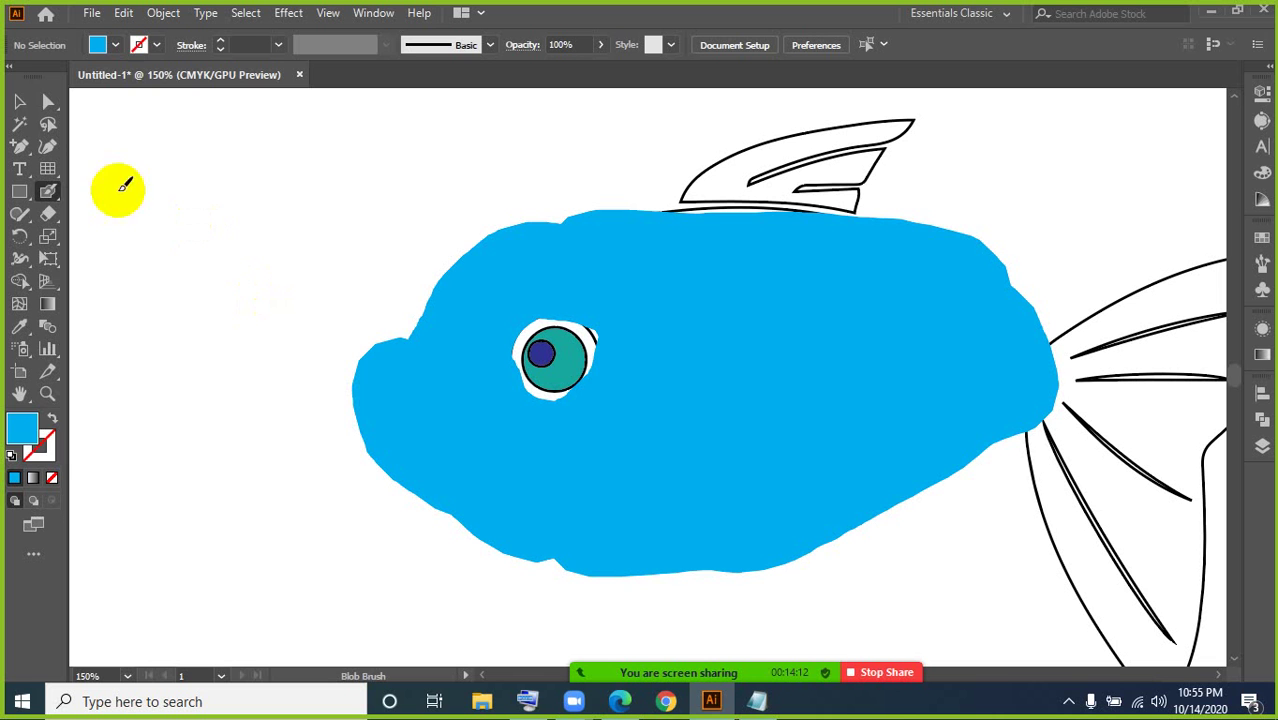
# Step: Send the bright blue body paint to the back, behind the fish's line art, and deselect it
pyautogui.click(19, 101)
pyautogui.click(815, 368)
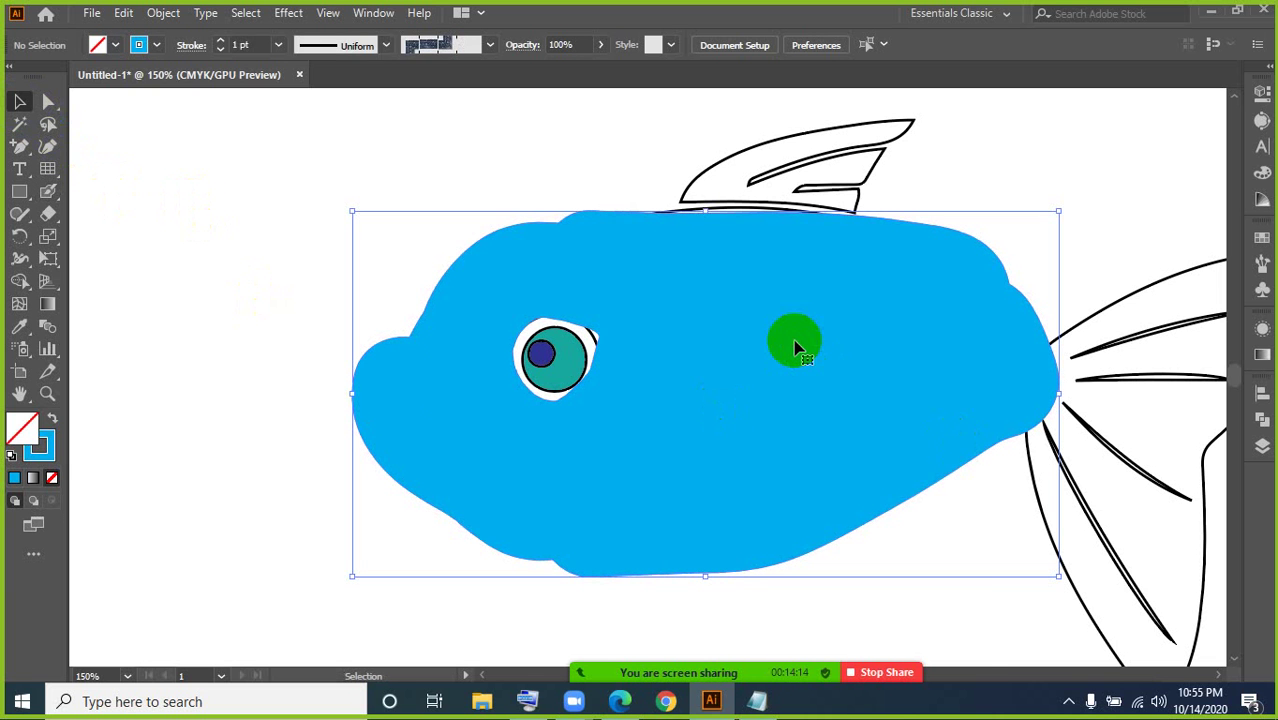
pyautogui.rightClick(795, 343)
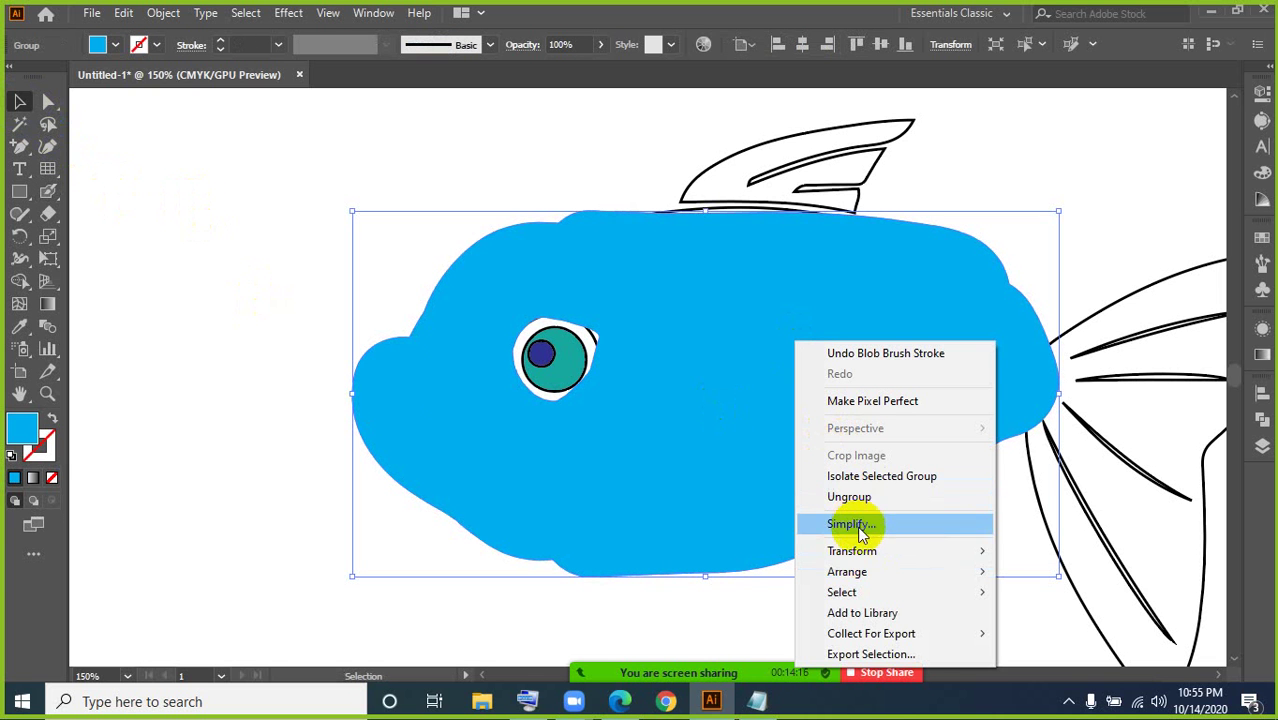
pyautogui.moveTo(887, 570)
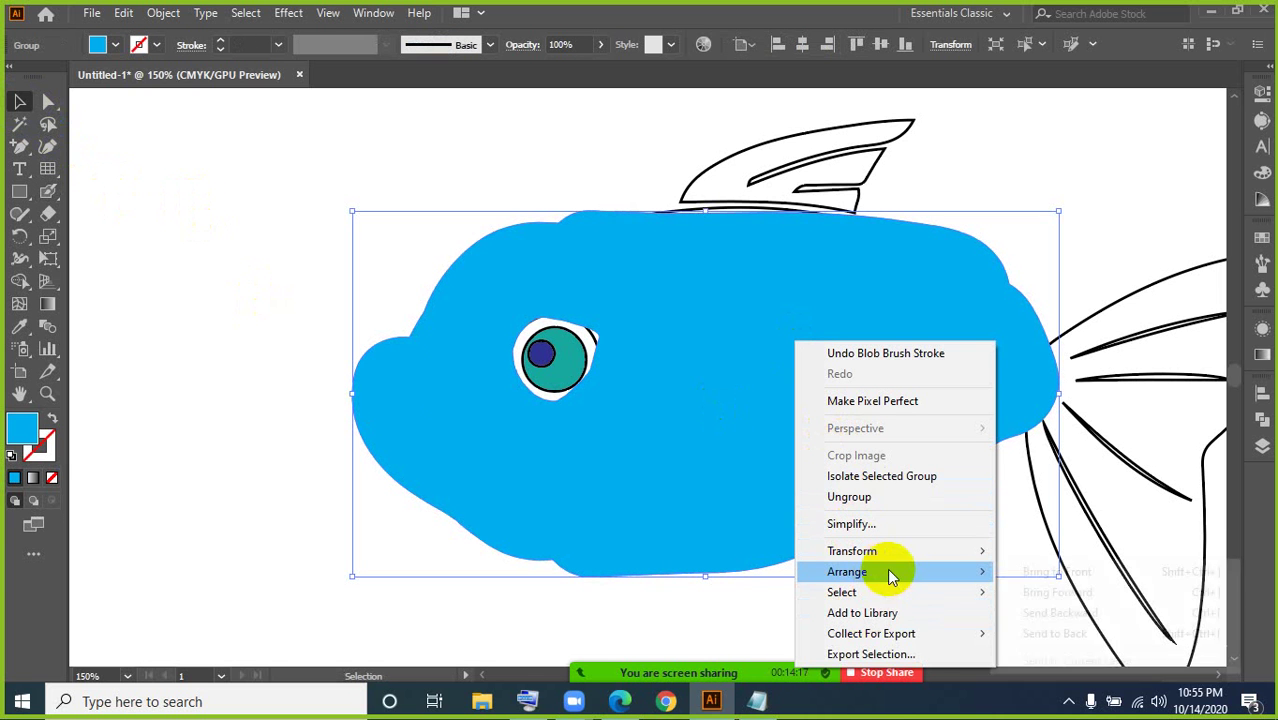
pyautogui.click(1055, 633)
pyautogui.click(360, 312)
# Step: Select the fish line art and paint, and remove the excess blue outside the body outline with the Shape Builder
pyautogui.moveTo(280, 114); pyautogui.dragTo(1042, 596)
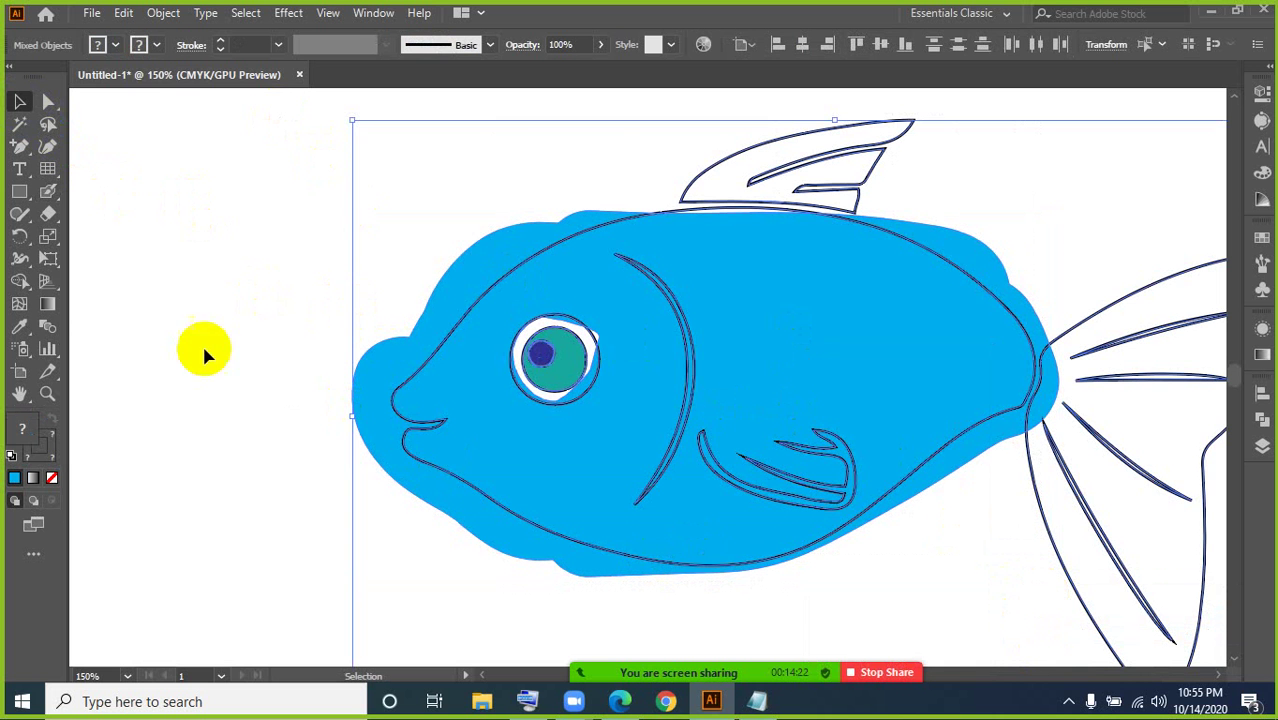
pyautogui.click(20, 280)
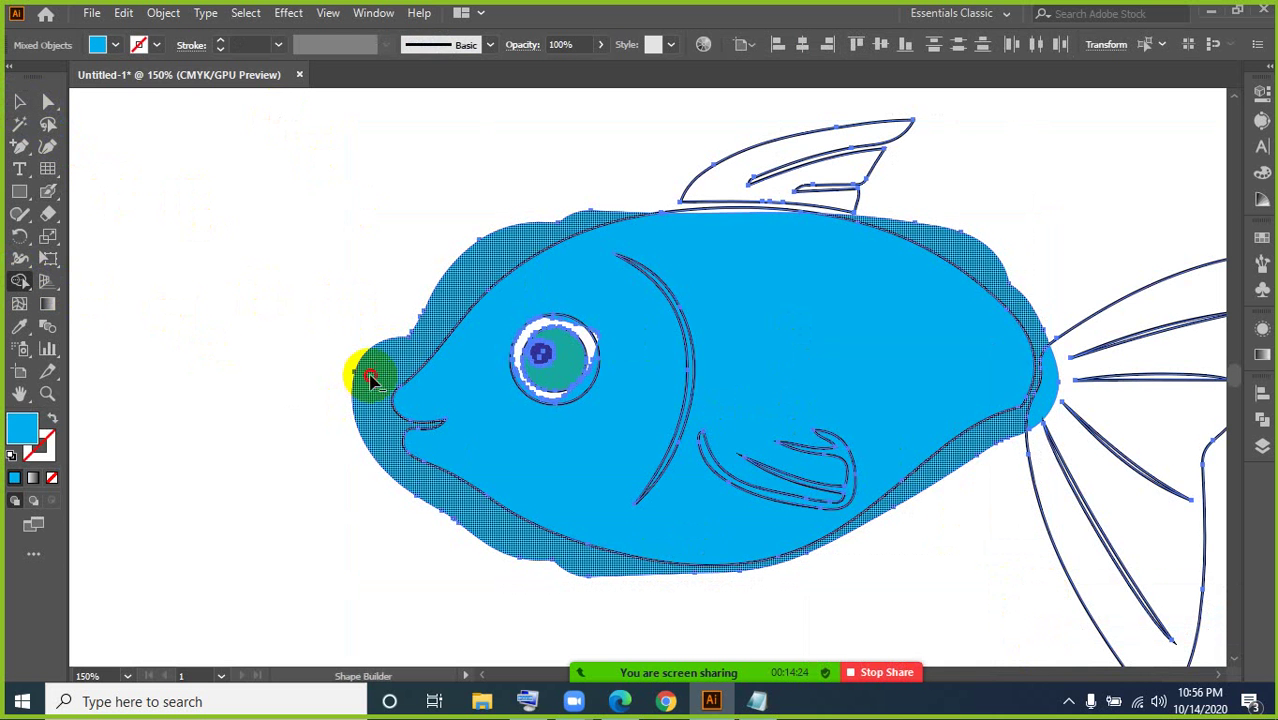
pyautogui.keyDown('alt'); pyautogui.click(370, 378); pyautogui.keyUp('alt')
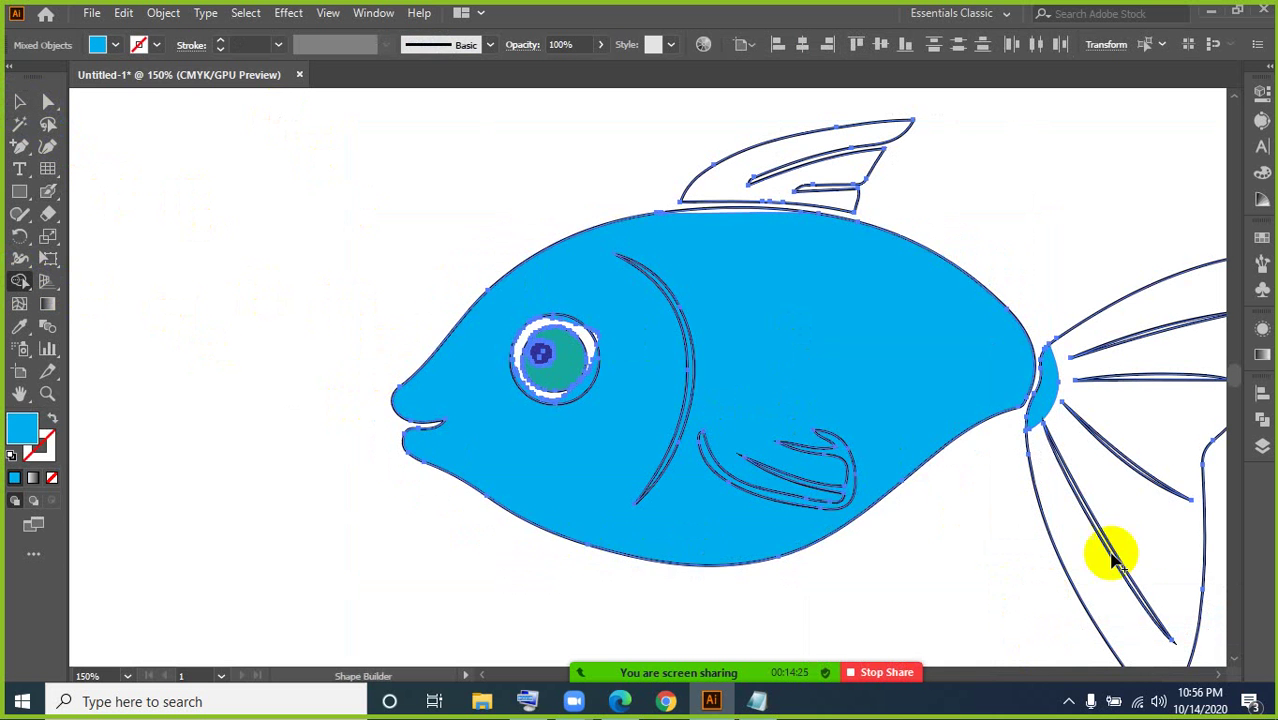
pyautogui.click(1048, 402)
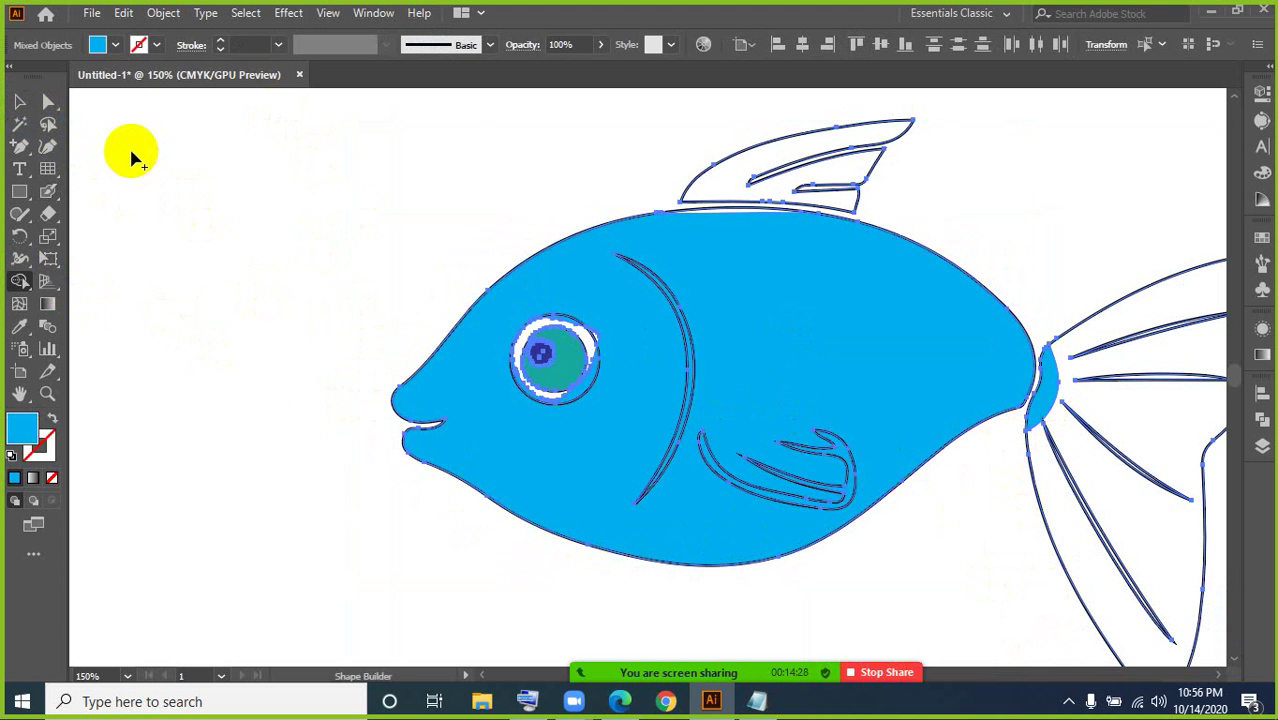
# Step: Try to delete the leftover blue piece at the tail's base with Direct Selection, and undo the deletion
pyautogui.click(46, 102)
pyautogui.click(183, 385)
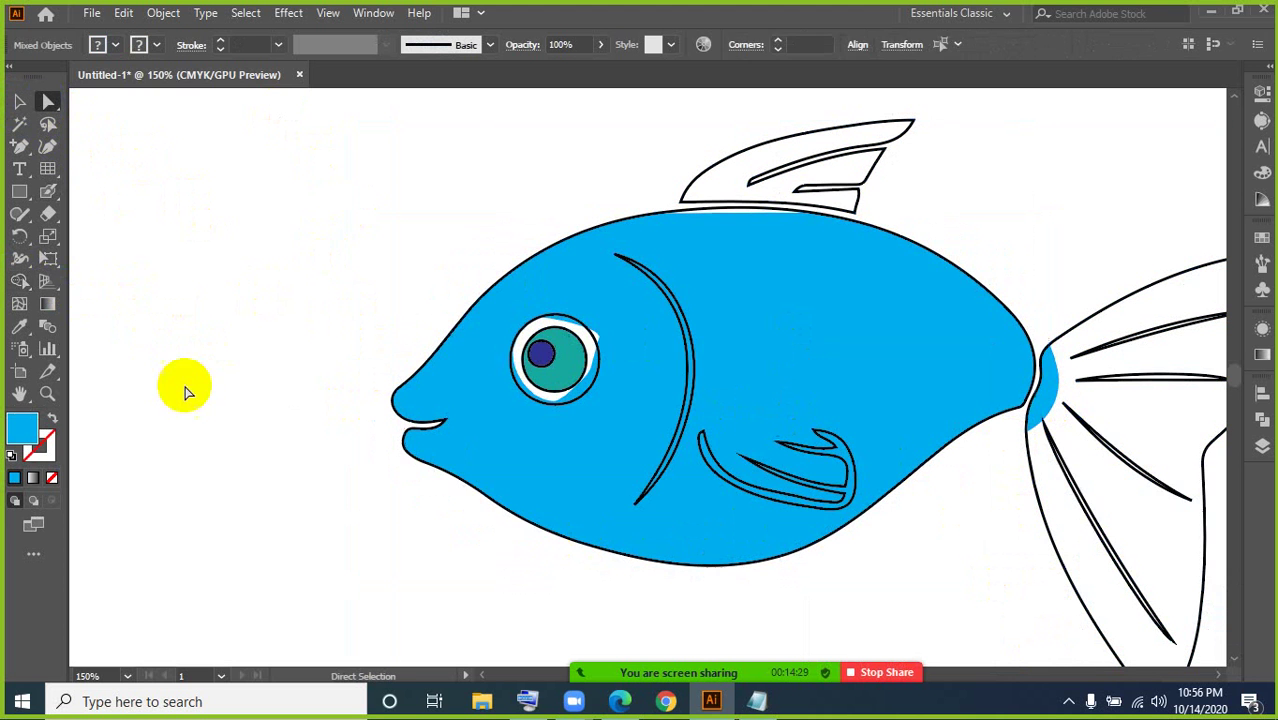
pyautogui.click(1056, 400)
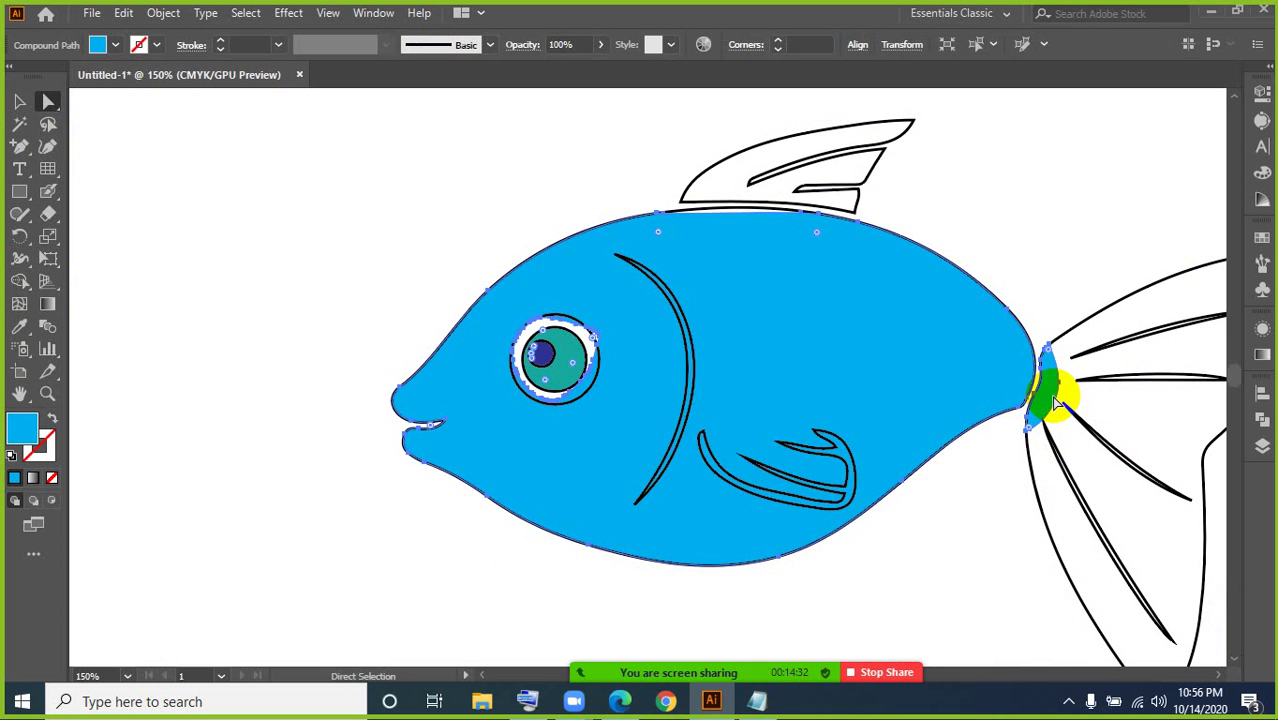
pyautogui.press('Delete')
pyautogui.hotkey('ctrl', 'z')
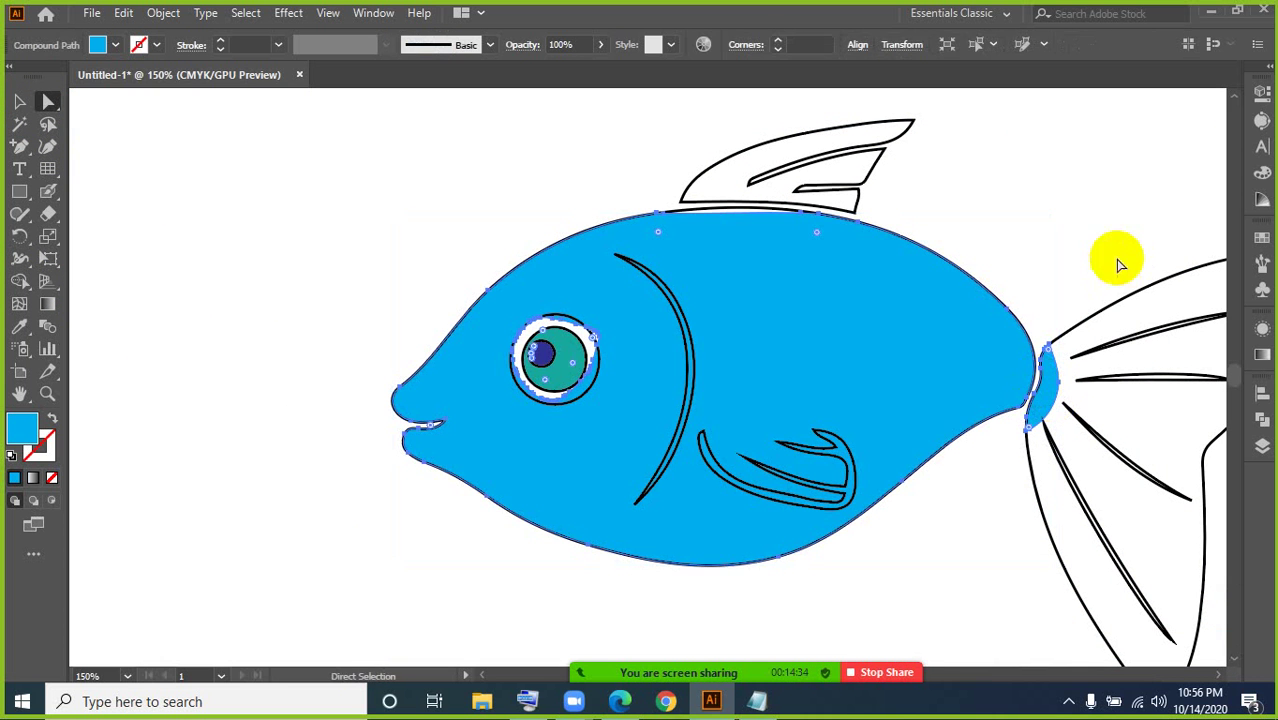
pyautogui.click(1042, 228)
# Step: Ungroup the blue body paint and select the compound path containing the leftover piece at the tail's base
pyautogui.click(22, 106)
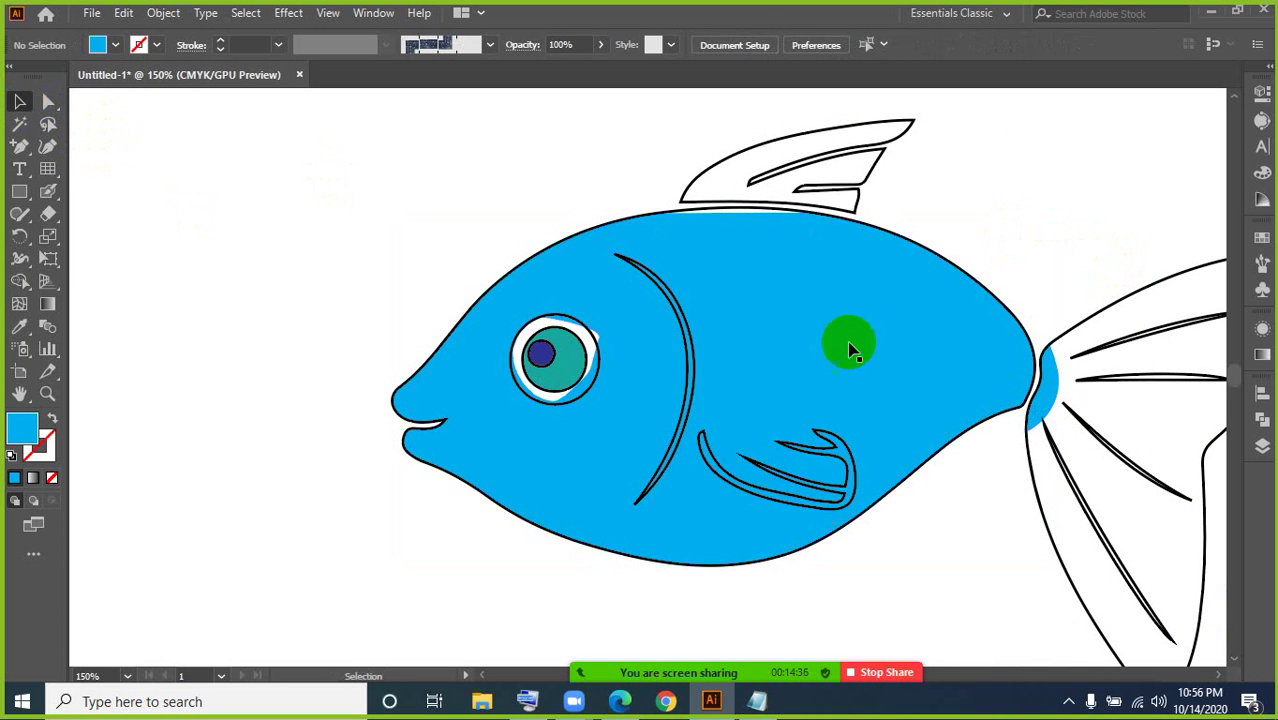
pyautogui.click(1050, 398)
pyautogui.rightClick(1052, 398)
pyautogui.click(1103, 225)
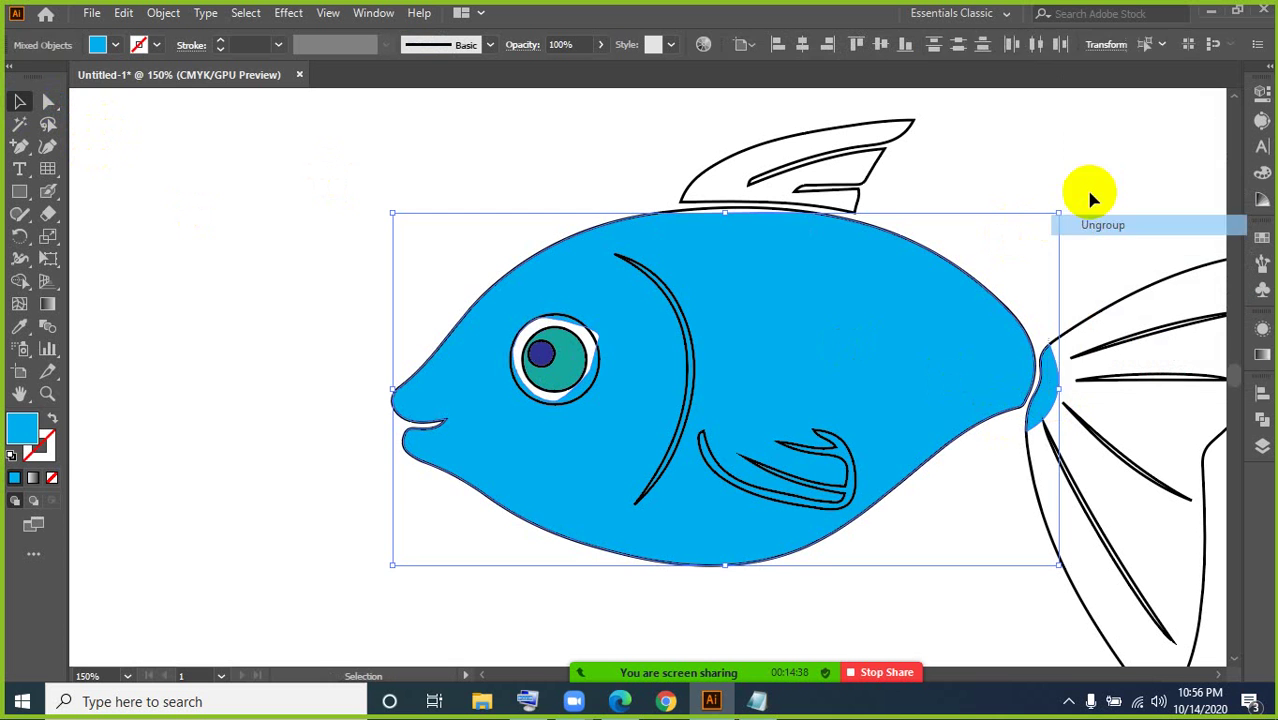
pyautogui.click(1060, 372)
pyautogui.click(1044, 399)
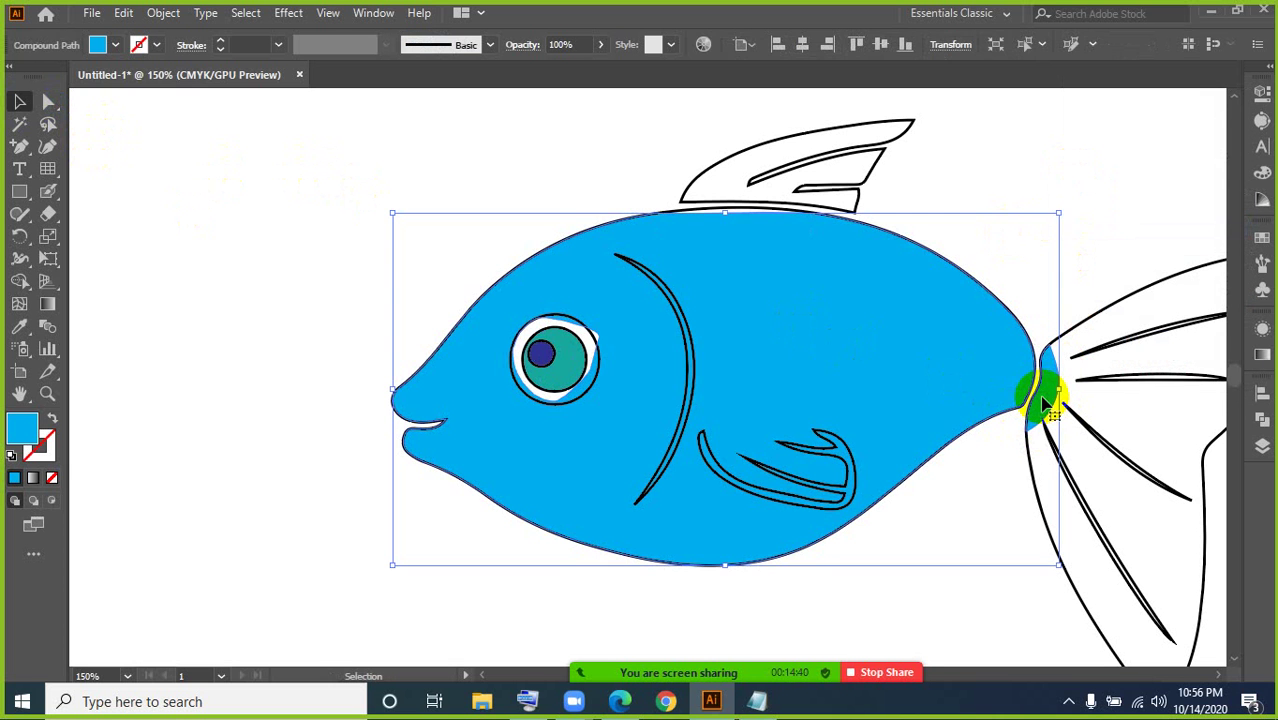
# Step: Try releasing the blue body paint's compound path, and undo the release
pyautogui.click(1052, 403)
pyautogui.click(1055, 405)
pyautogui.rightClick(1055, 401)
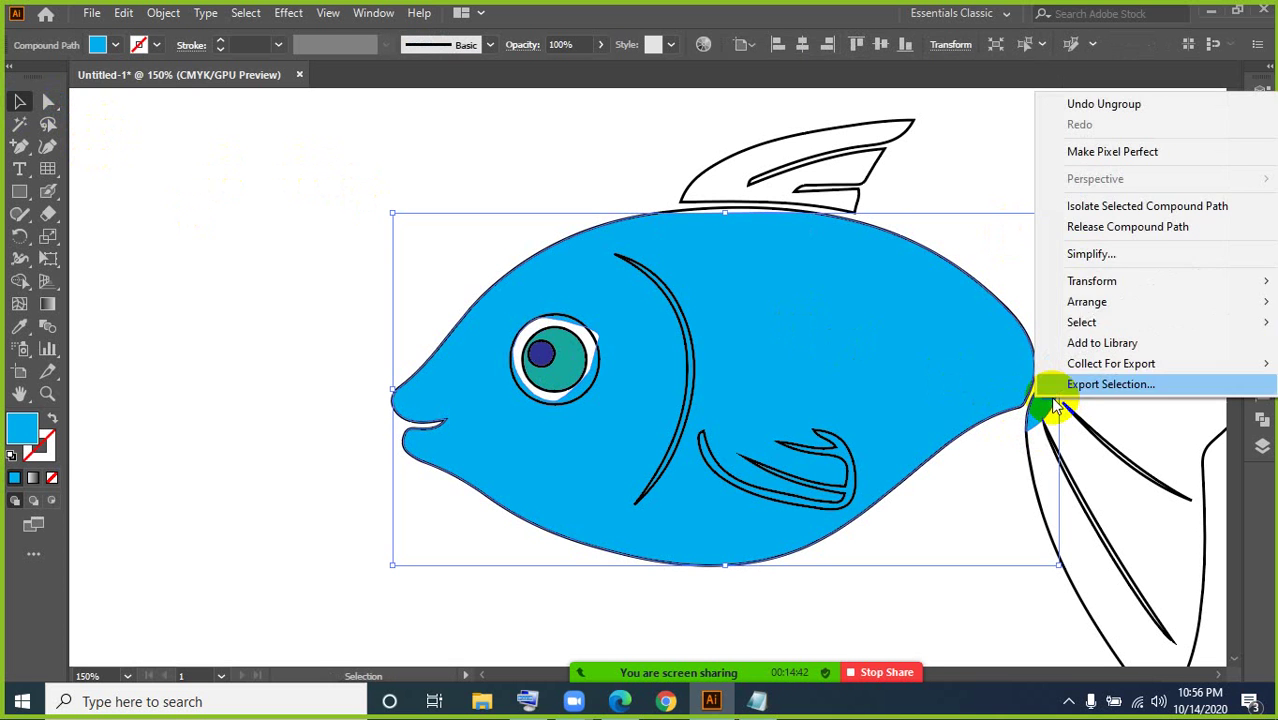
pyautogui.click(1089, 236)
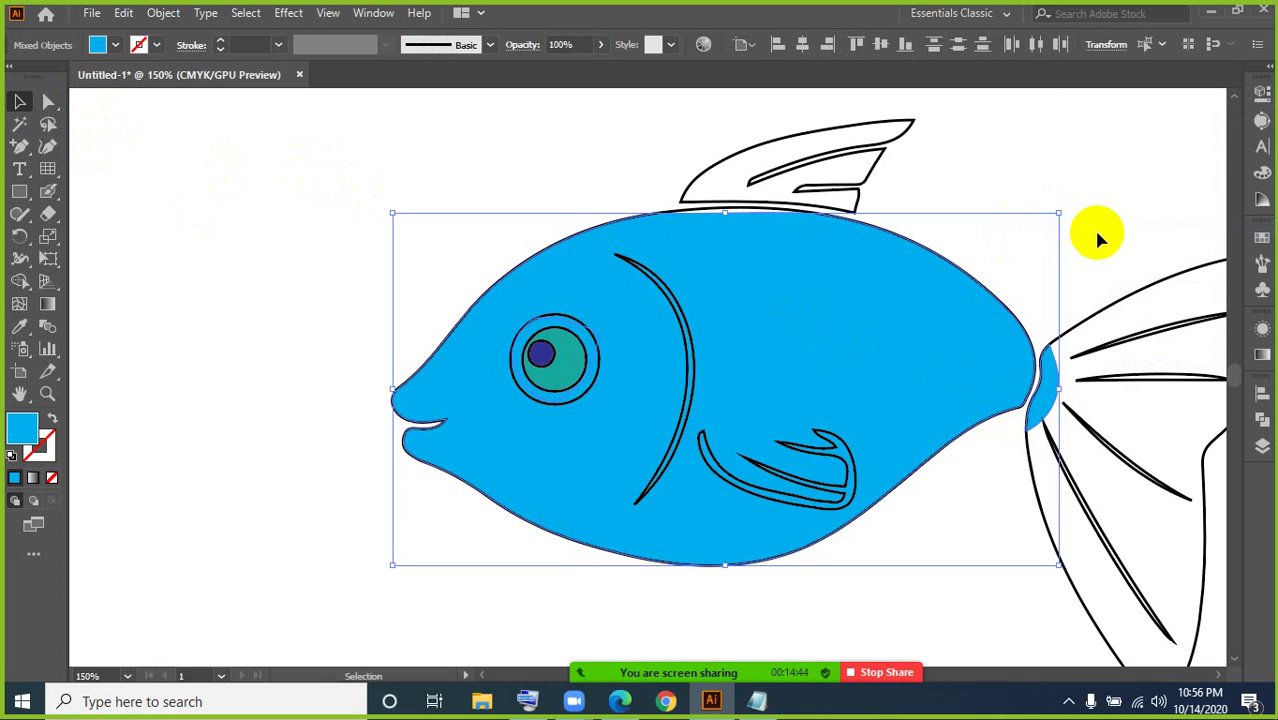
pyautogui.hotkey('ctrl', 'z')
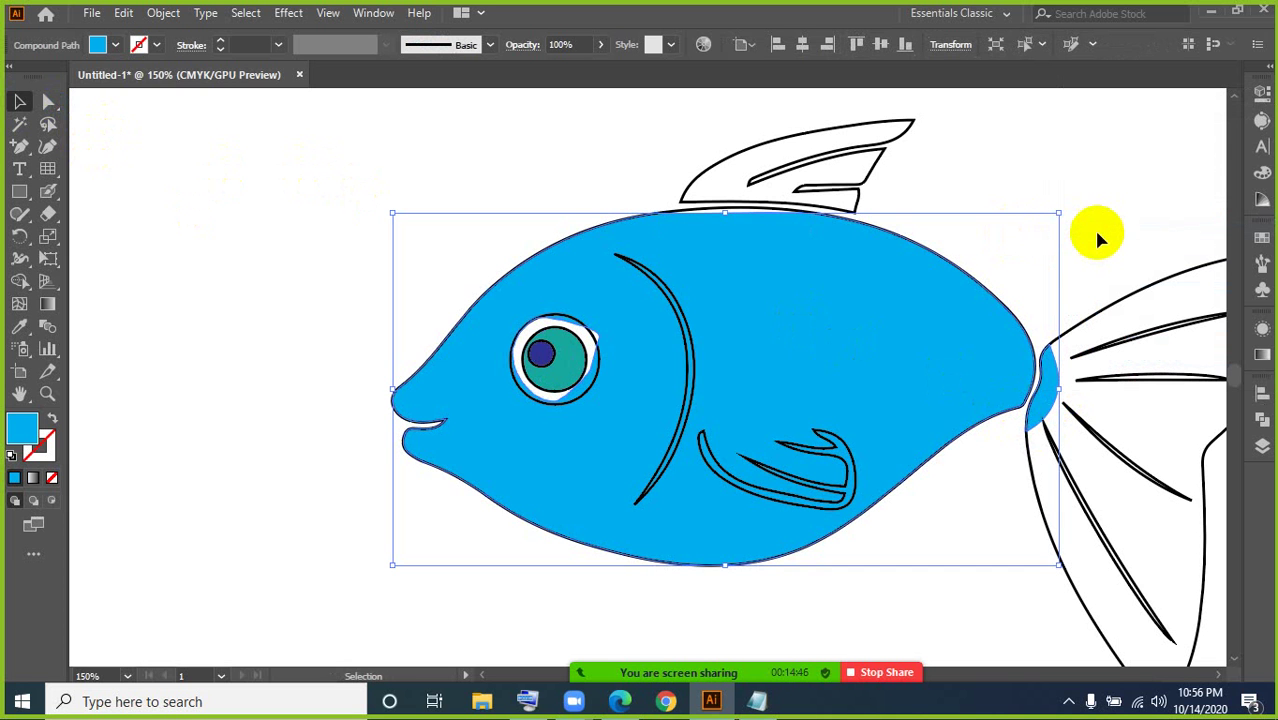
# Step: Retry deleting only the blue sliver inside the tail outline from the ungrouped paint, and undo the attempt
pyautogui.click(1093, 227)
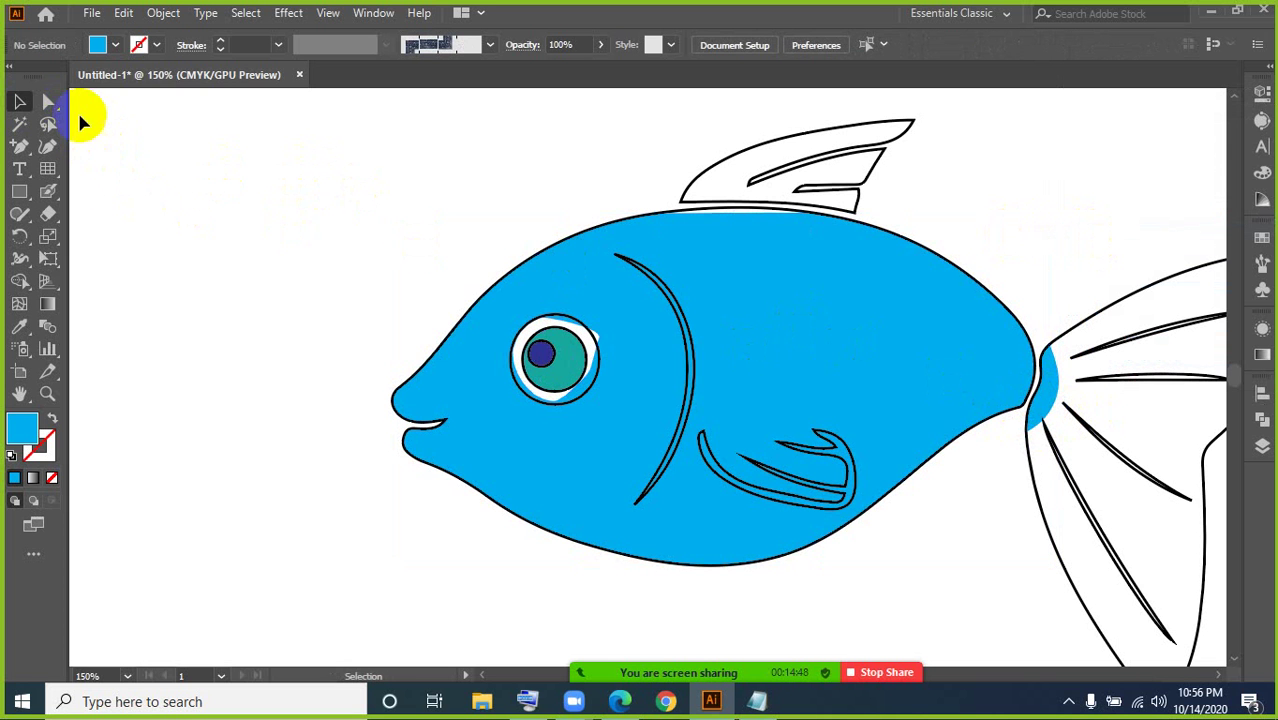
pyautogui.click(1048, 410)
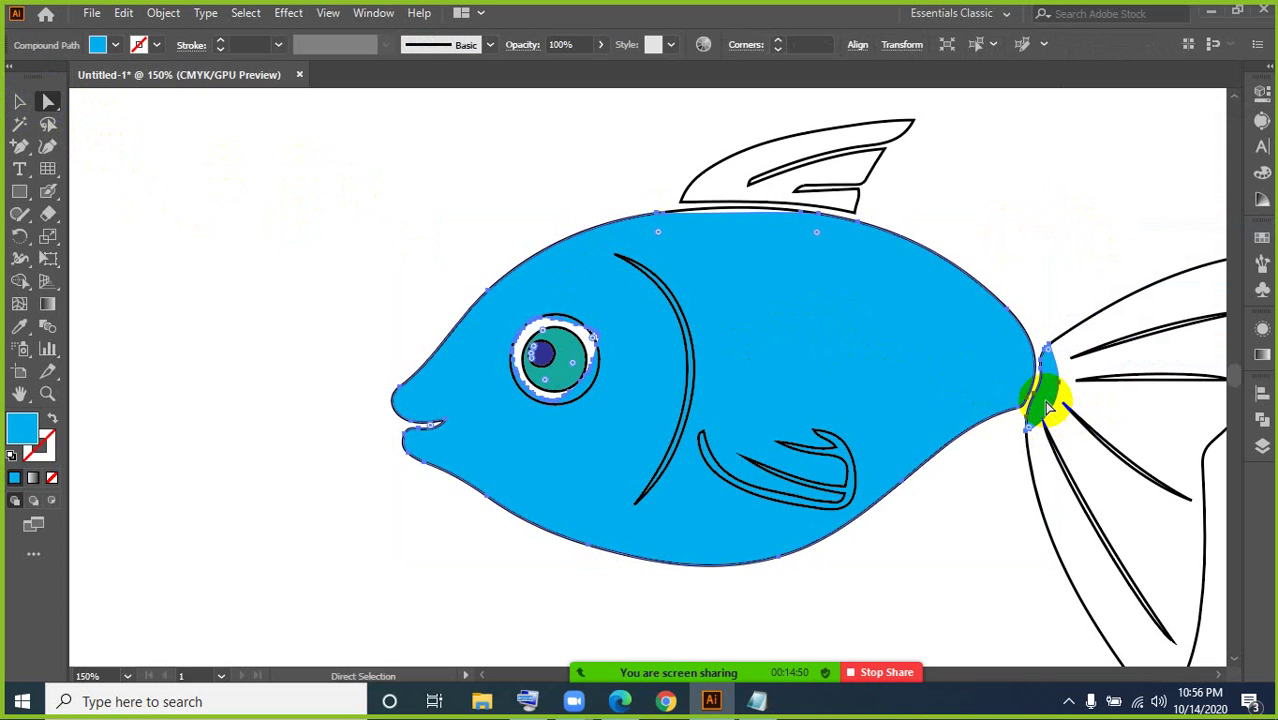
pyautogui.hotkey('ctrl', 'z')
# Step: Try to remove the blue sliver at the tail's base with the Shape Builder across all artwork, and undo the attempt
pyautogui.click(1040, 405)
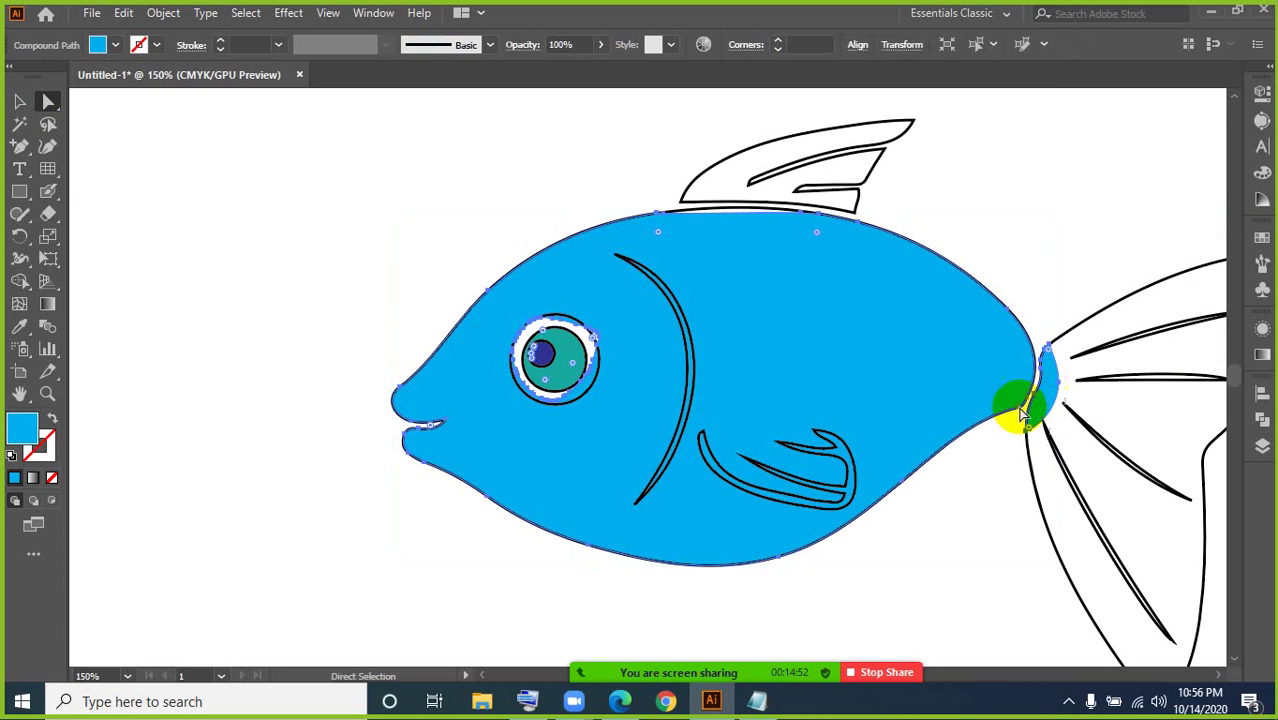
pyautogui.click(19, 101)
pyautogui.press('z')
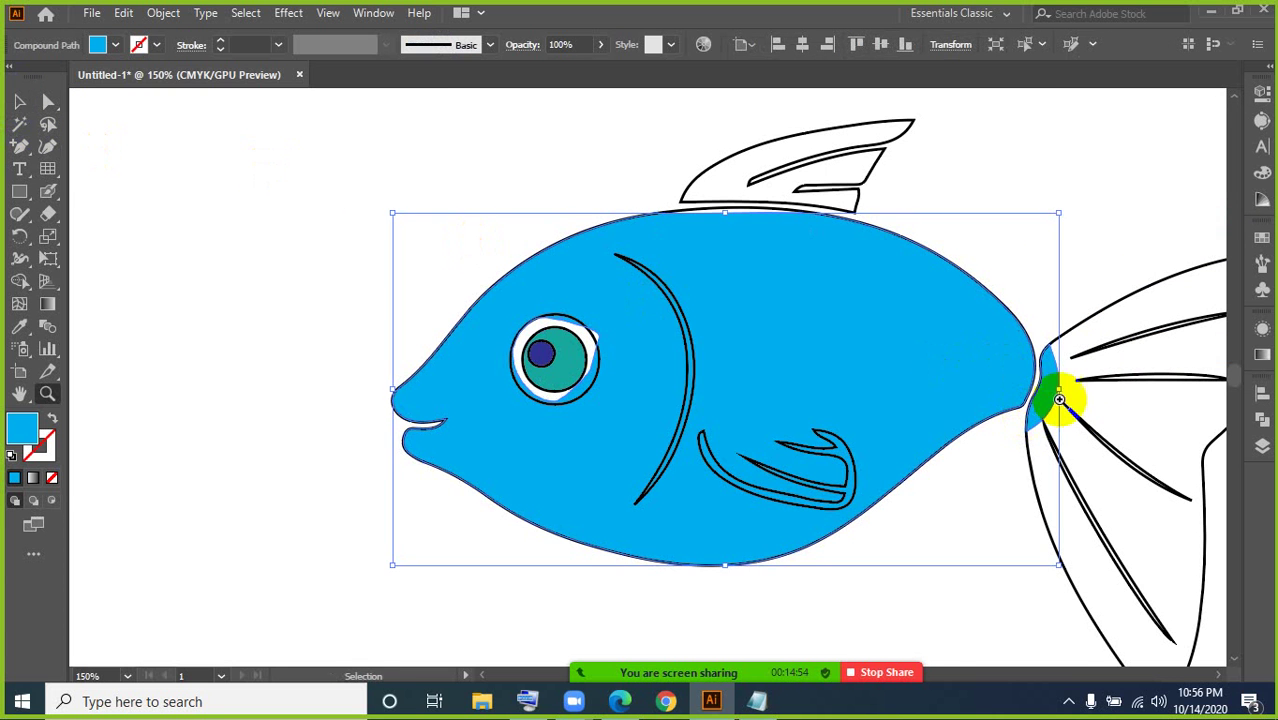
pyautogui.moveTo(1088, 346); pyautogui.dragTo(1143, 570)
pyautogui.press('space')
pyautogui.moveTo(1084, 514); pyautogui.dragTo(804, 450)
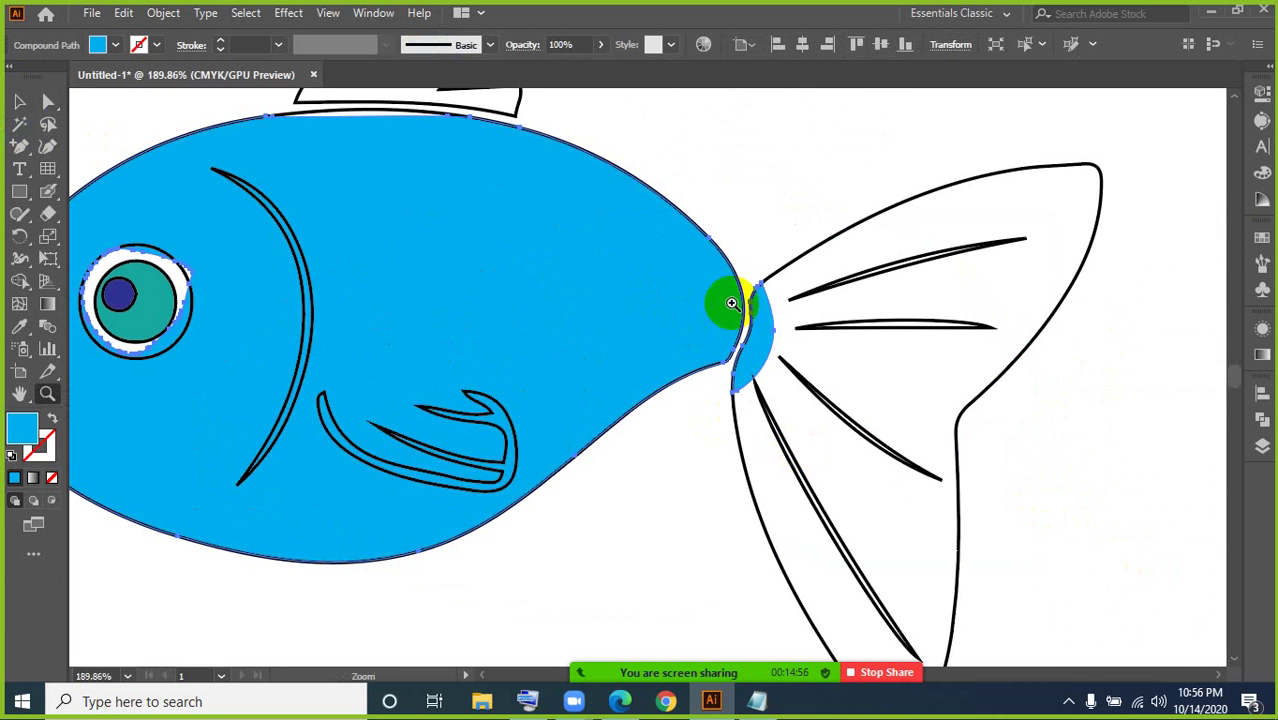
pyautogui.click(19, 101)
pyautogui.click(658, 598)
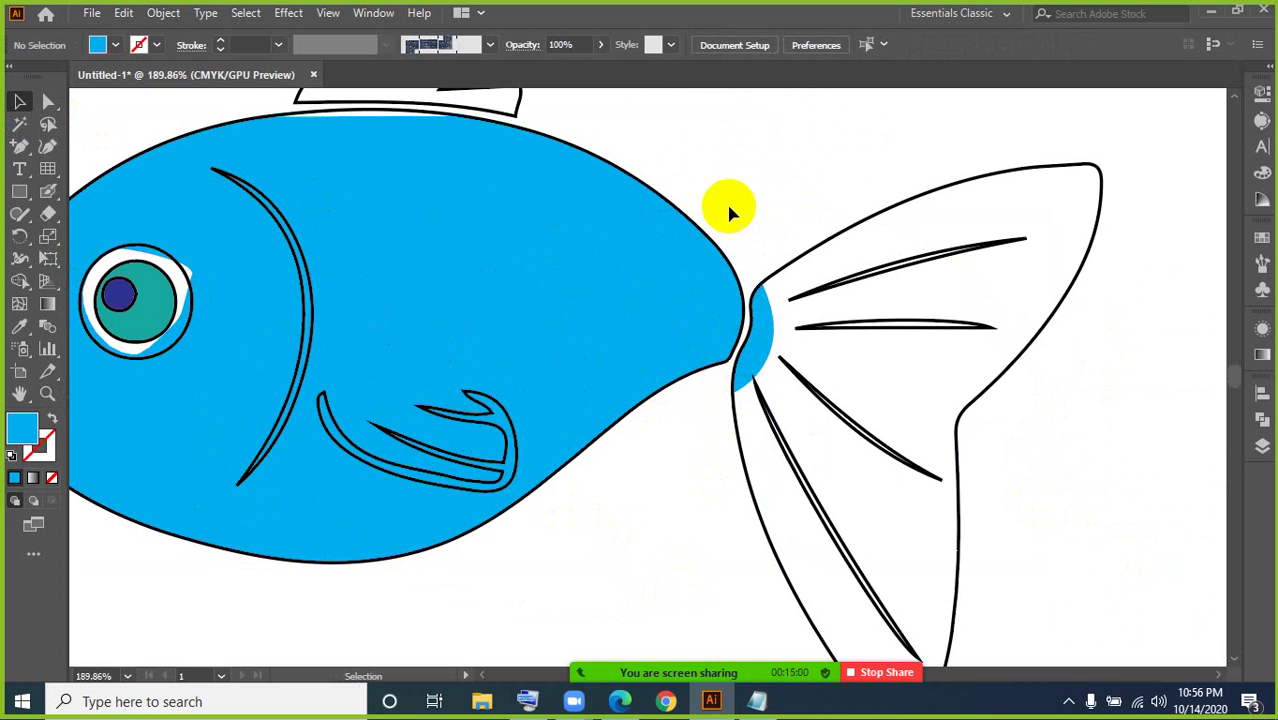
pyautogui.hotkey('ctrl', 'a')
pyautogui.click(19, 283)
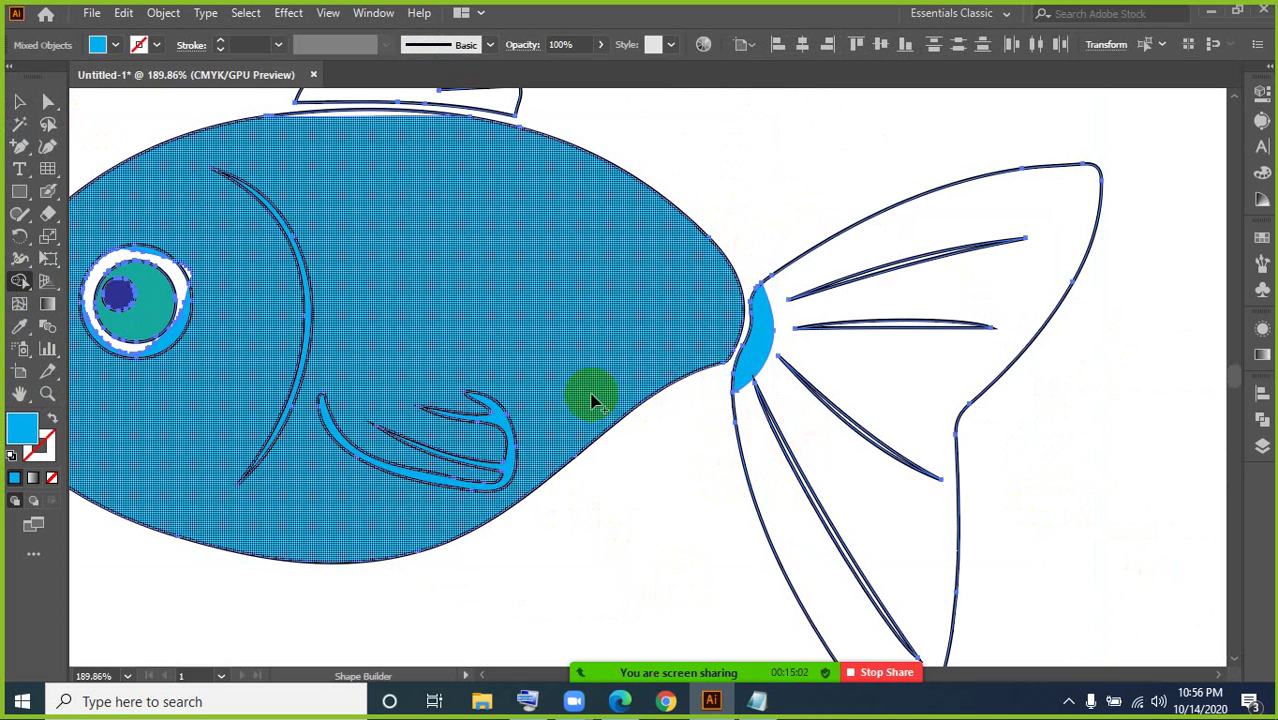
pyautogui.click(757, 366)
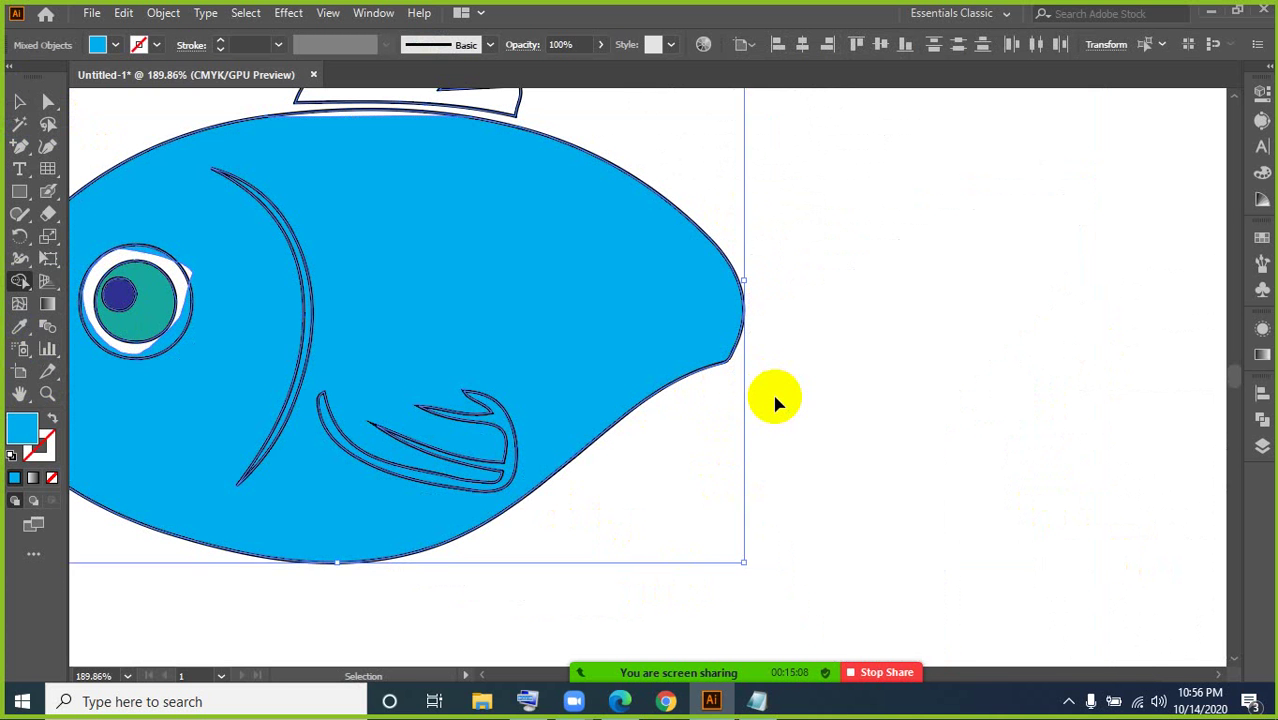
pyautogui.press('v')
pyautogui.click(747, 320)
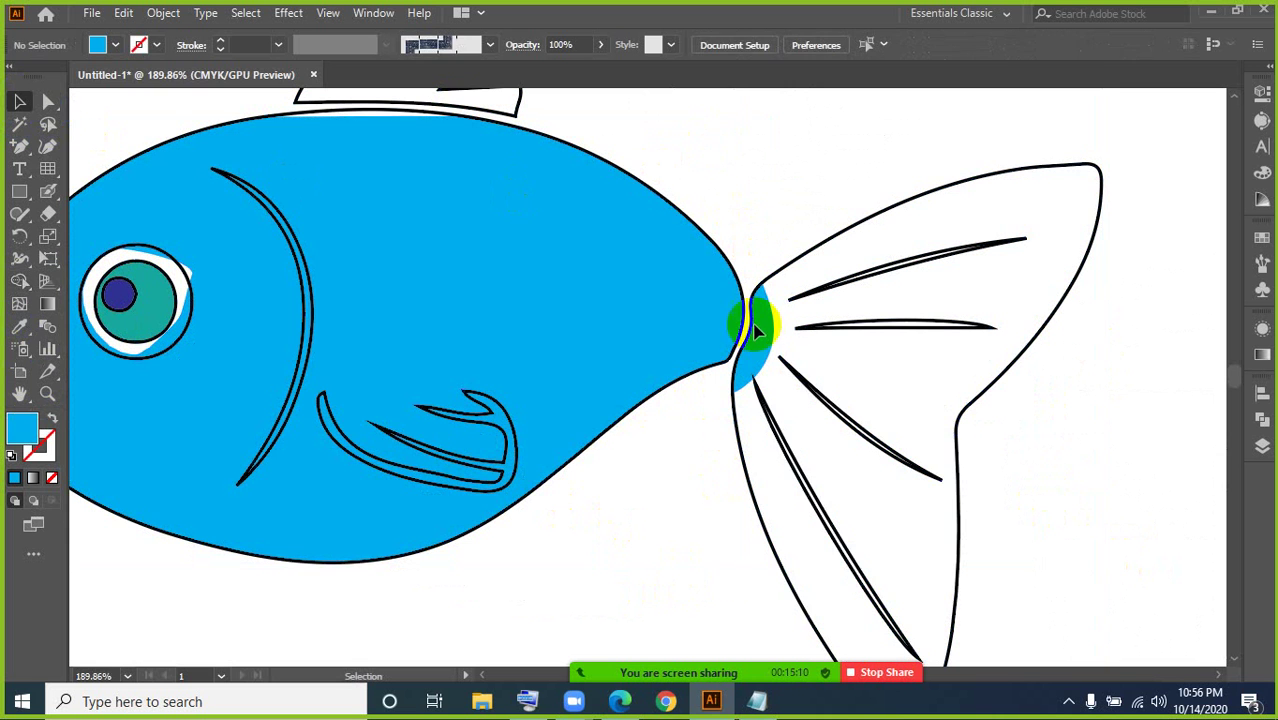
# Step: Release the blue body paint's compound path and delete the leftover blue piece at the tail's base
pyautogui.click(756, 323)
pyautogui.rightClick(765, 365)
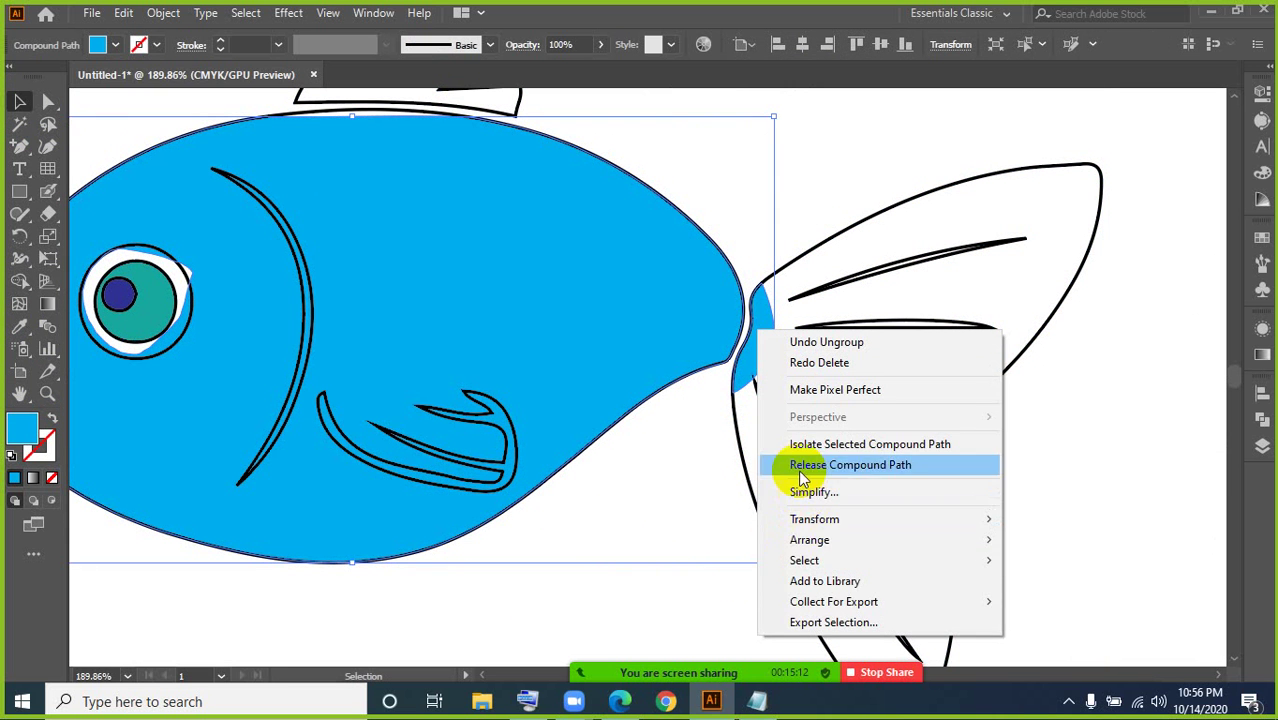
pyautogui.click(798, 469)
pyautogui.click(765, 335)
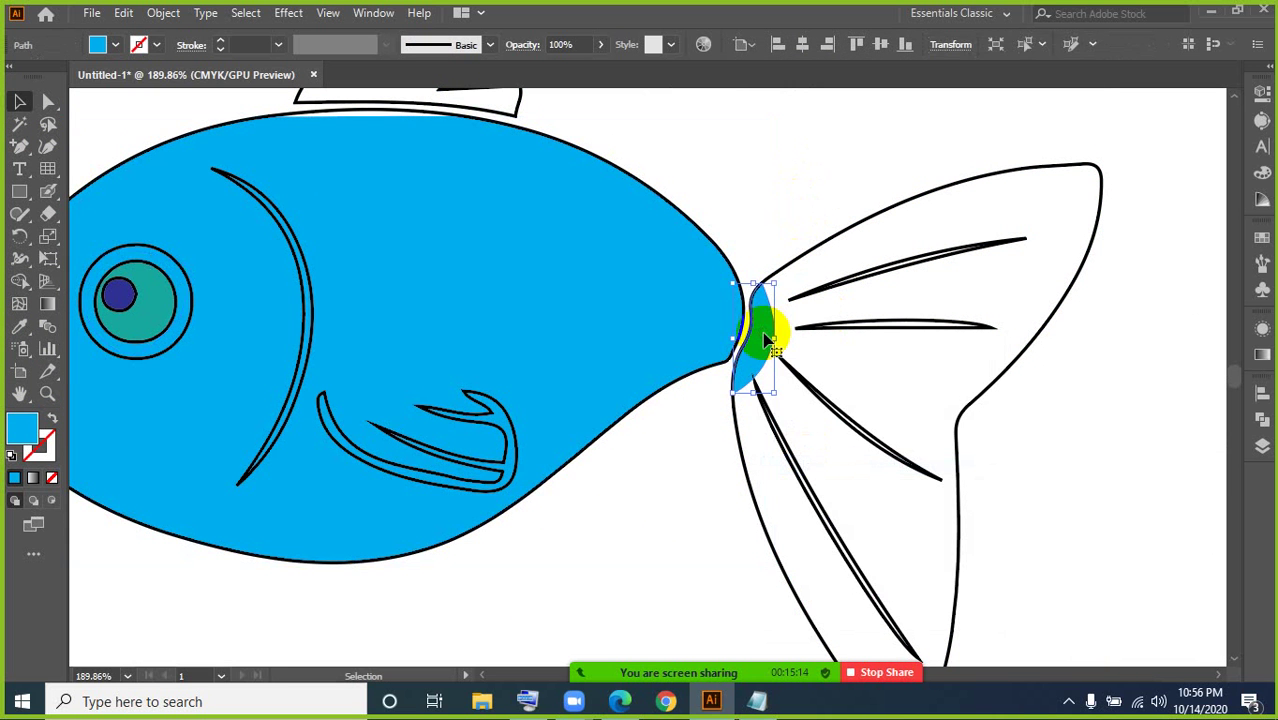
pyautogui.press('Delete')
# Step: Paint over the white gap along the body's upper edge below the dorsal fin with the blue Blob Brush
pyautogui.press('space')
pyautogui.moveTo(214, 299); pyautogui.dragTo(548, 395)
pyautogui.scroll(2, 528, 474)
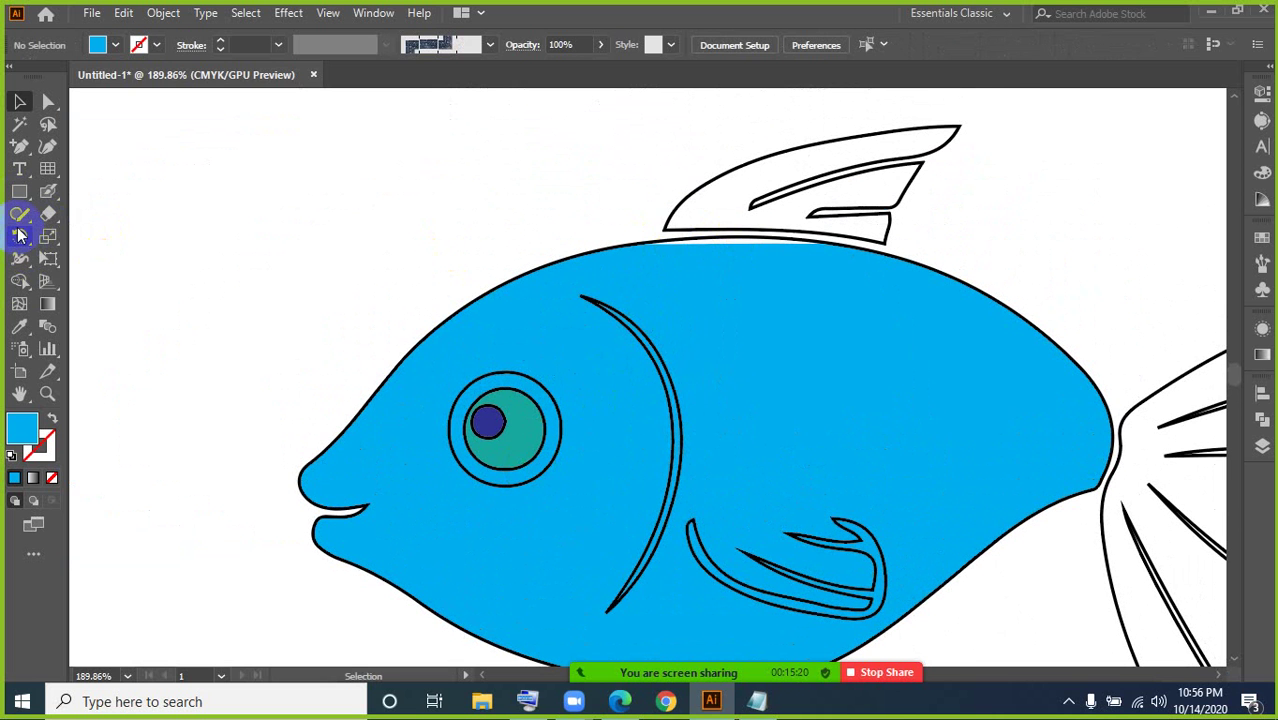
pyautogui.click(47, 191)
pyautogui.moveTo(666, 233); pyautogui.dragTo(688, 228)
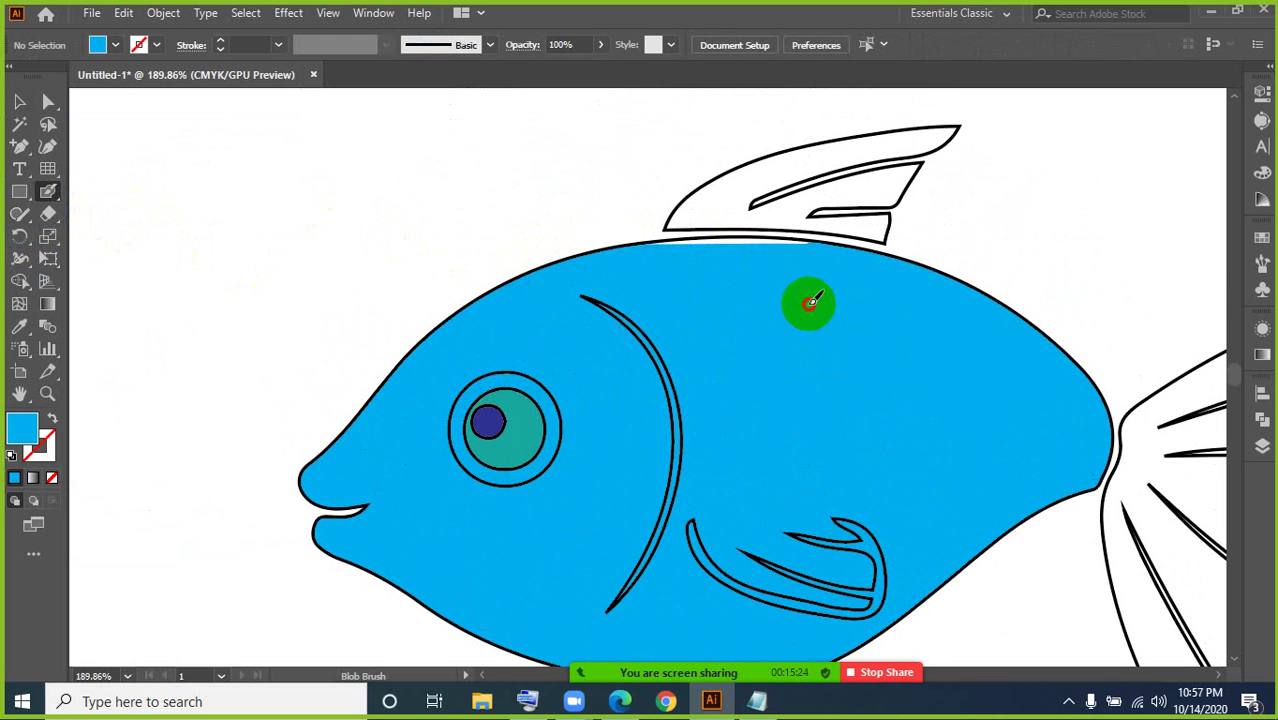
pyautogui.moveTo(787, 296); pyautogui.dragTo(680, 296)
pyautogui.click(19, 102)
pyautogui.click(320, 118)
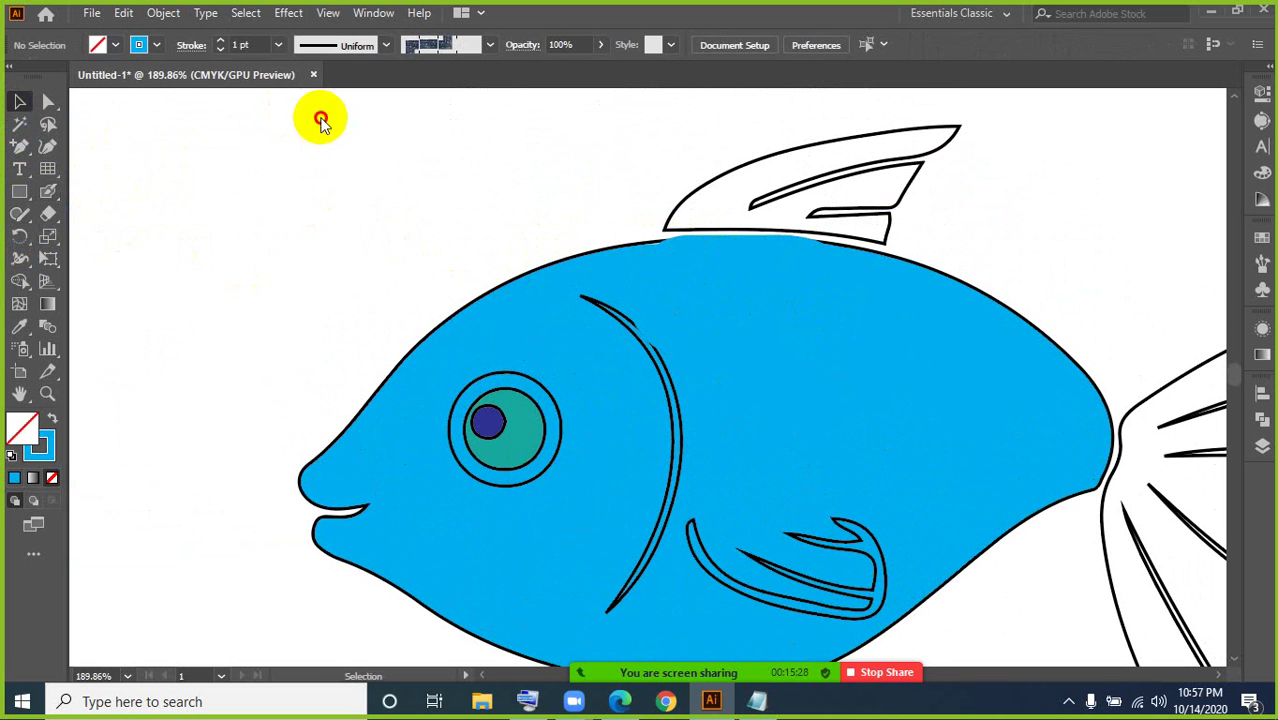
# Step: Send the new blue patch below the dorsal fin to the back, behind the outlines, and clear the selection
pyautogui.rightClick(709, 252)
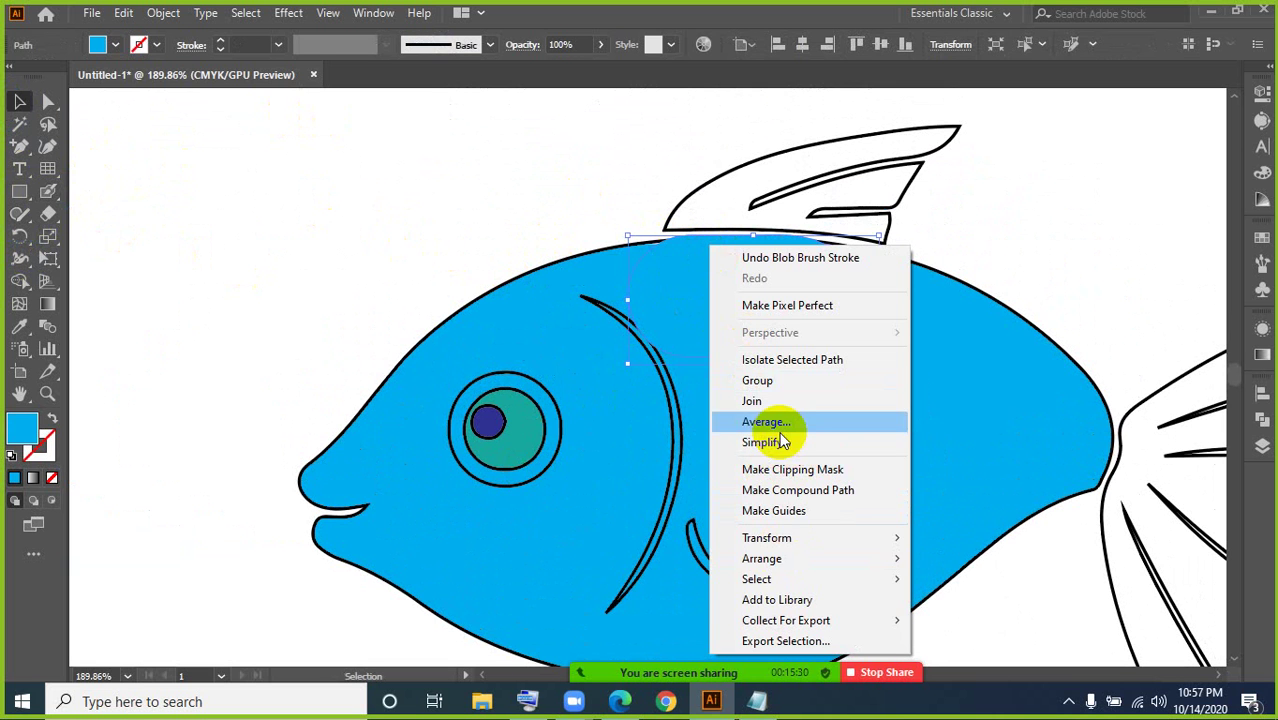
pyautogui.moveTo(878, 560)
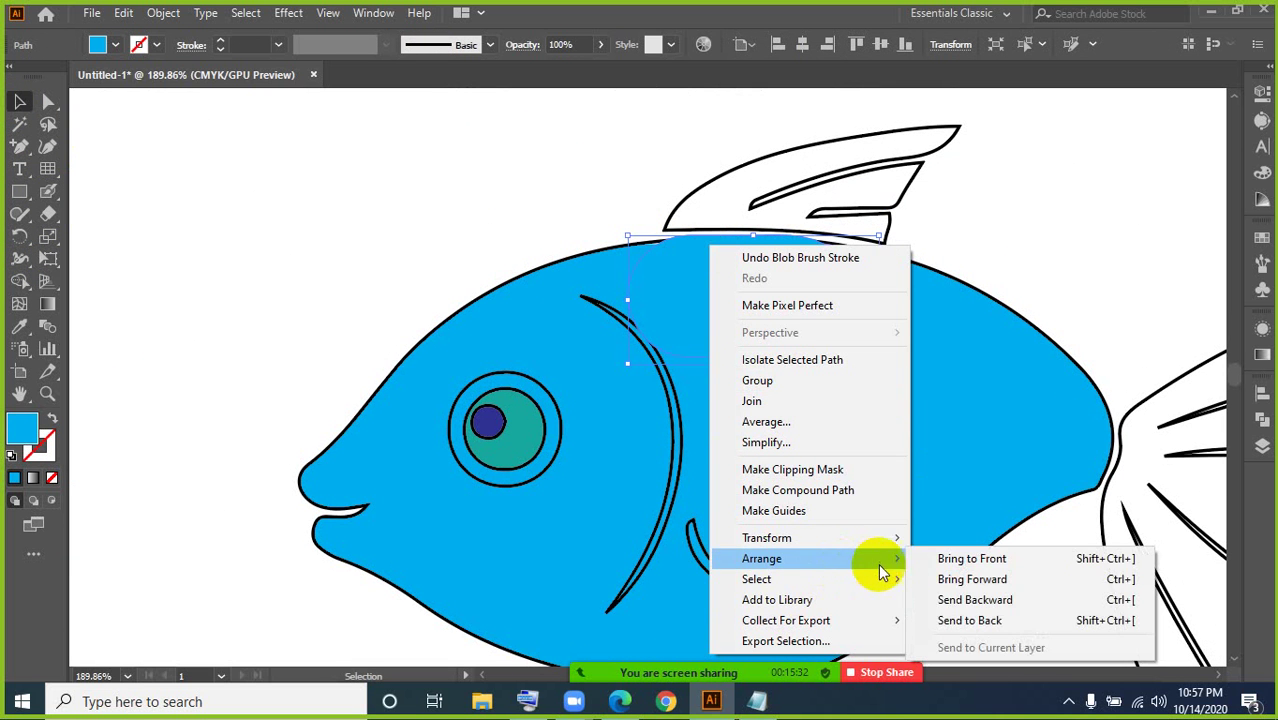
pyautogui.click(955, 620)
pyautogui.click(593, 208)
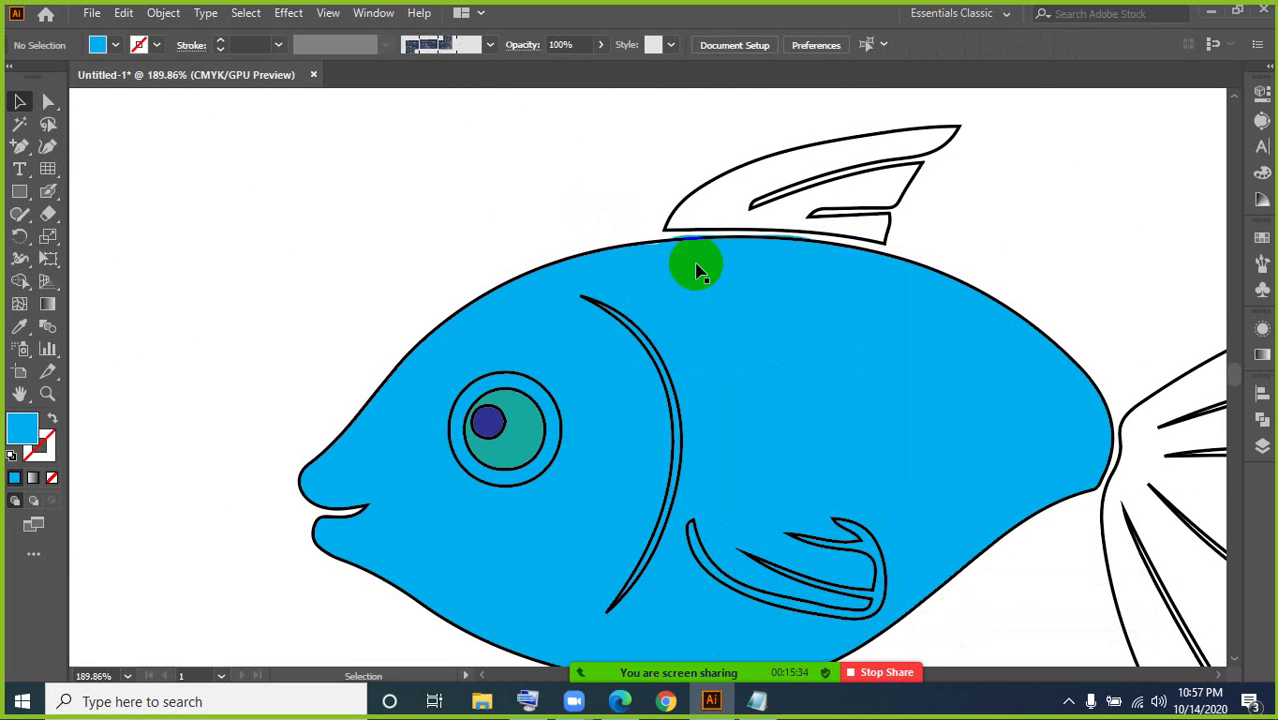
# Step: Select the blue patch together with the overlapping body and dorsal fin artwork where paint spills over the body outline
pyautogui.press('z')
pyautogui.moveTo(693, 265); pyautogui.dragTo(1098, 535)
pyautogui.press('space')
pyautogui.moveTo(927, 356); pyautogui.dragTo(548, 457)
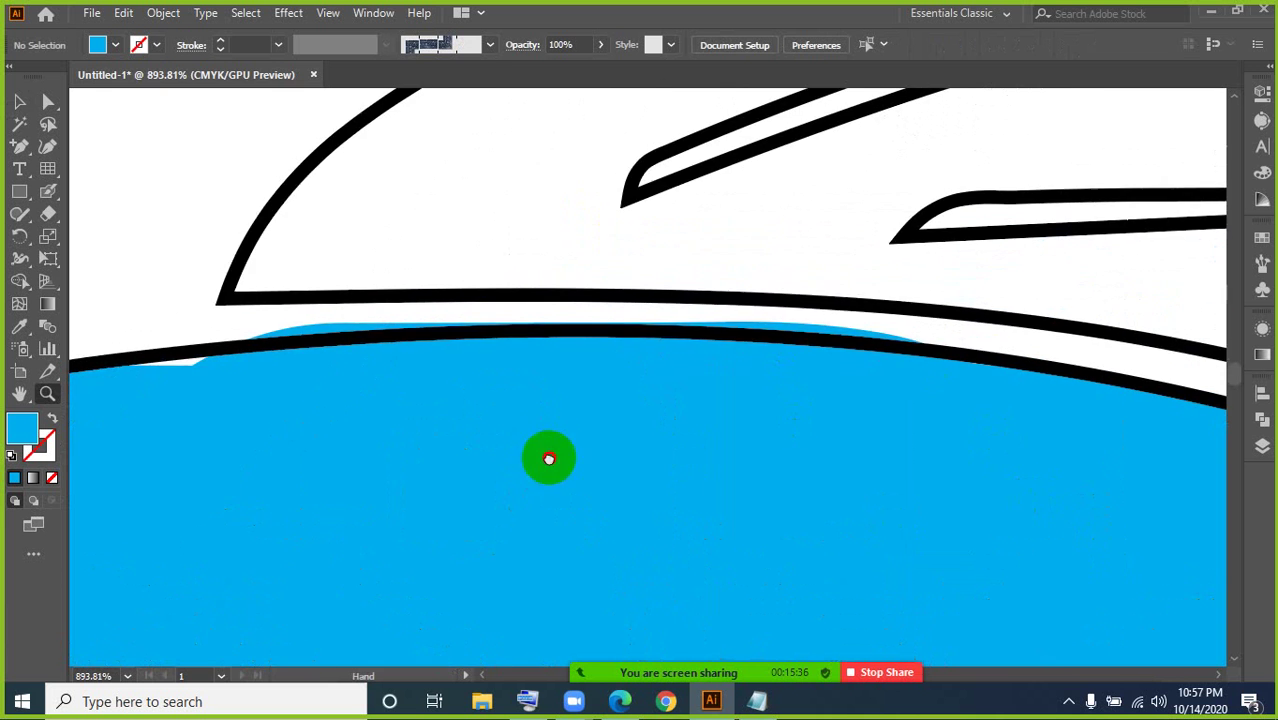
pyautogui.moveTo(190, 250); pyautogui.dragTo(600, 434)
pyautogui.press('space')
pyautogui.moveTo(729, 620); pyautogui.dragTo(600, 434)
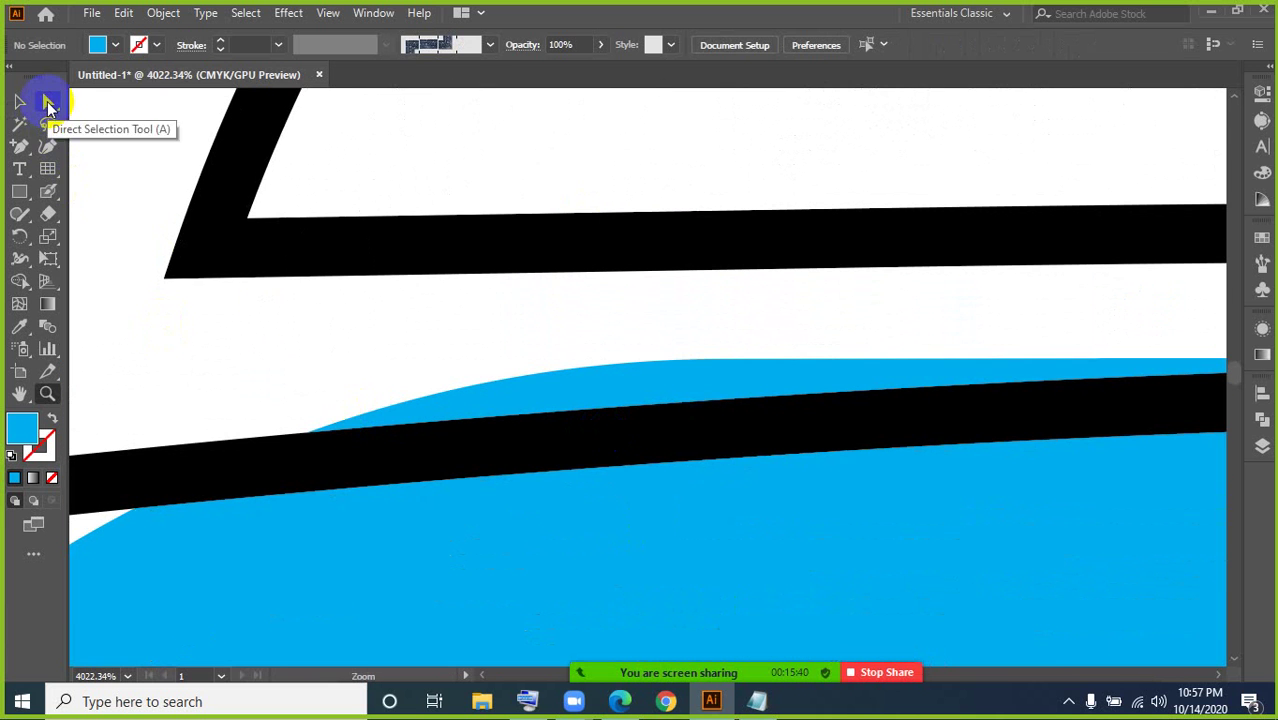
pyautogui.click(20, 101)
pyautogui.moveTo(244, 320); pyautogui.dragTo(1050, 572)
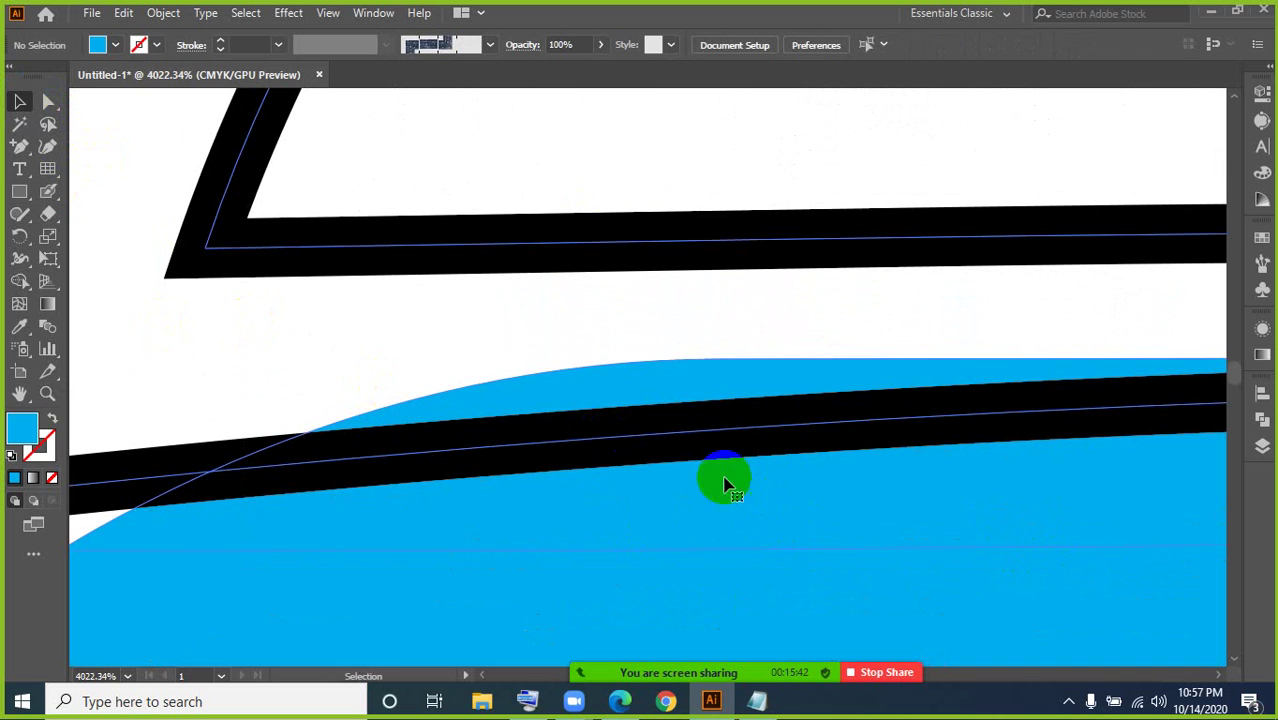
pyautogui.click(20, 281)
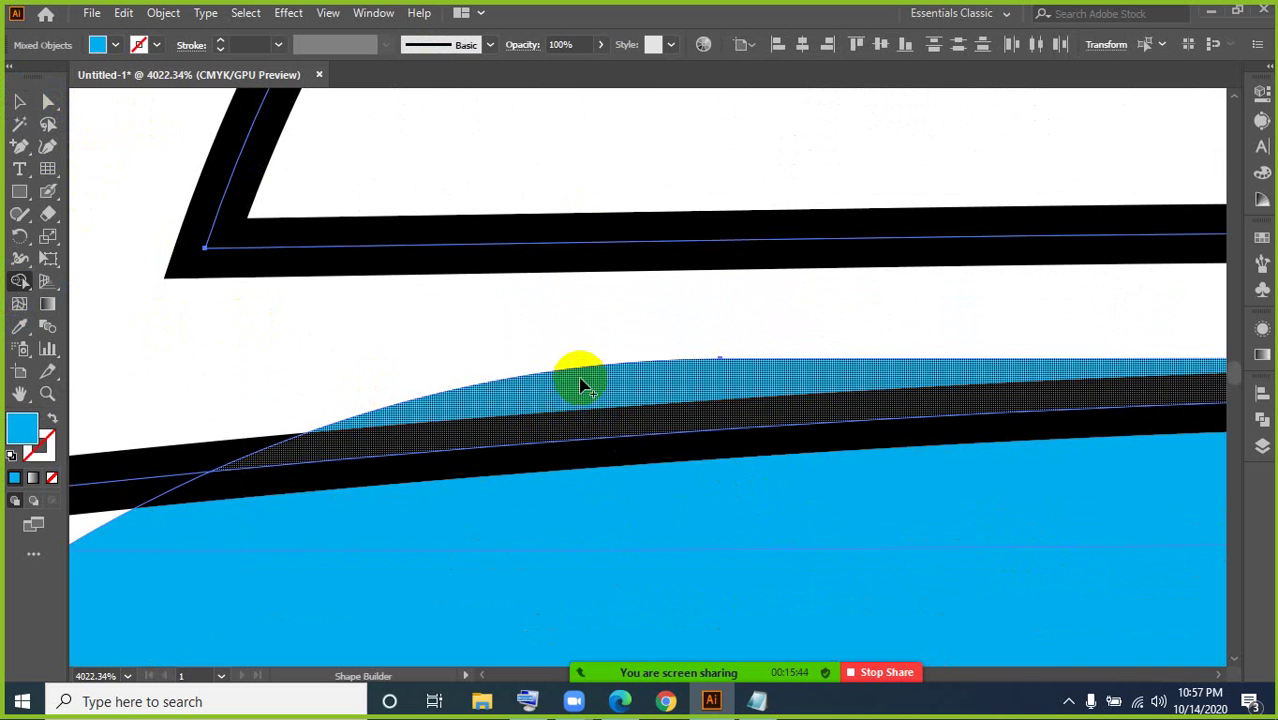
pyautogui.click(20, 101)
pyautogui.click(217, 350)
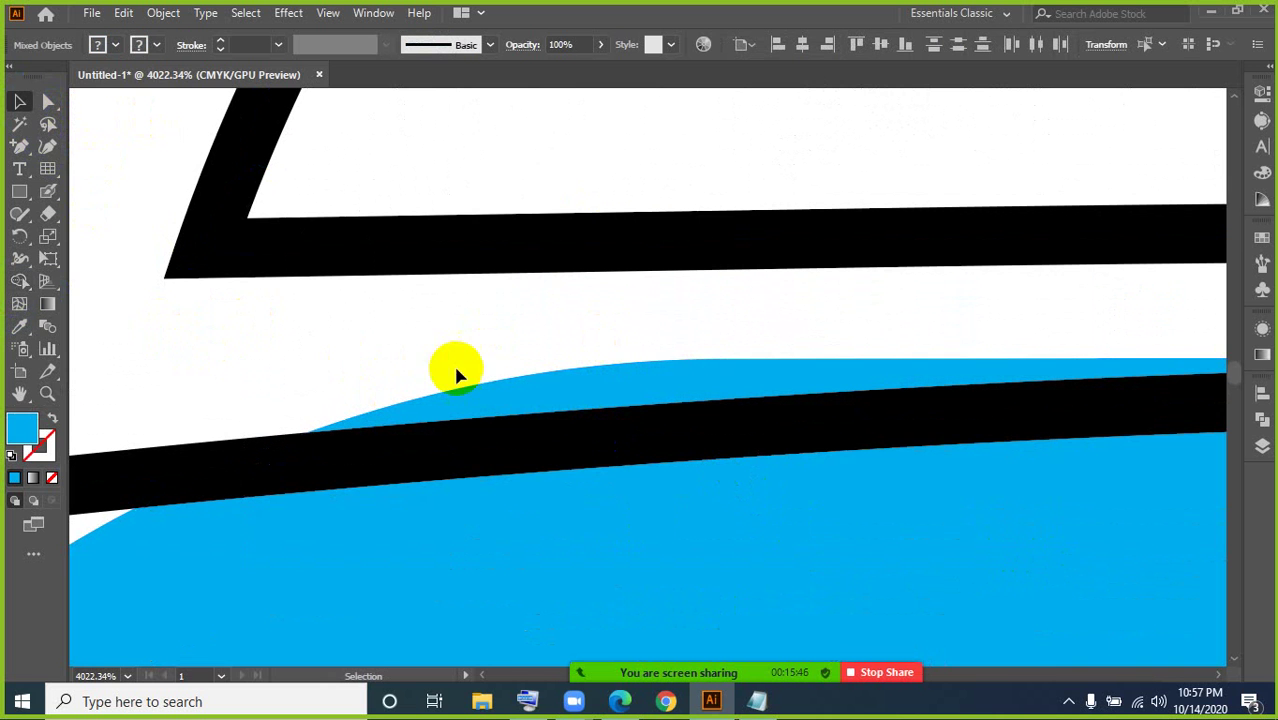
# Step: Remove the blue area spilling over the fish's back outline beneath the dorsal fin, using the Shape Builder tool on the selected shapes
pyautogui.click(531, 397)
pyautogui.moveTo(348, 303); pyautogui.dragTo(793, 537)
pyautogui.click(21, 283)
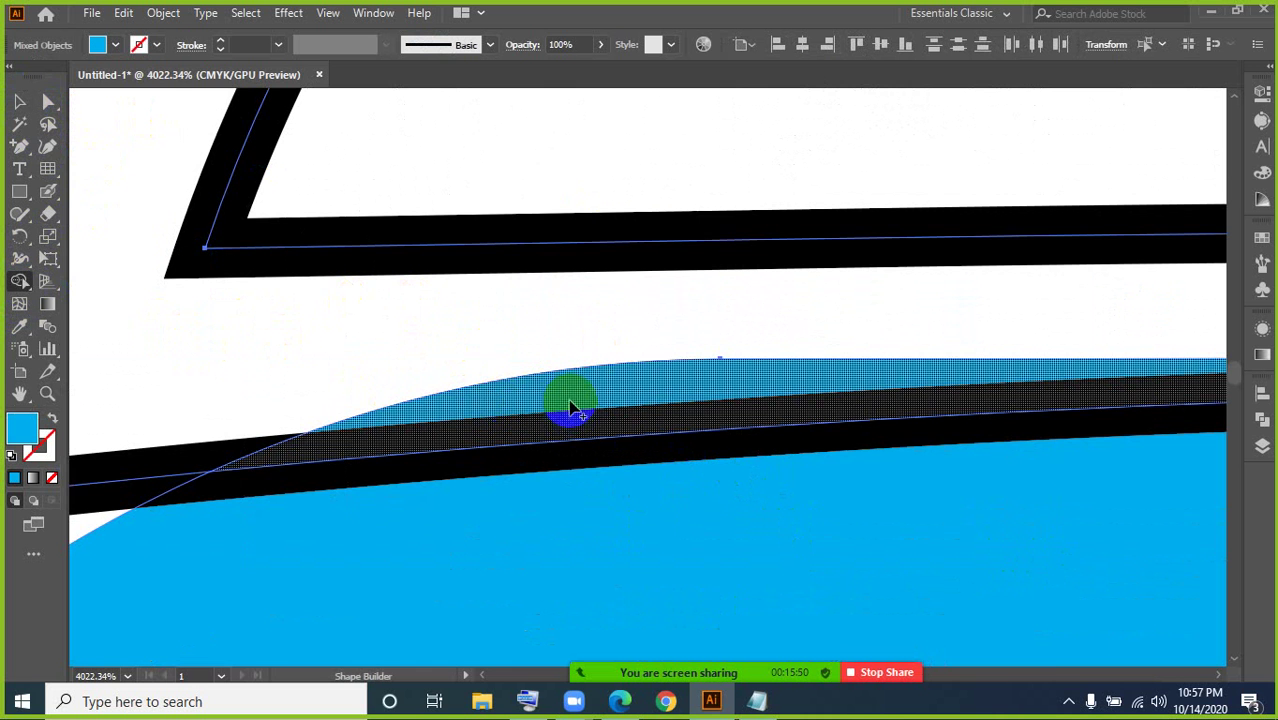
pyautogui.keyDown('alt'); pyautogui.click(577, 392); pyautogui.keyUp('alt')
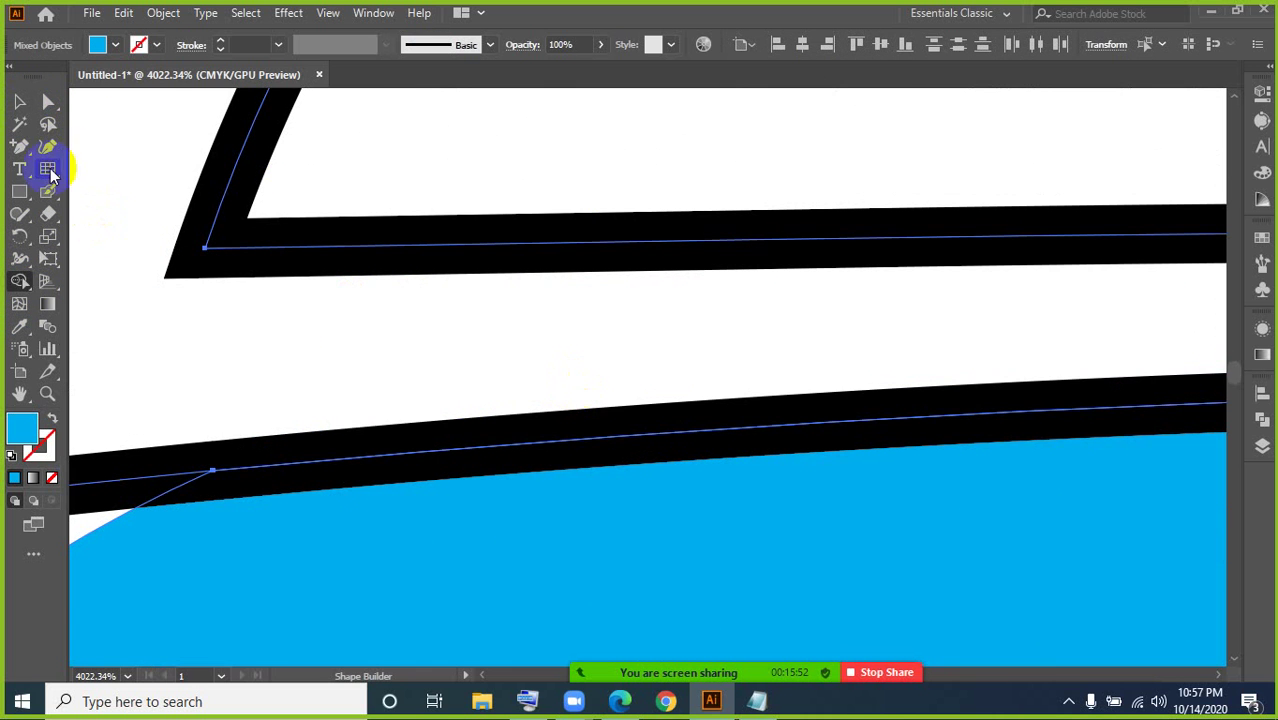
pyautogui.click(20, 101)
pyautogui.click(181, 394)
# Step: Delete the complete fish drawing so the artboard is empty
pyautogui.hotkey('ctrl', '-')
pyautogui.hotkey('ctrl', '-')
pyautogui.hotkey('ctrl', '-')
pyautogui.hotkey('ctrl', '-')
pyautogui.hotkey('ctrl', '-')
pyautogui.hotkey('ctrl', '-')
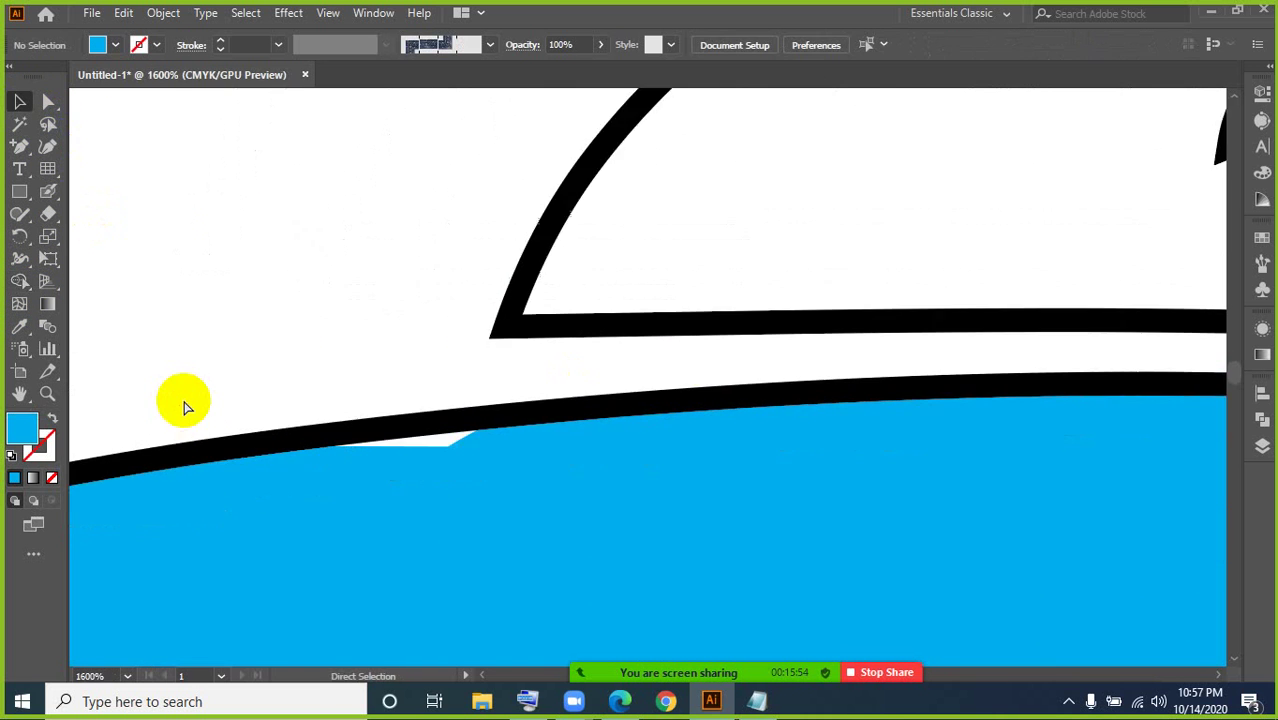
pyautogui.hotkey('ctrl', '-')
pyautogui.hotkey('ctrl', '-')
pyautogui.hotkey('ctrl', '-')
pyautogui.hotkey('ctrl', '-')
pyautogui.hotkey('ctrl', '-')
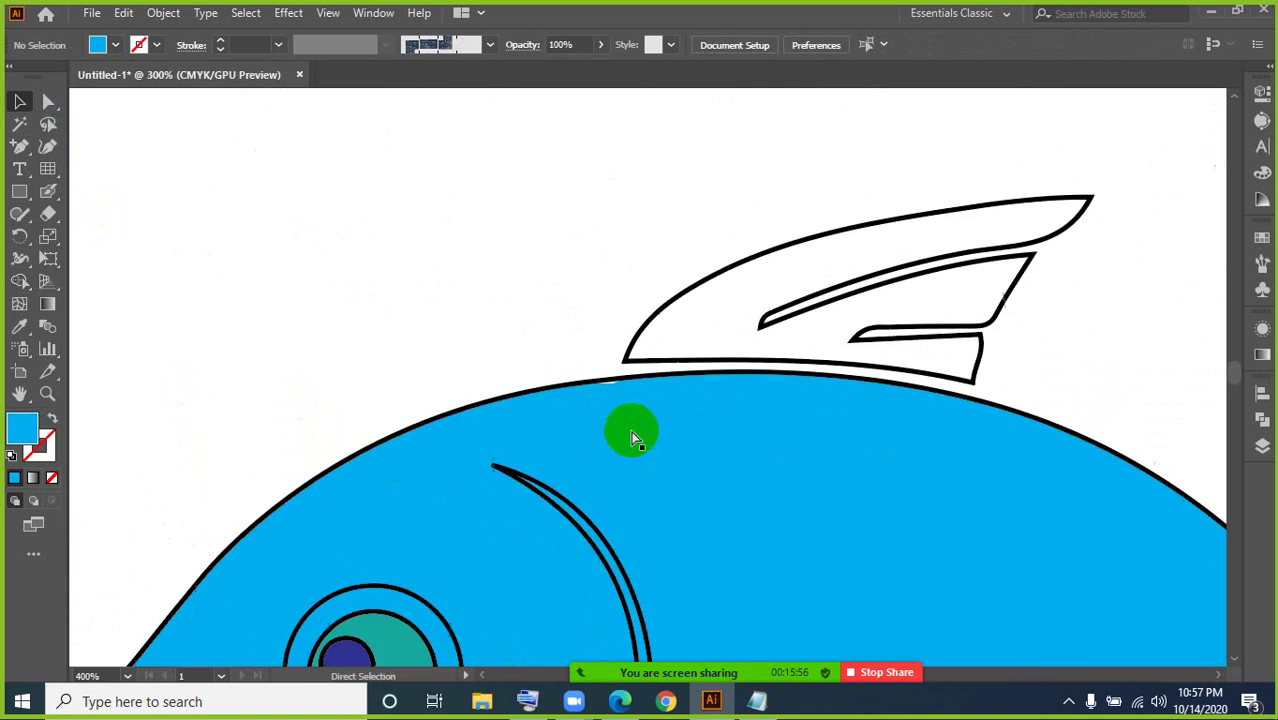
pyautogui.hotkey('ctrl', '-')
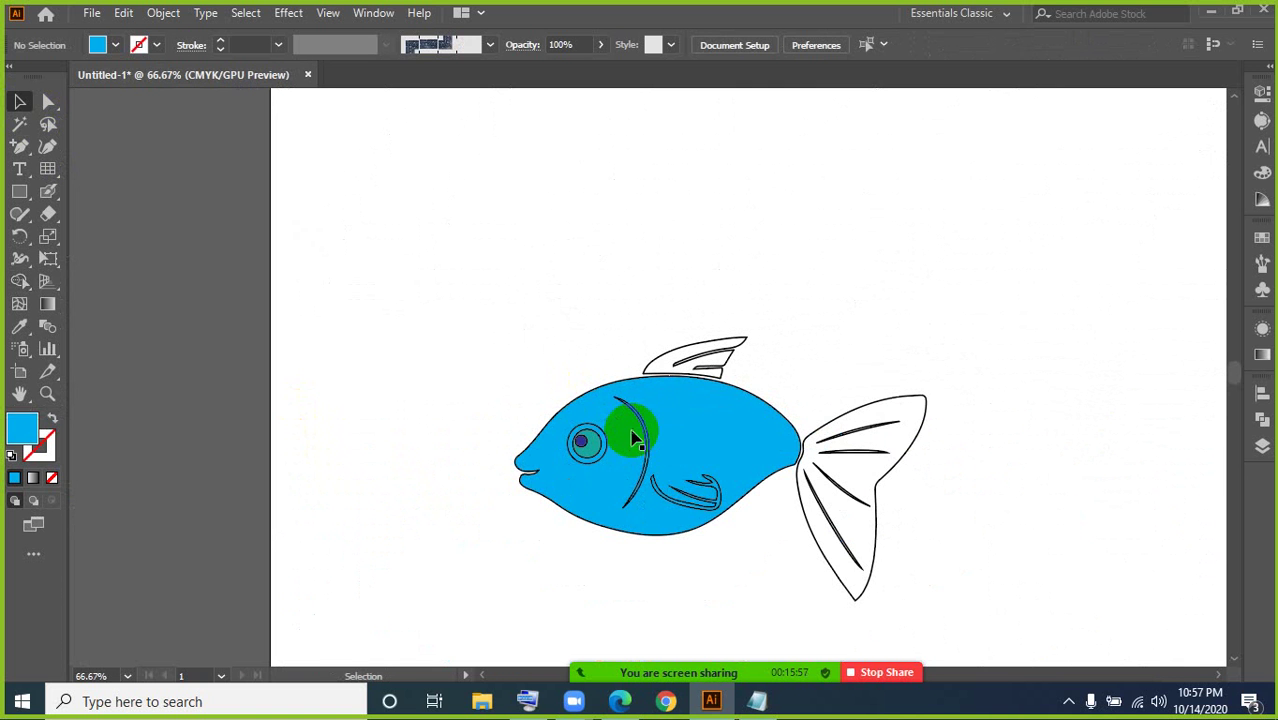
pyautogui.click(50, 200)
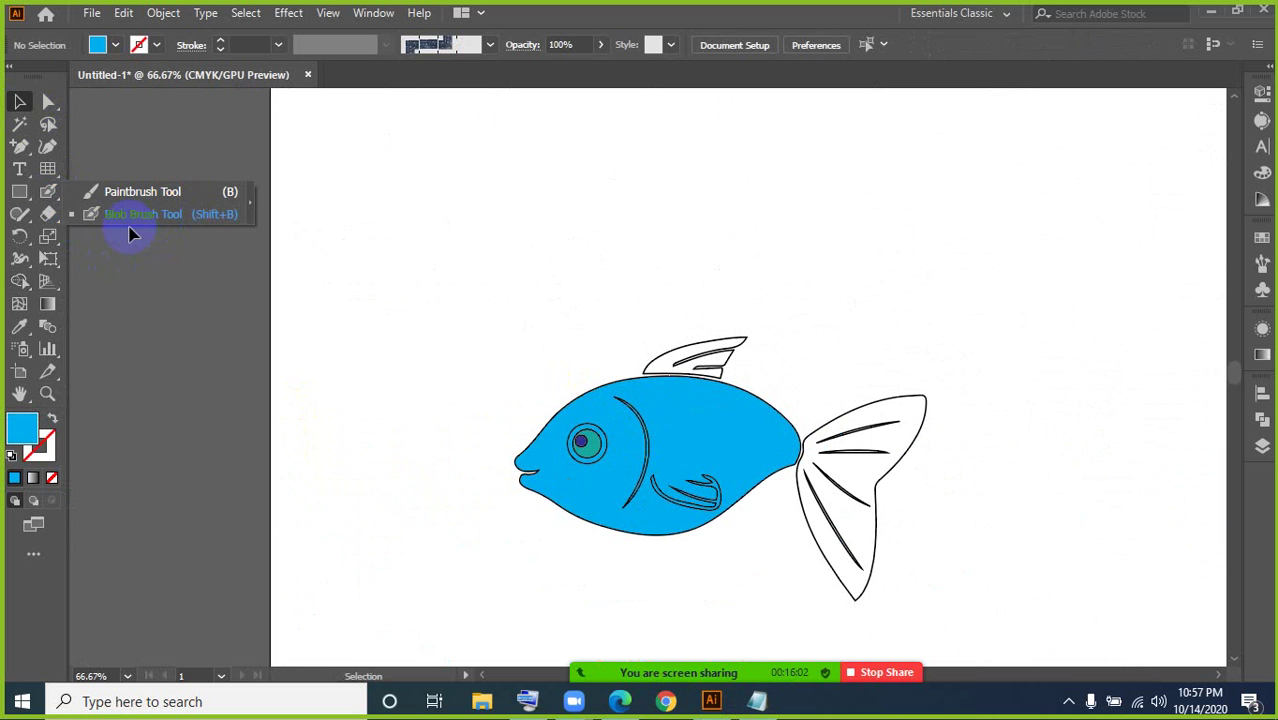
pyautogui.moveTo(491, 264); pyautogui.dragTo(955, 586)
pyautogui.press('Delete')
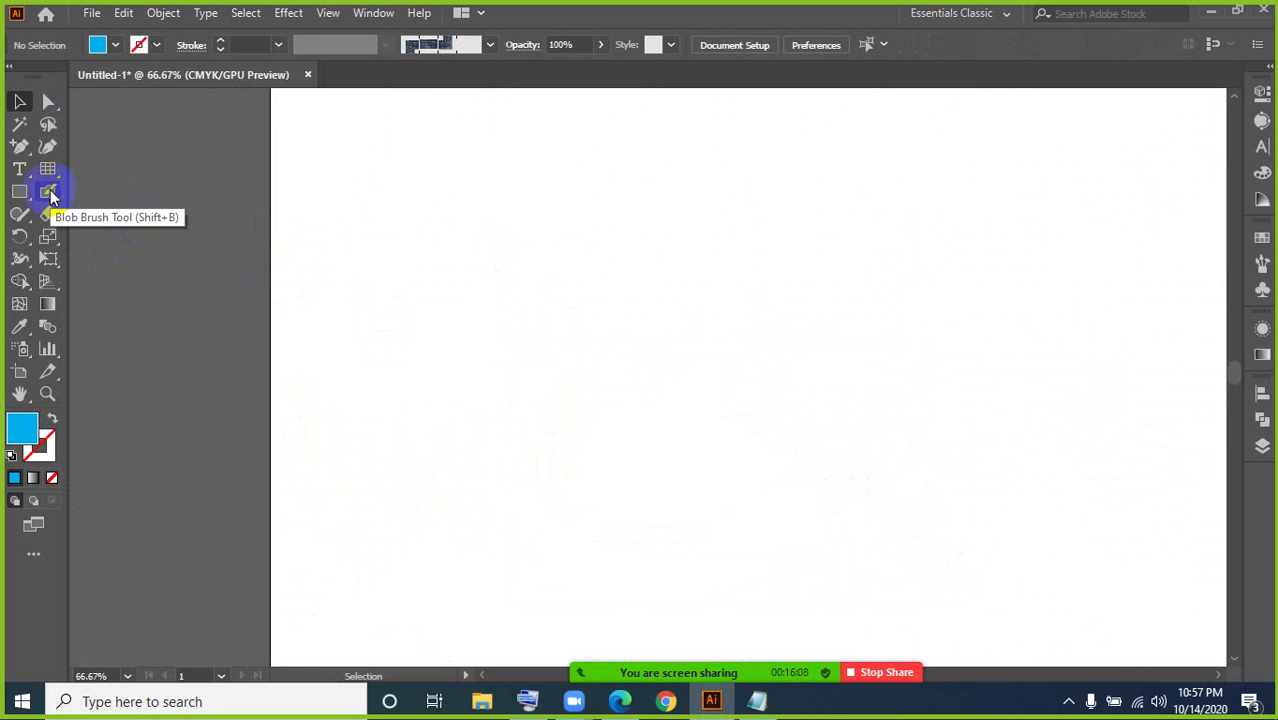
# Step: Try a curved Paintbrush stroke with the current denim pattern brush on the upper artboard and undo it
pyautogui.moveTo(50, 196)
pyautogui.mouseDown()
pyautogui.moveTo(132, 209)
pyautogui.moveTo(137, 190)
pyautogui.mouseUp()
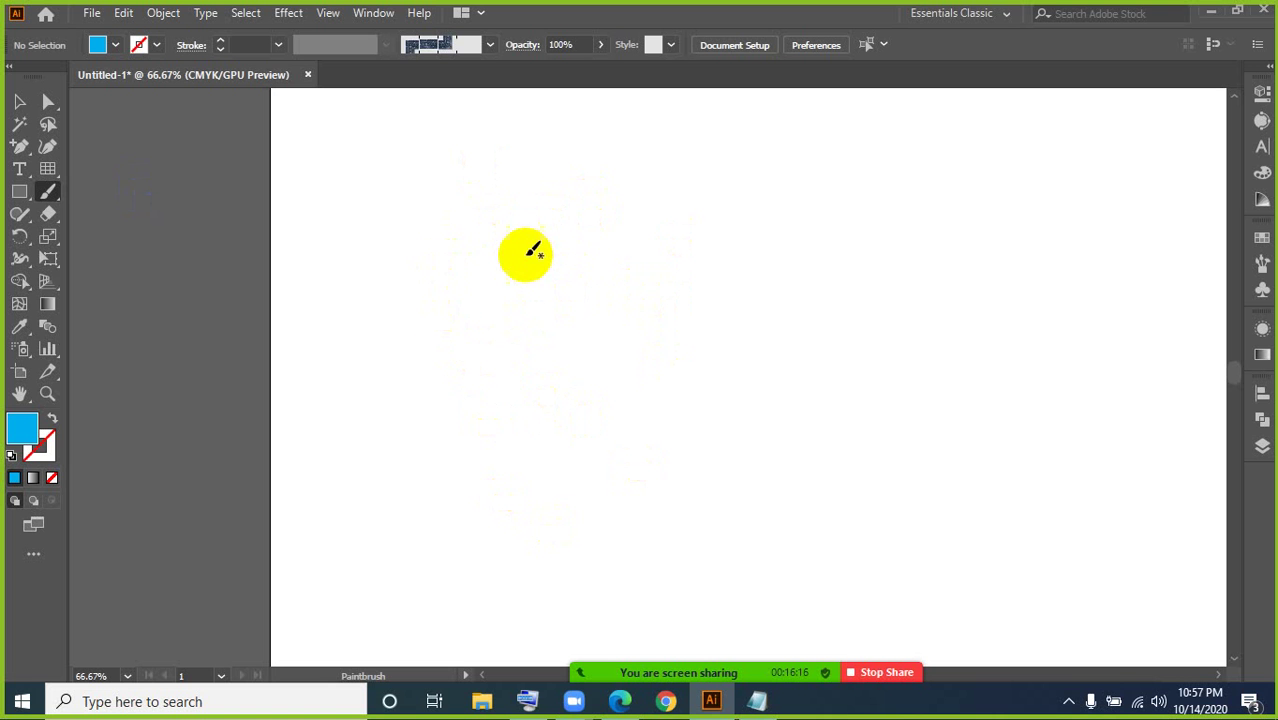
pyautogui.moveTo(467, 199)
pyautogui.mouseDown()
pyautogui.moveTo(628, 254)
pyautogui.moveTo(678, 180)
pyautogui.mouseUp()
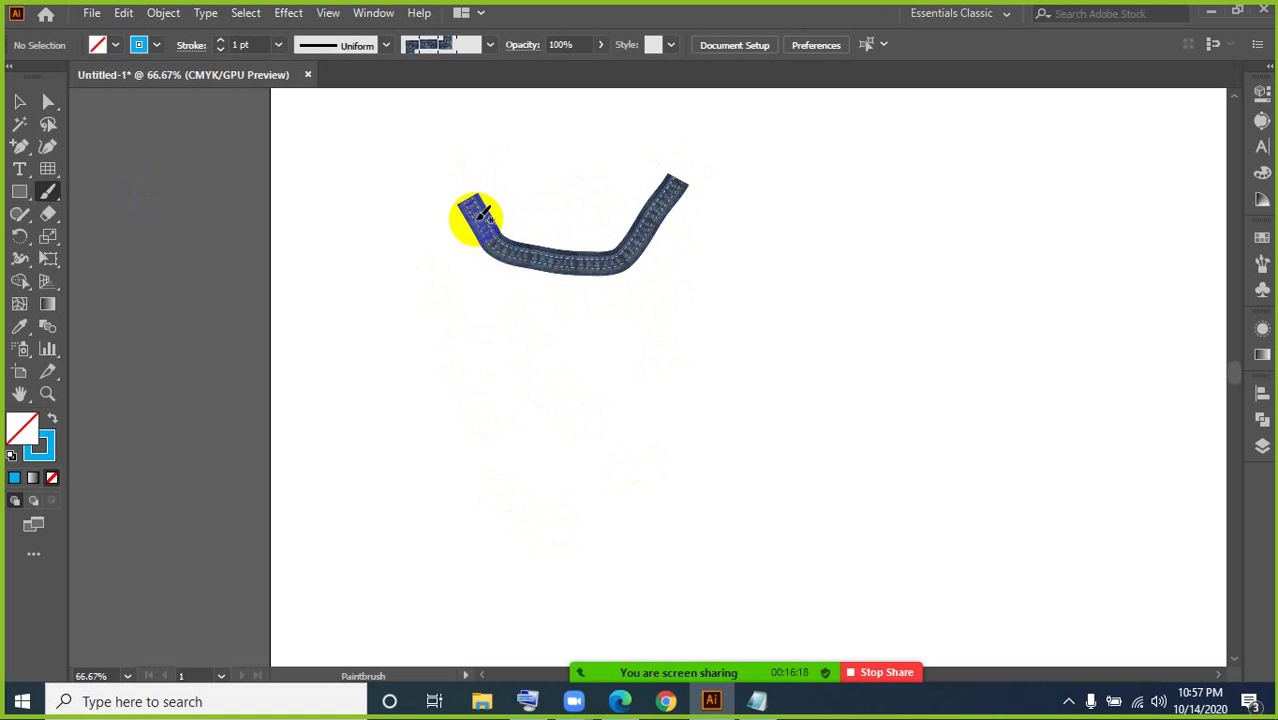
pyautogui.hotkey('ctrl', 'z')
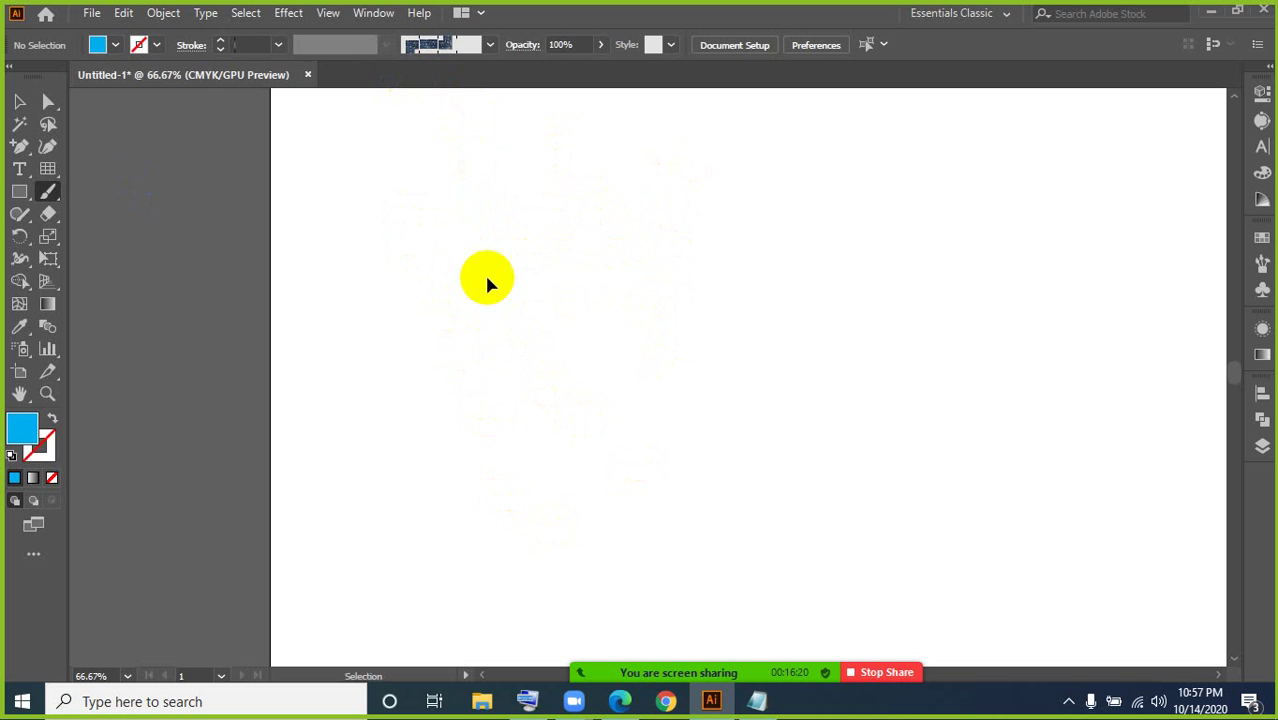
# Step: Paint a simple fish outline with a tail, gill line and dot eye, using the Paintbrush with the 5 pt. Round brush
pyautogui.click(490, 44)
pyautogui.scroll(5, 465, 130)
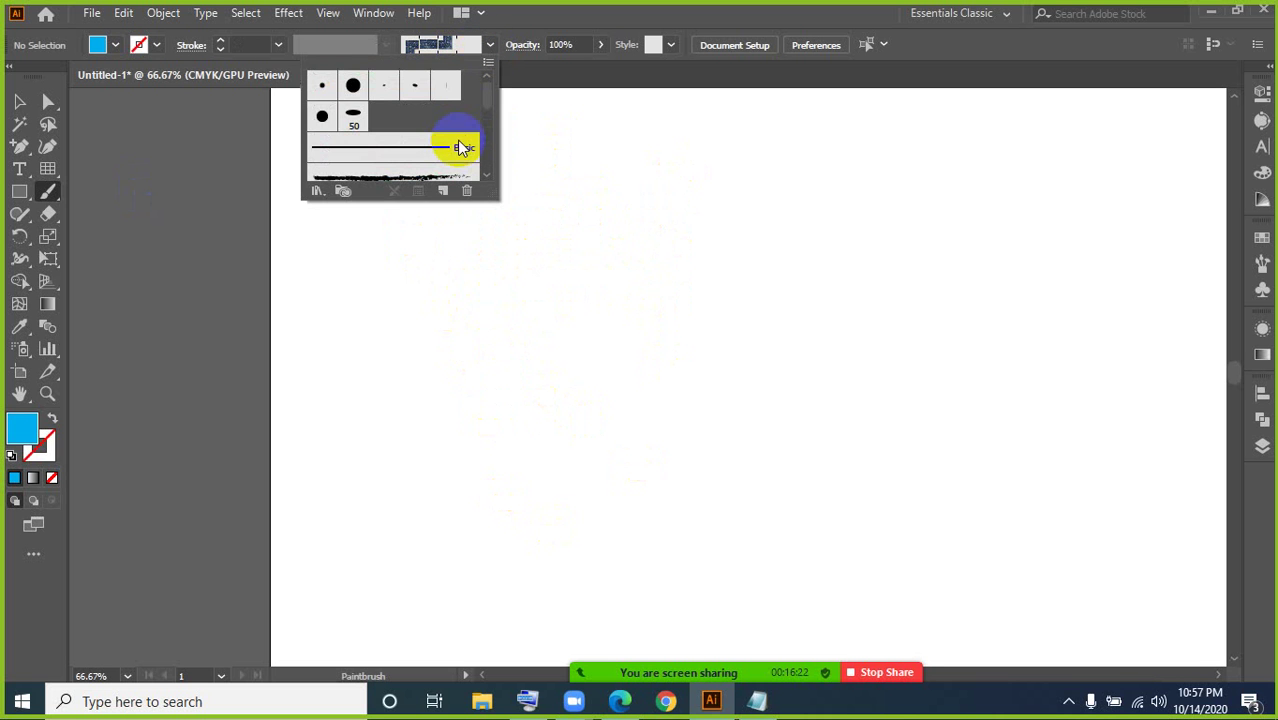
pyautogui.click(322, 86)
pyautogui.click(415, 310)
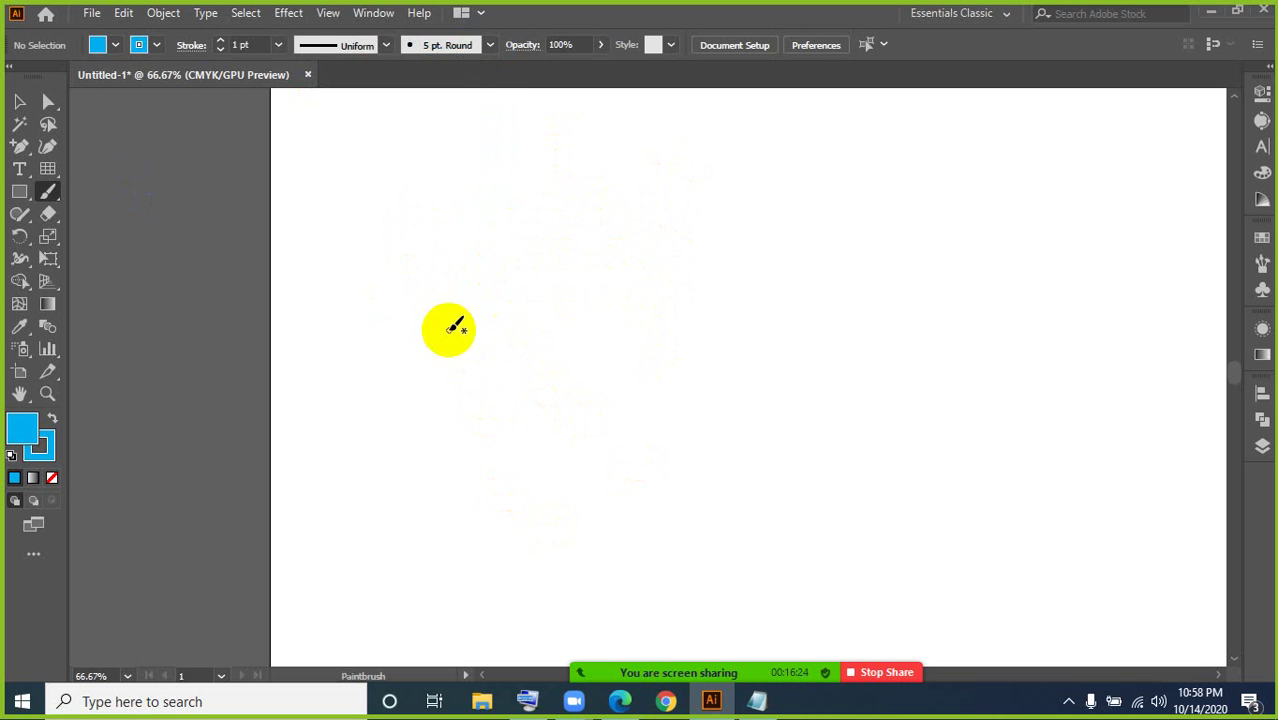
pyautogui.moveTo(420, 240)
pyautogui.mouseDown()
pyautogui.moveTo(575, 256)
pyautogui.moveTo(595, 205)
pyautogui.moveTo(415, 242)
pyautogui.moveTo(532, 191)
pyautogui.moveTo(630, 228)
pyautogui.moveTo(612, 172)
pyautogui.moveTo(594, 204)
pyautogui.moveTo(436, 239)
pyautogui.moveTo(462, 236)
pyautogui.moveTo(474, 203)
pyautogui.mouseUp()
pyautogui.click(436, 238)
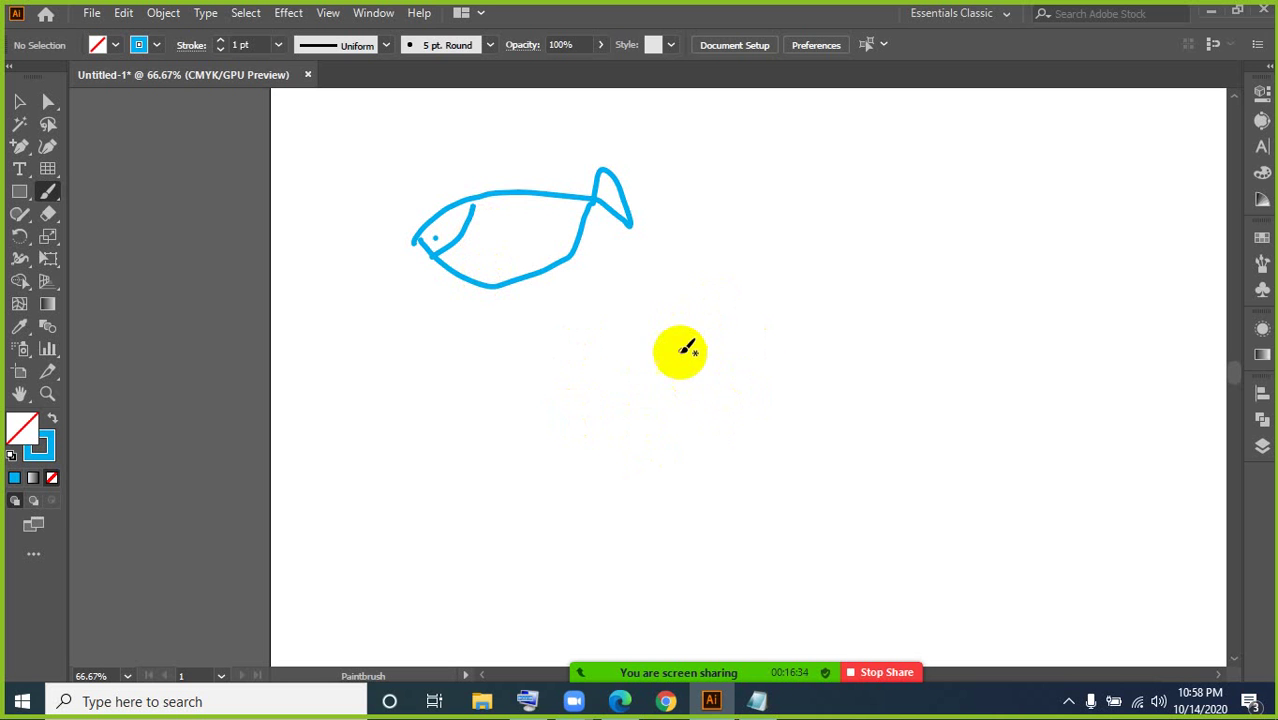
# Step: Paint a house to the lower right of the fish, with a trapezoid roof and two slanted side walls
pyautogui.moveTo(659, 376)
pyautogui.mouseDown()
pyautogui.moveTo(674, 304)
pyautogui.moveTo(701, 275)
pyautogui.moveTo(1000, 271)
pyautogui.mouseUp()
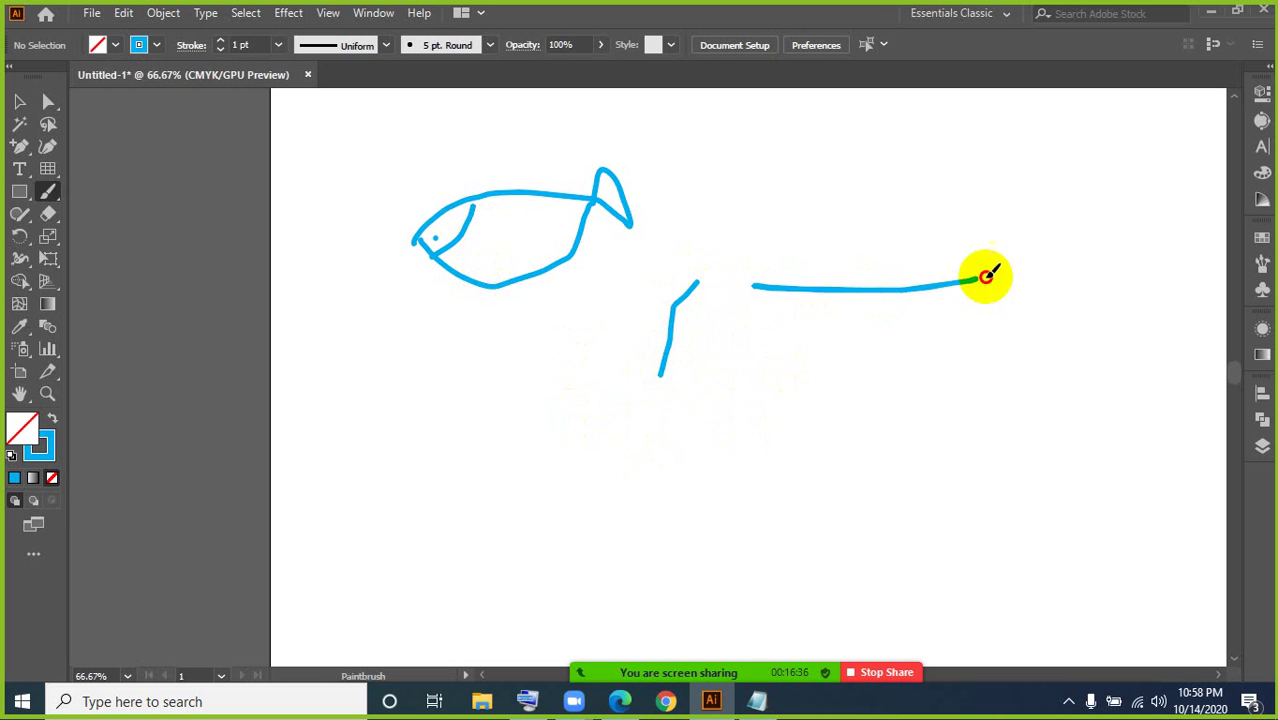
pyautogui.moveTo(808, 289); pyautogui.dragTo(690, 373)
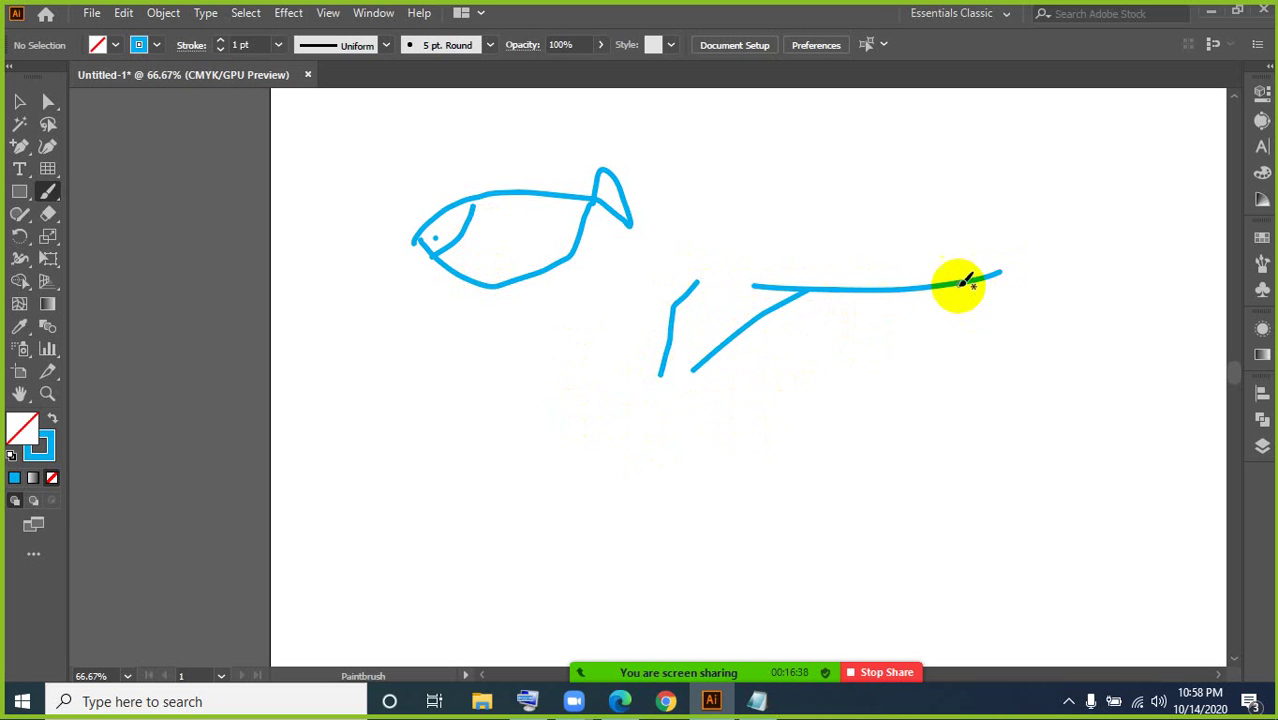
pyautogui.moveTo(962, 283); pyautogui.dragTo(1041, 378)
pyautogui.moveTo(717, 360); pyautogui.dragTo(995, 345)
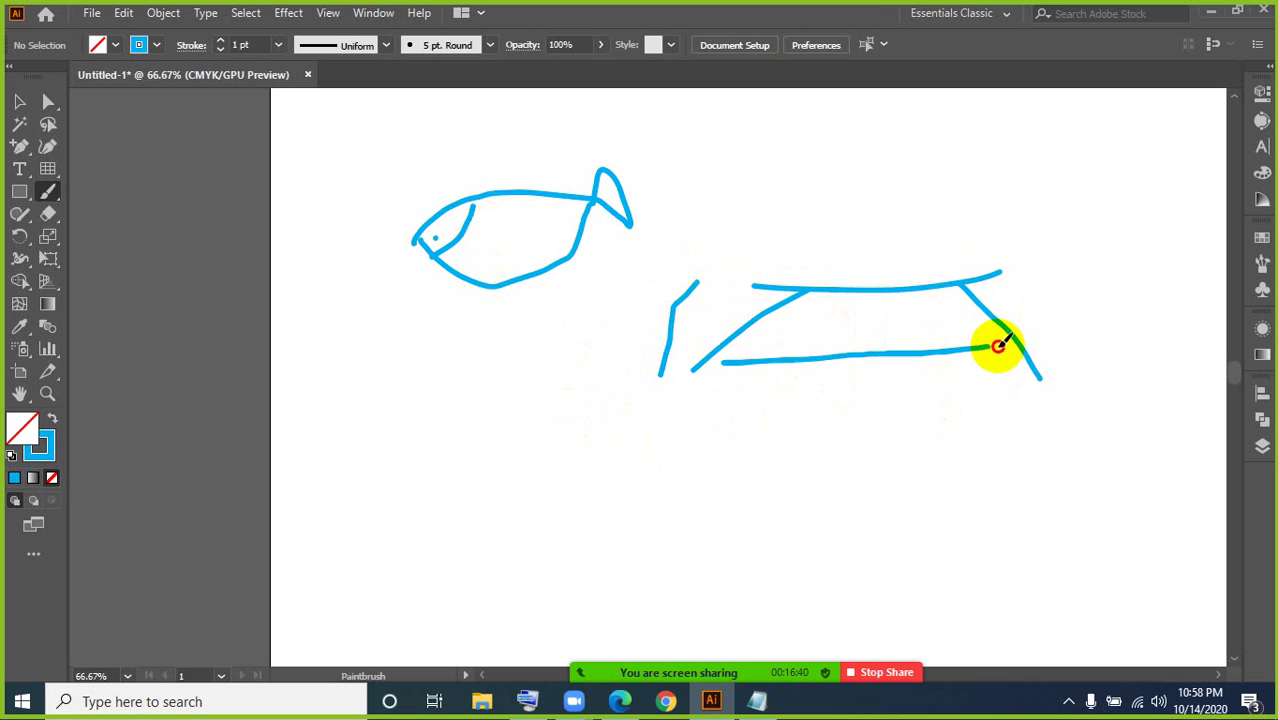
pyautogui.moveTo(718, 364); pyautogui.dragTo(737, 452)
pyautogui.moveTo(997, 346); pyautogui.dragTo(1022, 465)
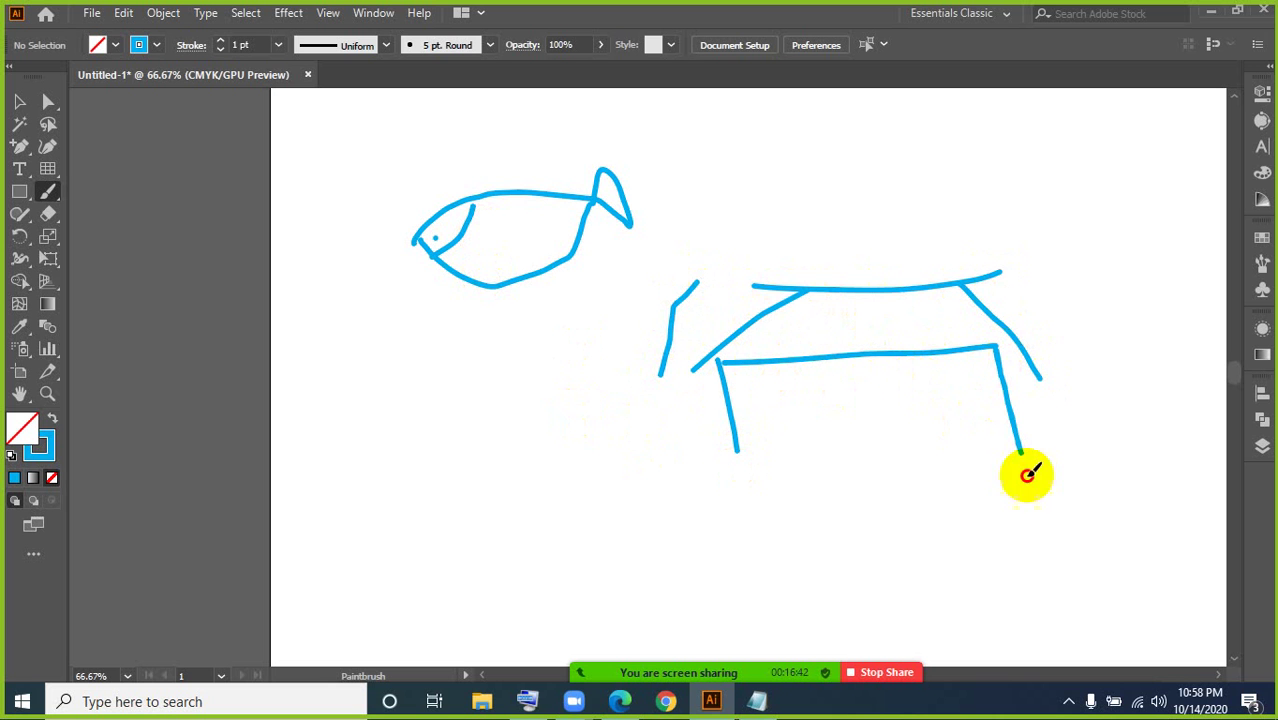
# Step: Add a ground line under the house and a slanted door with a short handle mark
pyautogui.moveTo(697, 480); pyautogui.dragTo(1086, 458)
pyautogui.moveTo(865, 405); pyautogui.dragTo(887, 486)
pyautogui.moveTo(898, 390); pyautogui.dragTo(921, 460)
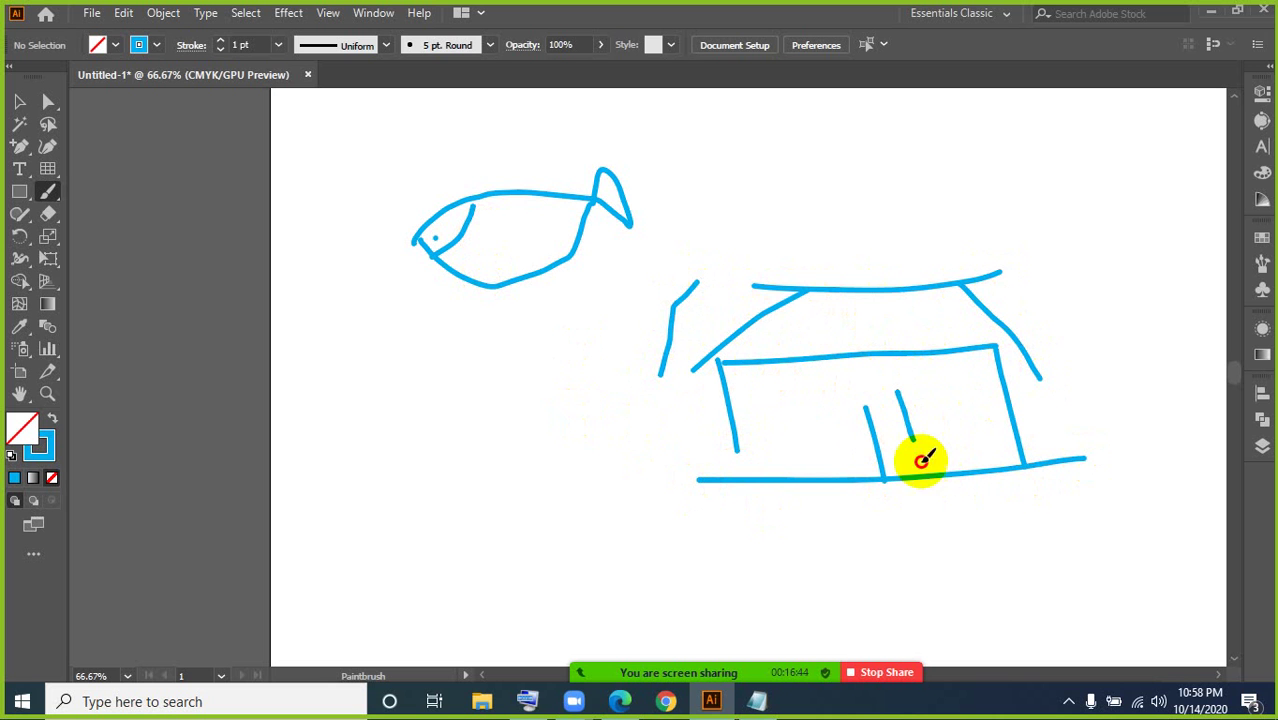
pyautogui.moveTo(866, 414); pyautogui.dragTo(898, 390)
pyautogui.moveTo(893, 456); pyautogui.dragTo(906, 451)
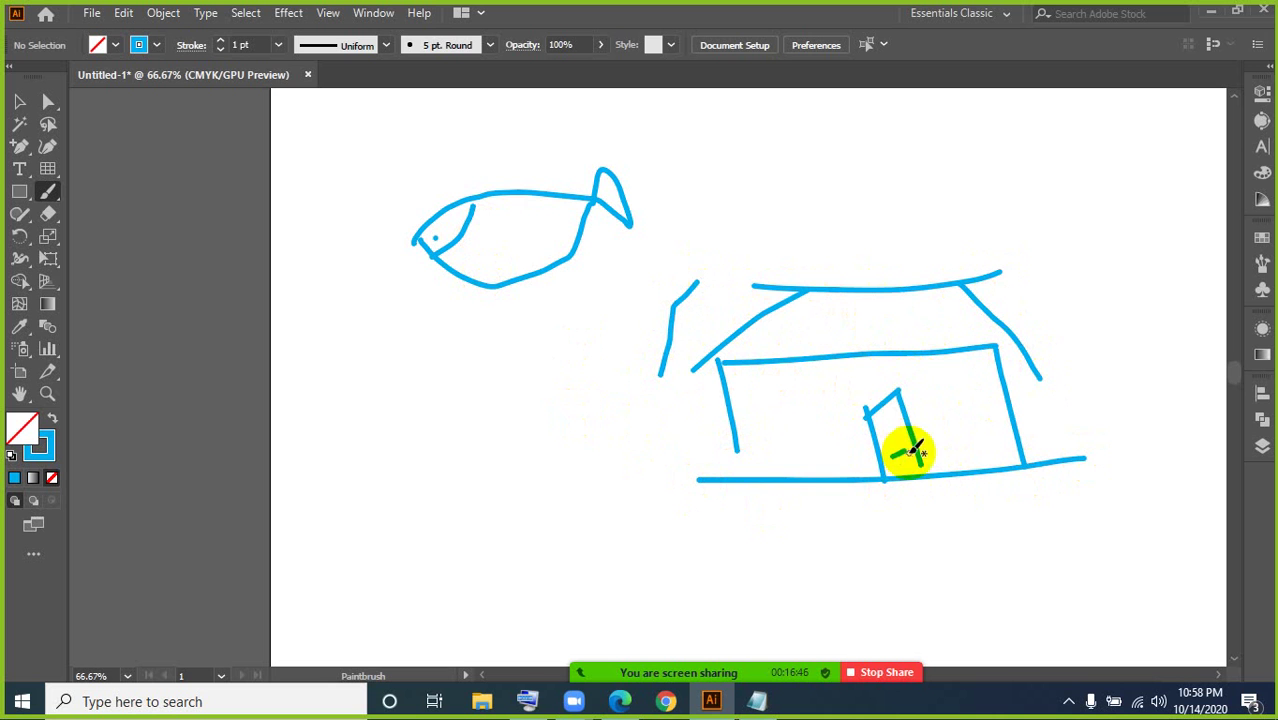
# Step: Paint two handwritten letter shapes below the fish with the Paintbrush tool
pyautogui.moveTo(368, 413)
pyautogui.mouseDown()
pyautogui.moveTo(379, 457)
pyautogui.moveTo(324, 399)
pyautogui.moveTo(405, 447)
pyautogui.moveTo(374, 383)
pyautogui.moveTo(328, 399)
pyautogui.moveTo(492, 378)
pyautogui.moveTo(532, 388)
pyautogui.moveTo(496, 330)
pyautogui.moveTo(522, 335)
pyautogui.moveTo(562, 282)
pyautogui.mouseUp()
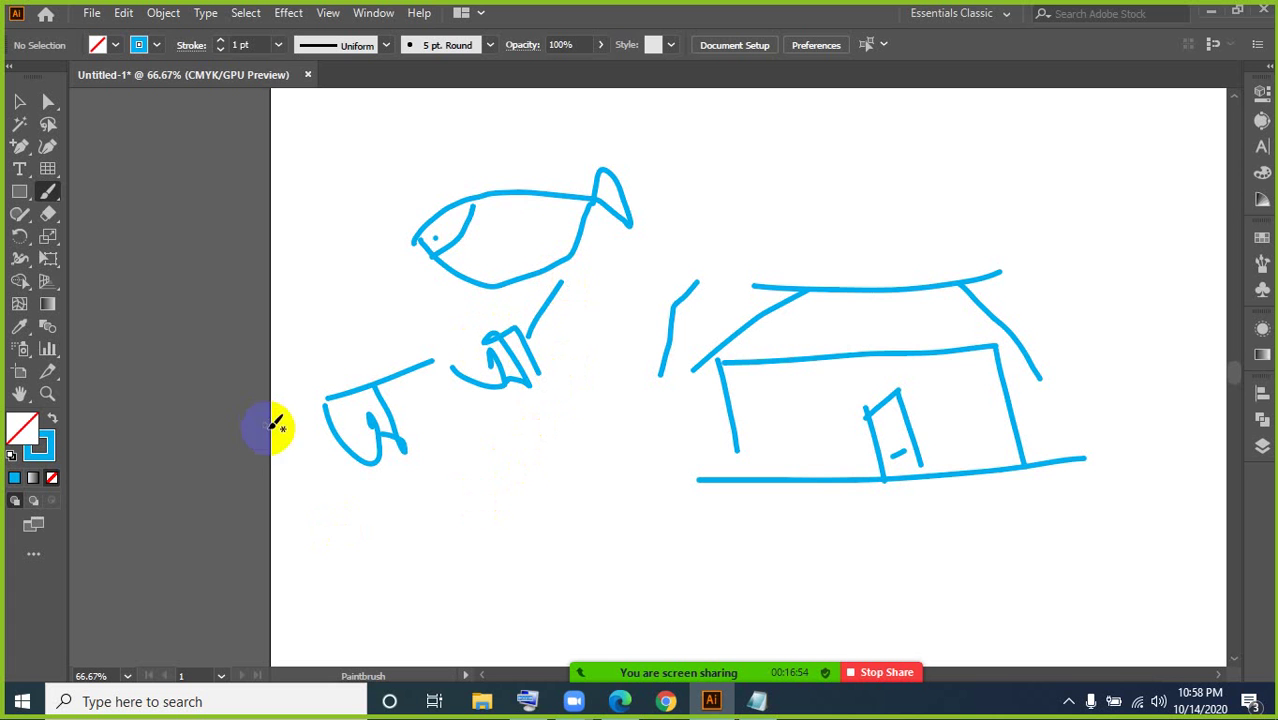
pyautogui.click(55, 199)
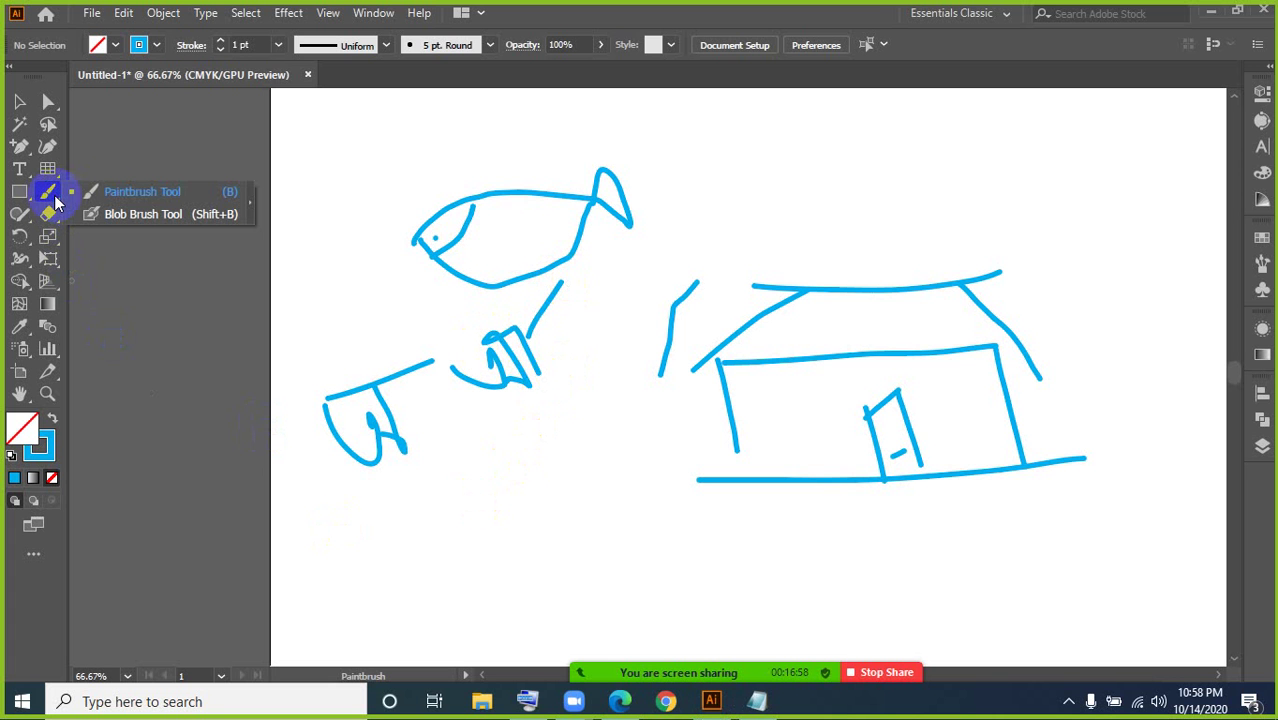
pyautogui.moveTo(54, 195); pyautogui.dragTo(105, 188)
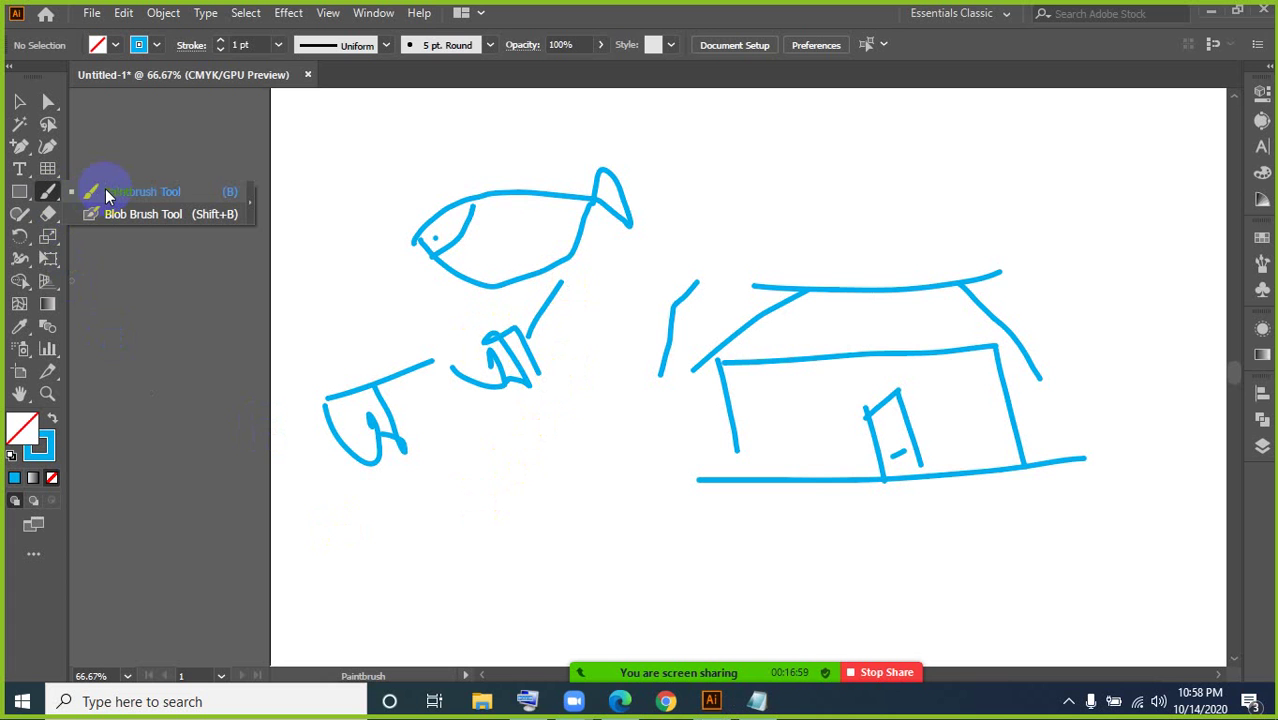
# Step: Open the Decorative_Banners and Seals brush library
pyautogui.click(490, 46)
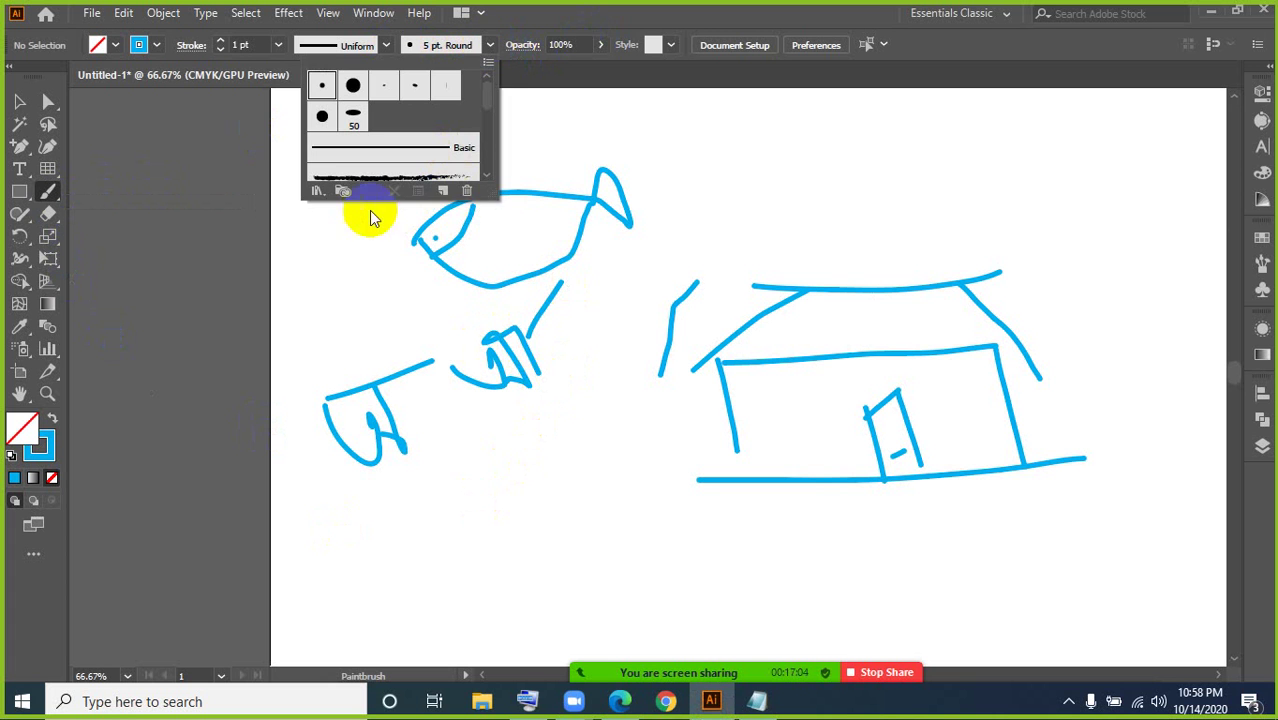
pyautogui.click(320, 192)
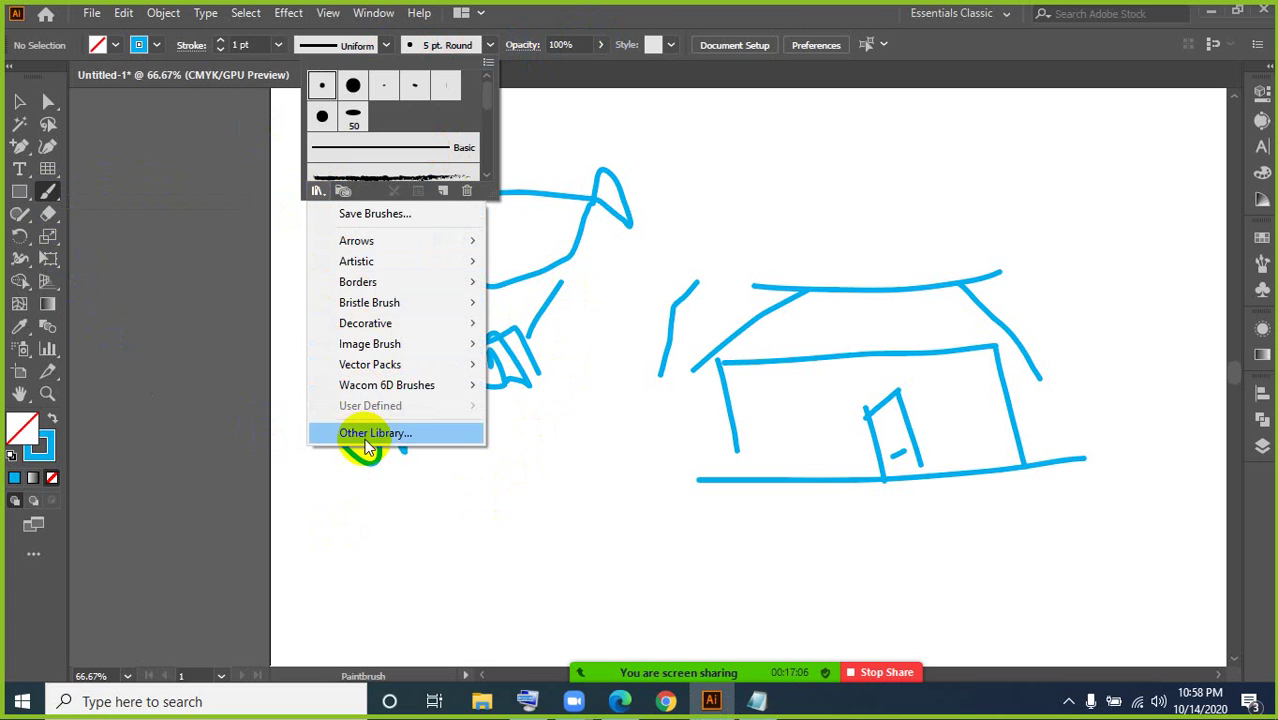
pyautogui.moveTo(348, 302)
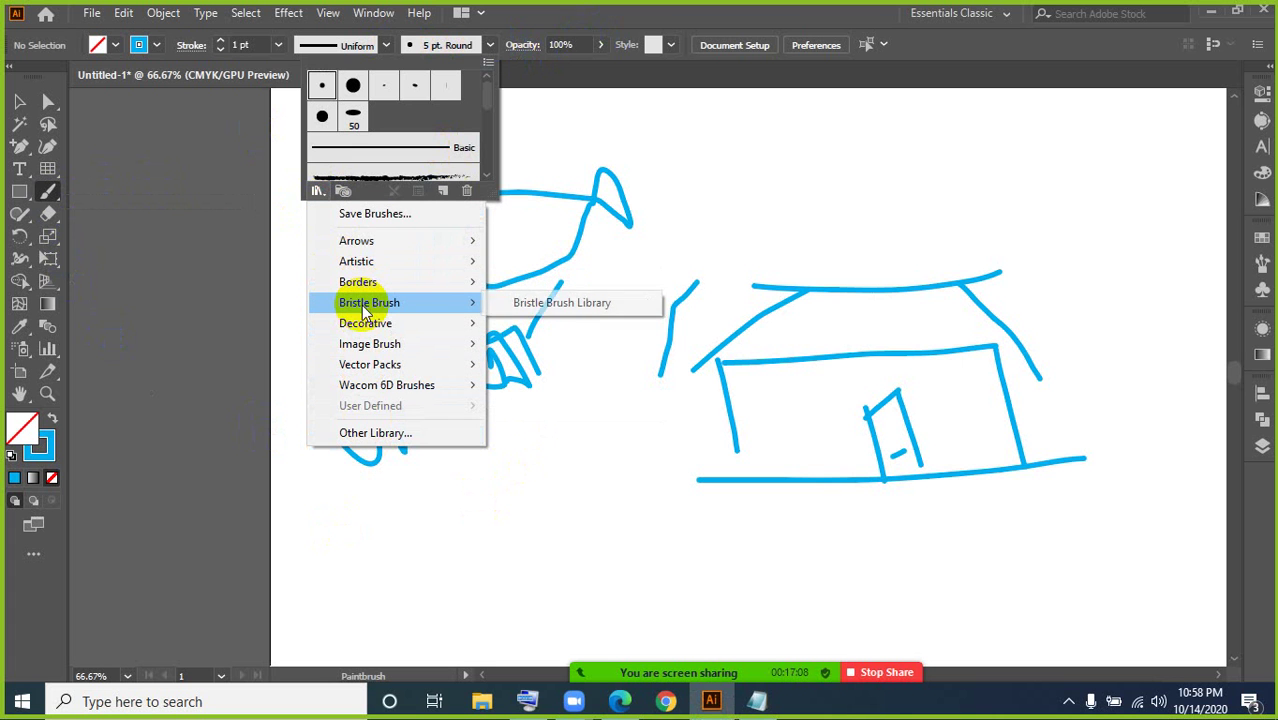
pyautogui.moveTo(483, 325)
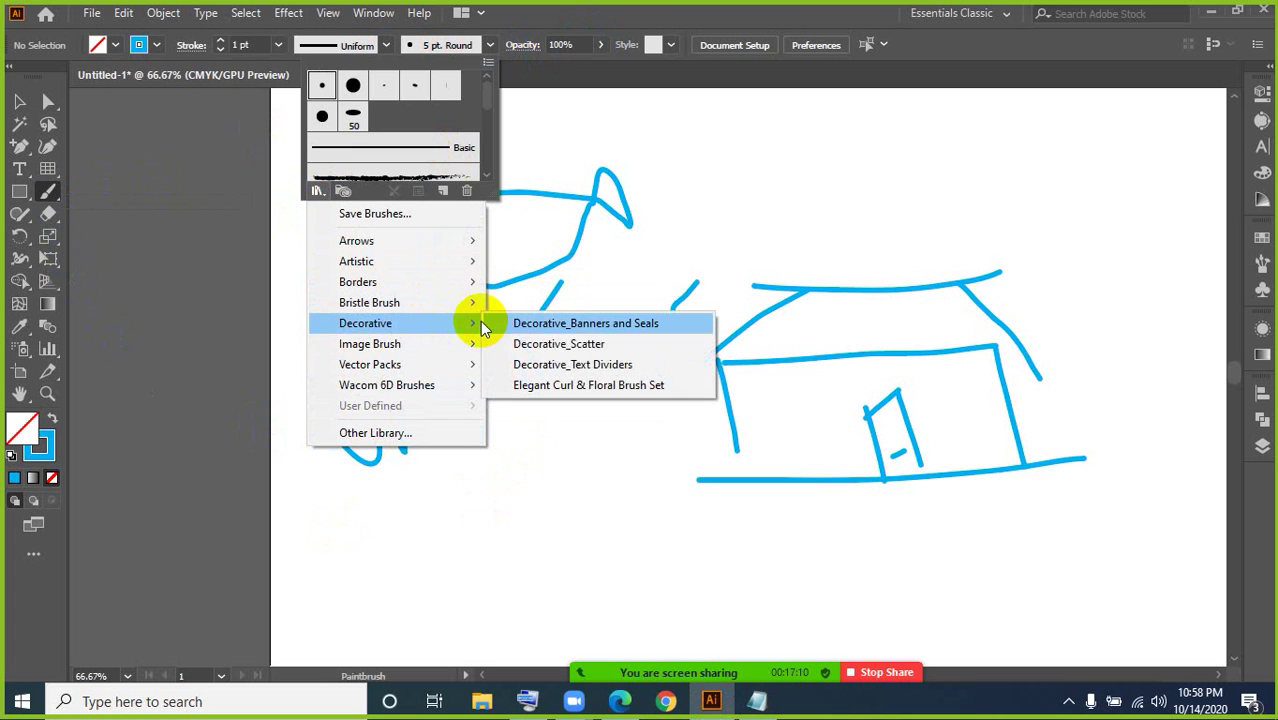
pyautogui.click(566, 325)
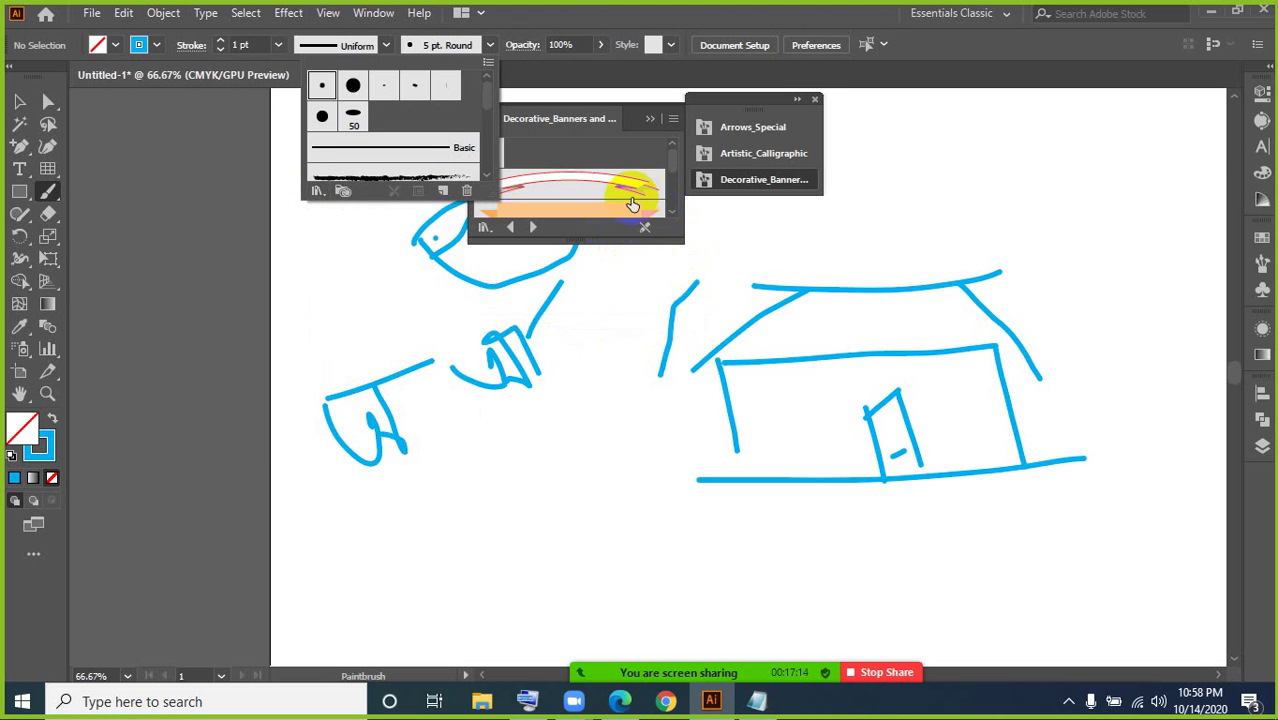
# Step: Paint a long blue arc in the empty area below the letter shapes, and beneath it an arched banner with the red-outlined banner brush
pyautogui.scroll(-5, 570, 450)
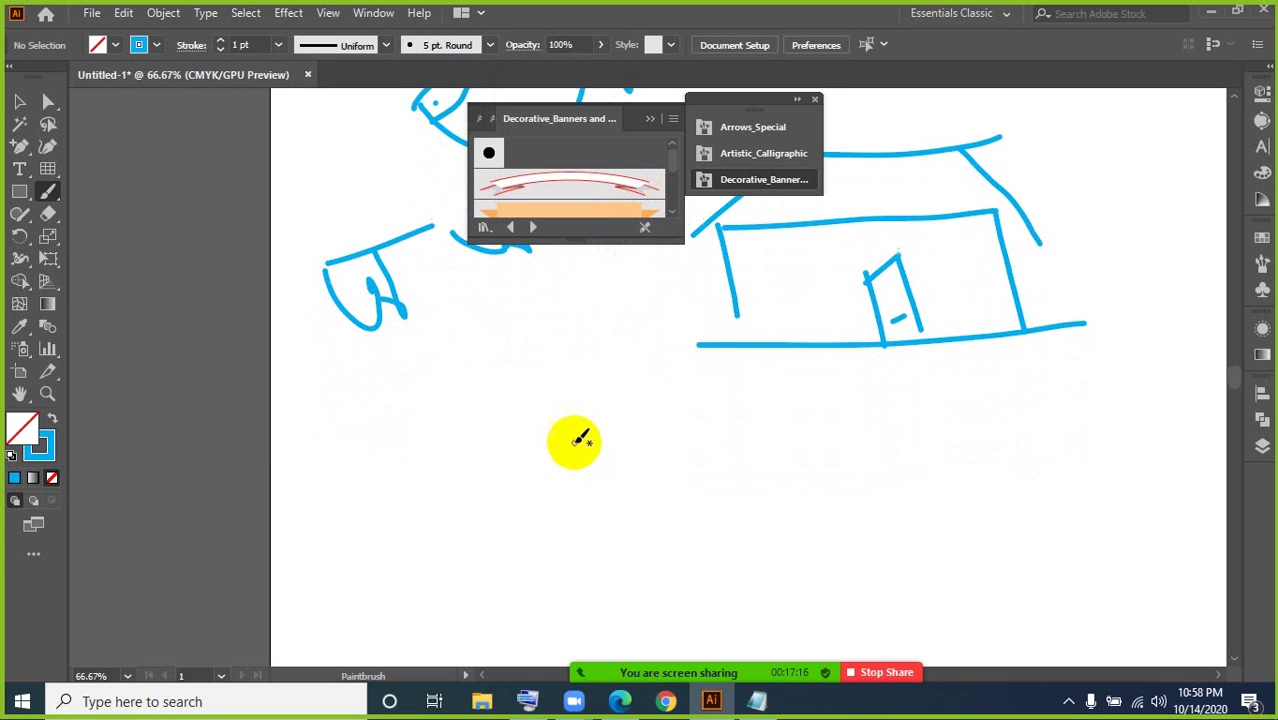
pyautogui.moveTo(372, 450)
pyautogui.mouseDown()
pyautogui.moveTo(553, 429)
pyautogui.moveTo(700, 456)
pyautogui.mouseUp()
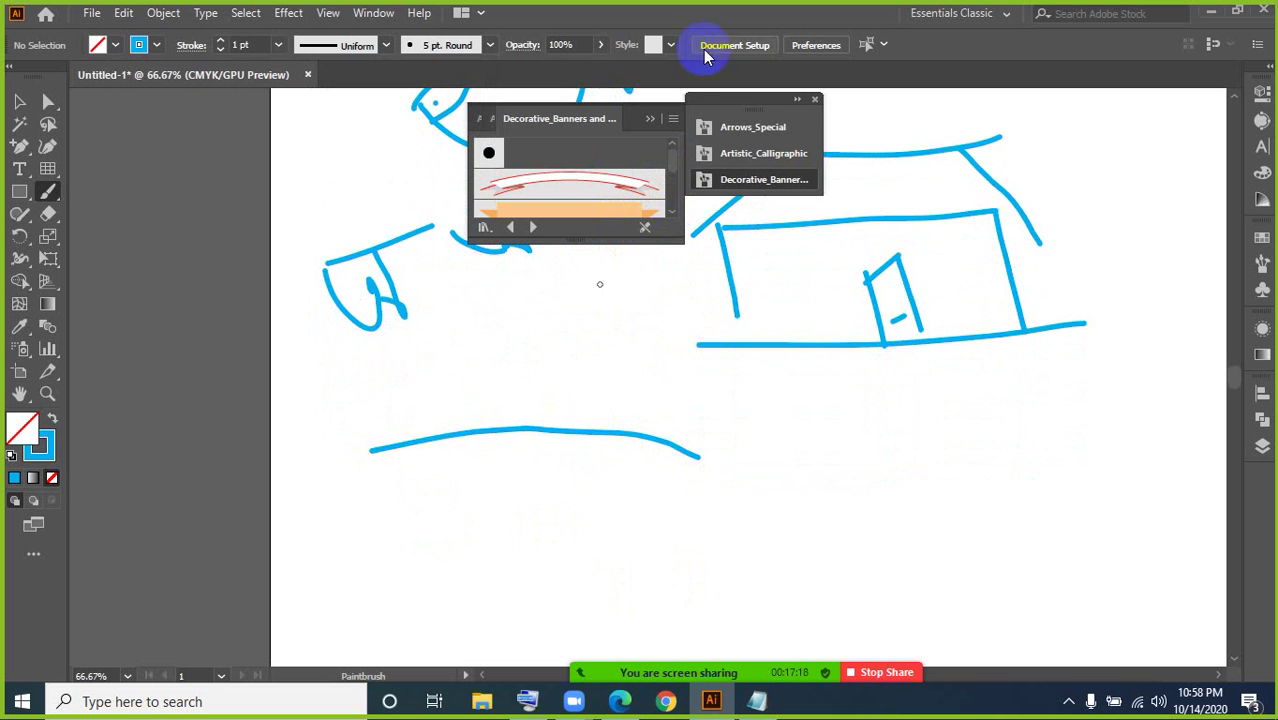
pyautogui.click(623, 187)
pyautogui.scroll(-4, 599, 456)
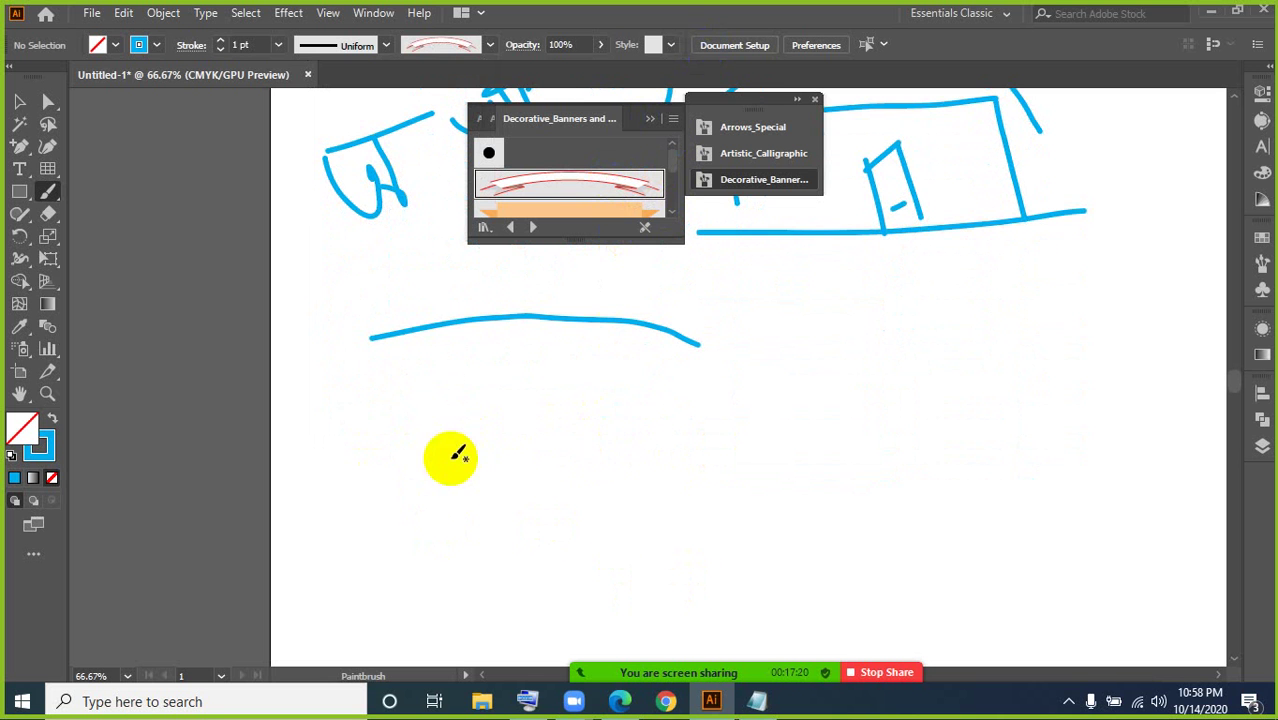
pyautogui.moveTo(450, 457)
pyautogui.mouseDown()
pyautogui.moveTo(762, 438)
pyautogui.moveTo(795, 452)
pyautogui.mouseUp()
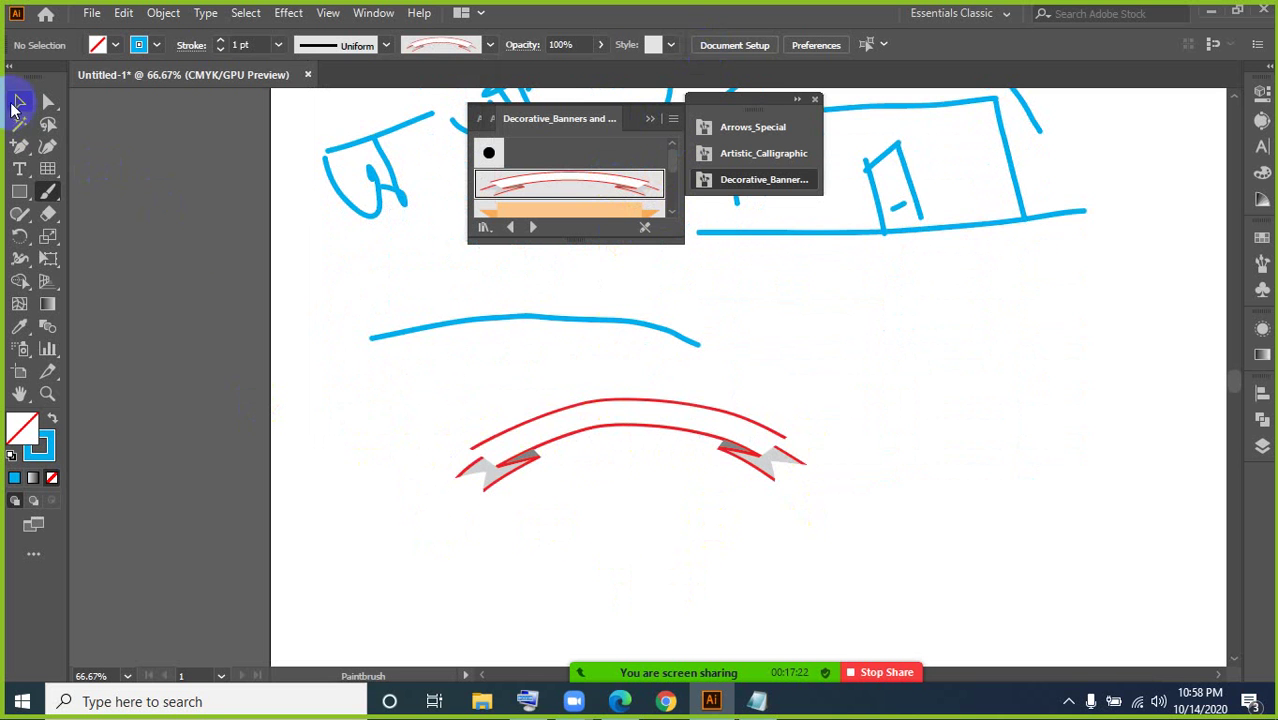
# Step: Delete the red banner stroke below the blue arc
pyautogui.click(17, 103)
pyautogui.scroll(-1, 513, 579)
pyautogui.click(556, 391)
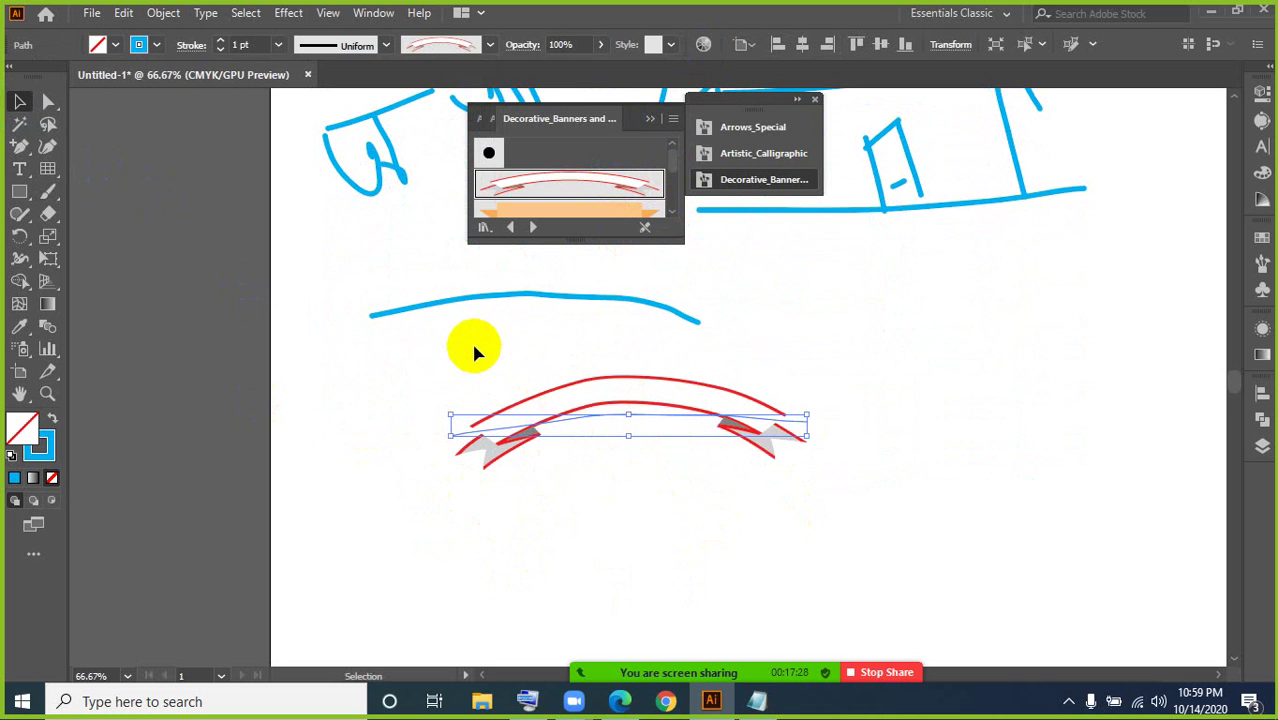
pyautogui.moveTo(474, 346); pyautogui.dragTo(873, 514)
pyautogui.press('Delete')
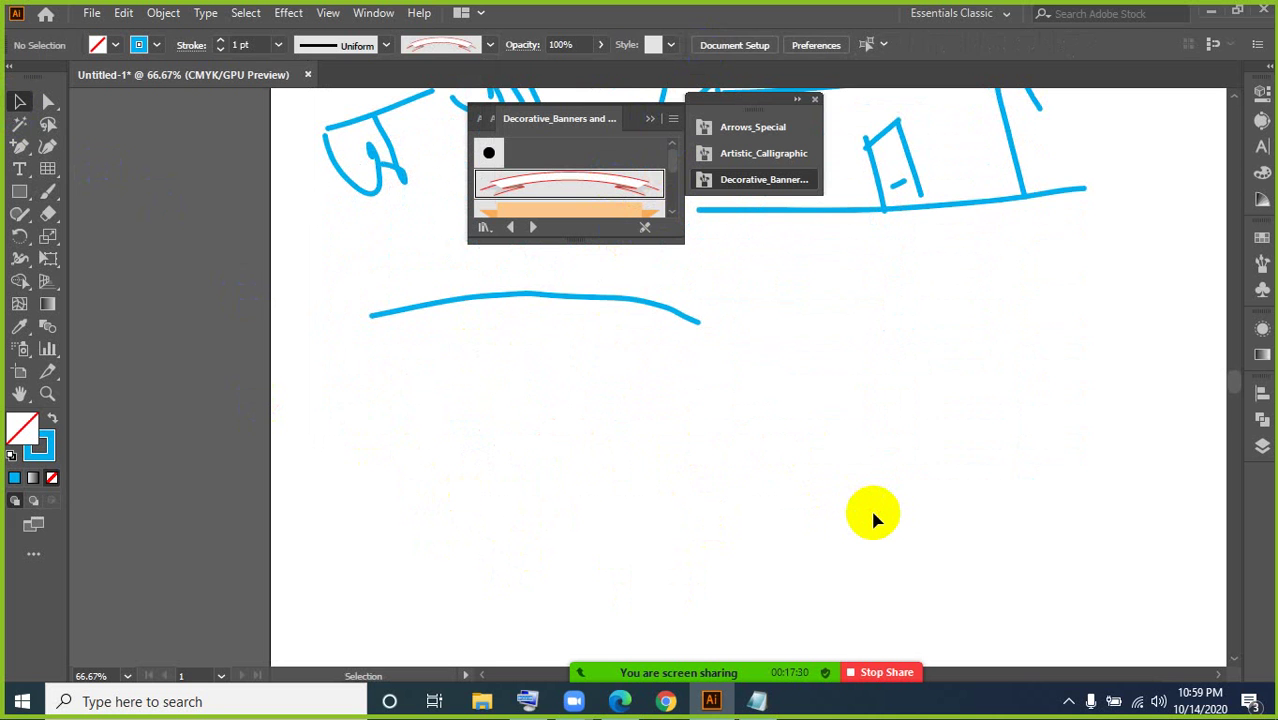
# Step: Close the floating group of brush libraries with the Decorative_Banners and Seals library
pyautogui.scroll(4, 872, 518)
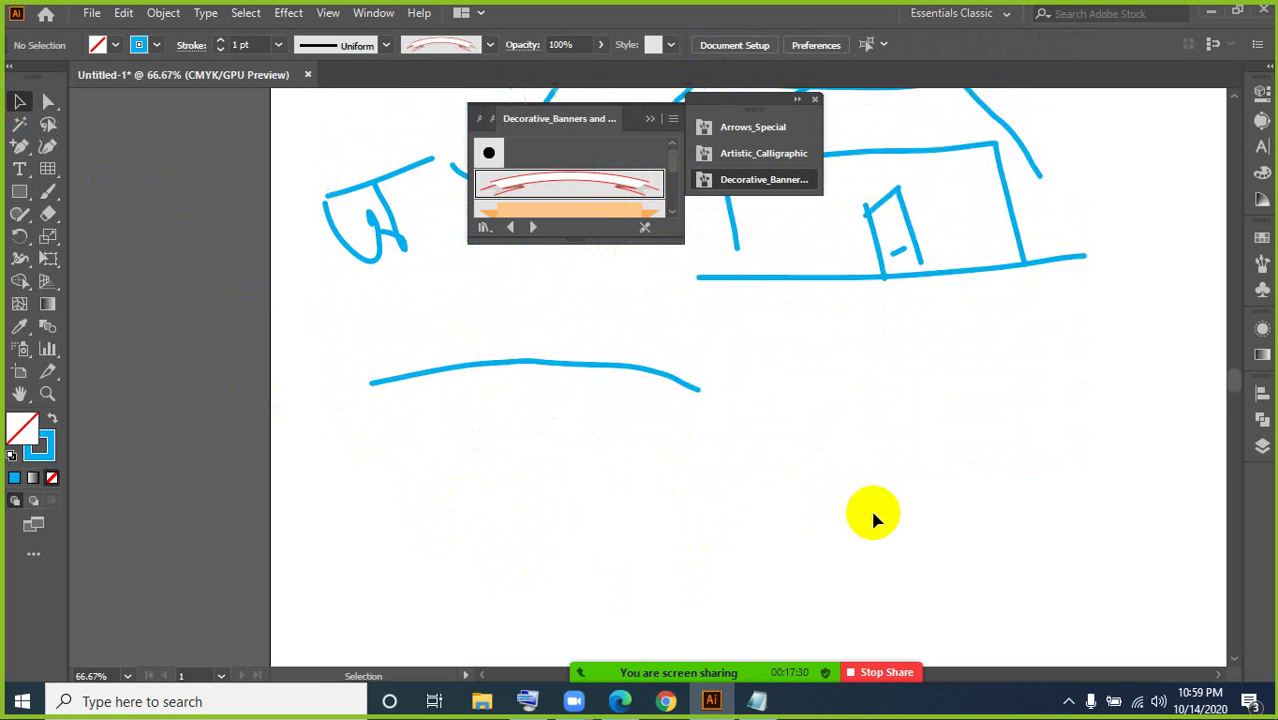
pyautogui.click(652, 118)
pyautogui.click(770, 179)
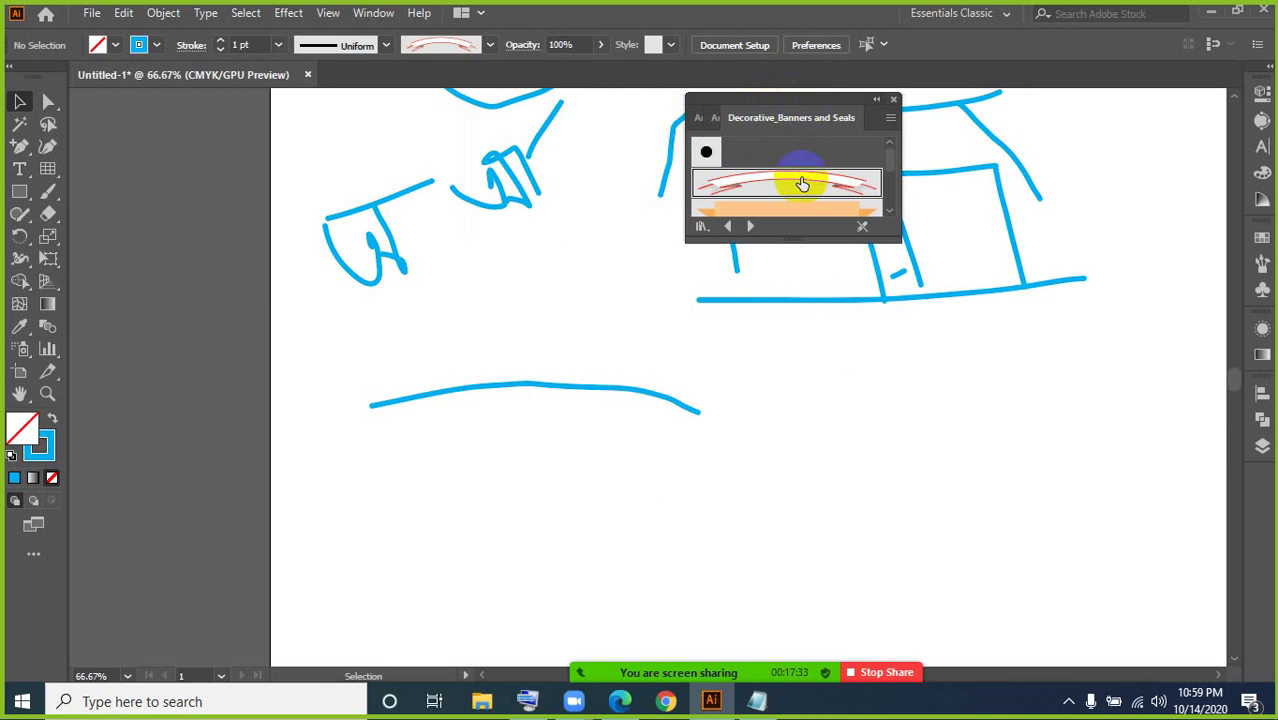
pyautogui.click(893, 101)
# Step: Delete all blue sketches from the large artboard, including the small stroke left near its edge
pyautogui.hotkey('ctrl', '-')
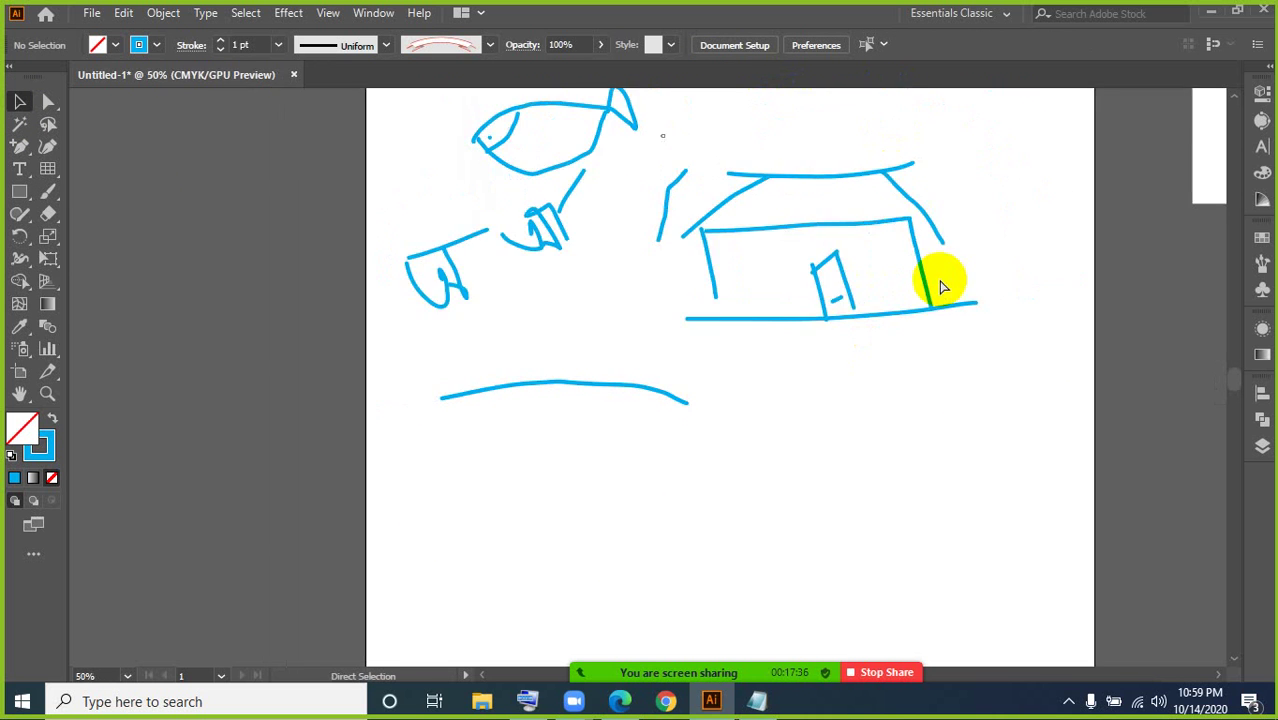
pyautogui.hotkey('ctrl', '-')
pyautogui.hotkey('ctrl', '-')
pyautogui.moveTo(553, 178); pyautogui.dragTo(856, 491)
pyautogui.press('Delete')
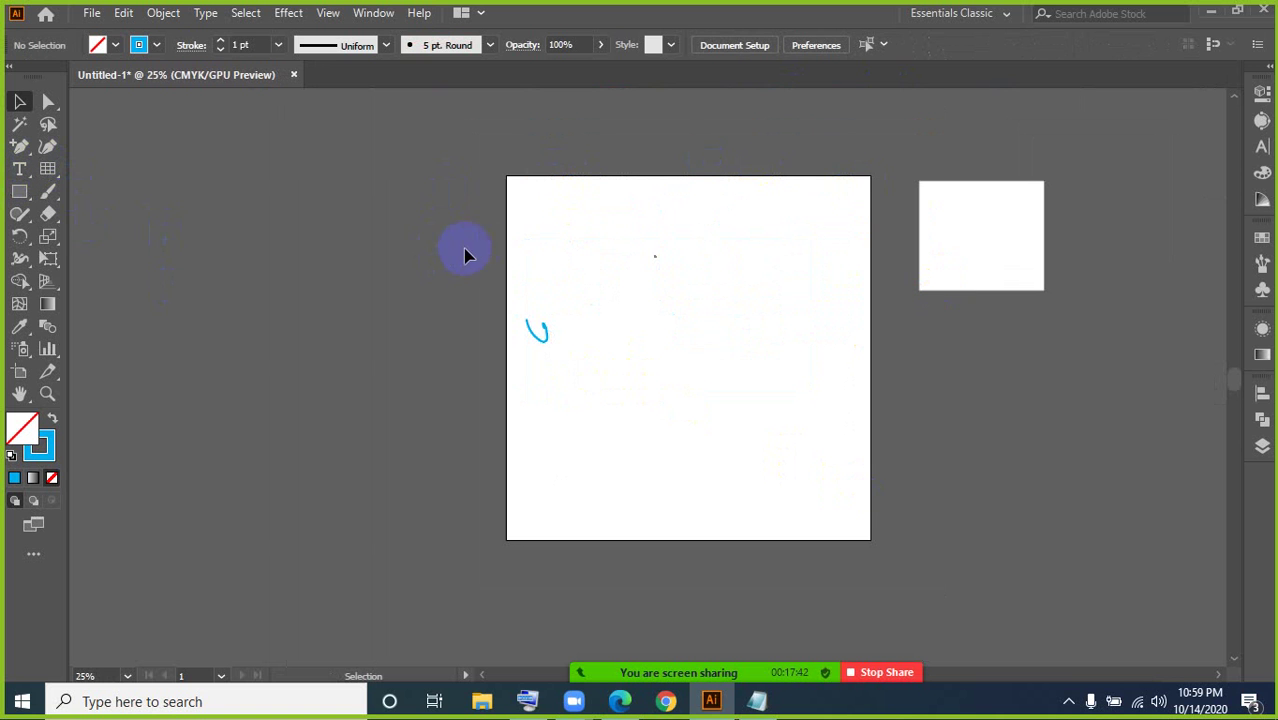
pyautogui.moveTo(465, 255); pyautogui.dragTo(628, 386)
pyautogui.press('Delete')
pyautogui.moveTo(459, 328); pyautogui.dragTo(471, 345)
pyautogui.moveTo(48, 170); pyautogui.dragTo(118, 268)
pyautogui.click(115, 282)
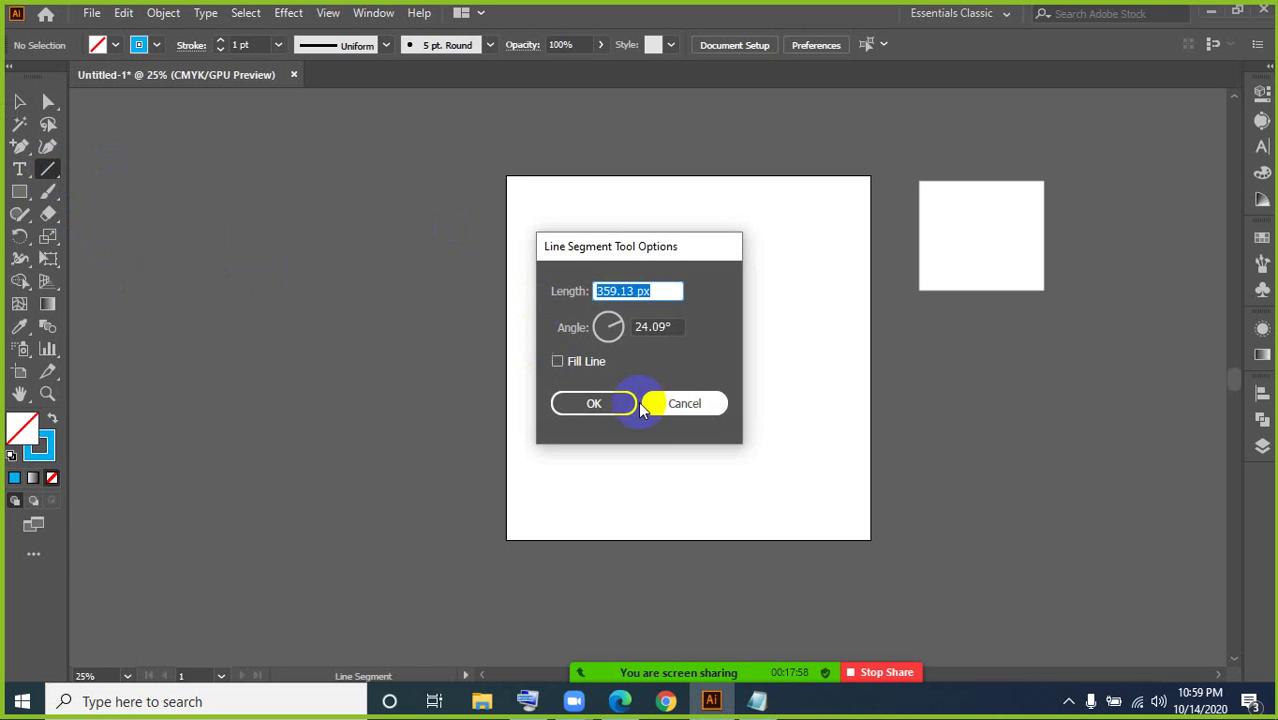
pyautogui.click(651, 404)
pyautogui.press('Escape')
pyautogui.moveTo(47, 195)
pyautogui.mouseDown()
pyautogui.moveTo(97, 189)
pyautogui.moveTo(130, 213)
pyautogui.moveTo(50, 172)
pyautogui.moveTo(144, 233)
pyautogui.mouseUp()
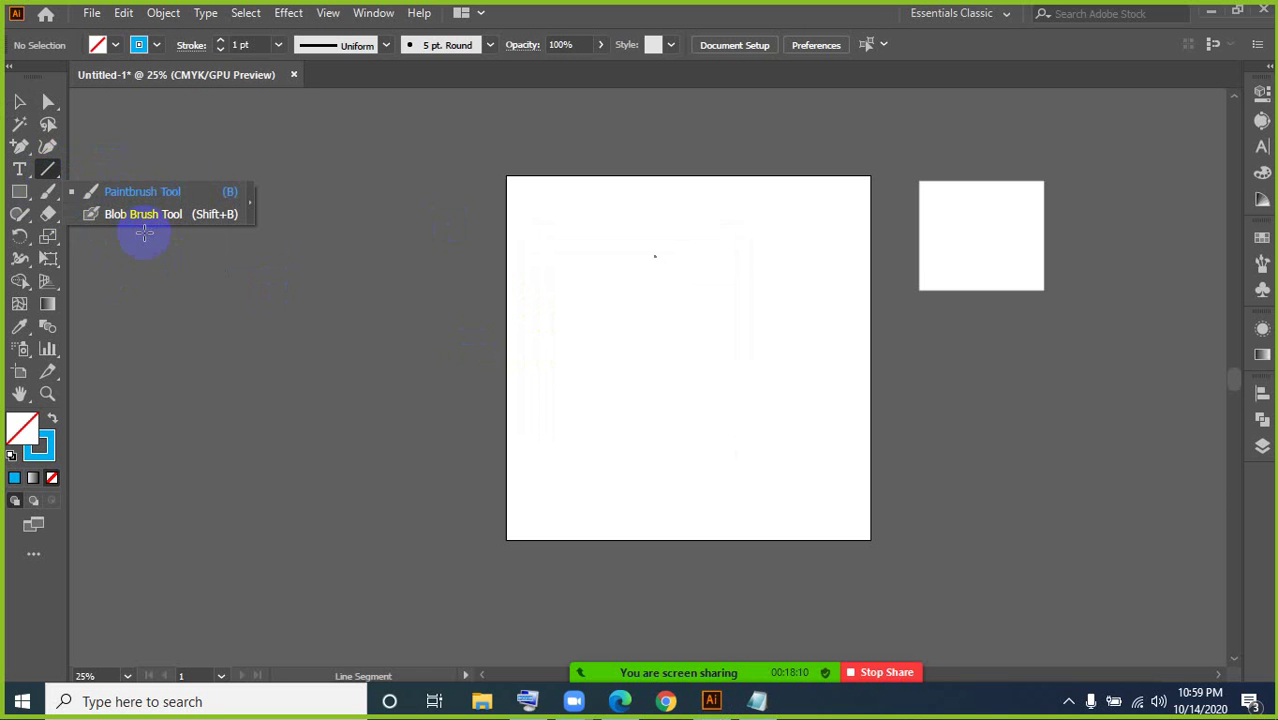
pyautogui.moveTo(144, 233); pyautogui.dragTo(20, 115)
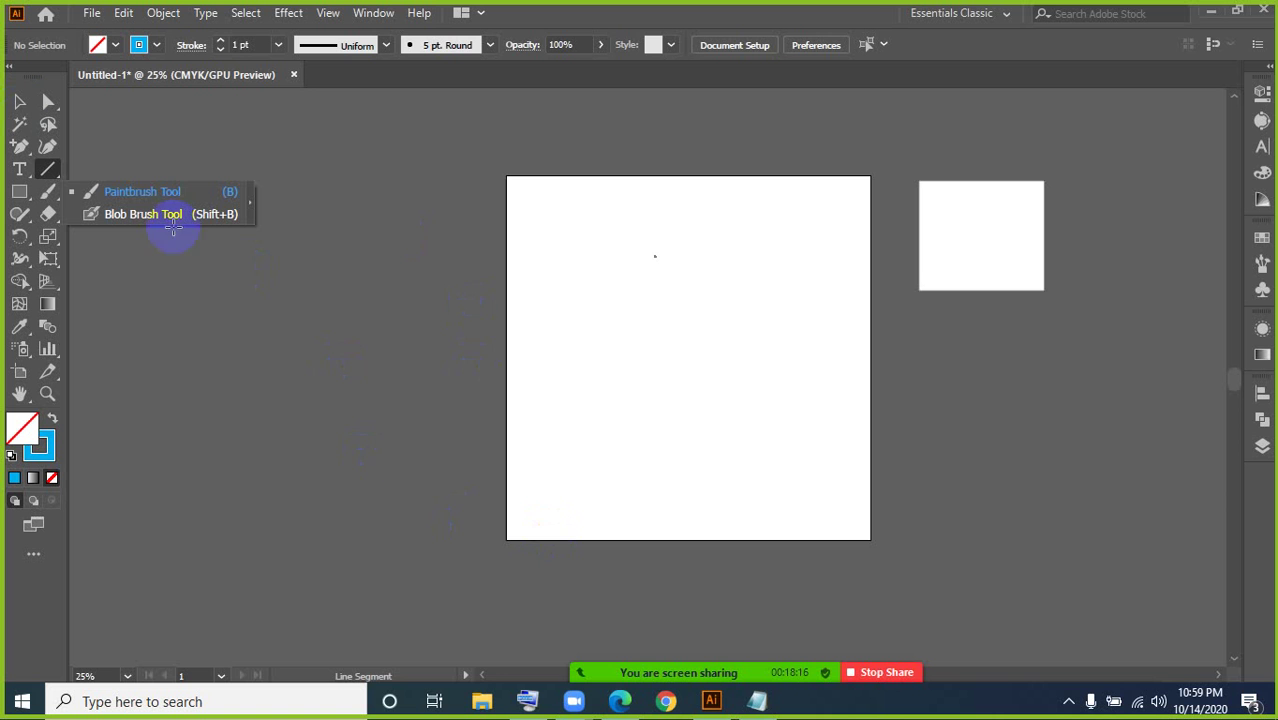
# Step: Switch to Chrome and search Google for "fish vecor image"
pyautogui.click(666, 701)
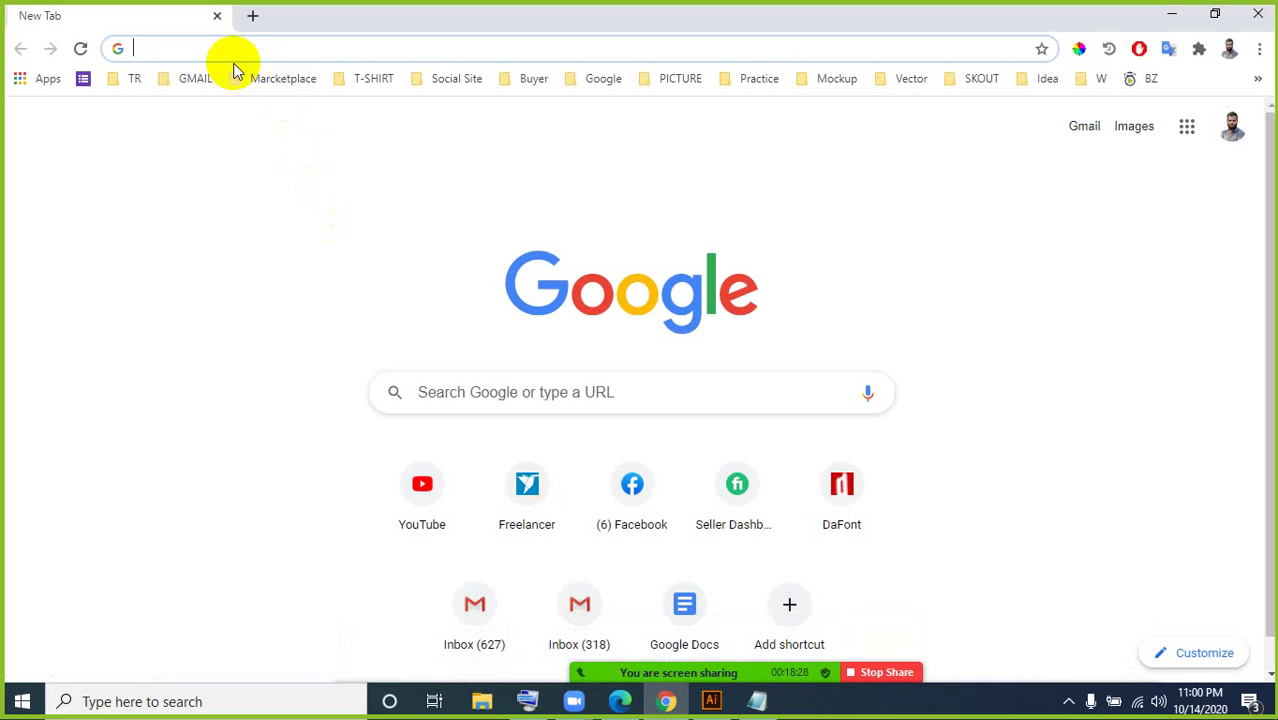
pyautogui.click(217, 50)
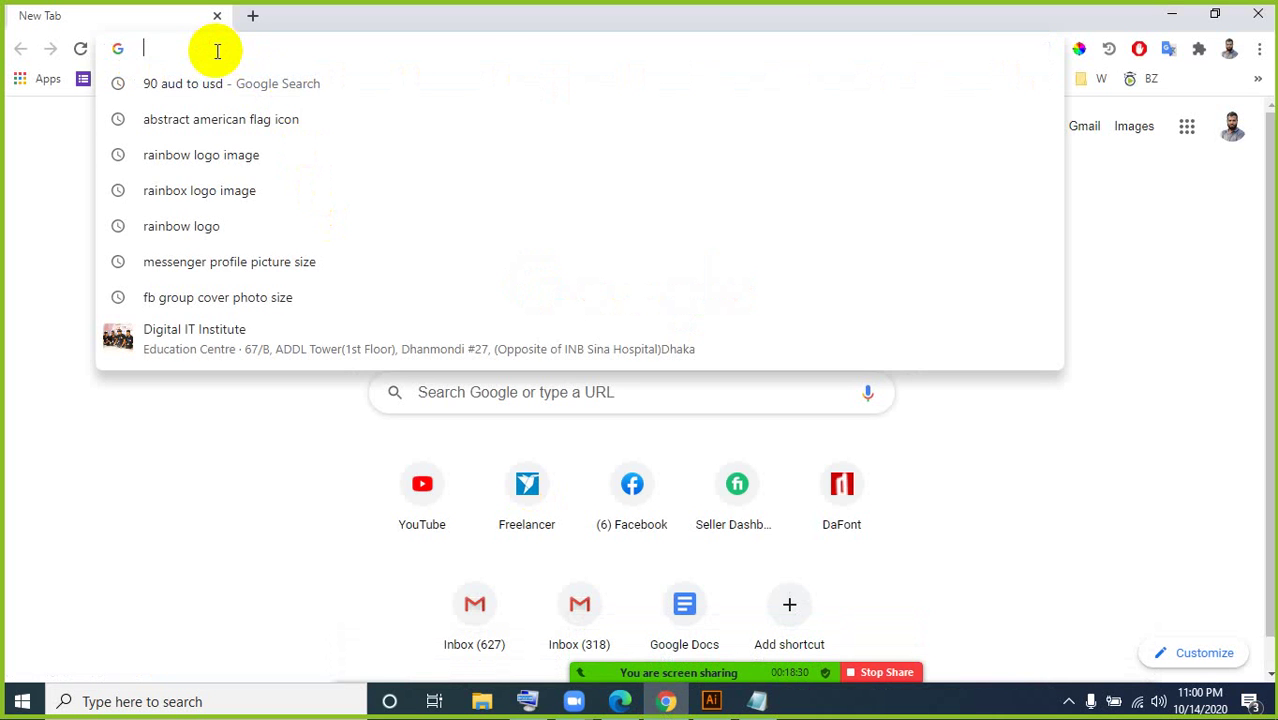
pyautogui.write('fish ')
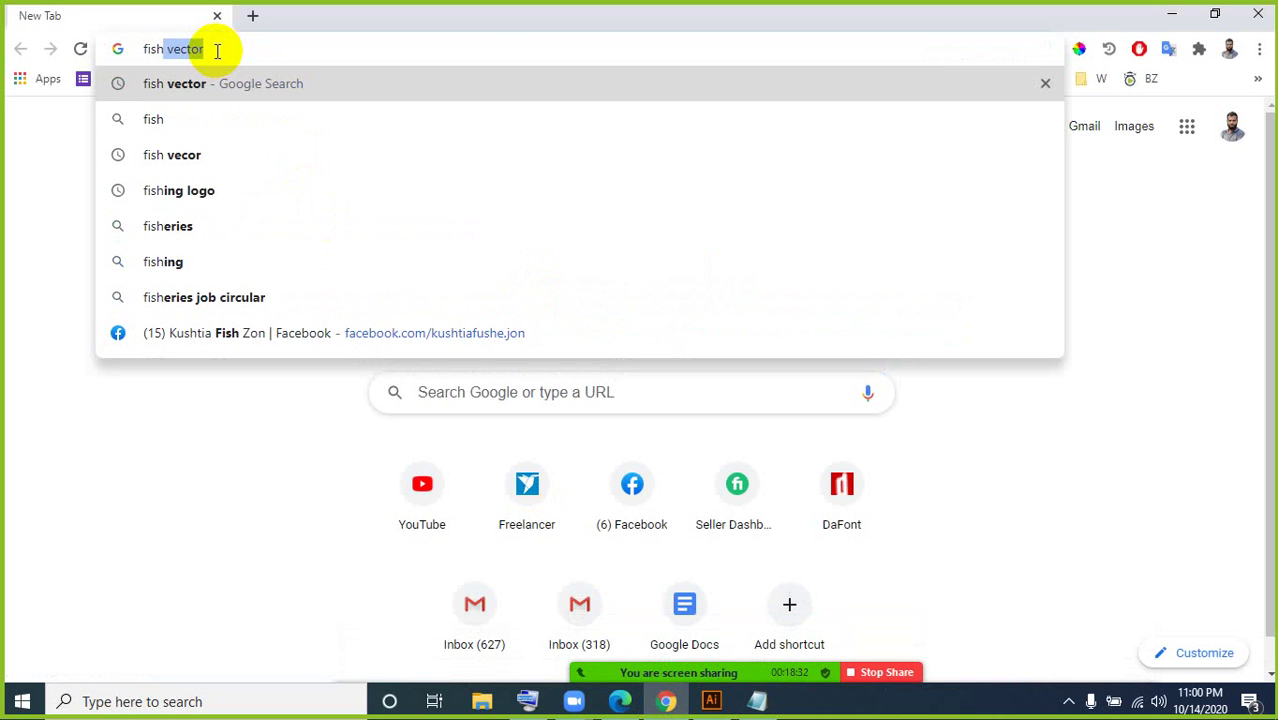
pyautogui.write('vec')
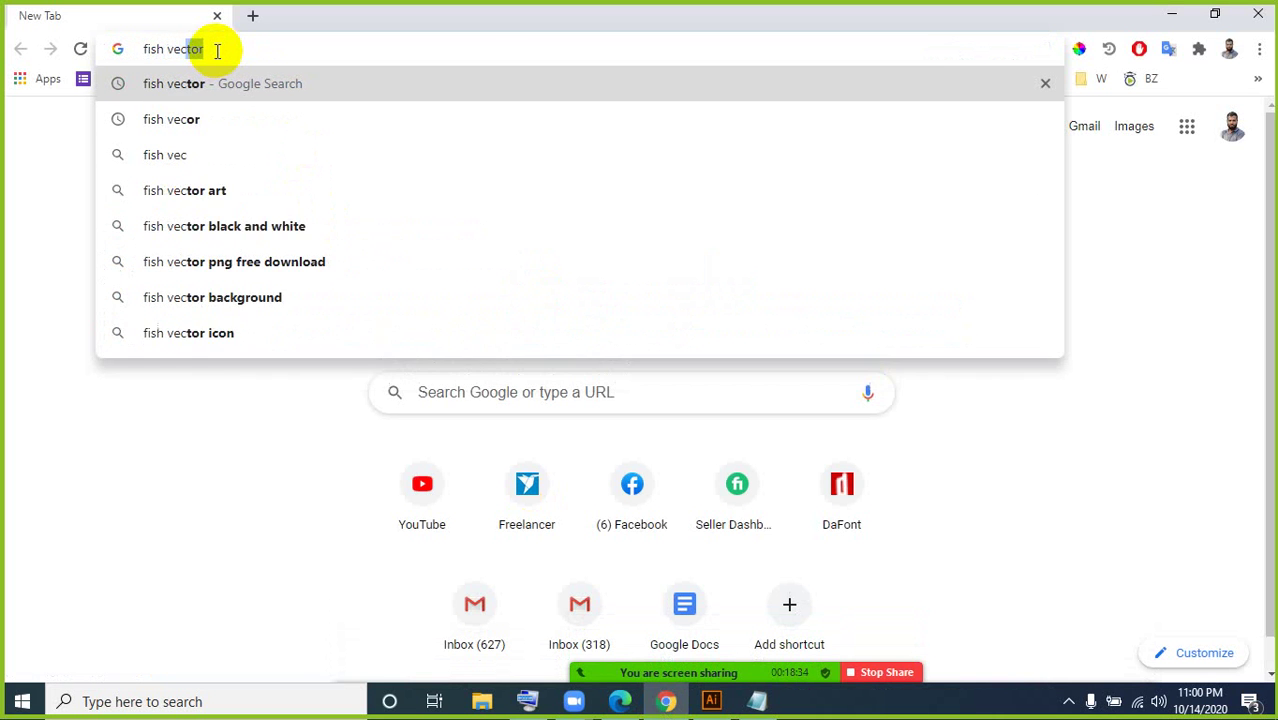
pyautogui.write('or')
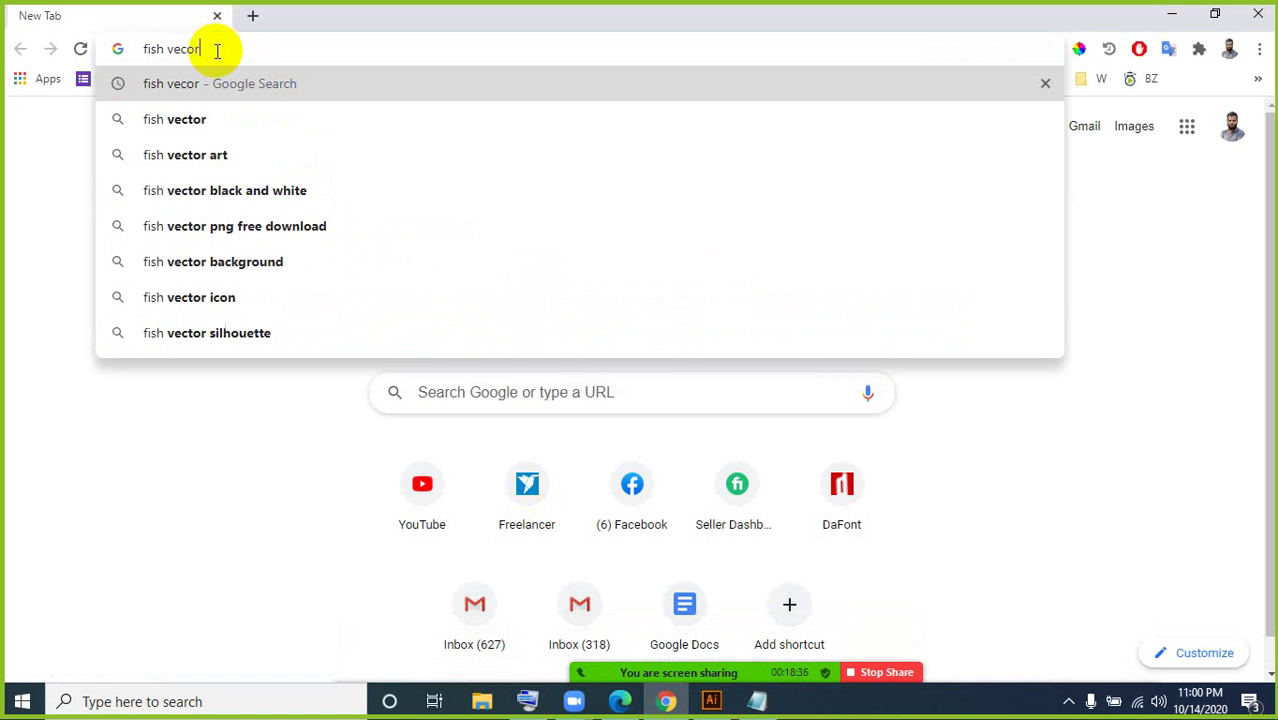
pyautogui.write(' image')
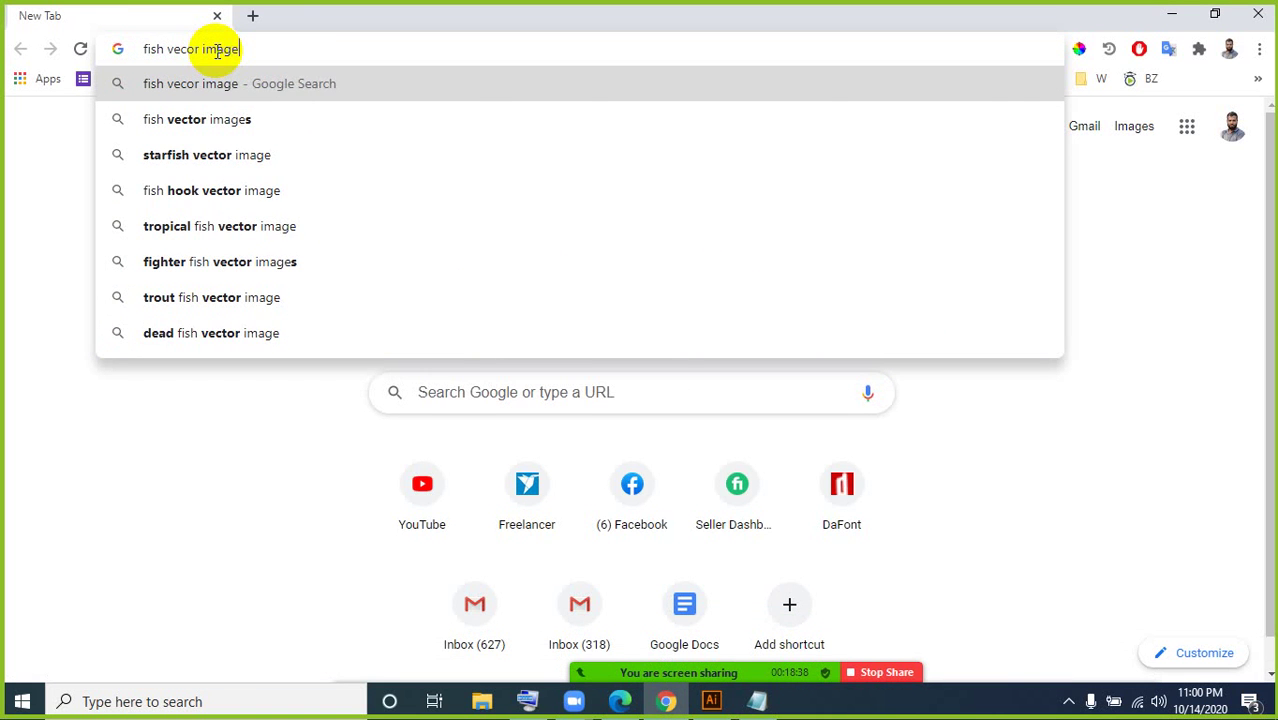
pyautogui.press('Return')
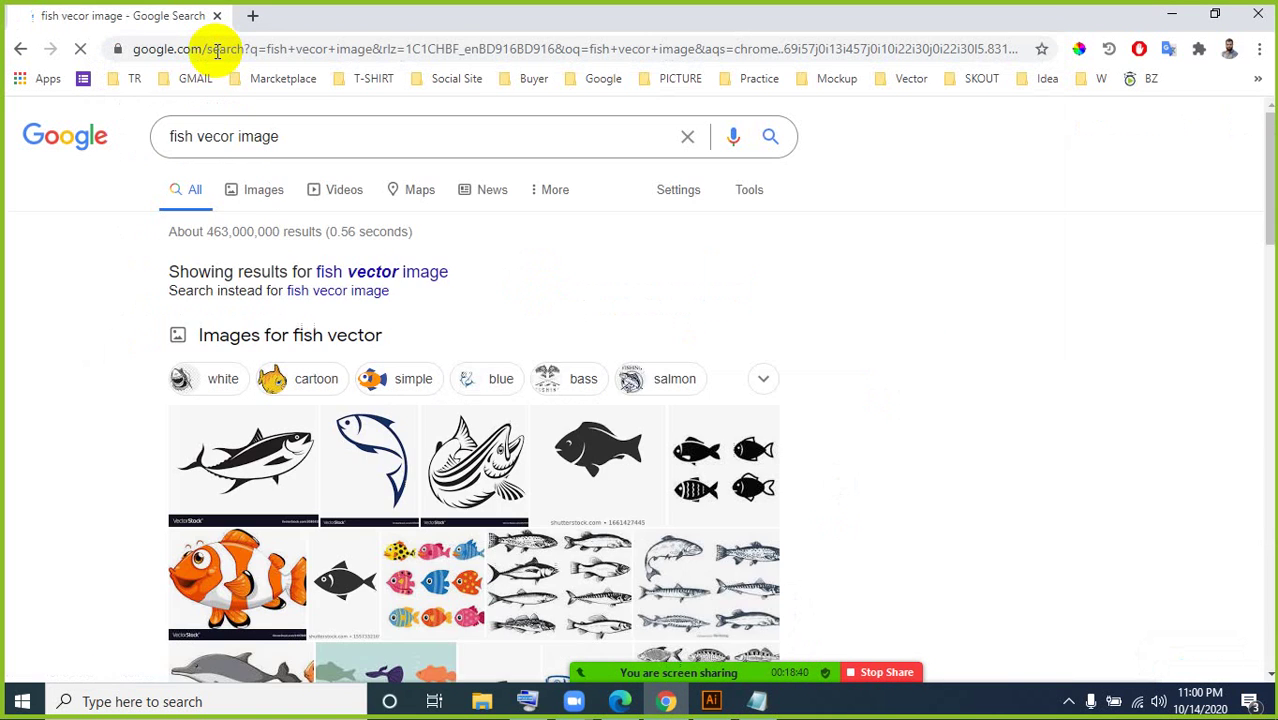
# Step: Show the image results for the fish search and filter them to the Large size
pyautogui.click(266, 194)
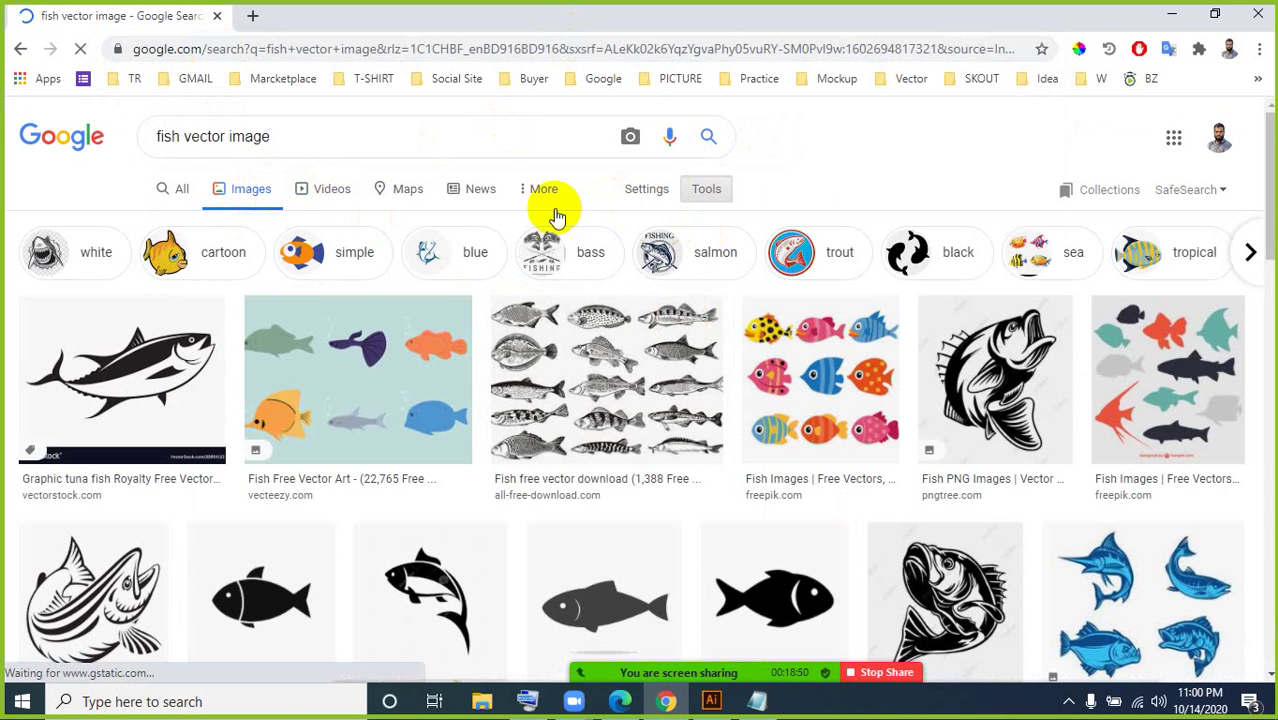
pyautogui.click(707, 200)
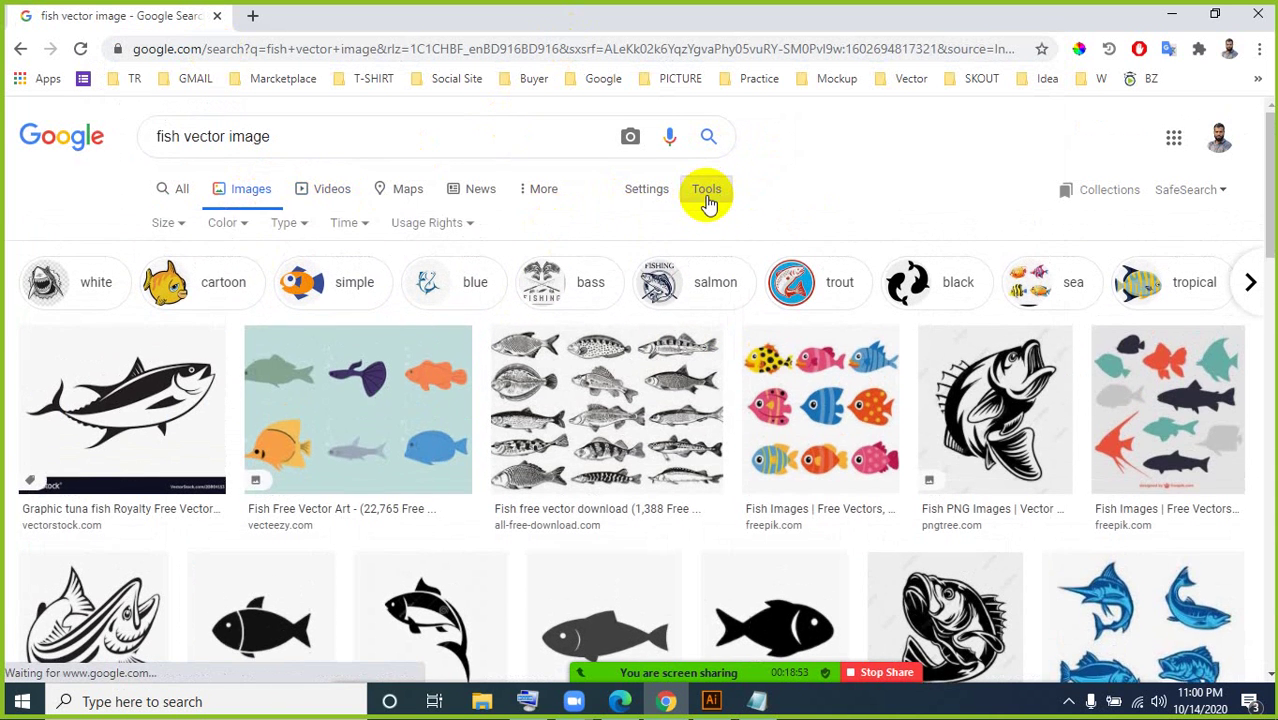
pyautogui.click(180, 225)
pyautogui.click(171, 288)
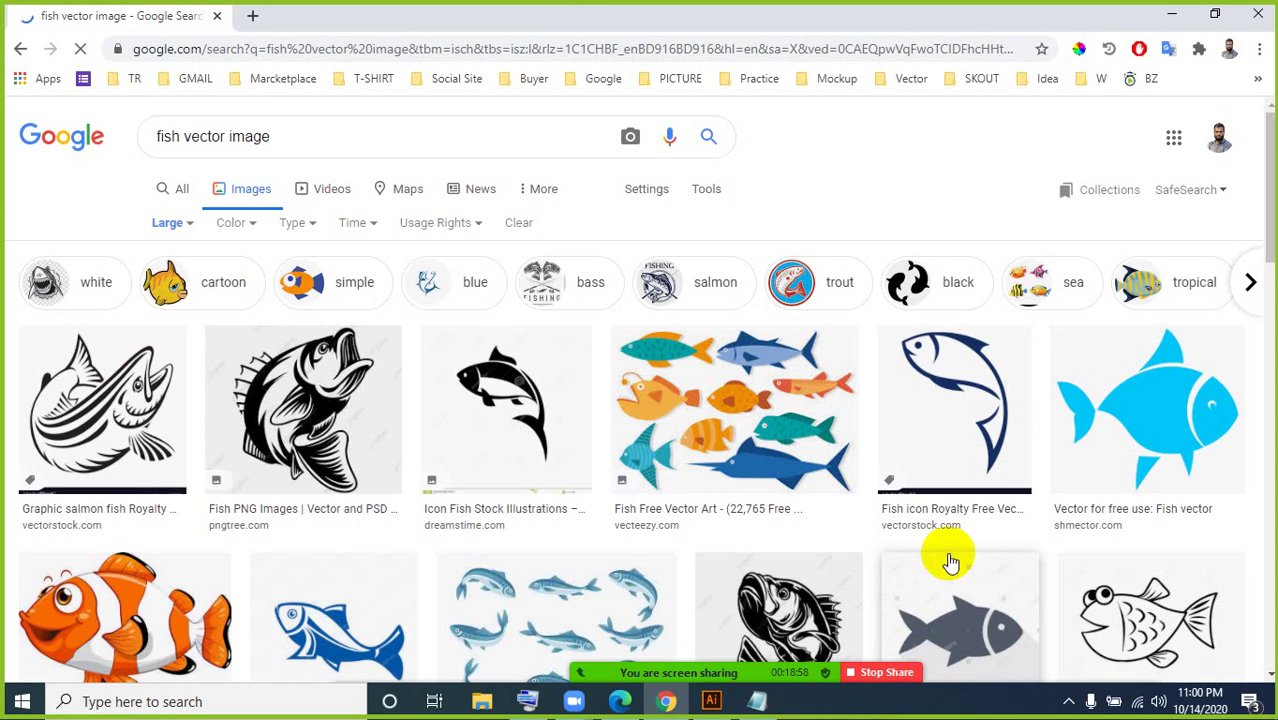
# Step: Open the black-outlined Simple Fish vector from the results and its DLPNG.com version among the related images
pyautogui.scroll(-3, 925, 580)
pyautogui.scroll(-5, 932, 530)
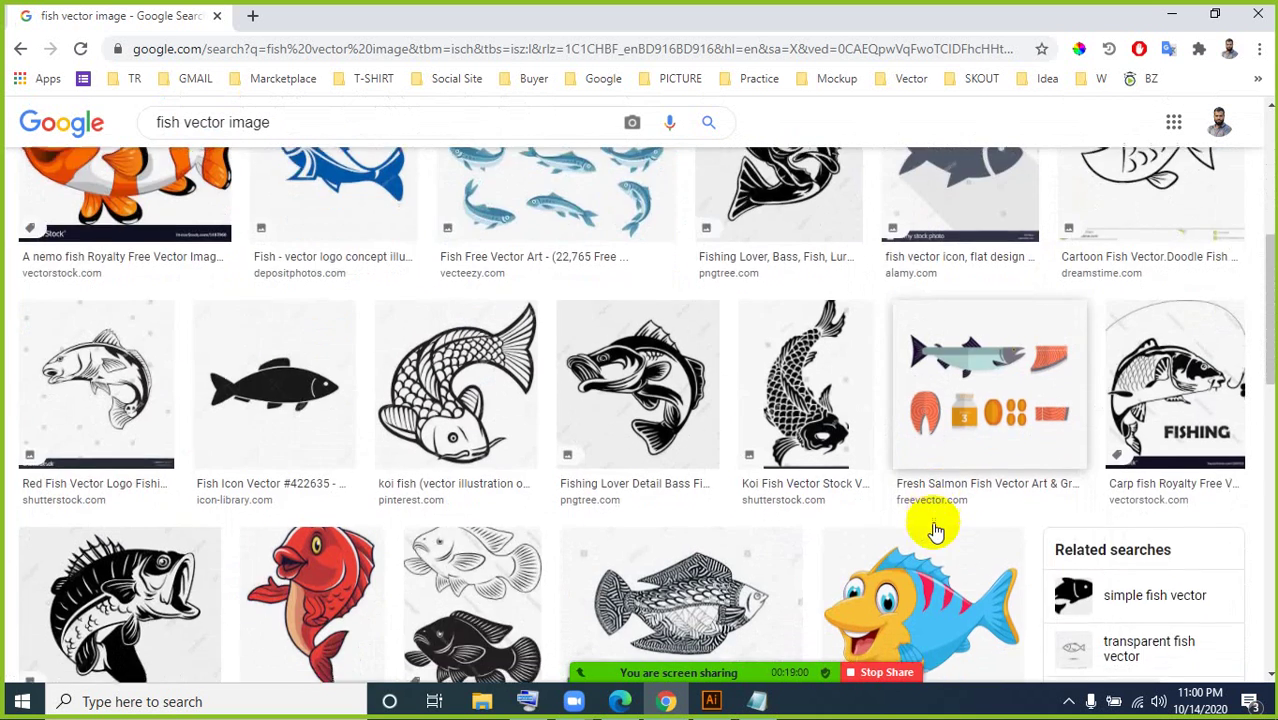
pyautogui.scroll(-3, 932, 521)
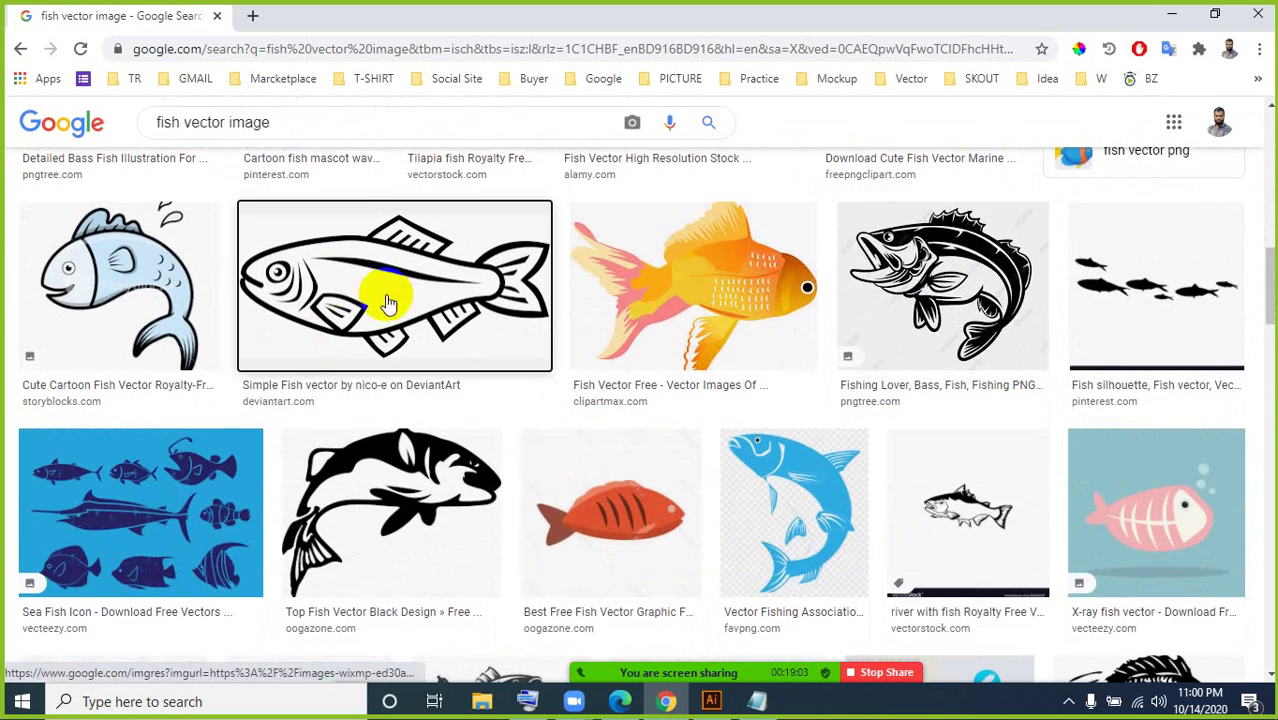
pyautogui.click(389, 304)
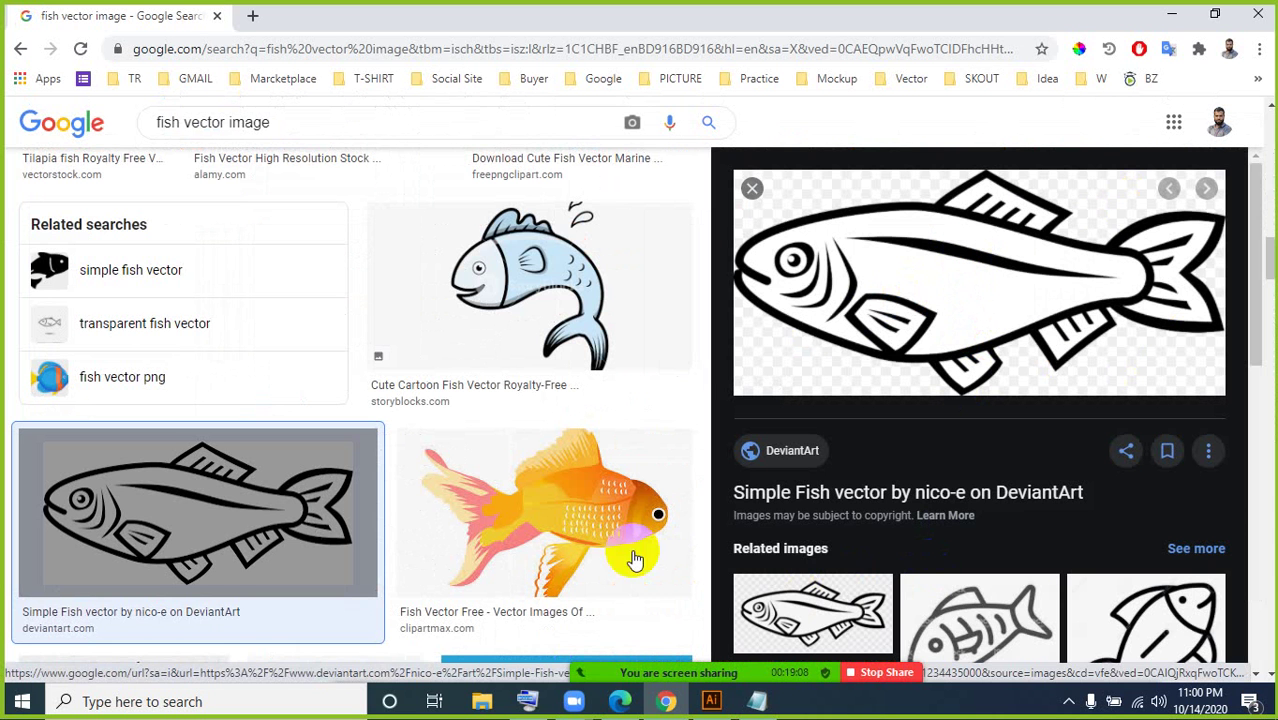
pyautogui.scroll(-2, 633, 556)
pyautogui.click(826, 625)
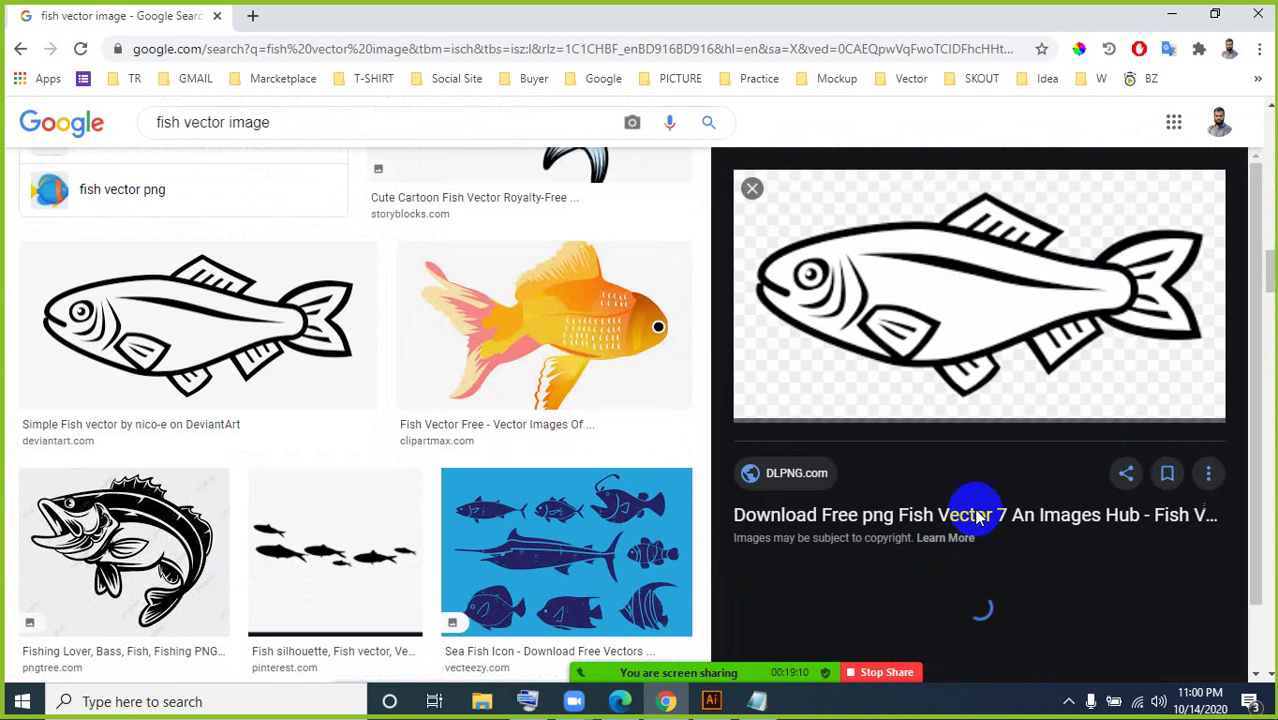
# Step: Open the related Cliparts PUB fish, browse its related images and return to the DLPNG.com preview
pyautogui.scroll(-4, 1004, 451)
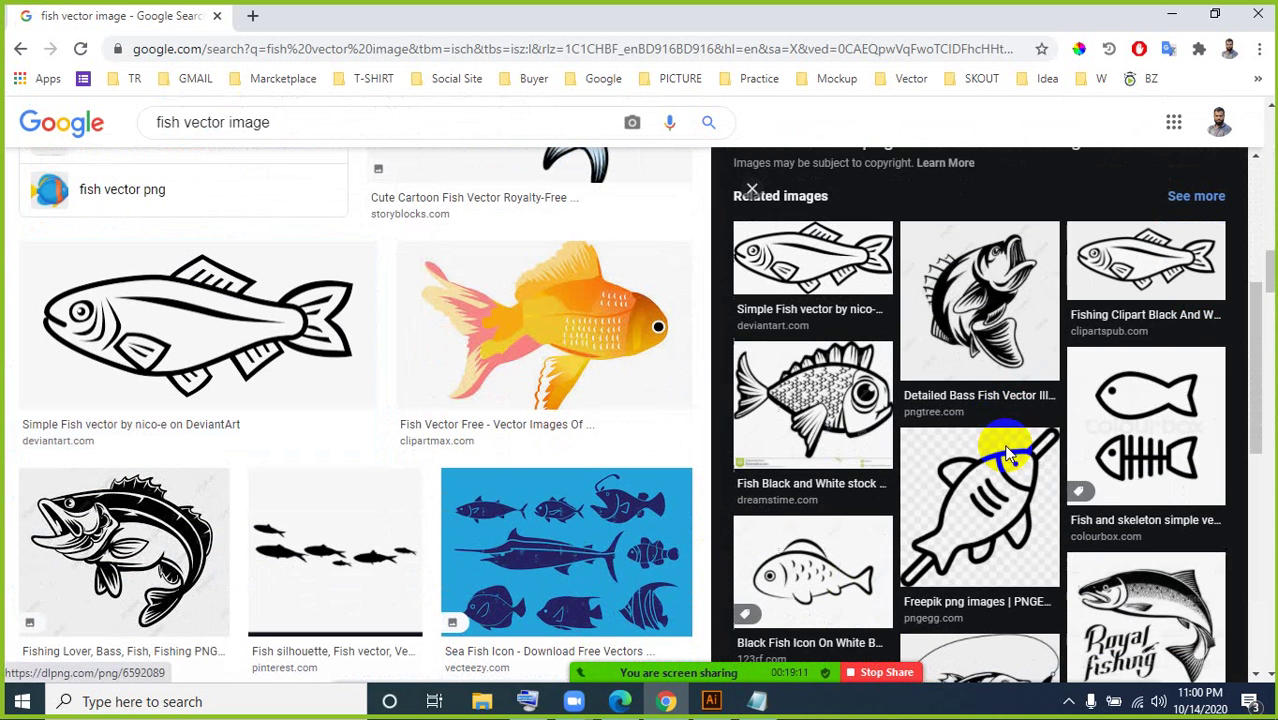
pyautogui.click(1103, 262)
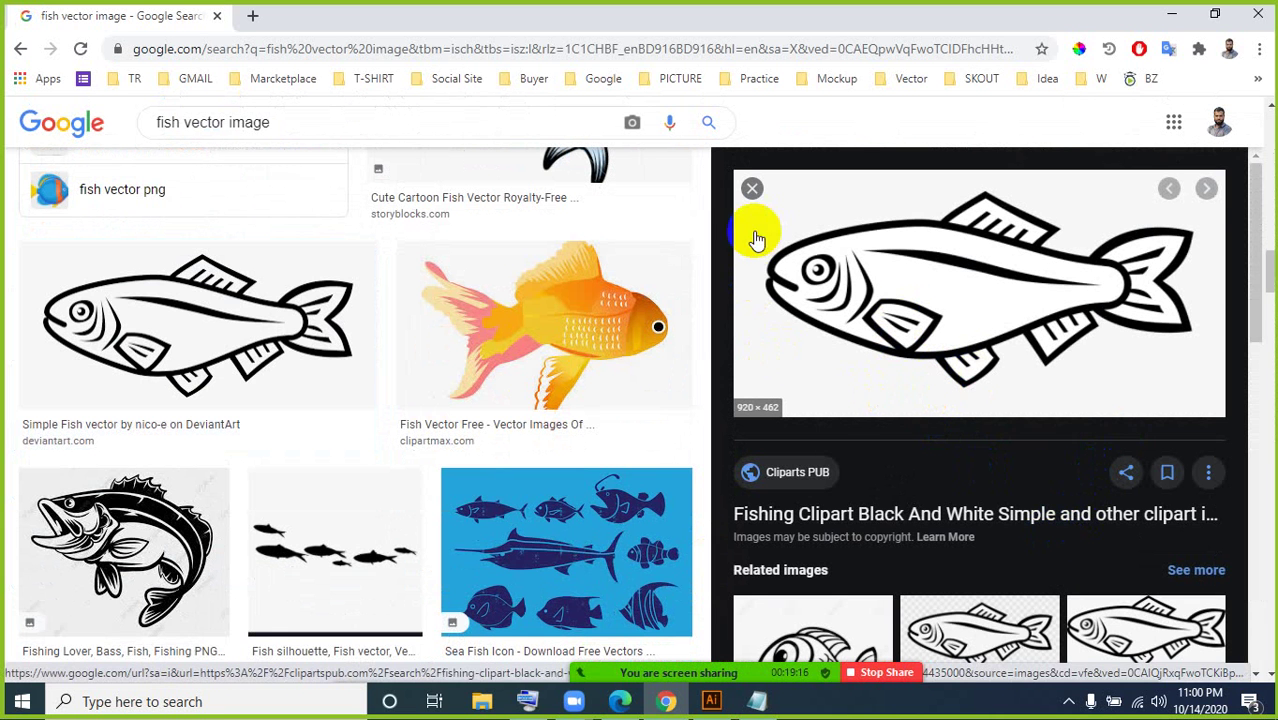
pyautogui.scroll(-4, 979, 491)
pyautogui.scroll(-3, 935, 585)
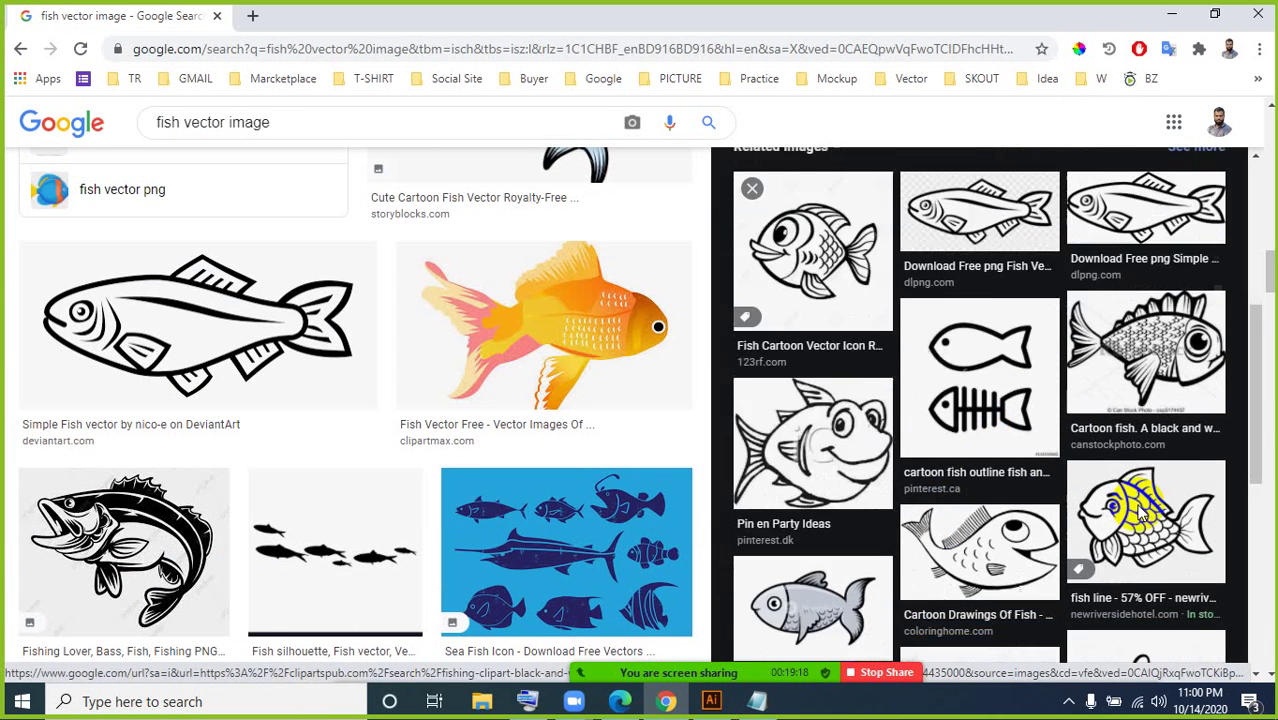
pyautogui.scroll(3, 1132, 523)
pyautogui.click(17, 50)
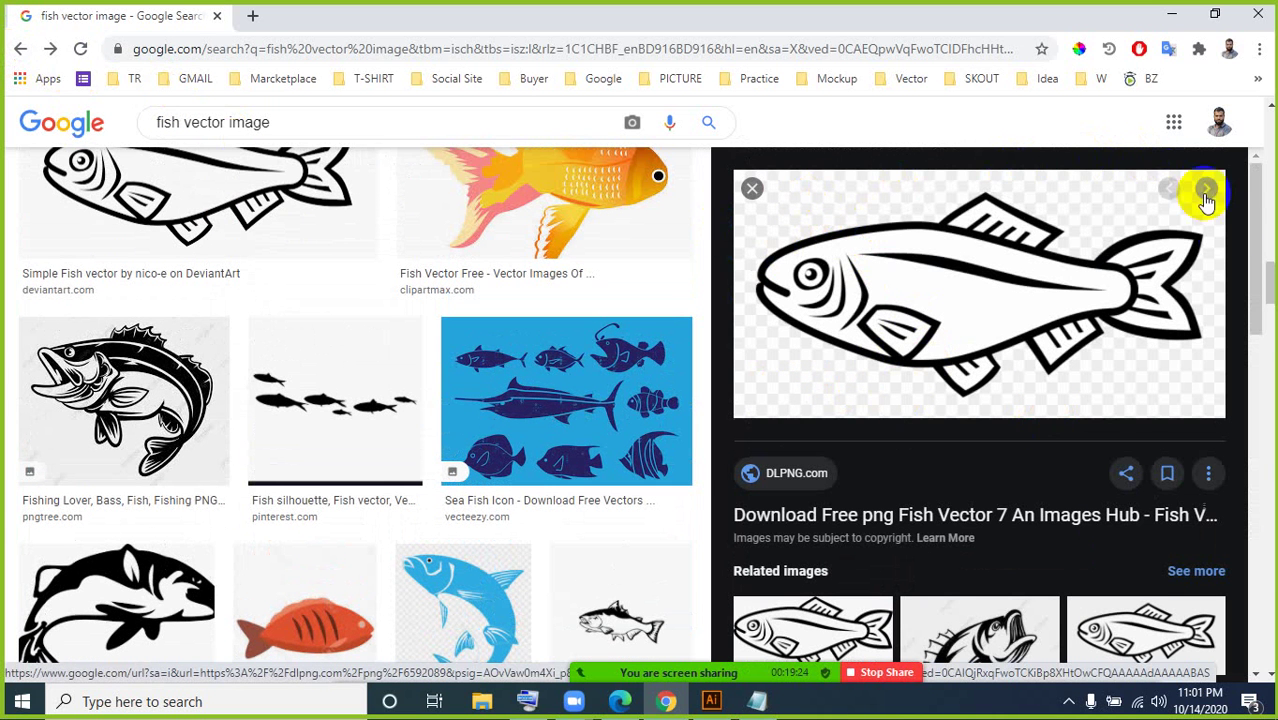
pyautogui.scroll(-3, 850, 390)
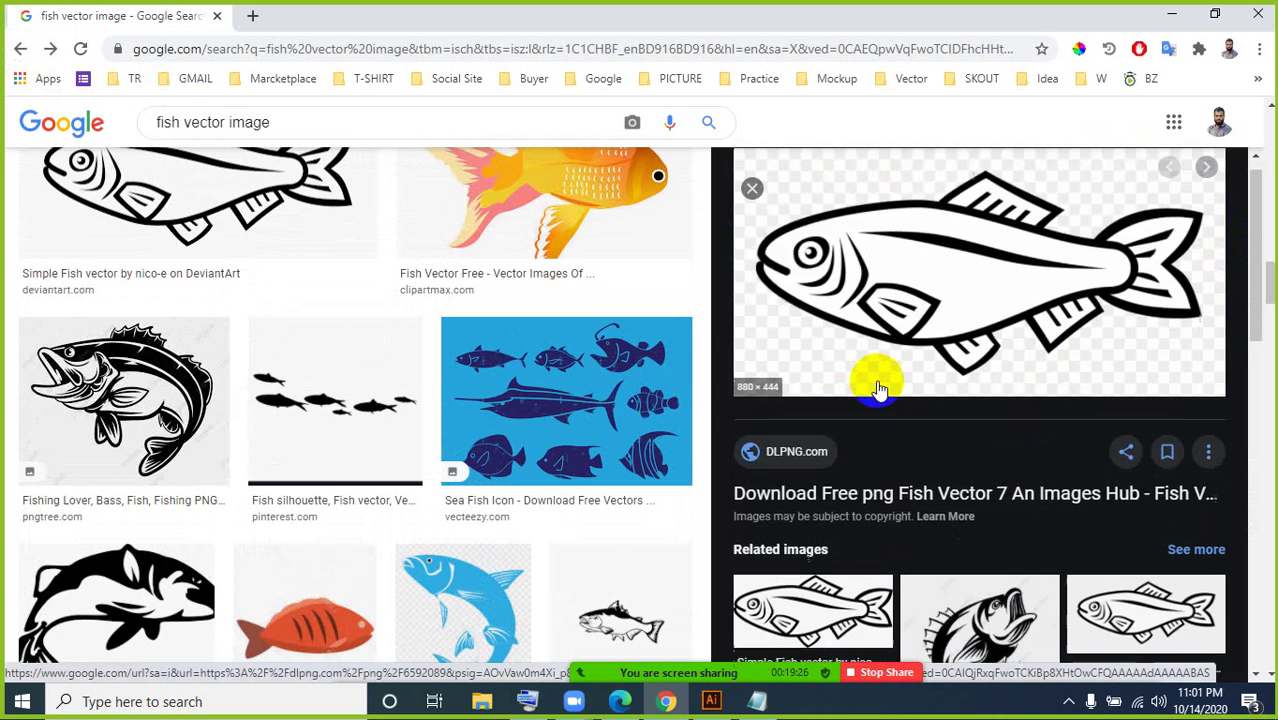
# Step: Open the related Cliparts PUB fish clipart and copy its image
pyautogui.click(1138, 370)
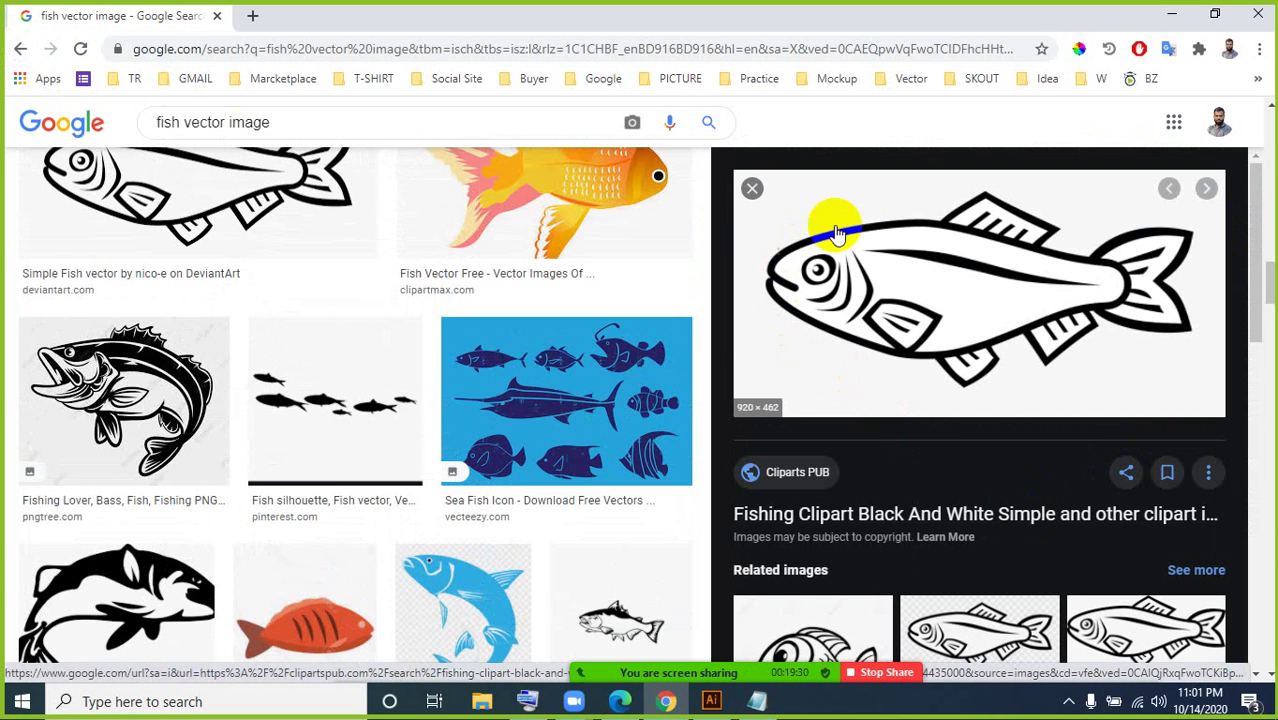
pyautogui.rightClick(908, 260)
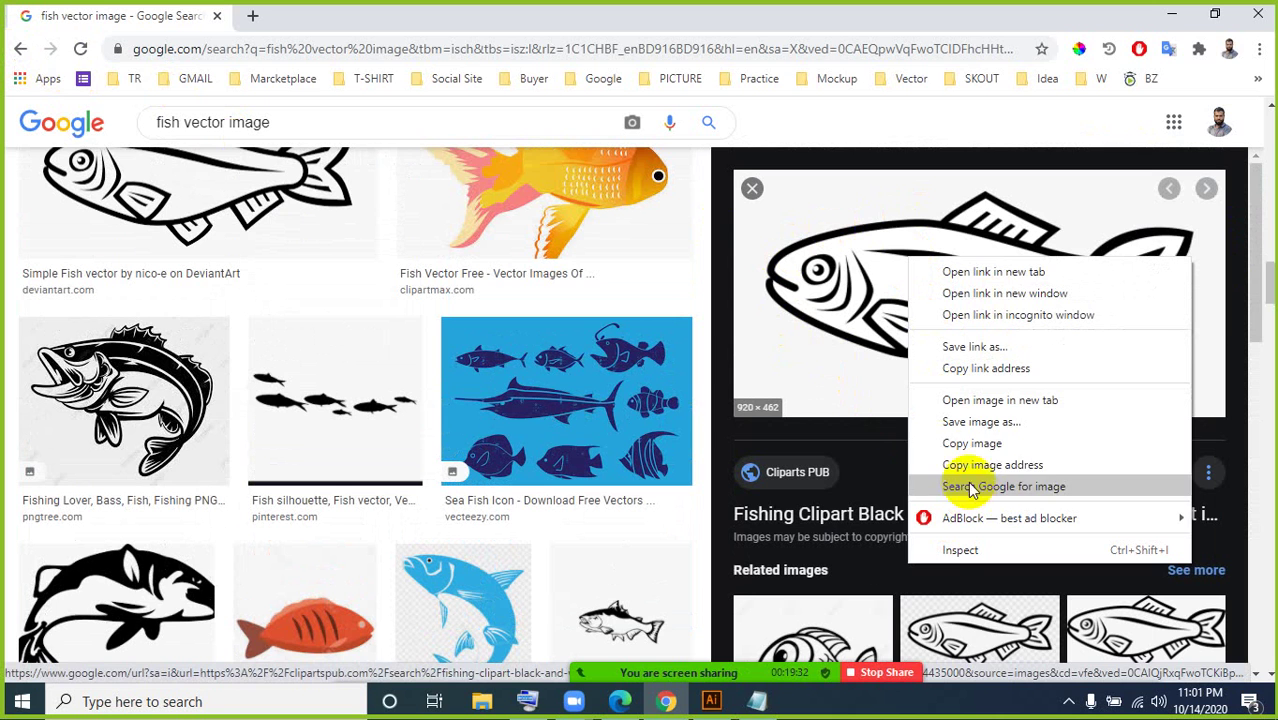
pyautogui.click(968, 447)
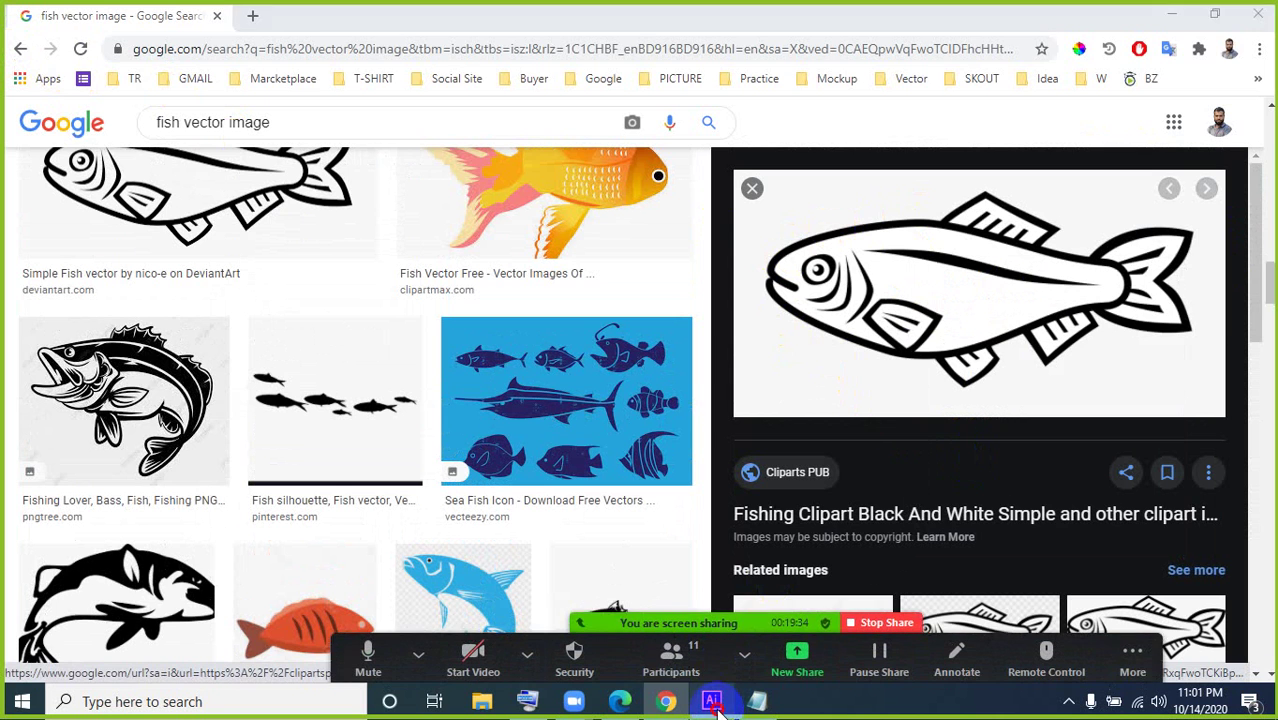
# Step: Switch to Illustrator and paste the copied fish image onto the empty canvas beside the large artboard
pyautogui.click(711, 701)
pyautogui.moveTo(939, 437); pyautogui.dragTo(519, 332)
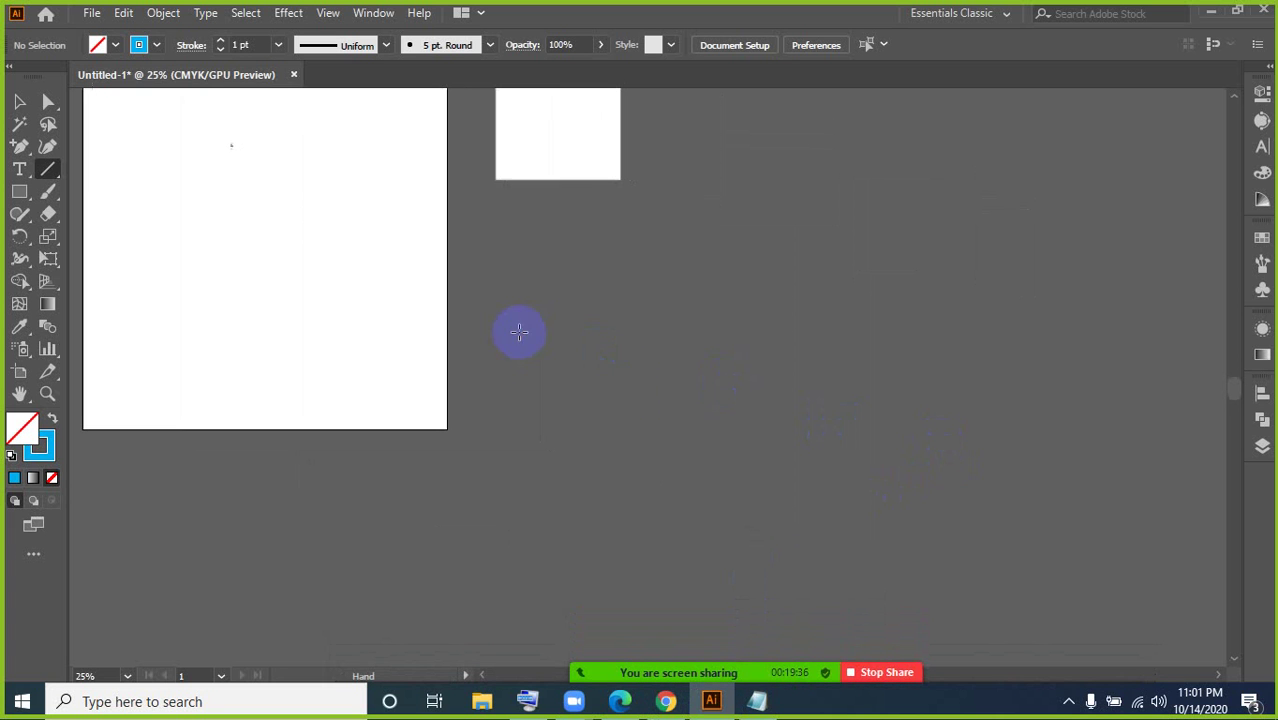
pyautogui.click(628, 397)
pyautogui.click(587, 399)
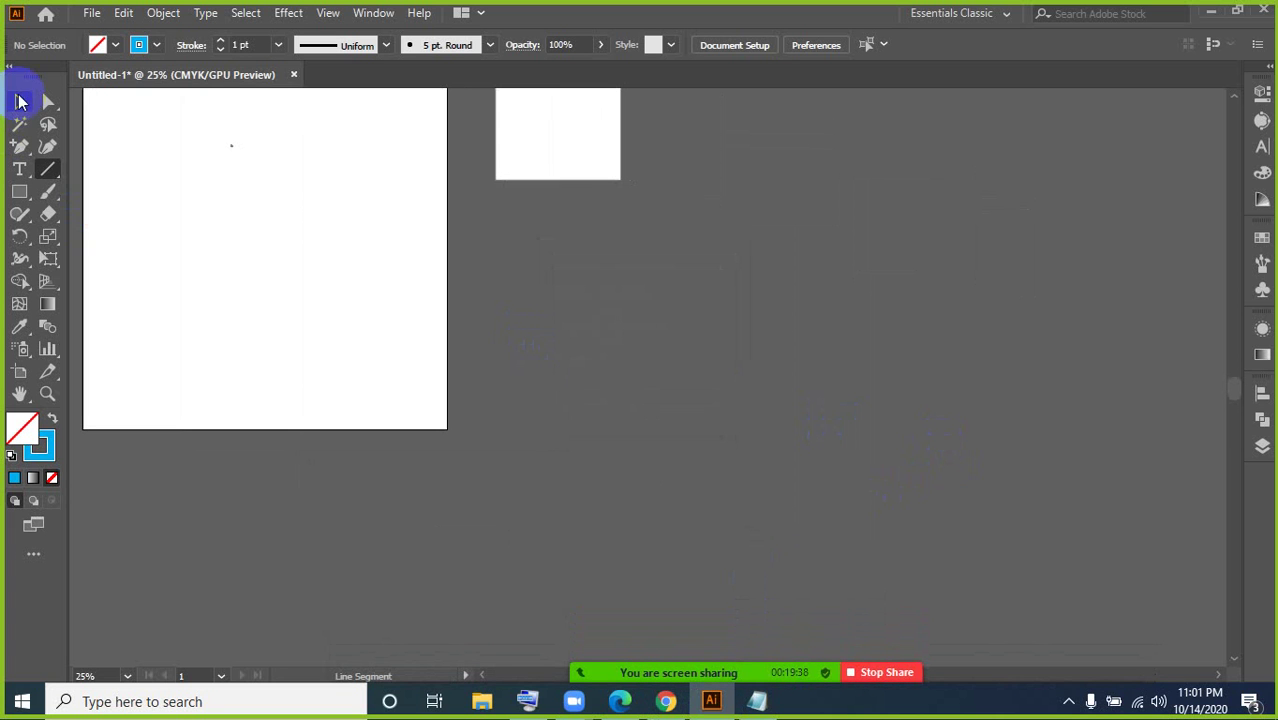
pyautogui.hotkey('ctrl', 'v')
pyautogui.click(629, 467)
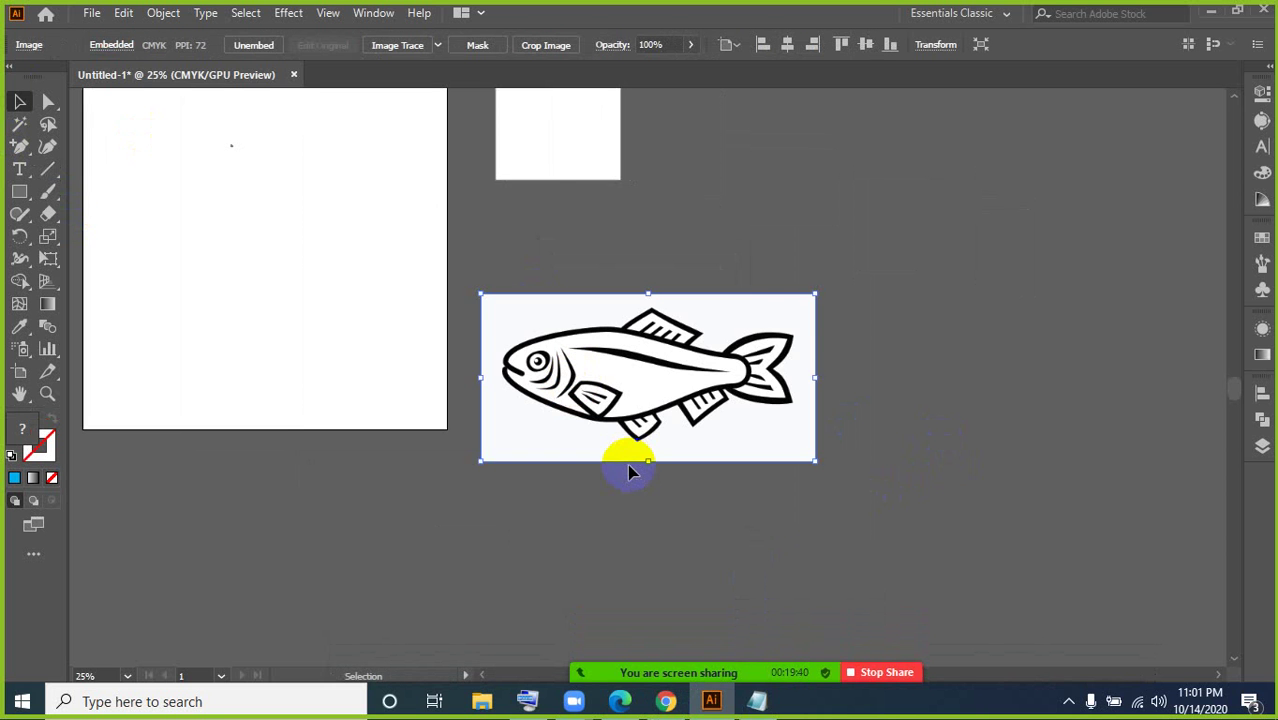
# Step: Bring up the Image Trace settings, including the advanced options, for the pasted fish image
pyautogui.hotkey('ctrl', '=')
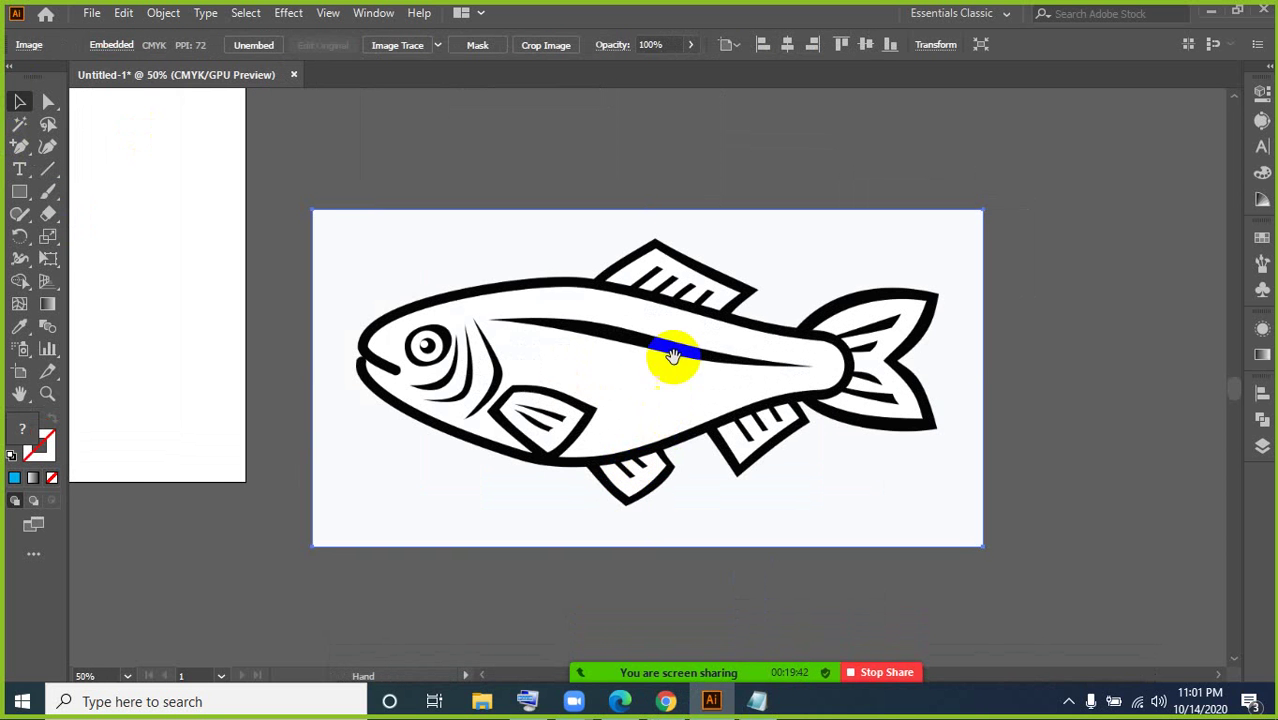
pyautogui.moveTo(670, 357); pyautogui.dragTo(500, 340)
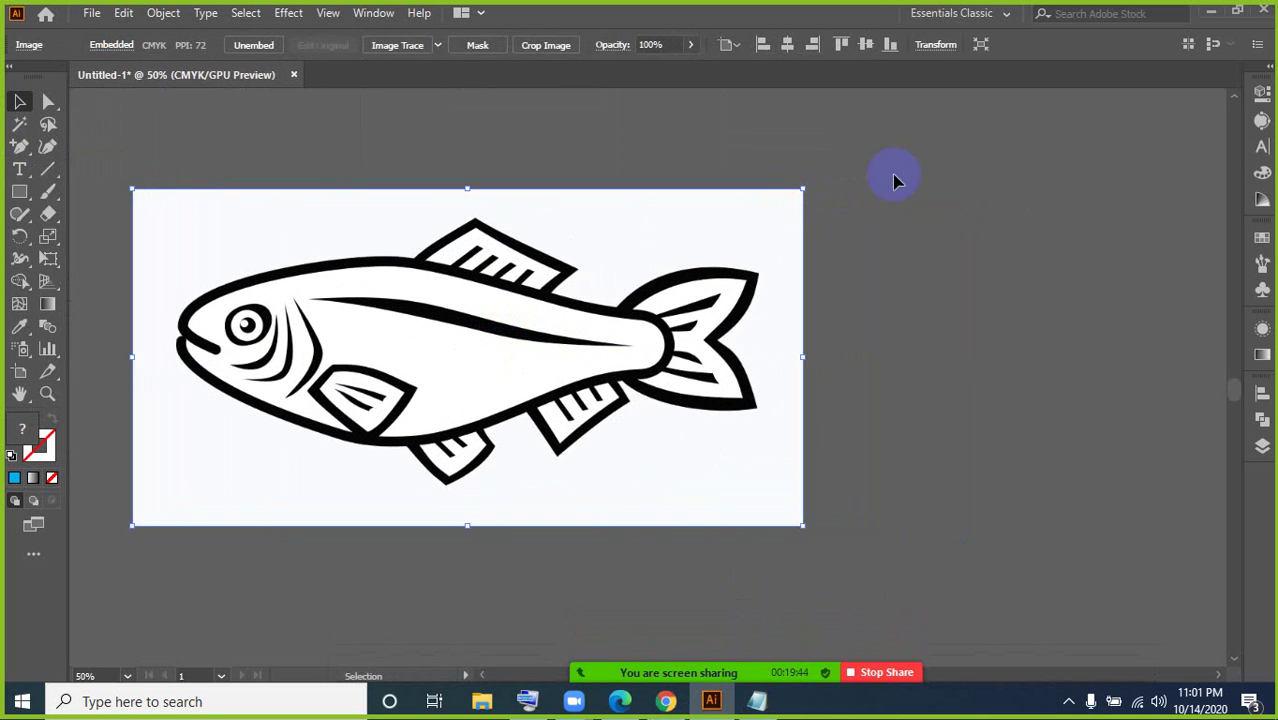
pyautogui.click(360, 15)
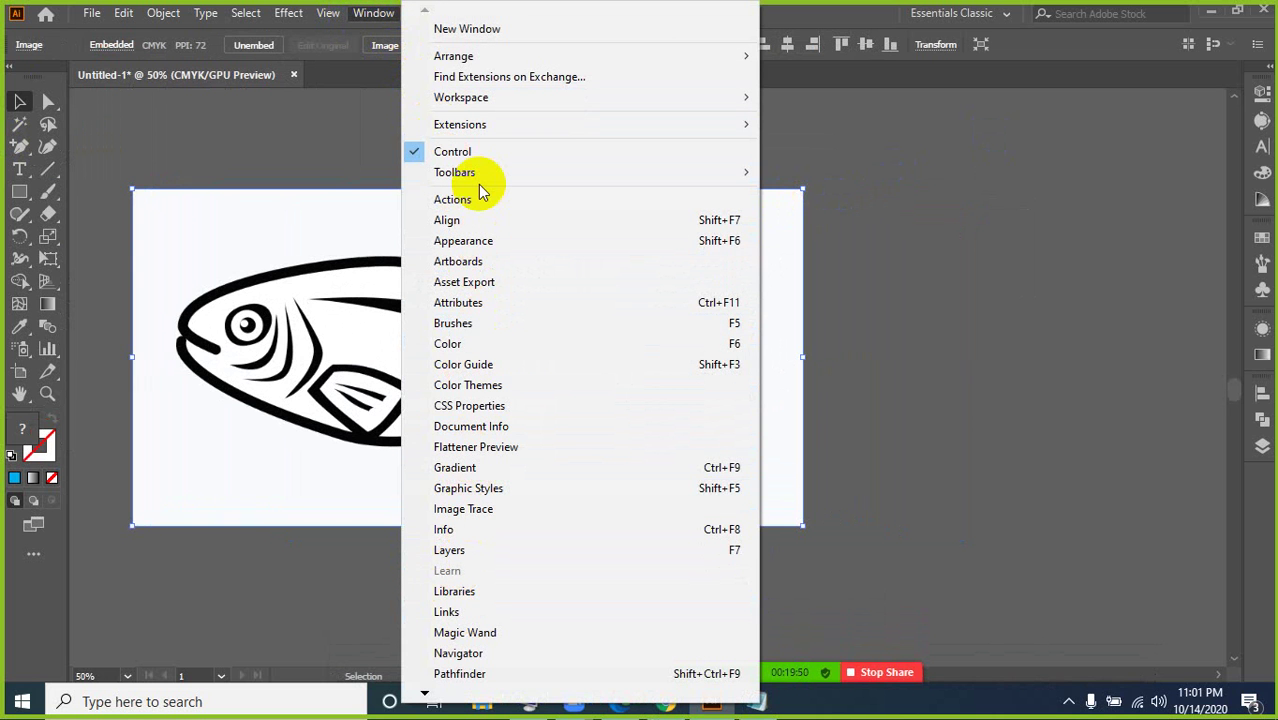
pyautogui.click(426, 13)
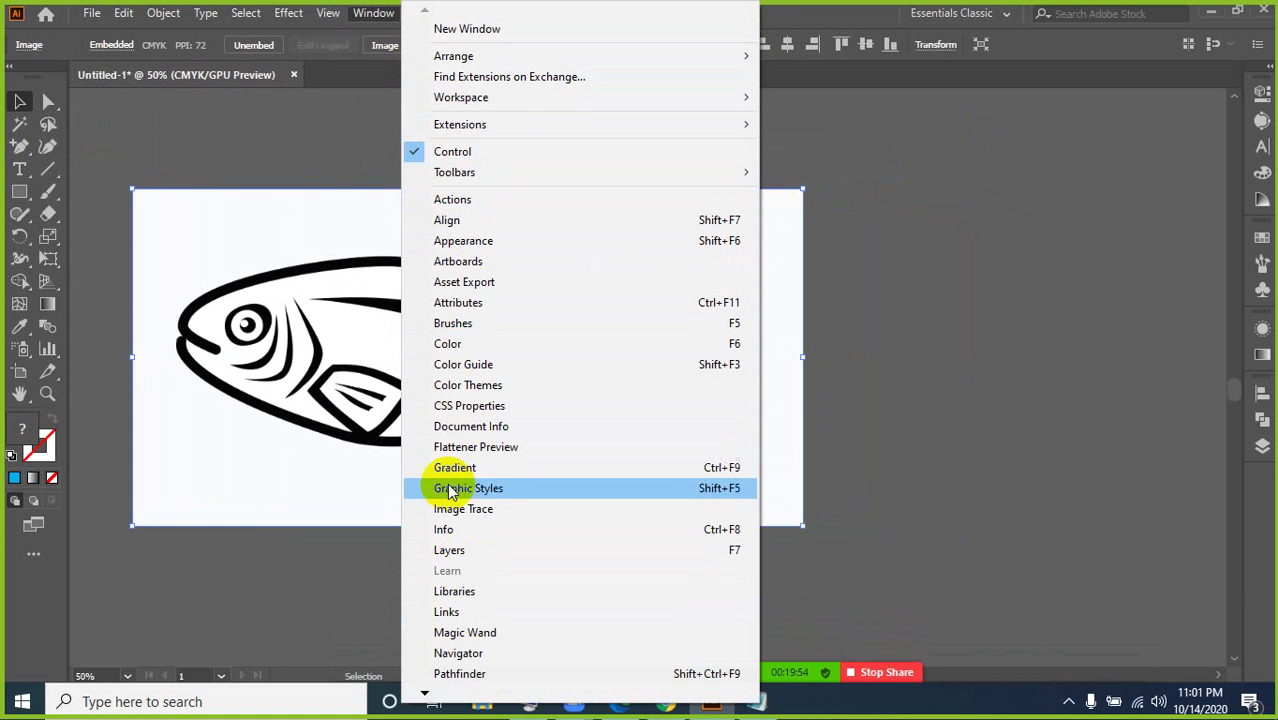
pyautogui.click(475, 512)
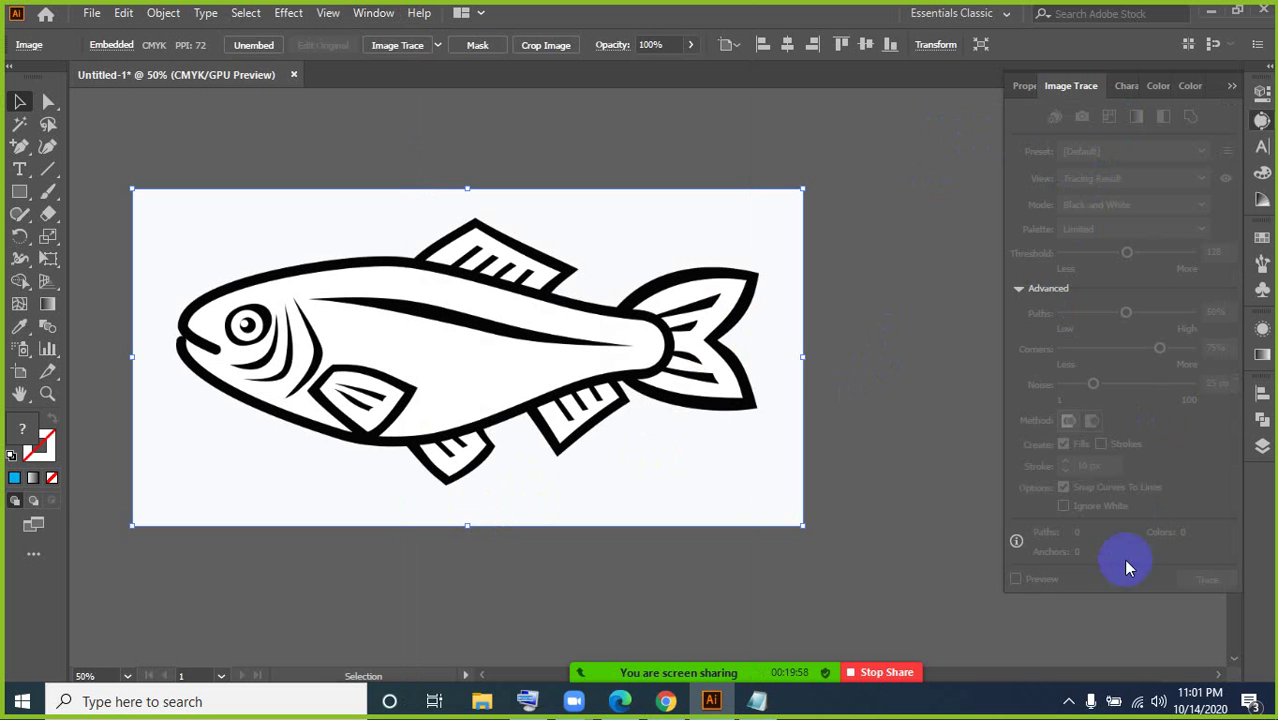
pyautogui.click(900, 245)
pyautogui.click(745, 285)
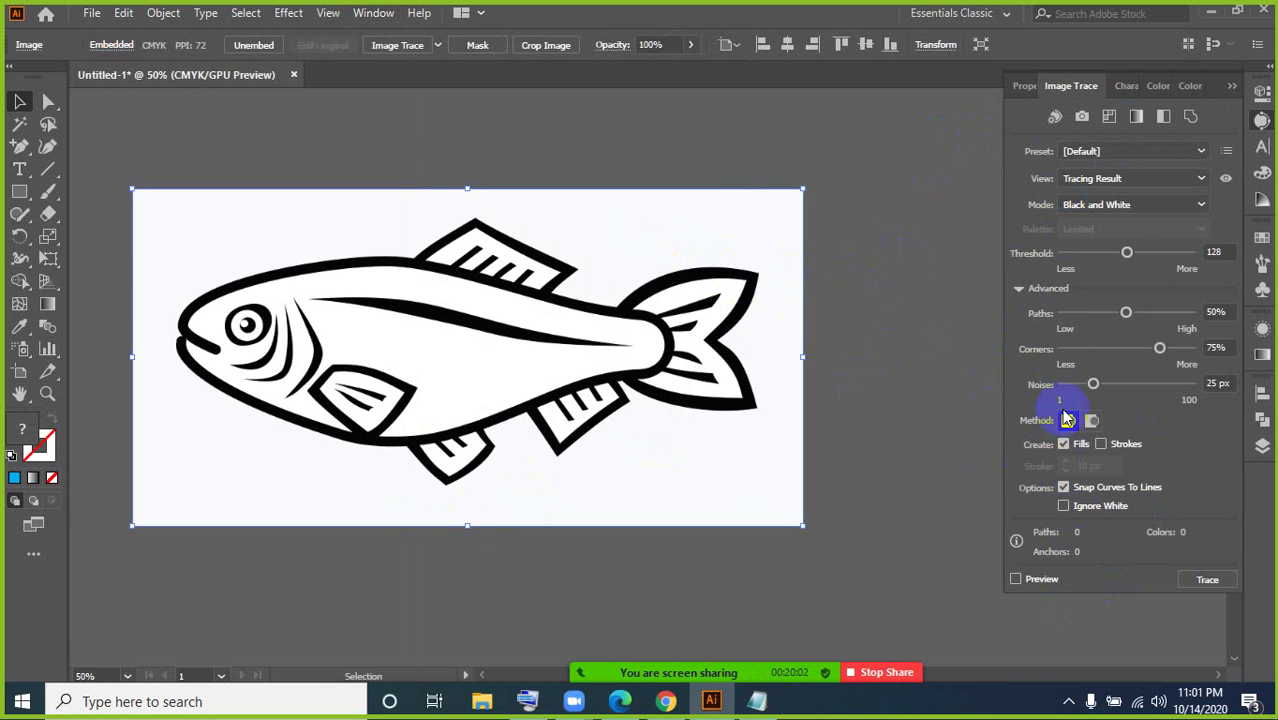
pyautogui.click(1018, 290)
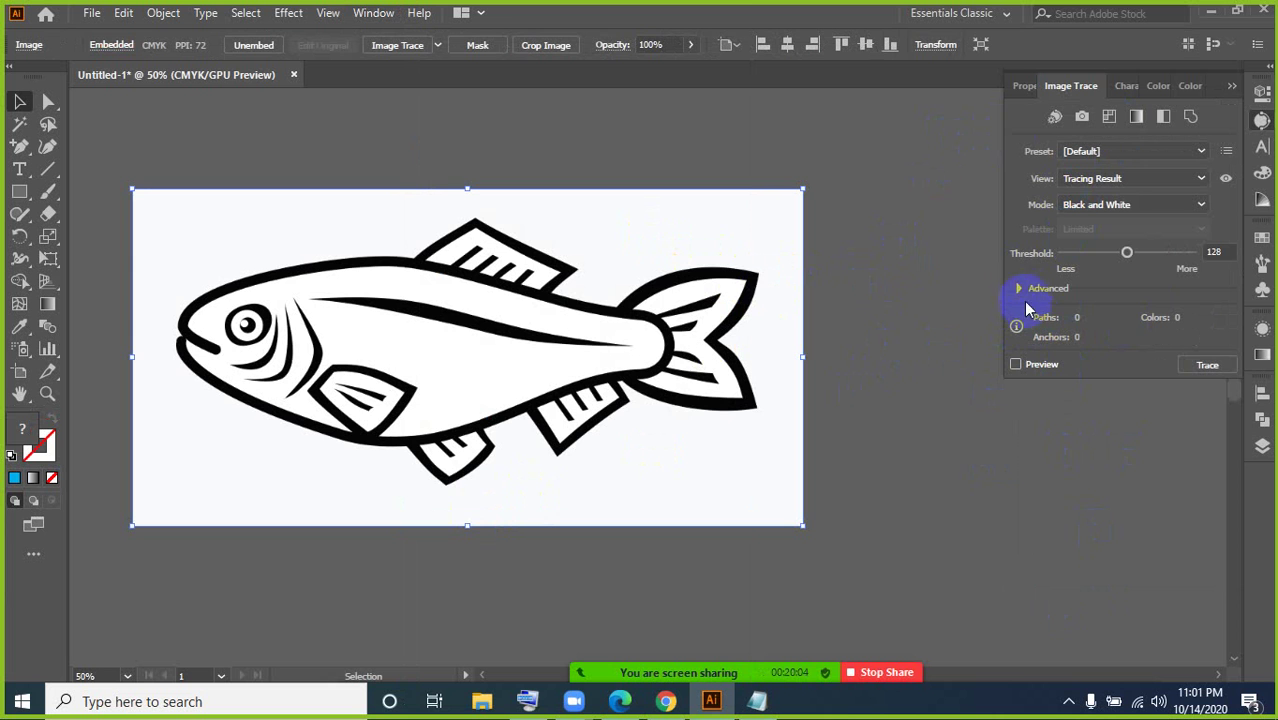
pyautogui.click(1018, 290)
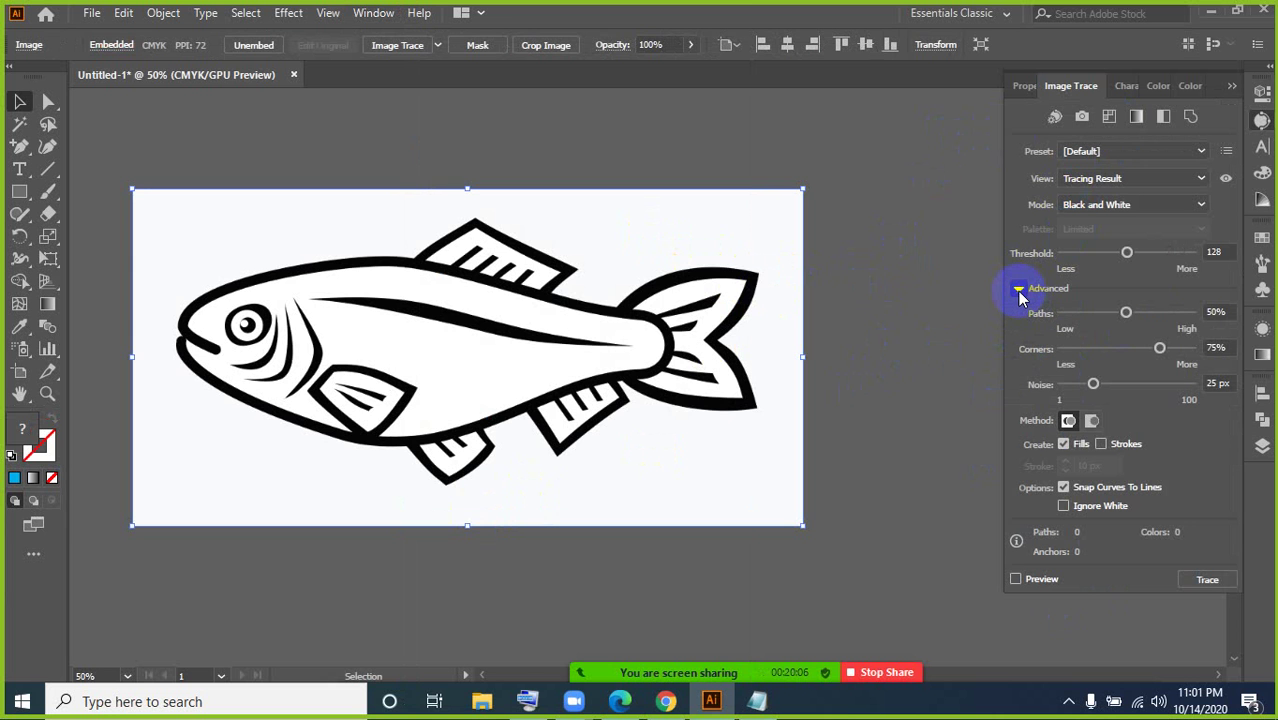
# Step: Trace the fish in black and white with Snap Curves To Lines off and Ignore White on, and expand the tracing into paths
pyautogui.click(1064, 488)
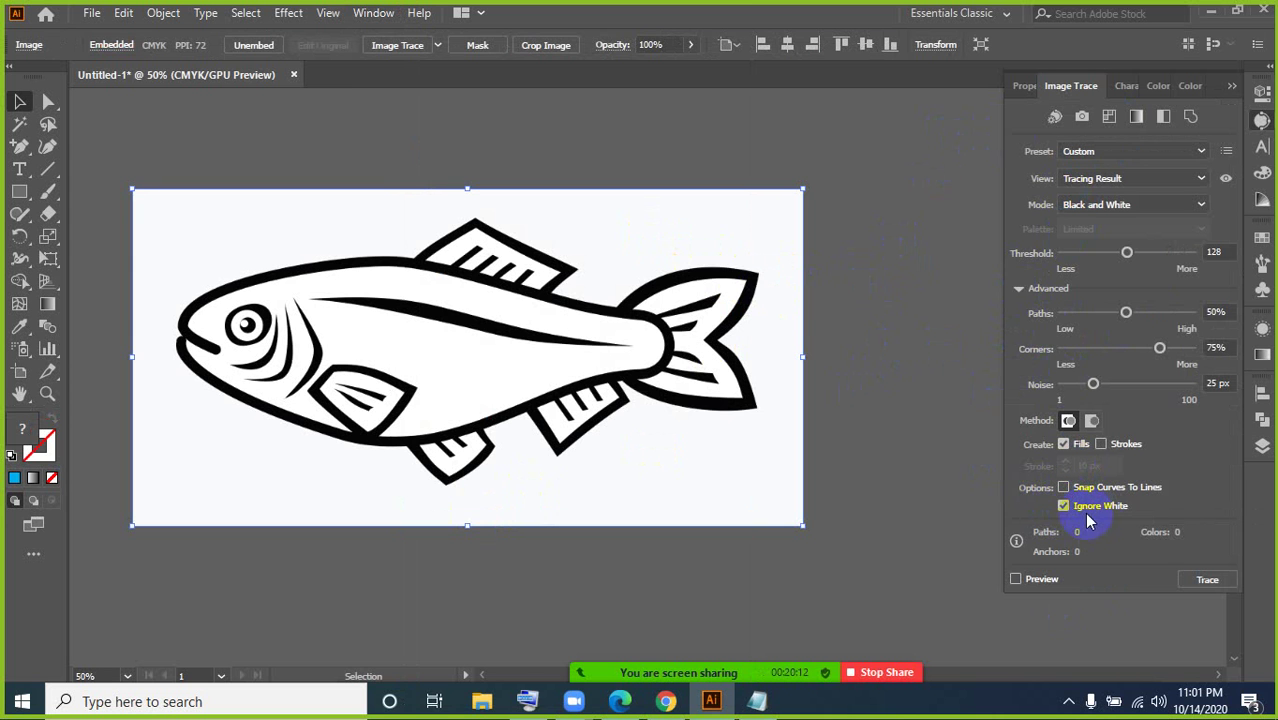
pyautogui.click(1015, 580)
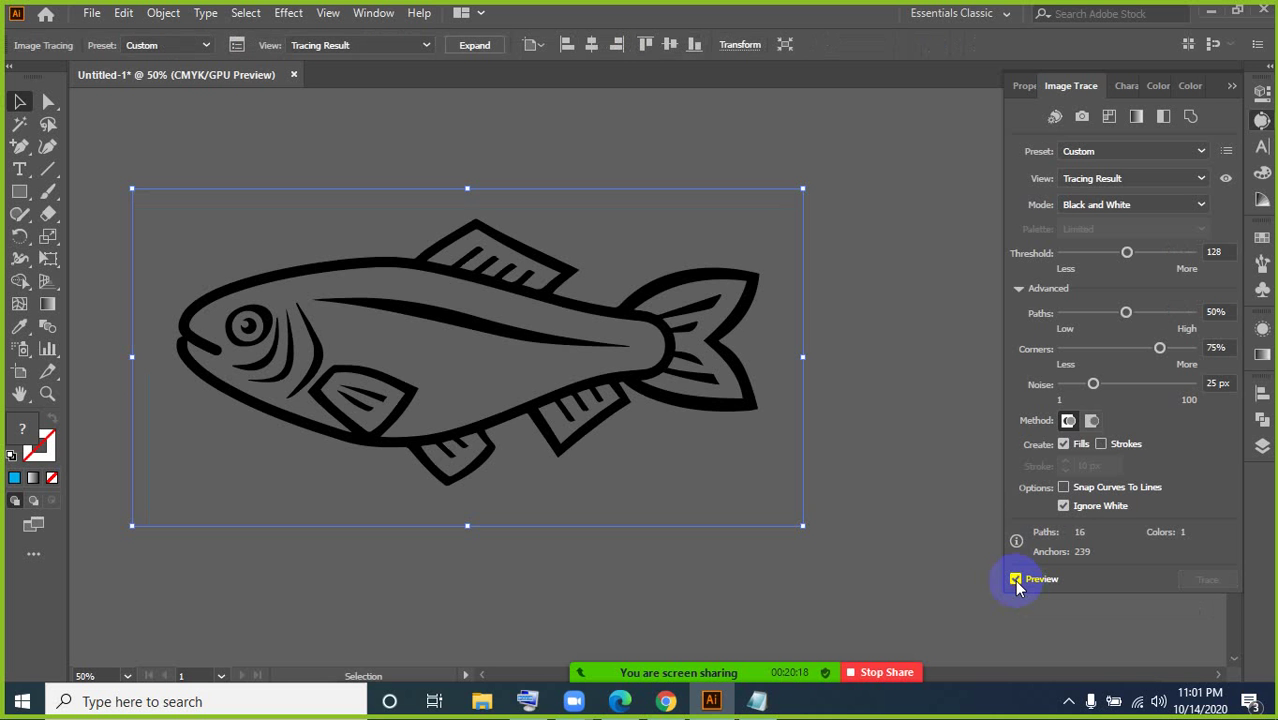
pyautogui.click(475, 46)
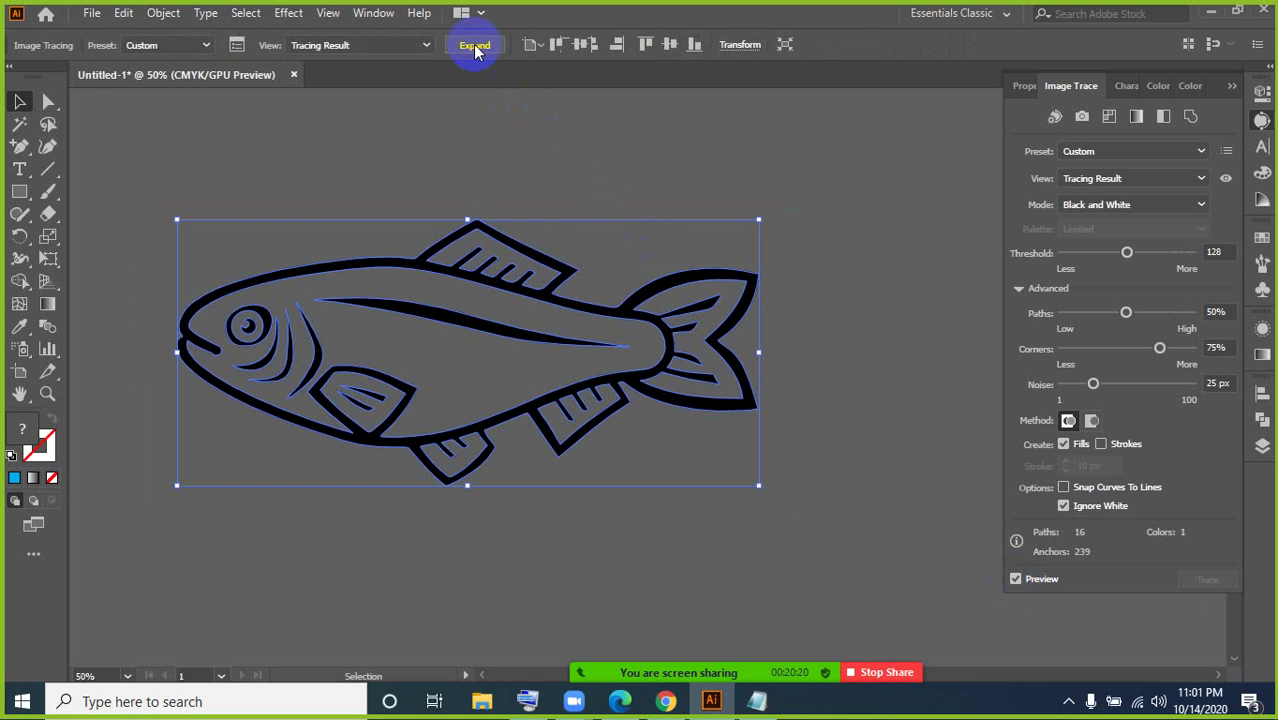
# Step: Shift the expanded fish artwork up and to the right on the canvas and deselect it
pyautogui.click(818, 490)
pyautogui.moveTo(463, 333); pyautogui.dragTo(529, 254)
pyautogui.click(765, 559)
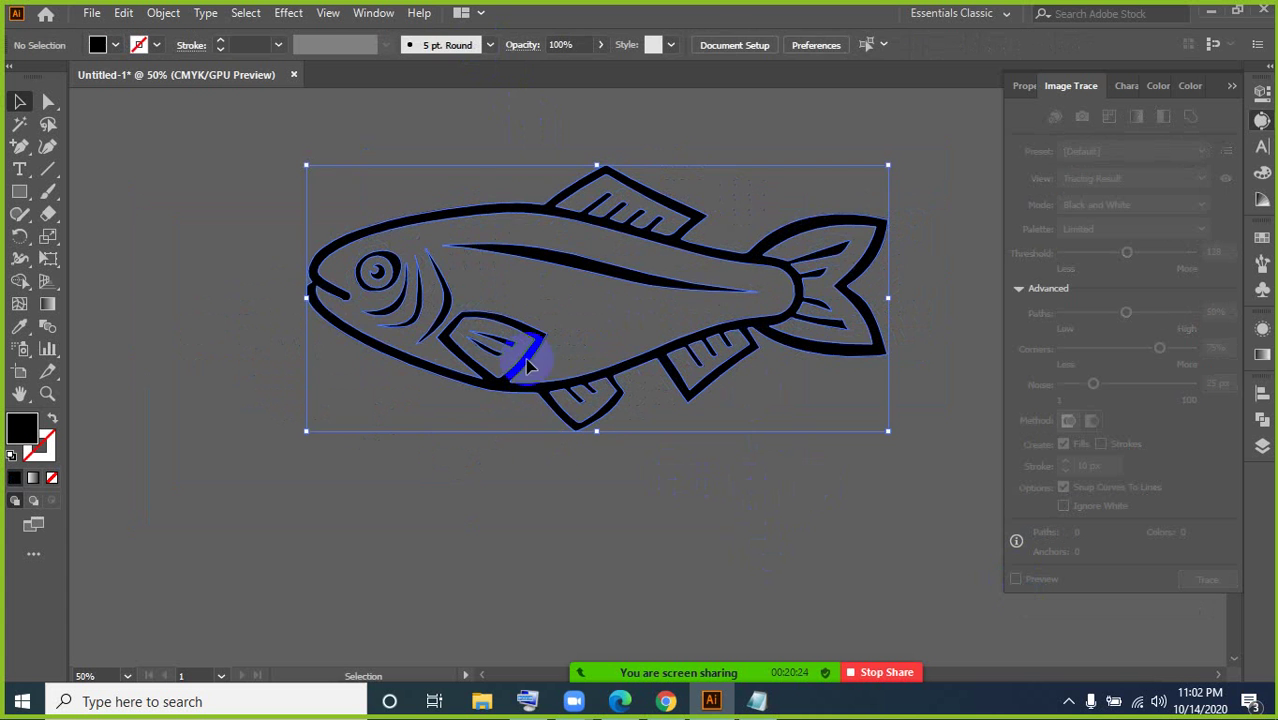
pyautogui.click(616, 511)
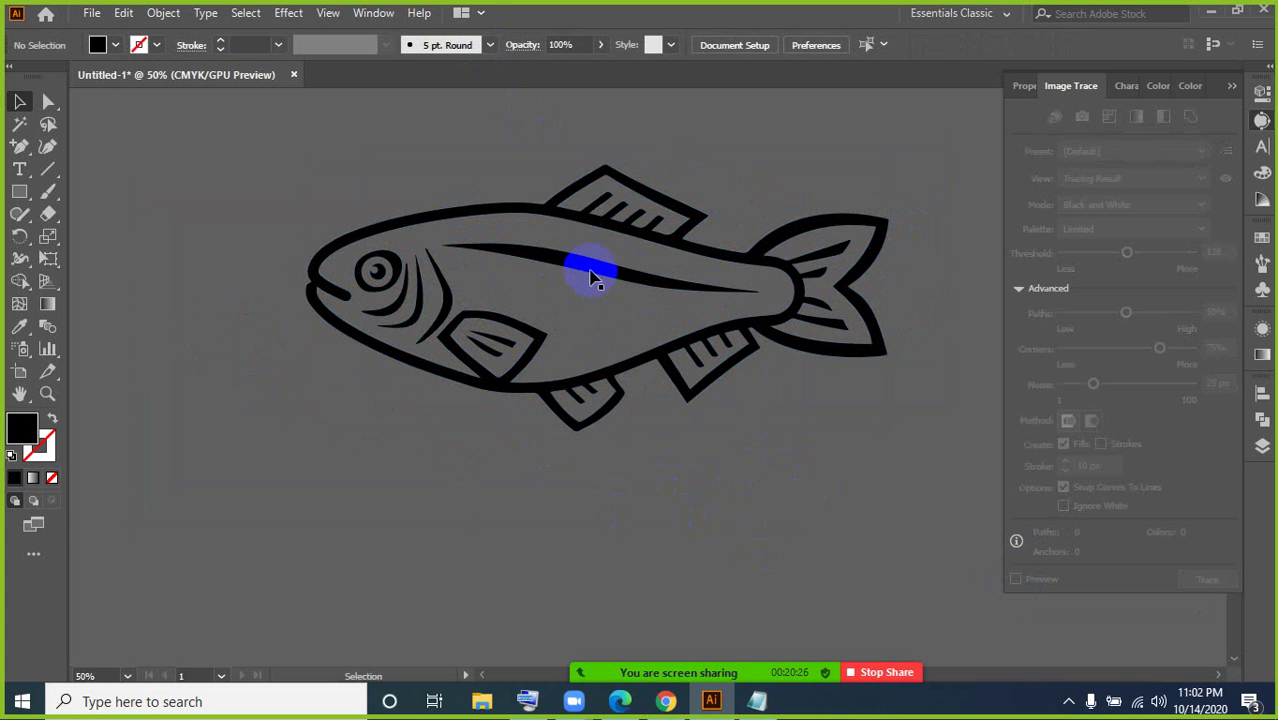
# Step: Switch to Chrome, search Google Images for "birds vector image" and browse the results
pyautogui.click(665, 701)
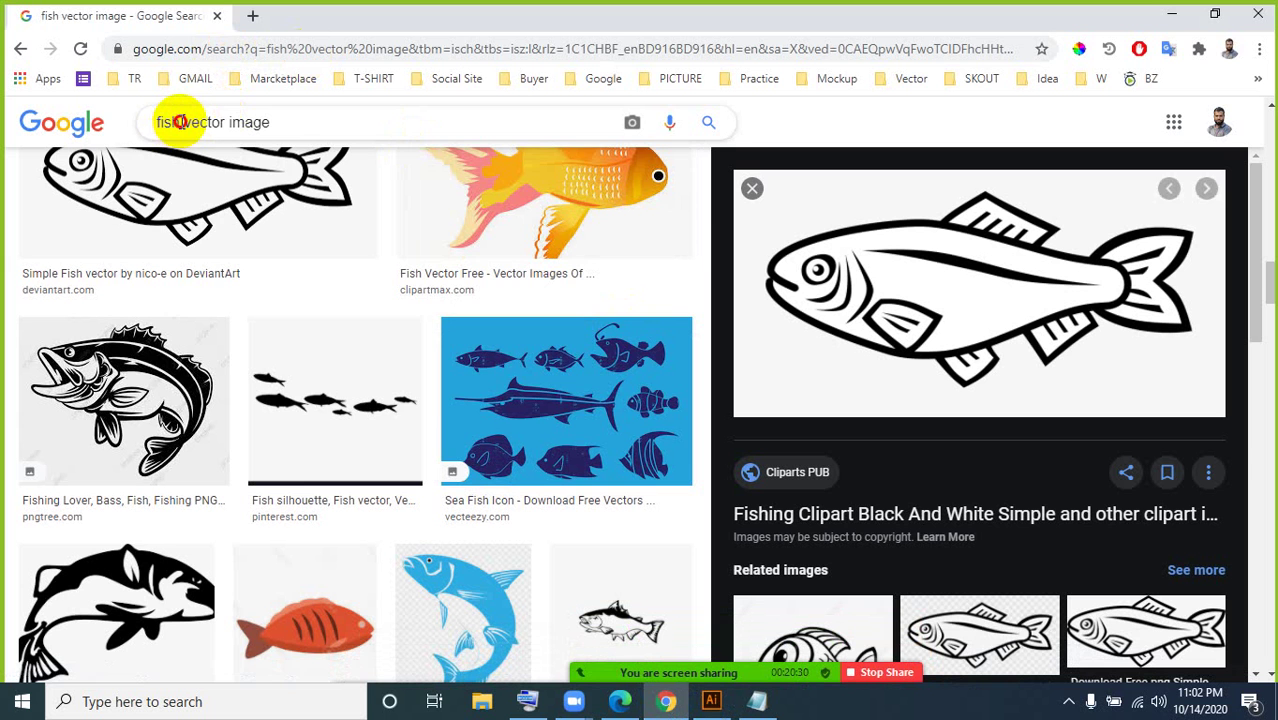
pyautogui.doubleClick(178, 121)
pyautogui.write('birdss')
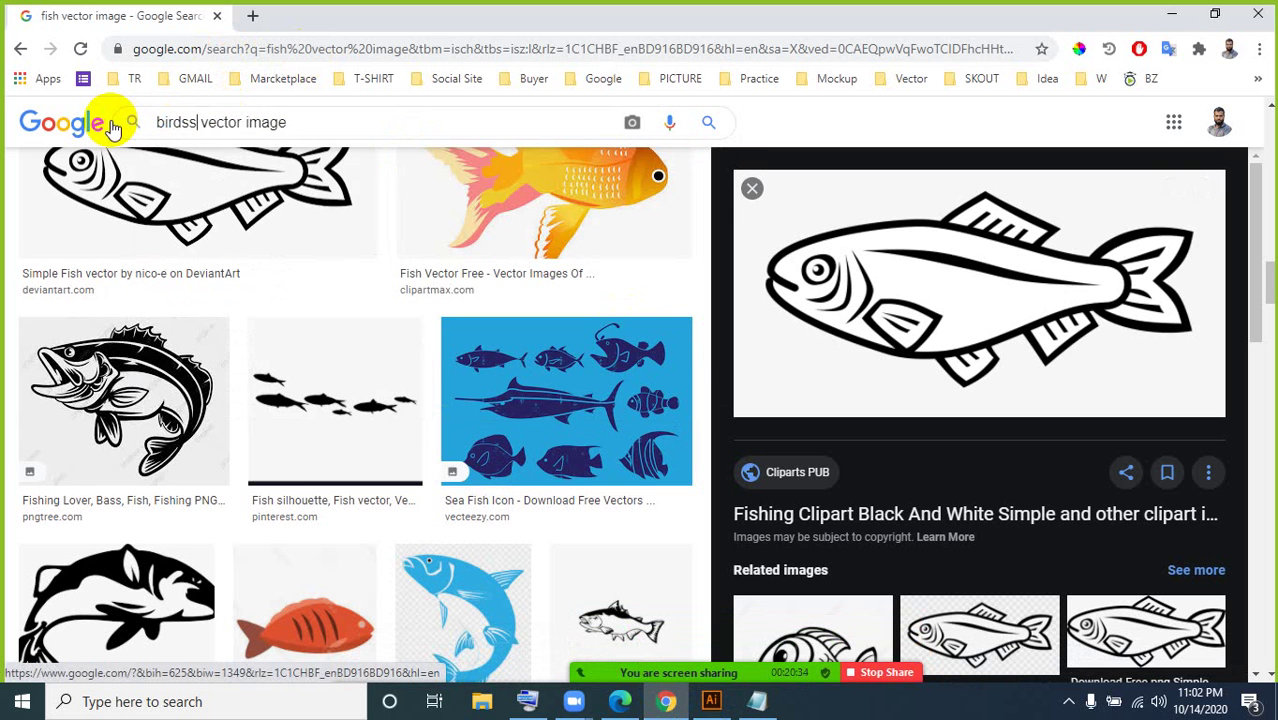
pyautogui.press('BackSpace')
pyautogui.press('Return')
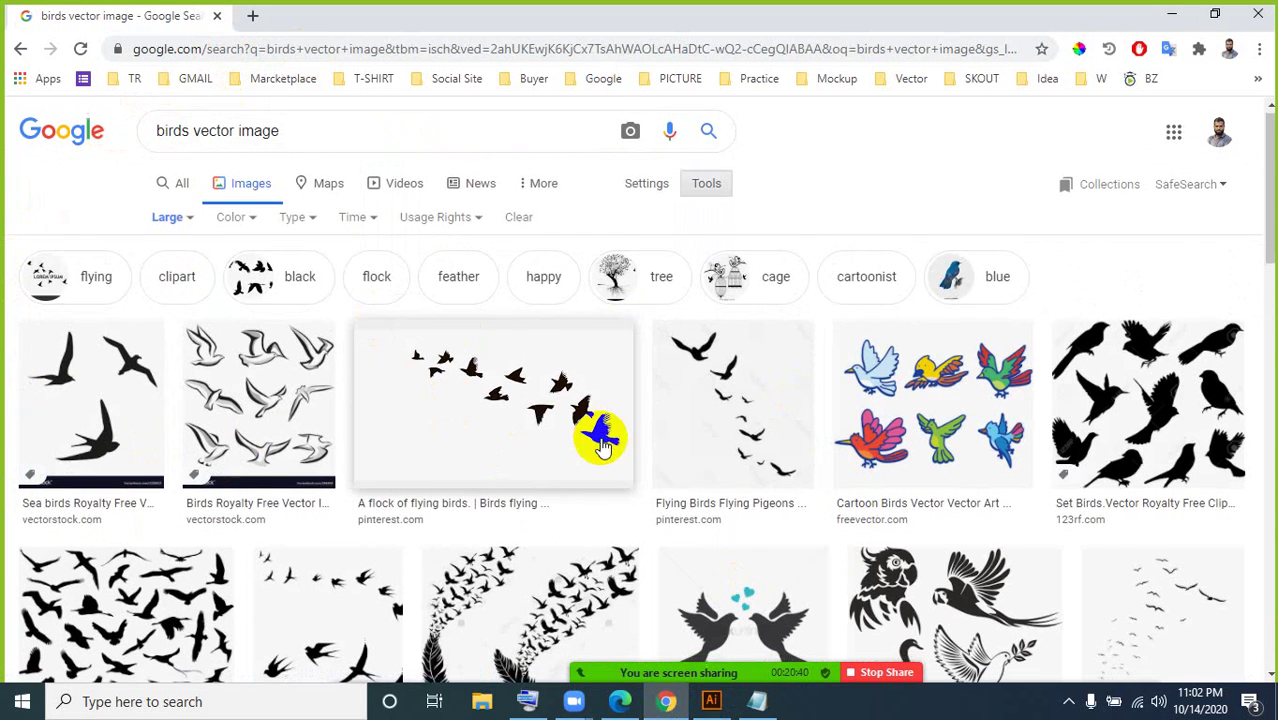
pyautogui.scroll(-5, 600, 430)
pyautogui.scroll(-5, 577, 495)
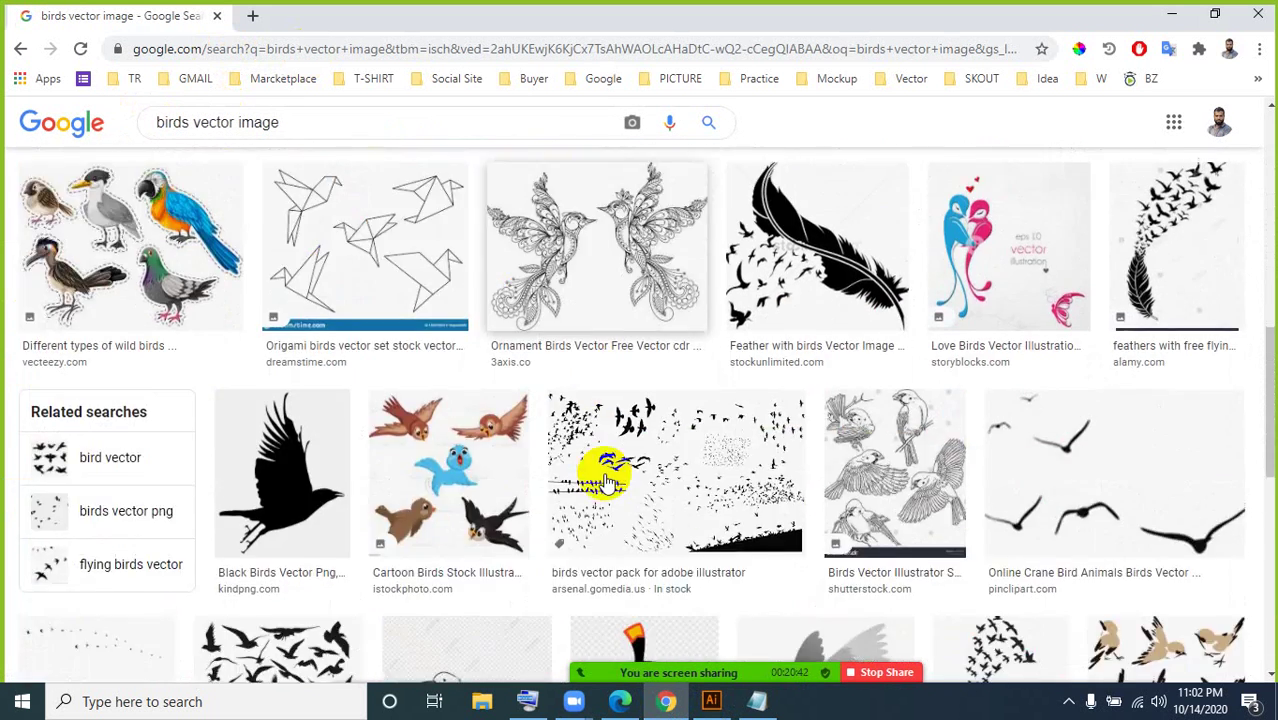
pyautogui.scroll(-10, 605, 482)
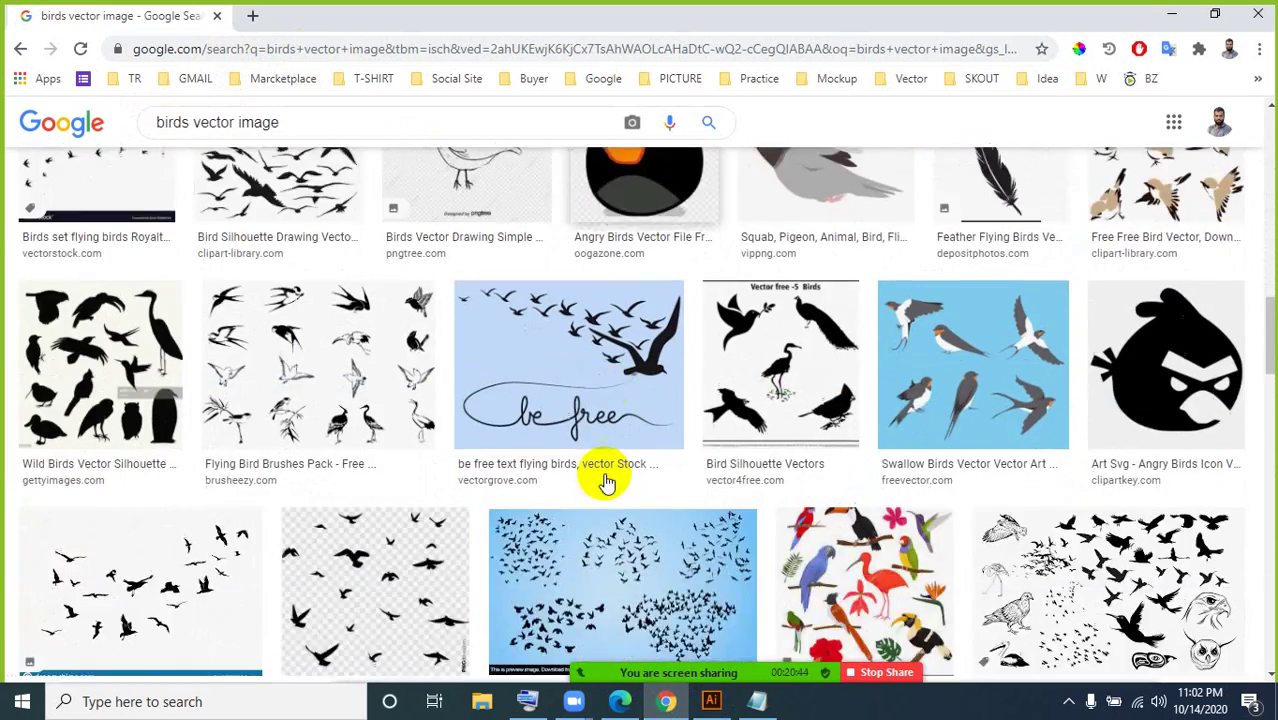
pyautogui.scroll(-10, 719, 570)
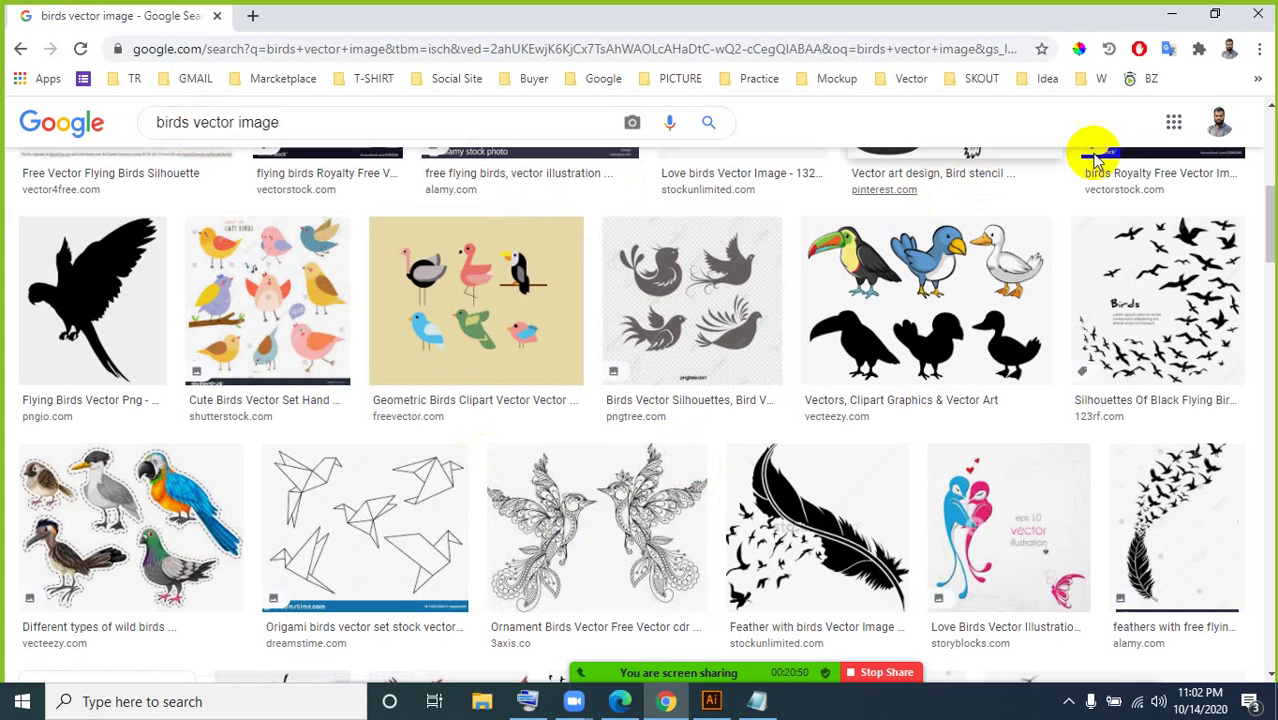
# Step: Return to Illustrator and collapse the Image Trace settings to clear the workspace around the artboards and fish
pyautogui.click(1172, 16)
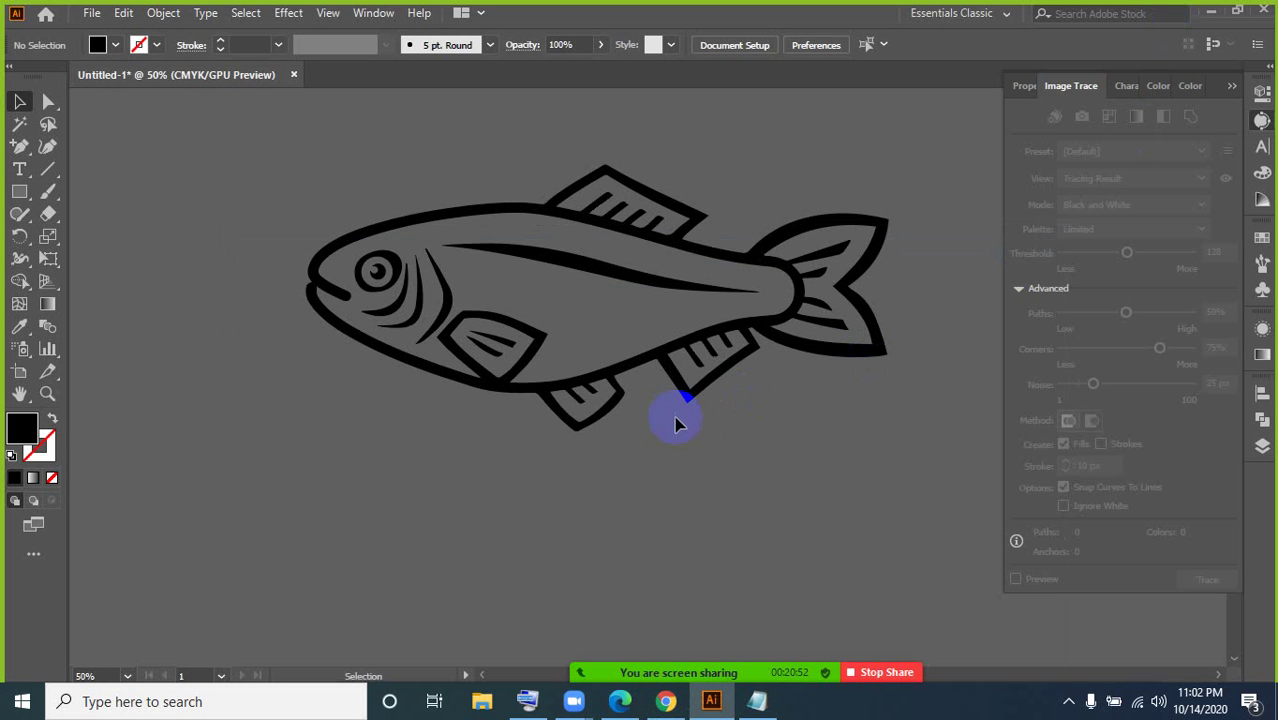
pyautogui.hotkey('ctrl', '-')
pyautogui.hotkey('ctrl', '-')
pyautogui.hotkey('ctrl', '-')
pyautogui.hotkey('ctrl', '-')
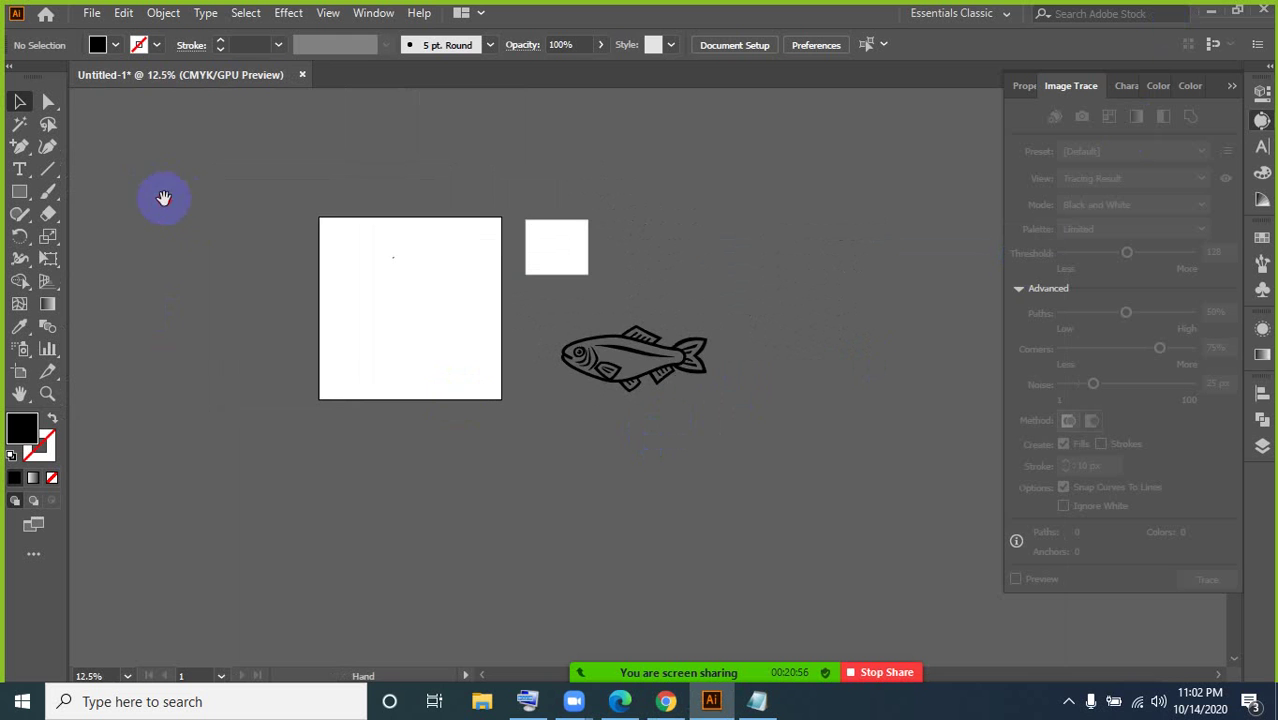
pyautogui.moveTo(163, 198); pyautogui.dragTo(352, 211)
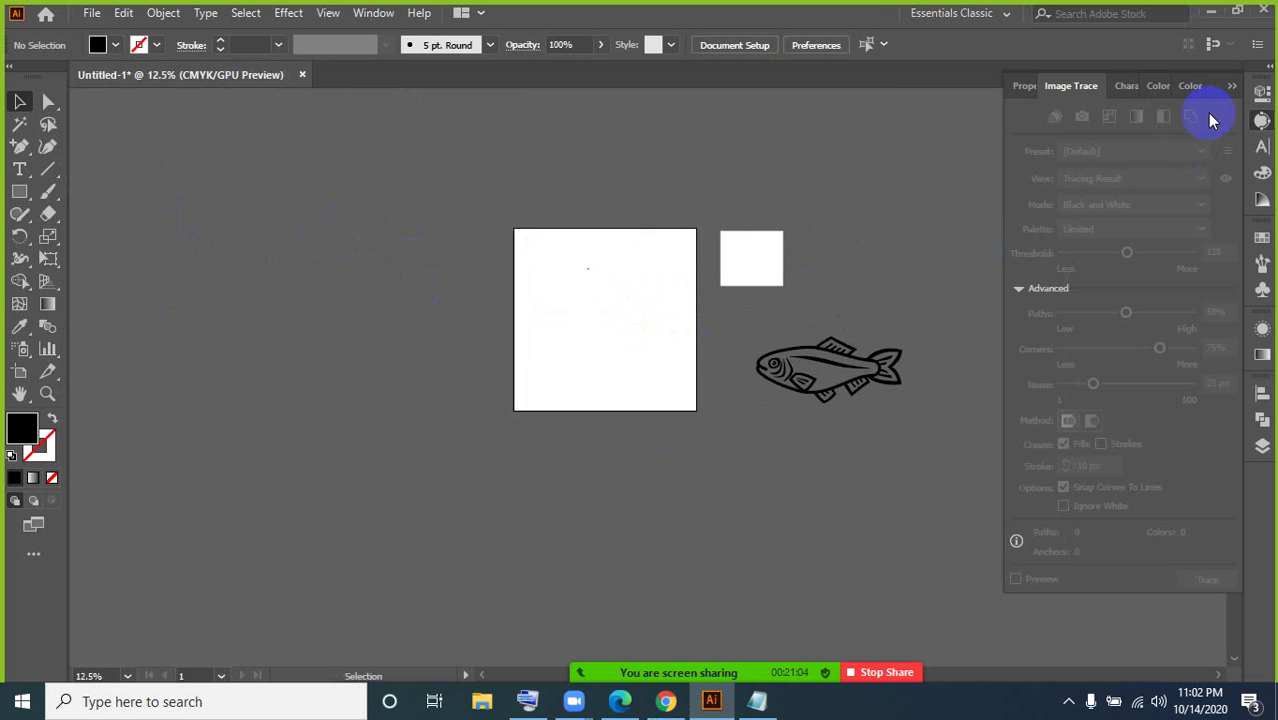
pyautogui.click(1231, 88)
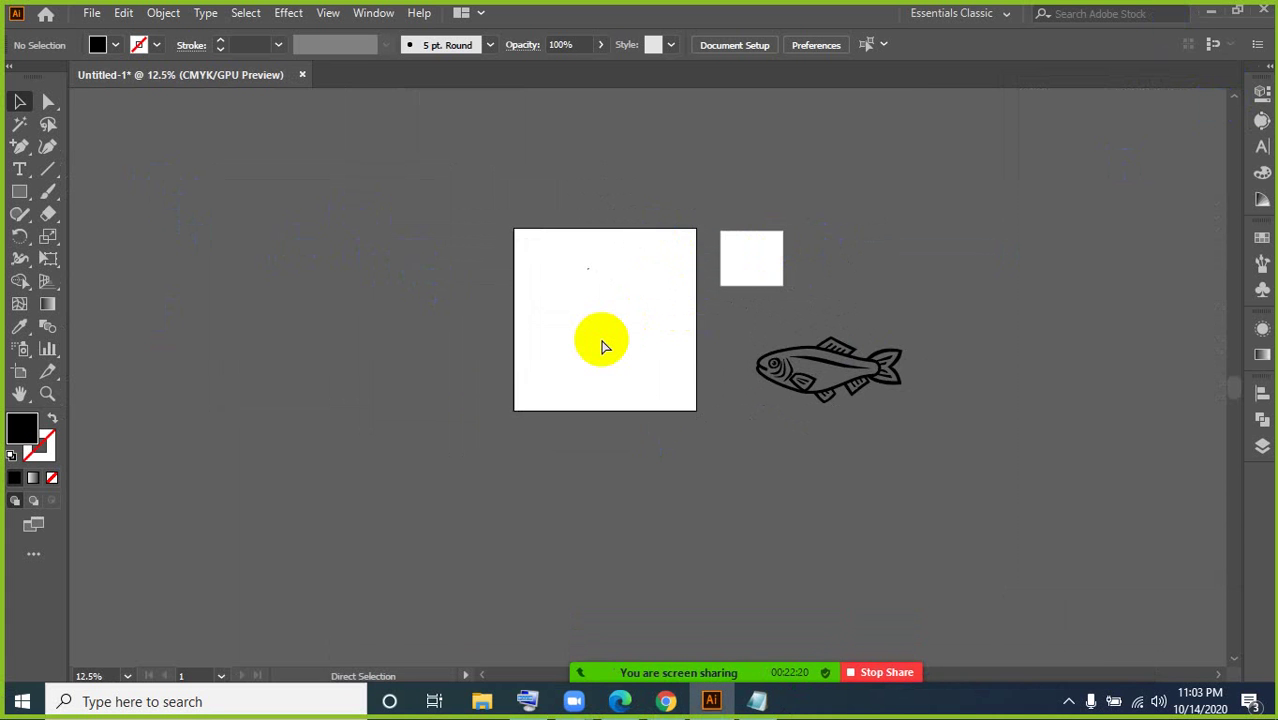
# Step: Draw a circle left of centre in the upper part of the large artboard, with no fill and a 1 pt black stroke
pyautogui.hotkey('ctrl', '0')
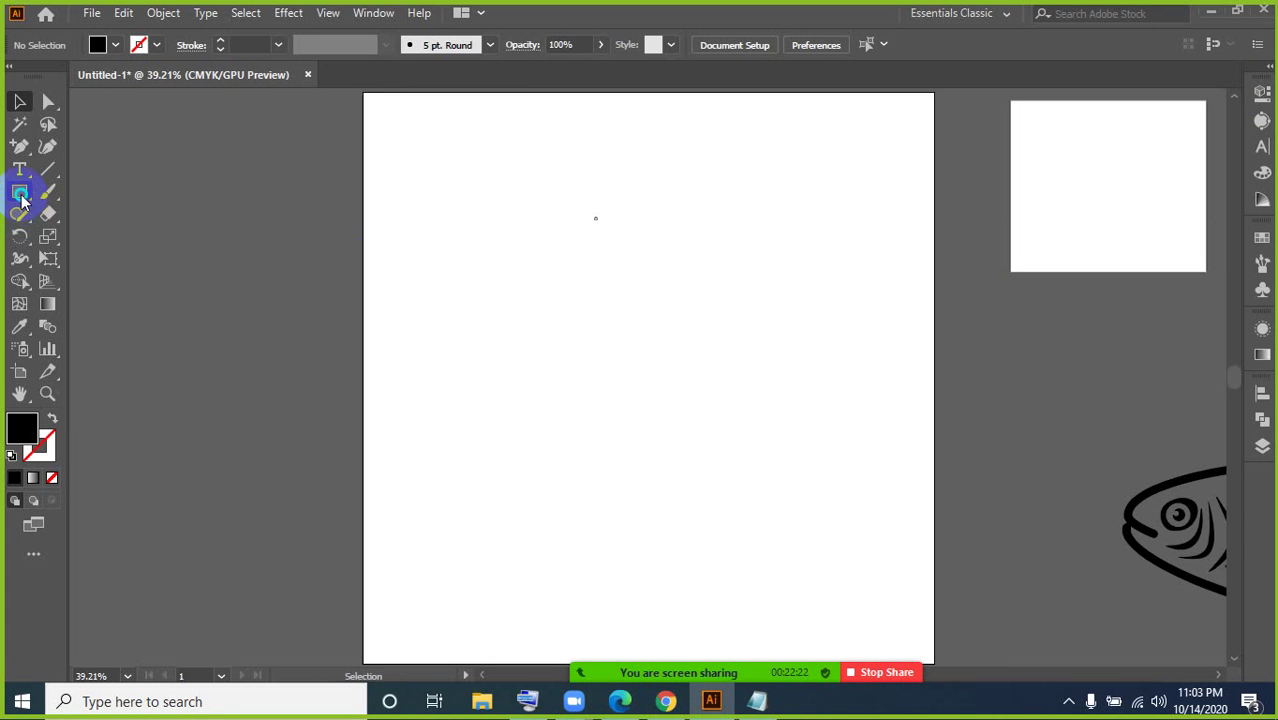
pyautogui.moveTo(19, 191); pyautogui.dragTo(86, 237)
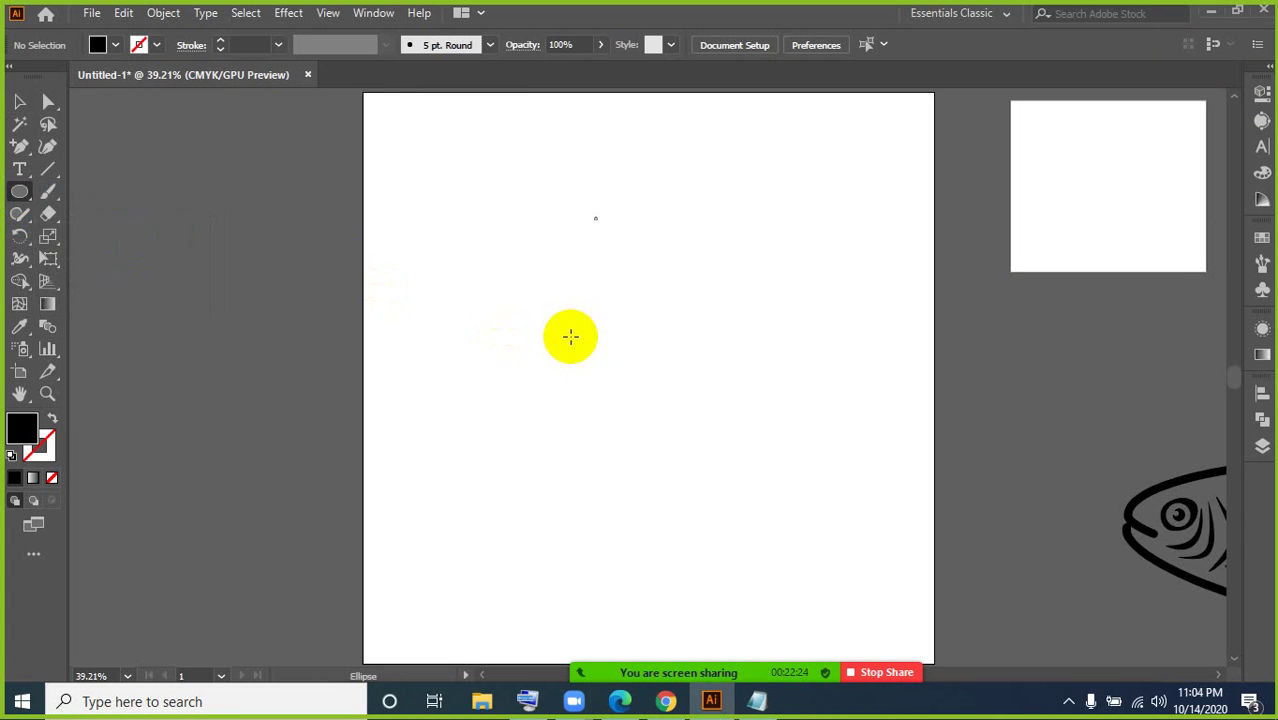
pyautogui.moveTo(579, 324)
pyautogui.mouseDown()
pyautogui.moveTo(688, 417)
pyautogui.moveTo(688, 446)
pyautogui.mouseUp()
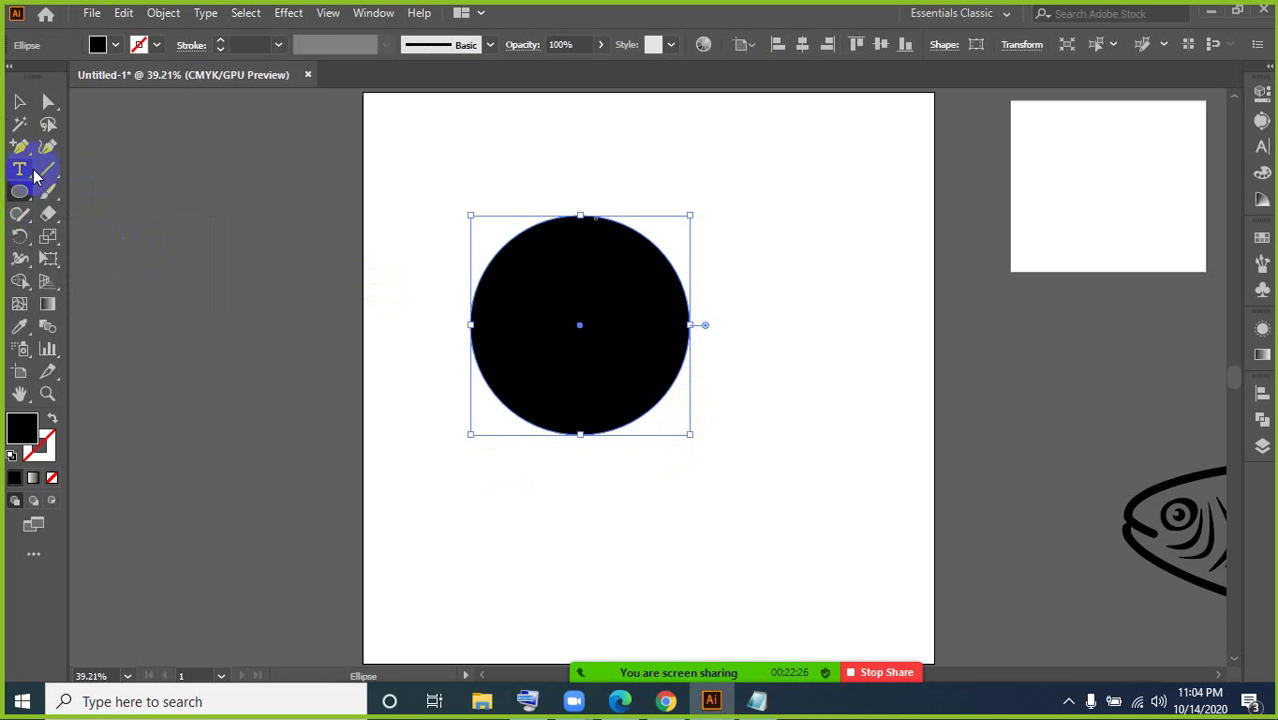
pyautogui.click(54, 418)
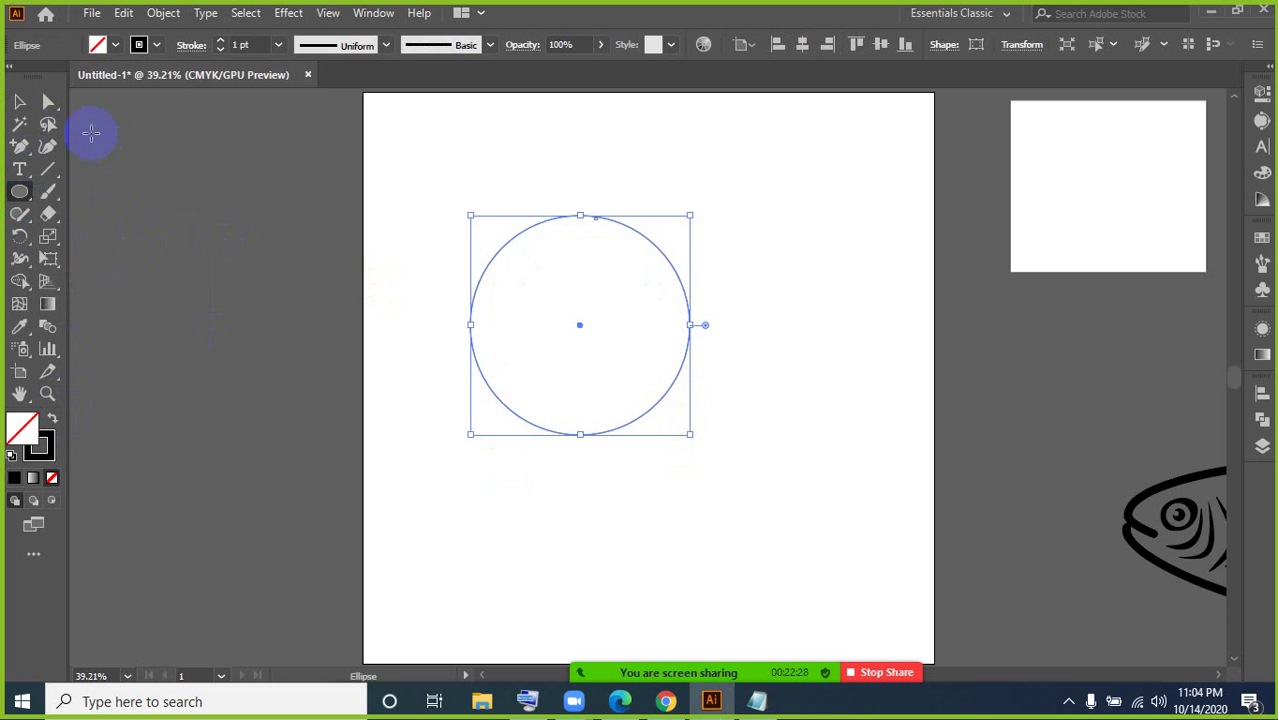
pyautogui.click(547, 282)
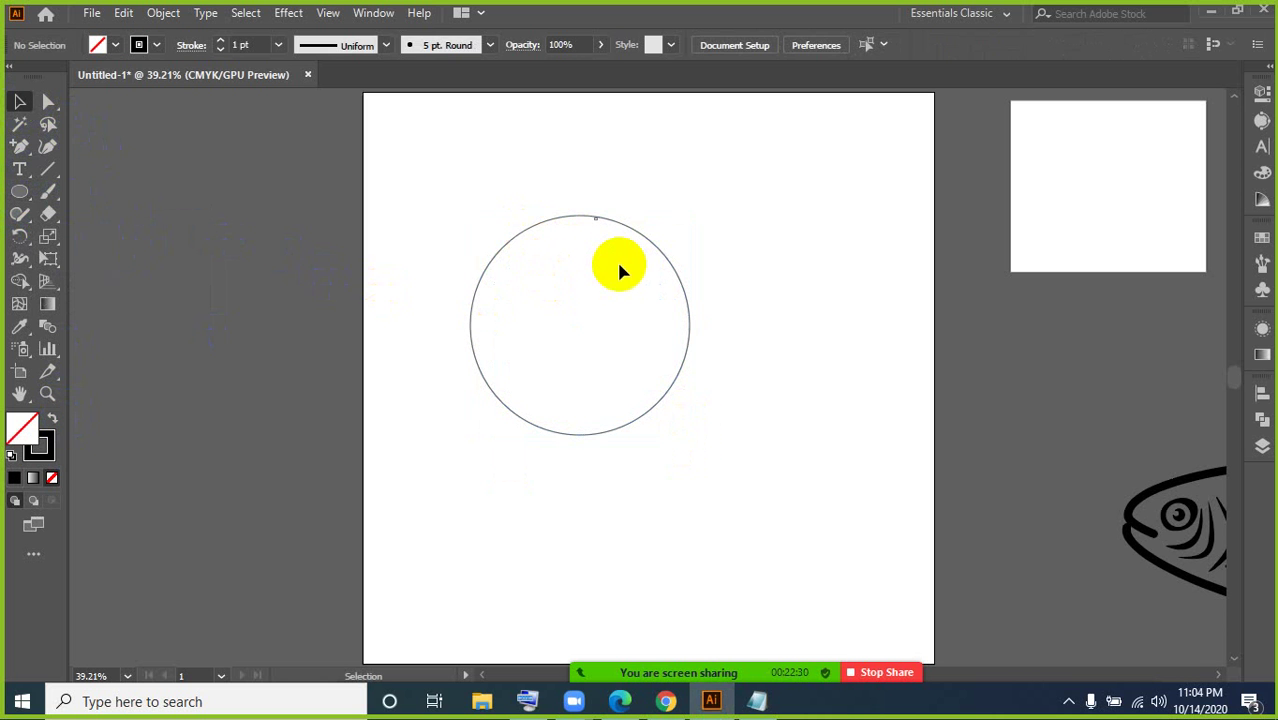
# Step: Add a smaller concentric copy of the circle inside it, about 70% of its diameter
pyautogui.moveTo(530, 207); pyautogui.dragTo(594, 251)
pyautogui.press('ctrl')
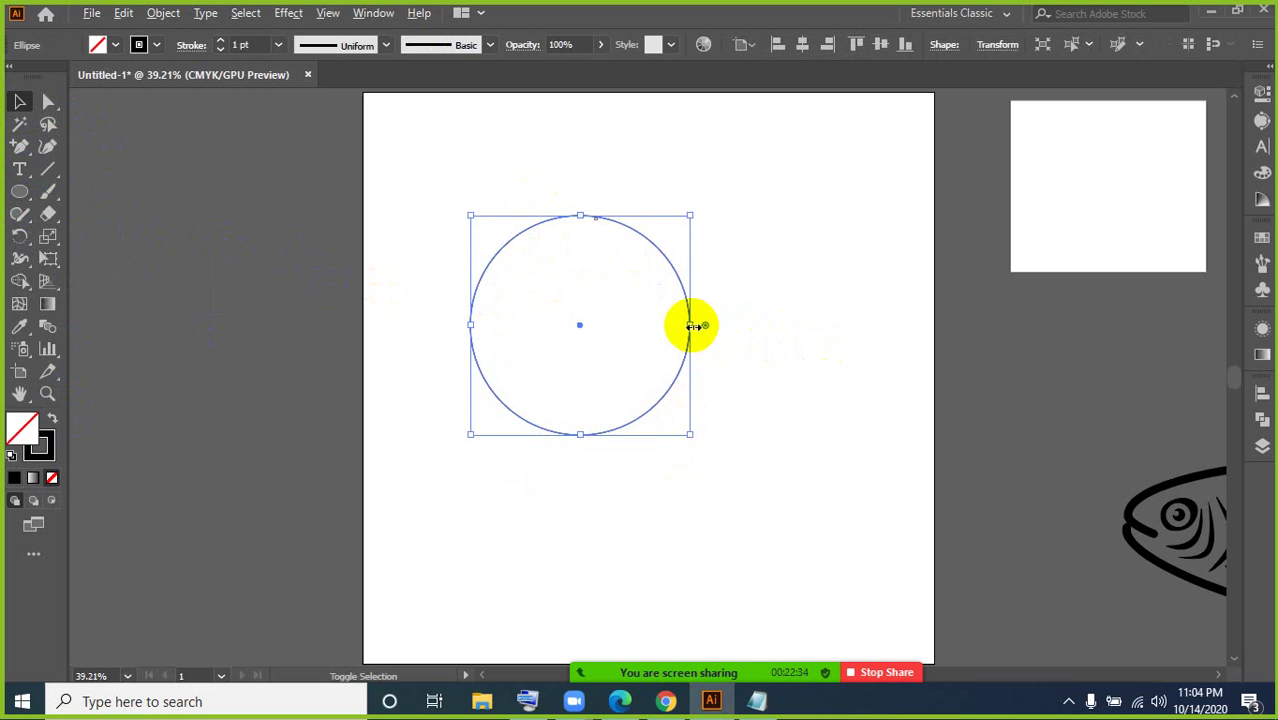
pyautogui.moveTo(693, 326); pyautogui.dragTo(659, 334)
pyautogui.click(758, 462)
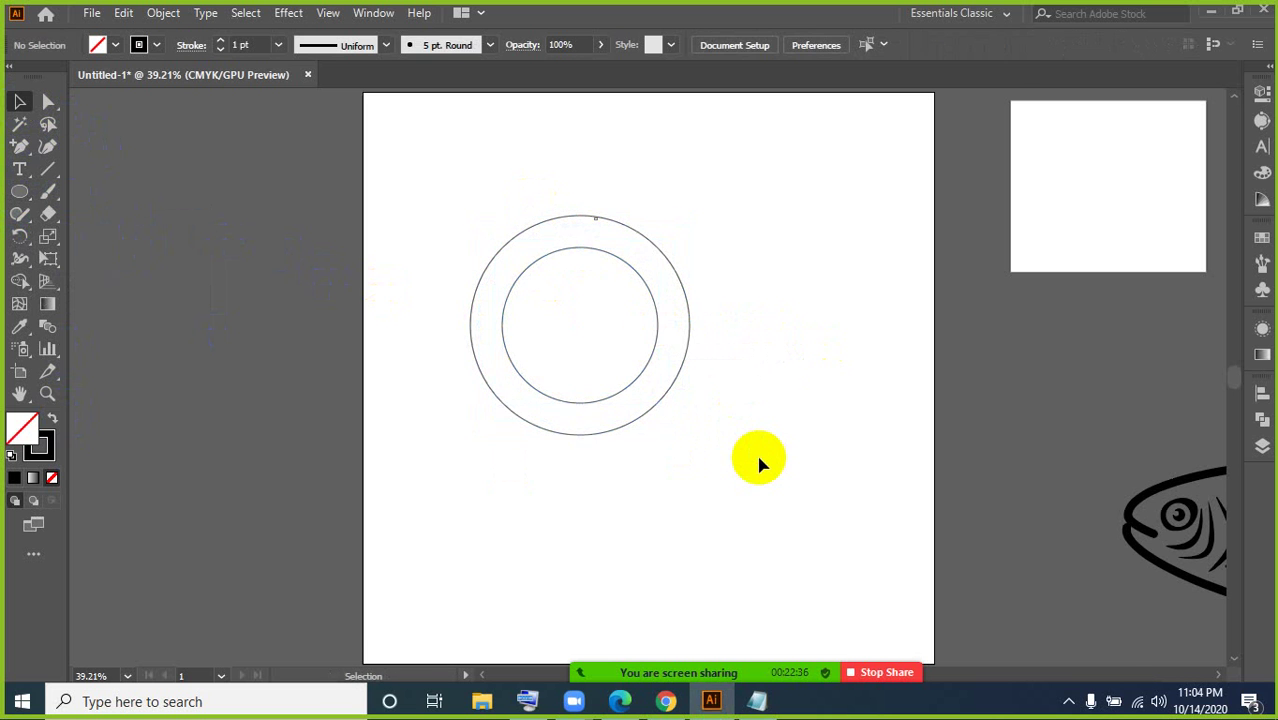
# Step: Convert the inner circle into a text path with the Type on a Path tool, starting from its left side
pyautogui.scroll(1, 758, 462)
pyautogui.scroll(1, 551, 328)
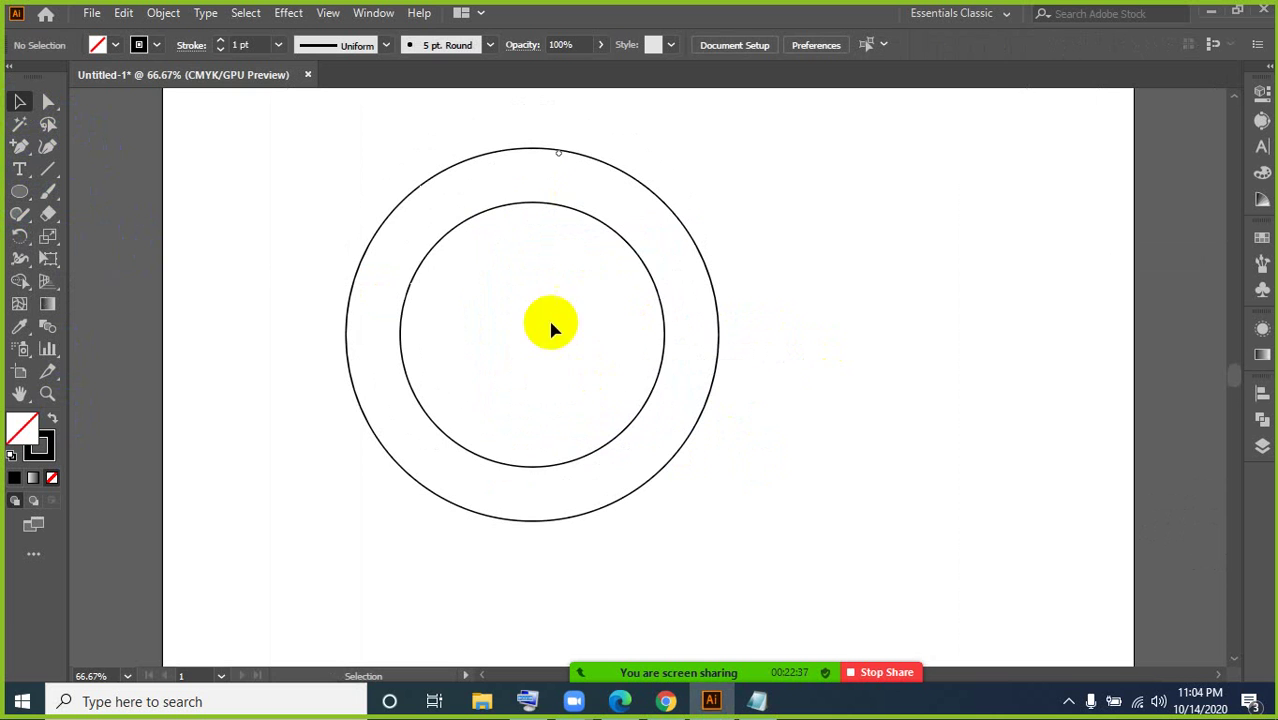
pyautogui.click(453, 284)
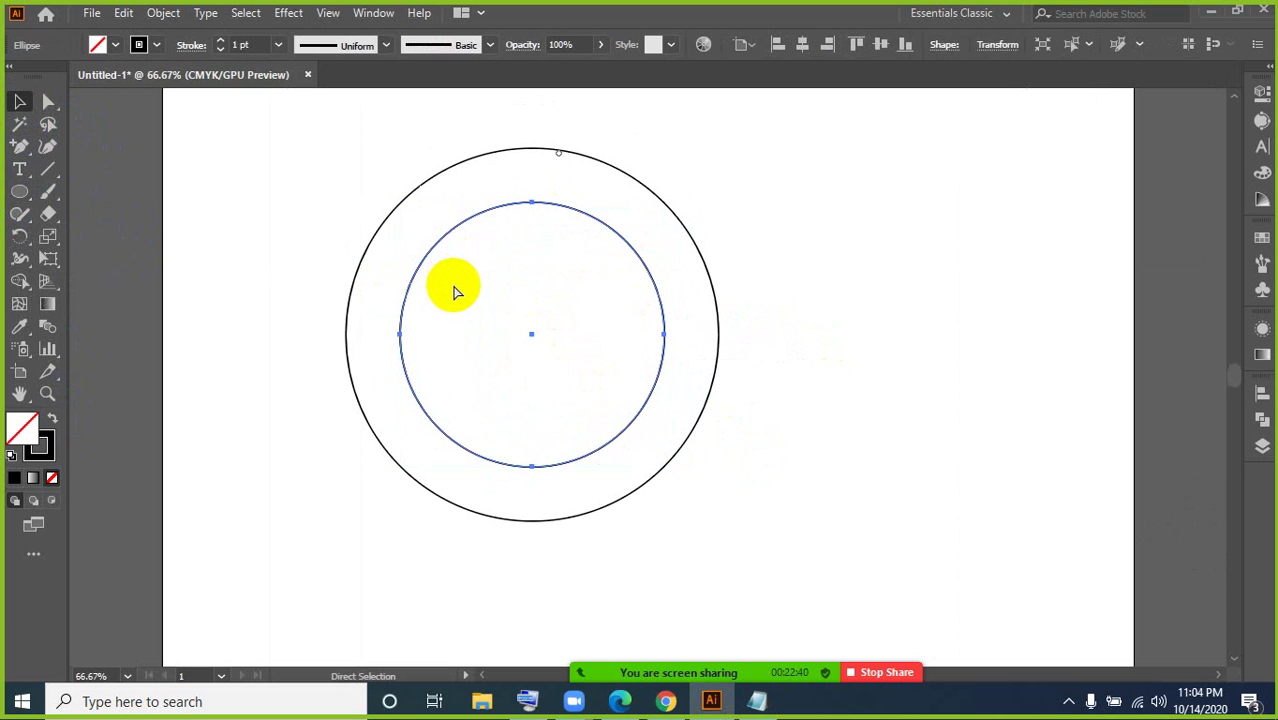
pyautogui.press('v')
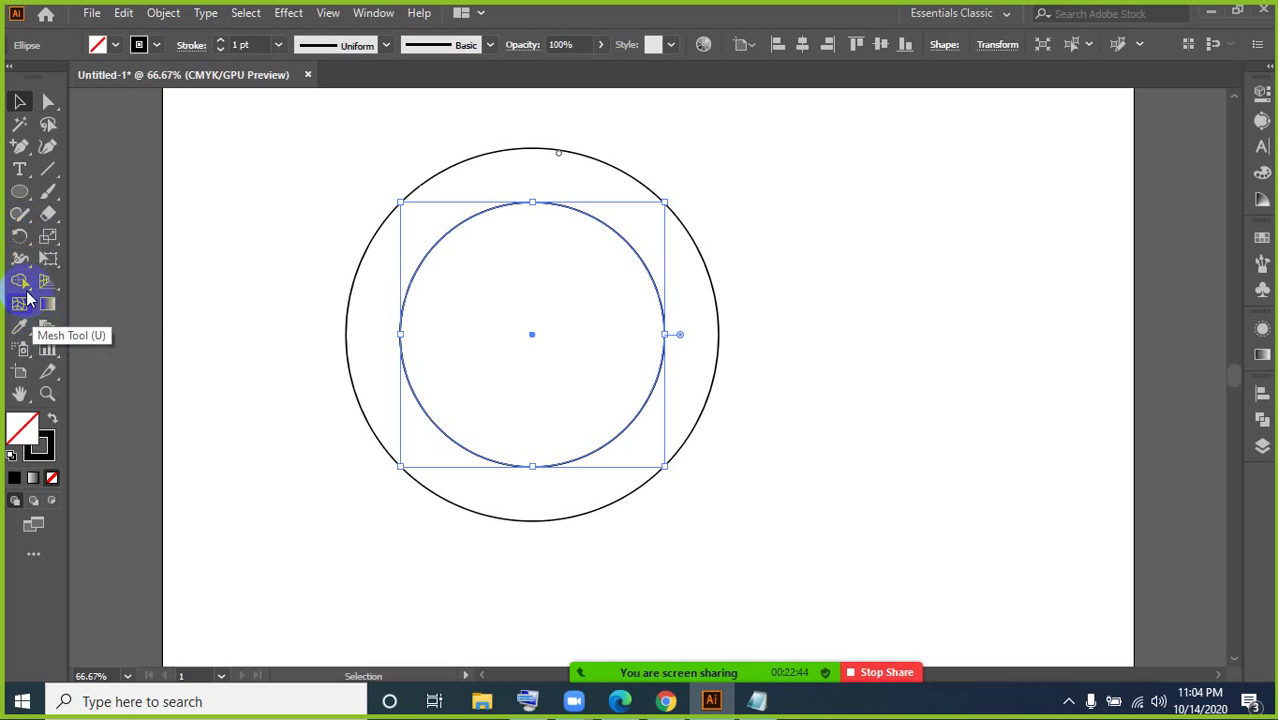
pyautogui.moveTo(19, 170); pyautogui.dragTo(100, 214)
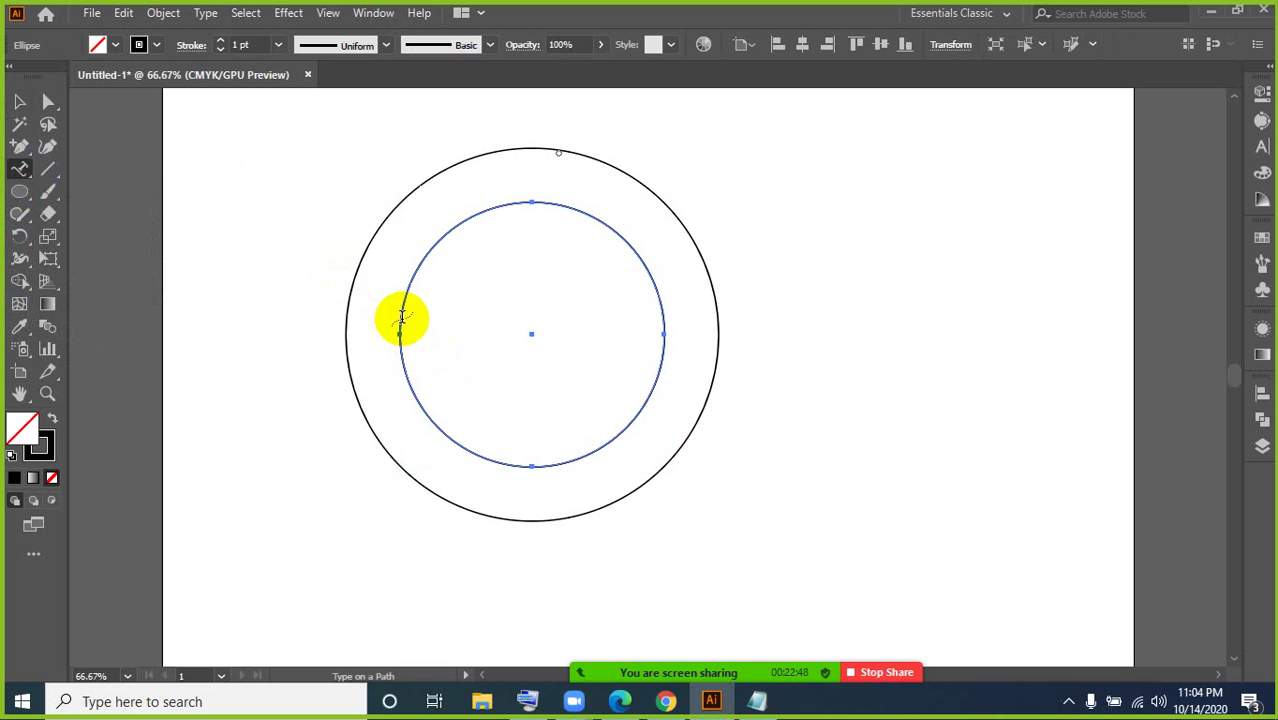
pyautogui.click(401, 318)
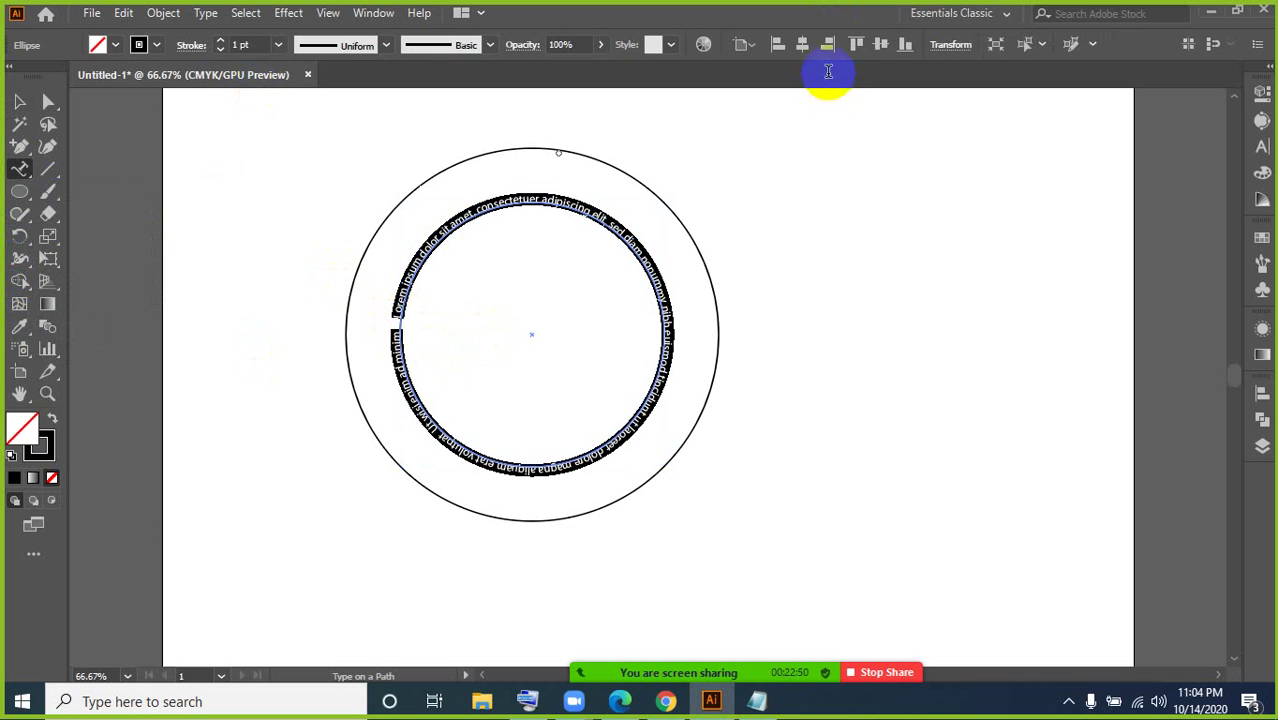
# Step: Set the font size of the text running along the inner circle to 48 pt
pyautogui.click(1262, 148)
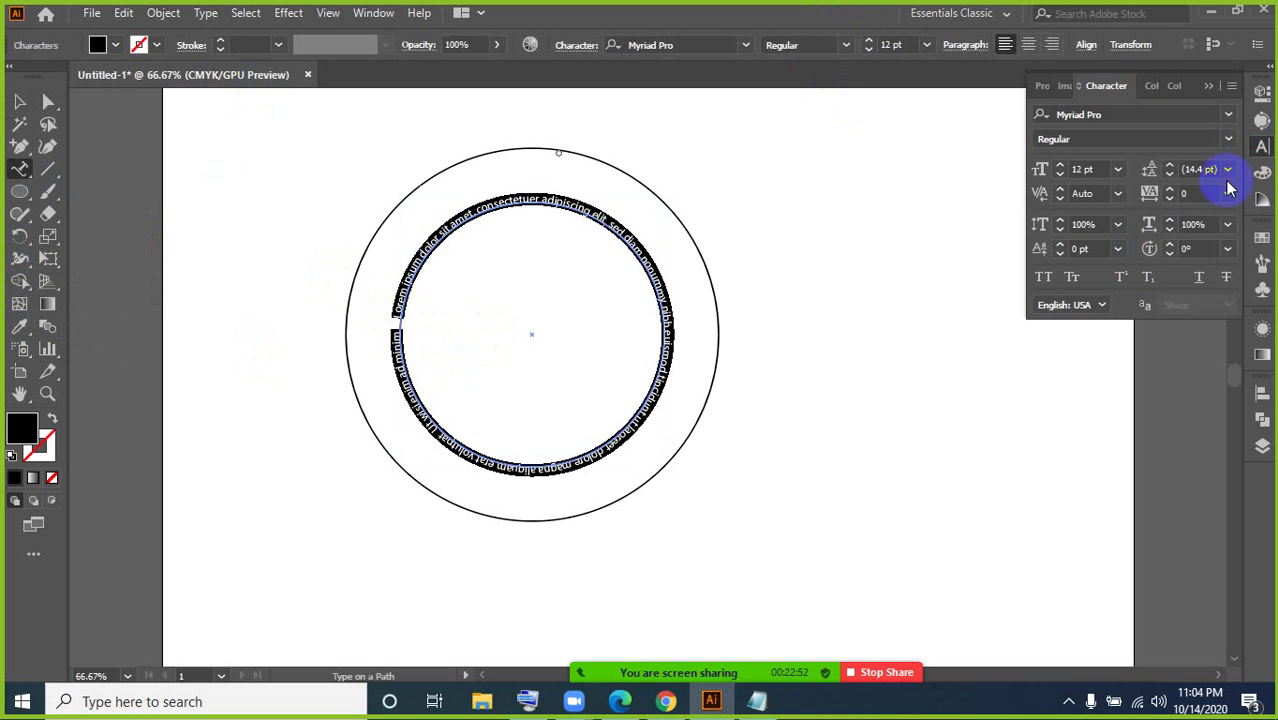
pyautogui.click(1118, 172)
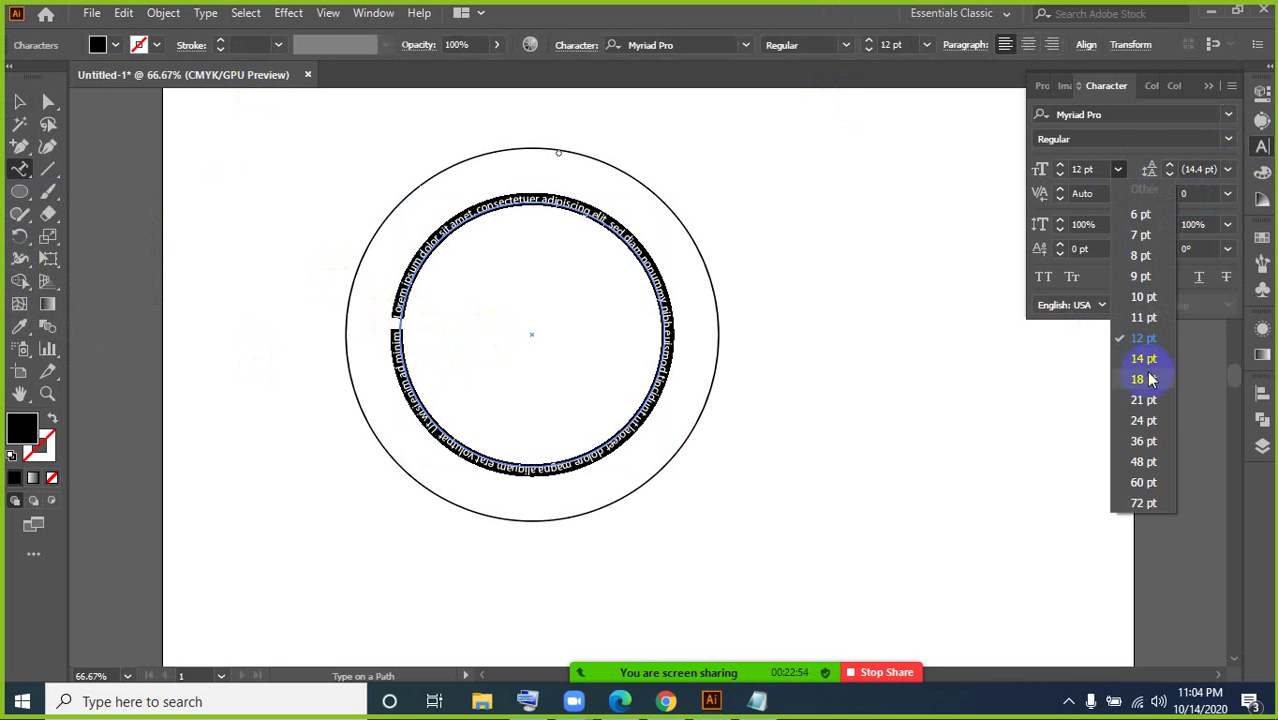
pyautogui.click(1142, 462)
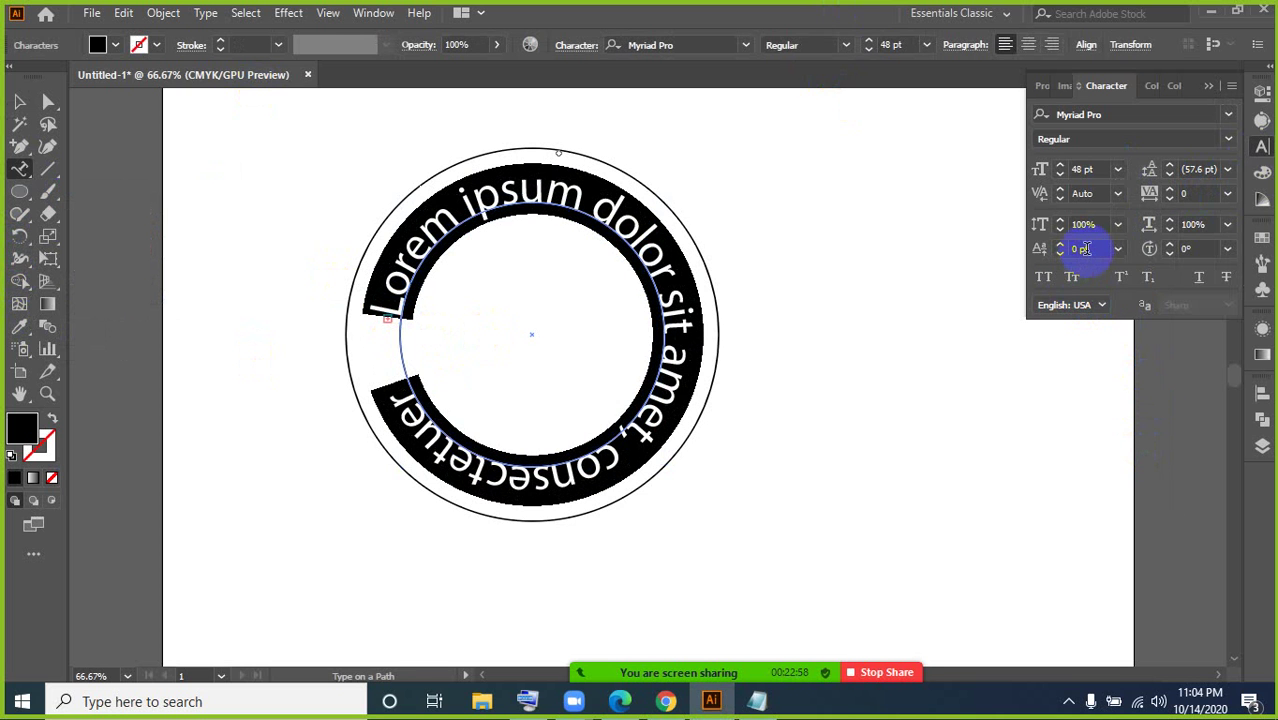
# Step: Raise the path text to a 12 pt baseline shift so it sits between the two circles, and deselect it
pyautogui.press('Up')
pyautogui.press('Up')
pyautogui.press('Up')
pyautogui.press('Up')
pyautogui.press('Up')
pyautogui.press('Up')
pyautogui.press('Up')
pyautogui.press('Up')
pyautogui.press('Up')
pyautogui.press('Up')
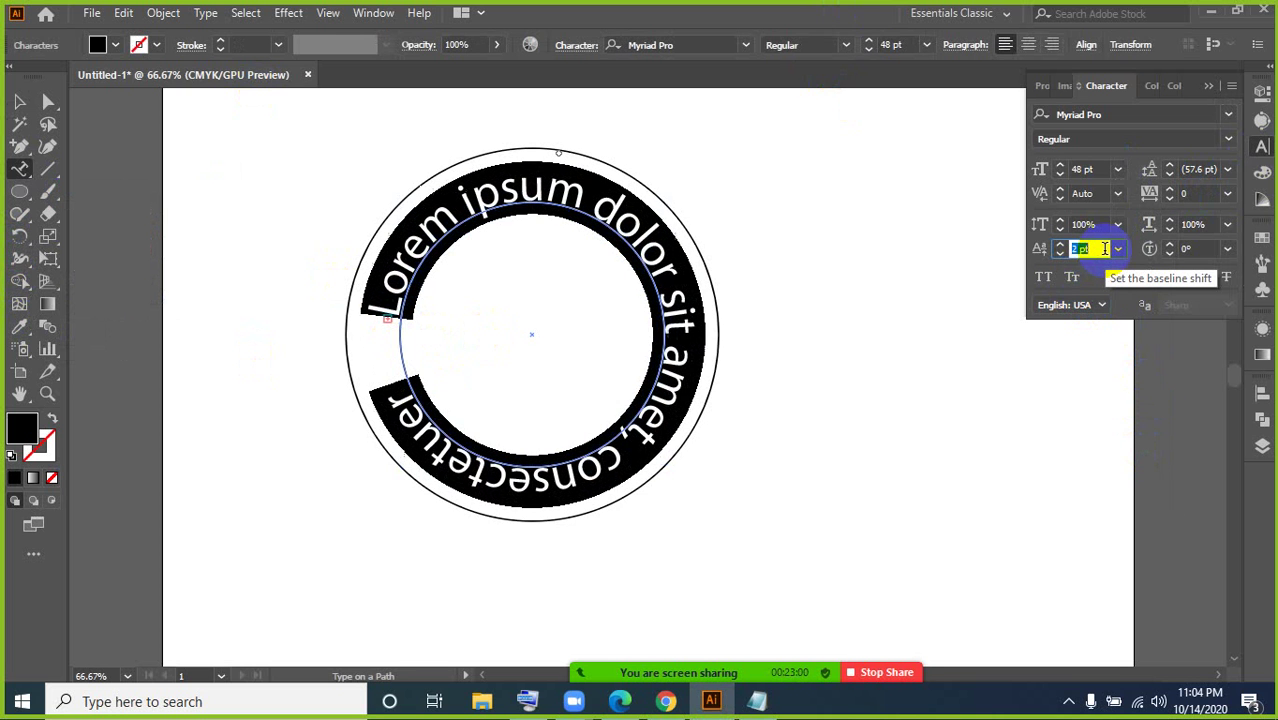
pyautogui.press('Up')
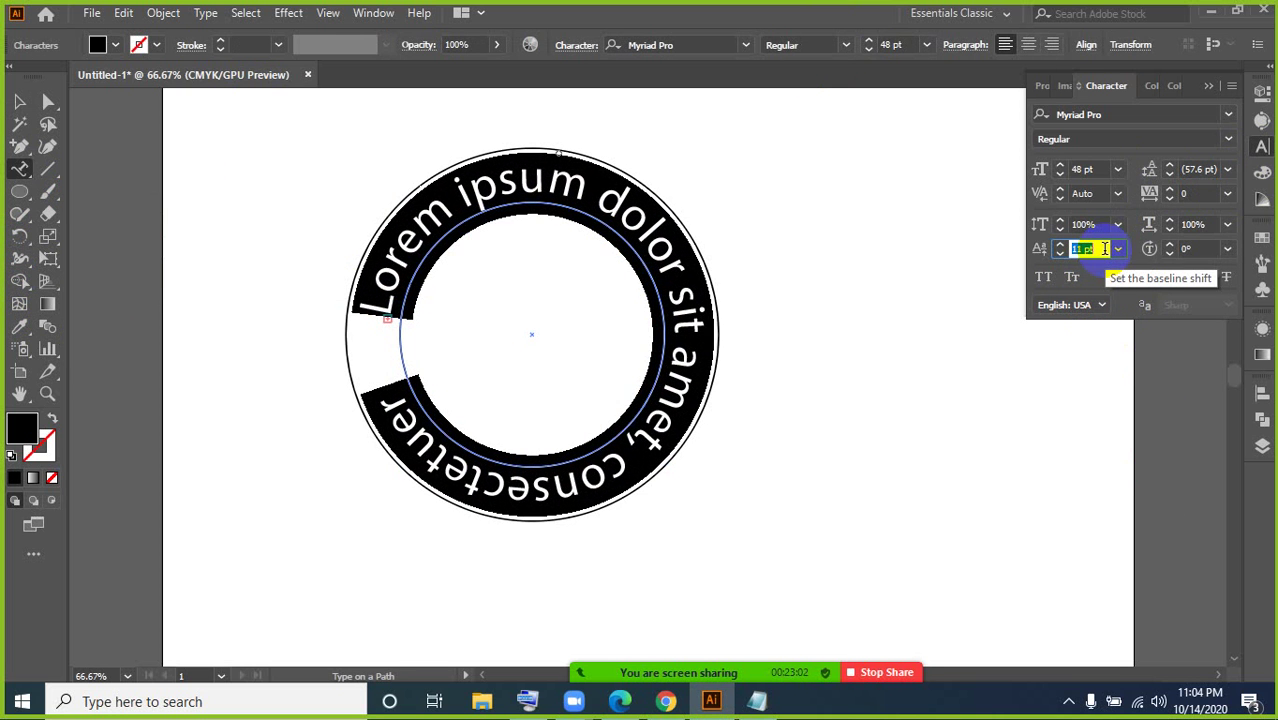
pyautogui.press('Up')
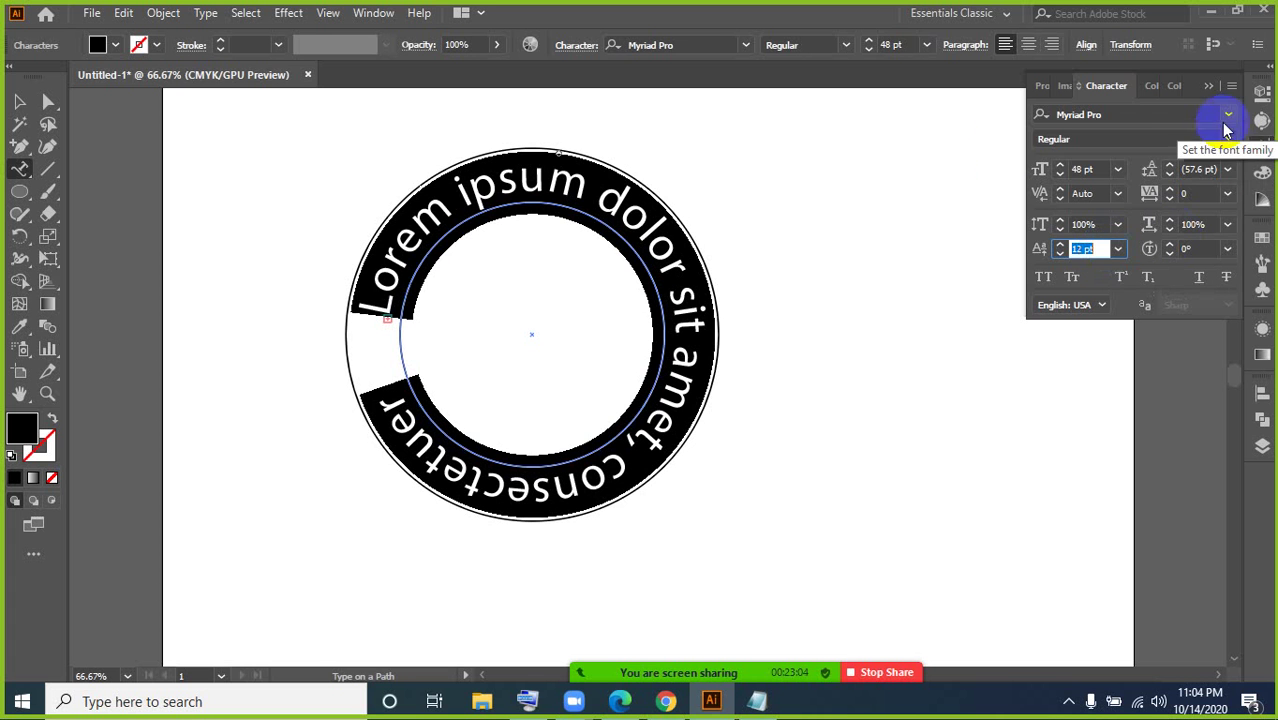
pyautogui.click(19, 101)
pyautogui.click(281, 370)
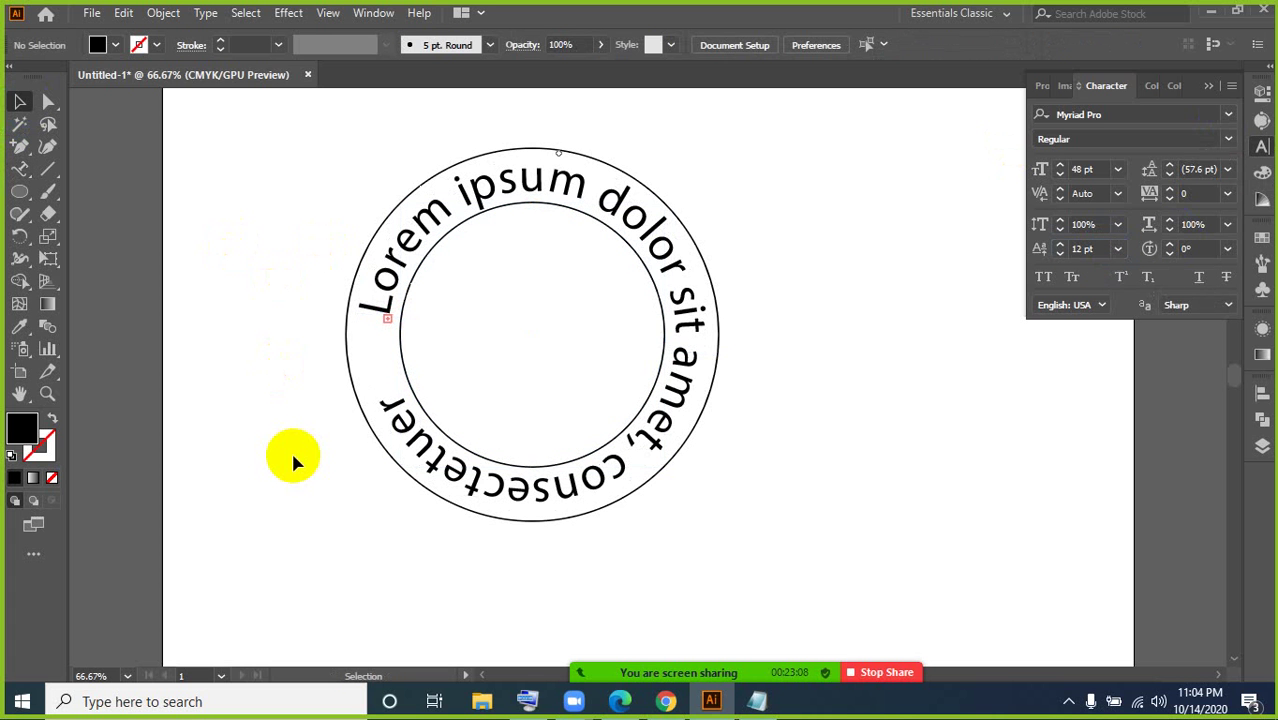
# Step: Select the text on the inner circle and fill it with light blue
pyautogui.moveTo(366, 290); pyautogui.dragTo(403, 274)
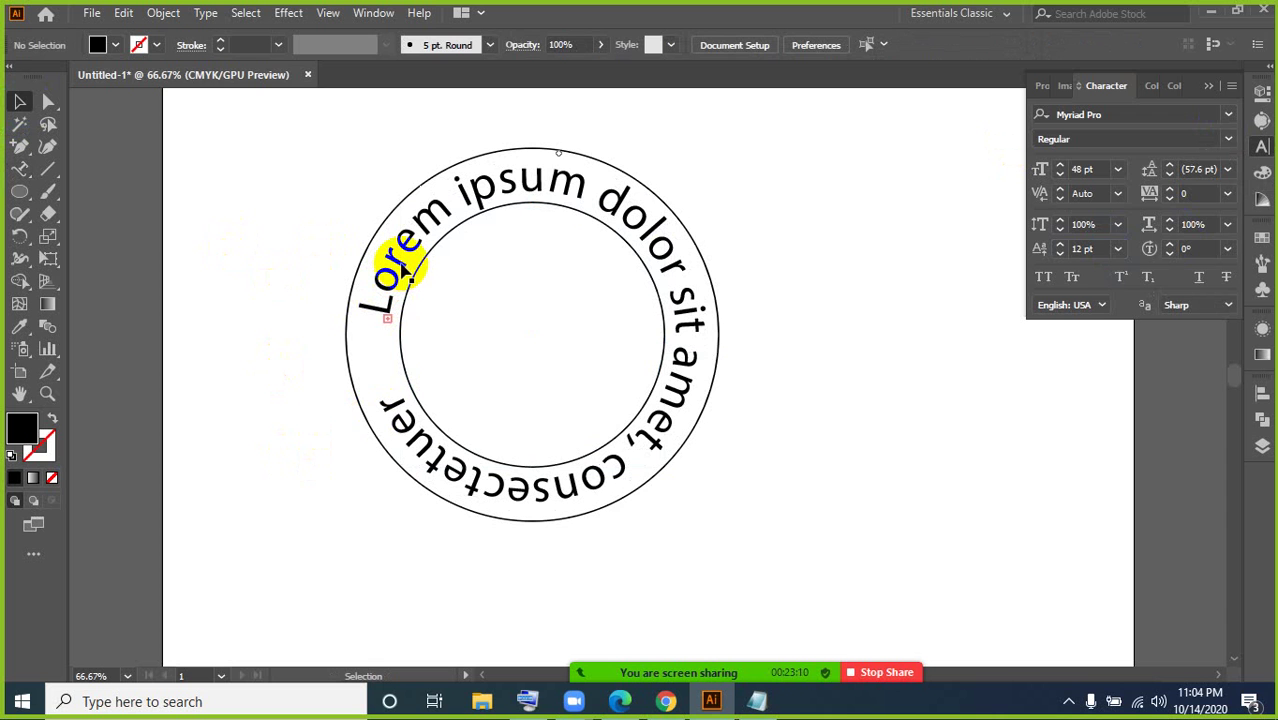
pyautogui.click(405, 276)
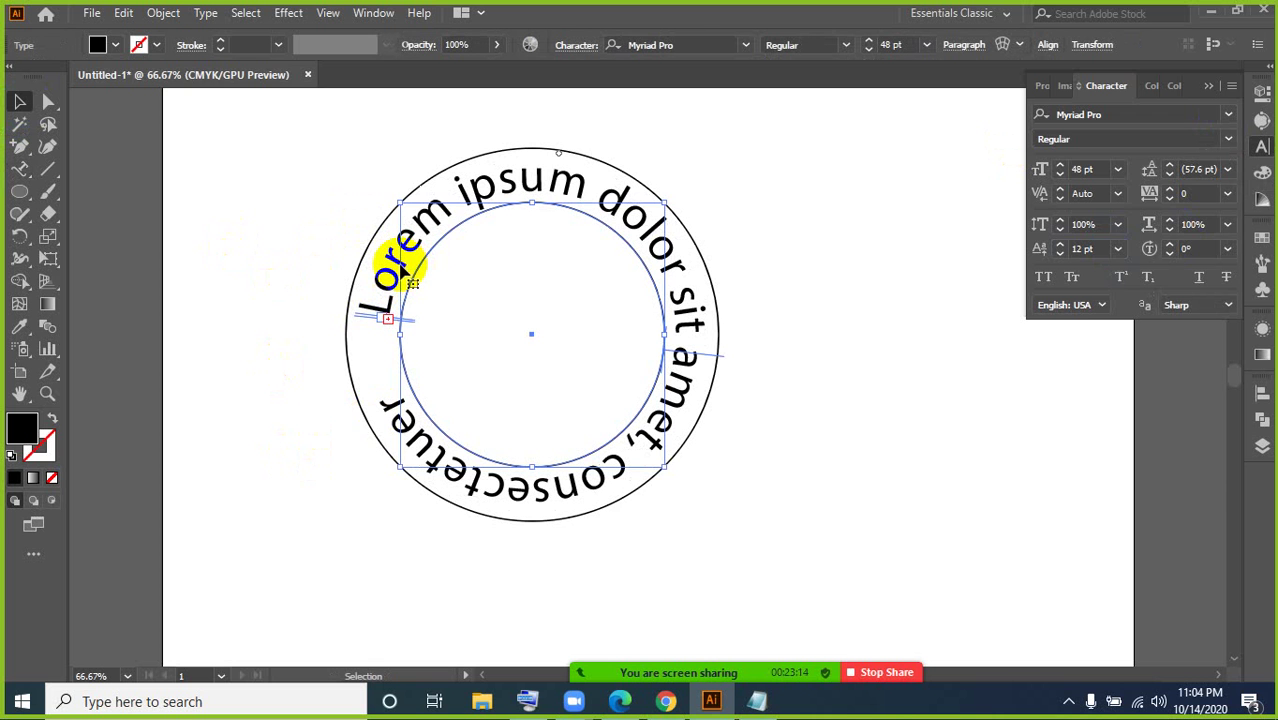
pyautogui.rightClick(404, 274)
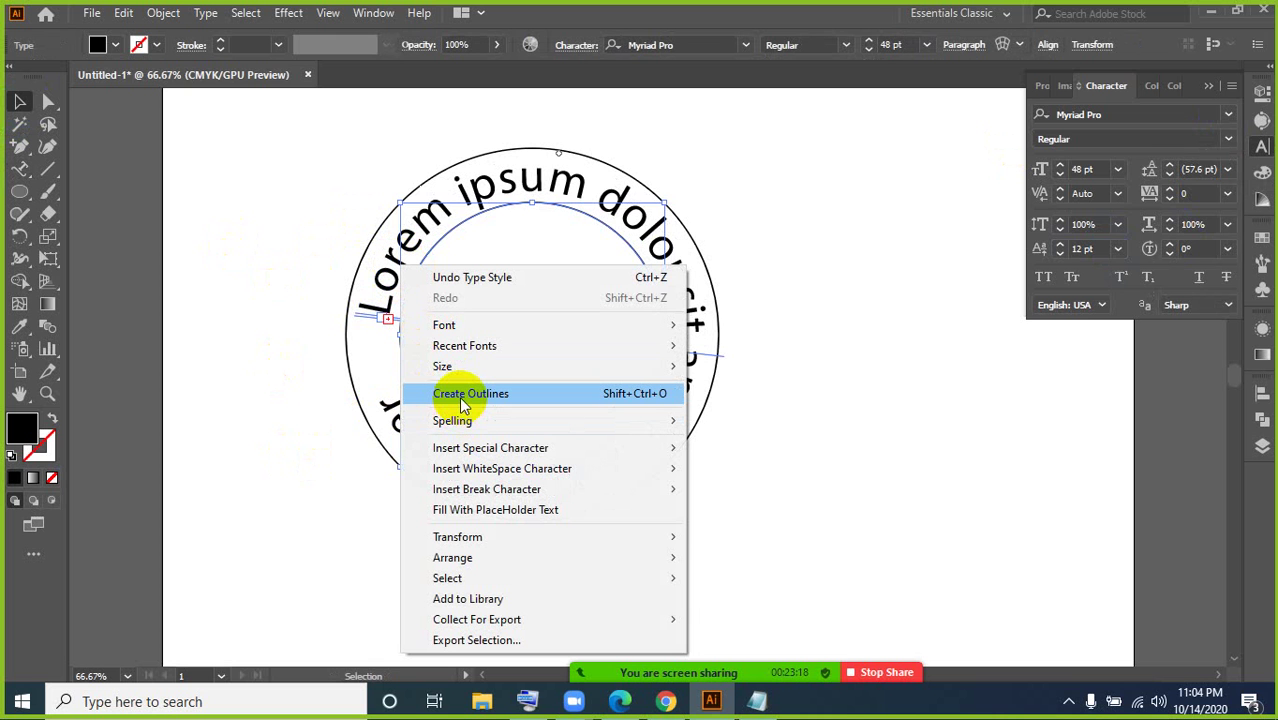
pyautogui.click(170, 165)
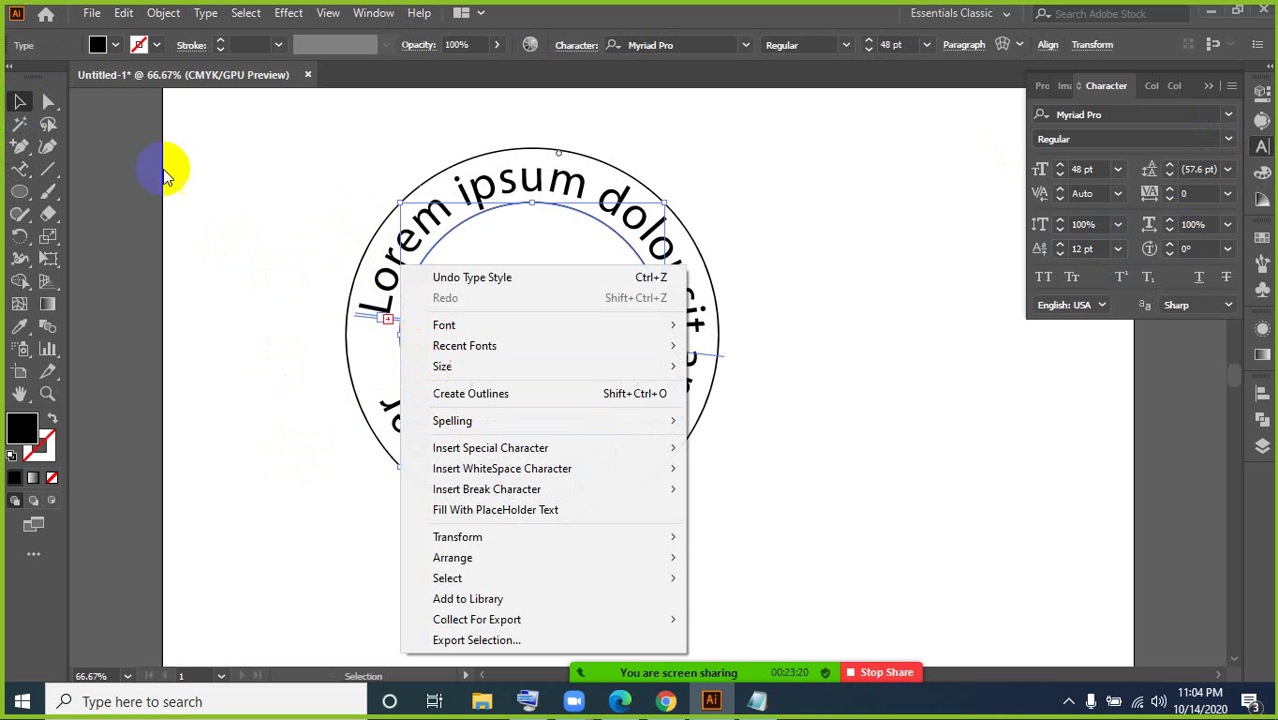
pyautogui.click(398, 280)
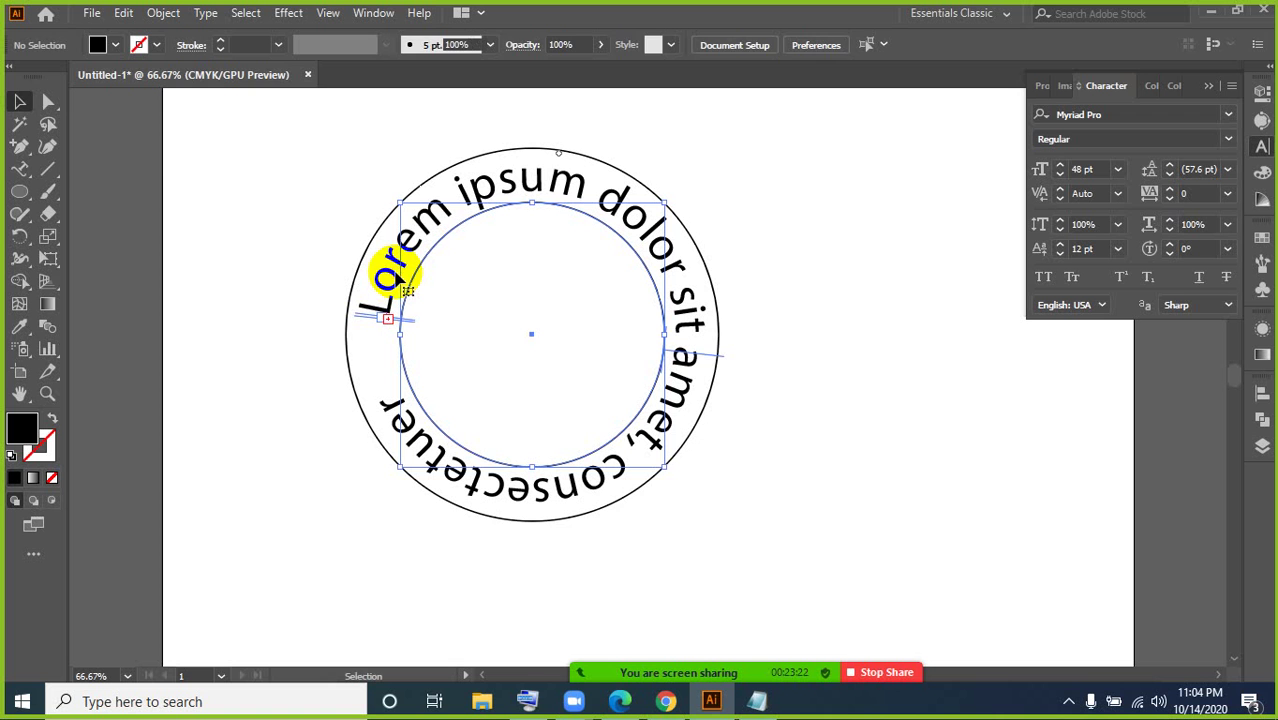
pyautogui.click(115, 44)
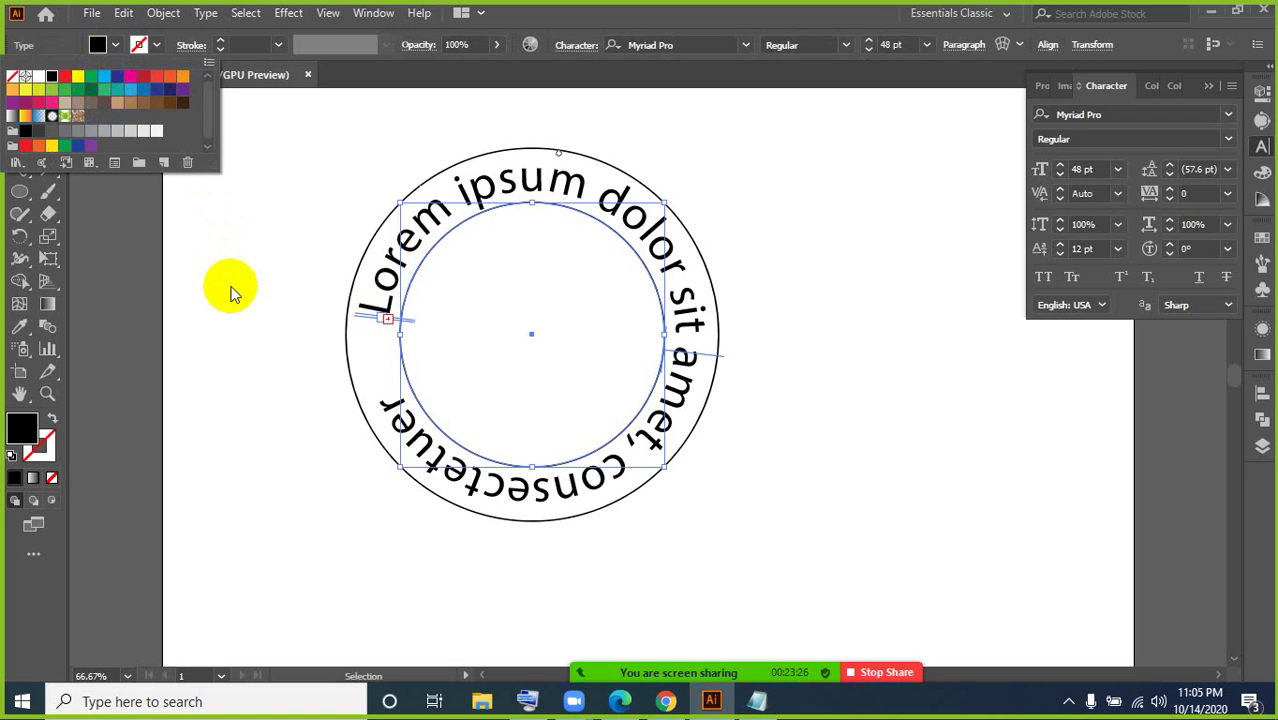
pyautogui.click(107, 82)
pyautogui.click(292, 444)
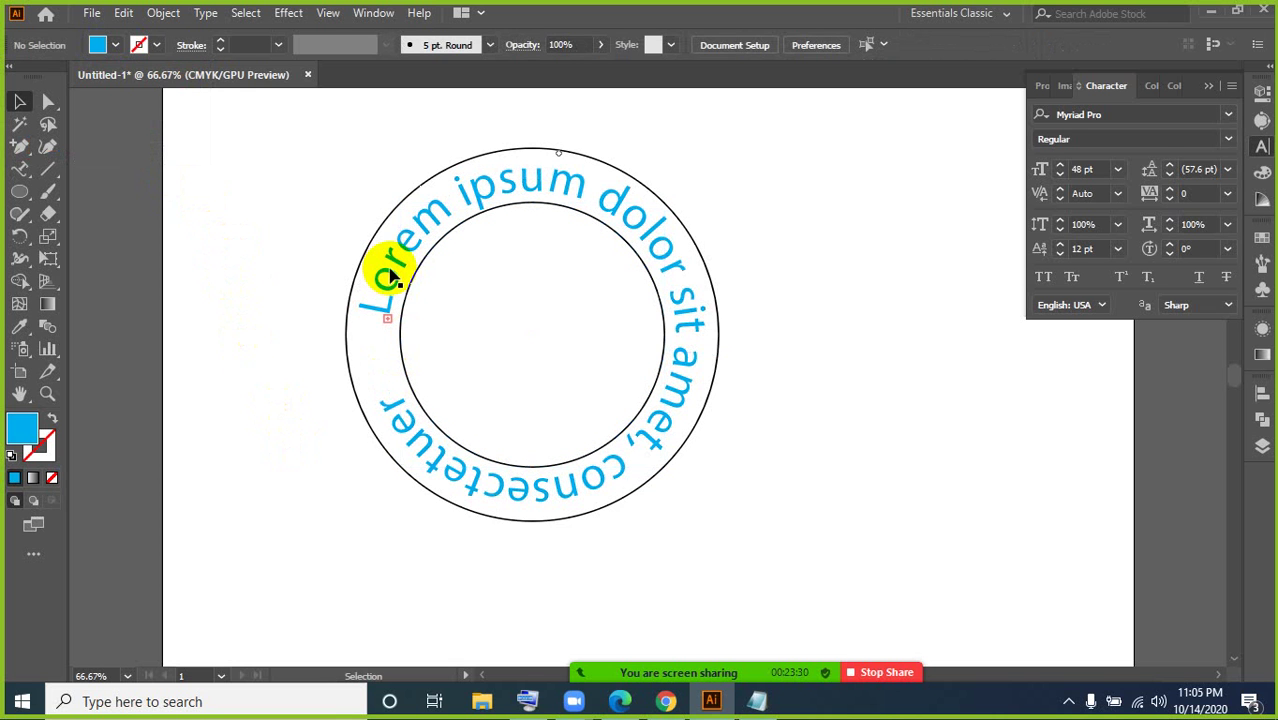
pyautogui.click(405, 255)
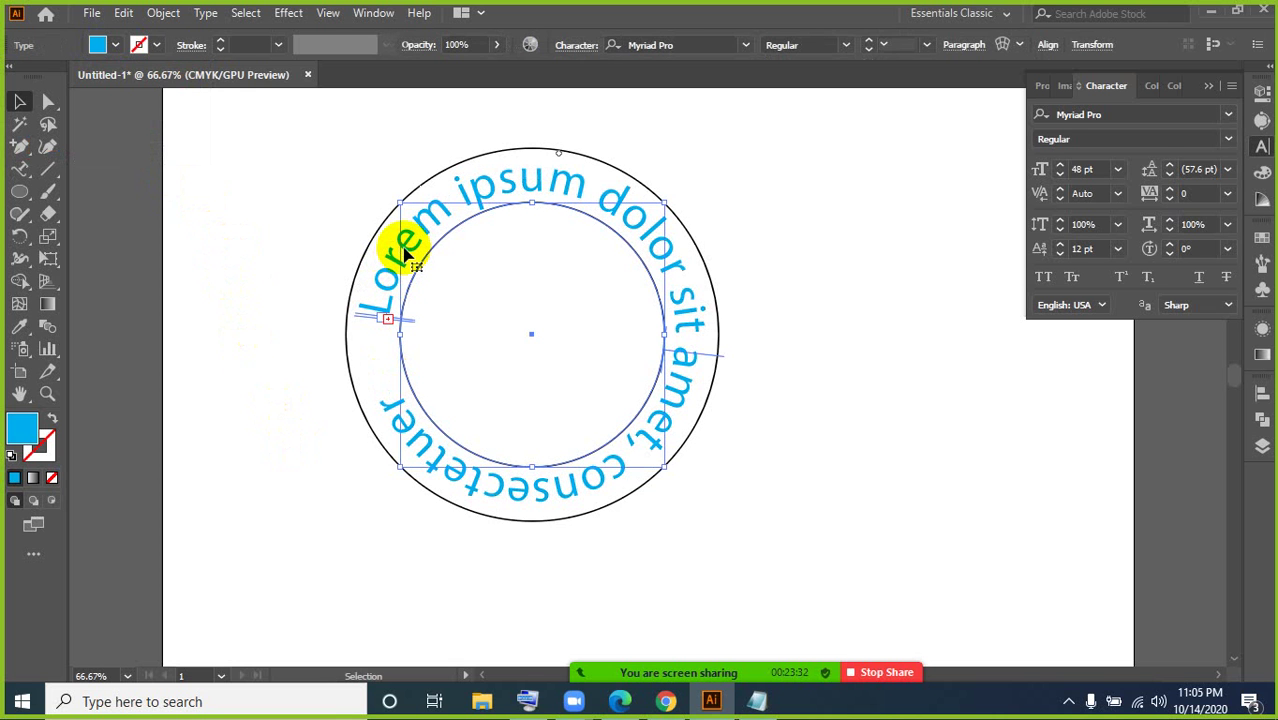
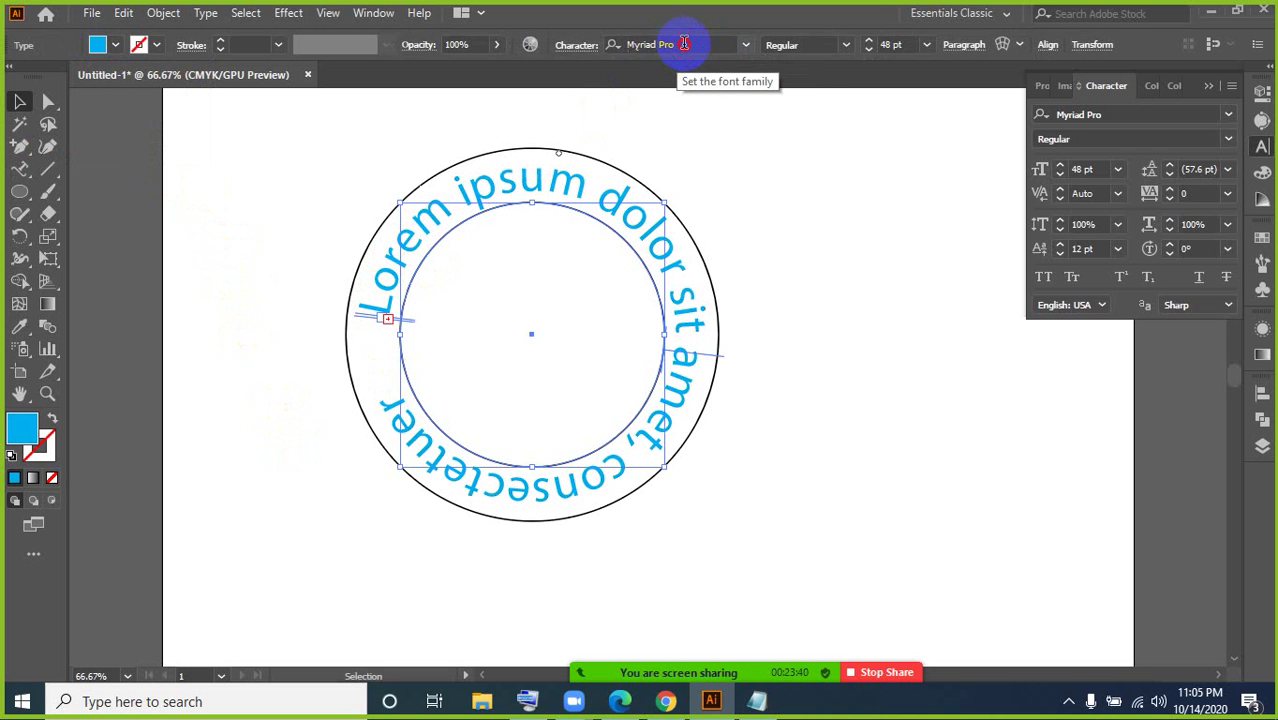
pyautogui.click(684, 44)
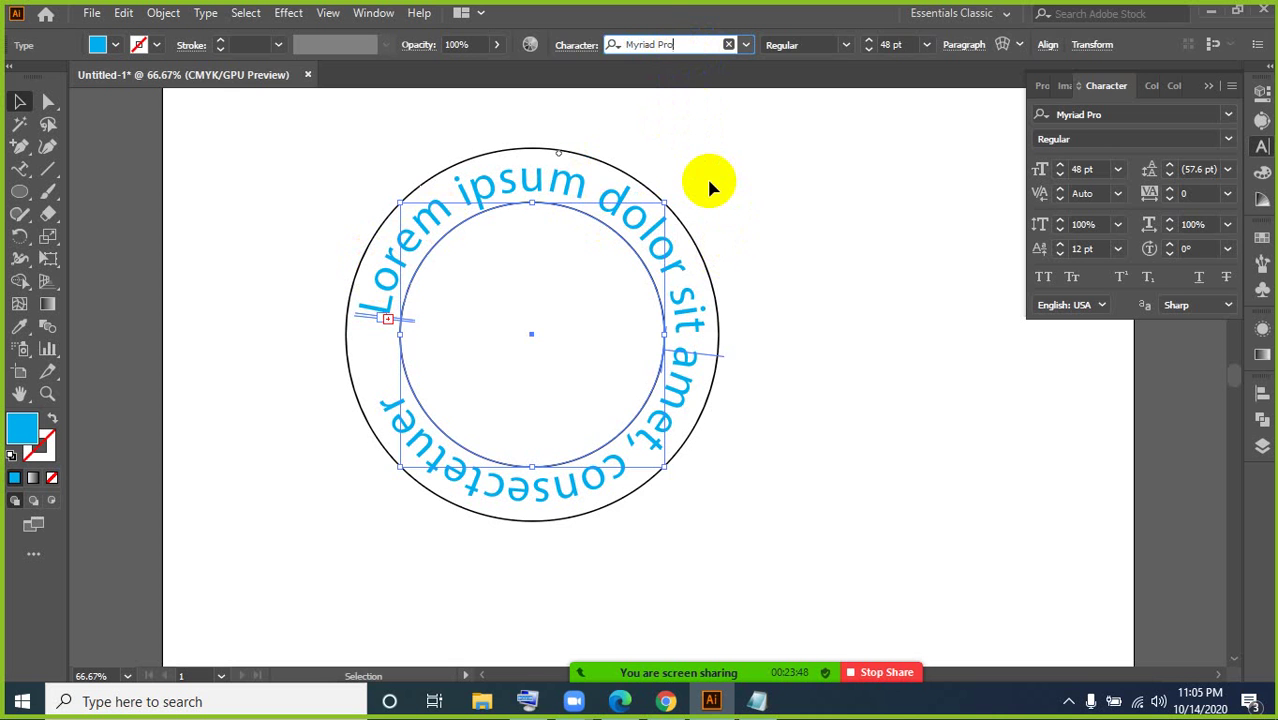
pyautogui.click(830, 252)
pyautogui.click(587, 195)
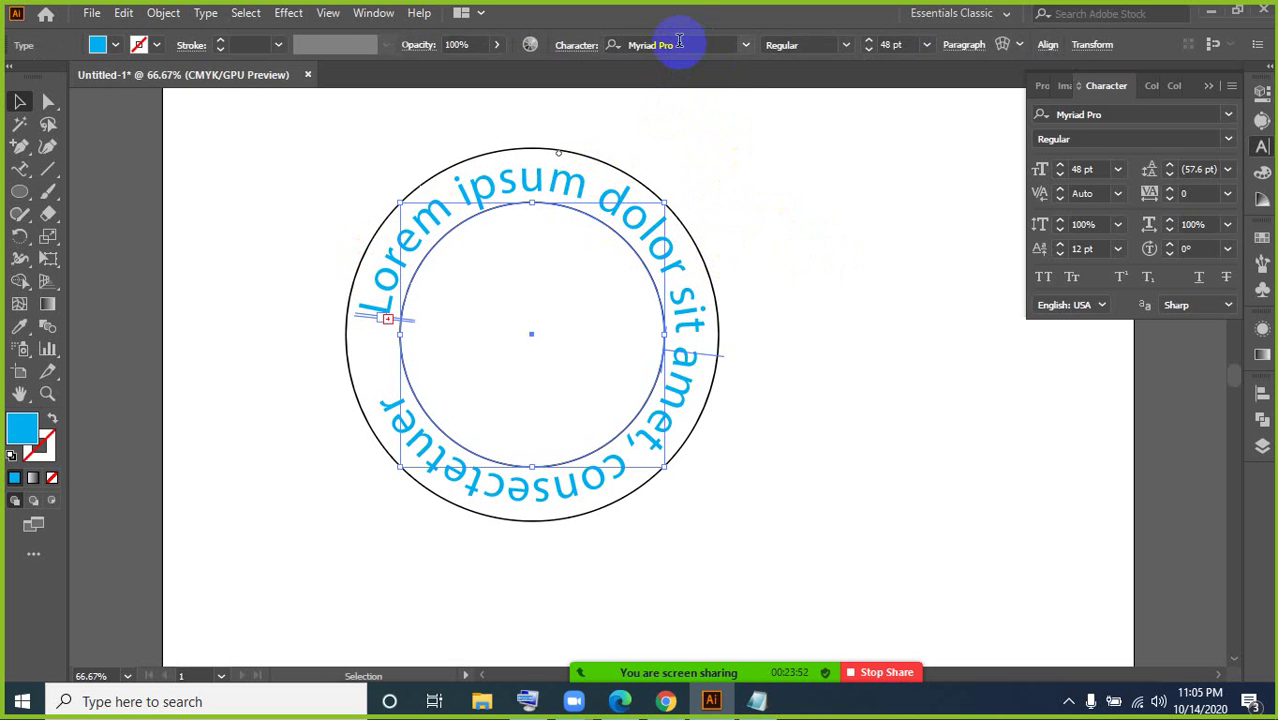
pyautogui.click(785, 305)
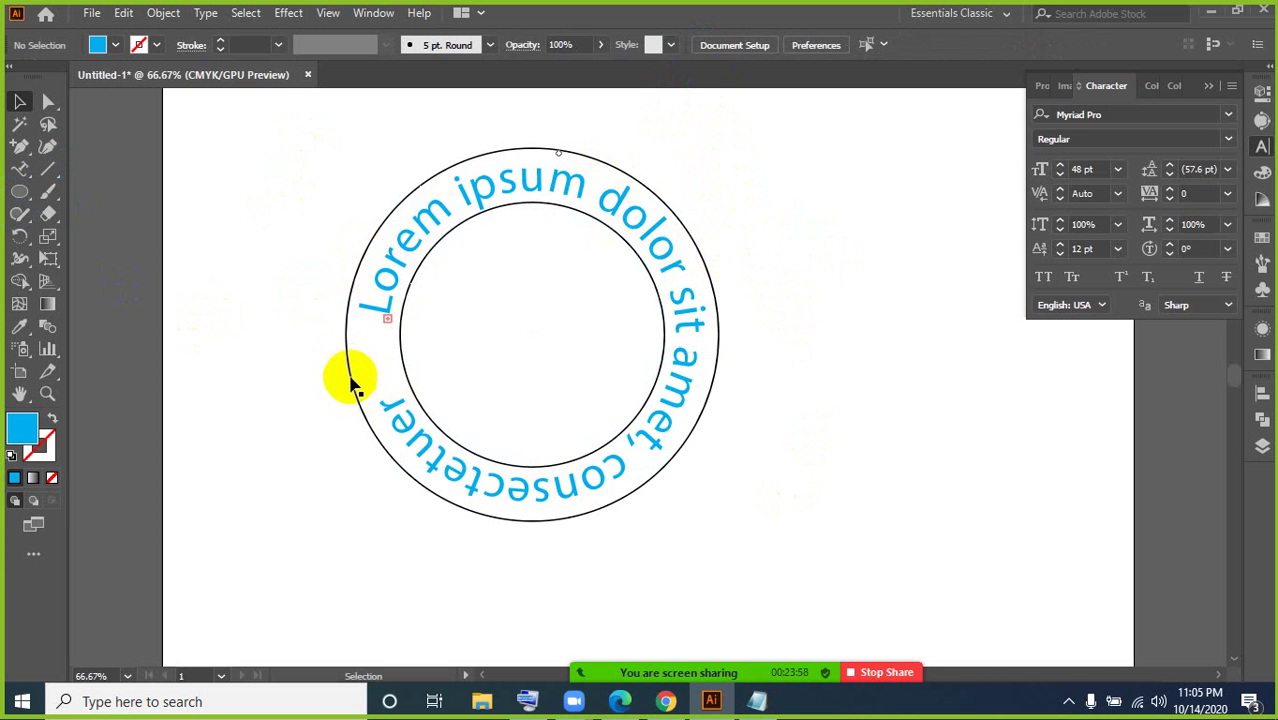
pyautogui.click(412, 377)
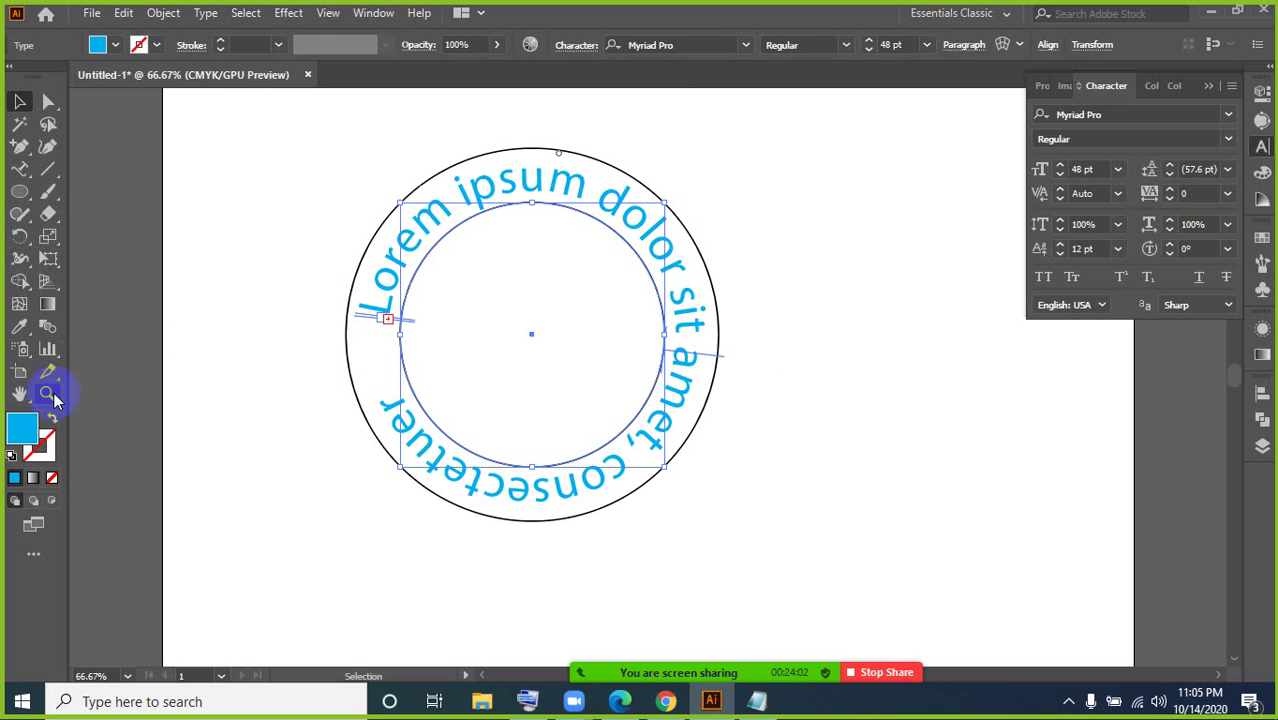
pyautogui.click(295, 380)
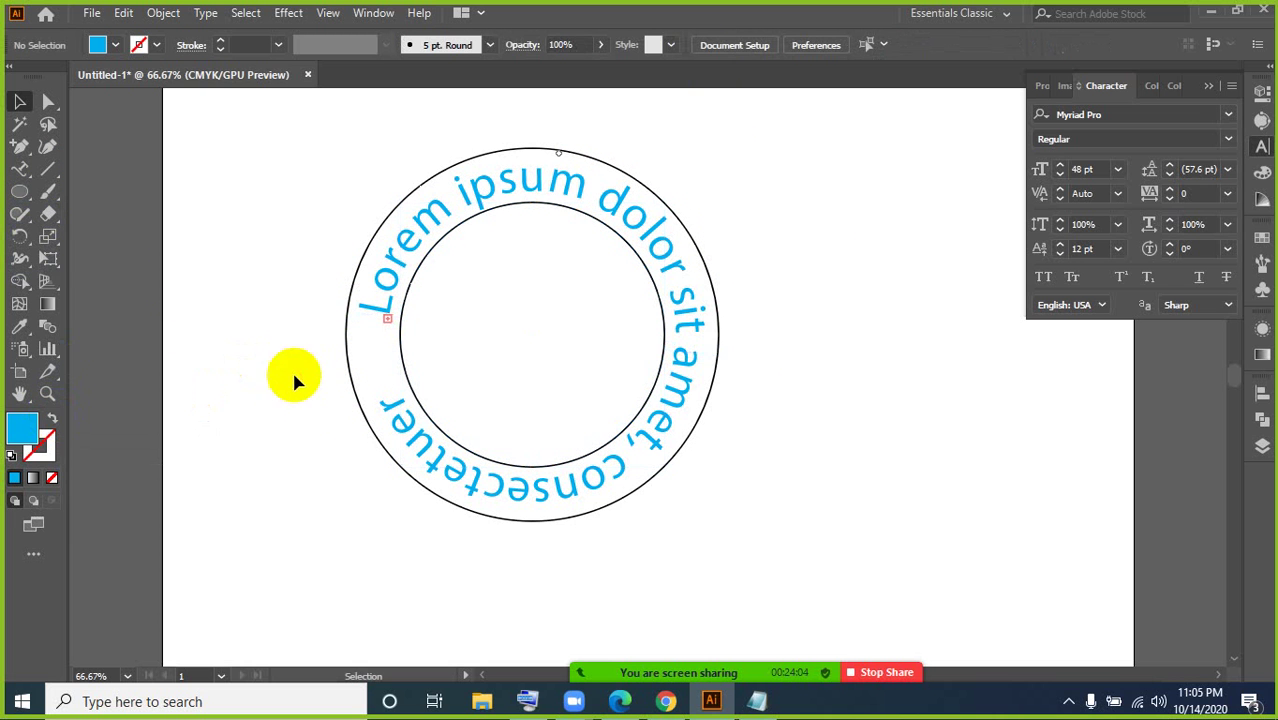
# Step: Select the outer circle together with the path text and fill both with dark blue
pyautogui.moveTo(358, 128); pyautogui.dragTo(548, 331)
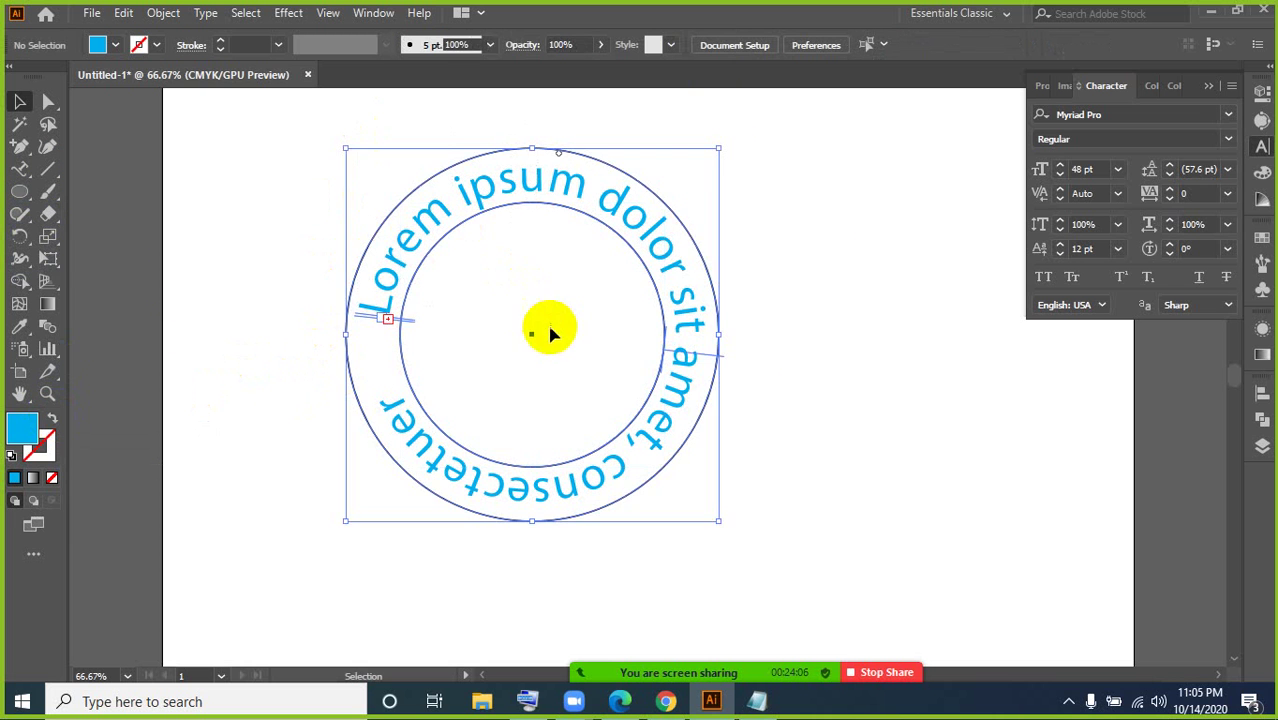
pyautogui.click(116, 46)
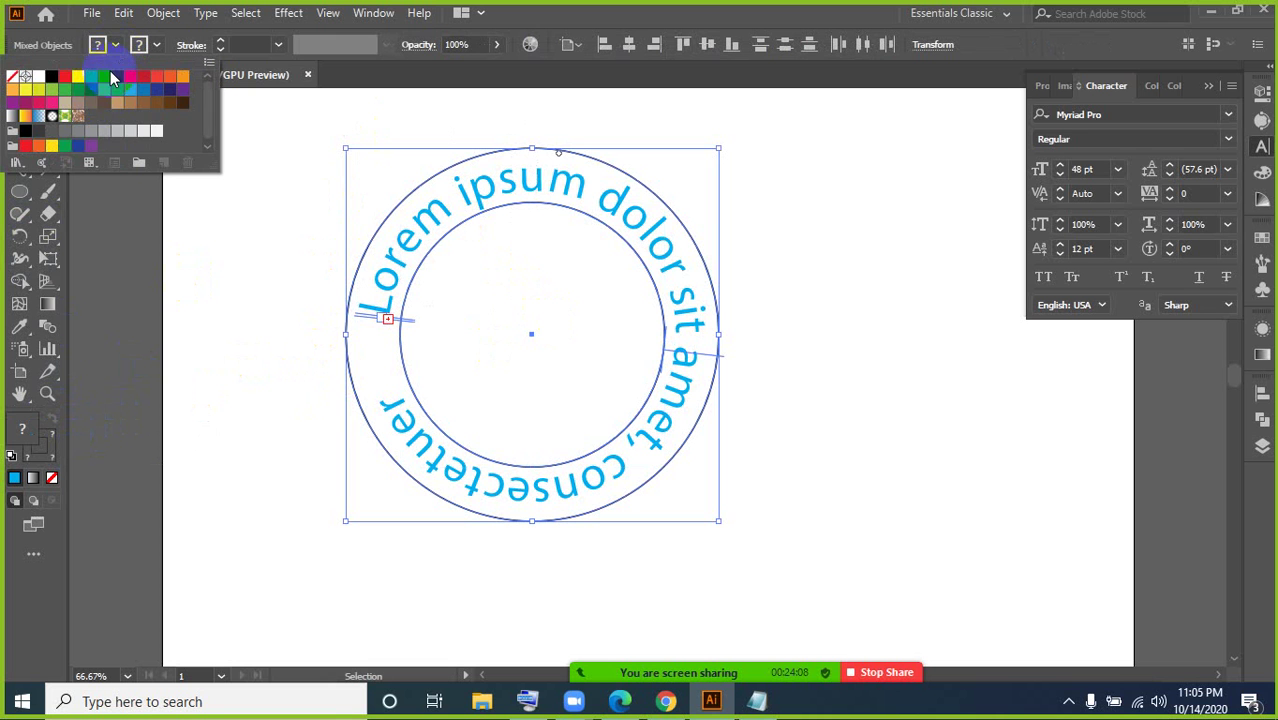
pyautogui.click(106, 78)
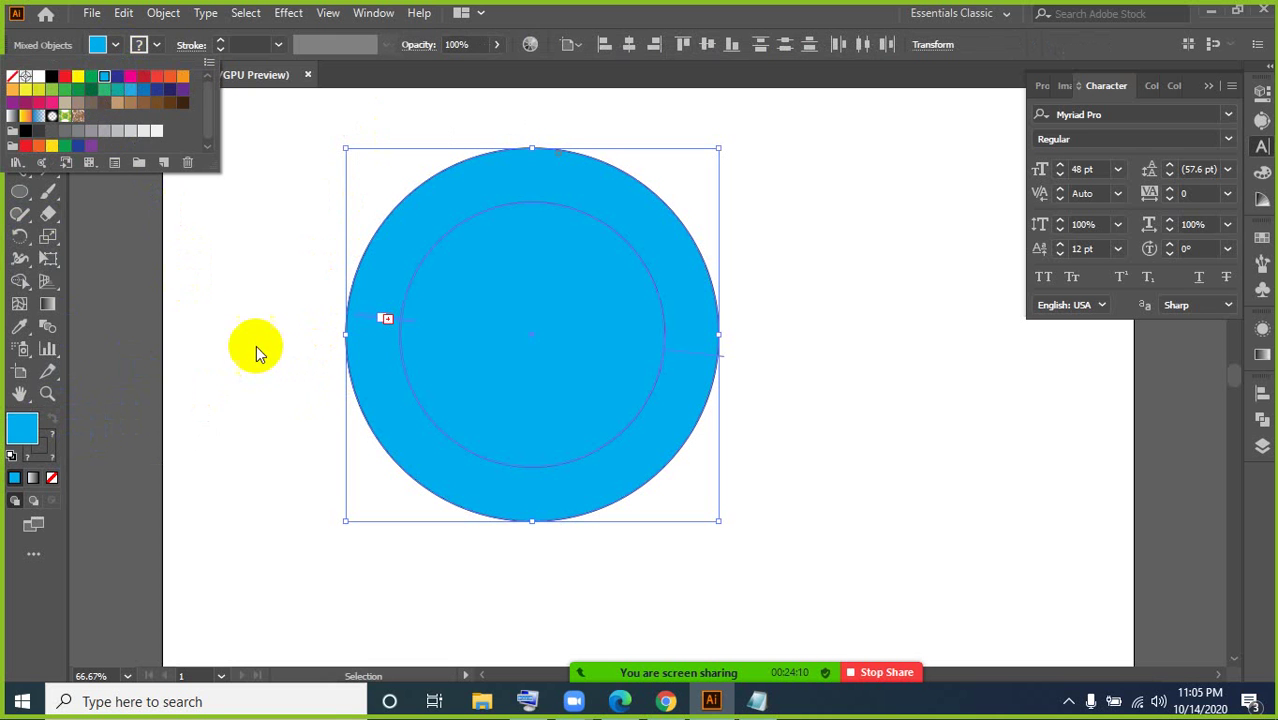
pyautogui.click(264, 364)
pyautogui.click(116, 46)
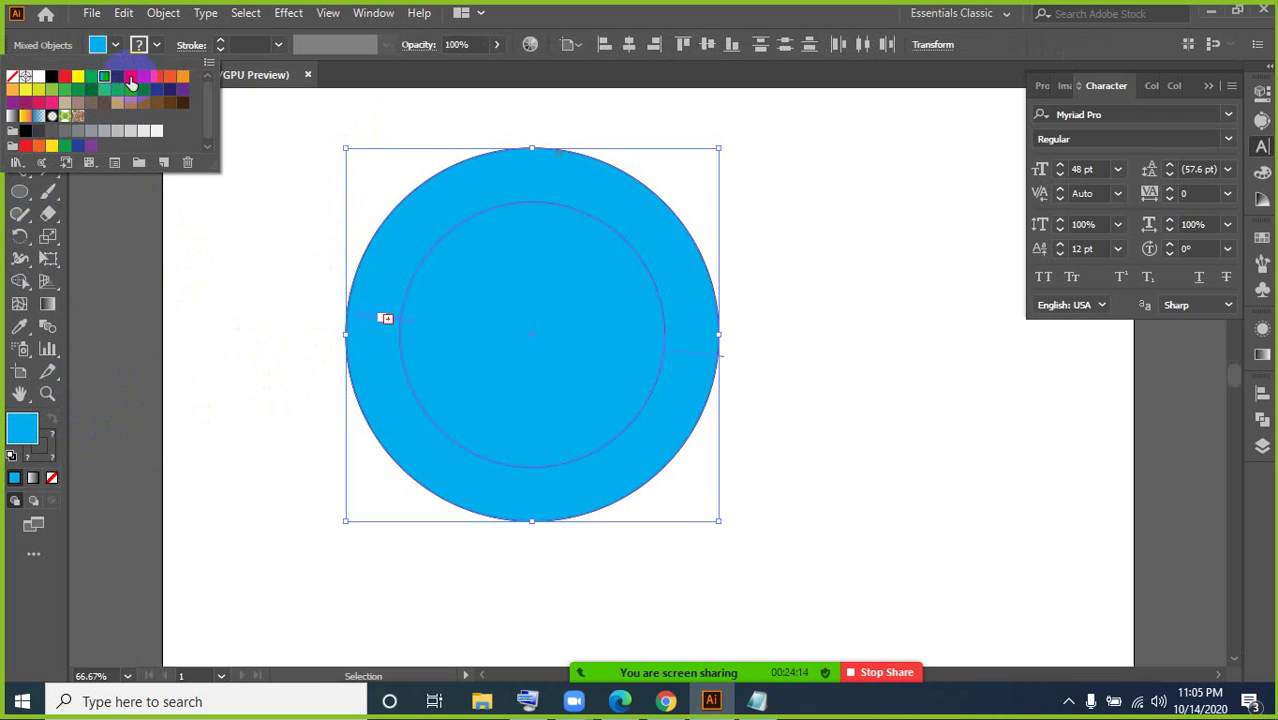
pyautogui.click(117, 78)
pyautogui.click(198, 301)
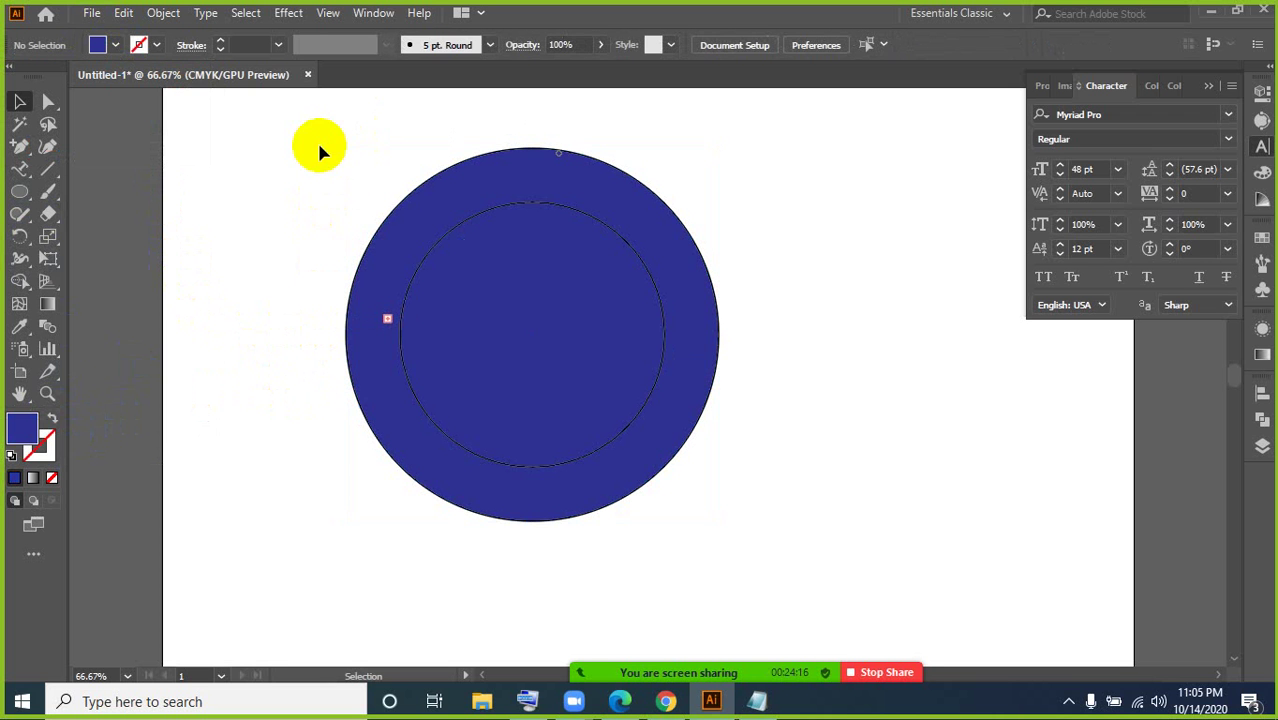
# Step: Select both circles and remove the area inside the inner one with the Shape Builder tool, leaving a blue ring
pyautogui.moveTo(318, 150); pyautogui.dragTo(750, 536)
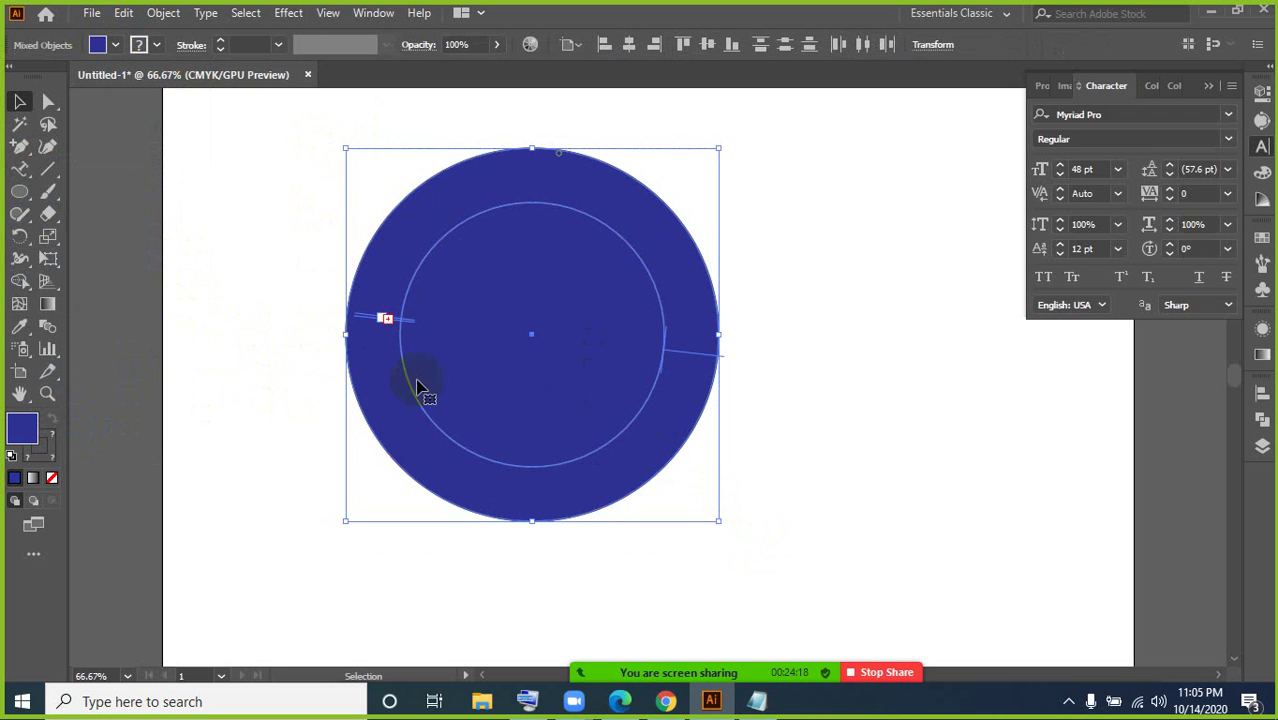
pyautogui.click(19, 281)
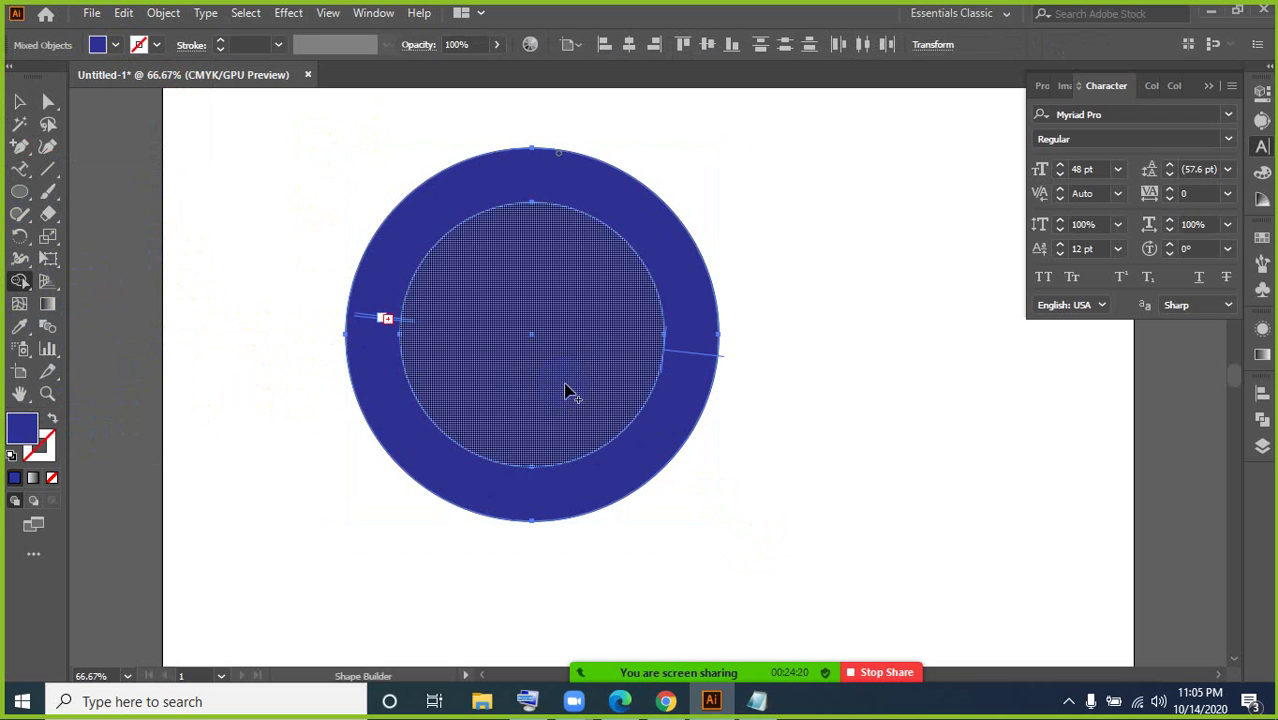
pyautogui.keyDown('alt'); pyautogui.click(555, 373); pyautogui.keyUp('alt')
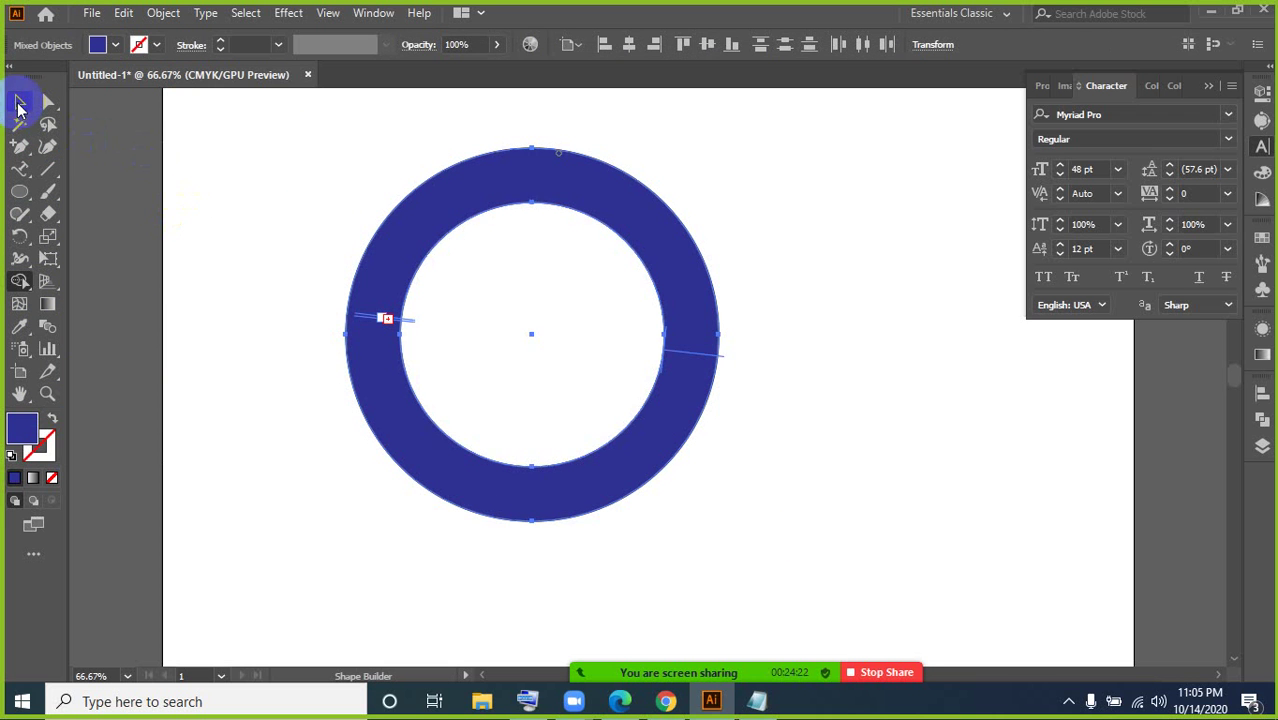
pyautogui.click(19, 101)
pyautogui.click(300, 235)
# Step: Select the blue ring instead of the path text and send it to the back of the stacking order
pyautogui.click(406, 262)
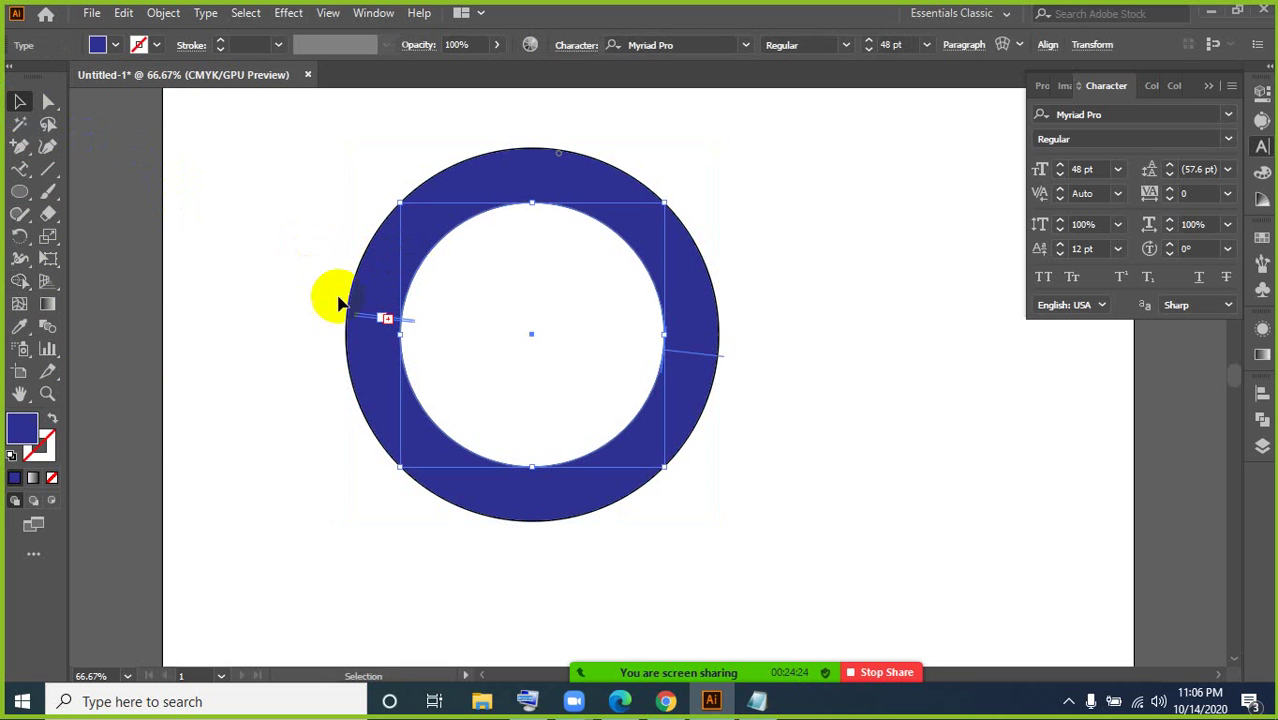
pyautogui.click(307, 419)
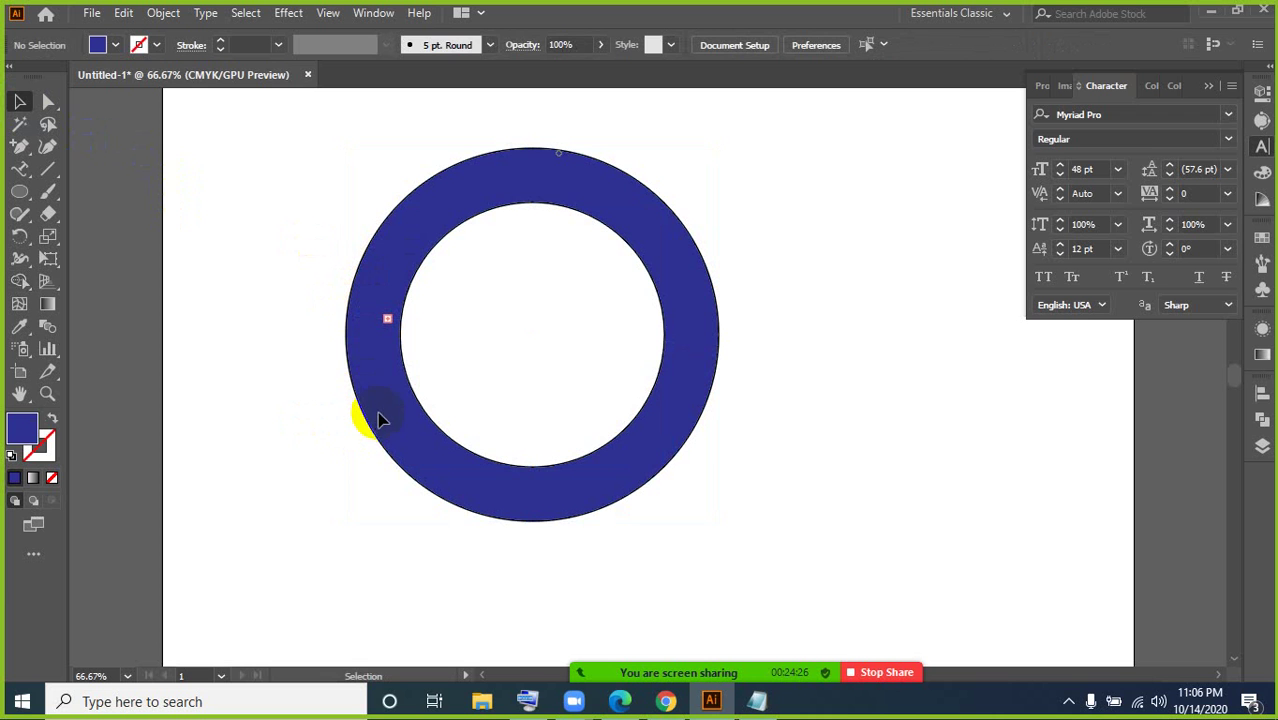
pyautogui.click(370, 425)
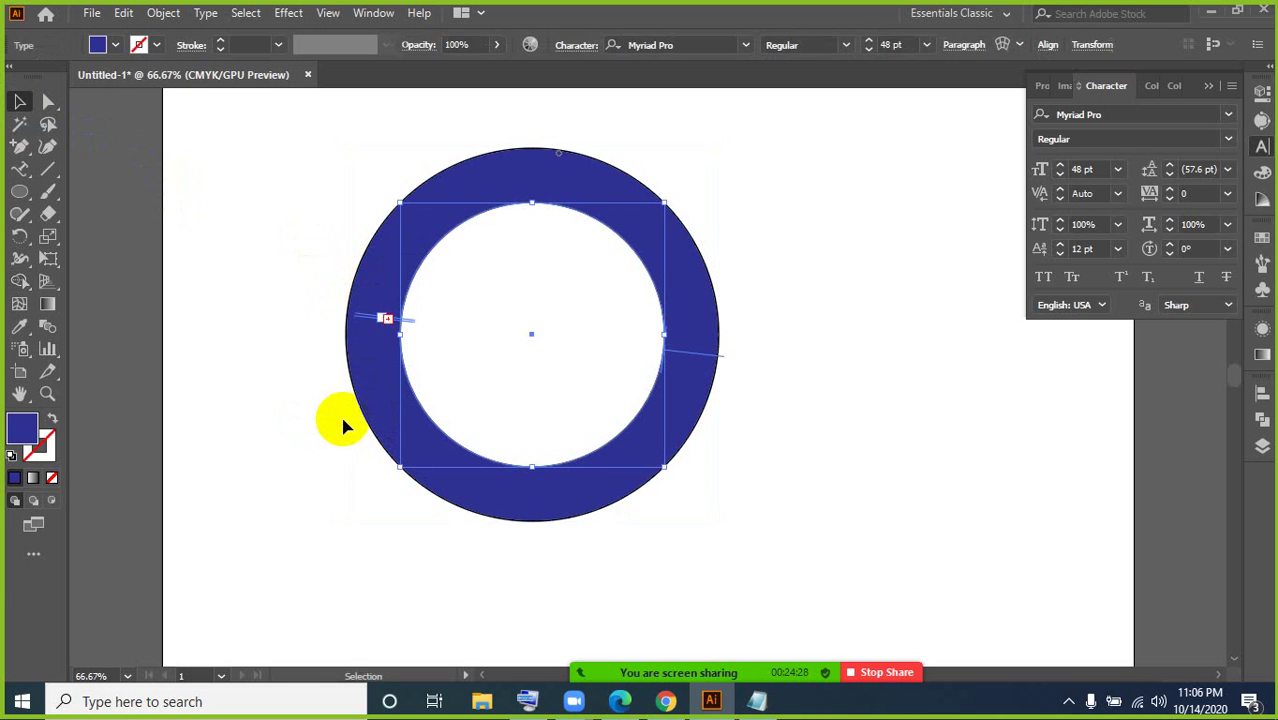
pyautogui.click(342, 421)
pyautogui.click(360, 378)
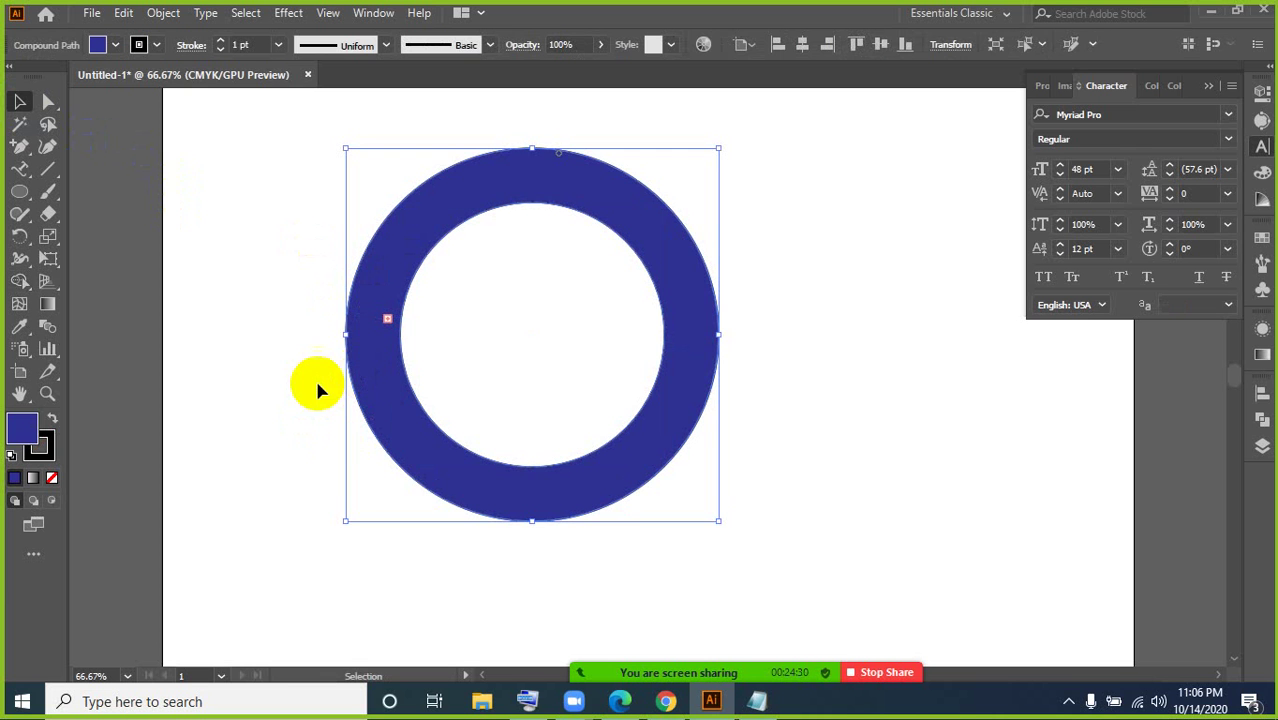
pyautogui.click(317, 384)
pyautogui.click(358, 376)
pyautogui.rightClick(360, 378)
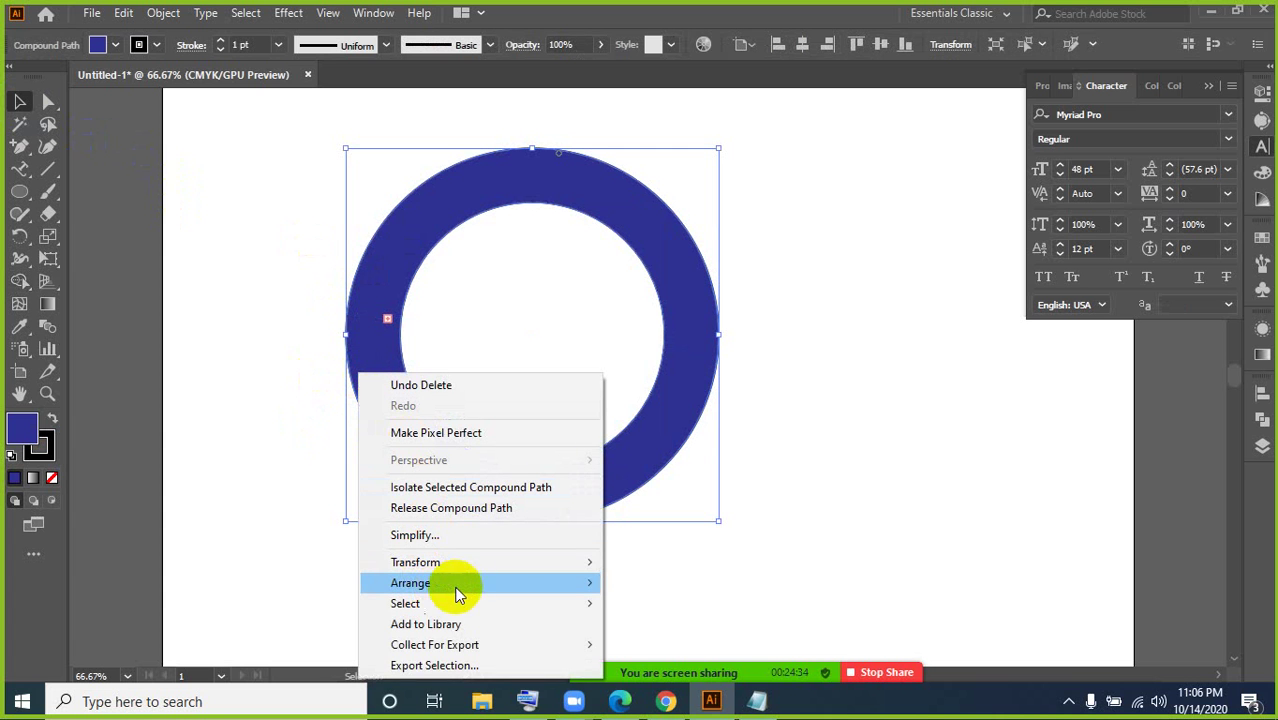
pyautogui.moveTo(578, 592)
pyautogui.click(650, 644)
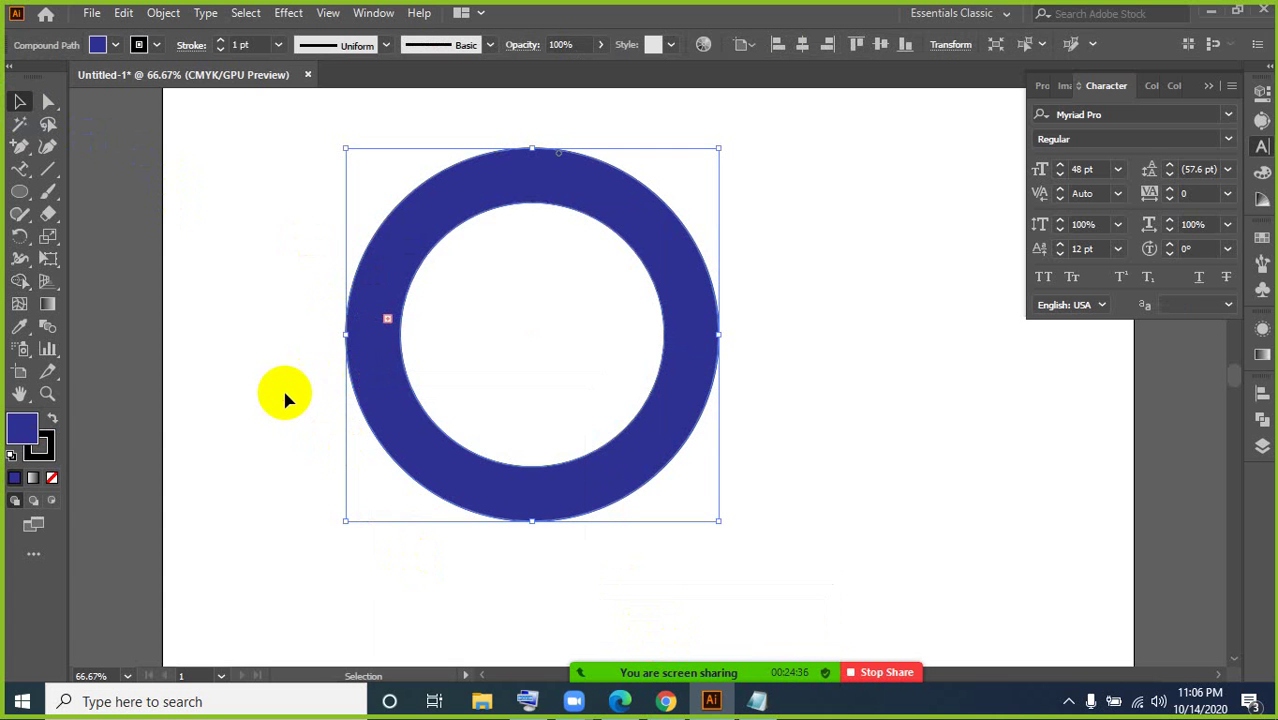
# Step: Select the dark blue ring covering the path text and delete it
pyautogui.click(337, 363)
pyautogui.click(360, 360)
pyautogui.click(285, 285)
pyautogui.click(370, 366)
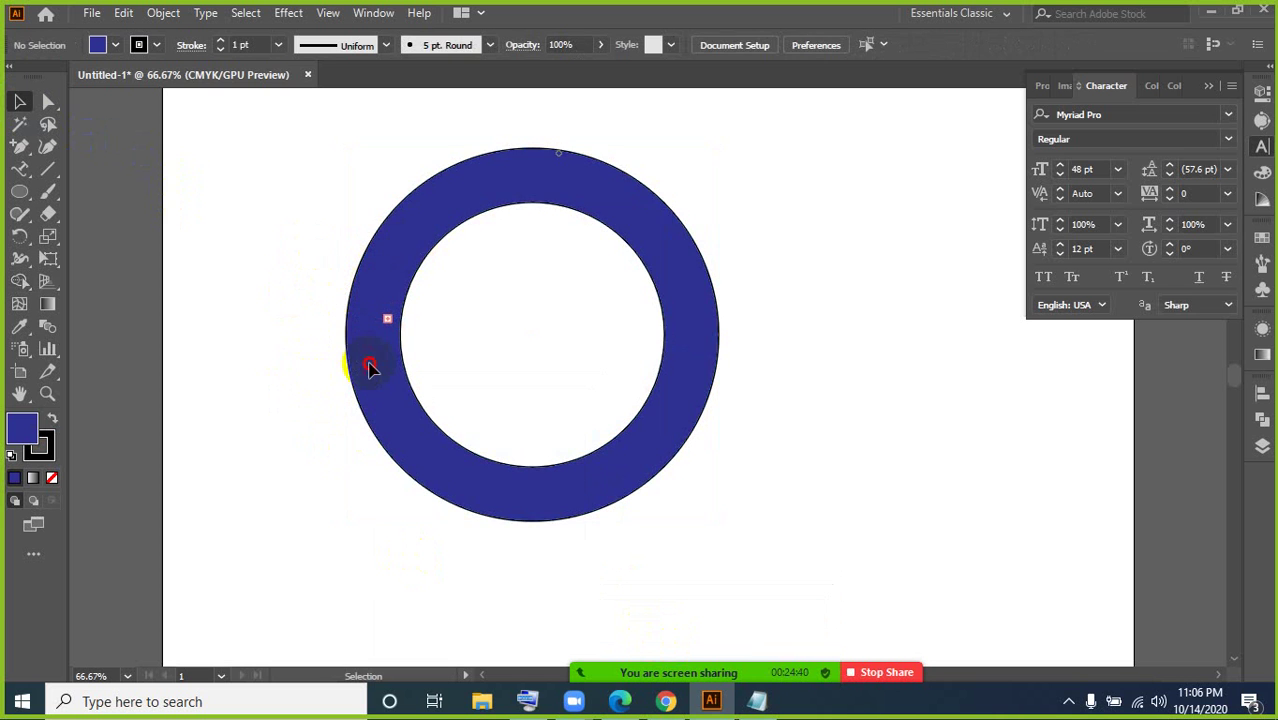
pyautogui.press('Delete')
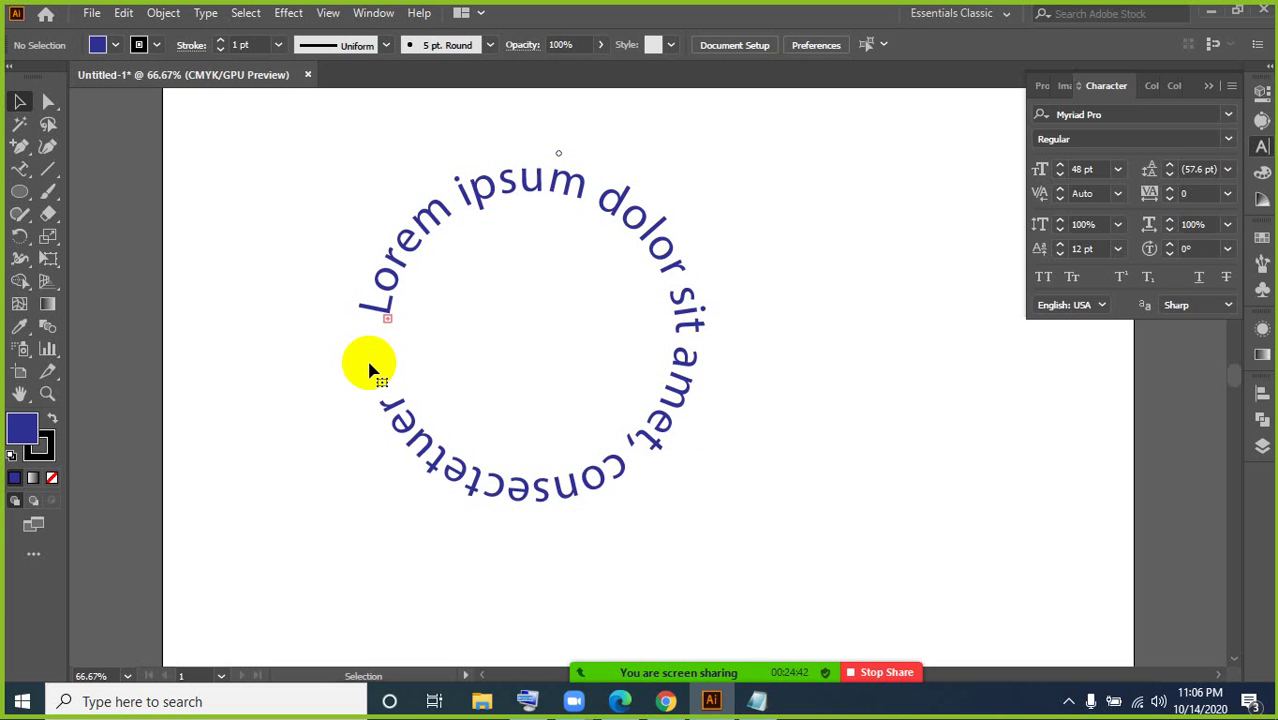
# Step: Undo the ring, colour and path text edits, back to the two unfilled concentric circles
pyautogui.hotkey('ctrl', 'z')
pyautogui.hotkey('ctrl', 'z')
pyautogui.hotkey('ctrl', 'z')
pyautogui.hotkey('ctrl', 'z')
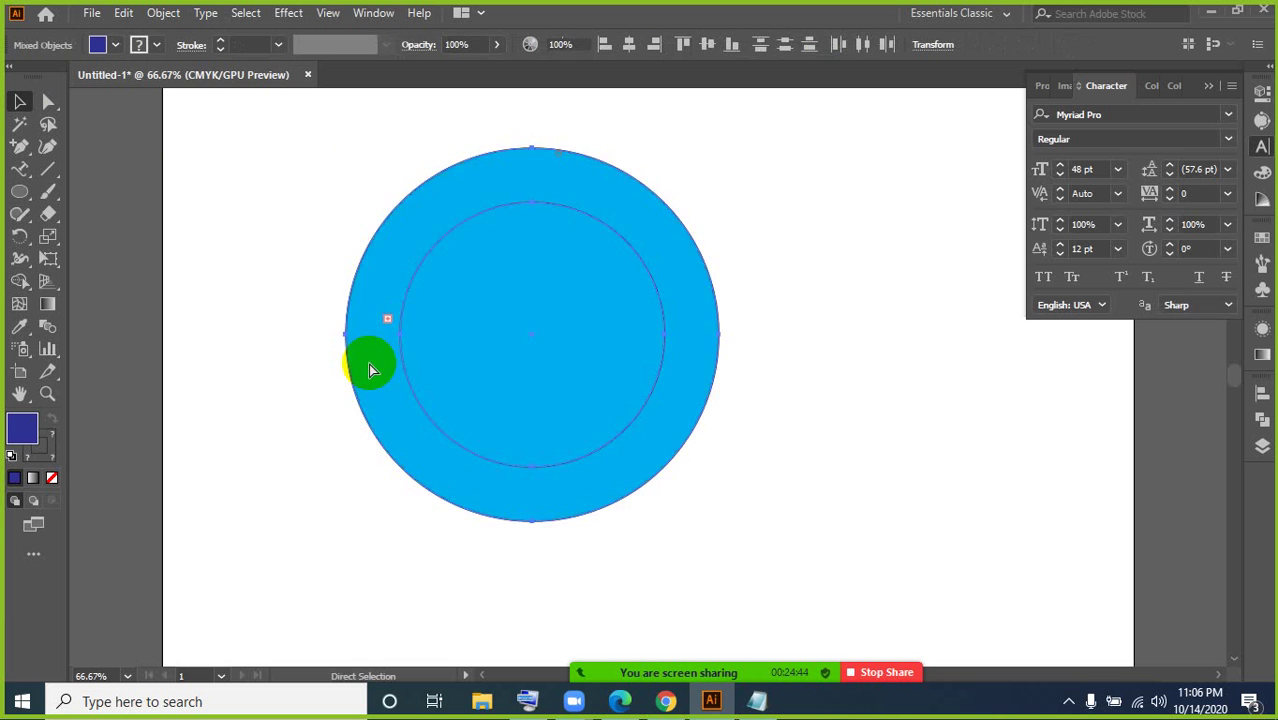
pyautogui.hotkey('ctrl', 'z')
pyautogui.hotkey('ctrl', 'z')
pyautogui.hotkey('ctrl', 'z')
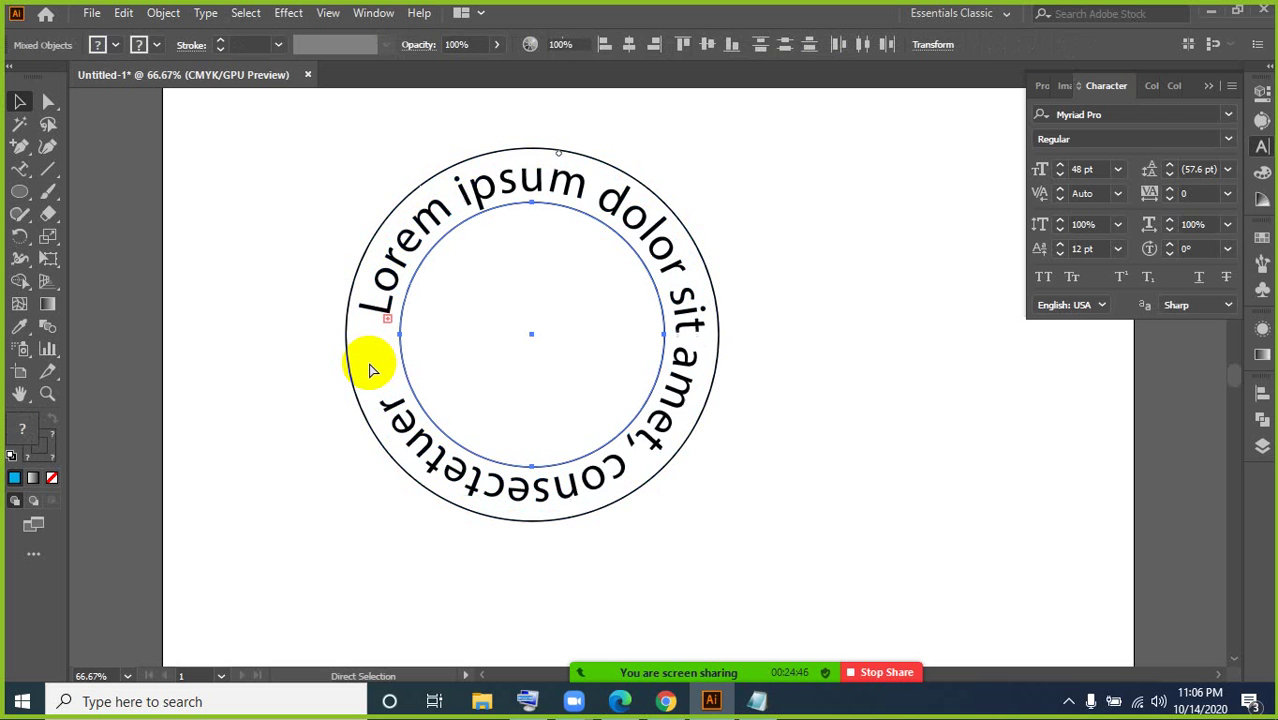
pyautogui.hotkey('ctrl', 'z')
pyautogui.hotkey('ctrl', 'z')
pyautogui.hotkey('ctrl', 'z')
pyautogui.hotkey('ctrl', 'z')
pyautogui.hotkey('ctrl', 'z')
pyautogui.hotkey('ctrl', 'z')
pyautogui.hotkey('ctrl', 'z')
pyautogui.hotkey('ctrl', 'z')
pyautogui.hotkey('ctrl', 'z')
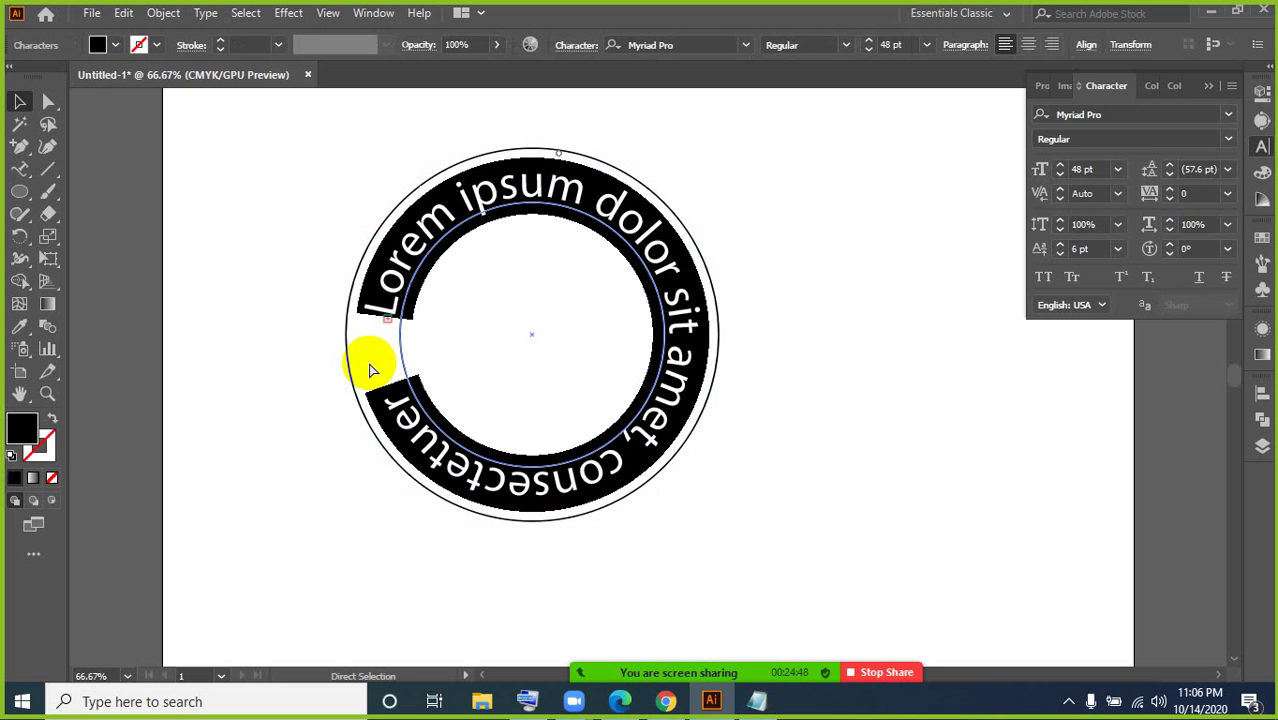
pyautogui.hotkey('ctrl', 'z')
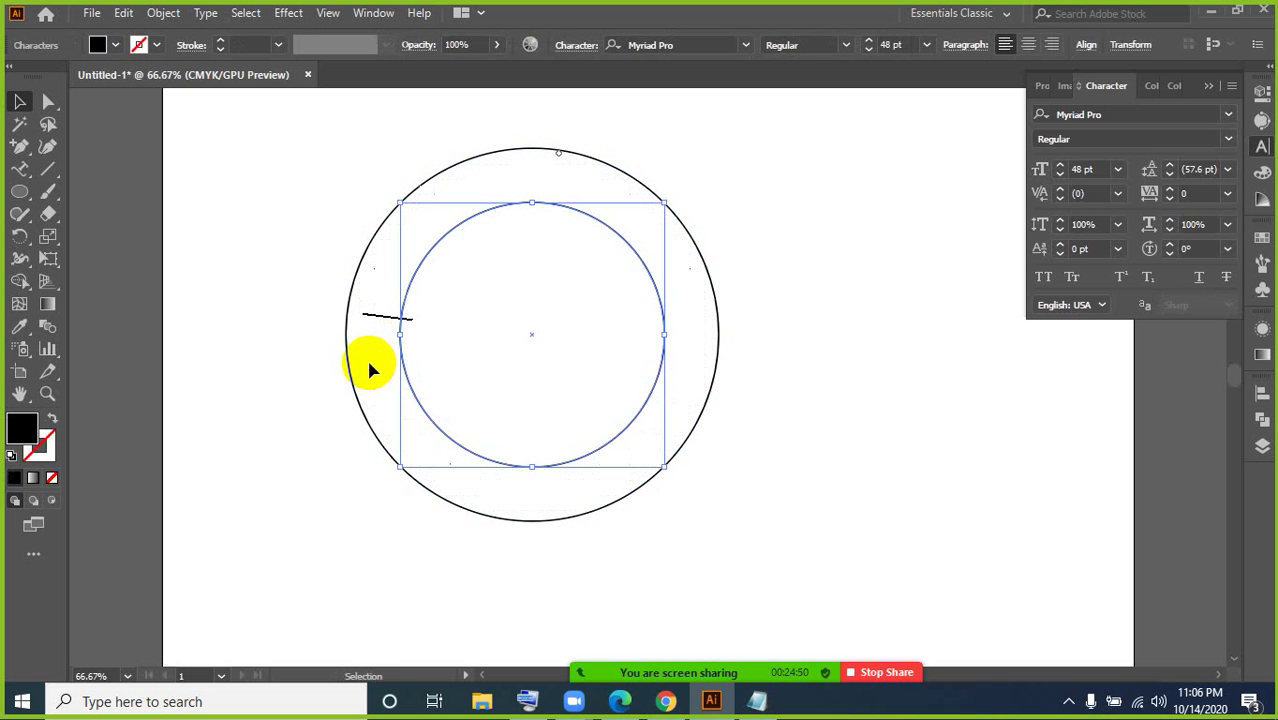
pyautogui.click(26, 107)
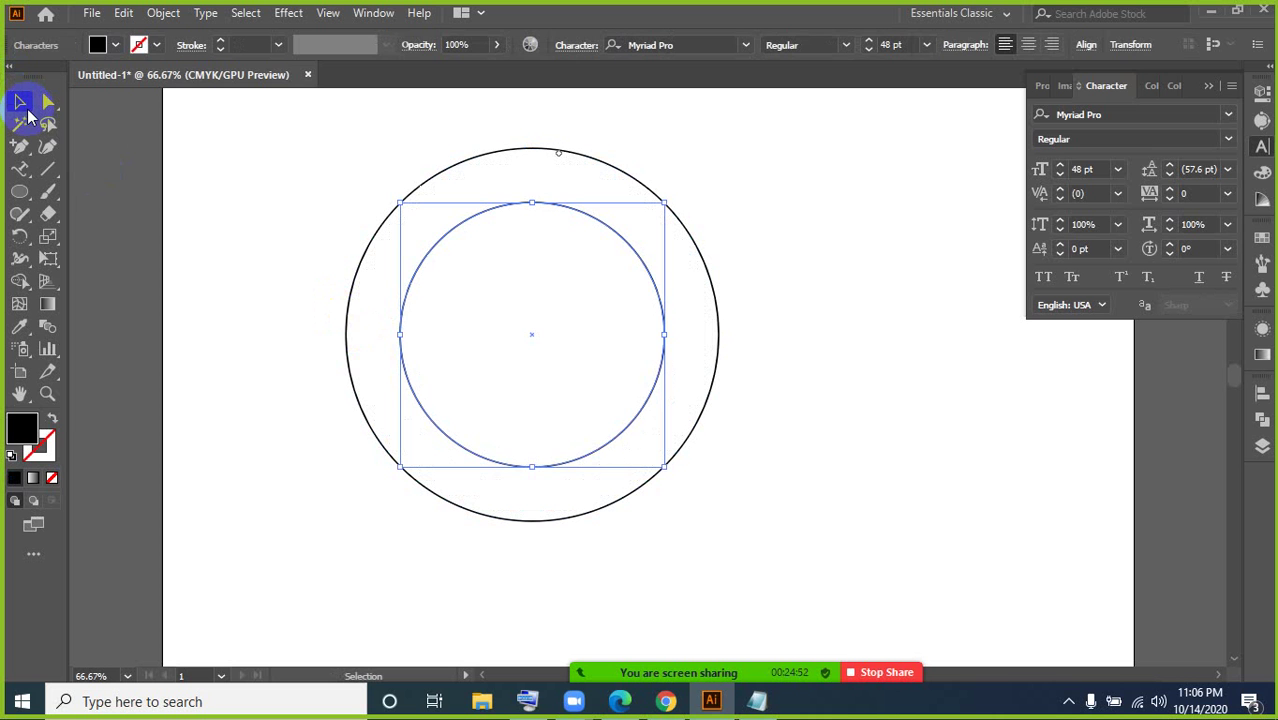
pyautogui.hotkey('ctrl', 'z')
pyautogui.hotkey('ctrl', 'z')
pyautogui.hotkey('ctrl', 'z')
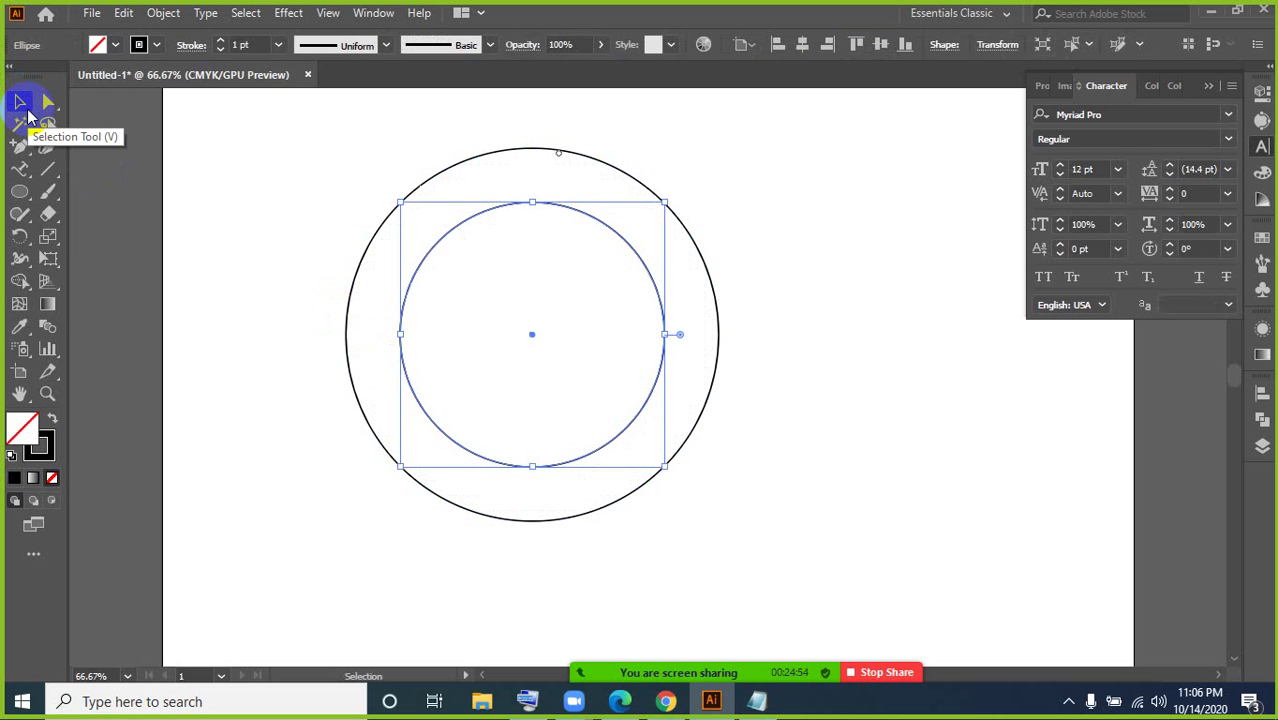
# Step: Select both circles, swap their fill and stroke, and reverse the swap
pyautogui.click(225, 380)
pyautogui.moveTo(315, 155); pyautogui.dragTo(645, 520)
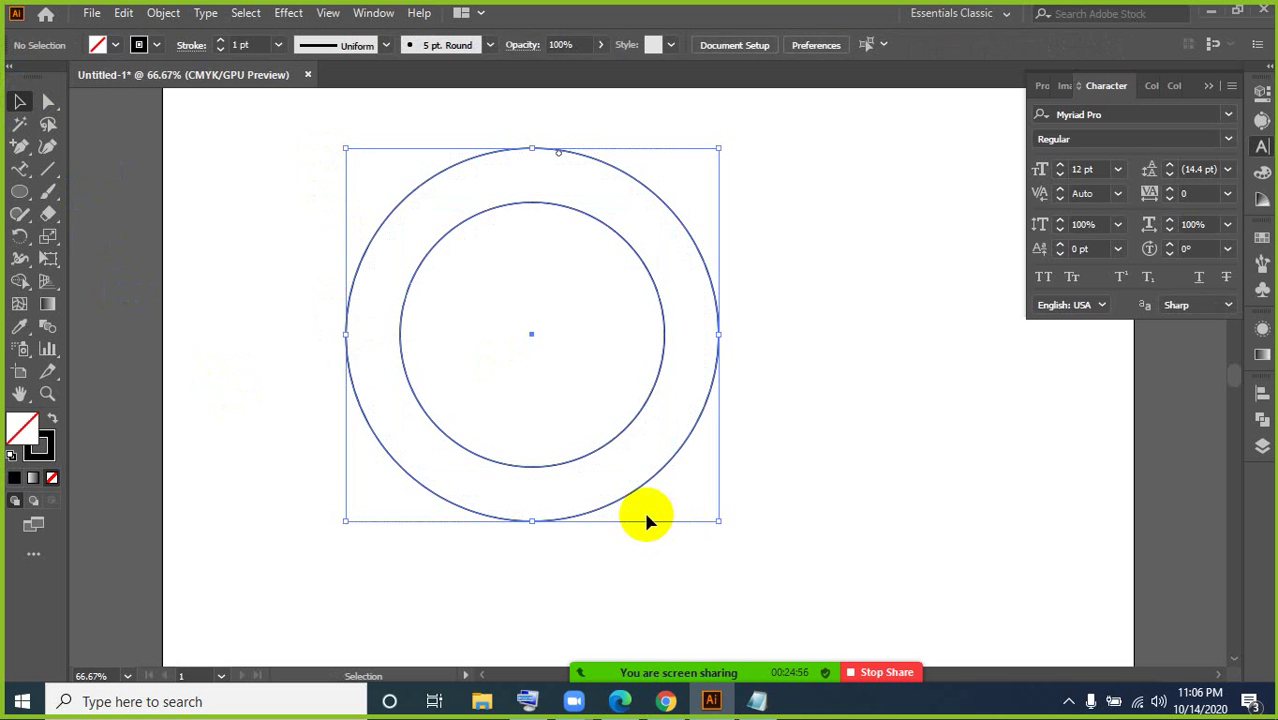
pyautogui.click(53, 421)
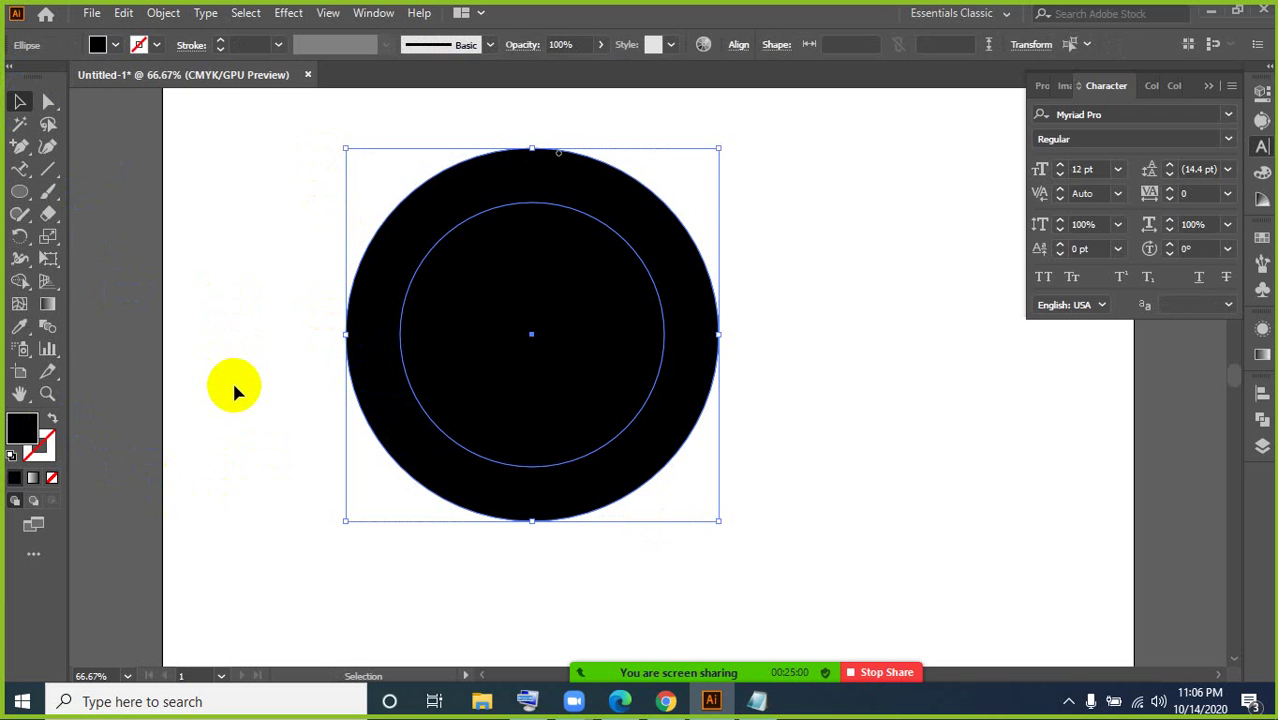
pyautogui.hotkey('shift', 'x')
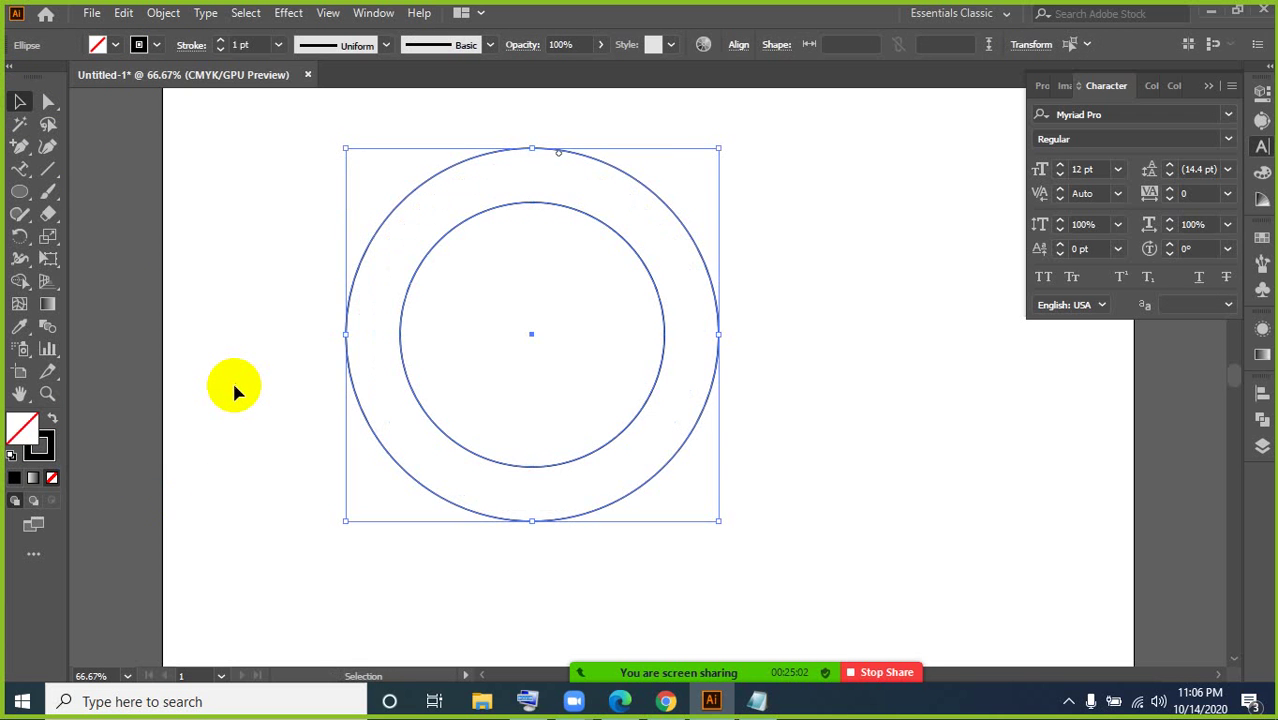
pyautogui.click(331, 385)
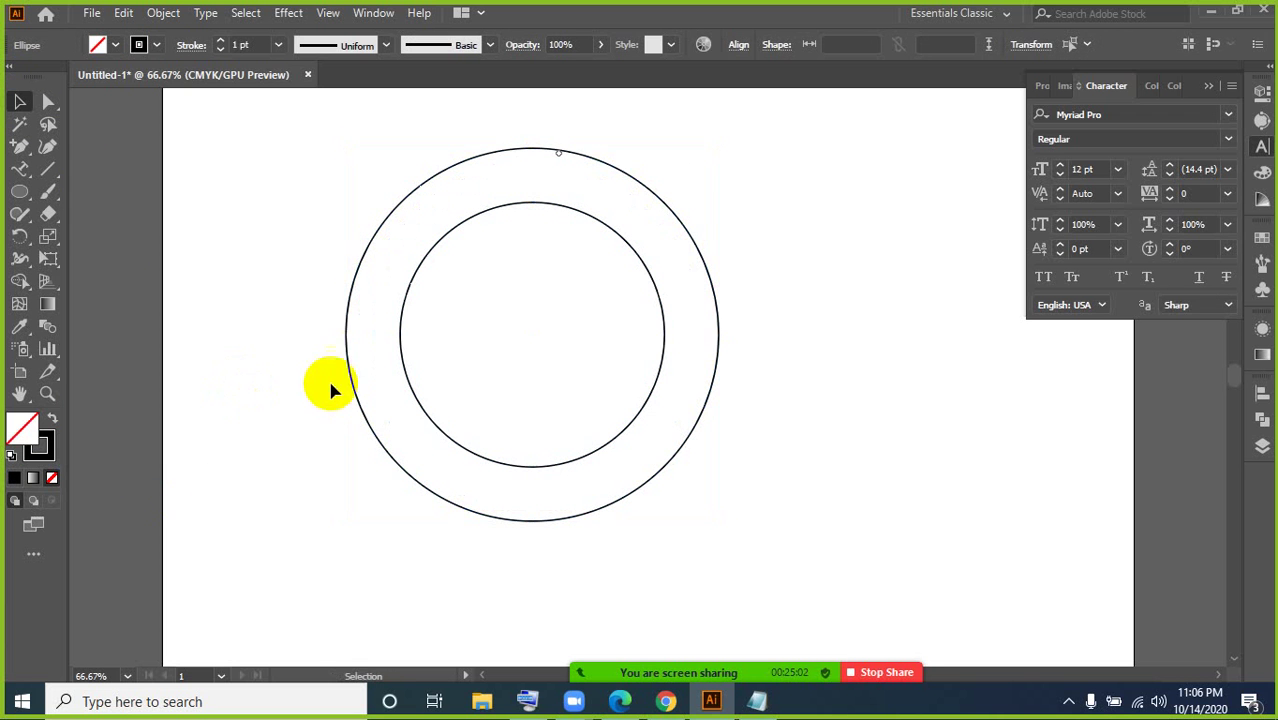
# Step: Select the outer and inner circles together and fill both with light blue
pyautogui.click(356, 280)
pyautogui.keyDown('shift'); pyautogui.click(407, 298); pyautogui.keyUp('shift')
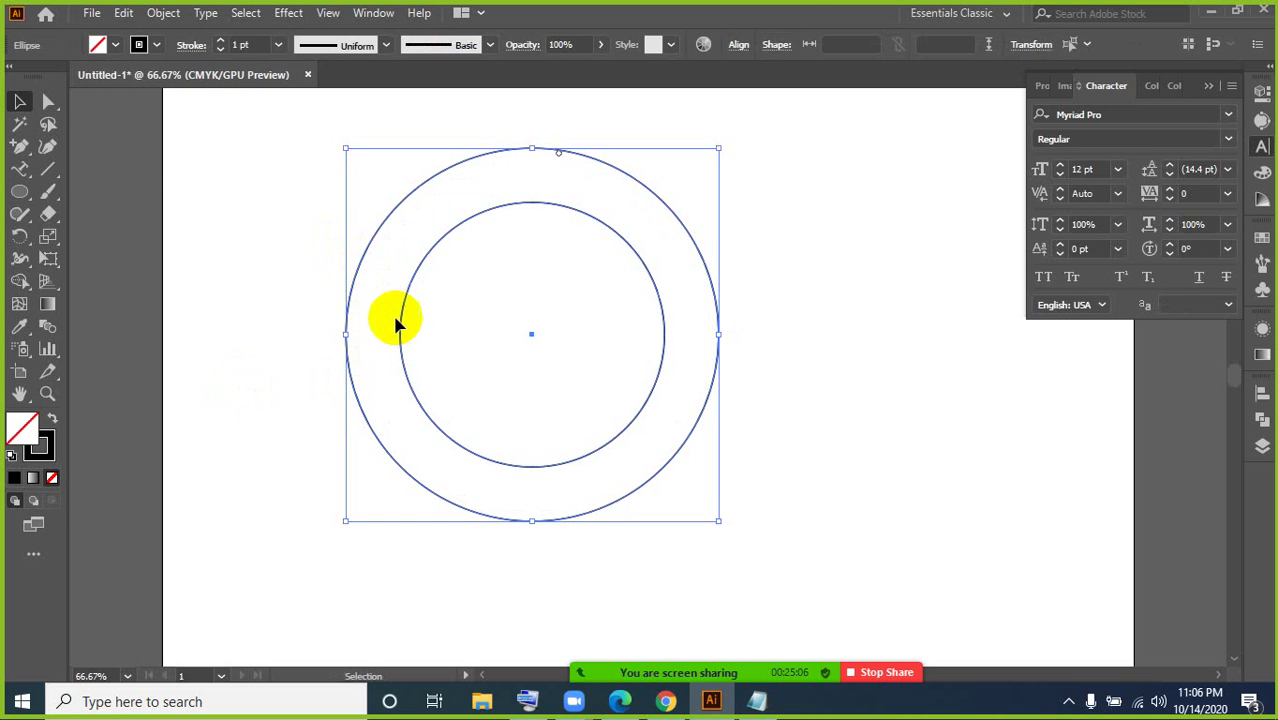
pyautogui.click(111, 46)
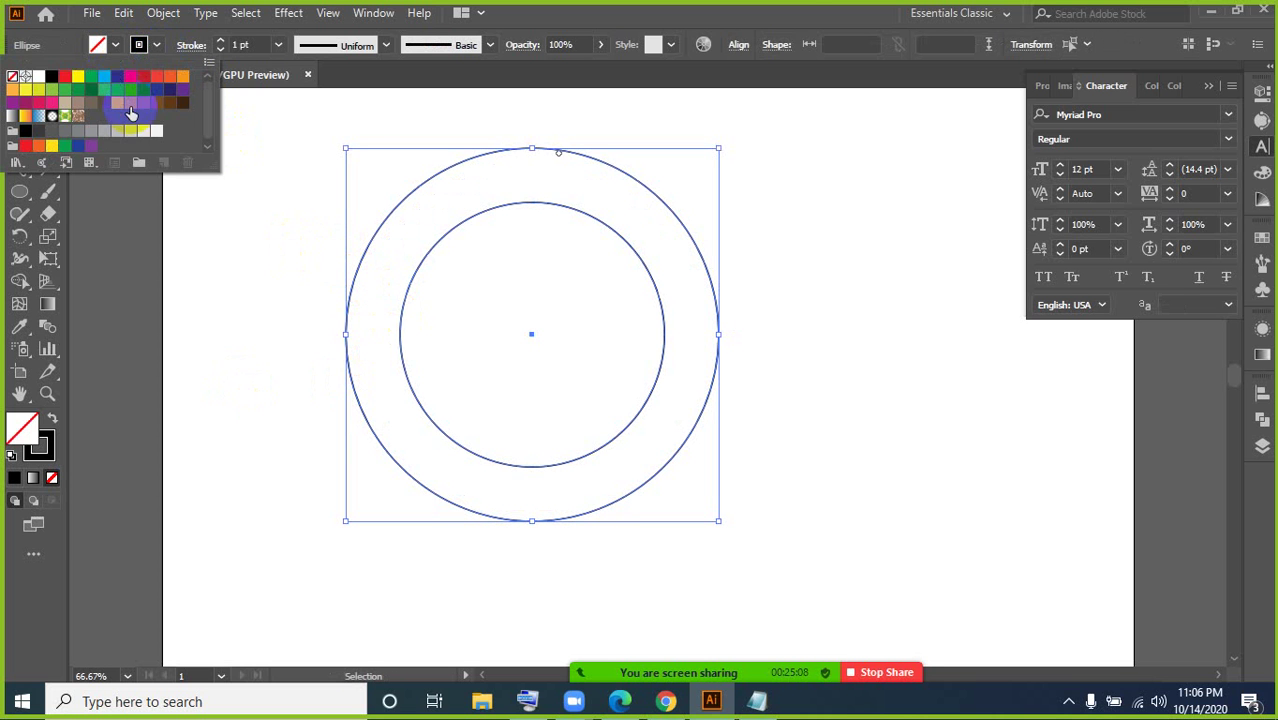
pyautogui.click(104, 76)
pyautogui.click(272, 372)
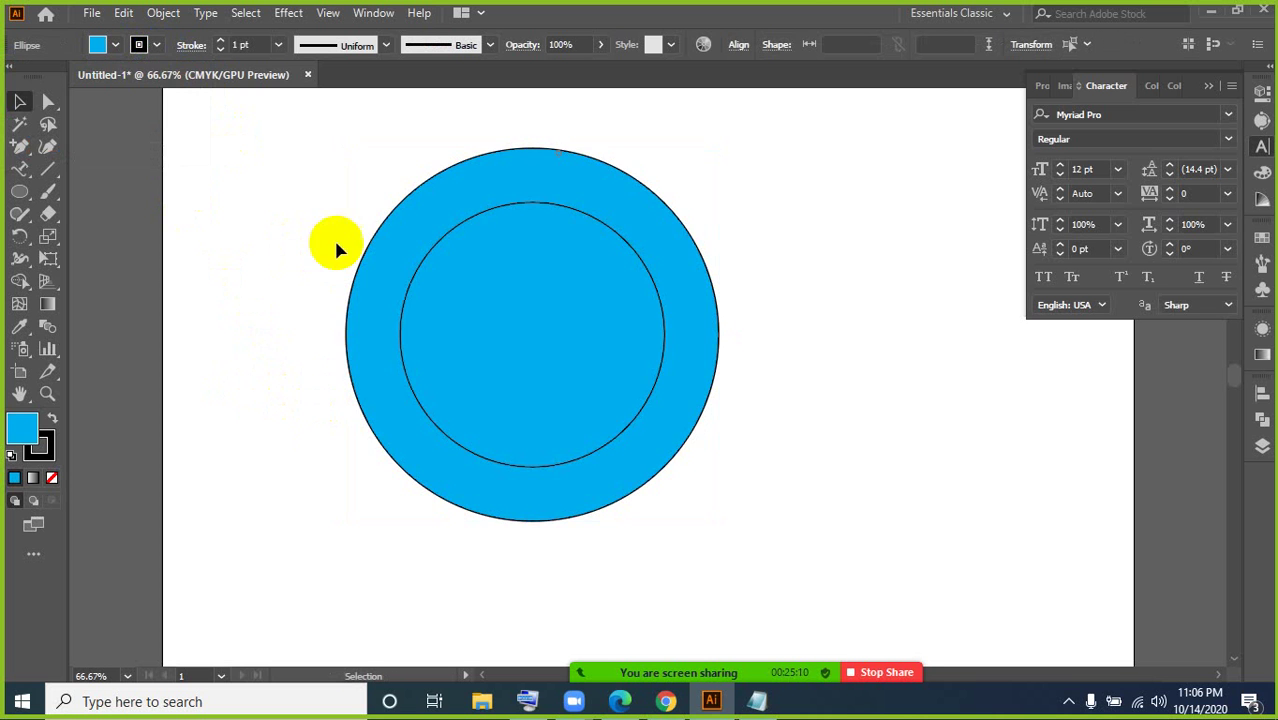
# Step: Select both light blue circles and cut away the inner circle's area with the Shape Builder tool
pyautogui.moveTo(300, 157); pyautogui.dragTo(664, 494)
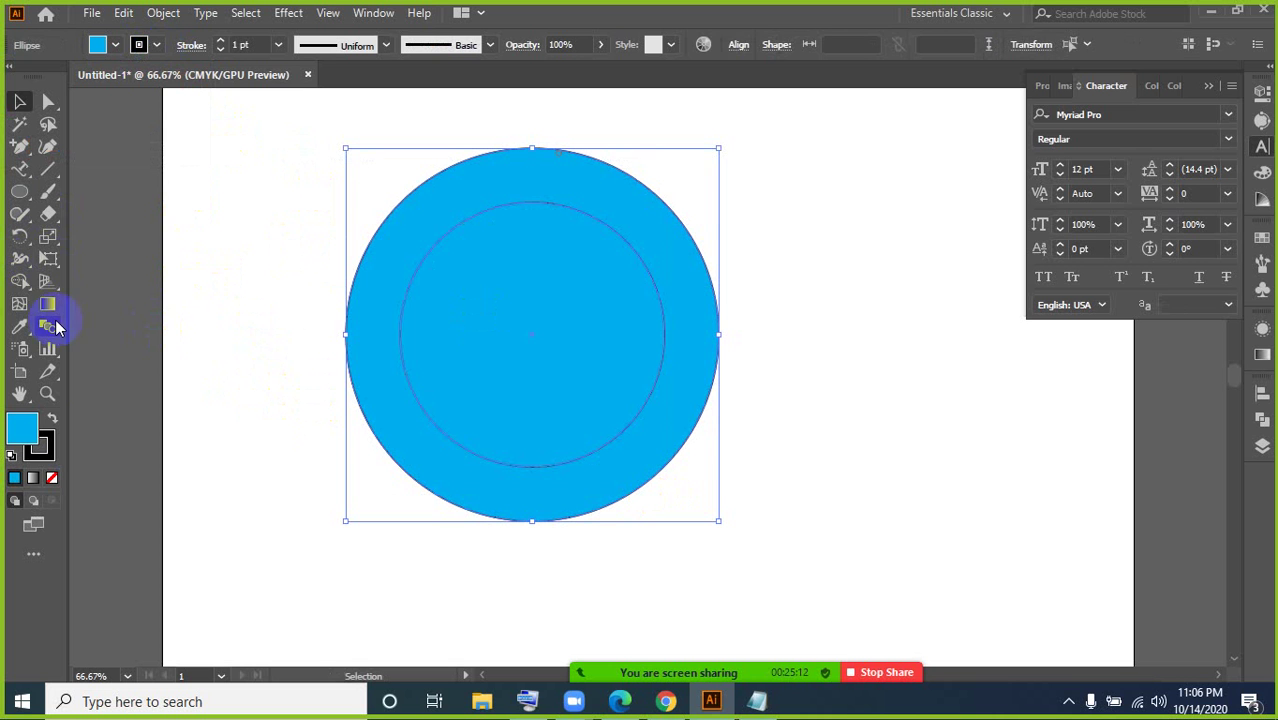
pyautogui.click(19, 281)
pyautogui.keyDown('alt'); pyautogui.click(567, 385); pyautogui.keyUp('alt')
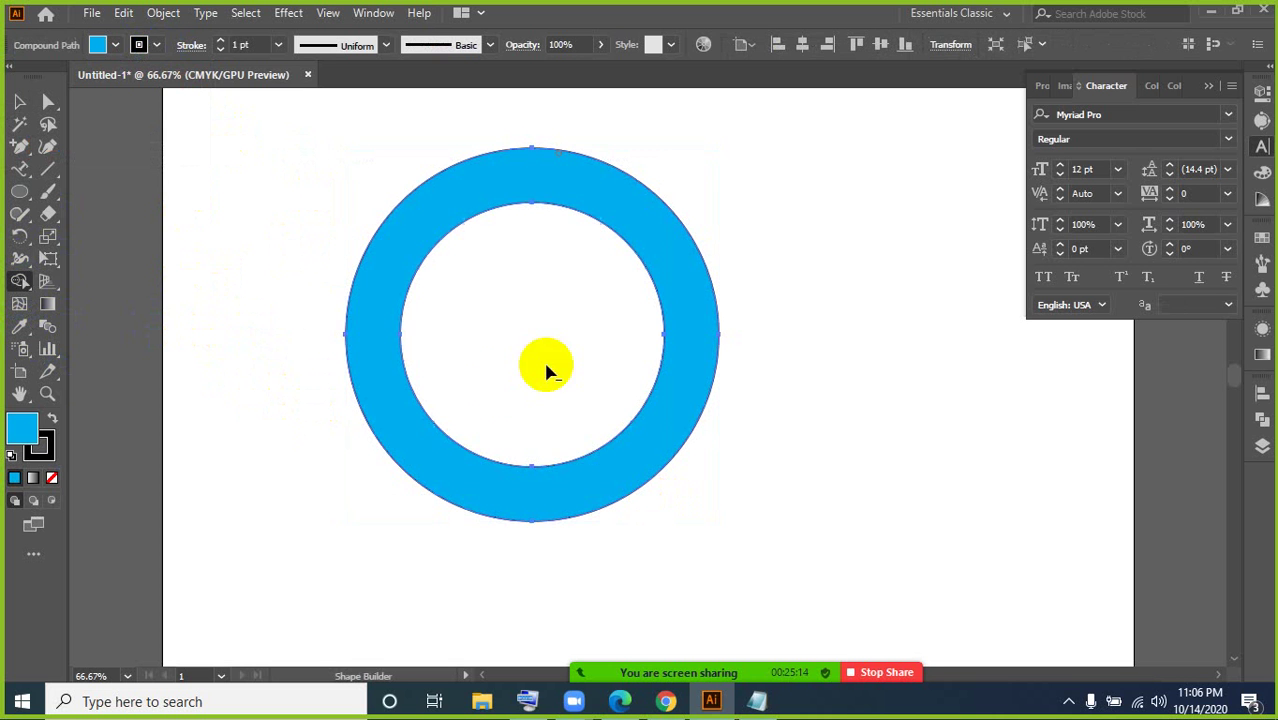
pyautogui.click(19, 101)
pyautogui.click(279, 277)
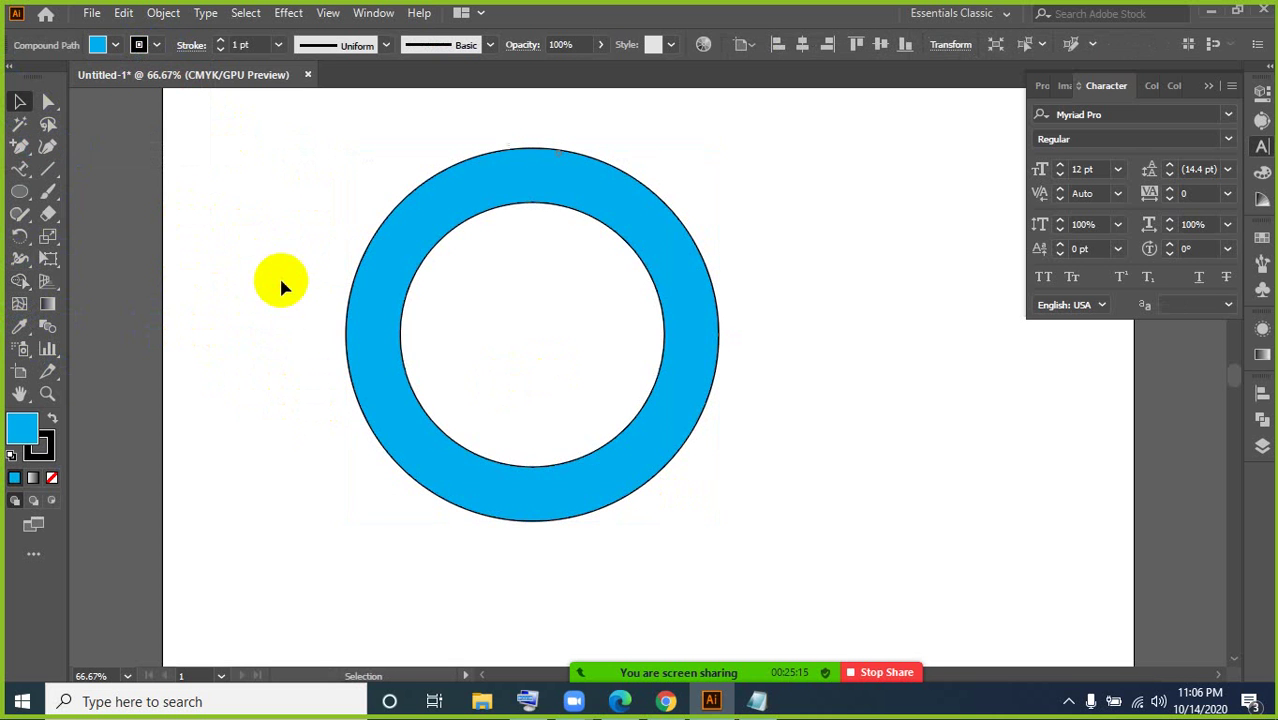
# Step: Select the light blue ring and release its compound path
pyautogui.click(401, 323)
pyautogui.rightClick(402, 322)
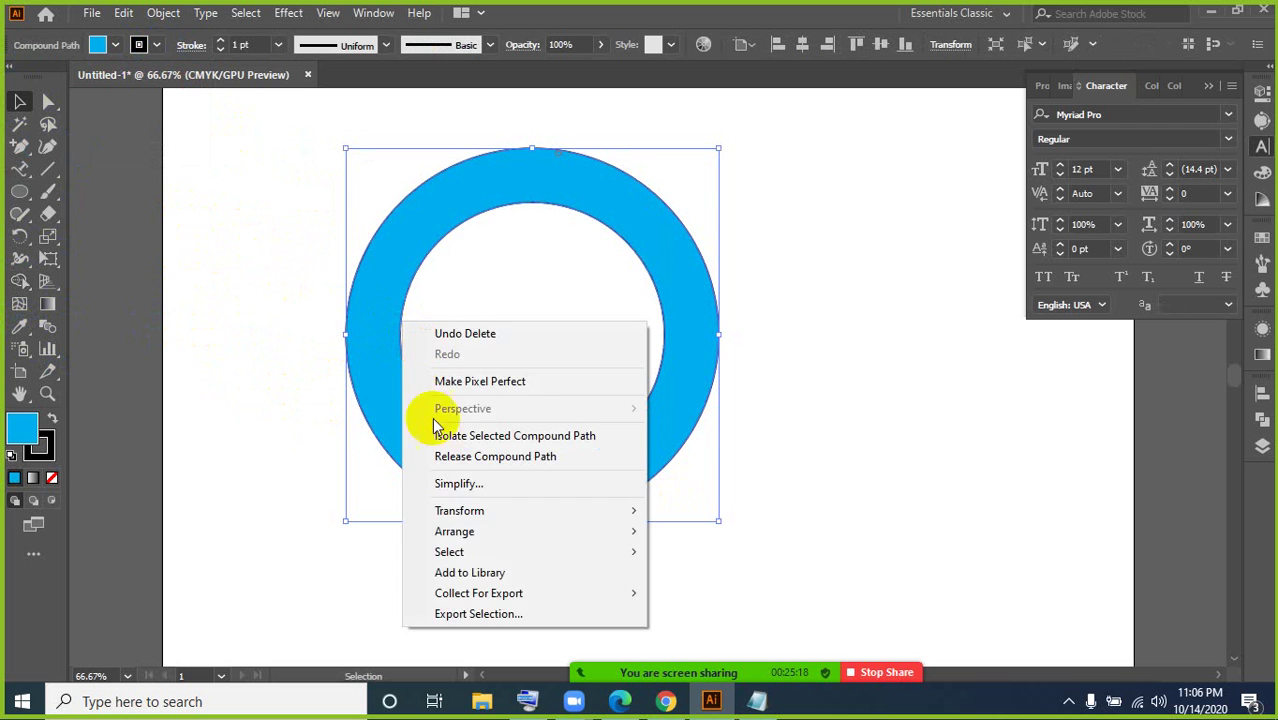
pyautogui.click(390, 386)
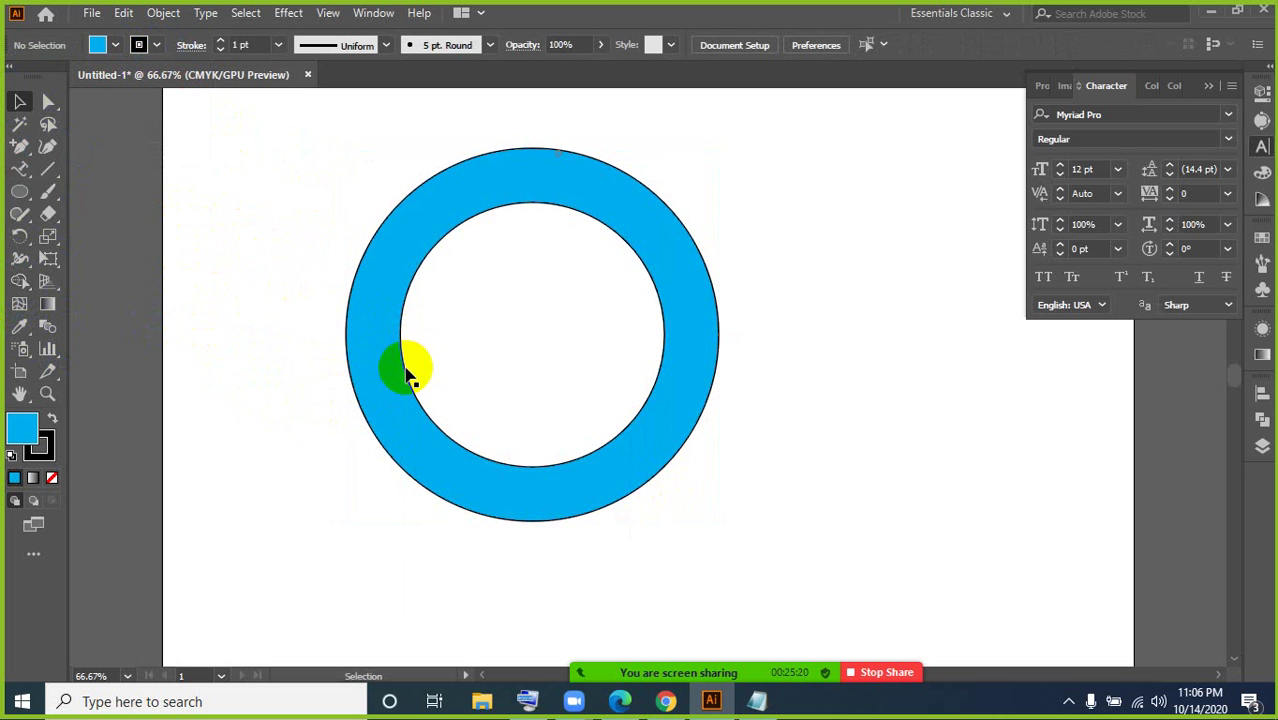
pyautogui.click(407, 370)
pyautogui.rightClick(408, 366)
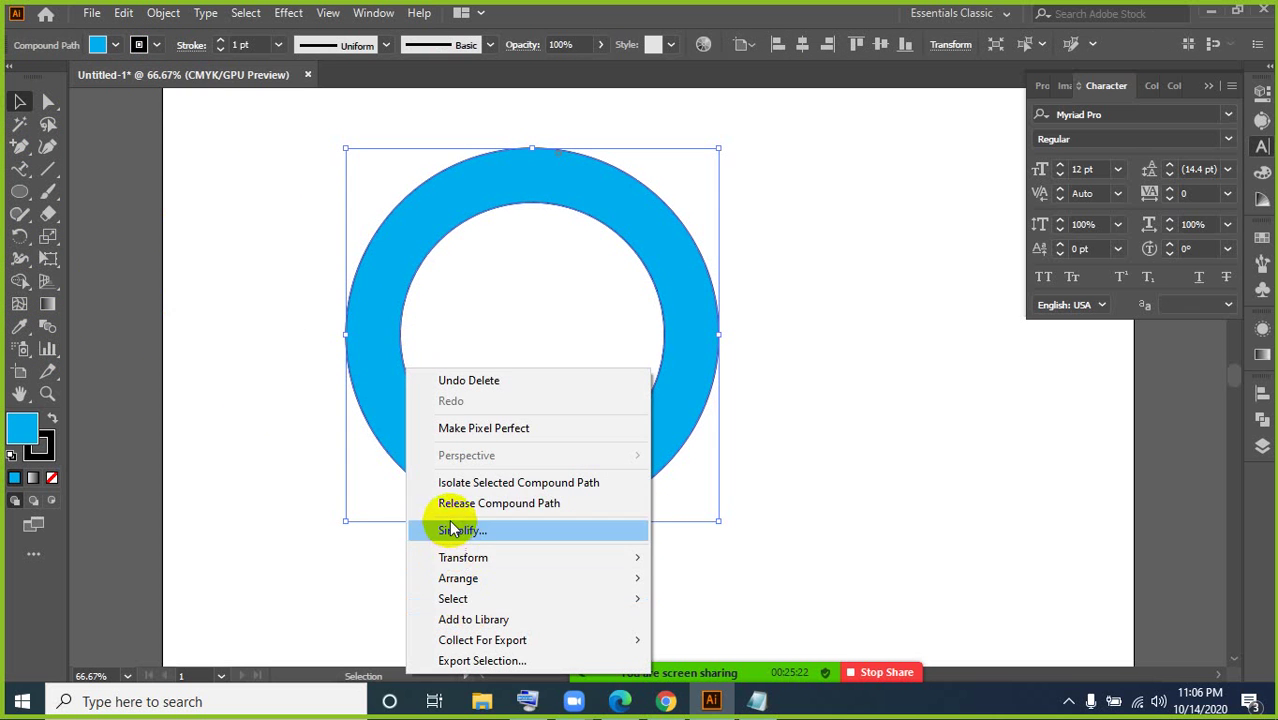
pyautogui.click(445, 503)
pyautogui.click(257, 391)
# Step: Delete the released inner circle and undo the deletion
pyautogui.click(412, 356)
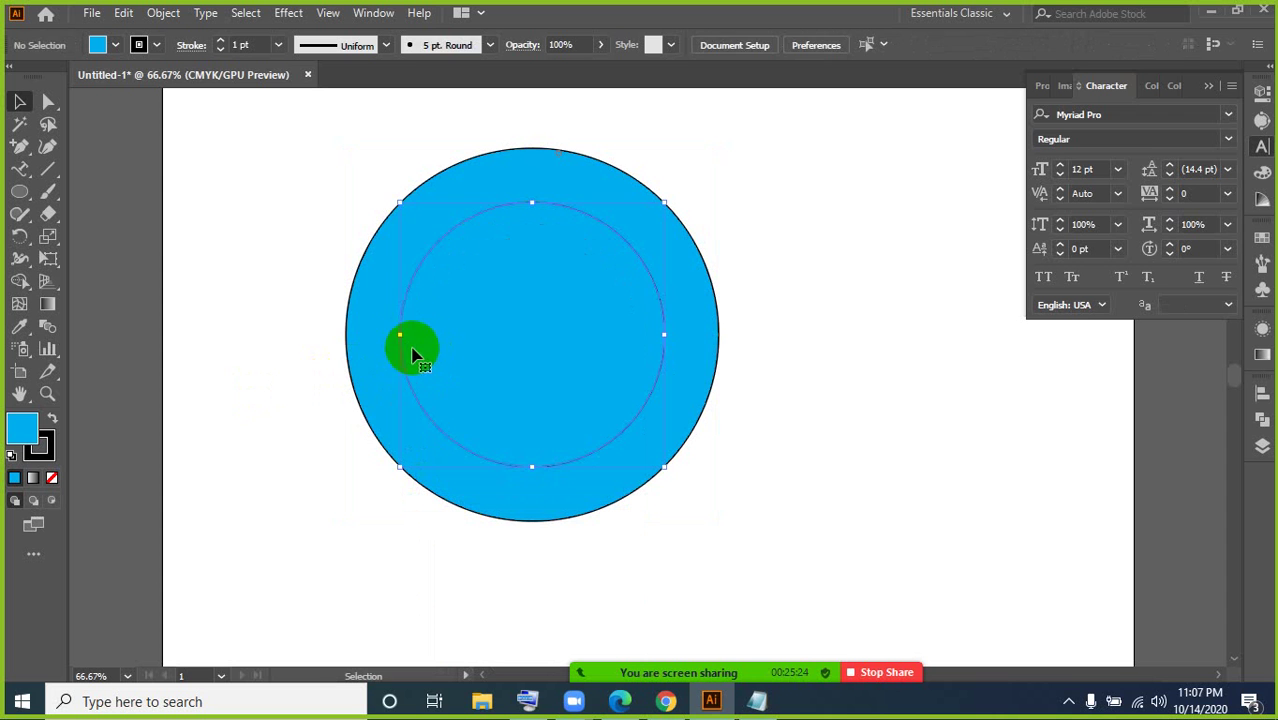
pyautogui.click(463, 347)
pyautogui.press('Delete')
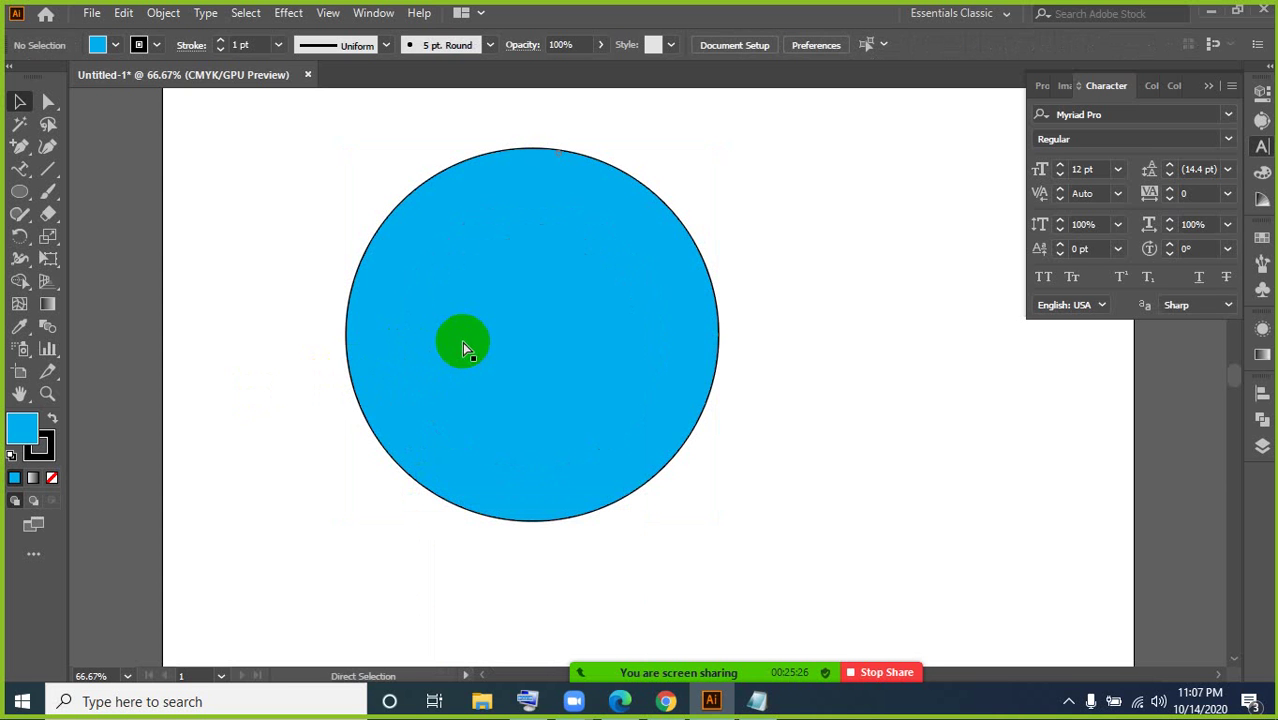
pyautogui.hotkey('ctrl', 'z')
pyautogui.click(208, 265)
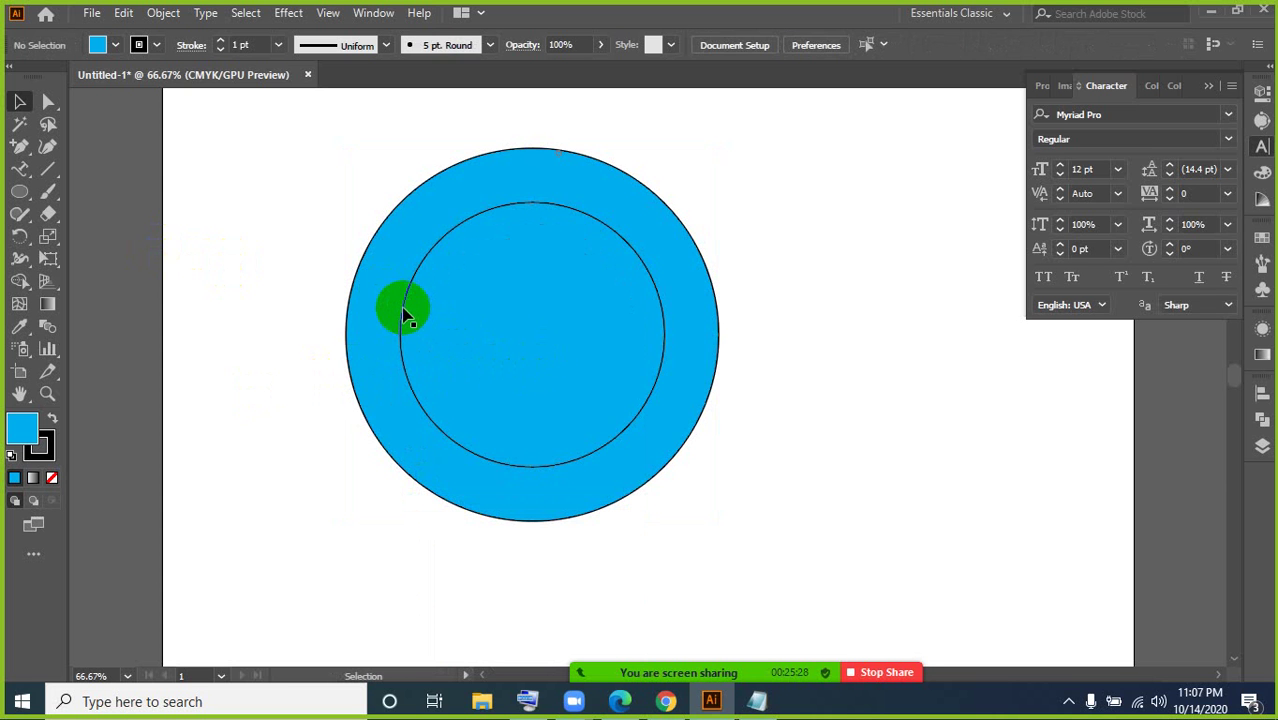
pyautogui.click(405, 316)
pyautogui.rightClick(405, 316)
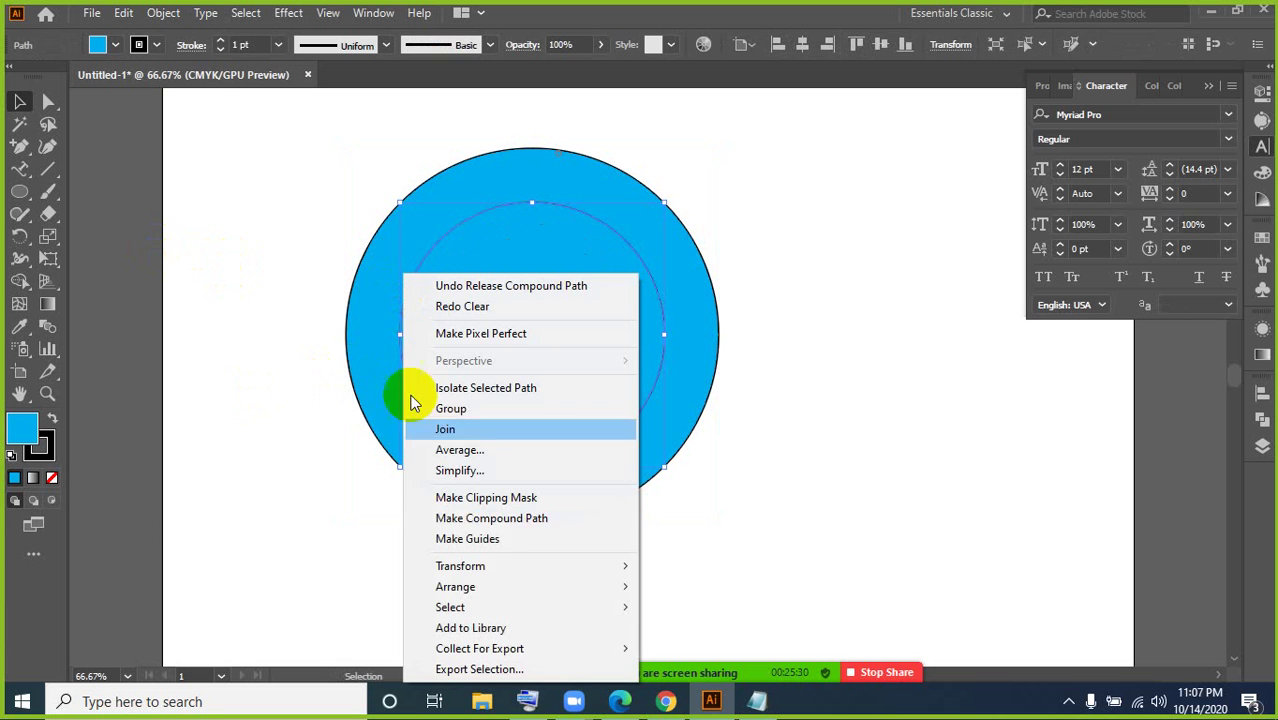
pyautogui.click(337, 456)
# Step: Select both released circles and remove the inner area again with the Shape Builder tool
pyautogui.click(304, 177)
pyautogui.moveTo(304, 177); pyautogui.dragTo(740, 528)
pyautogui.click(20, 282)
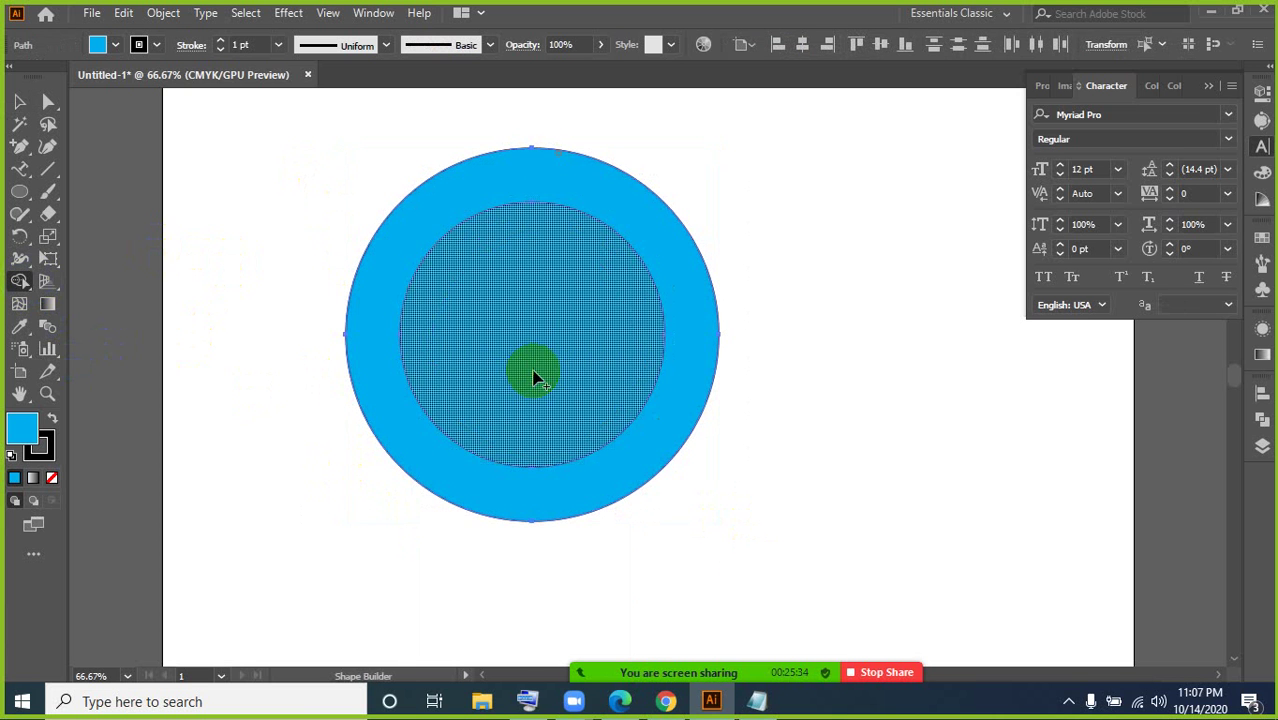
pyautogui.keyDown('alt'); pyautogui.click(533, 374); pyautogui.keyUp('alt')
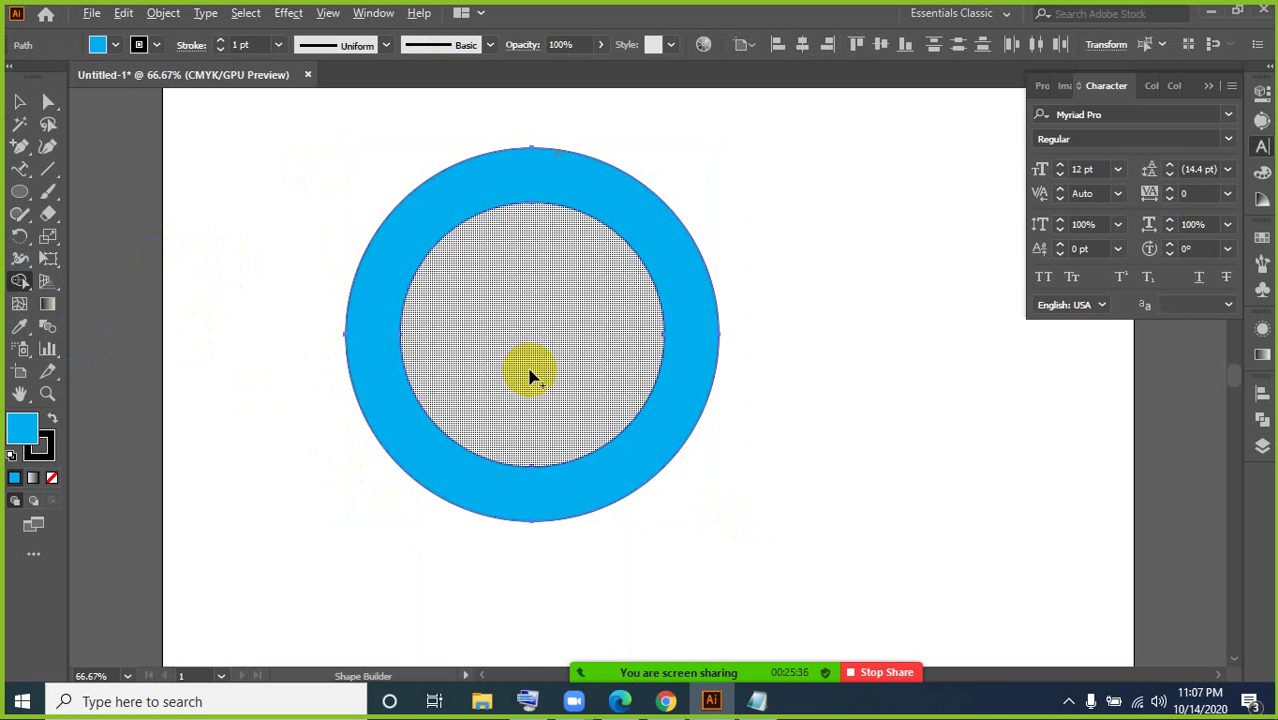
pyautogui.click(20, 101)
pyautogui.click(262, 322)
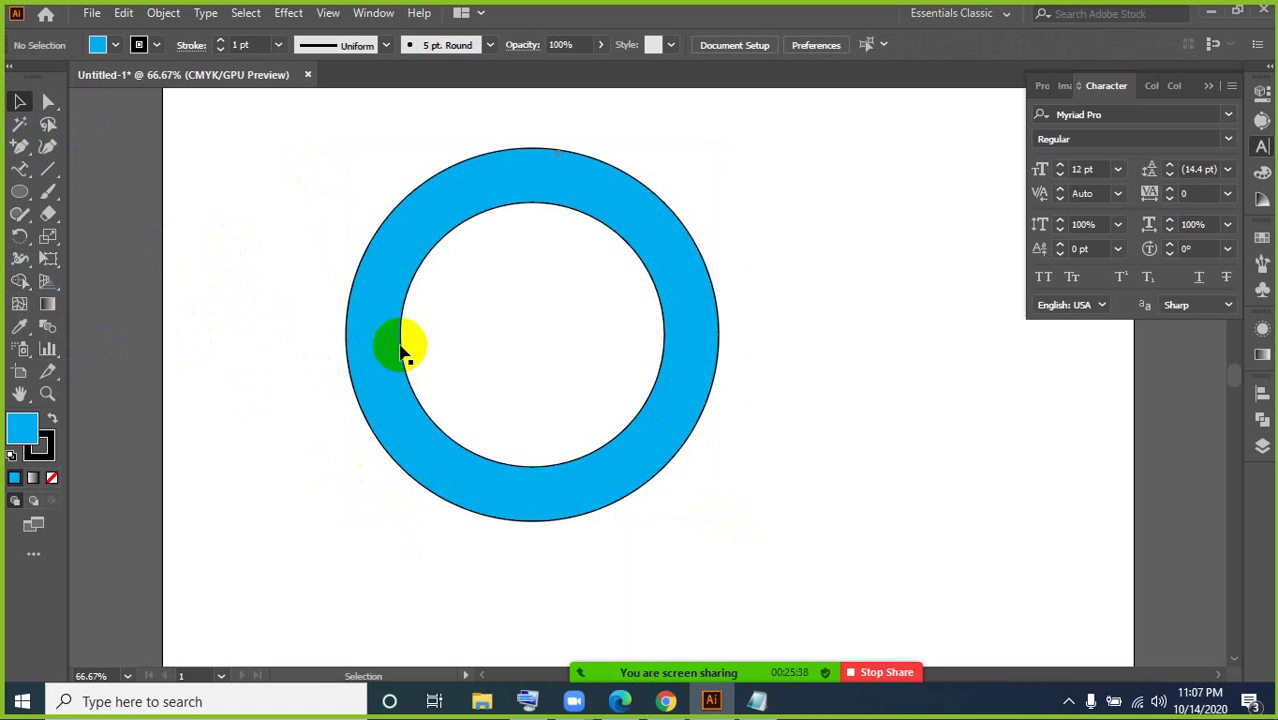
# Step: Try to place text along the ring's inner edge with the Type on a Path tool
pyautogui.click(383, 356)
pyautogui.click(247, 281)
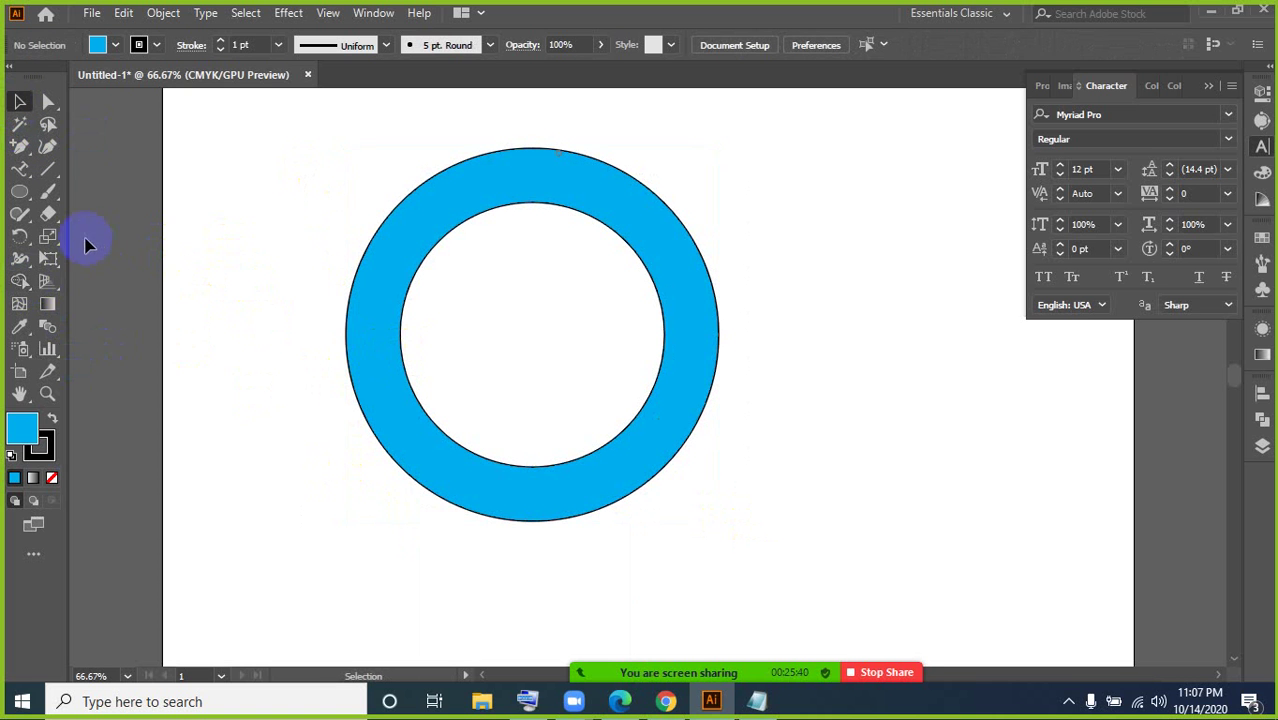
pyautogui.click(19, 169)
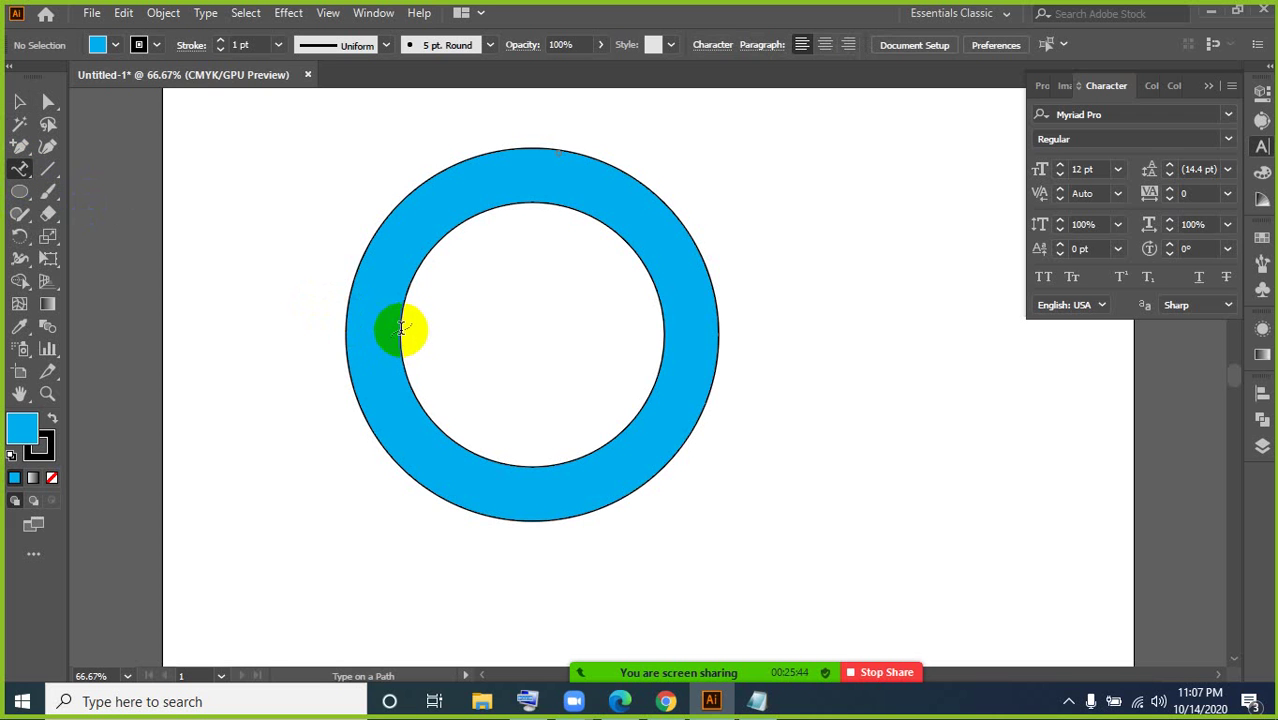
pyautogui.click(399, 327)
pyautogui.click(810, 376)
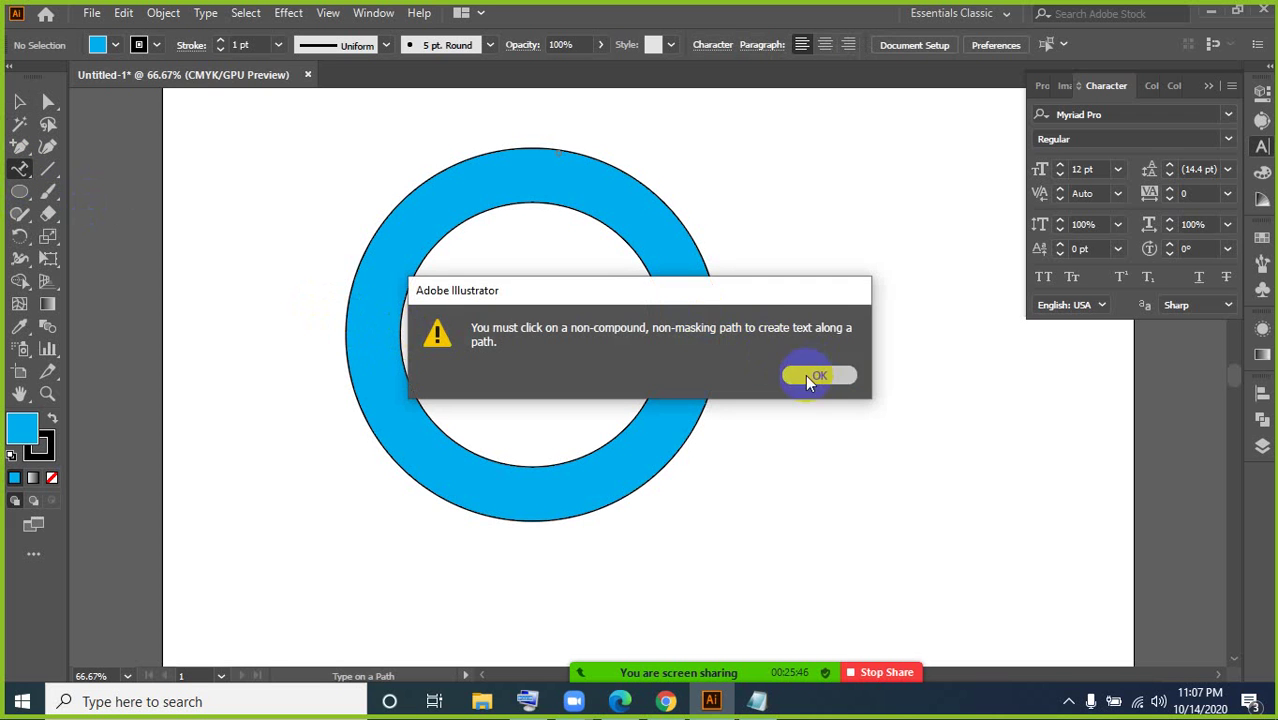
pyautogui.click(19, 101)
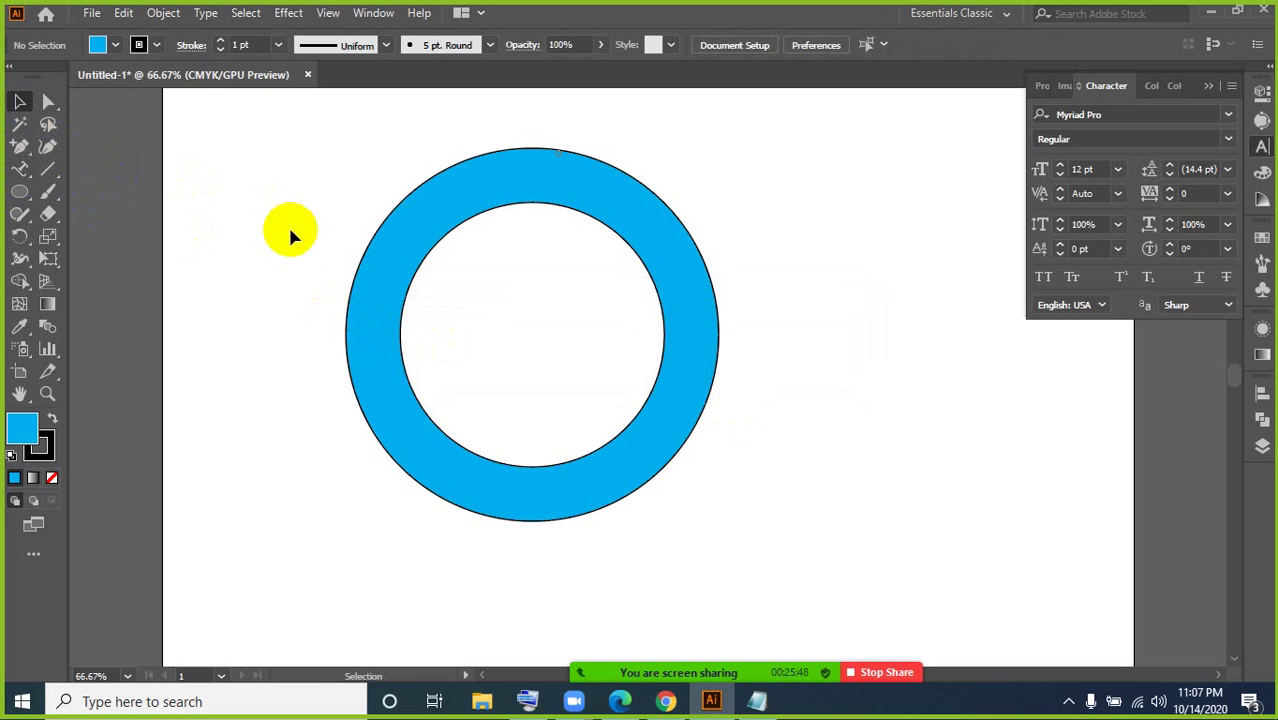
# Step: Undo the ring and fill edits back to the single unfilled outer circle, and deselect it
pyautogui.click(418, 280)
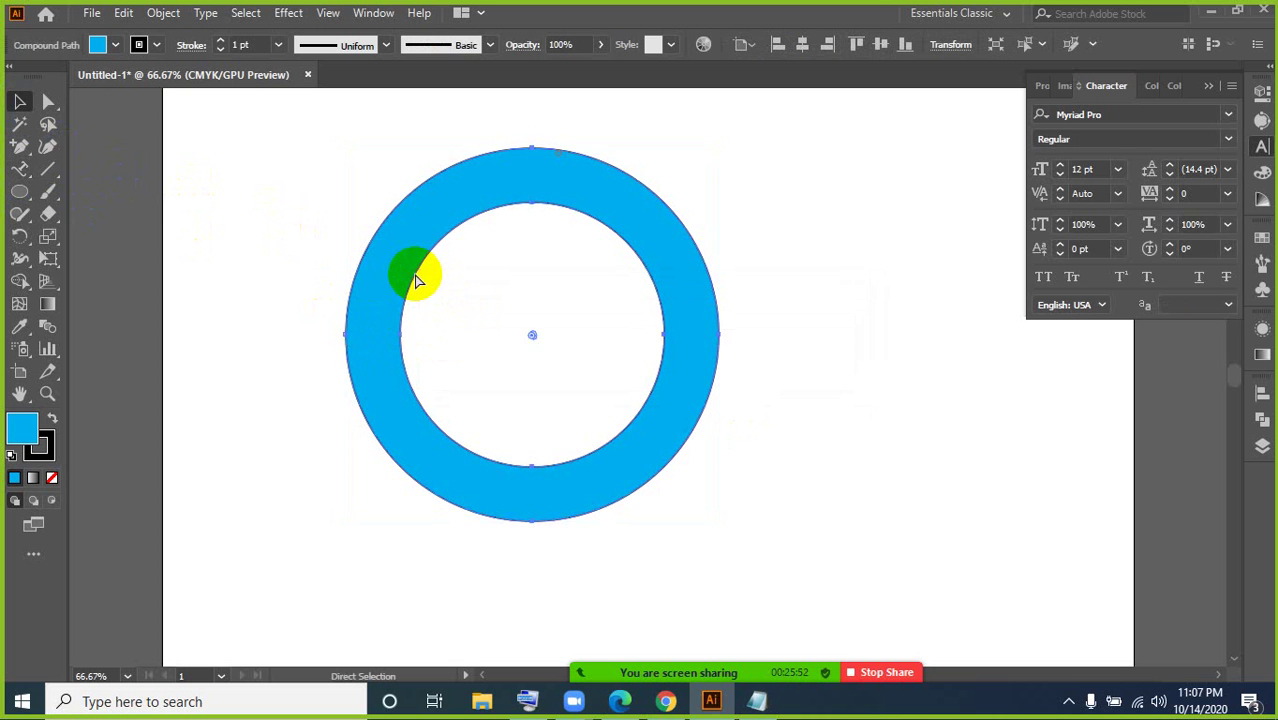
pyautogui.hotkey('ctrl', 'z')
pyautogui.hotkey('ctrl', 'z')
pyautogui.hotkey('ctrl', 'z')
pyautogui.hotkey('ctrl', 'z')
pyautogui.hotkey('ctrl', 'z')
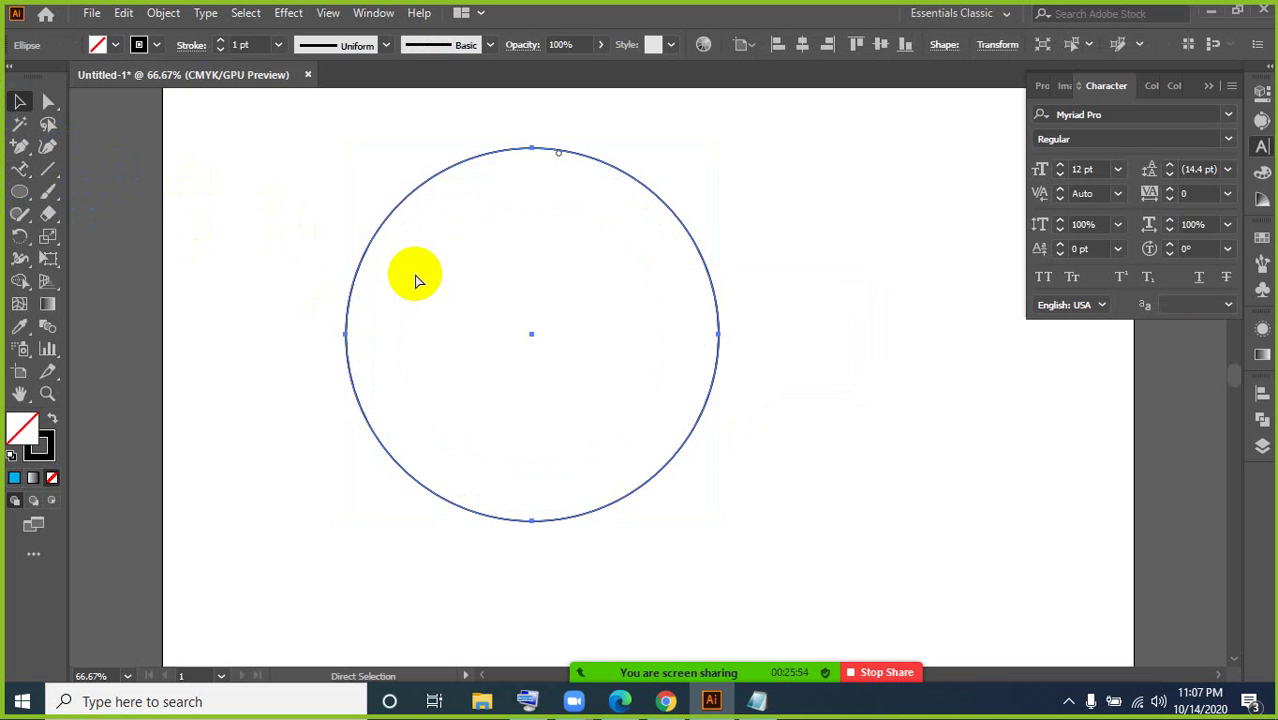
pyautogui.click(286, 240)
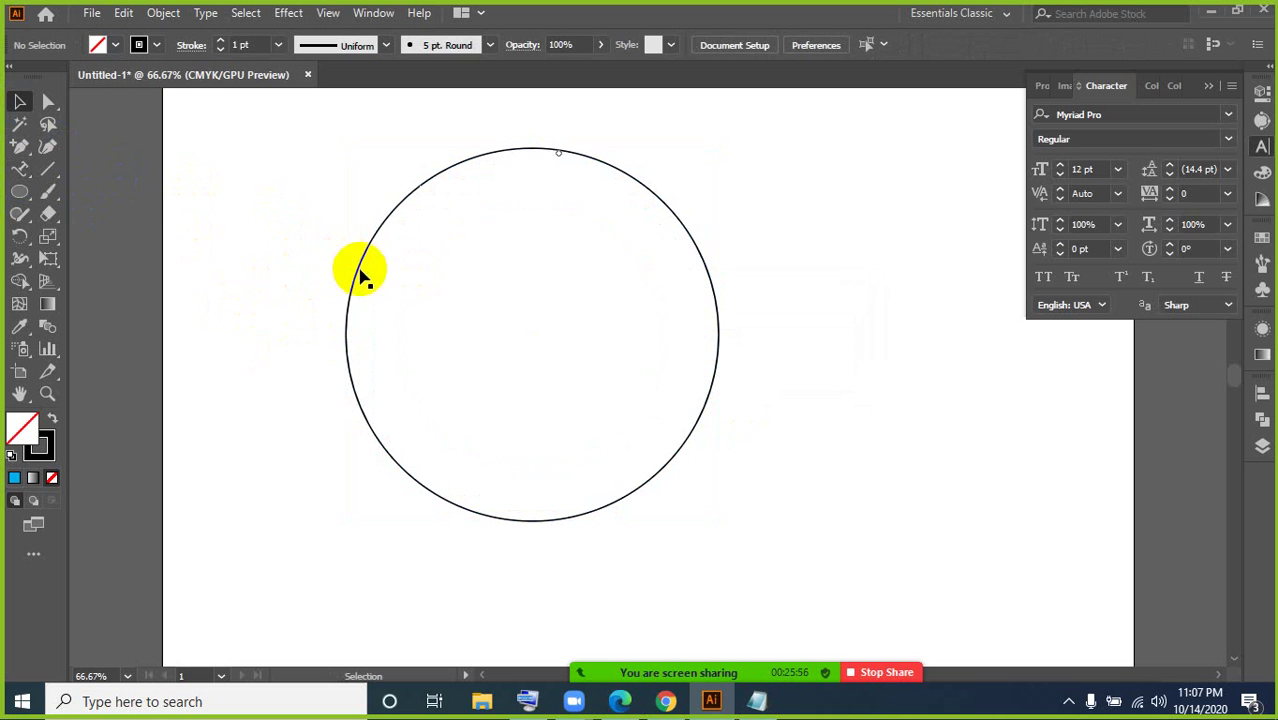
# Step: Make a smaller concentric copy of the circle, then shrink the inner copy slightly to widen the ring
pyautogui.click(357, 272)
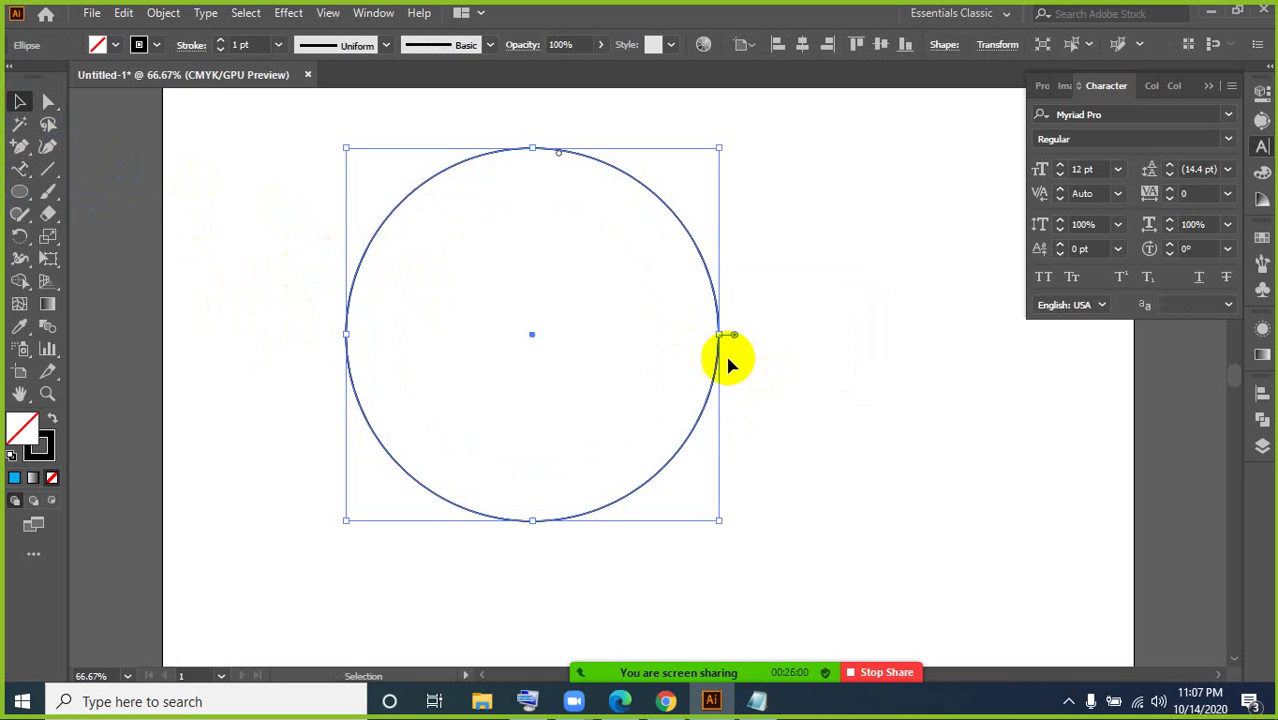
pyautogui.moveTo(719, 335); pyautogui.dragTo(676, 347)
pyautogui.click(330, 316)
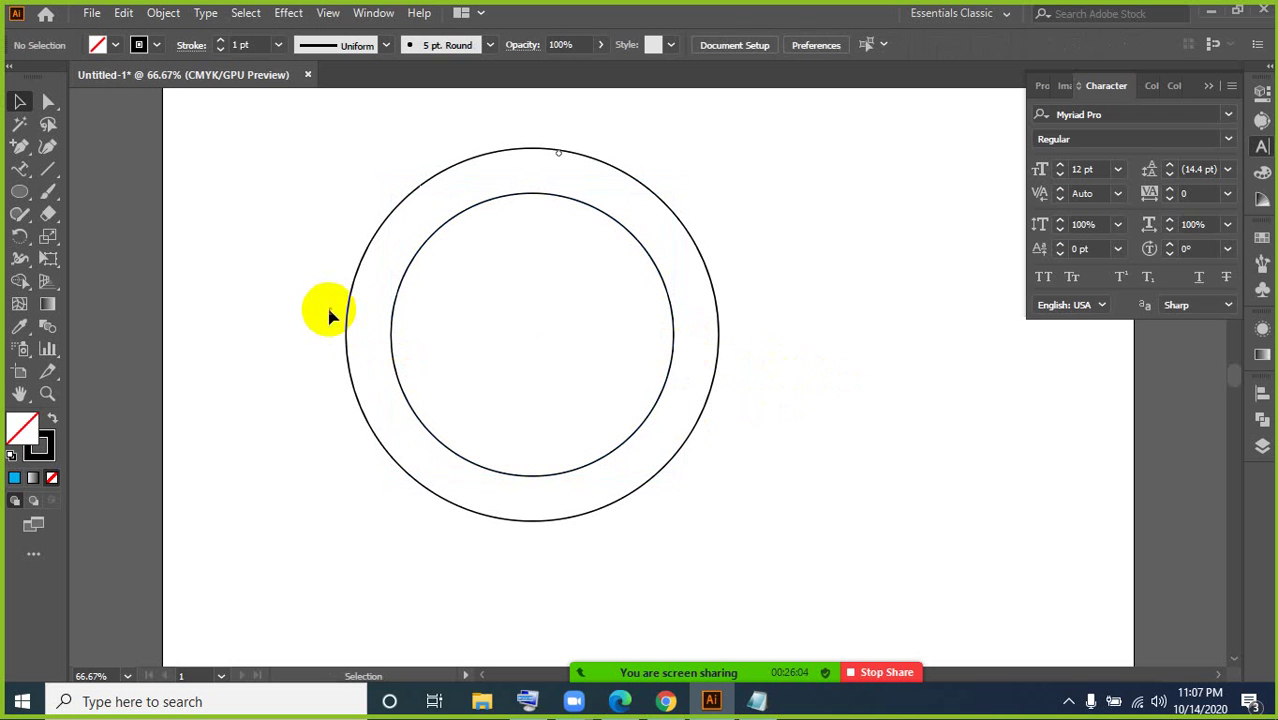
pyautogui.click(348, 318)
pyautogui.click(272, 355)
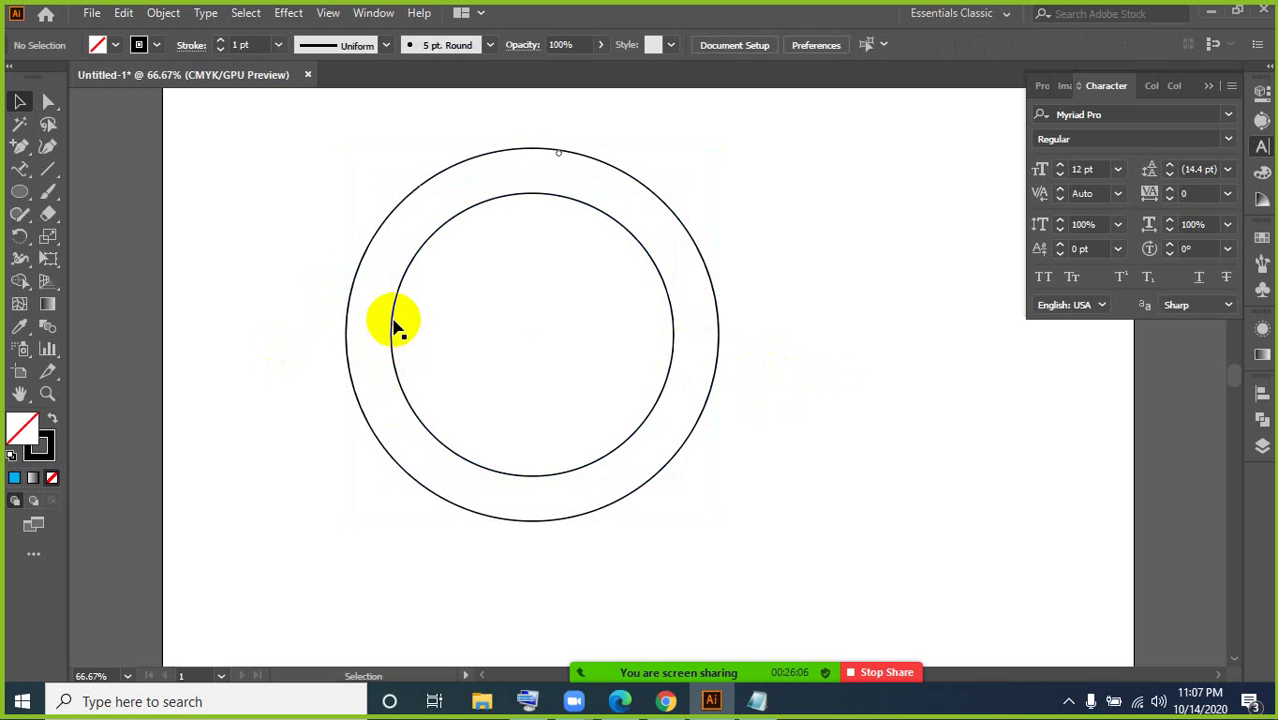
pyautogui.click(394, 325)
pyautogui.moveTo(673, 334); pyautogui.dragTo(665, 334)
# Step: Fill the outer circle with the cyan-blue swatch and deselect it
pyautogui.moveTo(342, 263); pyautogui.dragTo(371, 312)
pyautogui.click(136, 44)
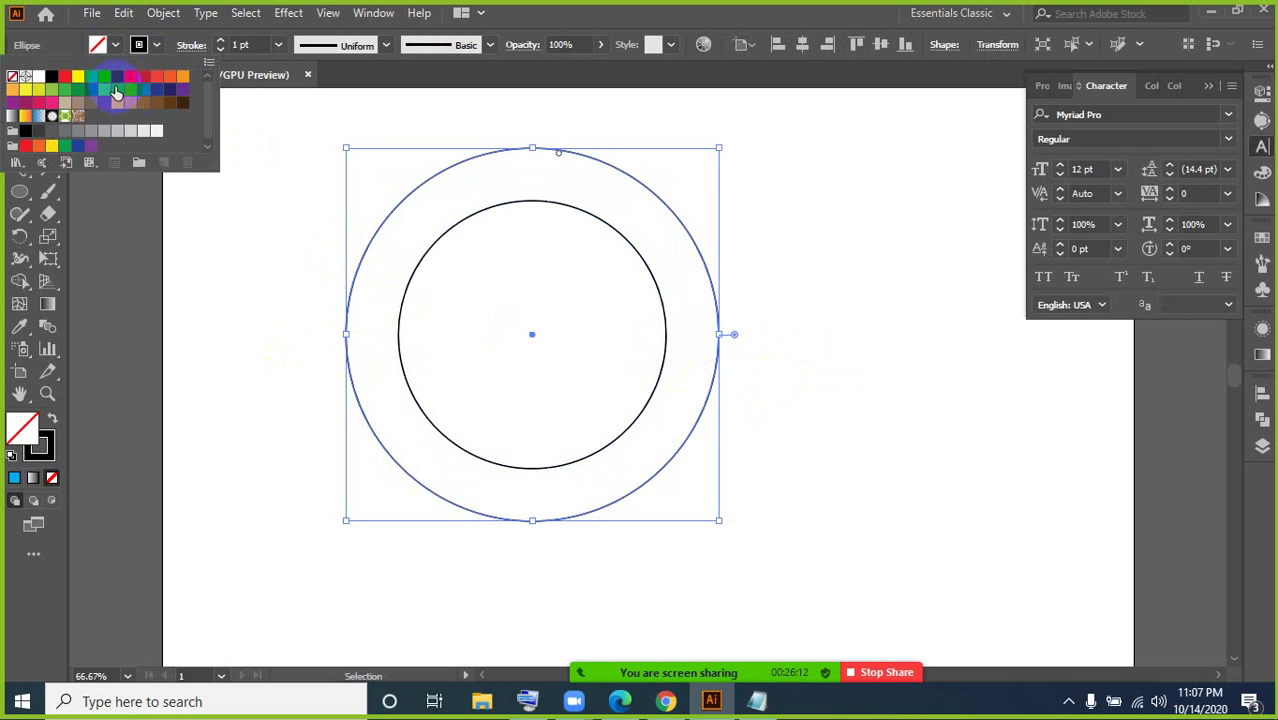
pyautogui.click(106, 78)
pyautogui.click(288, 452)
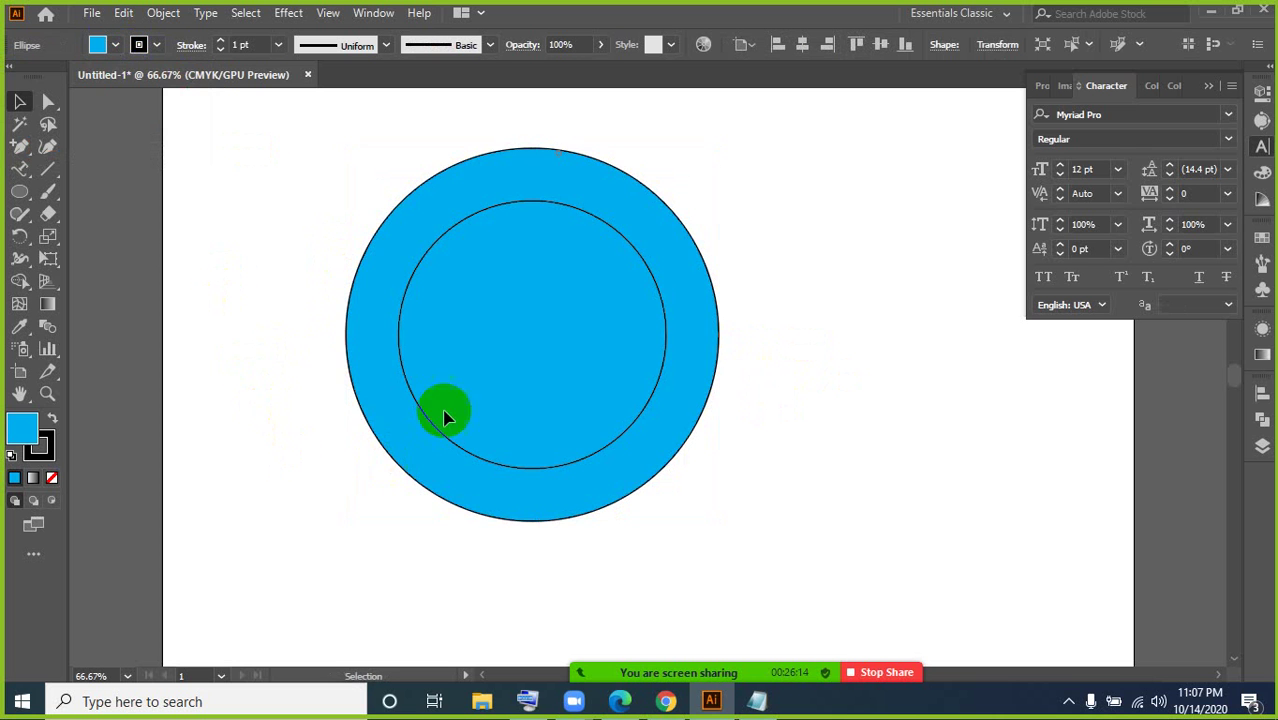
# Step: Try to cut the inner area out of the blue circle with the Shape Builder tool, then undo the cut
pyautogui.moveTo(284, 170); pyautogui.dragTo(551, 508)
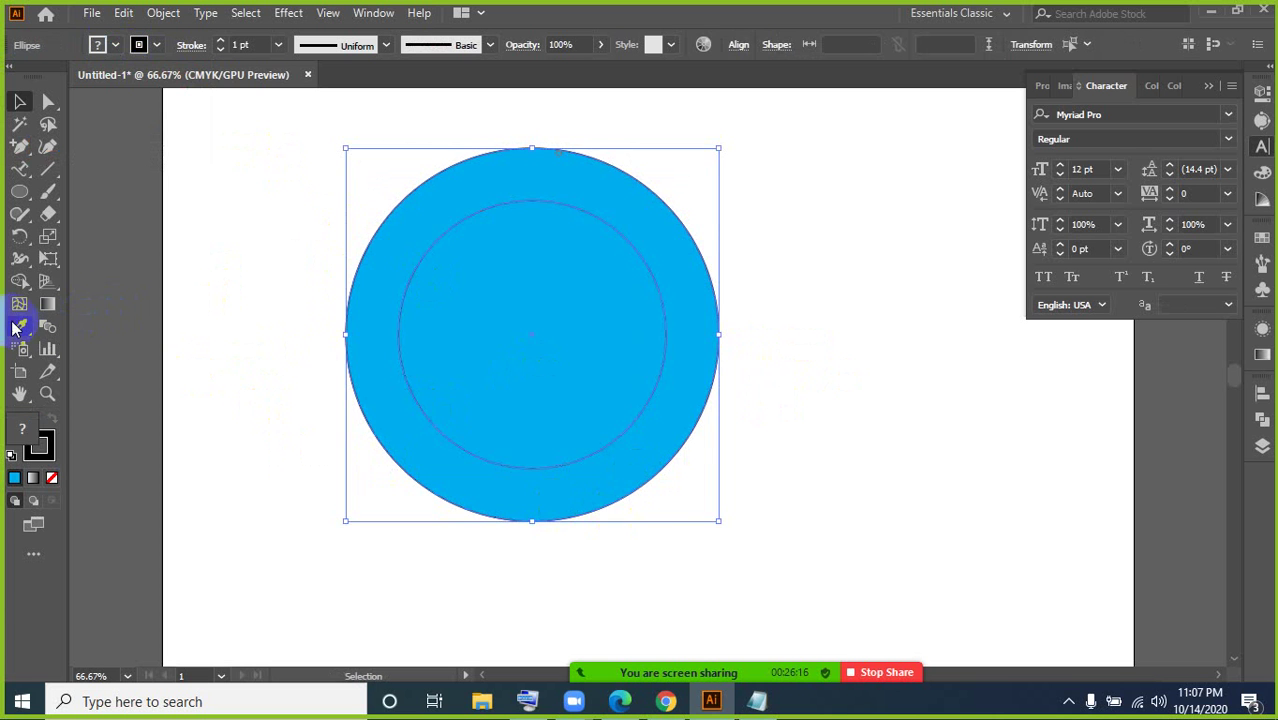
pyautogui.click(20, 283)
pyautogui.keyDown('alt'); pyautogui.click(480, 362); pyautogui.keyUp('alt')
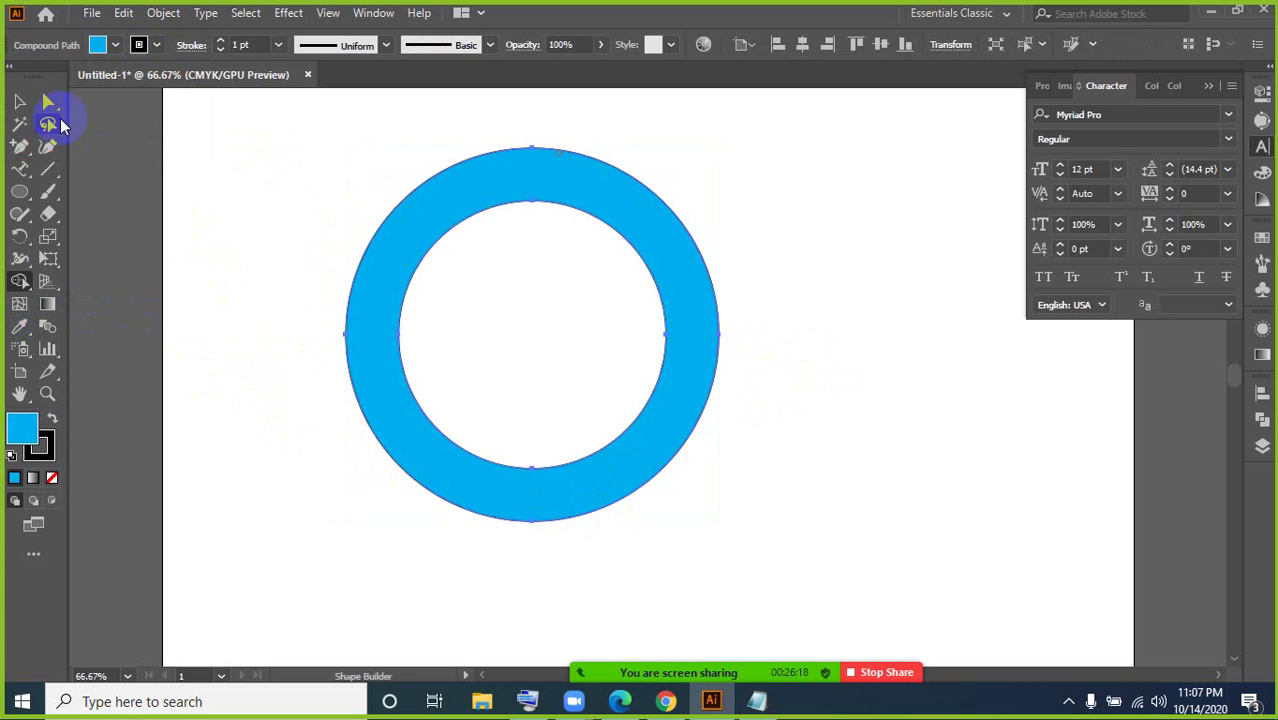
pyautogui.click(20, 101)
pyautogui.click(283, 277)
pyautogui.click(399, 318)
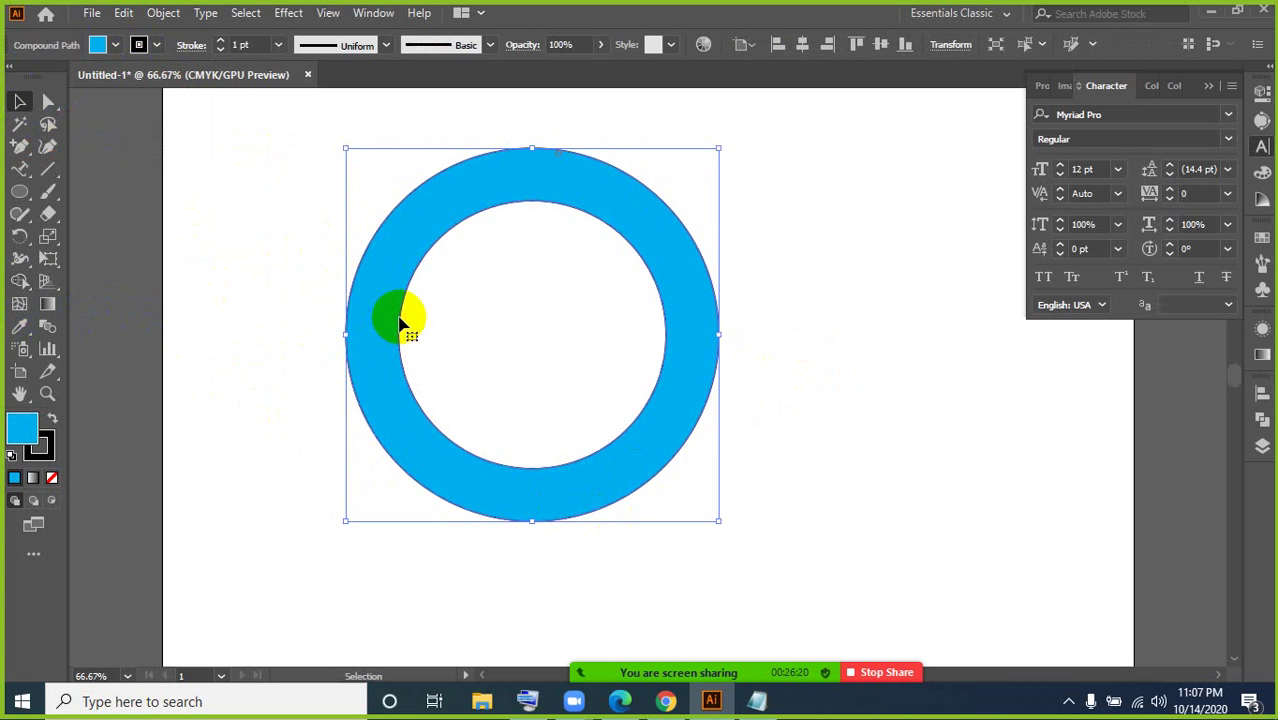
pyautogui.hotkey('ctrl', 'z')
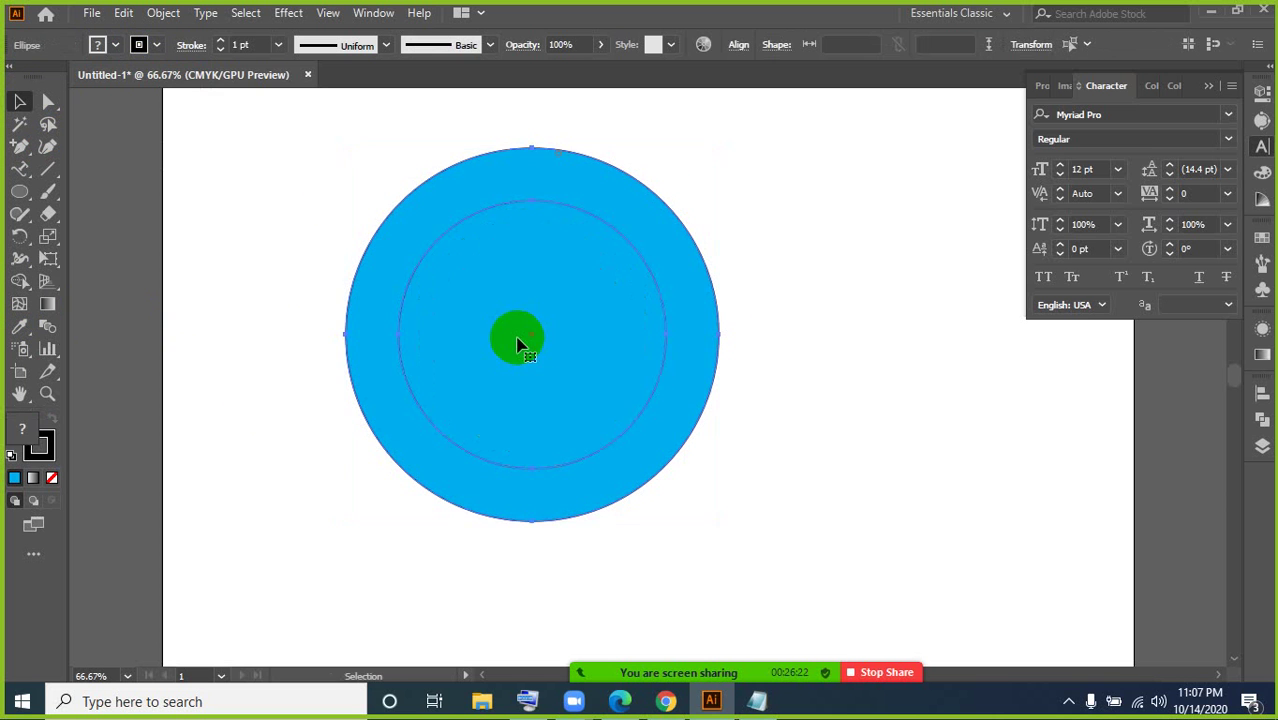
pyautogui.click(257, 248)
# Step: Place a duplicate of the inner circle directly over it, nudge it horizontally into alignment, and deselect it
pyautogui.hotkey('ctrl', '+')
pyautogui.hotkey('ctrl', '+')
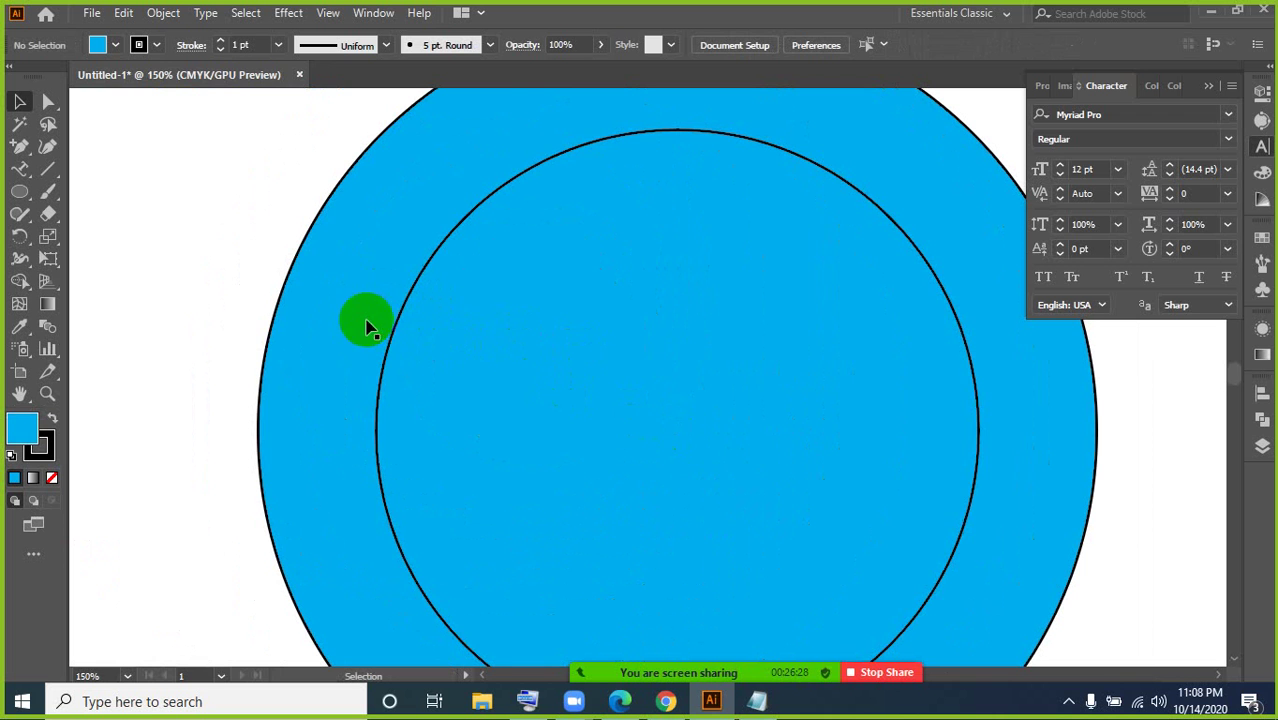
pyautogui.click(397, 330)
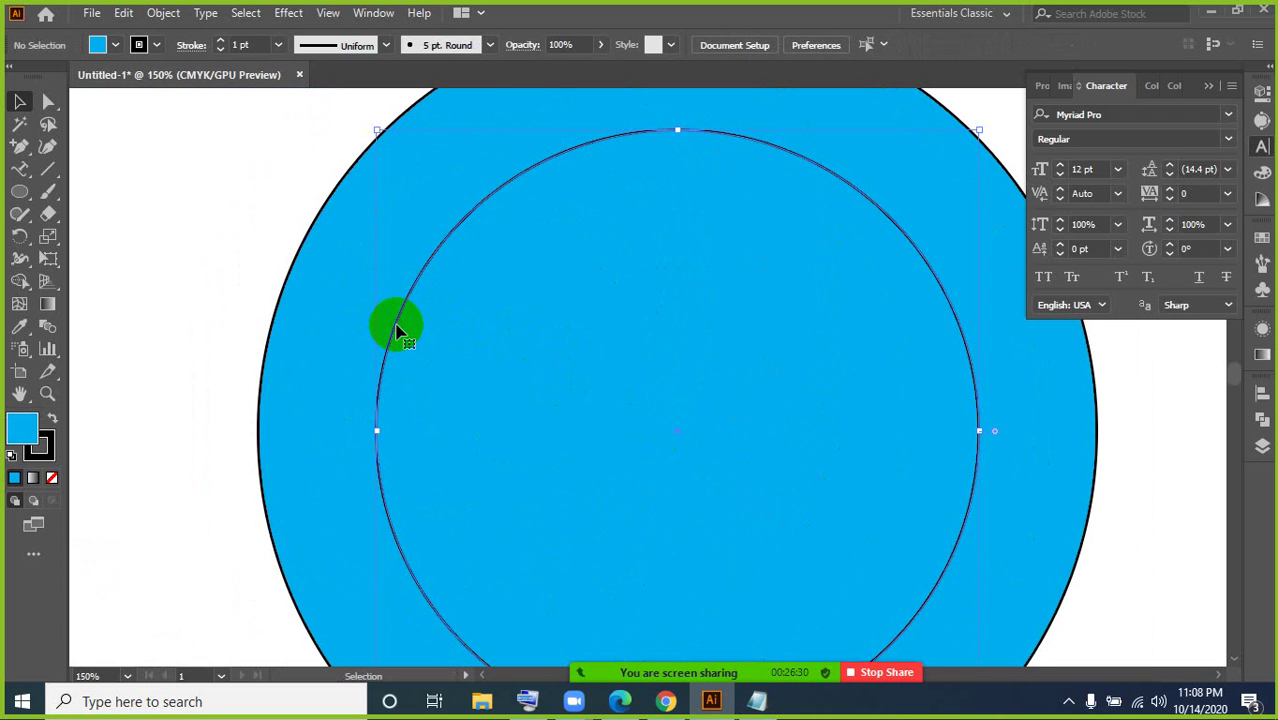
pyautogui.hotkey('ctrl', '-')
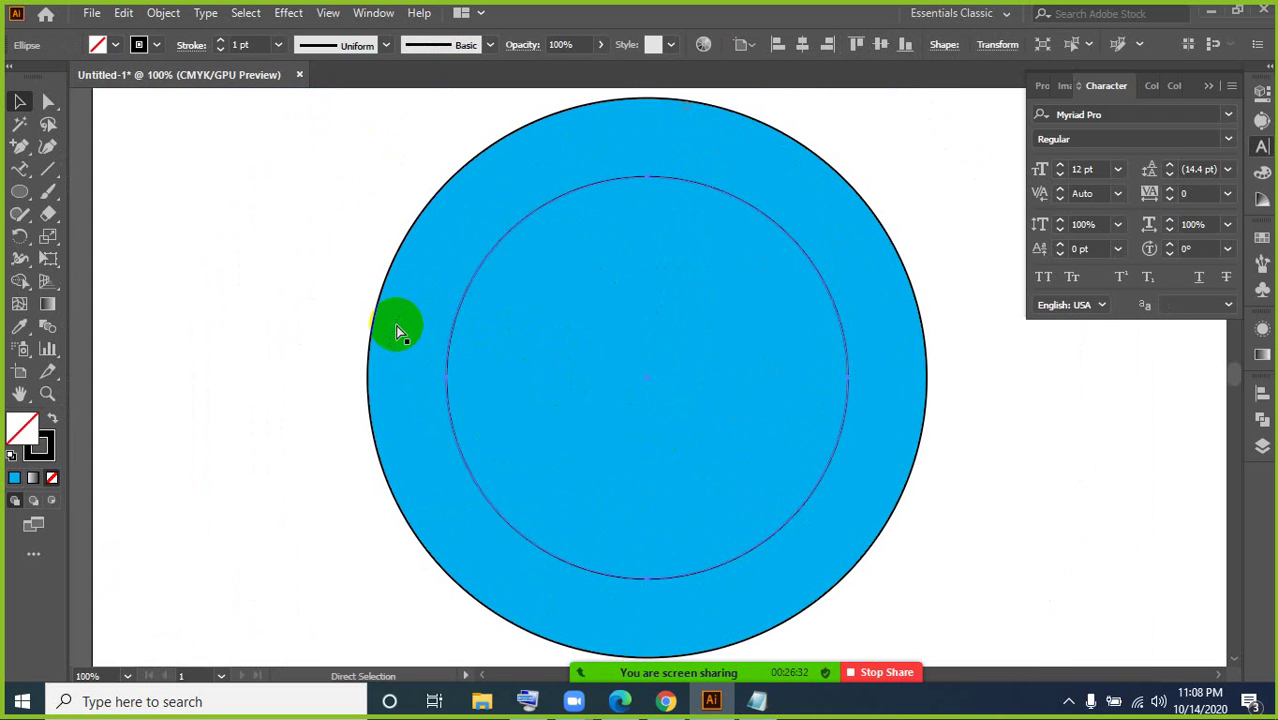
pyautogui.moveTo(374, 337); pyautogui.dragTo(378, 343)
pyautogui.press('Right')
pyautogui.press('Left')
pyautogui.press('Left')
pyautogui.press('Left')
pyautogui.press('Left')
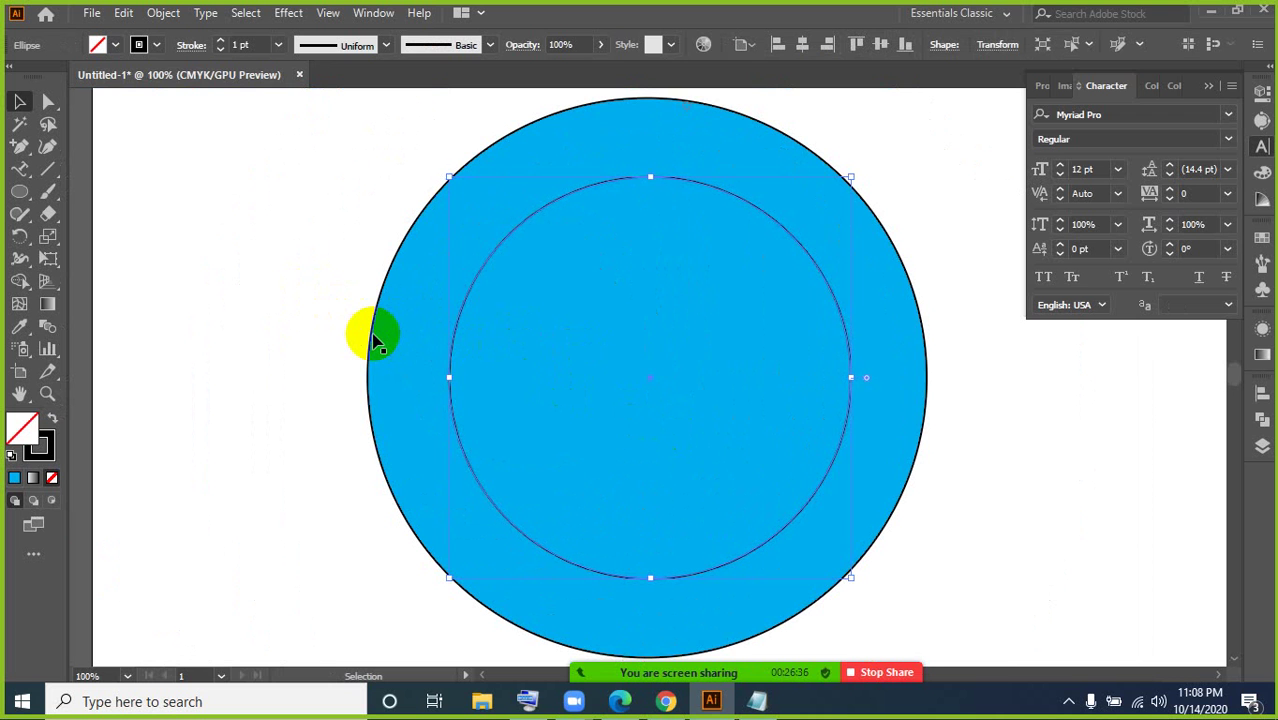
pyautogui.press('a')
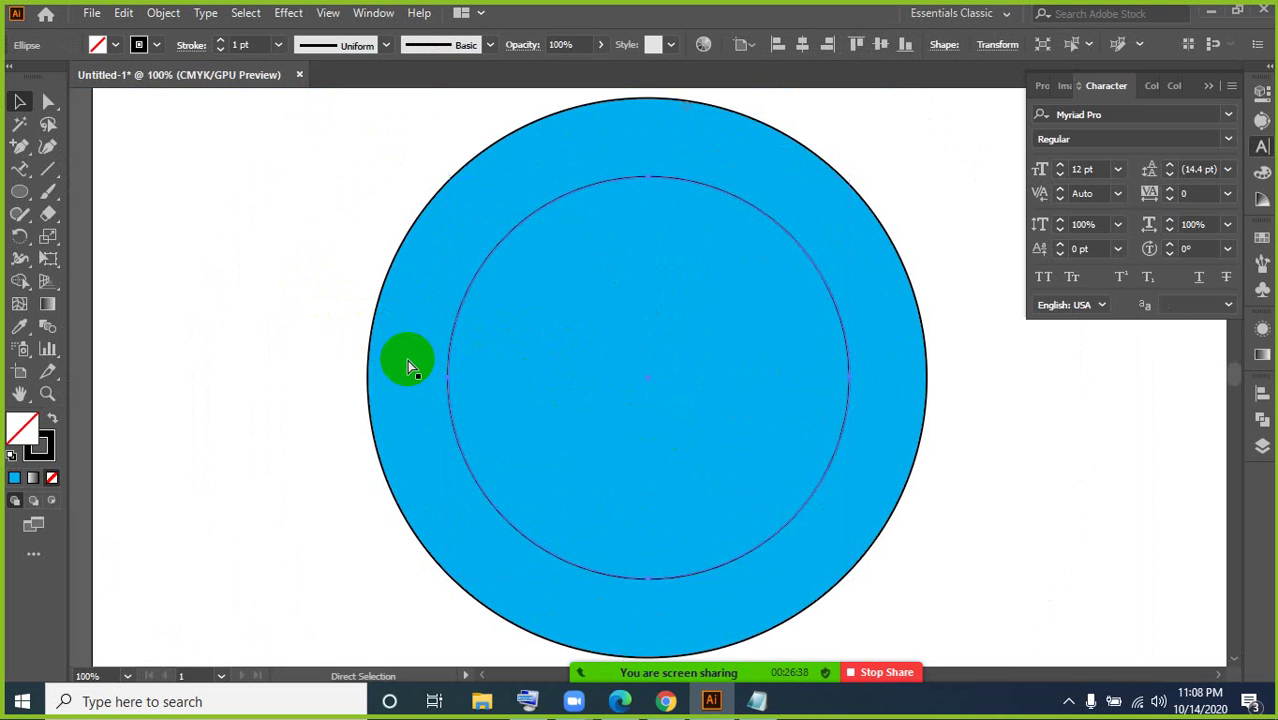
pyautogui.click(237, 262)
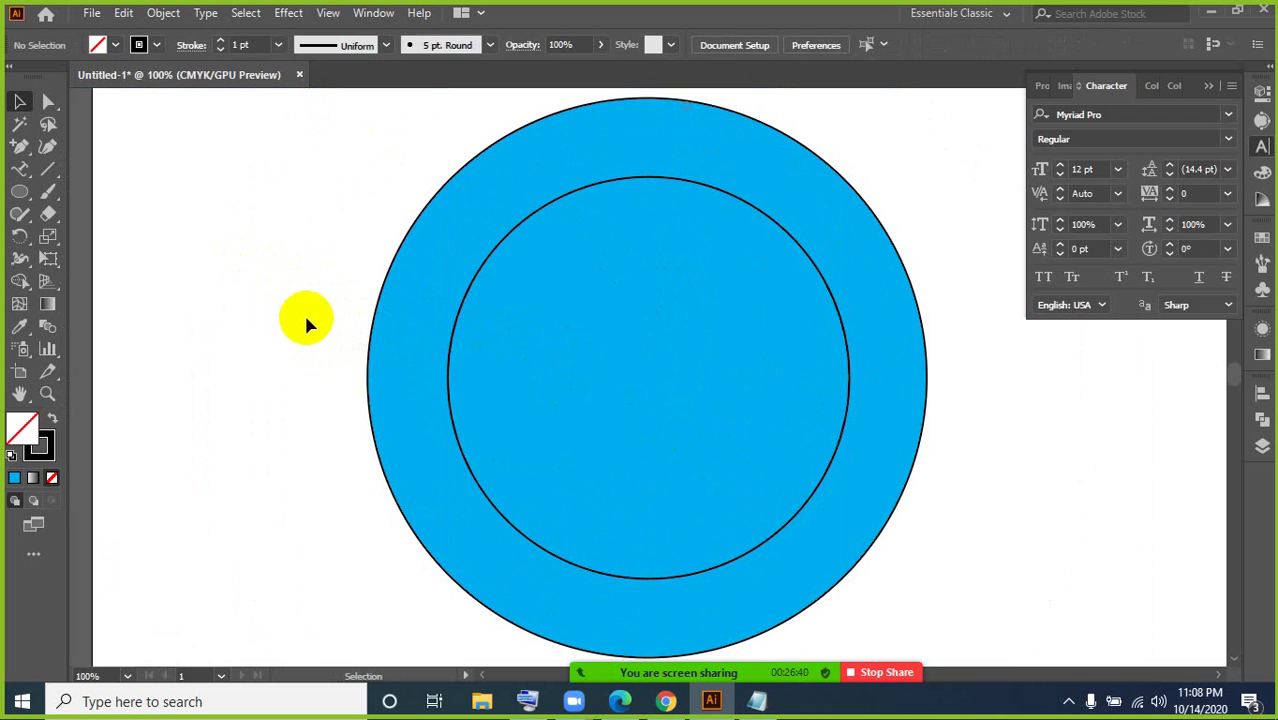
# Step: Place the placeholder text along the inner circle with the Type on a Path tool and set its size to 48 pt
pyautogui.click(20, 170)
pyautogui.click(445, 348)
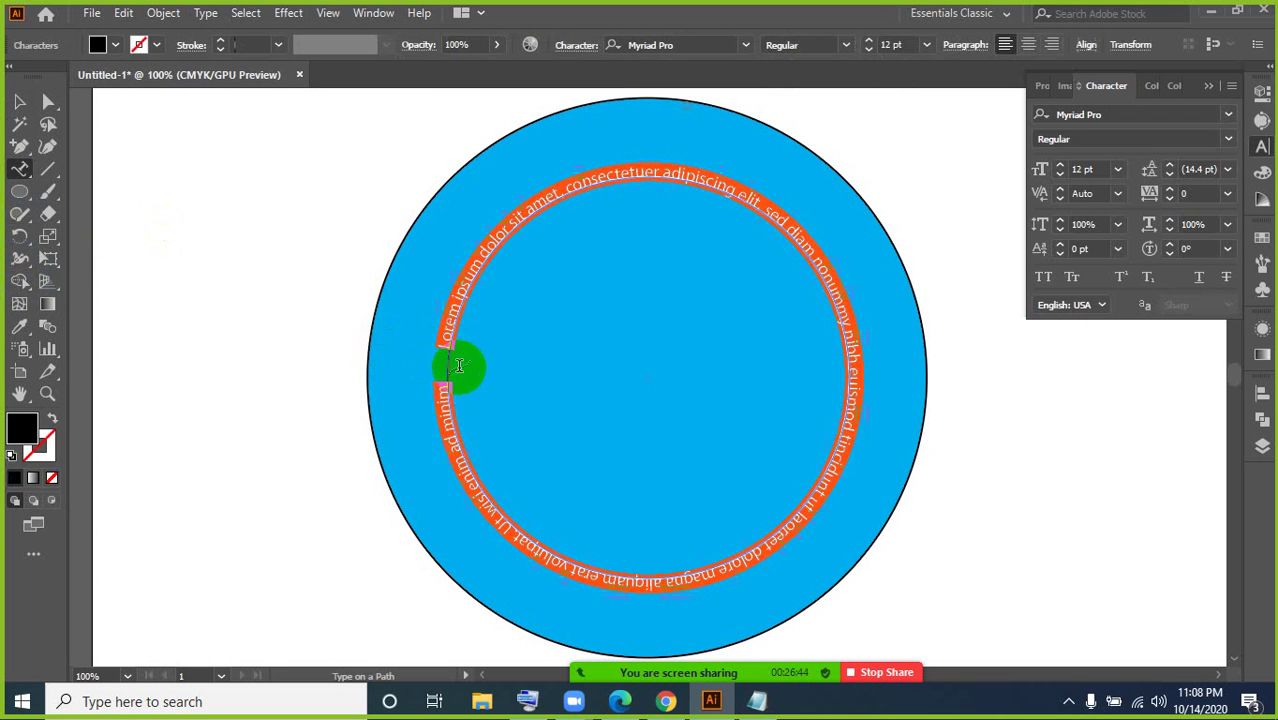
pyautogui.click(1118, 170)
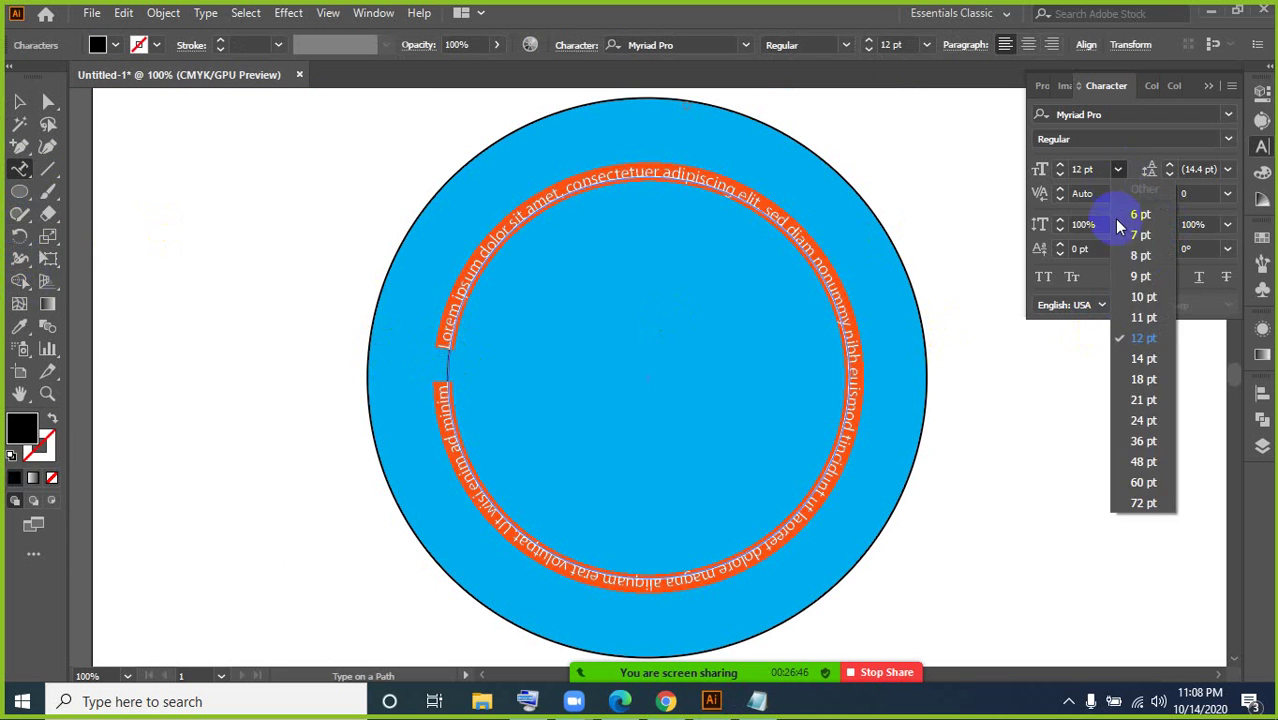
pyautogui.click(1144, 462)
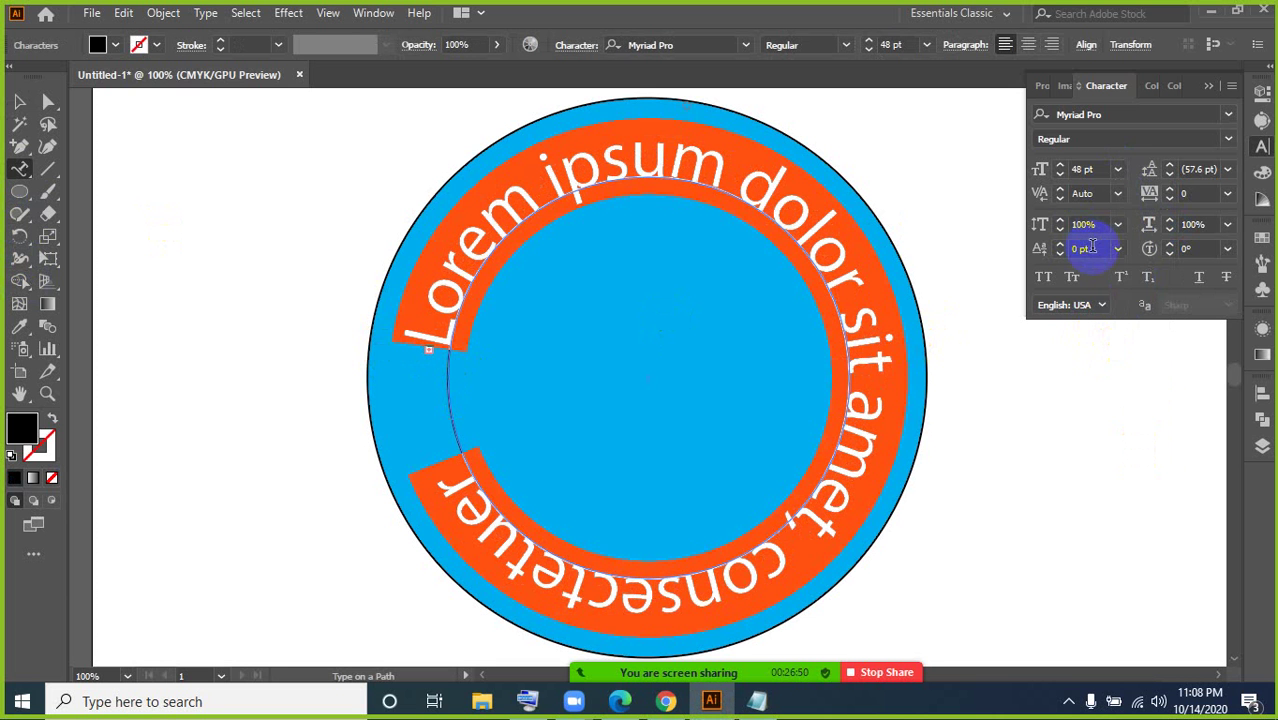
# Step: Set the baseline shift of the circular text to 10 pt
pyautogui.click(1090, 248)
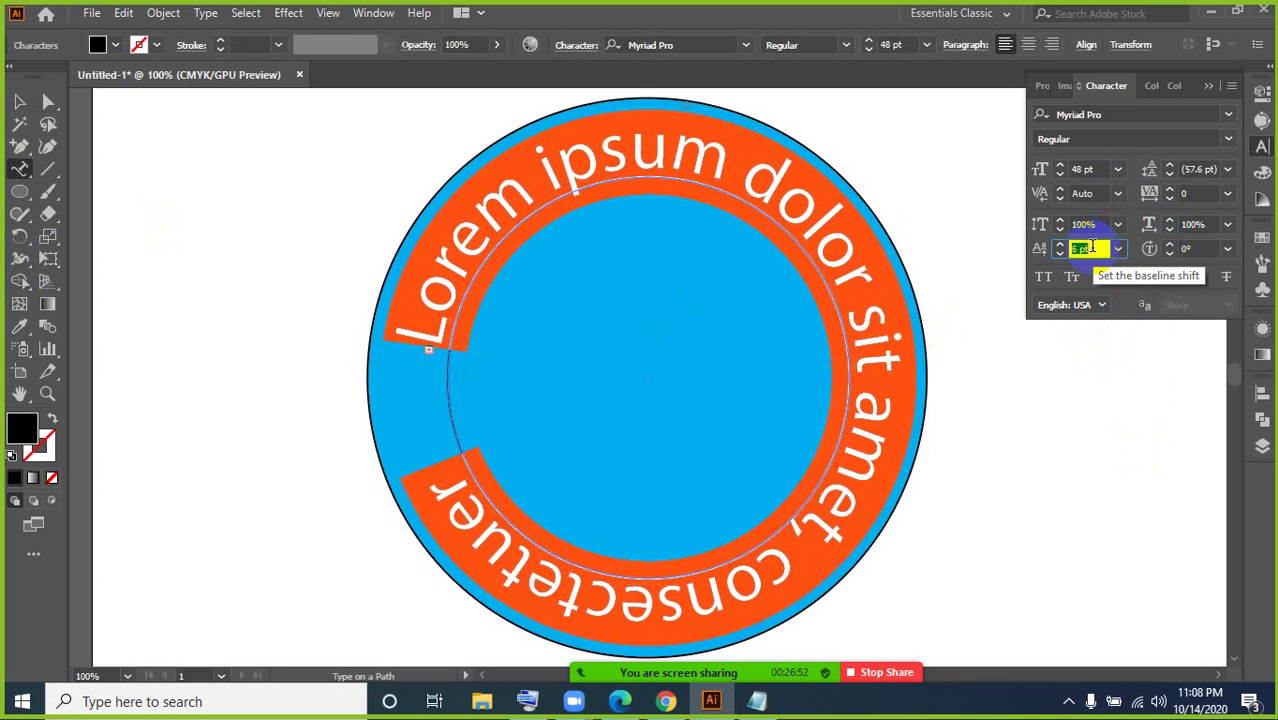
pyautogui.press('Up')
pyautogui.press('Up')
pyautogui.press('Up')
pyautogui.press('Up')
pyautogui.press('Up')
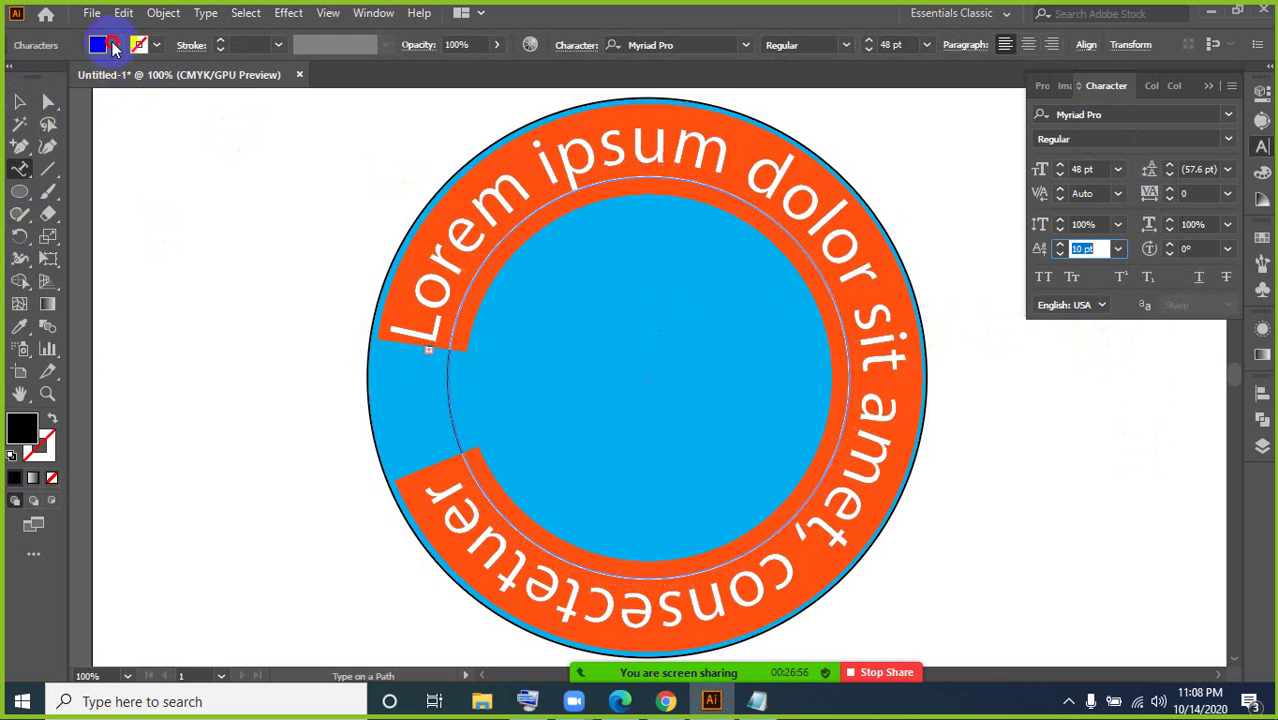
# Step: Fill the circular text with white, leave text editing, and deselect everything
pyautogui.click(114, 46)
pyautogui.click(52, 77)
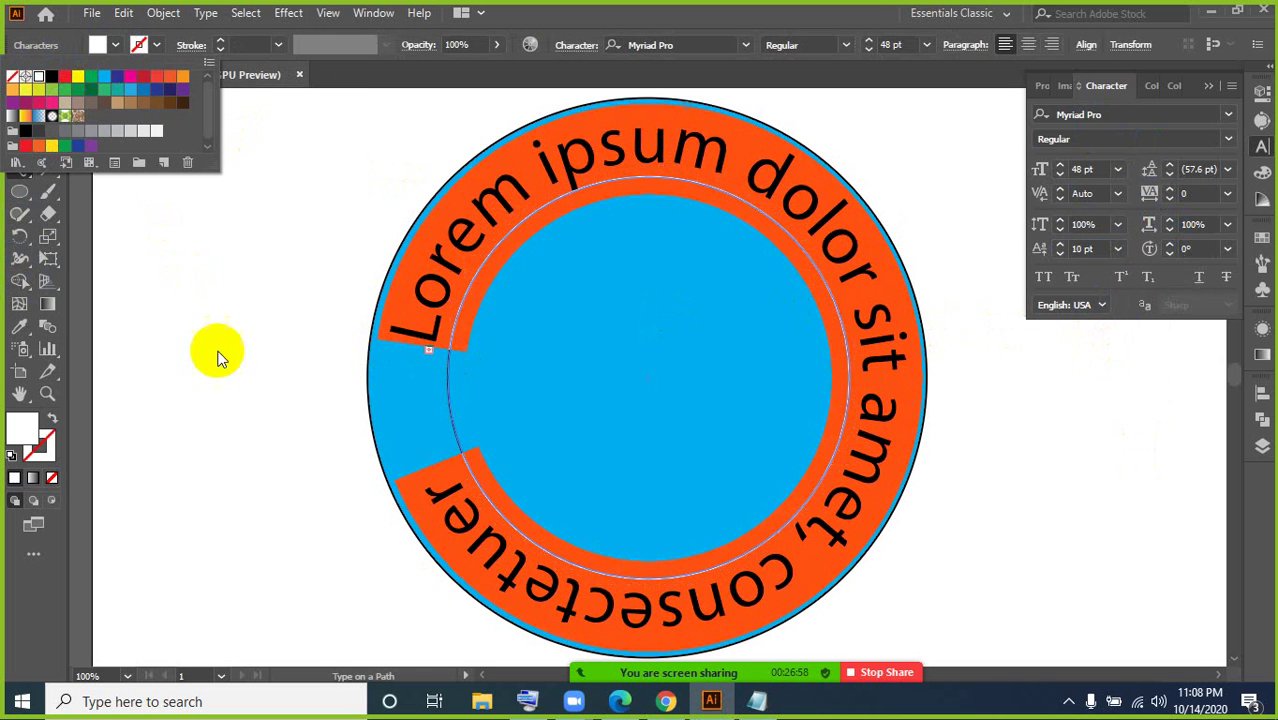
pyautogui.click(234, 411)
pyautogui.click(240, 470)
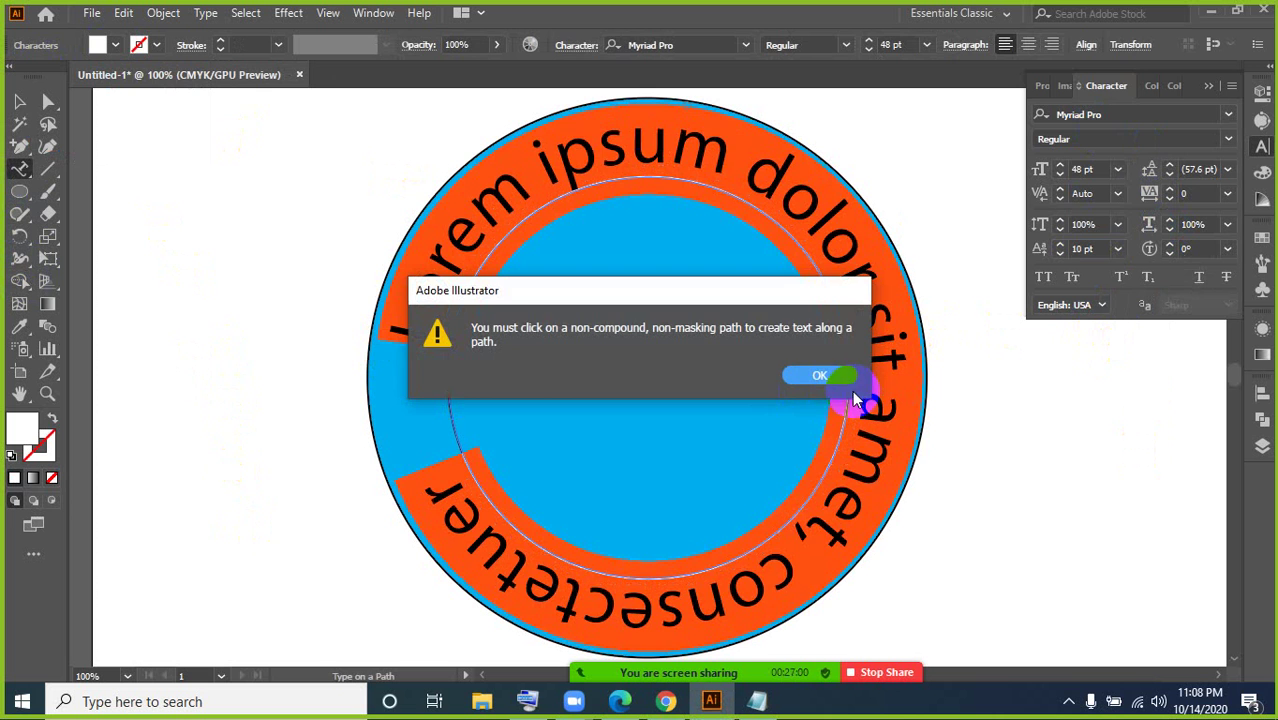
pyautogui.click(853, 394)
pyautogui.click(20, 101)
pyautogui.click(498, 418)
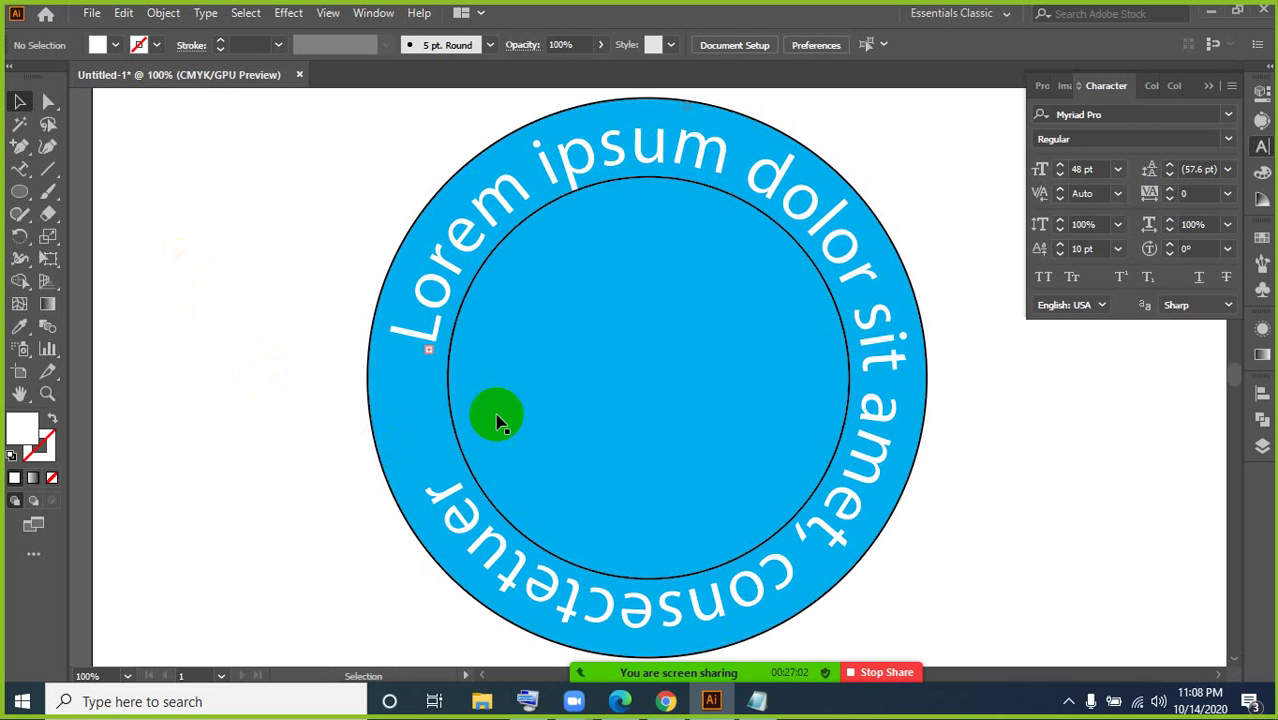
pyautogui.click(648, 375)
pyautogui.click(188, 178)
pyautogui.click(300, 148)
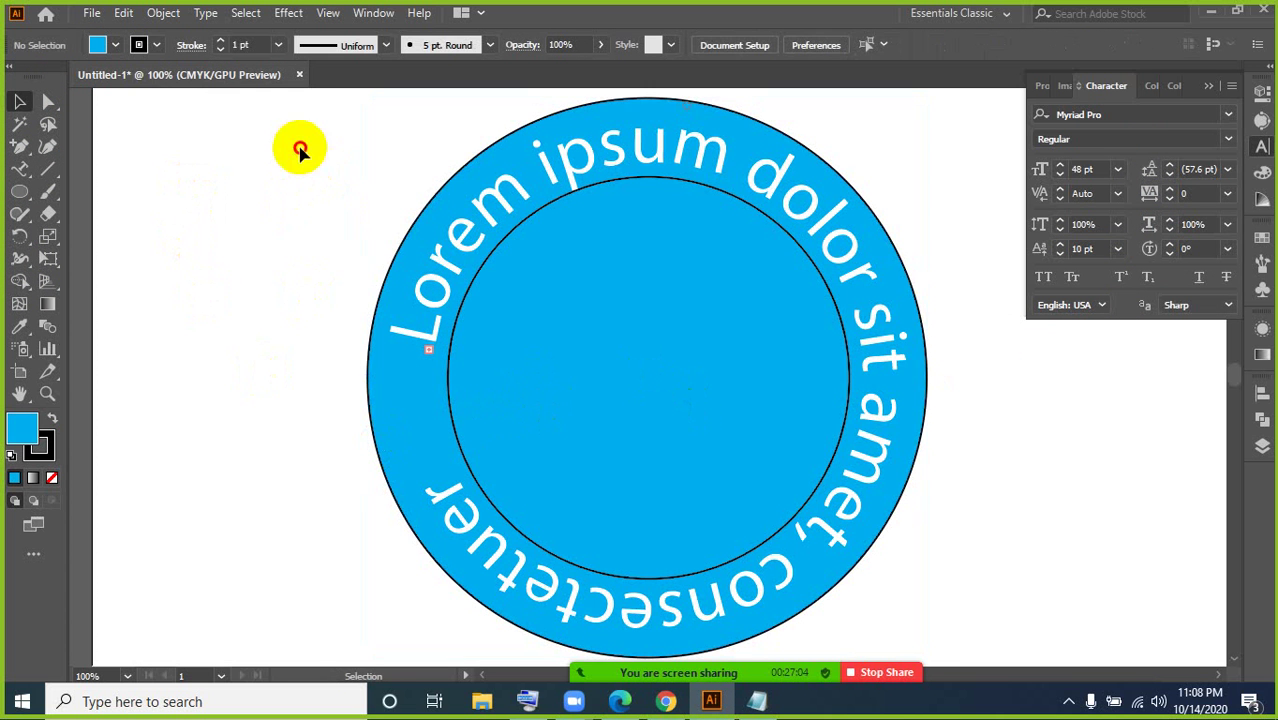
# Step: Select the circles with the text and remove the inner disc with the Shape Builder tool, leaving a blue ring
pyautogui.moveTo(941, 582); pyautogui.dragTo(542, 479)
pyautogui.hotkey('shift', 'm')
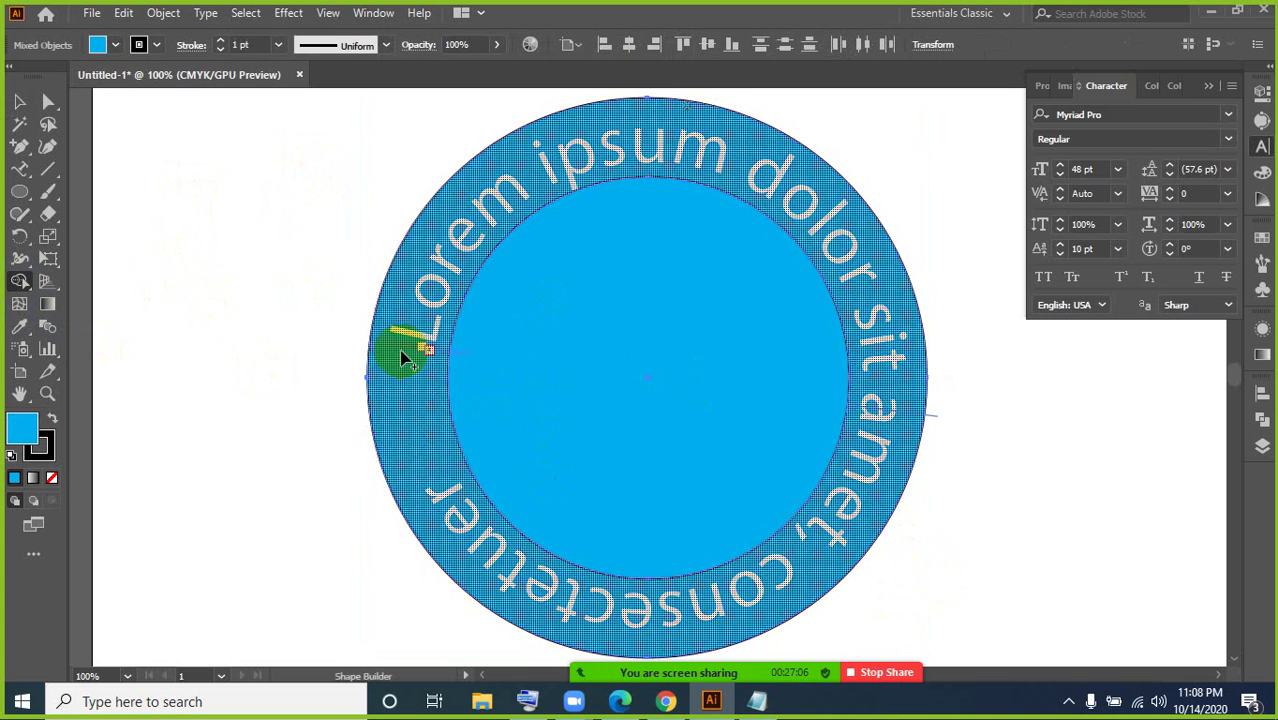
pyautogui.keyDown('alt'); pyautogui.click(735, 383); pyautogui.keyUp('alt')
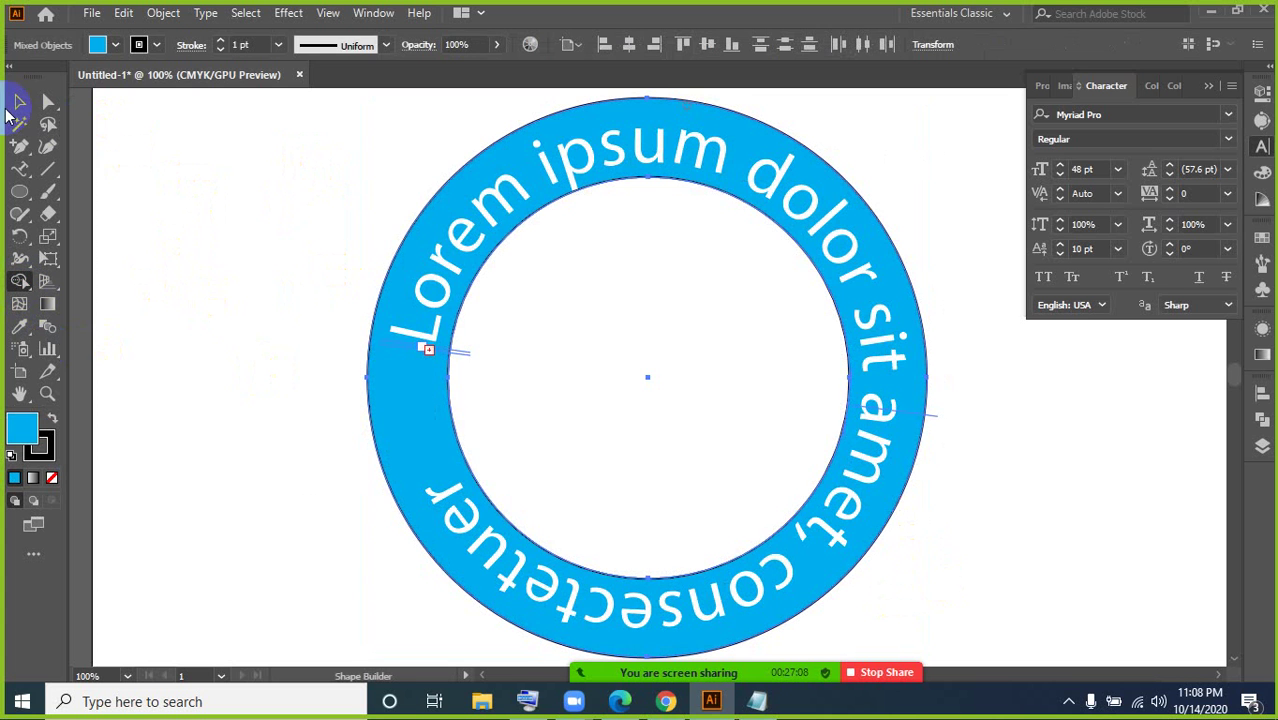
pyautogui.click(19, 101)
pyautogui.click(267, 370)
pyautogui.hotkey('ctrl', '-')
pyautogui.hotkey('ctrl', '-')
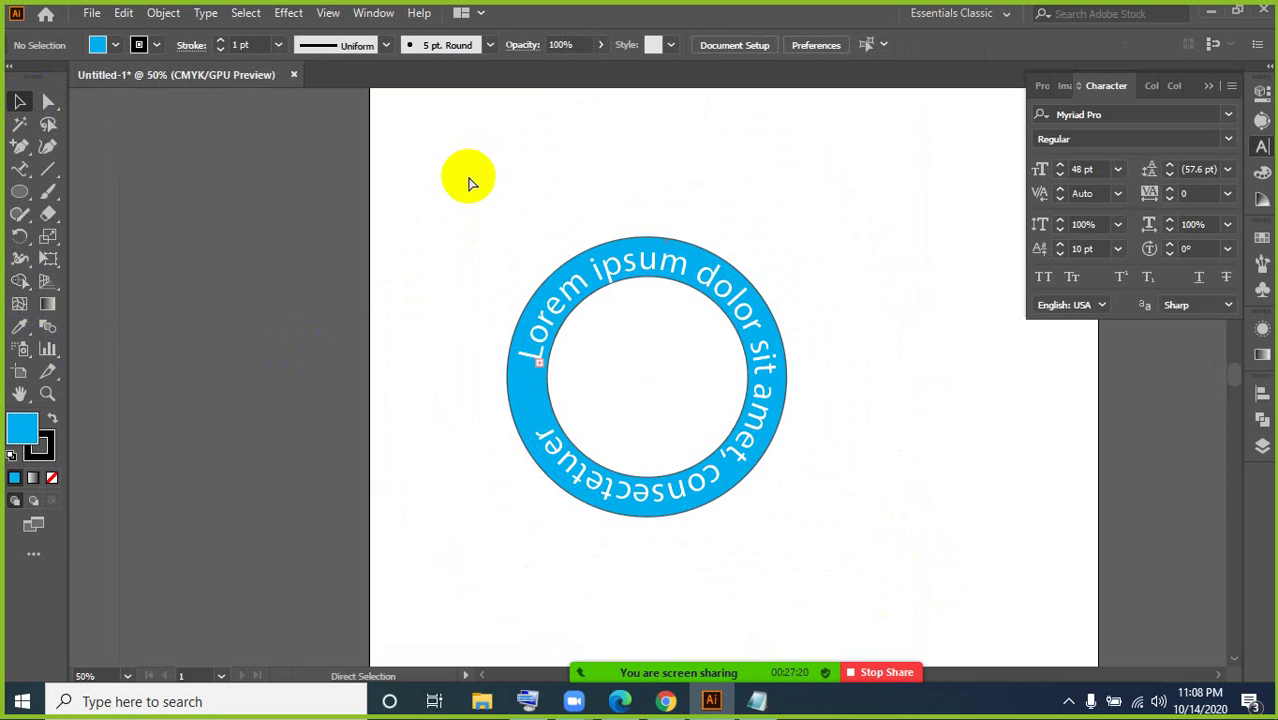
# Step: Switch to Zoom, stop the current screen share, and open the screen sharing options
pyautogui.click(667, 701)
pyautogui.click(668, 701)
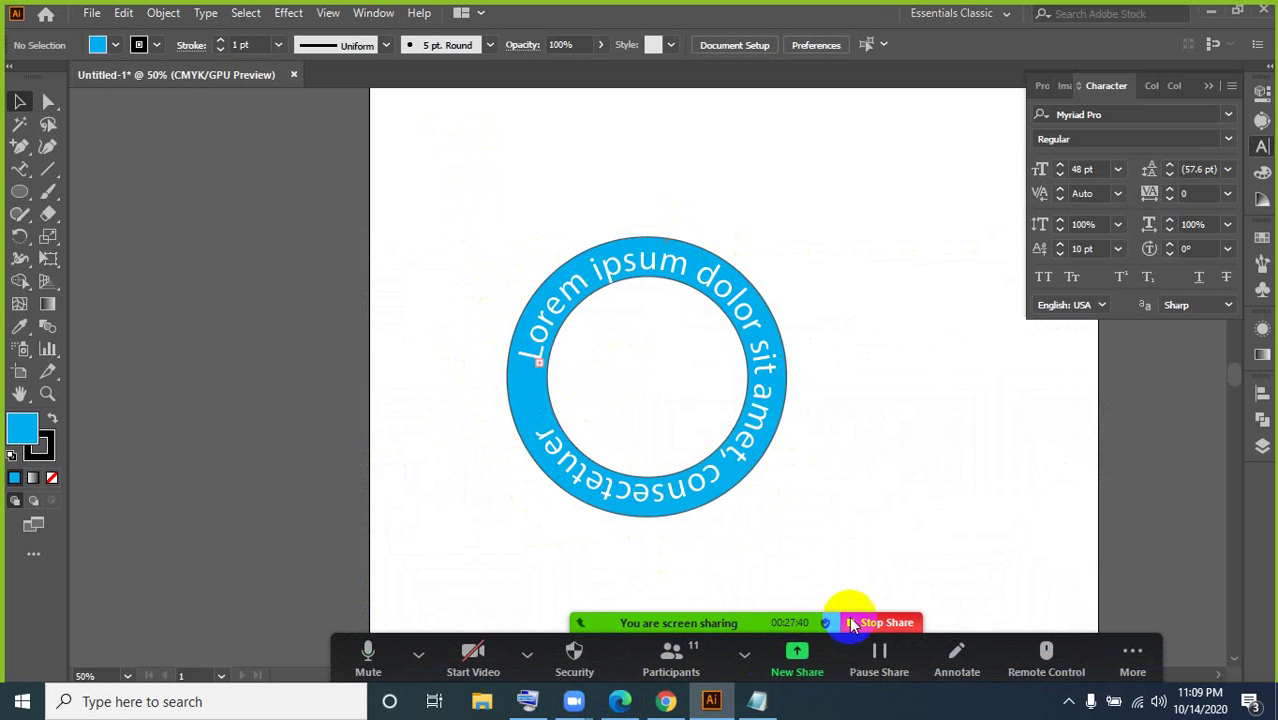
pyautogui.click(856, 622)
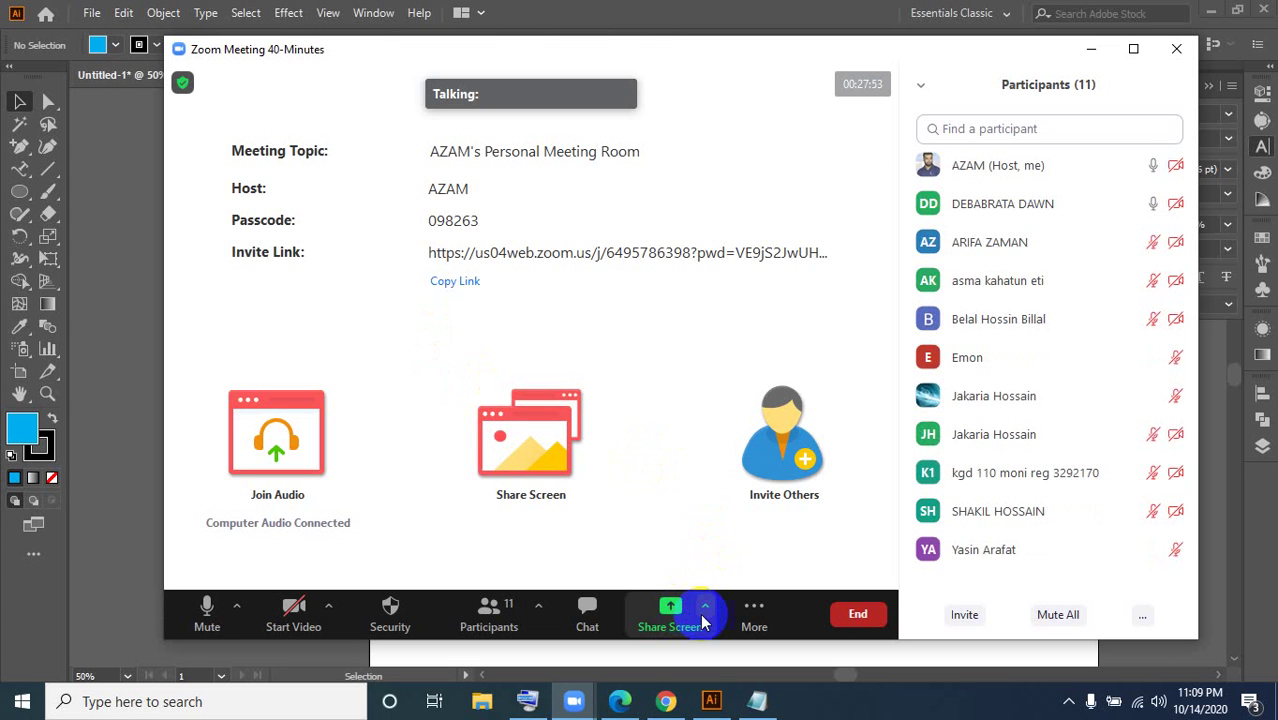
pyautogui.click(705, 605)
pyautogui.click(205, 350)
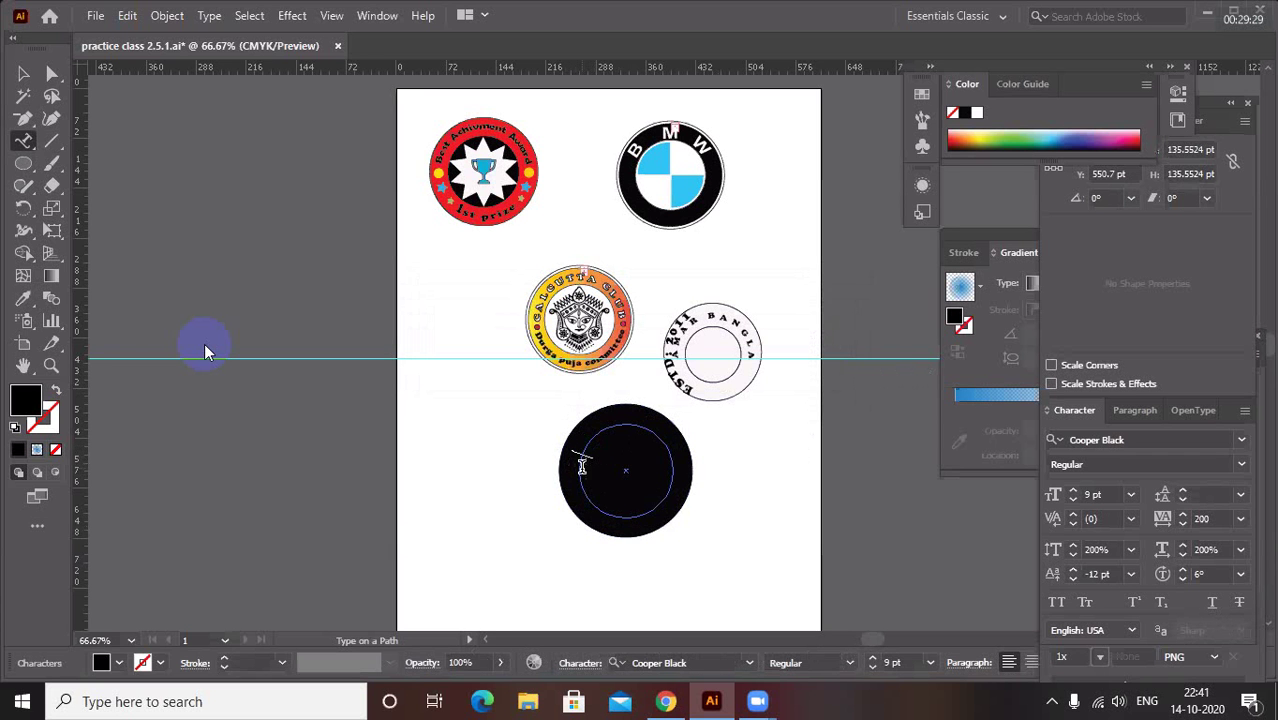
# Step: Set the path text fill to EF0F4F and enter sample letters along the black badge's inner circle
pyautogui.doubleClick(27, 400)
pyautogui.click(295, 322)
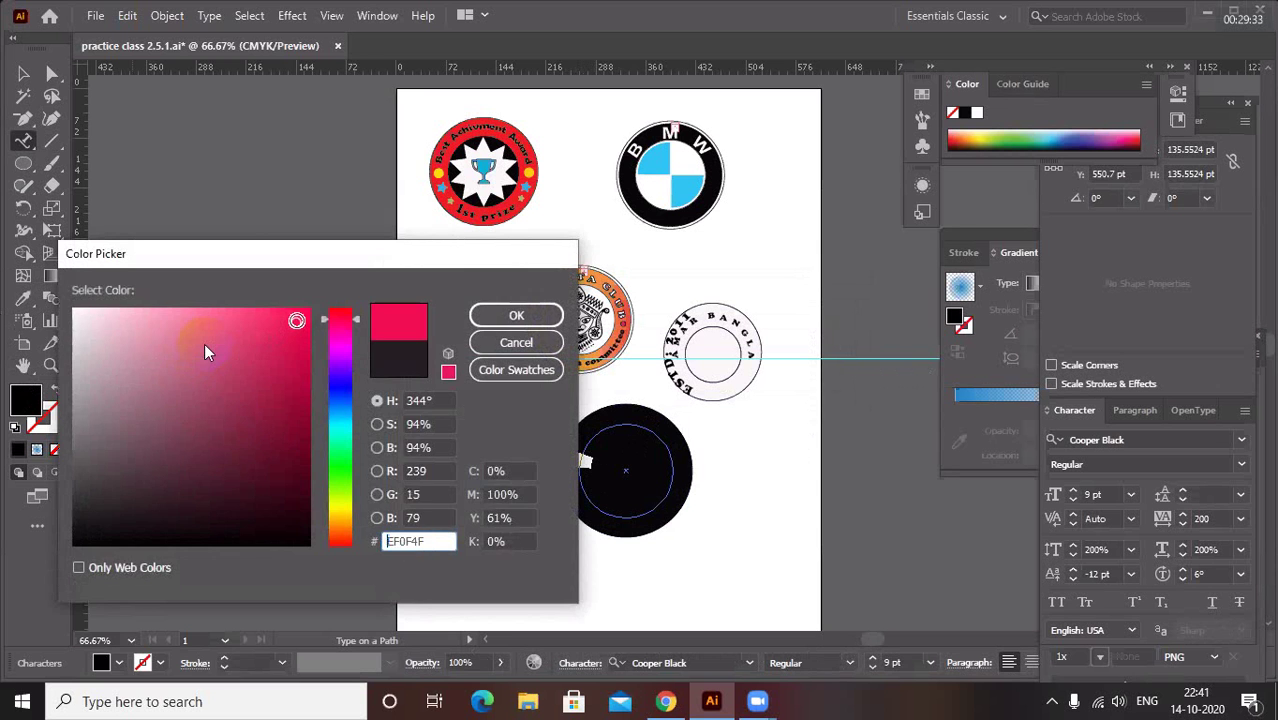
pyautogui.click(516, 315)
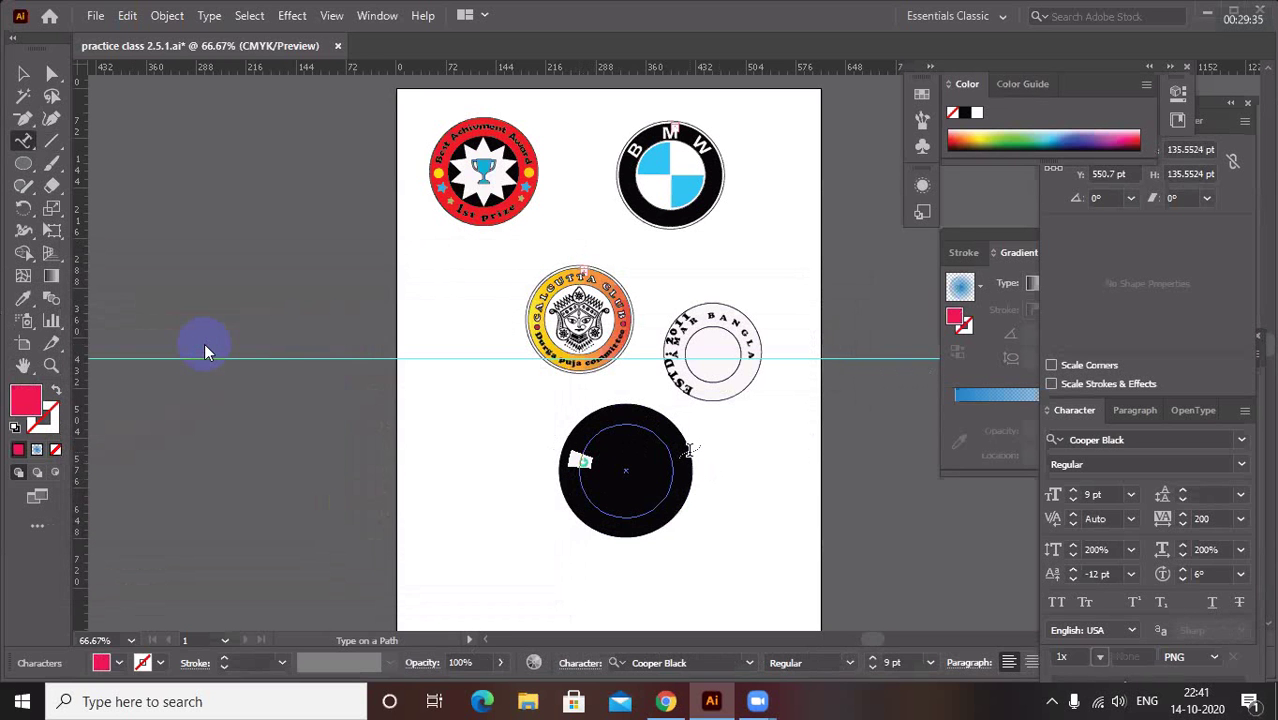
pyautogui.write('J')
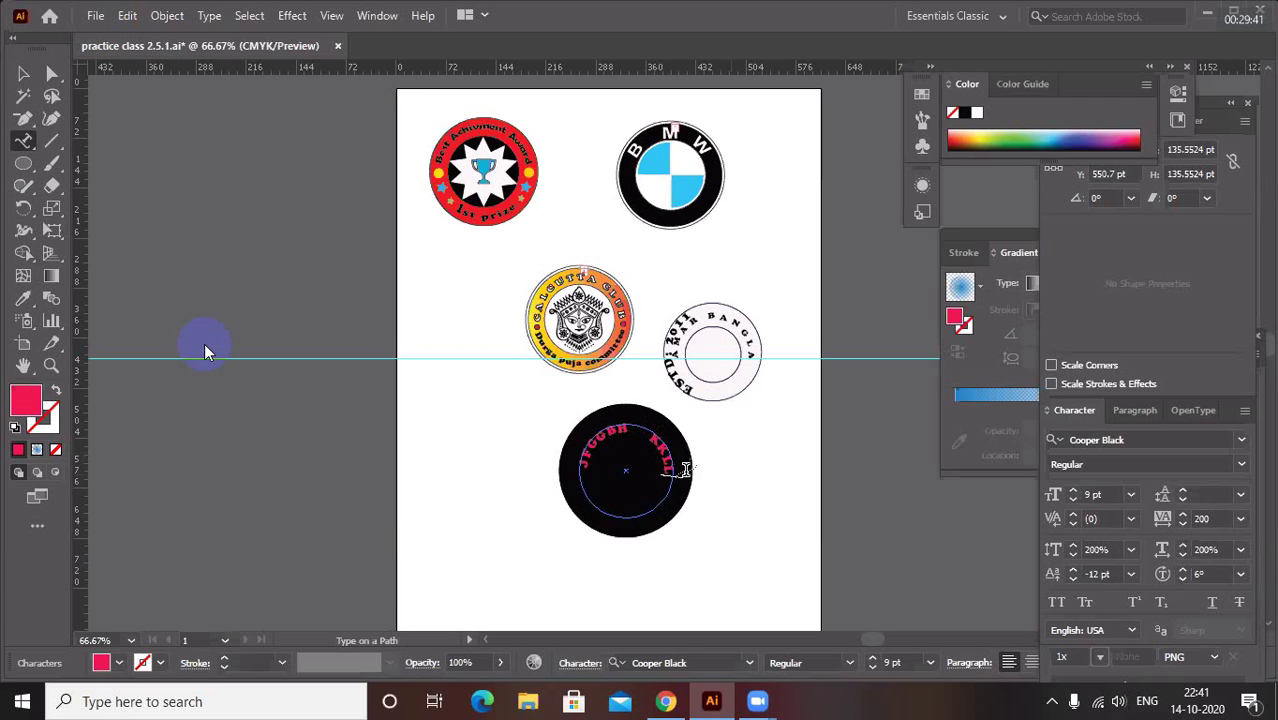
pyautogui.press('Escape')
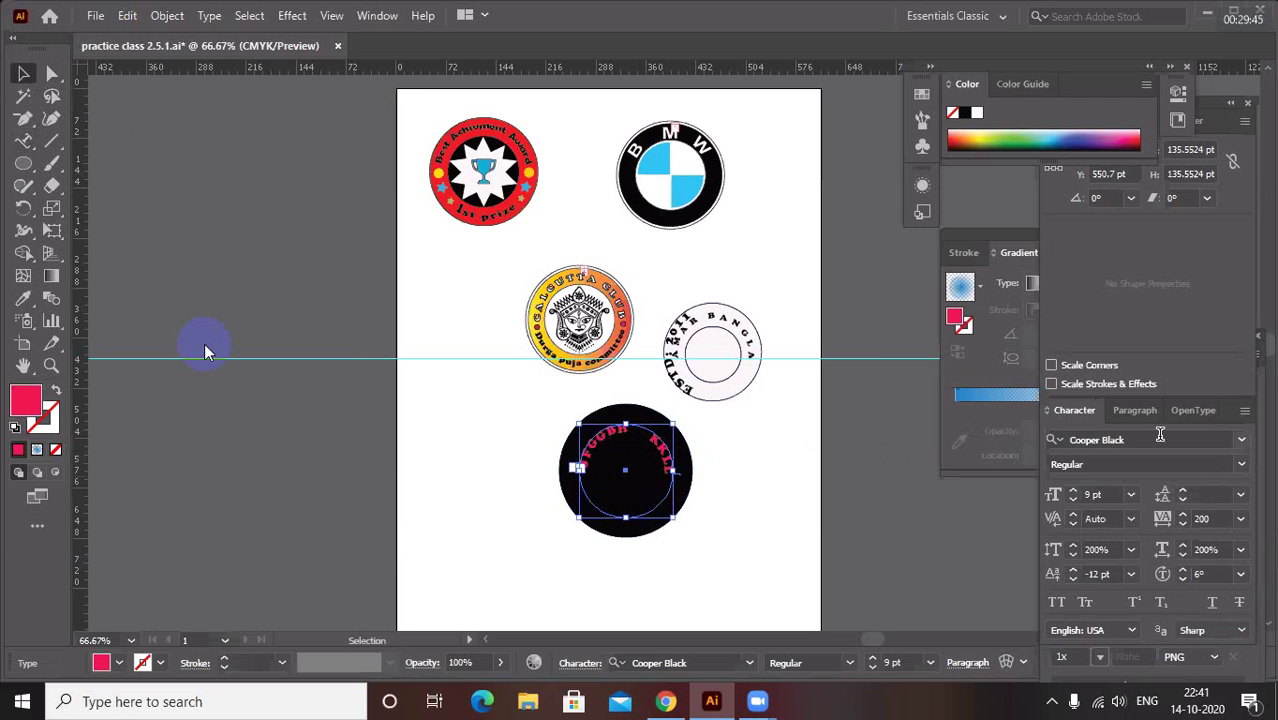
# Step: Raise the baseline shift of the black badge's path text to 6 pt and deselect it
pyautogui.click(1074, 569)
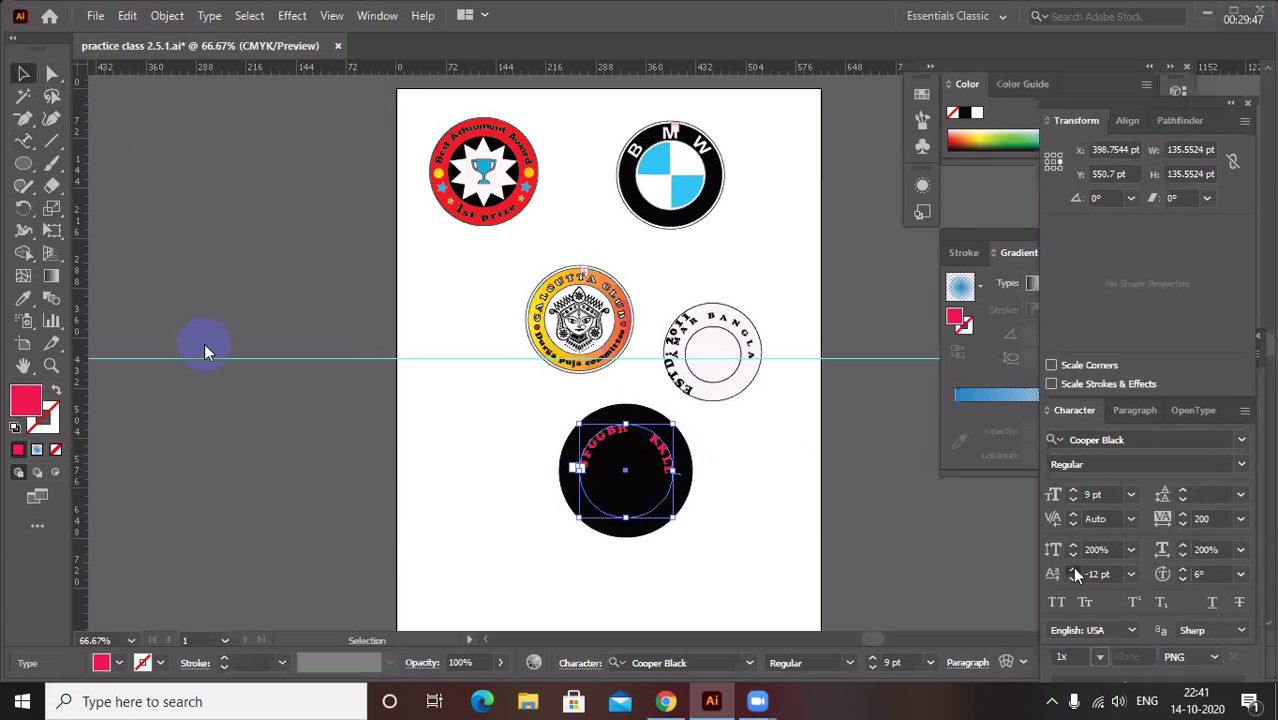
pyautogui.click(1074, 569)
pyautogui.click(1074, 569)
pyautogui.click(1074, 569)
pyautogui.click(1074, 569)
pyautogui.click(1074, 569)
pyautogui.click(1074, 569)
pyautogui.click(1074, 569)
pyautogui.click(1074, 569)
pyautogui.click(1074, 569)
pyautogui.click(1074, 569)
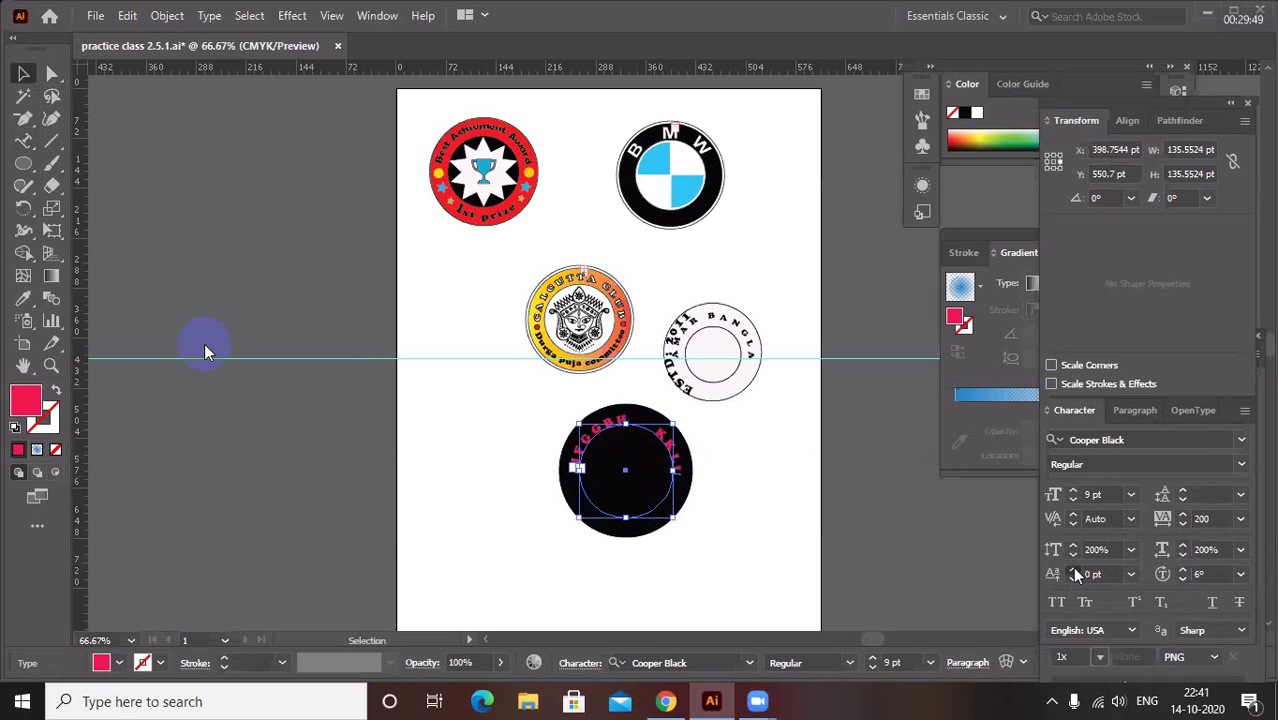
pyautogui.click(1074, 569)
pyautogui.click(1074, 569)
pyautogui.click(1074, 569)
pyautogui.click(1074, 569)
pyautogui.click(1074, 569)
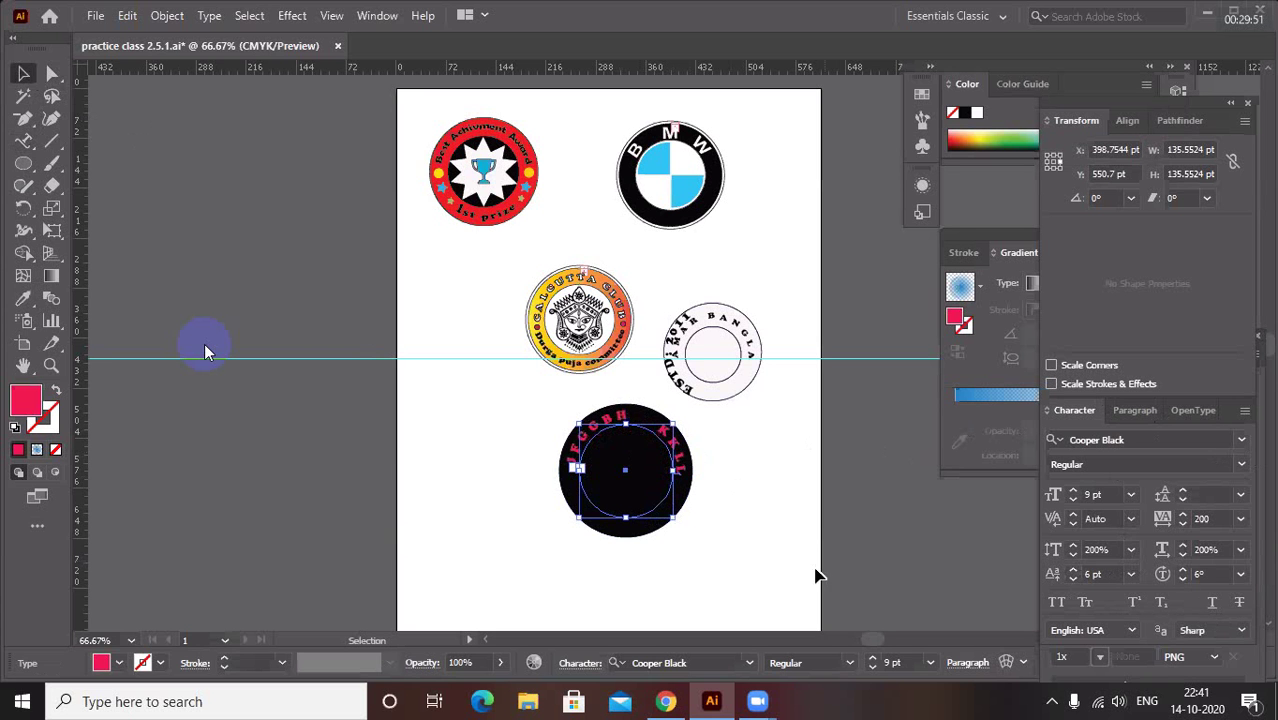
pyautogui.click(785, 552)
# Step: Duplicate the black circle in front and scale the copy proportionally from its centre to about 136 pt wide
pyautogui.click(594, 490)
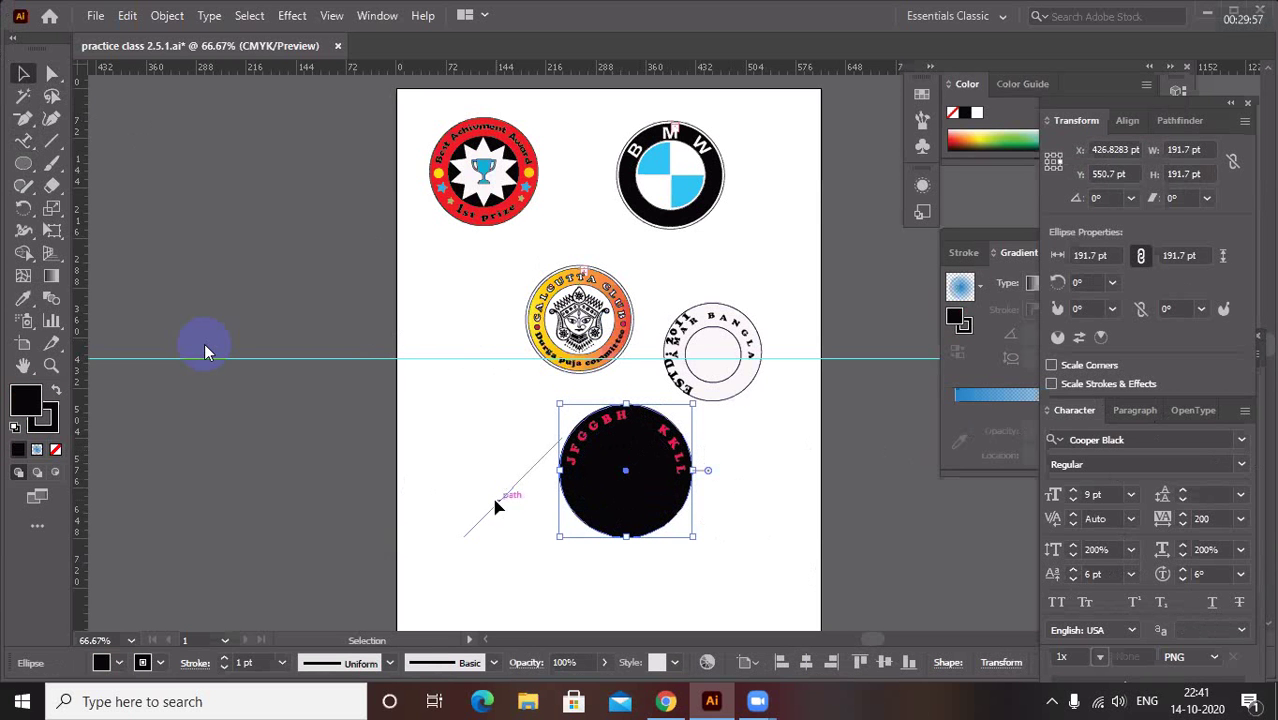
pyautogui.press('a')
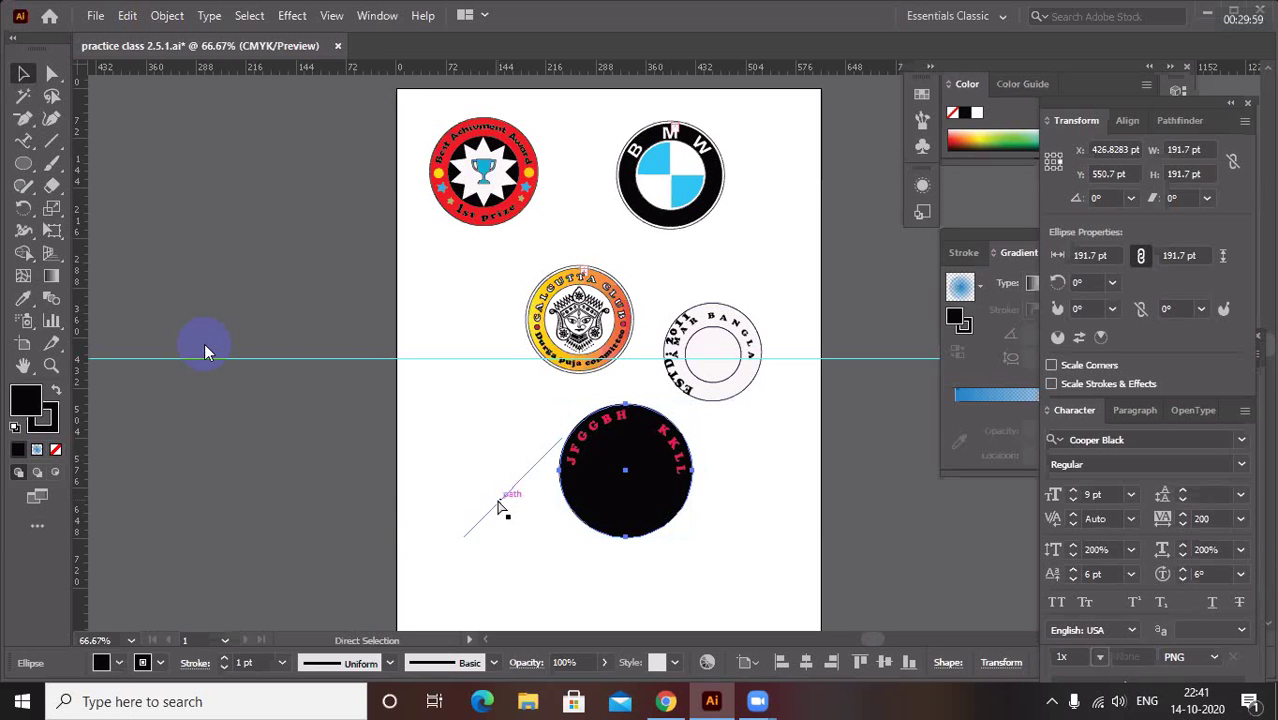
pyautogui.hotkey('ctrl', 'f')
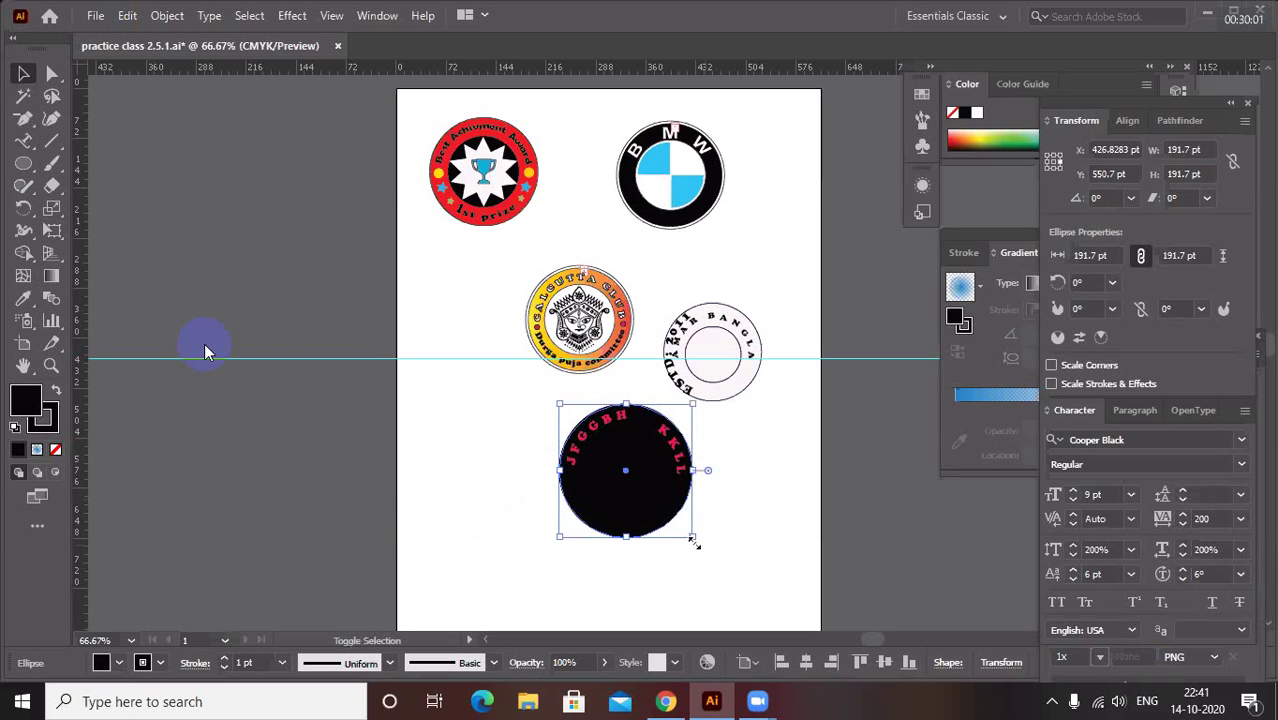
pyautogui.moveTo(693, 541); pyautogui.dragTo(687, 519)
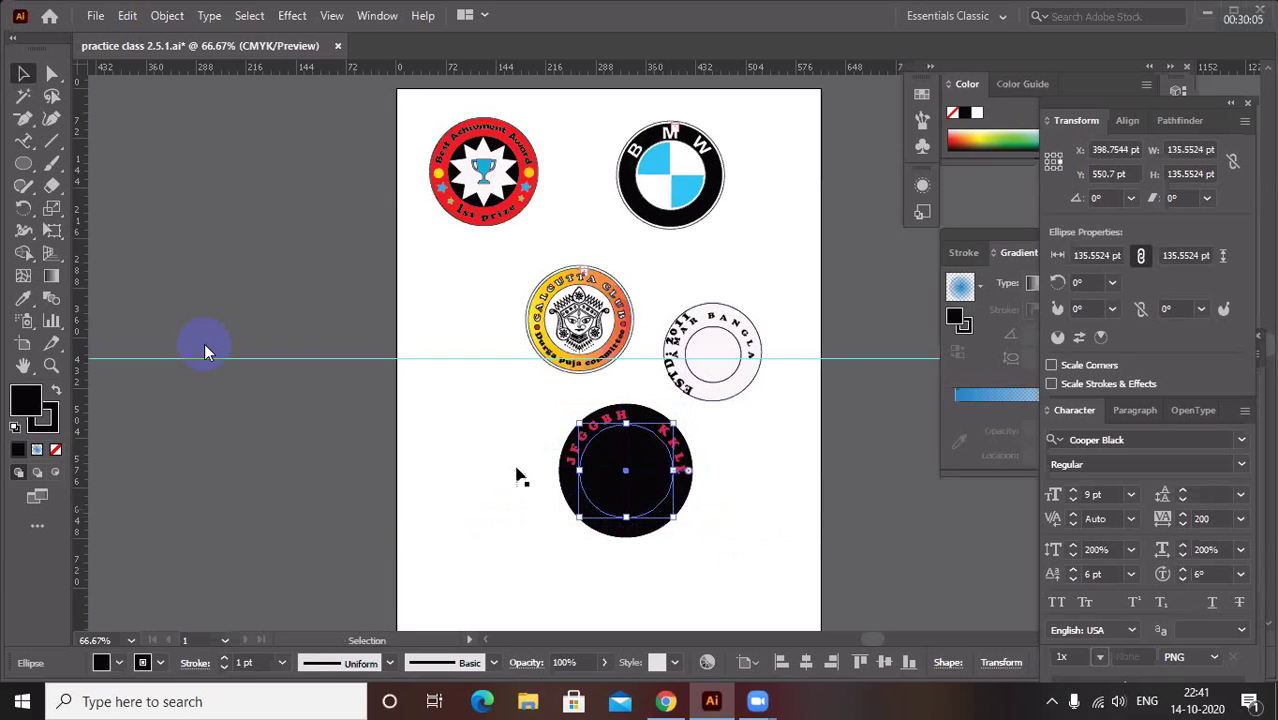
# Step: Fill the smaller inner circle with white FFFFFF and dismiss the Zoom upgrade notice
pyautogui.doubleClick(30, 398)
pyautogui.write('ffffff')
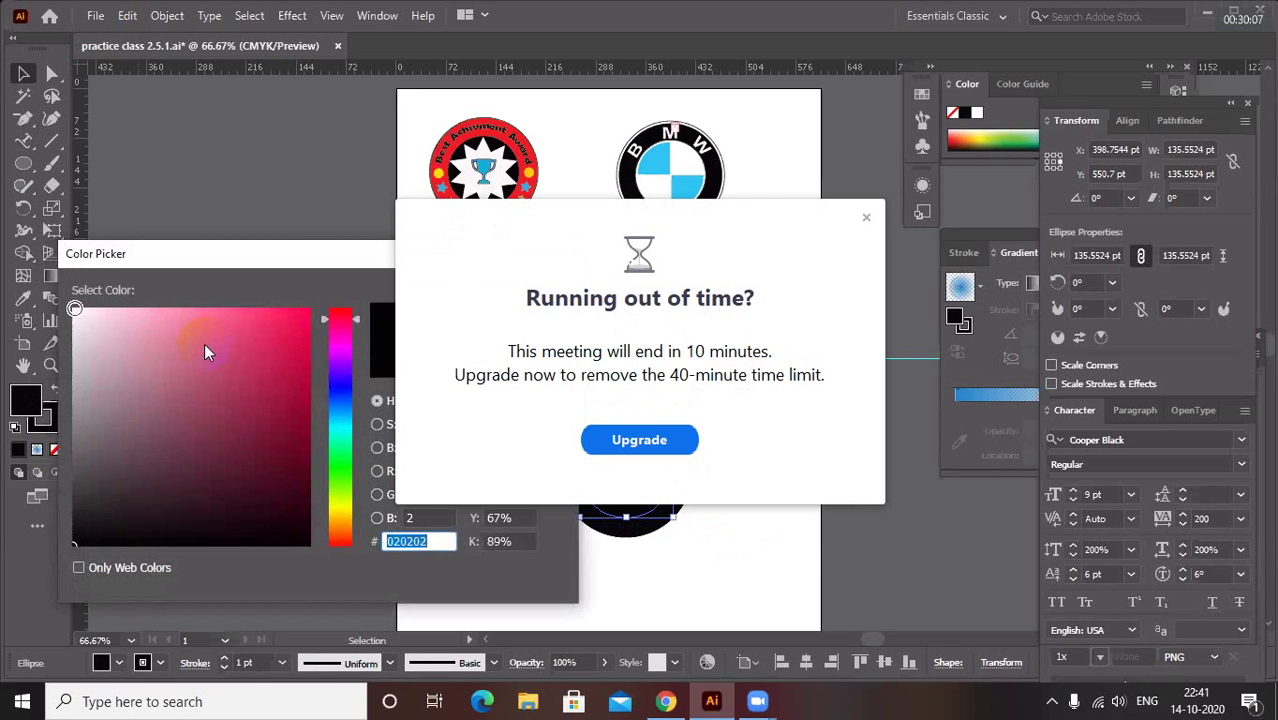
pyautogui.press('Return')
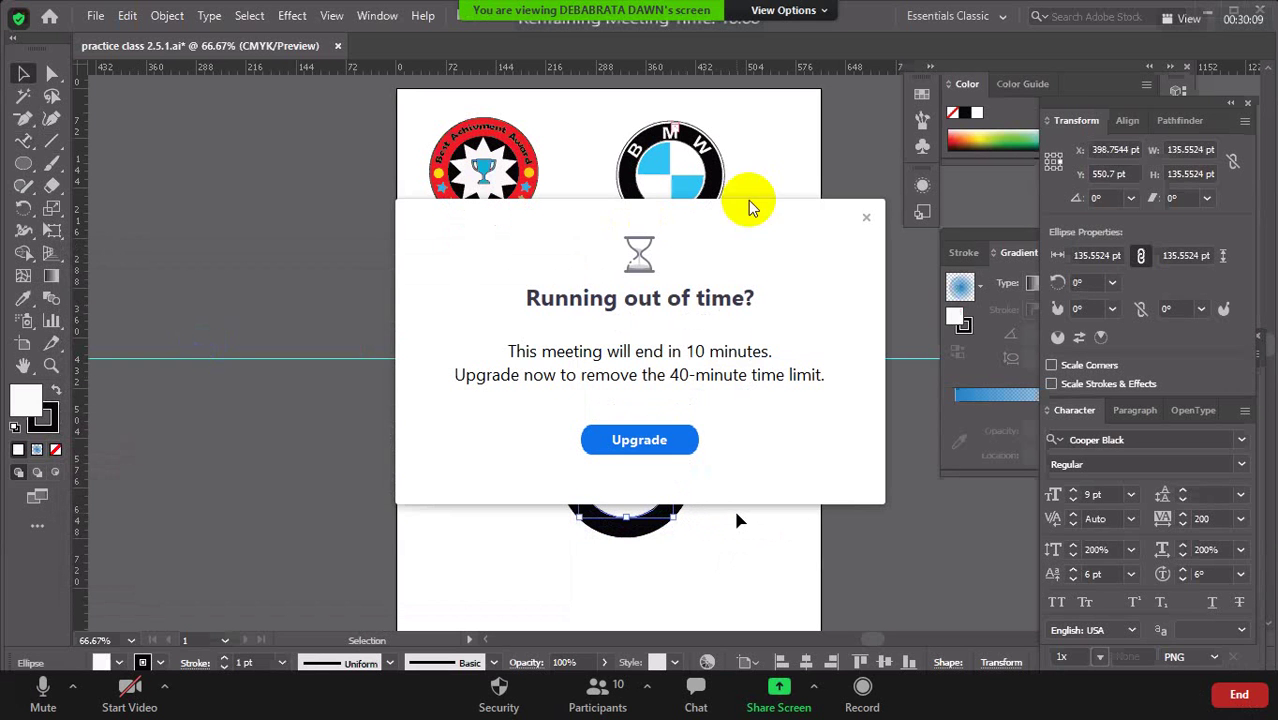
pyautogui.click(866, 218)
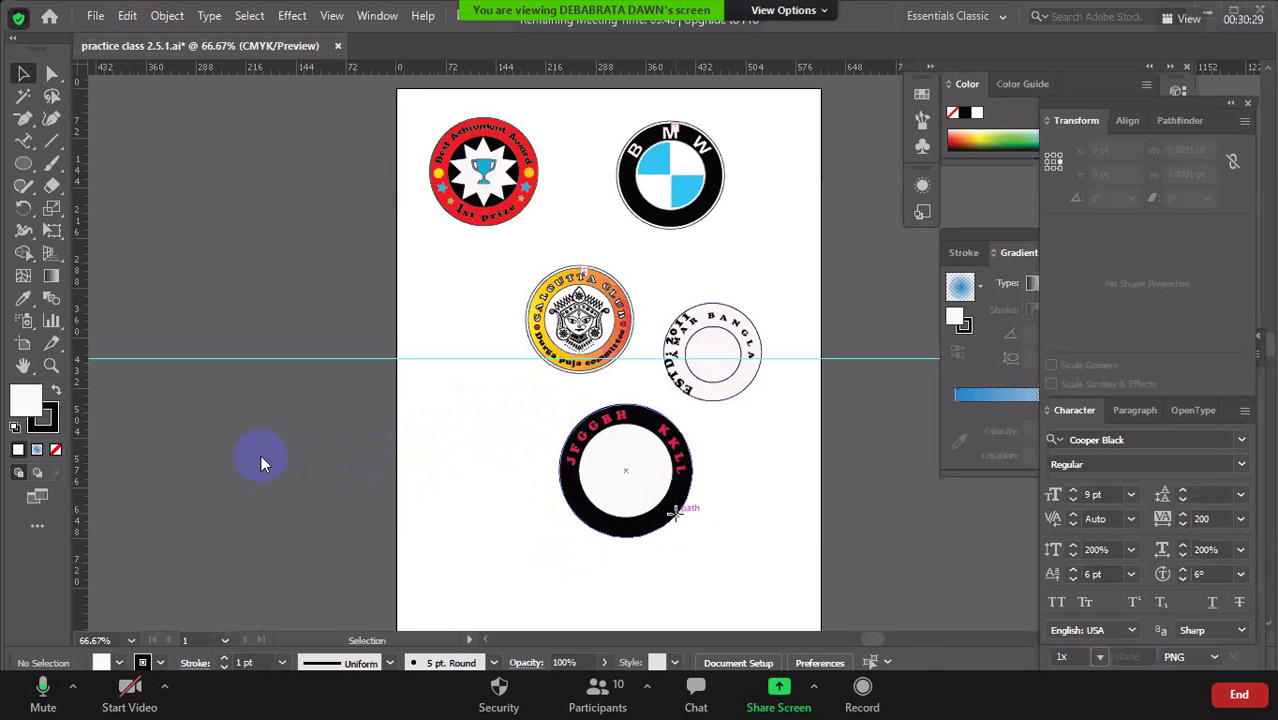
pyautogui.click(679, 518)
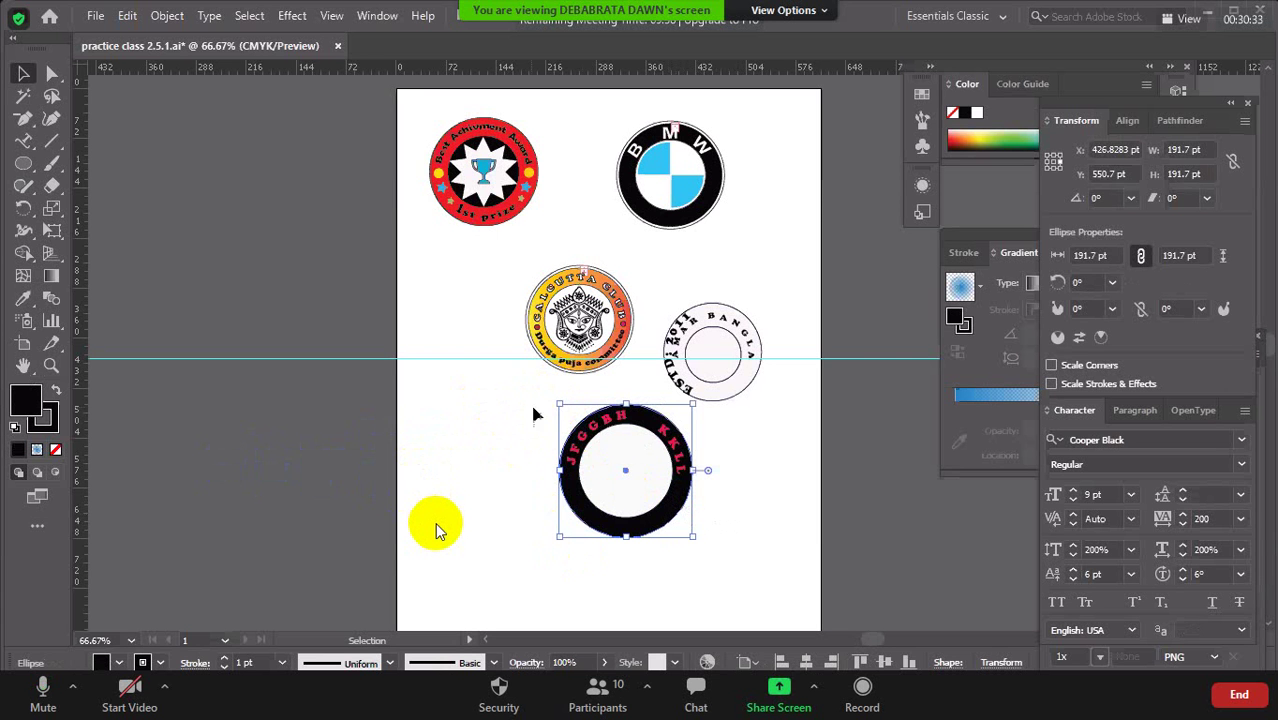
pyautogui.click(492, 403)
pyautogui.moveTo(505, 395); pyautogui.dragTo(693, 527)
pyautogui.click(830, 490)
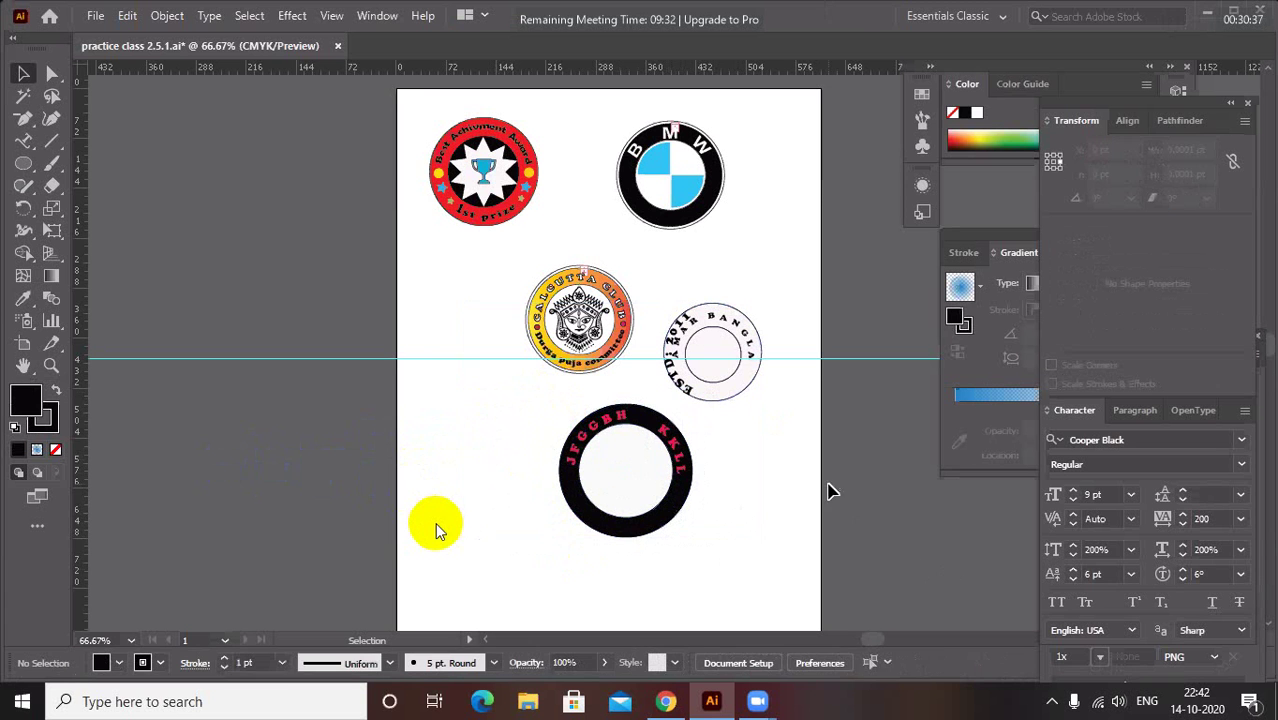
# Step: Pull the small inner circle out of the white Amar Bangla badge and delete it
pyautogui.moveTo(786, 412); pyautogui.dragTo(660, 282)
pyautogui.click(794, 408)
pyautogui.moveTo(793, 397)
pyautogui.mouseDown()
pyautogui.moveTo(692, 386)
pyautogui.moveTo(774, 410)
pyautogui.mouseUp()
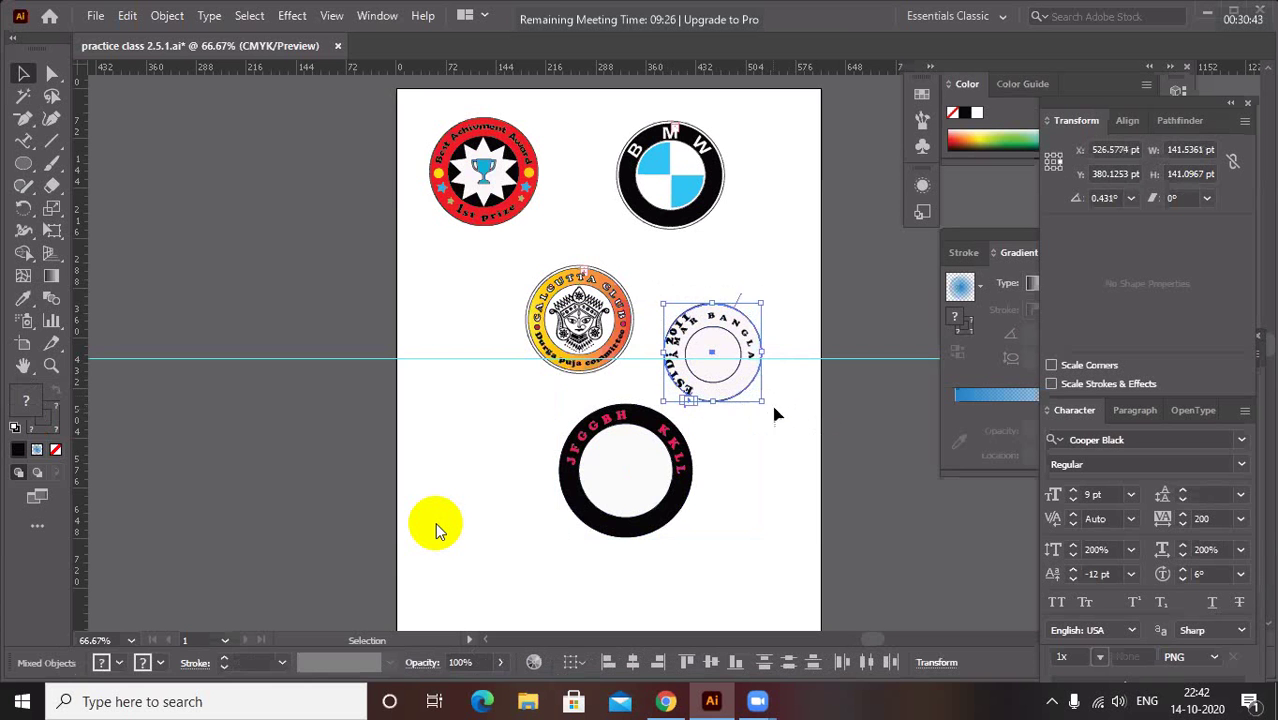
pyautogui.moveTo(727, 358); pyautogui.dragTo(754, 288)
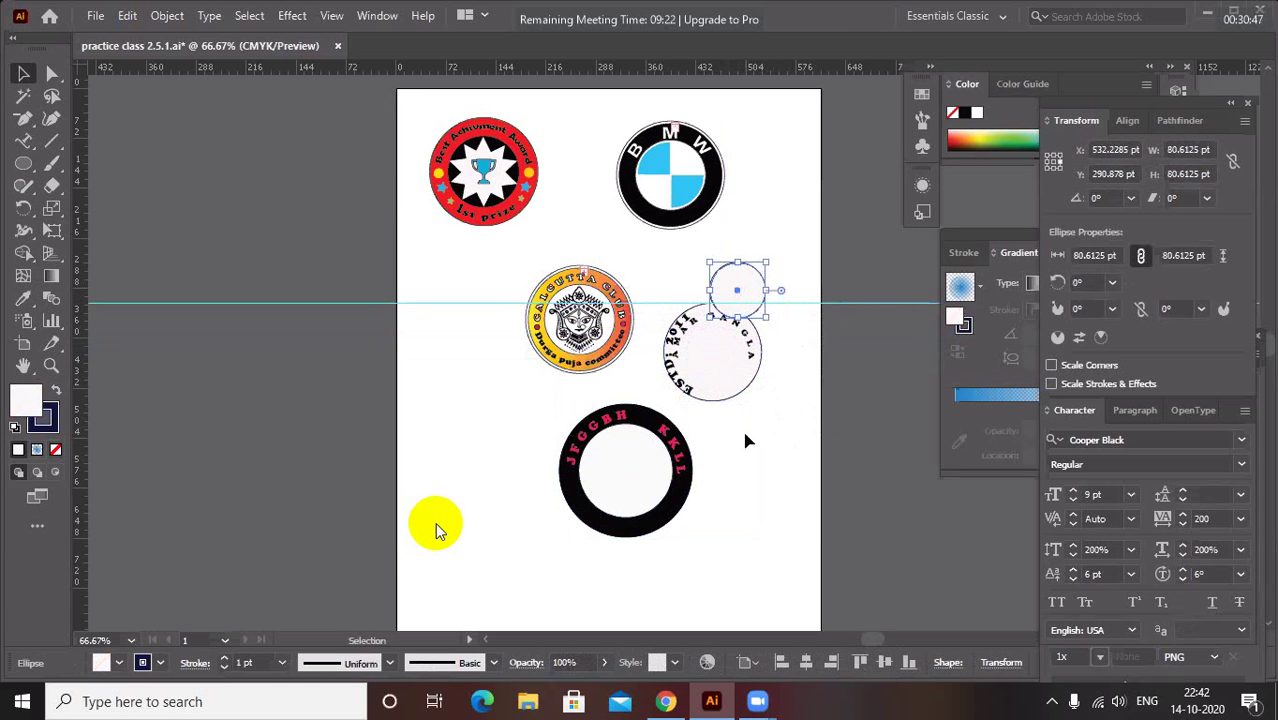
pyautogui.press('\\')
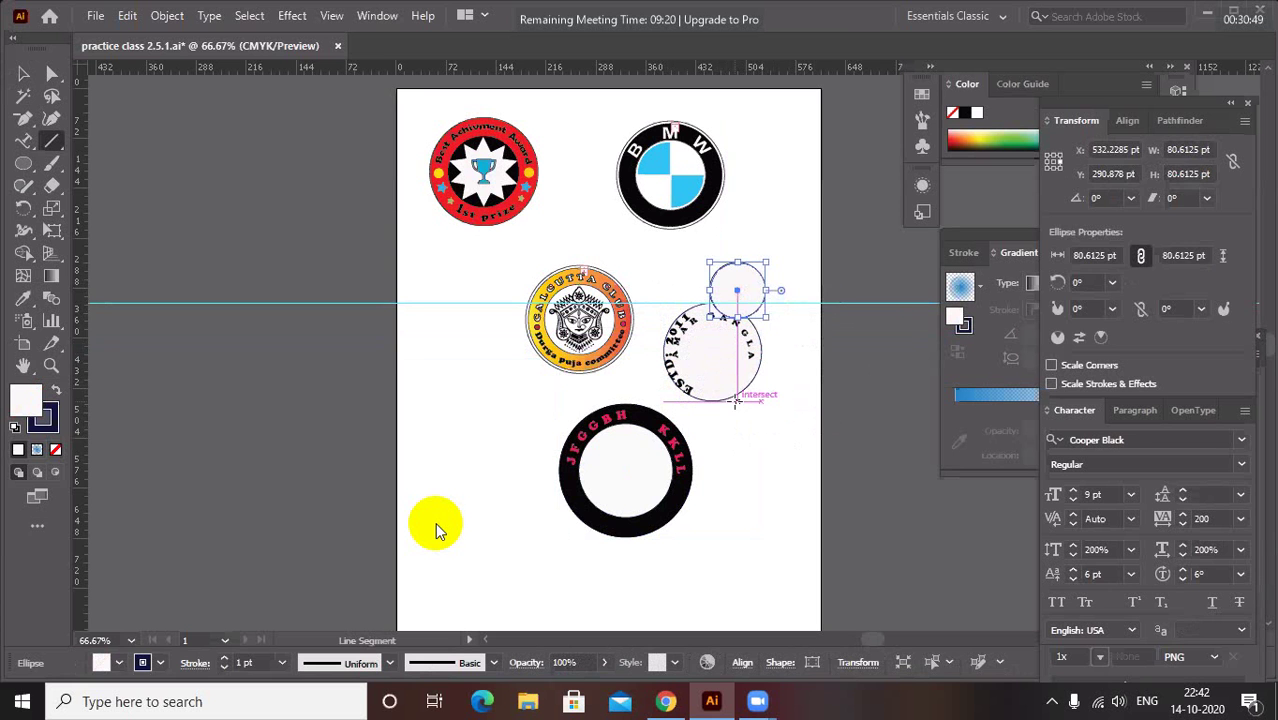
pyautogui.press('Delete')
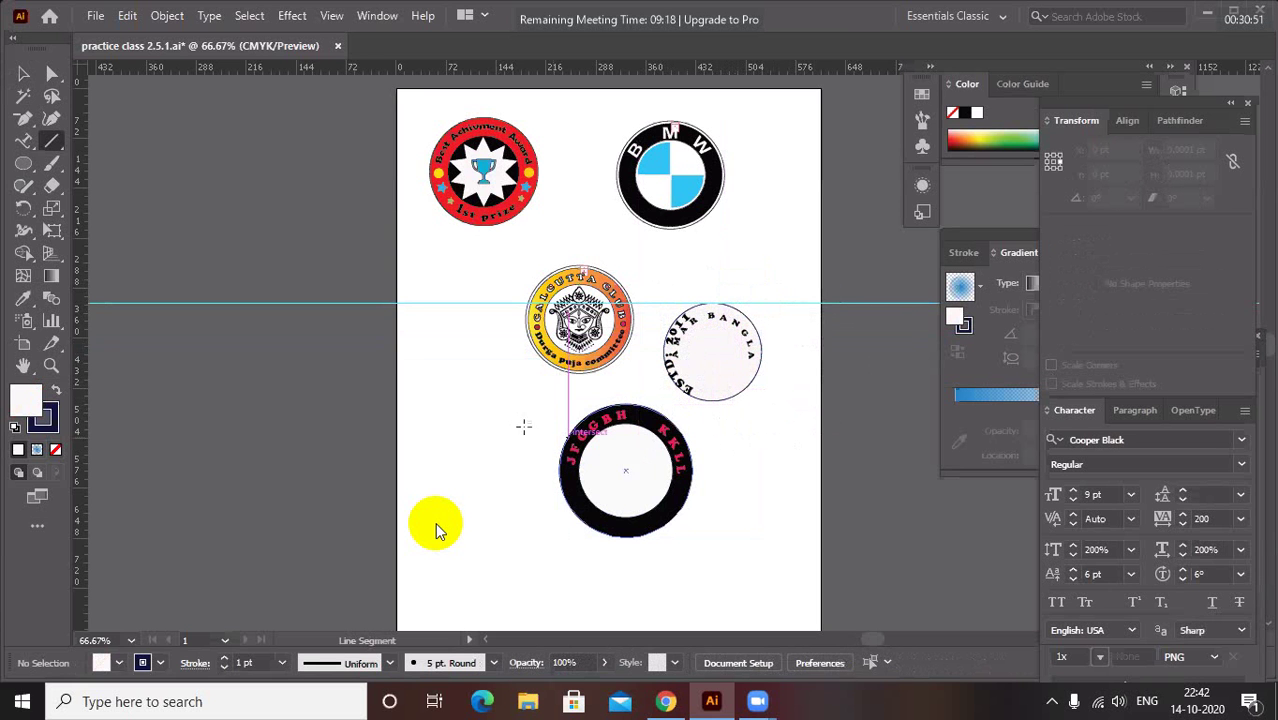
# Step: Delete the remaining Amar Bangla badge together with the stray line drawn across it
pyautogui.moveTo(663, 285); pyautogui.dragTo(736, 370)
pyautogui.click(25, 76)
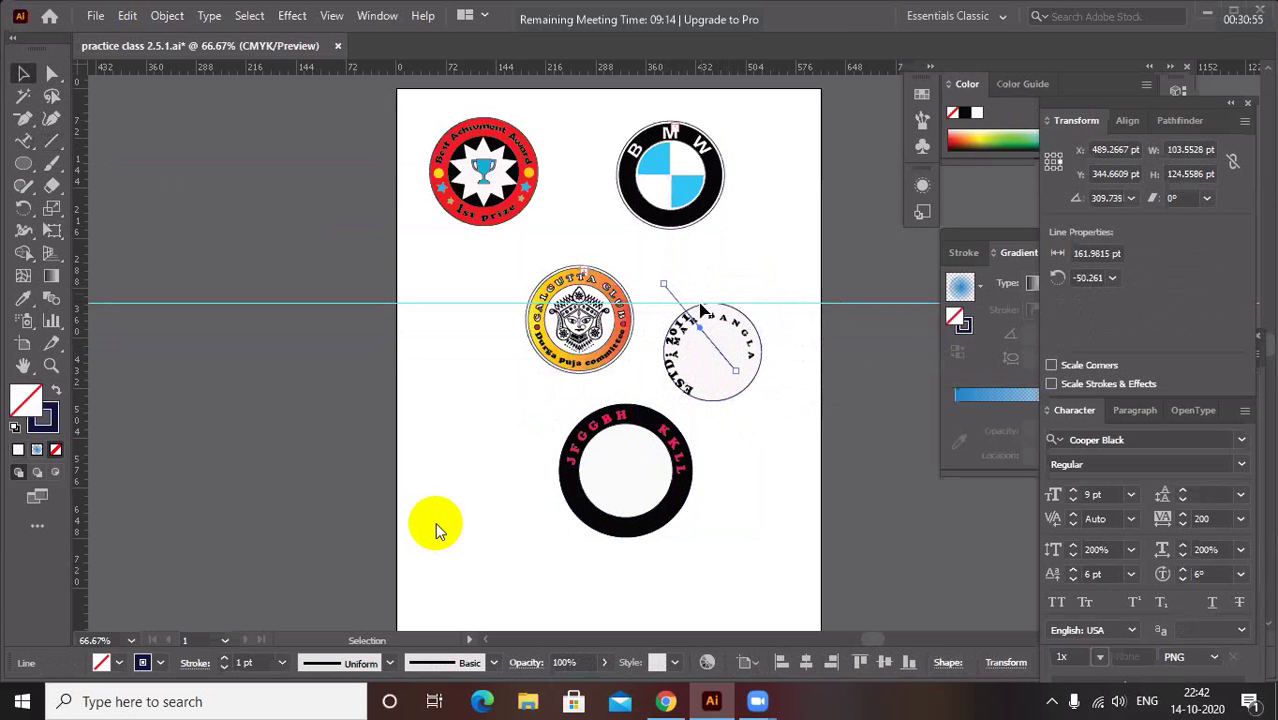
pyautogui.moveTo(651, 270); pyautogui.dragTo(779, 400)
pyautogui.press('Delete')
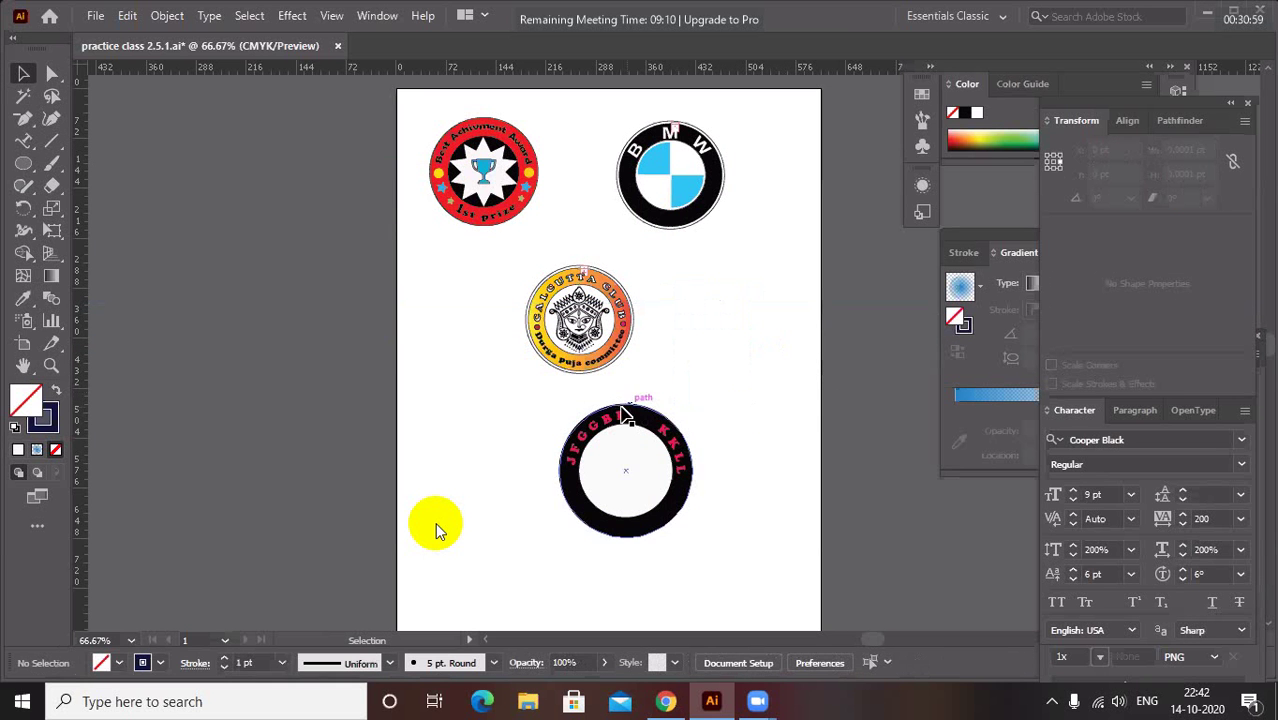
# Step: Move the whole black badge with its lettering off the artboard onto the empty pasteboard beside it
pyautogui.moveTo(538, 383); pyautogui.dragTo(740, 575)
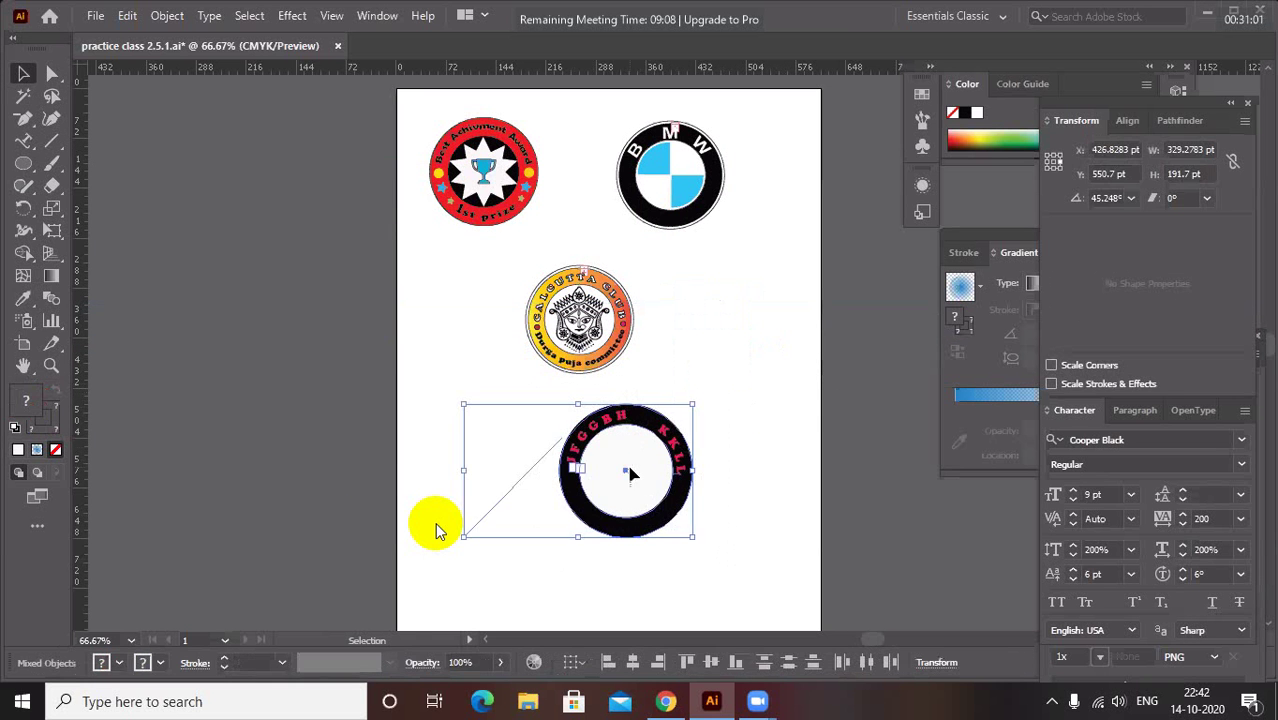
pyautogui.moveTo(640, 478); pyautogui.dragTo(254, 396)
pyautogui.click(308, 505)
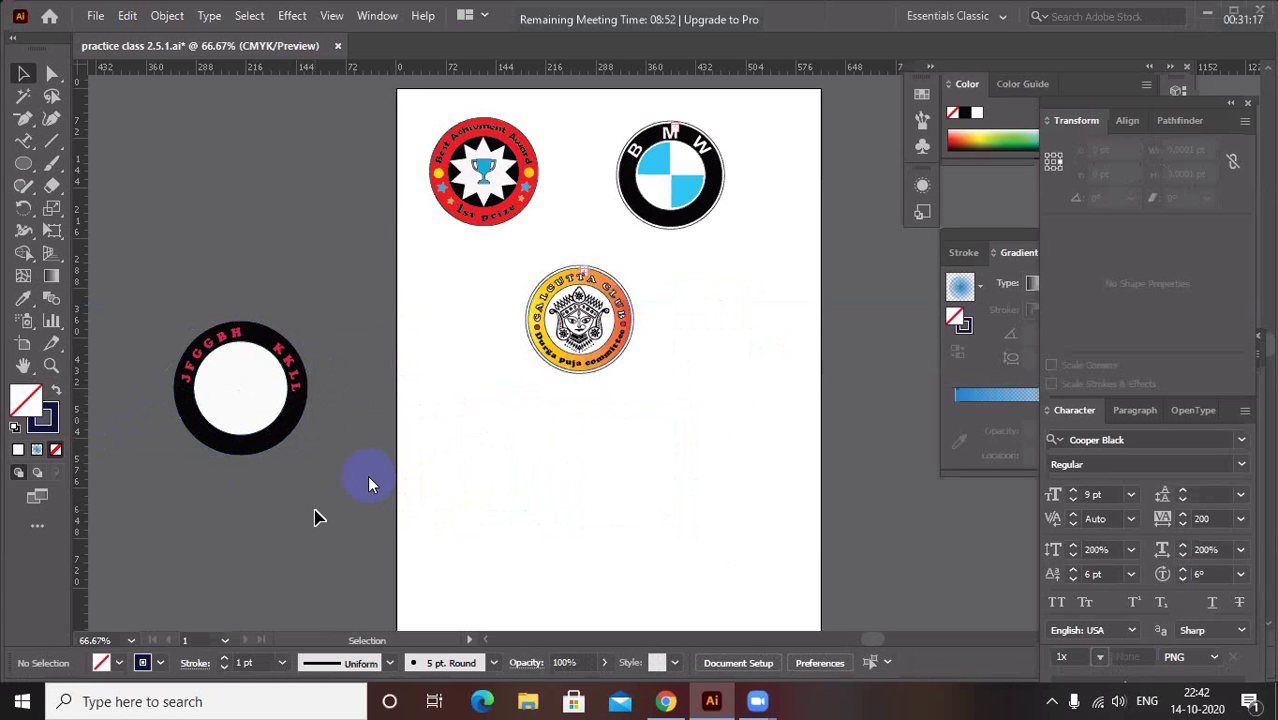
pyautogui.click(262, 428)
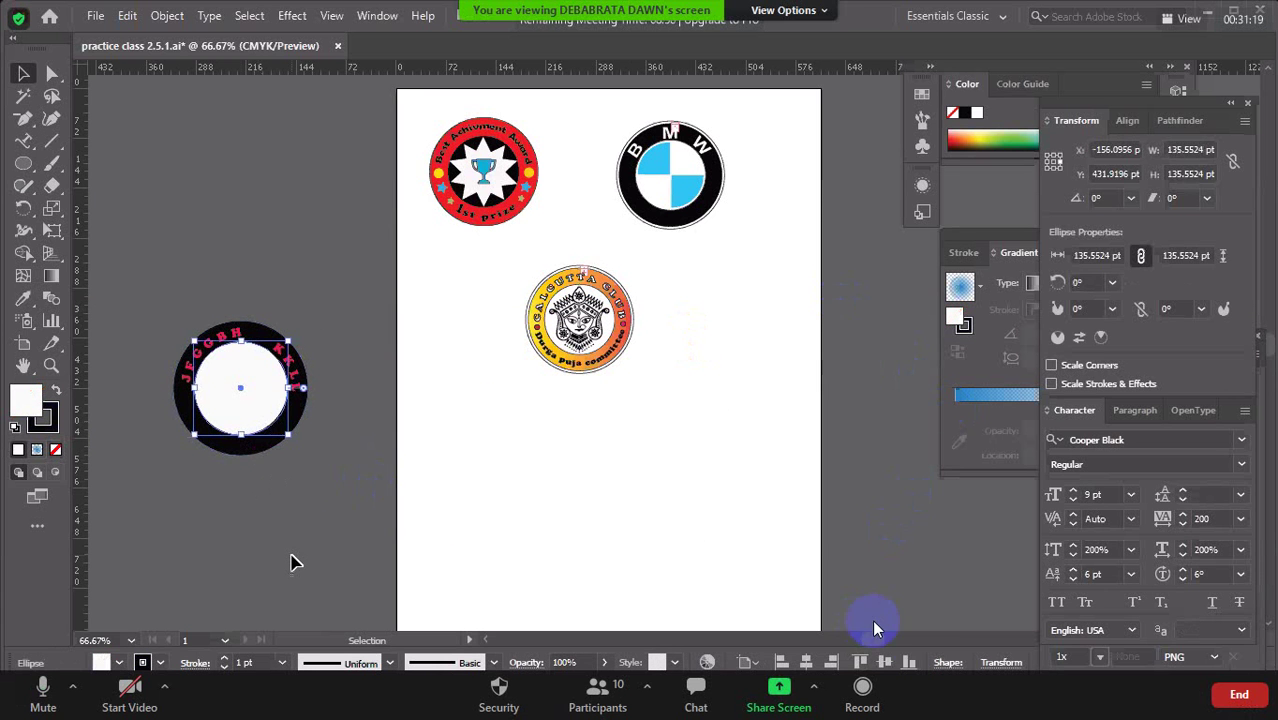
pyautogui.click(288, 555)
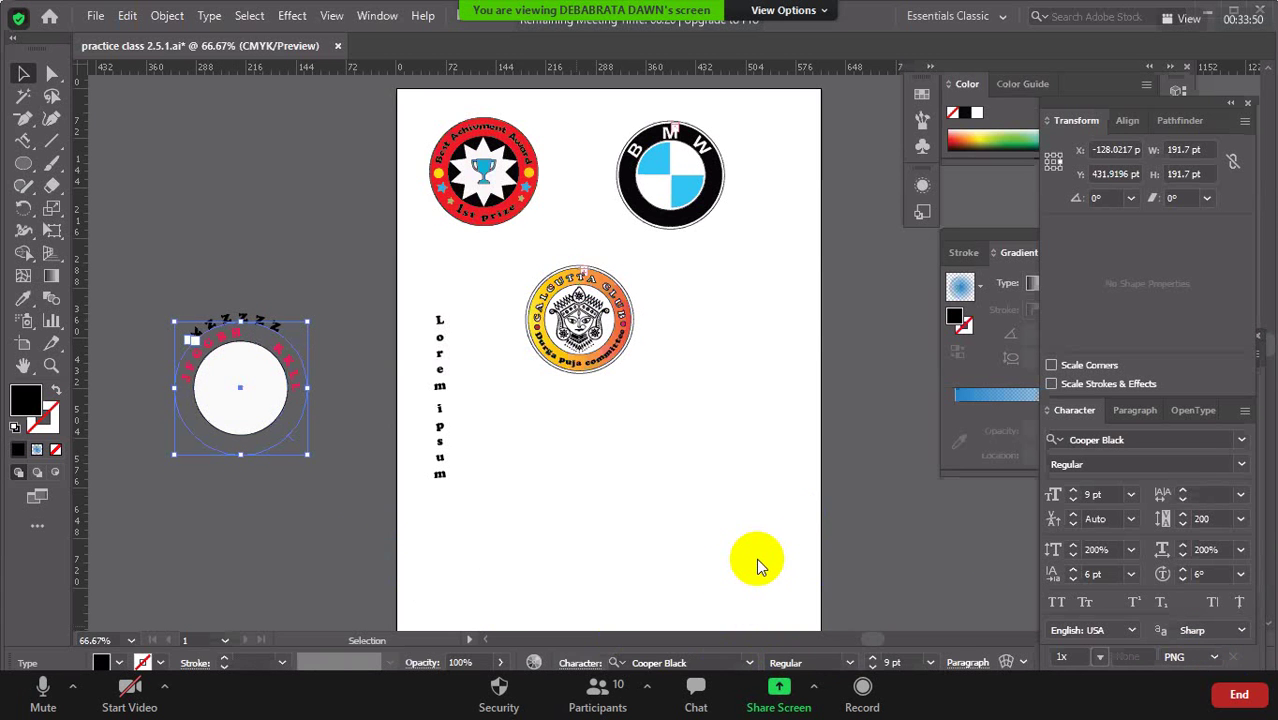
# Step: Start sharing the full screen in the Zoom meeting and return to the blue ring document
pyautogui.click(696, 609)
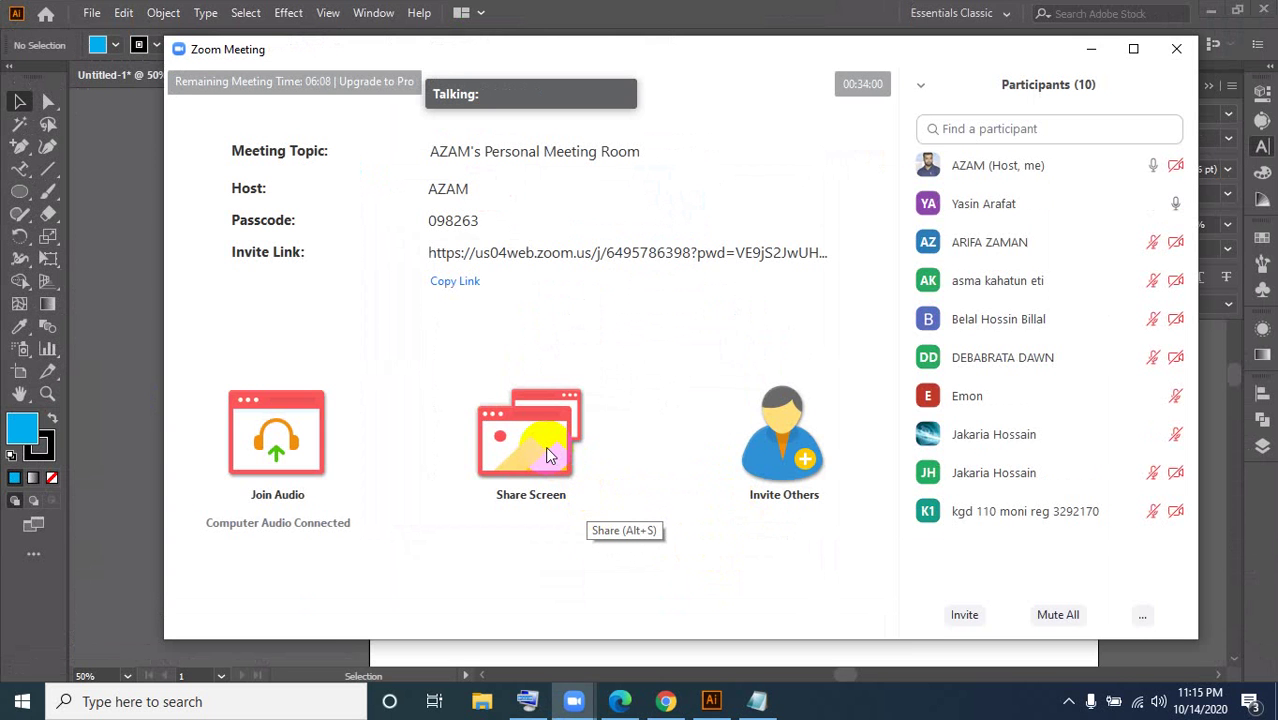
pyautogui.click(545, 446)
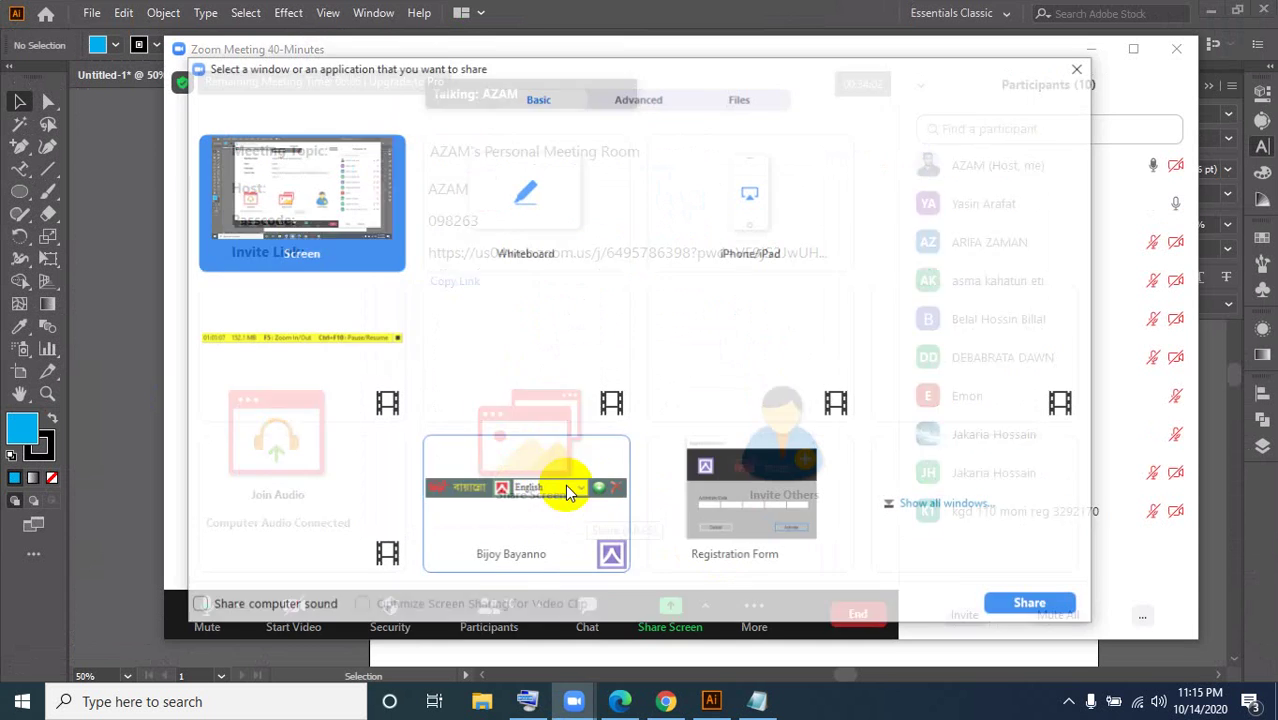
pyautogui.click(1033, 608)
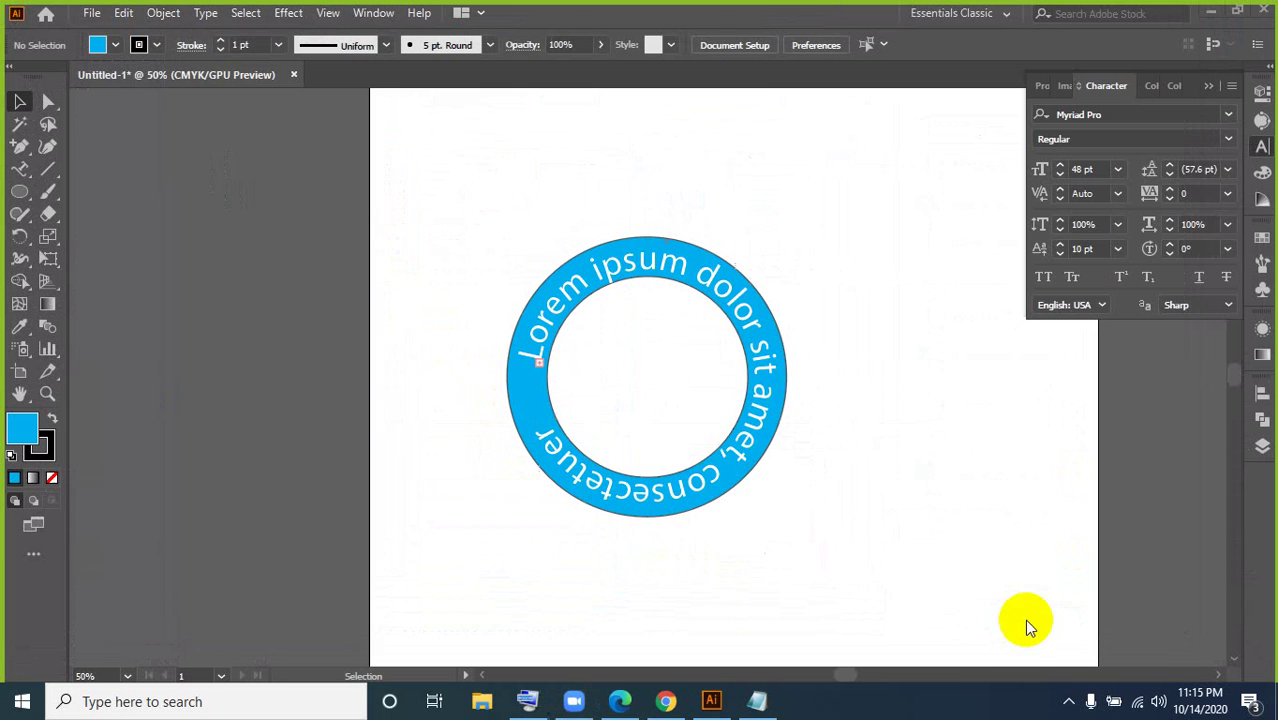
# Step: Delete the blue ring and its circular Lorem ipsum text from the artboard
pyautogui.scroll(-3, 605, 379)
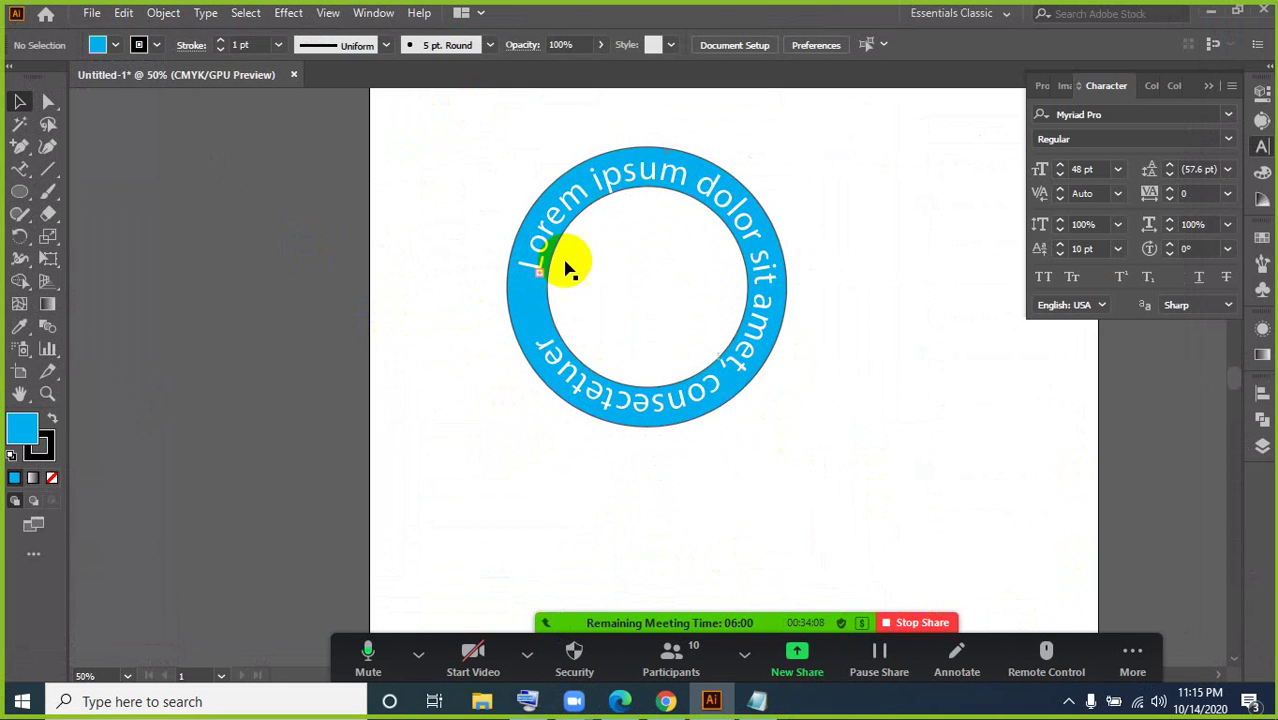
pyautogui.moveTo(485, 134); pyautogui.dragTo(797, 474)
pyautogui.press('Delete')
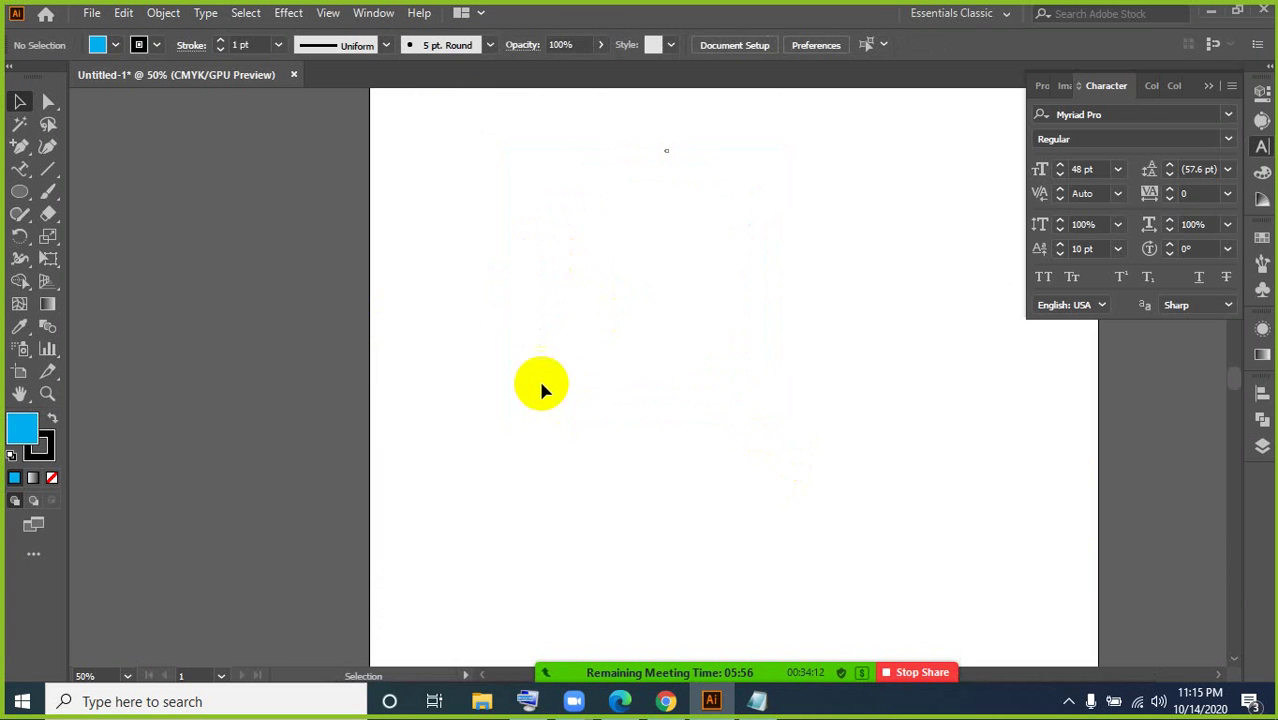
# Step: Draw a circle on the empty artboard with no fill and a 3 pt black stroke
pyautogui.click(20, 191)
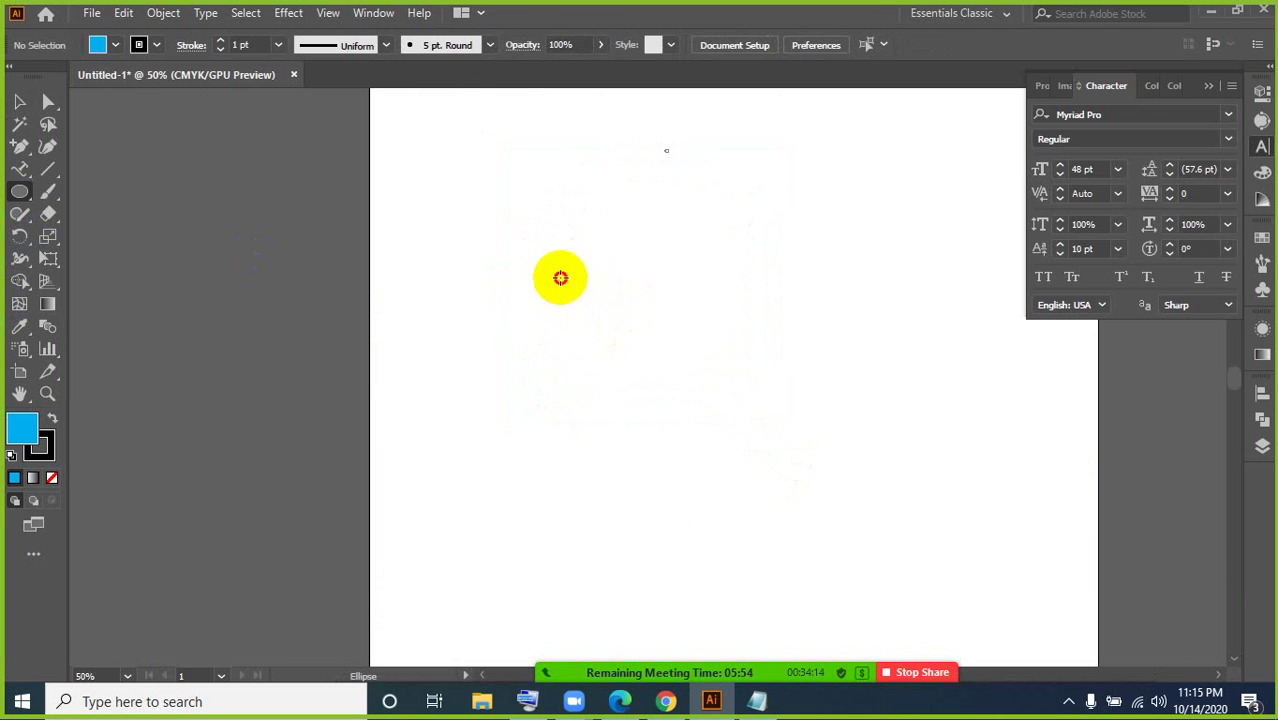
pyautogui.moveTo(559, 277); pyautogui.dragTo(639, 371)
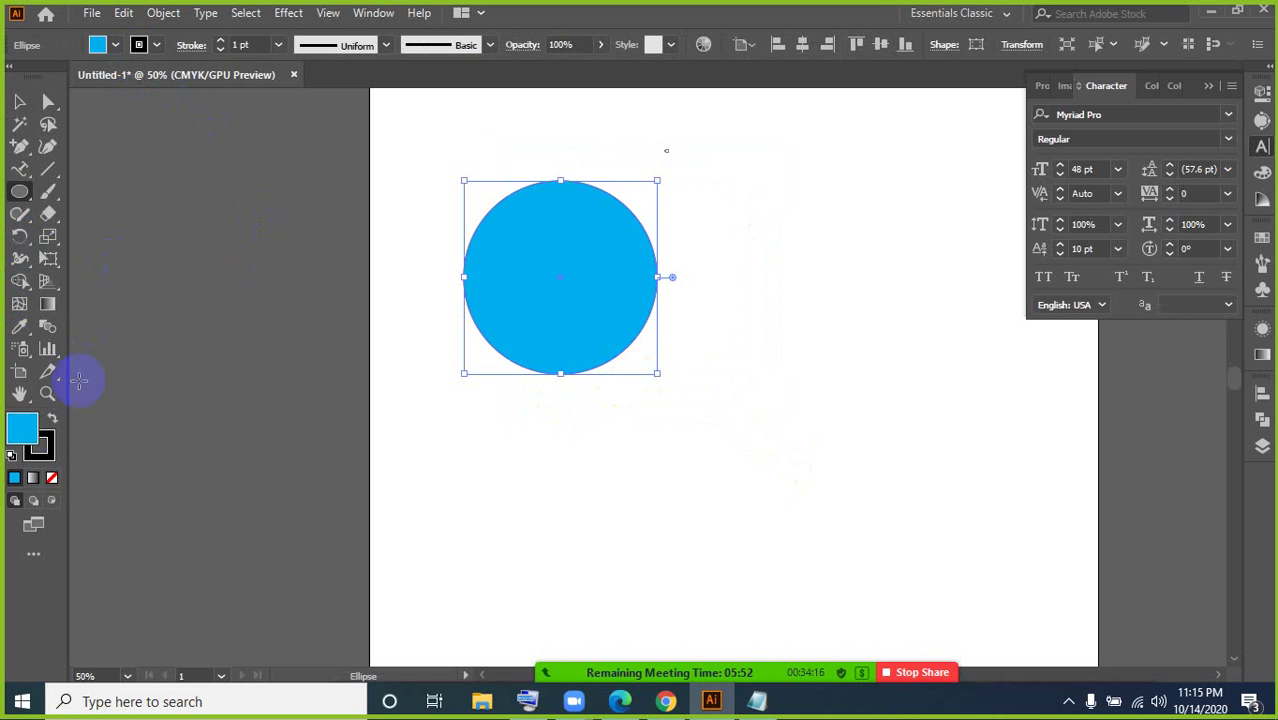
pyautogui.click(52, 477)
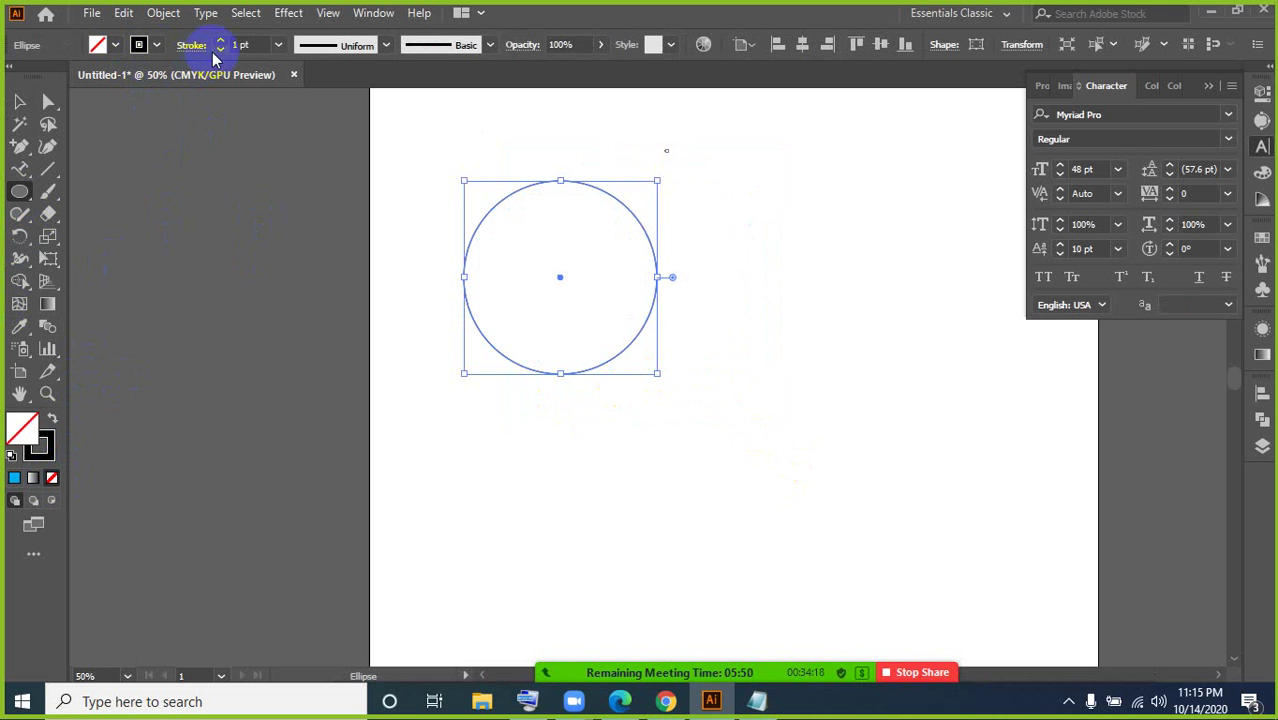
pyautogui.click(255, 44)
pyautogui.press('Up')
pyautogui.press('Up')
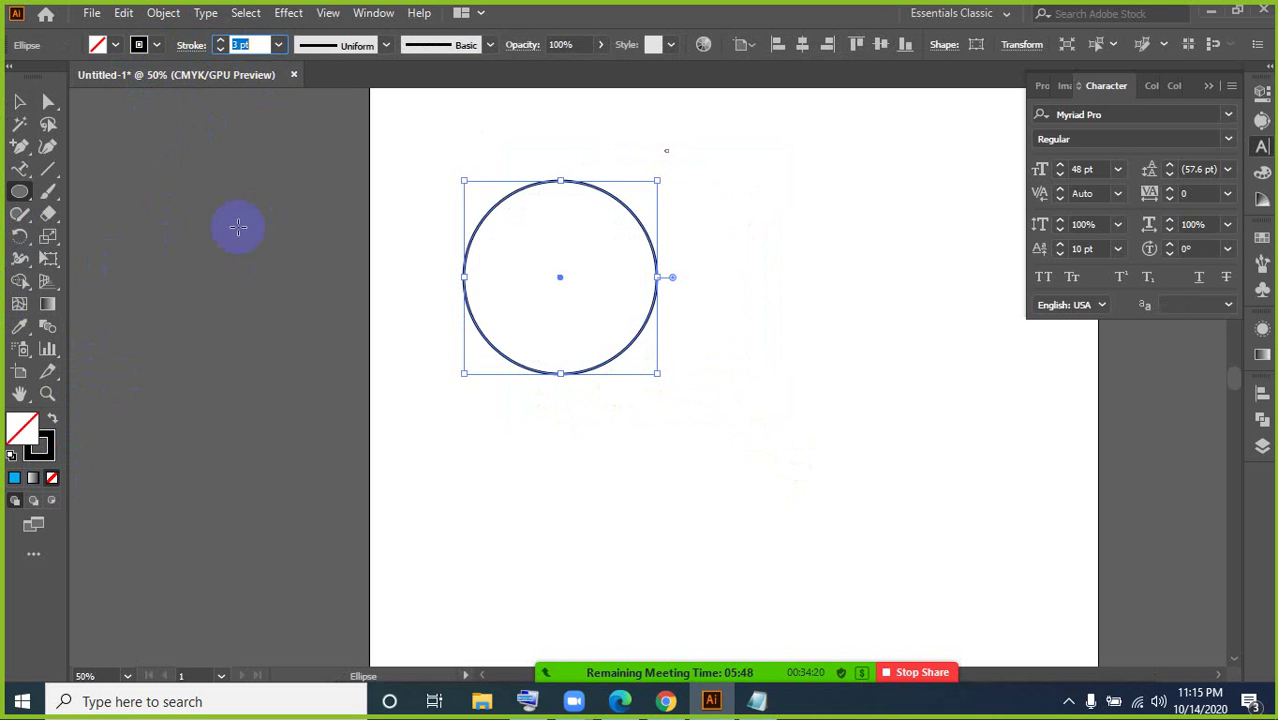
pyautogui.click(20, 101)
pyautogui.click(400, 388)
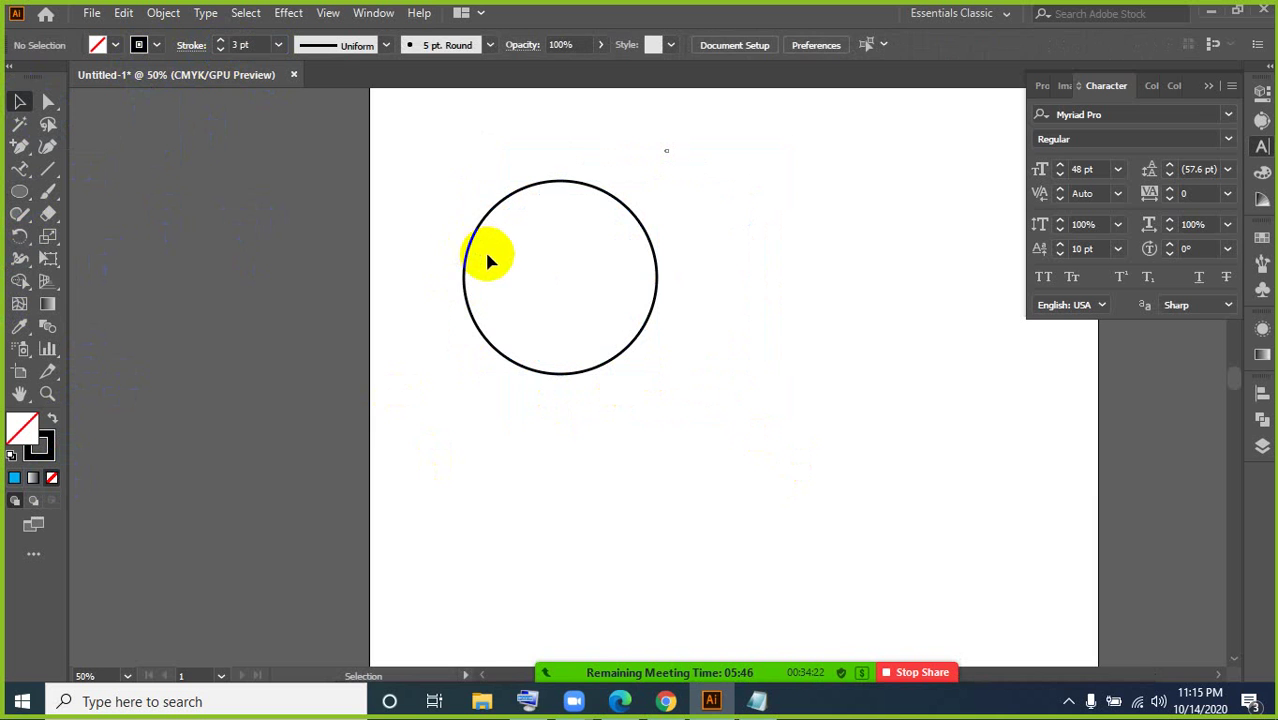
# Step: Duplicate the circle in front and scale the copy down to about two thirds as a smaller inner circle
pyautogui.moveTo(462, 214); pyautogui.dragTo(506, 260)
pyautogui.hotkey('ctrl', 'c')
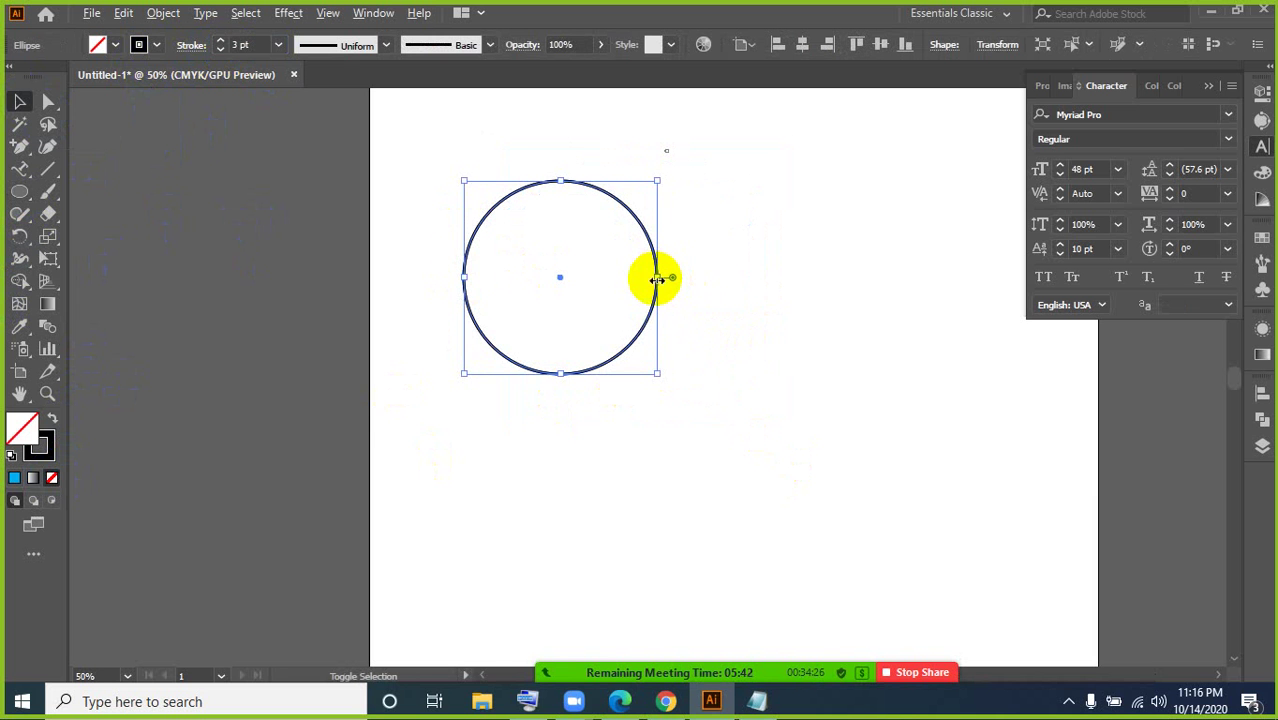
pyautogui.moveTo(656, 279); pyautogui.dragTo(620, 315)
pyautogui.click(737, 463)
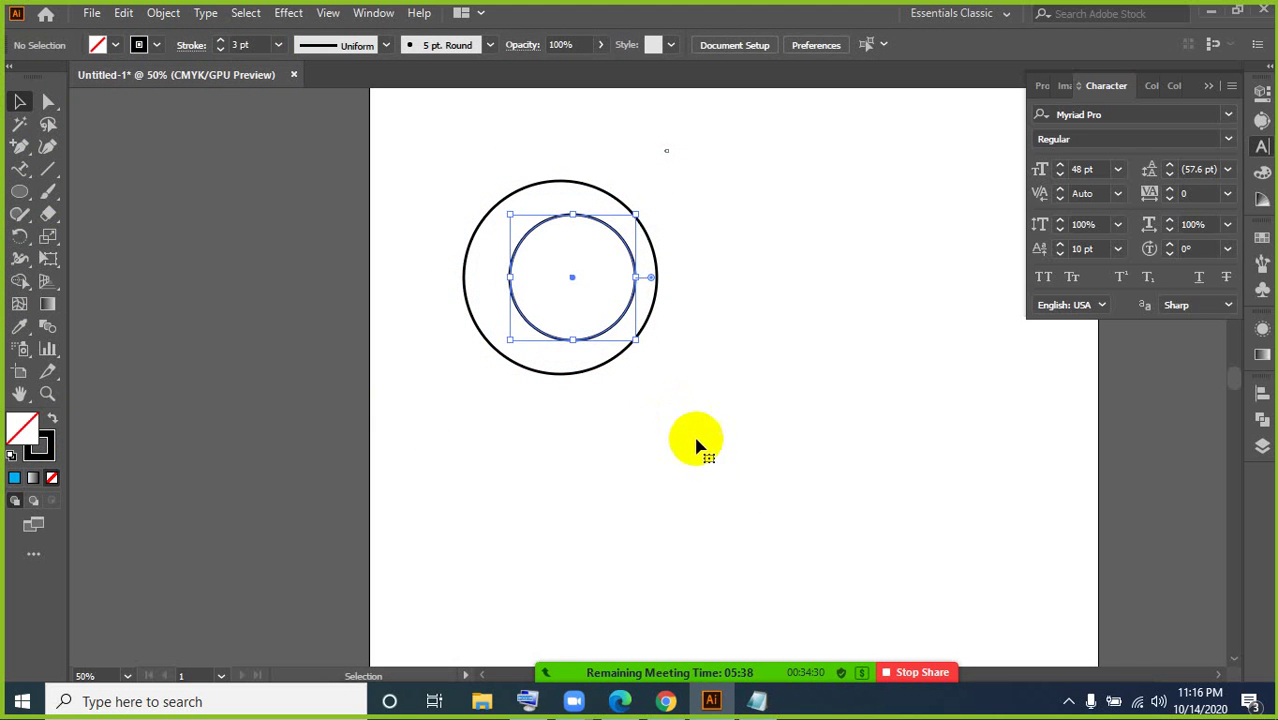
# Step: Reposition the inner circle closer to the centre of the outer circle
pyautogui.click(696, 439)
pyautogui.moveTo(547, 335); pyautogui.dragTo(582, 329)
pyautogui.click(682, 479)
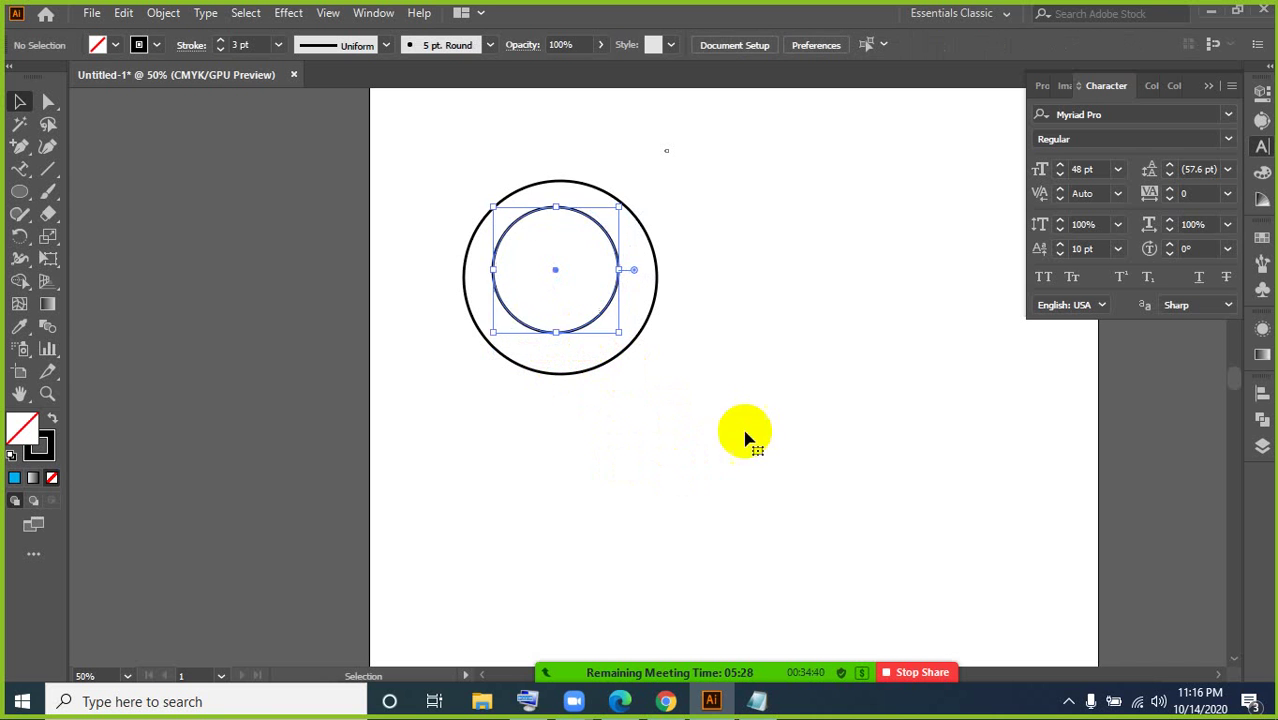
# Step: Select both circles and check the Align To options for aligning them
pyautogui.click(684, 414)
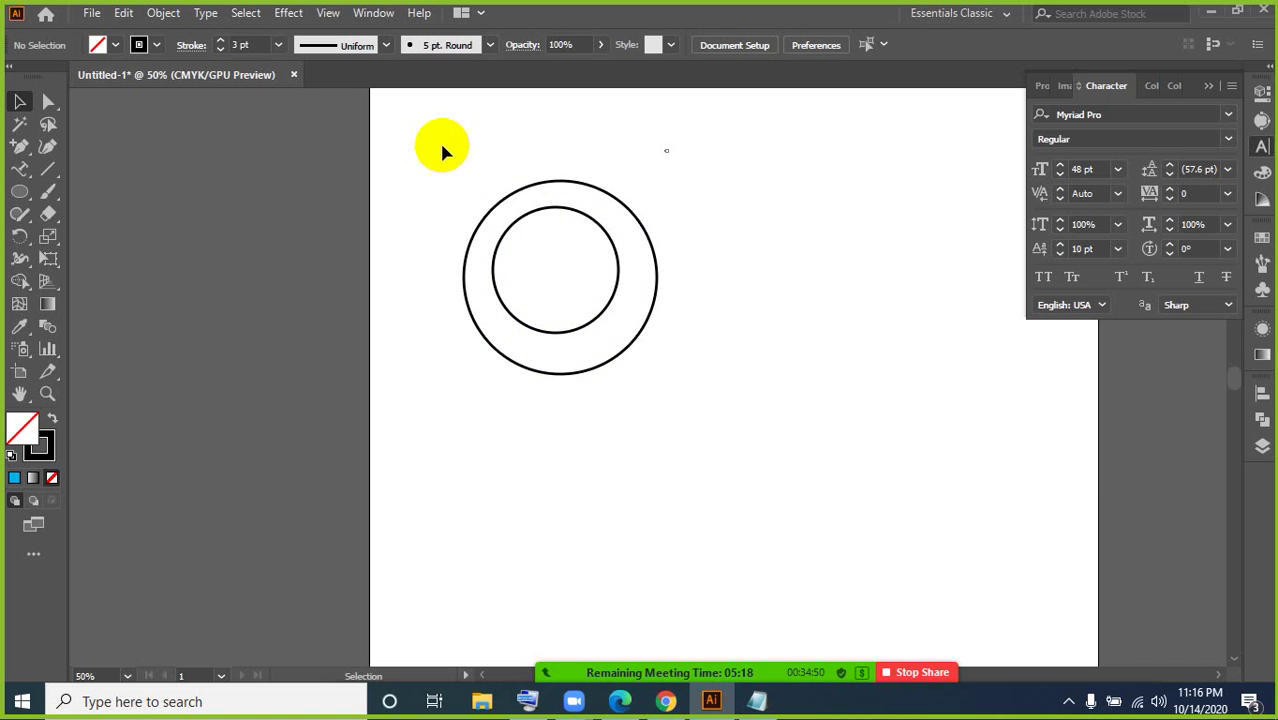
pyautogui.moveTo(432, 131); pyautogui.dragTo(711, 434)
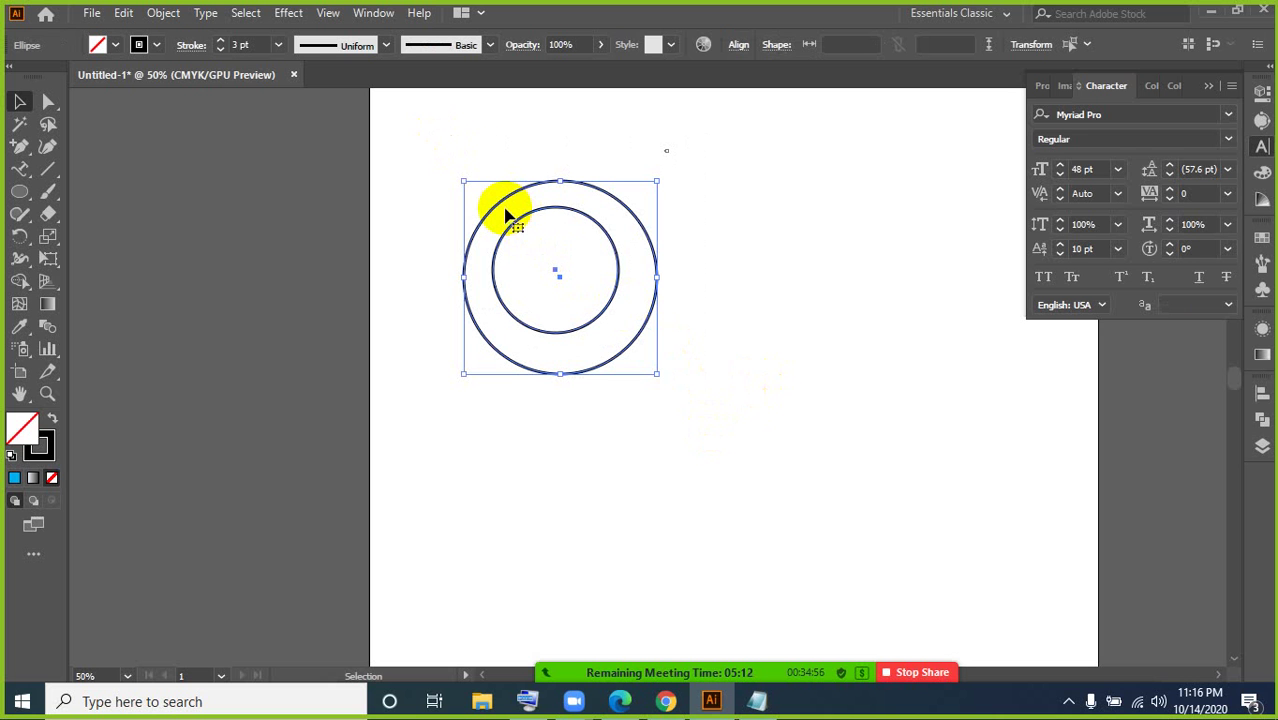
pyautogui.click(739, 46)
pyautogui.click(739, 46)
pyautogui.click(733, 212)
pyautogui.click(740, 44)
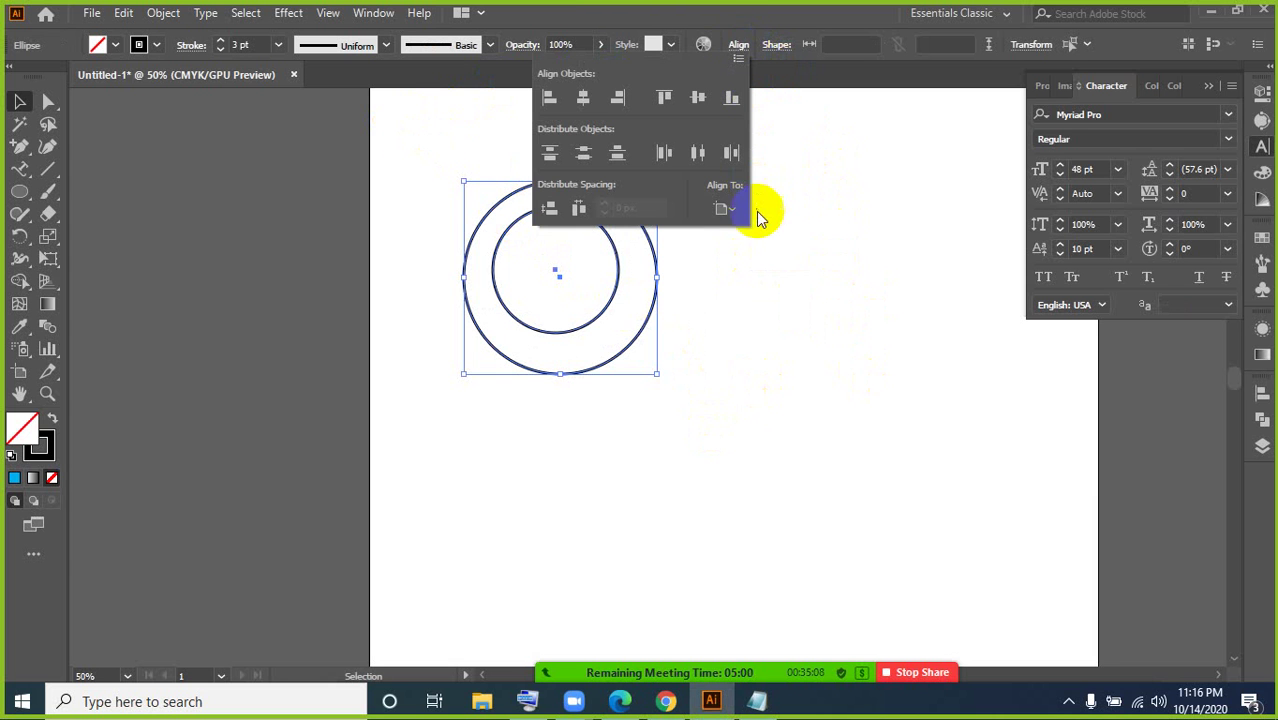
pyautogui.click(730, 210)
pyautogui.click(762, 272)
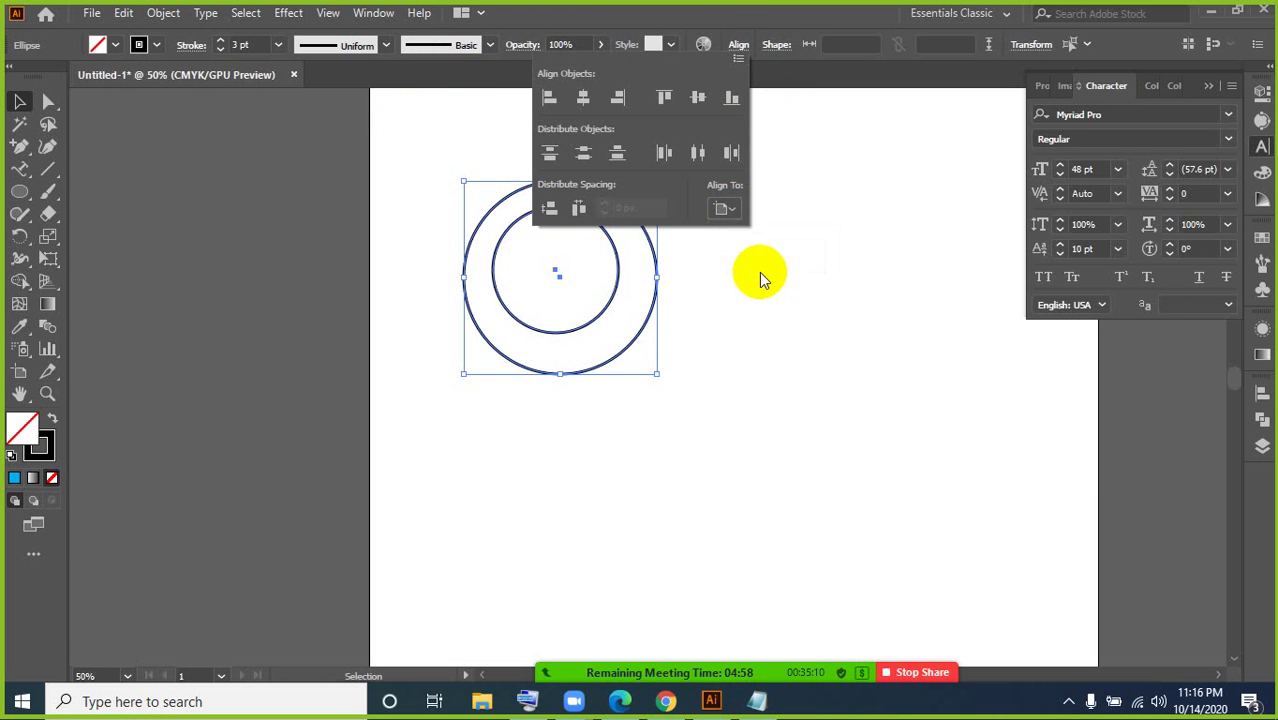
pyautogui.click(455, 153)
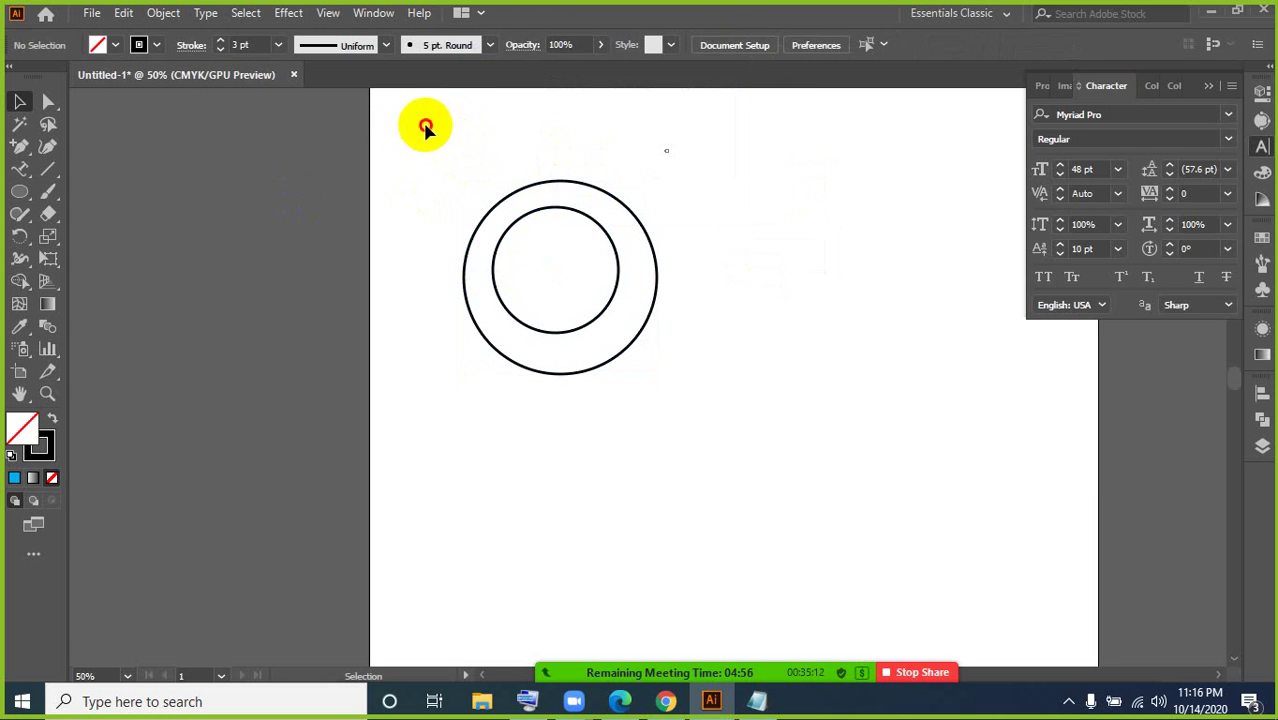
# Step: Select the two circles together and try marking the outer circle as the key object
pyautogui.moveTo(424, 125); pyautogui.dragTo(733, 431)
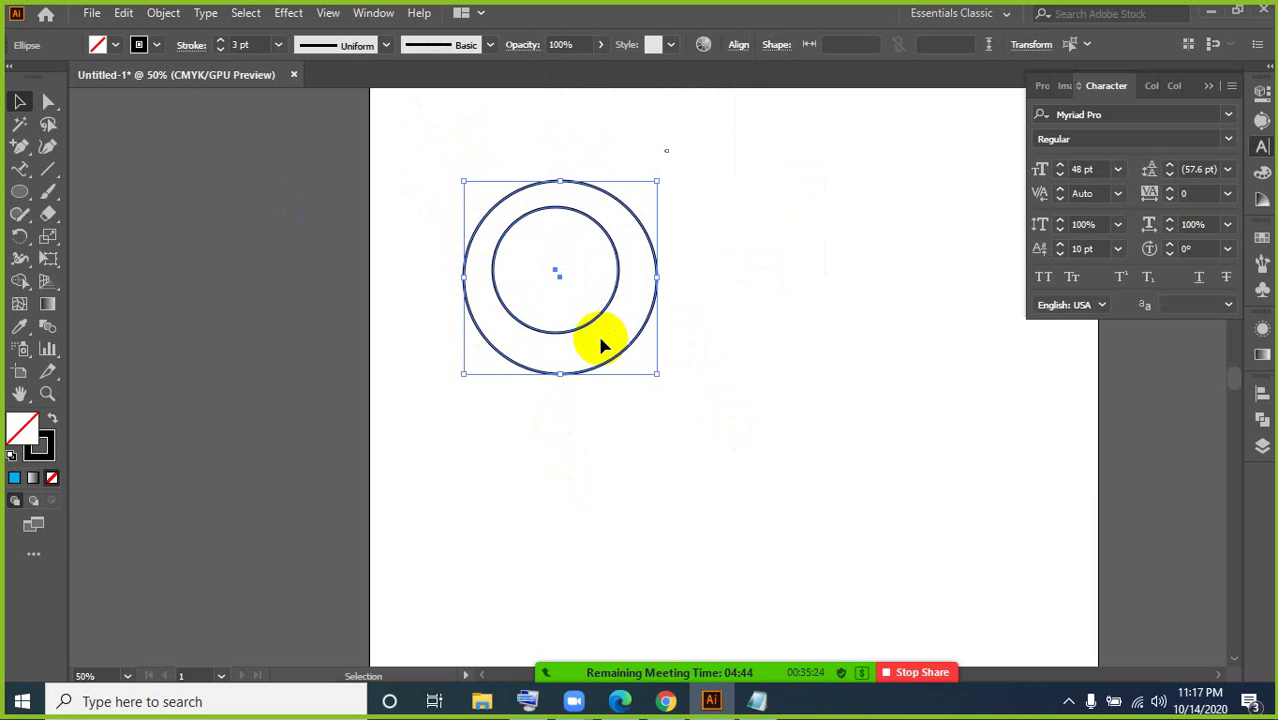
pyautogui.click(410, 168)
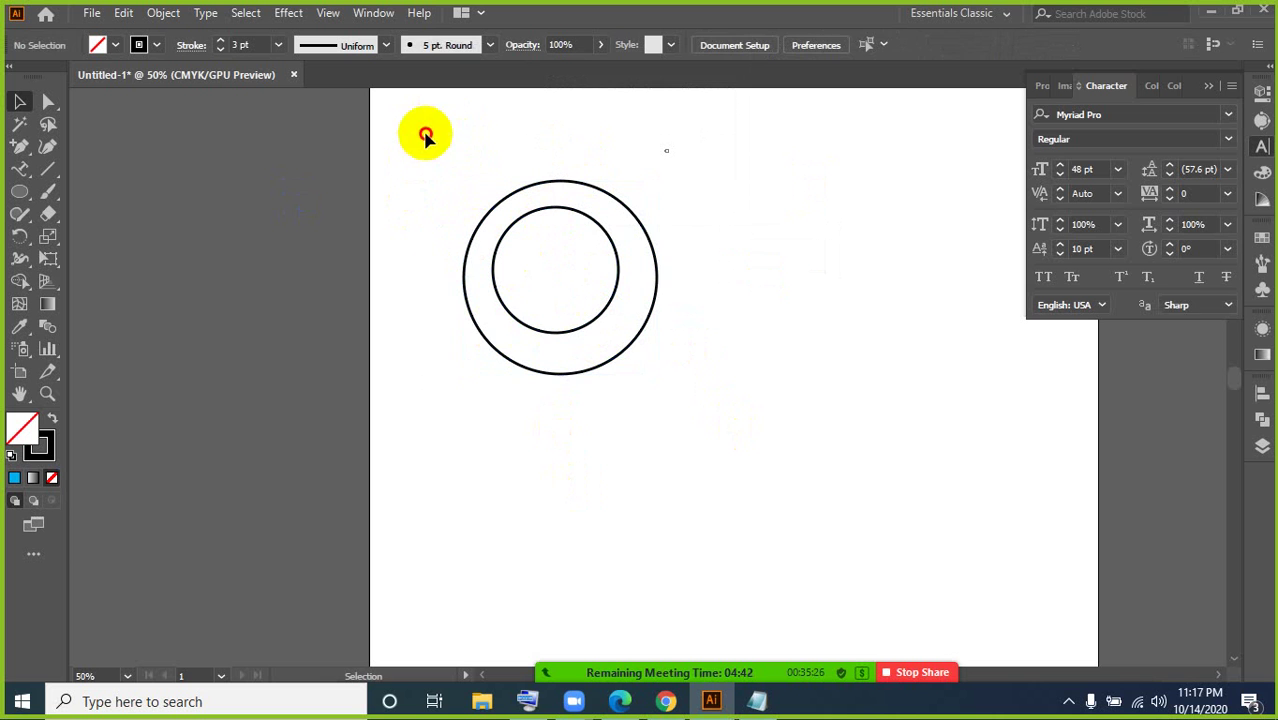
pyautogui.moveTo(424, 131); pyautogui.dragTo(752, 438)
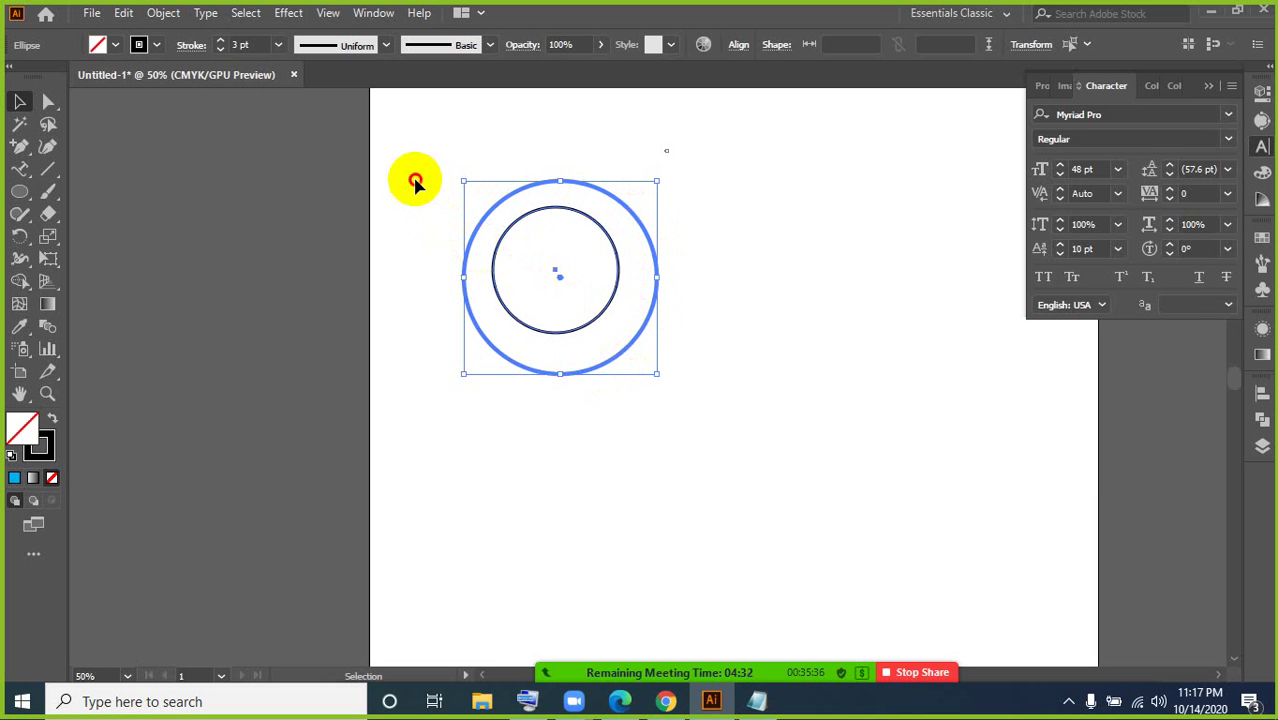
pyautogui.moveTo(407, 129); pyautogui.dragTo(726, 447)
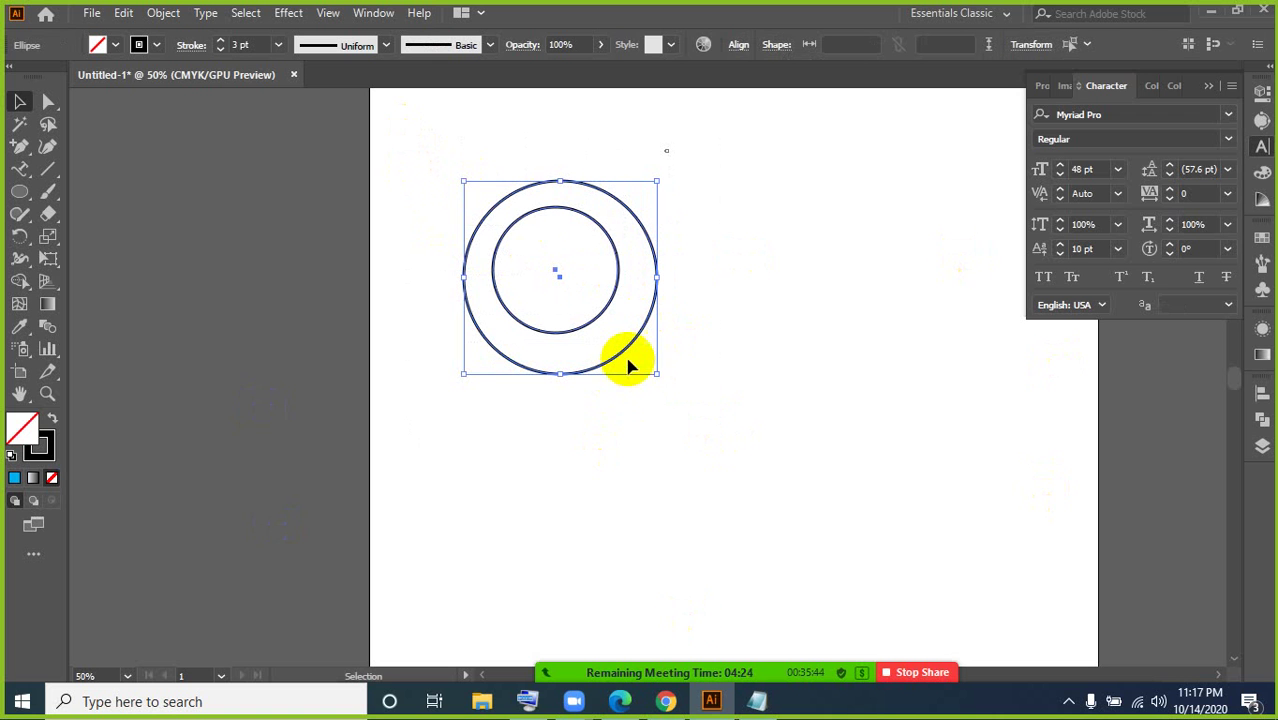
pyautogui.moveTo(427, 150); pyautogui.dragTo(740, 452)
pyautogui.click(642, 340)
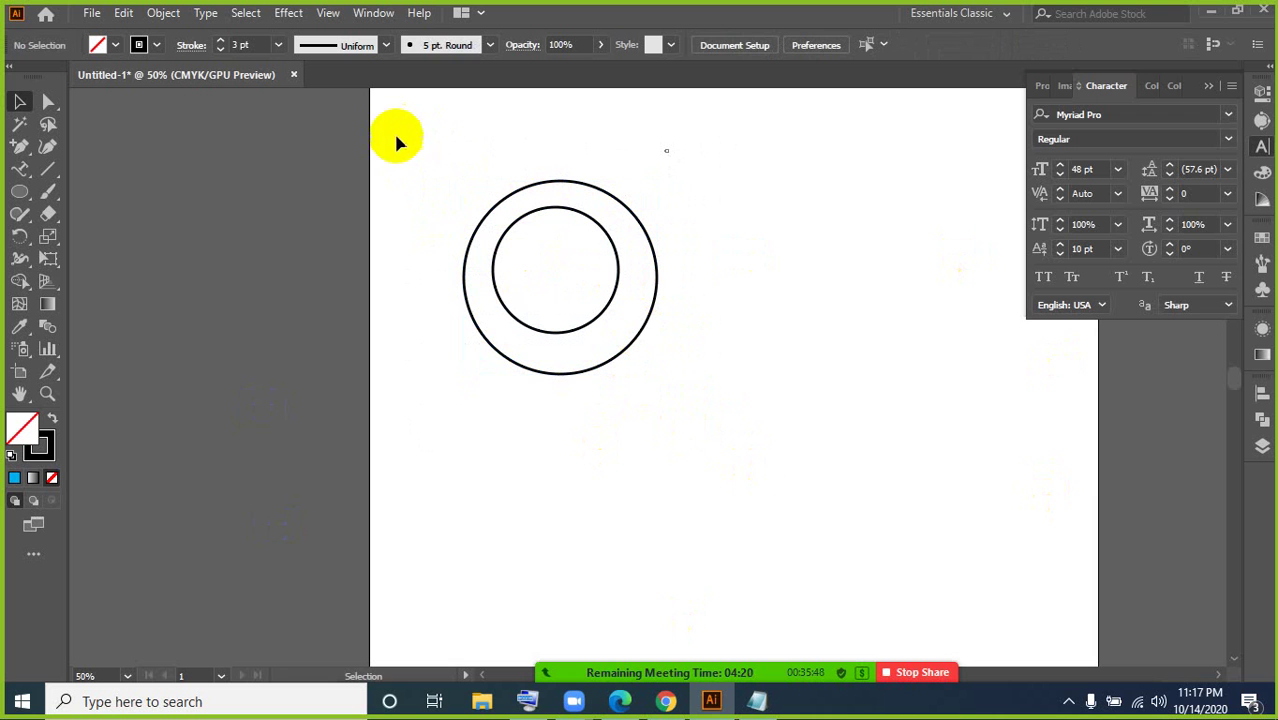
# Step: Centre the inner circle horizontally and vertically on the outer circle, using the outer circle as the key object
pyautogui.moveTo(395, 133); pyautogui.dragTo(725, 414)
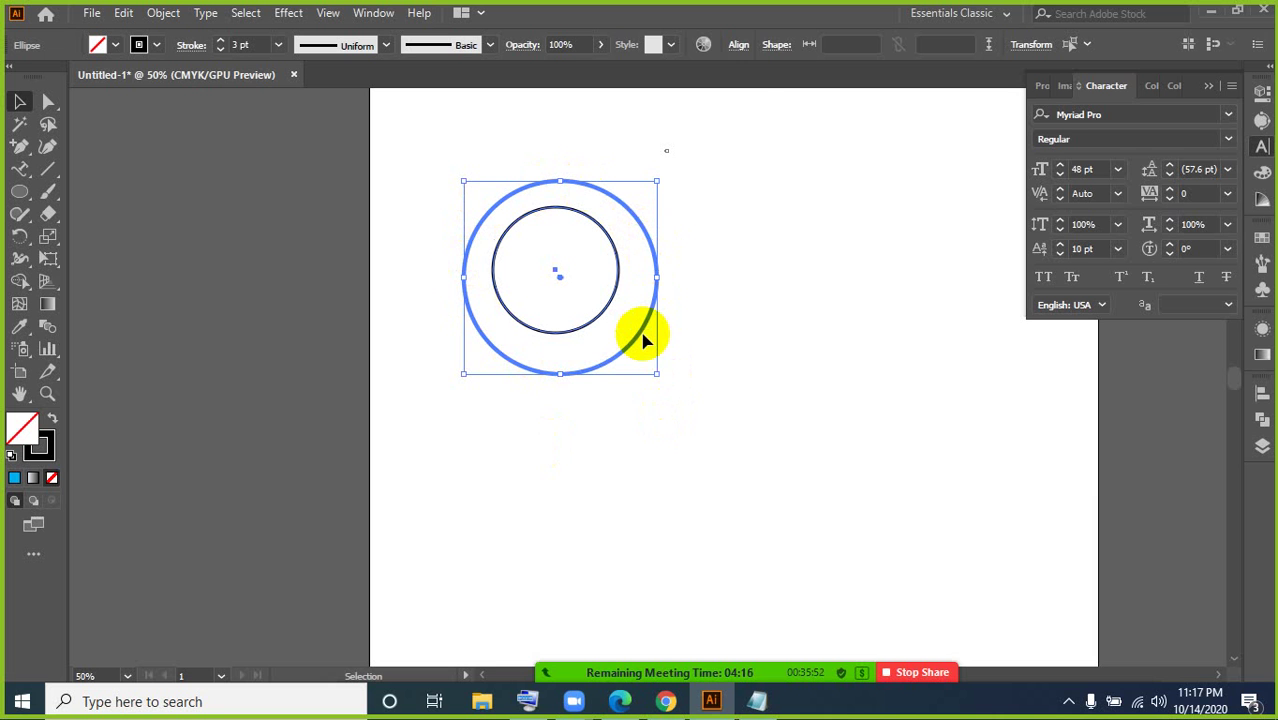
pyautogui.click(740, 50)
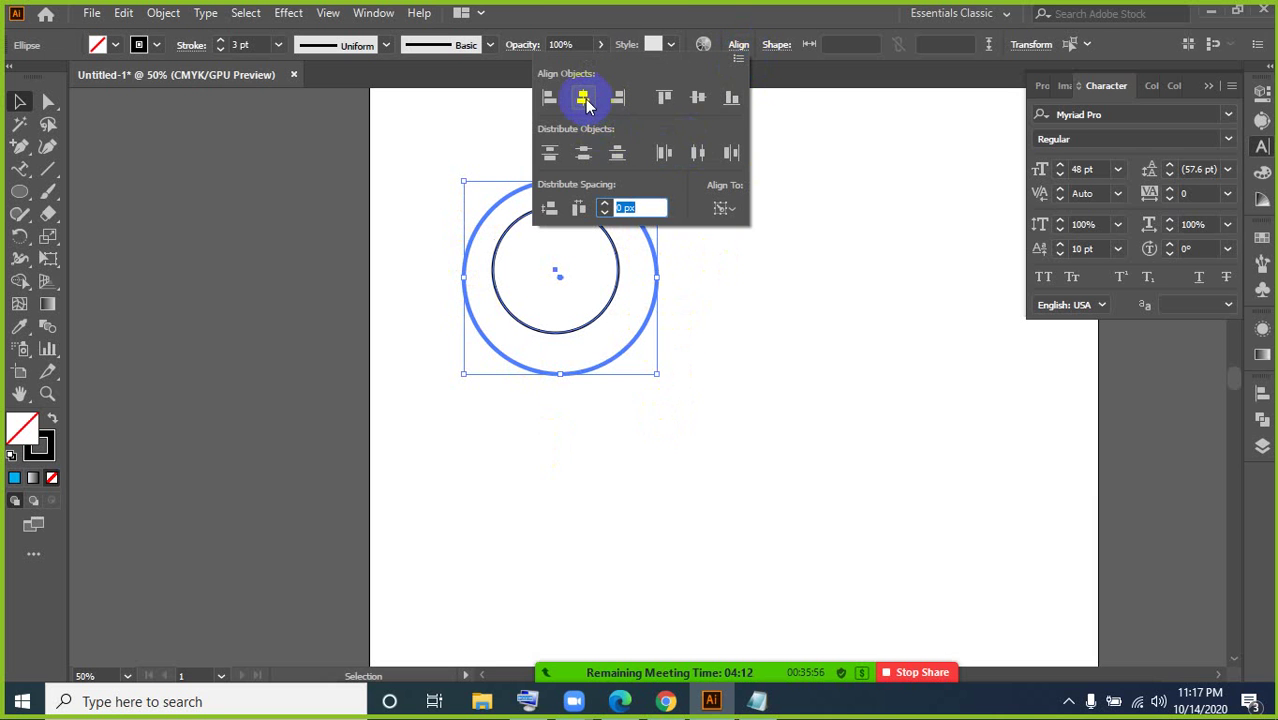
pyautogui.click(585, 100)
pyautogui.click(663, 96)
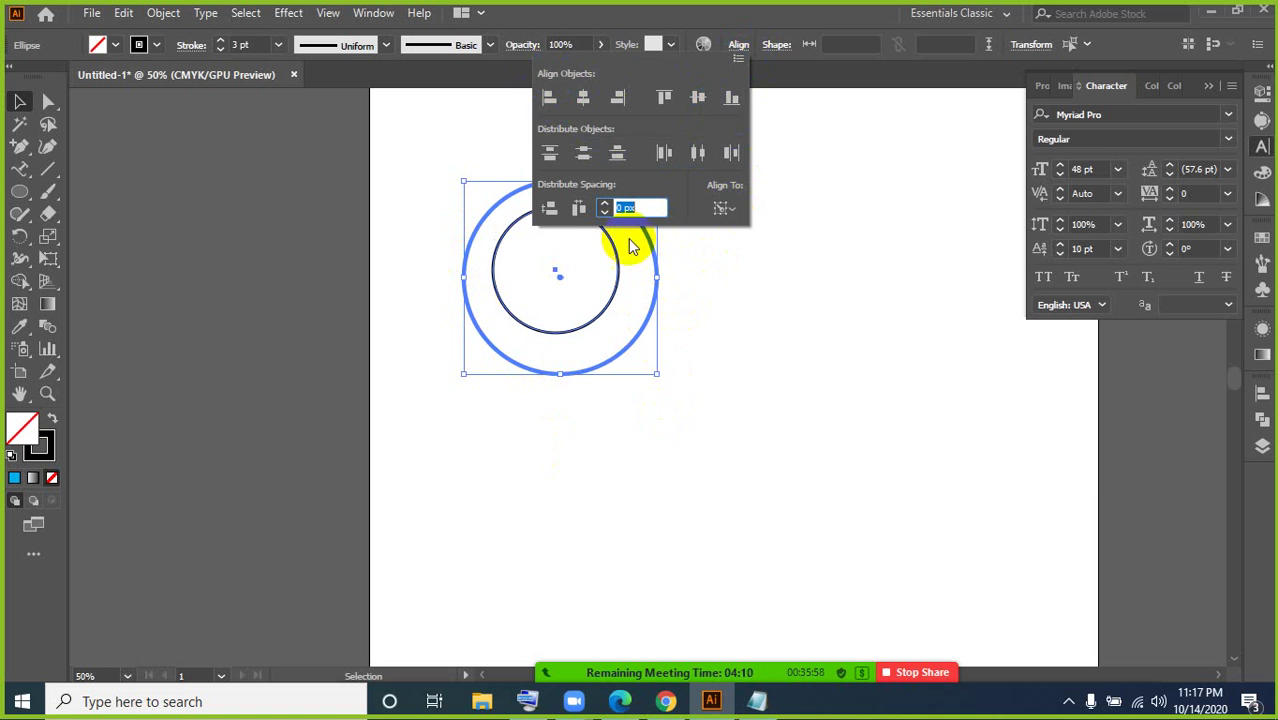
pyautogui.click(615, 158)
pyautogui.click(588, 100)
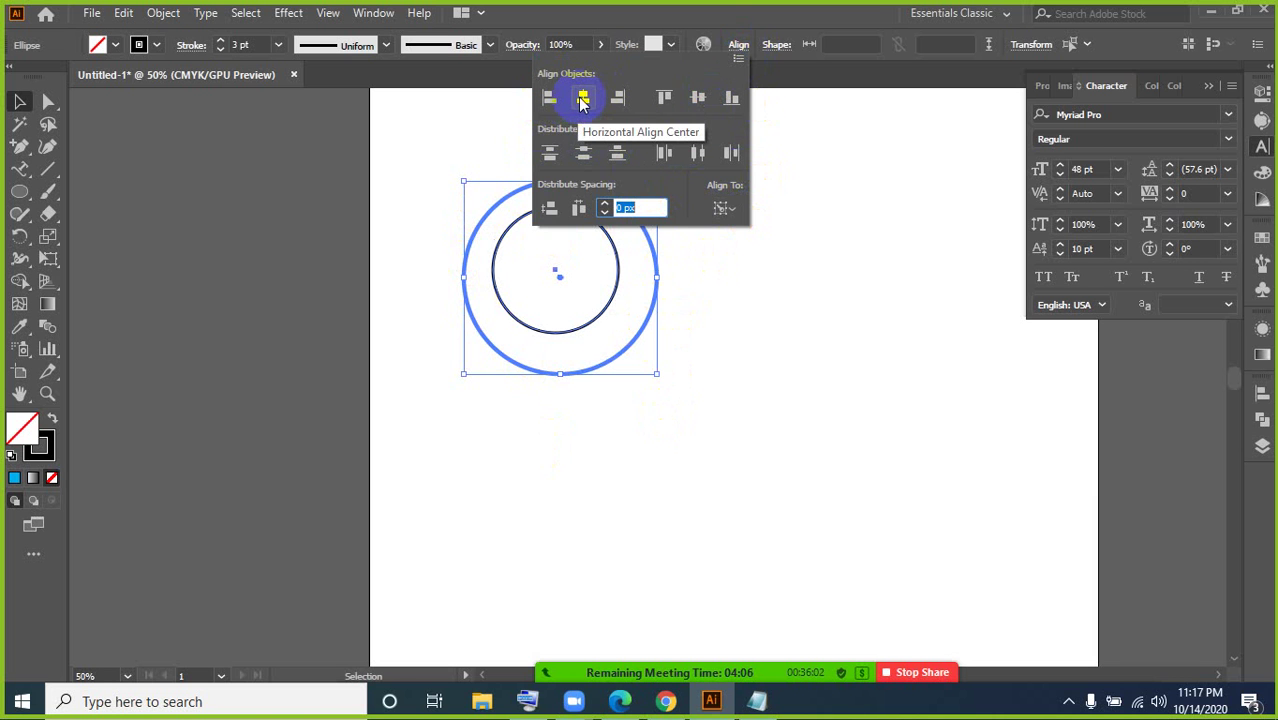
pyautogui.click(584, 100)
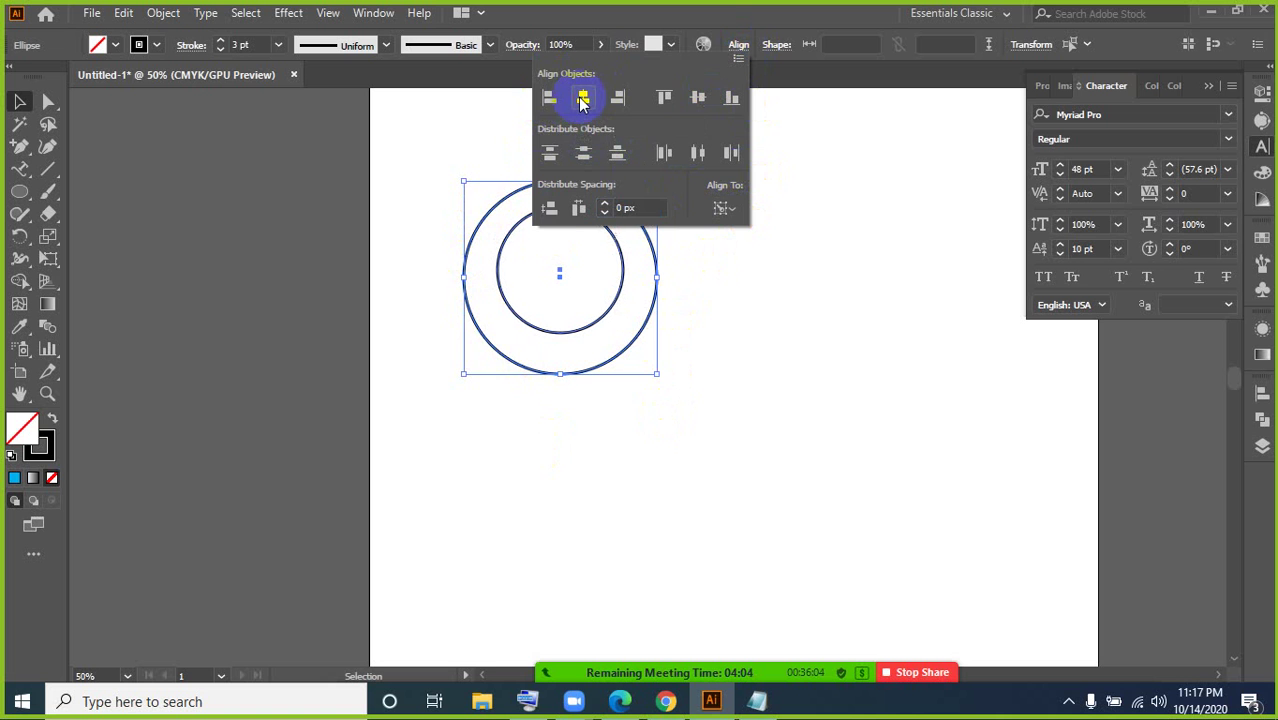
pyautogui.click(698, 100)
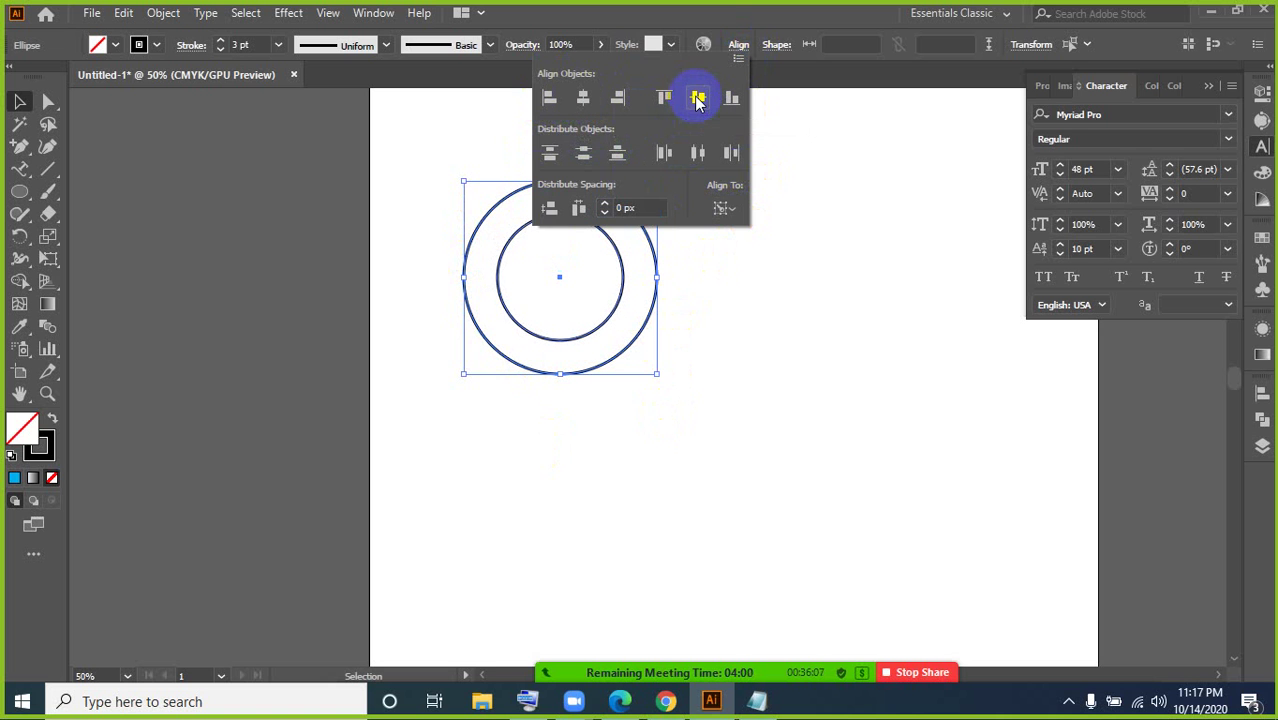
pyautogui.click(736, 355)
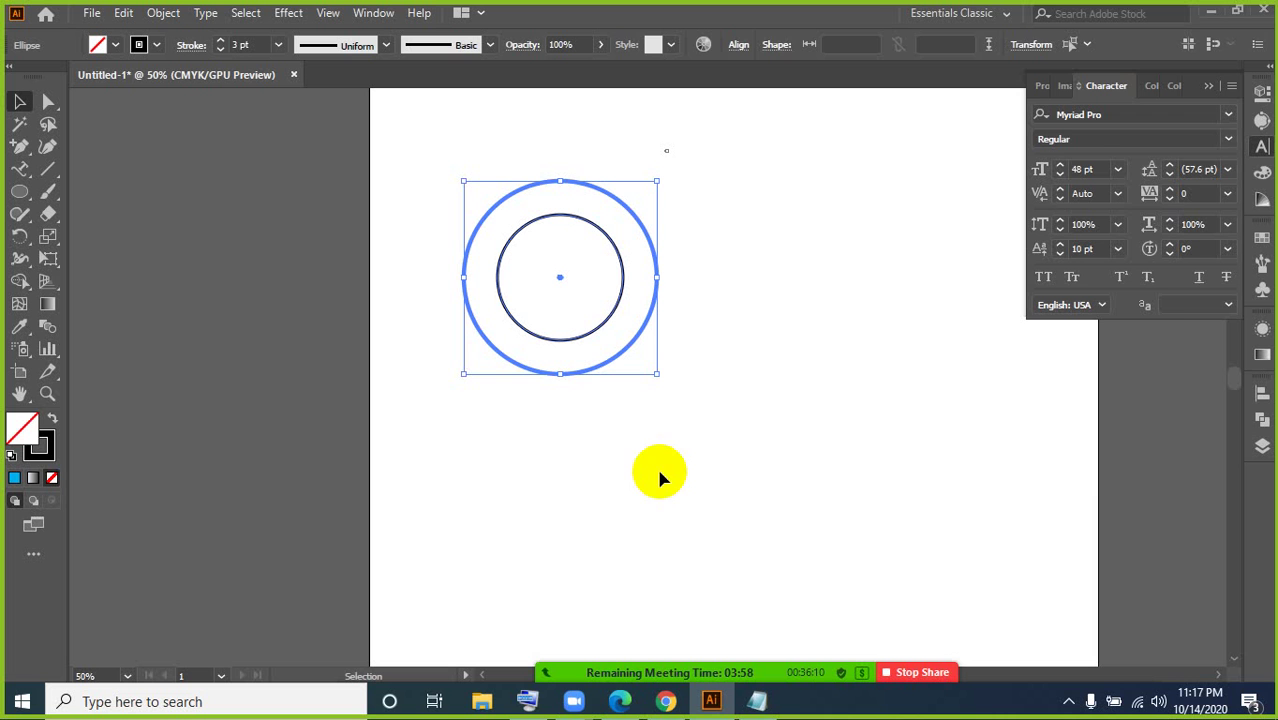
pyautogui.click(598, 463)
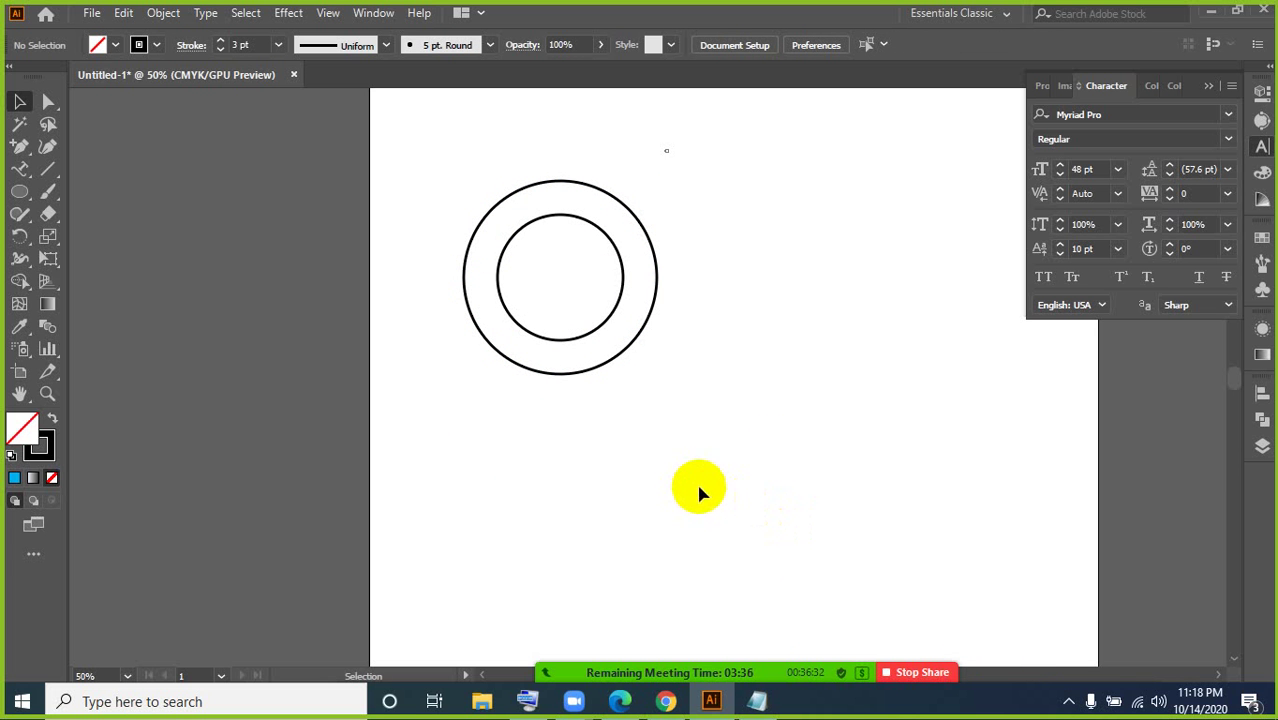
# Step: Switch to Chrome and open the Mission IT Institute Facebook group in a new tab
pyautogui.click(665, 700)
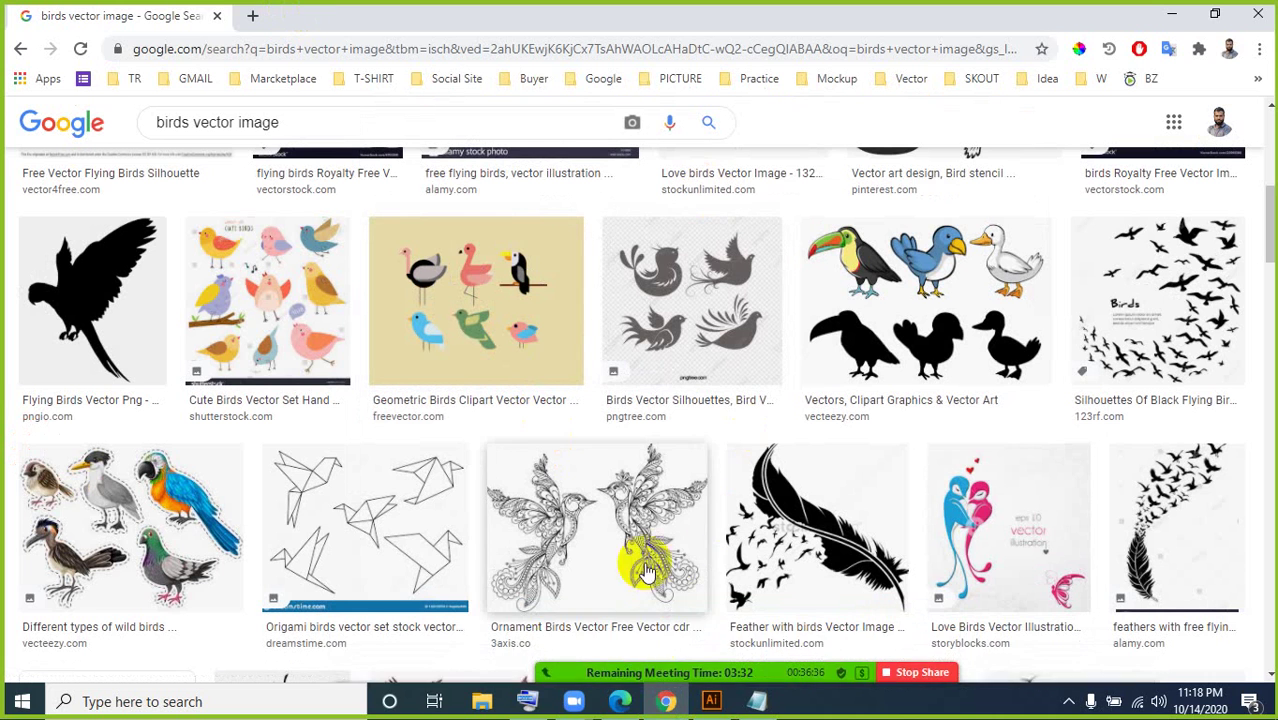
pyautogui.click(614, 628)
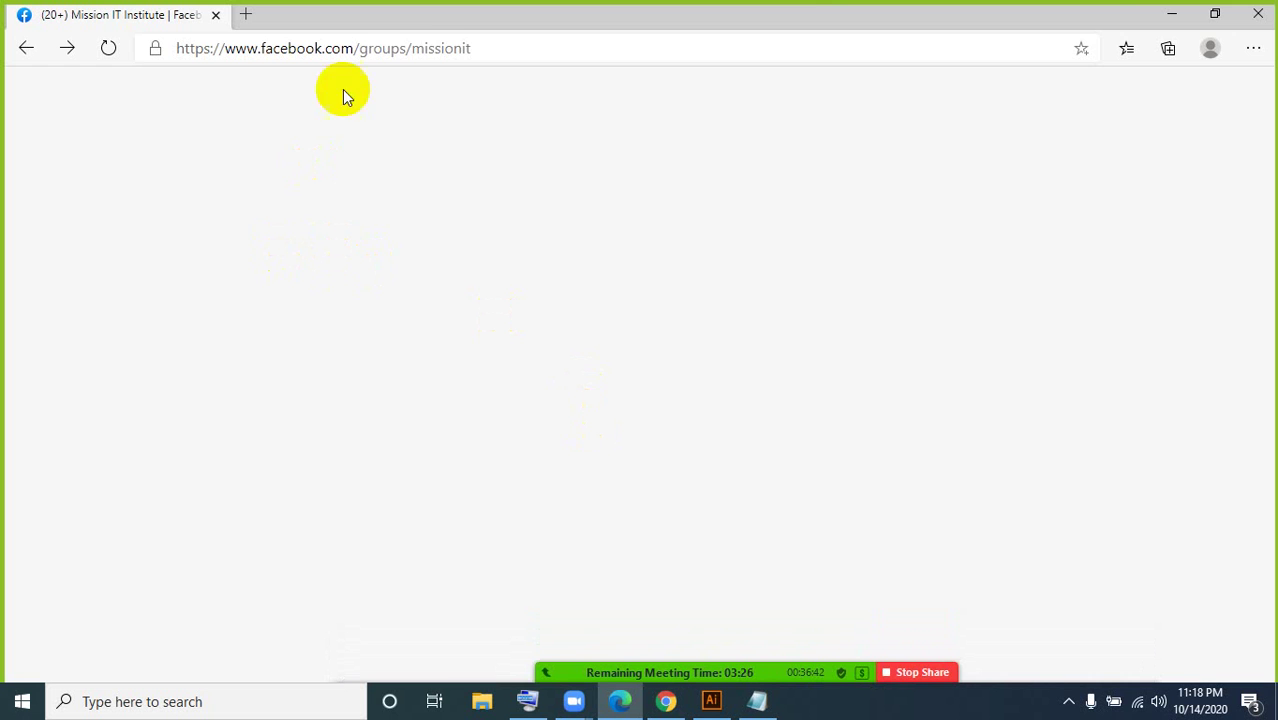
pyautogui.click(1259, 16)
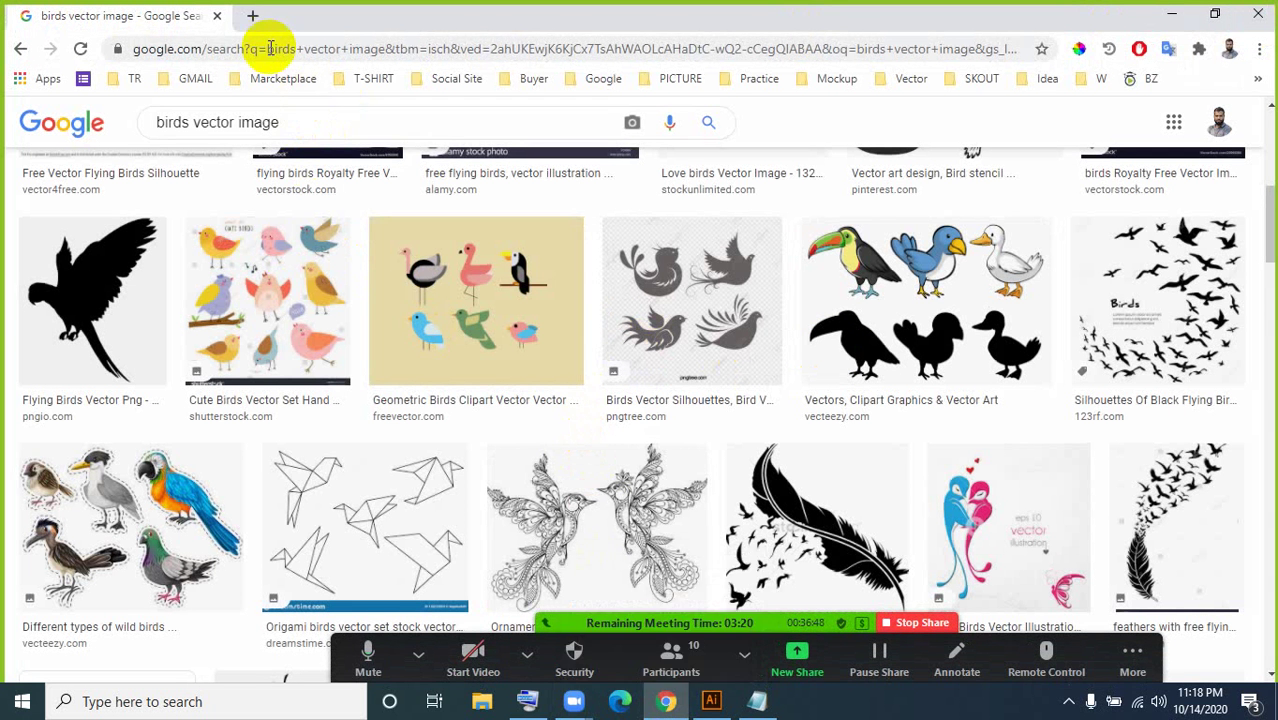
pyautogui.click(253, 16)
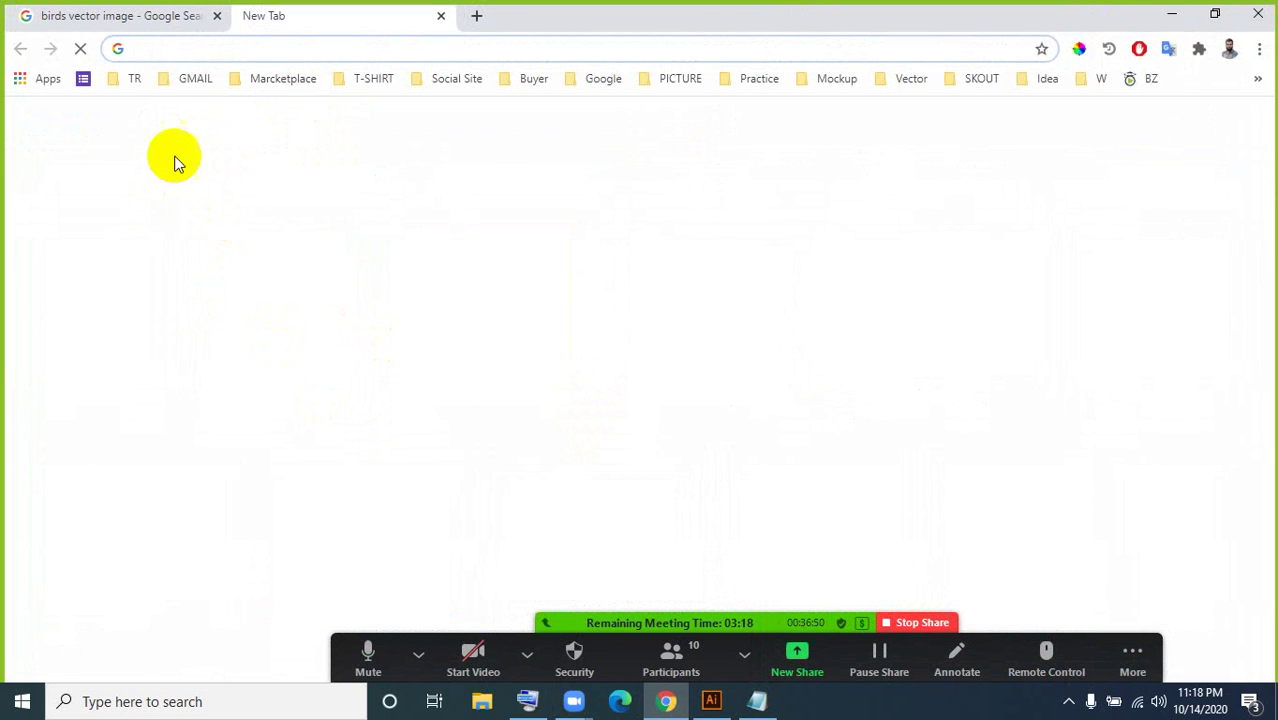
pyautogui.click(618, 488)
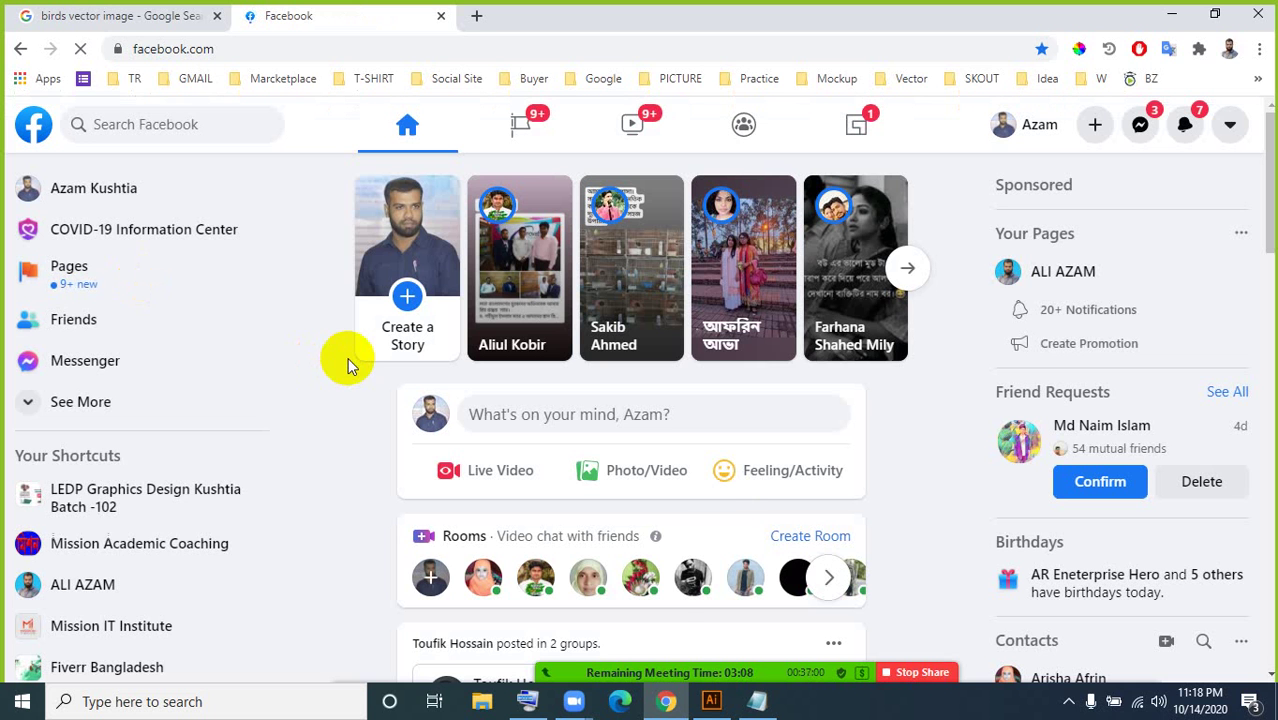
pyautogui.click(241, 126)
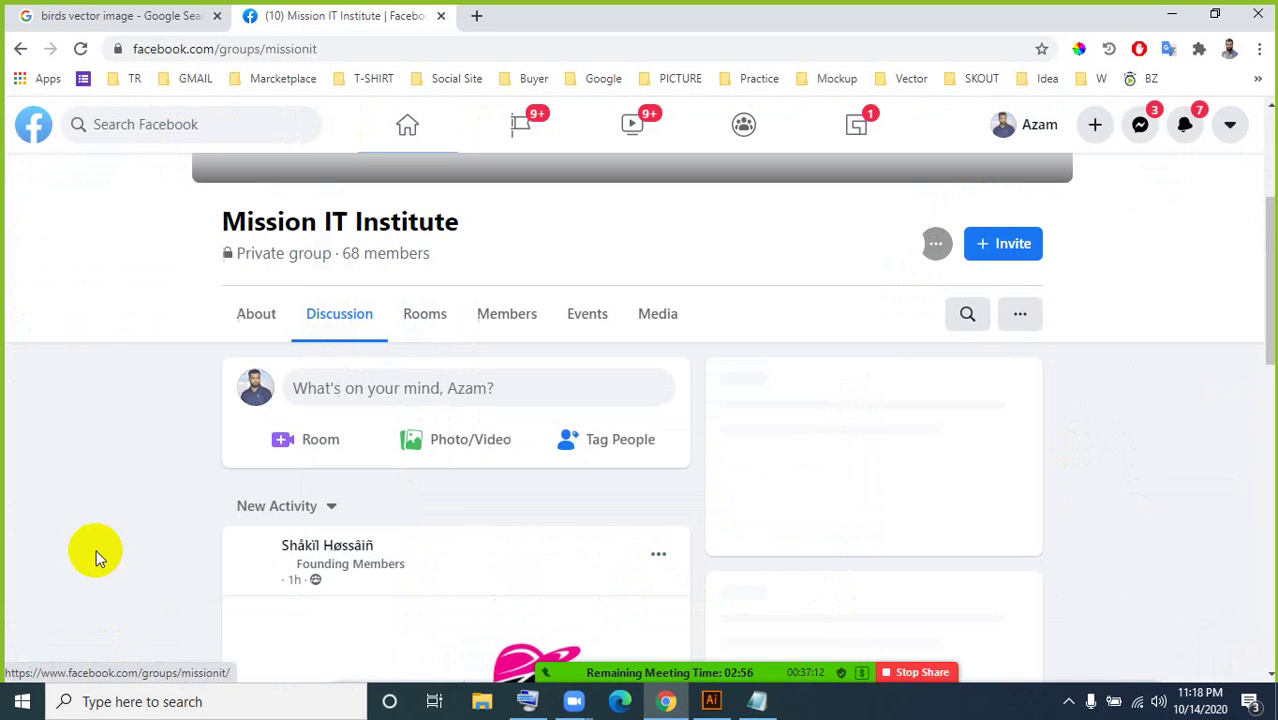
# Step: Look through the group's posts and view the photo showing three circular badge designs
pyautogui.scroll(-1, 415, 485)
pyautogui.scroll(-4, 415, 488)
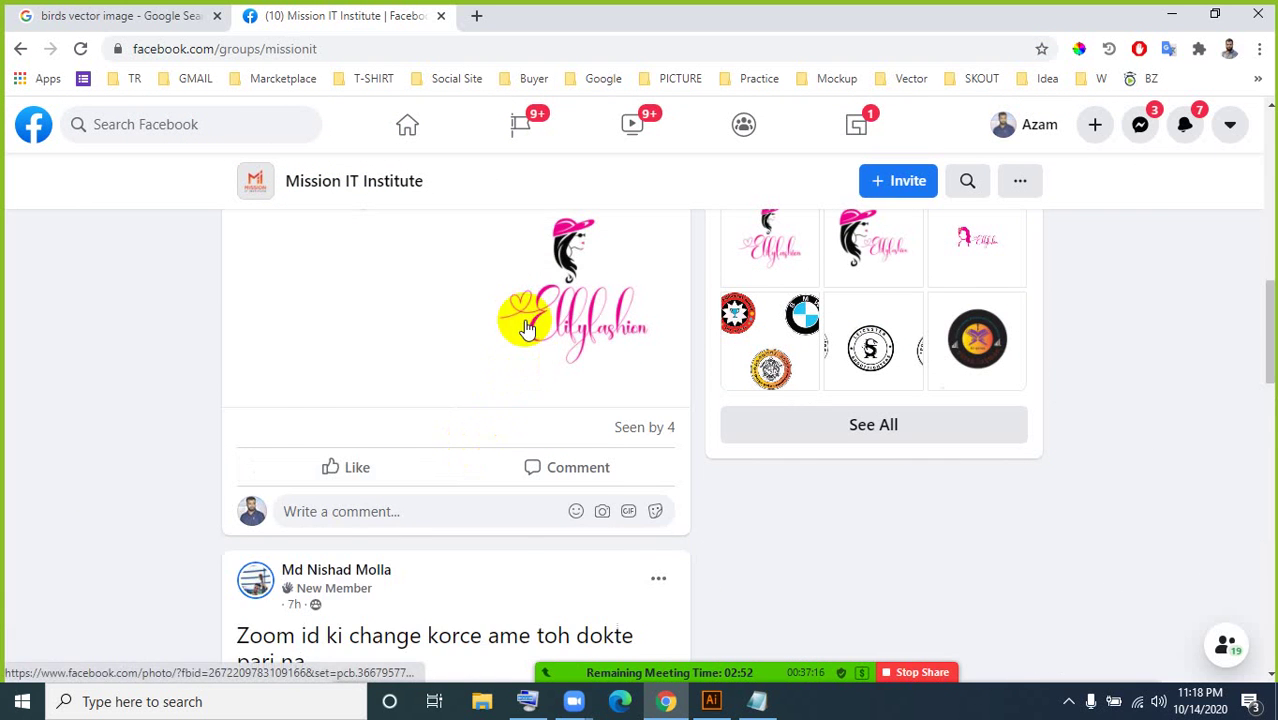
pyautogui.scroll(-9, 540, 373)
pyautogui.scroll(-4, 476, 470)
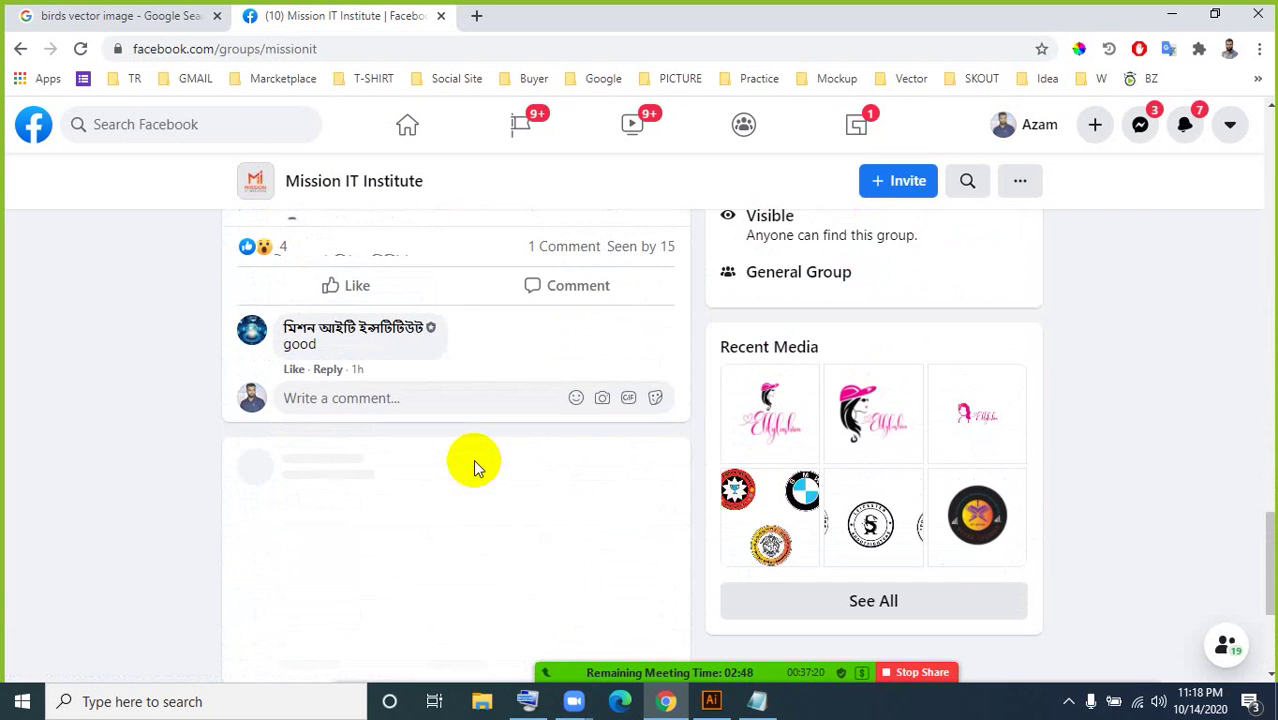
pyautogui.click(803, 507)
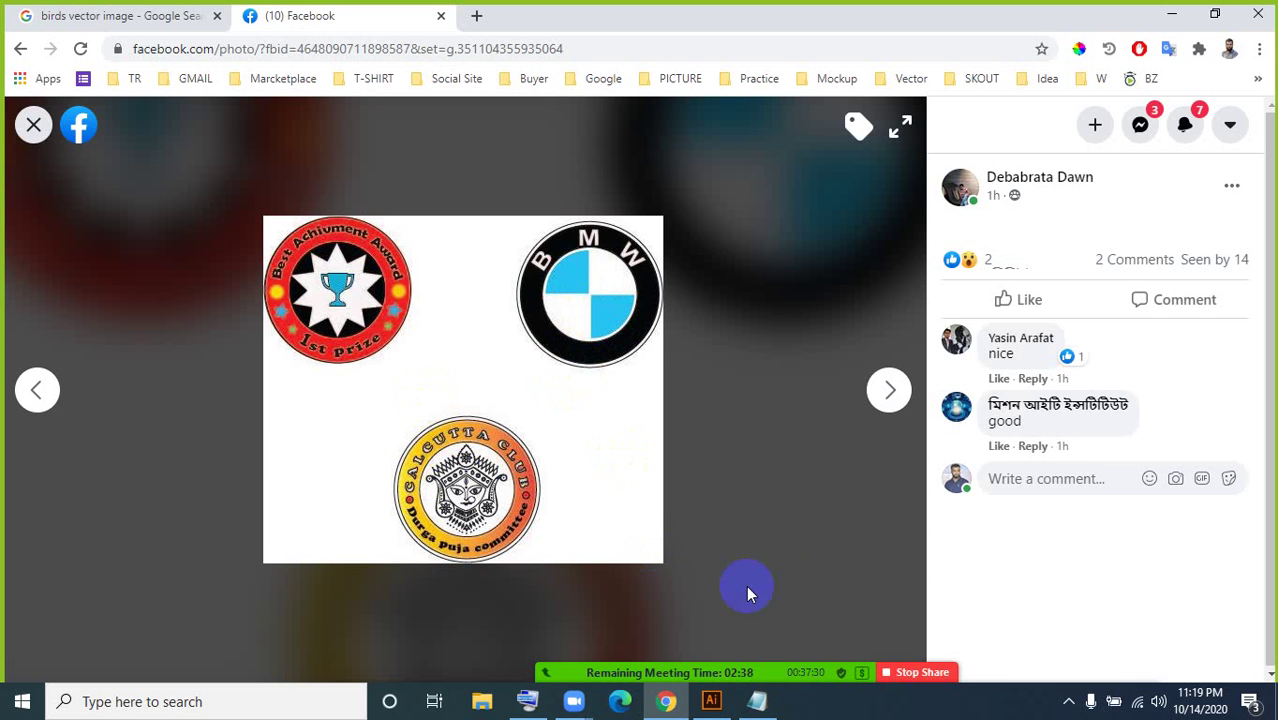
pyautogui.click(33, 128)
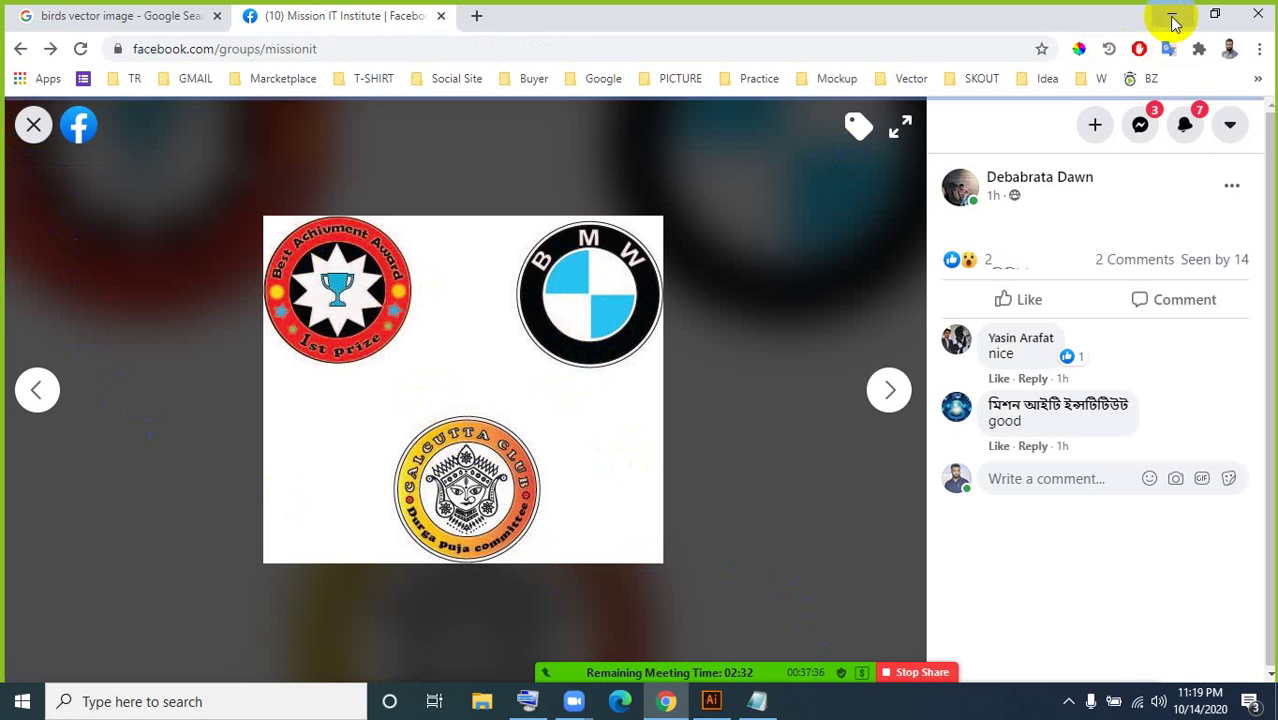
# Step: Switch back to the Illustrator document with the two concentric circles
pyautogui.click(1172, 14)
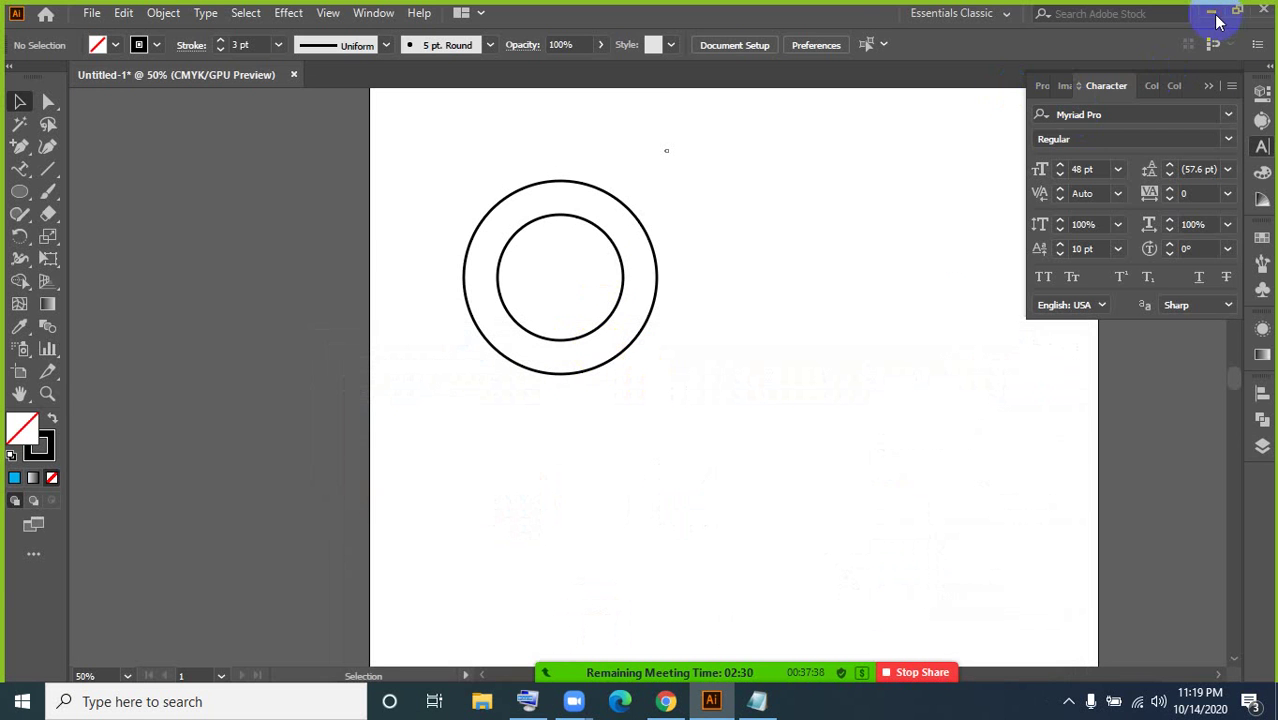
pyautogui.click(1210, 12)
pyautogui.click(711, 701)
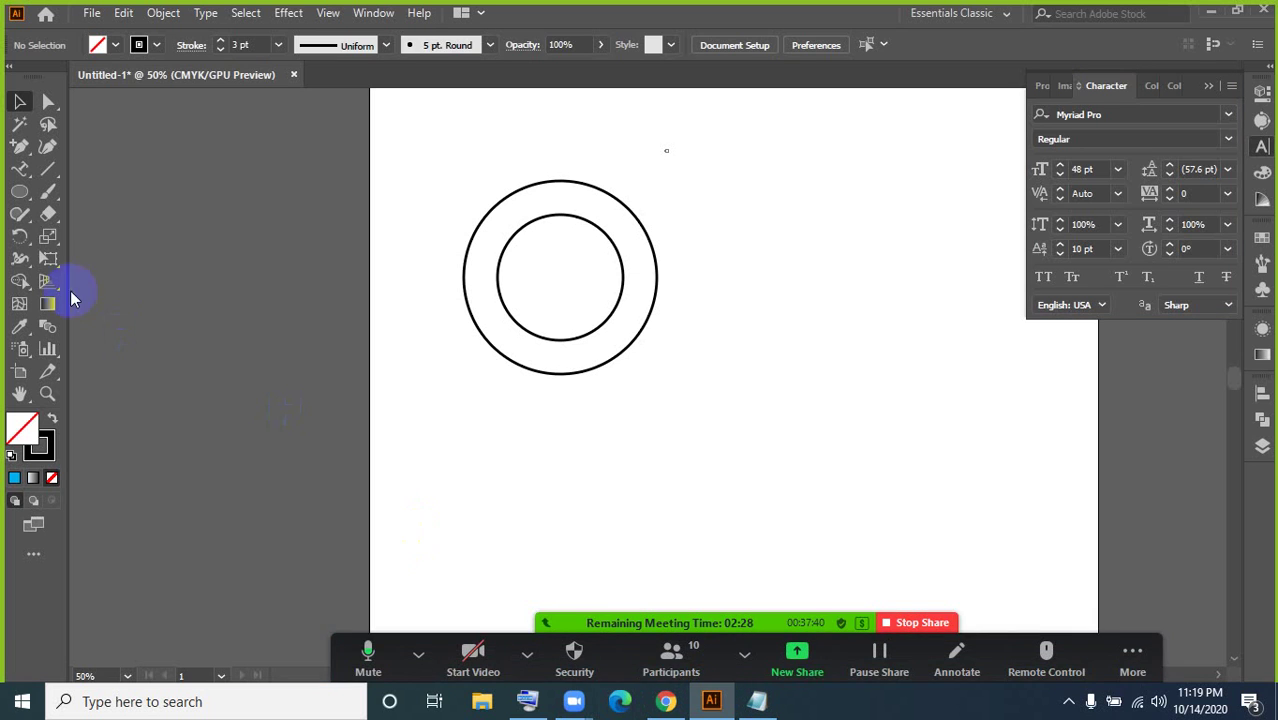
pyautogui.click(20, 240)
pyautogui.moveTo(20, 248)
pyautogui.mouseDown()
pyautogui.moveTo(87, 265)
pyautogui.moveTo(101, 238)
pyautogui.mouseUp()
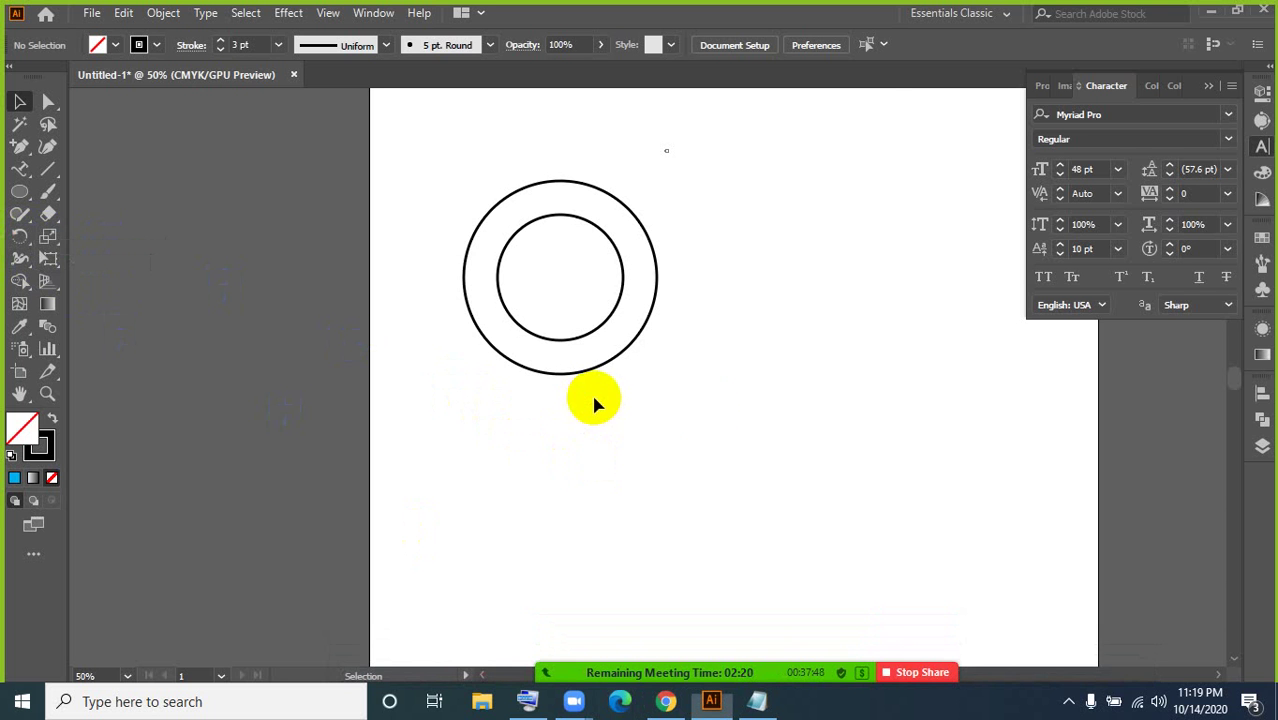
# Step: Draw a circle about the size of the inner ring beside the concentric circles, with black fill and no stroke
pyautogui.moveTo(724, 393); pyautogui.dragTo(452, 402)
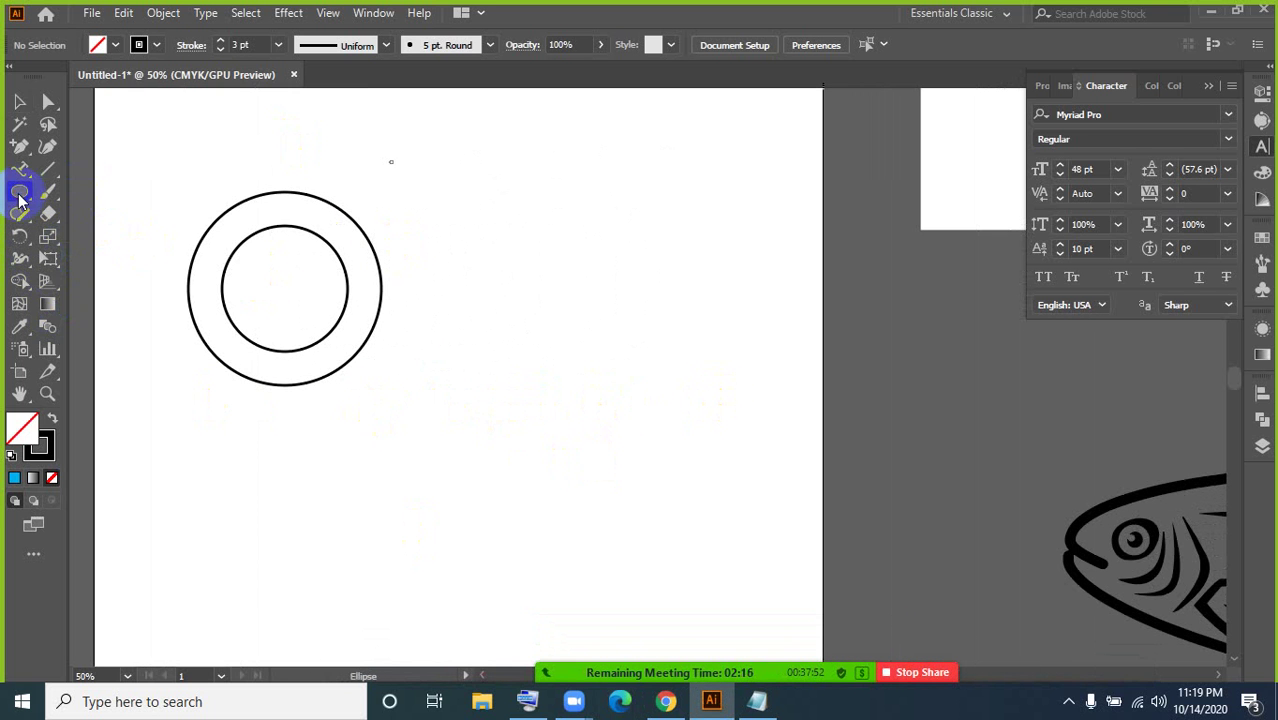
pyautogui.moveTo(570, 266); pyautogui.dragTo(614, 331)
pyautogui.click(53, 422)
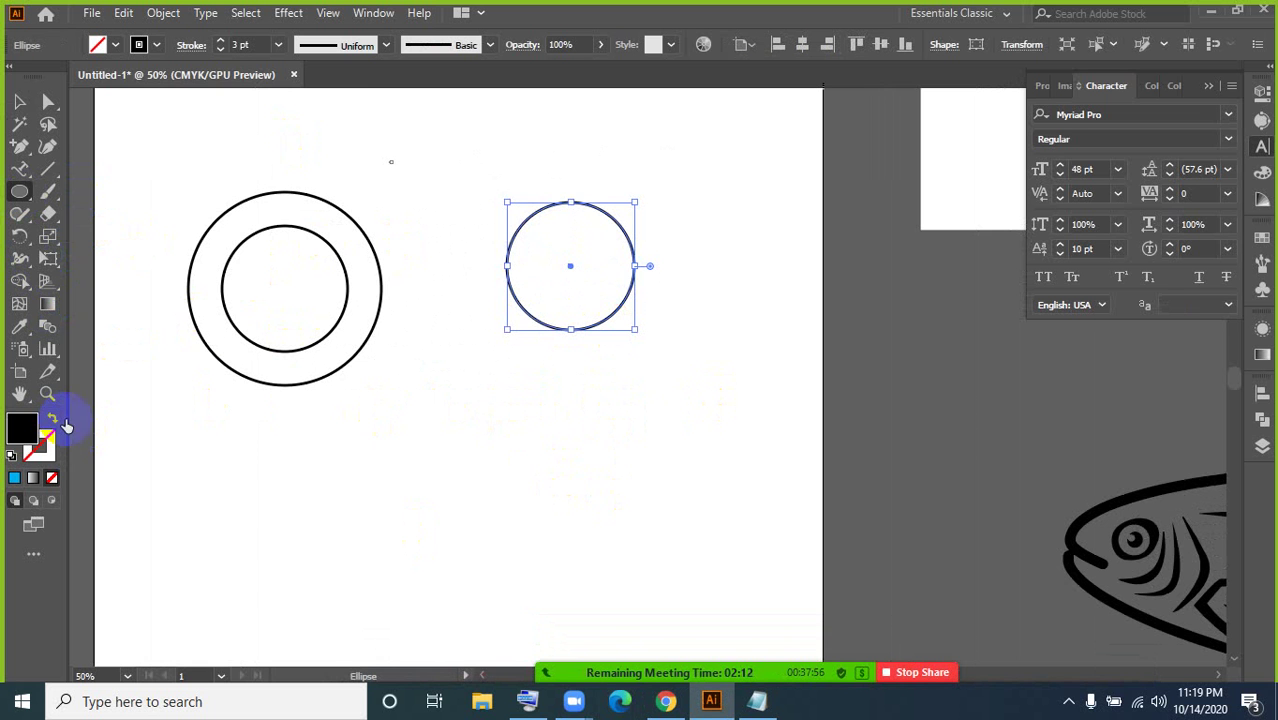
pyautogui.click(19, 101)
pyautogui.click(390, 325)
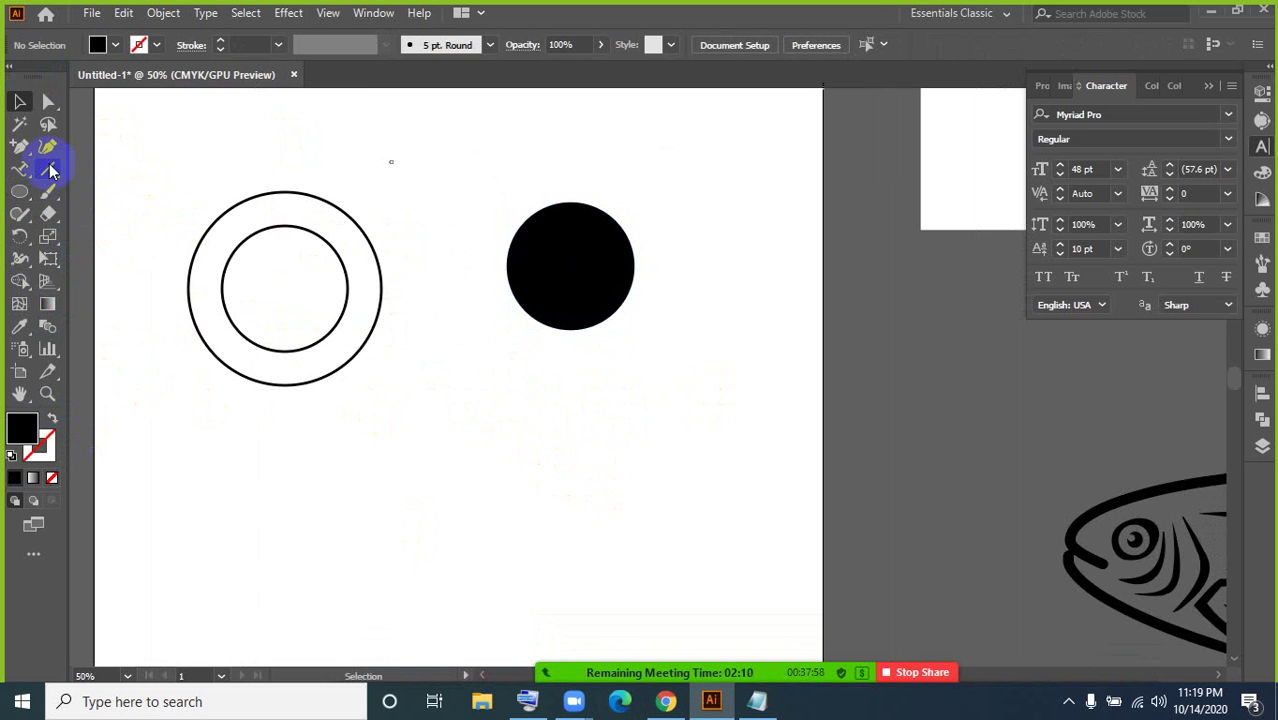
# Step: Draw a vertical and a horizontal straight line with the Pen tool, crossing near the black circle's centre and extending past its edges
pyautogui.moveTo(21, 153); pyautogui.dragTo(57, 145)
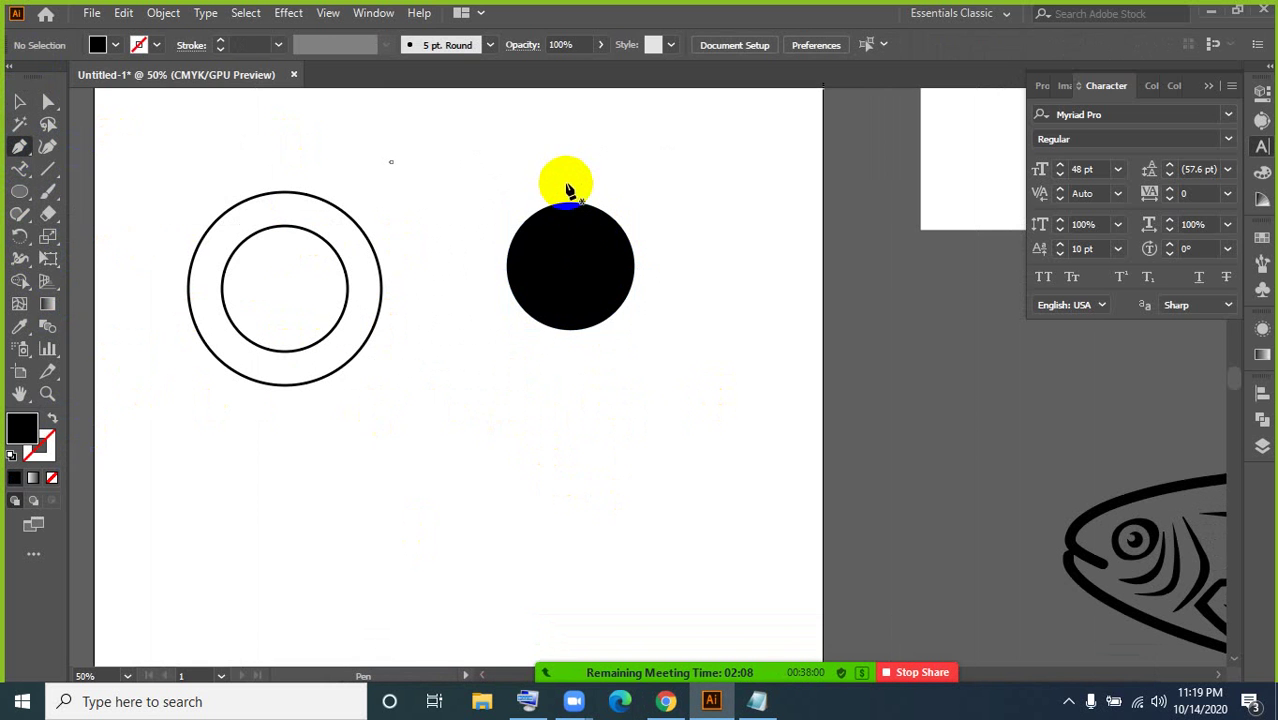
pyautogui.click(566, 186)
pyautogui.click(566, 353)
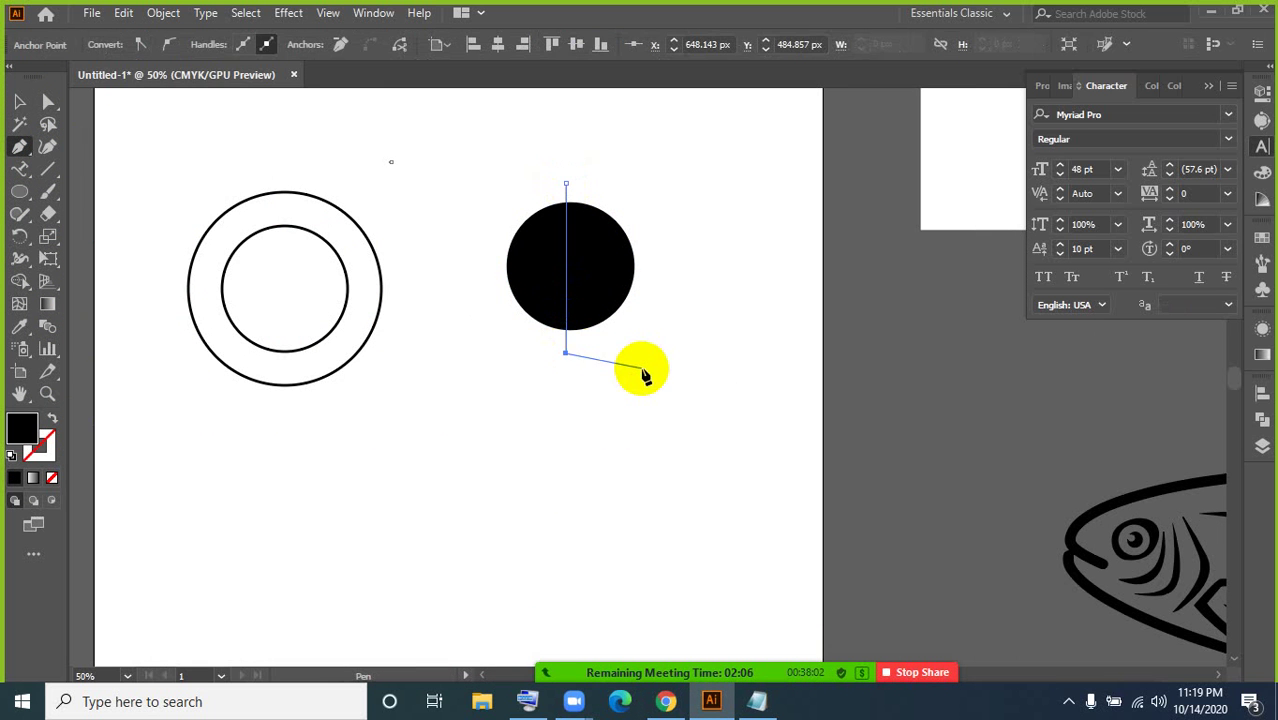
pyautogui.click(488, 270)
pyautogui.click(709, 270)
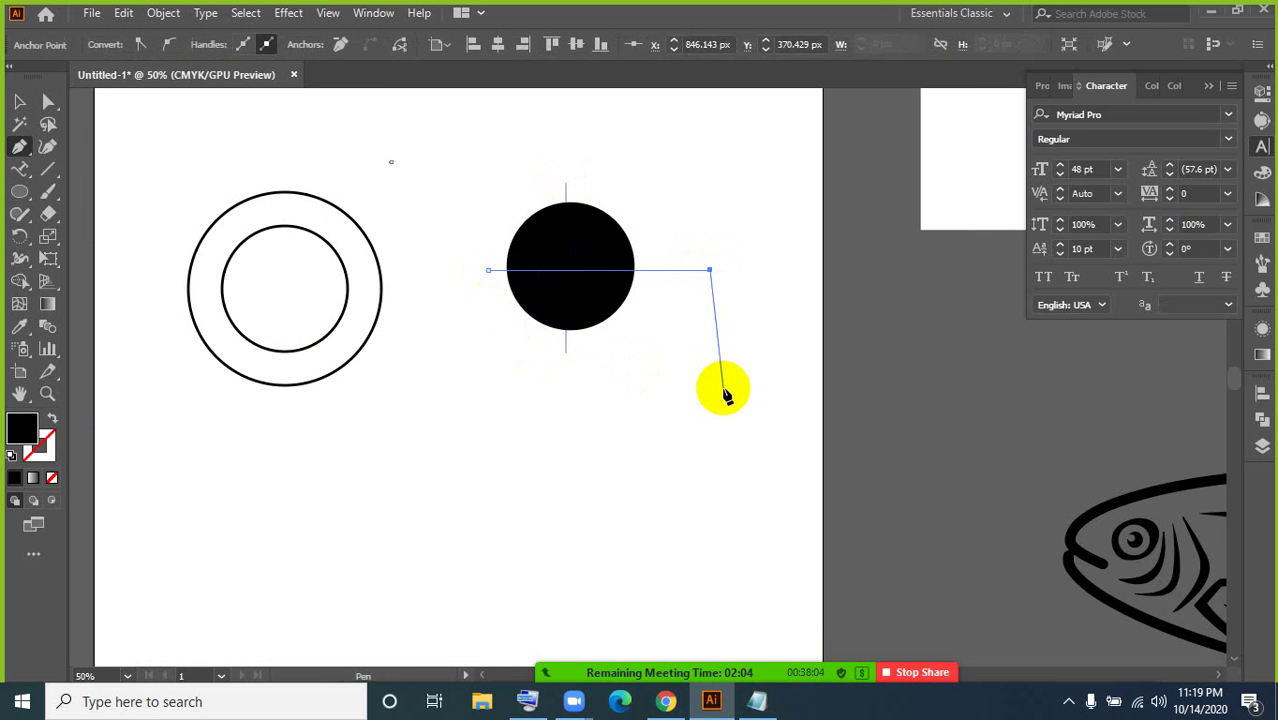
# Step: Align the horizontal line and the black circle on their vertical centres
pyautogui.click(20, 99)
pyautogui.click(491, 303)
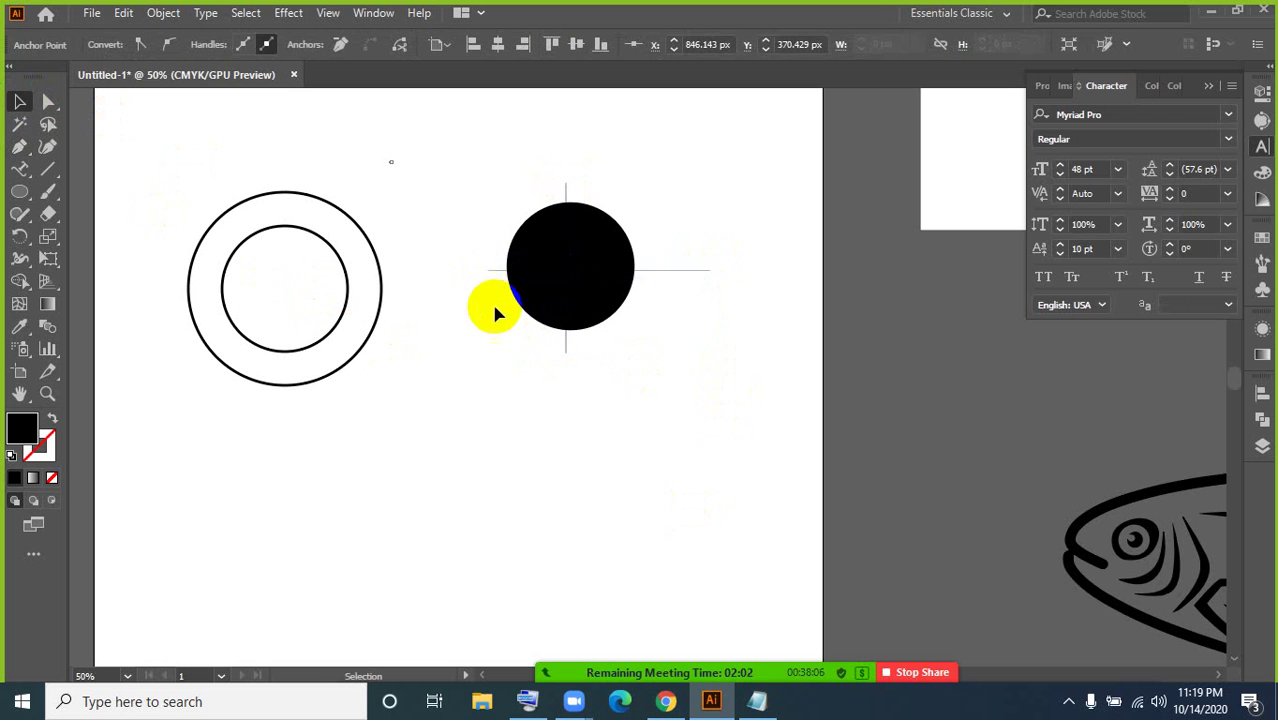
pyautogui.moveTo(491, 199); pyautogui.dragTo(524, 286)
pyautogui.click(882, 45)
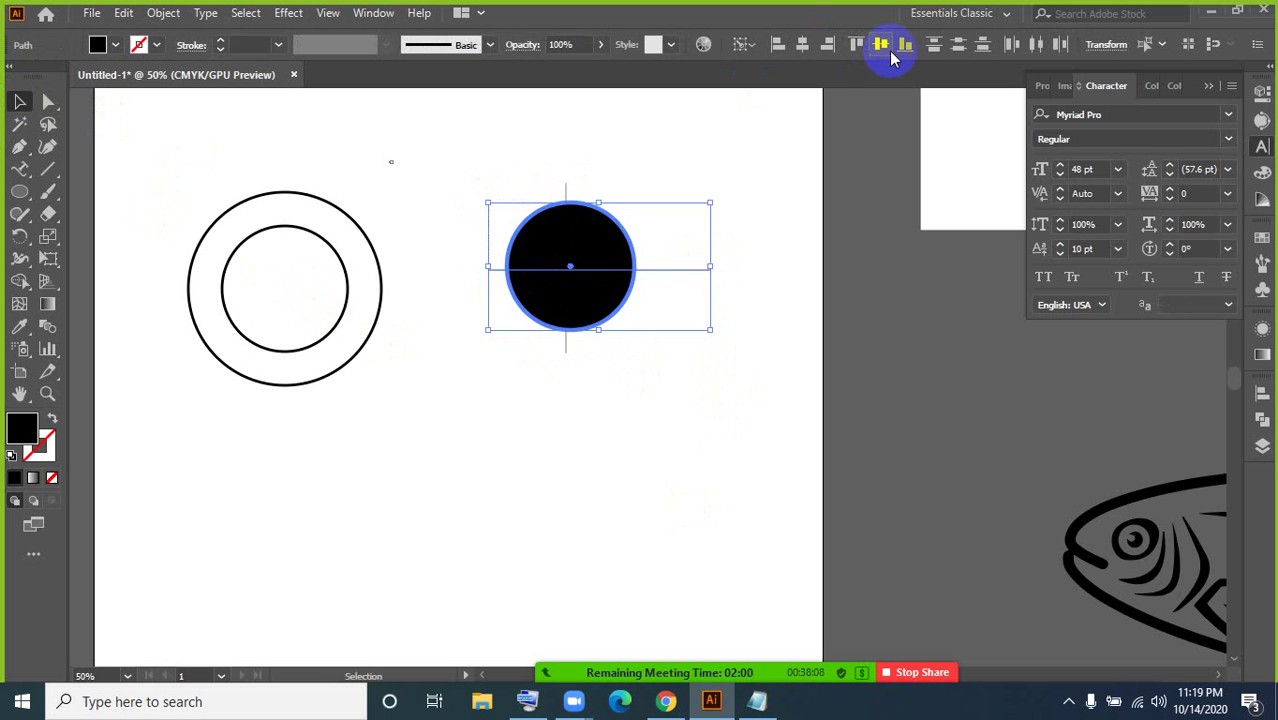
pyautogui.click(880, 44)
pyautogui.click(765, 391)
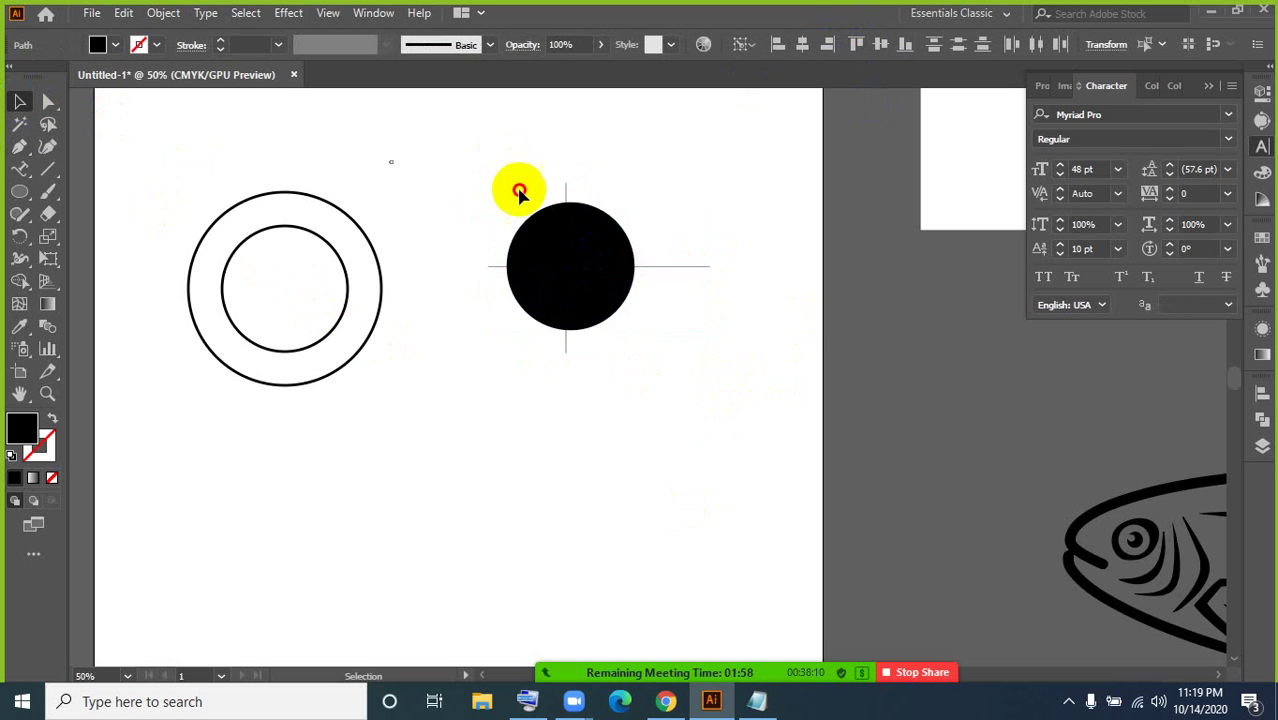
# Step: Align the vertical line and the black circle on their horizontal centres
pyautogui.moveTo(513, 191); pyautogui.dragTo(607, 298)
pyautogui.click(676, 434)
pyautogui.moveTo(540, 179); pyautogui.dragTo(597, 246)
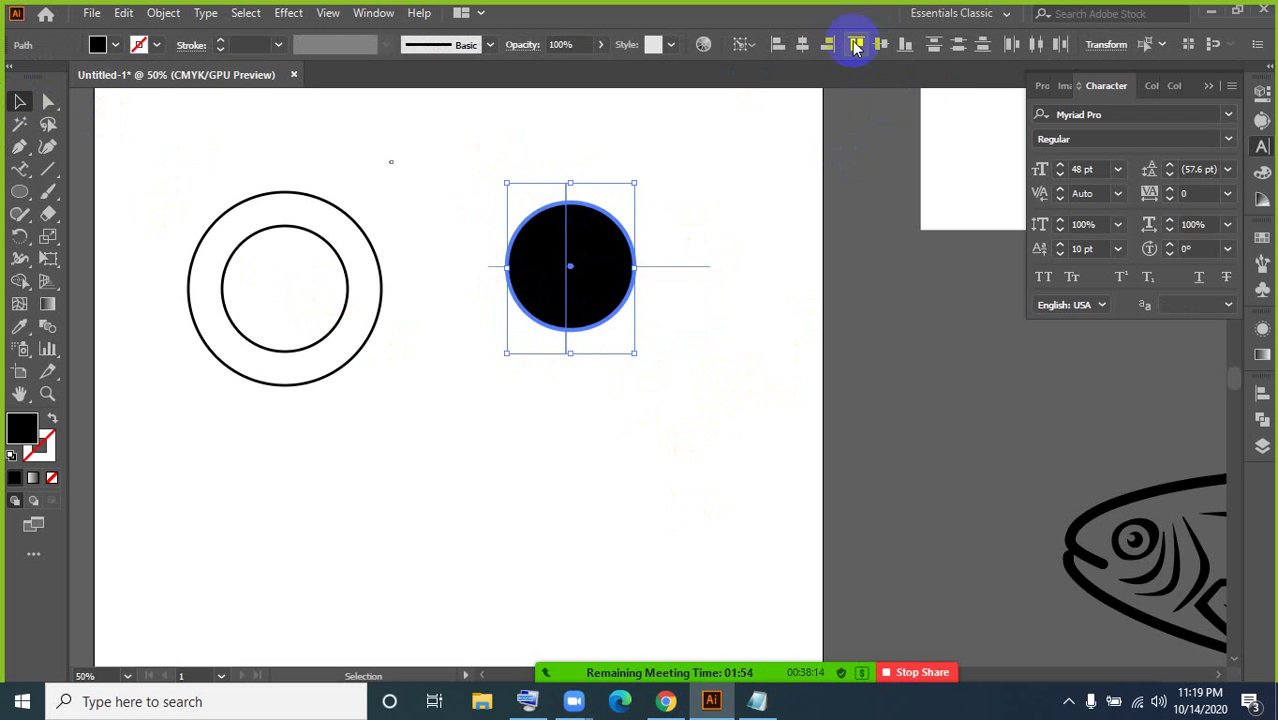
pyautogui.click(804, 44)
pyautogui.click(730, 490)
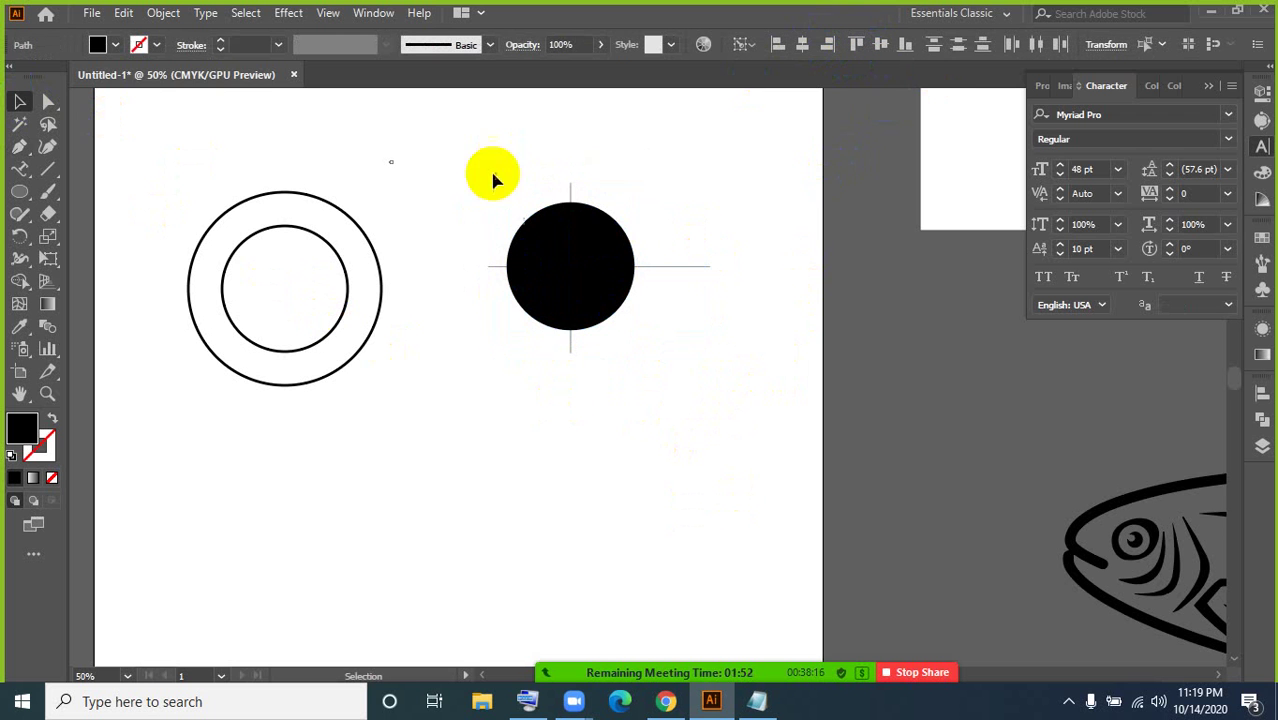
# Step: Split the black circle into four quarters along the two crossing lines with the Shape Builder tool
pyautogui.moveTo(491, 177); pyautogui.dragTo(667, 449)
pyautogui.click(19, 282)
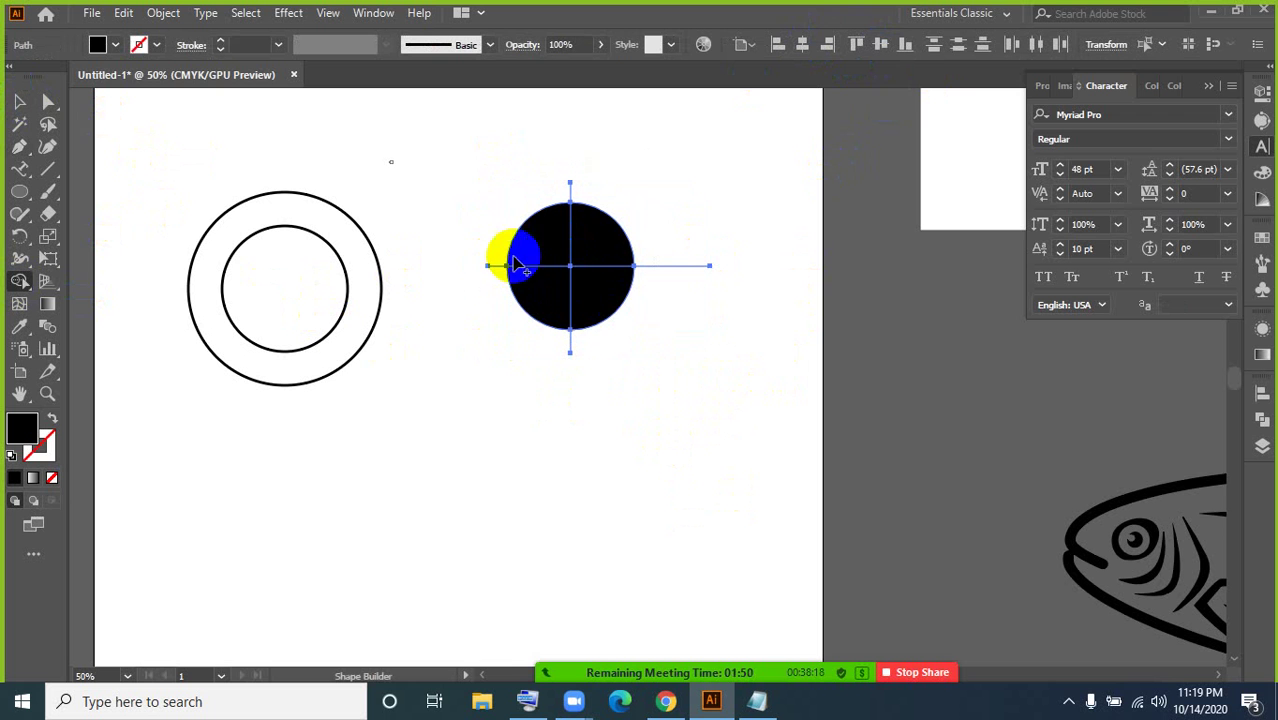
pyautogui.click(547, 236)
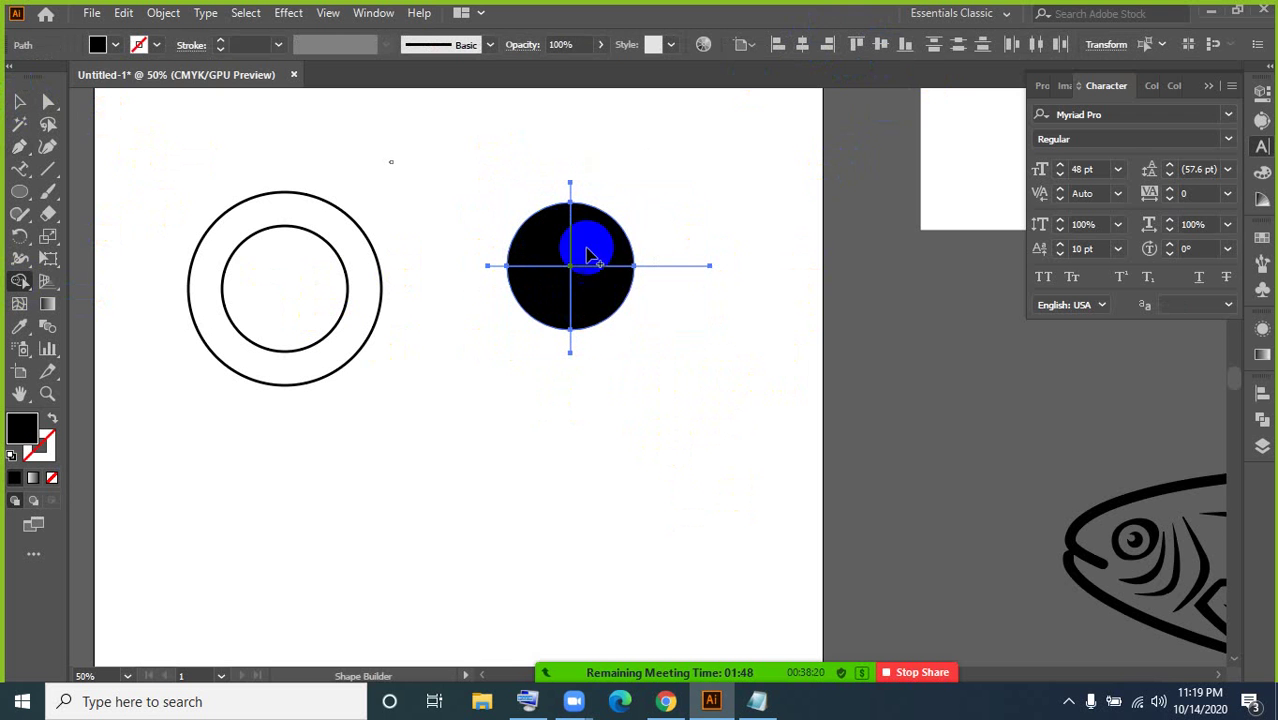
pyautogui.click(19, 101)
pyautogui.click(371, 419)
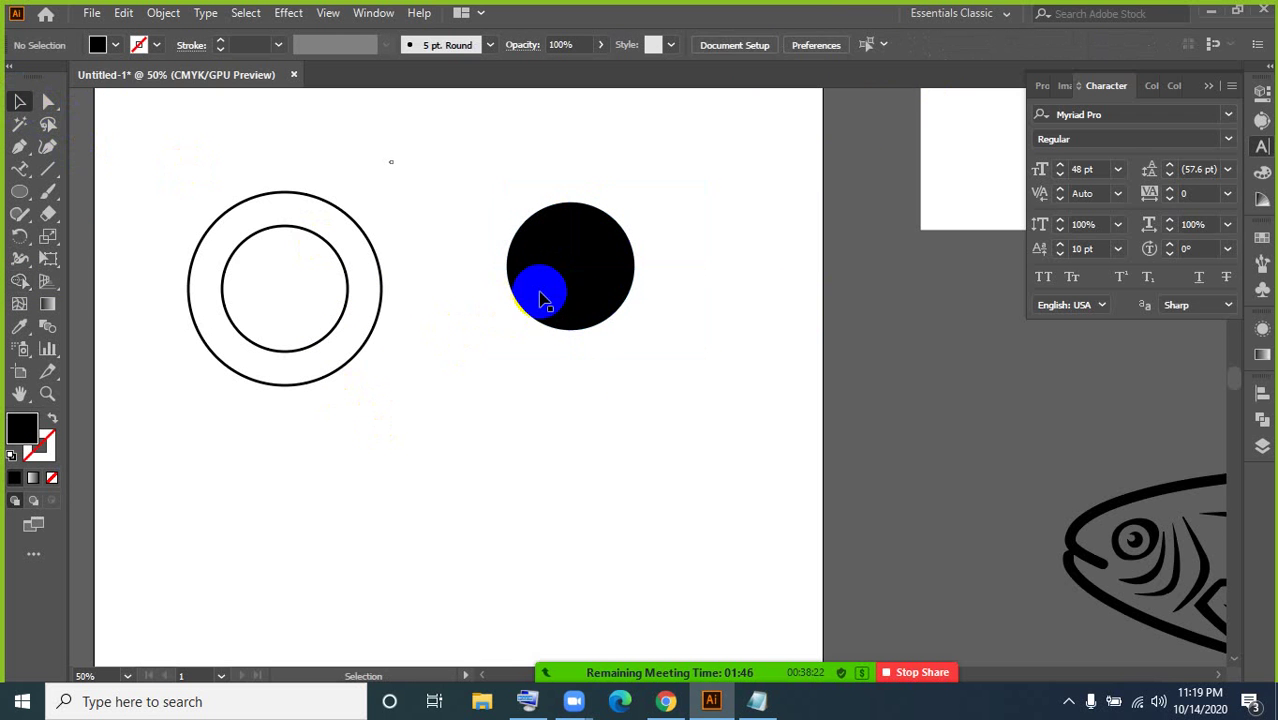
# Step: Move the four circle quarters together down the artboard and delete the leftover line ends
pyautogui.click(542, 285)
pyautogui.click(582, 246)
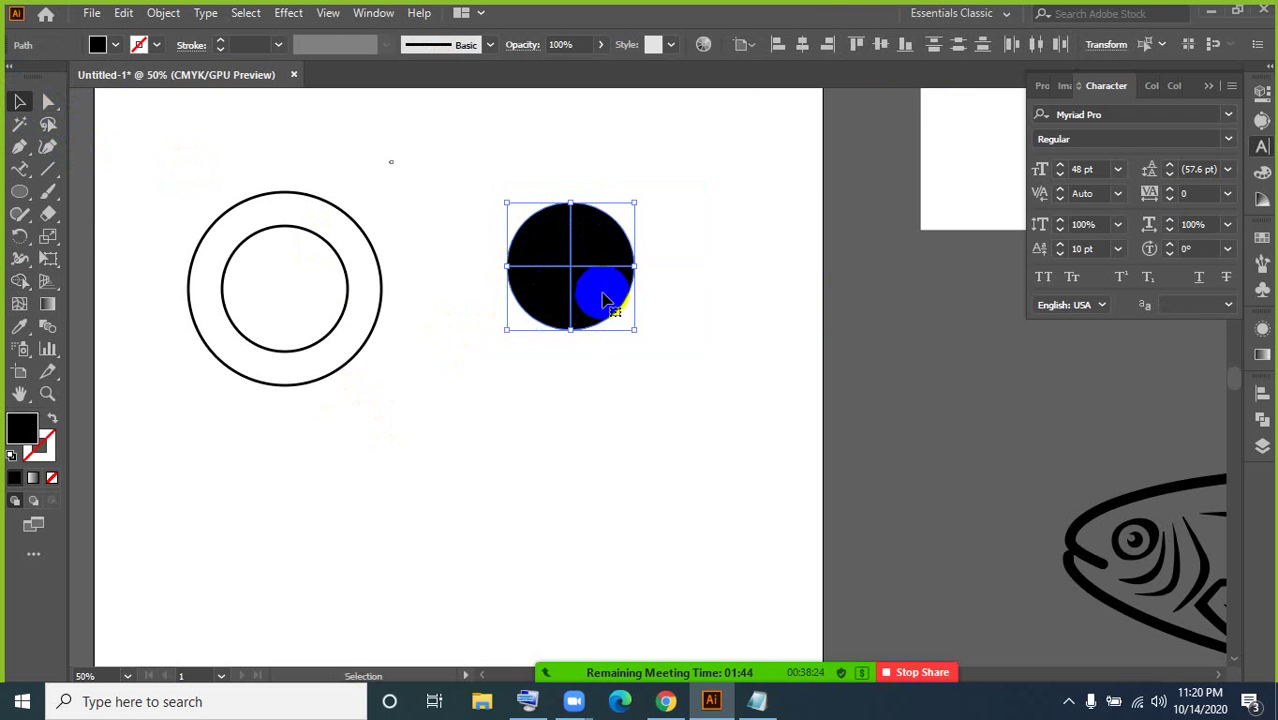
pyautogui.moveTo(599, 291); pyautogui.dragTo(587, 525)
pyautogui.moveTo(487, 140); pyautogui.dragTo(663, 376)
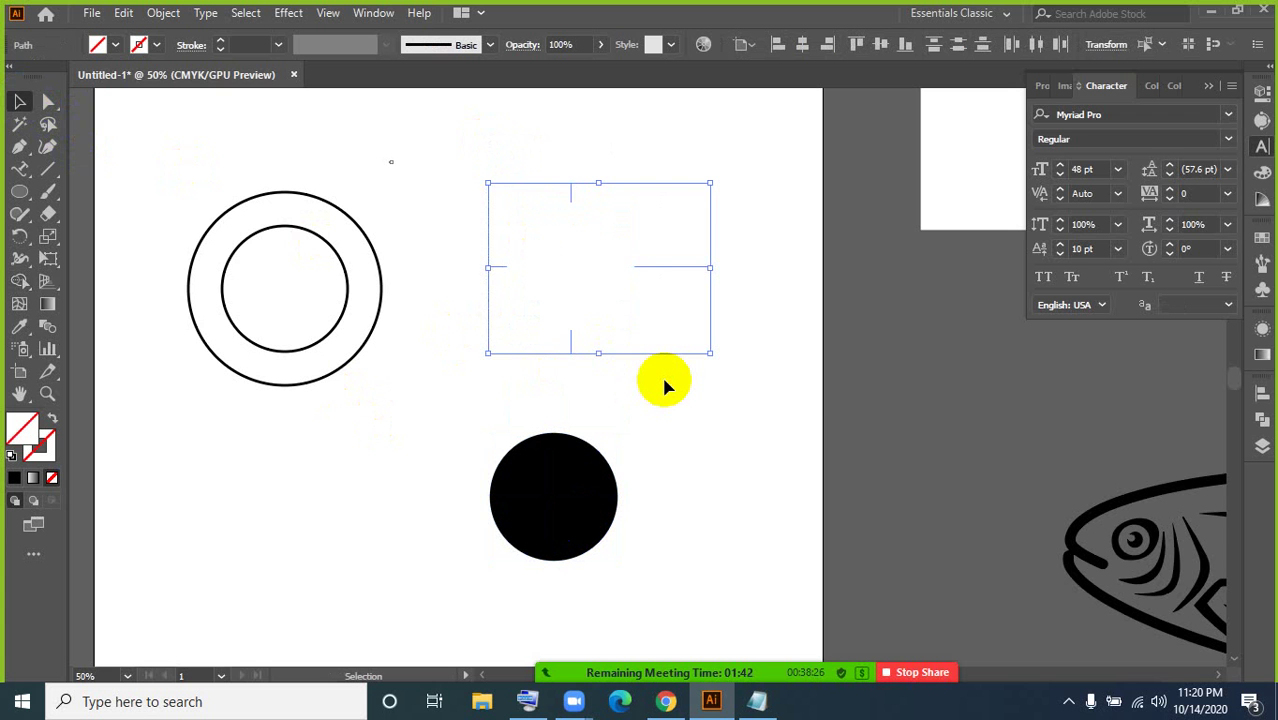
pyautogui.press('Delete')
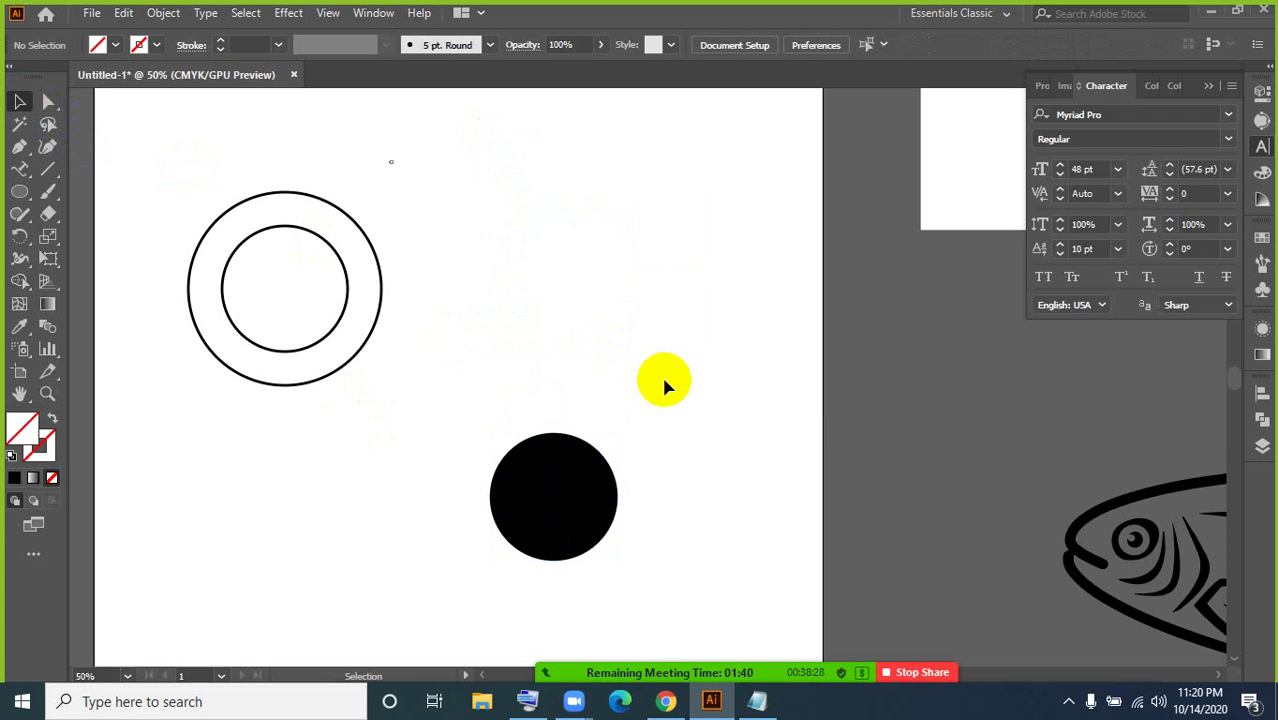
# Step: Fill the upper-left and lower-right quarters of the circle with light blue
pyautogui.scroll(-3, 655, 360)
pyautogui.click(517, 311)
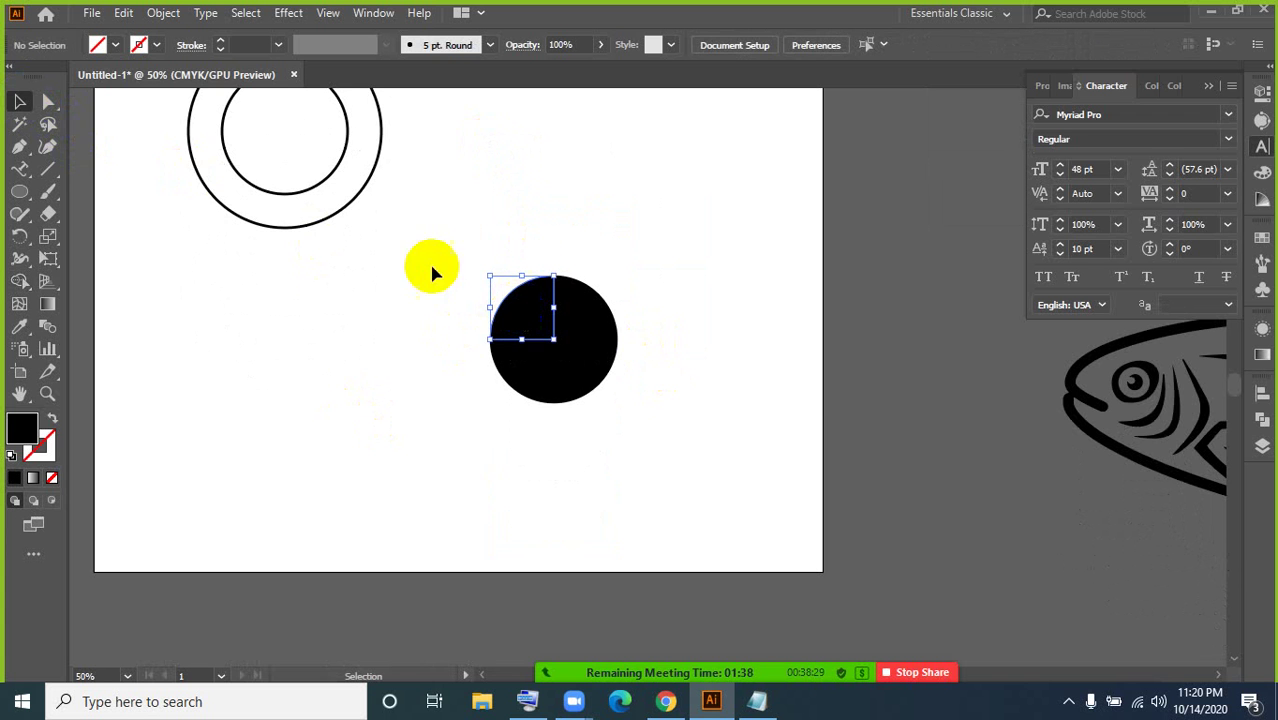
pyautogui.click(116, 45)
pyautogui.click(108, 78)
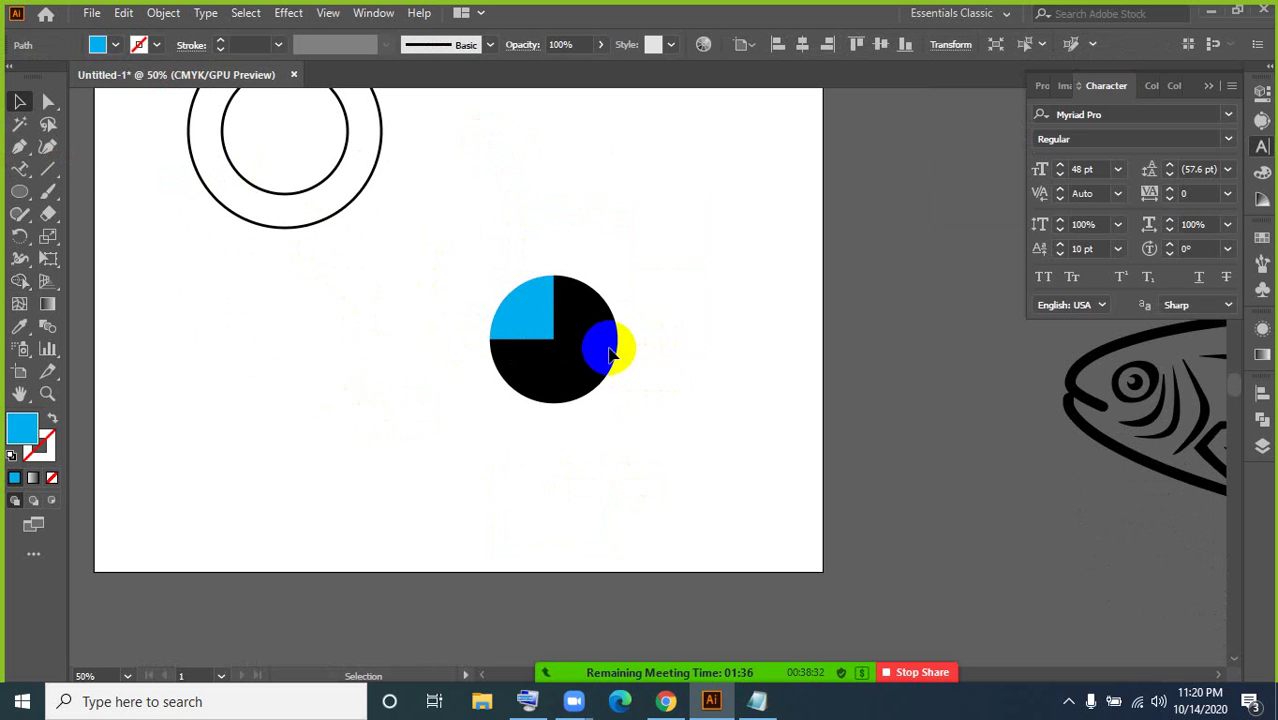
pyautogui.click(595, 372)
pyautogui.click(116, 45)
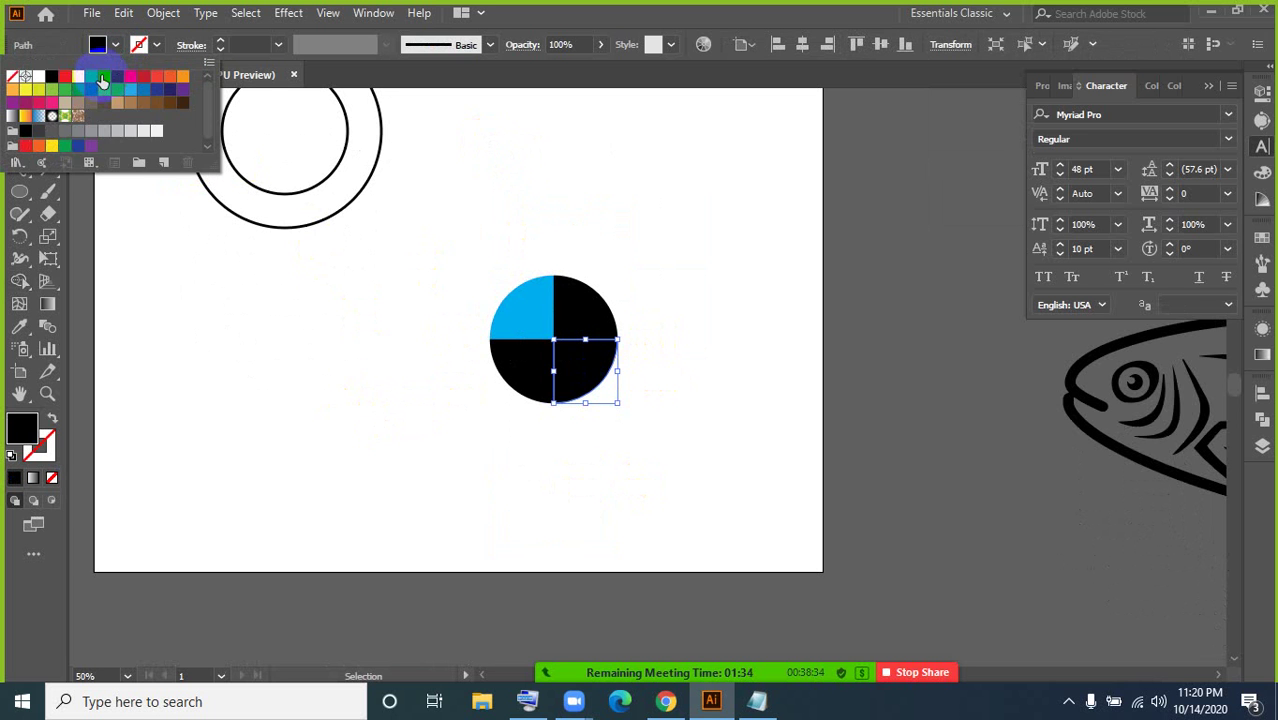
pyautogui.click(101, 78)
pyautogui.click(328, 399)
# Step: Delete the two black quarters at the circle's lower left and upper right
pyautogui.click(522, 362)
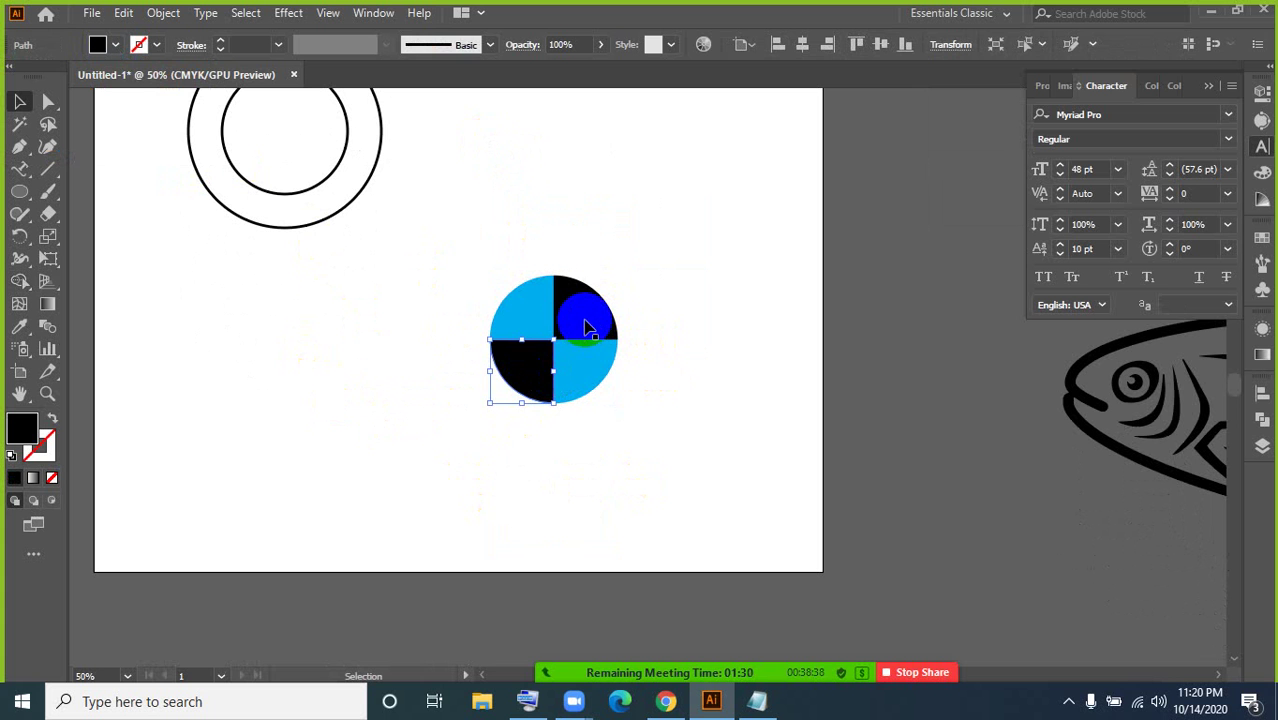
pyautogui.press('Delete')
pyautogui.click(592, 326)
pyautogui.press('Delete')
pyautogui.moveTo(459, 257); pyautogui.dragTo(625, 434)
pyautogui.scroll(-1, 568, 437)
pyautogui.click(598, 392)
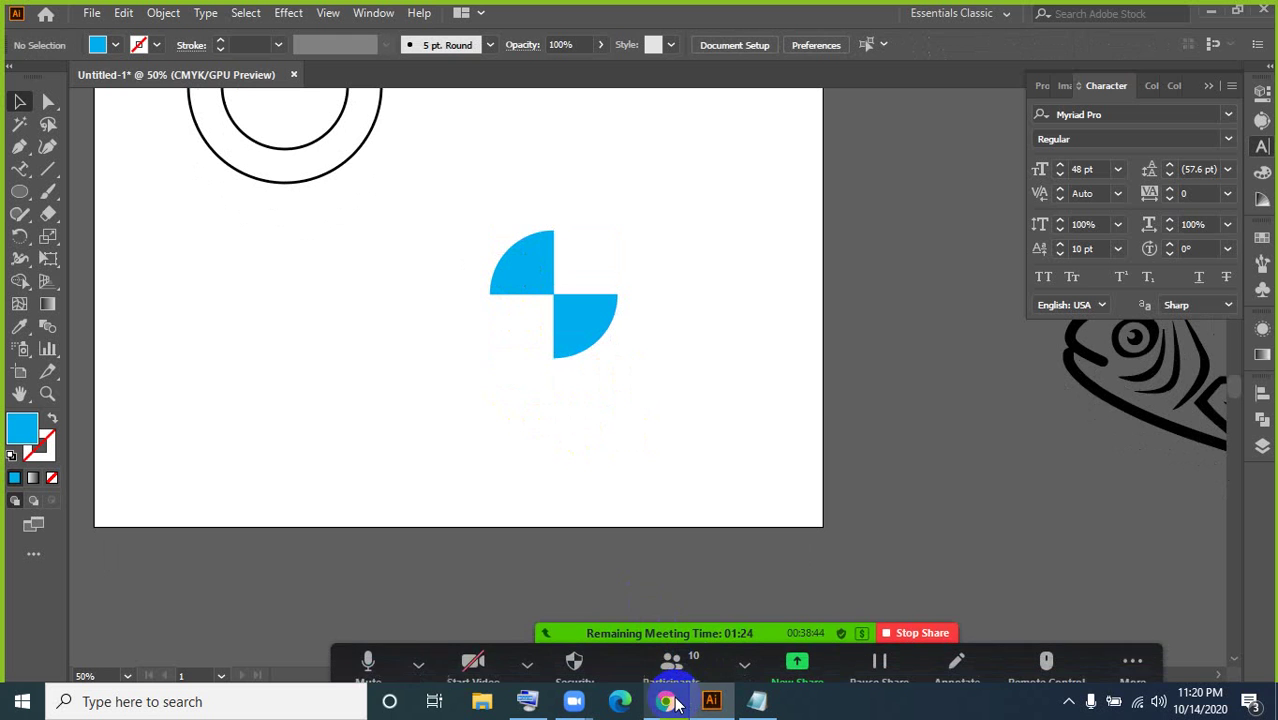
# Step: Delete the lower-right blue quarter of the circle
pyautogui.click(534, 284)
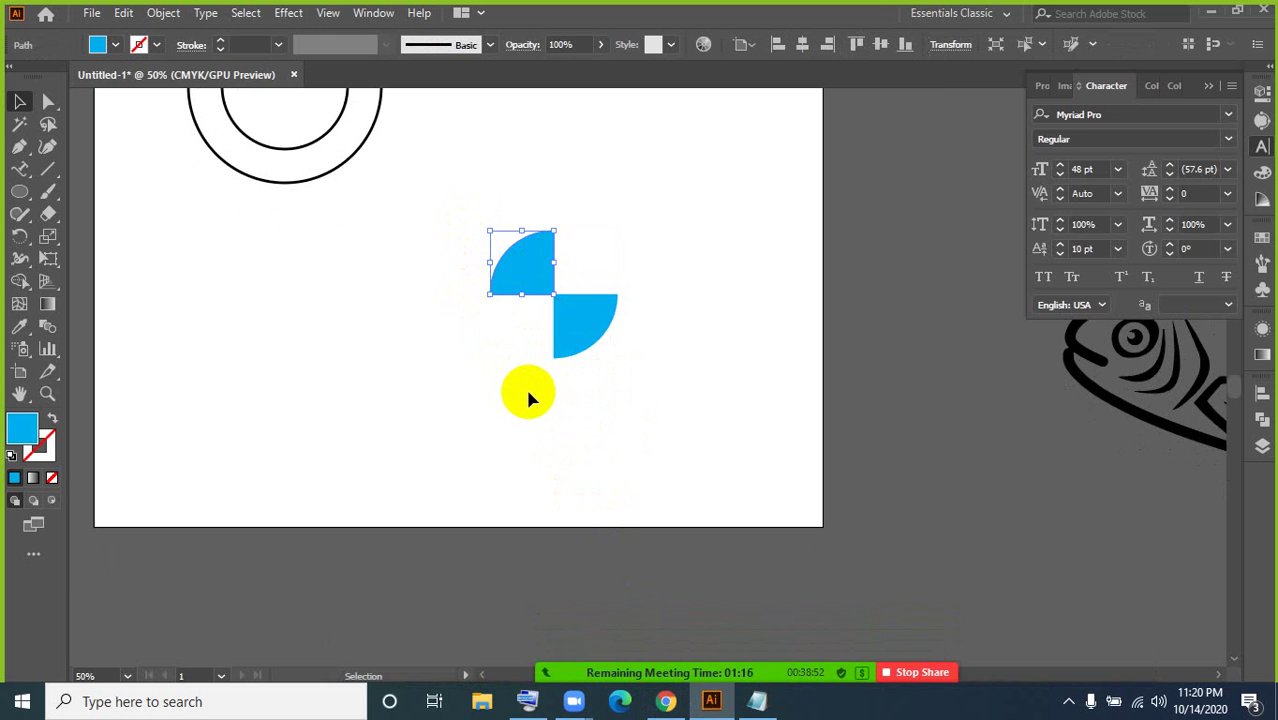
pyautogui.click(584, 328)
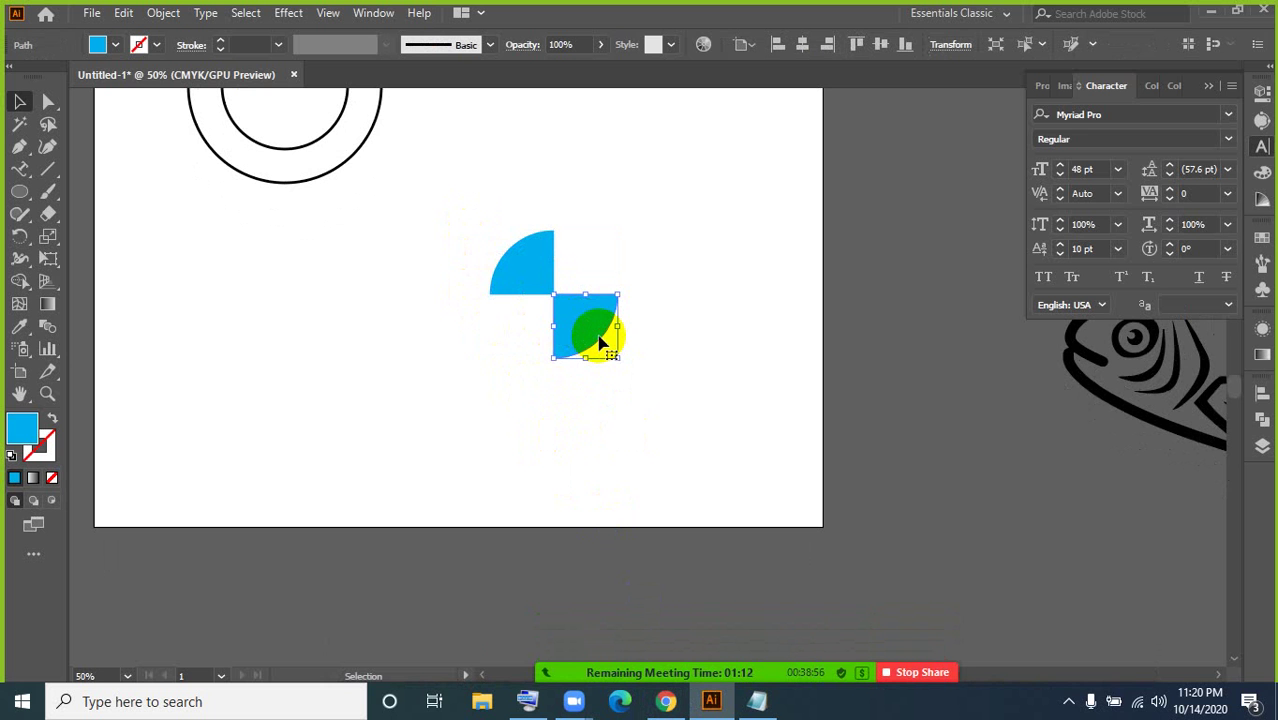
pyautogui.moveTo(600, 343); pyautogui.dragTo(588, 318)
pyautogui.moveTo(596, 343); pyautogui.dragTo(592, 365)
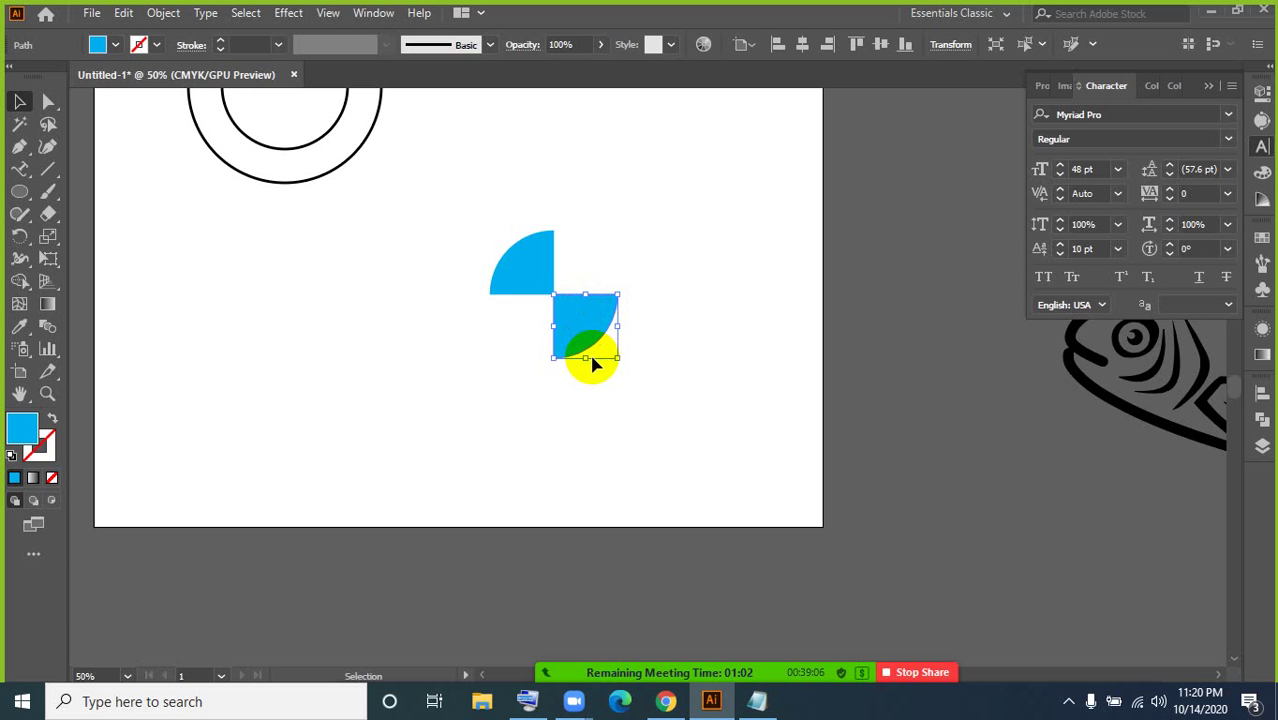
pyautogui.moveTo(591, 364); pyautogui.dragTo(583, 330)
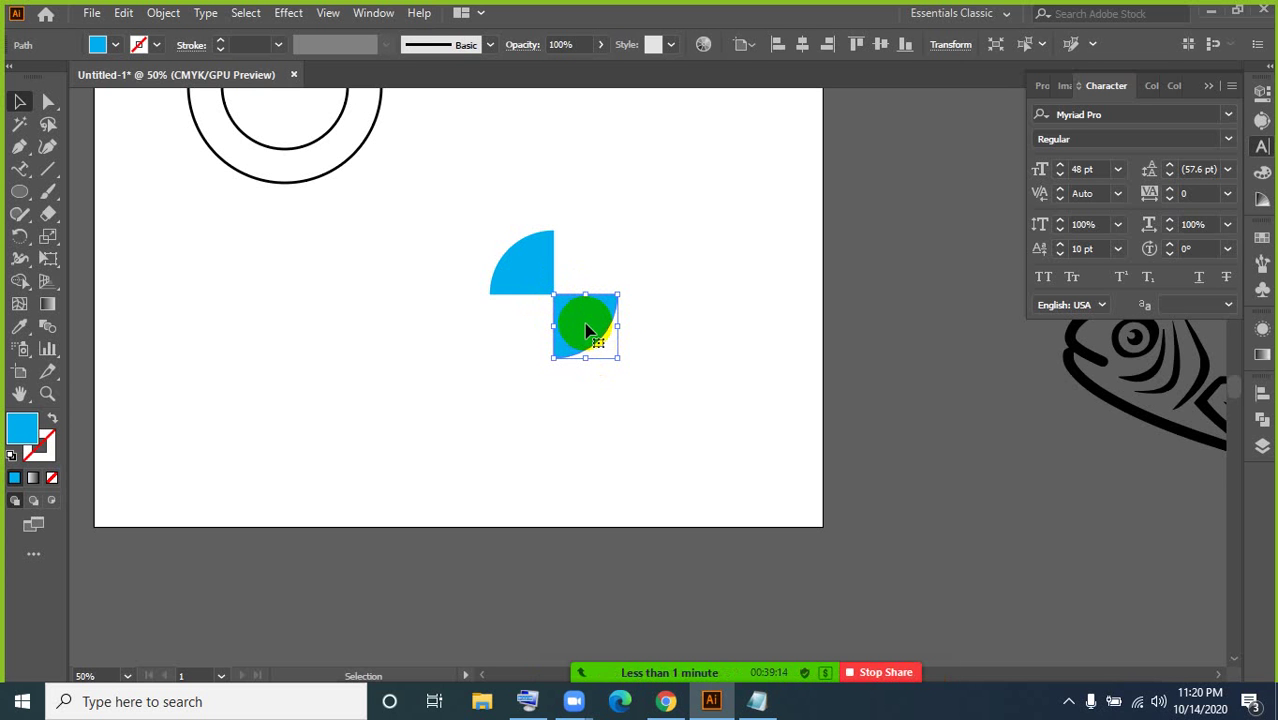
pyautogui.press('Delete')
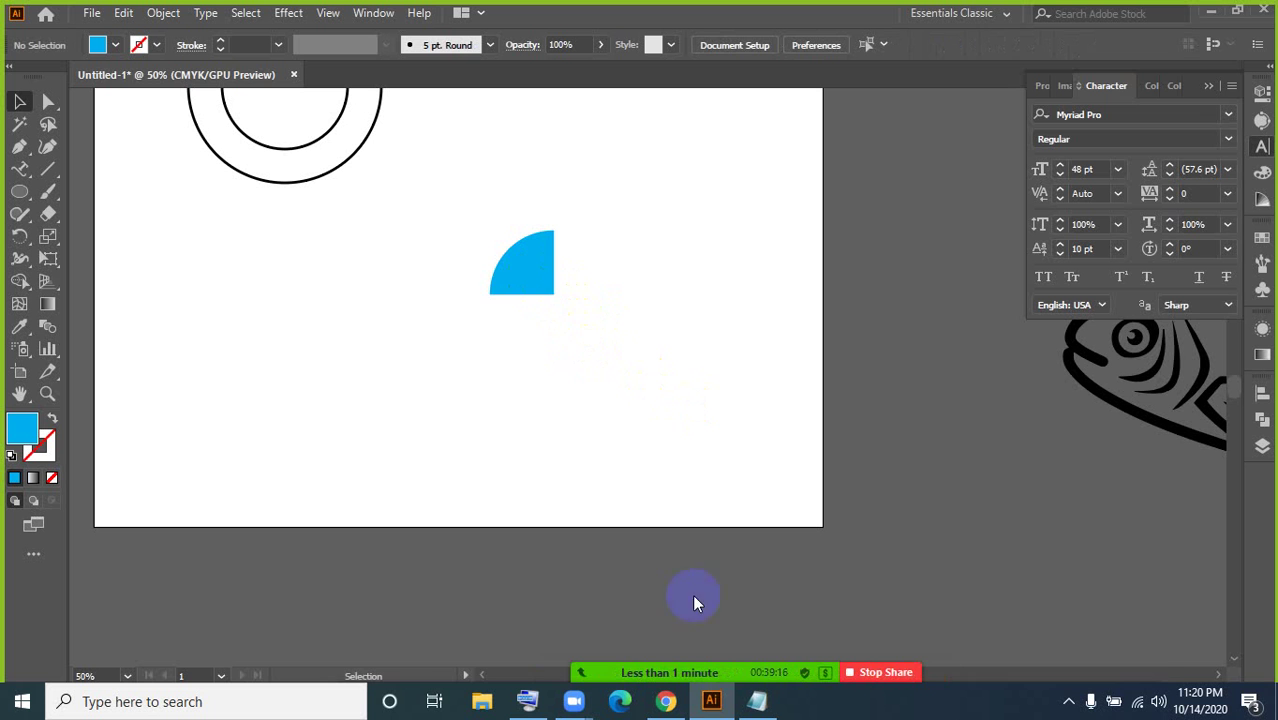
# Step: Try a copy of the blue quarter reflected across the horizontal axis about its inner corner, and undo it
pyautogui.click(534, 288)
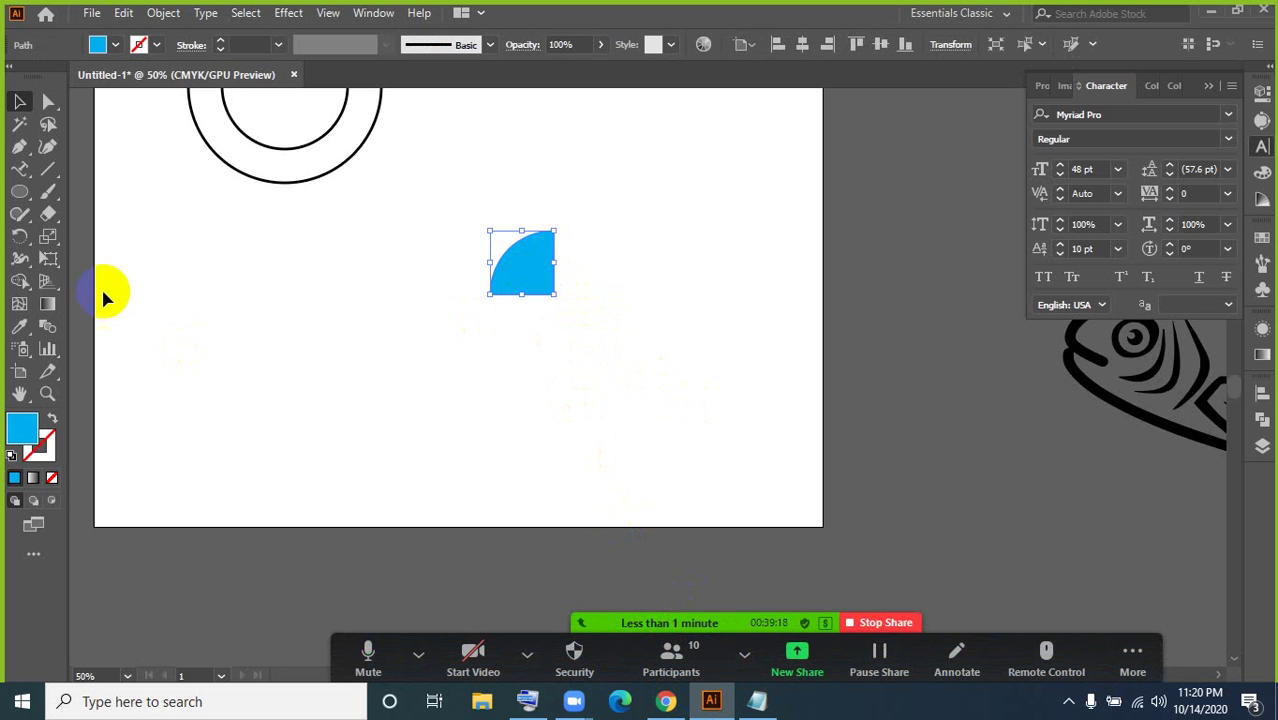
pyautogui.moveTo(30, 242); pyautogui.dragTo(95, 258)
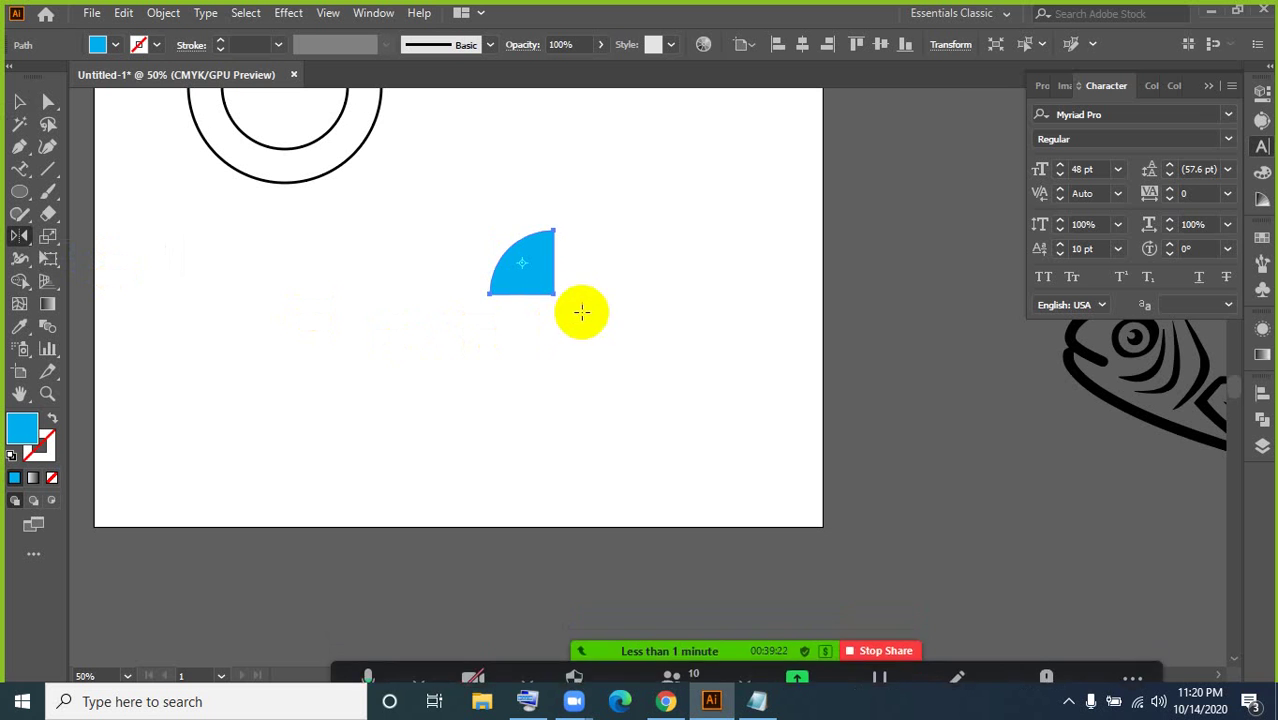
pyautogui.keyDown('alt'); pyautogui.click(555, 296); pyautogui.keyUp('alt')
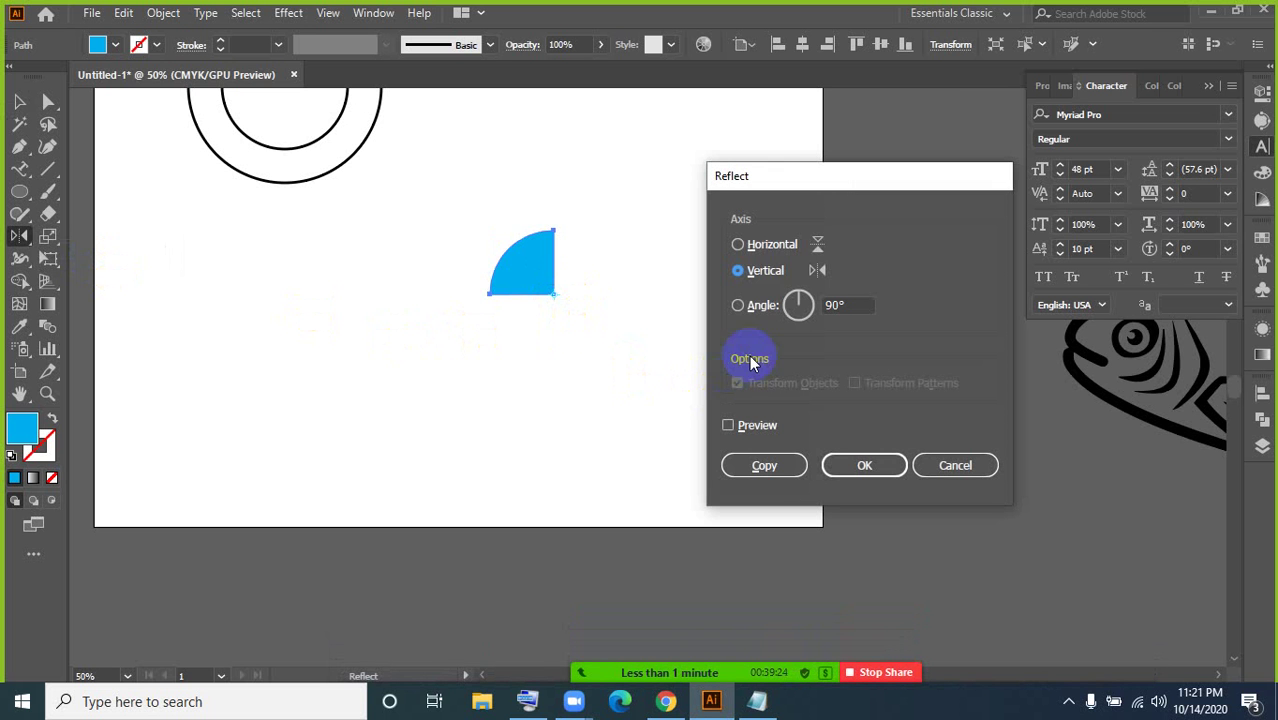
pyautogui.click(765, 249)
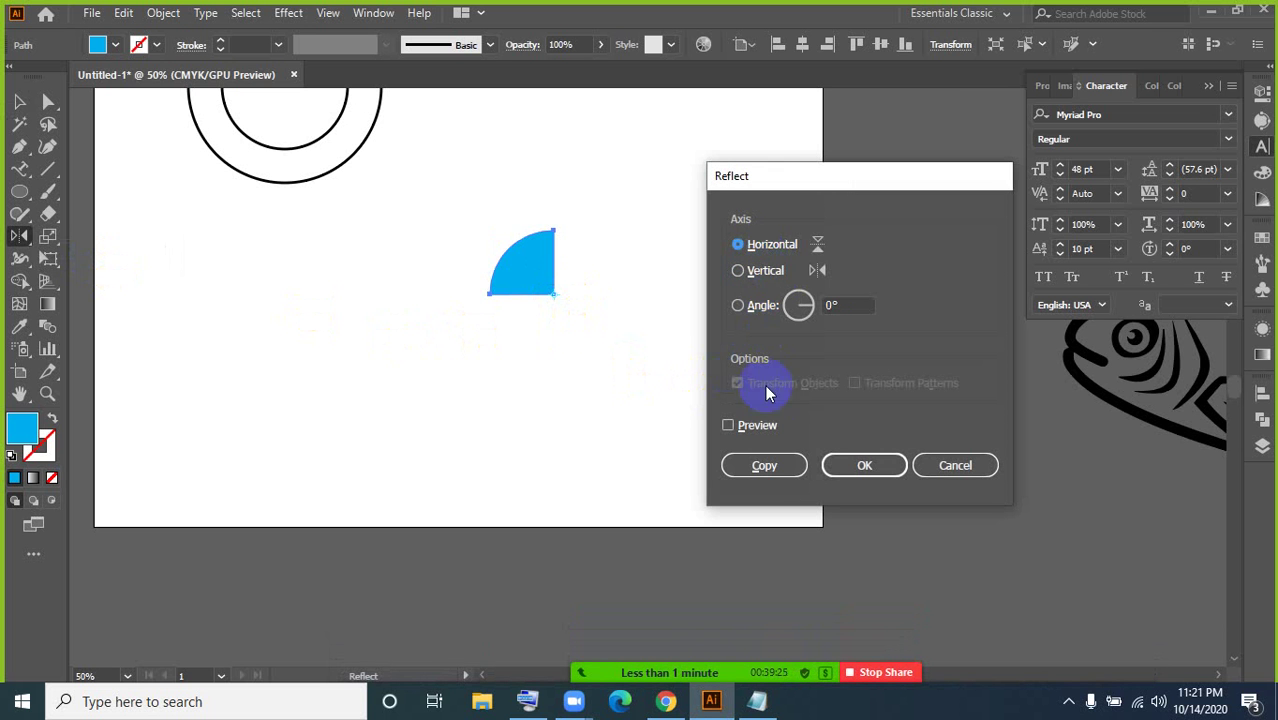
pyautogui.click(765, 466)
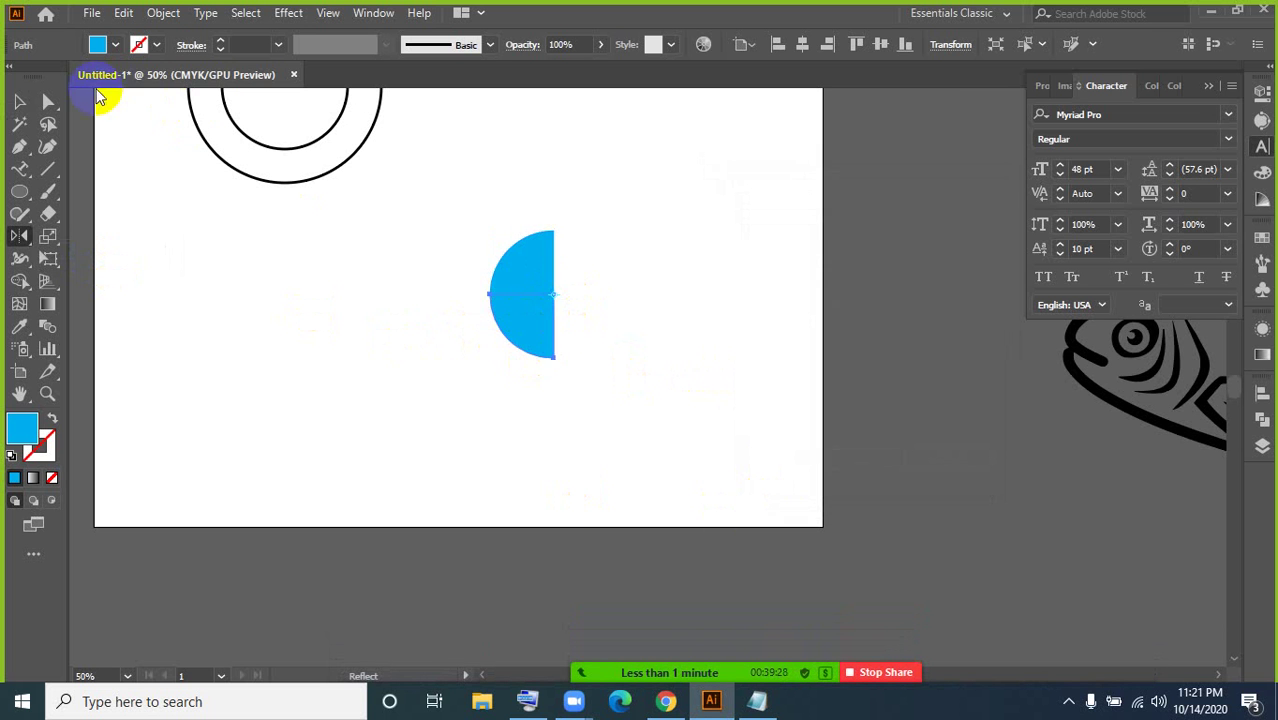
pyautogui.click(22, 103)
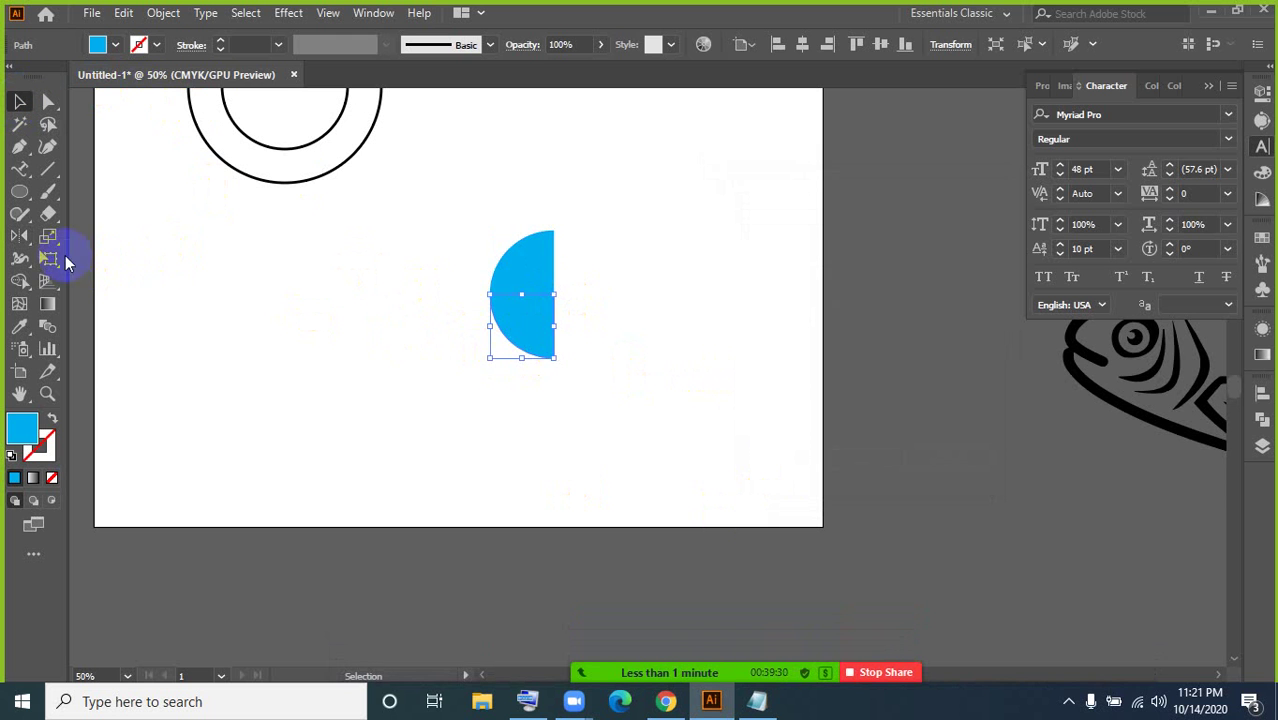
pyautogui.hotkey('ctrl', 'z')
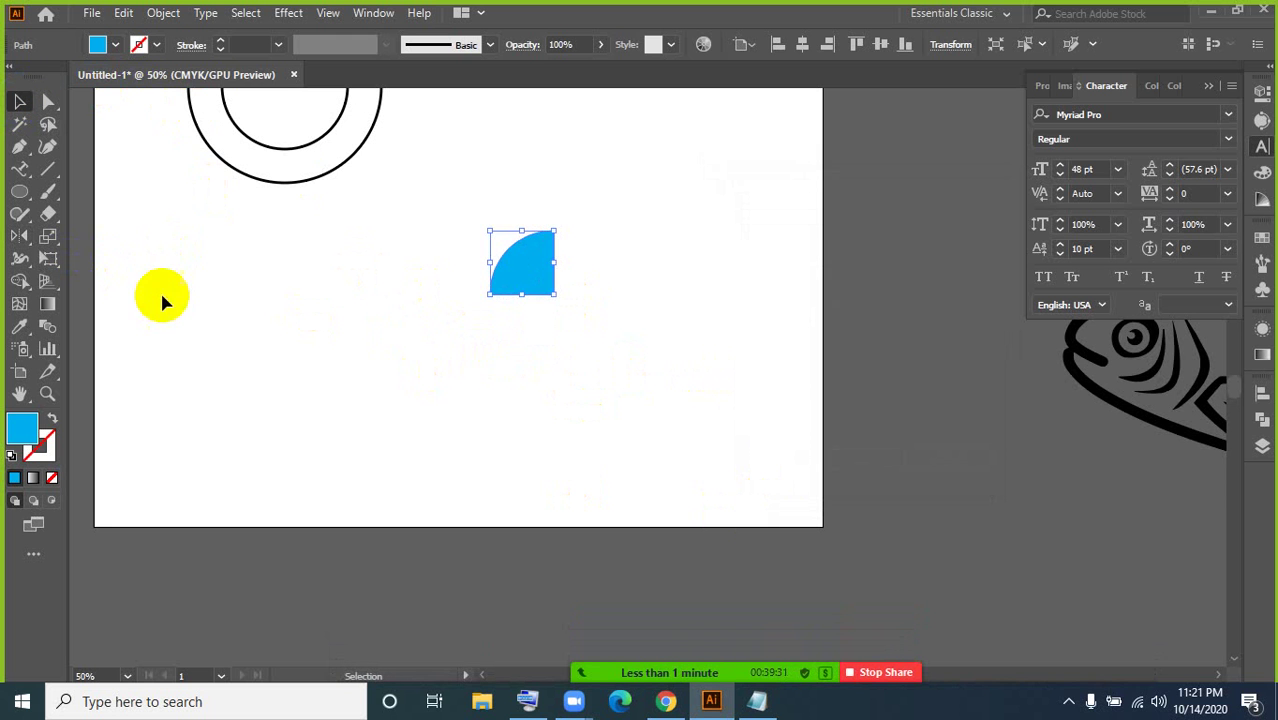
# Step: Repeat the horizontally reflected copy about the quarter's right-angle corner, and undo it again
pyautogui.click(19, 235)
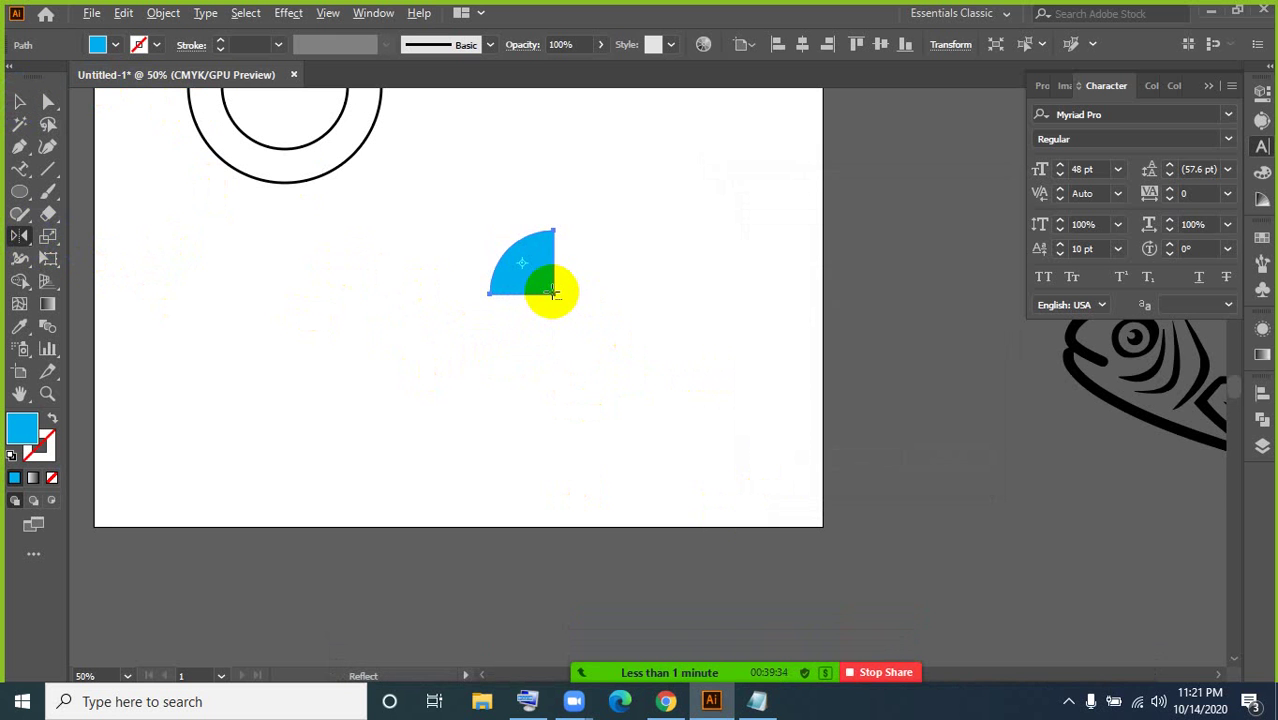
pyautogui.keyDown('alt'); pyautogui.click(553, 298); pyautogui.keyUp('alt')
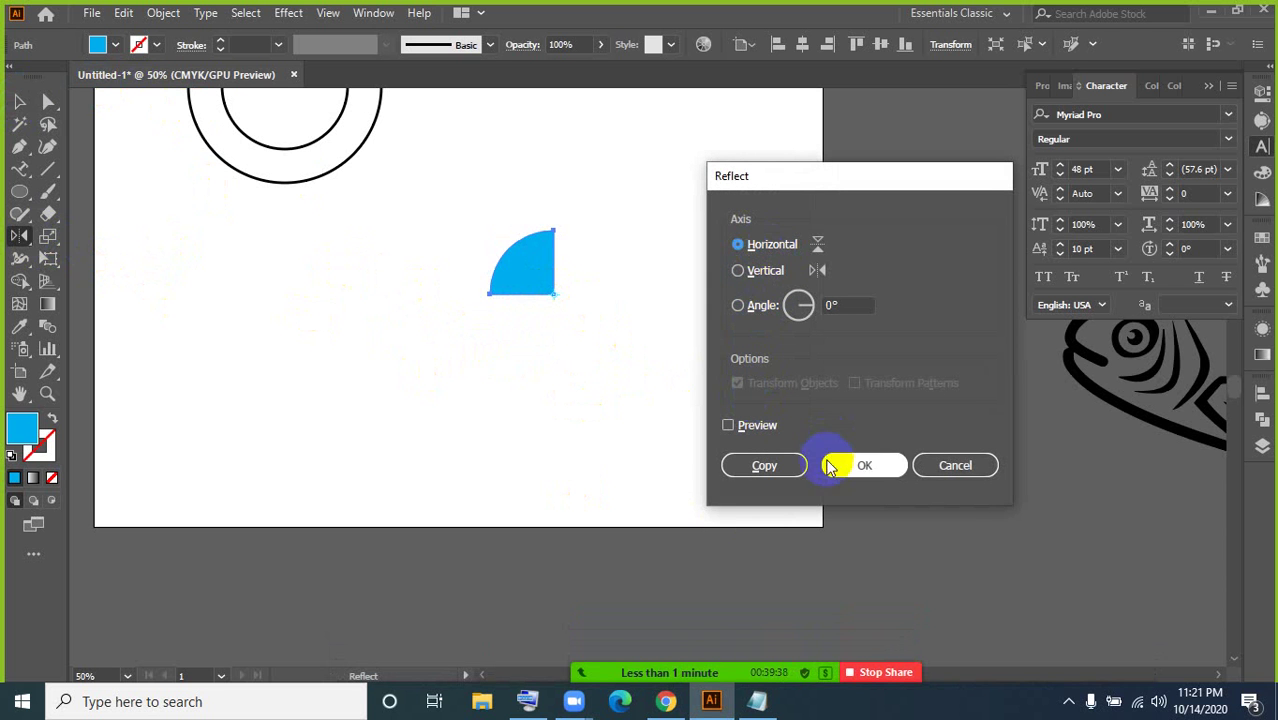
pyautogui.click(764, 465)
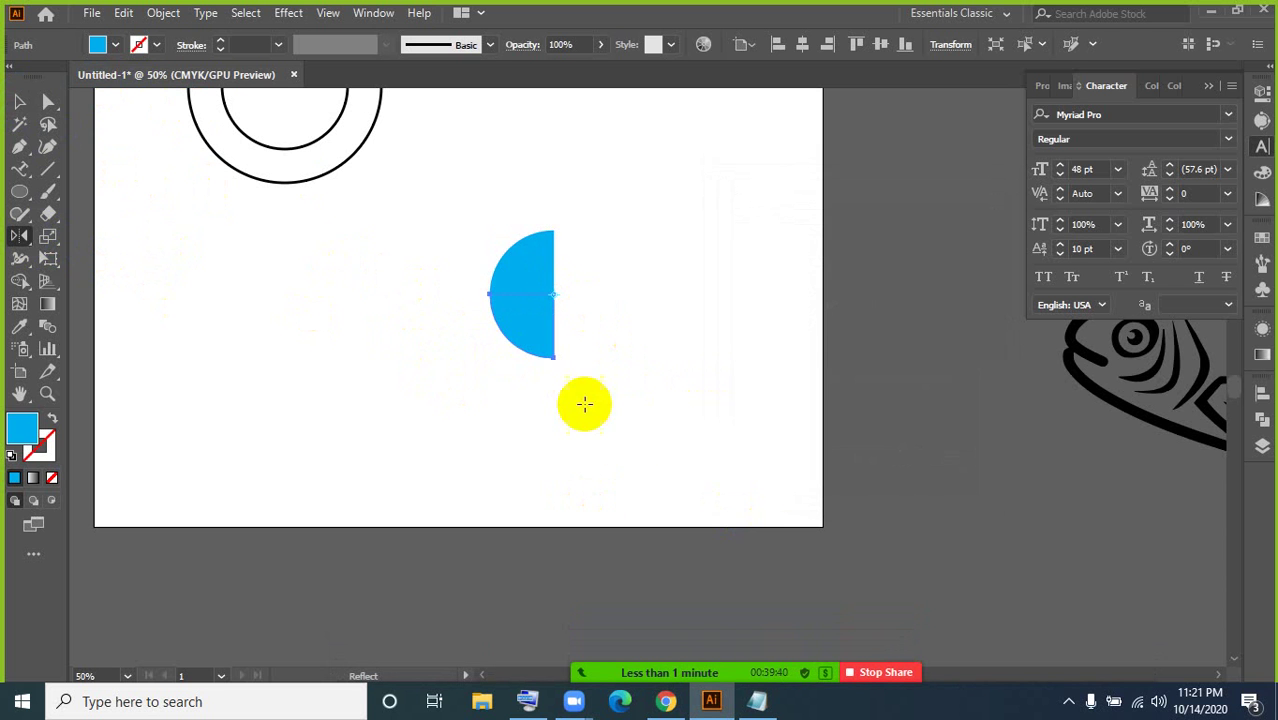
pyautogui.hotkey('ctrl', 'z')
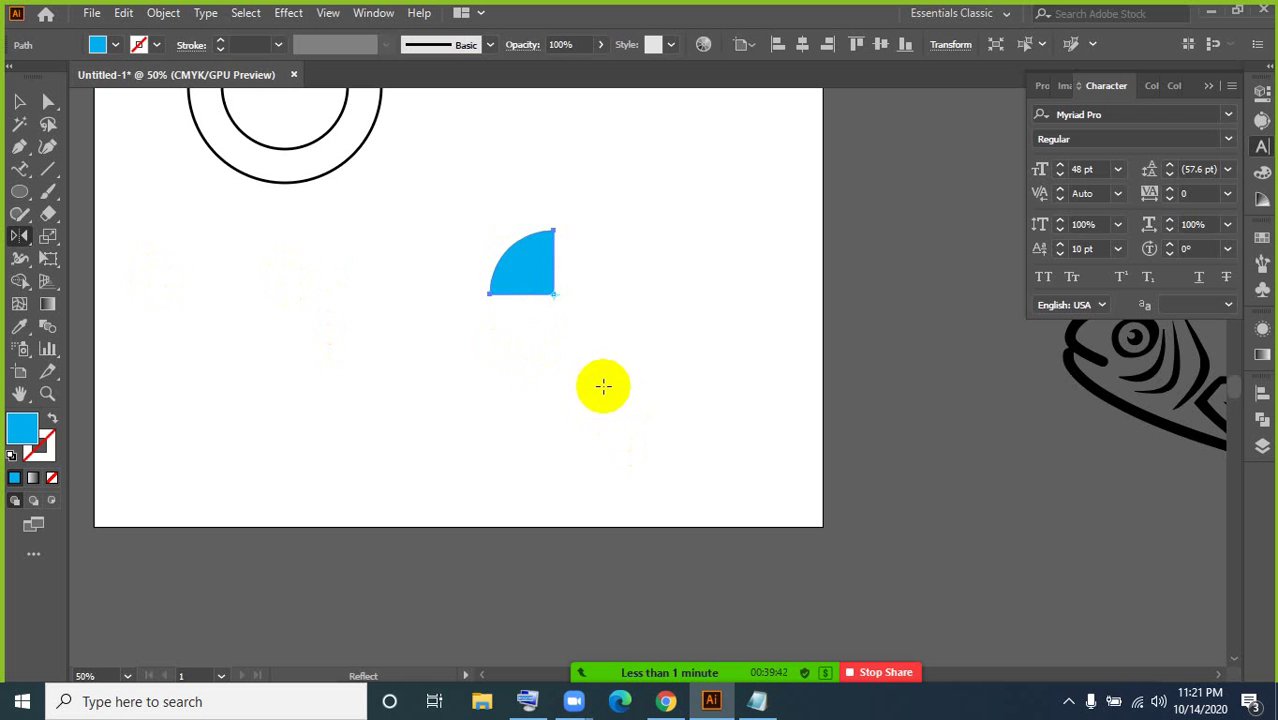
# Step: Create a copy of the blue quarter reflected across the vertical axis about its right-angle corner, forming a half circle
pyautogui.keyDown('alt'); pyautogui.click(552, 293); pyautogui.keyUp('alt')
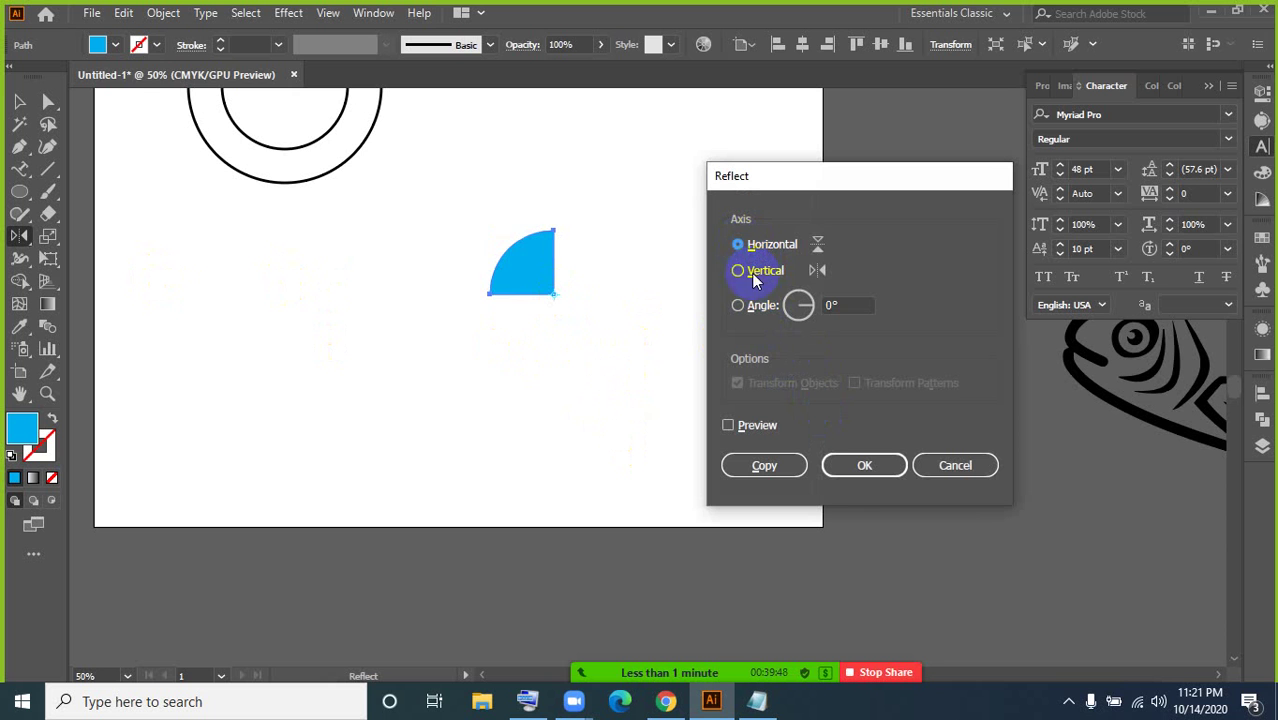
pyautogui.click(737, 271)
pyautogui.click(770, 475)
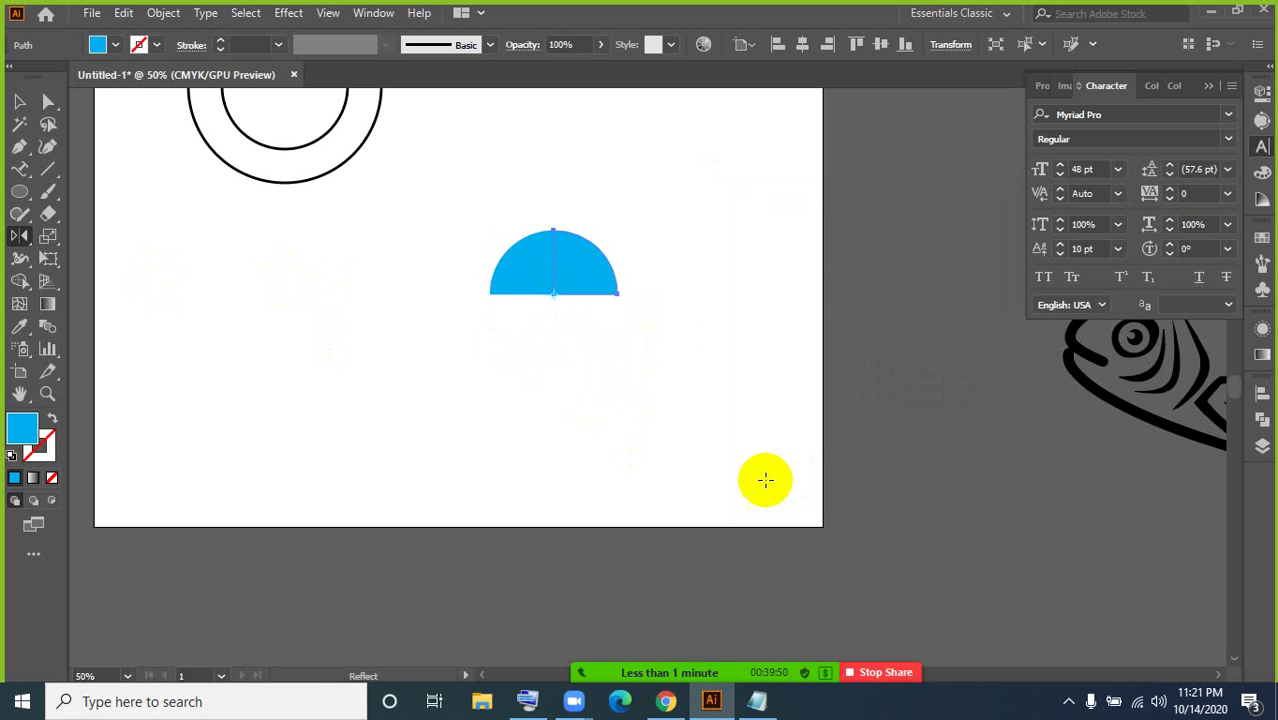
# Step: Preview a clockwise rotation of the half circle's right-hand quarter about the corner shared by both quarters, lowering the angle past -36°
pyautogui.click(18, 101)
pyautogui.click(595, 318)
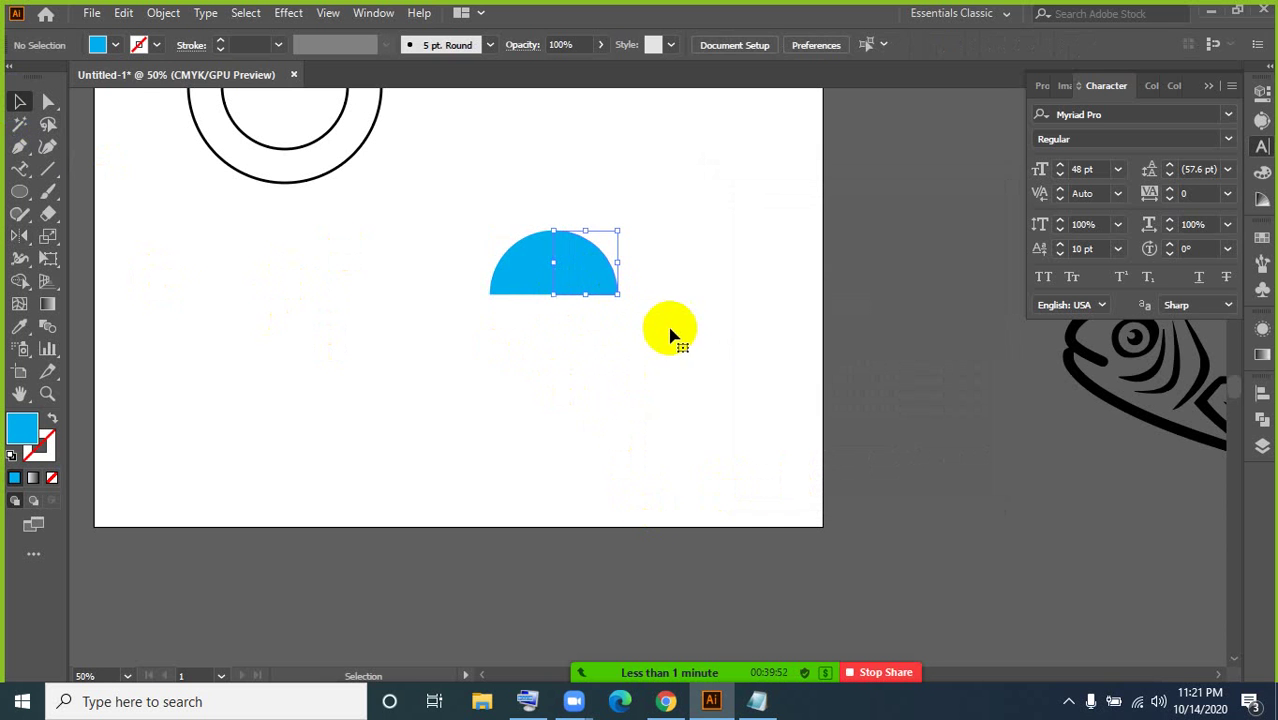
pyautogui.click(626, 258)
pyautogui.moveTo(30, 237); pyautogui.dragTo(83, 237)
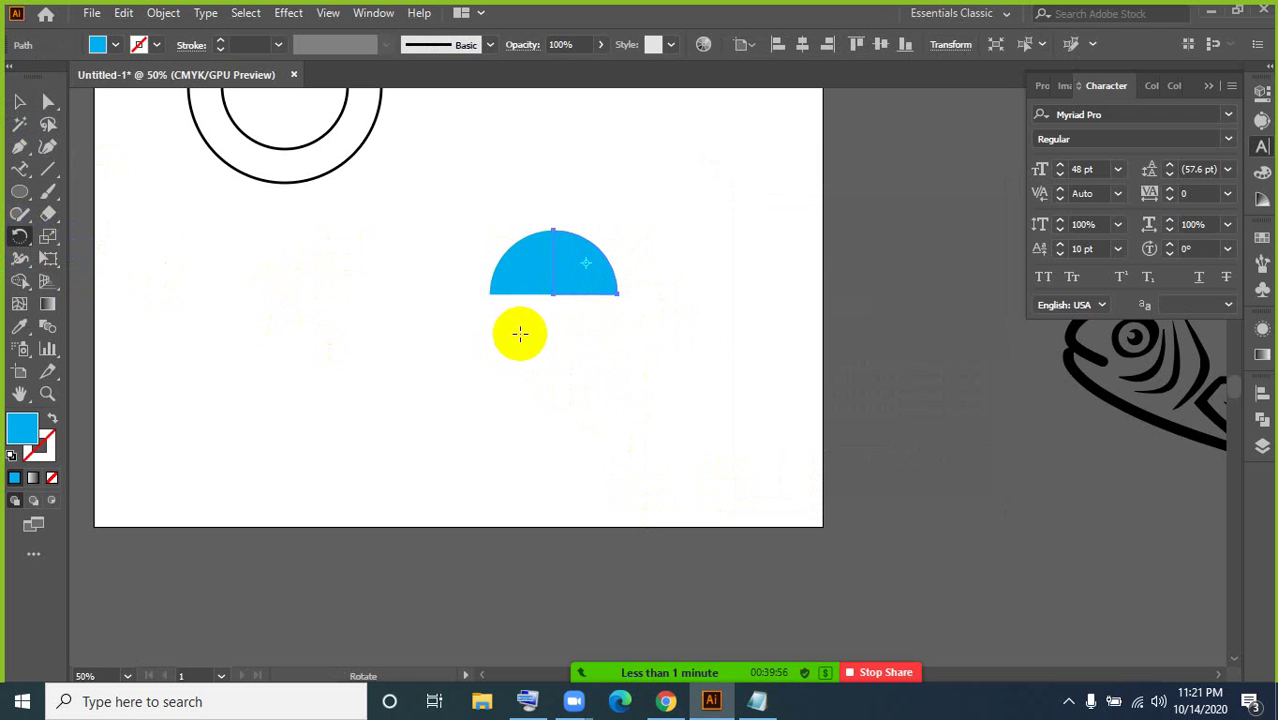
pyautogui.click(553, 294)
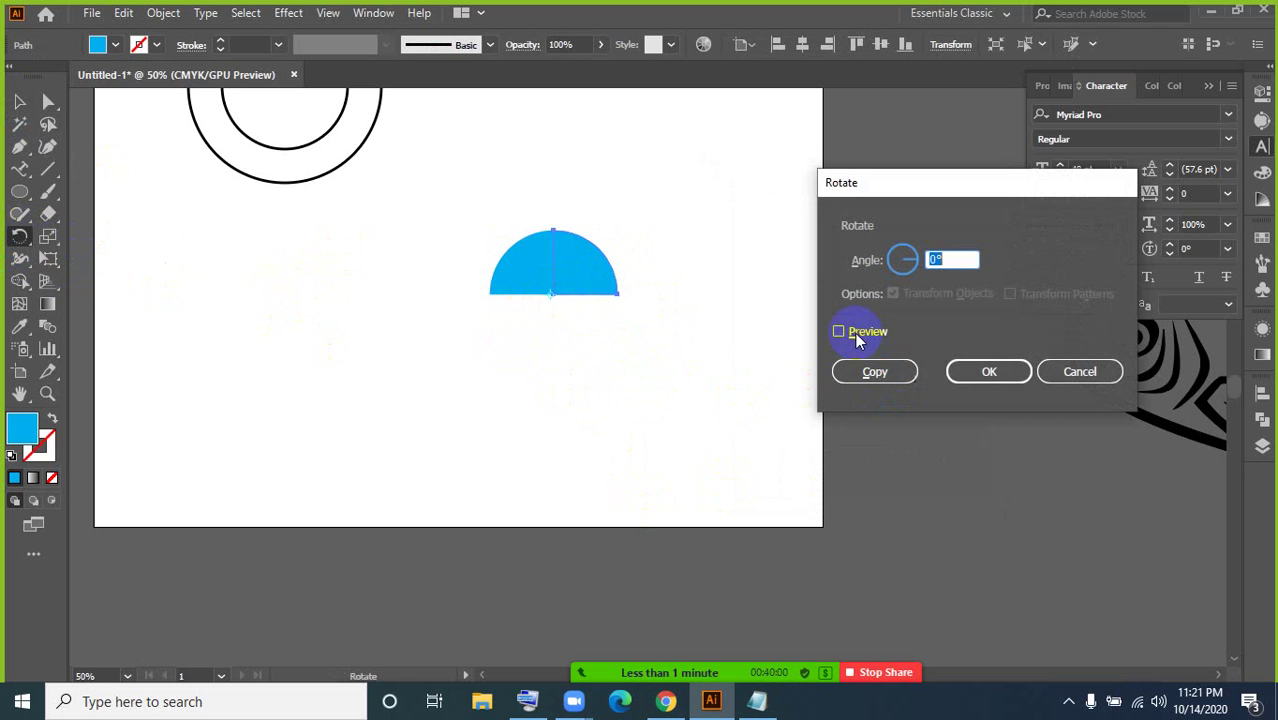
pyautogui.click(855, 332)
pyautogui.click(950, 261)
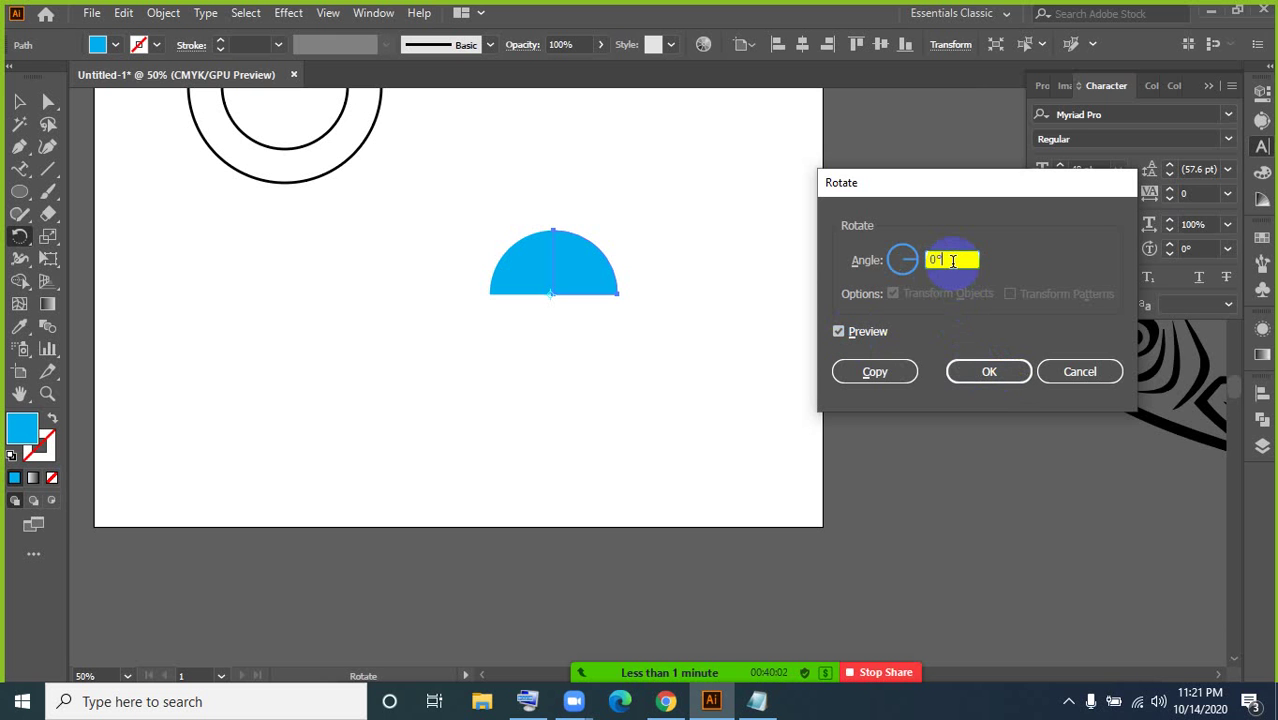
pyautogui.press('Down')
pyautogui.press('Down')
pyautogui.press('Down')
pyautogui.press('Down')
pyautogui.press('Down')
pyautogui.press('Down')
pyautogui.press('Down')
pyautogui.press('Down')
pyautogui.press('Down')
pyautogui.press('Down')
pyautogui.press('Down')
pyautogui.press('Down')
pyautogui.press('Down')
pyautogui.press('Down')
pyautogui.press('Down')
pyautogui.press('Down')
pyautogui.press('Down')
pyautogui.press('Down')
pyautogui.press('Down')
pyautogui.press('Down')
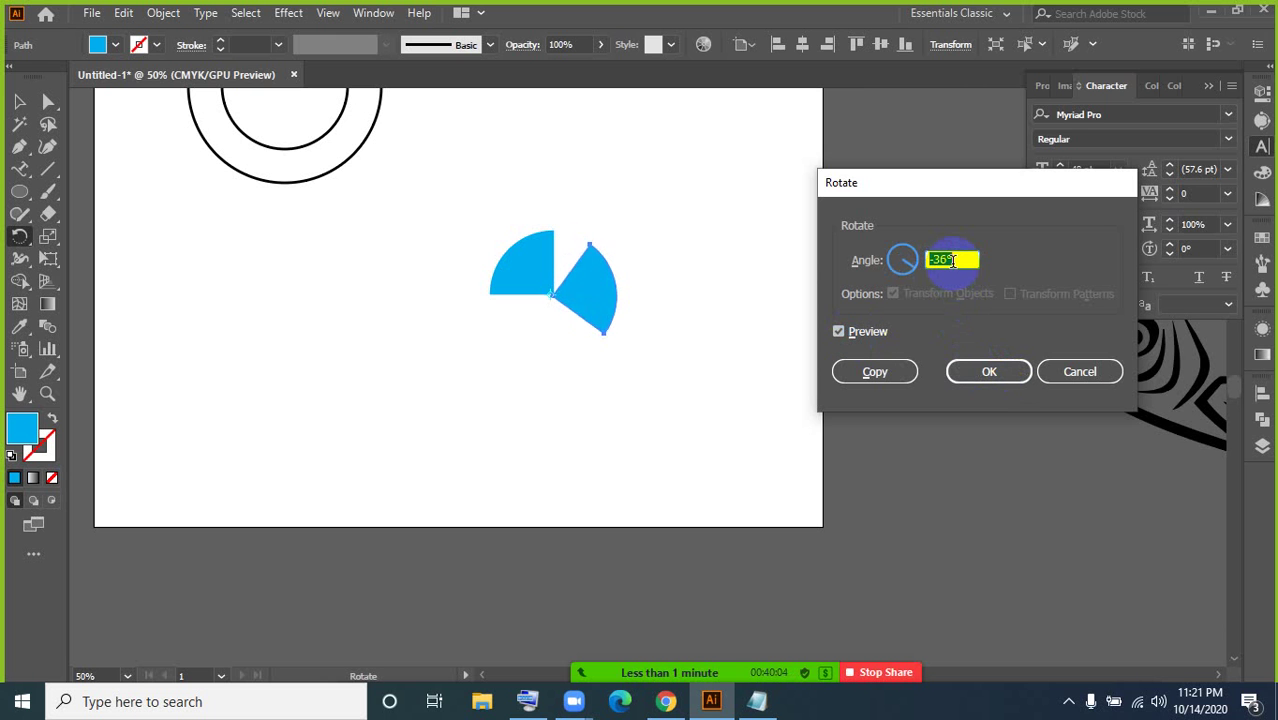
pyautogui.press('Down')
pyautogui.press('Down')
pyautogui.press('Down')
pyautogui.press('Down')
pyautogui.press('Down')
pyautogui.press('Down')
pyautogui.press('Down')
pyautogui.press('Down')
pyautogui.press('Down')
pyautogui.press('Down')
pyautogui.press('Down')
pyautogui.press('Down')
pyautogui.press('Down')
pyautogui.press('Down')
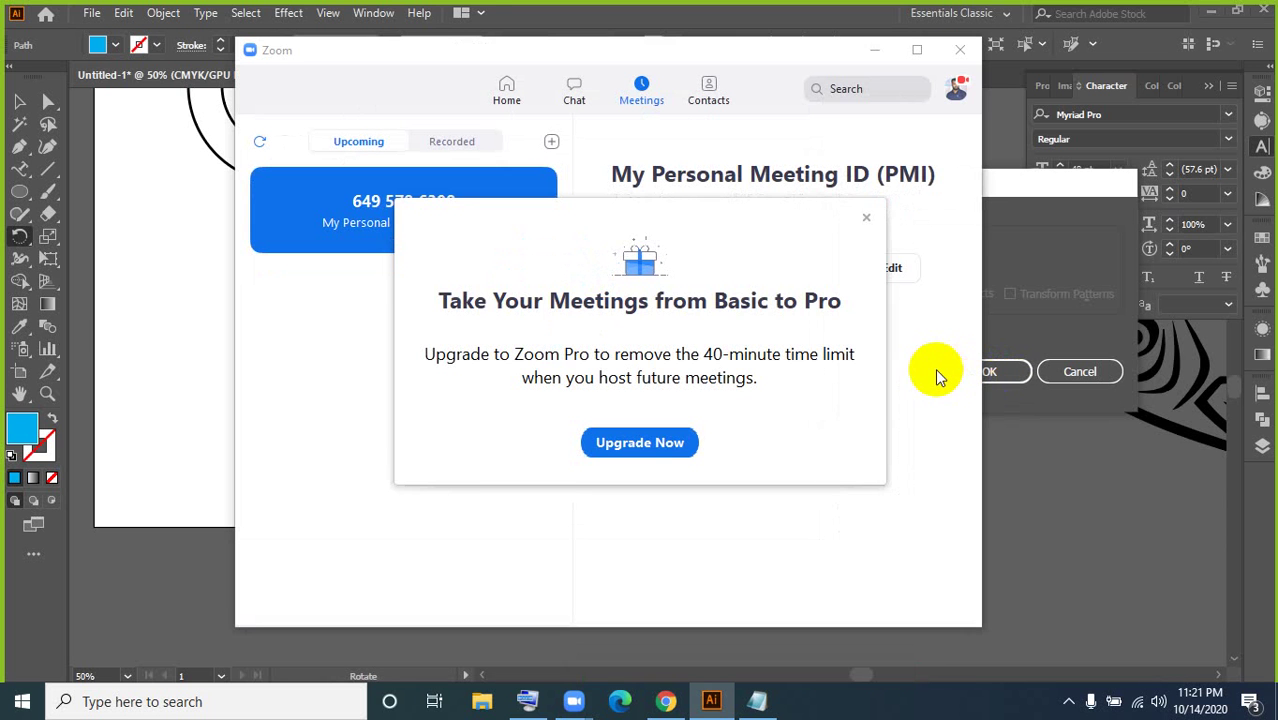
# Step: Dismiss the Zoom Pro upgrade offer that covers the meeting window
pyautogui.click(866, 218)
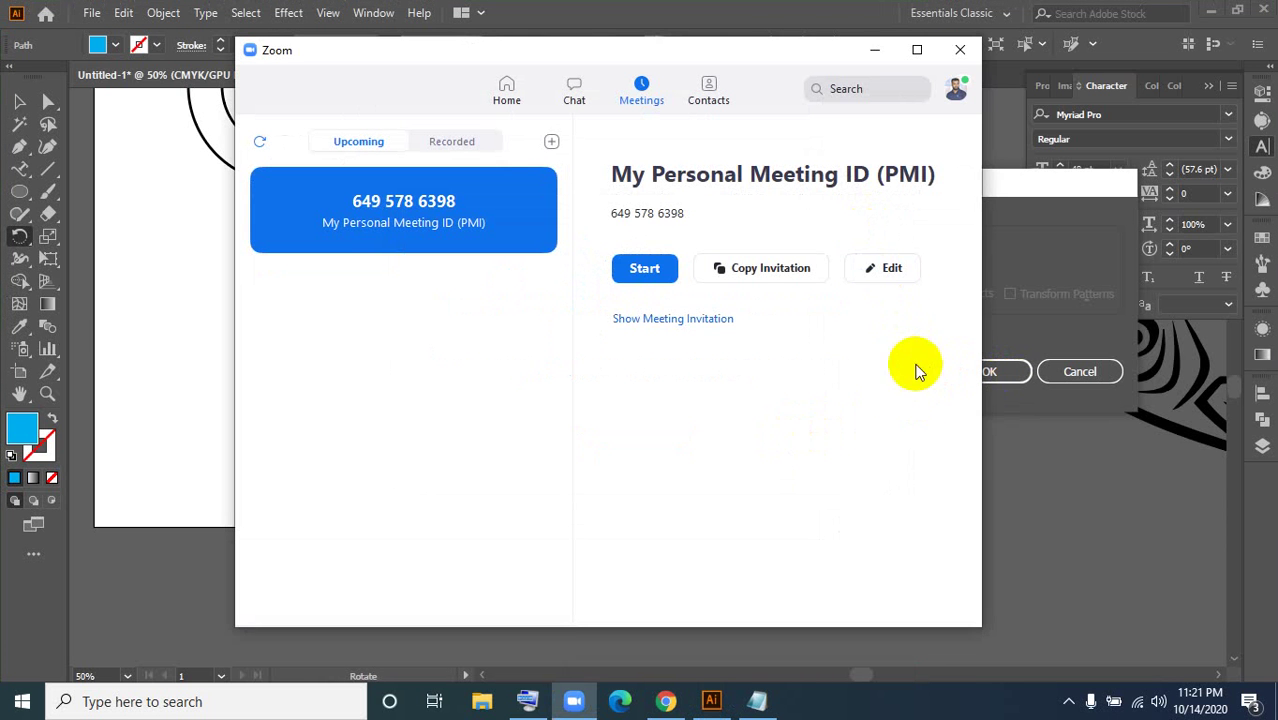